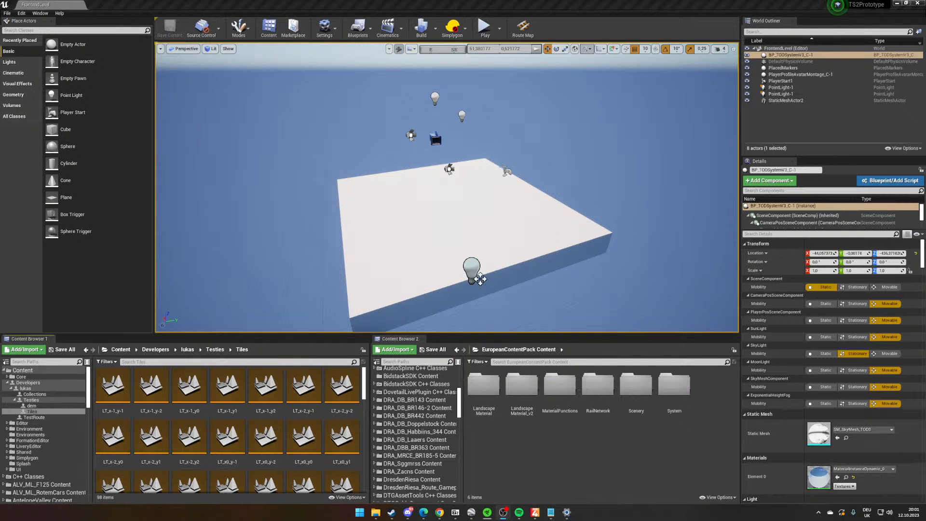
pyautogui.hotkey('alt', 'Tab')
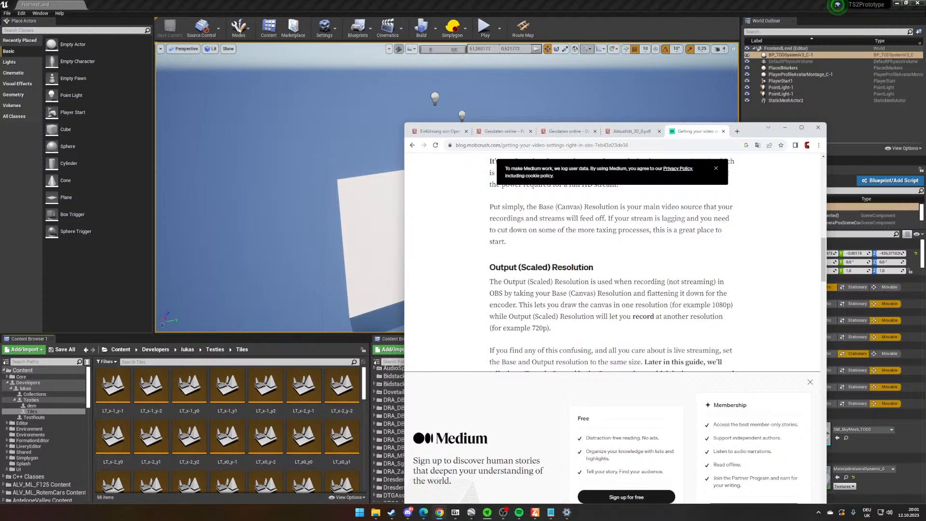
pyautogui.hotkey('alt', 'Tab')
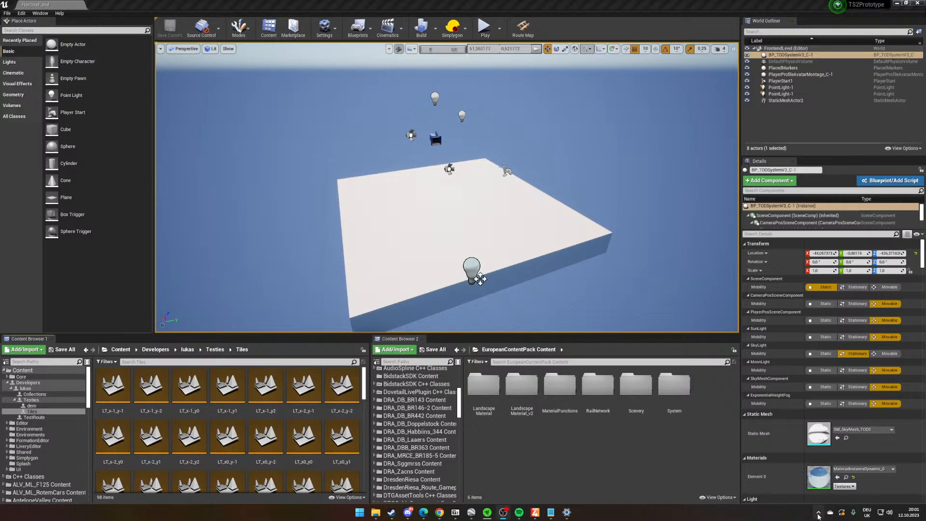
# - Find and launch the Astro Command Center app
pyautogui.click(818, 513)
pyautogui.press('super')
pyautogui.press('super')
pyautogui.press('super')
pyautogui.write('astro')
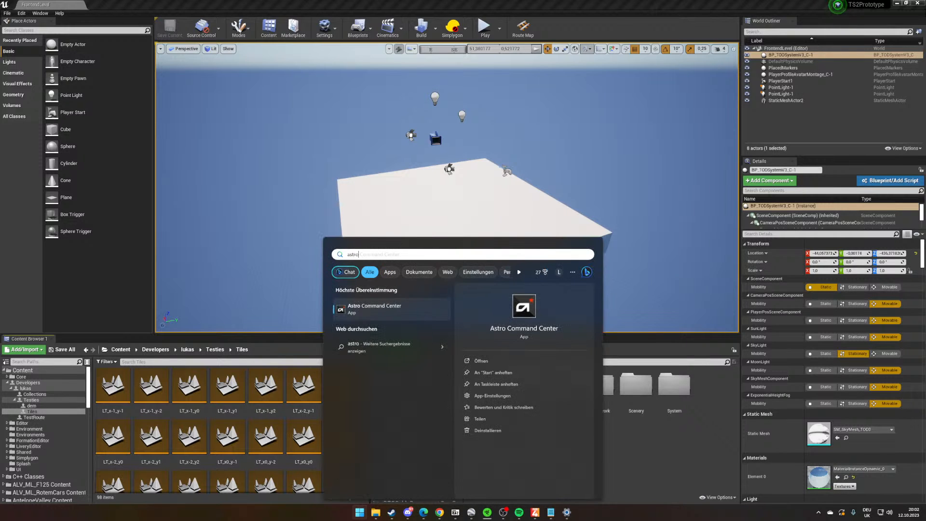
pyautogui.press('Return')
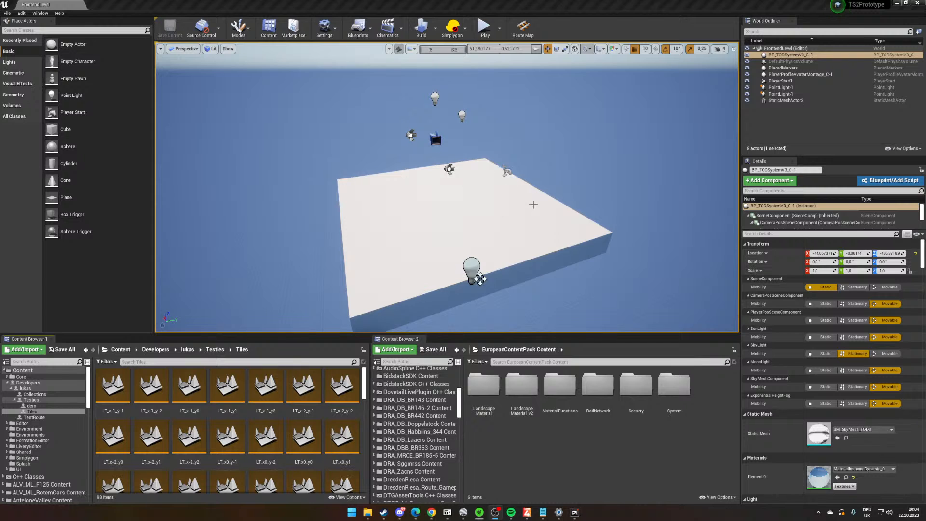
pyautogui.moveTo(533, 200)
pyautogui.mouseDown(button='right')
pyautogui.moveTo(525, 196)
pyautogui.moveTo(534, 205)
pyautogui.mouseUp(button='right')
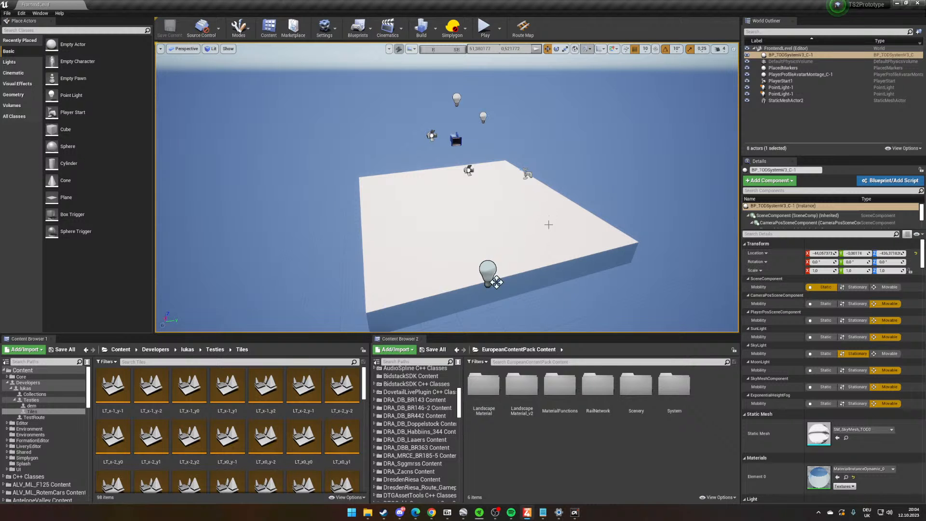
pyautogui.moveTo(547, 223); pyautogui.dragTo(550, 231, button='right')
pyautogui.moveTo(498, 273); pyautogui.dragTo(429, 285, button='right')
pyautogui.scroll(5, 551, 243)
pyautogui.scroll(-8, 553, 251)
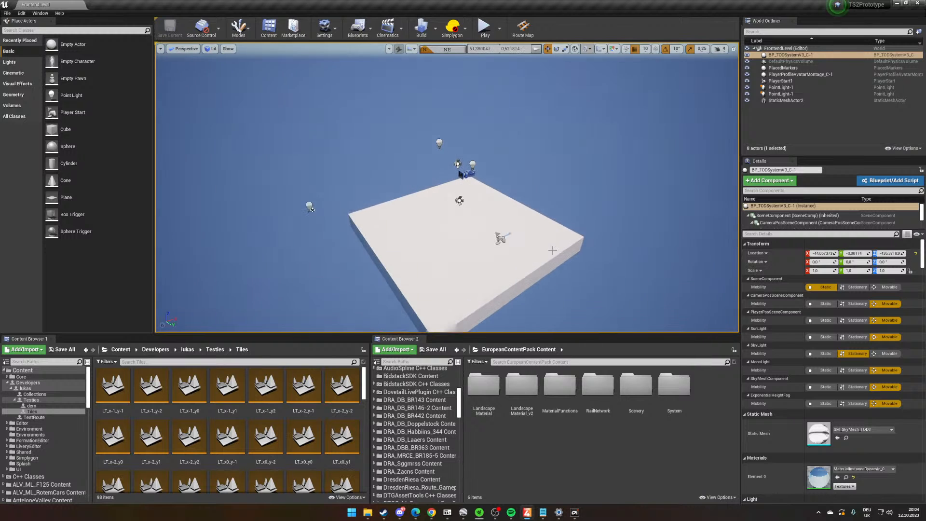
pyautogui.scroll(1, 554, 250)
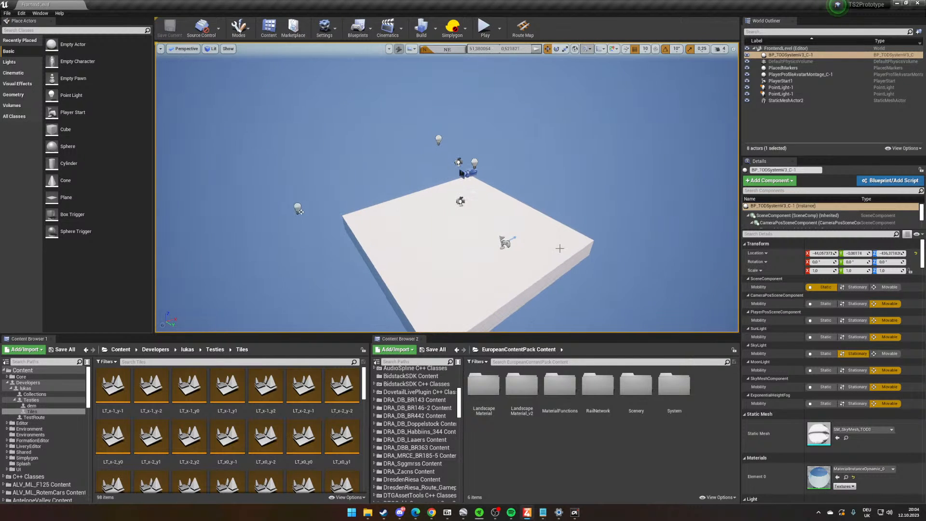
pyautogui.moveTo(561, 249); pyautogui.dragTo(560, 260, button='right')
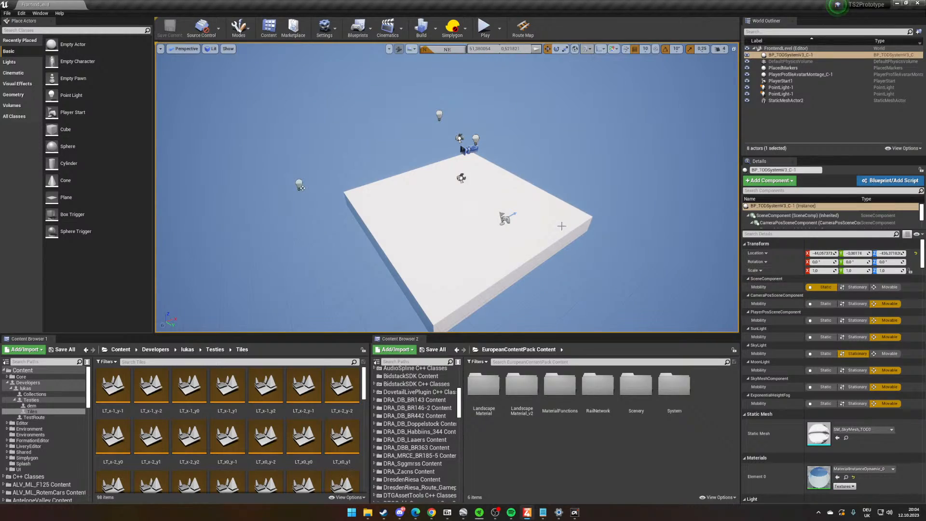
# - Switch to Google Earth Pro and examine the railway corridor and surrounding terrain between Marburg and the junction to the north
pyautogui.click(463, 512)
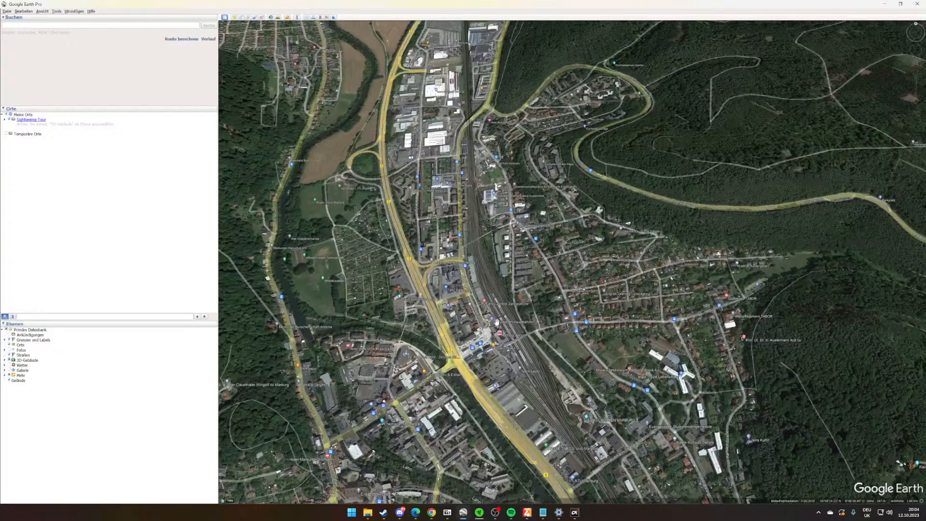
pyautogui.scroll(-3, 476, 302)
pyautogui.scroll(-3, 476, 303)
pyautogui.moveTo(484, 345); pyautogui.dragTo(529, 334)
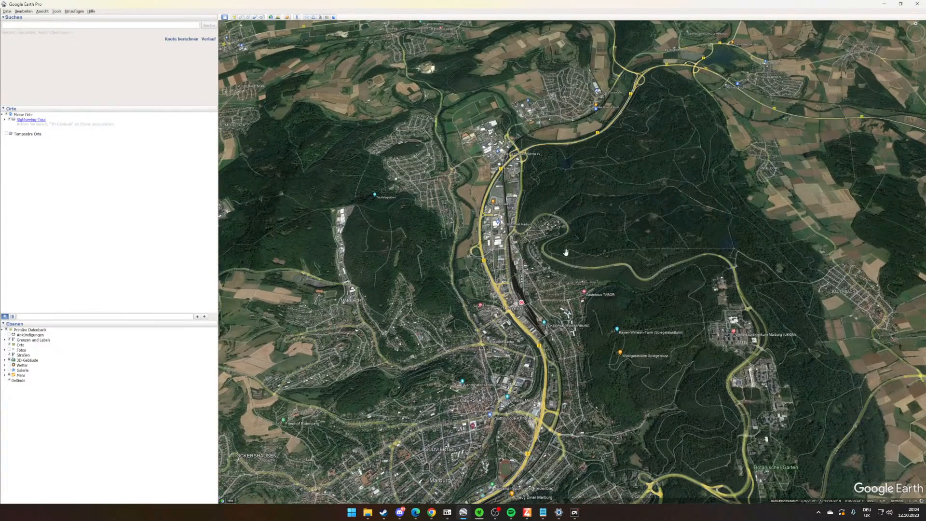
pyautogui.moveTo(594, 413); pyautogui.dragTo(542, 381)
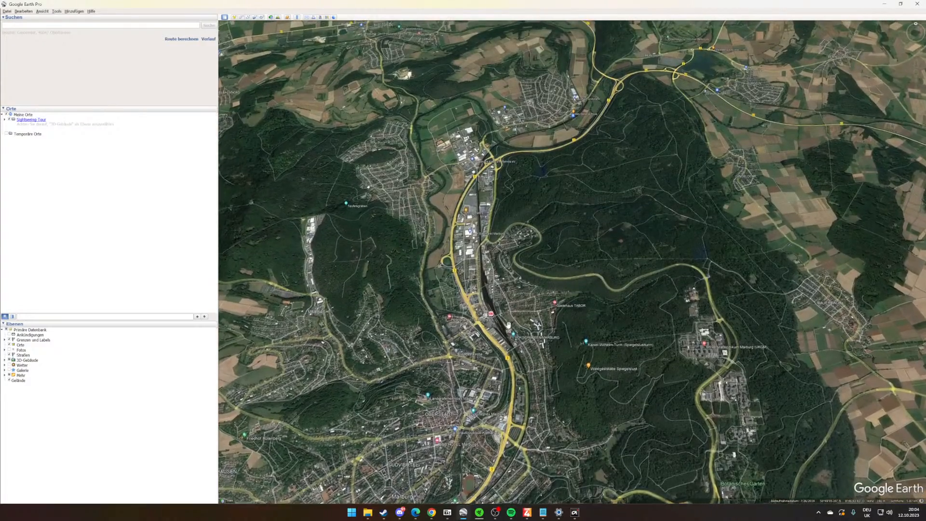
pyautogui.scroll(2, 508, 325)
pyautogui.moveTo(508, 326); pyautogui.dragTo(511, 382)
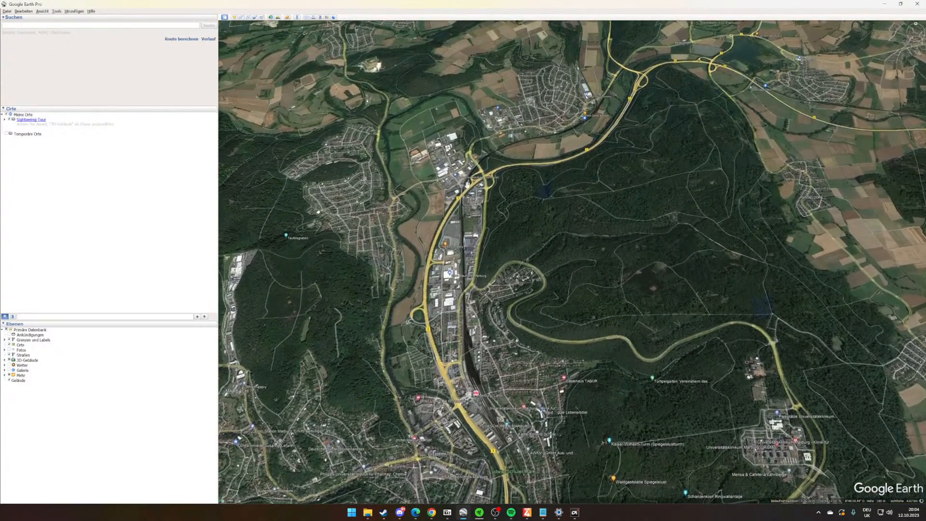
pyautogui.scroll(5, 506, 422)
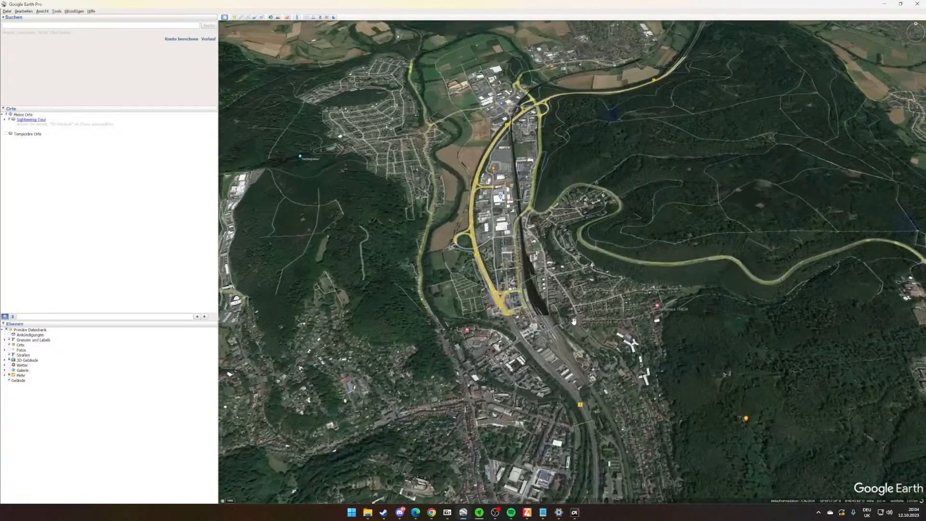
pyautogui.scroll(-5, 554, 363)
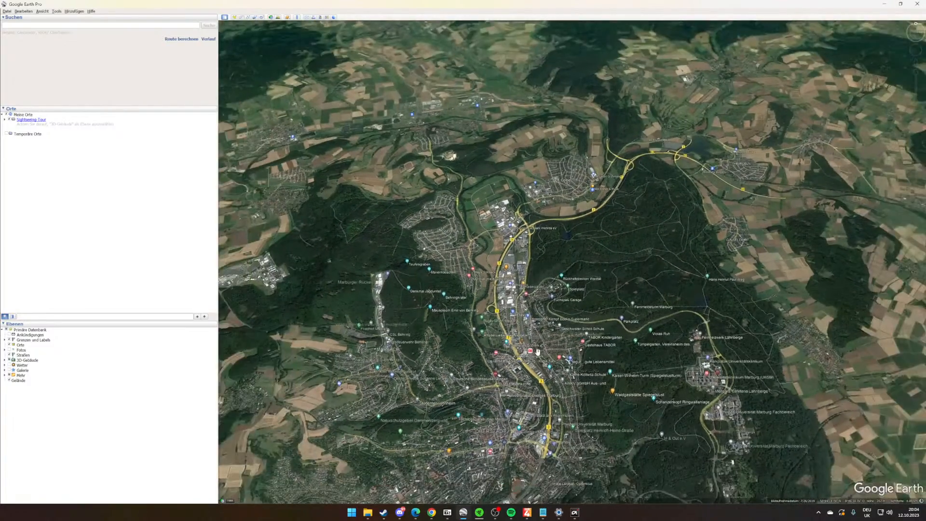
pyautogui.scroll(1, 554, 363)
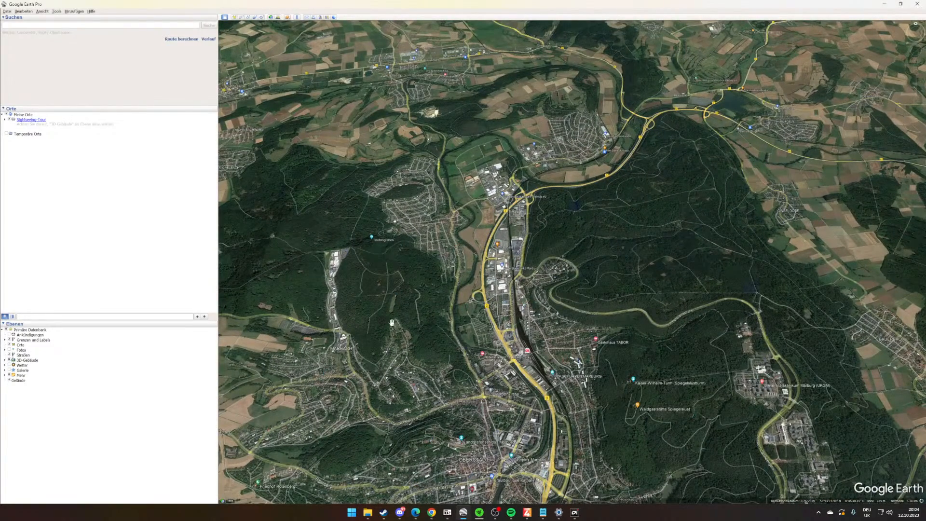
pyautogui.scroll(3, 594, 292)
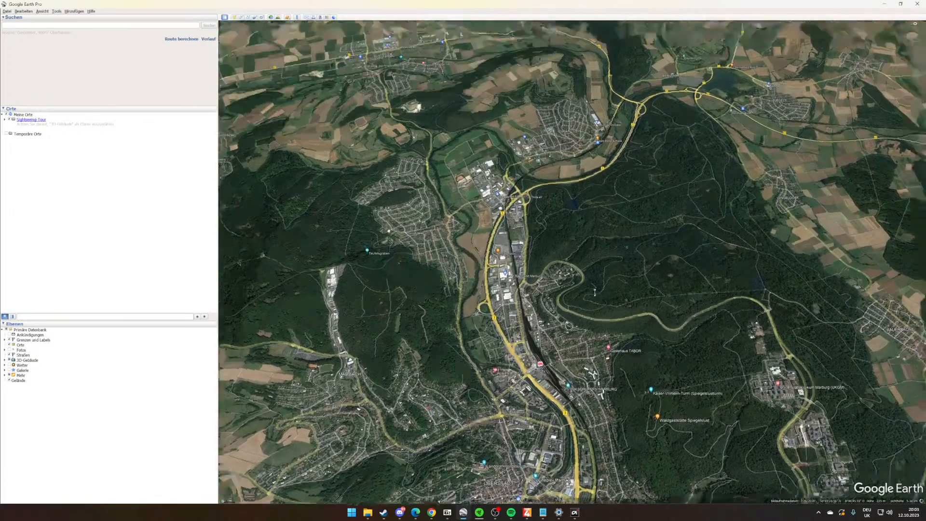
pyautogui.moveTo(595, 292)
pyautogui.mouseDown(button='middle')
pyautogui.moveTo(574, 237)
pyautogui.moveTo(624, 218)
pyautogui.mouseUp(button='middle')
pyautogui.moveTo(624, 218); pyautogui.dragTo(600, 263)
pyautogui.moveTo(616, 245); pyautogui.dragTo(671, 202, button='middle')
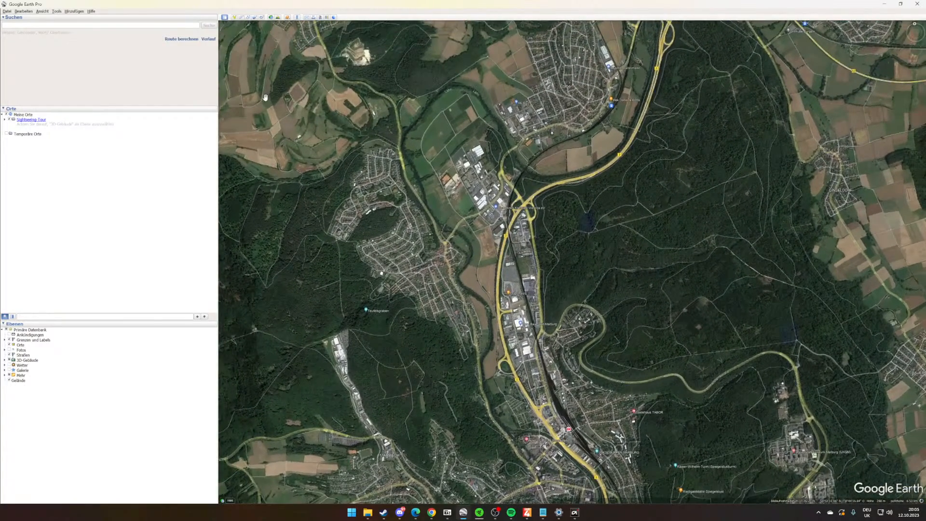
# - Create a new path entry named RouteMarburg
pyautogui.click(248, 18)
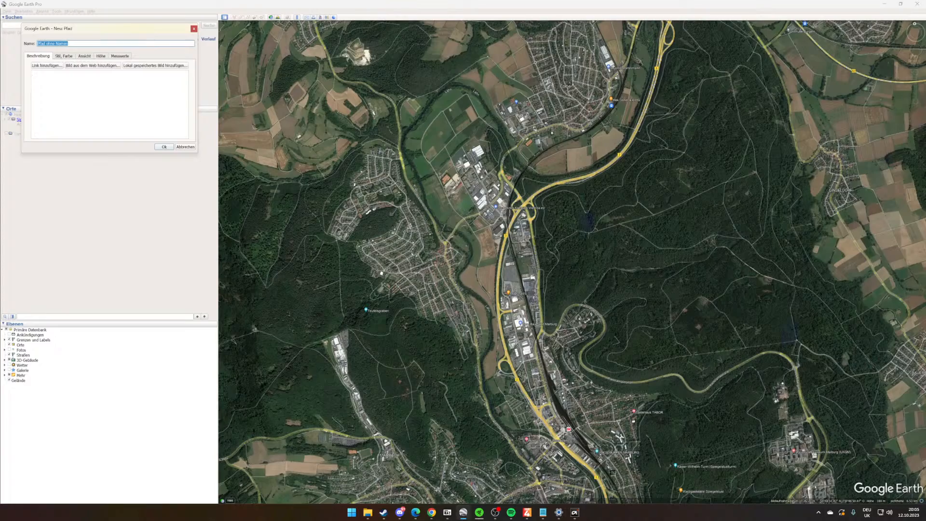
pyautogui.scroll(-2, 524, 299)
pyautogui.scroll(3, 552, 424)
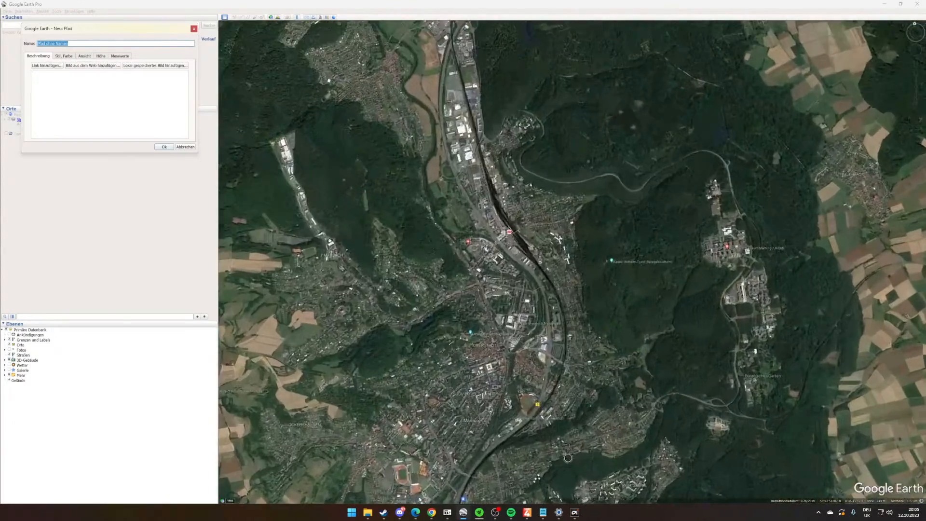
pyautogui.scroll(-4, 552, 425)
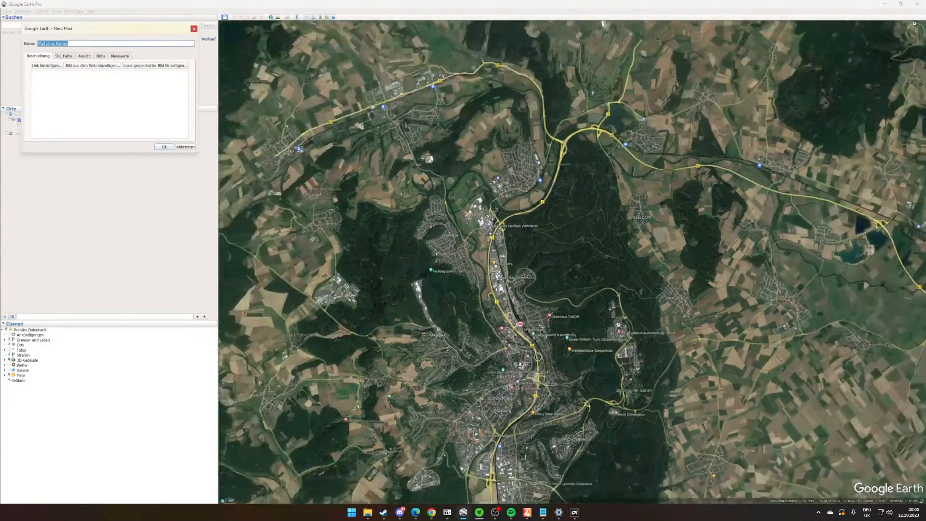
pyautogui.scroll(2, 523, 442)
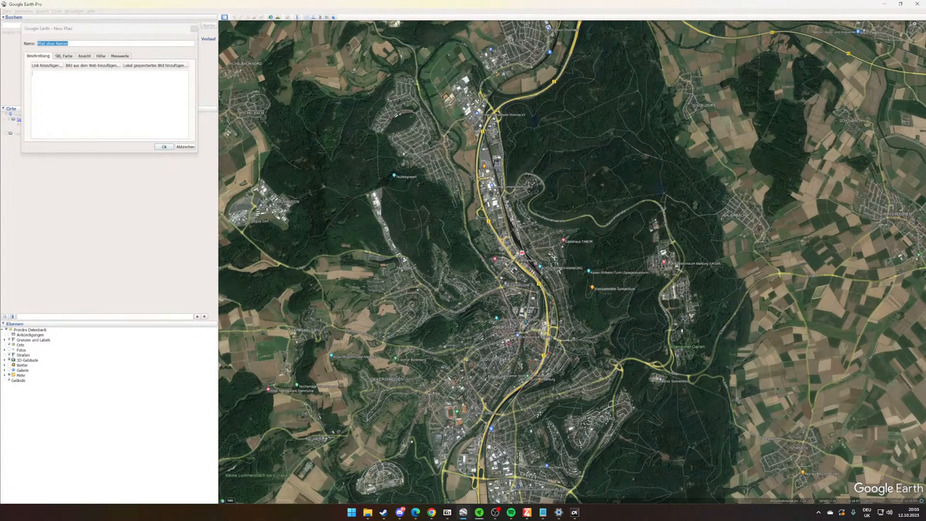
pyautogui.moveTo(491, 154); pyautogui.dragTo(557, 269)
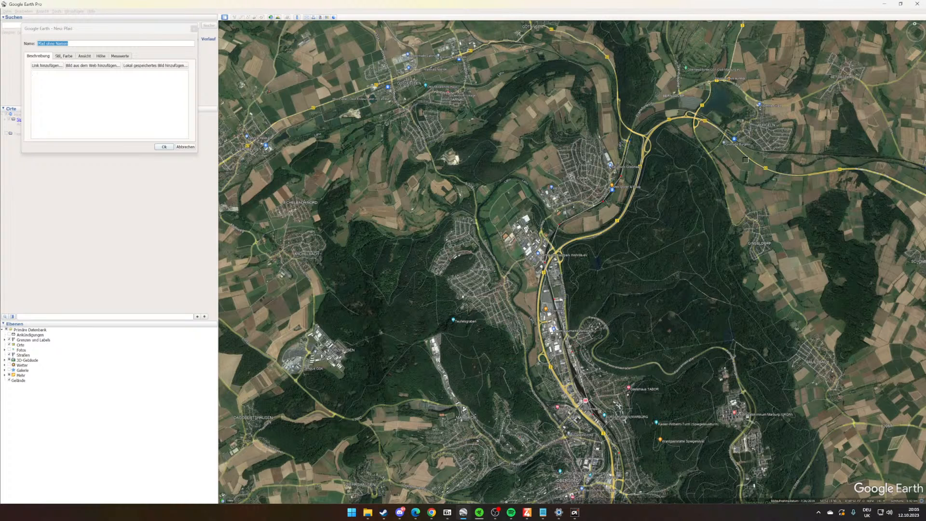
pyautogui.click(655, 120)
pyautogui.click(691, 114)
pyautogui.click(721, 136)
pyautogui.click(766, 148)
pyautogui.click(862, 153)
pyautogui.click(912, 166)
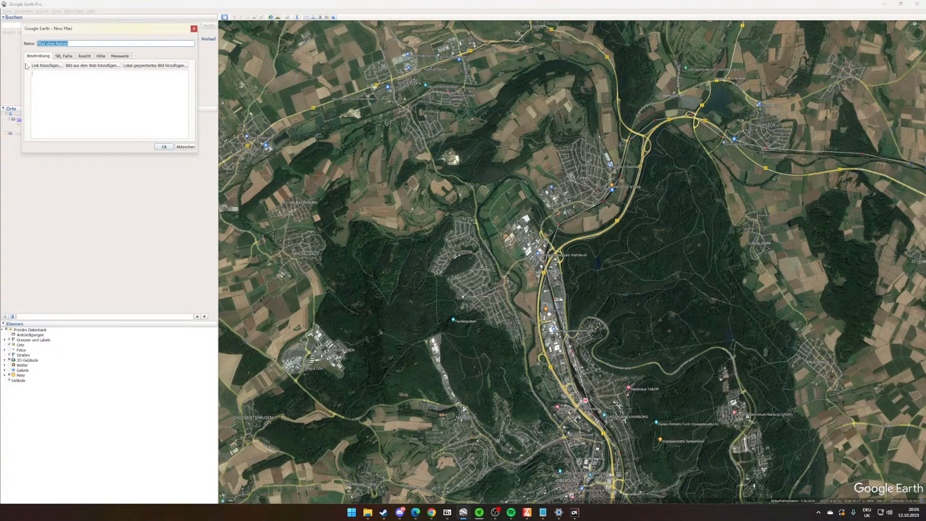
pyautogui.write('RouteMarburg')
pyautogui.click(164, 146)
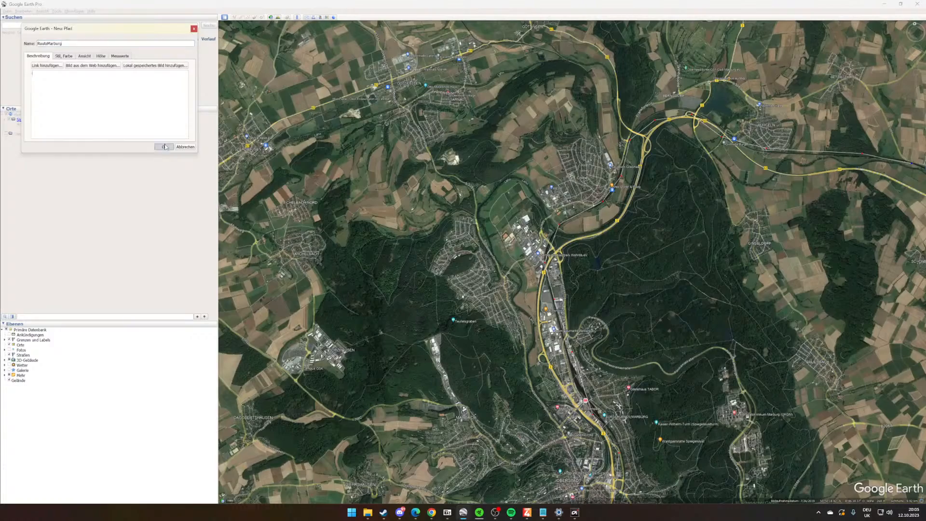
# - Add a placemark named Marburg at the town's main railway station
pyautogui.moveTo(568, 316); pyautogui.dragTo(575, 280)
pyautogui.scroll(1, 575, 280)
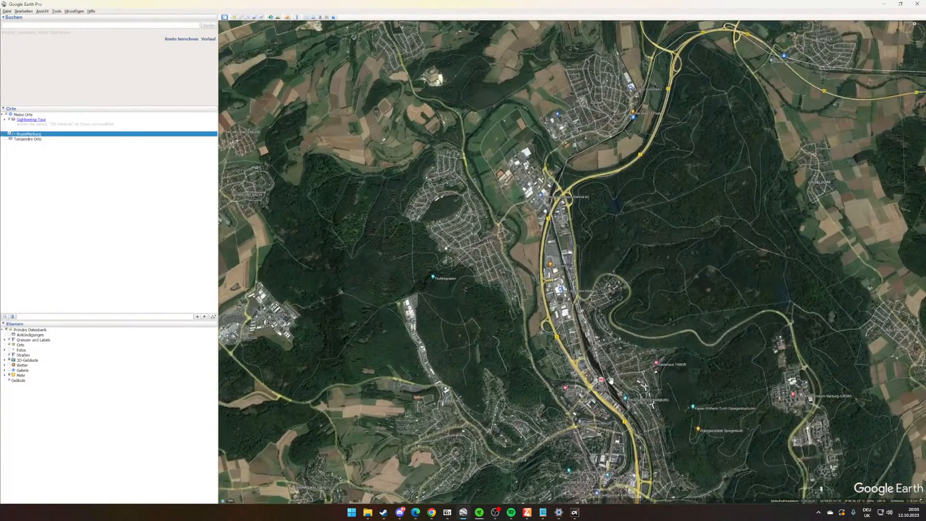
pyautogui.moveTo(610, 377); pyautogui.dragTo(553, 275)
pyautogui.scroll(1, 553, 276)
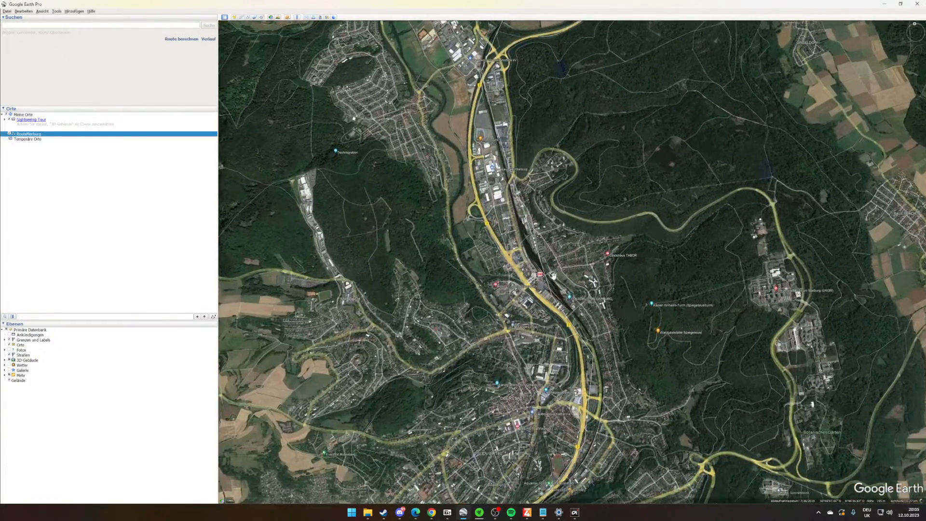
pyautogui.click(234, 18)
pyautogui.moveTo(576, 260); pyautogui.dragTo(541, 273)
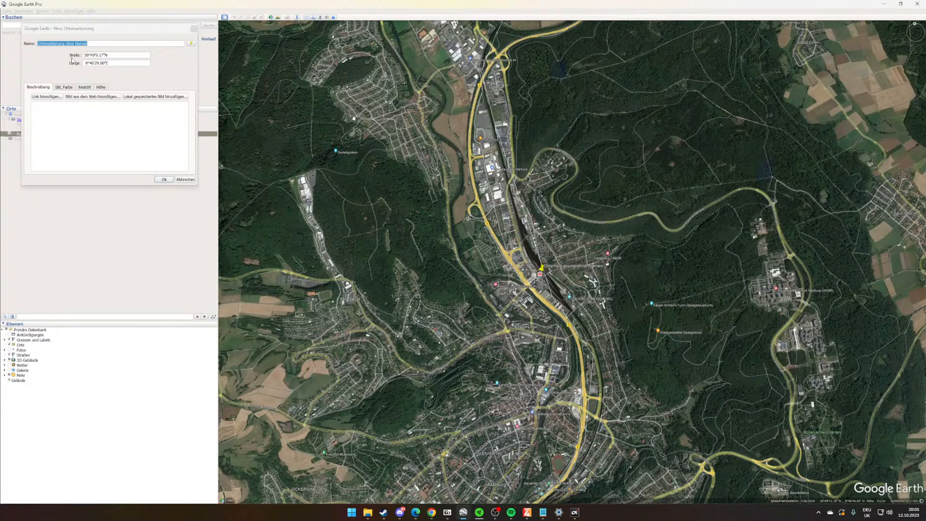
pyautogui.write('Marburg')
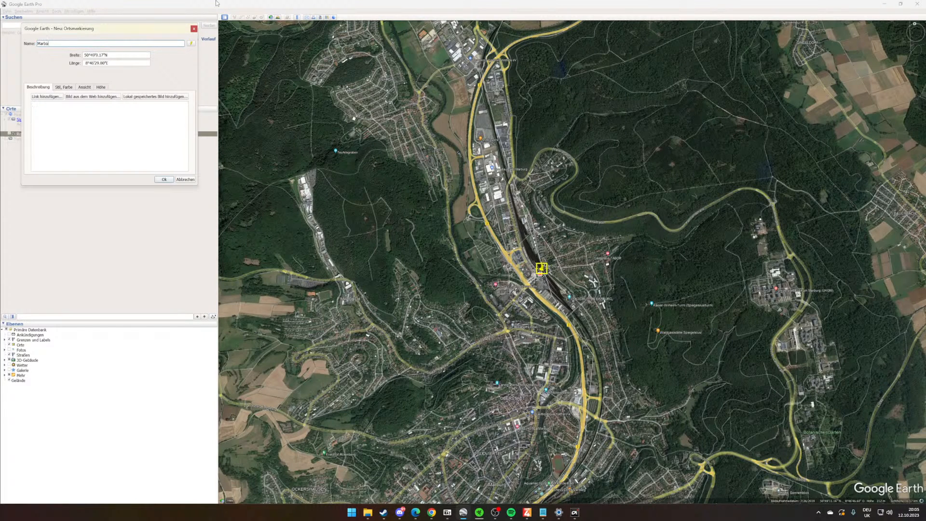
pyautogui.click(164, 179)
# - Add a placemark named Cölbe at the railway station in the village north of Marburg
pyautogui.moveTo(644, 153); pyautogui.dragTo(589, 324)
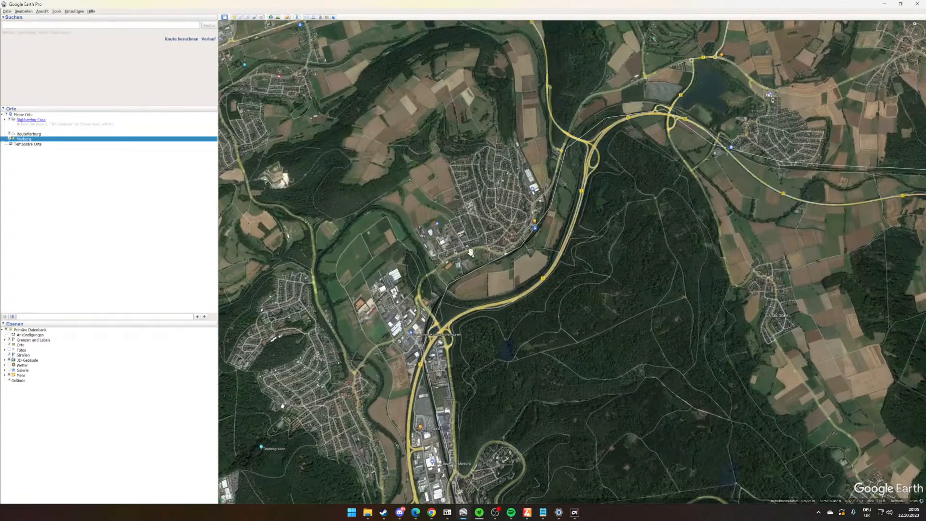
pyautogui.hotkey('ctrl', 'shift', 'p')
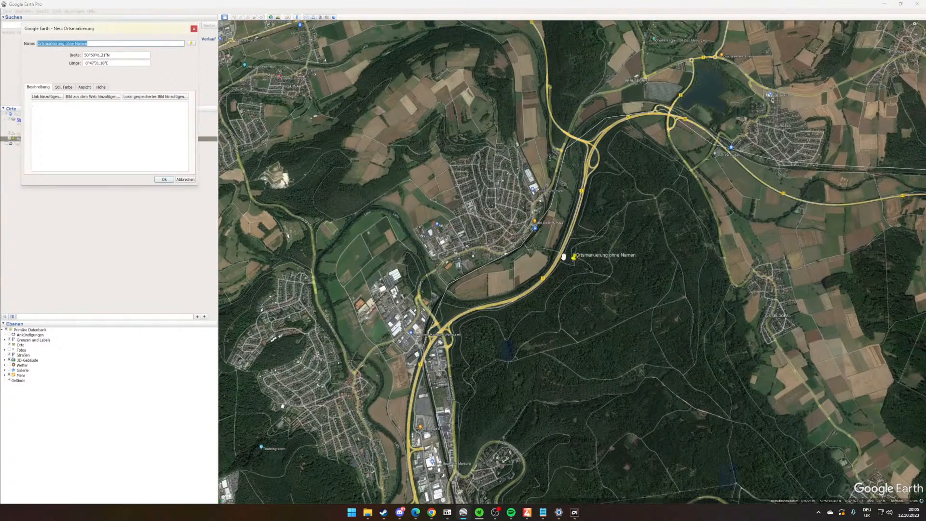
pyautogui.moveTo(563, 257); pyautogui.dragTo(539, 250)
pyautogui.moveTo(545, 252); pyautogui.dragTo(511, 223)
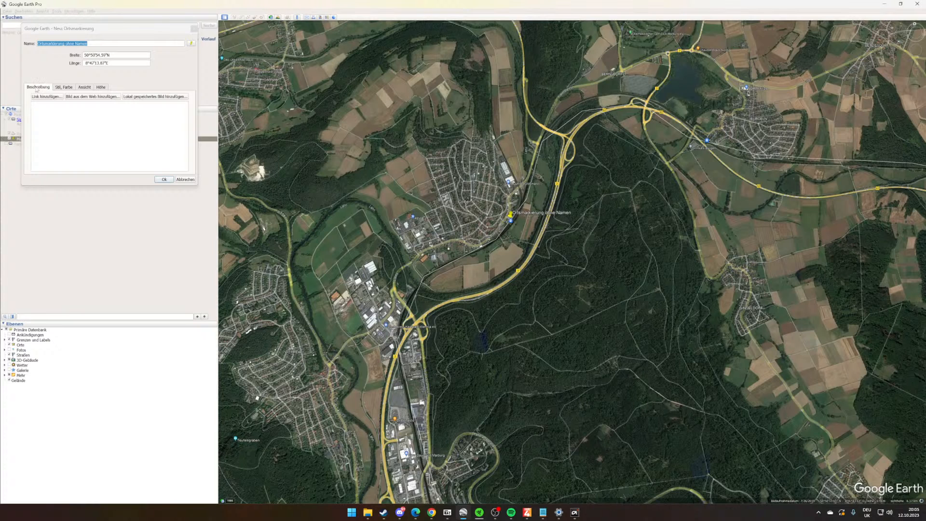
pyautogui.moveTo(132, 44); pyautogui.dragTo(35, 47)
pyautogui.write('C;lbe')
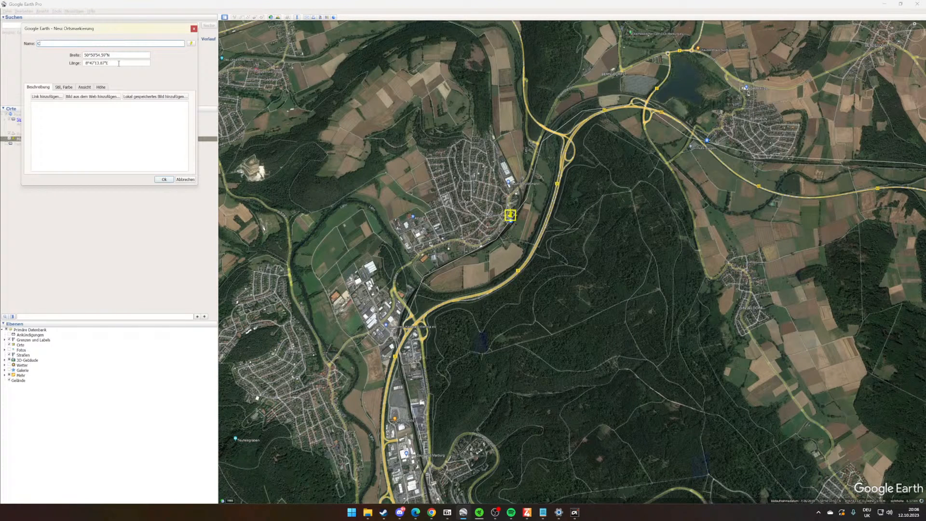
pyautogui.write('ölbe')
pyautogui.doubleClick(48, 43)
pyautogui.write('Cöl')
pyautogui.press('BackSpace')
pyautogui.write('lb')
pyautogui.click(172, 179)
pyautogui.moveTo(510, 309); pyautogui.dragTo(626, 160)
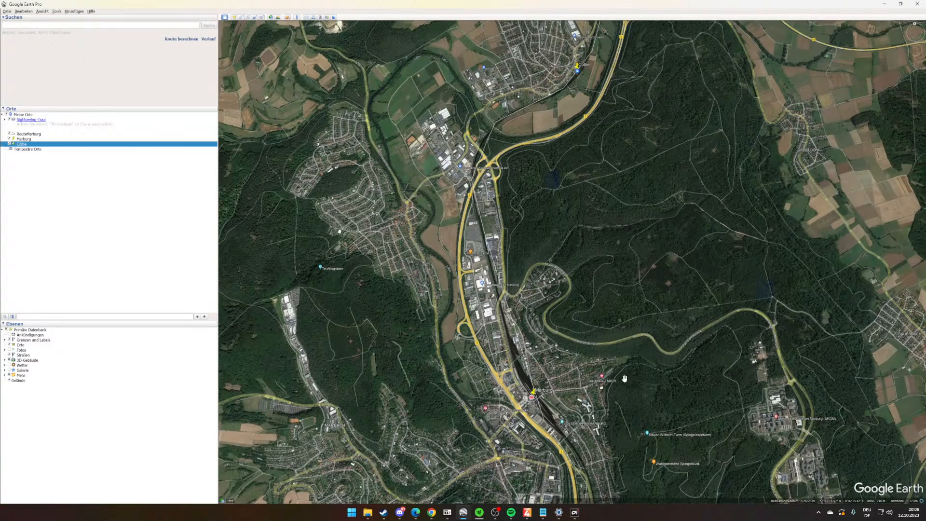
pyautogui.scroll(-3, 572, 344)
pyautogui.scroll(2, 574, 311)
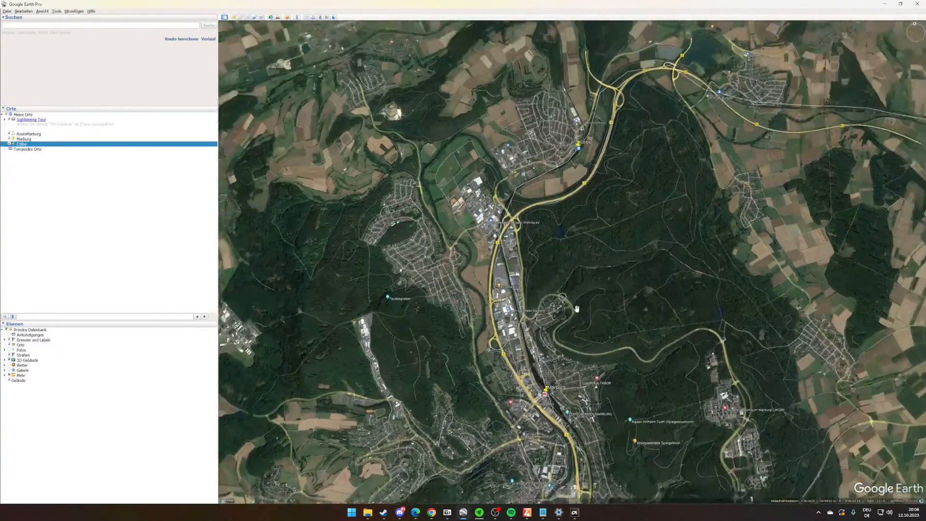
pyautogui.scroll(3, 597, 338)
pyautogui.scroll(-1, 557, 372)
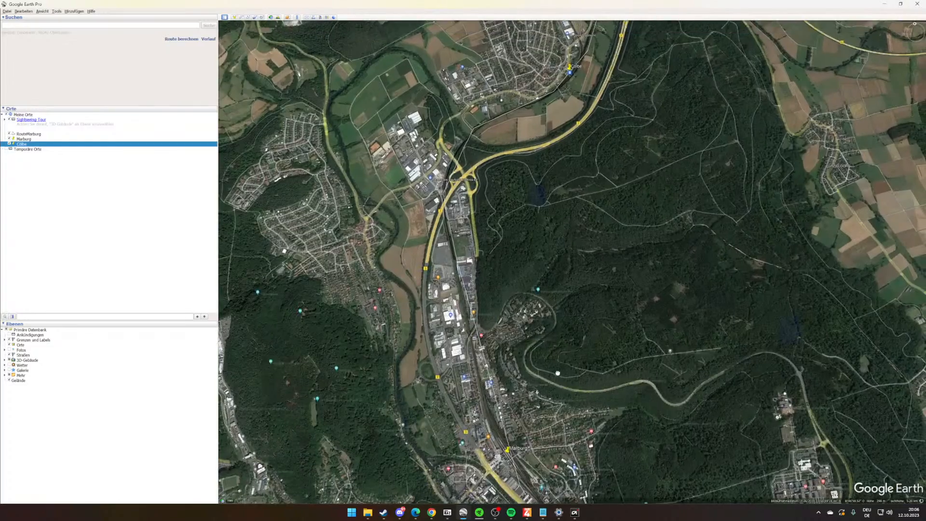
pyautogui.scroll(1, 557, 372)
pyautogui.scroll(1, 559, 362)
pyautogui.scroll(-2, 542, 316)
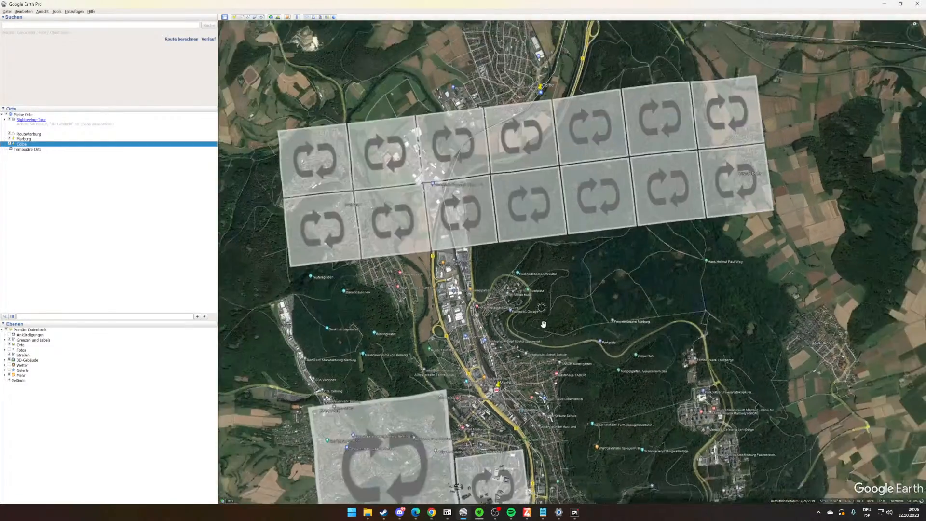
pyautogui.scroll(1, 555, 329)
pyautogui.moveTo(568, 329); pyautogui.dragTo(599, 336)
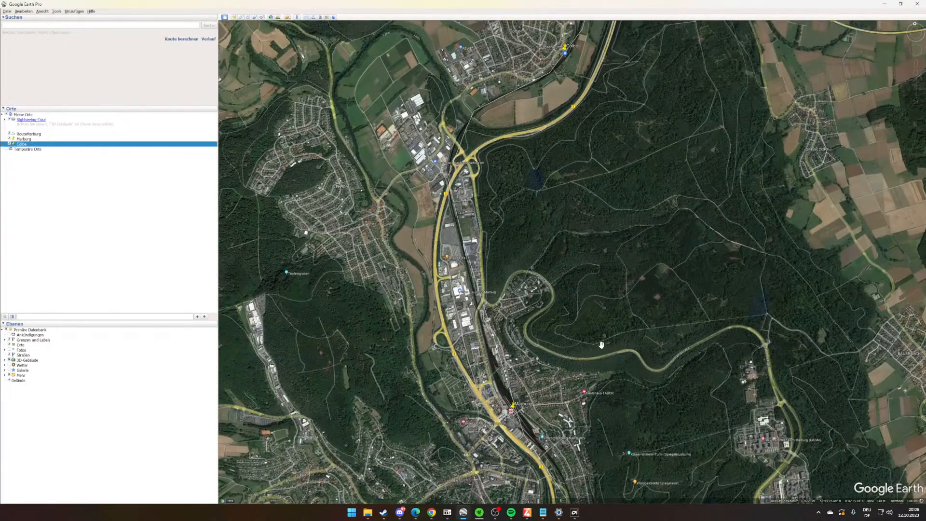
pyautogui.moveTo(502, 249); pyautogui.dragTo(506, 293)
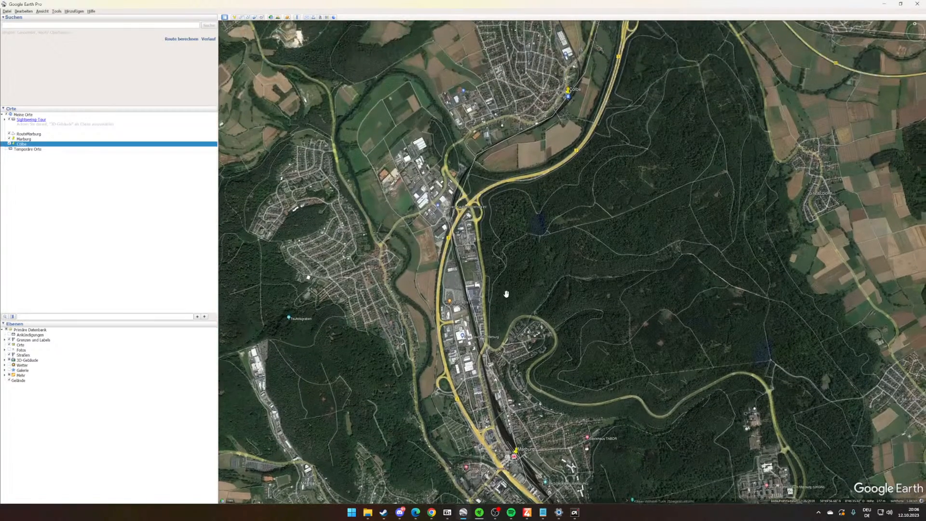
# - Add a folder named Marburg to the saved places
pyautogui.rightClick(27, 144)
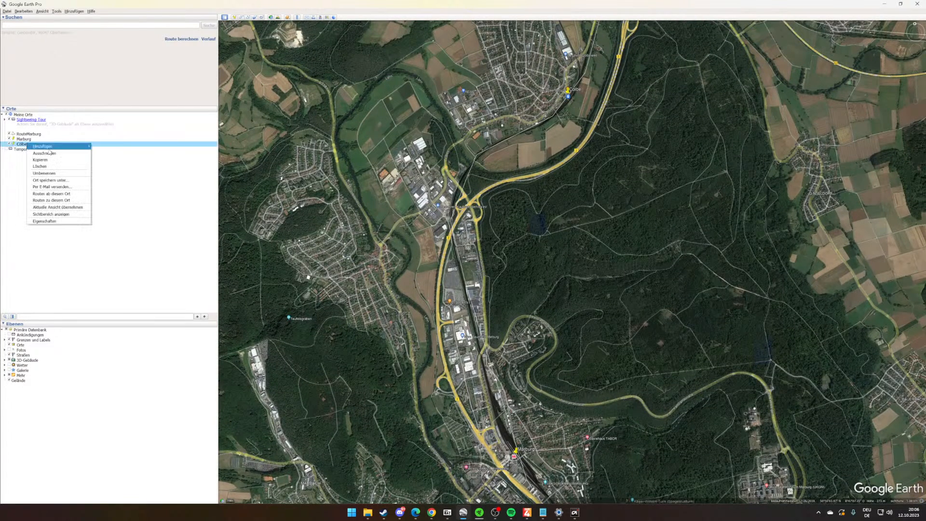
pyautogui.moveTo(58, 146)
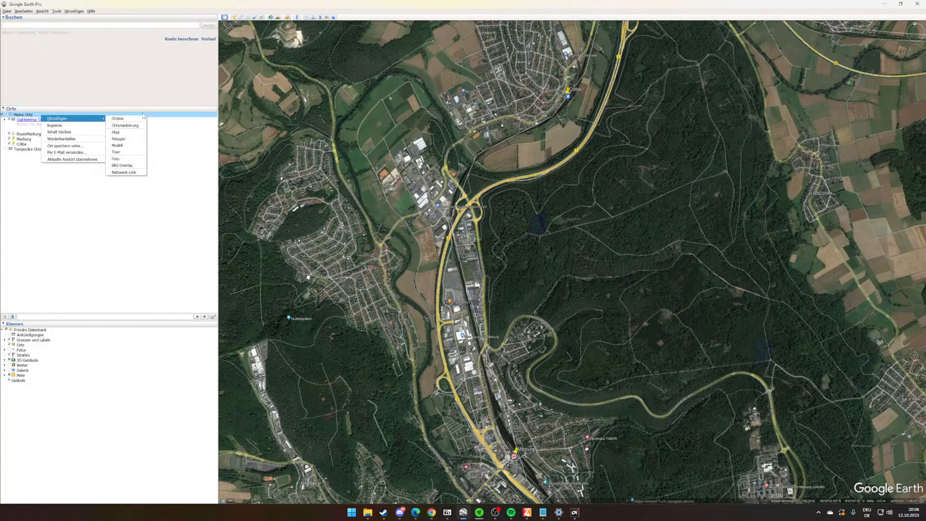
pyautogui.click(121, 119)
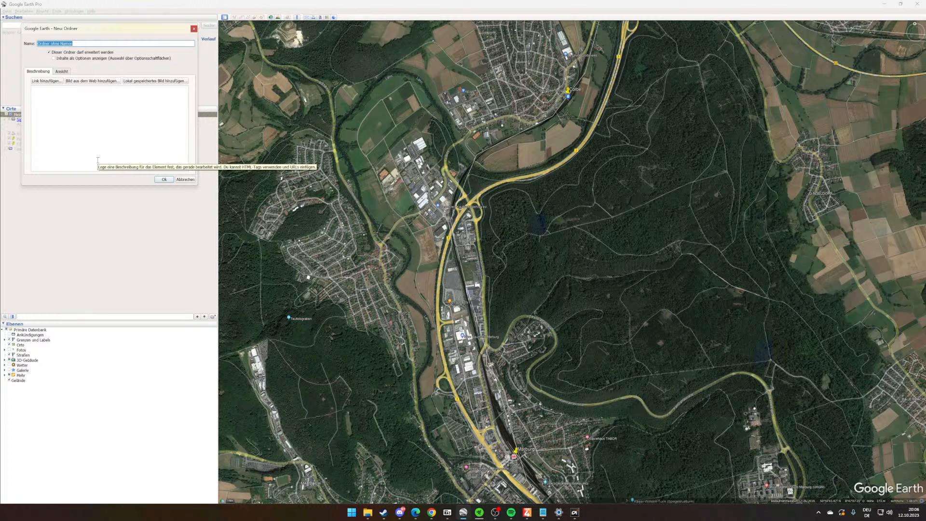
pyautogui.write('Grburg')
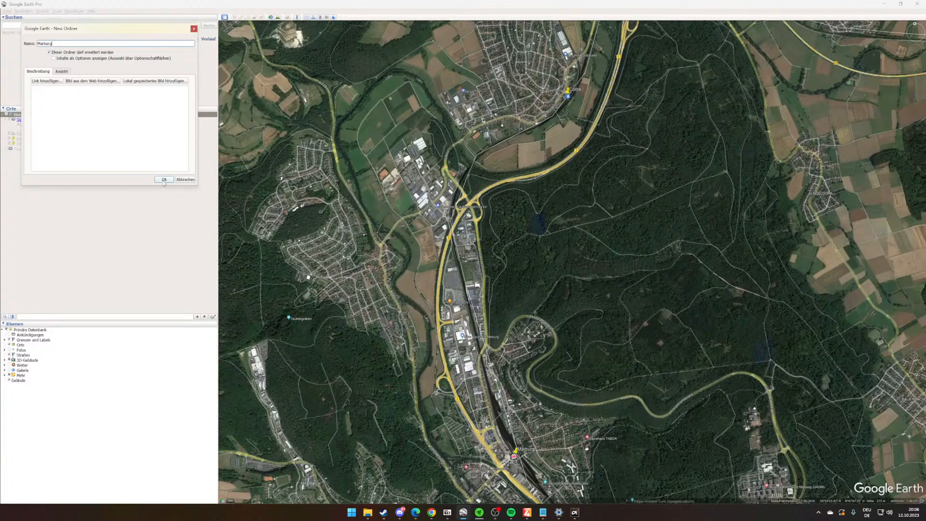
pyautogui.click(164, 181)
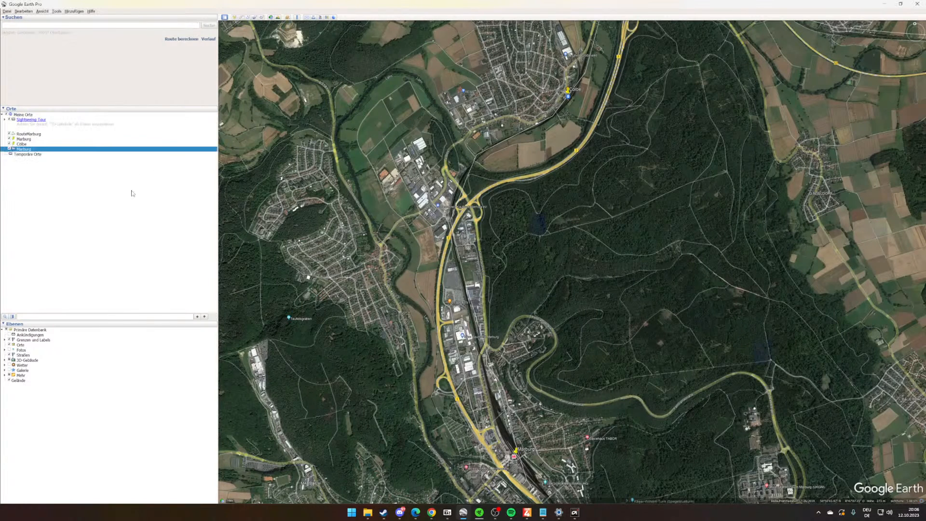
# - Move the RouteMarburg path and the Marburg and Cölbe placemarks into the Marburg folder
pyautogui.click(30, 140)
pyautogui.click(29, 143)
pyautogui.keyDown('shift'); pyautogui.click(29, 135); pyautogui.keyUp('shift')
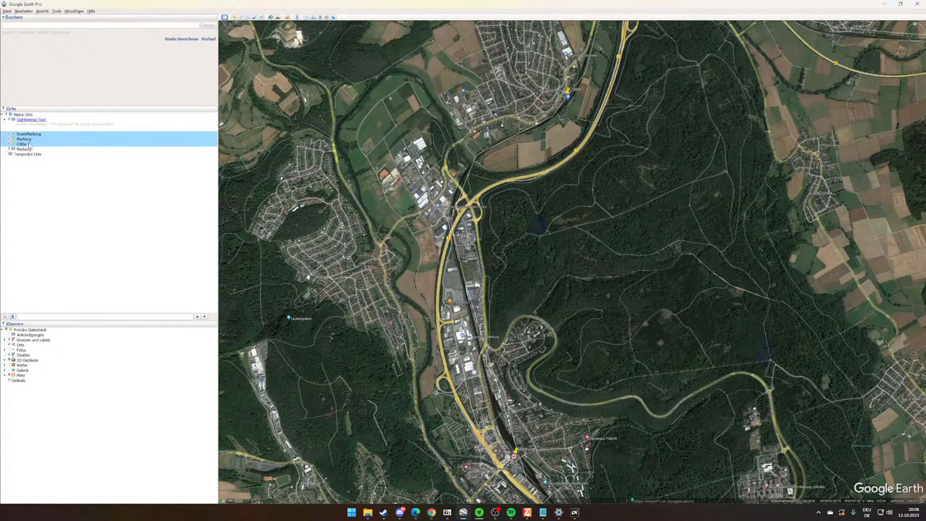
pyautogui.moveTo(28, 143); pyautogui.dragTo(31, 149)
# - Save the Marburg folder to the Desktop as a KML file named Marburg
pyautogui.rightClick(31, 135)
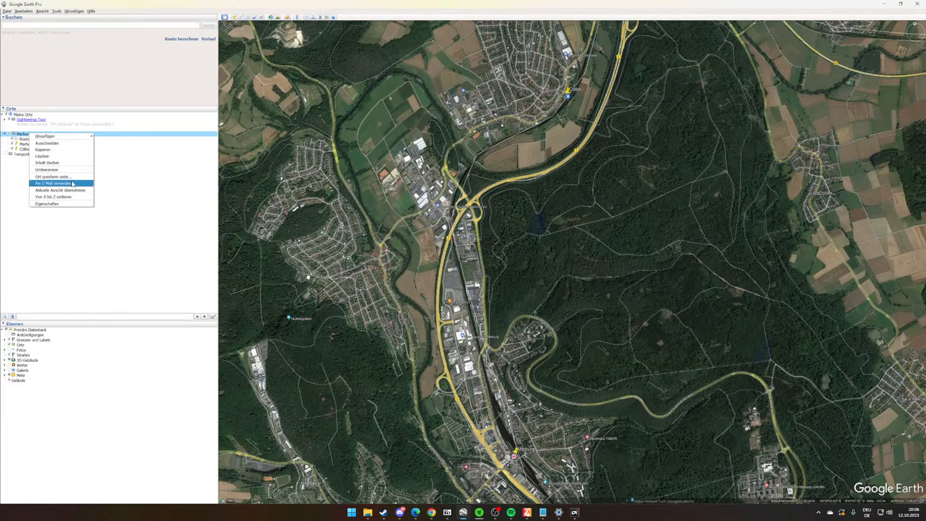
pyautogui.click(53, 177)
pyautogui.click(85, 238)
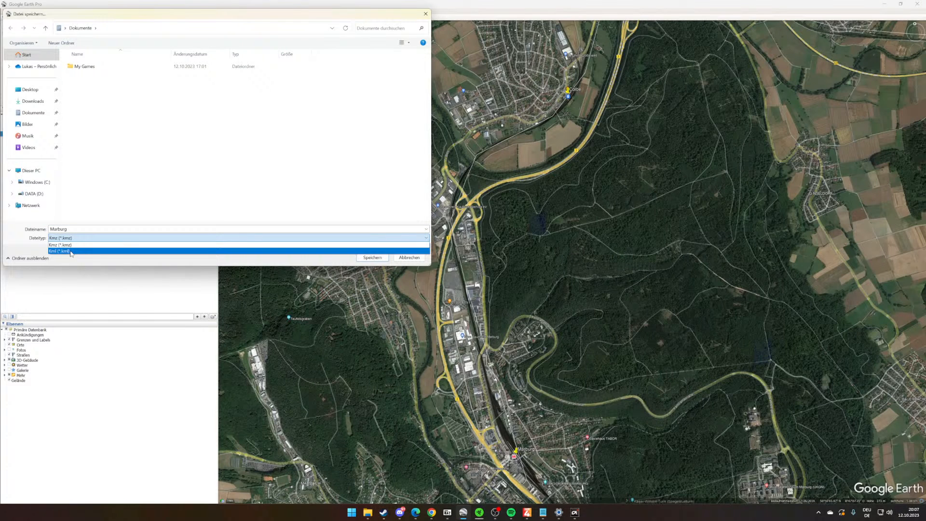
pyautogui.click(71, 252)
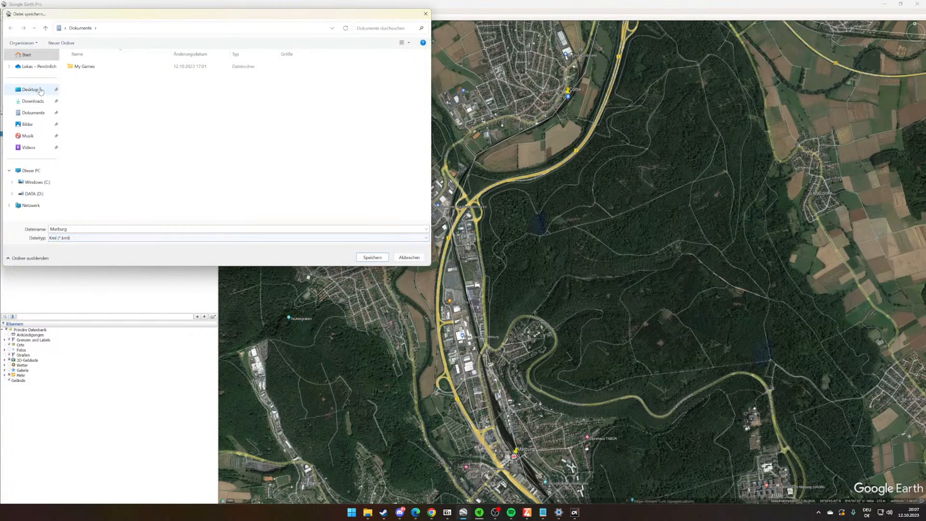
pyautogui.click(41, 91)
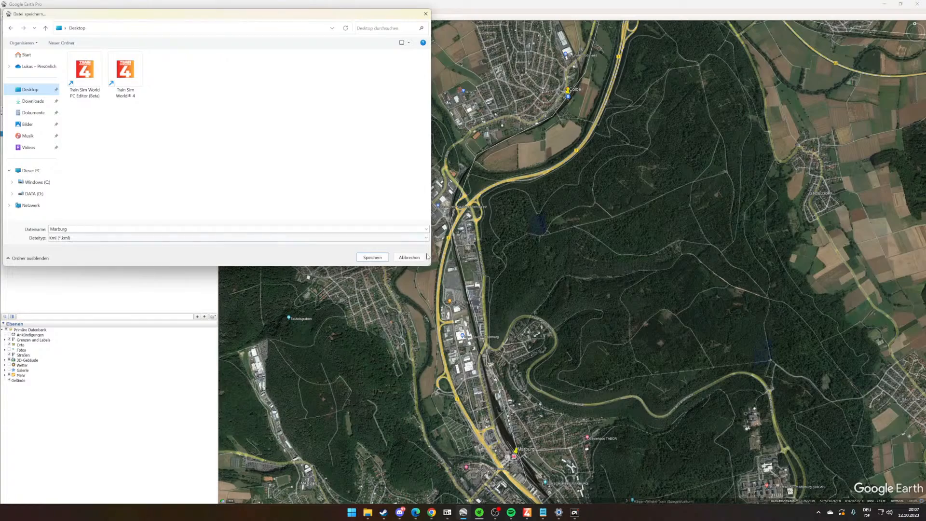
pyautogui.click(368, 258)
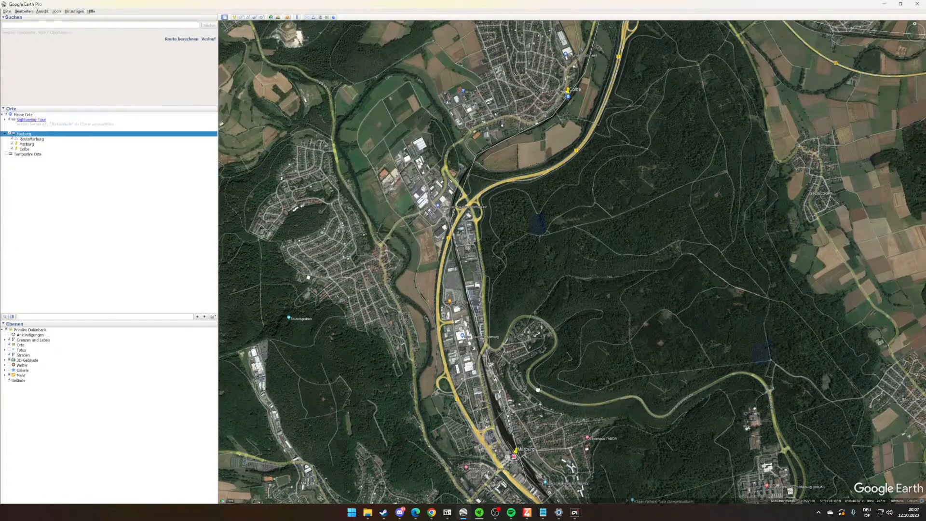
# - Switch to the Train Sim World Editor and create a folder named Marburg in the personal developer folder
pyautogui.moveTo(538, 390); pyautogui.dragTo(538, 275)
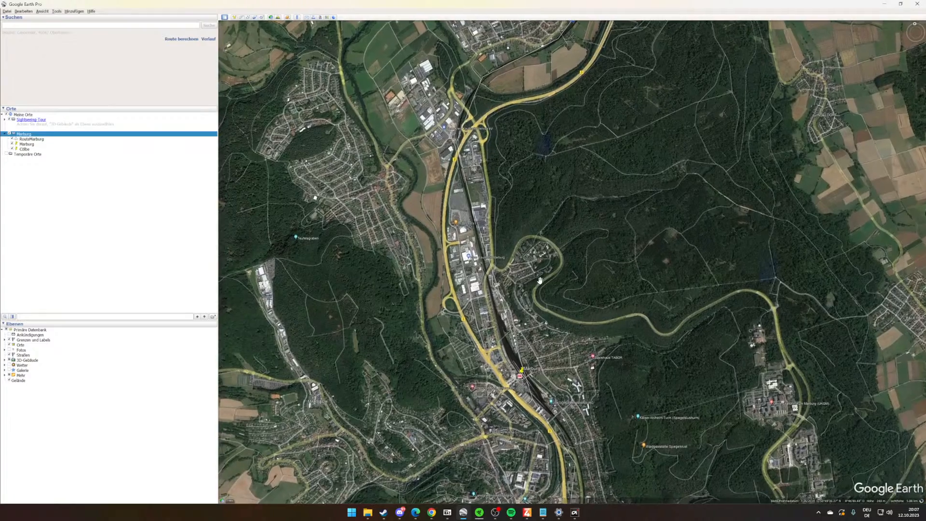
pyautogui.moveTo(529, 515)
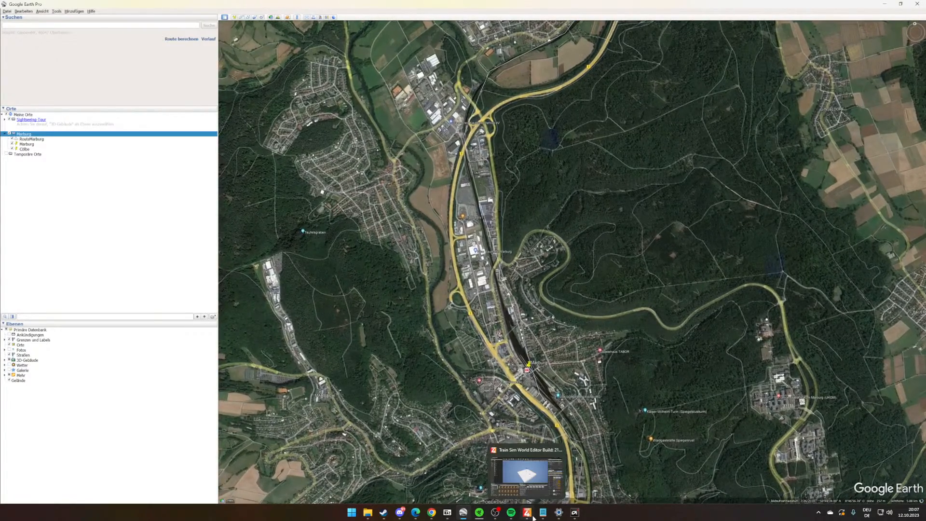
pyautogui.click(531, 517)
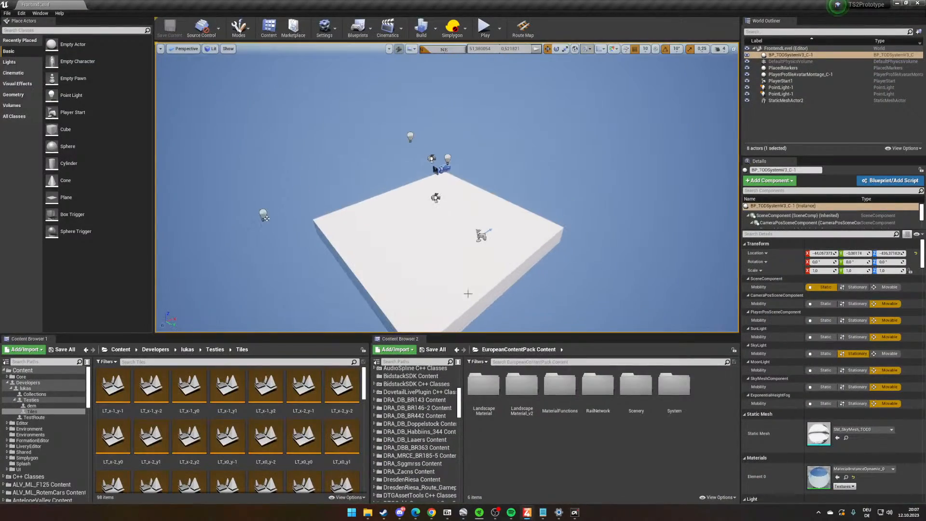
pyautogui.click(188, 350)
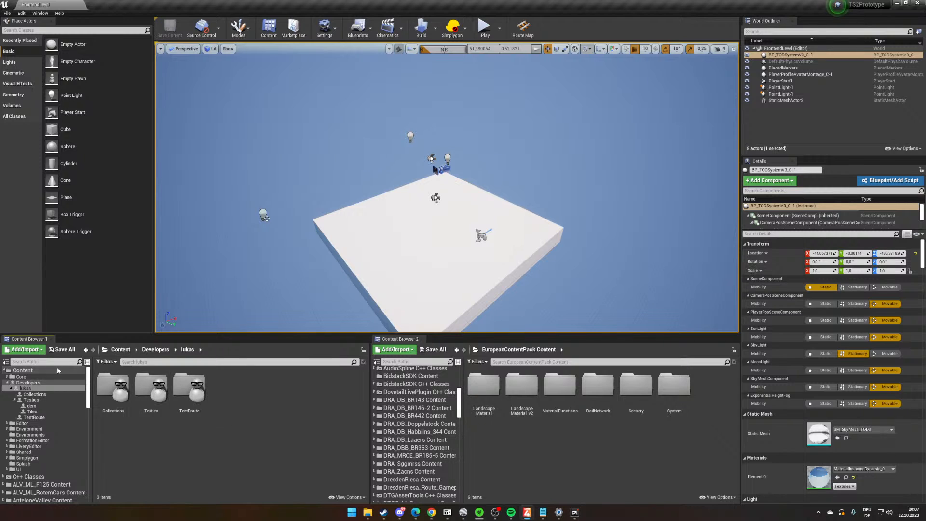
pyautogui.rightClick(240, 404)
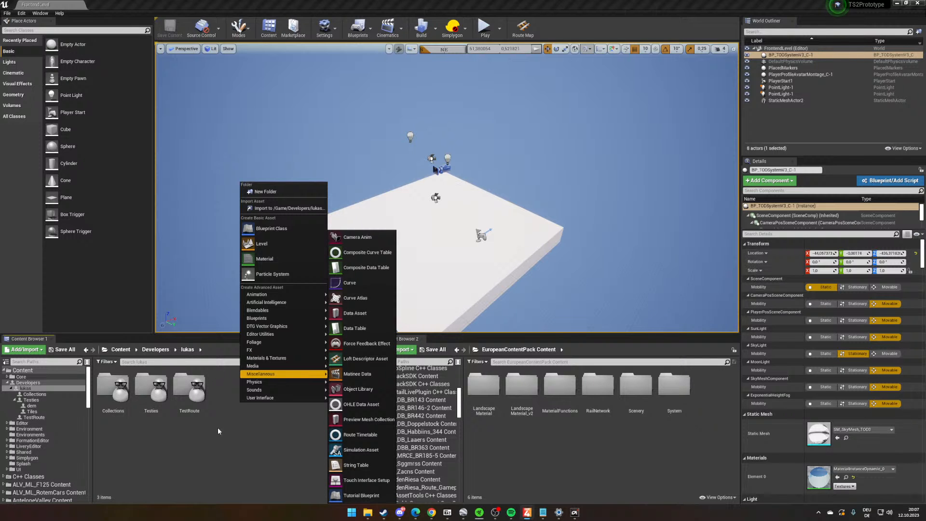
pyautogui.click(277, 192)
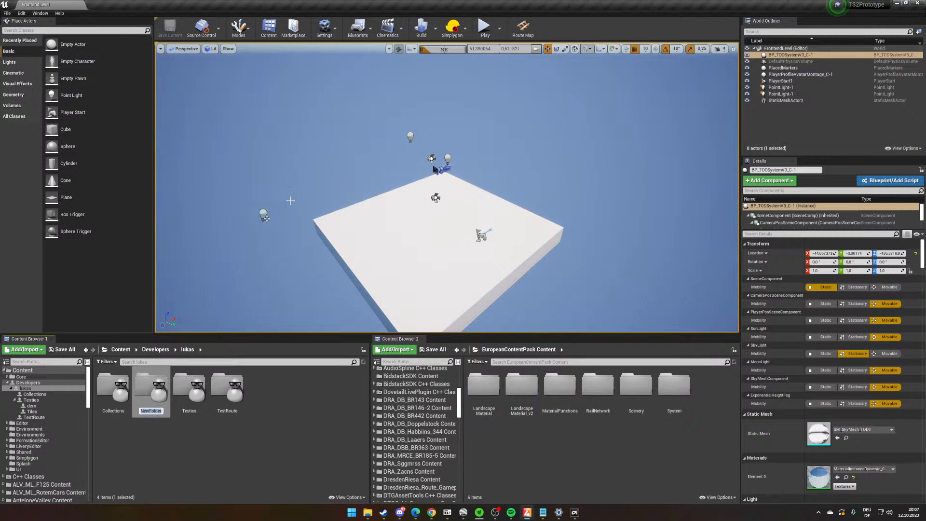
pyautogui.write('Mat')
pyautogui.write('burg')
pyautogui.press('Return')
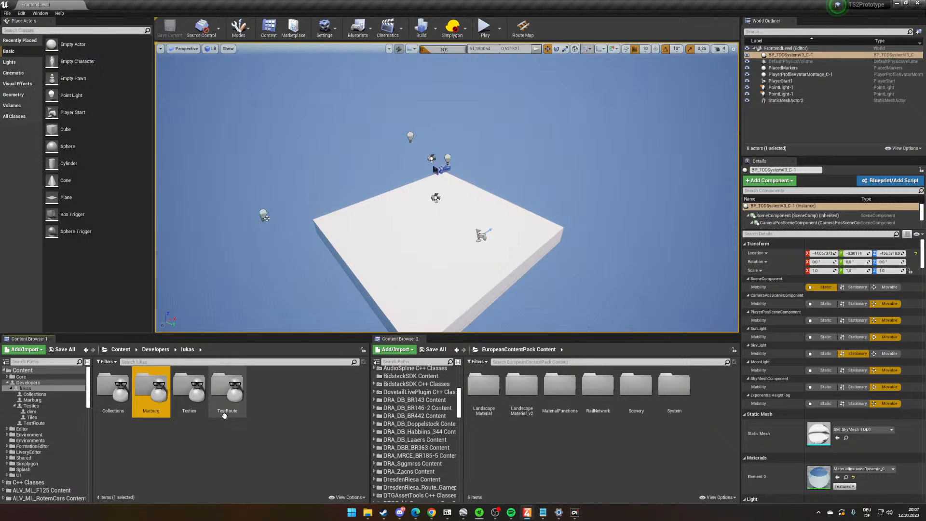
# - Create a subfolder named Map inside the Marburg content folder
pyautogui.doubleClick(150, 414)
pyautogui.rightClick(155, 421)
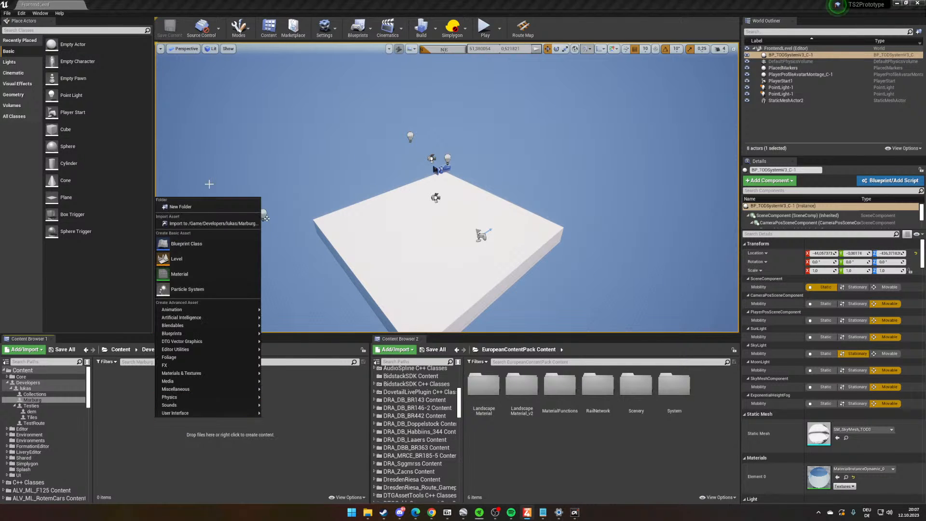
pyautogui.click(207, 206)
pyautogui.write('Map')
pyautogui.press('Return')
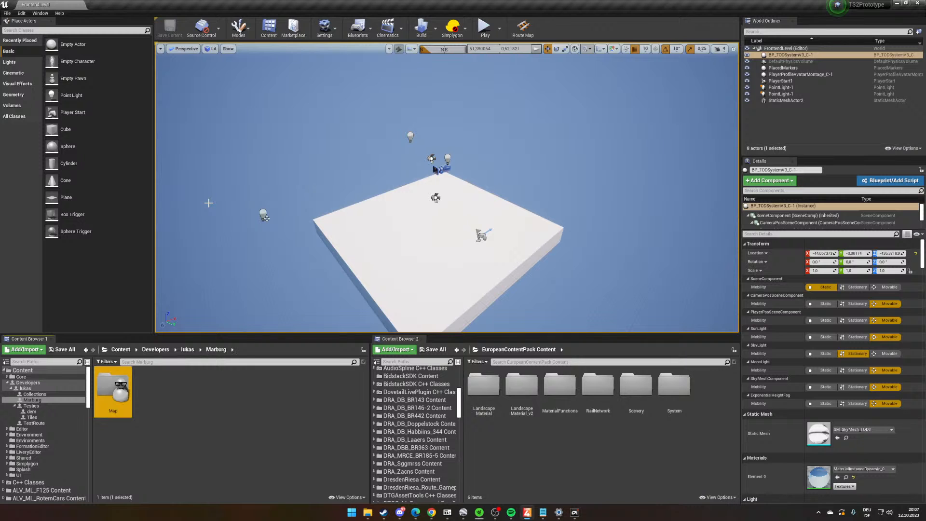
# - Create a subfolder named KML beside the Map folder
pyautogui.click(233, 438)
pyautogui.rightClick(236, 442)
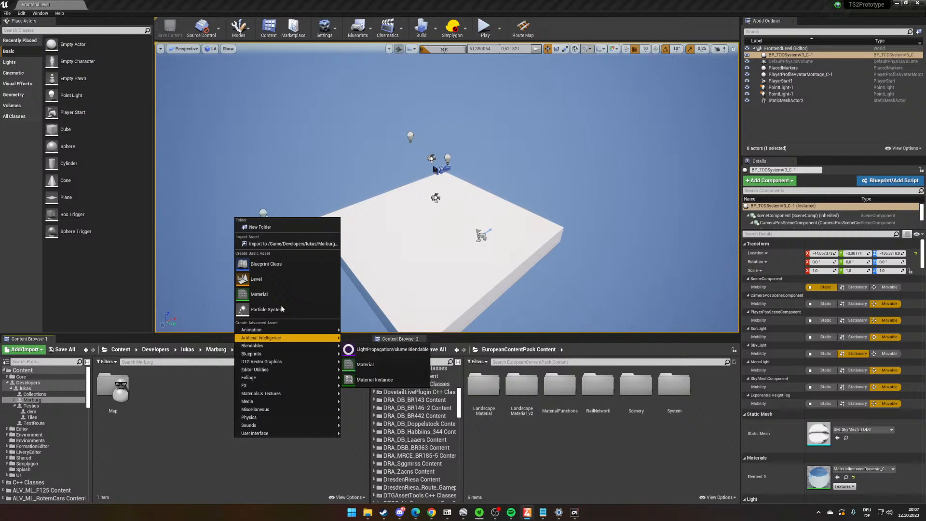
pyautogui.click(279, 228)
pyautogui.write('KML')
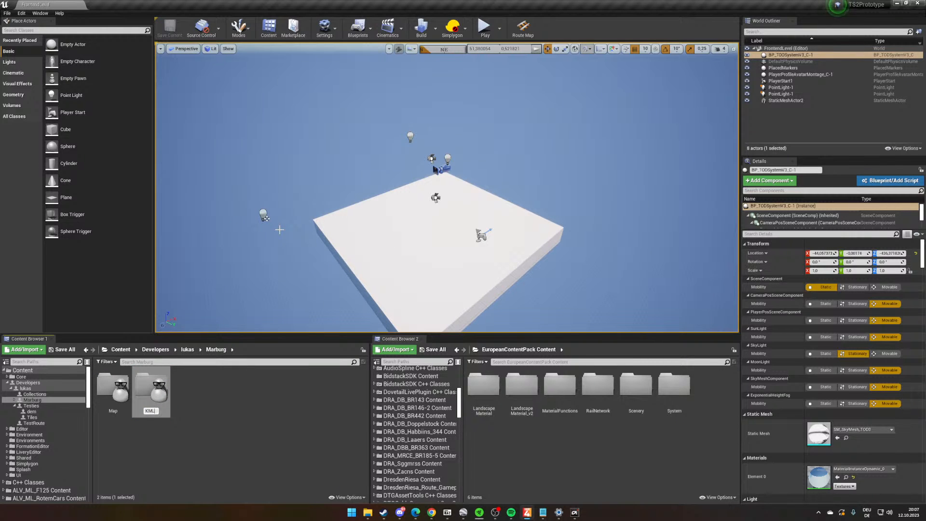
pyautogui.press('Return')
# - Import the Marburg KML file from the Desktop into the KML content folder
pyautogui.doubleClick(116, 393)
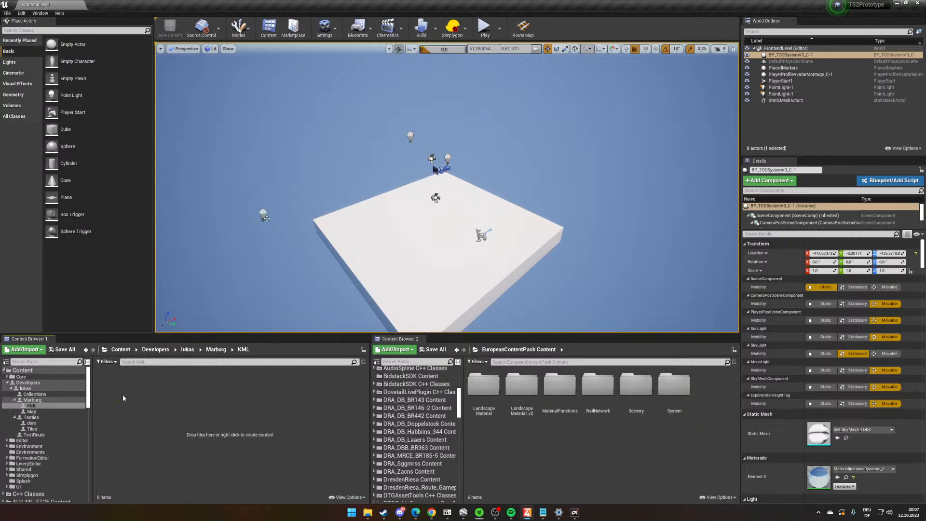
pyautogui.click(368, 512)
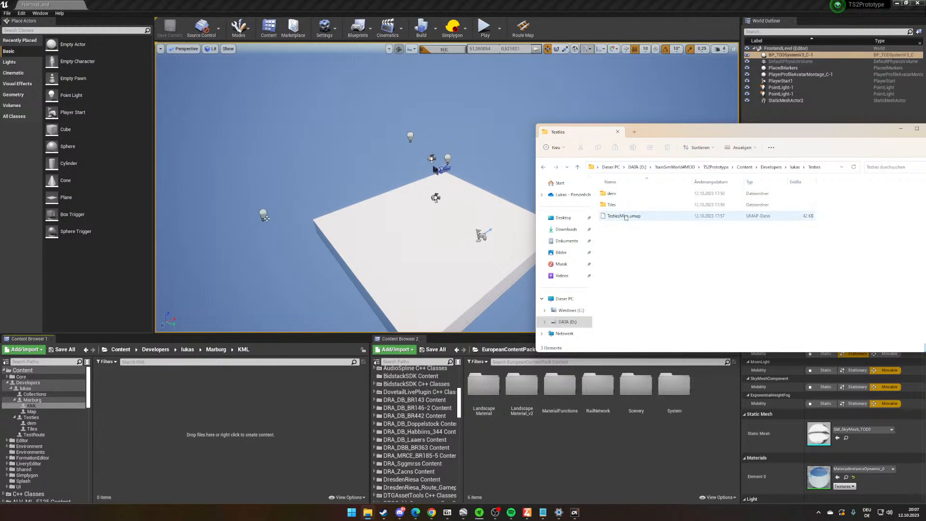
pyautogui.click(565, 183)
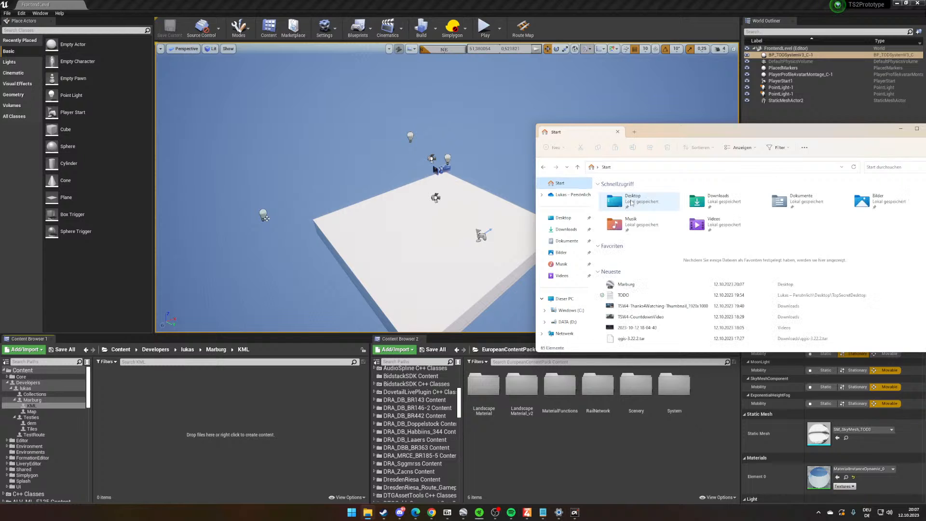
pyautogui.click(564, 218)
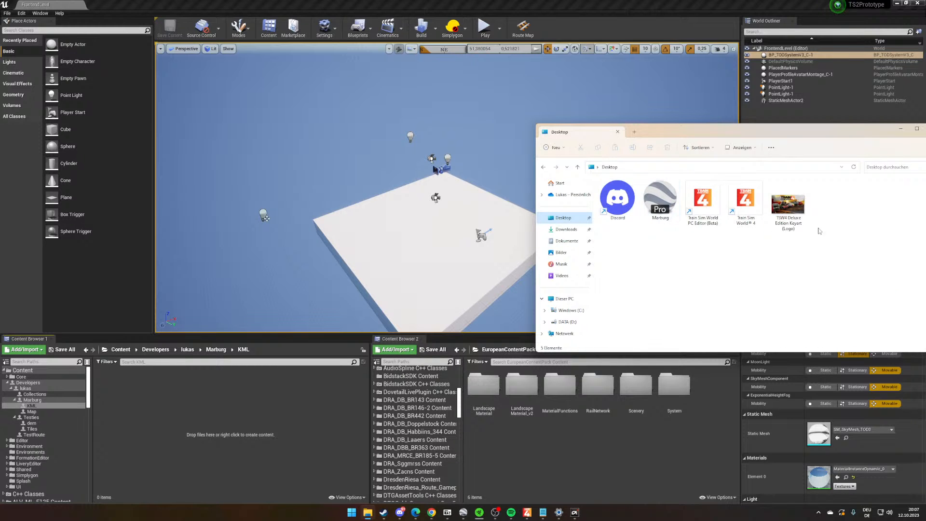
pyautogui.click(663, 205)
pyautogui.moveTo(190, 450); pyautogui.dragTo(190, 444)
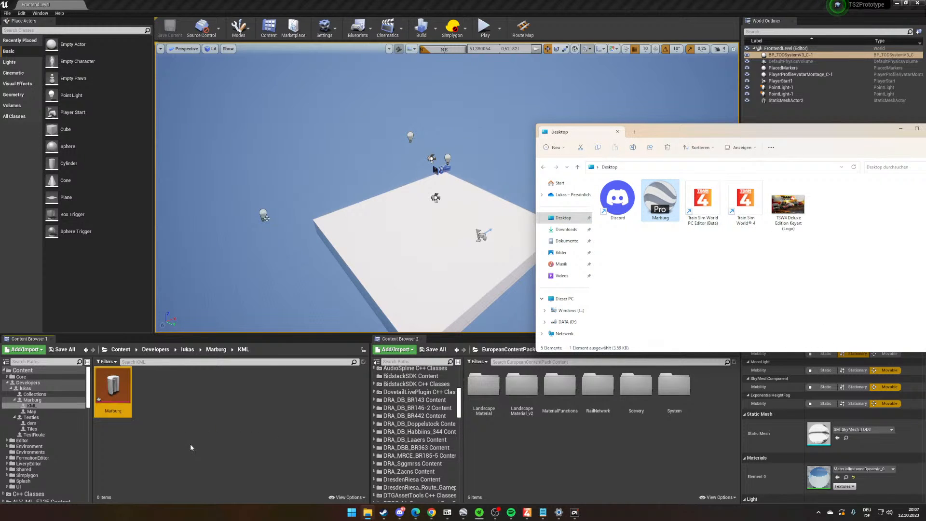
# - Save the imported Marburg KML data asset and open the project's empty Map folder
pyautogui.doubleClick(113, 386)
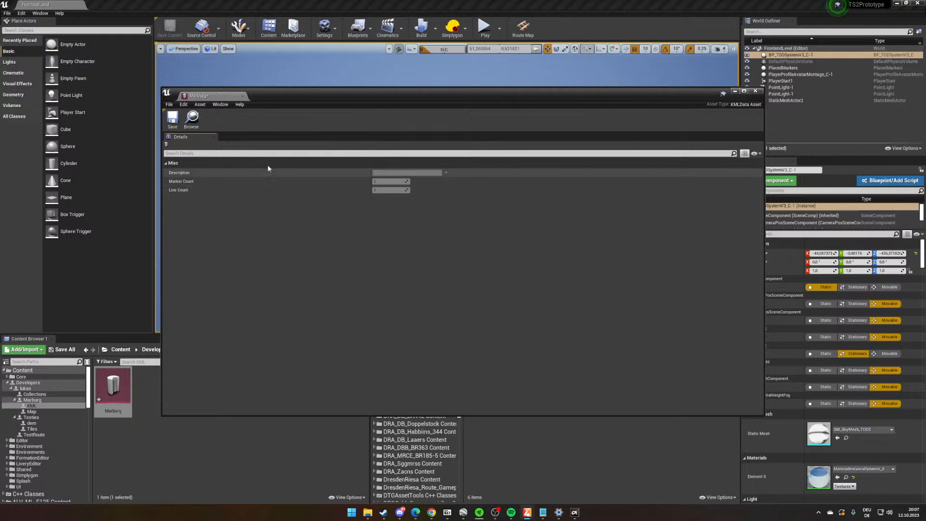
pyautogui.click(172, 118)
pyautogui.click(755, 91)
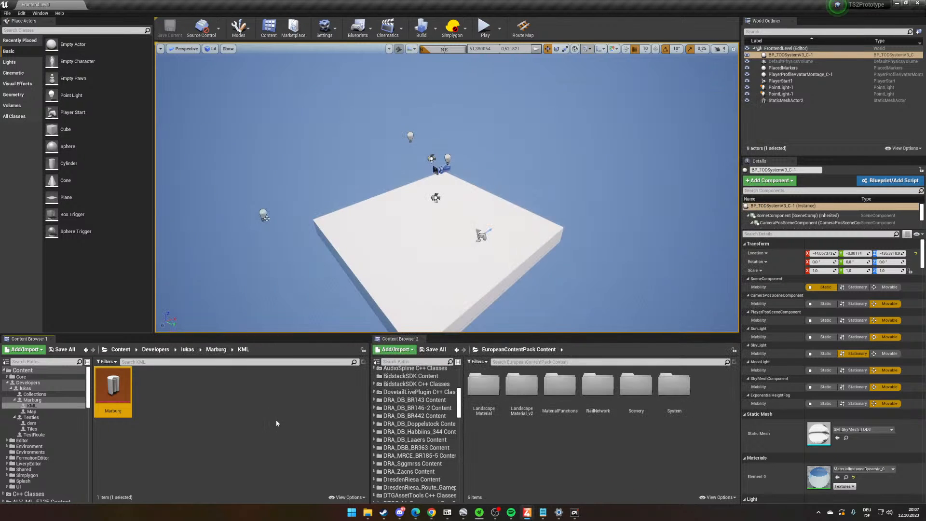
pyautogui.click(215, 349)
pyautogui.doubleClick(151, 389)
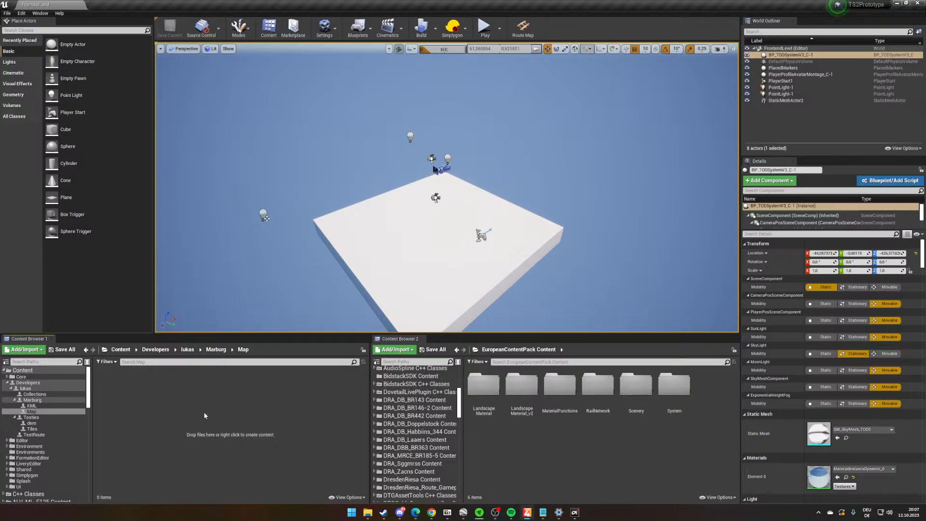
# - Examine the Marburg area in Google Earth Pro to find a central point for the route
pyautogui.click(463, 512)
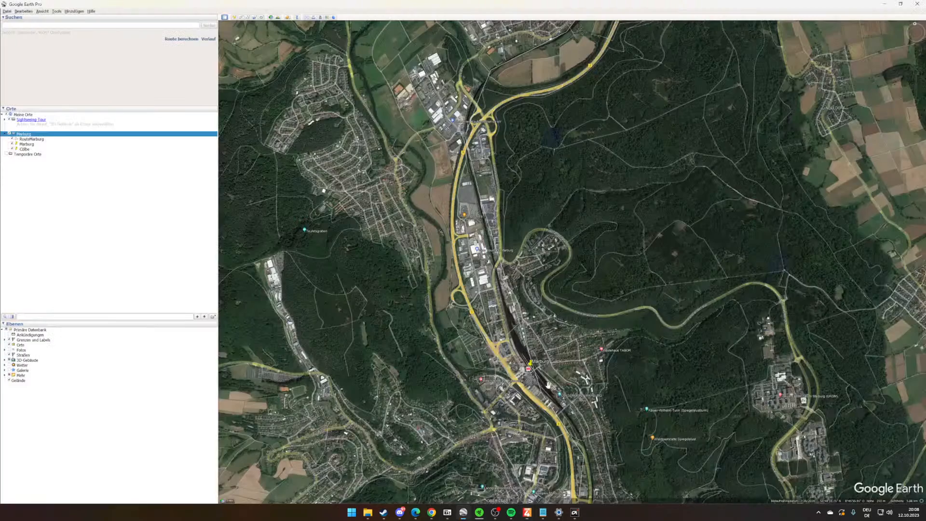
pyautogui.scroll(-6, 530, 304)
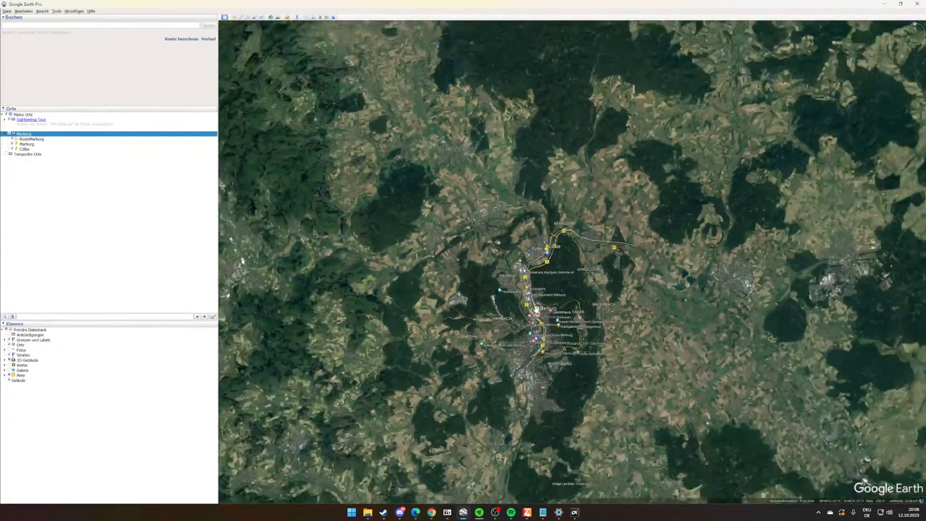
pyautogui.scroll(5, 500, 281)
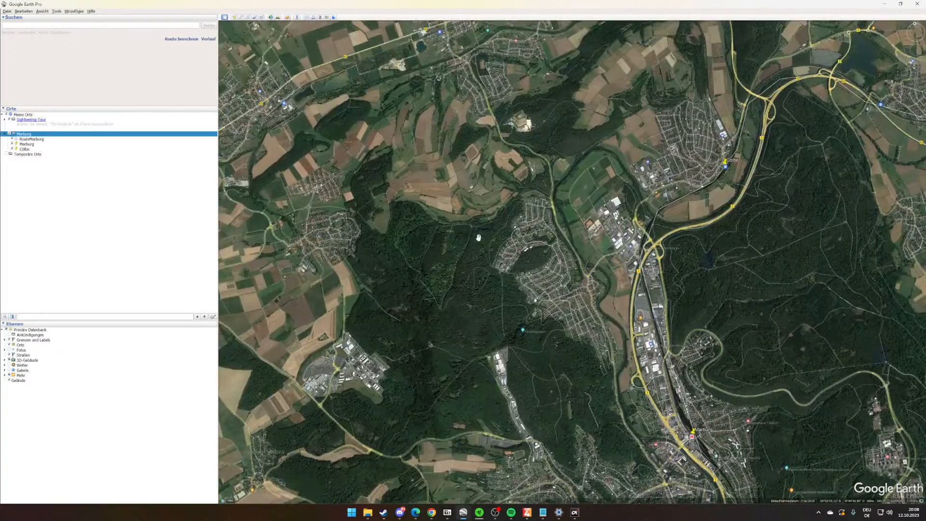
pyautogui.scroll(2, 417, 233)
pyautogui.moveTo(418, 233); pyautogui.dragTo(490, 252)
pyautogui.scroll(1, 490, 253)
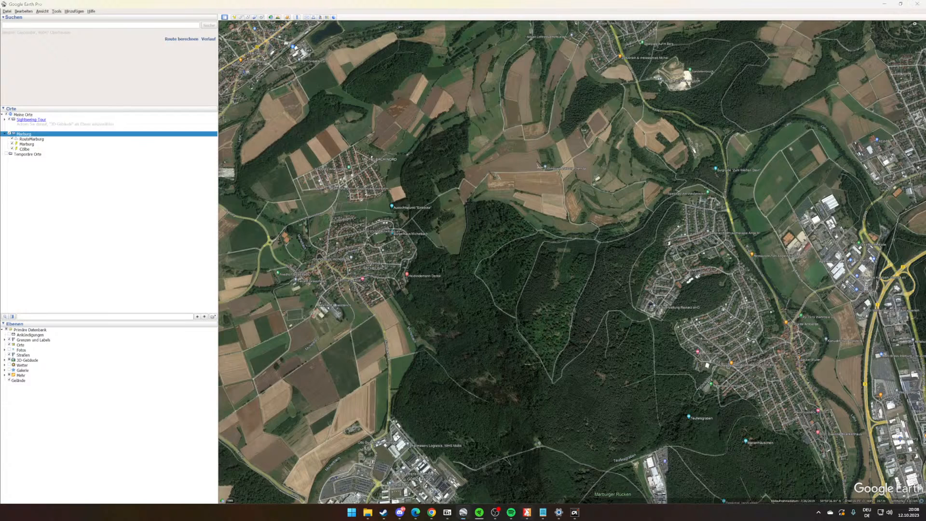
# - Return to the Train Sim World Editor, start a new route and open the selection of its route directory
pyautogui.click(527, 512)
pyautogui.click(8, 13)
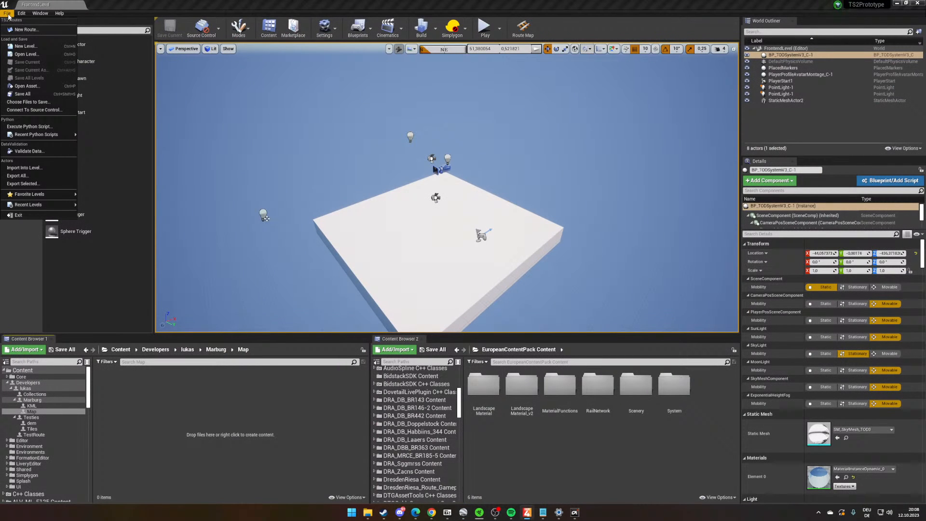
pyautogui.click(27, 29)
pyautogui.click(410, 225)
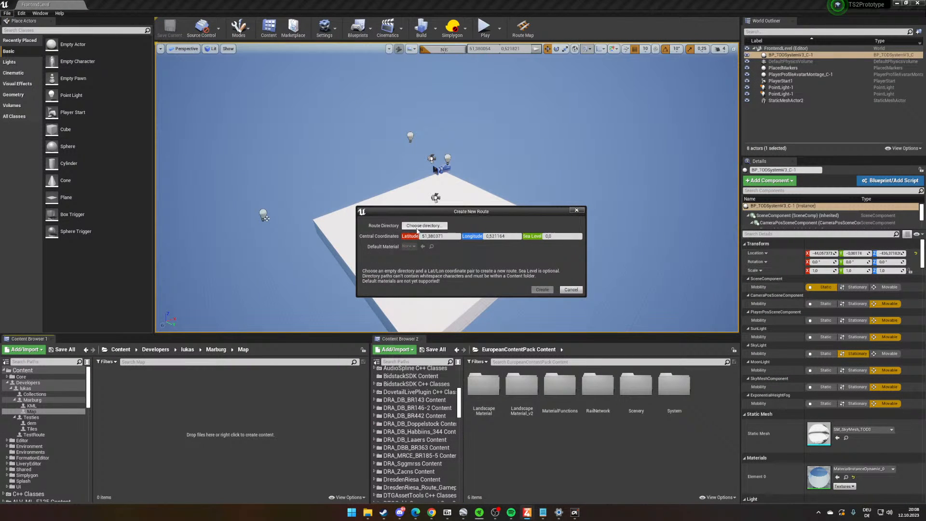
pyautogui.moveTo(589, 213); pyautogui.dragTo(620, 174)
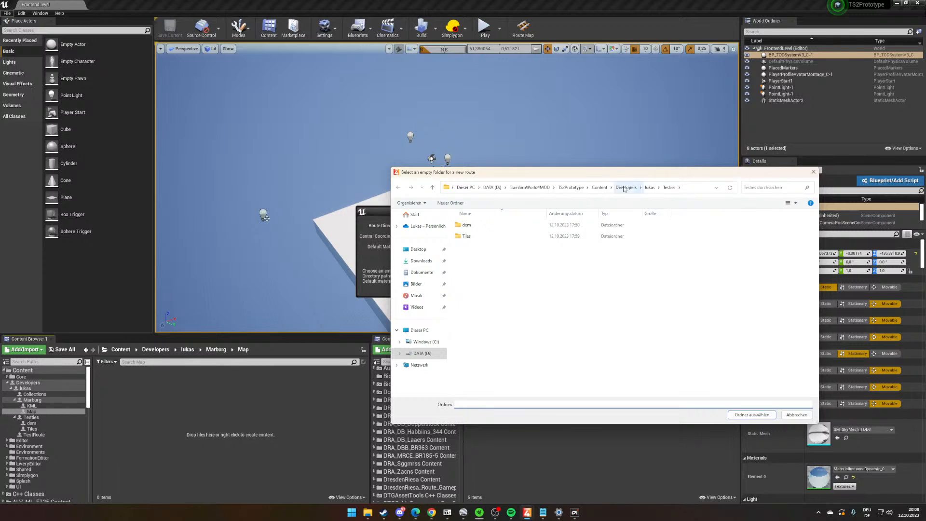
pyautogui.click(625, 188)
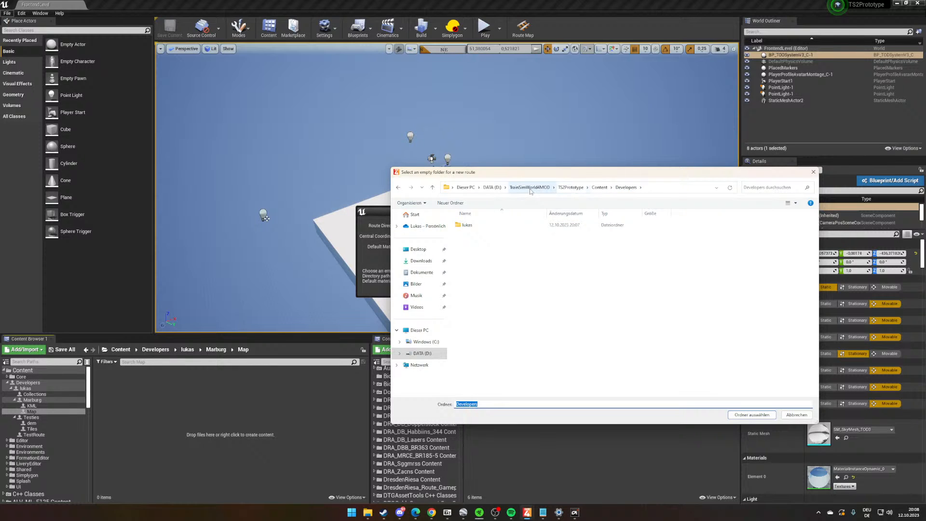
pyautogui.click(492, 188)
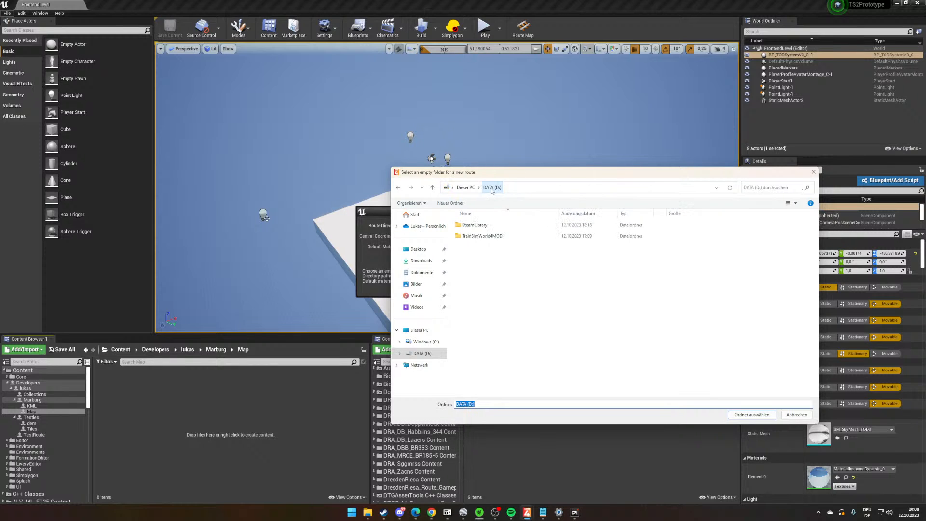
pyautogui.doubleClick(501, 236)
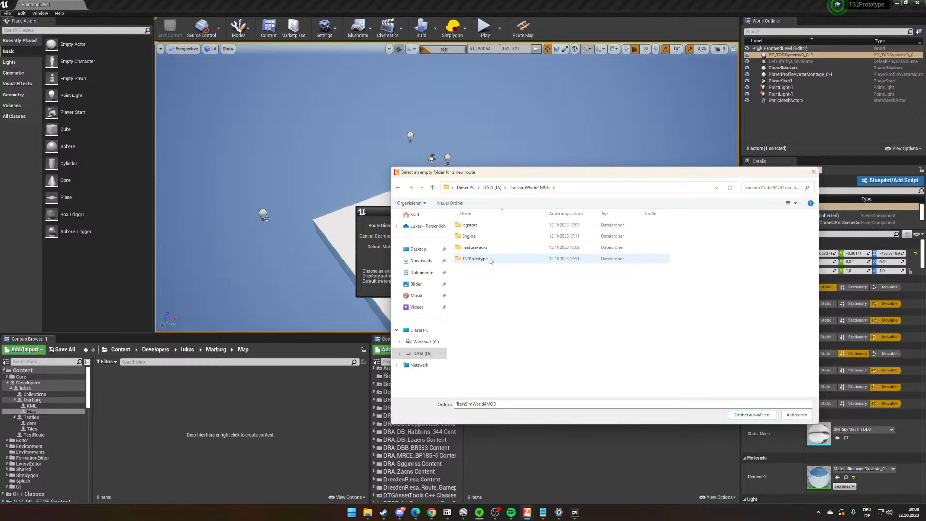
pyautogui.doubleClick(490, 260)
pyautogui.doubleClick(480, 247)
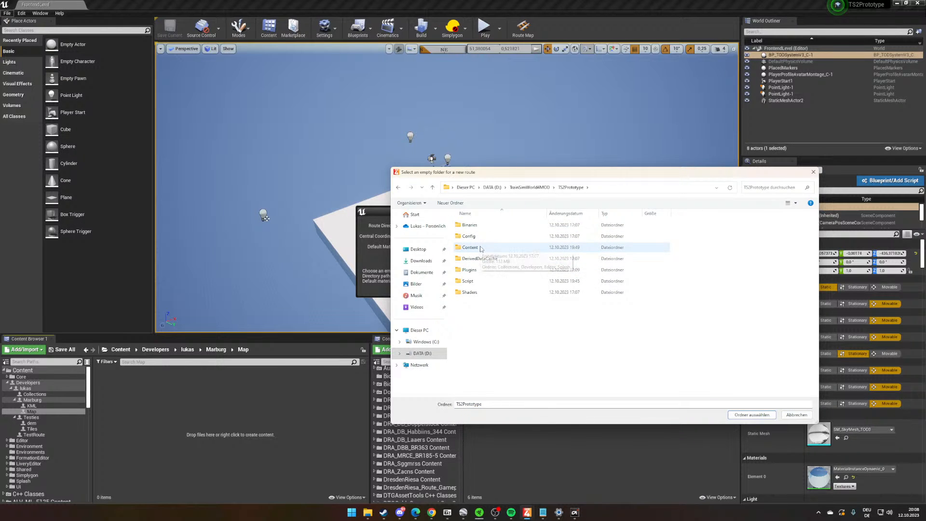
pyautogui.doubleClick(481, 236)
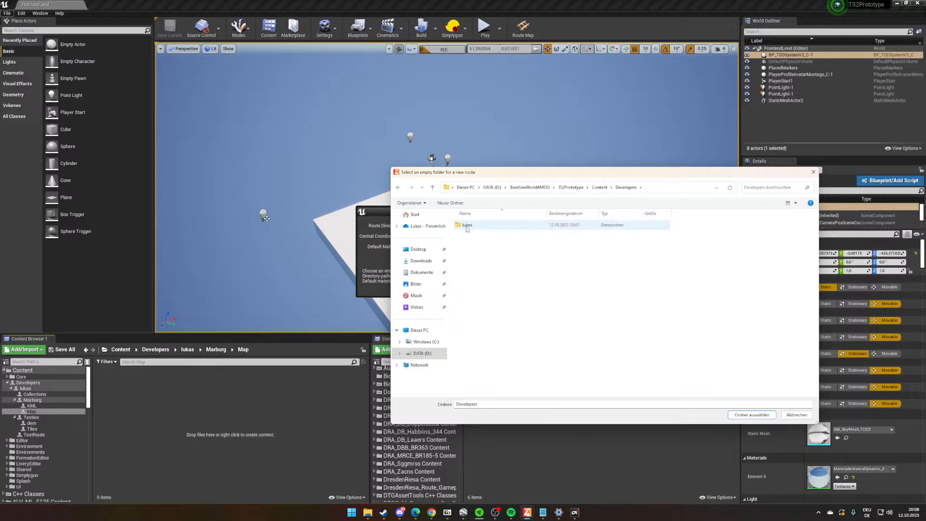
pyautogui.doubleClick(467, 228)
pyautogui.click(602, 186)
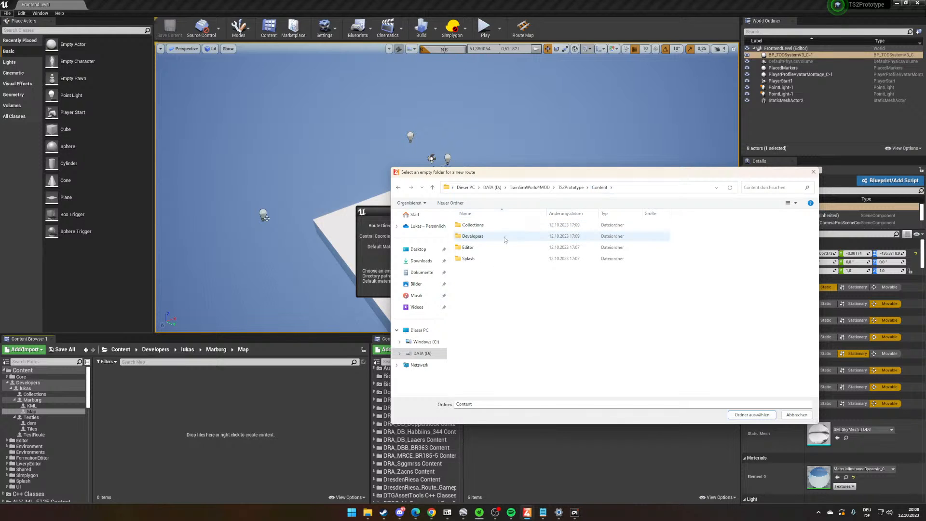
pyautogui.click(571, 187)
pyautogui.doubleClick(484, 272)
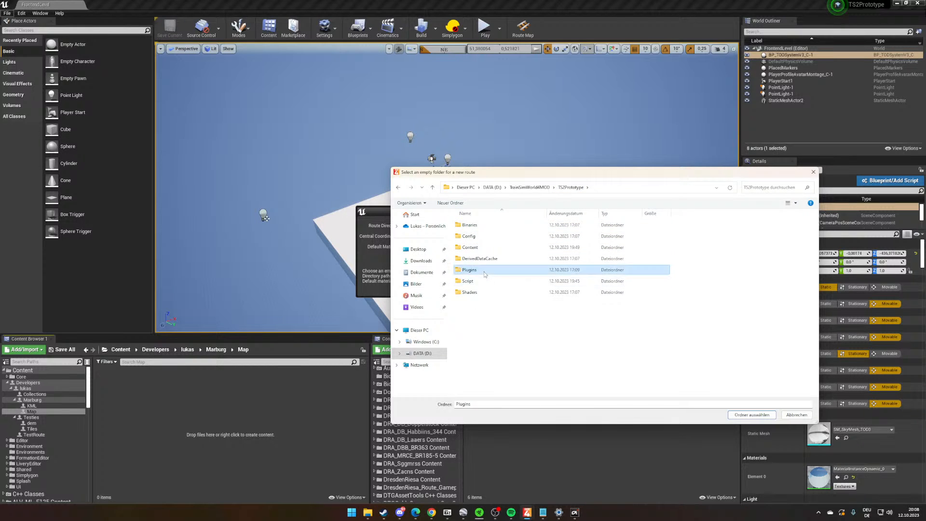
pyautogui.doubleClick(472, 236)
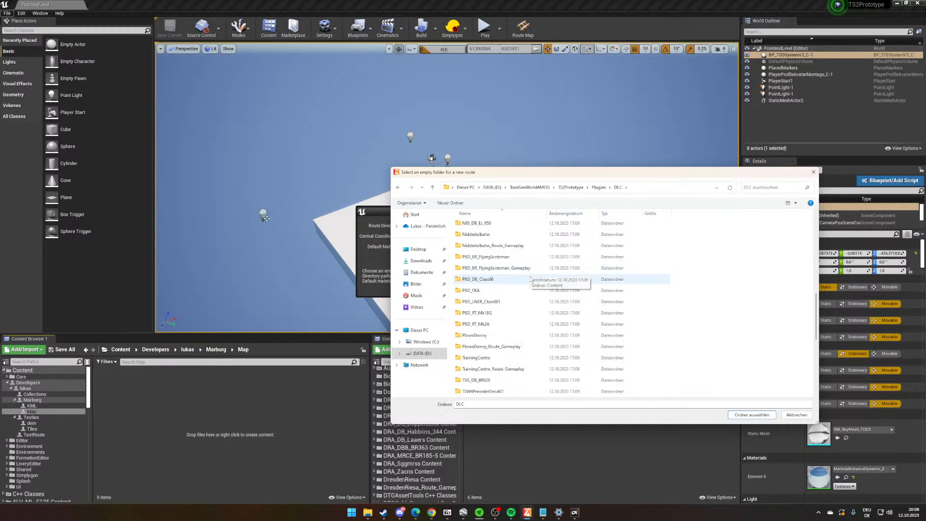
pyautogui.scroll(4, 530, 279)
pyautogui.click(571, 187)
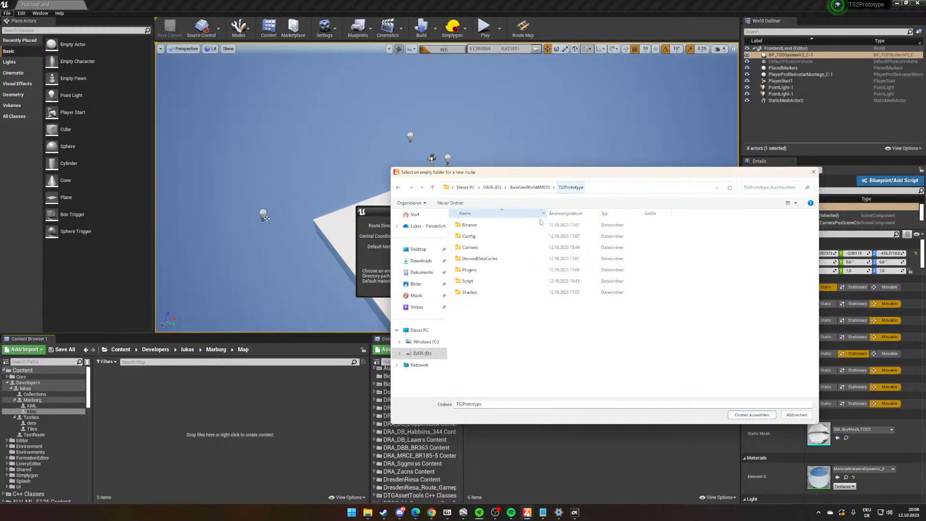
# - Set the Marburg/Map folder under Content/Developers as the new route's directory
pyautogui.doubleClick(515, 248)
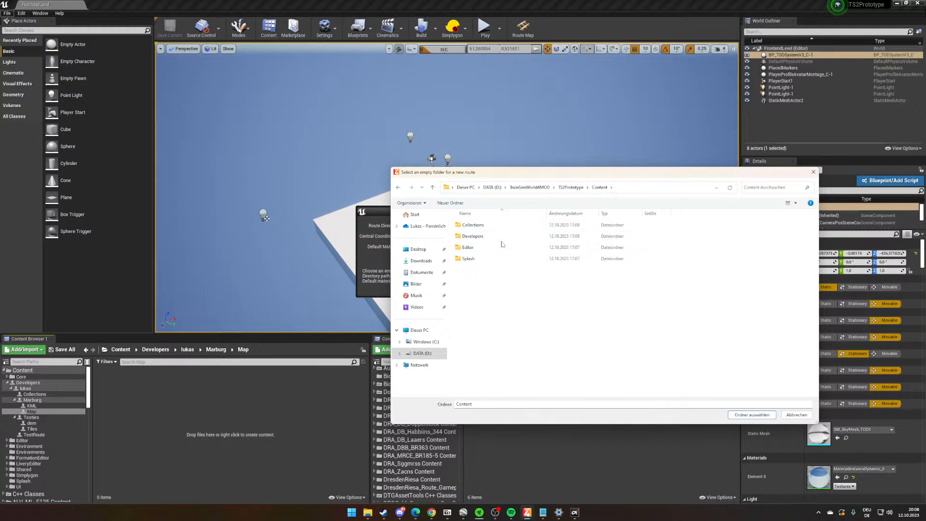
pyautogui.doubleClick(506, 235)
pyautogui.doubleClick(509, 225)
pyautogui.doubleClick(505, 236)
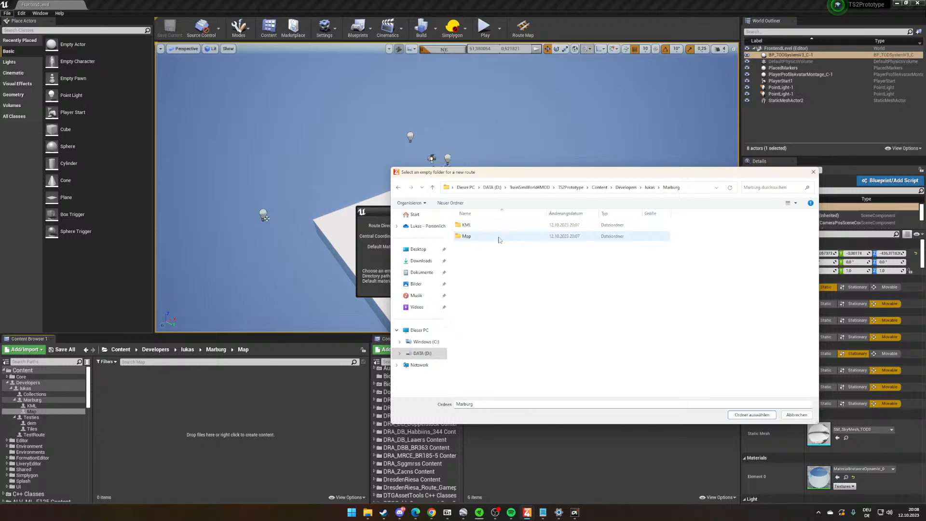
pyautogui.doubleClick(503, 237)
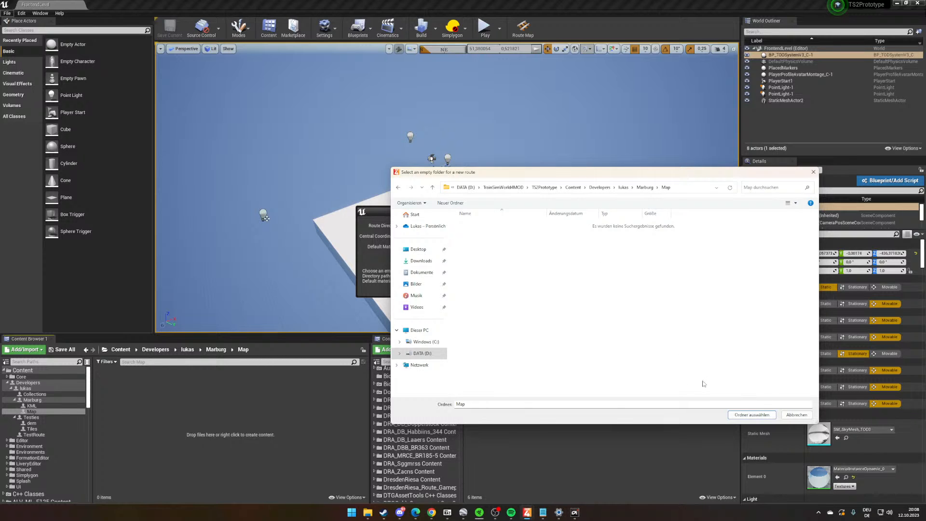
pyautogui.click(751, 414)
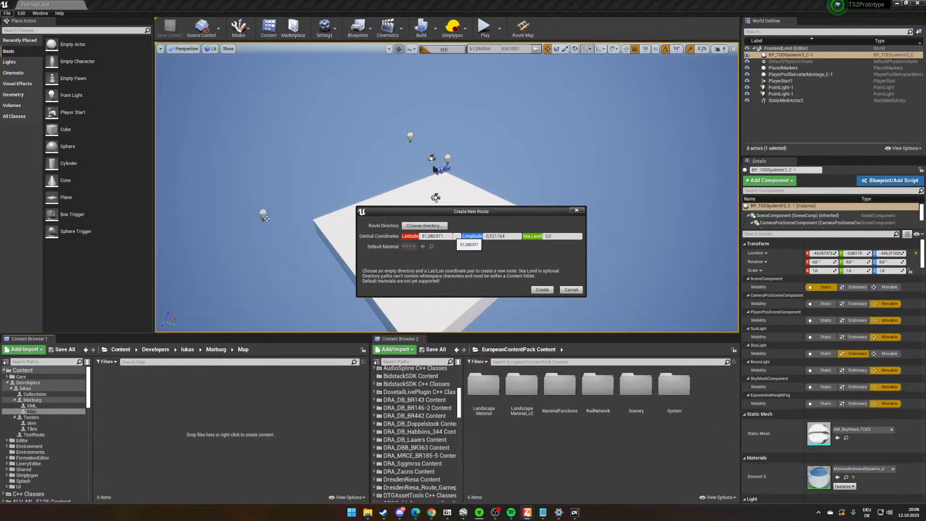
# - Switch to Google Earth Pro, open the Windows Editor and note the centre coordinates 50°50'44.89" N 8°43'41.68" O in it
pyautogui.click(442, 236)
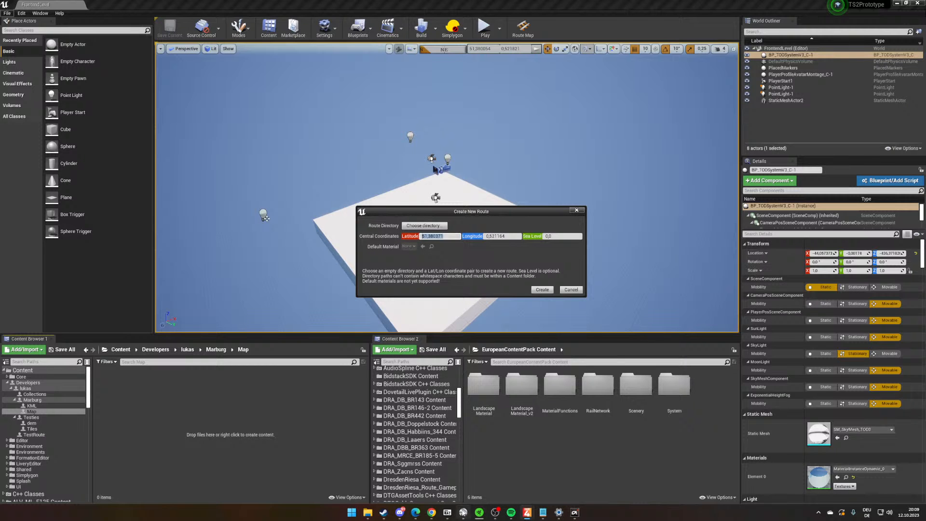
pyautogui.moveTo(436, 518)
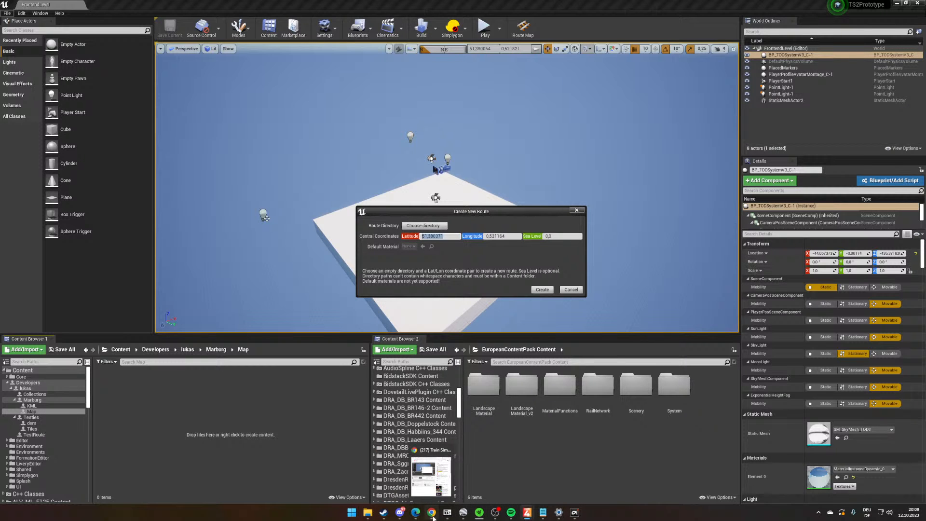
pyautogui.click(465, 515)
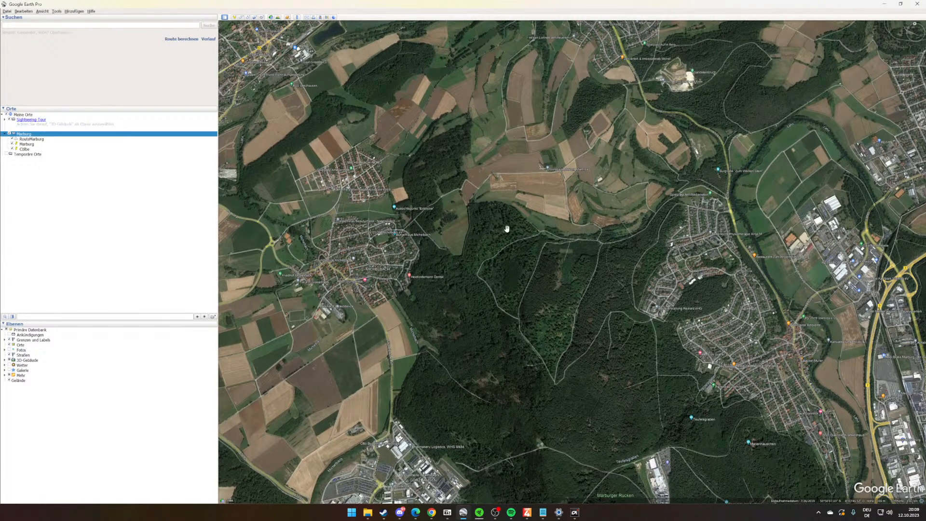
pyautogui.press('super')
pyautogui.write('te')
pyautogui.press('BackSpace')
pyautogui.press('BackSpace')
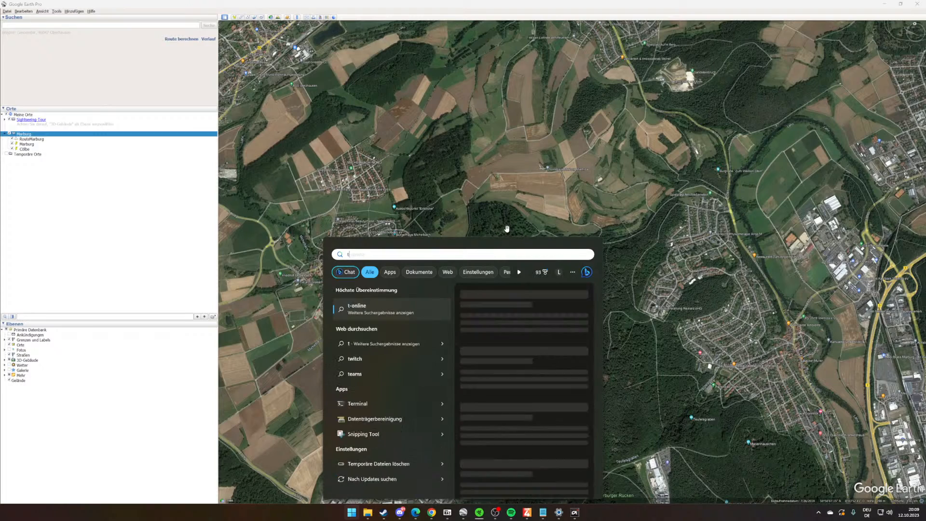
pyautogui.write('edi')
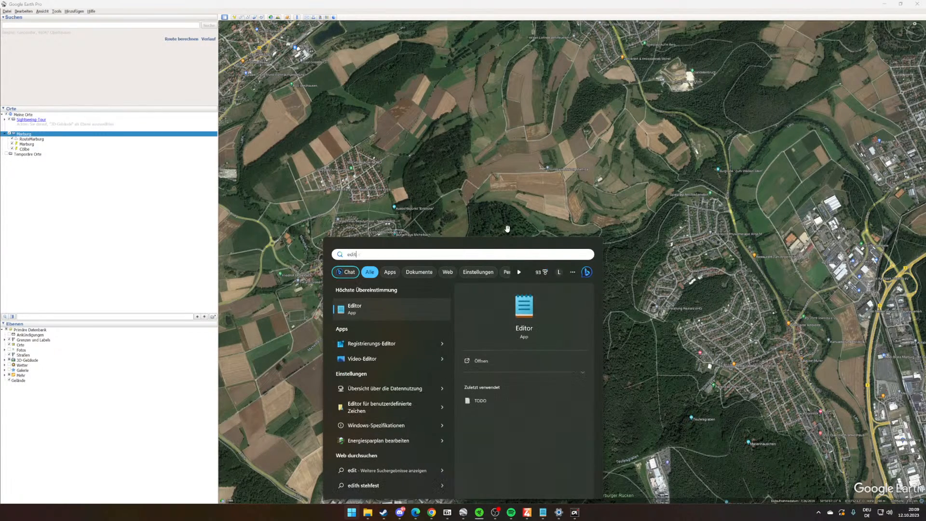
pyautogui.press('Return')
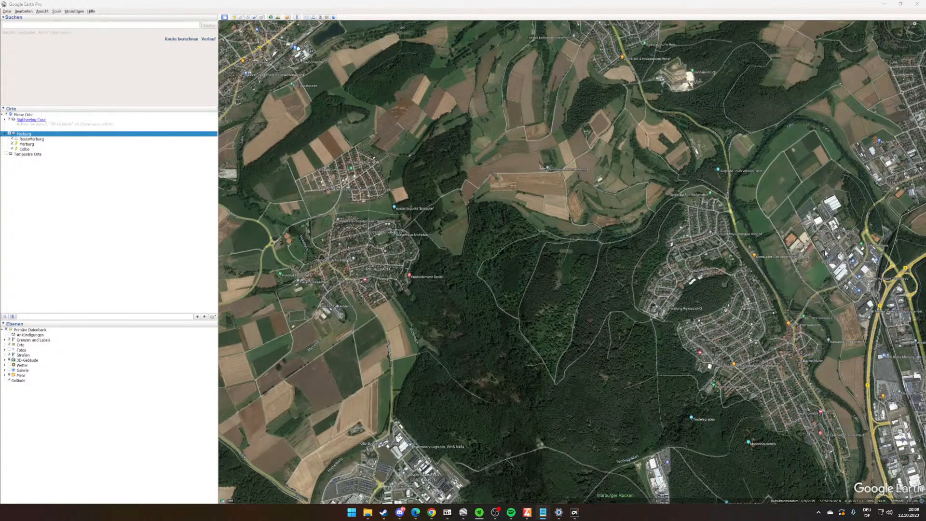
pyautogui.moveTo(513, 56); pyautogui.dragTo(543, 116)
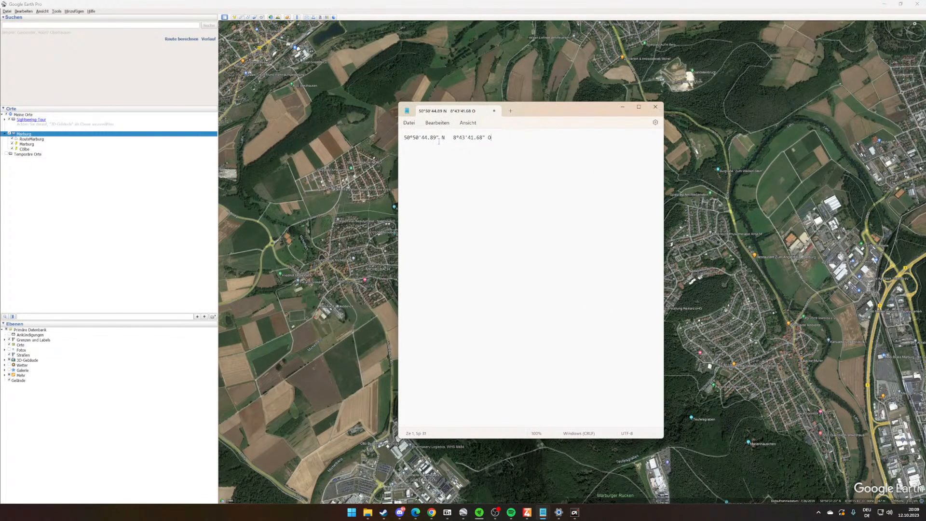
pyautogui.click(448, 184)
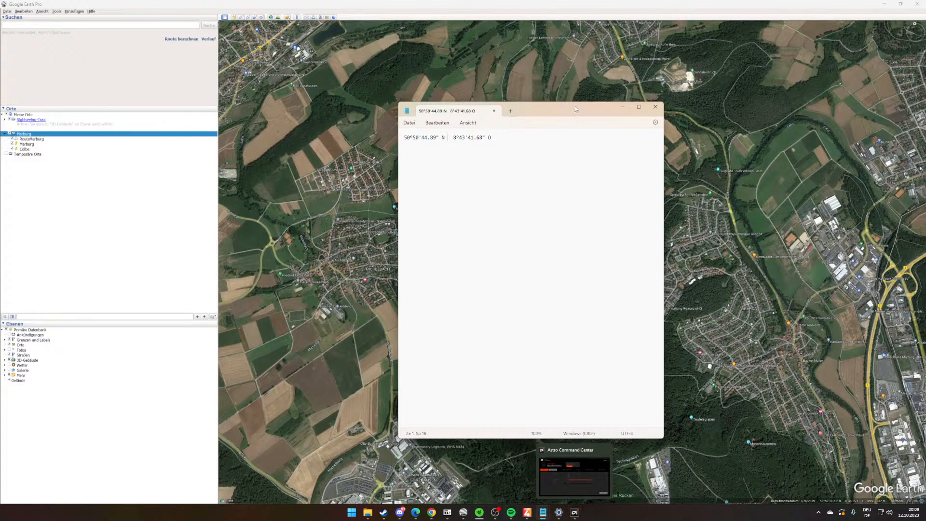
# - Minimize the notes, return to the Train Sim World Editor and set the central coordinates to latitude 50,504398 and longitude 8,4341
pyautogui.click(622, 107)
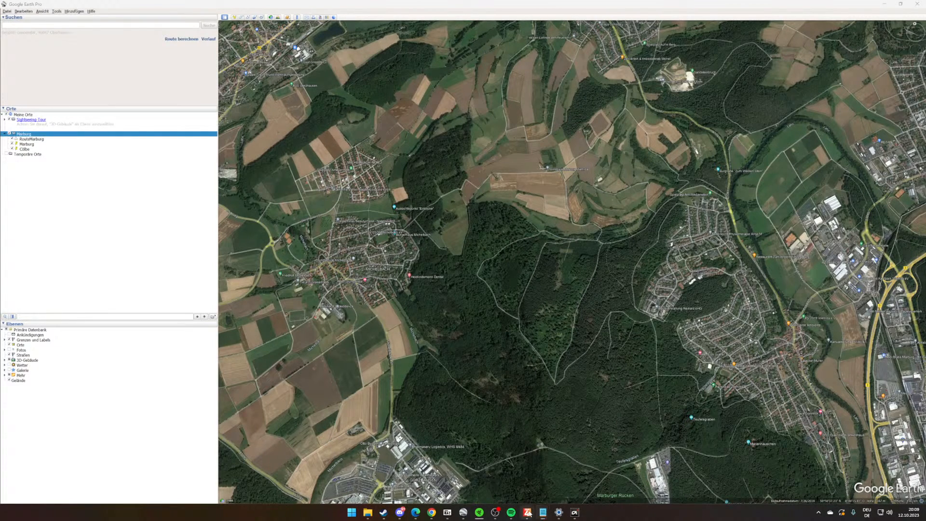
pyautogui.moveTo(528, 512)
pyautogui.click(549, 468)
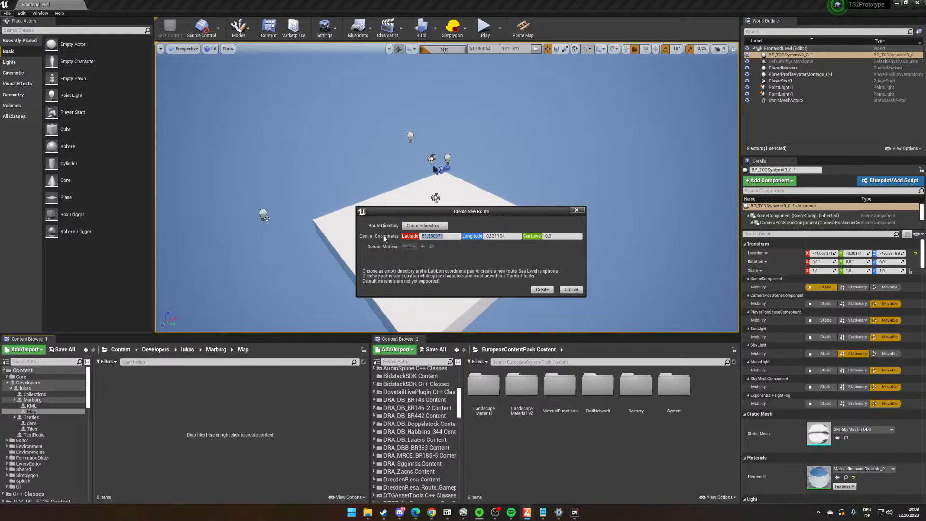
pyautogui.write('50')
pyautogui.write(',504398')
pyautogui.press('Tab')
pyautogui.write('8,4341')
# - Minimize Google Earth Pro, keep the sea level at 0,0 and create the new route
pyautogui.click(556, 237)
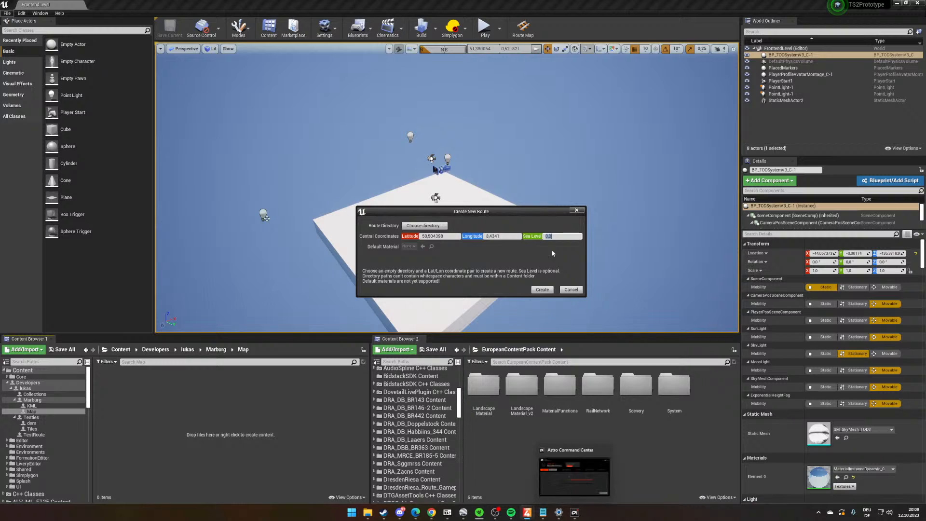
pyautogui.click(463, 512)
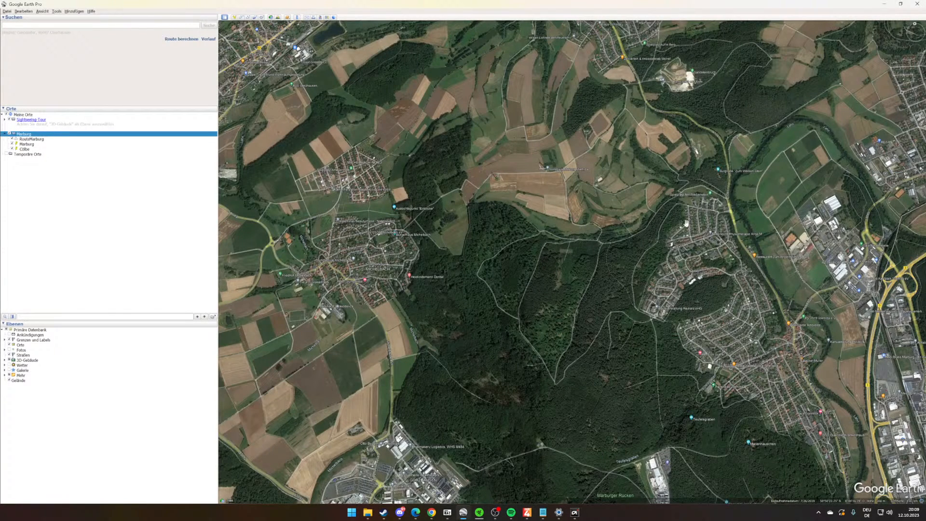
pyautogui.click(889, 6)
pyautogui.click(569, 238)
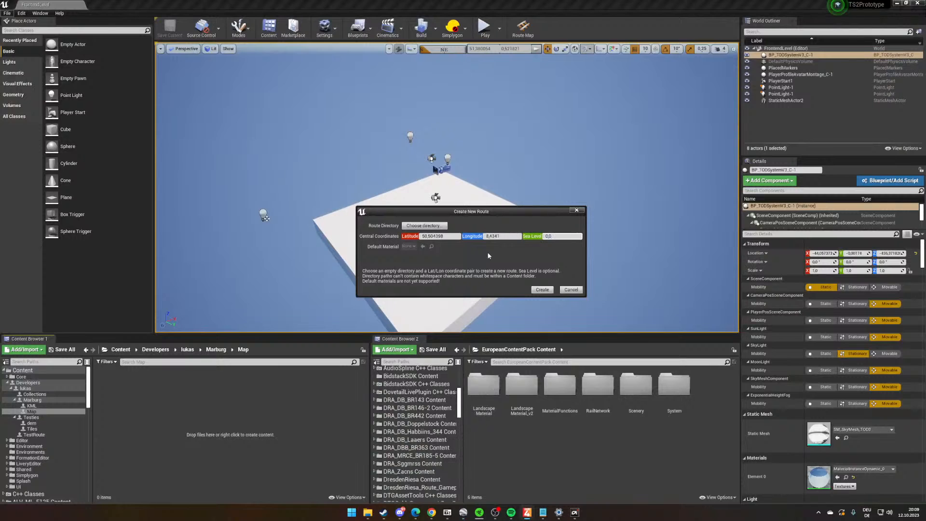
pyautogui.click(492, 254)
pyautogui.click(542, 290)
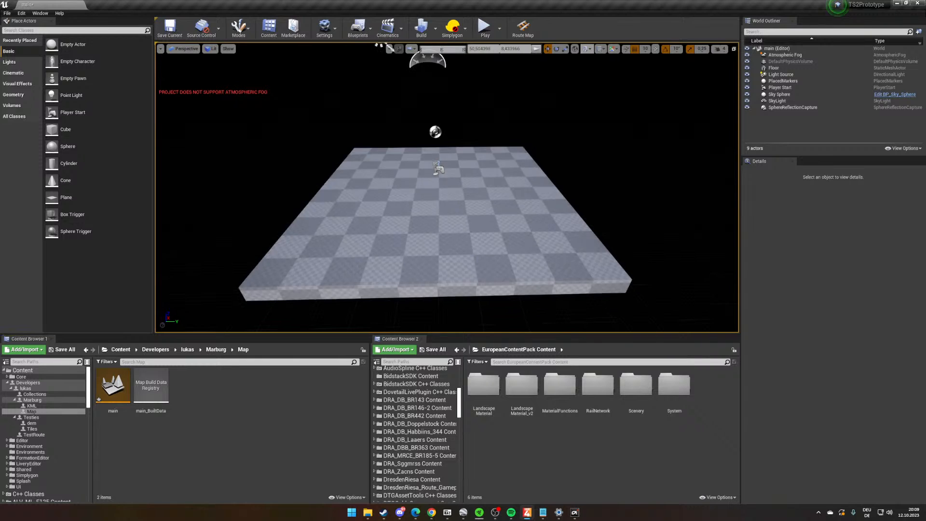
# - Rename the new route's main map asset as MarburgMap
pyautogui.rightClick(113, 385)
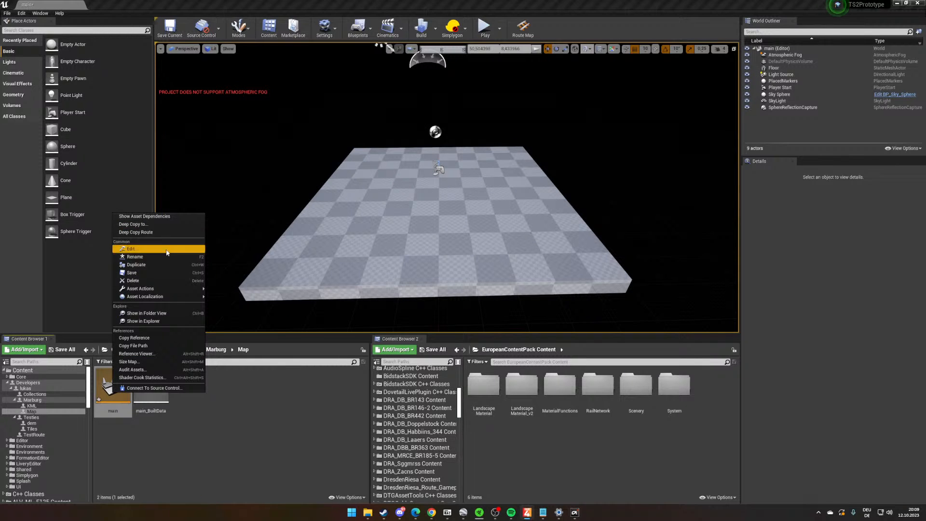
pyautogui.click(160, 257)
pyautogui.write('Marburg')
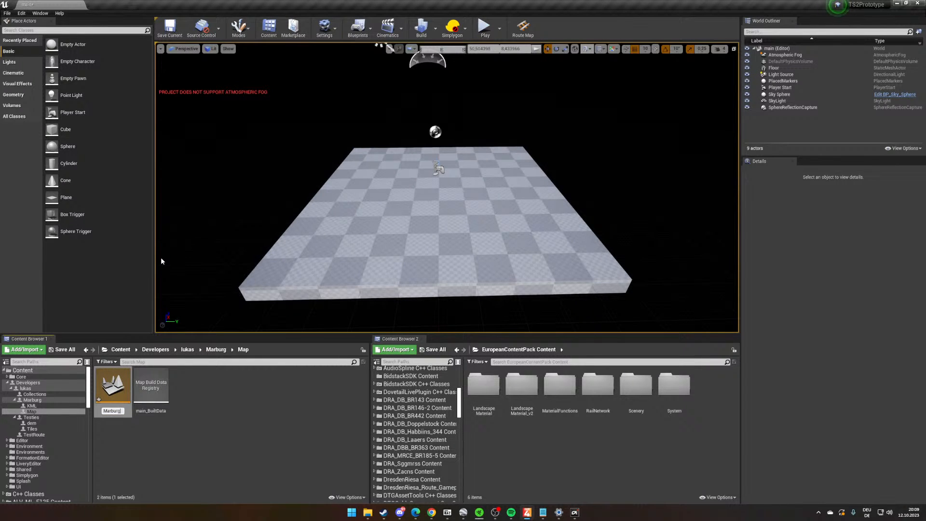
pyautogui.write('Map')
pyautogui.press('Return')
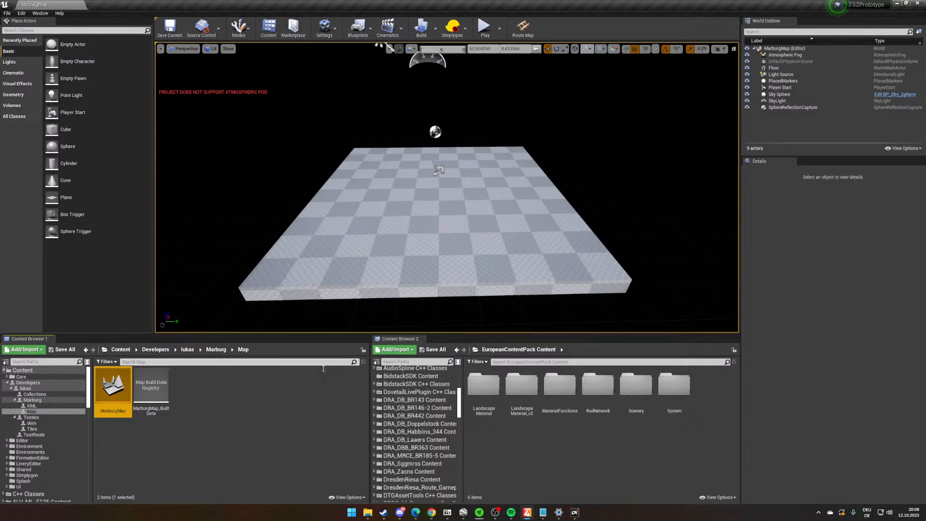
pyautogui.rightClick(162, 384)
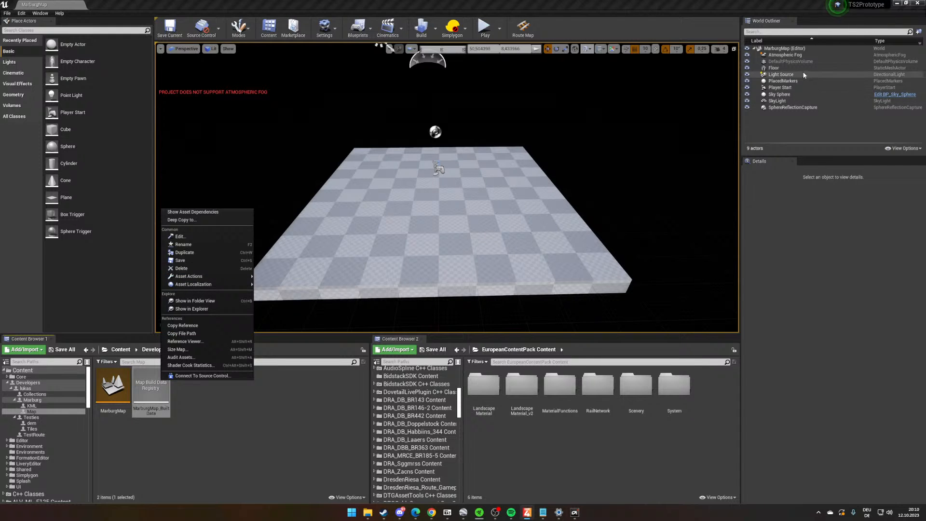
pyautogui.moveTo(798, 94); pyautogui.dragTo(798, 88)
pyautogui.click(796, 108)
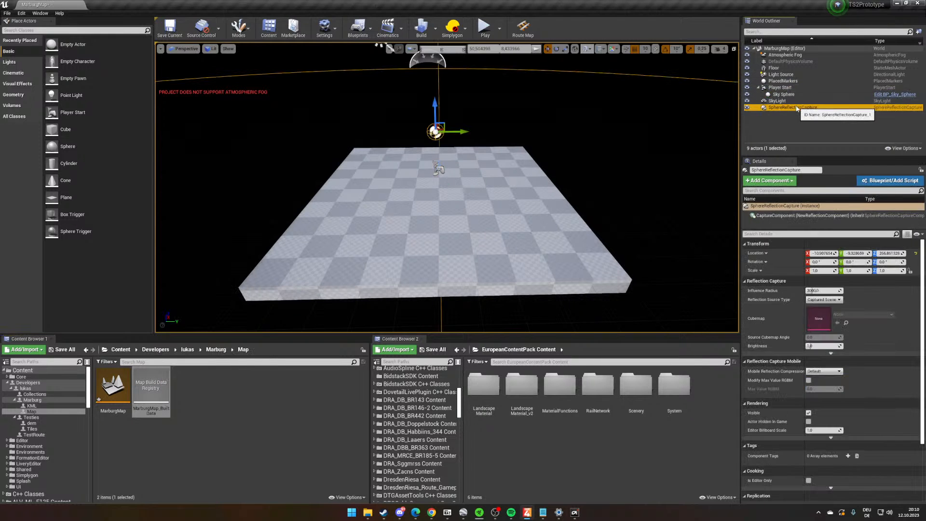
pyautogui.keyDown('shift'); pyautogui.click(785, 56); pyautogui.keyUp('shift')
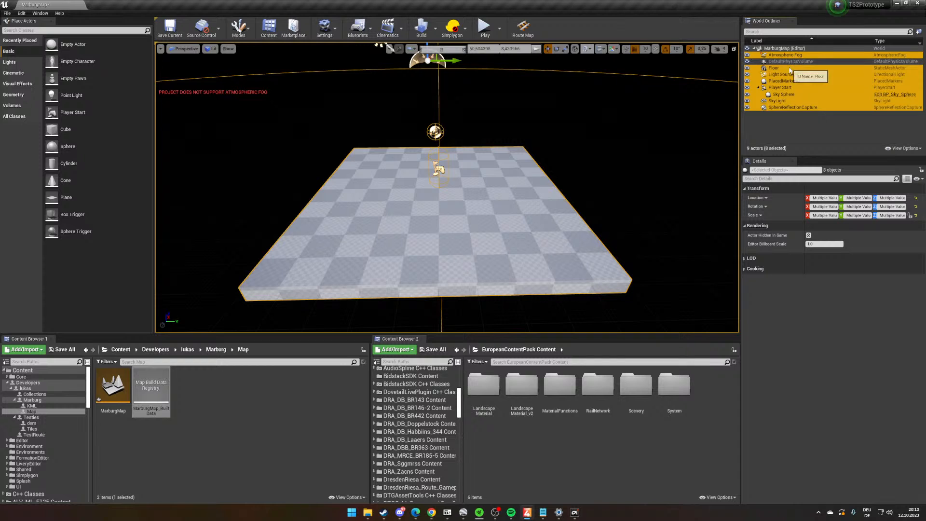
pyautogui.click(791, 120)
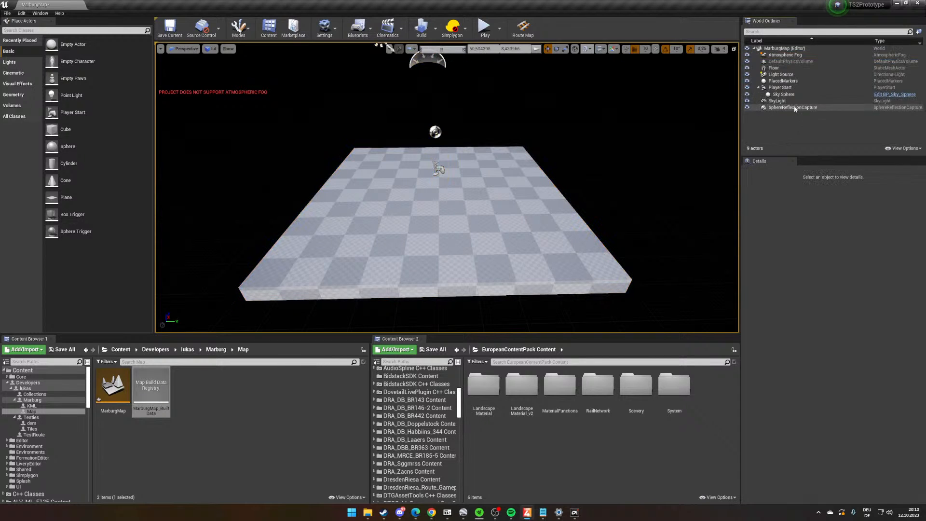
# - Delete the default level actors, including floor, lights, sky and Player Start but keeping PlacedMarkers, accepting the broken references for all
pyautogui.click(795, 108)
pyautogui.keyDown('shift'); pyautogui.click(791, 94); pyautogui.keyUp('shift')
pyautogui.keyDown('shift'); pyautogui.click(798, 87); pyautogui.keyUp('shift')
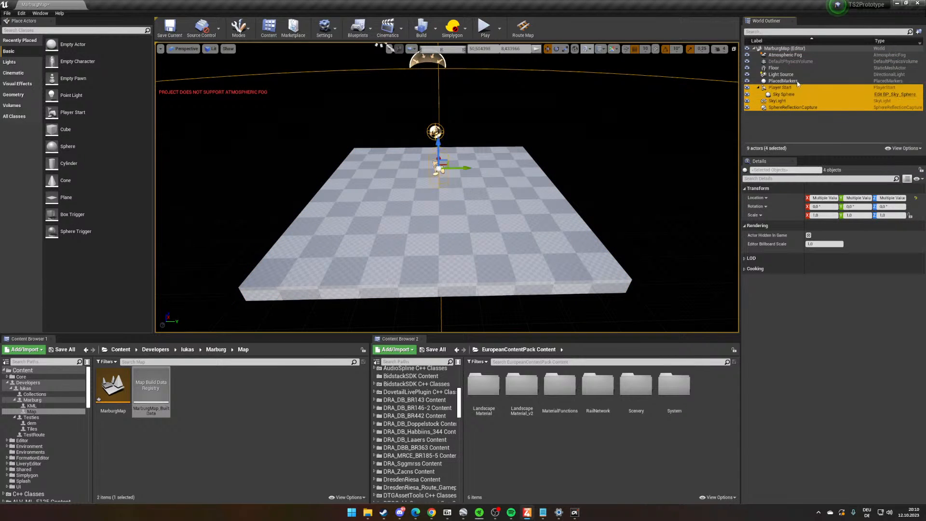
pyautogui.keyDown('ctrl'); pyautogui.click(791, 75); pyautogui.keyUp('ctrl')
pyautogui.keyDown('ctrl'); pyautogui.click(791, 67); pyautogui.keyUp('ctrl')
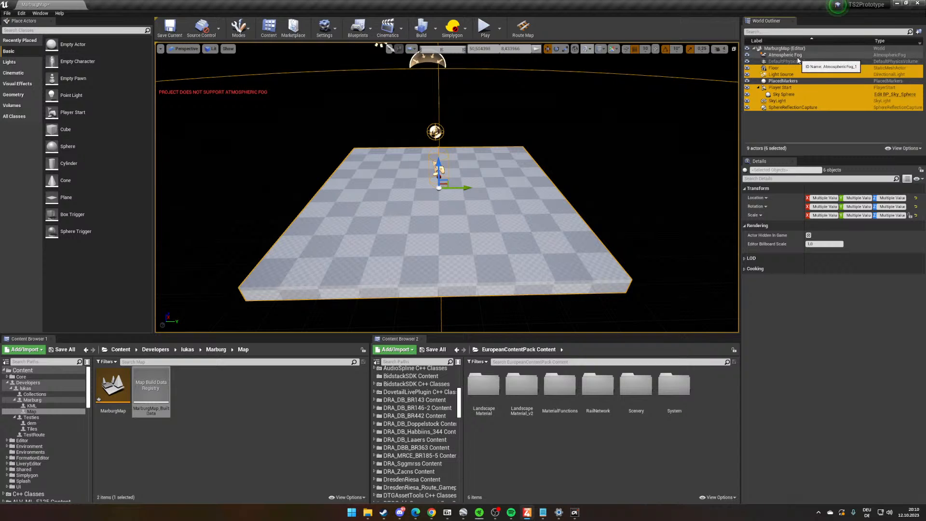
pyautogui.keyDown('ctrl'); pyautogui.click(797, 56); pyautogui.keyUp('ctrl')
pyautogui.press('Delete')
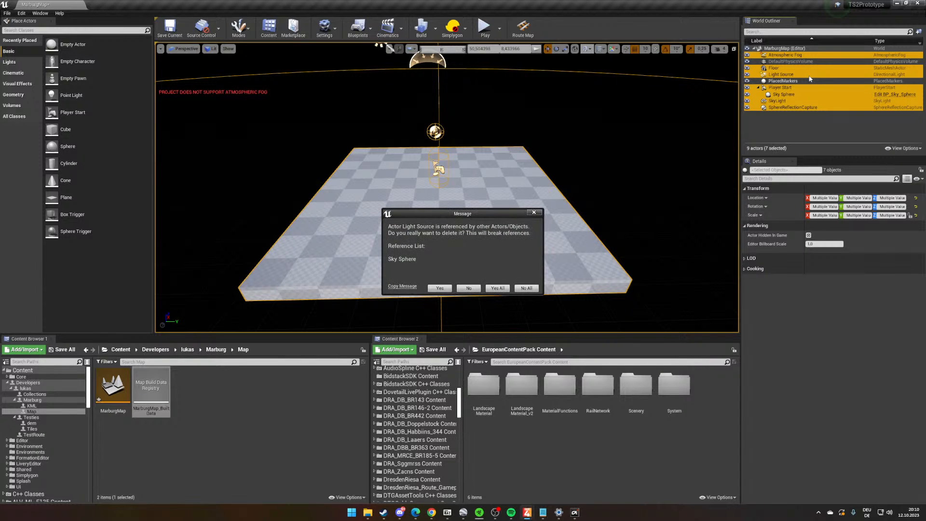
pyautogui.click(498, 288)
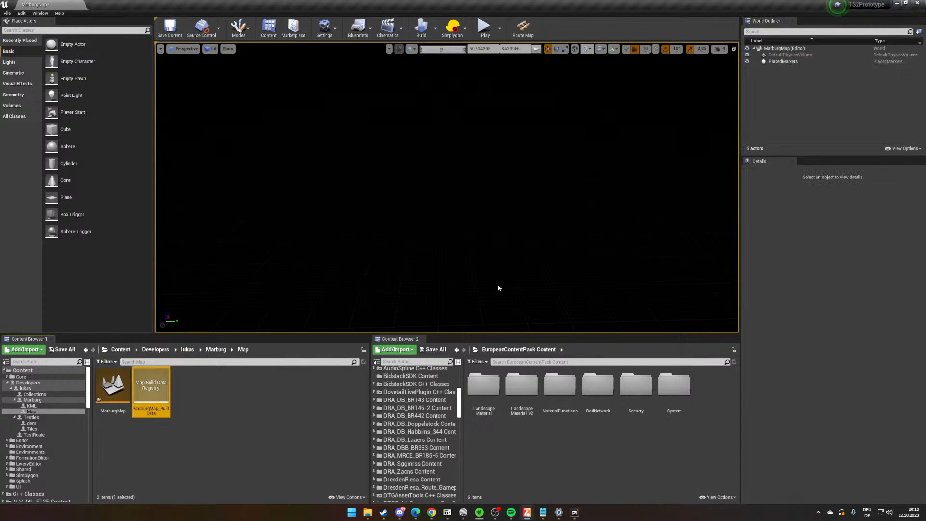
# - Force-delete the MarburgMap_BuiltData asset from the Map folder
pyautogui.click(221, 430)
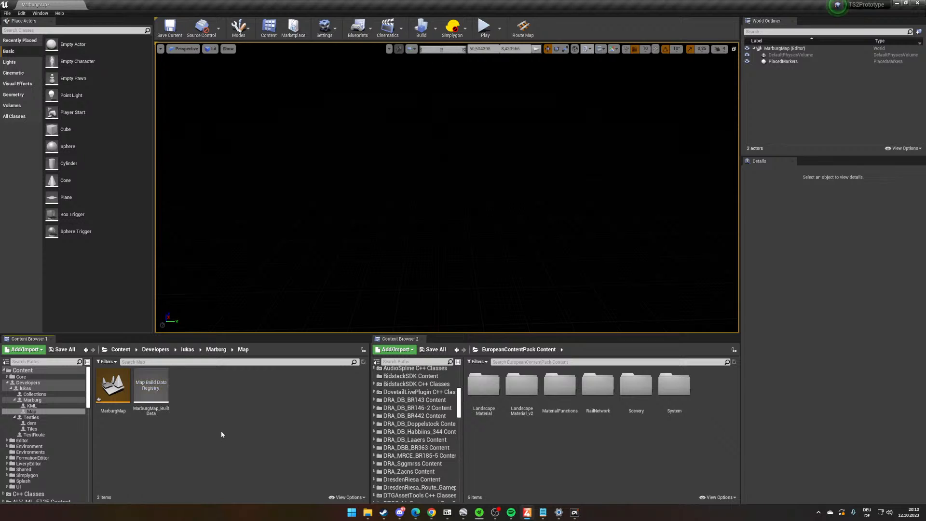
pyautogui.rightClick(160, 398)
pyautogui.click(195, 288)
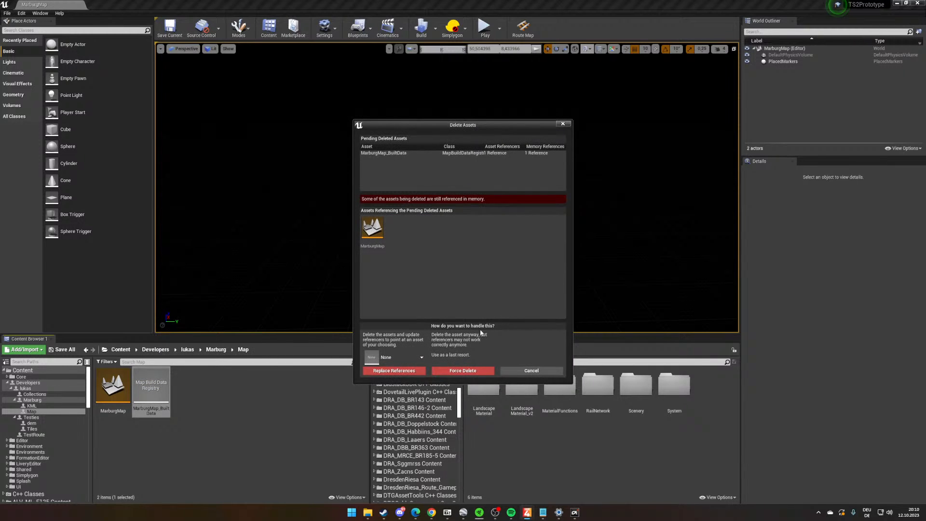
pyautogui.click(449, 371)
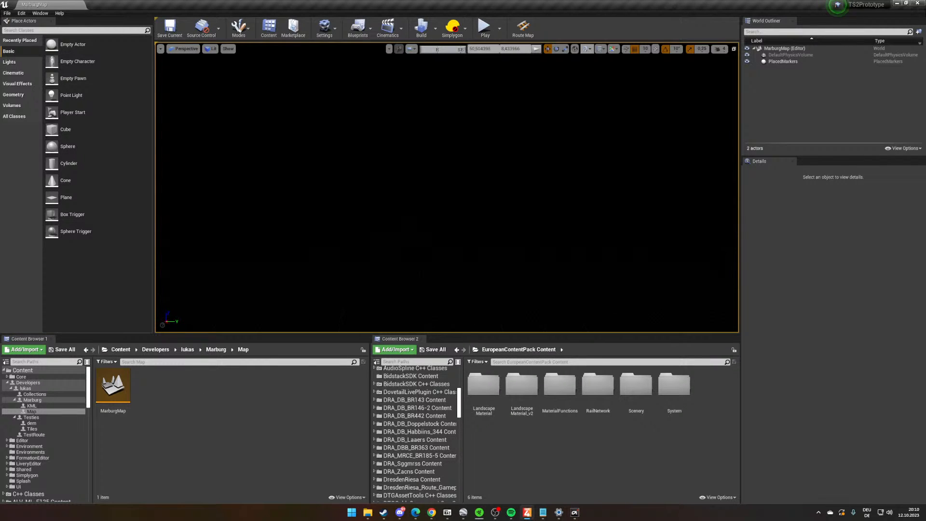
# - Switch to the route building mode and open its Guides tool
pyautogui.click(215, 349)
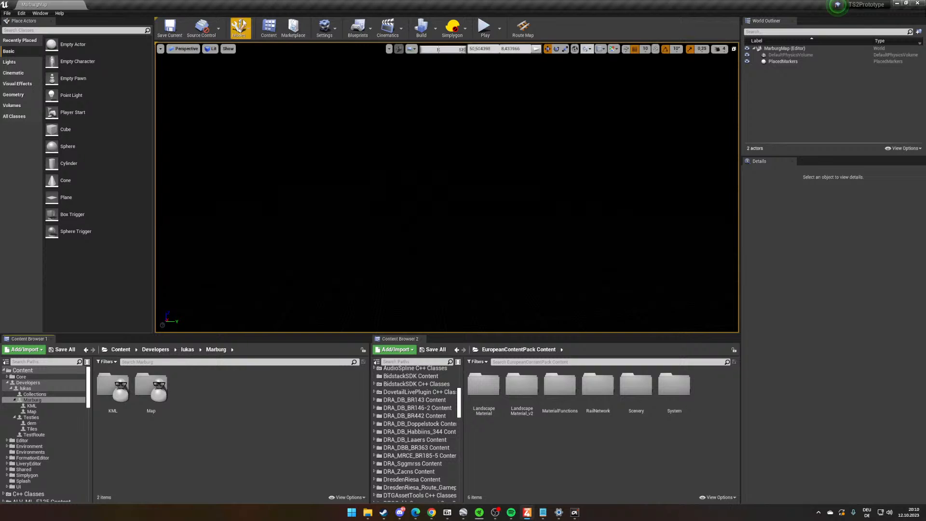
pyautogui.click(239, 27)
pyautogui.click(263, 97)
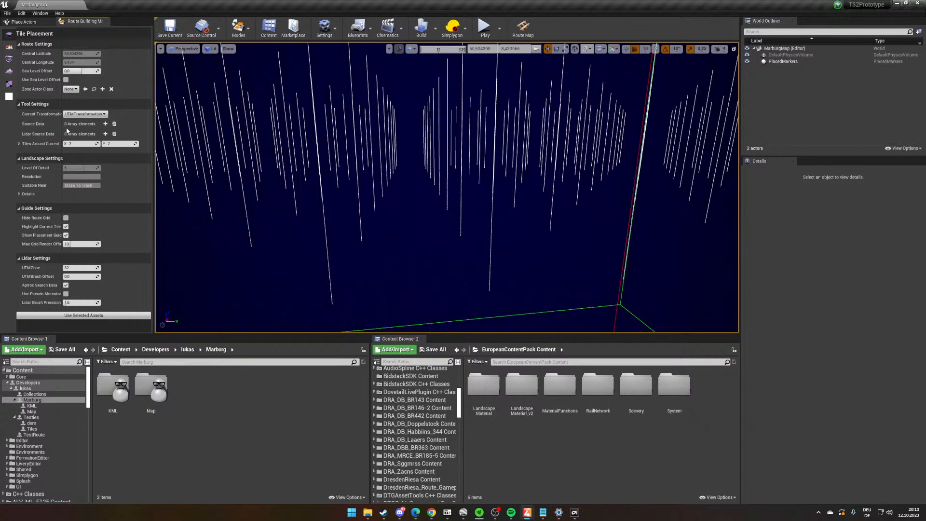
pyautogui.click(12, 60)
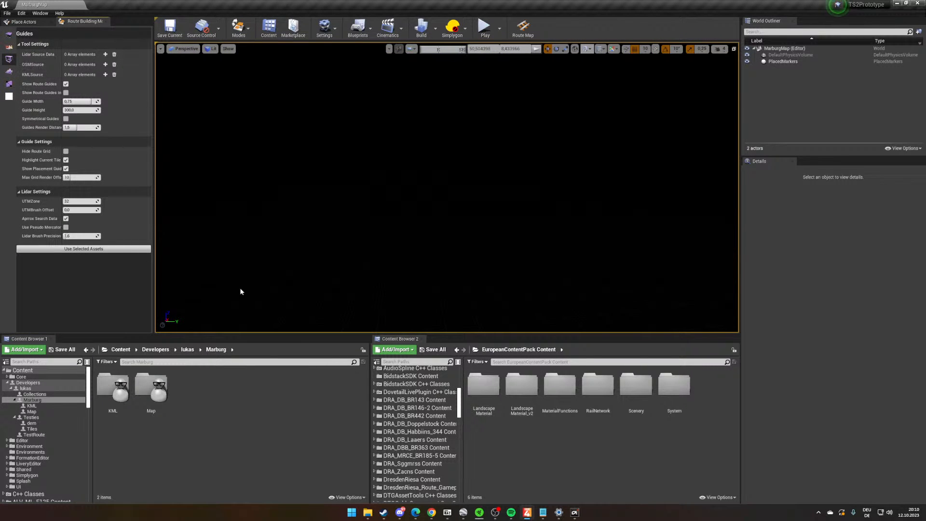
# - Load the Marburg data asset from the Marburg/KML folder as the KML source and show its guides
pyautogui.click(187, 349)
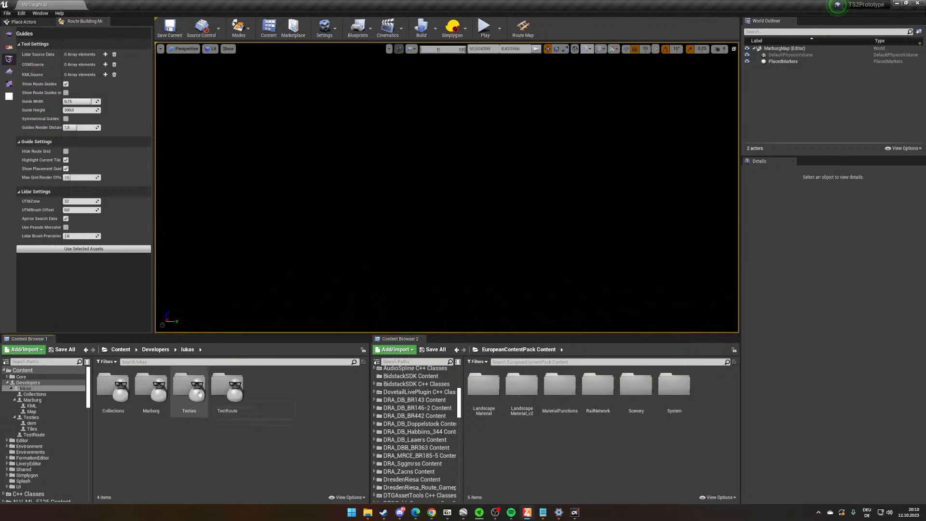
pyautogui.doubleClick(149, 413)
pyautogui.doubleClick(128, 397)
pyautogui.click(128, 398)
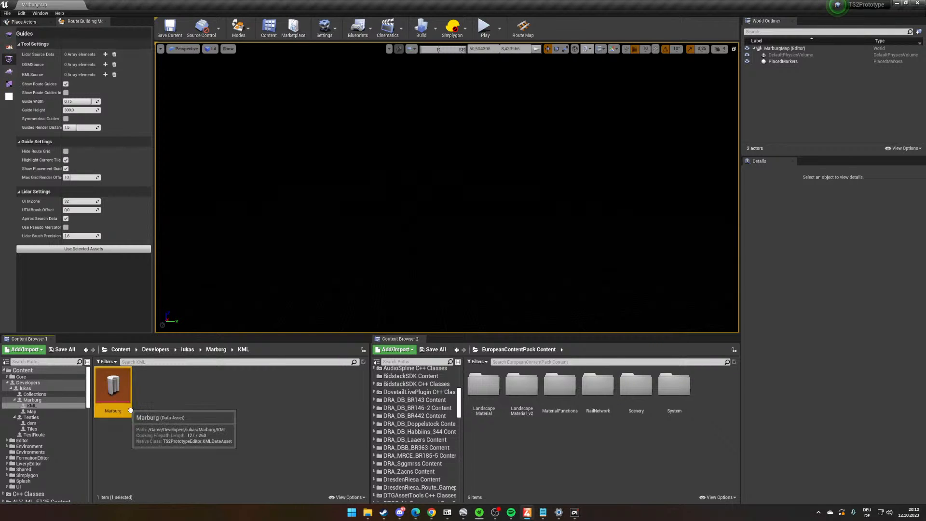
pyautogui.click(129, 249)
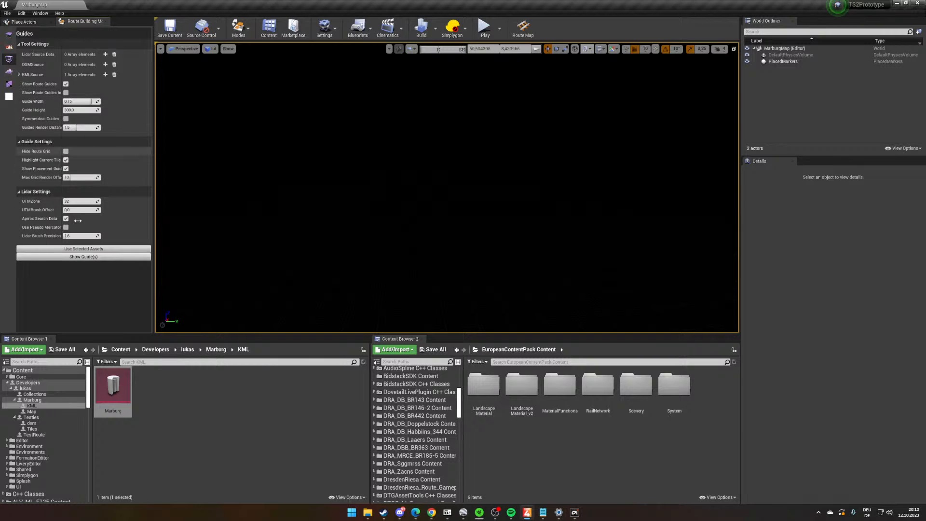
pyautogui.click(20, 74)
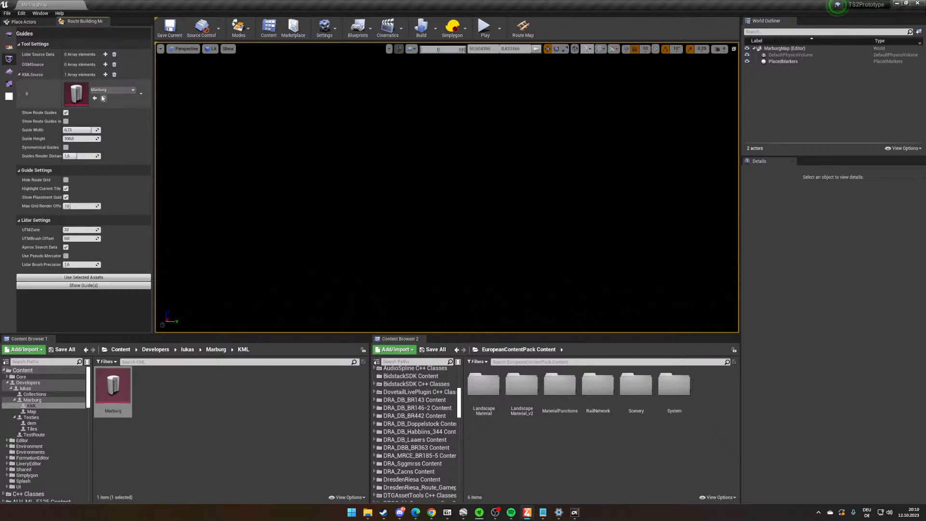
pyautogui.click(88, 287)
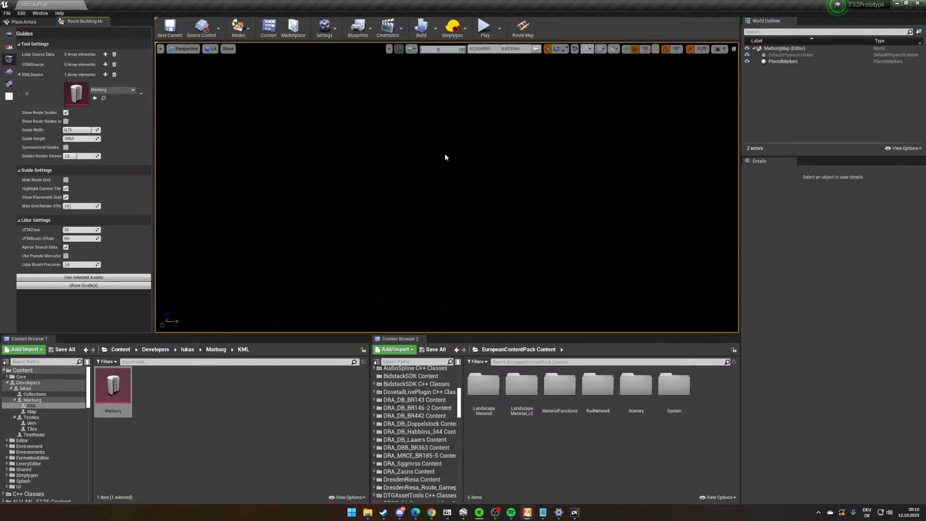
# - Check the placed markers Marburg and Cölbe in the viewport's marker list and on the route map
pyautogui.click(600, 49)
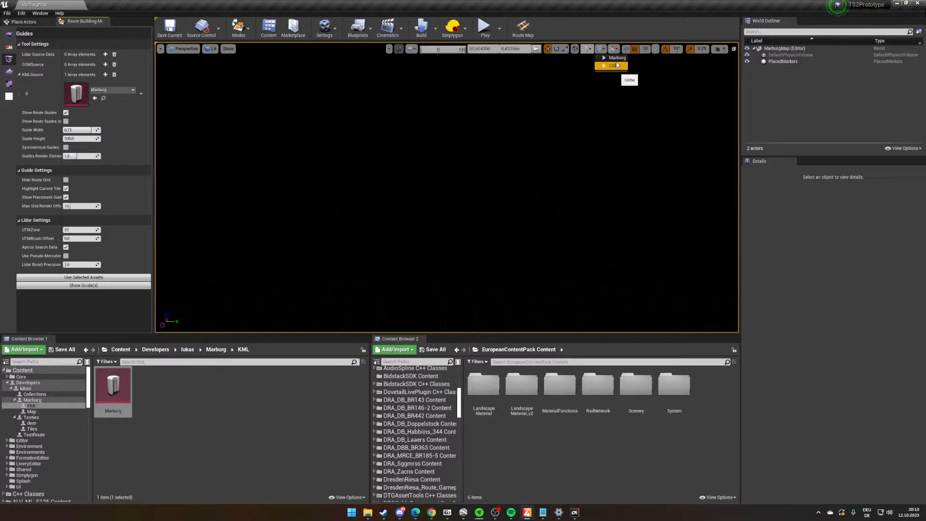
pyautogui.click(607, 67)
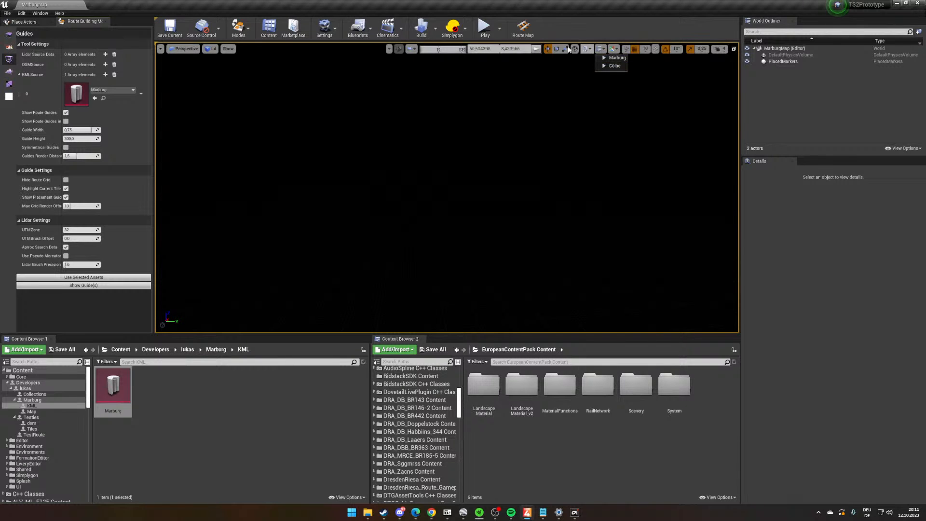
pyautogui.click(522, 28)
pyautogui.scroll(5, 506, 279)
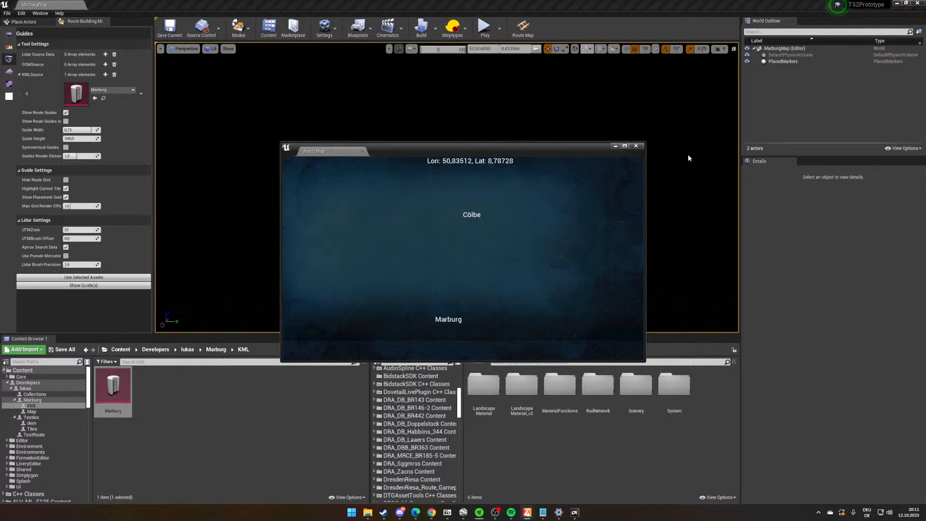
pyautogui.click(636, 145)
pyautogui.click(523, 27)
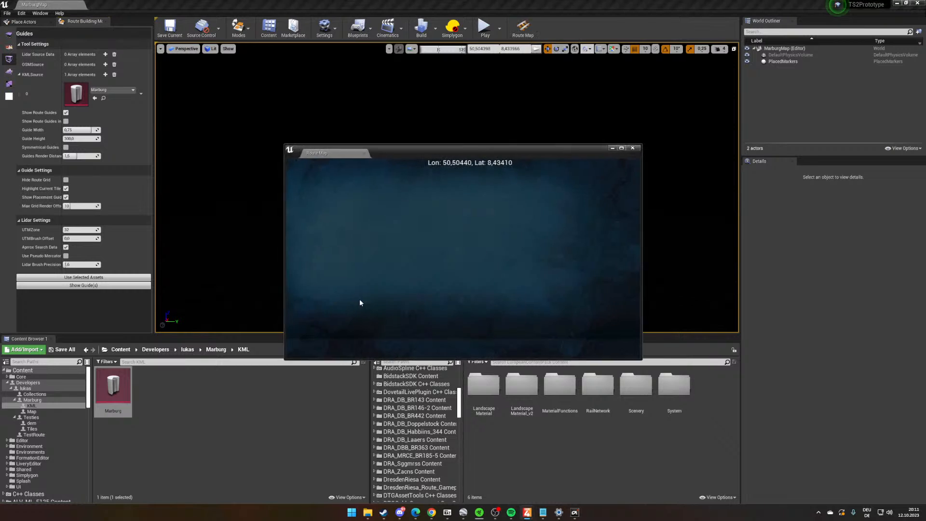
pyautogui.moveTo(449, 223); pyautogui.dragTo(484, 384)
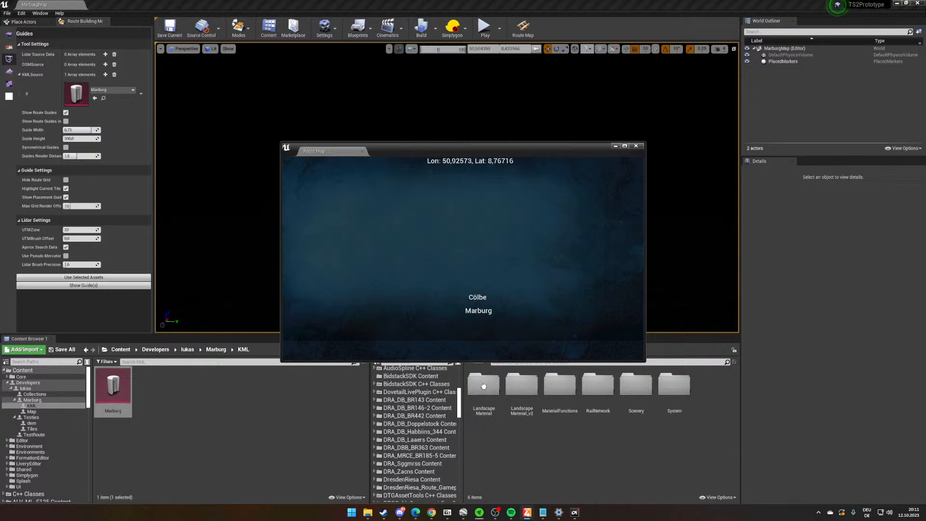
pyautogui.scroll(3, 474, 326)
pyautogui.click(639, 147)
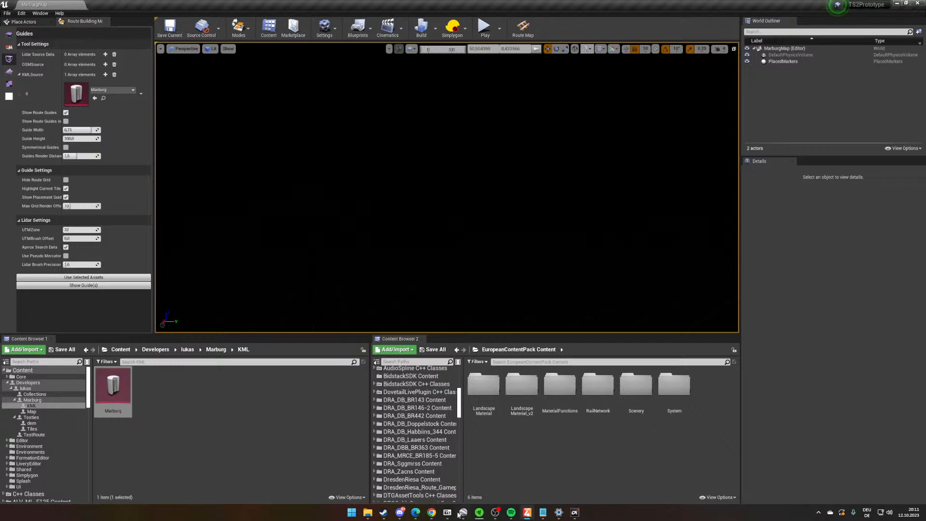
pyautogui.moveTo(369, 514)
pyautogui.click(158, 405)
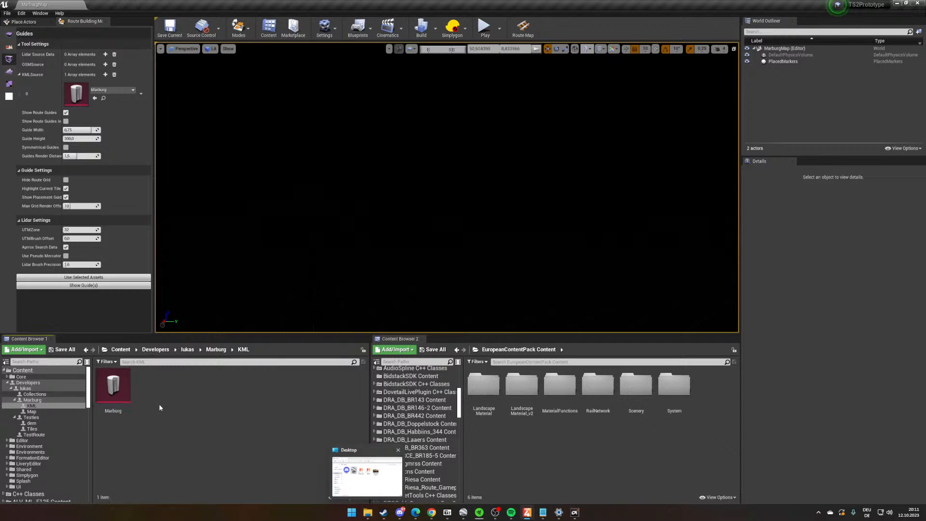
pyautogui.click(190, 350)
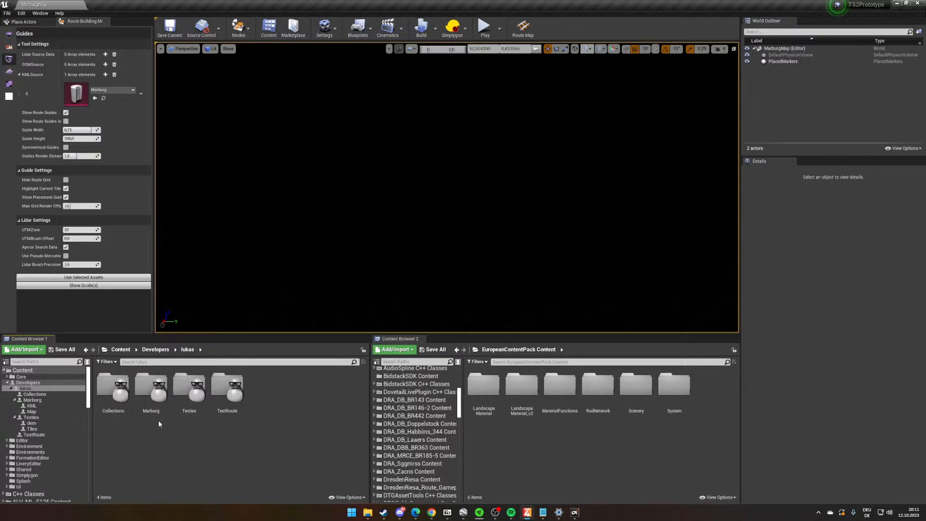
pyautogui.doubleClick(151, 398)
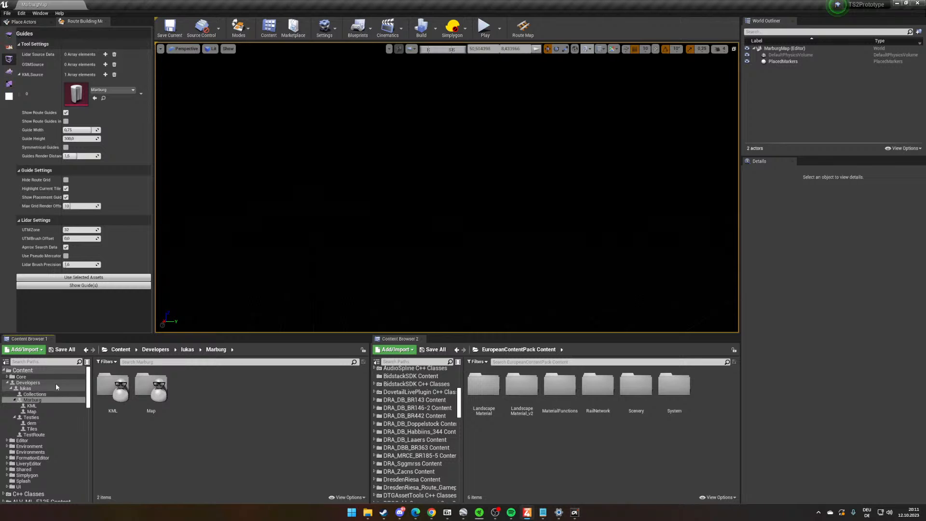
# - Assign the N50E008 data asset from the Testies/dem folder as the source data of the Tile Placement tool
pyautogui.click(53, 422)
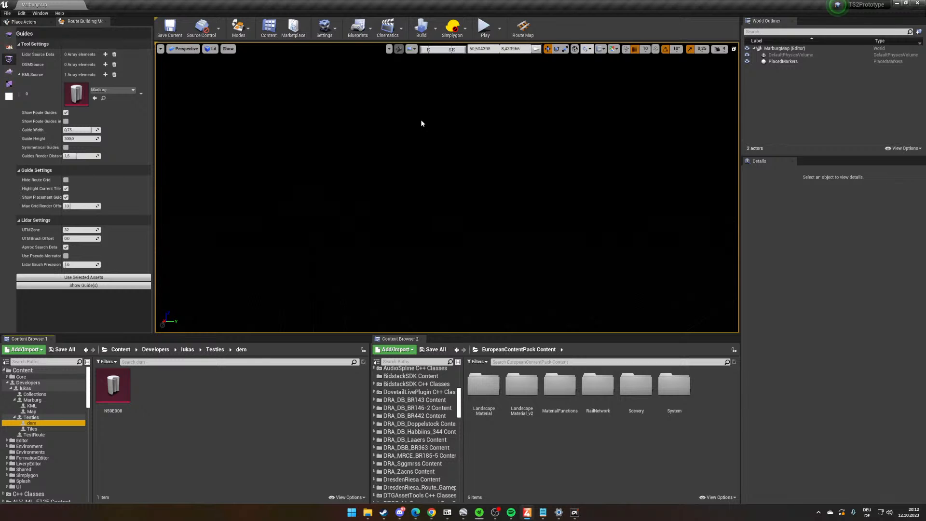
pyautogui.moveTo(412, 140); pyautogui.dragTo(413, 147, button='right')
pyautogui.click(8, 35)
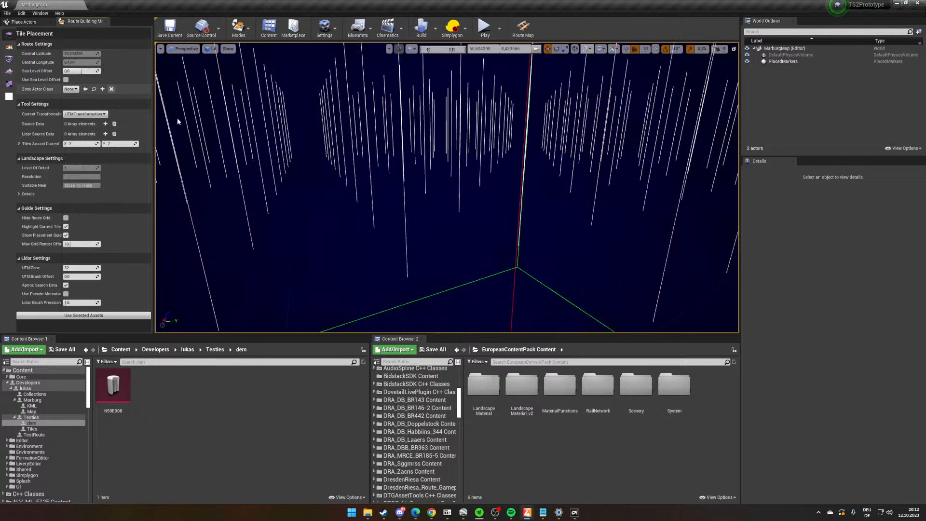
pyautogui.moveTo(375, 207); pyautogui.dragTo(380, 219, button='right')
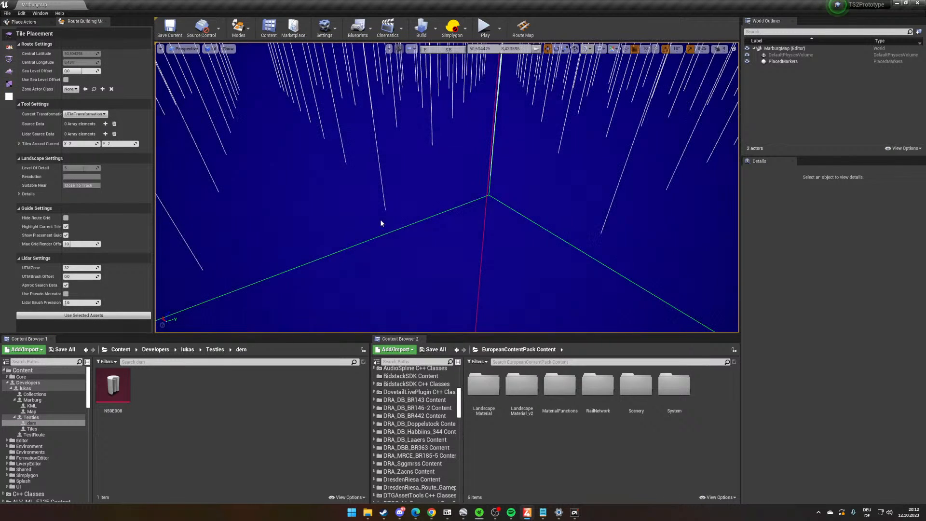
pyautogui.click(114, 386)
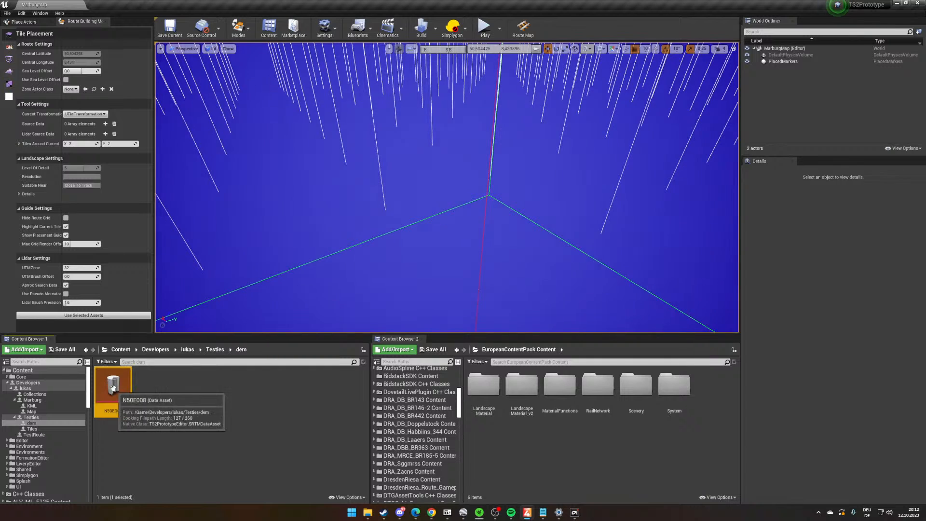
pyautogui.click(101, 315)
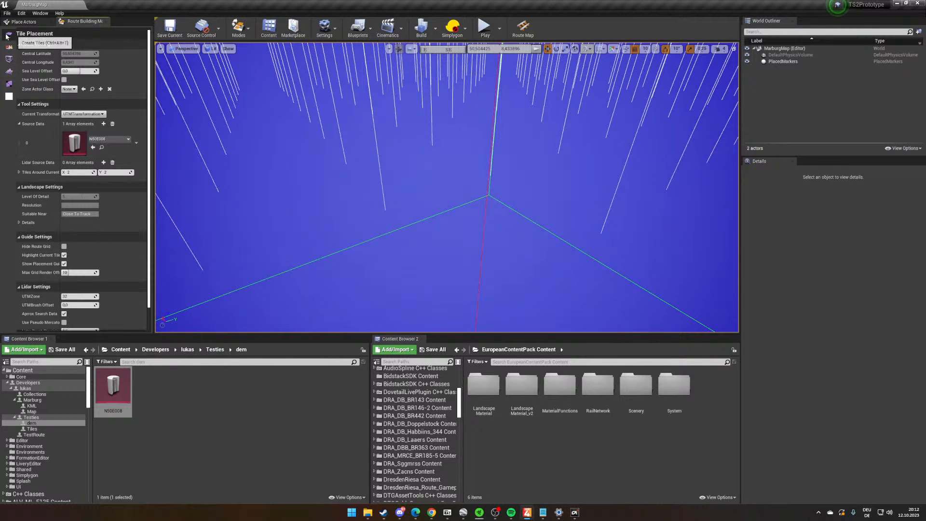
# - Run the console command ts2ed.experimental.CreateSceneryAndLandscapeTilesFromKML with the value 3 to generate tiles along the guide
pyautogui.moveTo(494, 219); pyautogui.dragTo(483, 193, button='right')
pyautogui.press('`')
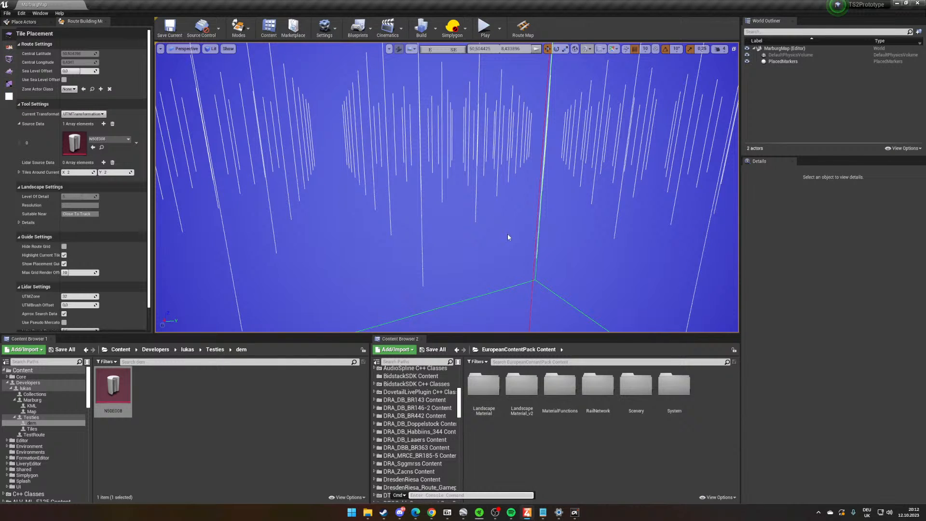
pyautogui.write('kml')
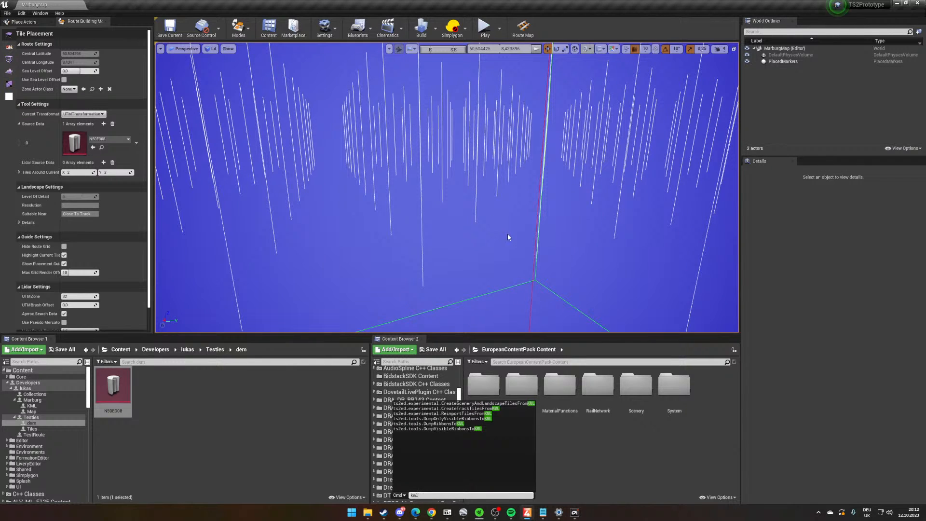
pyautogui.press('Down')
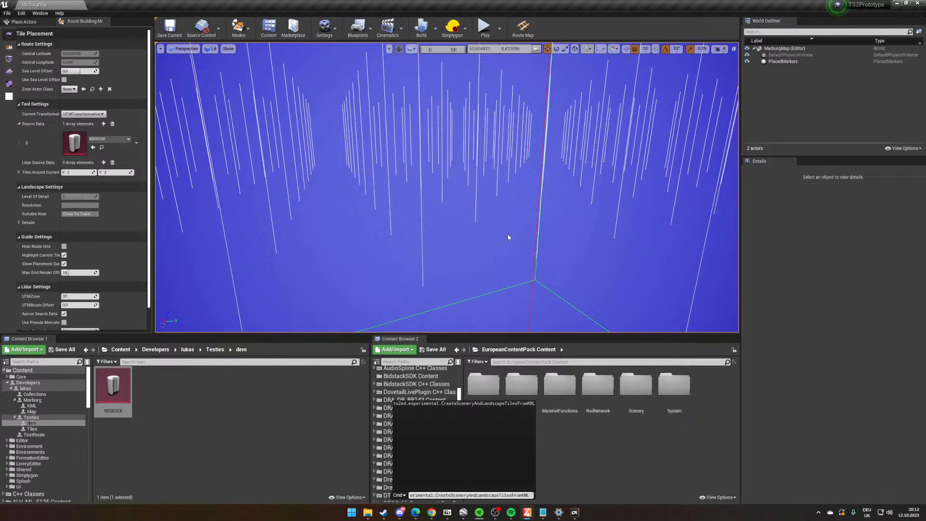
pyautogui.write('3')
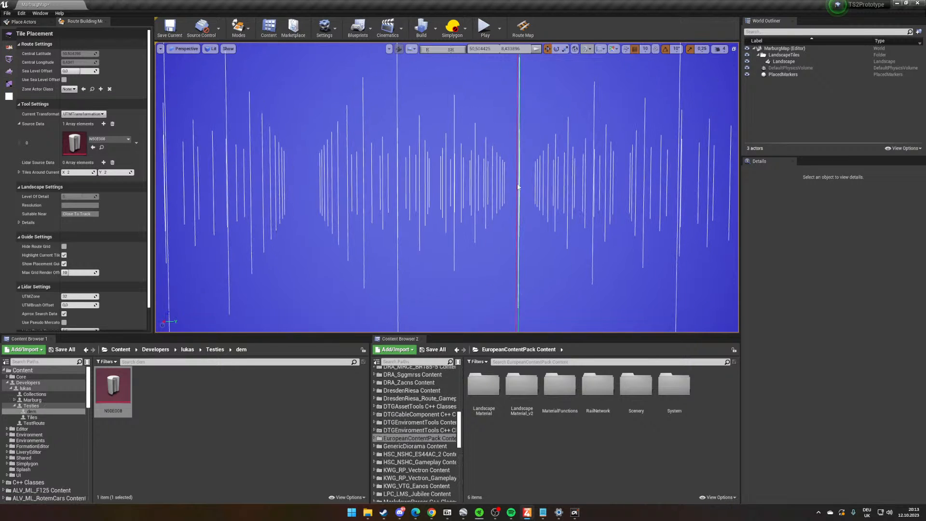
# - Jump the viewport to the Marburg marker and look over the area where the landscape tiles were generated
pyautogui.click(604, 50)
pyautogui.click(612, 68)
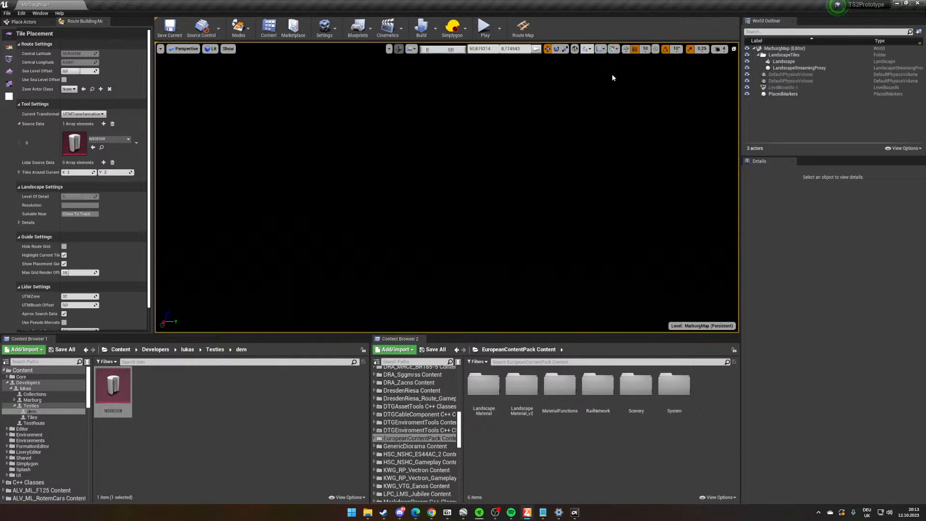
pyautogui.moveTo(496, 227); pyautogui.dragTo(513, 231, button='right')
pyautogui.moveTo(531, 193); pyautogui.dragTo(352, 174, button='right')
pyautogui.moveTo(485, 218); pyautogui.dragTo(491, 228, button='right')
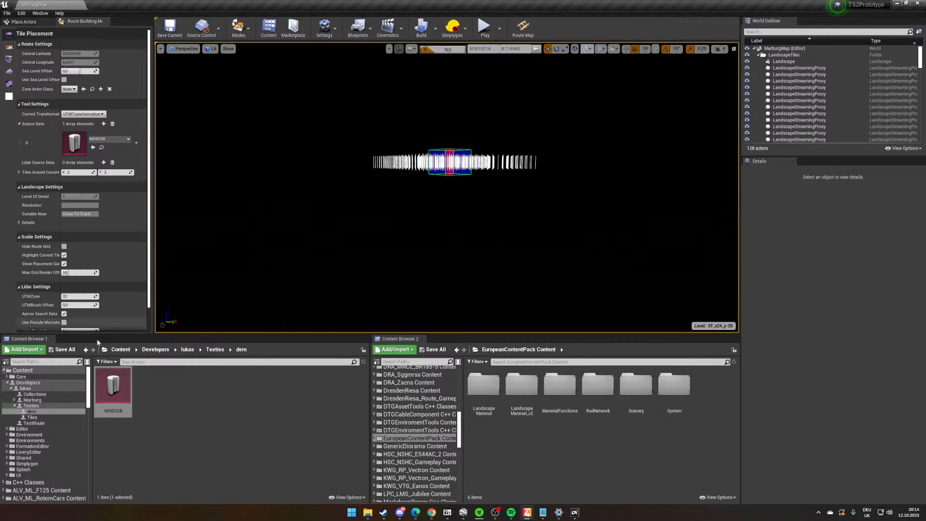
# - Search all project content for "tod" and place the BP_TODSystemV4 blueprint in the viewport
pyautogui.click(183, 437)
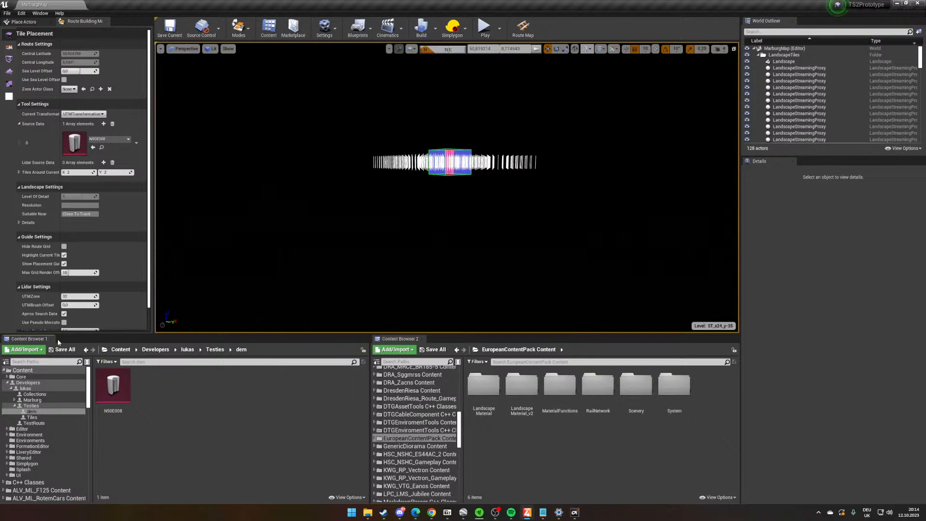
pyautogui.click(121, 349)
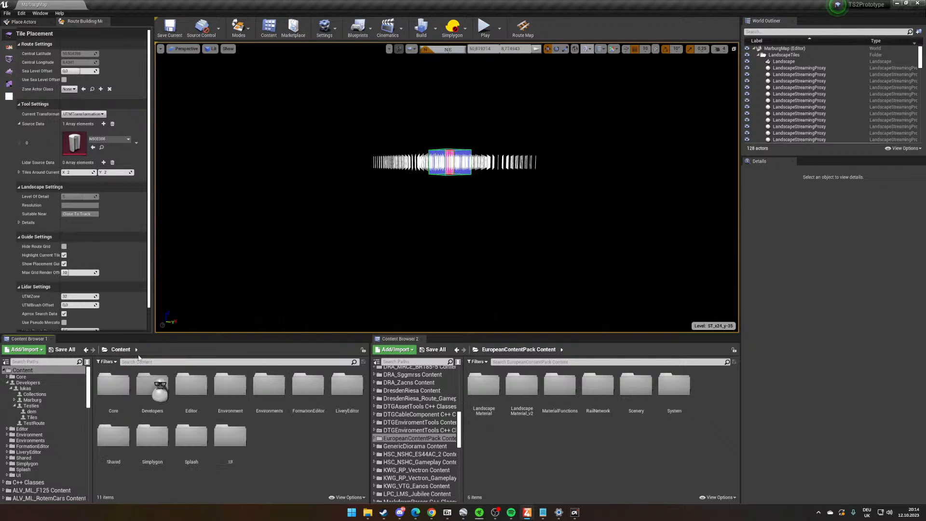
pyautogui.click(145, 361)
pyautogui.write('tod')
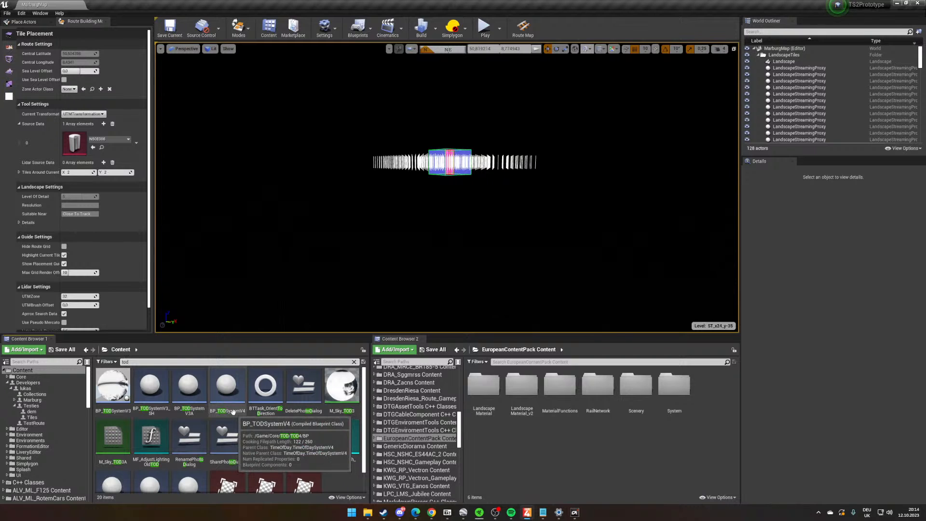
pyautogui.moveTo(234, 407); pyautogui.dragTo(435, 197)
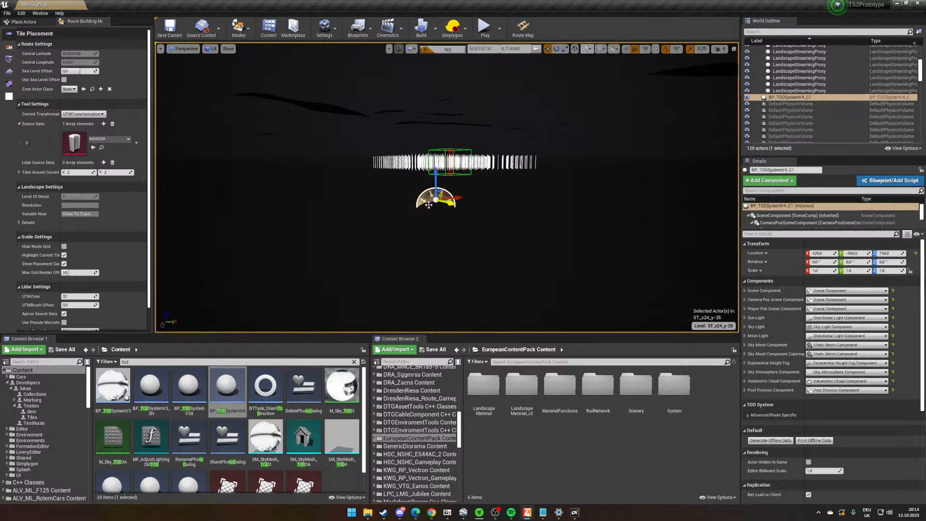
# - Move the placed BP_TODSystemV4 actor into the persistent MarburgMap level and save the map
pyautogui.rightClick(426, 211)
pyautogui.moveTo(485, 294)
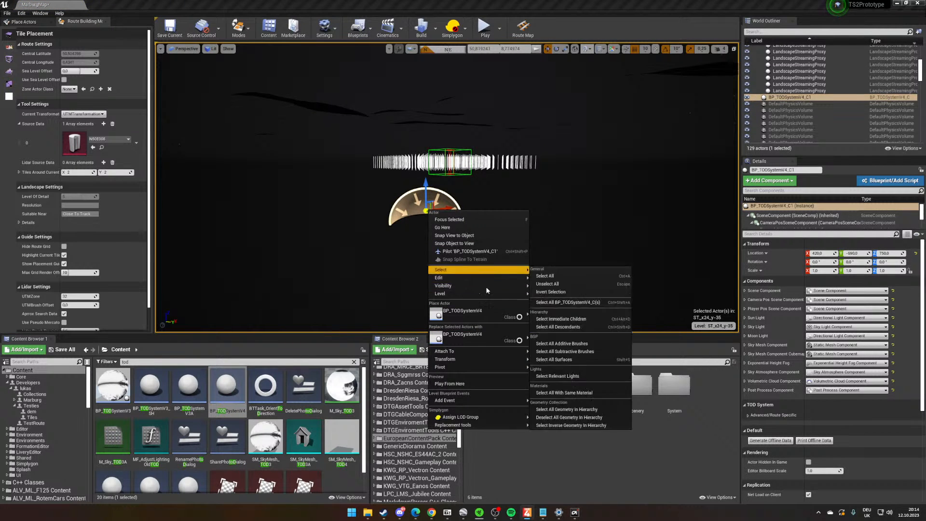
pyautogui.click(577, 303)
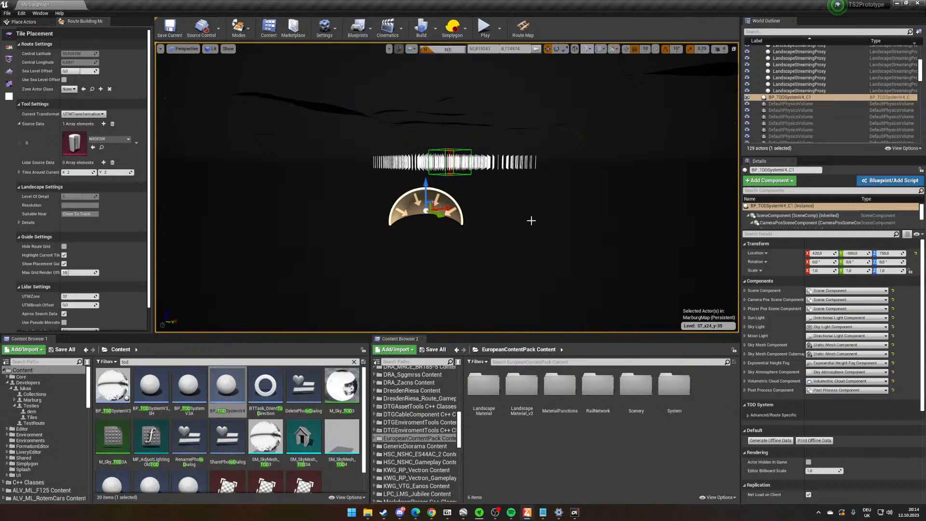
pyautogui.hotkey('ctrl', 's')
# - Open the World Settings and set the time of day's Date Time to 2023.10.12-12.09.51 +0200
pyautogui.moveTo(511, 237); pyautogui.dragTo(495, 53, button='right')
pyautogui.press('w')
pyautogui.press('s')
pyautogui.press('w')
pyautogui.click(40, 13)
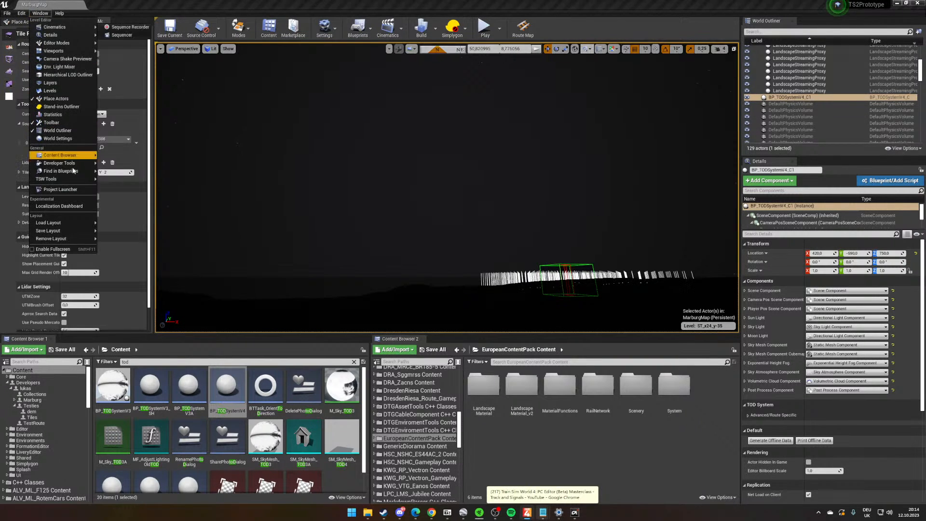
pyautogui.moveTo(71, 158)
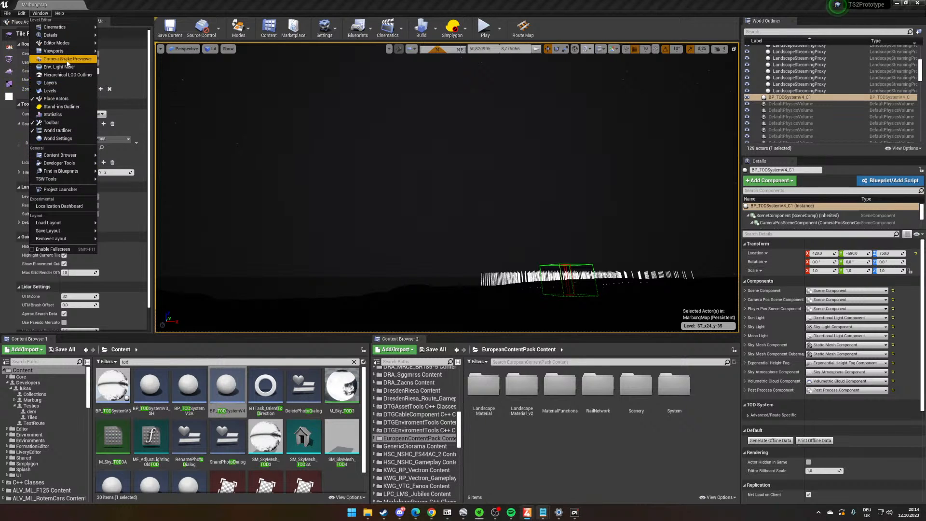
pyautogui.click(63, 138)
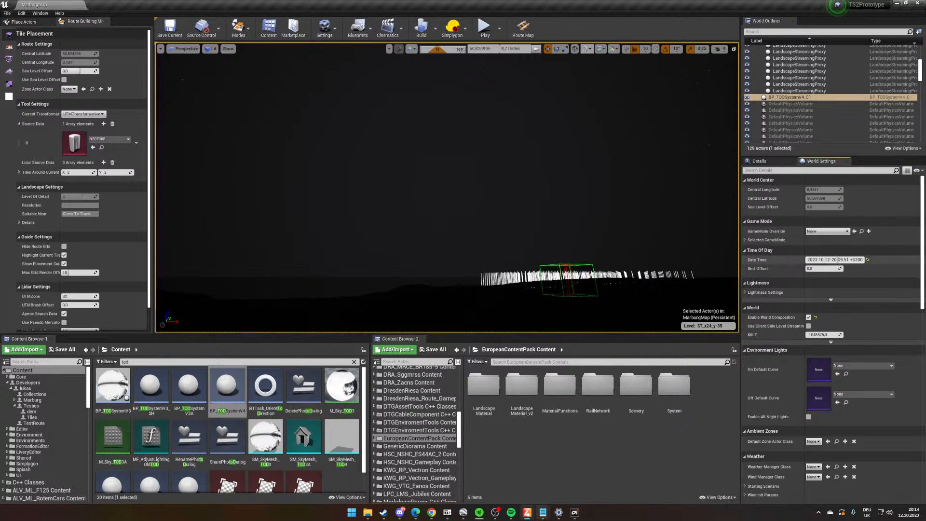
pyautogui.moveTo(532, 217); pyautogui.dragTo(539, 227, button='right')
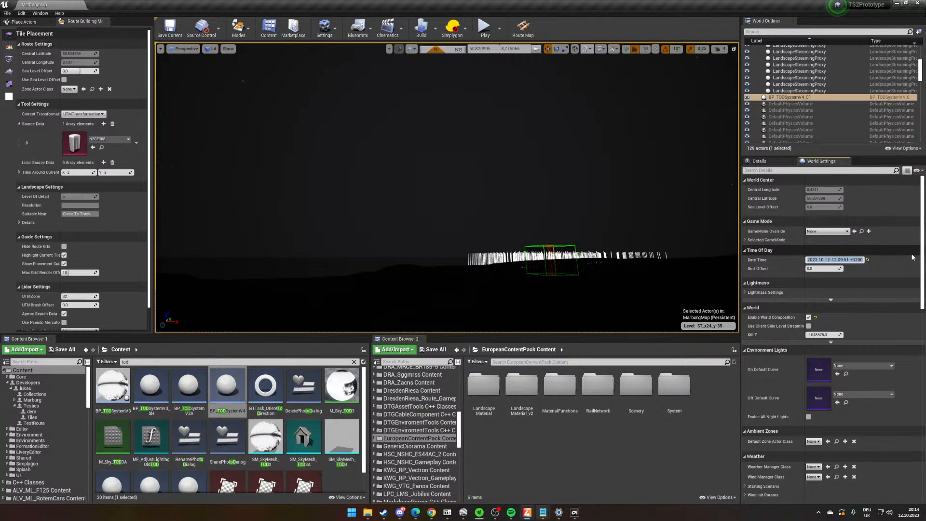
pyautogui.moveTo(542, 184); pyautogui.dragTo(564, 194, button='right')
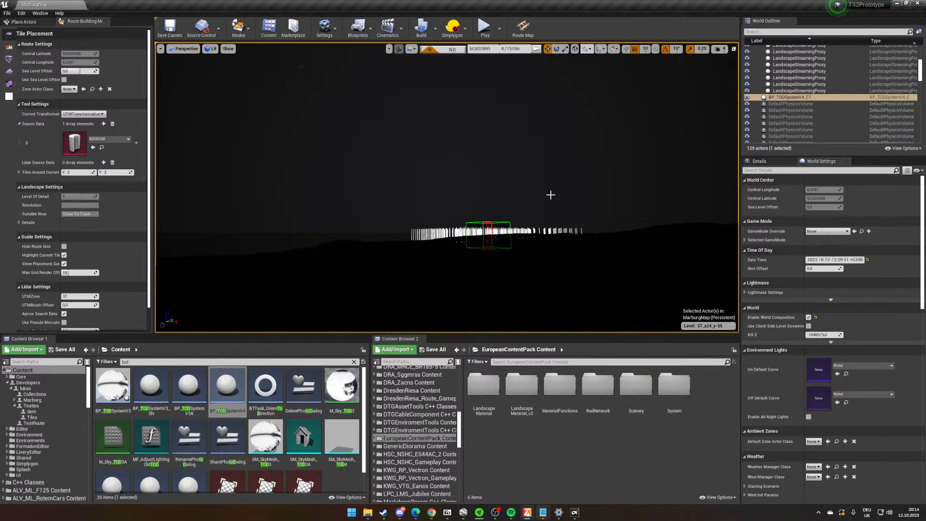
# - Run the console command ts2.dbg.SetLocalDateTime with hour 13 to light the scene as daytime
pyautogui.press('super+space')
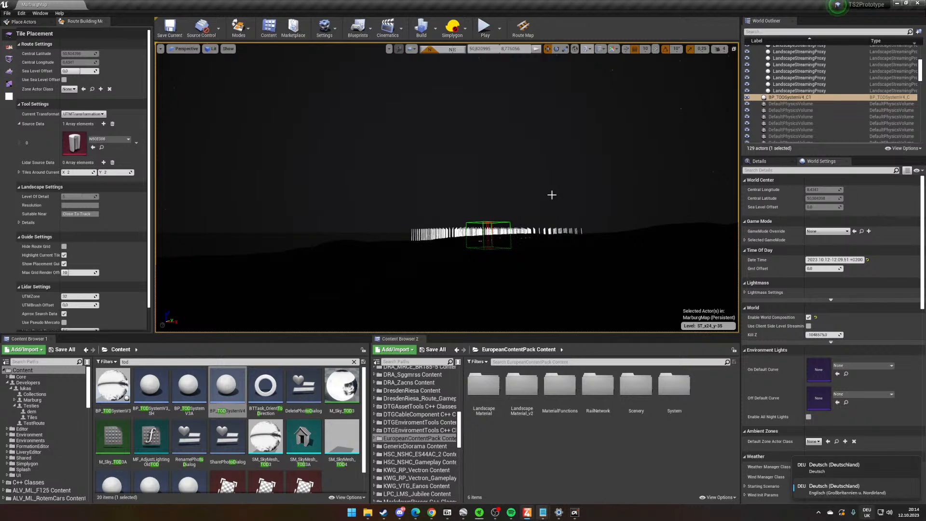
pyautogui.press('`')
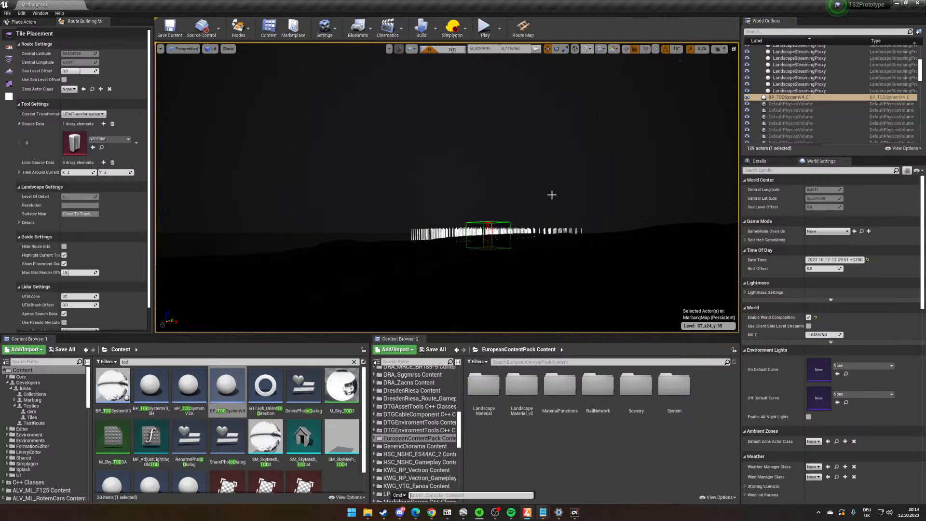
pyautogui.write('ts2')
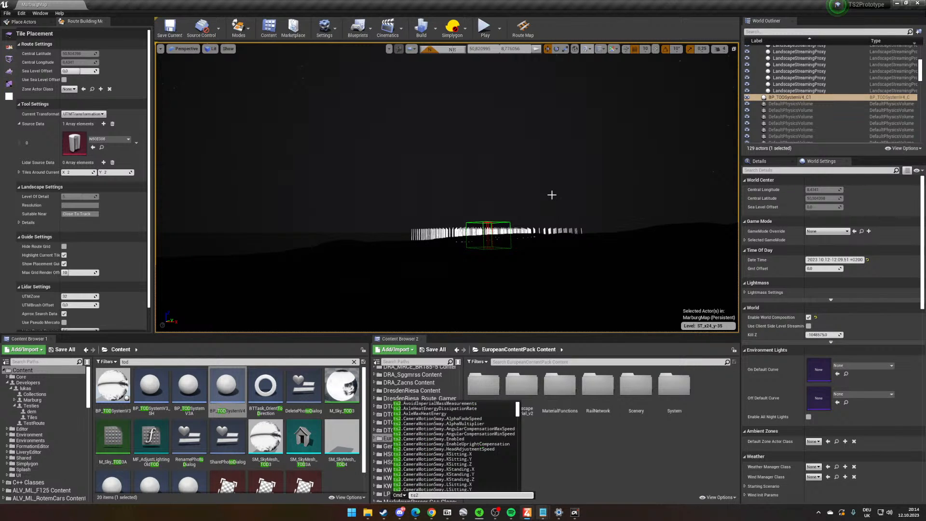
pyautogui.write('.dbg.setloca')
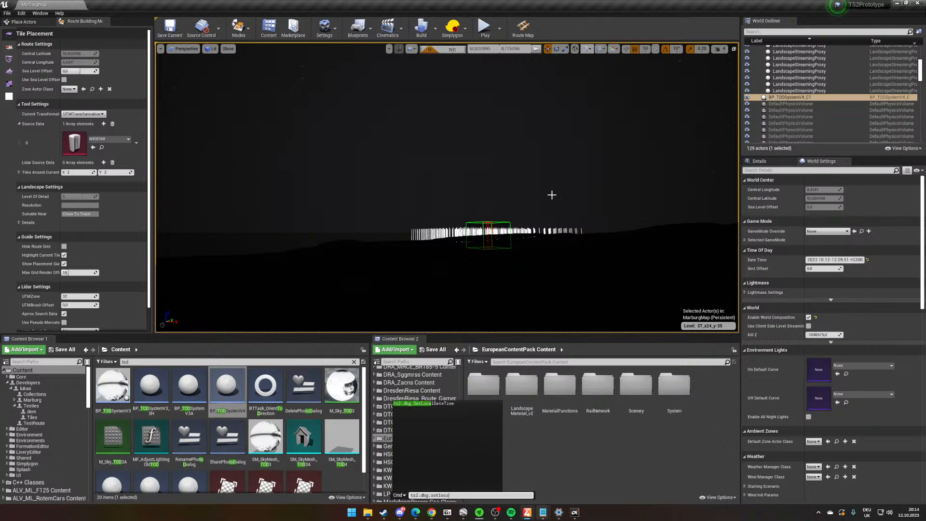
pyautogui.press('Tab')
pyautogui.write('1')
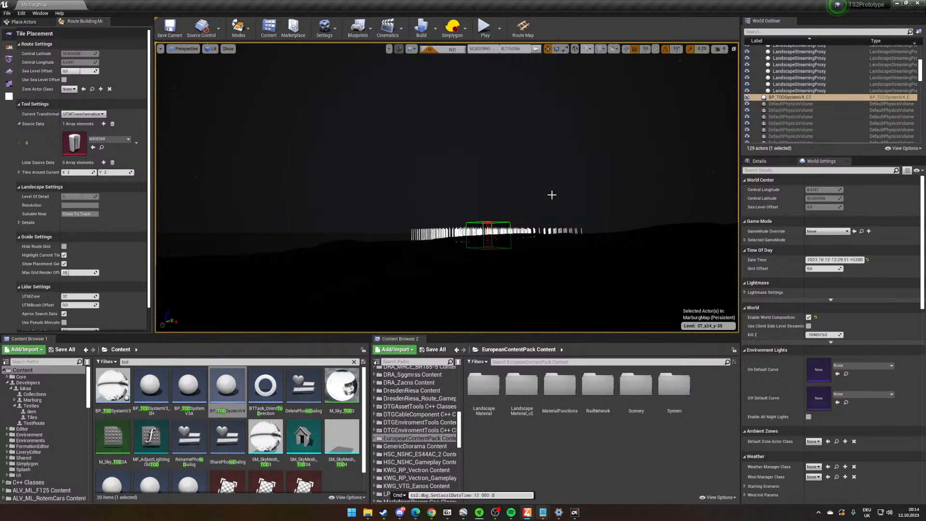
pyautogui.press('BackSpace')
pyautogui.press('Return')
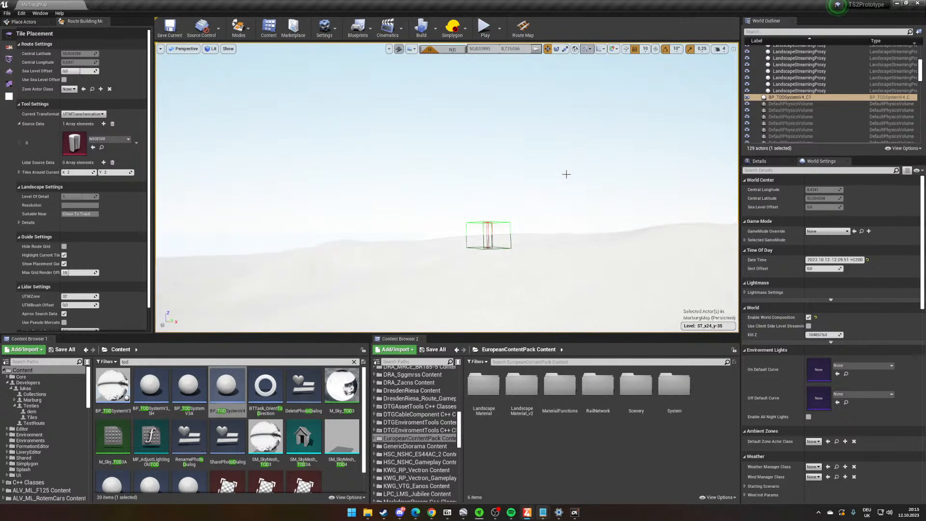
# - Look over the lit terrain and open the World Composition map from the Levels window to examine the tile layout
pyautogui.moveTo(566, 174)
pyautogui.mouseDown(button='right')
pyautogui.moveTo(587, 156)
pyautogui.moveTo(573, 163)
pyautogui.mouseUp(button='right')
pyautogui.moveTo(514, 167); pyautogui.dragTo(514, 167, button='right')
pyautogui.click(40, 13)
pyautogui.click(56, 81)
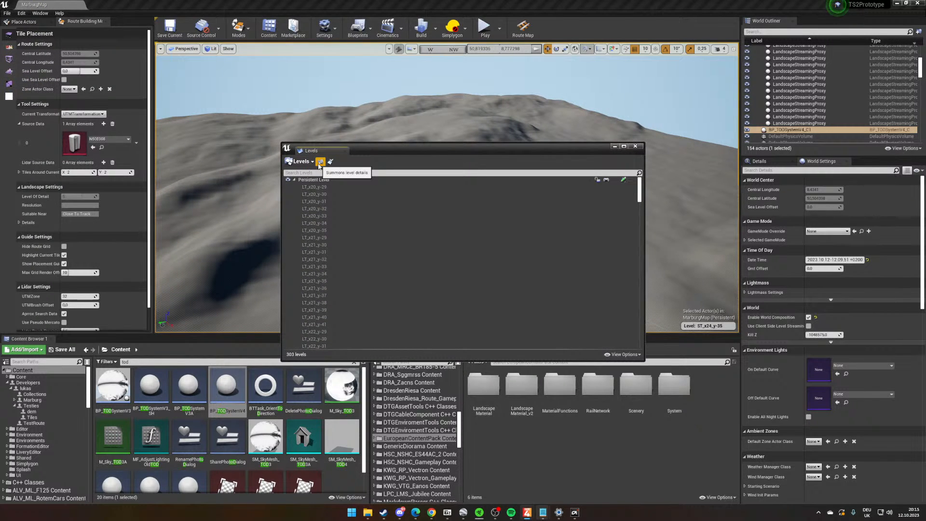
pyautogui.click(319, 163)
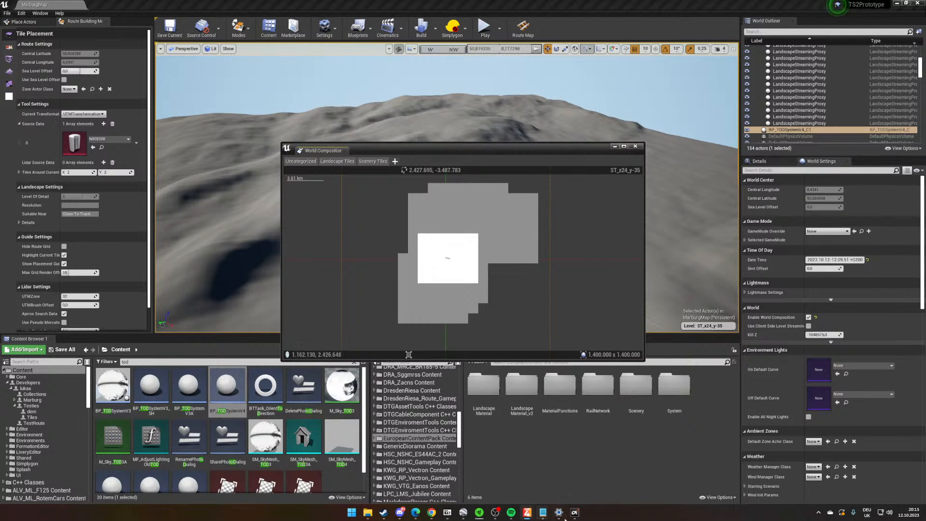
# - Switch to Google Earth Pro and set the line width of the RouteMarburg path to 3
pyautogui.click(463, 512)
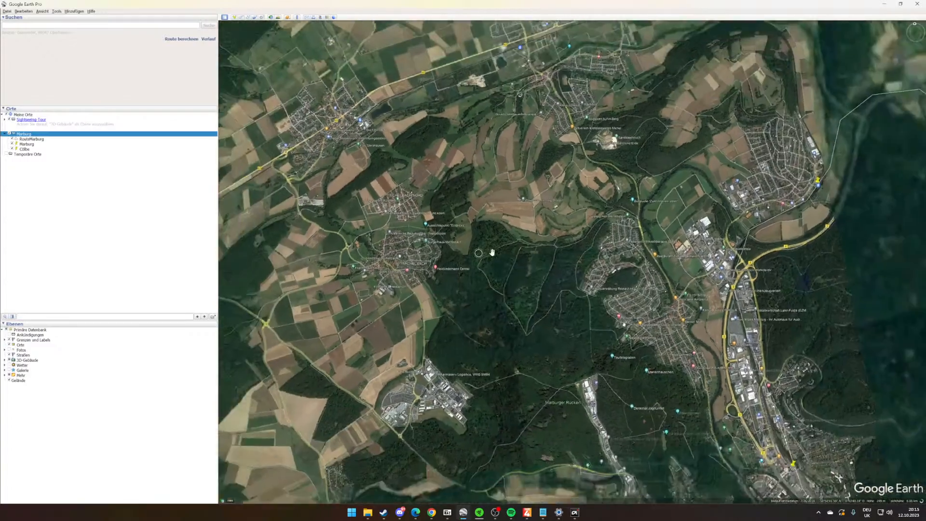
pyautogui.scroll(-10, 492, 252)
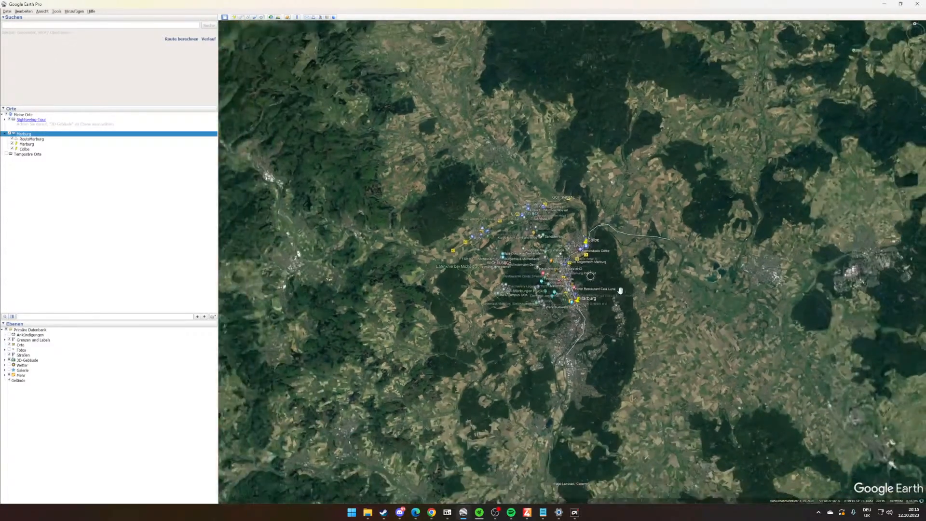
pyautogui.moveTo(620, 291); pyautogui.dragTo(520, 333)
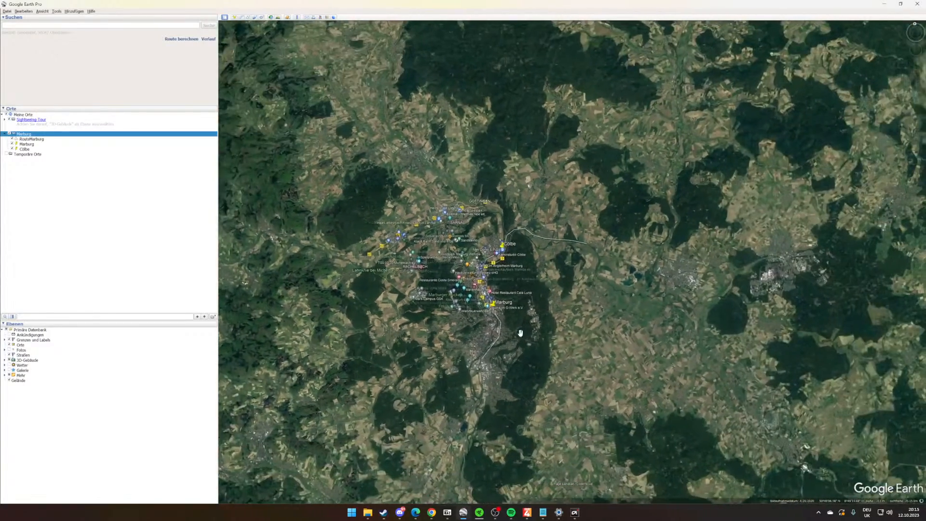
pyautogui.scroll(3, 521, 334)
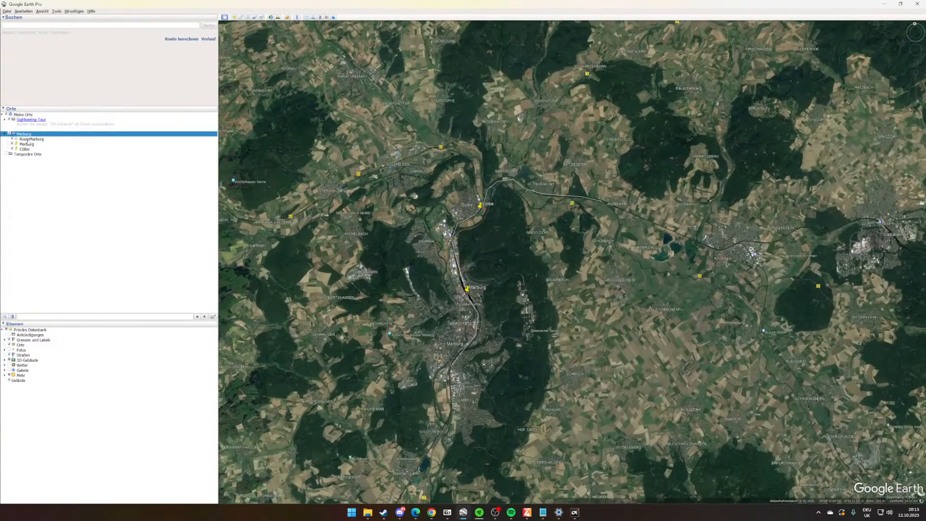
pyautogui.rightClick(29, 139)
pyautogui.click(46, 202)
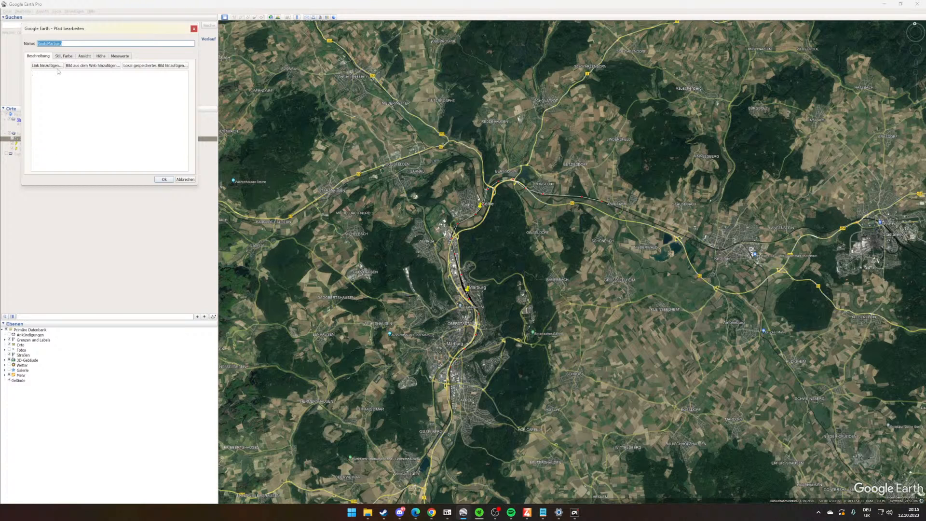
pyautogui.click(63, 56)
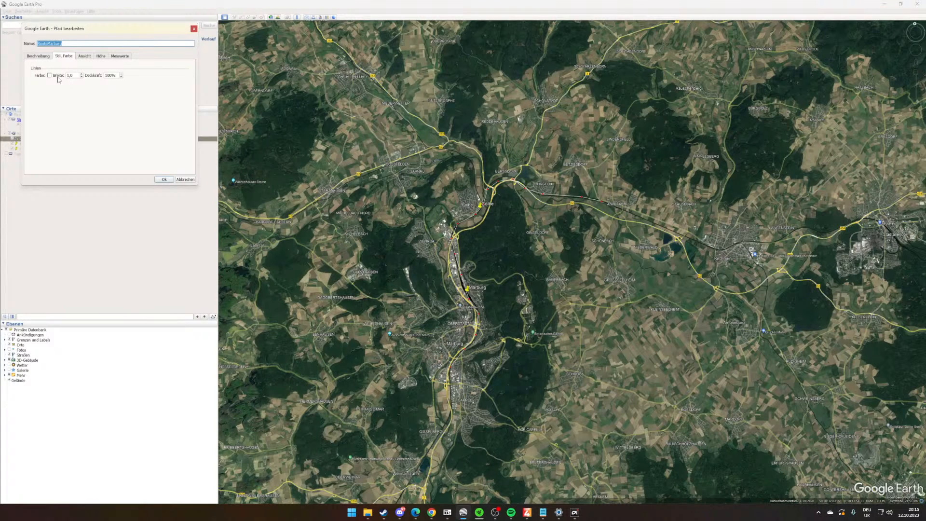
pyautogui.click(68, 76)
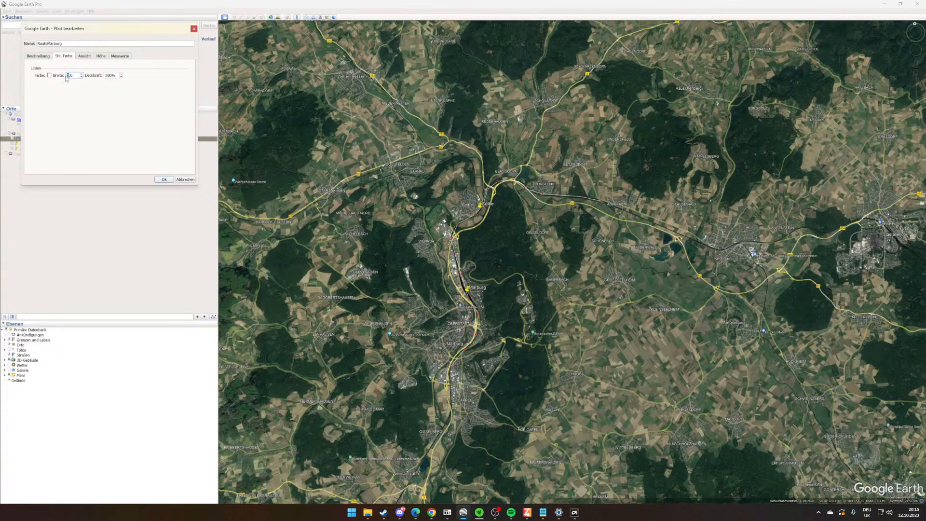
pyautogui.write('3')
pyautogui.press('Return')
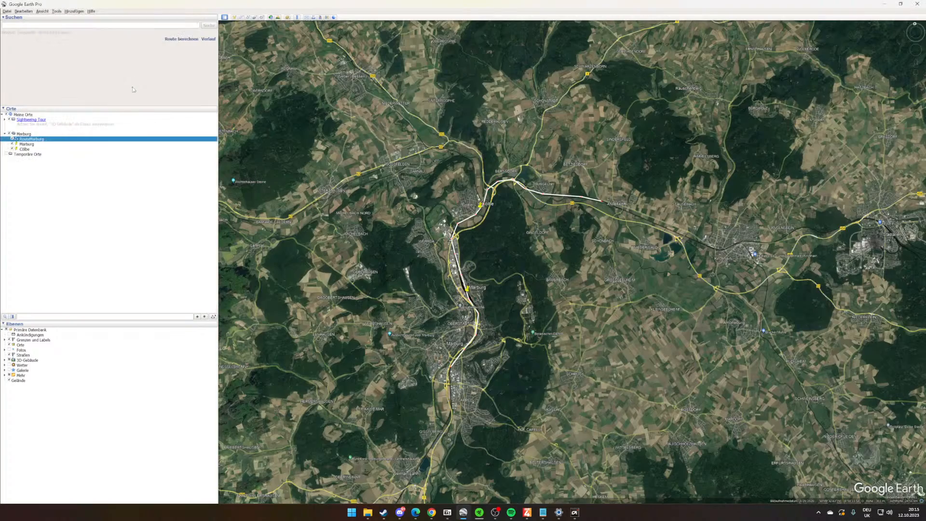
# - Look over the route line around Marburg, return to the Train Sim World Editor and minimize the World Composition and Levels windows
pyautogui.scroll(2, 374, 230)
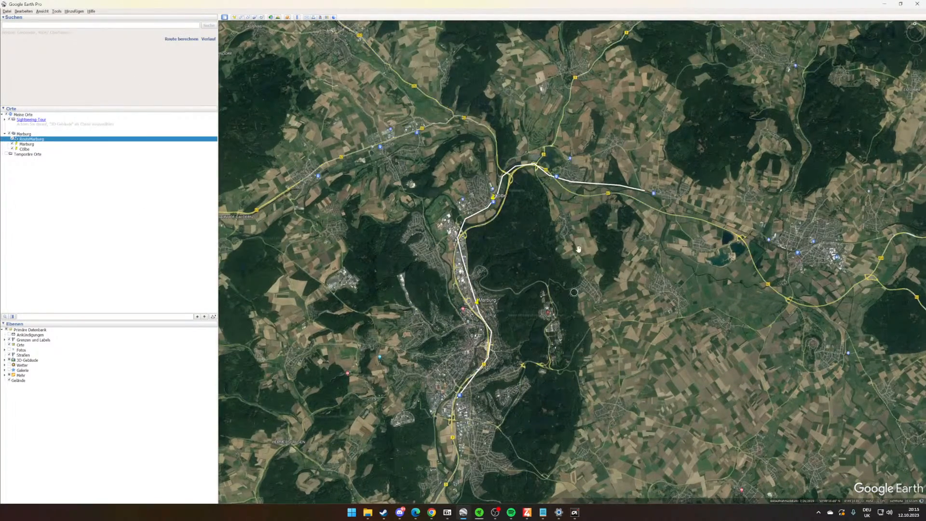
pyautogui.moveTo(577, 251); pyautogui.dragTo(537, 252)
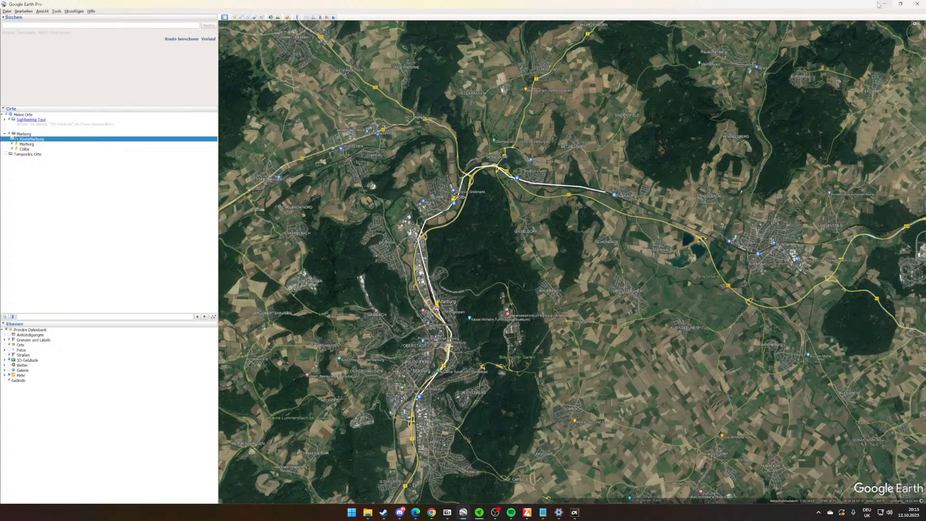
pyautogui.click(884, 4)
pyautogui.click(614, 146)
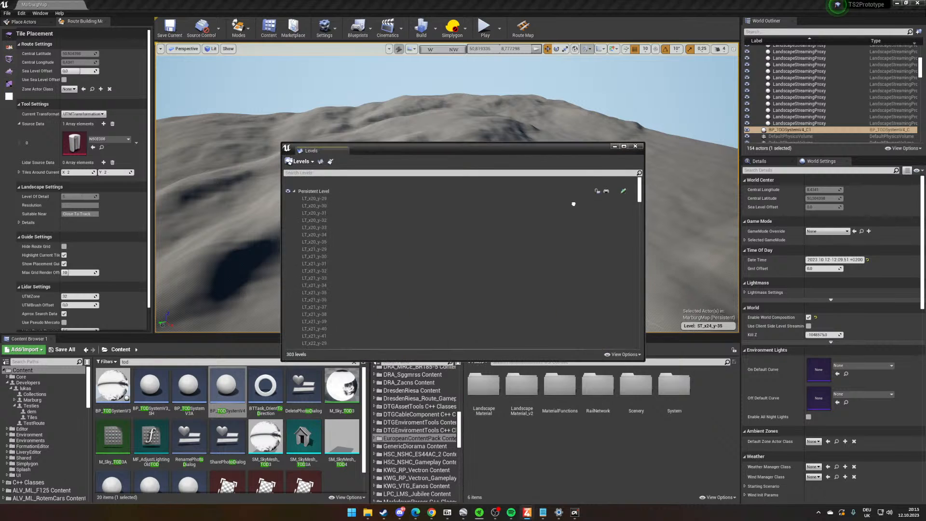
pyautogui.click(615, 145)
pyautogui.moveTo(559, 193); pyautogui.dragTo(524, 299, button='right')
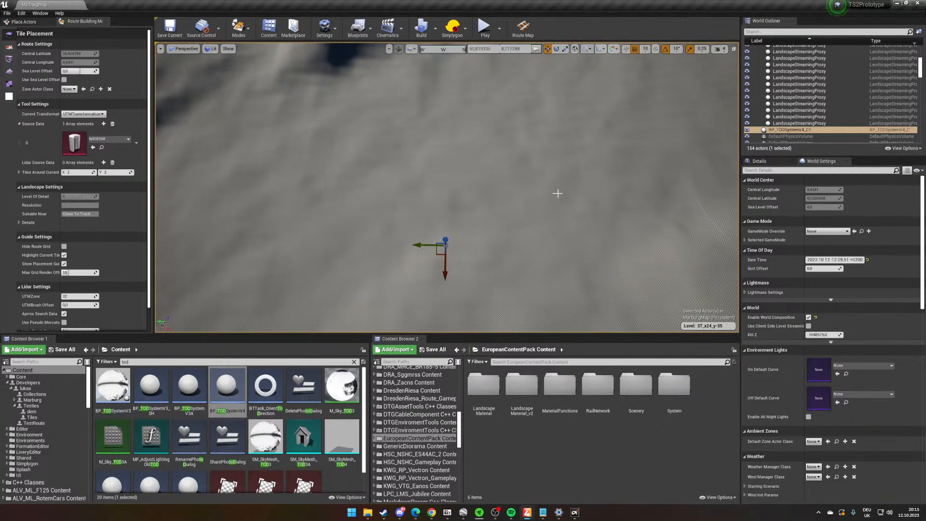
# - Run the console command ts2ed.experimental.CreateTrackTilesFromKML with parameter 1 to generate the track tiles
pyautogui.press('super+space')
pyautogui.press('`')
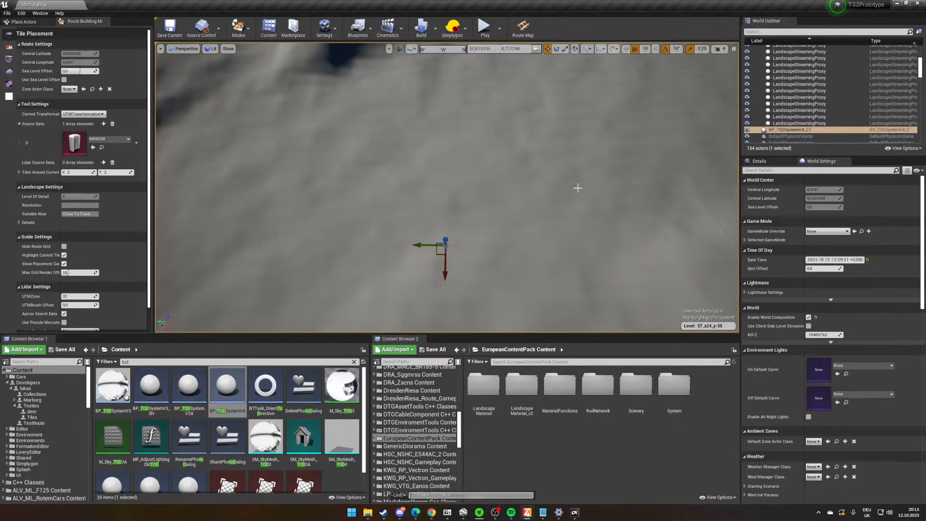
pyautogui.press('Up')
pyautogui.press('Up')
pyautogui.press('Up')
pyautogui.press('Down')
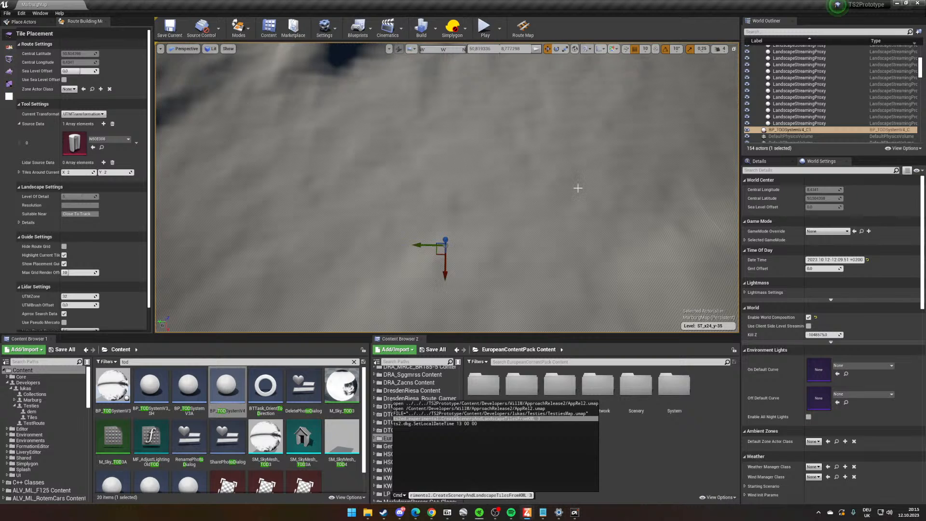
pyautogui.press('BackSpace')
pyautogui.press('BackSpace')
pyautogui.press('BackSpace')
pyautogui.press('BackSpace')
pyautogui.press('BackSpace')
pyautogui.press('BackSpace')
pyautogui.press('BackSpace')
pyautogui.press('BackSpace')
pyautogui.press('BackSpace')
pyautogui.press('BackSpace')
pyautogui.press('BackSpace')
pyautogui.press('BackSpace')
pyautogui.press('BackSpace')
pyautogui.press('BackSpace')
pyautogui.press('BackSpace')
pyautogui.press('BackSpace')
pyautogui.press('BackSpace')
pyautogui.press('BackSpace')
pyautogui.press('BackSpace')
pyautogui.press('BackSpace')
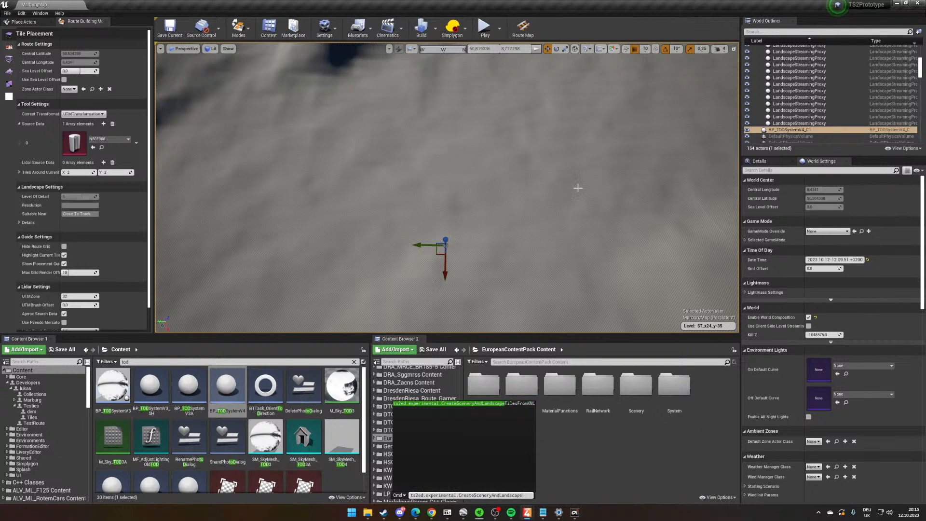
pyautogui.press('BackSpace')
pyautogui.press('BackSpace')
pyautogui.press('BackSpace')
pyautogui.press('BackSpace')
pyautogui.press('BackSpace')
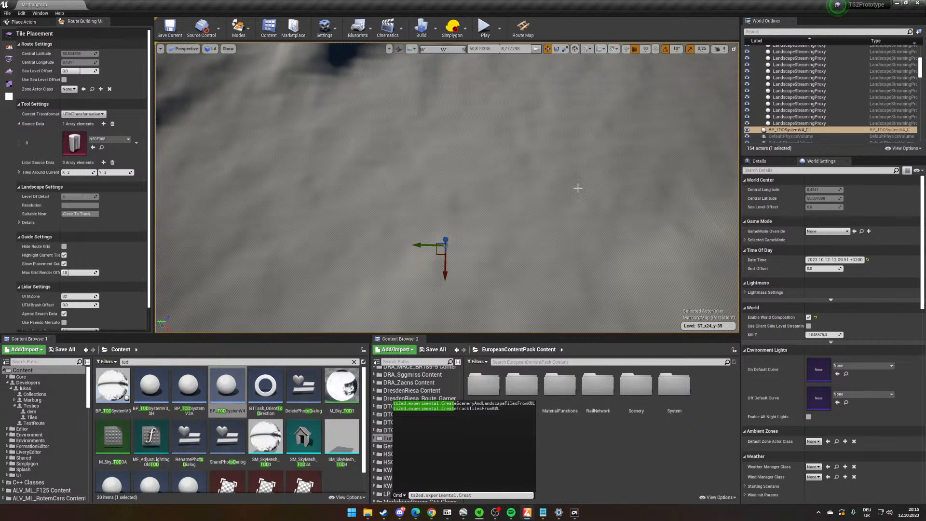
pyautogui.press('Down')
pyautogui.press('Down')
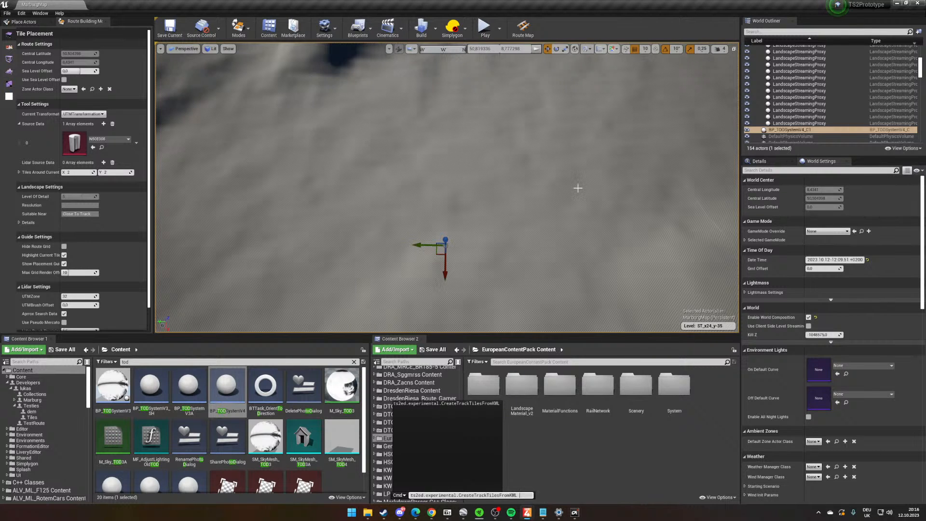
pyautogui.write('1')
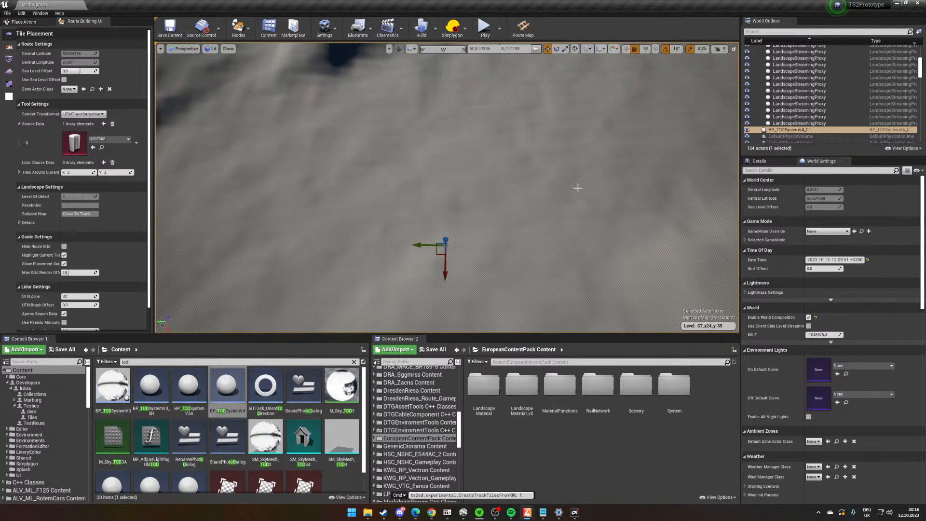
pyautogui.press('Return')
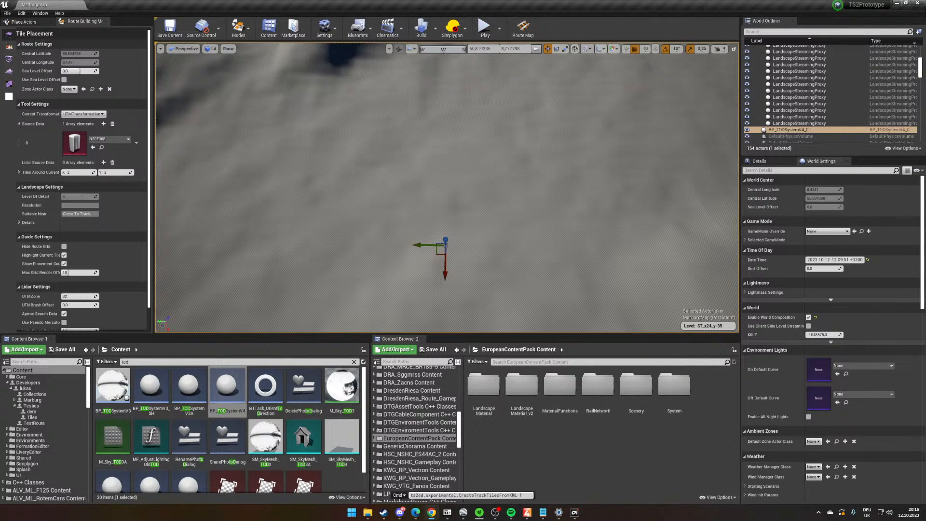
# - Switch to Chrome and read the Open Data introduction page of Hessen's Bodenmanagement und Geoinformation site
pyautogui.moveTo(925, 32); pyautogui.dragTo(526, 0)
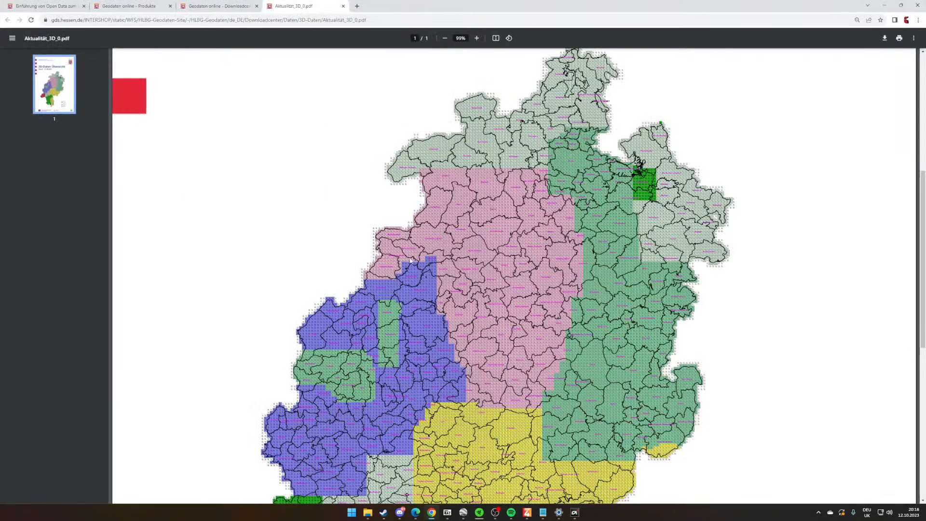
pyautogui.click(18, 4)
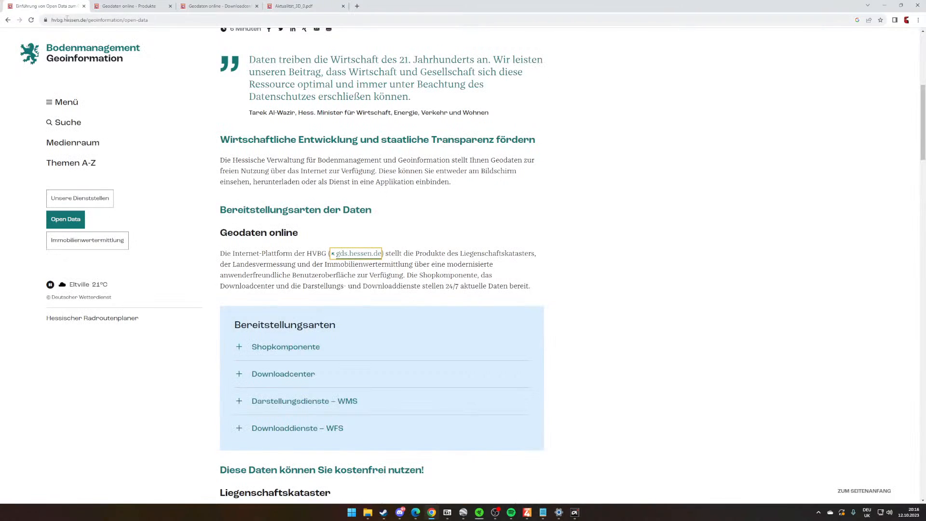
pyautogui.scroll(7, 526, 239)
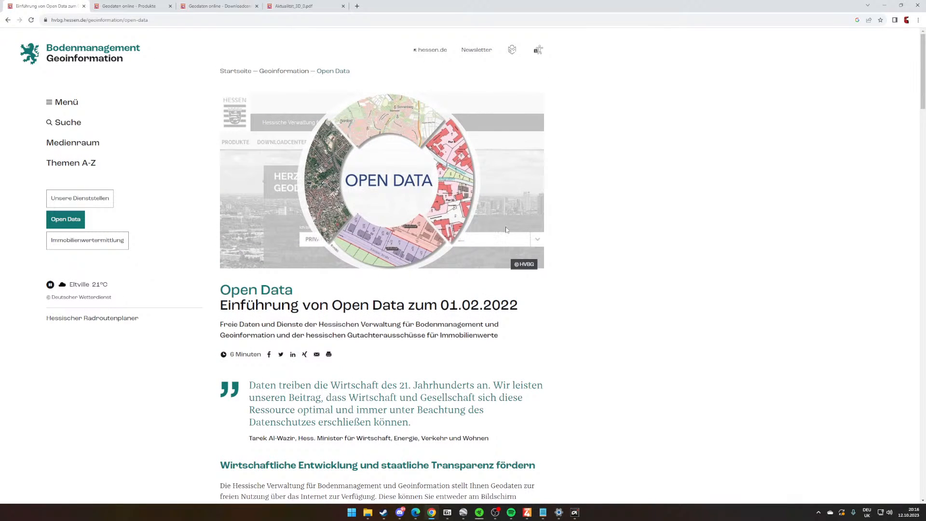
pyautogui.scroll(-2, 497, 224)
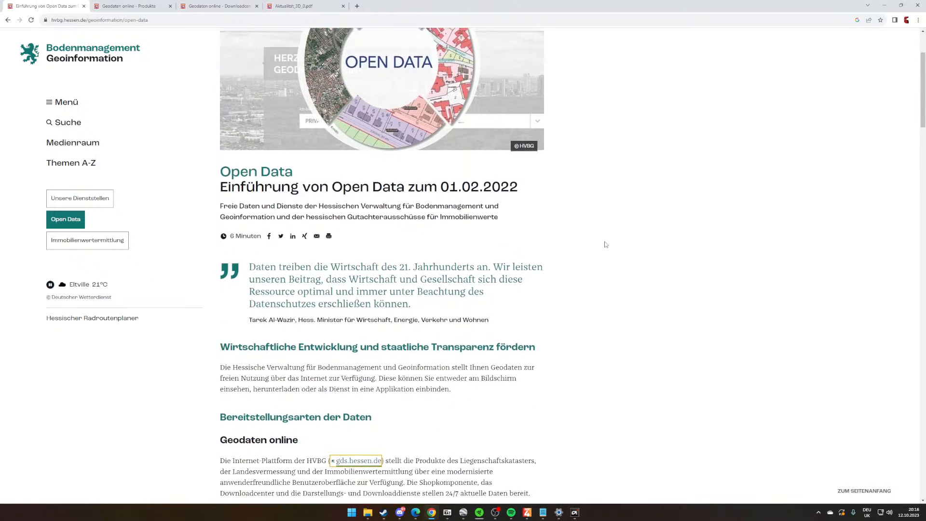
pyautogui.scroll(2, 598, 236)
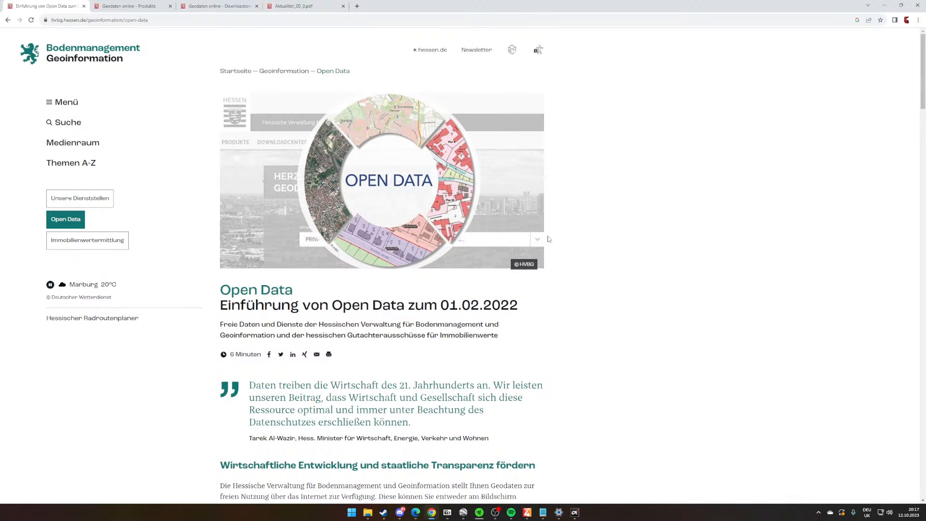
pyautogui.scroll(-2, 471, 265)
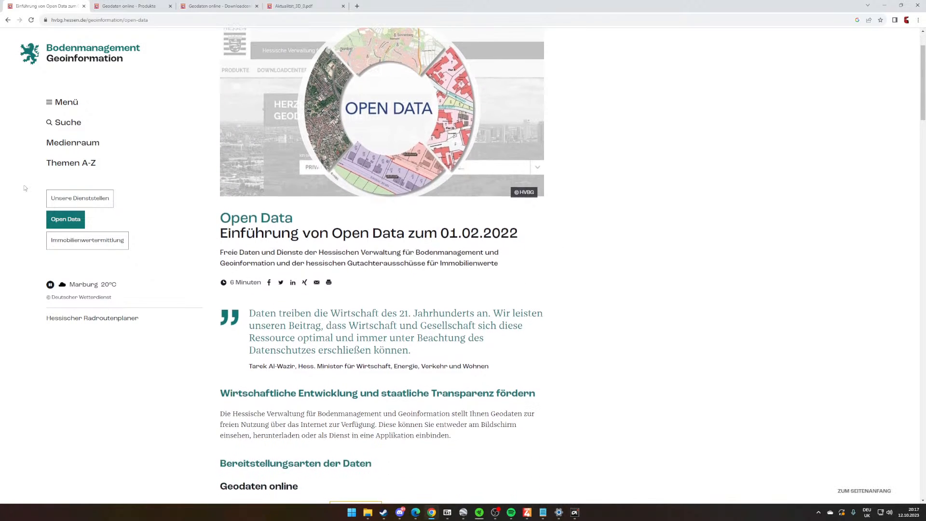
pyautogui.scroll(2, 342, 104)
pyautogui.scroll(-1, 310, 278)
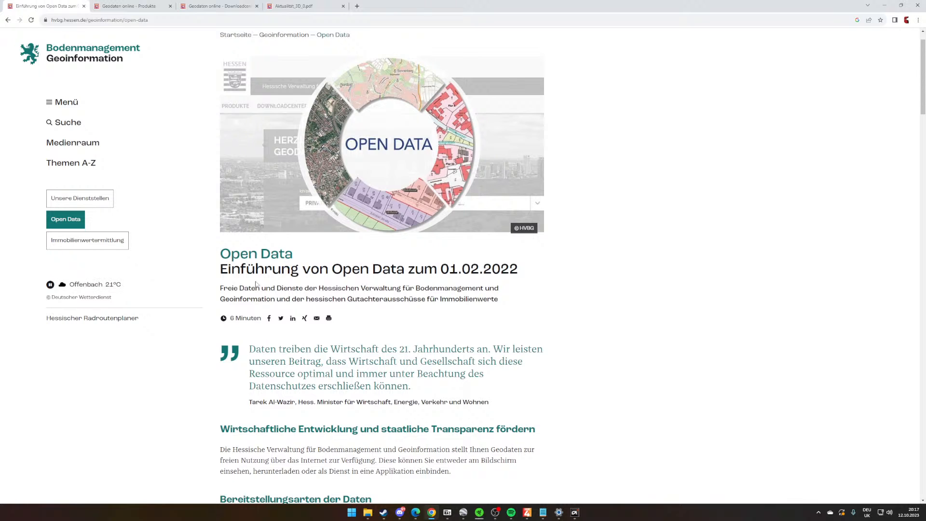
pyautogui.scroll(-1, 235, 284)
pyautogui.scroll(2, 236, 283)
# - Browse the Geodaten online product list of DGM1 terrain model downloads, including the Marburg entry, and minimize the browser
pyautogui.click(142, 6)
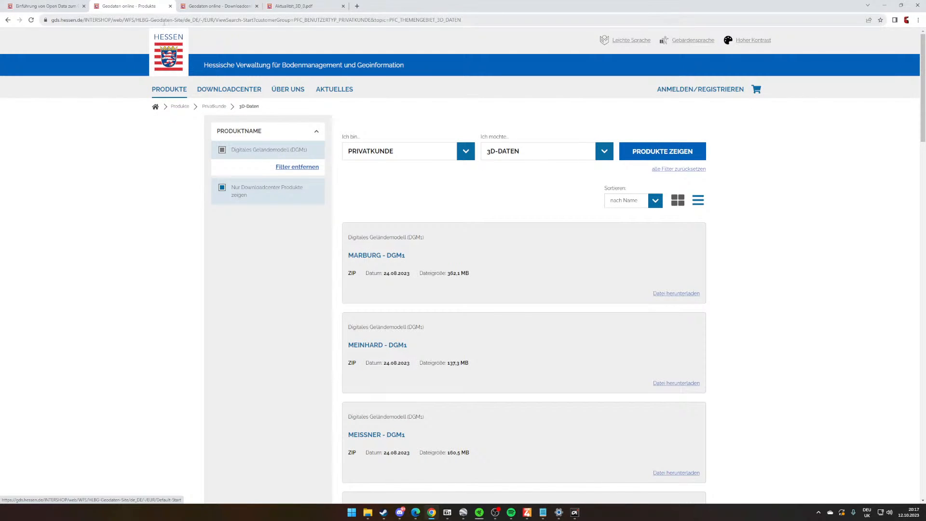
pyautogui.scroll(-20, 428, 342)
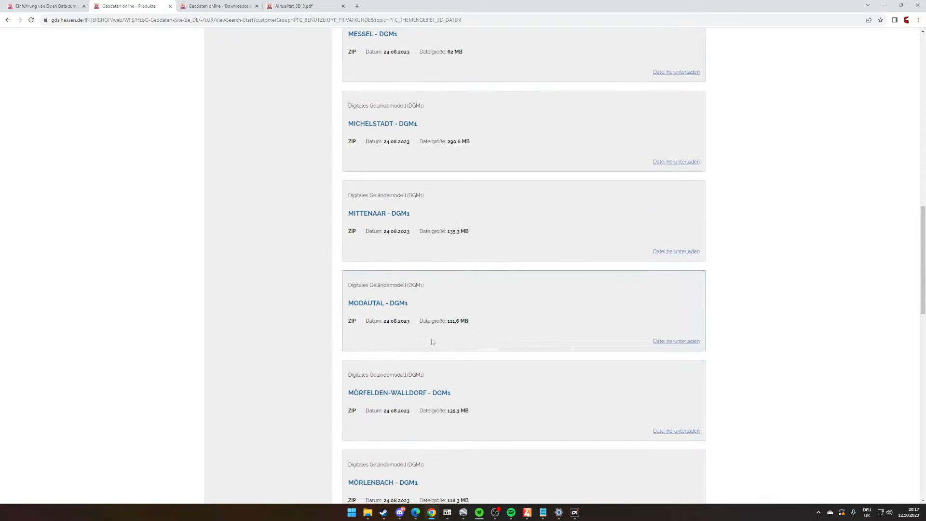
pyautogui.scroll(20, 428, 342)
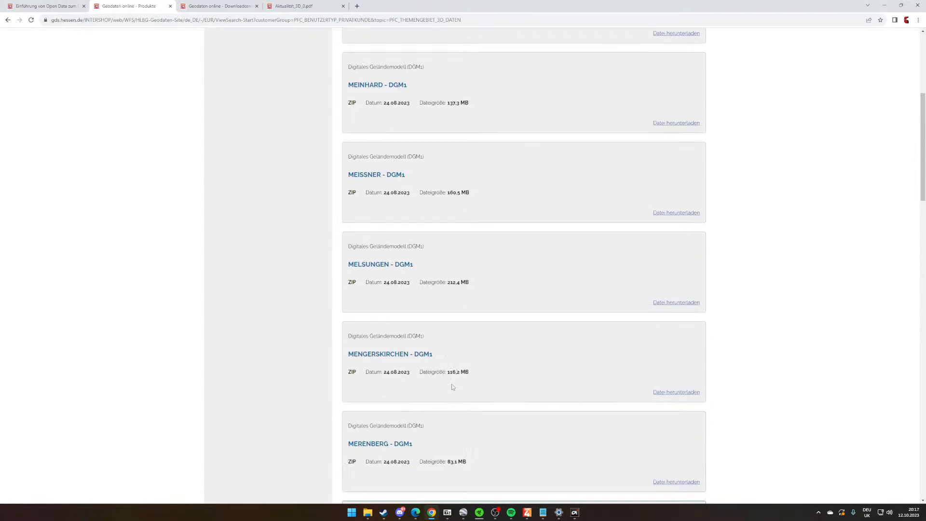
pyautogui.click(884, 5)
# - Open the Downloads folder in File Explorer and select the Lahntal - DGM1 ZIP archive
pyautogui.click(368, 512)
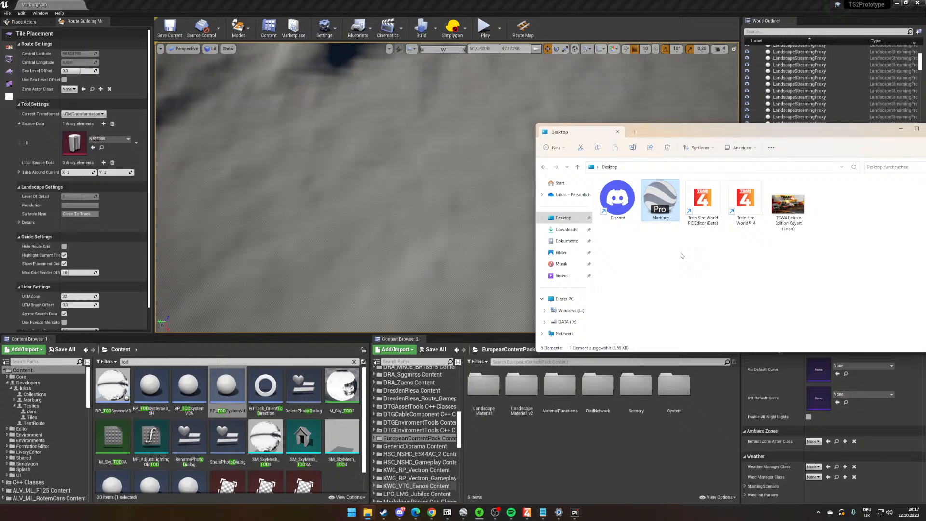
pyautogui.click(570, 230)
pyautogui.moveTo(724, 131); pyautogui.dragTo(518, 105)
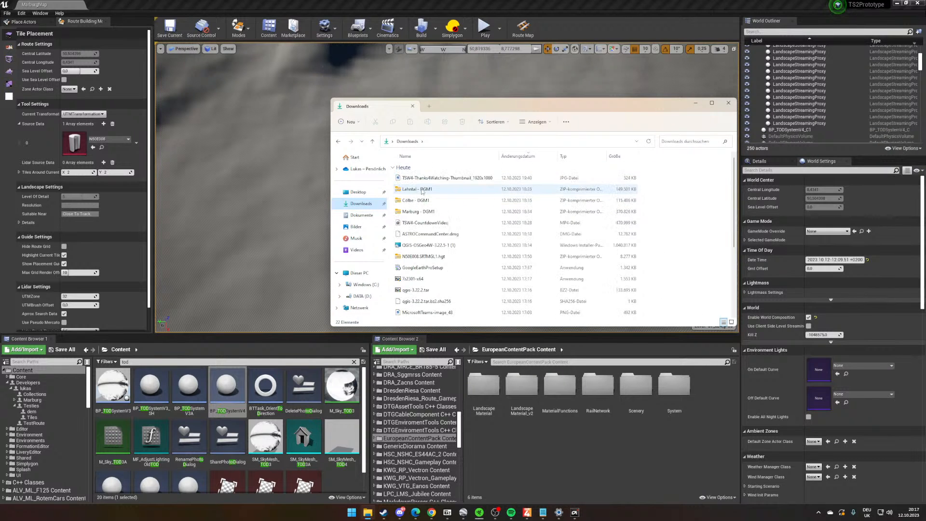
pyautogui.click(422, 189)
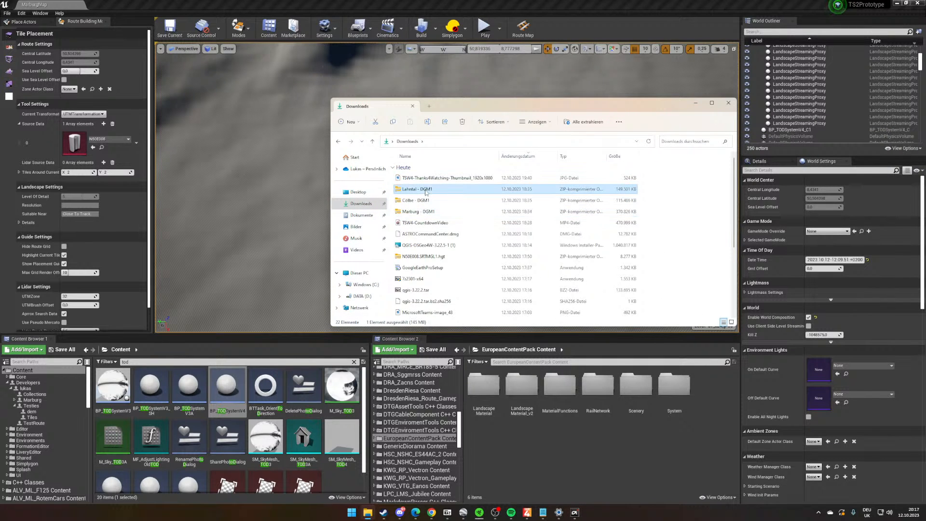
# - Open a second File Explorer window on the DATA (D:) drive and create a folder named LidarMarburg
pyautogui.rightClick(368, 516)
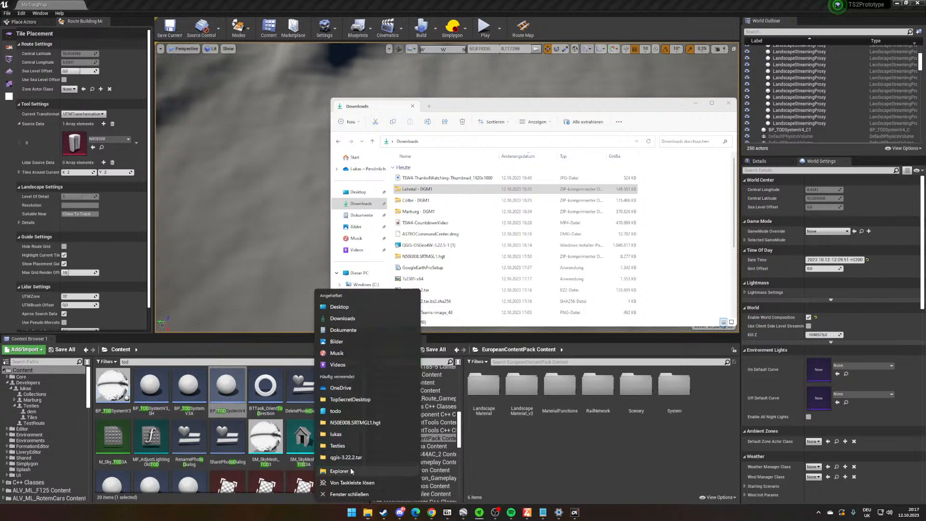
pyautogui.click(347, 477)
pyautogui.moveTo(464, 126); pyautogui.dragTo(628, 121)
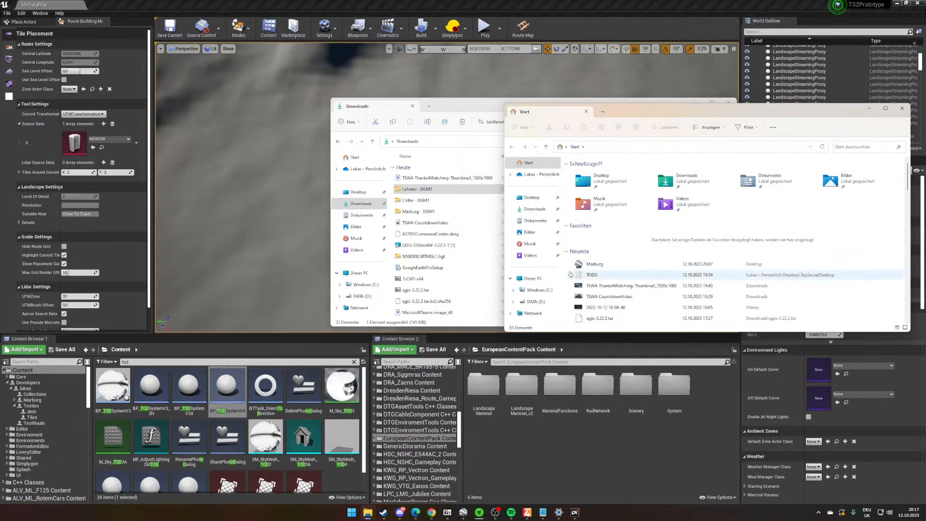
pyautogui.click(533, 278)
pyautogui.doubleClick(689, 177)
pyautogui.rightClick(671, 249)
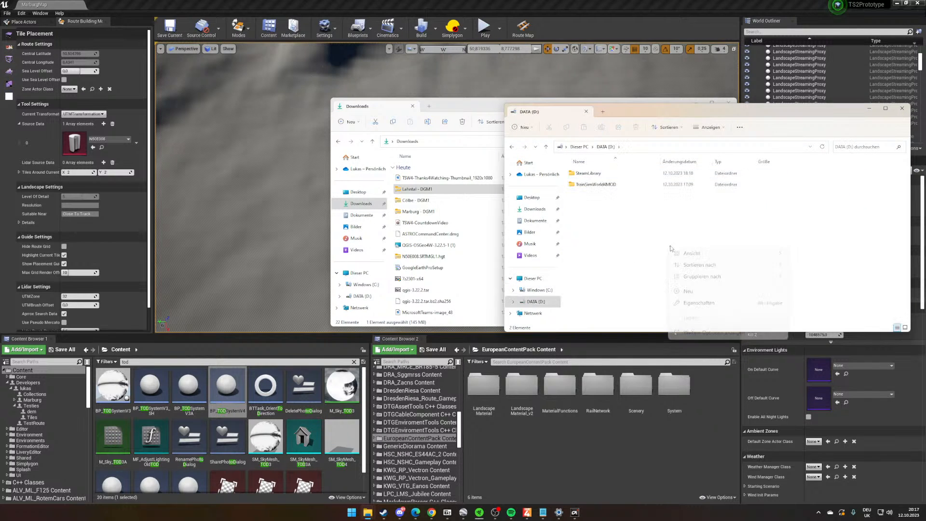
pyautogui.moveTo(762, 291)
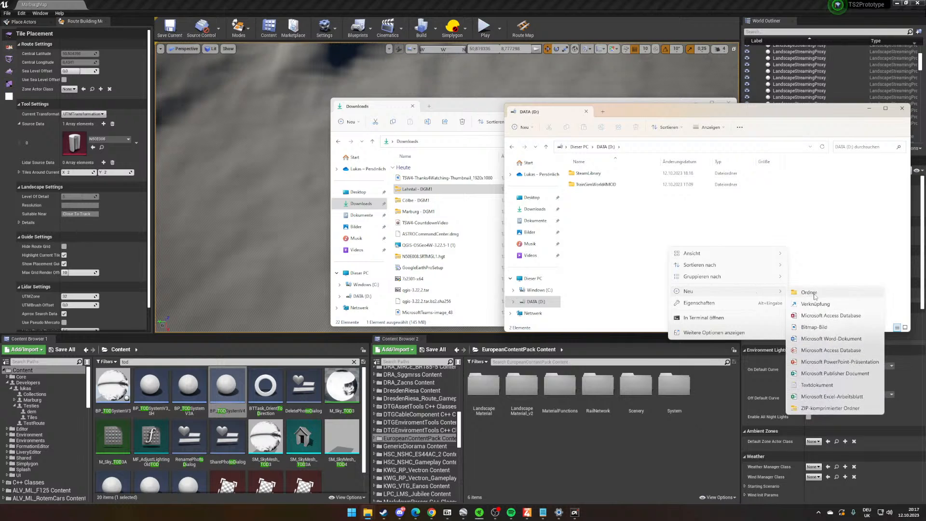
pyautogui.click(815, 292)
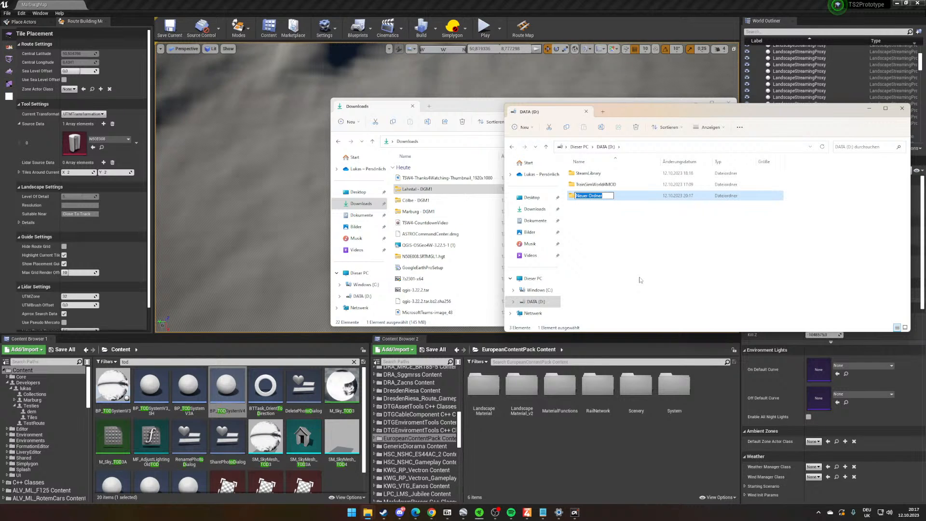
pyautogui.write('LidarMarburg')
pyautogui.press('Return')
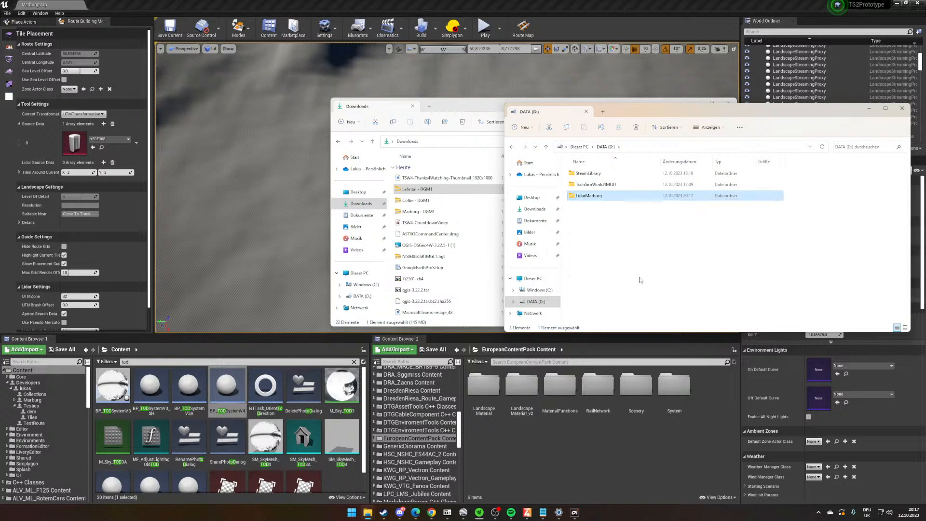
# - Create a subfolder named Source inside the LidarMarburg folder
pyautogui.doubleClick(580, 199)
pyautogui.rightClick(596, 206)
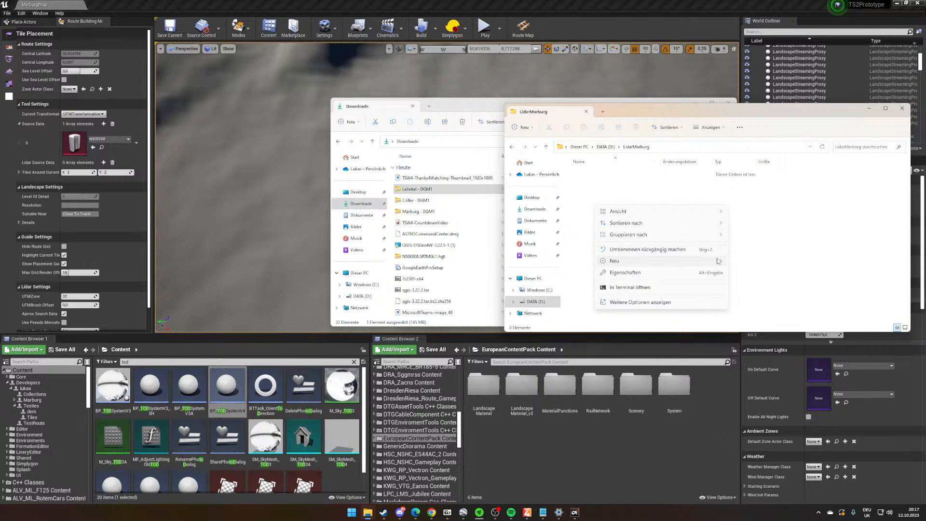
pyautogui.click(745, 261)
pyautogui.write('Sour')
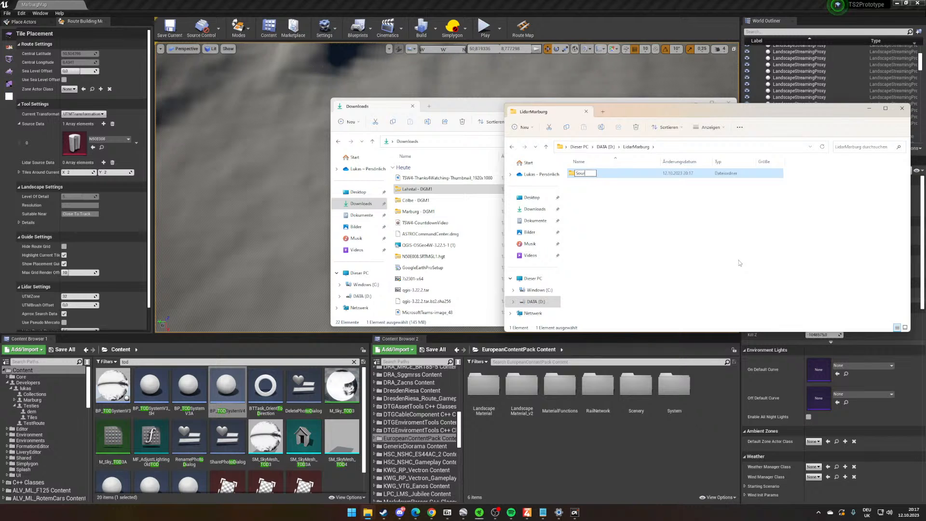
pyautogui.write('ce')
pyautogui.press('Return')
# - Copy the Lahntal, Cölbe and Marburg DGM1 ZIP archives from Downloads into the Source folder and close the Downloads window
pyautogui.click(443, 191)
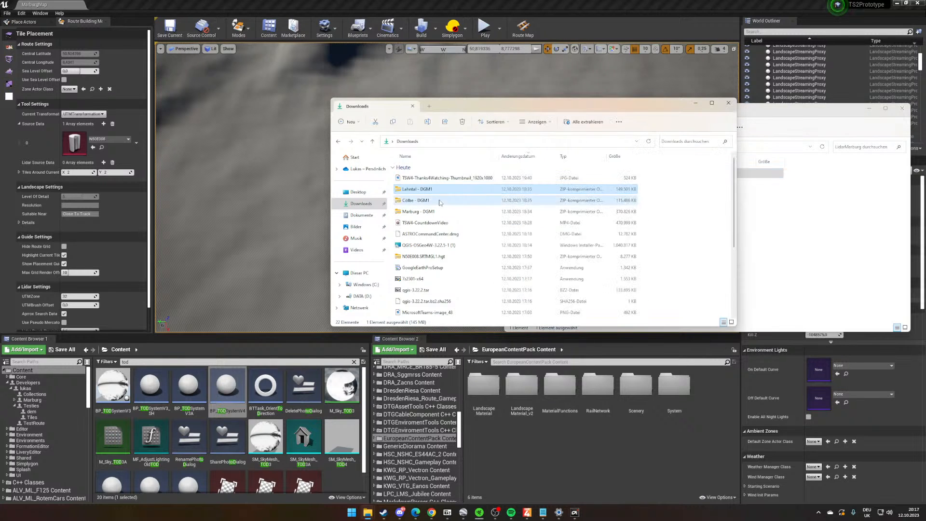
pyautogui.keyDown('ctrl'); pyautogui.click(440, 202); pyautogui.keyUp('ctrl')
pyautogui.keyDown('ctrl'); pyautogui.click(455, 211); pyautogui.keyUp('ctrl')
pyautogui.moveTo(531, 108); pyautogui.dragTo(337, 137)
pyautogui.moveTo(233, 241); pyautogui.dragTo(598, 175)
pyautogui.click(481, 135)
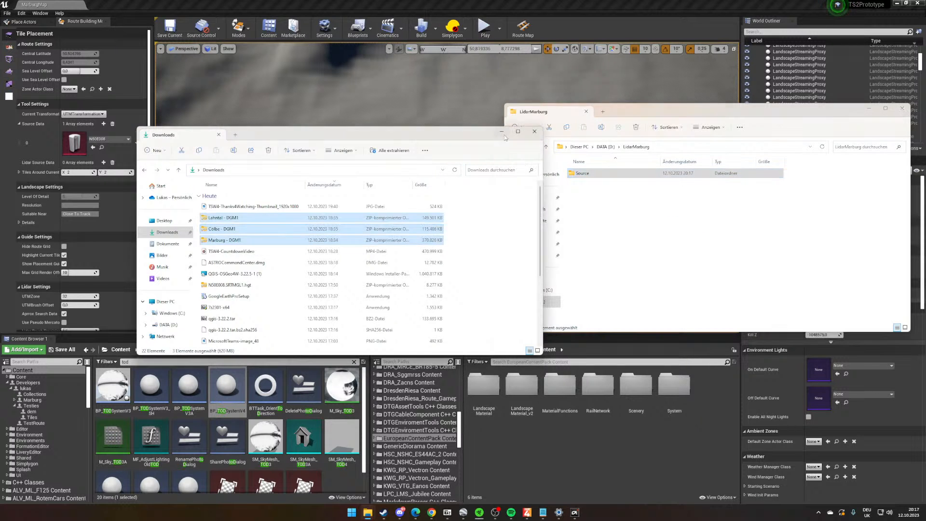
pyautogui.click(534, 131)
# - Extract the Lahntal - DGM1 archive inside the Source folder to D:\LidarMarburg\Source\Lahntal - DGM1
pyautogui.doubleClick(616, 173)
pyautogui.hotkey('ctrl', 'a')
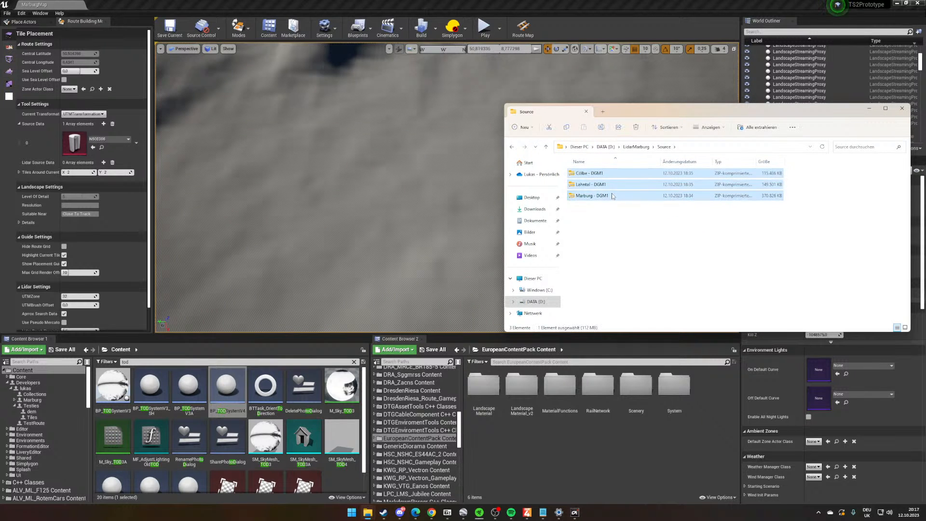
pyautogui.rightClick(614, 192)
pyautogui.click(648, 233)
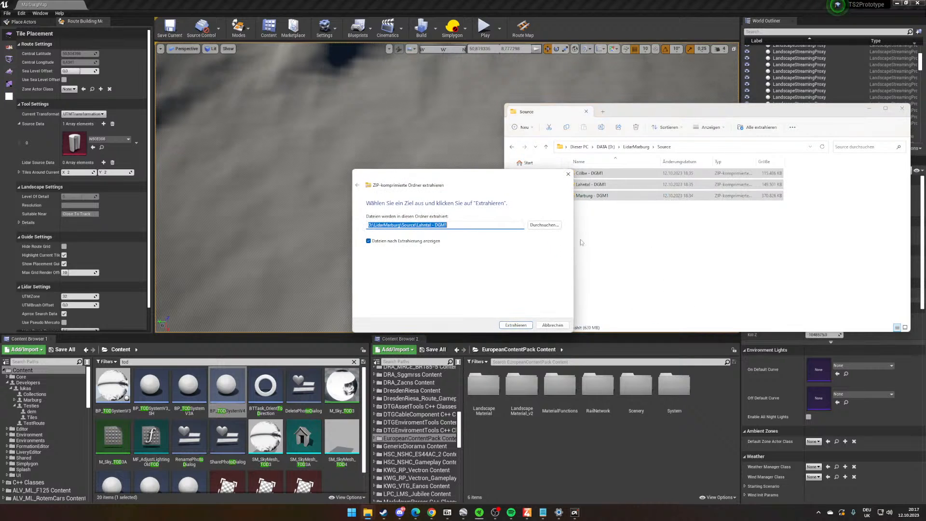
pyautogui.click(528, 325)
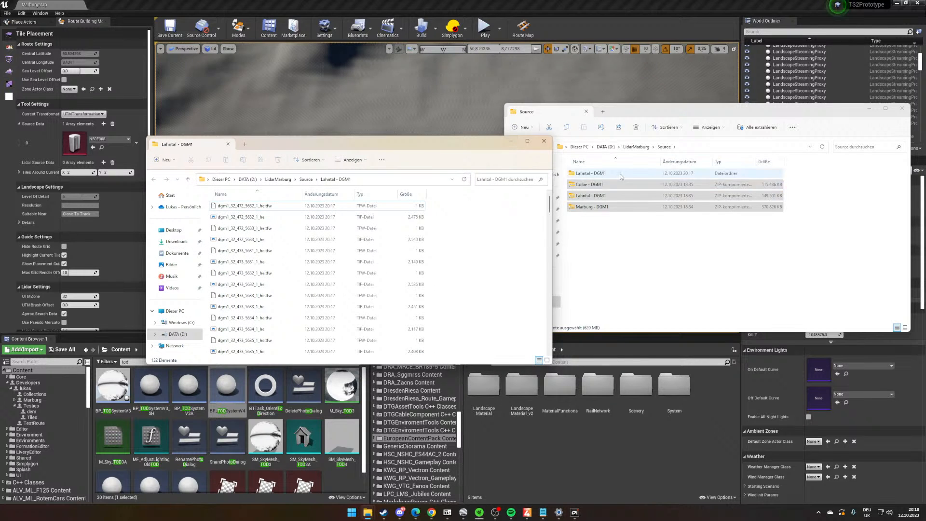
# - Open the extracted Lahntal - DGM1 folder in a maximized window and sort its files by type
pyautogui.doubleClick(589, 173)
pyautogui.scroll(-10, 651, 246)
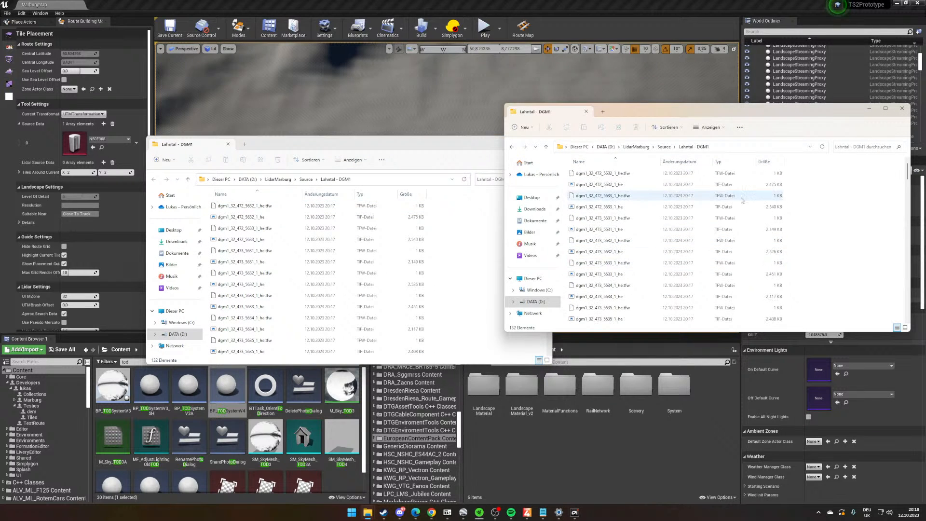
pyautogui.click(720, 161)
pyautogui.scroll(-7, 745, 204)
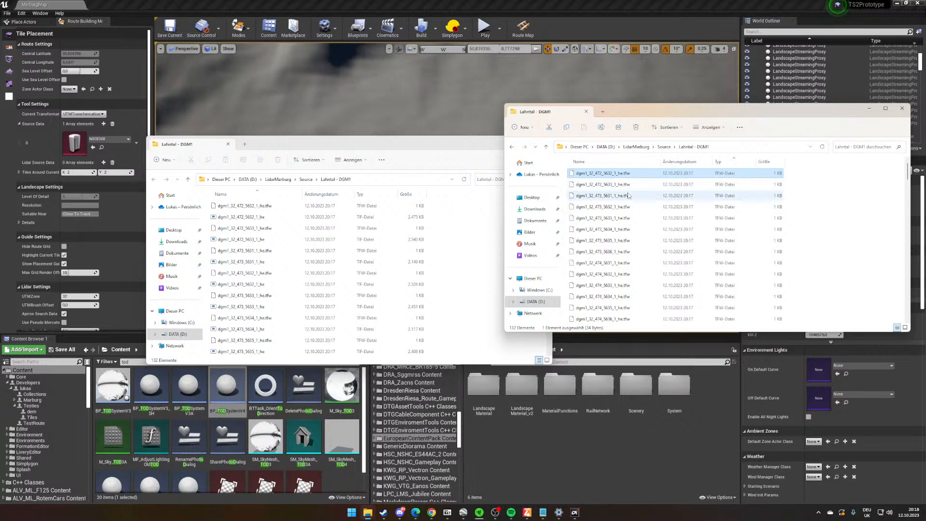
pyautogui.click(885, 110)
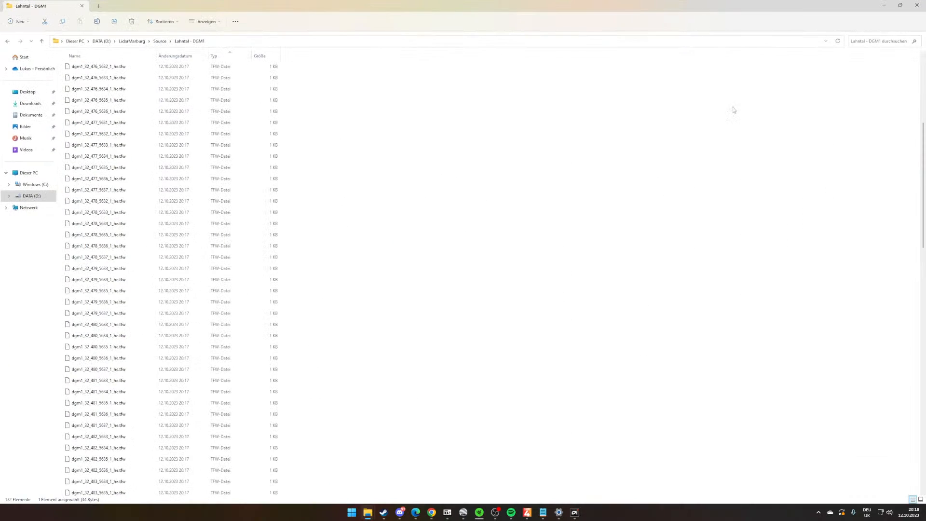
# - Delete all TFW files from the Lahntal - DGM1 folder, keeping only the TIF files
pyautogui.scroll(-3, 334, 139)
pyautogui.scroll(5, 779, 89)
pyautogui.moveTo(922, 109); pyautogui.dragTo(920, 234)
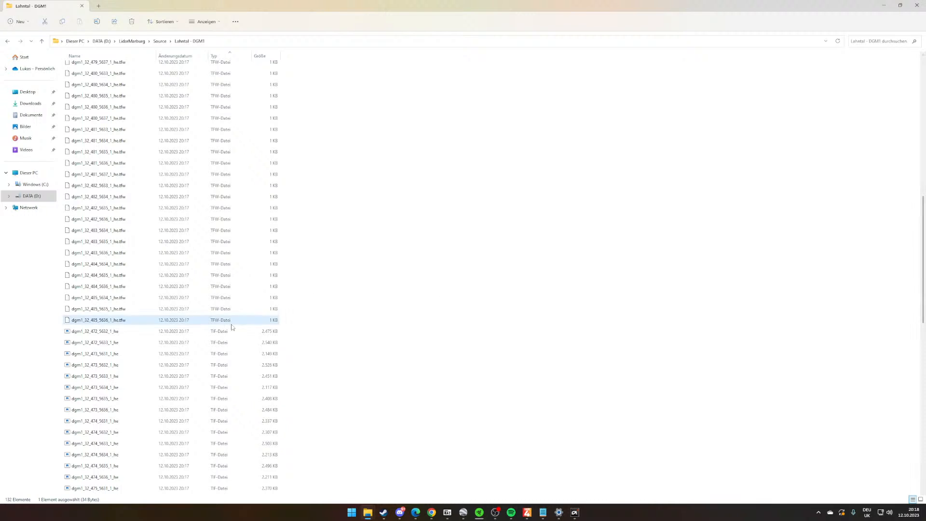
pyautogui.scroll(14, 321, 330)
pyautogui.keyDown('shift'); pyautogui.click(219, 68); pyautogui.keyUp('shift')
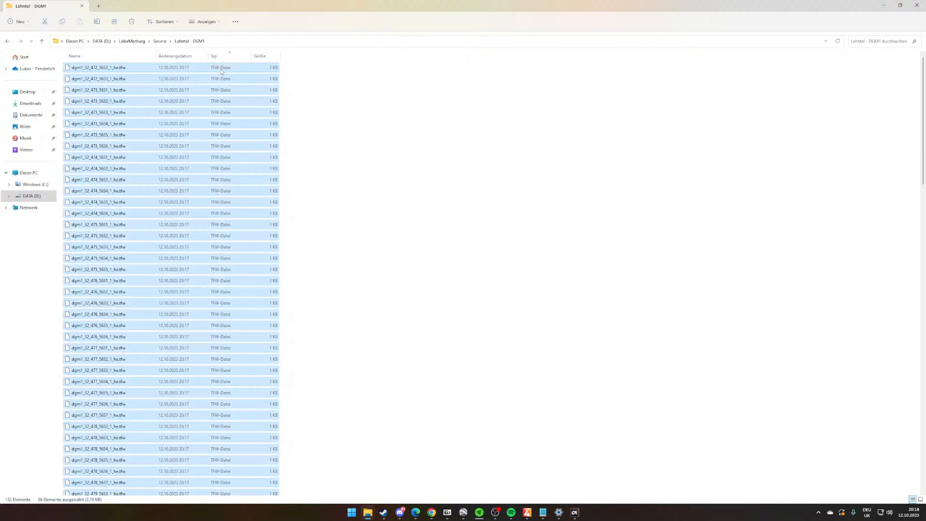
pyautogui.rightClick(223, 72)
pyautogui.rightClick(201, 120)
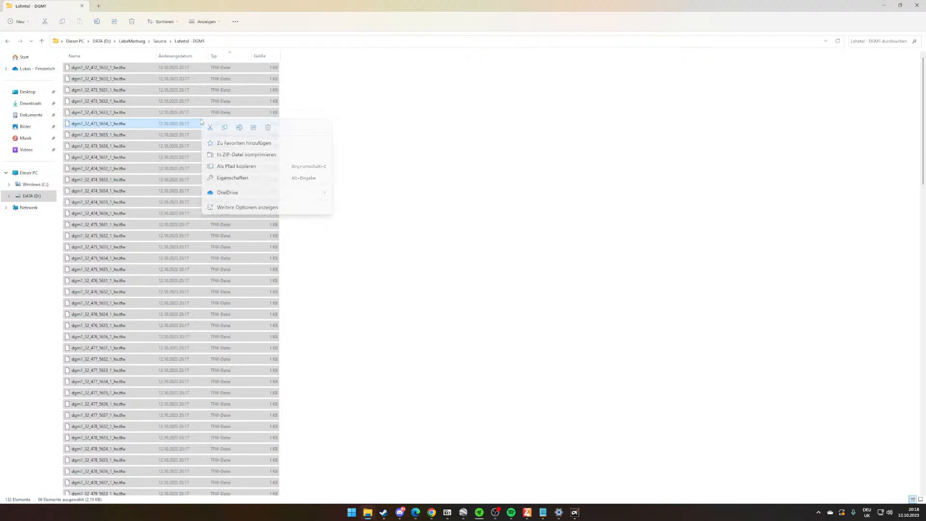
pyautogui.click(268, 128)
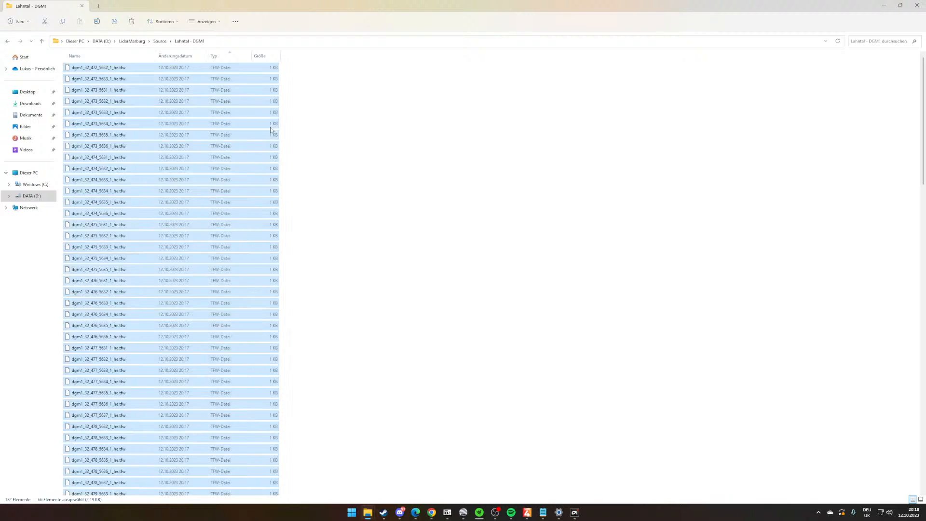
pyautogui.scroll(-9, 391, 232)
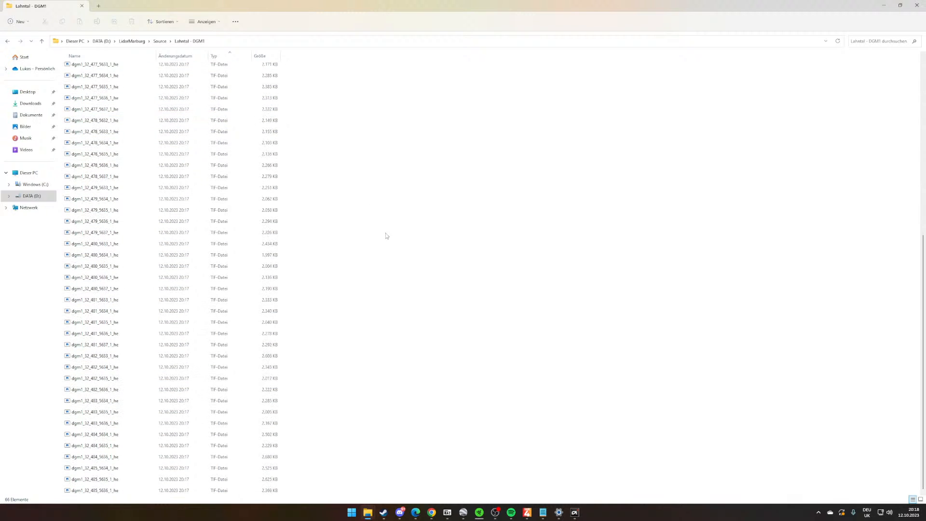
# - Launch QGIS Desktop 3.22.5 and start a new empty project
pyautogui.click(352, 513)
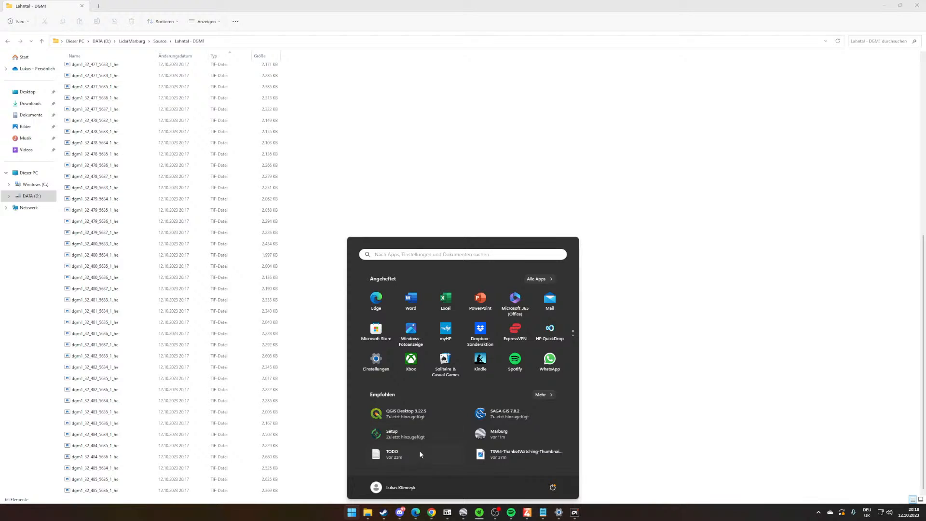
pyautogui.click(408, 414)
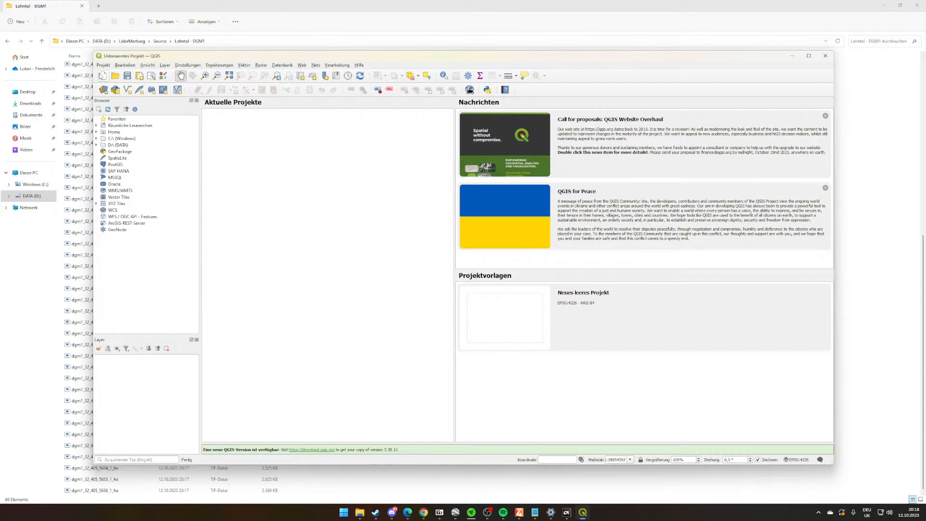
pyautogui.click(100, 74)
# - Load all TIF files from the Lahntal - DGM1 folder into the QGIS project as layers and inspect the map
pyautogui.moveTo(366, 57); pyautogui.dragTo(467, 49)
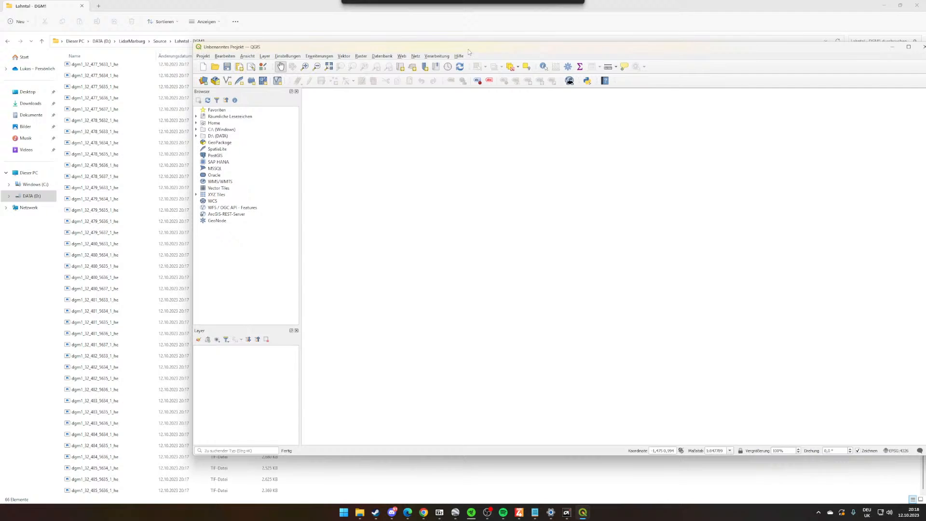
pyautogui.click(80, 131)
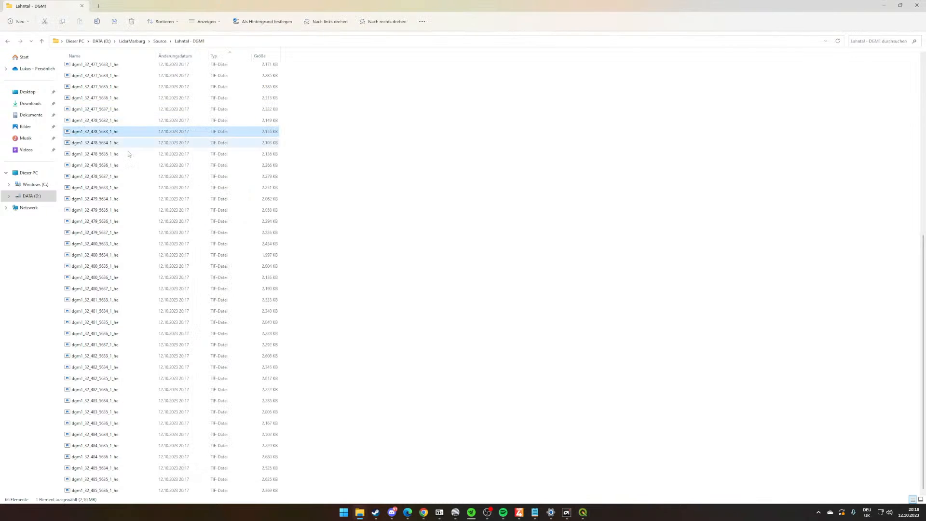
pyautogui.click(170, 291)
pyautogui.hotkey('ctrl', 'a')
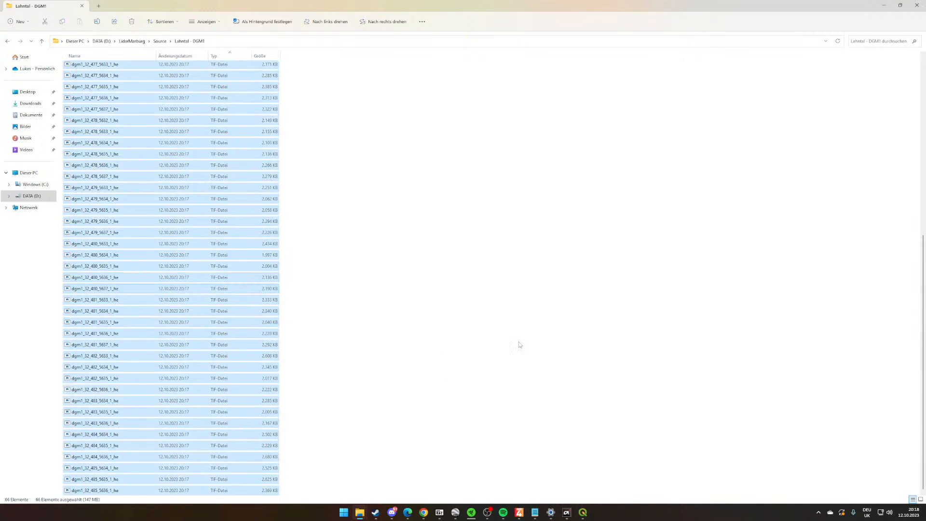
pyautogui.moveTo(606, 7); pyautogui.dragTo(377, 30)
pyautogui.moveTo(177, 200); pyautogui.dragTo(500, 309)
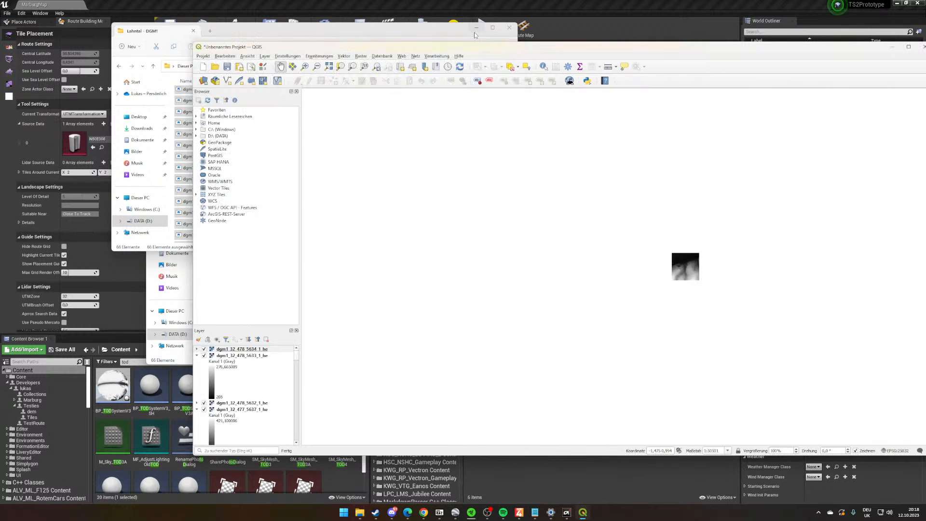
pyautogui.scroll(5, 733, 337)
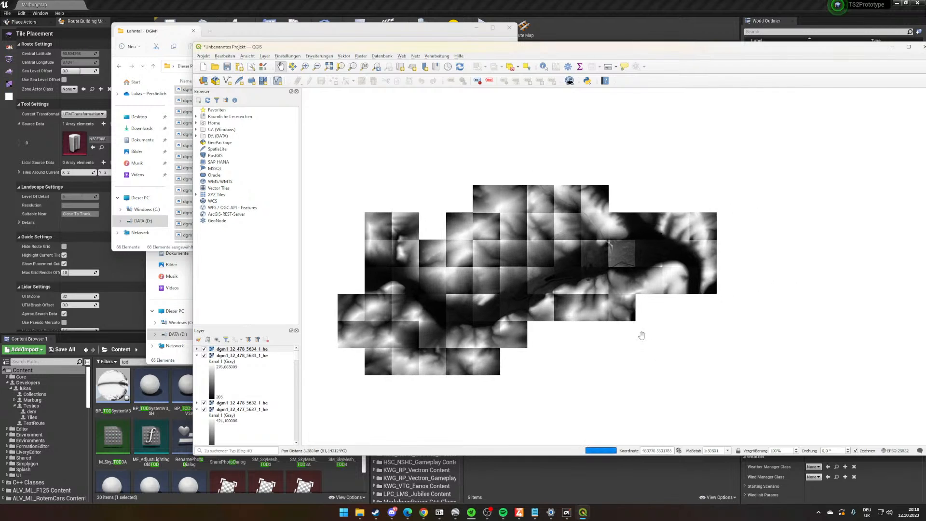
pyautogui.scroll(-5, 600, 262)
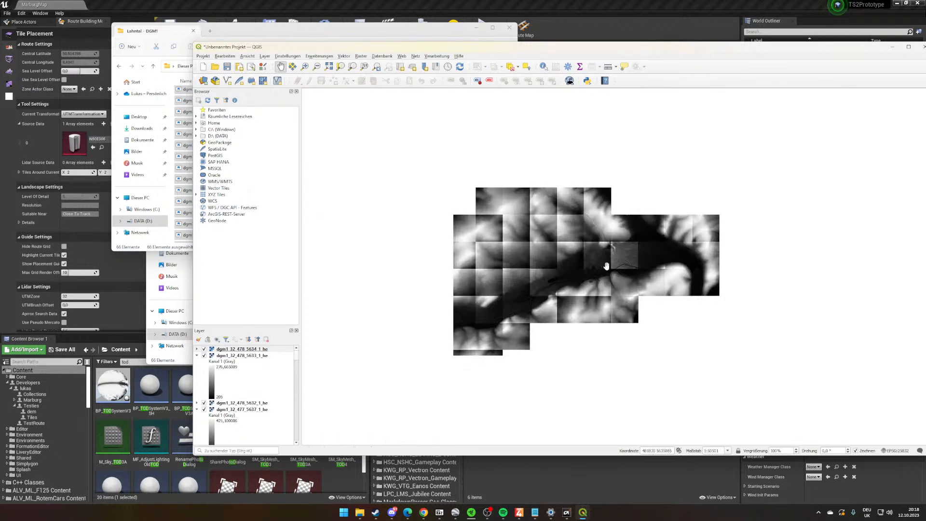
pyautogui.moveTo(602, 371); pyautogui.dragTo(615, 372)
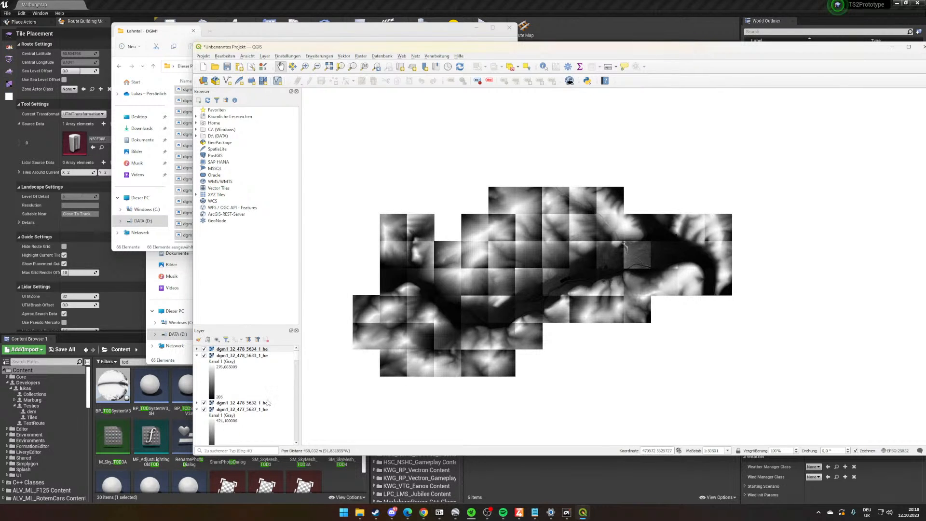
pyautogui.moveTo(569, 397); pyautogui.dragTo(544, 395)
# - Return to the Source folder that holds the downloaded DGM1 archives
pyautogui.click(183, 83)
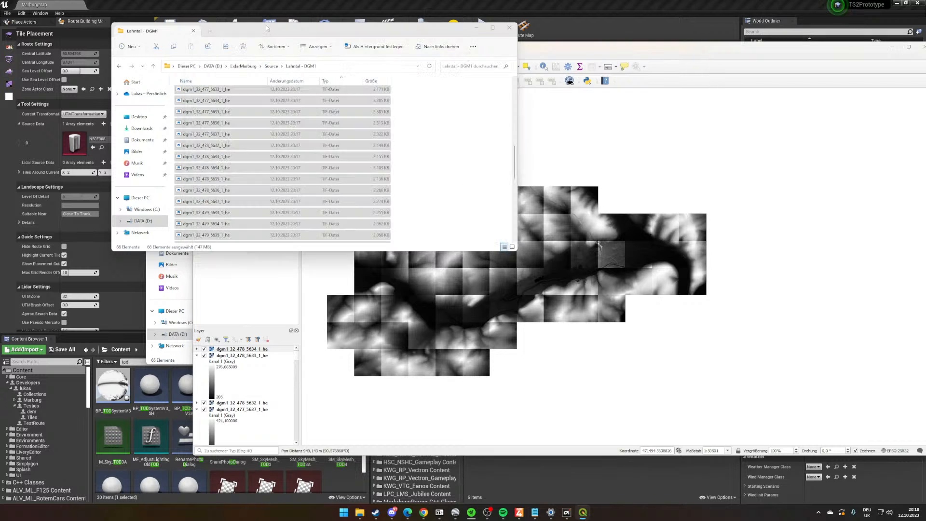
pyautogui.click(271, 66)
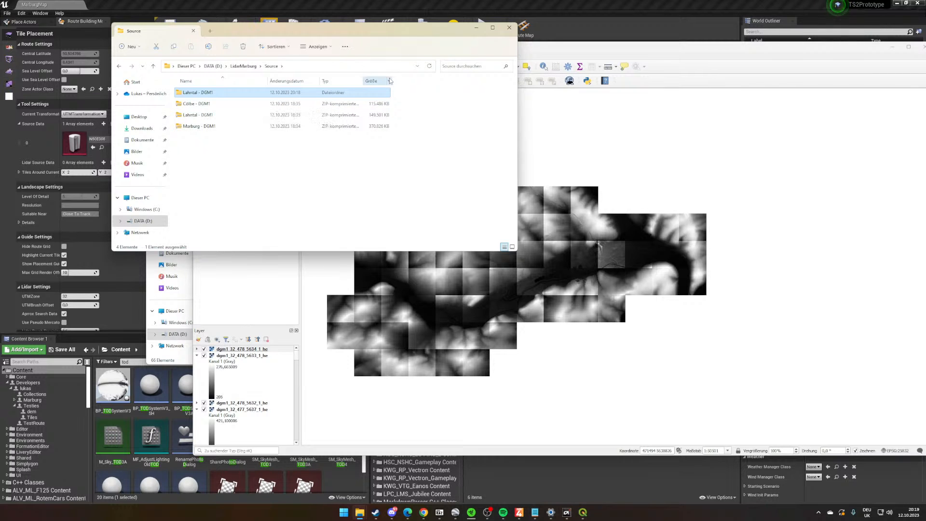
# - Extract the Lahntal - DGM1 archive again, cancel replacing the existing files and move the extracted folder's window aside
pyautogui.click(244, 119)
pyautogui.rightClick(245, 118)
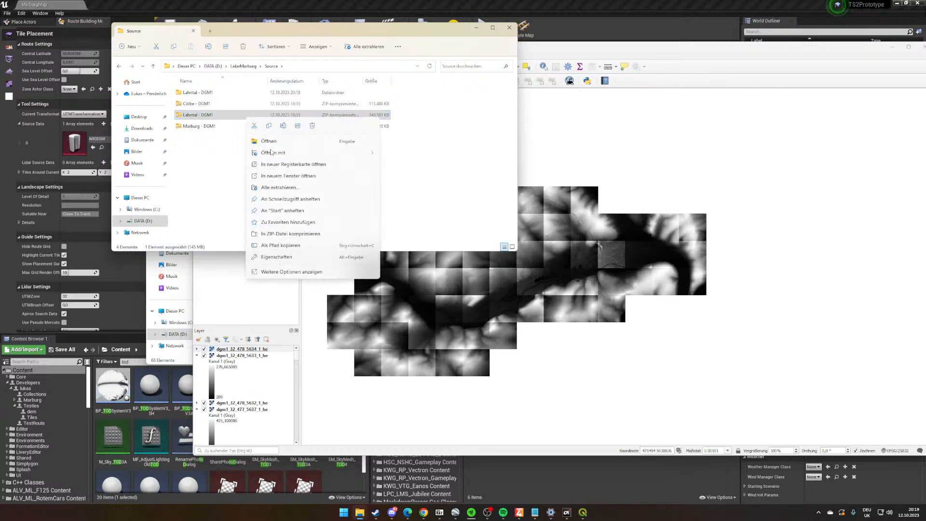
pyautogui.click(280, 187)
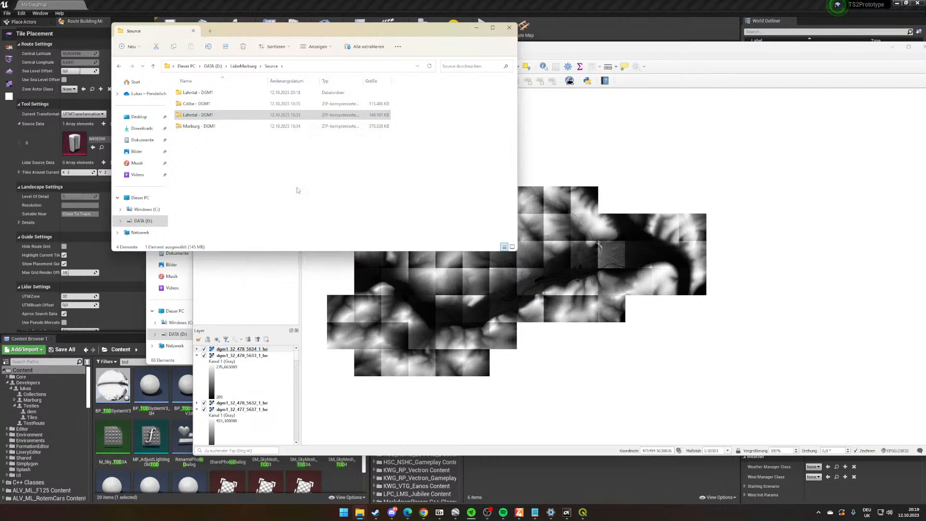
pyautogui.click(519, 325)
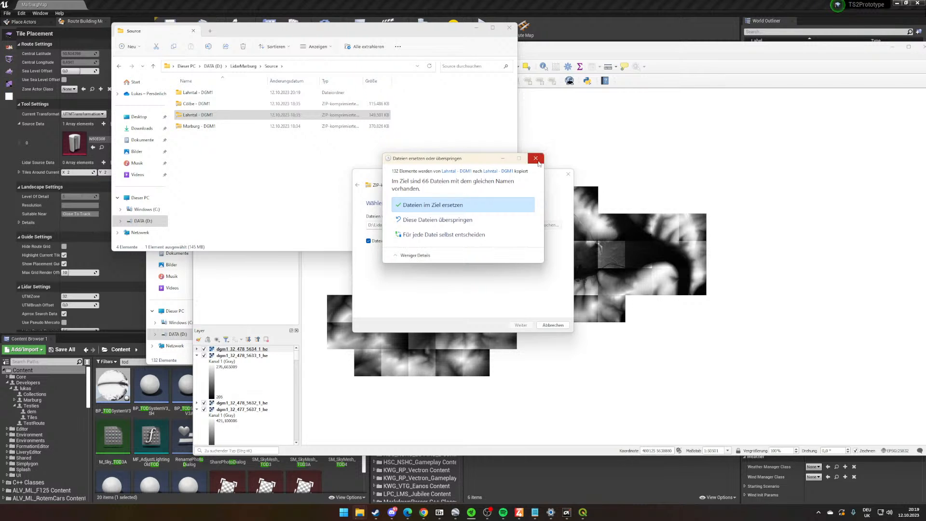
pyautogui.click(535, 158)
pyautogui.moveTo(426, 145); pyautogui.dragTo(731, 123)
# - Extract the Marburg - DGM1 archive into its own folder inside Source
pyautogui.rightClick(319, 127)
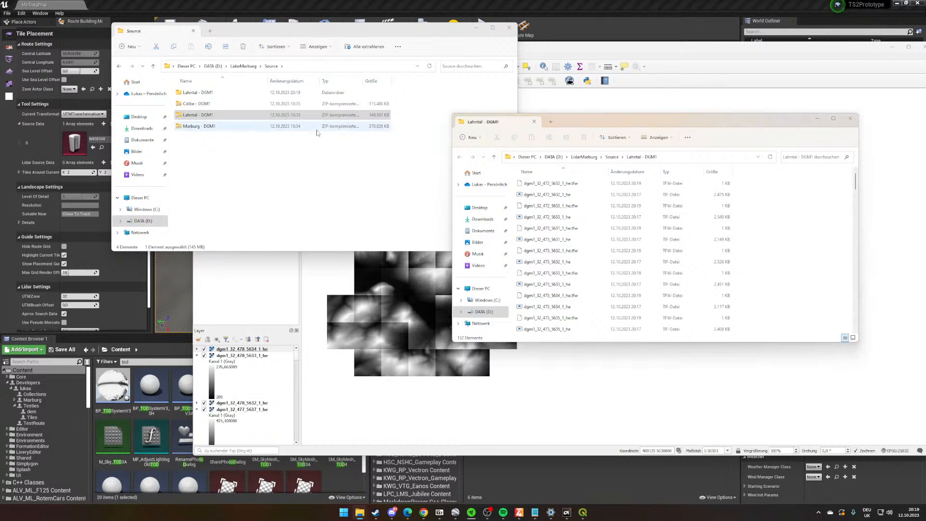
pyautogui.click(352, 201)
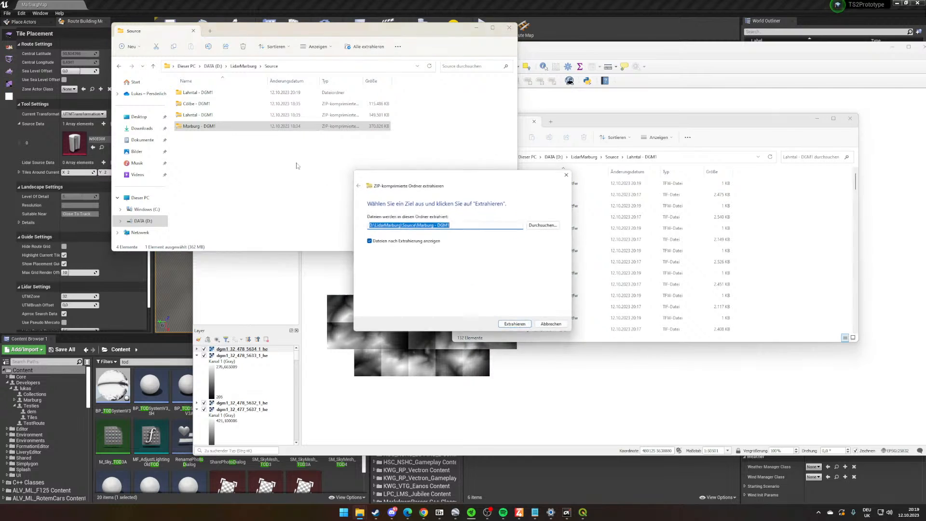
pyautogui.click(515, 325)
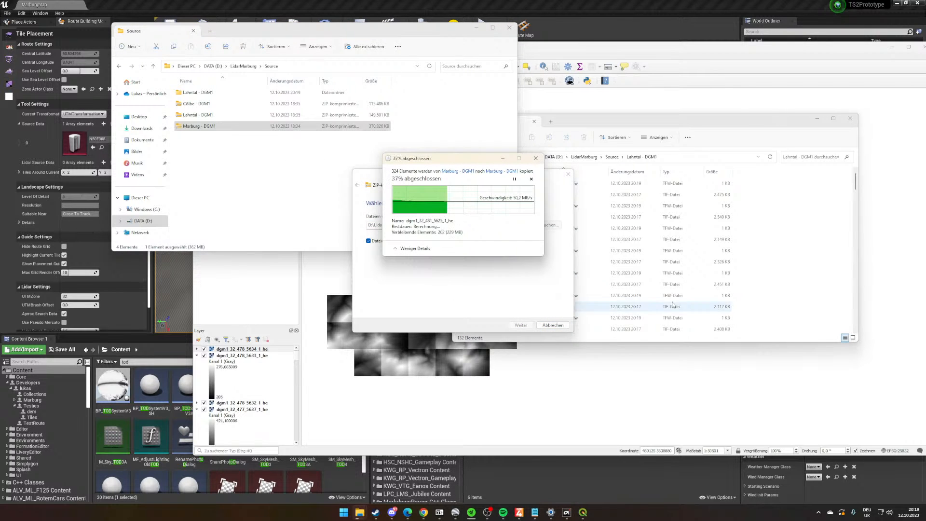
# - Start a new empty QGIS project, discarding the current one, and move the QGIS window clear of the Source folder
pyautogui.click(542, 407)
pyautogui.click(203, 67)
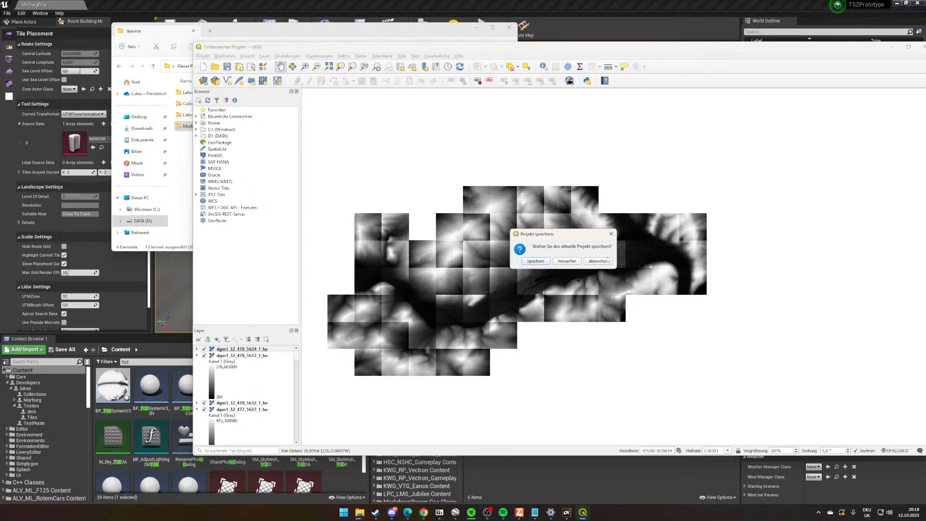
pyautogui.click(568, 263)
pyautogui.click(431, 36)
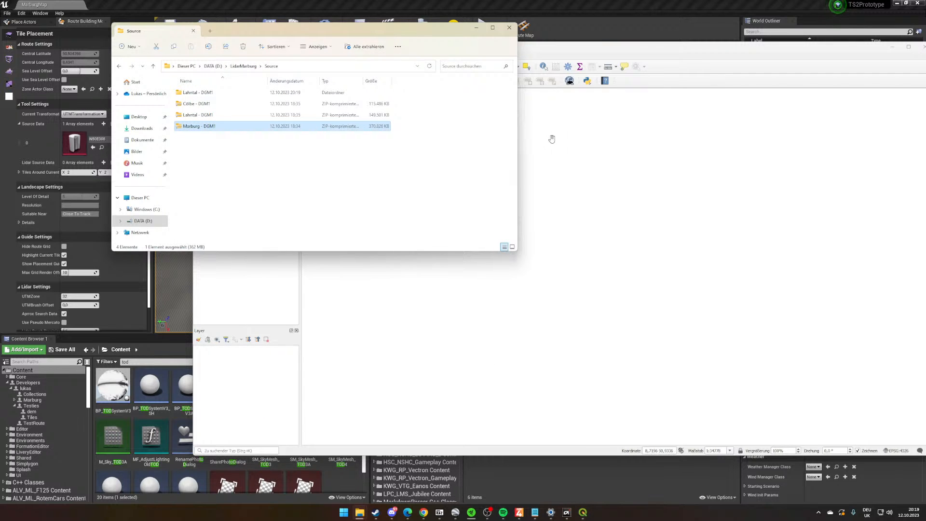
pyautogui.click(552, 139)
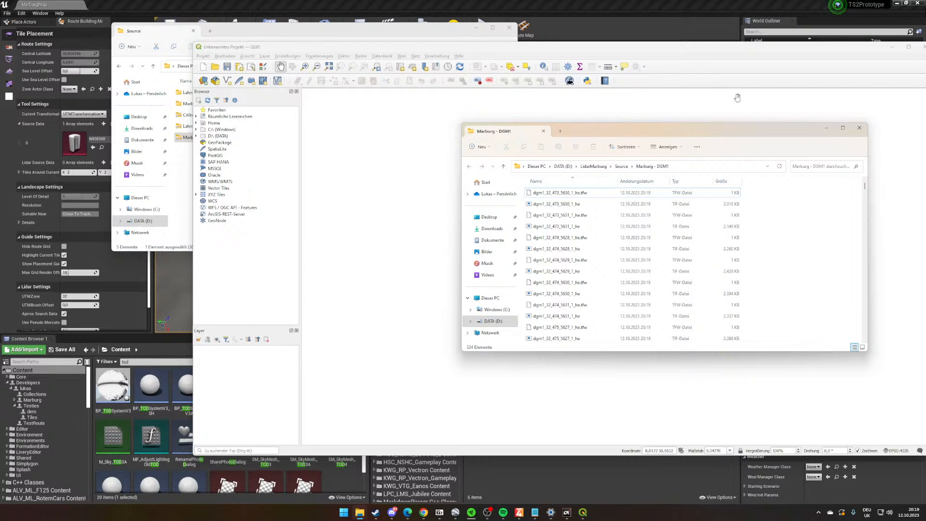
pyautogui.click(488, 49)
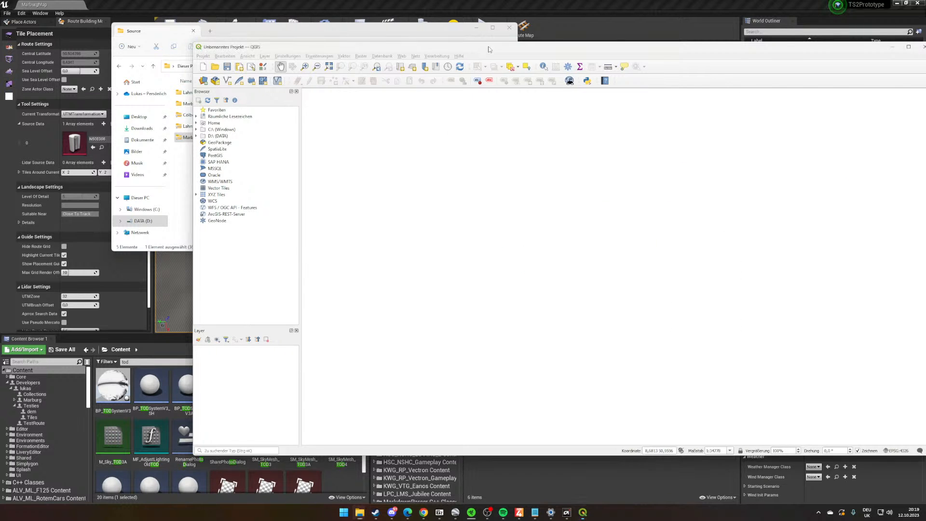
pyautogui.moveTo(488, 49); pyautogui.dragTo(456, 168)
pyautogui.click(642, 124)
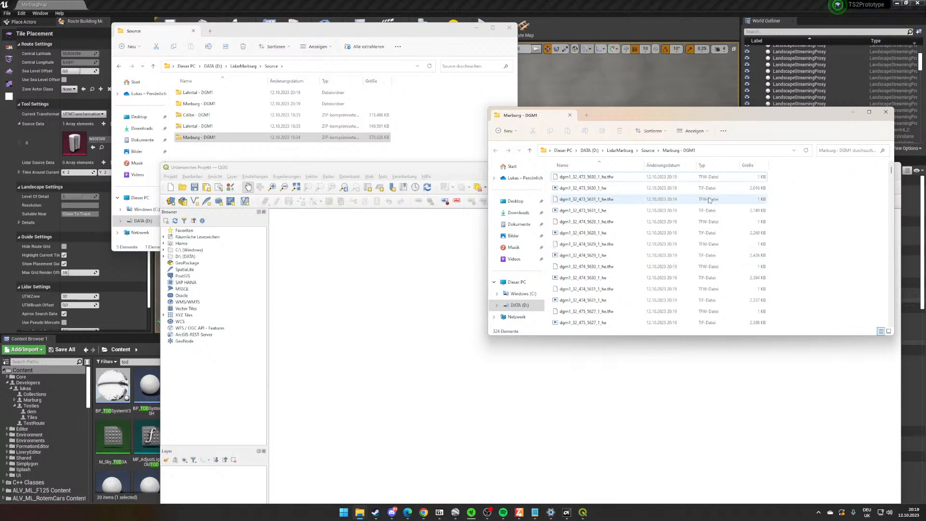
# - Extract the Cölbe - DGM1 archive into its own folder and place its window beside the other folders
pyautogui.rightClick(208, 116)
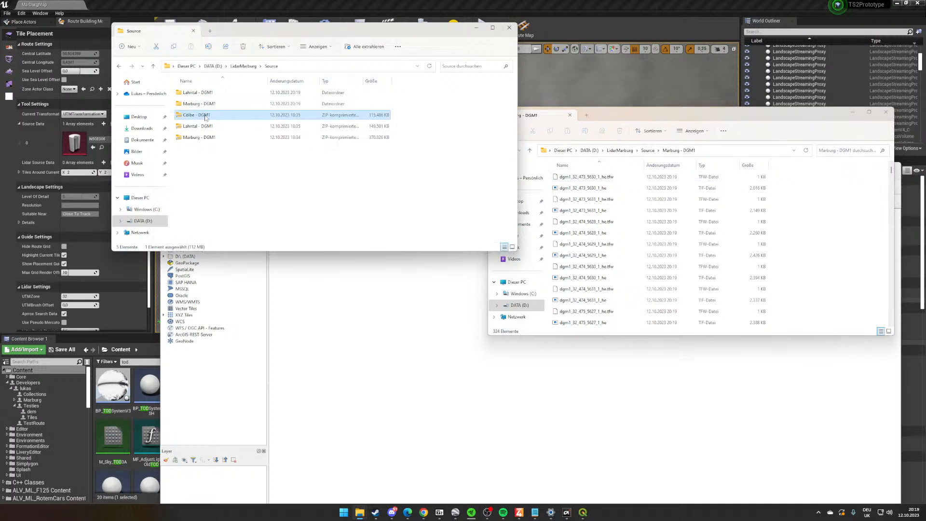
pyautogui.click(241, 186)
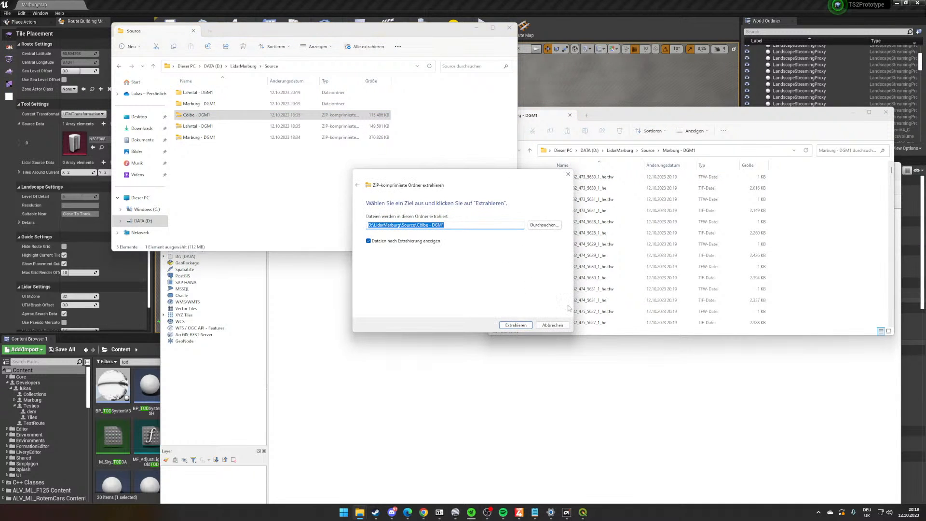
pyautogui.click(515, 325)
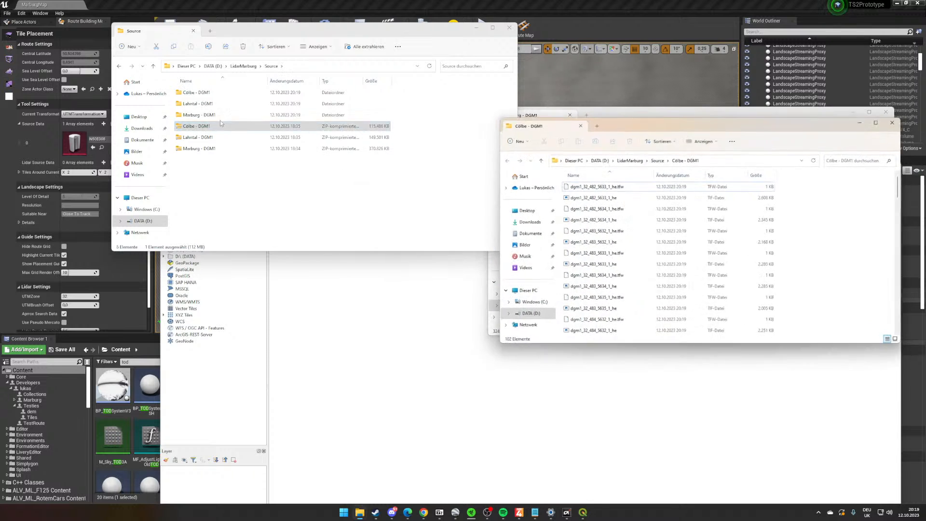
pyautogui.moveTo(753, 118); pyautogui.dragTo(282, 179)
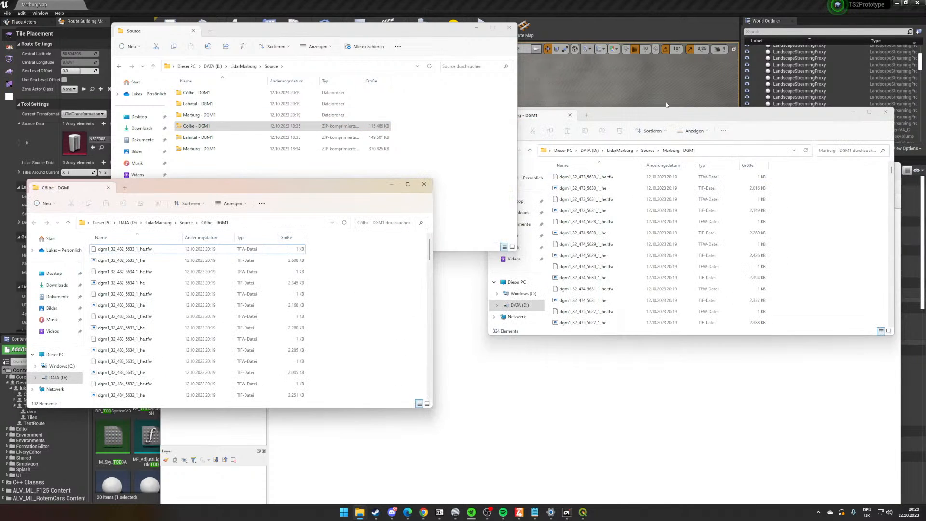
# - Sort the Cölbe - DGM1 folder by type and delete all its TFW files, keeping the TIF files
pyautogui.click(241, 304)
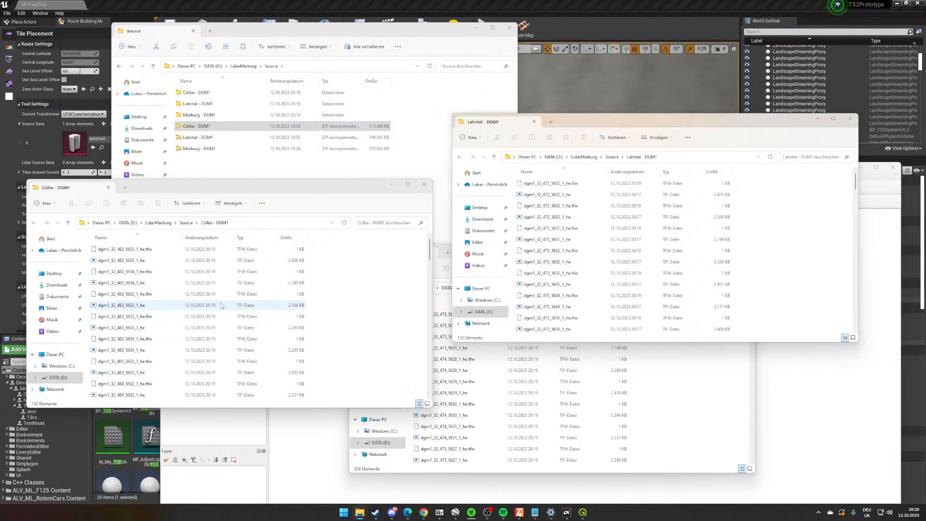
pyautogui.click(253, 238)
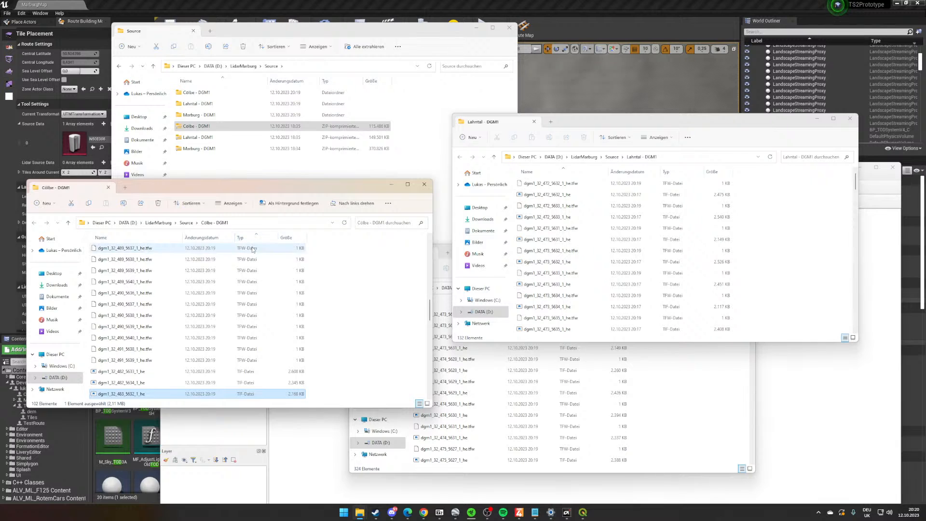
pyautogui.click(256, 247)
pyautogui.scroll(10, 260, 337)
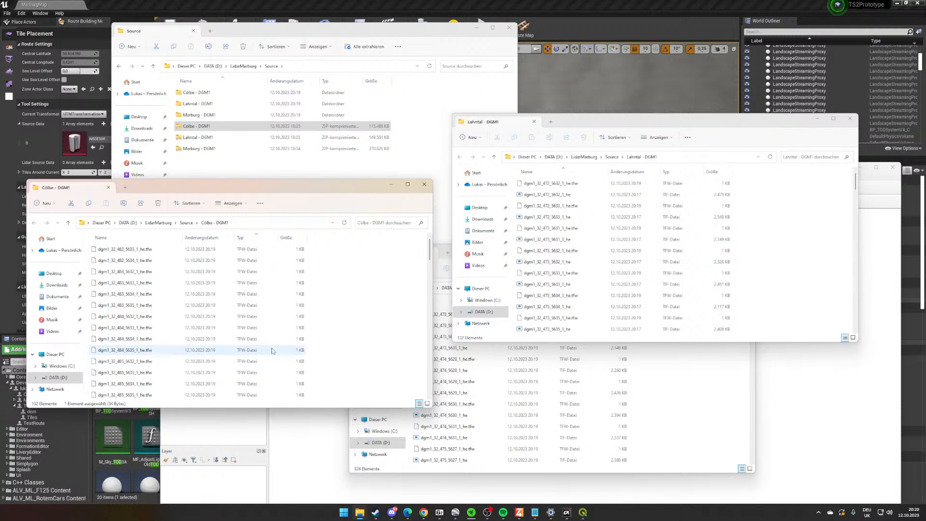
pyautogui.click(263, 252)
pyautogui.scroll(-15, 258, 275)
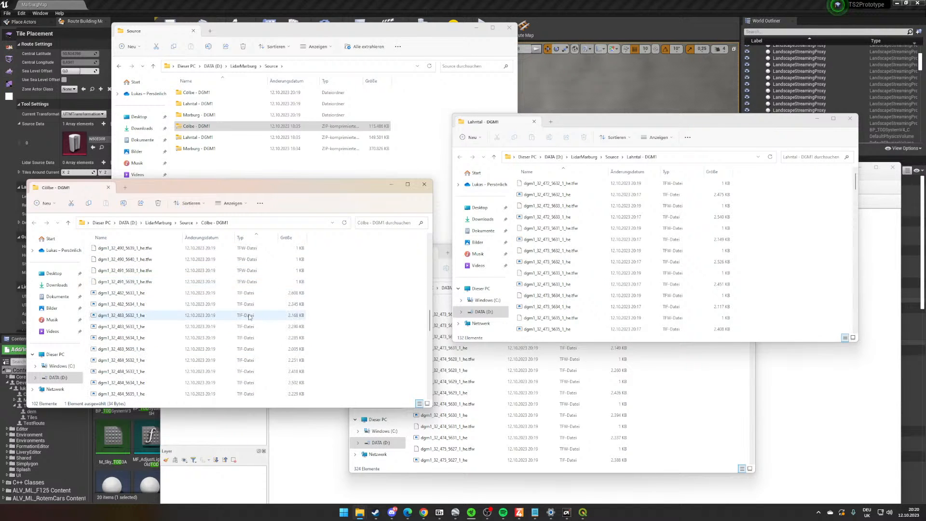
pyautogui.keyDown('shift'); pyautogui.click(250, 282); pyautogui.keyUp('shift')
pyautogui.rightClick(250, 282)
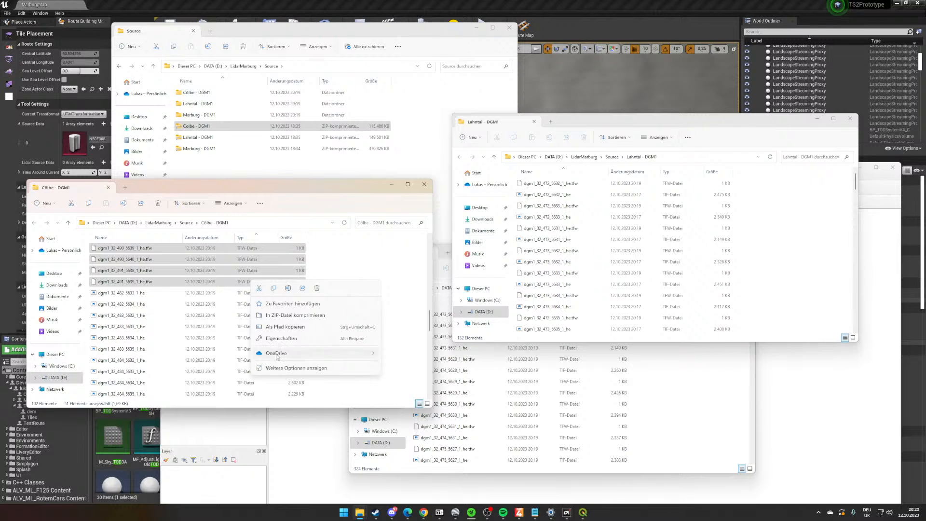
pyautogui.click(316, 288)
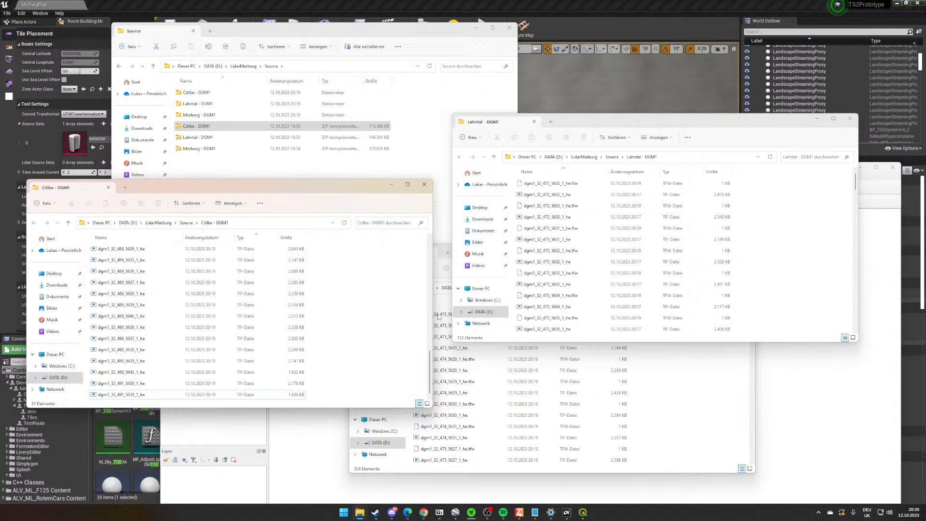
# - Sort the Marburg - DGM1 folder by type and delete all its TFW files, keeping the TIF files
pyautogui.click(744, 435)
pyautogui.click(580, 303)
pyautogui.click(466, 316)
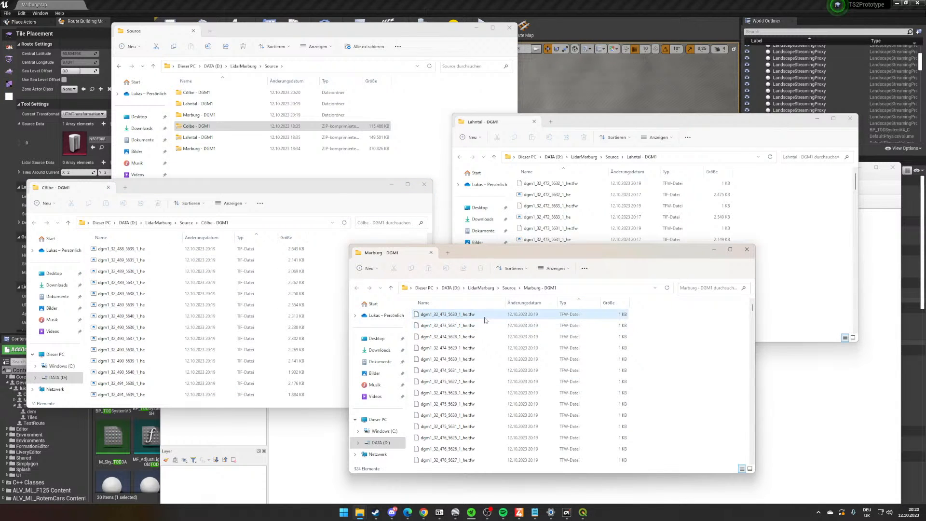
pyautogui.scroll(-20, 489, 357)
pyautogui.scroll(-15, 501, 359)
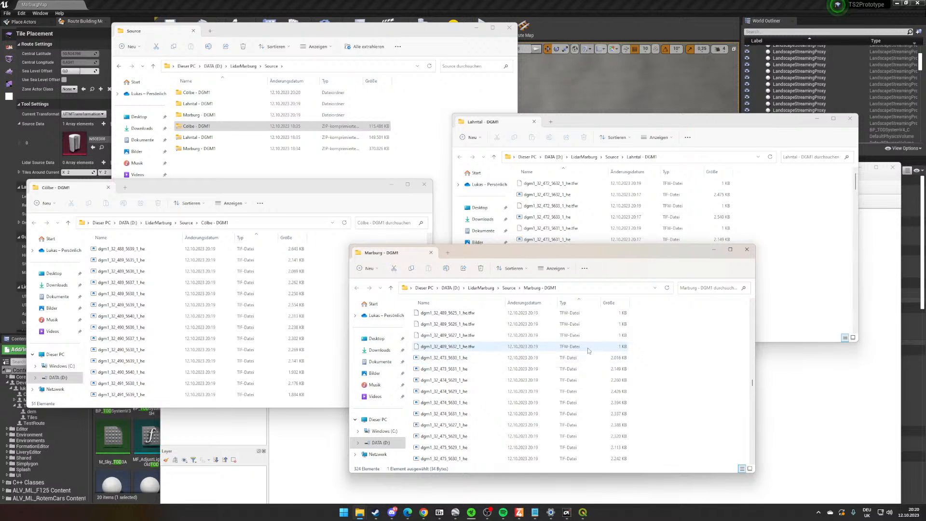
pyautogui.keyDown('shift'); pyautogui.click(531, 346); pyautogui.keyUp('shift')
pyautogui.rightClick(590, 348)
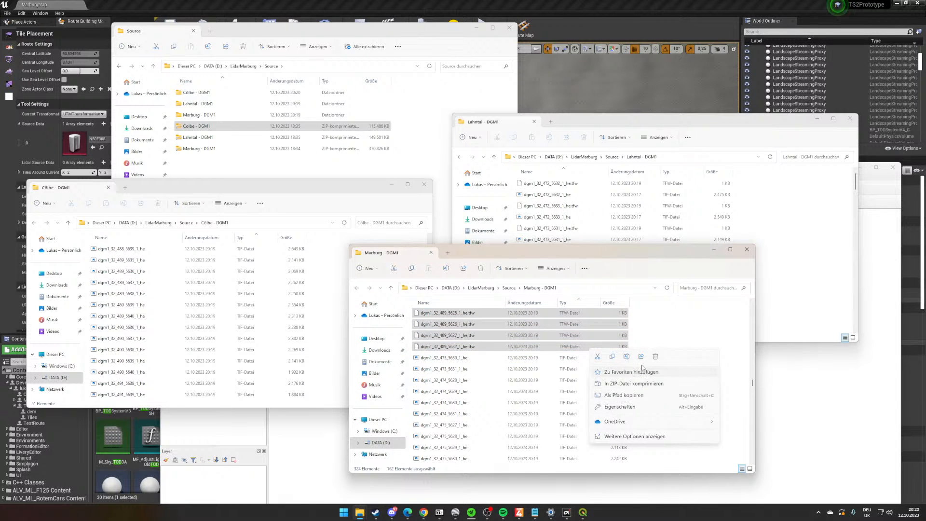
pyautogui.click(655, 356)
pyautogui.click(462, 336)
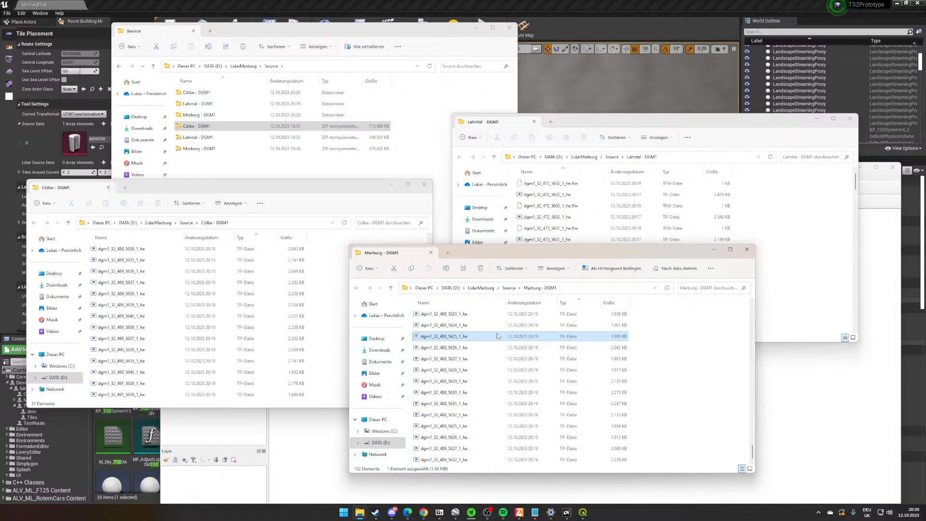
pyautogui.hotkey('ctrl', 'a')
pyautogui.click(781, 215)
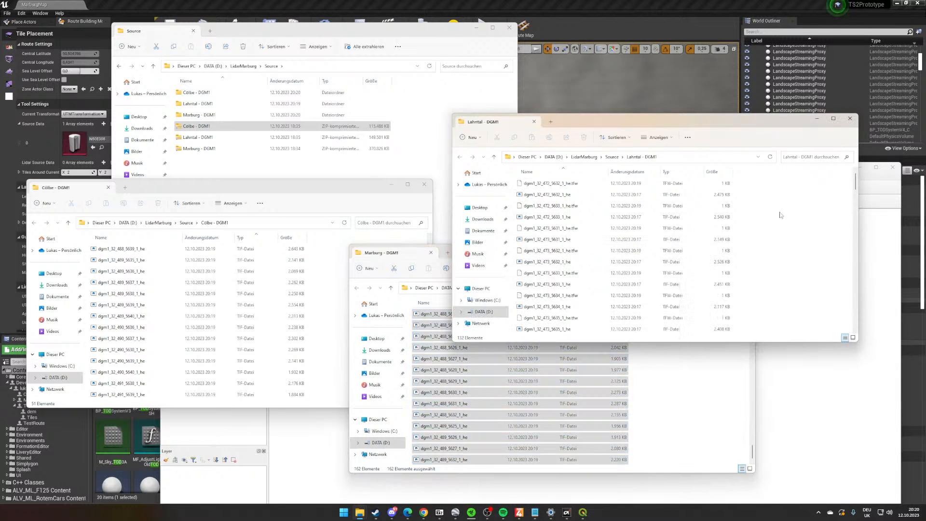
pyautogui.click(686, 421)
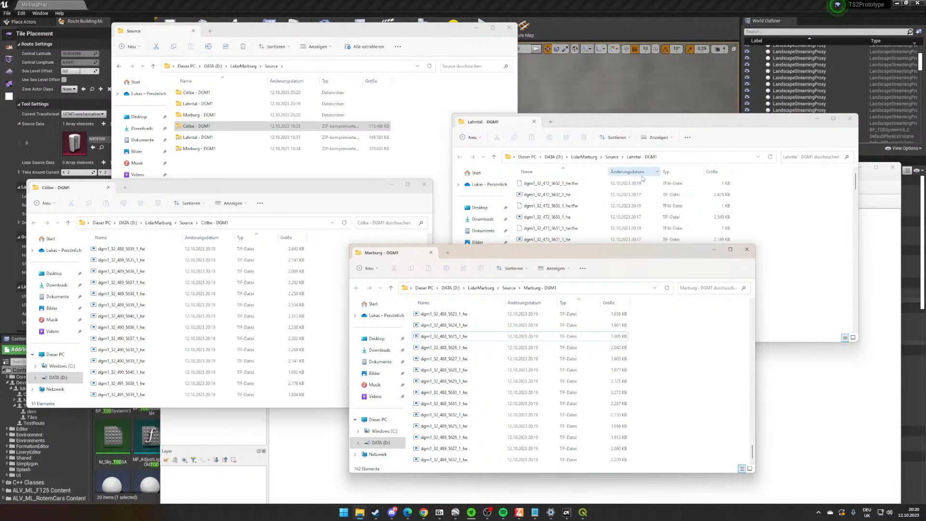
# - Sort the Lahntal - DGM1 folder by type and delete all its TFW files, keeping the TIF files
pyautogui.click(665, 172)
pyautogui.click(680, 185)
pyautogui.scroll(-4, 683, 202)
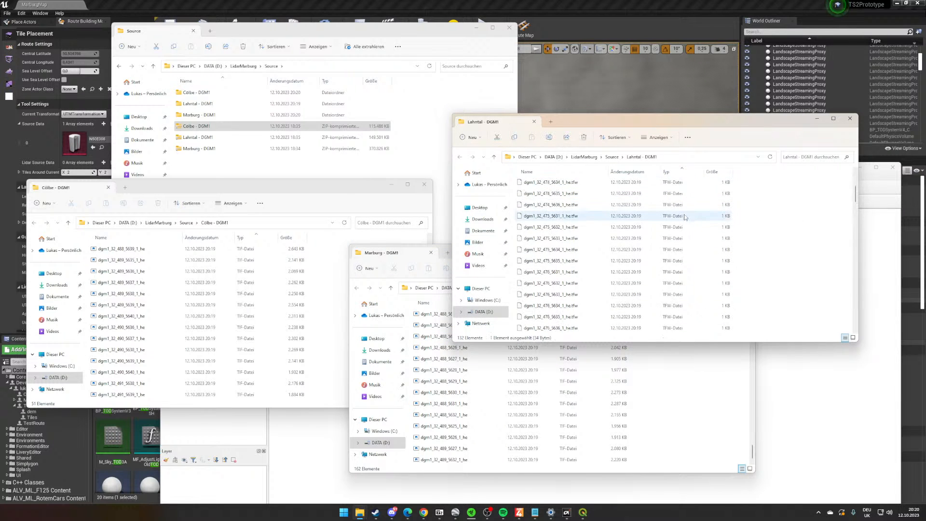
pyautogui.scroll(-8, 684, 226)
pyautogui.keyDown('shift'); pyautogui.click(683, 227); pyautogui.keyUp('shift')
pyautogui.scroll(3, 683, 228)
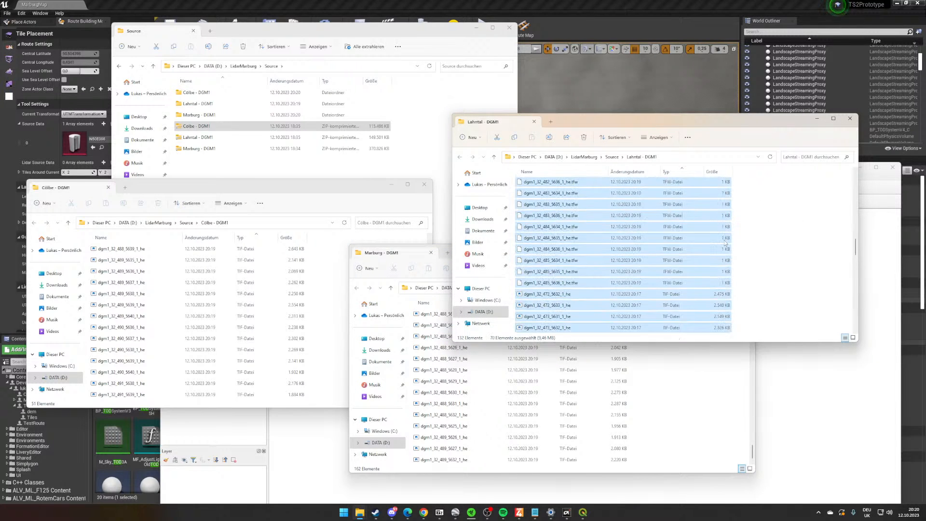
pyautogui.click(738, 235)
pyautogui.click(679, 283)
pyautogui.scroll(12, 682, 268)
pyautogui.scroll(4, 682, 269)
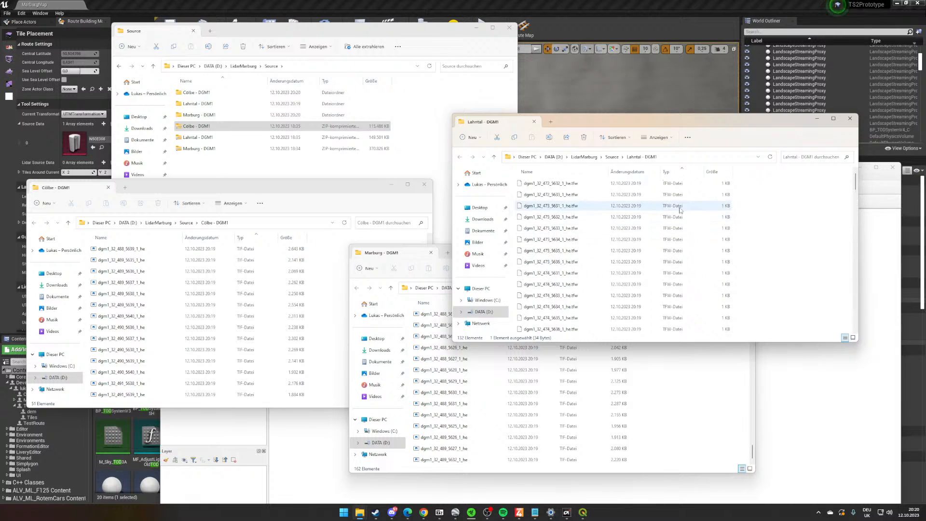
pyautogui.keyDown('shift'); pyautogui.click(671, 183); pyautogui.keyUp('shift')
pyautogui.rightClick(681, 189)
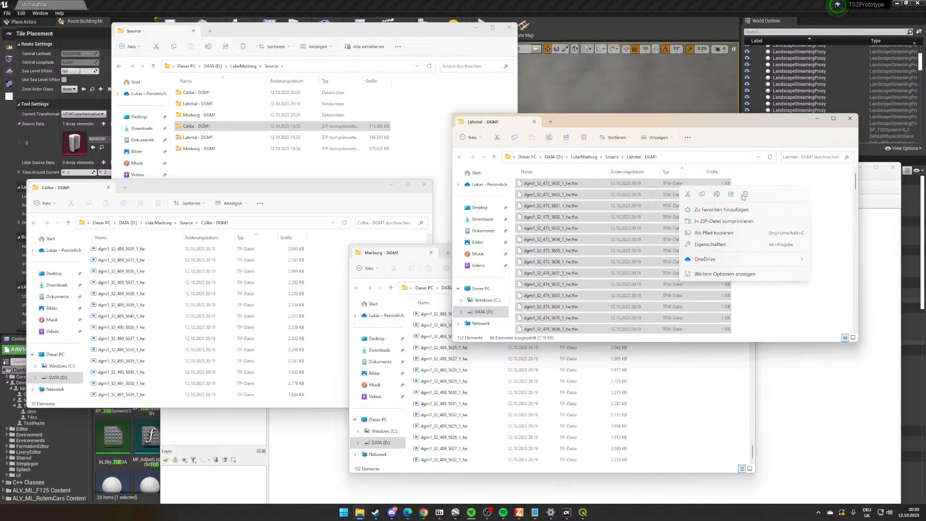
pyautogui.click(745, 194)
# - Move all TIF files from the Marburg - DGM1 folder into Lahntal - DGM1, replacing the duplicates in the destination
pyautogui.click(660, 397)
pyautogui.hotkey('ctrl', 'a')
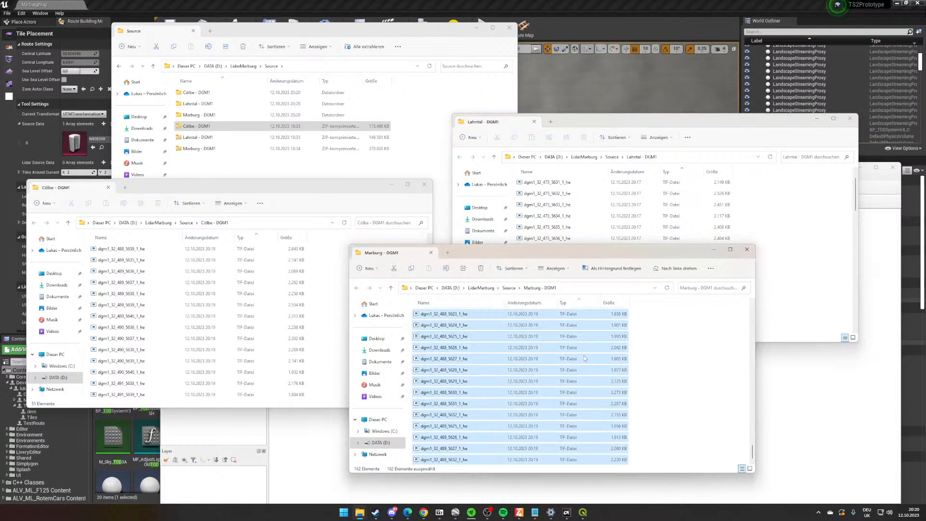
pyautogui.moveTo(458, 340); pyautogui.dragTo(804, 229)
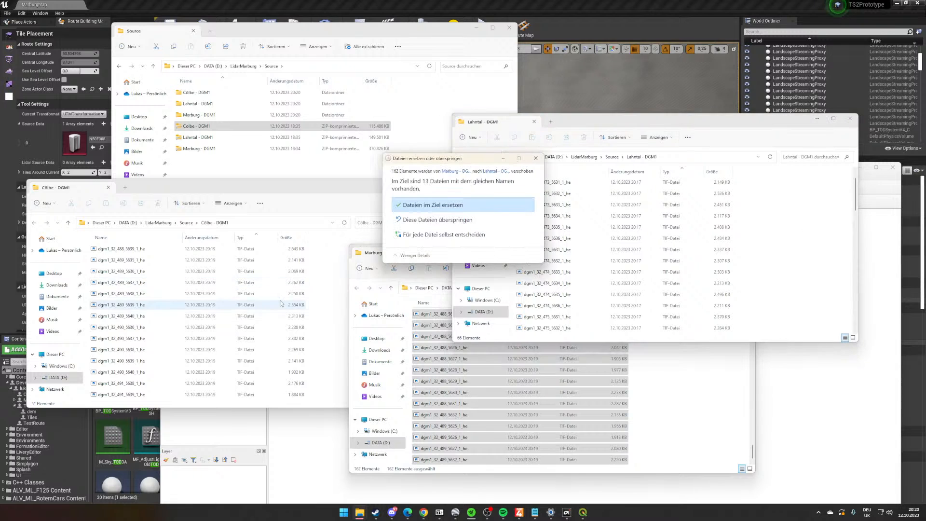
pyautogui.click(410, 205)
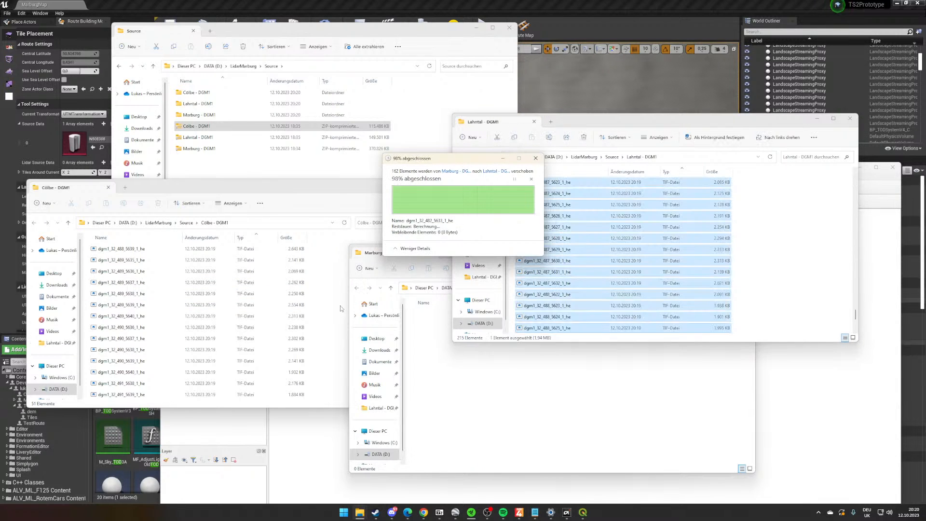
# - Move all TIF files from the Cölbe - DGM1 folder into Lahntal - DGM1, replacing the files with matching names
pyautogui.click(193, 304)
pyautogui.hotkey('ctrl', 'a')
pyautogui.moveTo(193, 303); pyautogui.dragTo(793, 242)
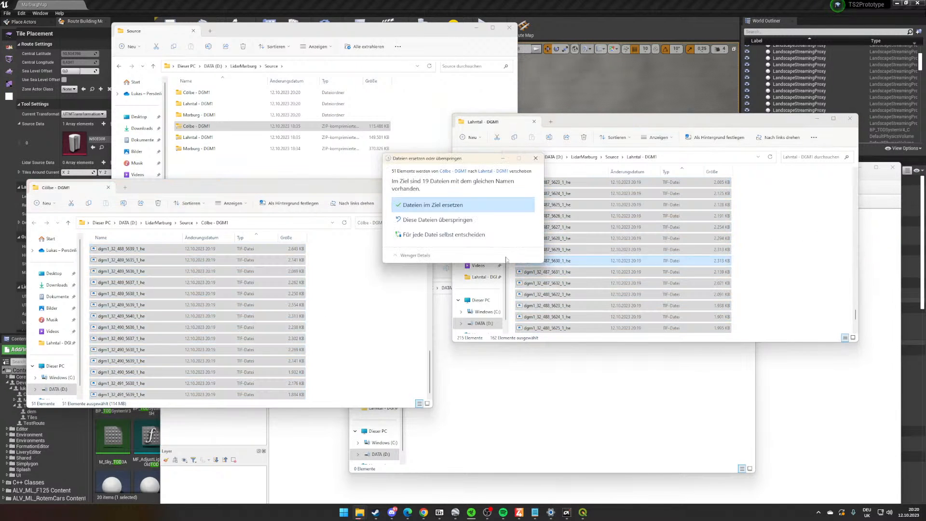
pyautogui.click(419, 203)
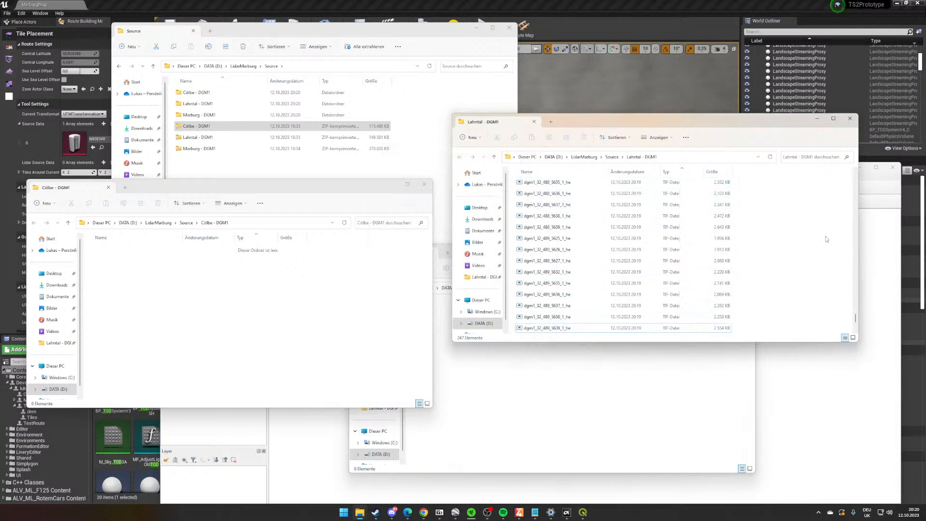
# - Go up to the Source folder, rename the Lahntal - DGM1 folder as Data and open it to check its contents
pyautogui.click(611, 157)
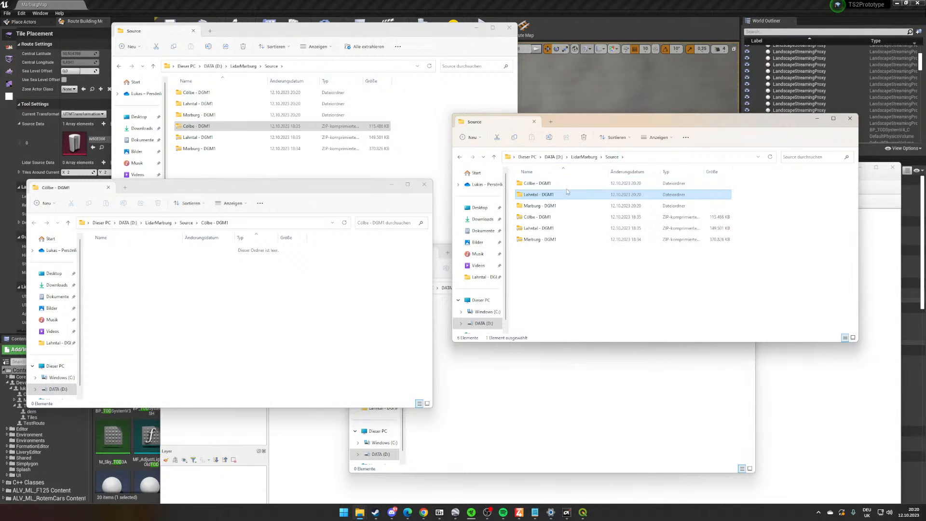
pyautogui.rightClick(563, 196)
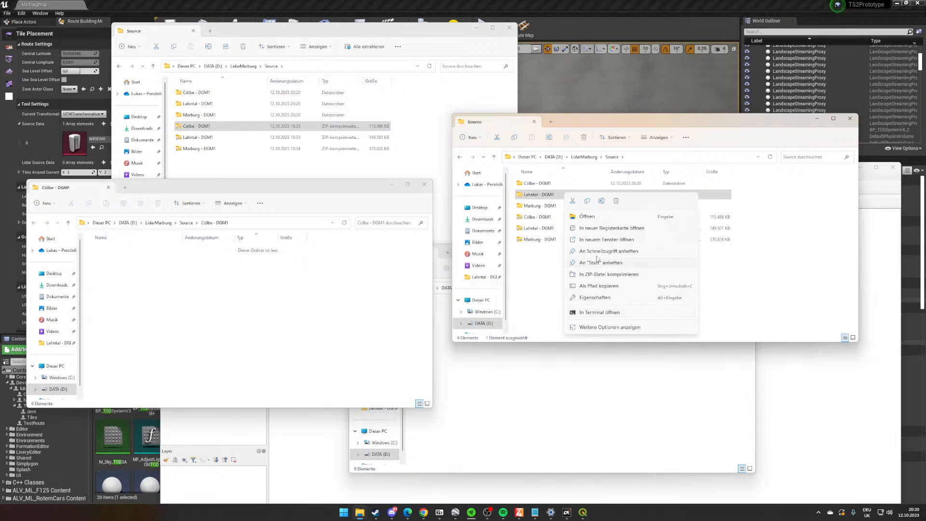
pyautogui.click(601, 200)
pyautogui.write('Sil')
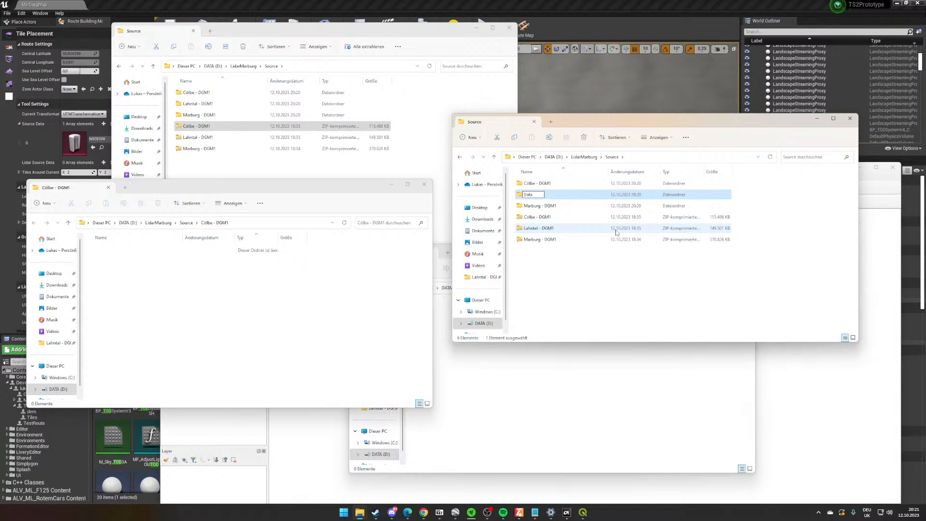
pyautogui.press('Return')
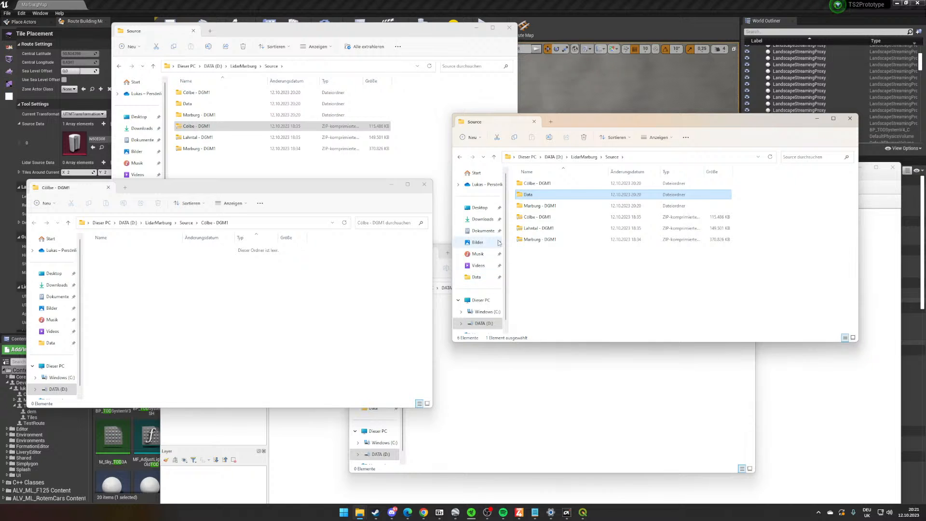
pyautogui.doubleClick(541, 193)
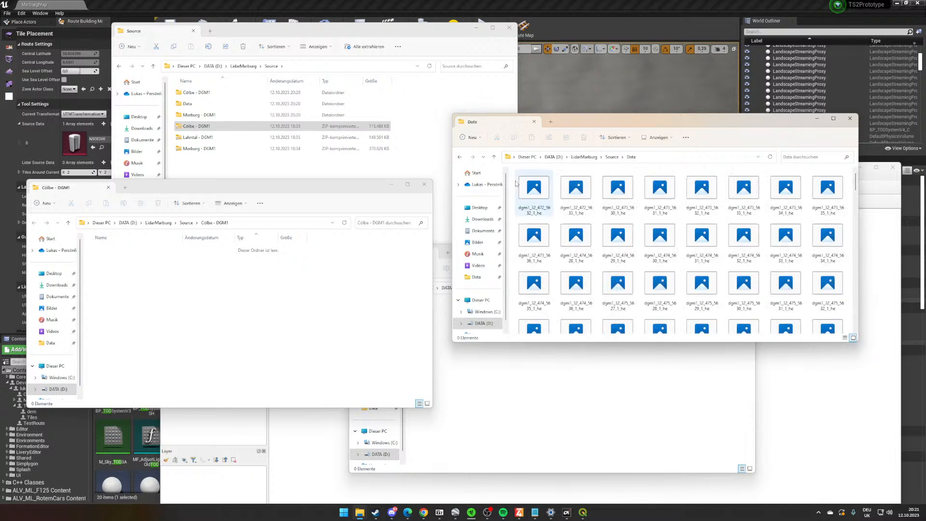
# - Delete the emptied Cölbe and Marburg DGM1 folders and all three DGM1 ZIP archives from Source, keeping only Data
pyautogui.click(611, 156)
pyautogui.click(557, 186)
pyautogui.keyDown('ctrl'); pyautogui.click(549, 206); pyautogui.keyUp('ctrl')
pyautogui.keyDown('ctrl'); pyautogui.click(548, 218); pyautogui.keyUp('ctrl')
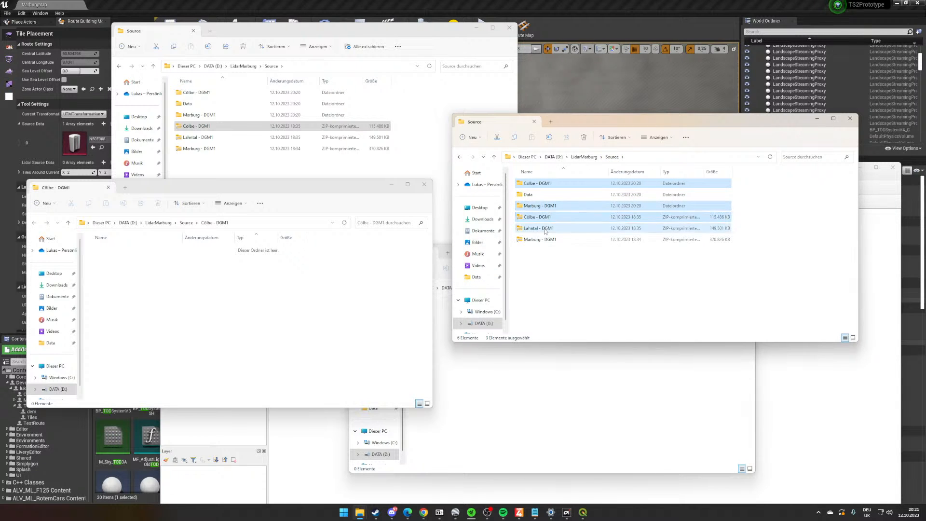
pyautogui.keyDown('ctrl'); pyautogui.click(547, 229); pyautogui.keyUp('ctrl')
pyautogui.keyDown('ctrl'); pyautogui.click(548, 240); pyautogui.keyUp('ctrl')
pyautogui.rightClick(547, 240)
pyautogui.click(614, 244)
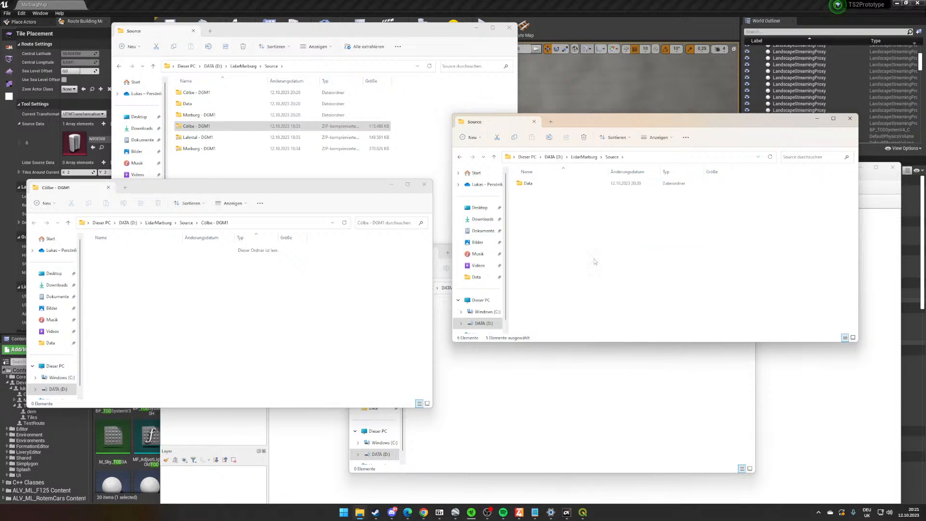
# - Open the Data folder, bring up QGIS and arrange its empty project window behind the Data folder window
pyautogui.doubleClick(566, 187)
pyautogui.scroll(-15, 598, 226)
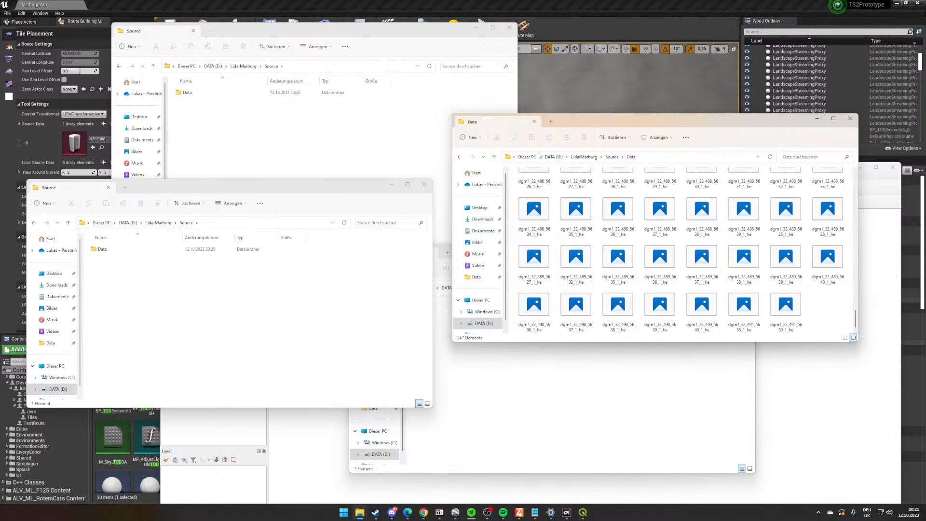
pyautogui.hotkey('ctrl', 'a')
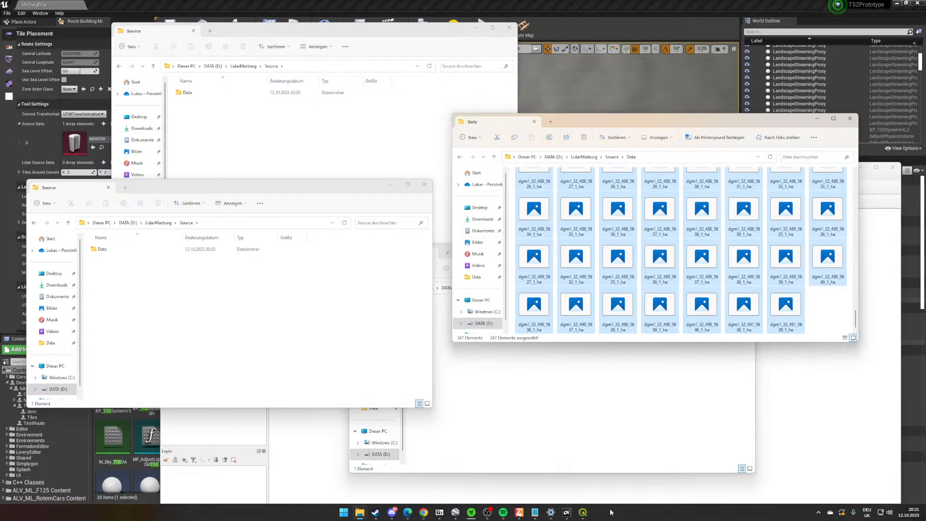
pyautogui.click(581, 514)
pyautogui.moveTo(572, 167); pyautogui.dragTo(427, 24)
pyautogui.click(827, 263)
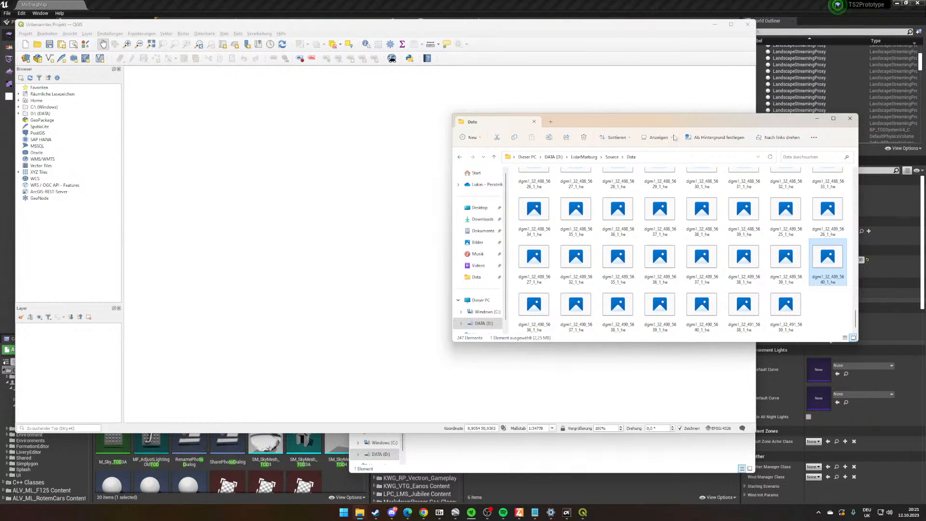
# - Shrink the file thumbnails and select all TIF files in the Data folder for loading into QGIS
pyautogui.keyDown('ctrl'); pyautogui.scroll(-3, 694, 222); pyautogui.keyUp('ctrl')
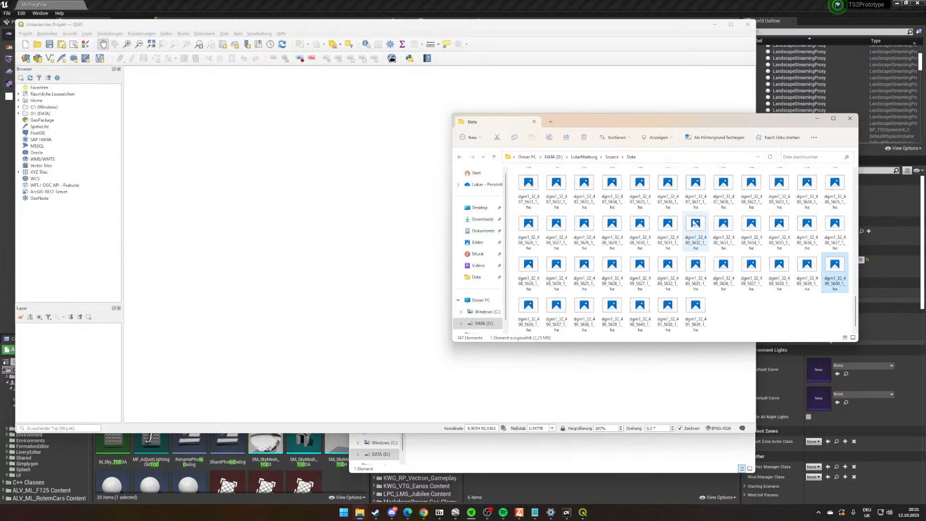
pyautogui.keyDown('ctrl'); pyautogui.scroll(2, 694, 223); pyautogui.keyUp('ctrl')
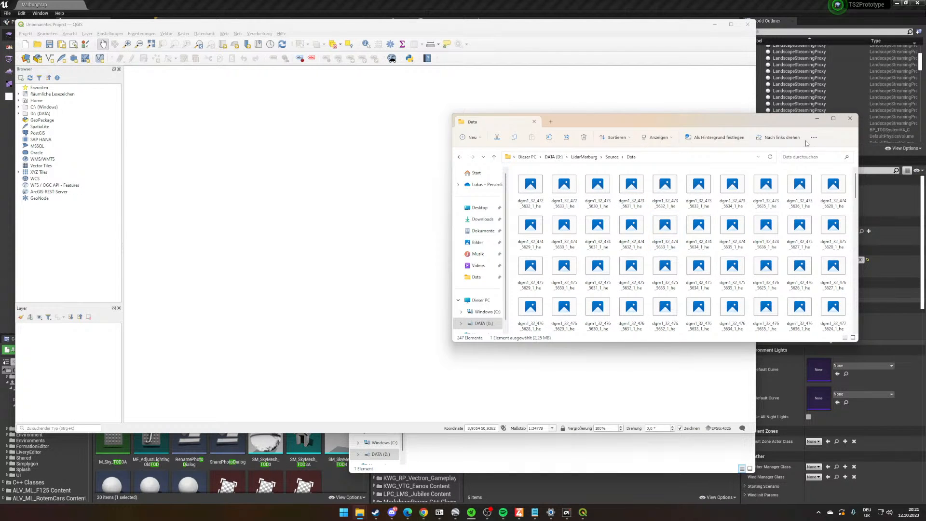
pyautogui.hotkey('ctrl', 'a')
pyautogui.scroll(-10, 718, 272)
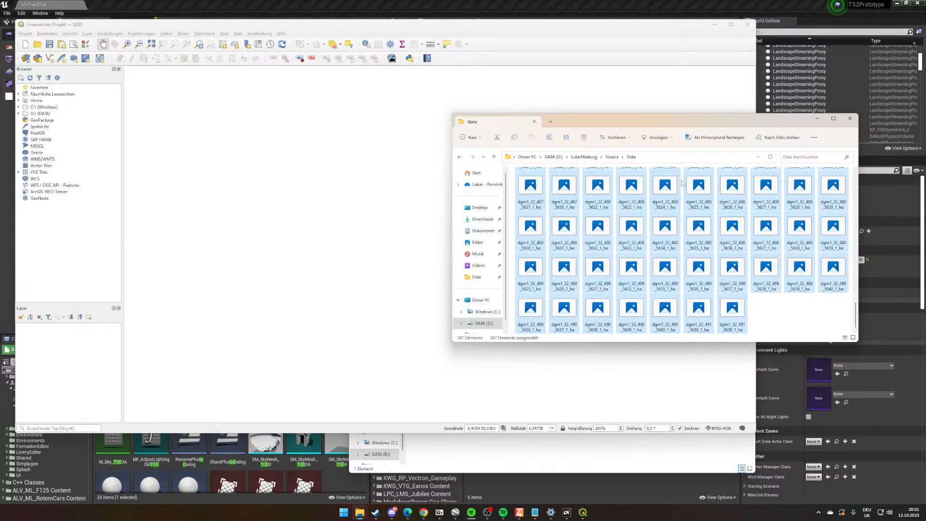
# - Load all selected DGM1 TIF tiles from the Data folder into the QGIS project and minimise the Data folder window
pyautogui.moveTo(657, 214); pyautogui.dragTo(363, 255)
pyautogui.click(340, 25)
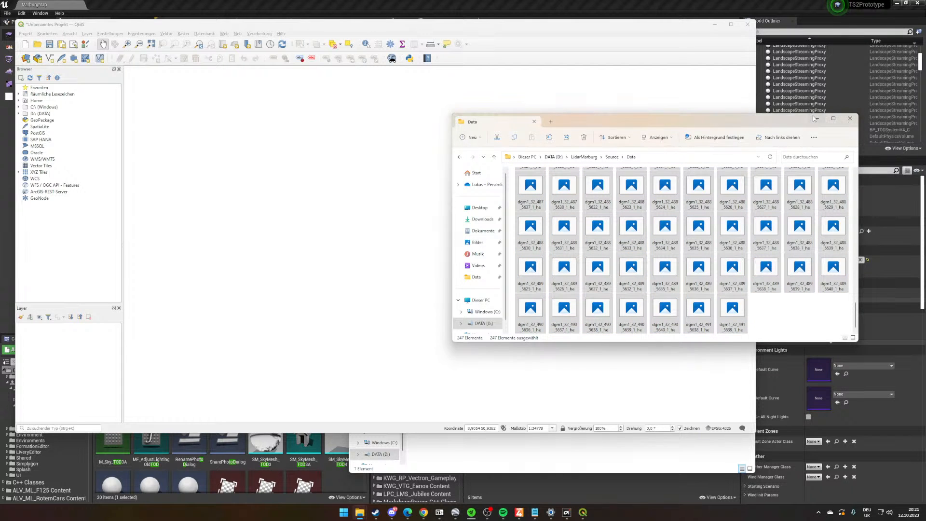
pyautogui.moveTo(814, 116); pyautogui.dragTo(813, 118)
pyautogui.click(814, 120)
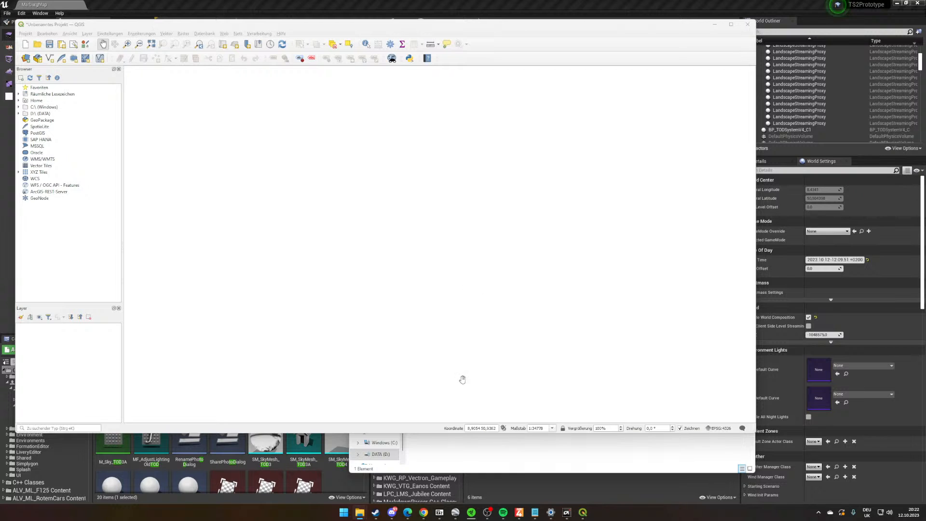
pyautogui.click(513, 460)
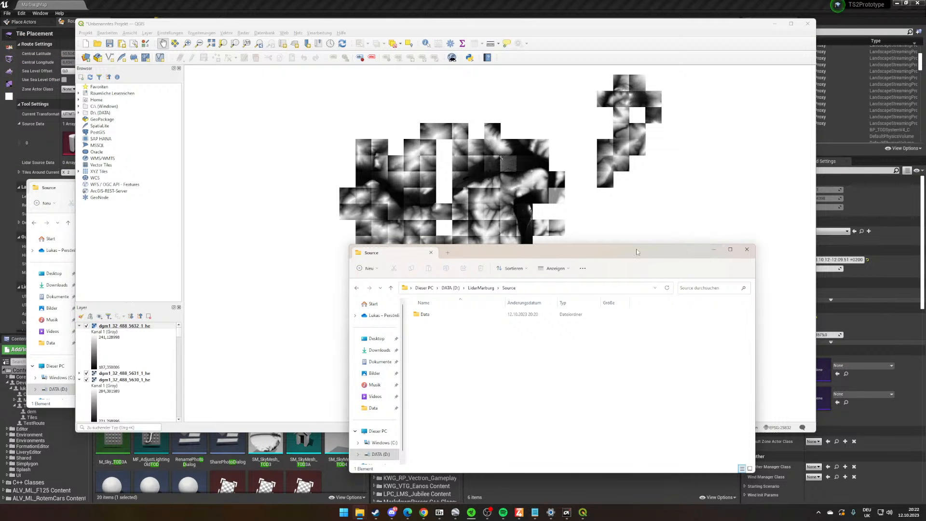
pyautogui.click(697, 205)
pyautogui.moveTo(697, 205); pyautogui.dragTo(682, 208)
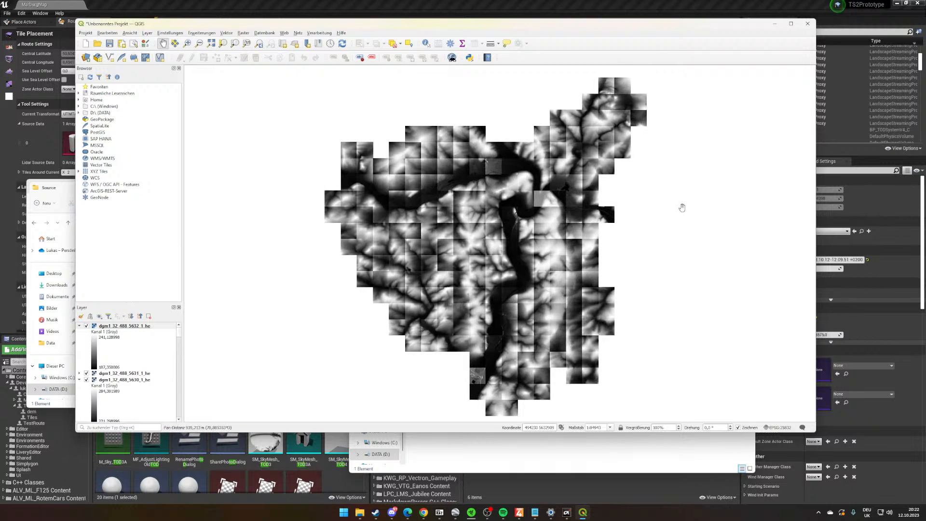
pyautogui.moveTo(662, 269); pyautogui.dragTo(661, 269)
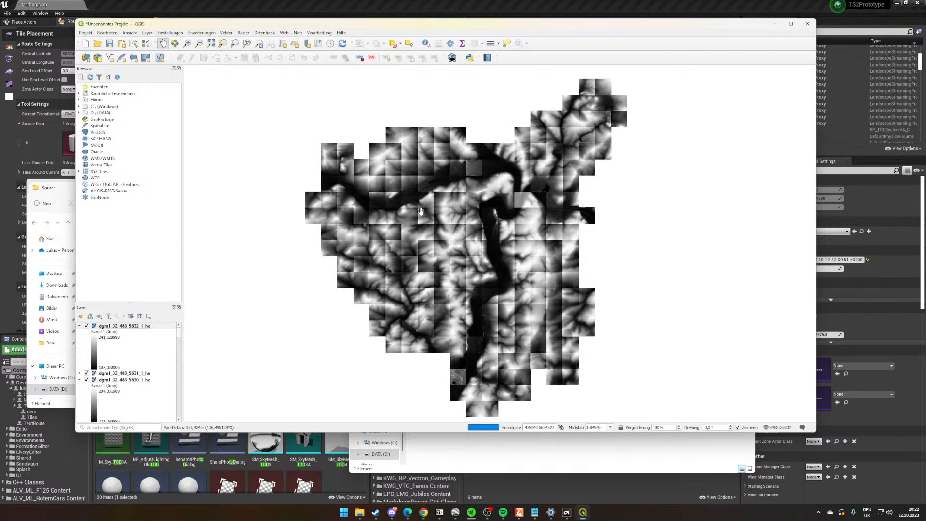
# - Bring up the Downloads folder window, place it beside the map and switch it to the Desktop folder
pyautogui.click(359, 513)
pyautogui.moveTo(191, 481)
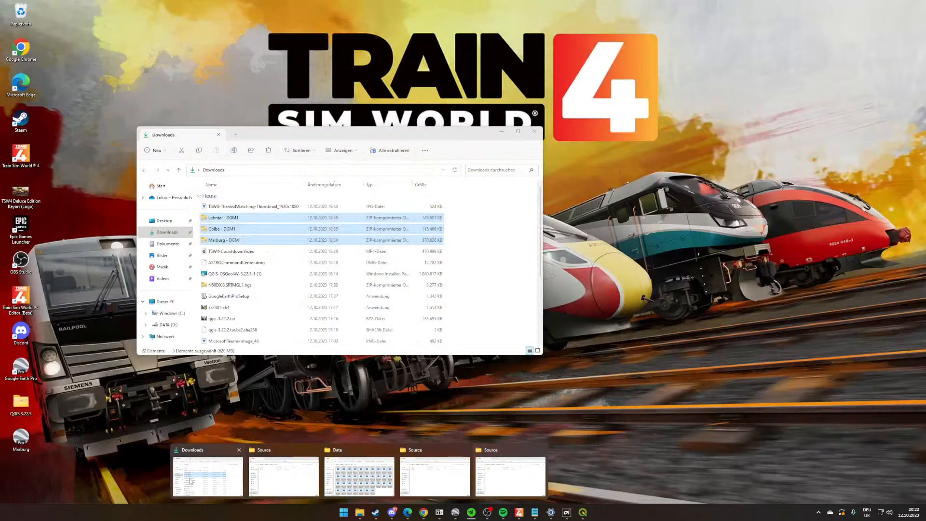
pyautogui.click(191, 481)
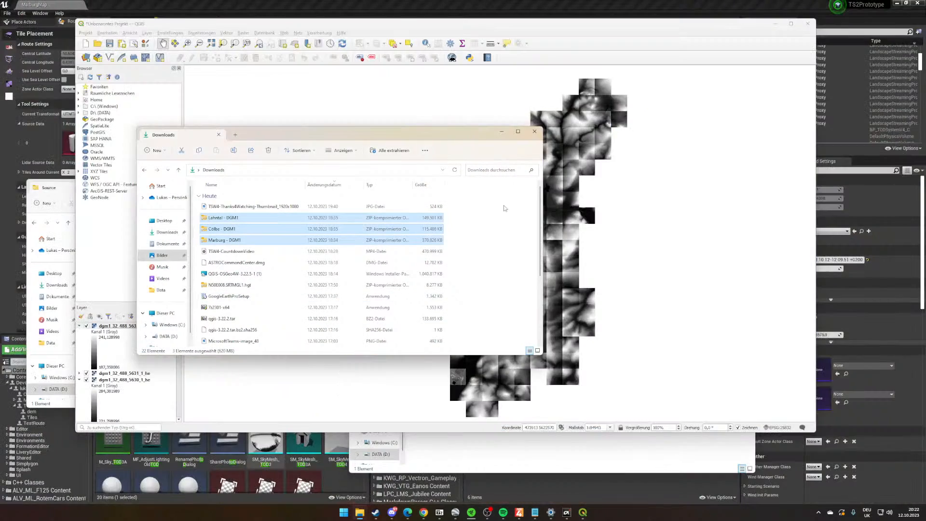
pyautogui.moveTo(456, 134); pyautogui.dragTo(832, 323)
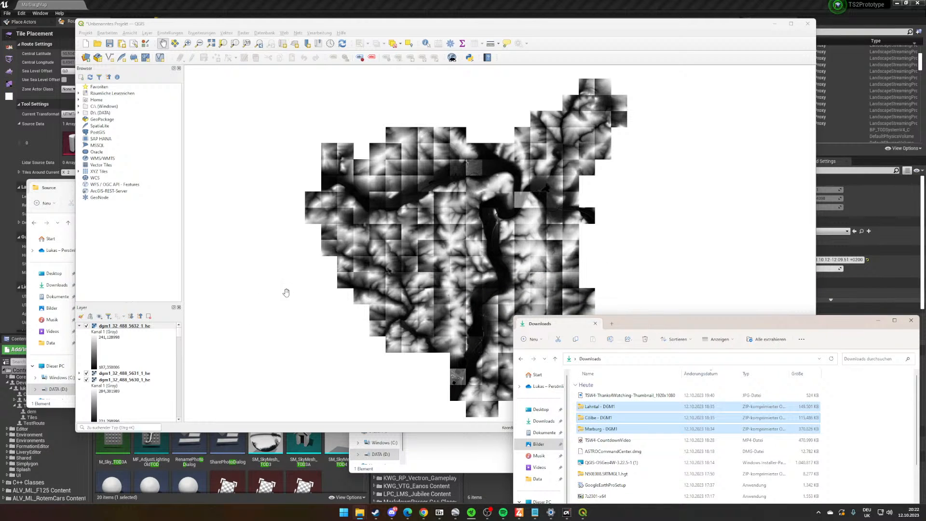
pyautogui.moveTo(639, 328); pyautogui.dragTo(720, 258)
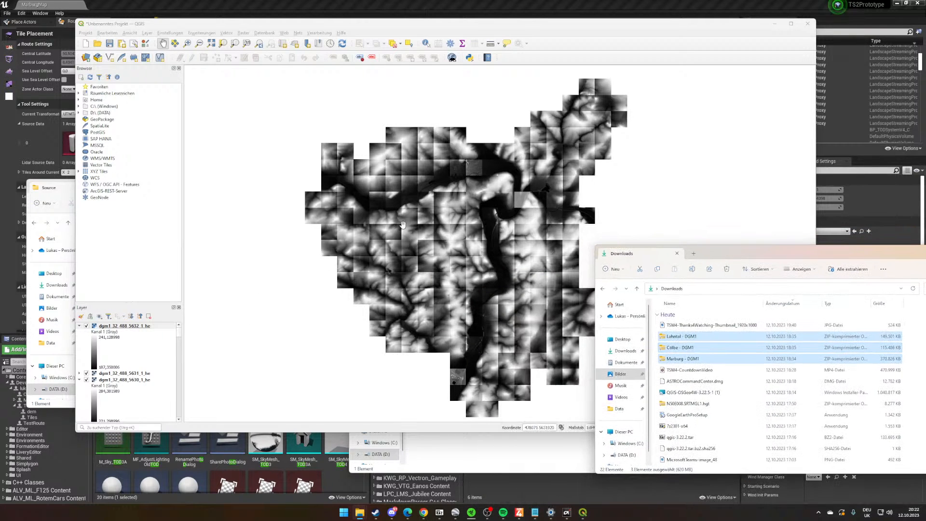
pyautogui.click(626, 350)
pyautogui.click(623, 340)
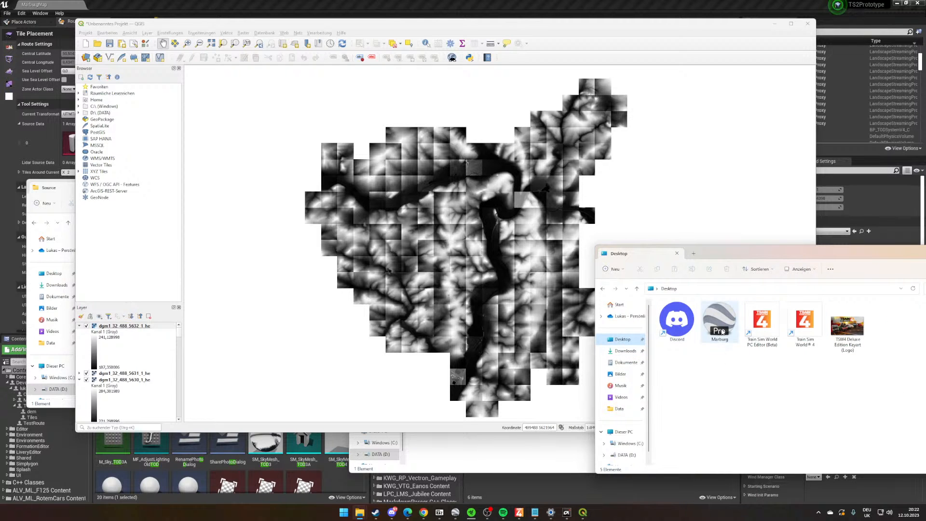
# - Add the Marburg KML file from the Desktop folder to the QGIS project, importing only its LineStringZ element
pyautogui.moveTo(720, 320); pyautogui.dragTo(462, 240)
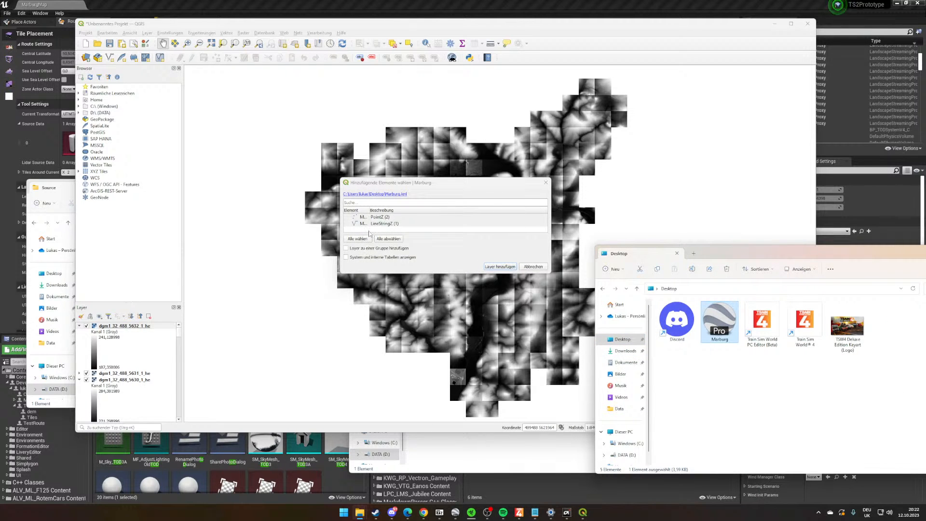
pyautogui.click(394, 223)
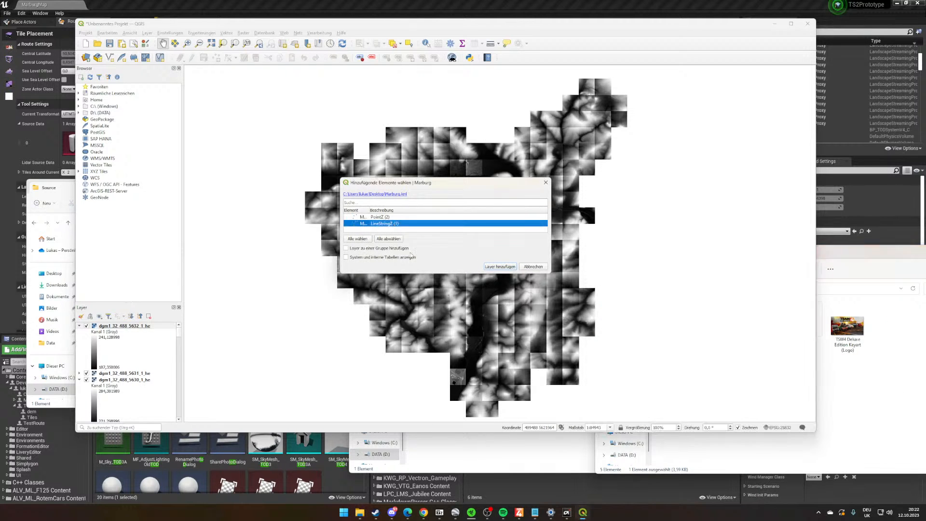
pyautogui.click(500, 267)
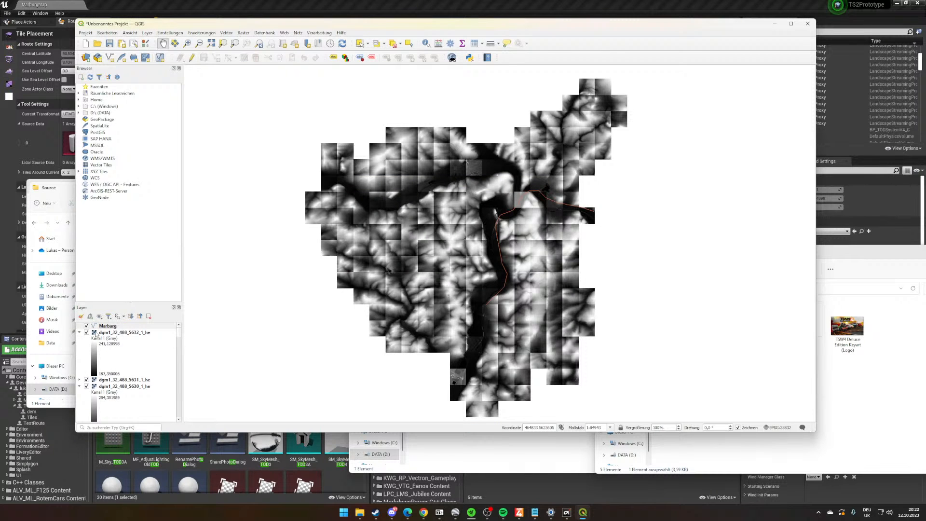
# - Examine how the Marburg route line runs across the loaded elevation tiles
pyautogui.moveTo(630, 279); pyautogui.dragTo(608, 285)
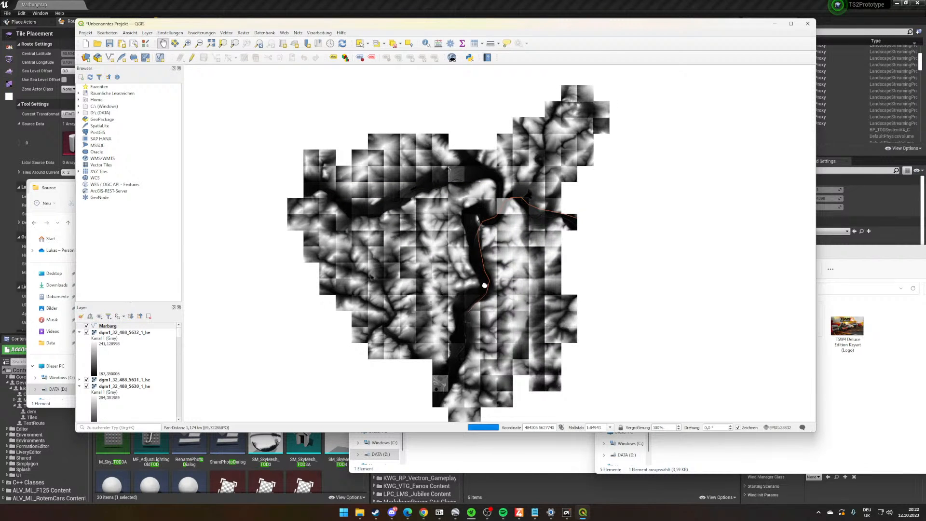
pyautogui.moveTo(512, 279); pyautogui.dragTo(498, 264)
pyautogui.scroll(1, 470, 280)
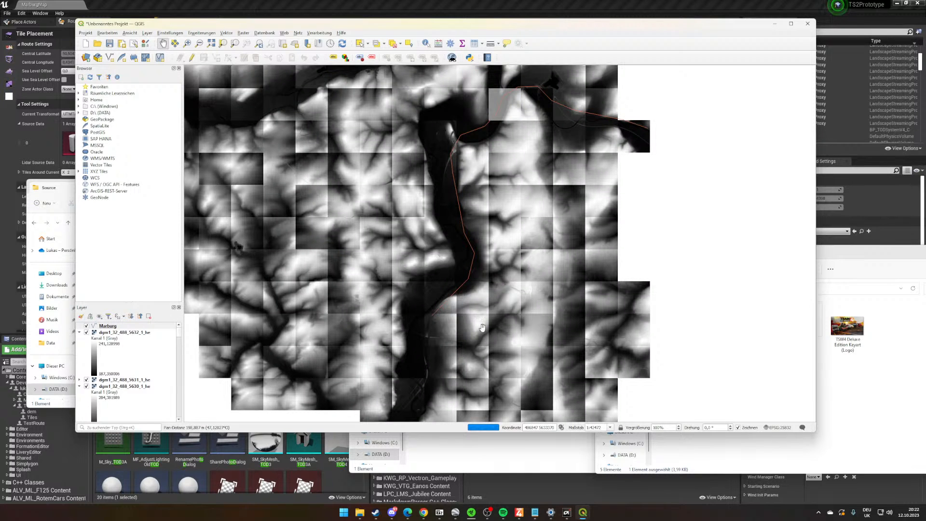
pyautogui.moveTo(505, 132); pyautogui.dragTo(471, 234)
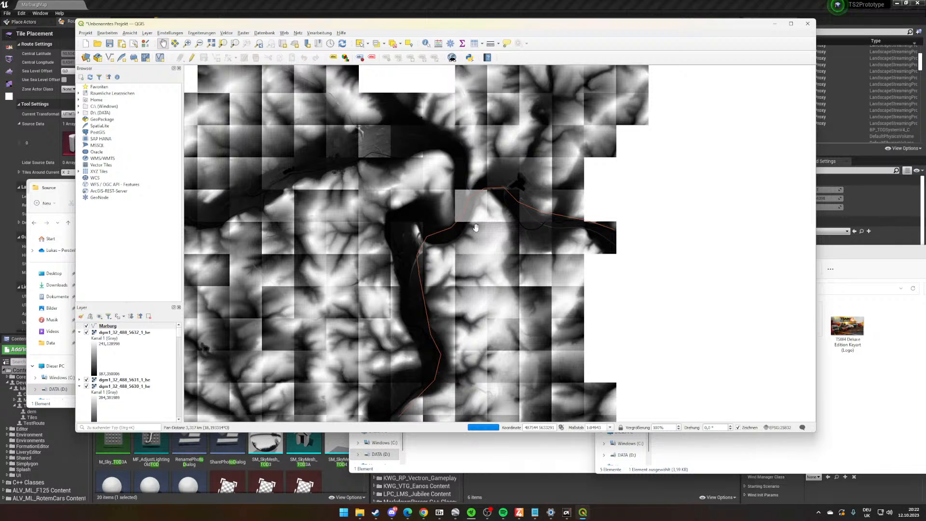
pyautogui.scroll(-1, 452, 229)
pyautogui.scroll(-1, 453, 228)
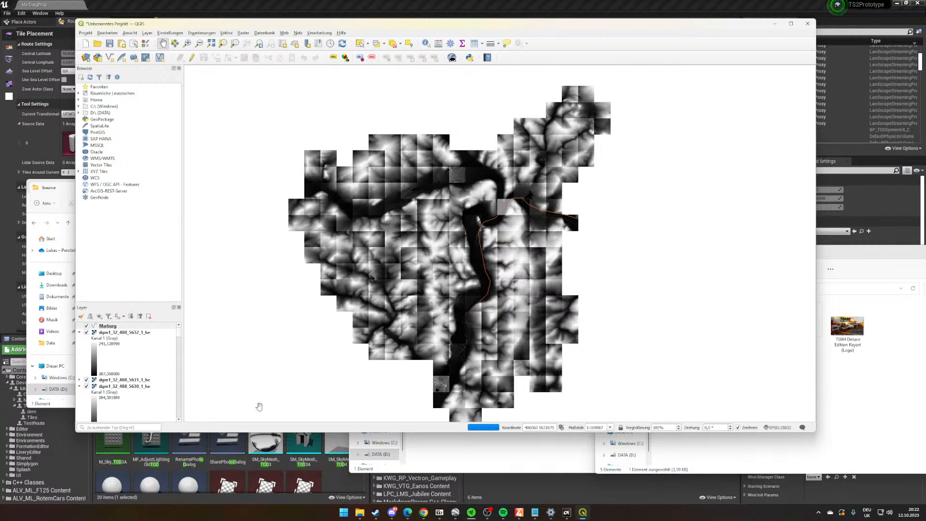
pyautogui.scroll(1, 437, 216)
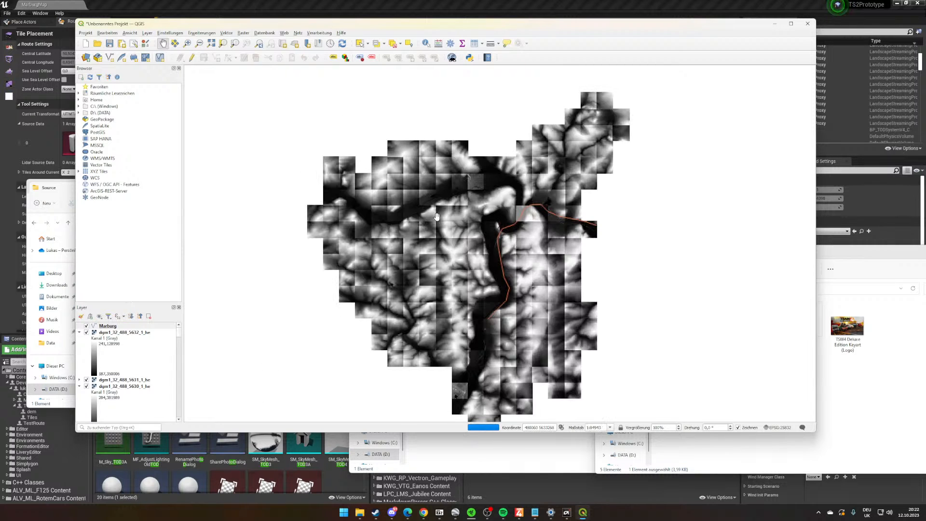
pyautogui.click(126, 334)
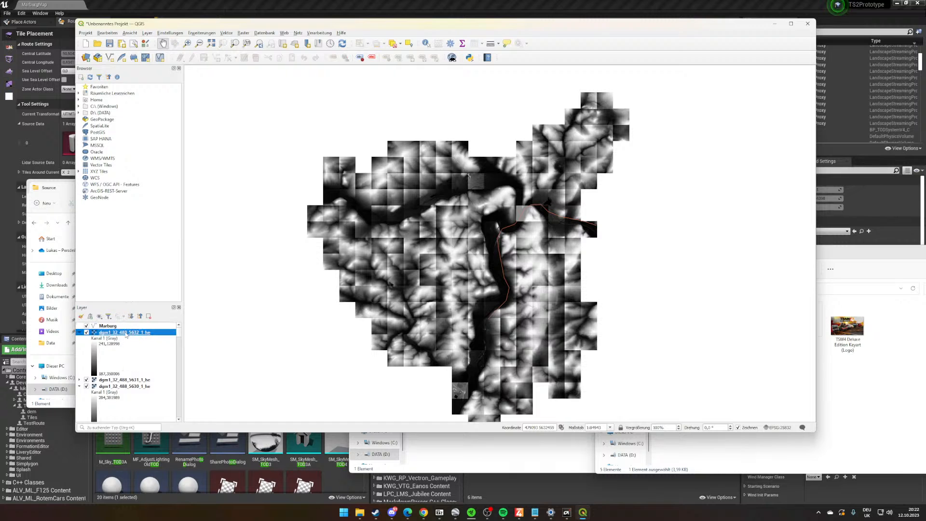
pyautogui.moveTo(179, 335); pyautogui.dragTo(185, 429)
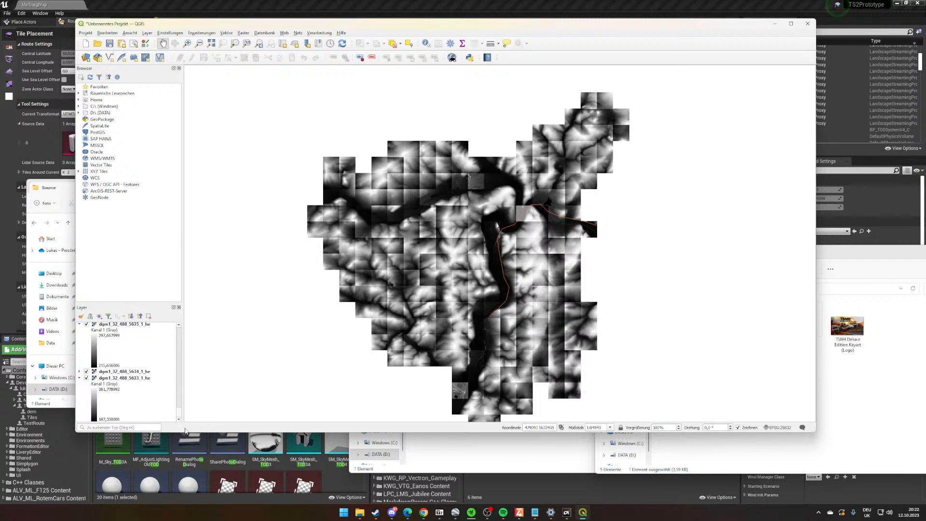
pyautogui.keyDown('shift'); pyautogui.click(131, 379); pyautogui.keyUp('shift')
pyautogui.rightClick(132, 379)
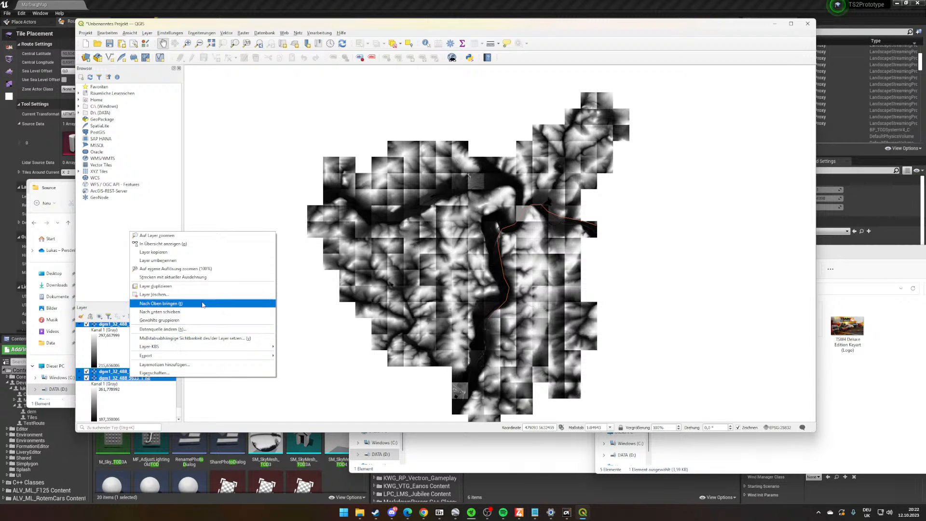
# - Merge all DGM1 raster layers into one temporary raster with the Verschmelzen tool, choosing every listed tile as input
pyautogui.click(228, 33)
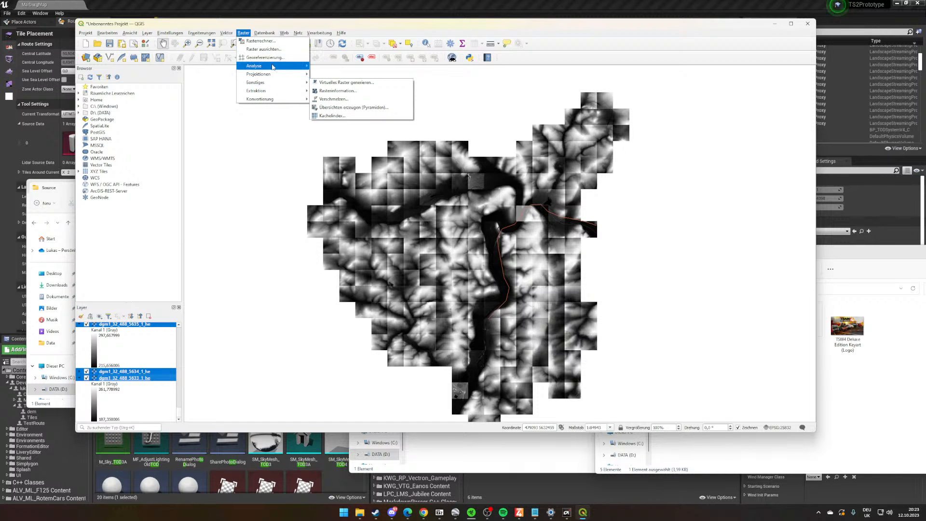
pyautogui.moveTo(266, 83)
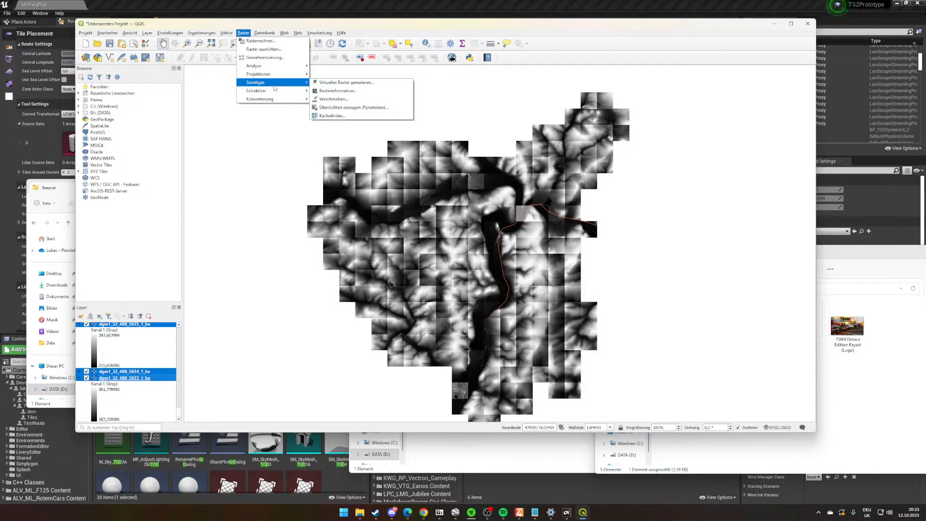
pyautogui.click(333, 98)
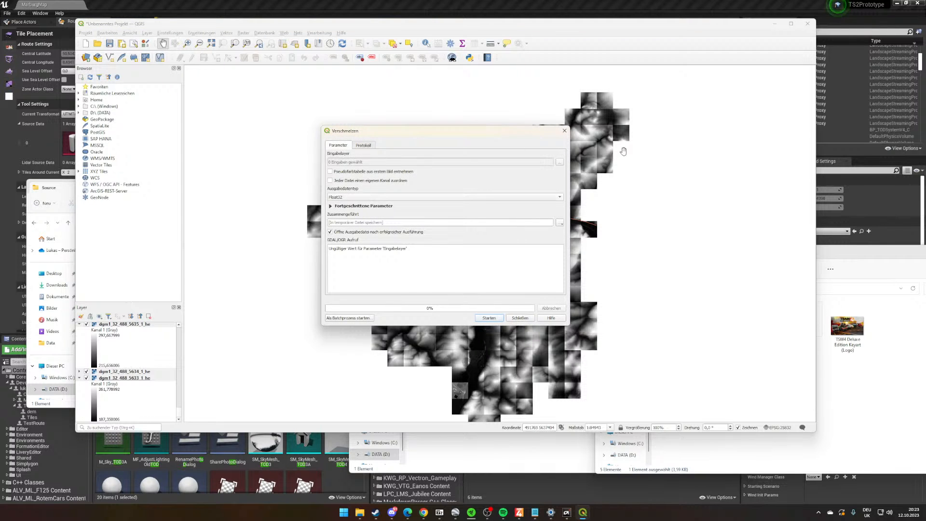
pyautogui.click(560, 162)
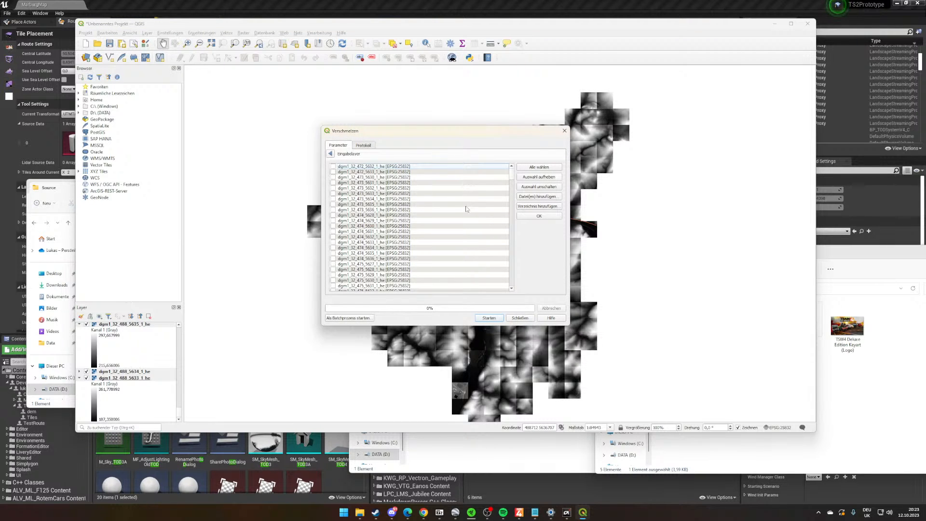
pyautogui.click(529, 168)
pyautogui.moveTo(511, 178); pyautogui.dragTo(539, 303)
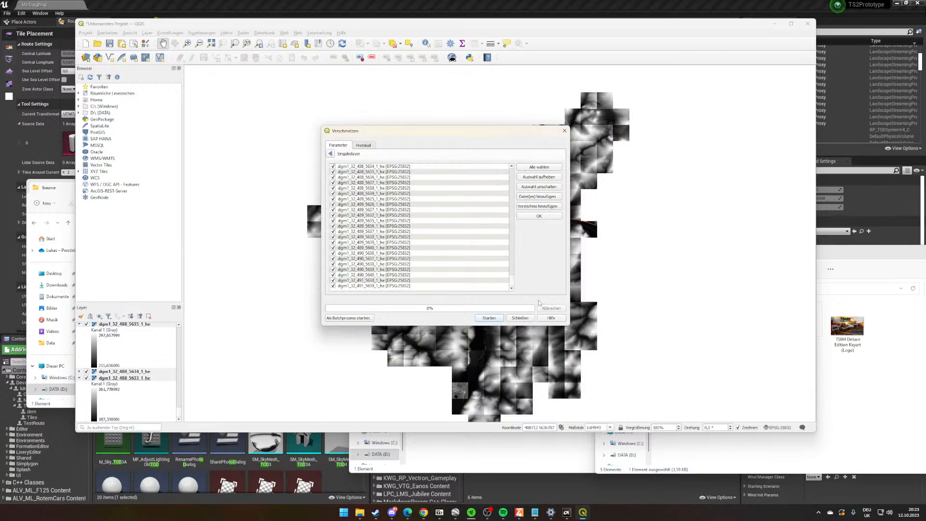
pyautogui.click(489, 319)
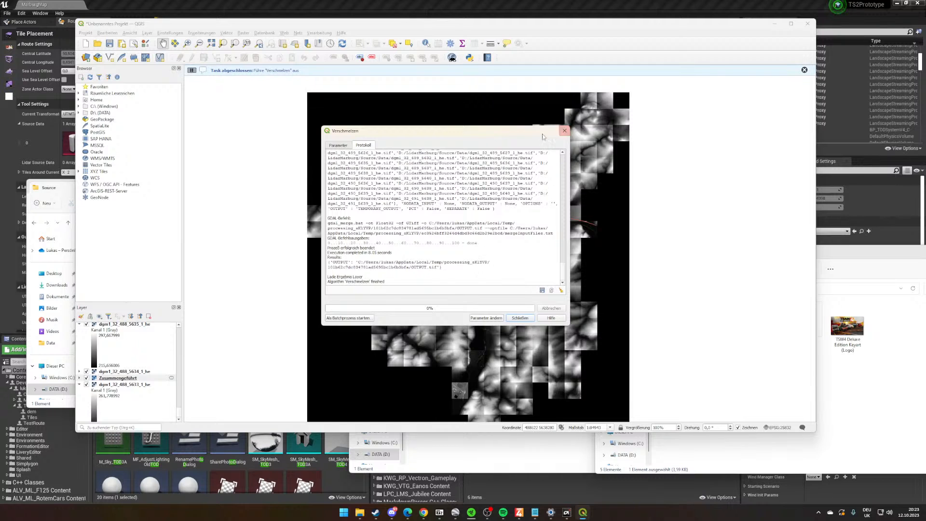
# - Move the Verschmelzen dialog off the map and remove the tile layer dgm1_32_488_5633_1_he below the merged raster
pyautogui.moveTo(538, 137); pyautogui.dragTo(846, 152)
pyautogui.moveTo(552, 252); pyautogui.dragTo(530, 254)
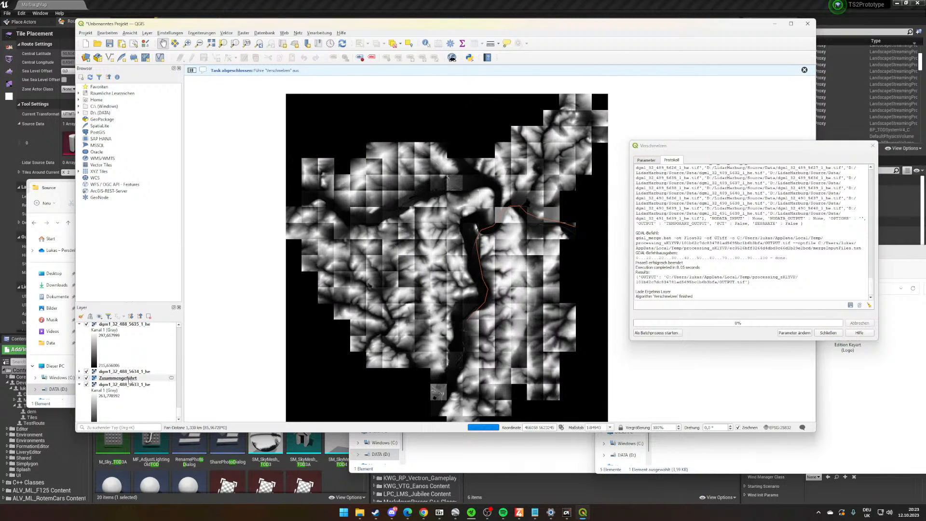
pyautogui.click(128, 378)
pyautogui.scroll(-1, 128, 378)
pyautogui.click(128, 378)
pyautogui.rightClick(128, 379)
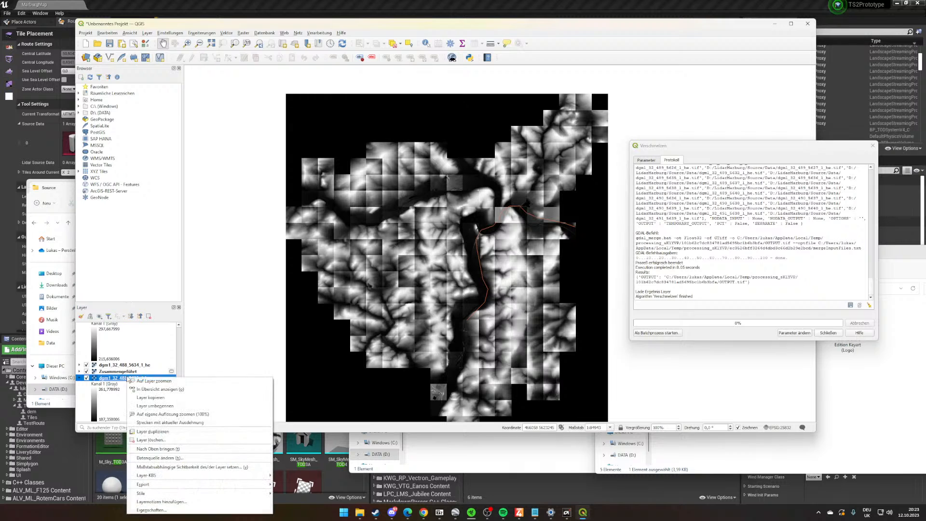
pyautogui.click(143, 441)
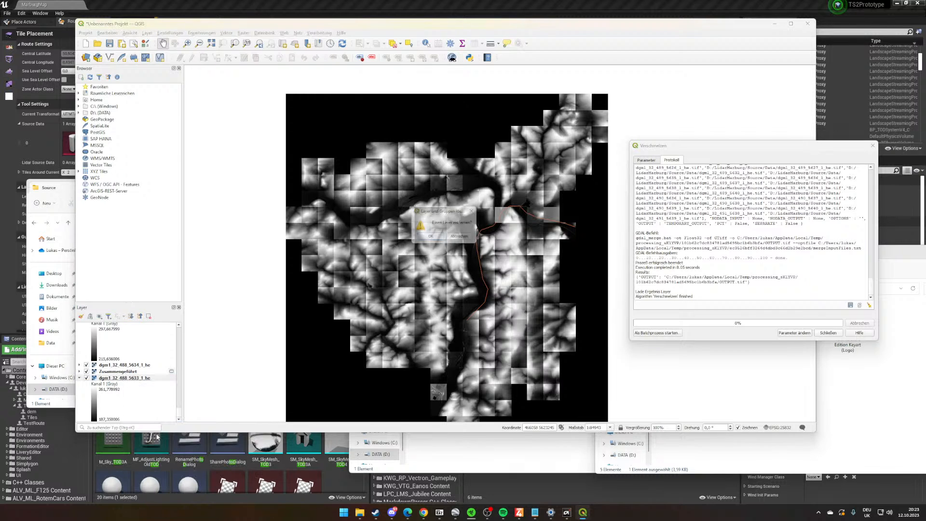
pyautogui.click(431, 238)
# - Remove all remaining DGM1 tile layers above the merged raster, keeping only the Marburg and Zusammengeführt layers
pyautogui.click(145, 412)
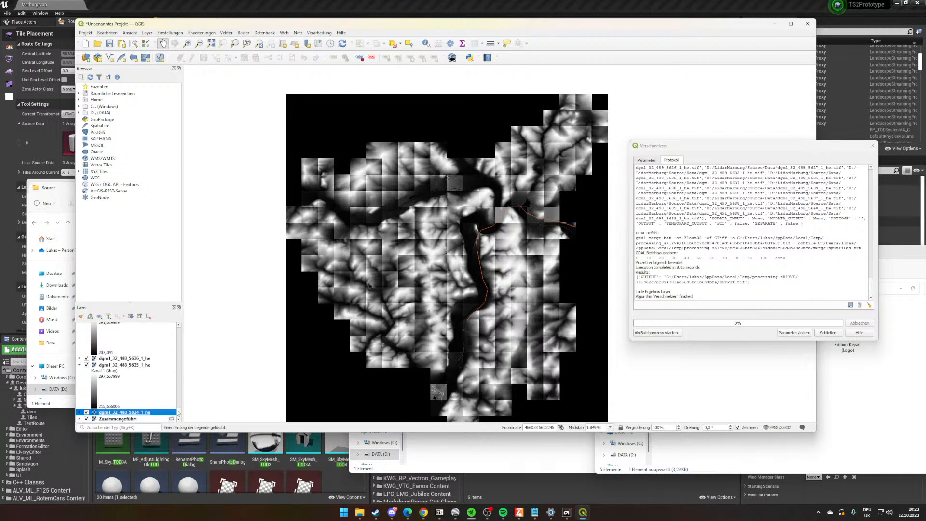
pyautogui.moveTo(178, 413); pyautogui.dragTo(180, 326)
pyautogui.keyDown('shift'); pyautogui.click(144, 332); pyautogui.keyUp('shift')
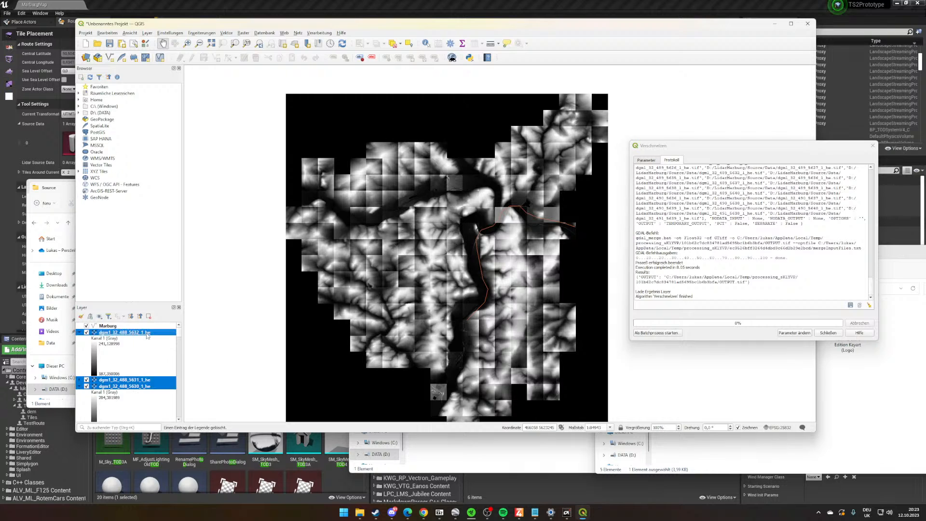
pyautogui.rightClick(146, 332)
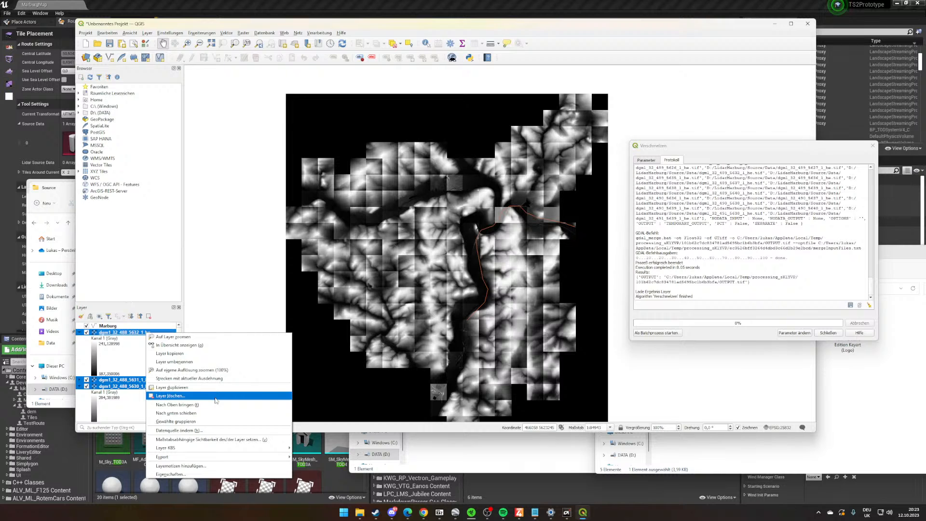
pyautogui.click(218, 395)
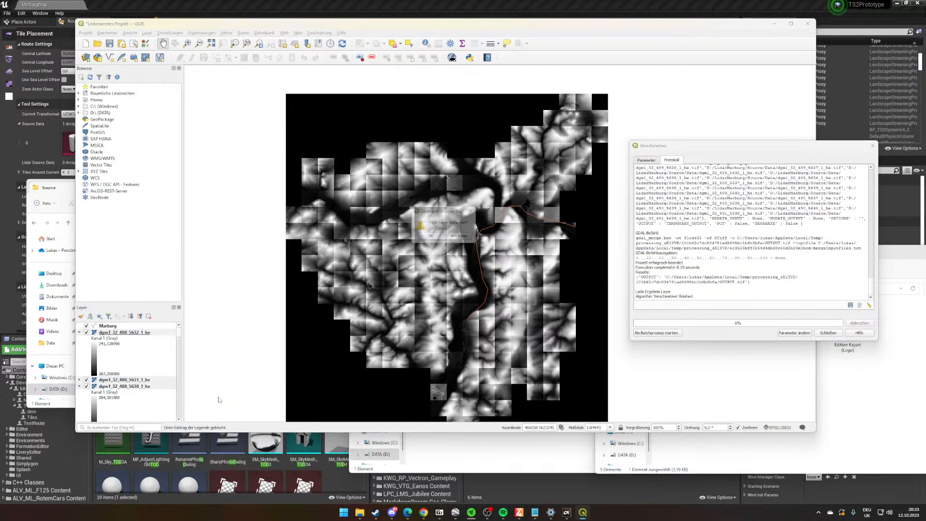
pyautogui.click(430, 243)
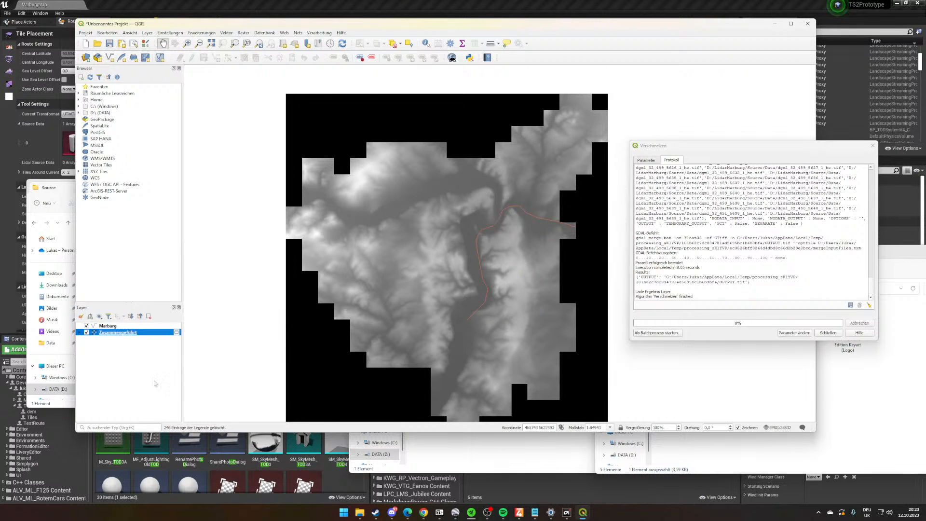
# - Examine the merged elevation raster's coverage along the Marburg route line and around its outer edges
pyautogui.moveTo(494, 320); pyautogui.dragTo(465, 308)
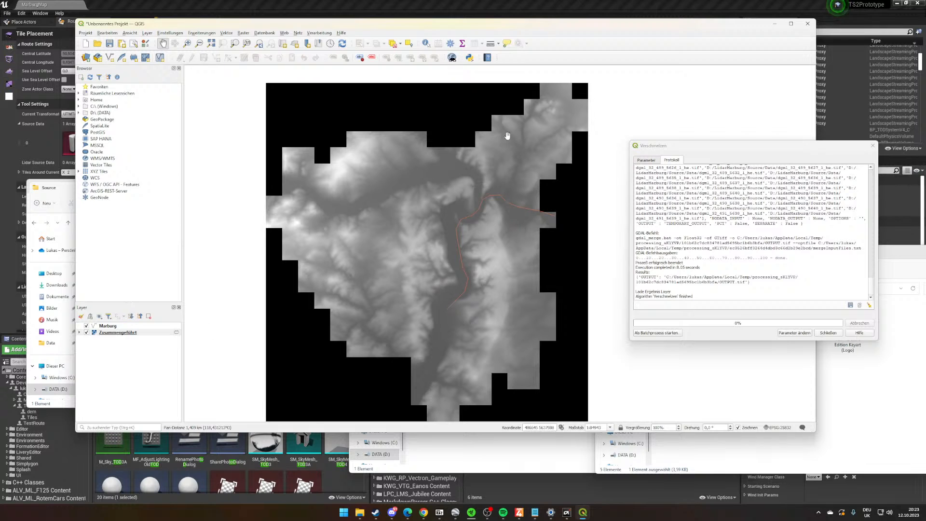
pyautogui.moveTo(452, 197); pyautogui.dragTo(448, 186)
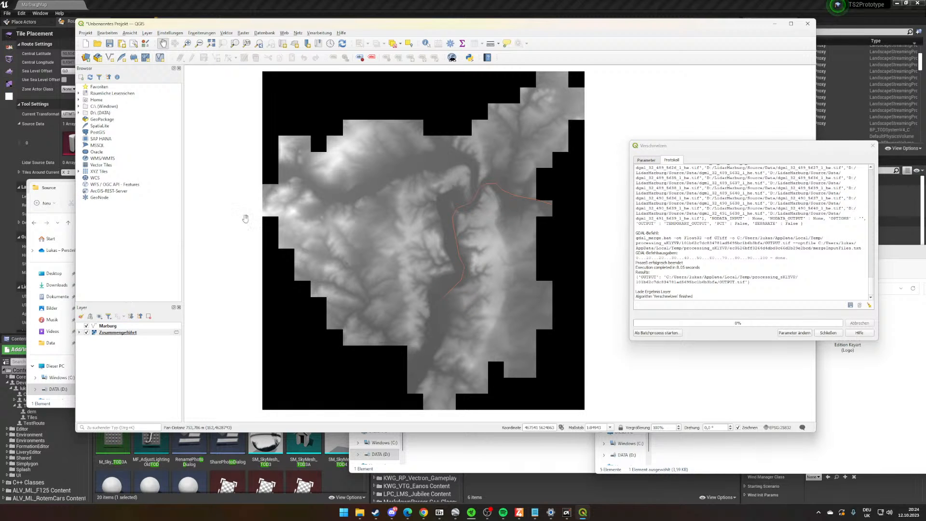
pyautogui.moveTo(581, 181)
pyautogui.mouseDown()
pyautogui.moveTo(411, 403)
pyautogui.moveTo(597, 146)
pyautogui.moveTo(589, 175)
pyautogui.mouseUp()
pyautogui.moveTo(549, 210)
pyautogui.mouseDown()
pyautogui.moveTo(530, 233)
pyautogui.moveTo(544, 212)
pyautogui.mouseUp()
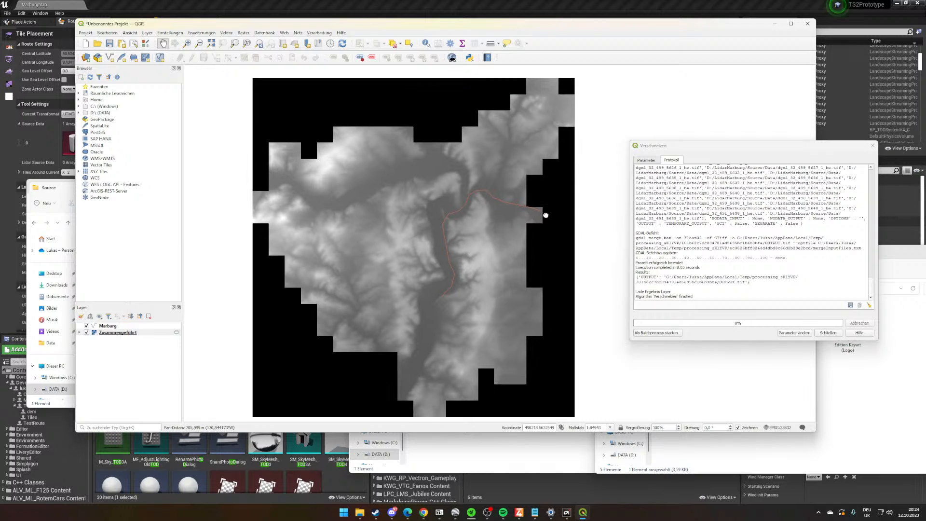
pyautogui.rightClick(107, 333)
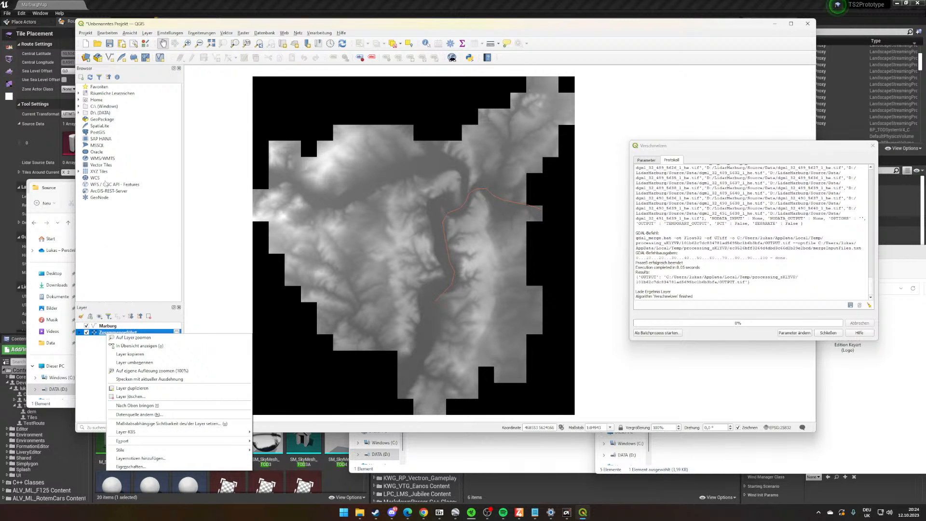
pyautogui.click(449, 174)
pyautogui.moveTo(450, 174); pyautogui.dragTo(467, 168)
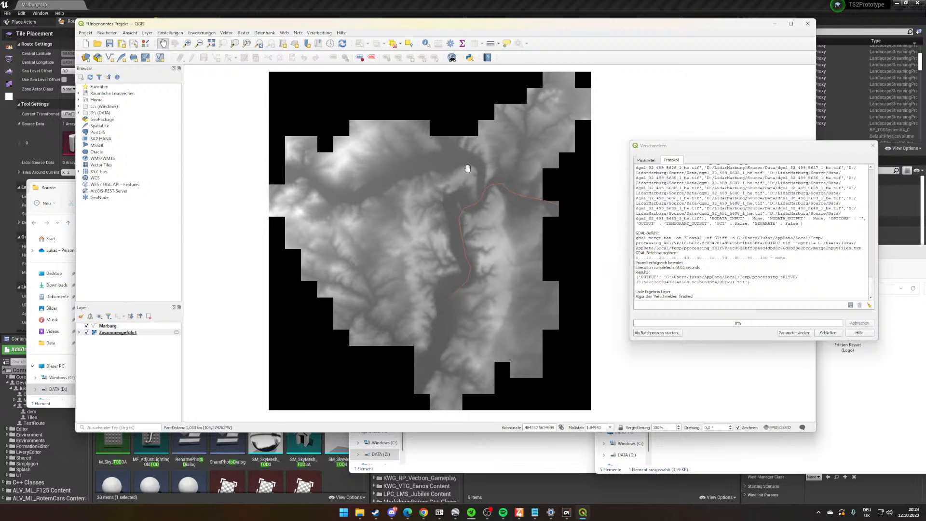
# - Switch to the browser, look over the Hessian 3D data map Aktualität_3D_0.pdf, and return to QGIS
pyautogui.moveTo(360, 512)
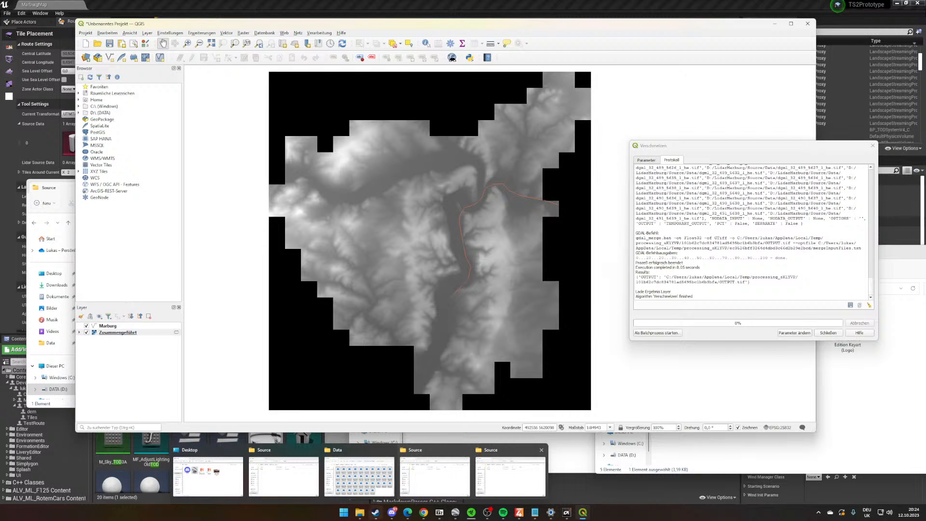
pyautogui.click(424, 512)
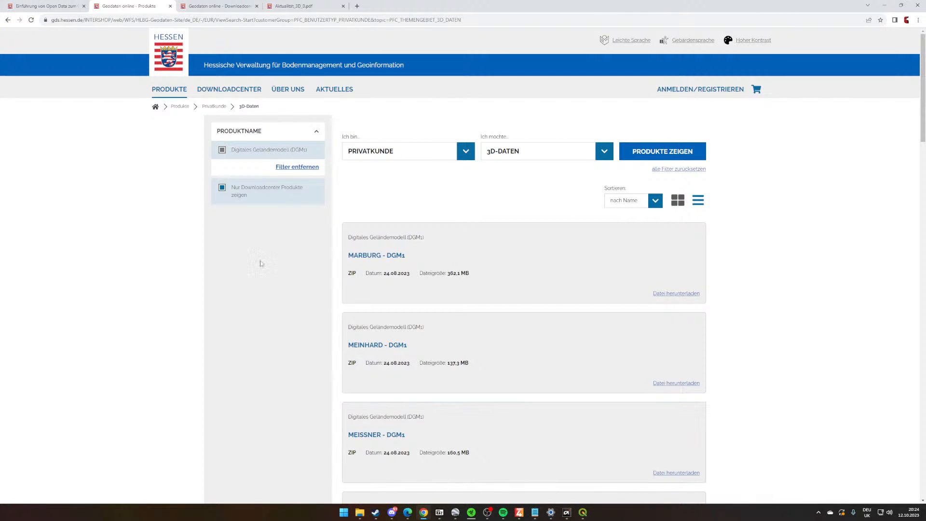
pyautogui.click(293, 6)
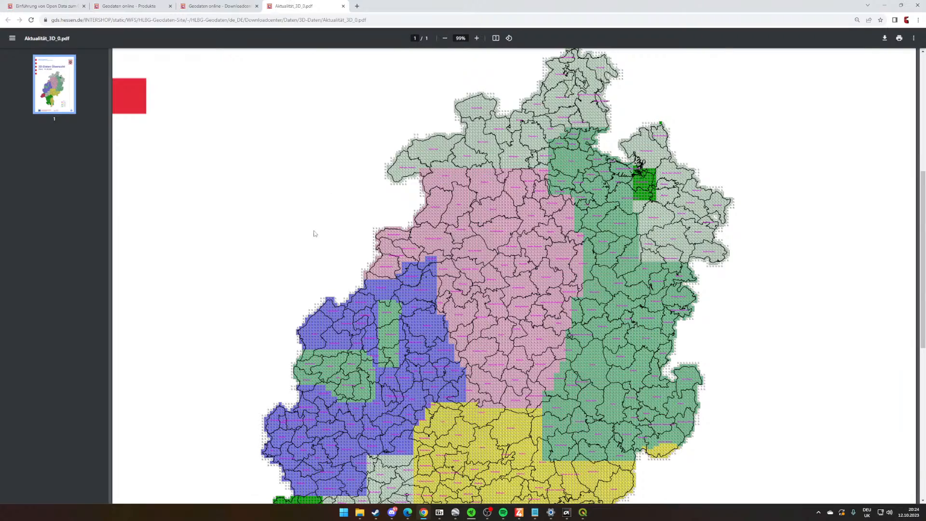
pyautogui.scroll(-8, 314, 233)
pyautogui.scroll(5, 336, 278)
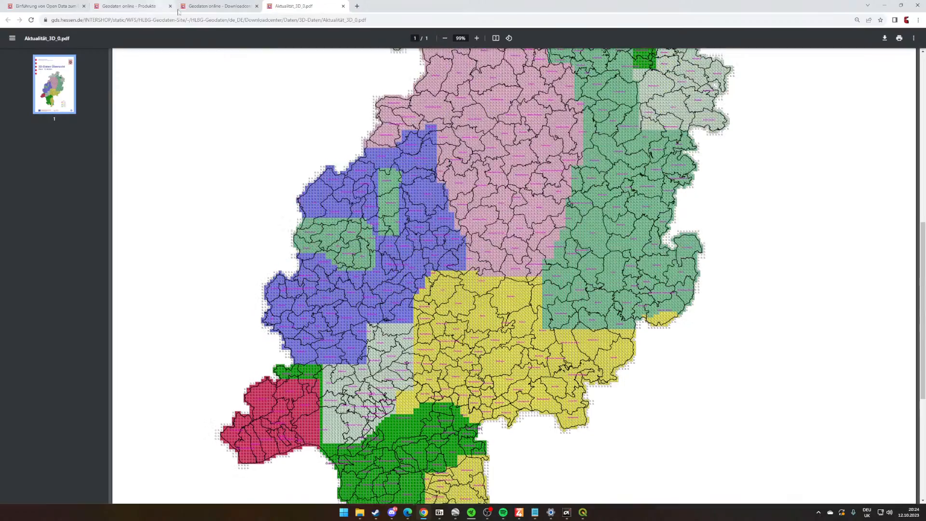
pyautogui.hotkey('alt', 'Tab')
pyautogui.moveTo(467, 248); pyautogui.dragTo(458, 242)
pyautogui.rightClick(108, 332)
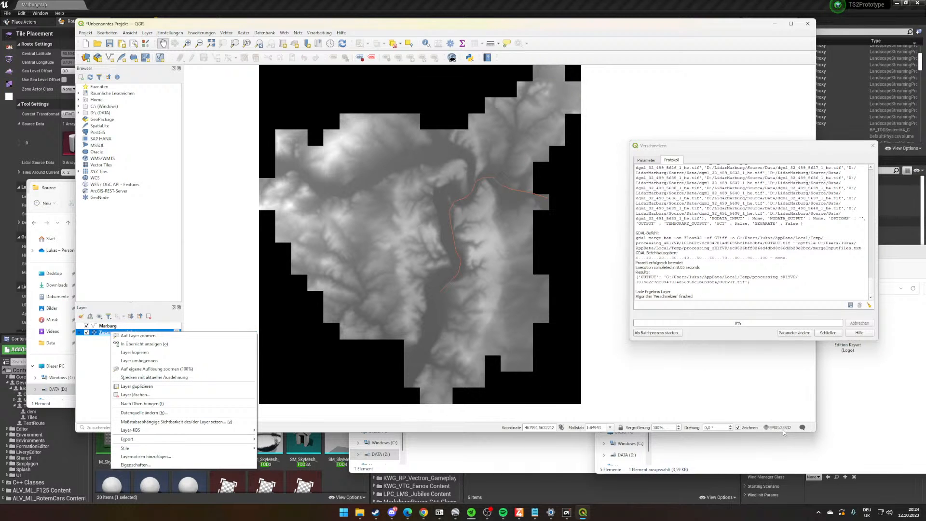
pyautogui.click(223, 213)
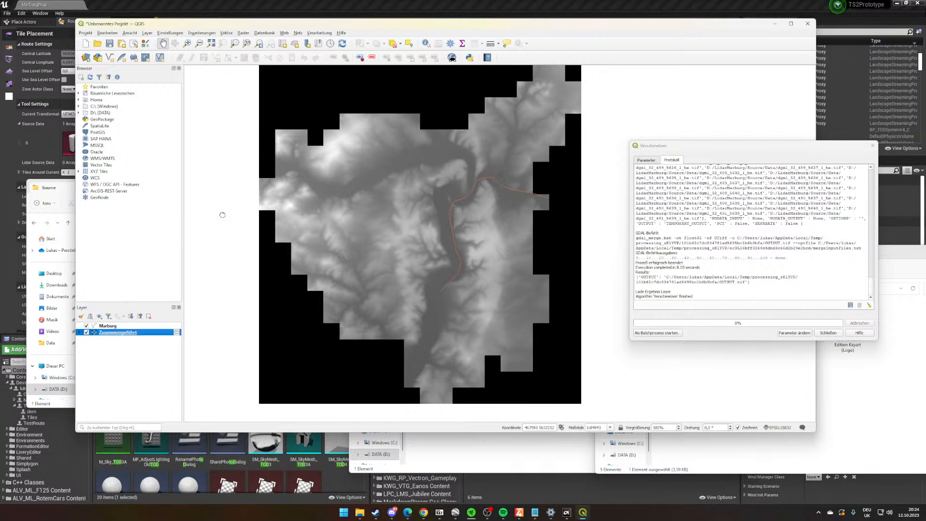
pyautogui.moveTo(484, 290); pyautogui.dragTo(270, 270)
# - Add the OpenStreetMap XYZ tile layer as a base map and place it below the Zusammengeführt raster
pyautogui.click(110, 333)
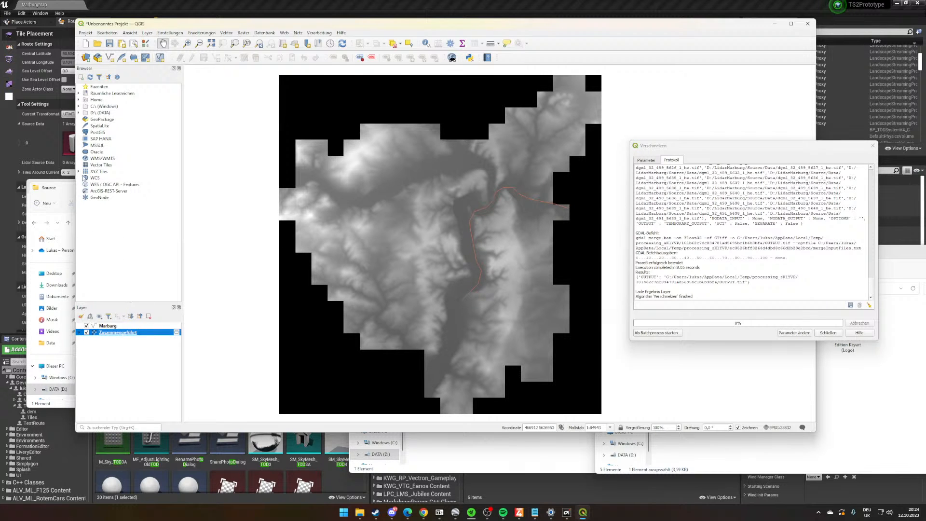
pyautogui.click(79, 172)
pyautogui.doubleClick(111, 178)
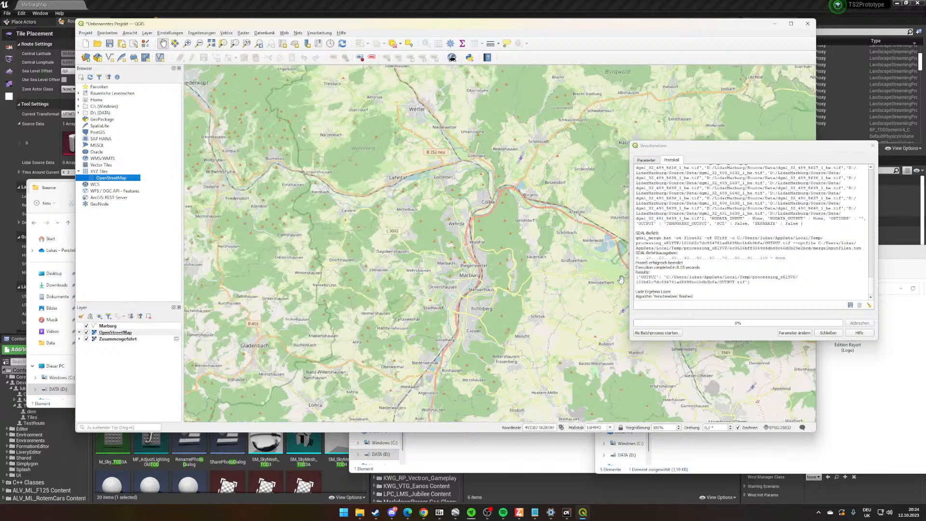
pyautogui.moveTo(115, 332); pyautogui.dragTo(113, 345)
pyautogui.moveTo(558, 251); pyautogui.dragTo(494, 248)
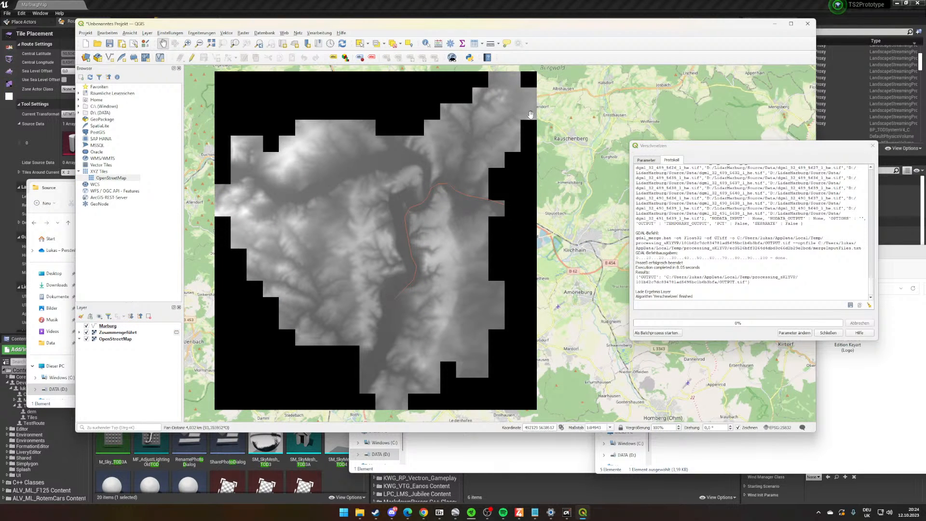
pyautogui.moveTo(404, 304)
pyautogui.mouseDown()
pyautogui.moveTo(426, 310)
pyautogui.moveTo(442, 301)
pyautogui.moveTo(415, 306)
pyautogui.mouseUp()
# - Start the Transformieren (Reprojizieren) raster tool for Zusammengeführt and set the source CRS to EPSG:25832 - ETRS89 / UTM zone 32N
pyautogui.rightClick(124, 334)
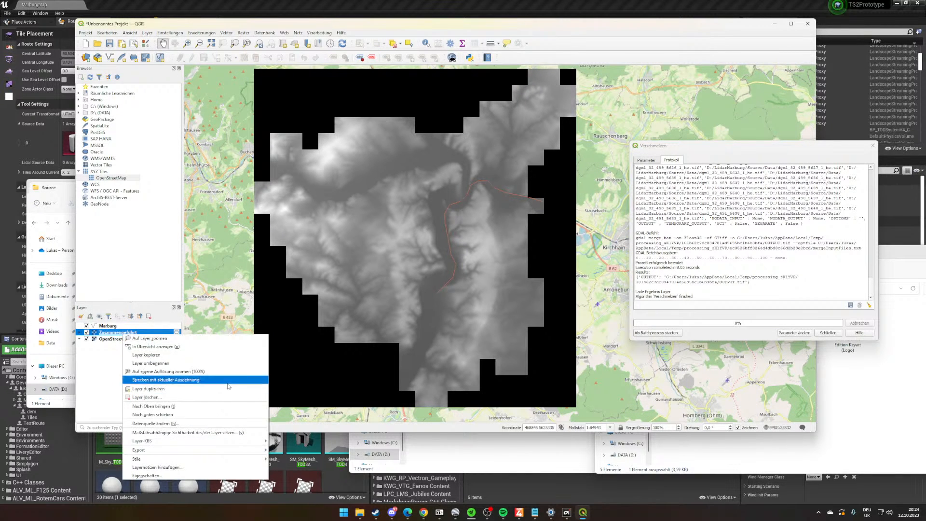
pyautogui.click(241, 32)
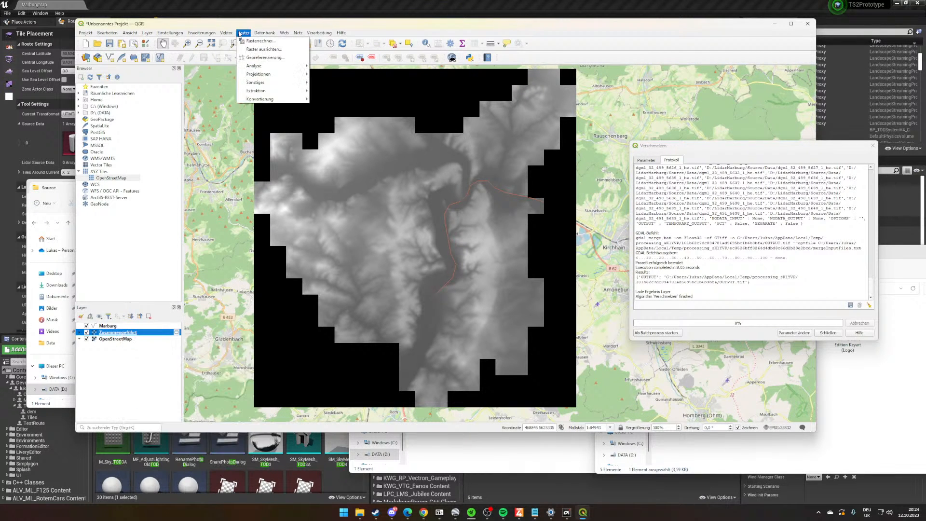
pyautogui.moveTo(232, 32)
pyautogui.moveTo(260, 75)
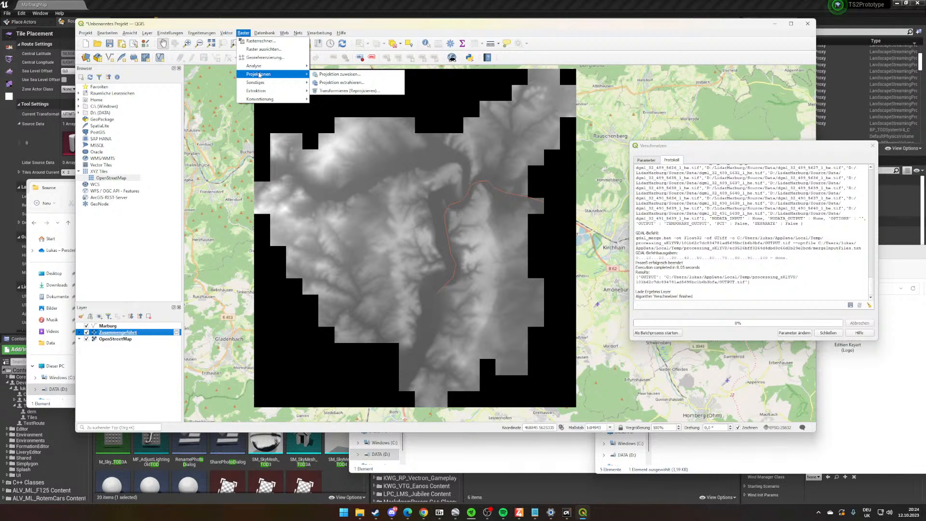
pyautogui.click(331, 91)
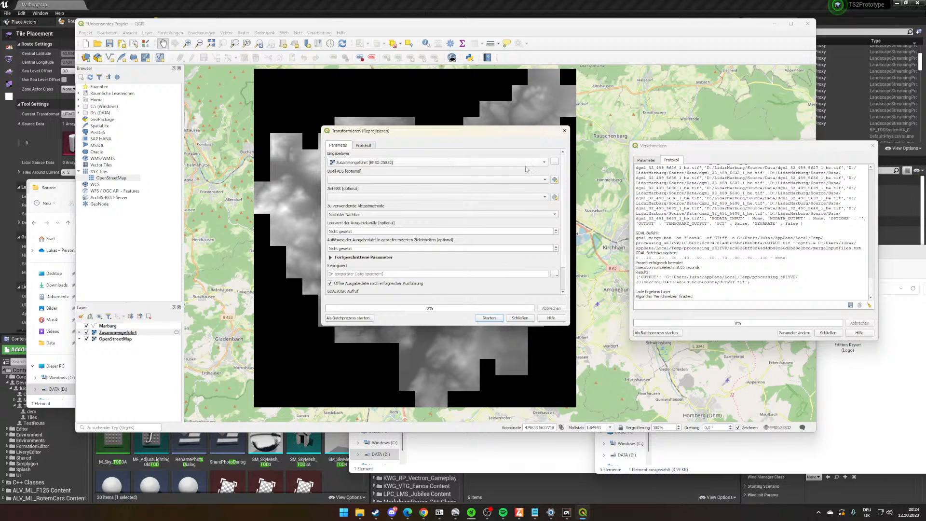
pyautogui.click(403, 180)
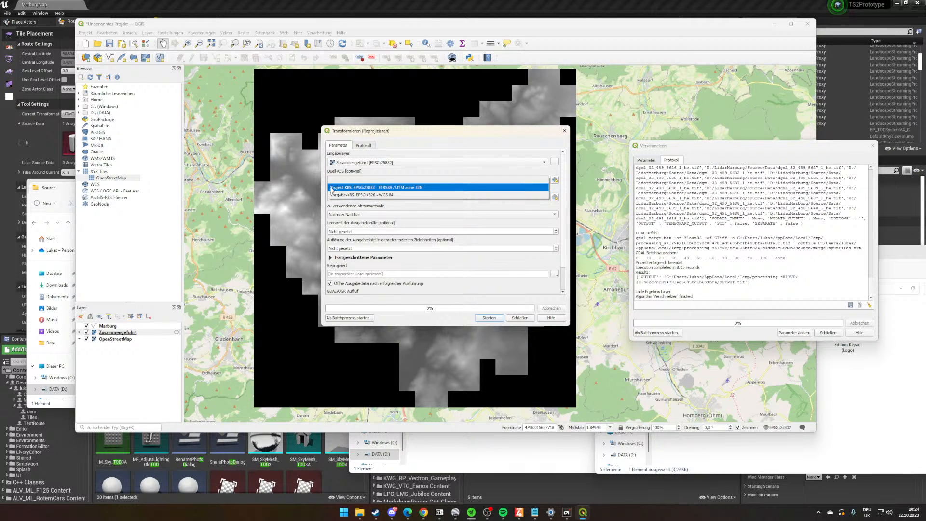
pyautogui.click(425, 188)
# - Set the reprojection's target CRS to EPSG:3857 - WGS 84 / Pseudo-Mercator, finding it with a filter for "pseud"
pyautogui.click(356, 196)
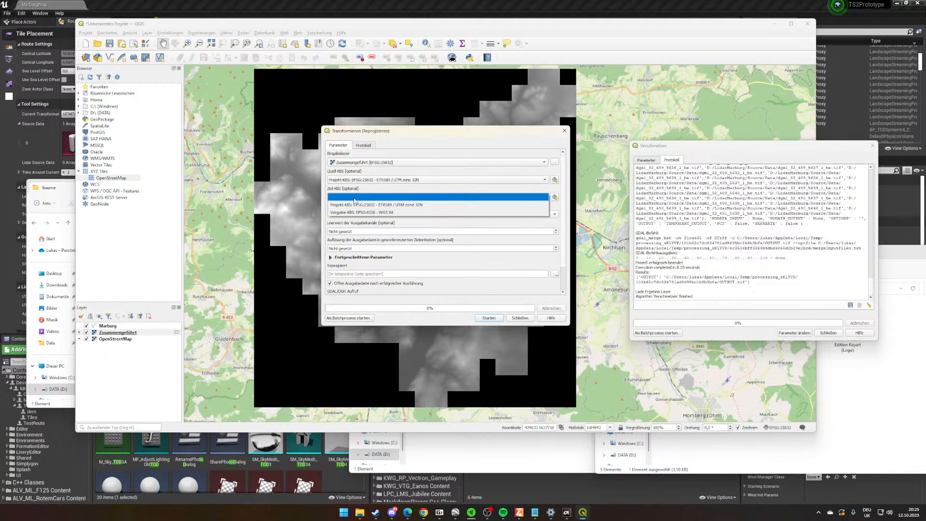
pyautogui.click(449, 196)
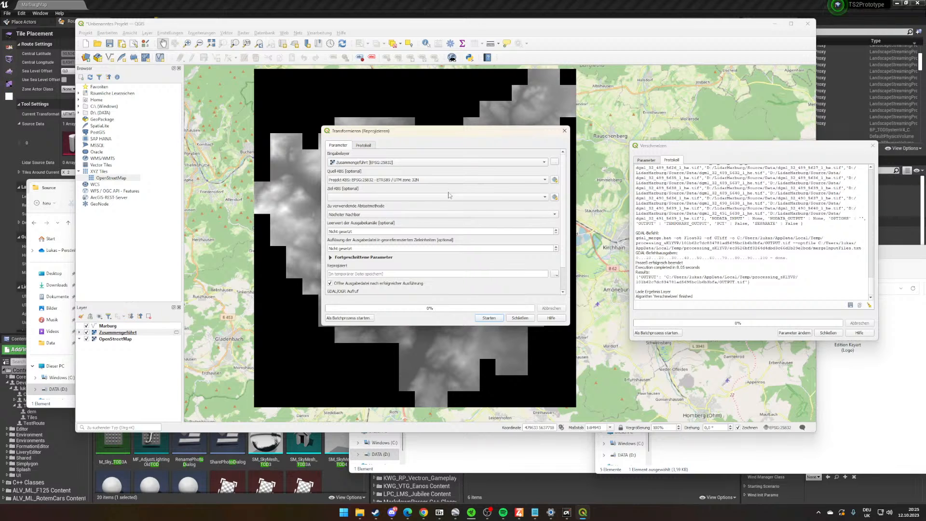
pyautogui.click(556, 197)
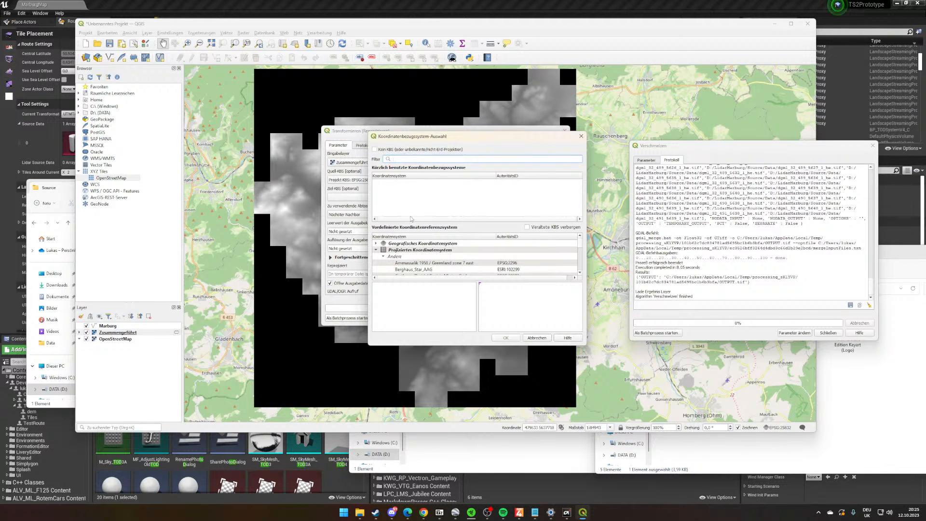
pyautogui.write('pseud')
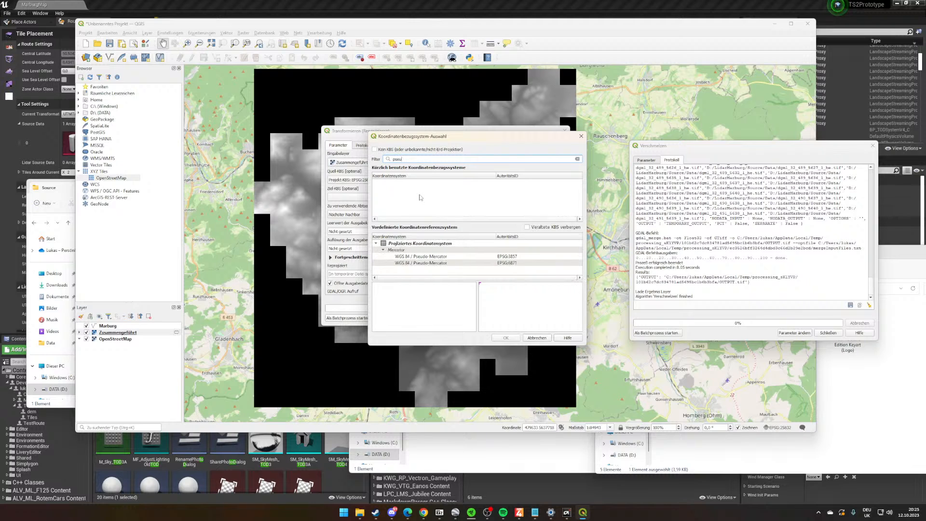
pyautogui.click(434, 257)
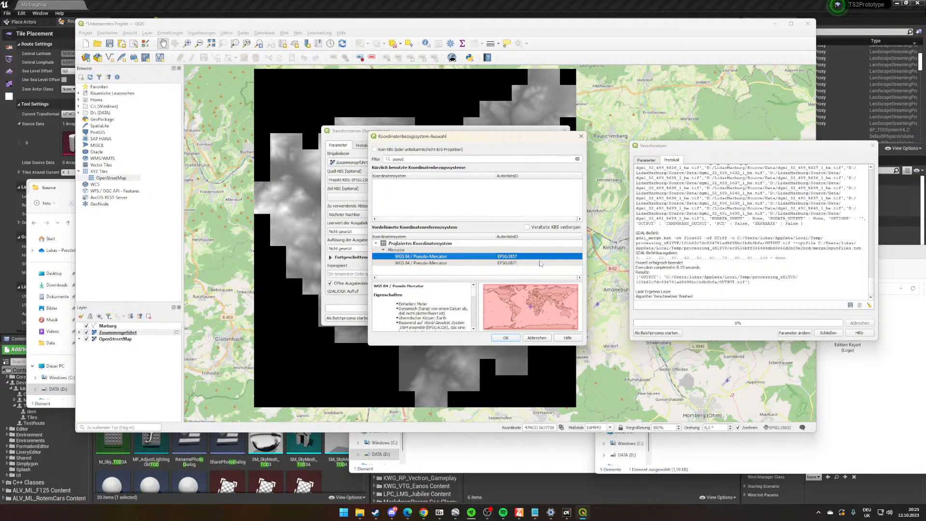
pyautogui.click(505, 337)
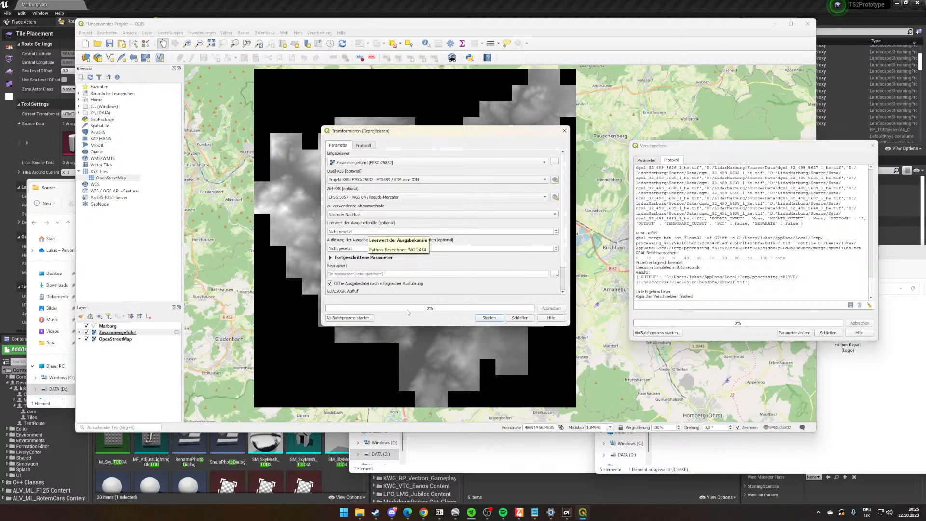
# - Set the output nodata value to -9999, run the reprojection to a temporary file, and close both processing dialogs
pyautogui.click(364, 231)
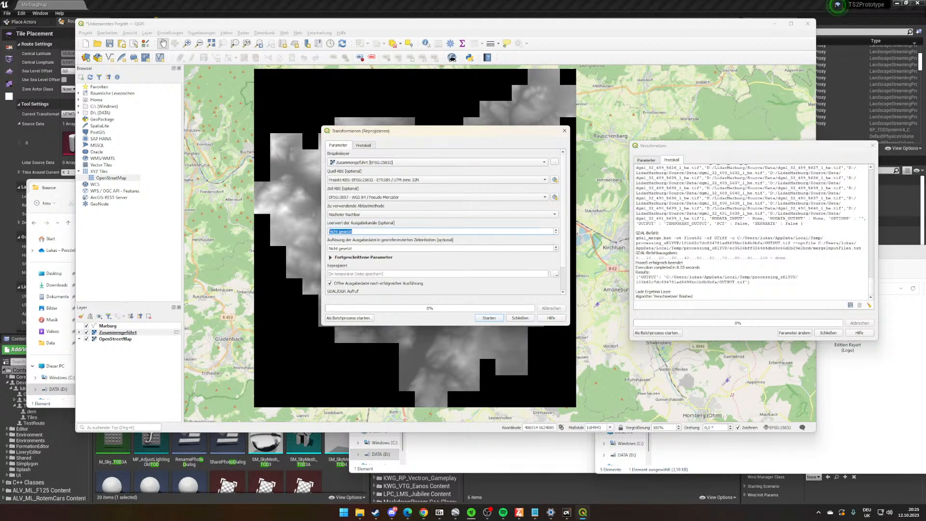
pyautogui.write('-9999')
pyautogui.click(489, 318)
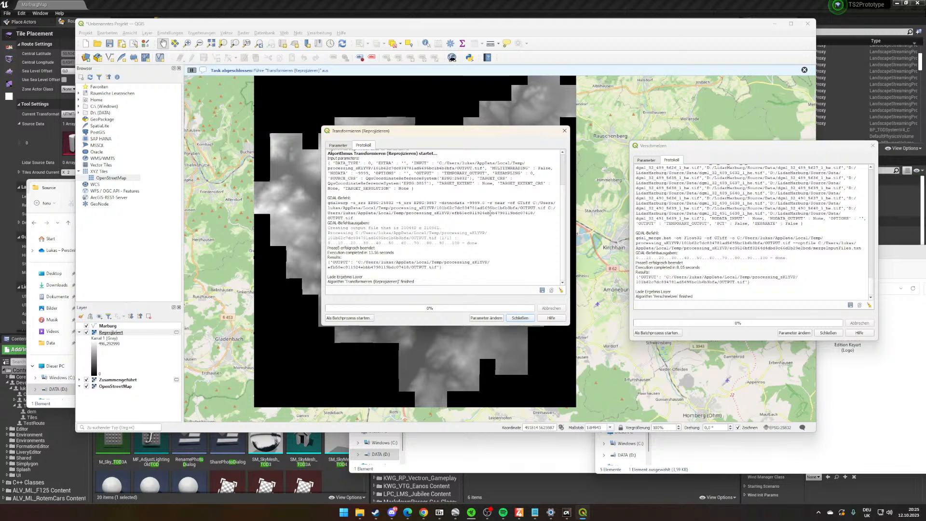
pyautogui.click(872, 145)
pyautogui.click(564, 131)
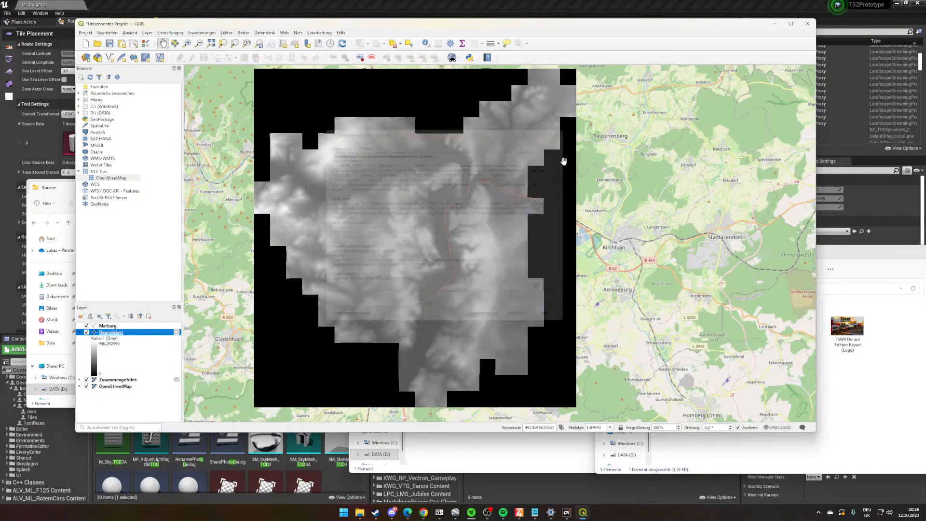
# - Remove the Zusammengeführt layer from the project, keeping the reprojected raster
pyautogui.moveTo(513, 211); pyautogui.dragTo(517, 215)
pyautogui.rightClick(140, 380)
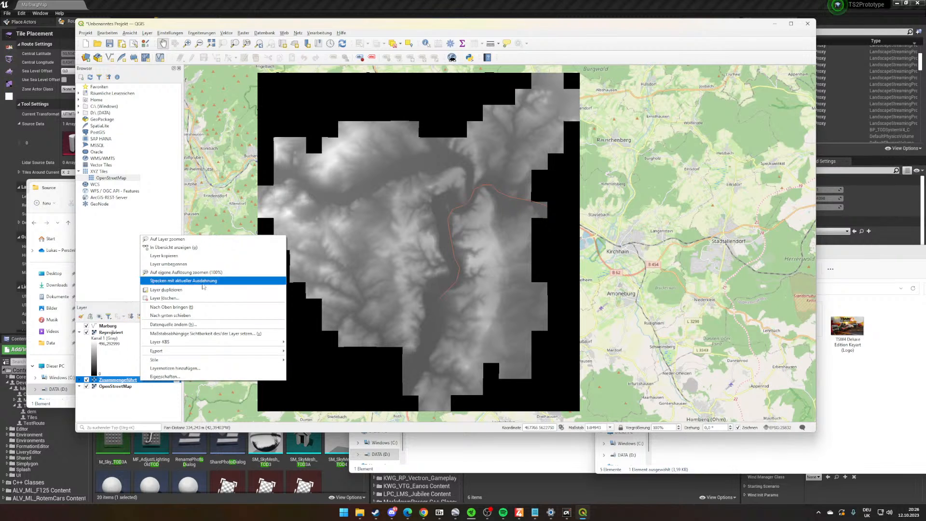
pyautogui.click(164, 298)
pyautogui.click(433, 236)
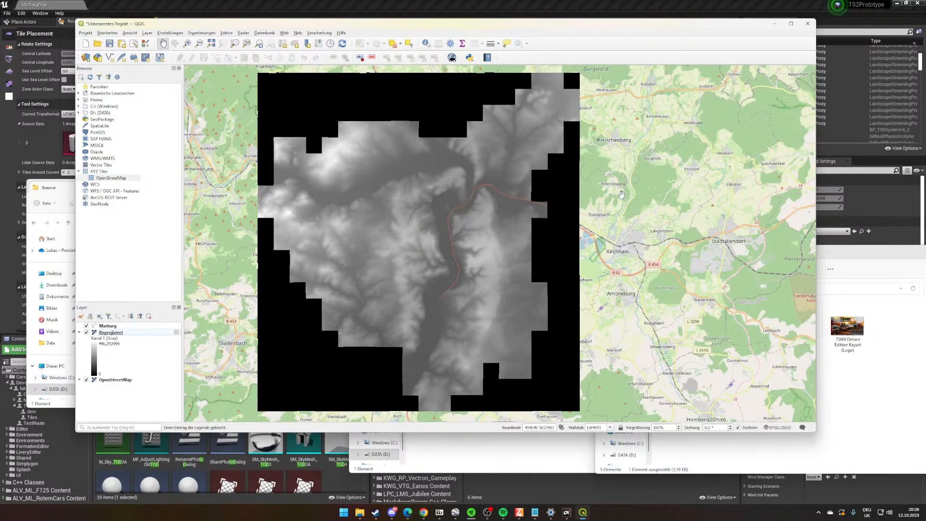
# - Examine the reprojected raster's coverage around the Marburg route against the OpenStreetMap base map
pyautogui.moveTo(467, 255); pyautogui.dragTo(481, 256)
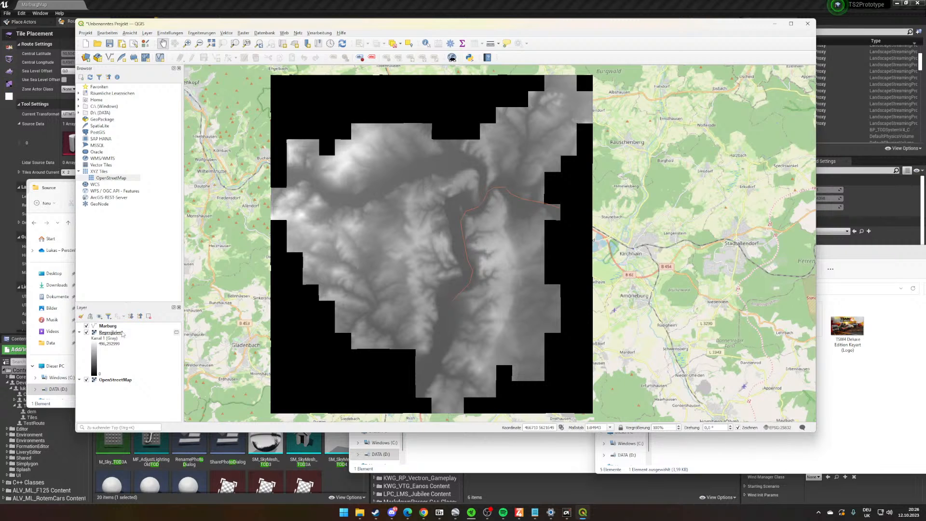
pyautogui.rightClick(122, 334)
pyautogui.click(126, 344)
pyautogui.moveTo(568, 236)
pyautogui.mouseDown()
pyautogui.moveTo(536, 269)
pyautogui.moveTo(556, 245)
pyautogui.mouseUp()
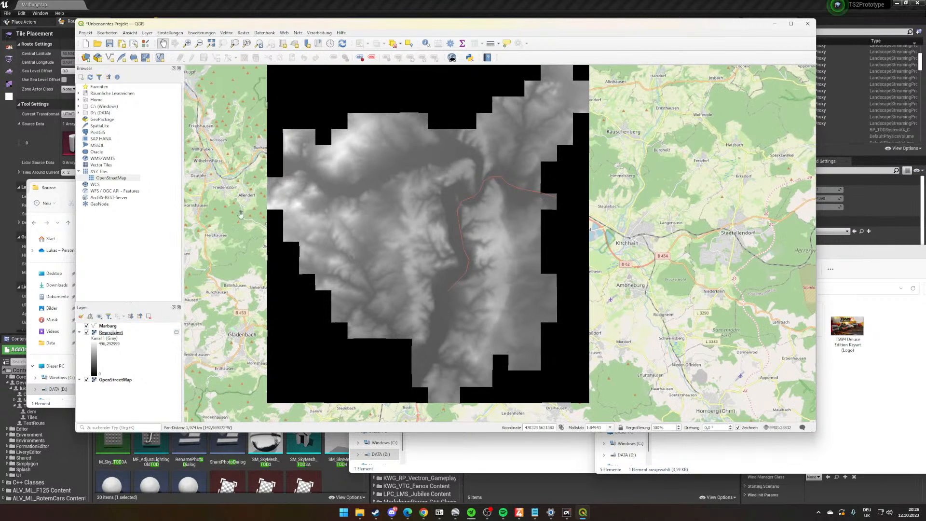
pyautogui.click(118, 334)
pyautogui.click(101, 376)
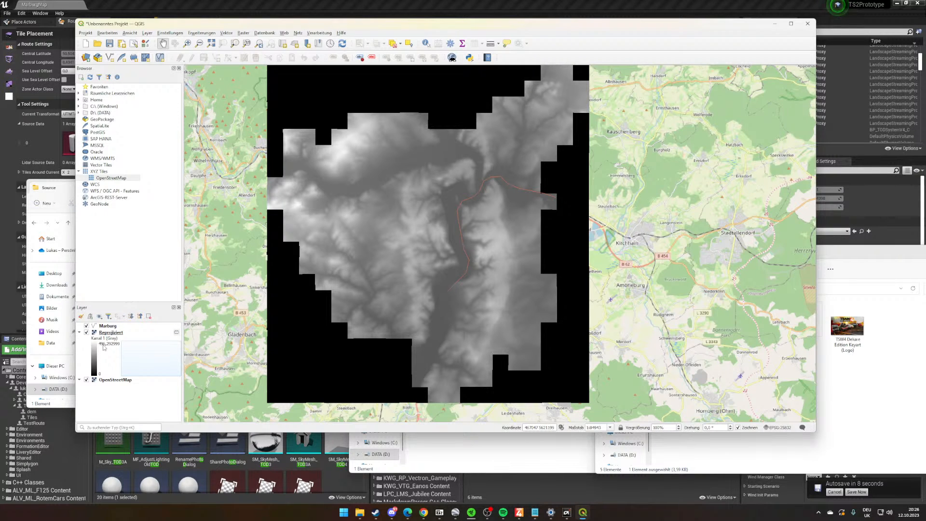
pyautogui.moveTo(476, 145); pyautogui.dragTo(477, 158)
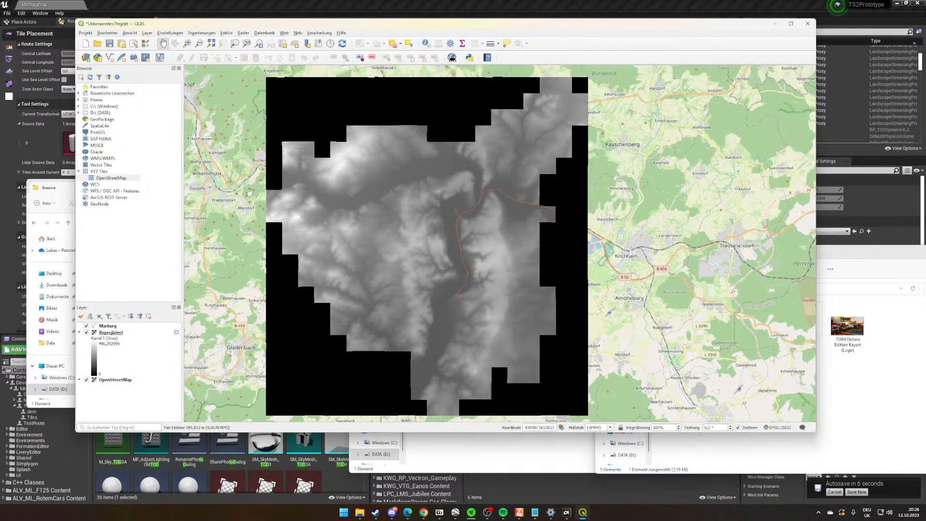
pyautogui.moveTo(527, 190); pyautogui.dragTo(543, 165)
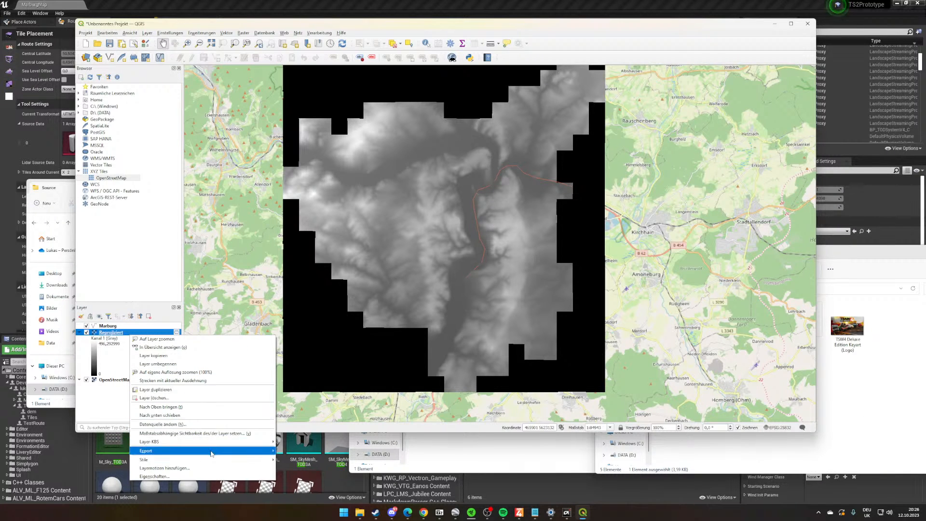
# - Set up a GeoTIFF export of the Reprojiziert layer with VRT creation, resolution 1 horizontally and vertically, and tiles of at most 3000 columns and rows
pyautogui.moveTo(159, 450)
pyautogui.click(316, 450)
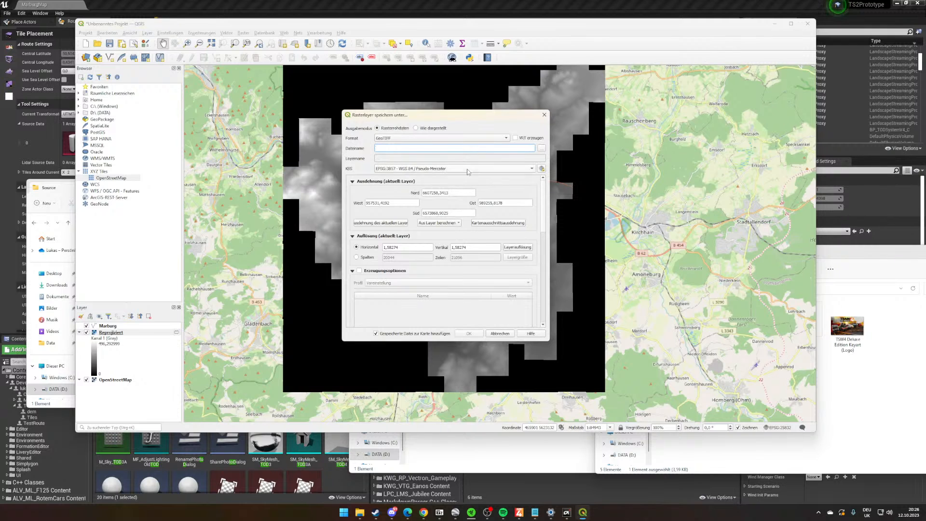
pyautogui.click(515, 138)
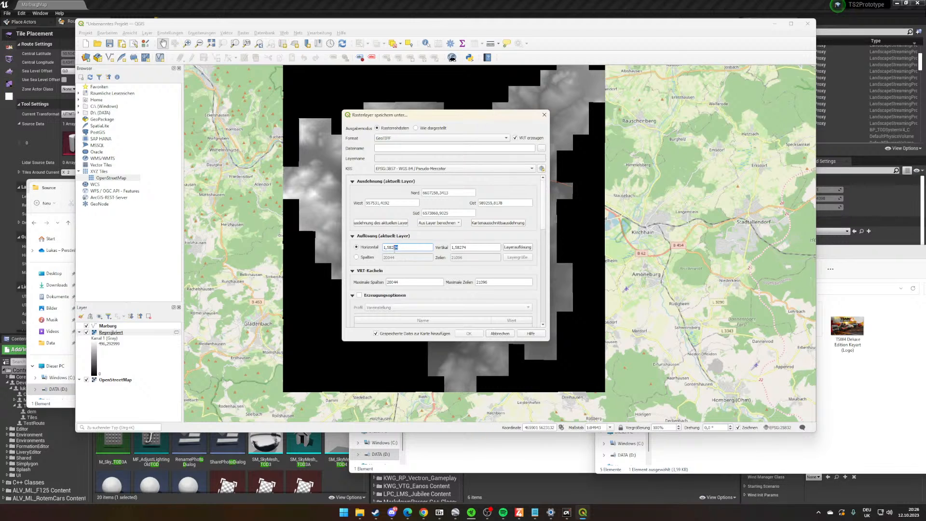
pyautogui.write('741')
pyautogui.write('1')
pyautogui.doubleClick(473, 248)
pyautogui.write('1')
pyautogui.press('Tab')
# - Browse for the export's output directory and create a new folder named tiledtiff inside LidarMarburg on the DATA (D:) drive
pyautogui.click(541, 148)
pyautogui.moveTo(465, 124); pyautogui.dragTo(500, 155)
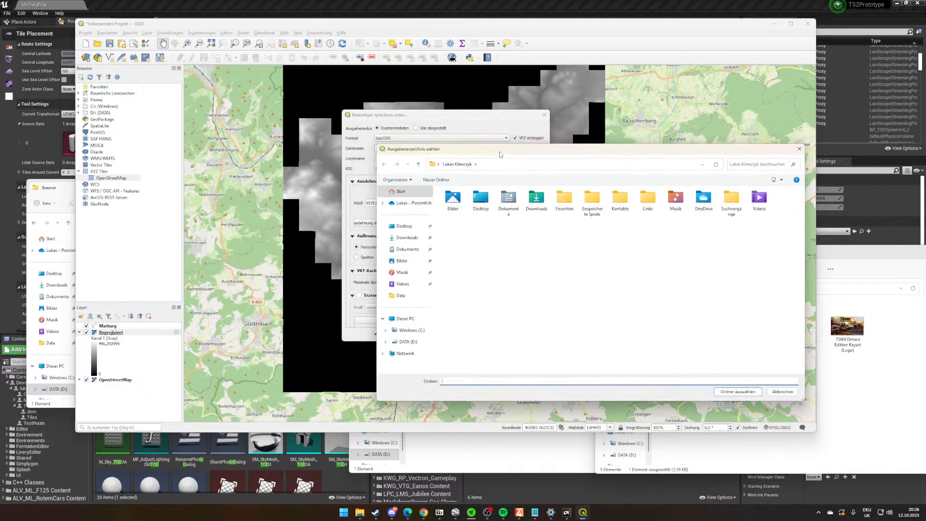
pyautogui.click(408, 342)
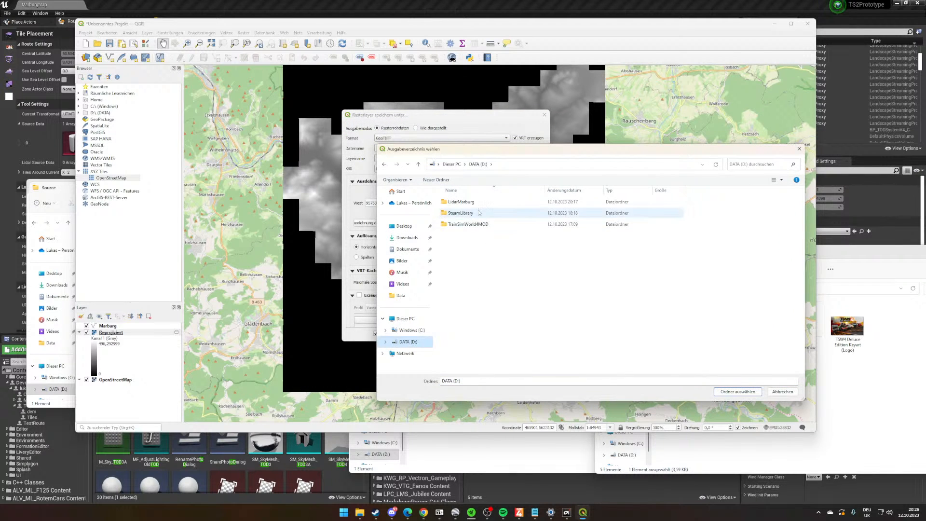
pyautogui.click(477, 203)
pyautogui.doubleClick(477, 203)
pyautogui.rightClick(470, 226)
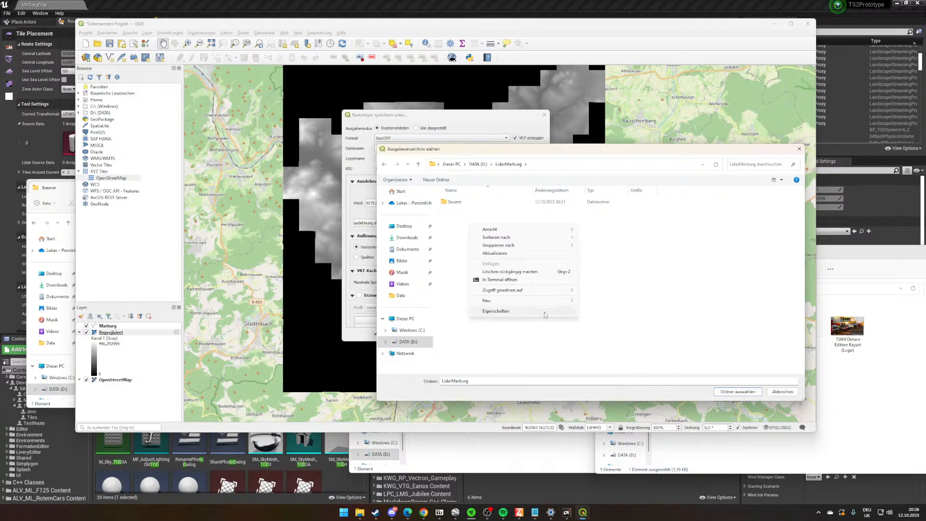
pyautogui.click(585, 300)
pyautogui.write('t')
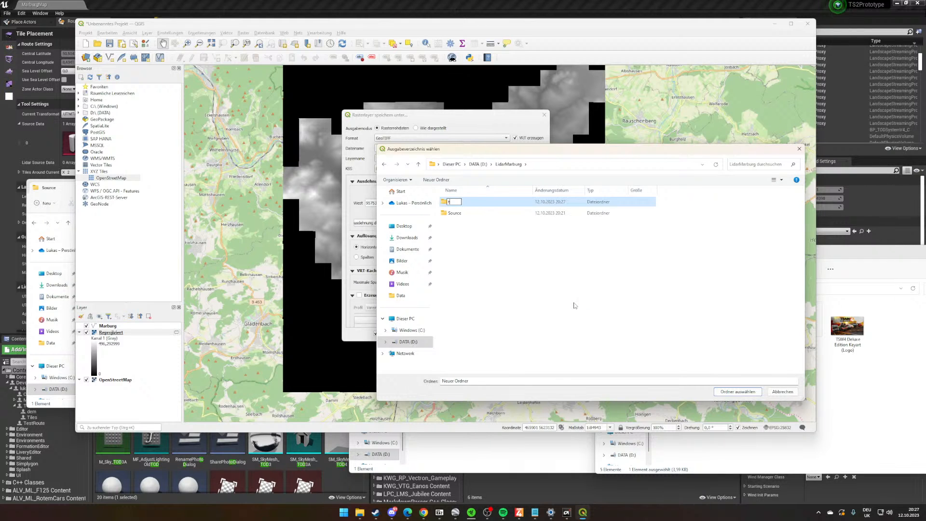
pyautogui.write('iledtiff')
pyautogui.press('Return')
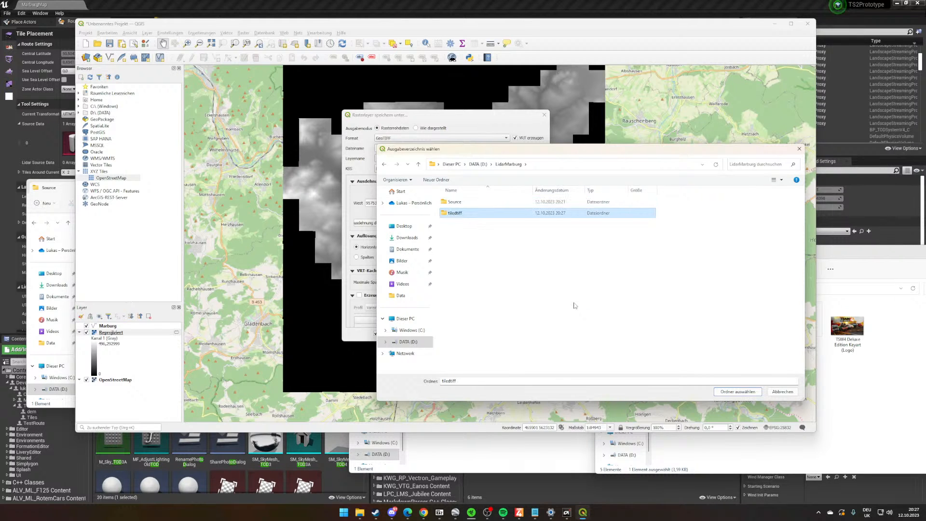
# - Choose the tiledtiff folder as the output location and run the raster export, adding the saved result to the map
pyautogui.doubleClick(518, 214)
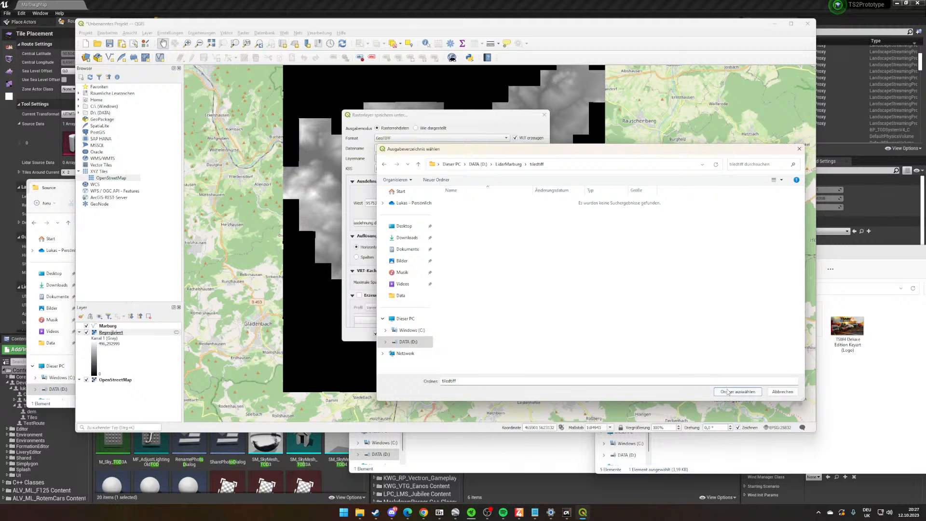
pyautogui.click(728, 392)
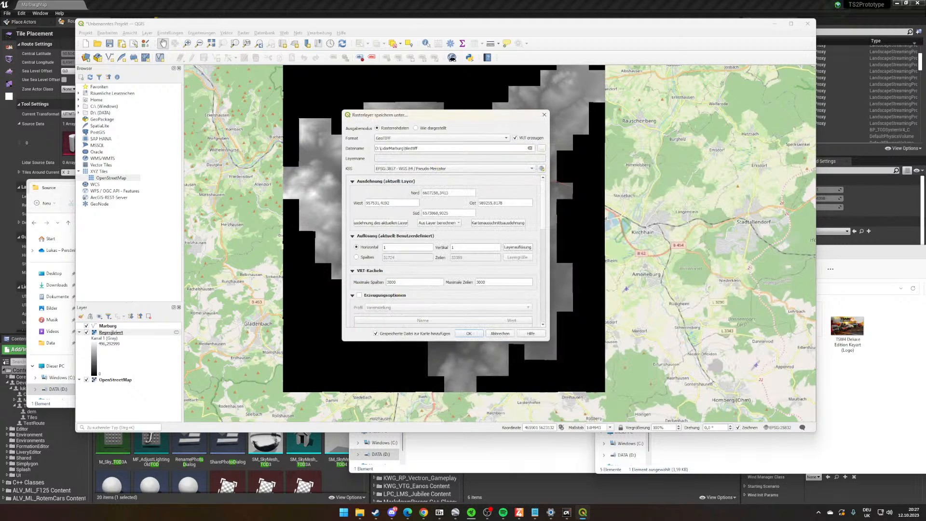
pyautogui.click(468, 334)
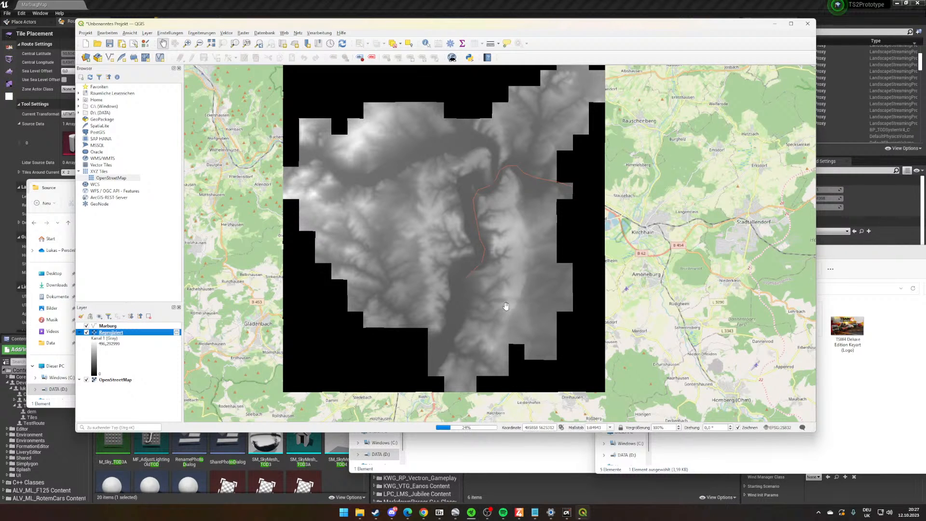
pyautogui.moveTo(505, 305); pyautogui.dragTo(499, 311)
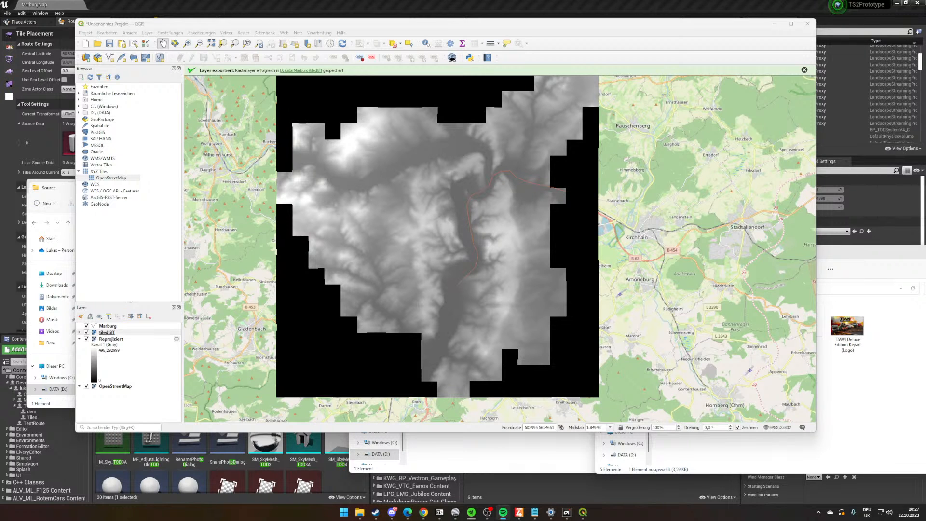
pyautogui.moveTo(562, 219); pyautogui.dragTo(553, 226)
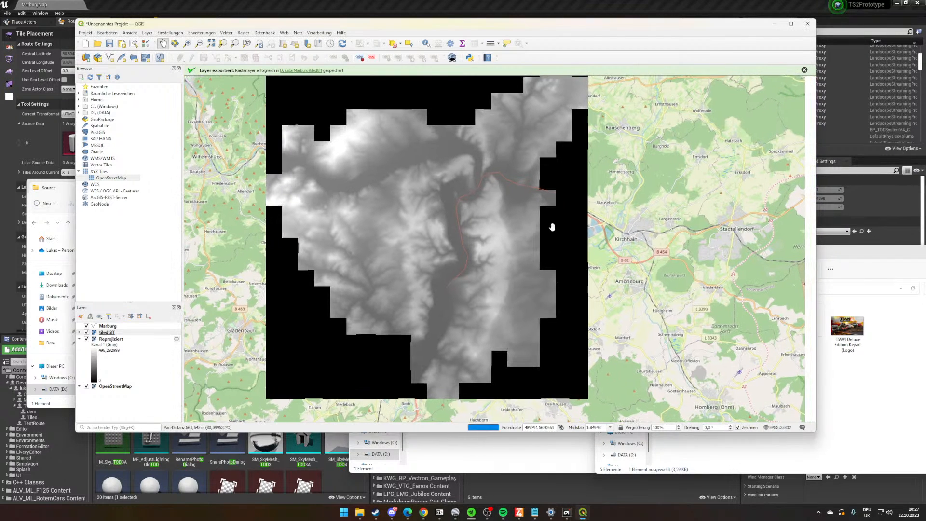
# - Switch to File Explorer, open D:\LidarMarburg\tiledtiff, and maximize its window
pyautogui.click(863, 370)
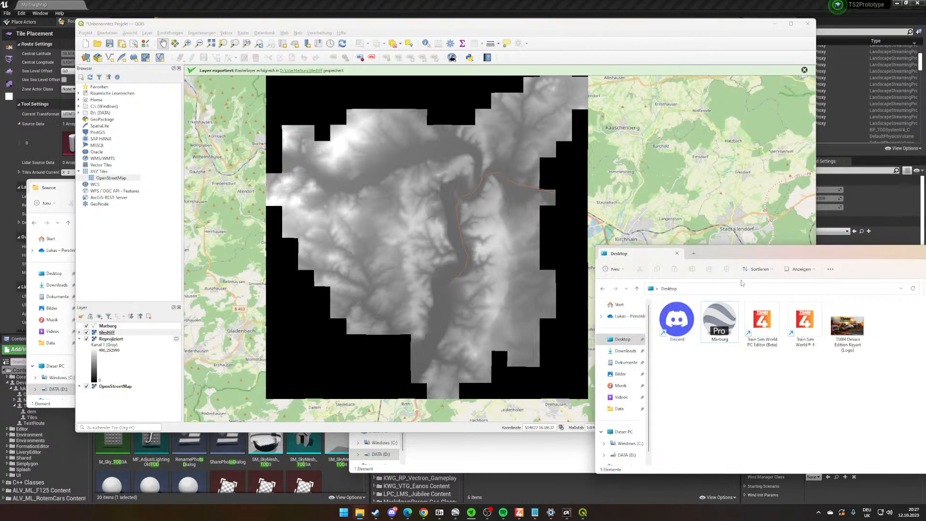
pyautogui.moveTo(735, 257); pyautogui.dragTo(570, 136)
pyautogui.scroll(-3, 398, 265)
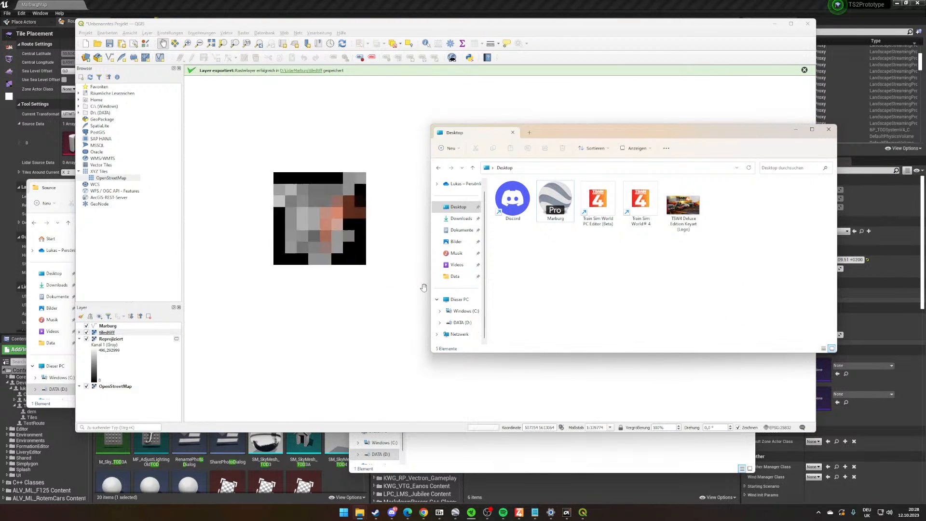
pyautogui.click(462, 322)
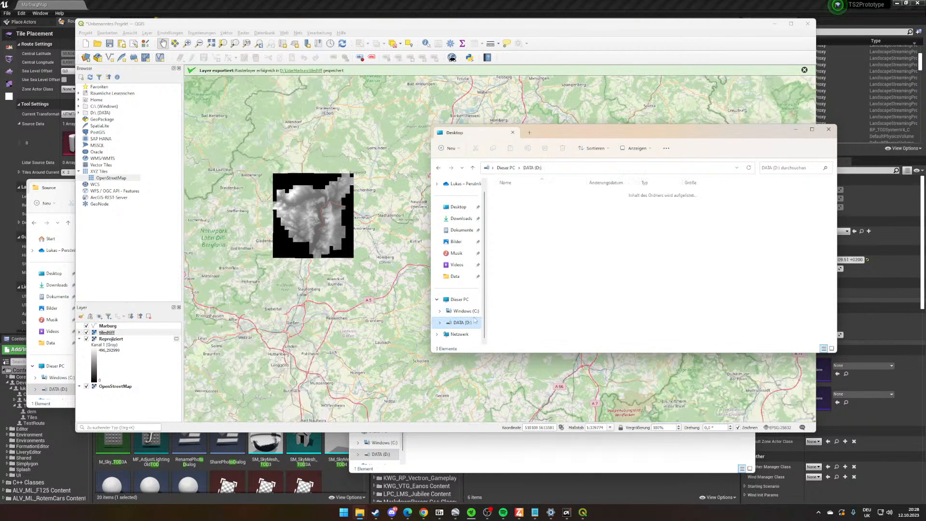
pyautogui.doubleClick(516, 194)
pyautogui.doubleClick(519, 205)
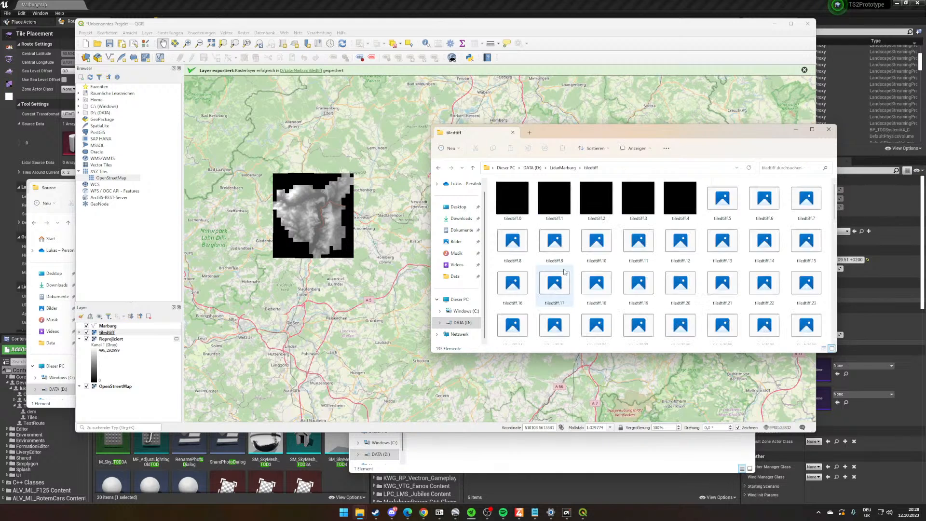
pyautogui.moveTo(627, 132); pyautogui.dragTo(409, 2)
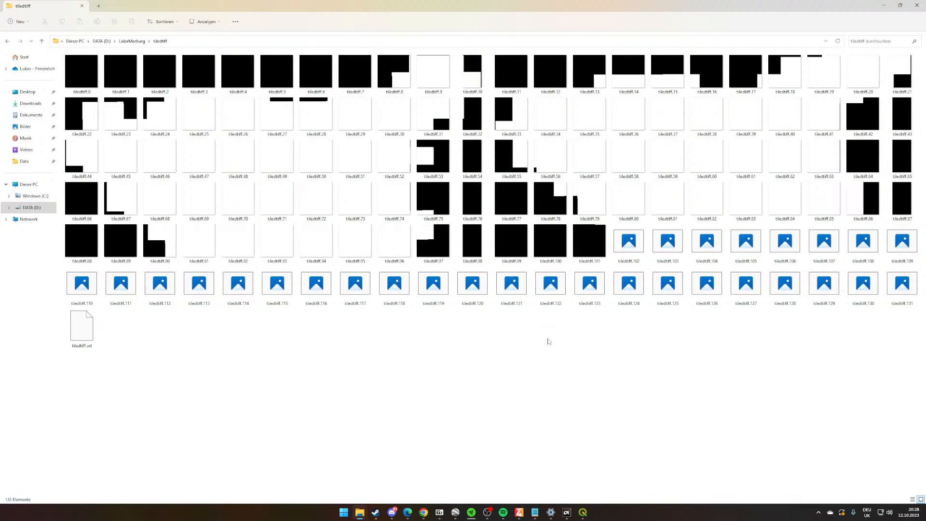
# - Examine the thumbnails of the exported tiles, enlarging them until the grid resembles the raster's layout
pyautogui.keyDown('ctrl'); pyautogui.scroll(3, 523, 357); pyautogui.keyUp('ctrl')
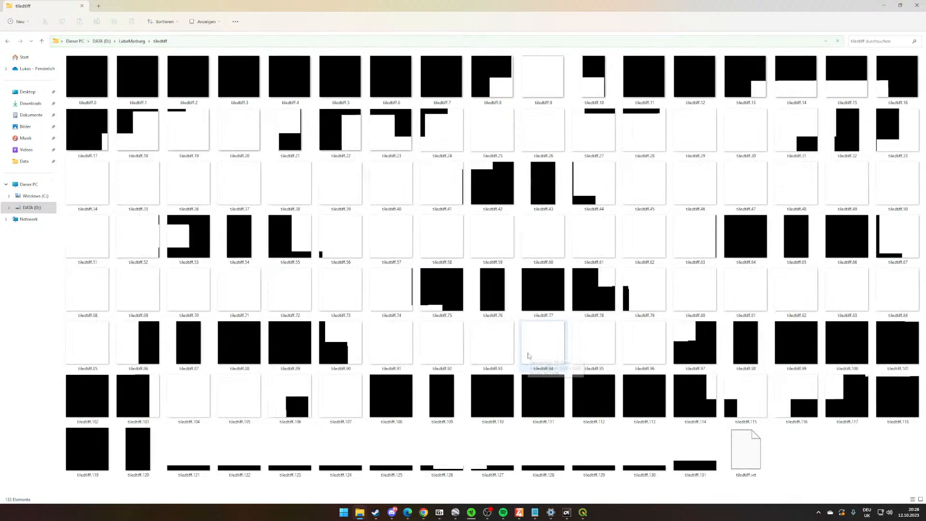
pyautogui.keyDown('ctrl'); pyautogui.scroll(3, 528, 356); pyautogui.keyUp('ctrl')
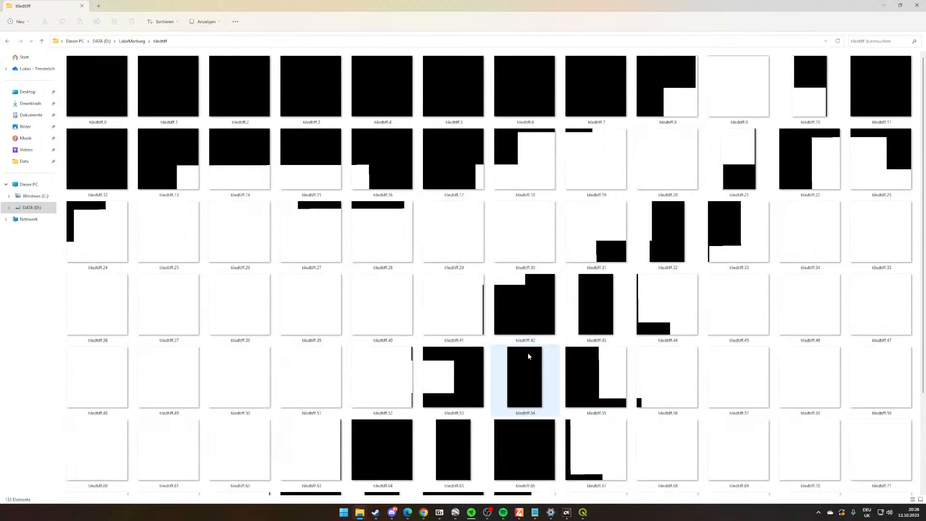
pyautogui.keyDown('ctrl'); pyautogui.scroll(-4, 527, 356); pyautogui.keyUp('ctrl')
pyautogui.keyDown('ctrl'); pyautogui.scroll(4, 527, 356); pyautogui.keyUp('ctrl')
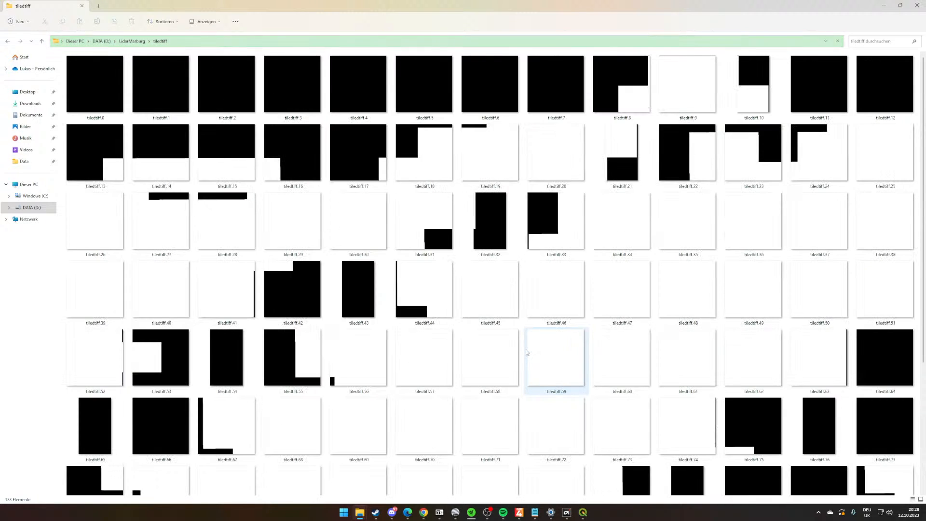
pyautogui.scroll(-10, 525, 376)
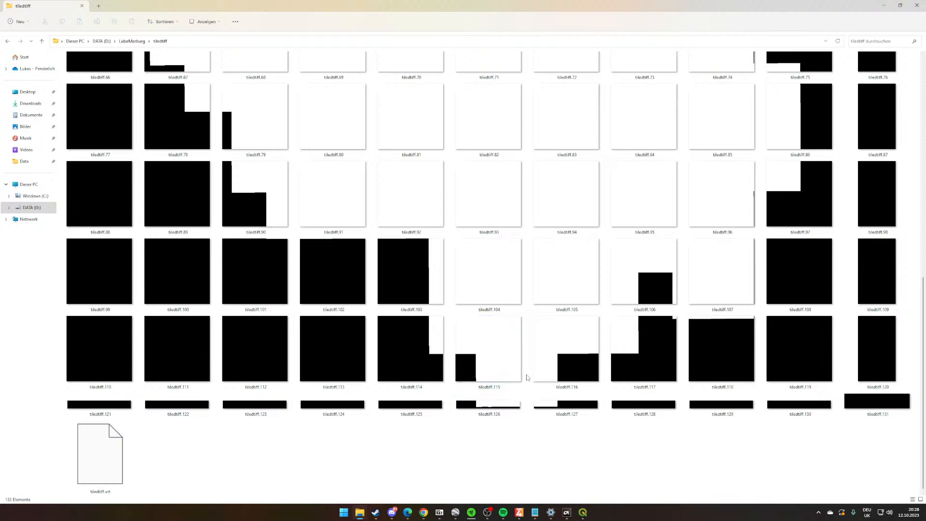
pyautogui.scroll(10, 348, 386)
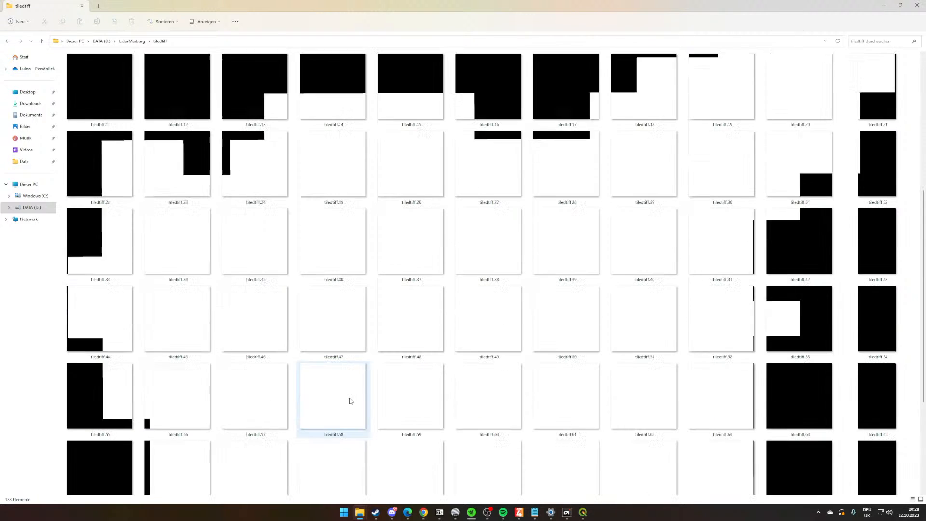
pyautogui.click(314, 103)
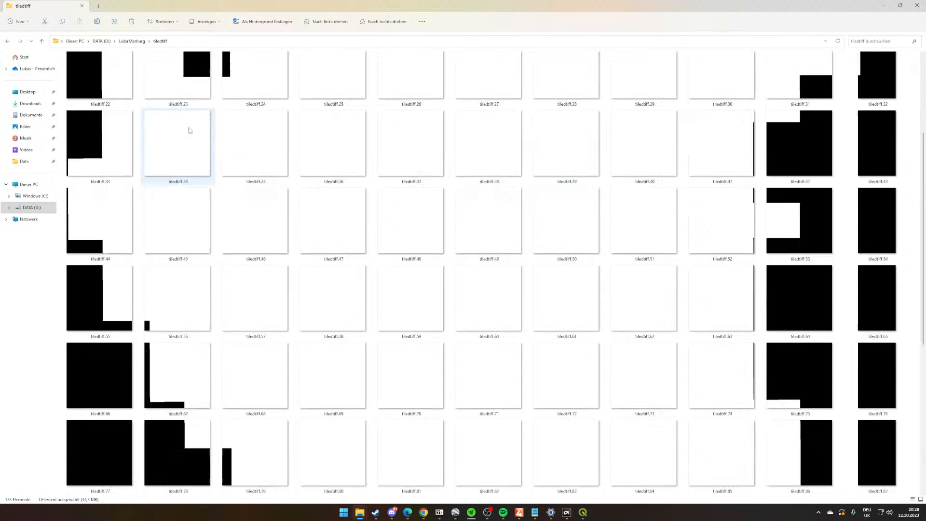
pyautogui.scroll(-10, 188, 128)
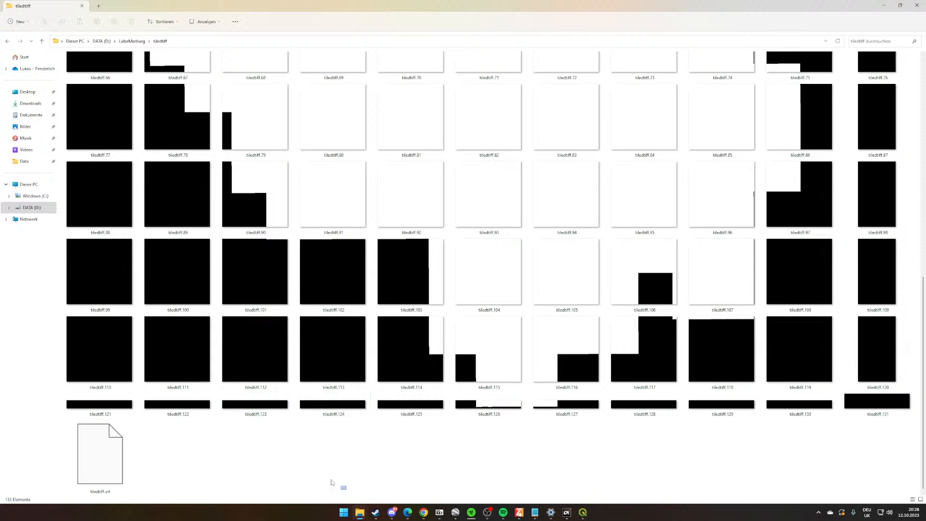
# - Select all files in the first four columns of the tile grid, from tiledtiff.0 down to the VRT file
pyautogui.moveTo(345, 487); pyautogui.dragTo(39, 30)
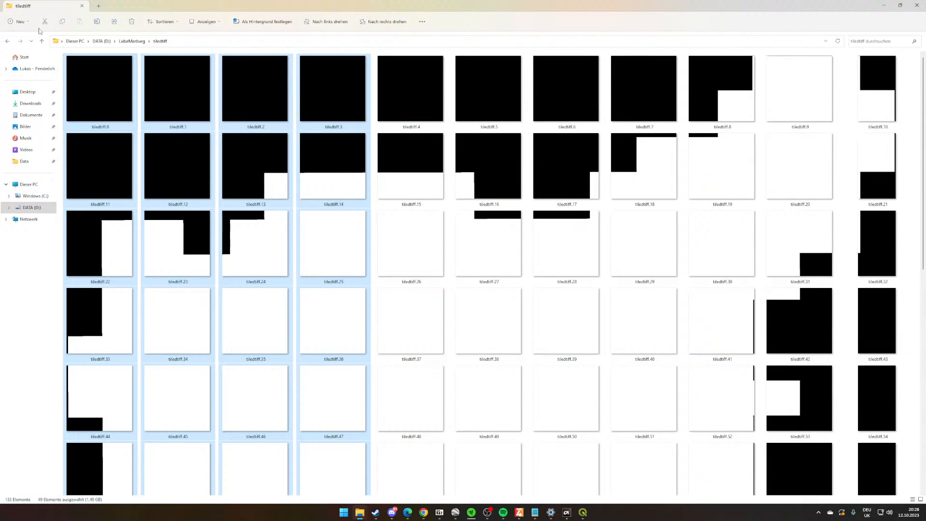
pyautogui.rightClick(84, 79)
pyautogui.scroll(-10, 365, 263)
pyautogui.scroll(8, 364, 263)
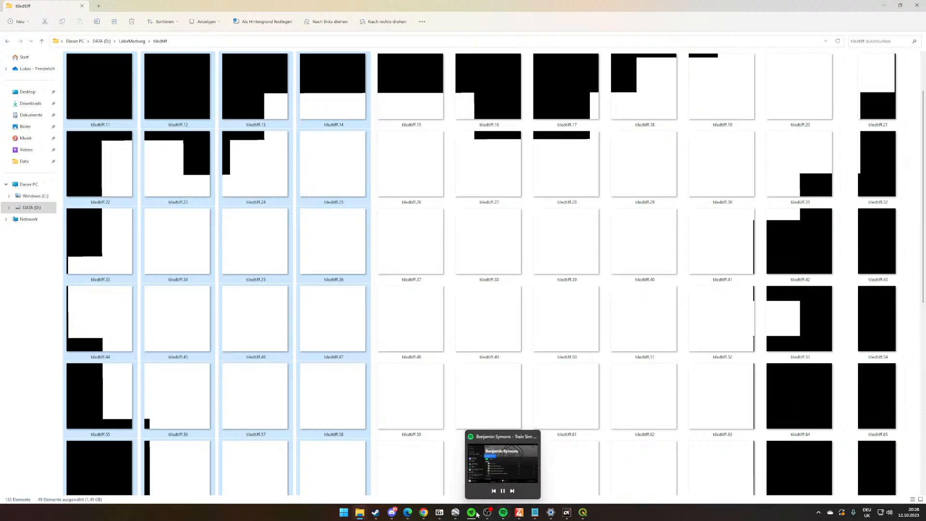
# - Check the Marburg route's course in Google Earth Pro and its position on the exported raster in QGIS
pyautogui.click(455, 512)
pyautogui.moveTo(452, 250); pyautogui.dragTo(855, 52)
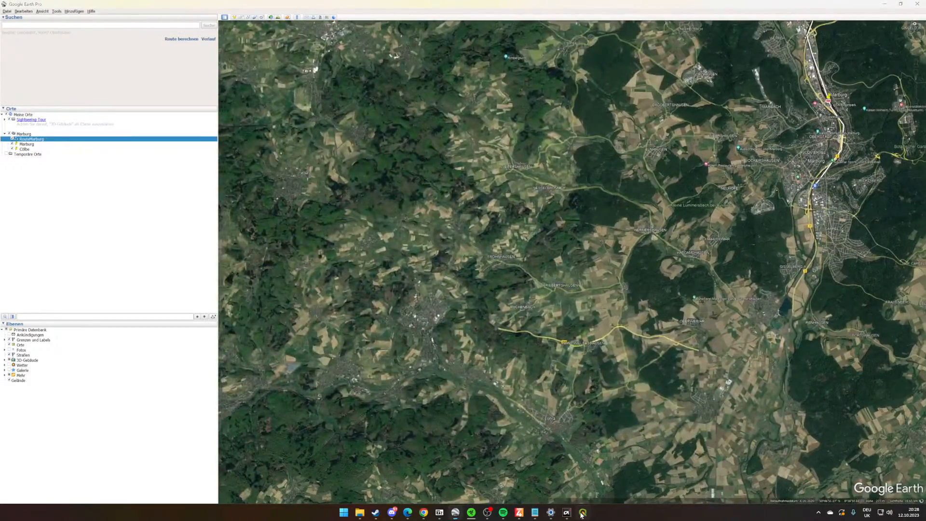
pyautogui.click(581, 514)
pyautogui.moveTo(318, 228); pyautogui.dragTo(380, 246)
pyautogui.scroll(2, 380, 242)
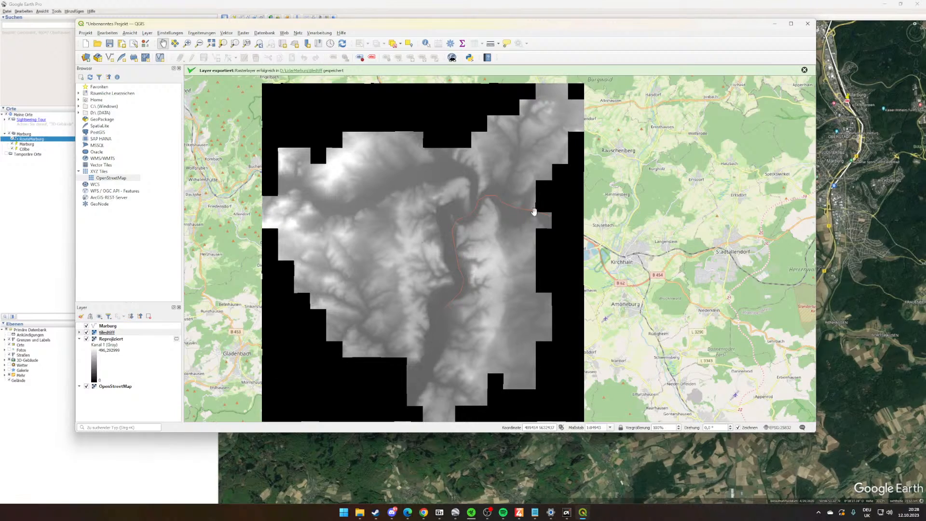
# - Compare the selected tiles in the tiledtiff folder with the raster's coverage around the route in QGIS
pyautogui.hotkey('alt', 'Tab')
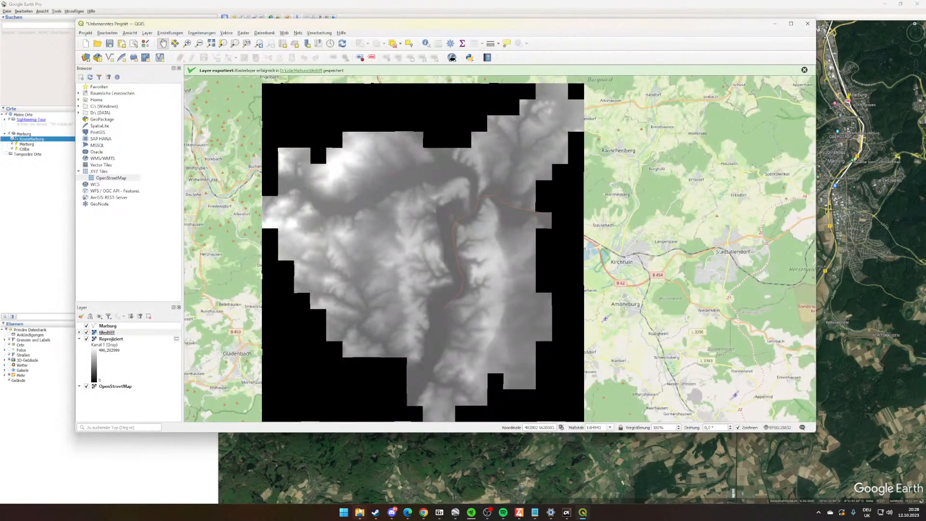
pyautogui.moveTo(359, 512)
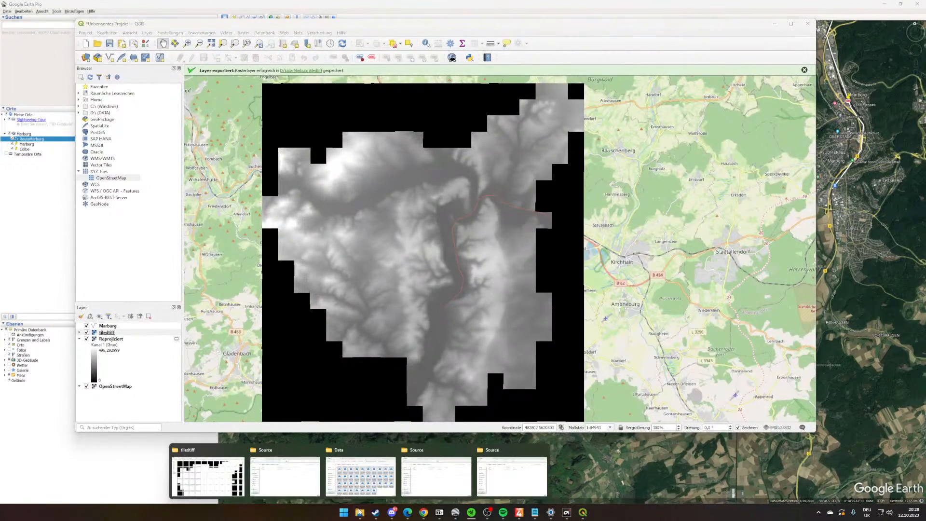
pyautogui.click(222, 497)
pyautogui.scroll(-5, 492, 325)
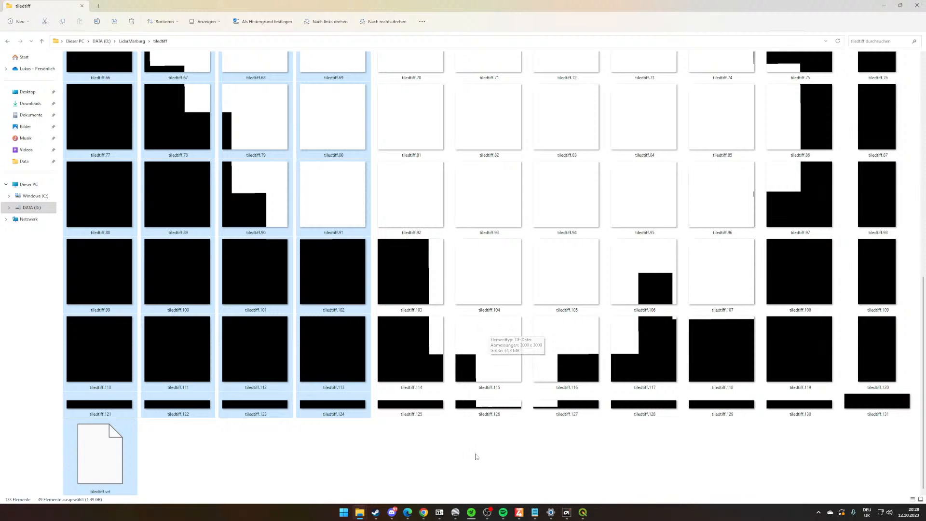
pyautogui.hotkey('alt', 'Tab')
pyautogui.hotkey('alt', 'Tab')
pyautogui.scroll(10, 475, 451)
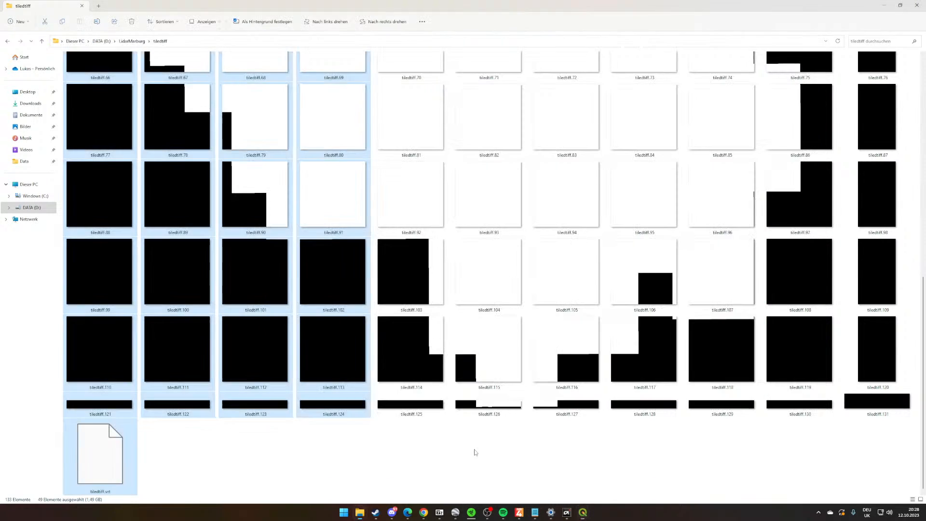
pyautogui.hotkey('alt', 'Tab')
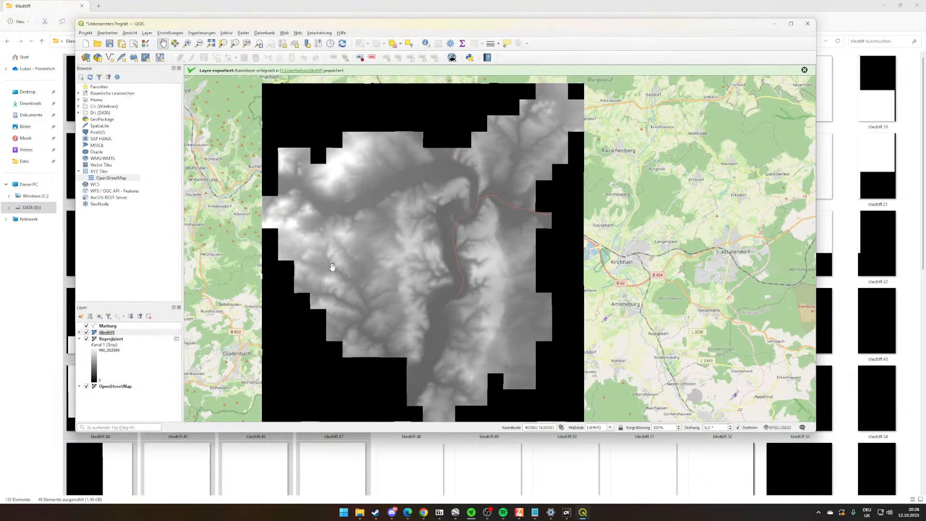
pyautogui.hotkey('alt', 'Tab')
# - Delete the selected tiles from the tiledtiff folder, closing QGIS without saving its project to release the file in use
pyautogui.rightClick(313, 178)
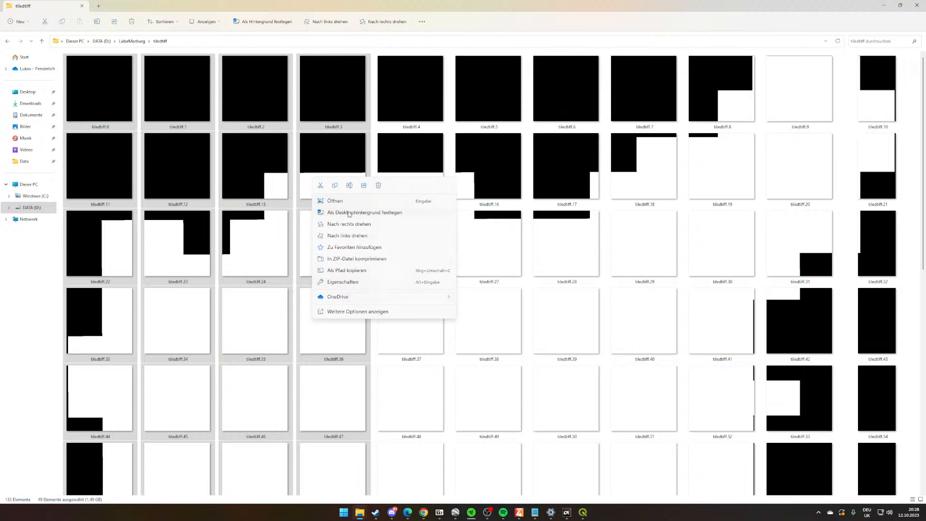
pyautogui.click(379, 184)
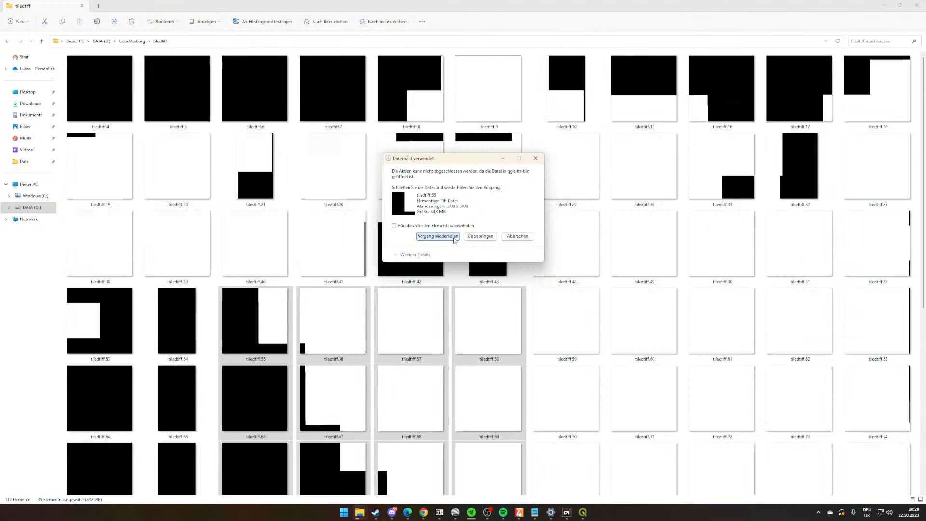
pyautogui.click(583, 512)
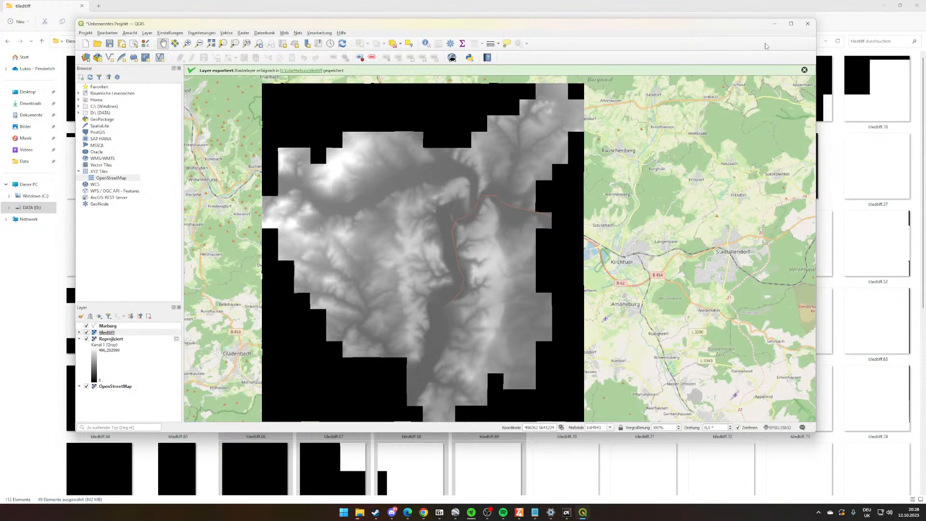
pyautogui.click(807, 24)
pyautogui.click(475, 238)
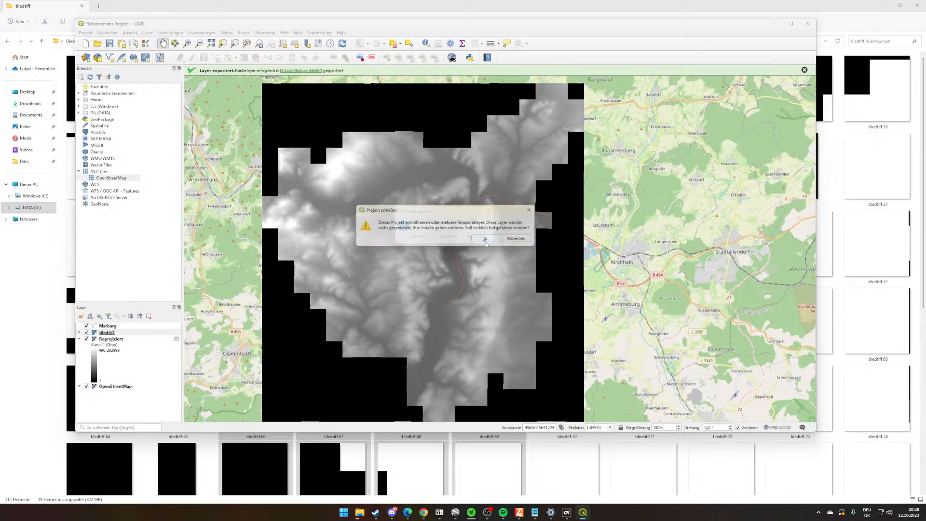
pyautogui.click(449, 239)
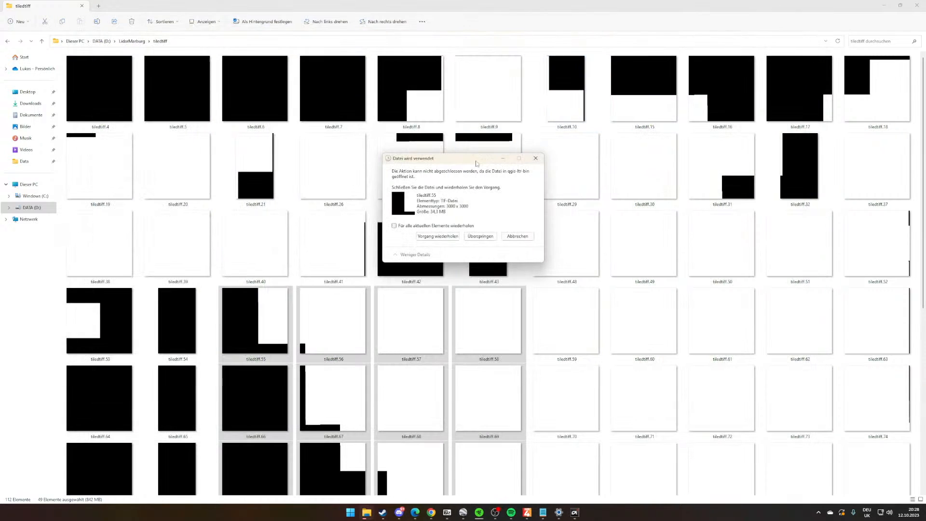
pyautogui.click(480, 237)
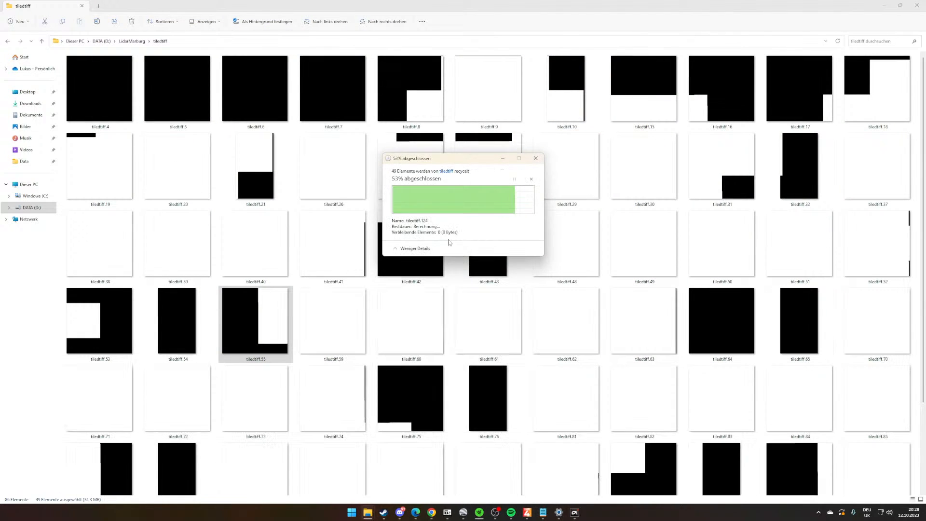
# - Resize the tiledtiff window and its thumbnails over Google Earth Pro until the remaining tiles form a seven-column grid
pyautogui.keyDown('ctrl'); pyautogui.scroll(1, 451, 230); pyautogui.keyUp('ctrl')
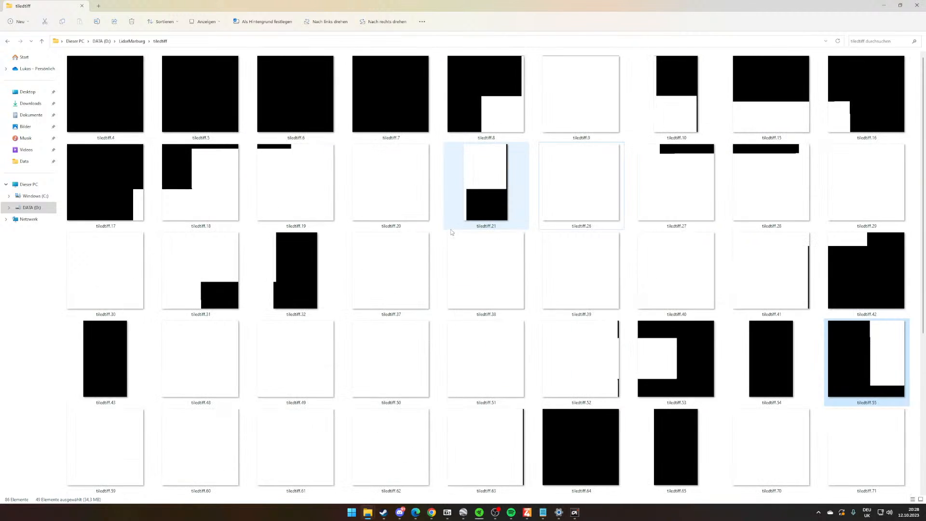
pyautogui.keyDown('ctrl'); pyautogui.scroll(1, 450, 225); pyautogui.keyUp('ctrl')
pyautogui.scroll(-10, 453, 229)
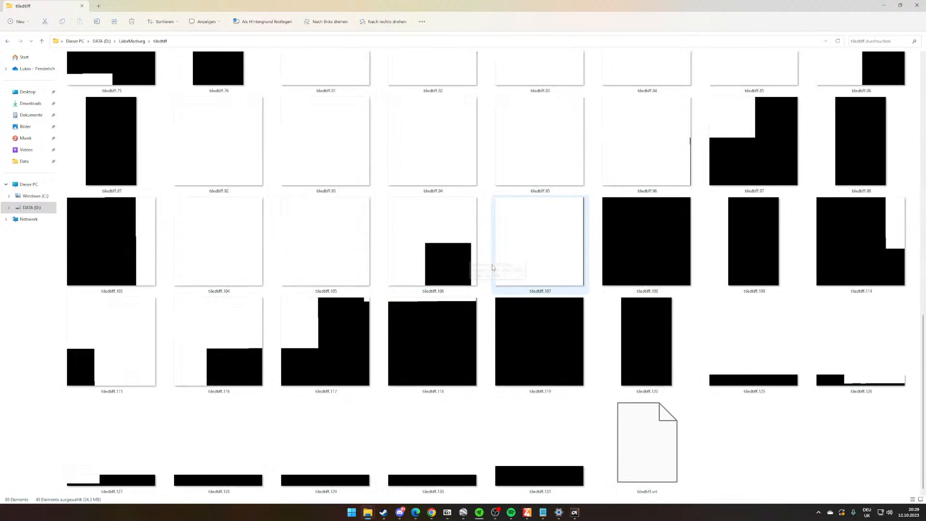
pyautogui.scroll(10, 492, 264)
pyautogui.moveTo(497, 6); pyautogui.dragTo(448, 93)
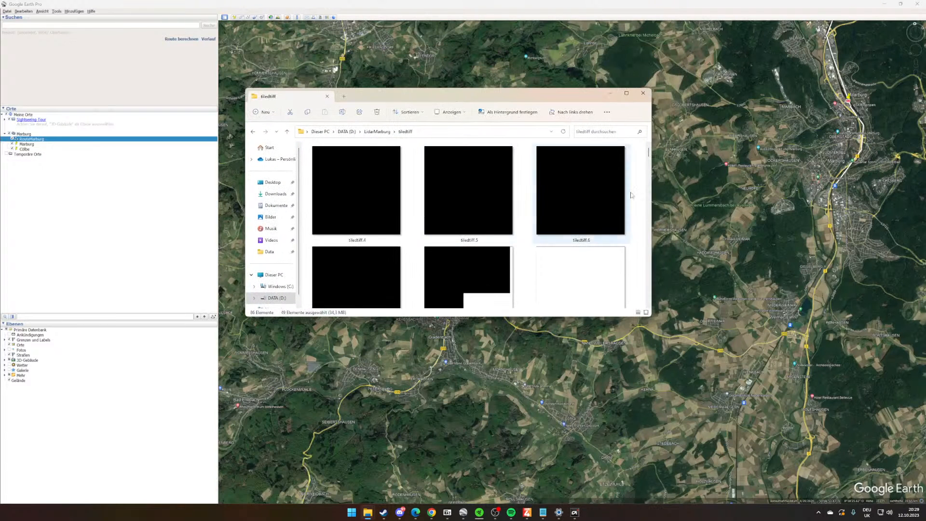
pyautogui.keyDown('ctrl'); pyautogui.scroll(-4, 491, 232); pyautogui.keyUp('ctrl')
pyautogui.keyDown('ctrl'); pyautogui.scroll(-1, 368, 234); pyautogui.keyUp('ctrl')
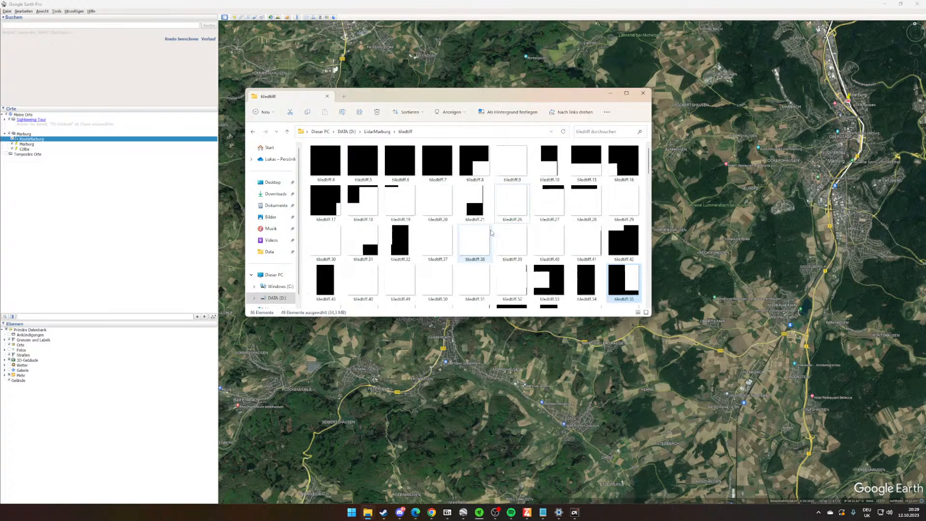
pyautogui.keyDown('ctrl'); pyautogui.scroll(2, 369, 235); pyautogui.keyUp('ctrl')
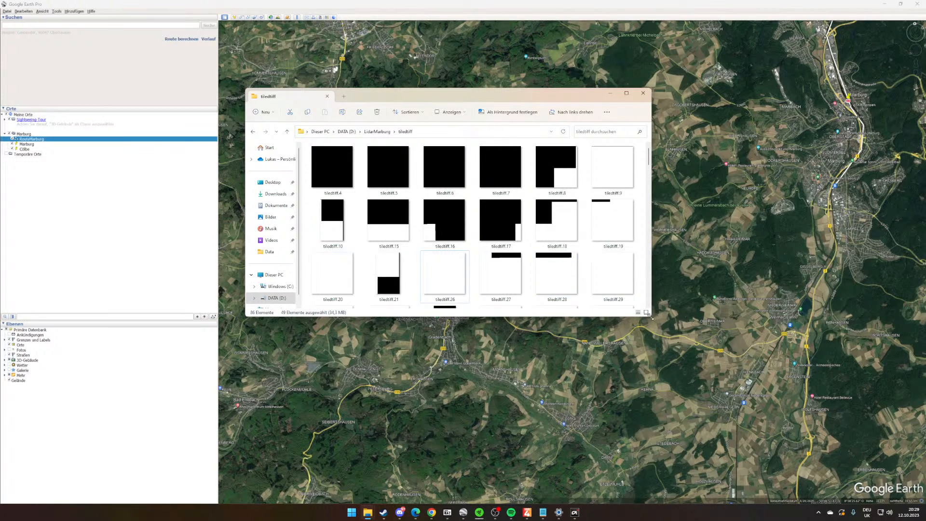
pyautogui.moveTo(651, 315); pyautogui.dragTo(697, 479)
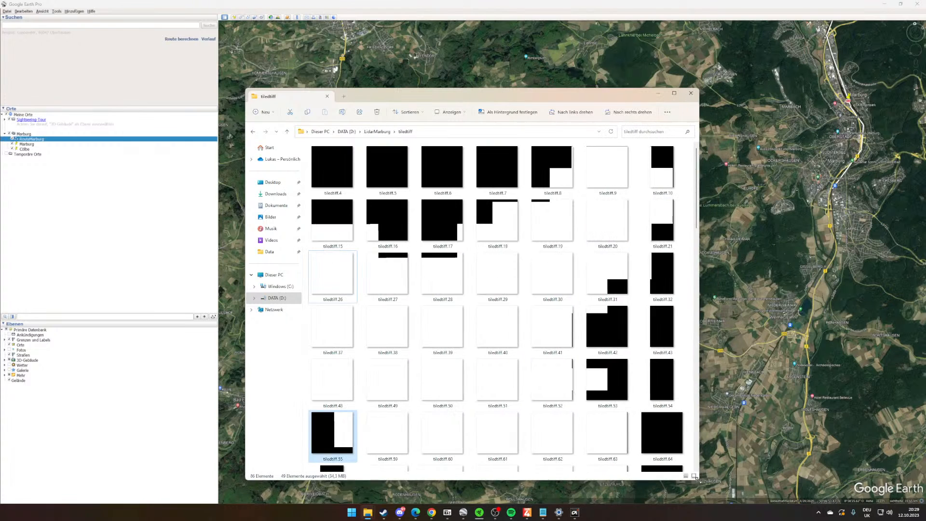
# - Select the first tile row, tiledtiff.4 to tiledtiff.10, plus tiledtiff.109, 118 to 120, 125 to 131 and the VRT file
pyautogui.click(644, 180)
pyautogui.keyDown('shift'); pyautogui.click(348, 184); pyautogui.keyUp('shift')
pyautogui.scroll(-7, 399, 231)
pyautogui.click(651, 356)
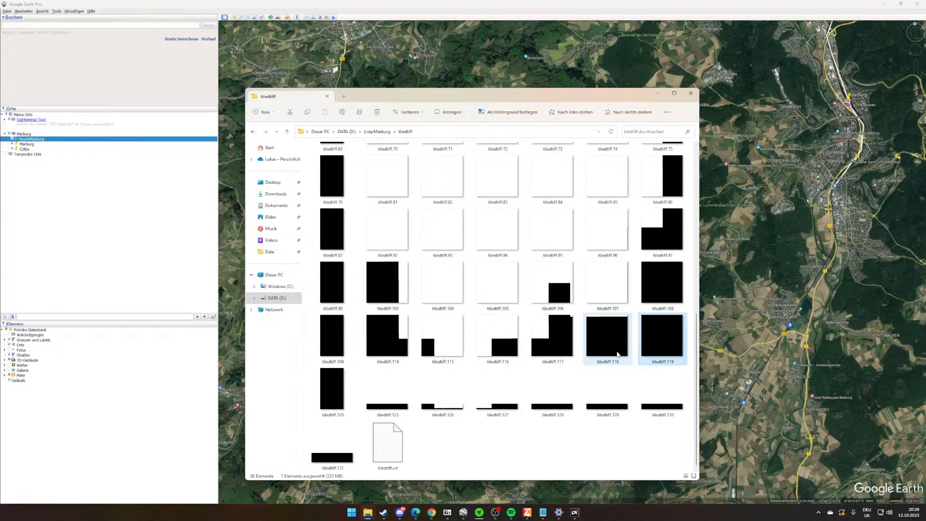
pyautogui.keyDown('ctrl'); pyautogui.moveTo(690, 363); pyautogui.dragTo(354, 458); pyautogui.keyUp('ctrl')
pyautogui.keyDown('ctrl'); pyautogui.click(329, 335); pyautogui.keyUp('ctrl')
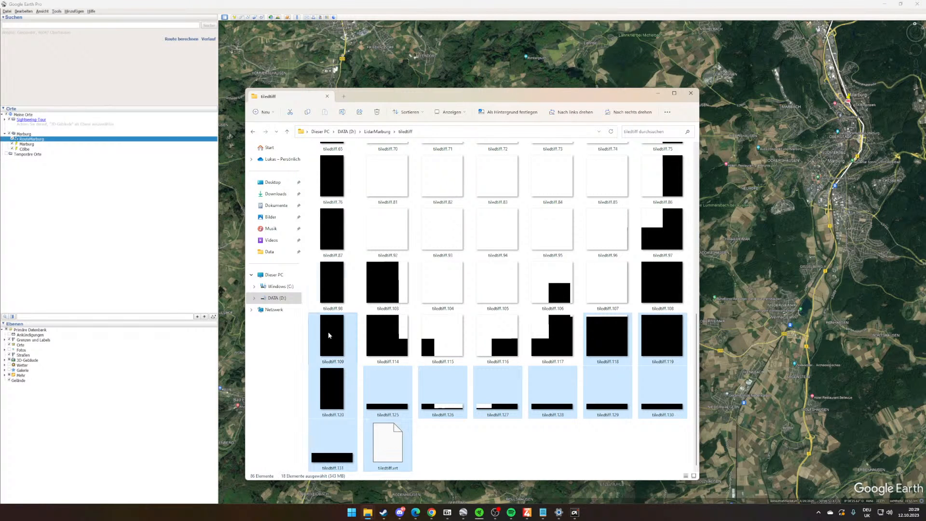
# - Add the black edge tiles tiledtiff.98, 87, 108 and 65 to the selection
pyautogui.keyDown('ctrl'); pyautogui.click(335, 284); pyautogui.keyUp('ctrl')
pyautogui.keyDown('ctrl'); pyautogui.click(341, 224); pyautogui.keyUp('ctrl')
pyautogui.keyDown('ctrl'); pyautogui.click(659, 284); pyautogui.keyUp('ctrl')
pyautogui.scroll(6, 443, 328)
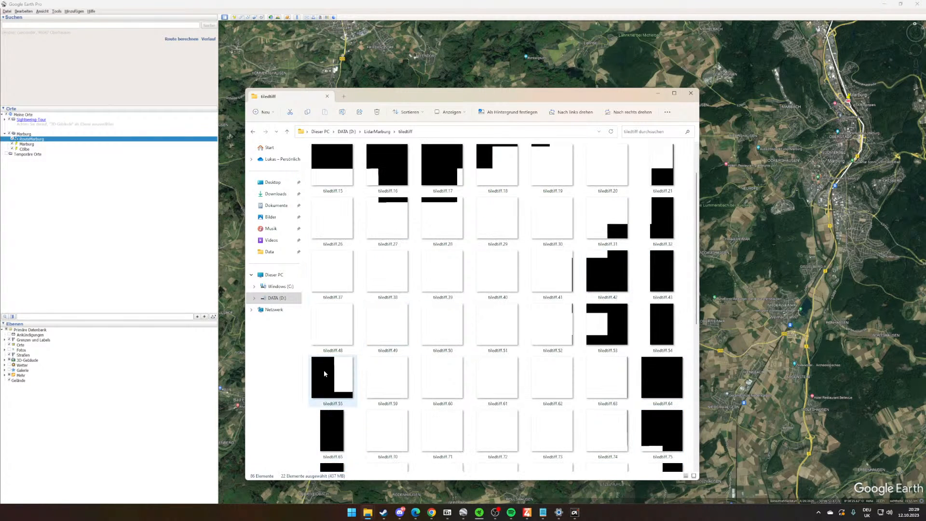
pyautogui.keyDown('ctrl'); pyautogui.click(332, 431); pyautogui.keyUp('ctrl')
pyautogui.scroll(-5, 439, 278)
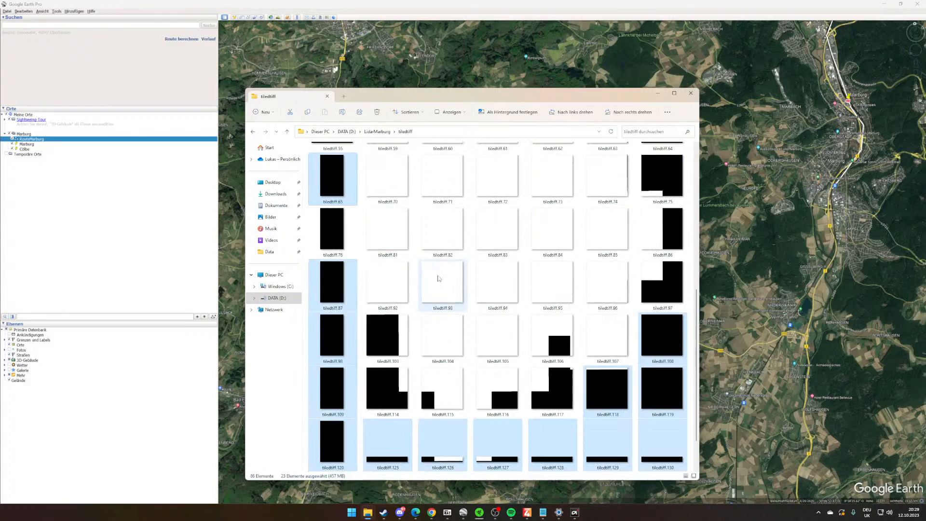
# - Add the black tiles tiledtiff.54 and tiledtiff.43 to the selection and delete all selected files
pyautogui.scroll(1, 711, 220)
pyautogui.scroll(6, 668, 249)
pyautogui.keyDown('ctrl'); pyautogui.scroll(-1, 668, 249); pyautogui.keyUp('ctrl')
pyautogui.scroll(-5, 659, 318)
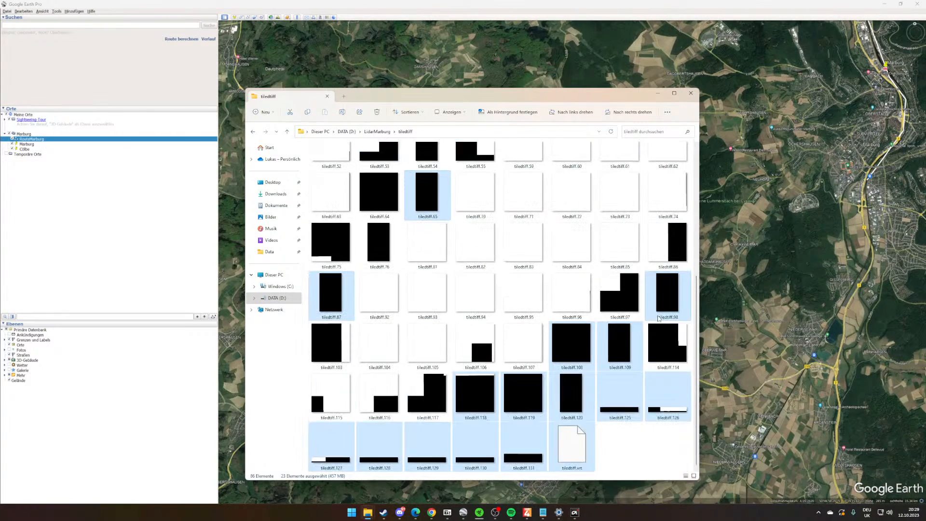
pyautogui.scroll(1, 673, 352)
pyautogui.scroll(1, 646, 381)
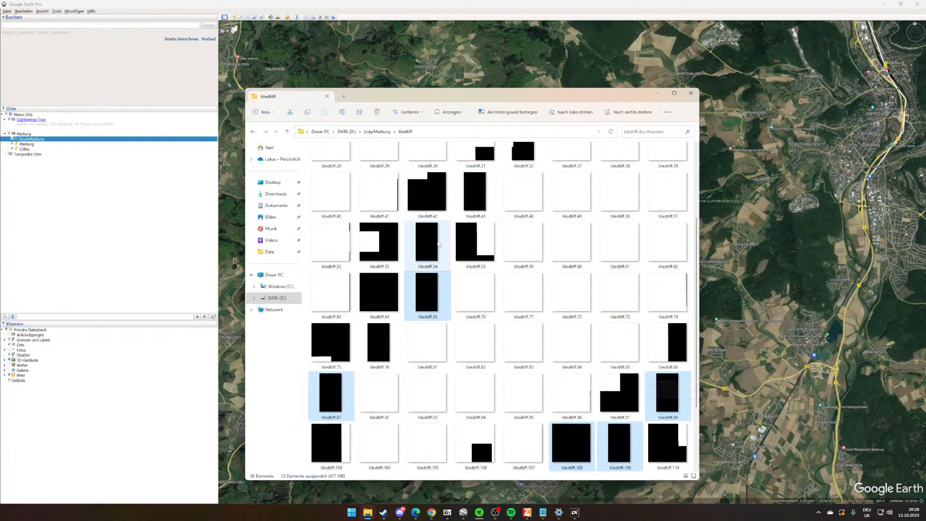
pyautogui.keyDown('ctrl'); pyautogui.click(439, 244); pyautogui.keyUp('ctrl')
pyautogui.keyDown('ctrl'); pyautogui.click(472, 189); pyautogui.keyUp('ctrl')
pyautogui.rightClick(474, 195)
pyautogui.click(539, 203)
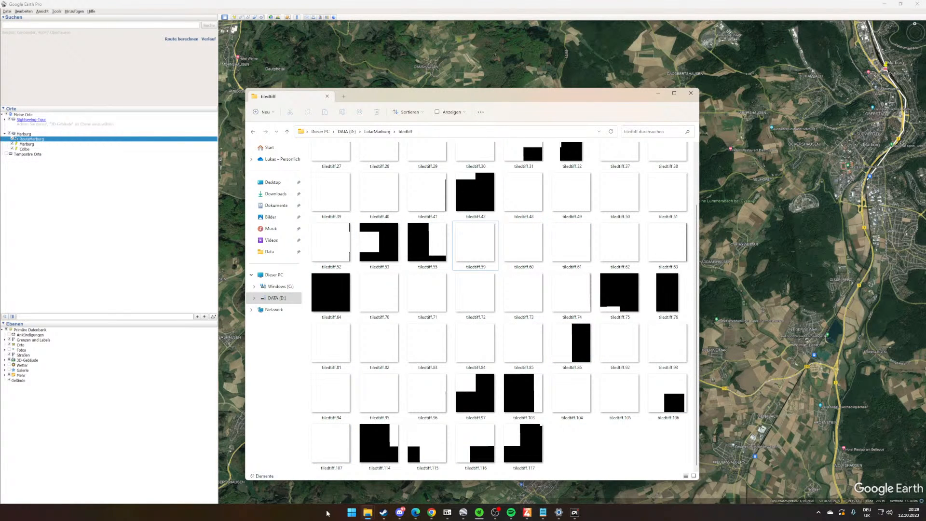
# - Reopen QGIS and load all remaining GeoTIFF tiles from the tiledtiff folder into the empty project
pyautogui.click(352, 512)
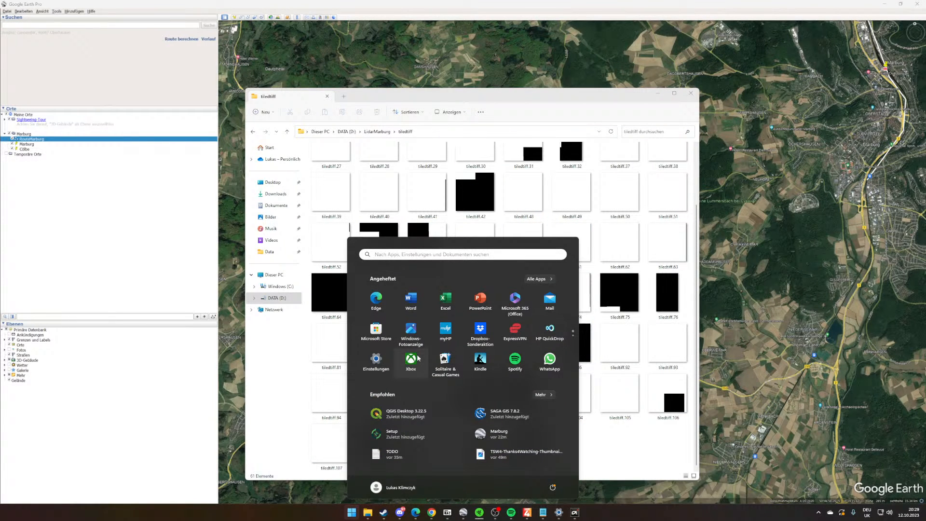
pyautogui.click(422, 412)
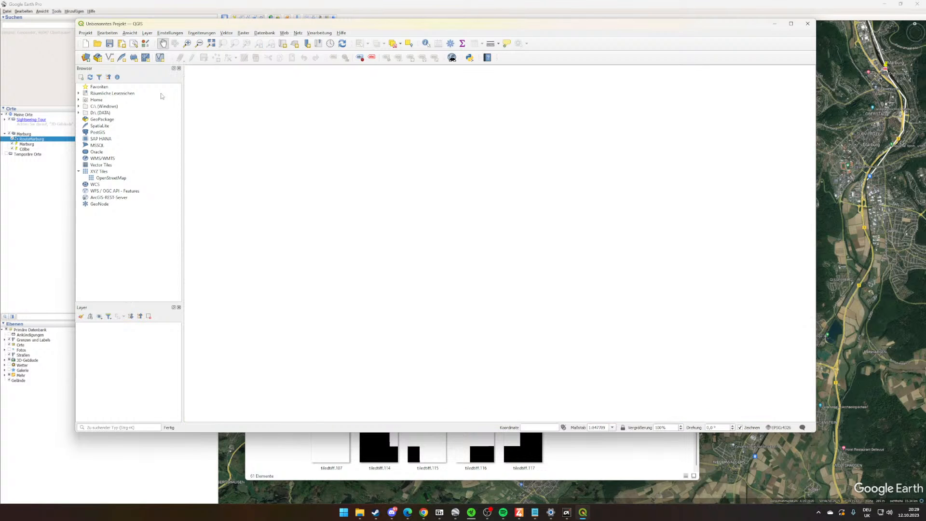
pyautogui.click(613, 452)
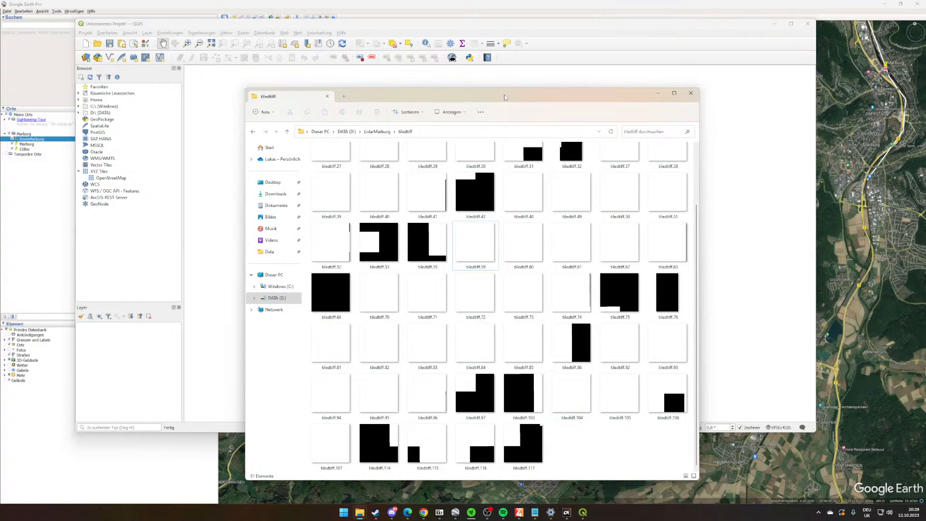
pyautogui.moveTo(507, 96); pyautogui.dragTo(797, 95)
pyautogui.hotkey('ctrl', 'a')
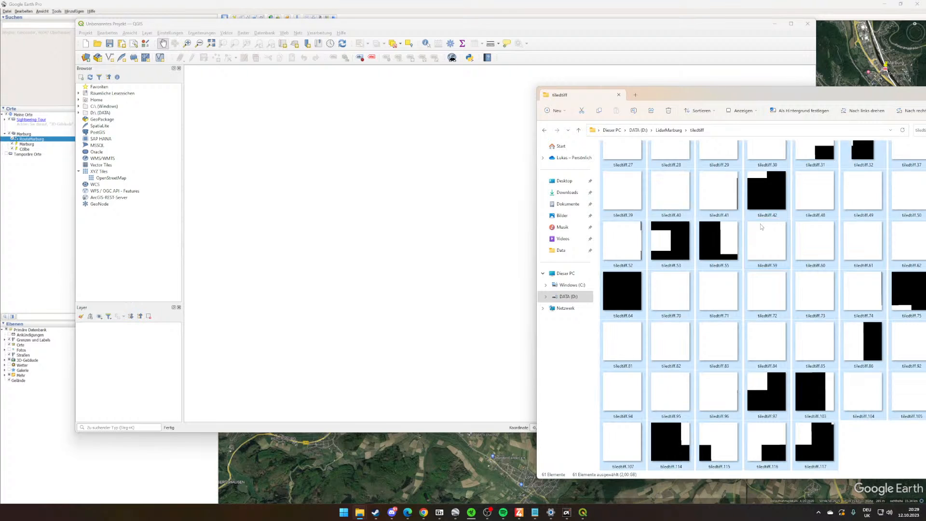
pyautogui.moveTo(760, 224); pyautogui.dragTo(280, 245)
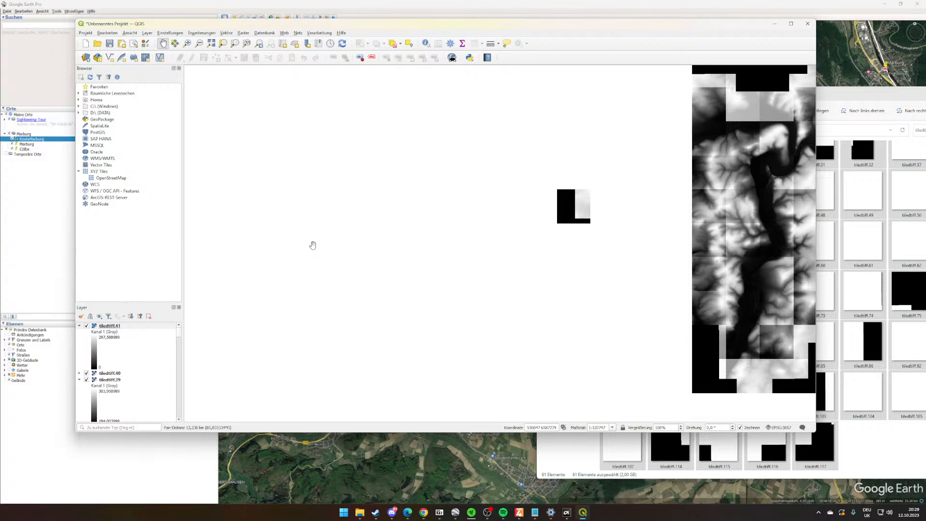
# - Examine the loaded tiles' coverage on the QGIS map and their layer list for gaps and stray tiles
pyautogui.click(587, 251)
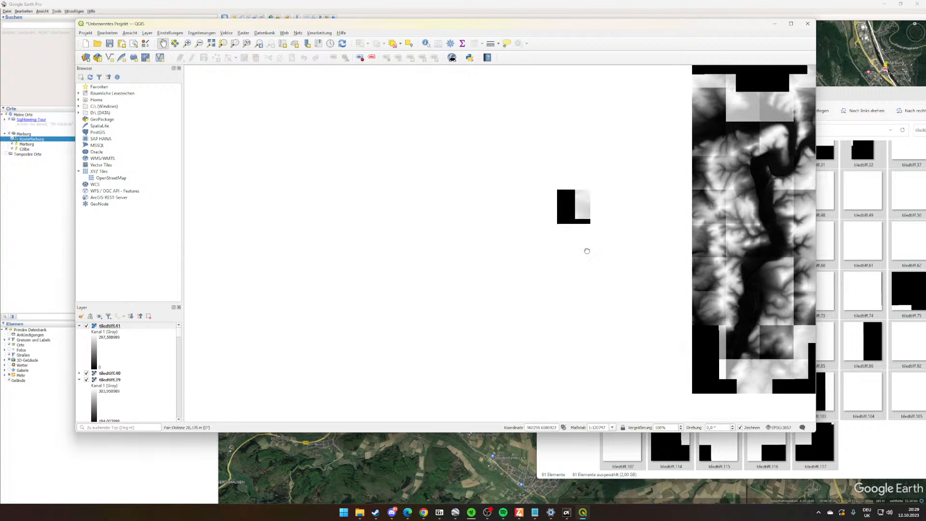
pyautogui.moveTo(587, 251); pyautogui.dragTo(251, 345)
pyautogui.moveTo(349, 319); pyautogui.dragTo(379, 232)
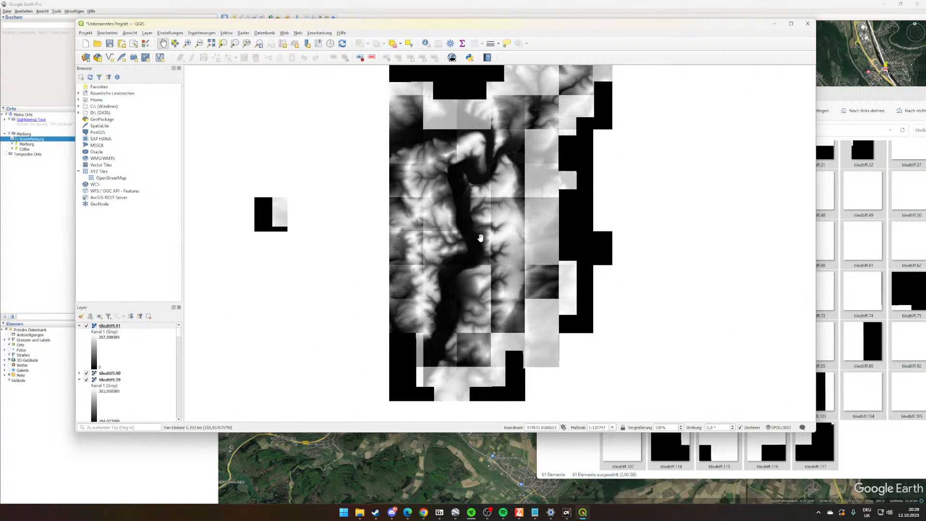
pyautogui.moveTo(453, 196); pyautogui.dragTo(538, 184)
pyautogui.moveTo(548, 228); pyautogui.dragTo(498, 224)
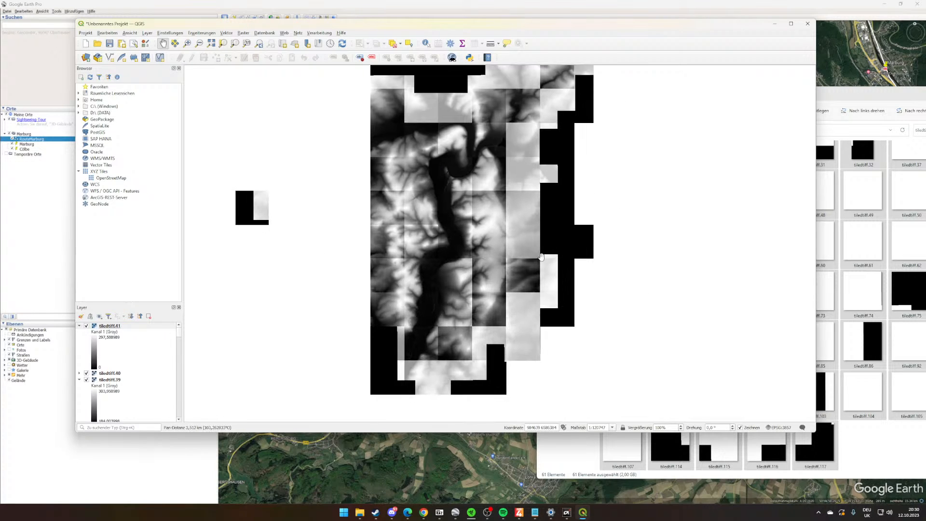
pyautogui.moveTo(706, 229); pyautogui.dragTo(700, 243)
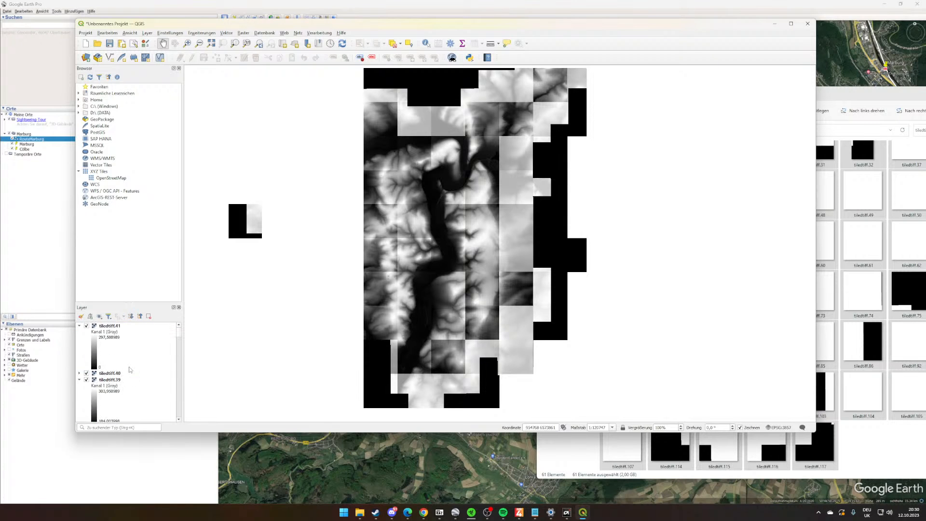
pyautogui.scroll(-15, 129, 369)
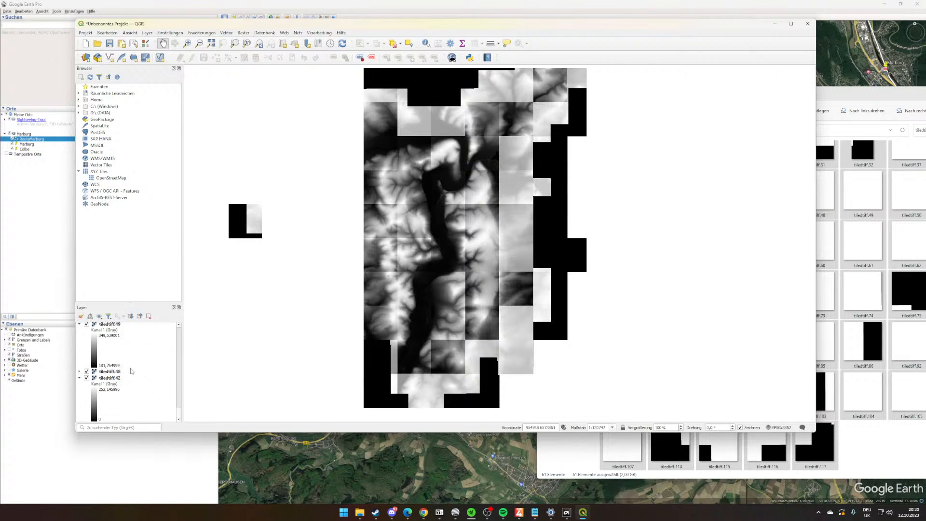
pyautogui.scroll(15, 130, 368)
# - Try adding the OpenStreetMap base map to compare it with the tiles, and remove that layer again
pyautogui.doubleClick(113, 178)
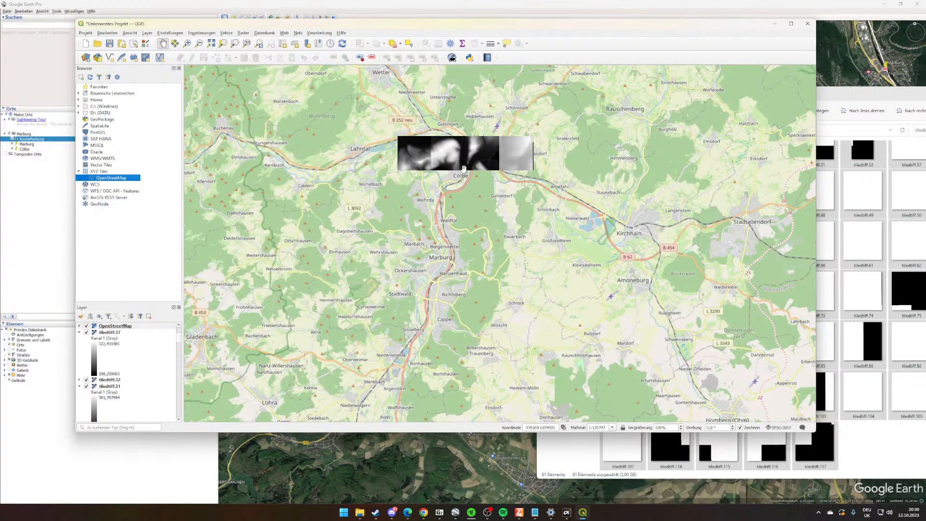
pyautogui.scroll(-2, 134, 381)
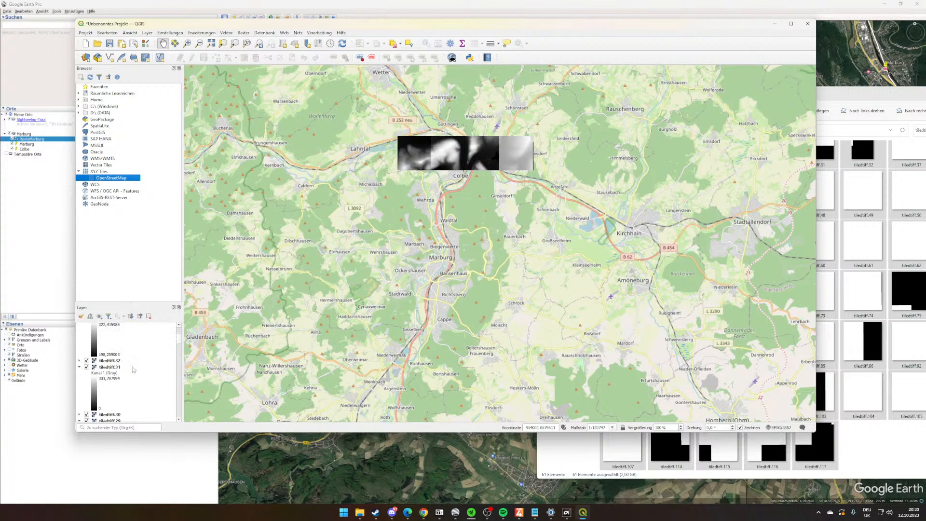
pyautogui.scroll(-3, 133, 367)
pyautogui.rightClick(131, 349)
pyautogui.scroll(1, 130, 349)
pyautogui.rightClick(110, 391)
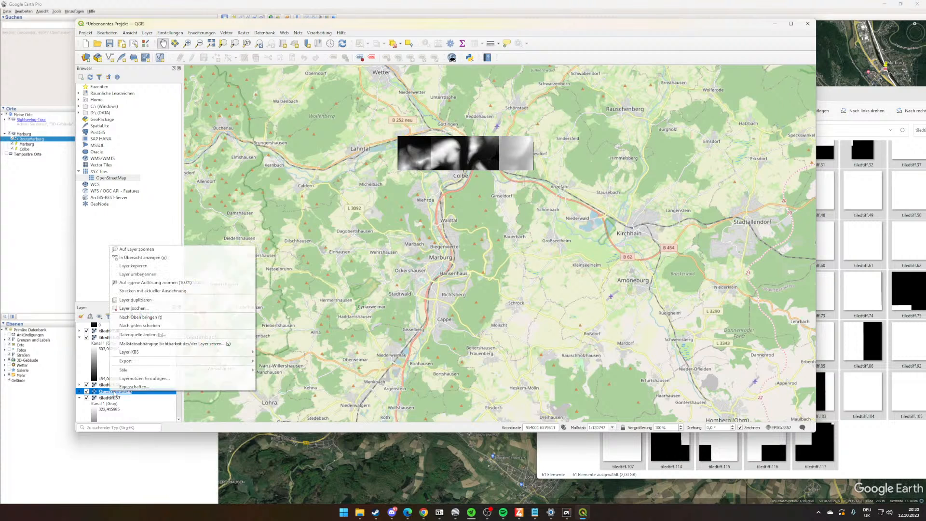
pyautogui.click(133, 308)
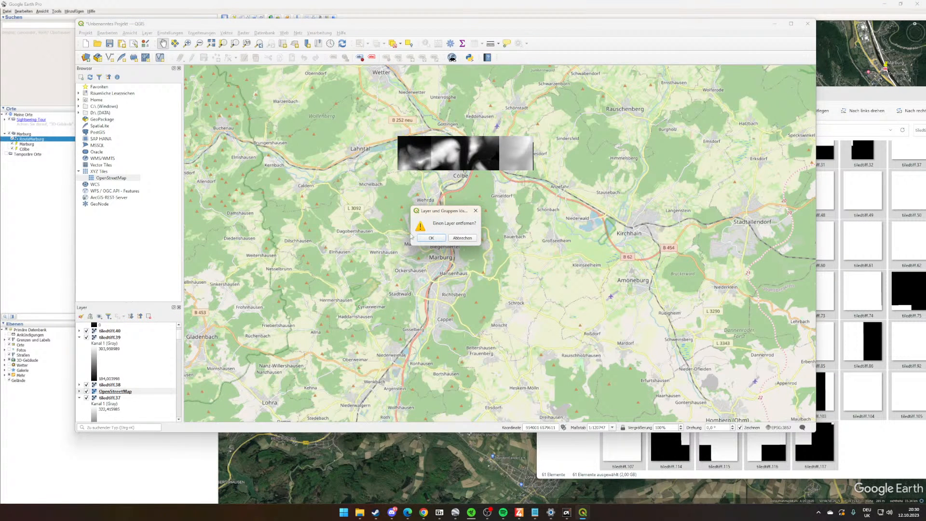
pyautogui.click(431, 237)
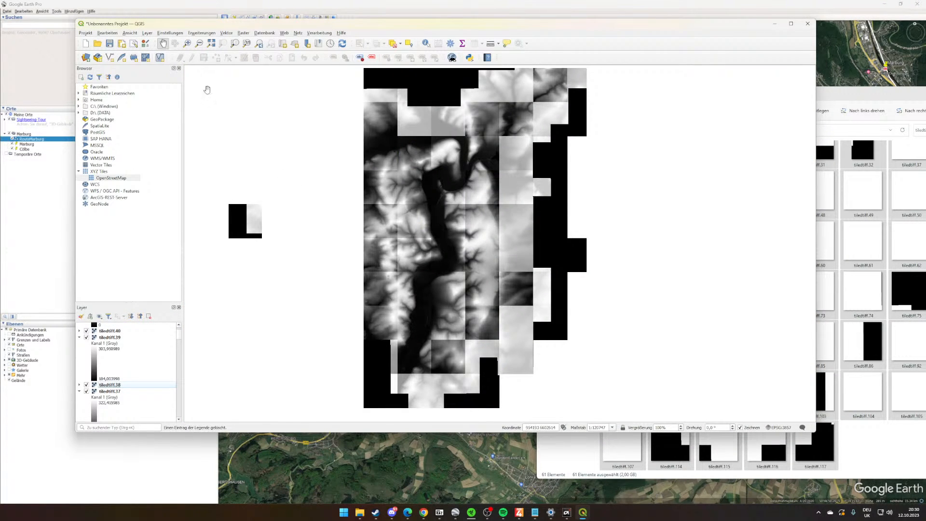
pyautogui.moveTo(498, 187); pyautogui.dragTo(538, 191)
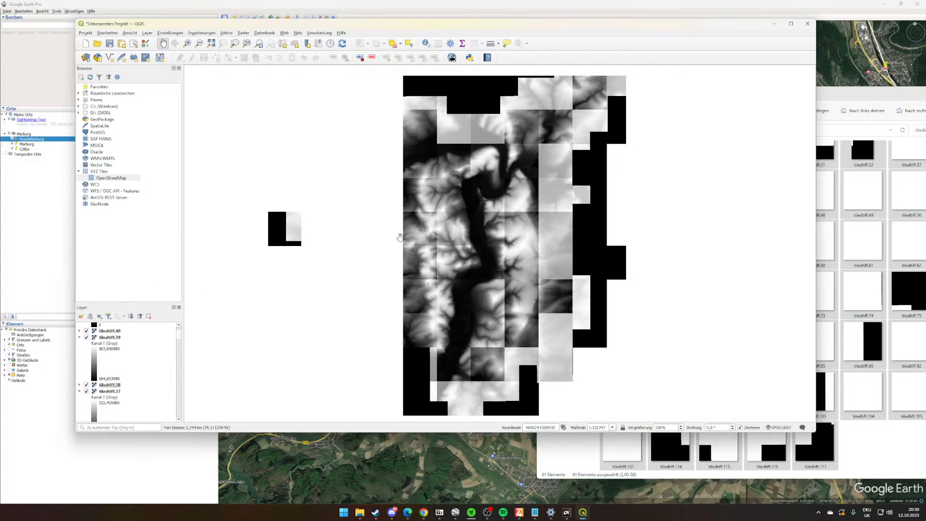
# - Open the raster Translate (Convert Format) tool and switch it to batch processing
pyautogui.click(226, 33)
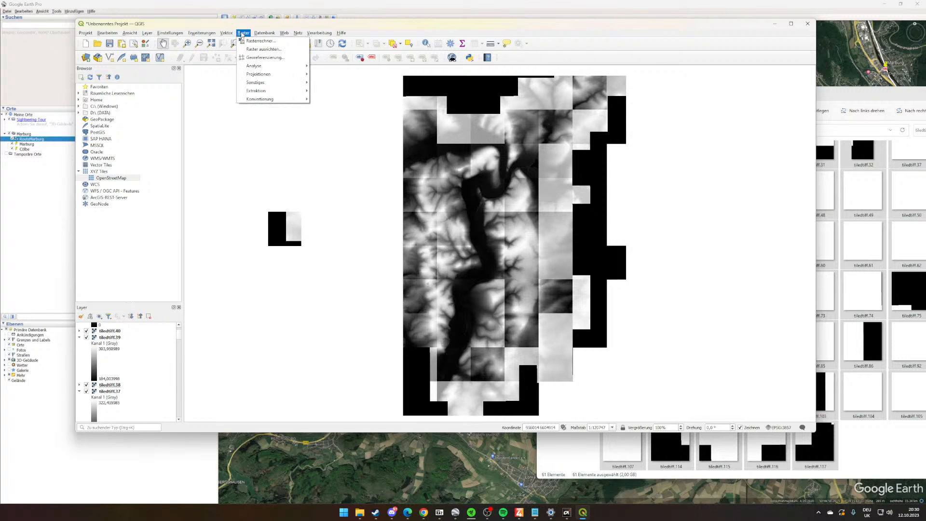
pyautogui.moveTo(270, 99)
pyautogui.click(344, 137)
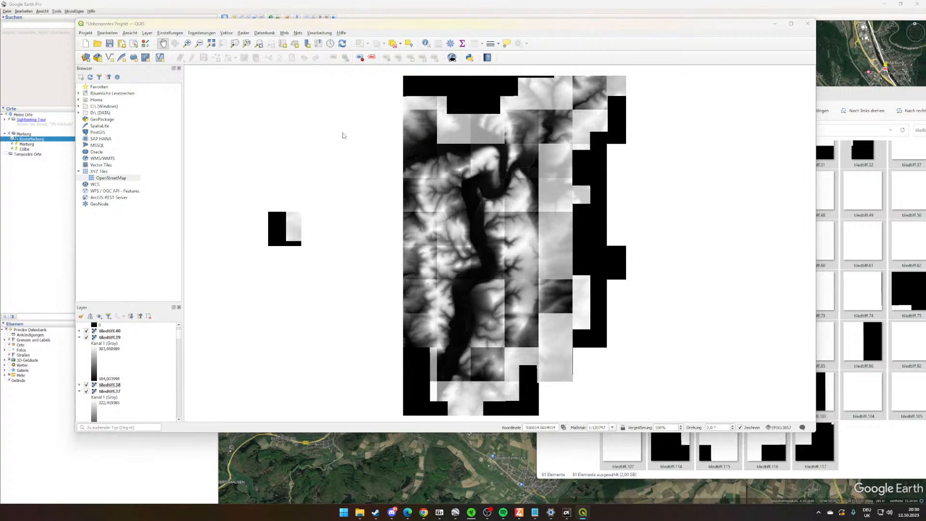
pyautogui.moveTo(501, 131); pyautogui.dragTo(793, 123)
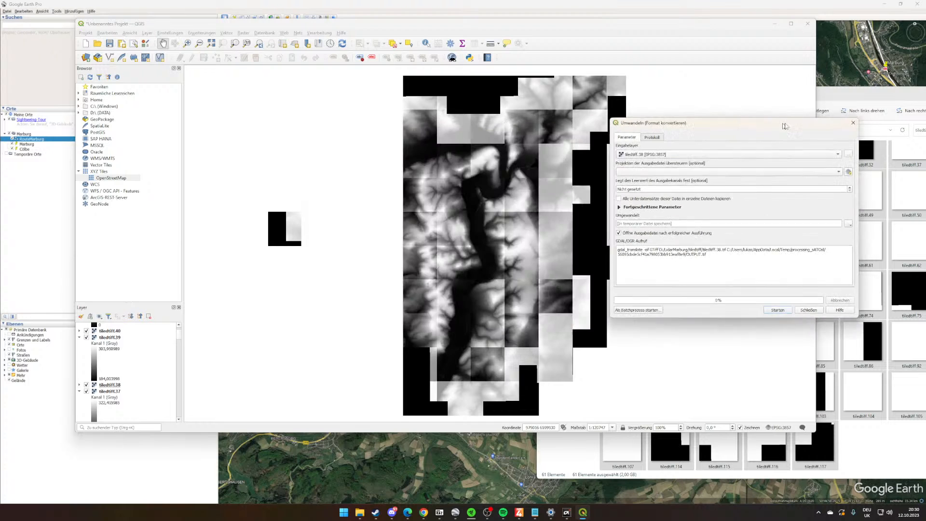
pyautogui.moveTo(672, 128); pyautogui.dragTo(641, 131)
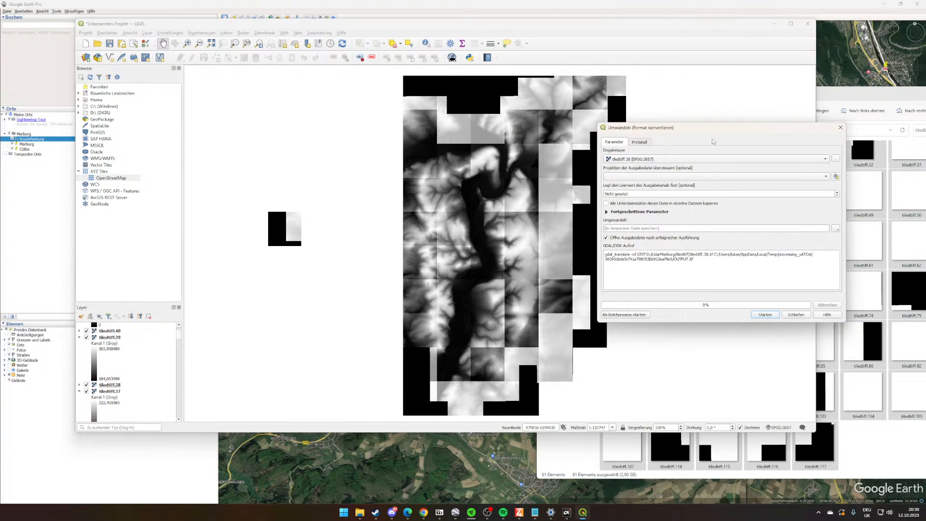
pyautogui.click(834, 159)
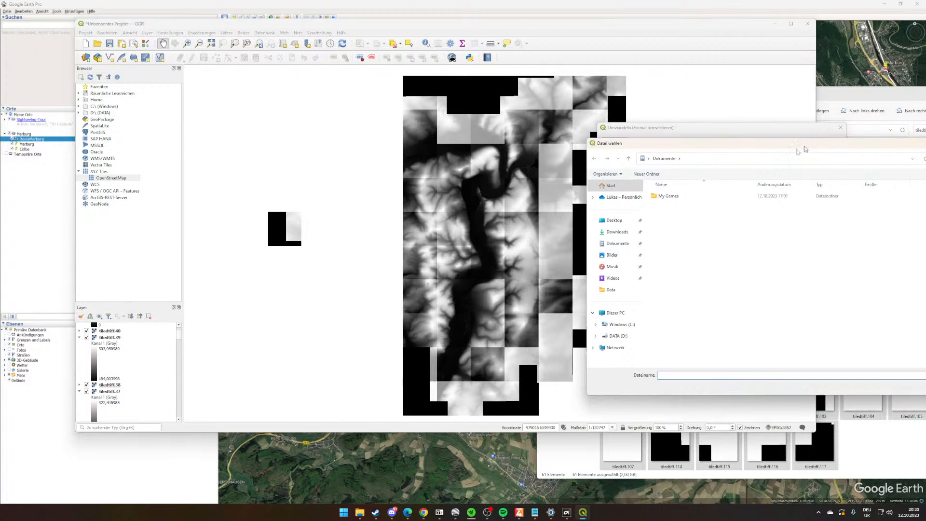
pyautogui.click(567, 152)
pyautogui.click(636, 314)
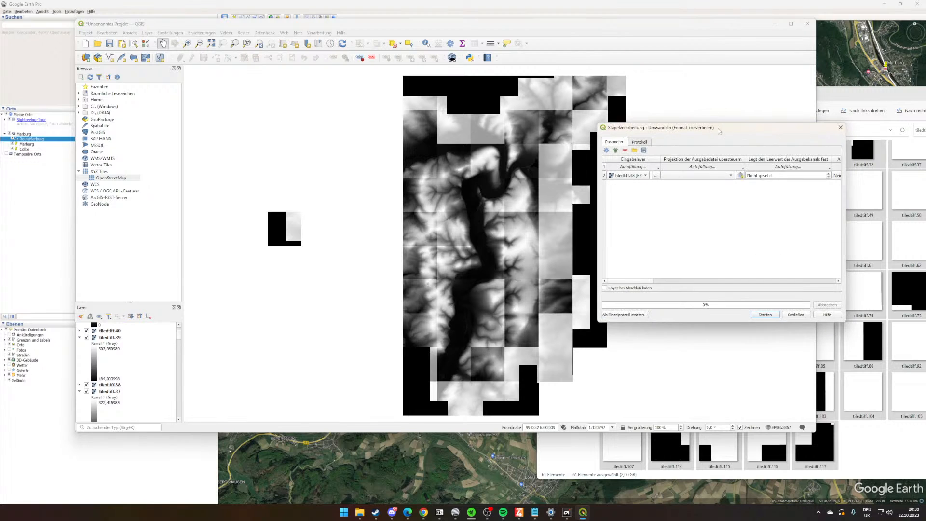
pyautogui.moveTo(710, 133); pyautogui.dragTo(500, 123)
# - Fill the batch's input layers with all open tiledtiff layers and enlarge the batch window to show the output file column
pyautogui.click(424, 157)
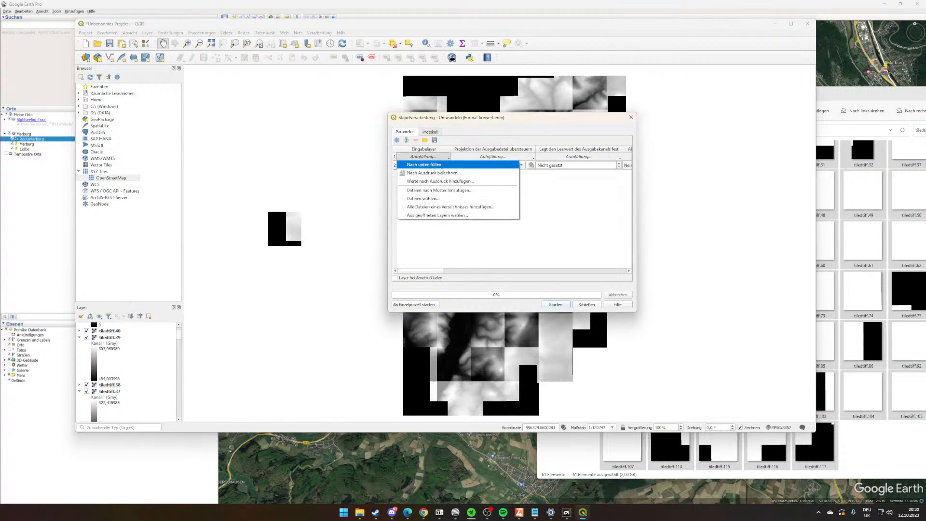
pyautogui.click(449, 215)
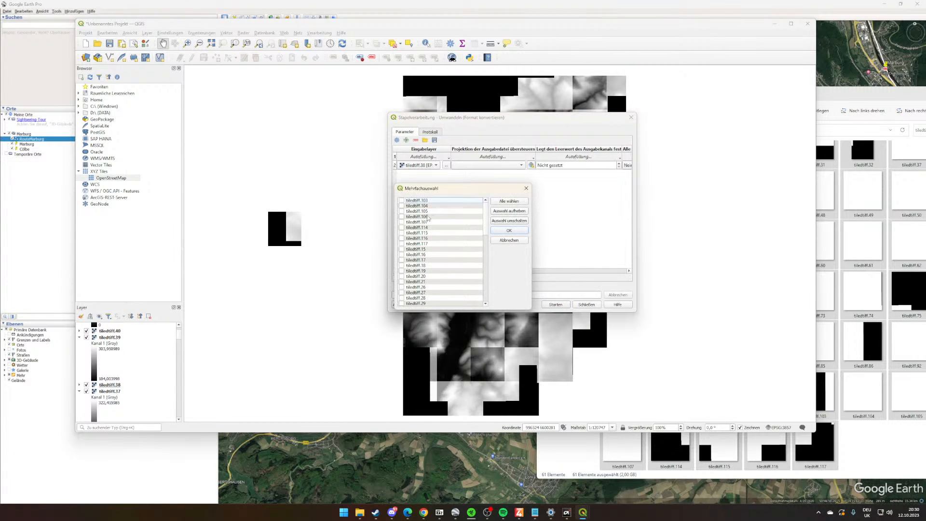
pyautogui.scroll(-10, 446, 226)
pyautogui.scroll(3, 446, 225)
pyautogui.click(515, 203)
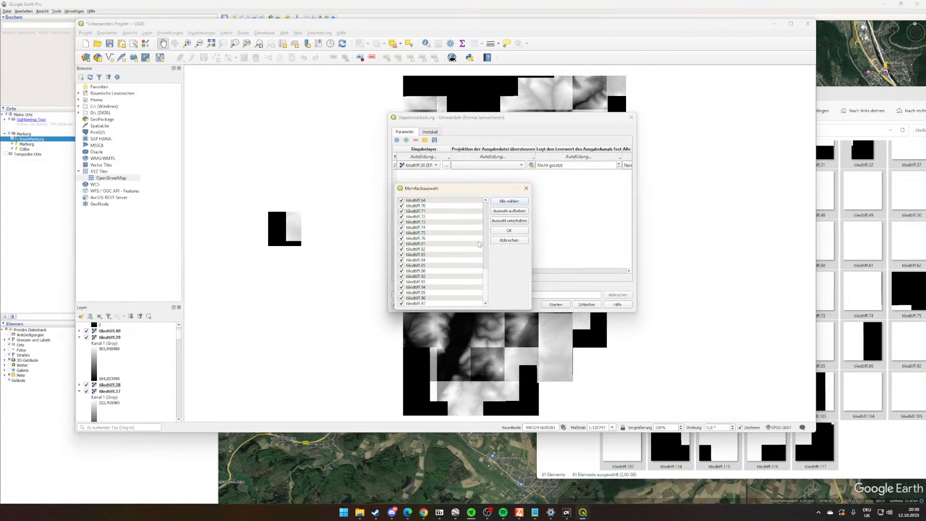
pyautogui.click(520, 231)
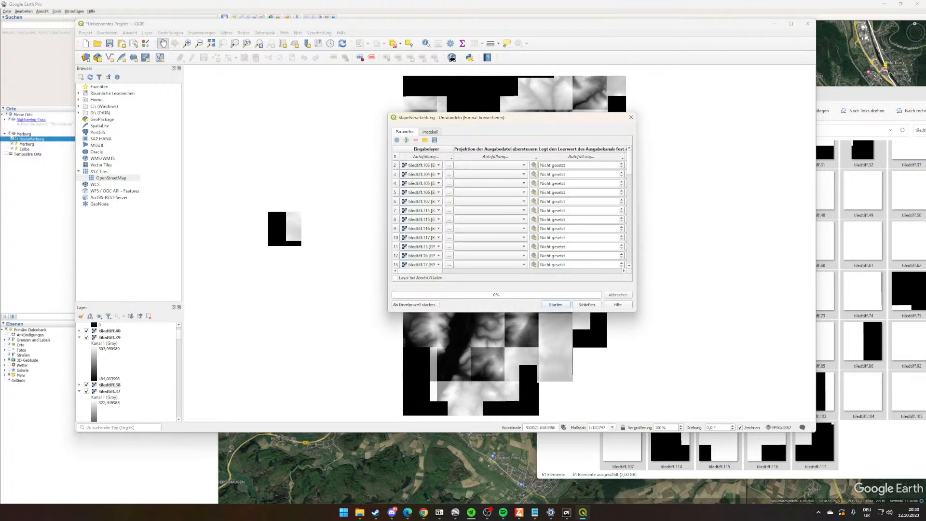
pyautogui.scroll(-3, 138, 405)
pyautogui.scroll(-3, 139, 405)
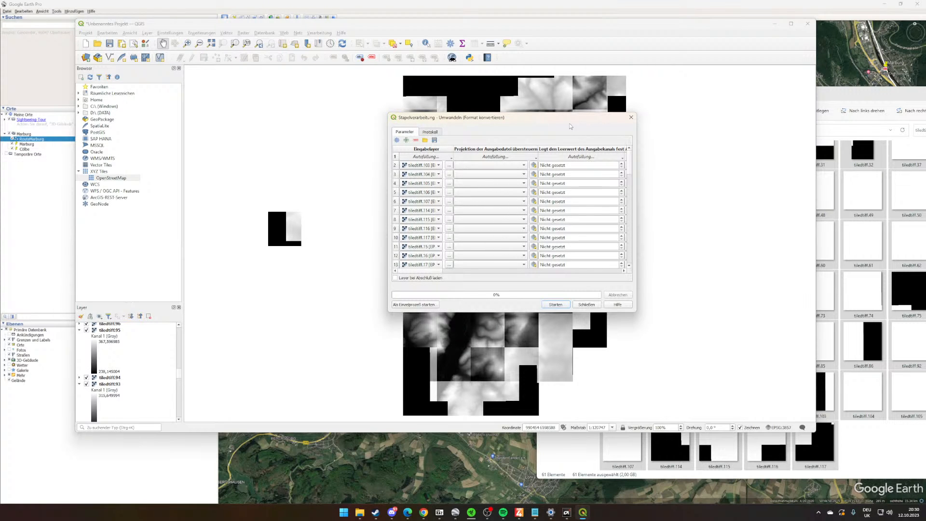
pyautogui.moveTo(570, 126); pyautogui.dragTo(389, 110)
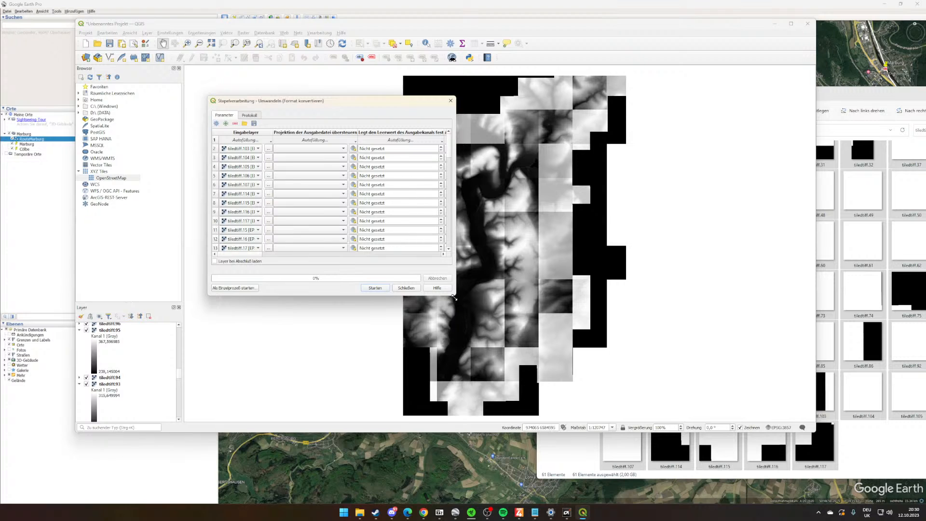
pyautogui.moveTo(454, 297); pyautogui.dragTo(808, 478)
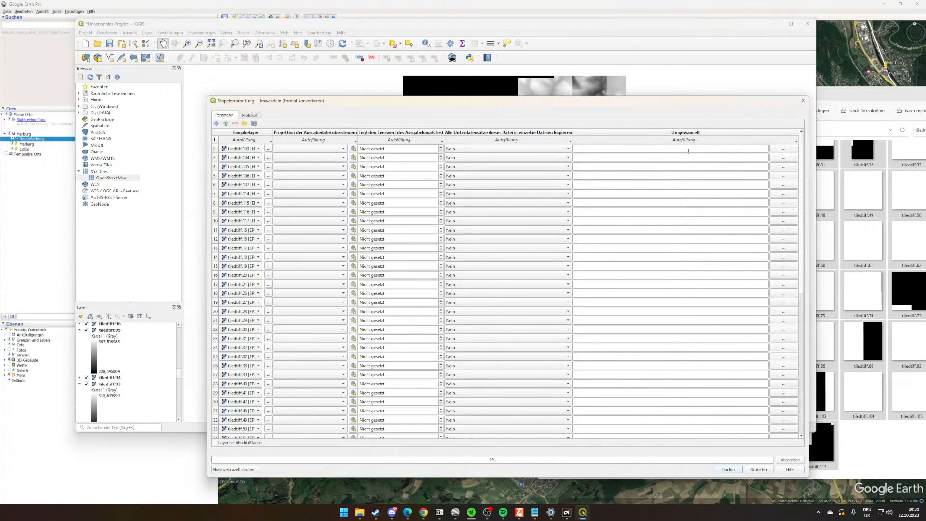
pyautogui.click(635, 153)
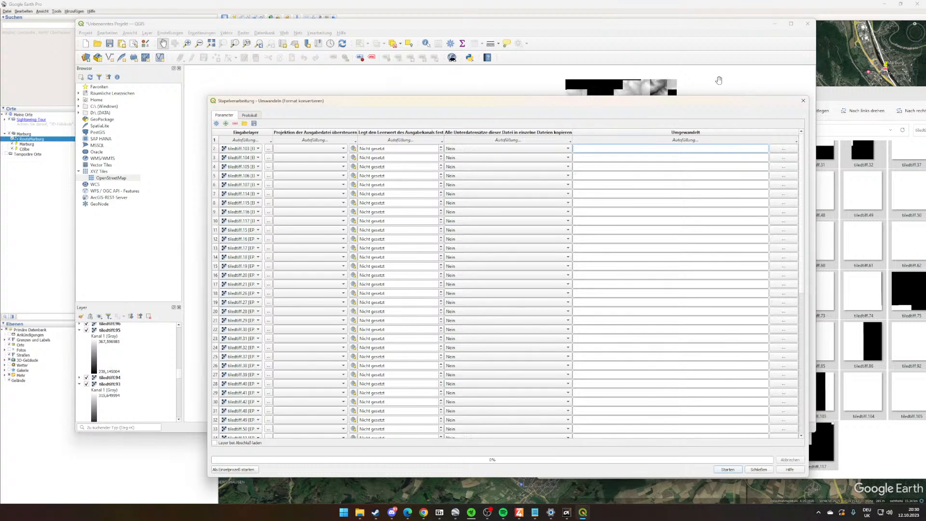
pyautogui.click(719, 140)
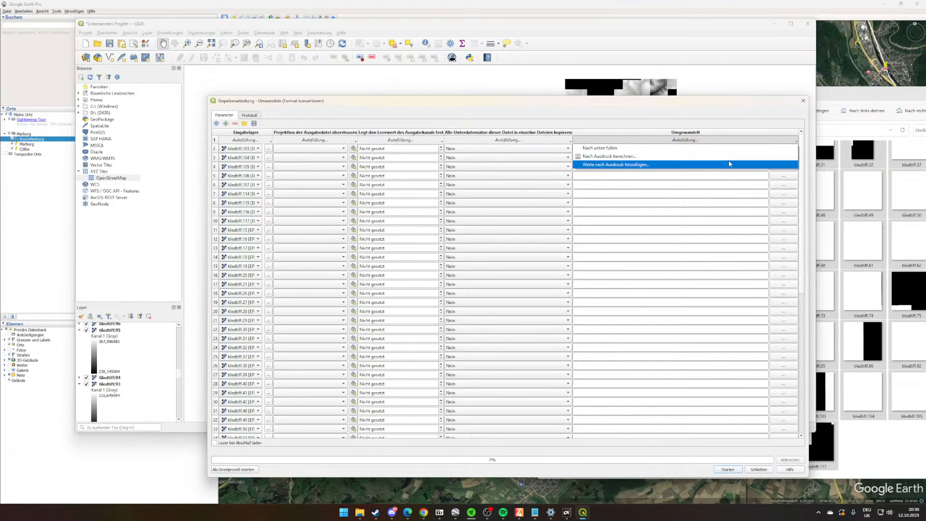
pyautogui.click(730, 156)
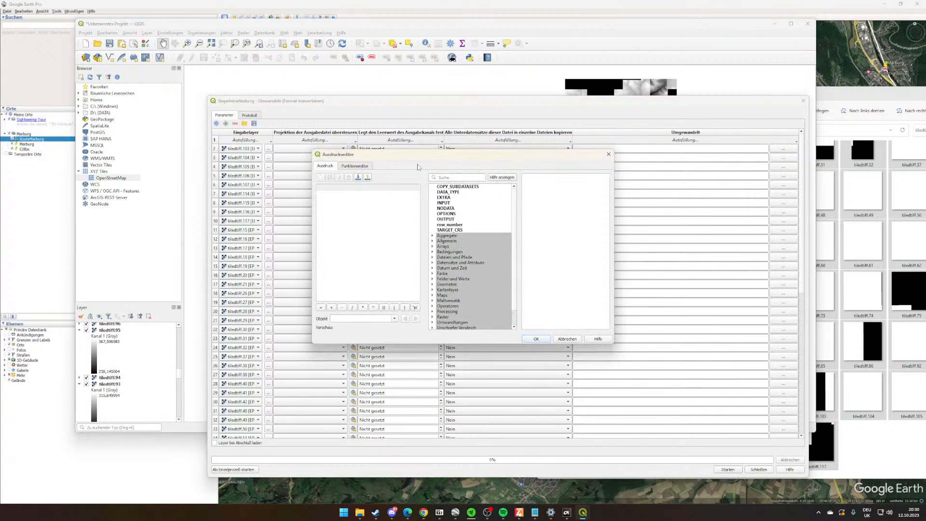
pyautogui.moveTo(426, 160); pyautogui.dragTo(525, 166)
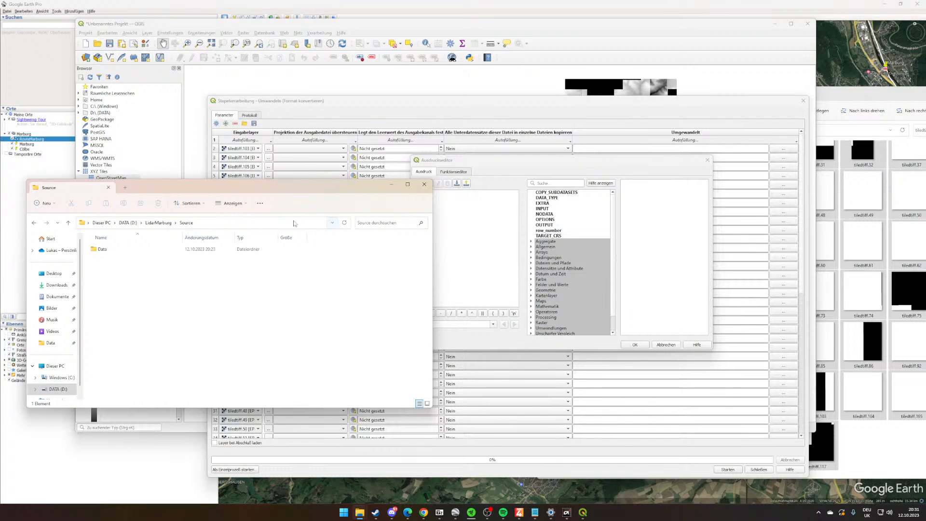
pyautogui.click(239, 224)
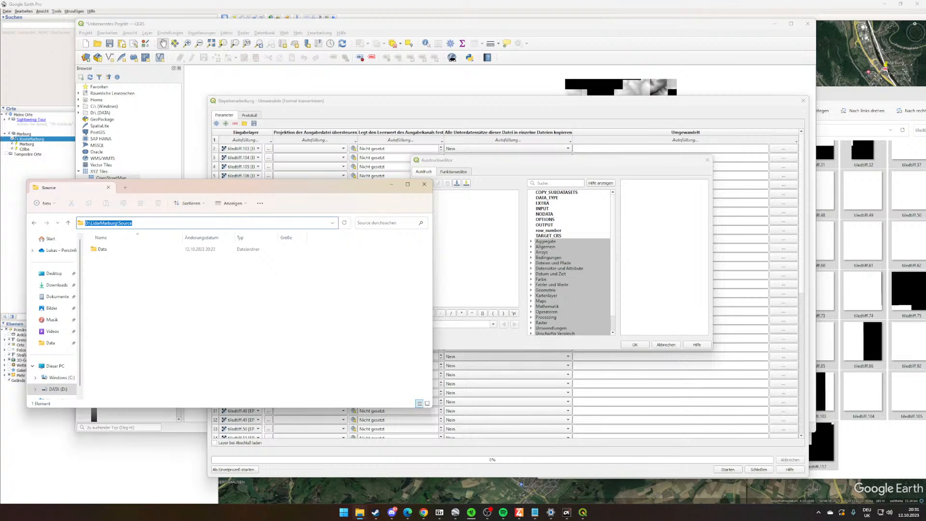
pyautogui.hotkey('alt', 'Tab')
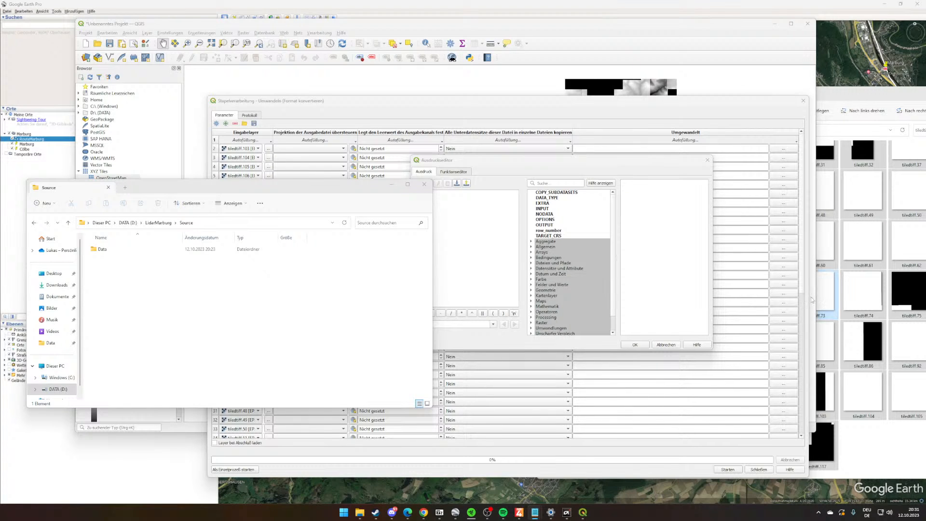
pyautogui.click(435, 222)
pyautogui.write("'D:/LidarMarburg/Source' + left( @INPUT, 15) + '.asc'")
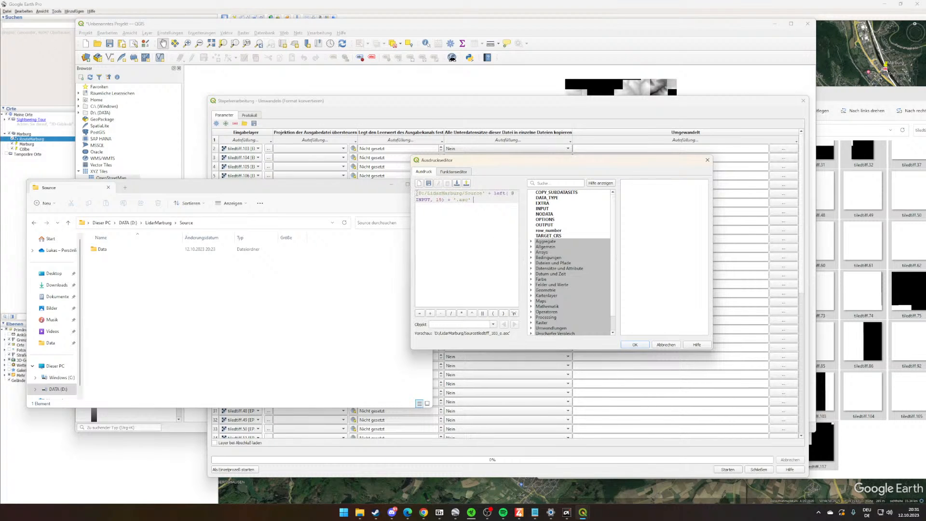
# - Apply the Source folder expression to all batch rows and review the generated output paths
pyautogui.moveTo(418, 192); pyautogui.dragTo(488, 192)
pyautogui.click(509, 195)
pyautogui.moveTo(459, 200); pyautogui.dragTo(473, 202)
pyautogui.click(452, 209)
pyautogui.click(636, 345)
pyautogui.scroll(-9, 650, 155)
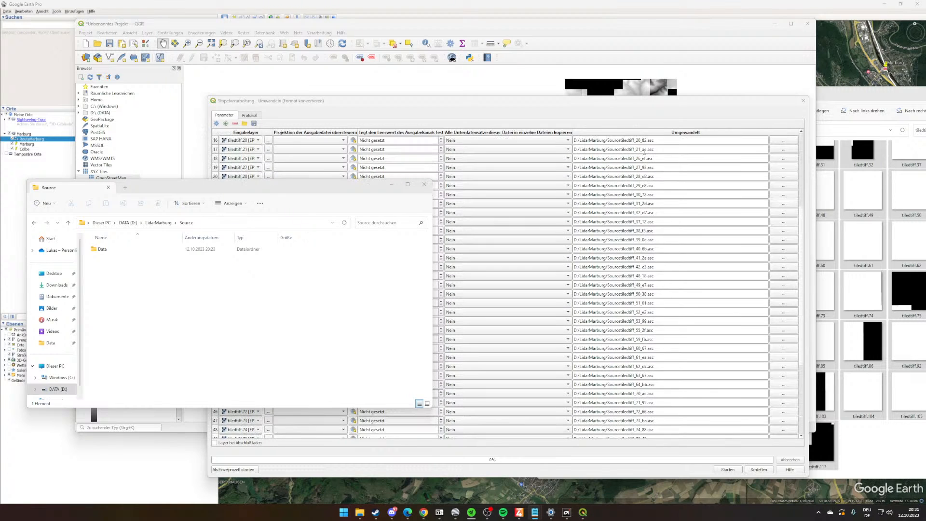
pyautogui.scroll(9, 653, 368)
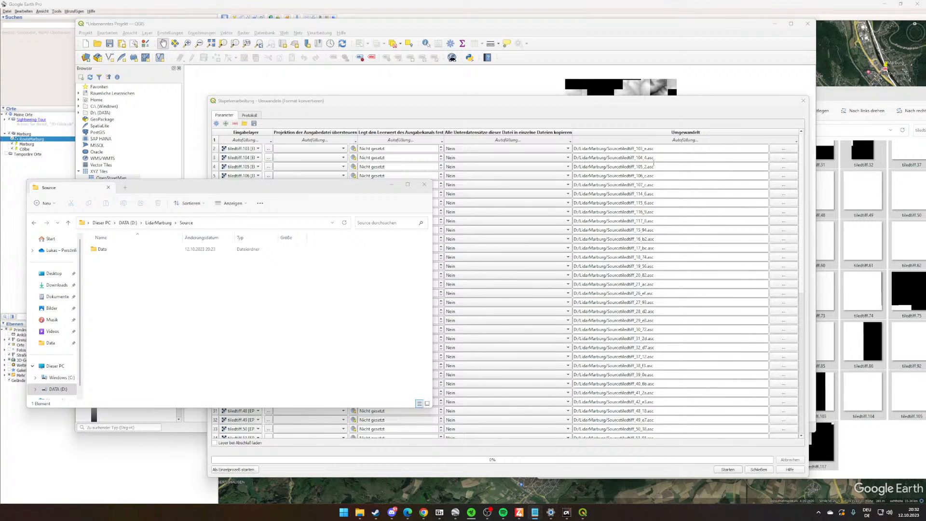
pyautogui.click(715, 141)
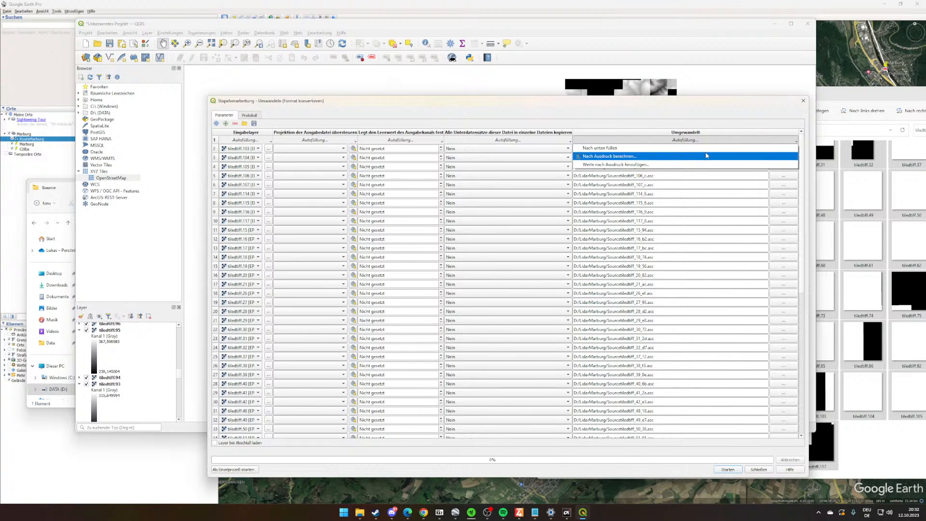
pyautogui.click(715, 156)
pyautogui.write("'D:/LidarMarburg/Source' + left( @INPUT, 15) + '.asc'")
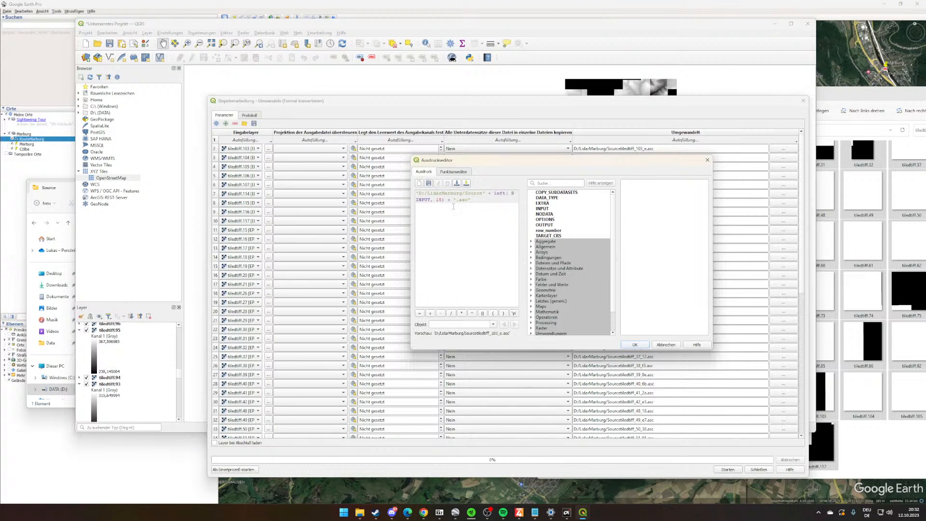
pyautogui.doubleClick(480, 193)
pyautogui.write('tiledasc/')
# - Create a folder named tiledasc inside the LidarMarburg folder and open it
pyautogui.click(375, 512)
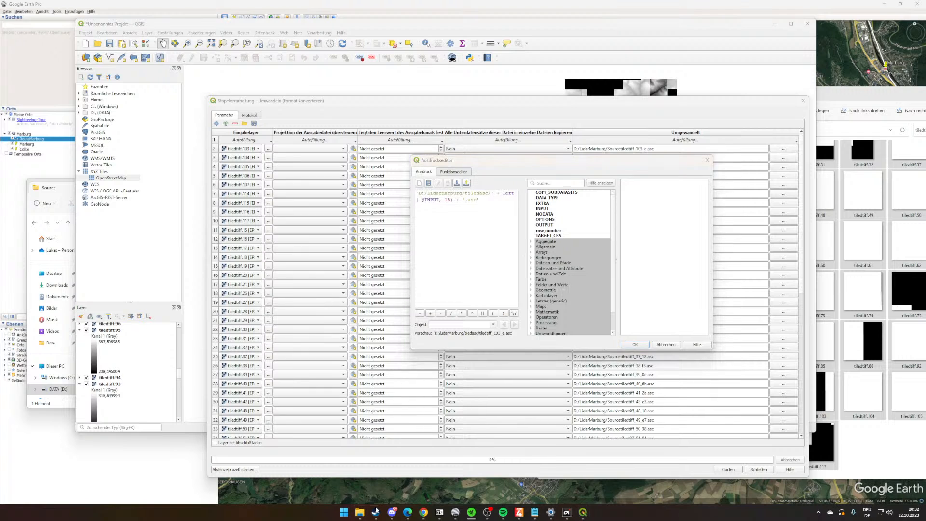
pyautogui.moveTo(359, 512)
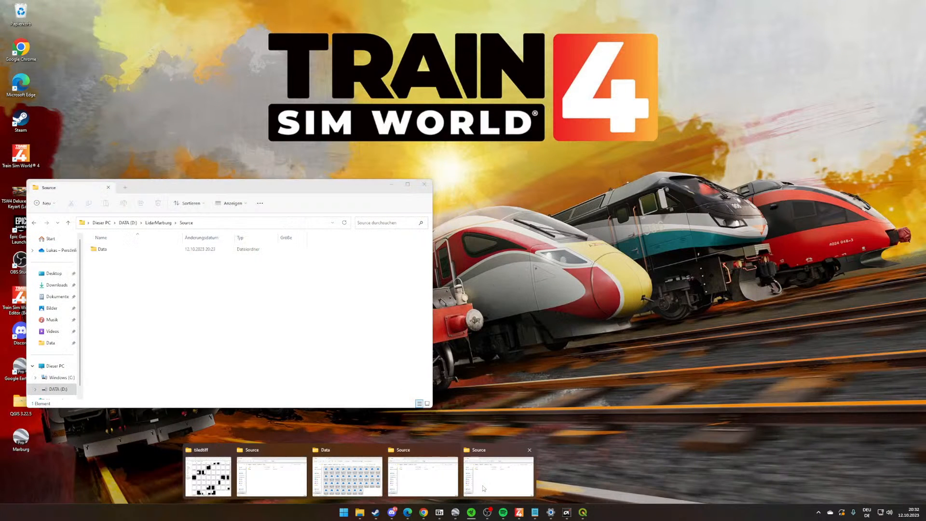
pyautogui.click(482, 485)
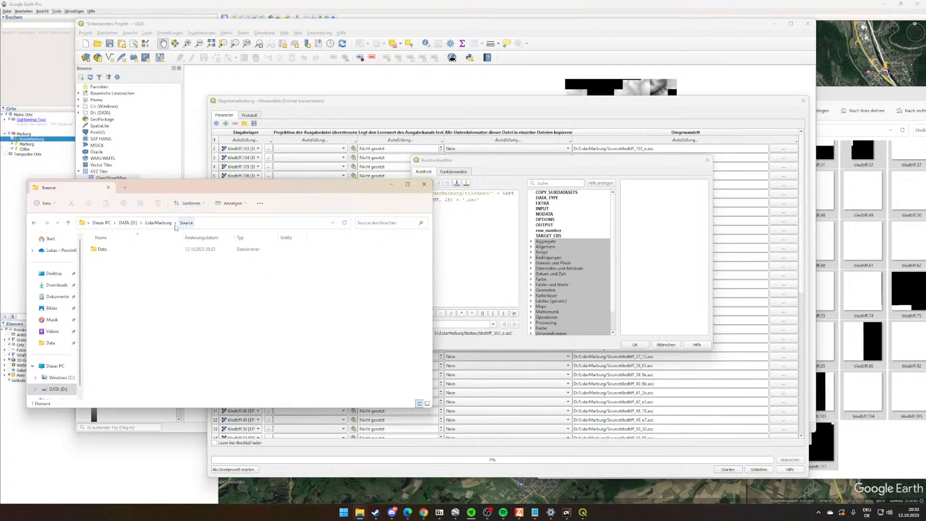
pyautogui.click(158, 222)
pyautogui.rightClick(179, 300)
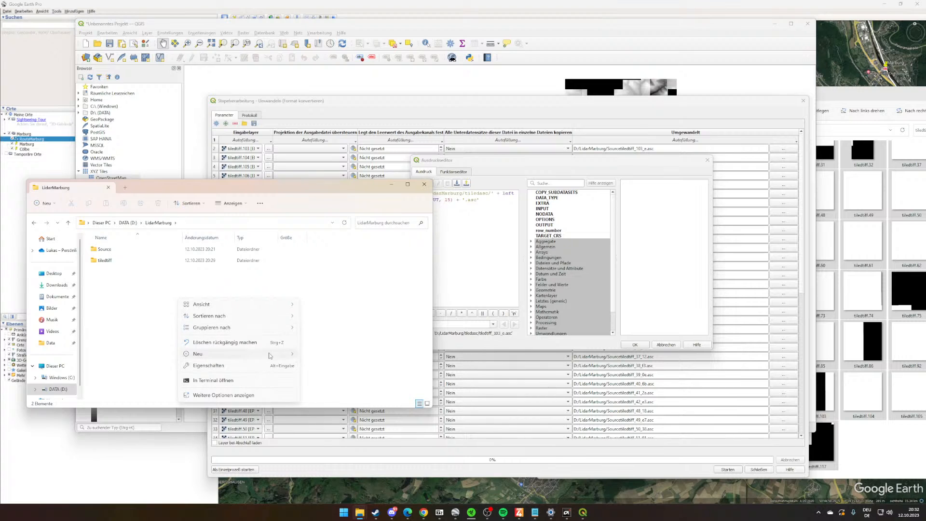
pyautogui.moveTo(269, 356)
pyautogui.click(313, 355)
pyautogui.write('t')
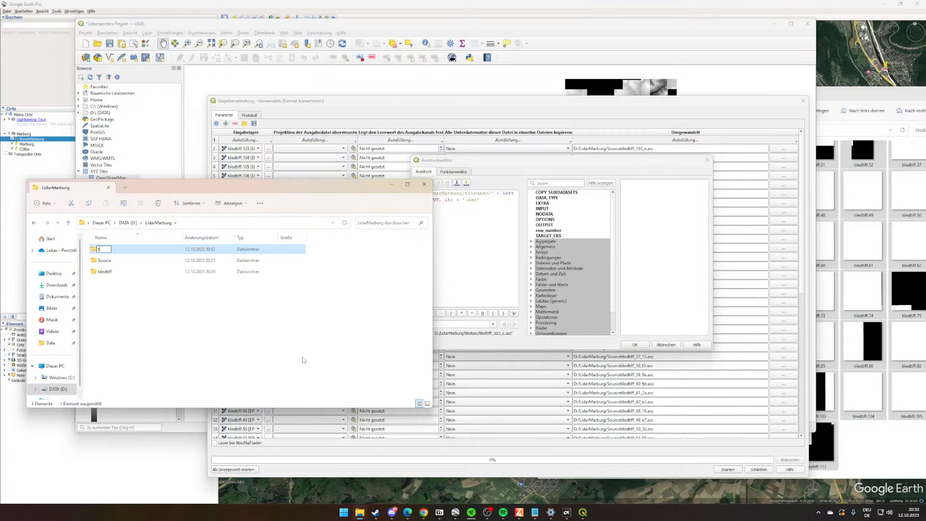
pyautogui.write('iledasc')
pyautogui.press('Return')
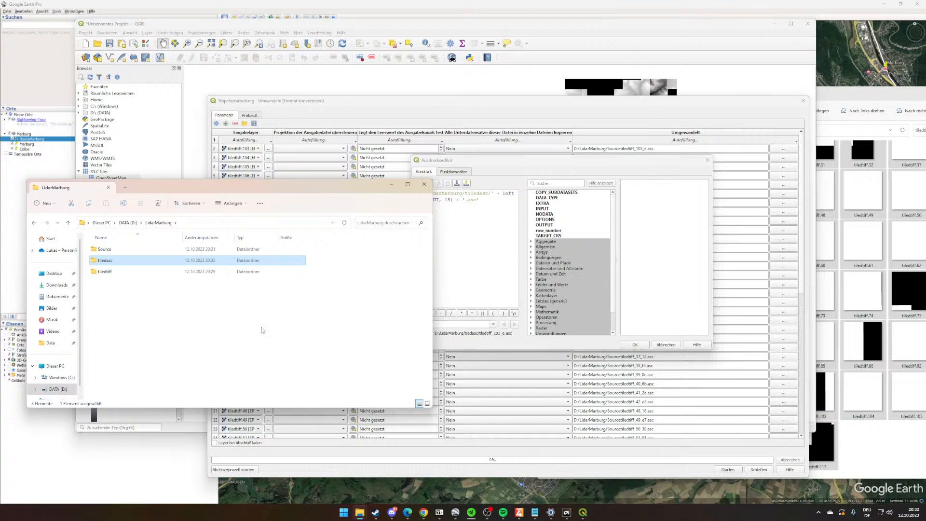
pyautogui.doubleClick(136, 259)
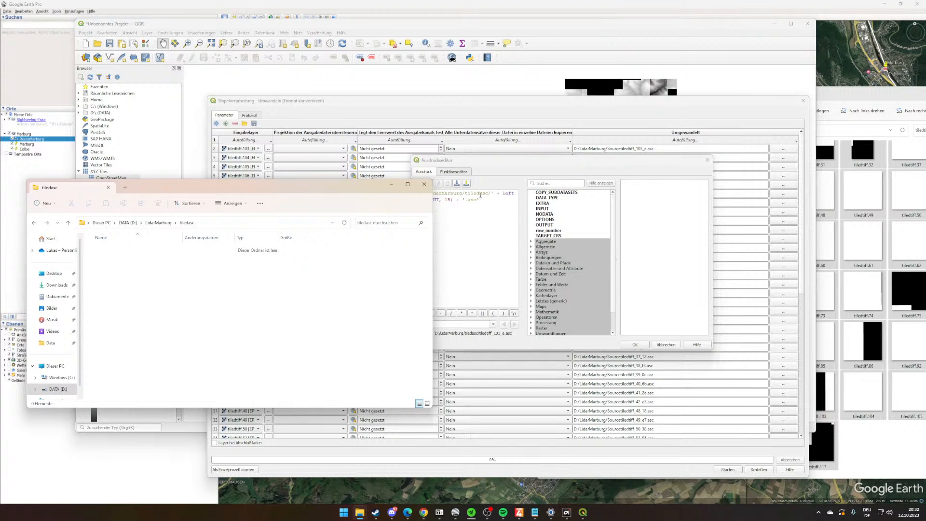
# - Apply the tiledasc expression to all rows and start the batch conversion, checking the output files in the tiledasc folder
pyautogui.click(636, 344)
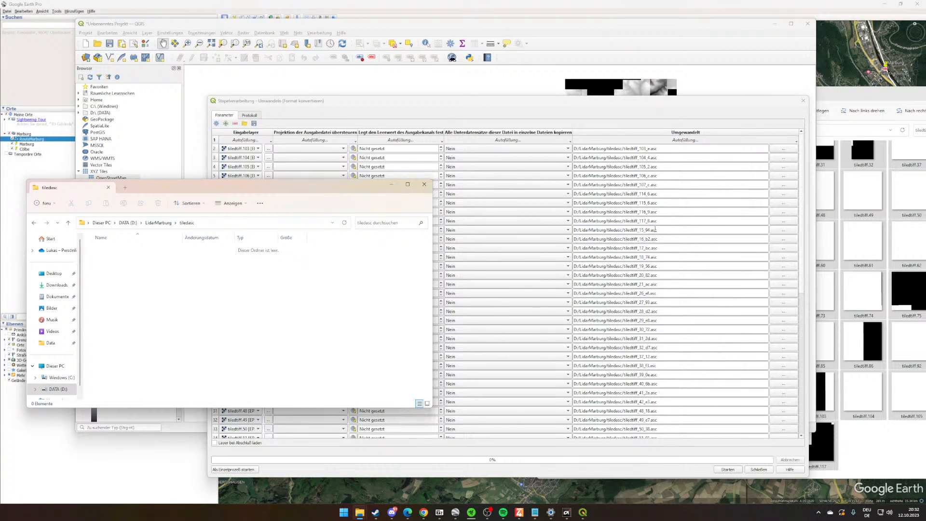
pyautogui.click(727, 470)
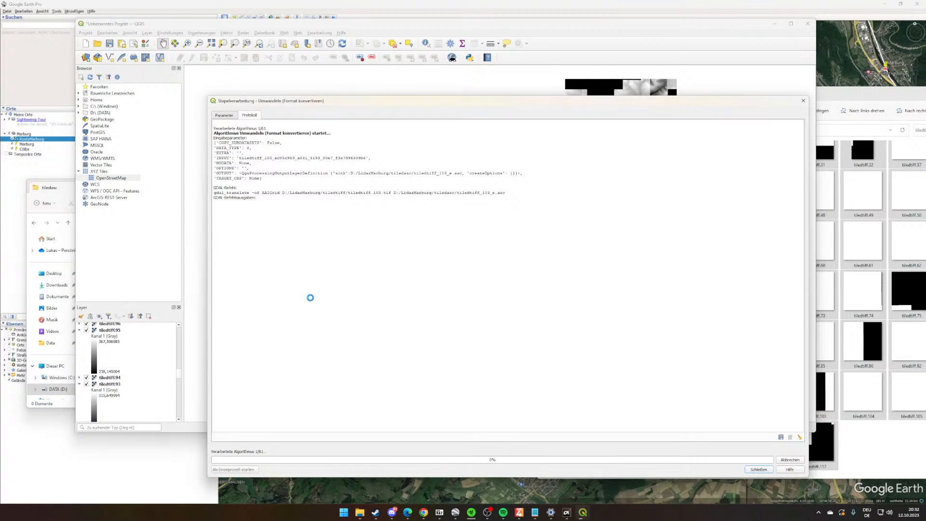
pyautogui.click(874, 455)
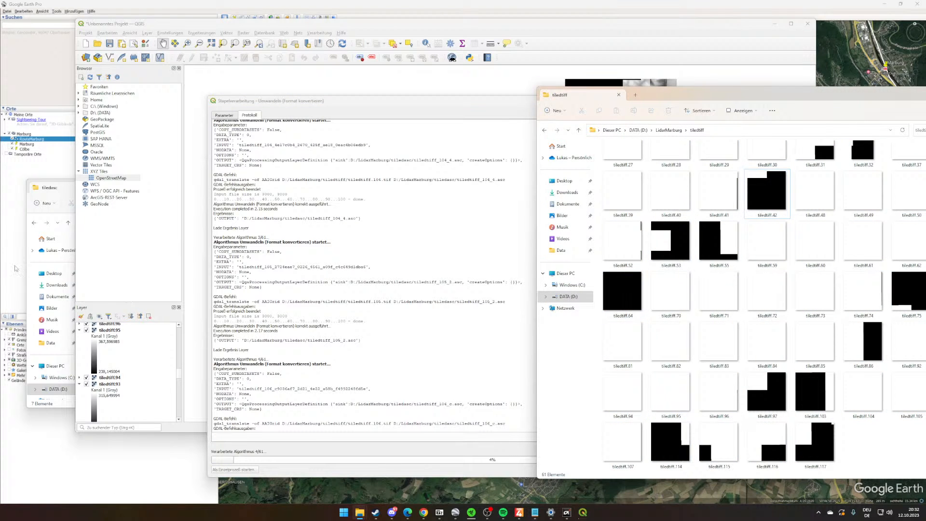
pyautogui.click(67, 187)
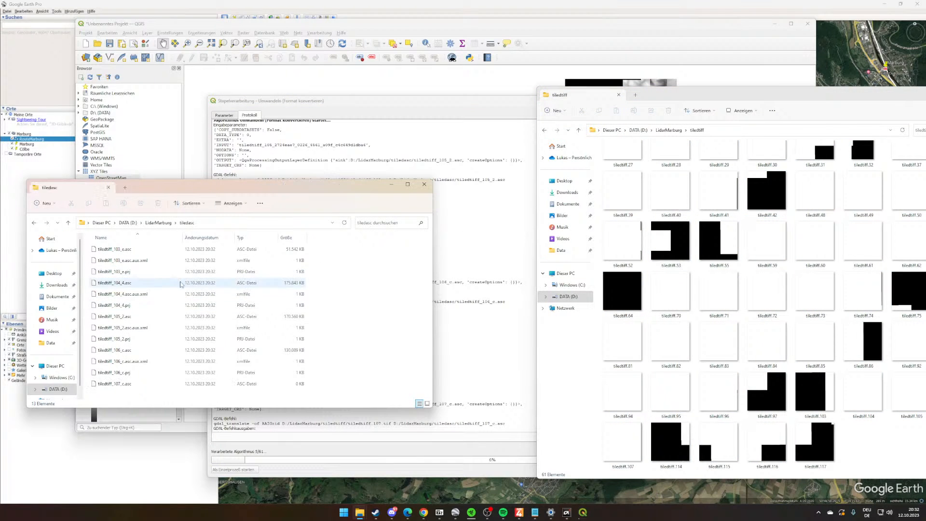
# - Switch to the Train Sim World Editor and examine the Track Tiles layer in the World Composition map
pyautogui.moveTo(180, 187); pyautogui.dragTo(535, 96)
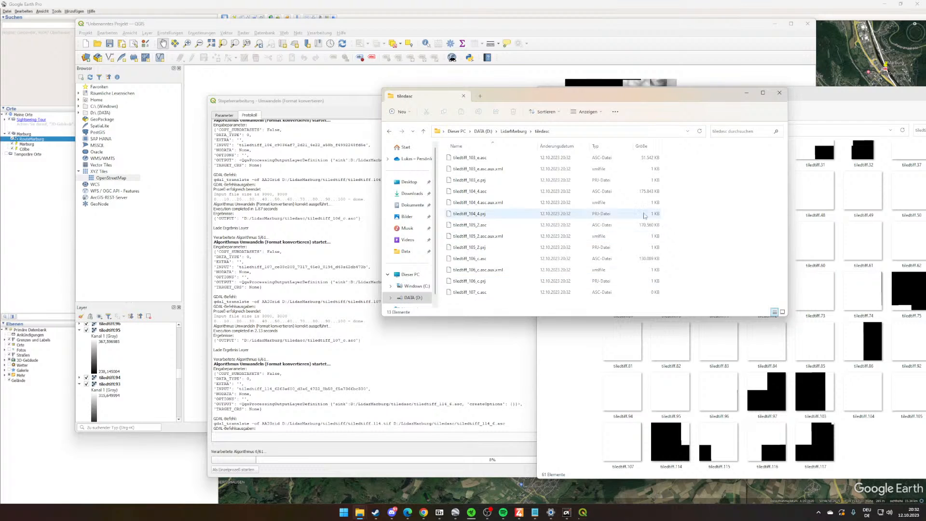
pyautogui.moveTo(563, 517)
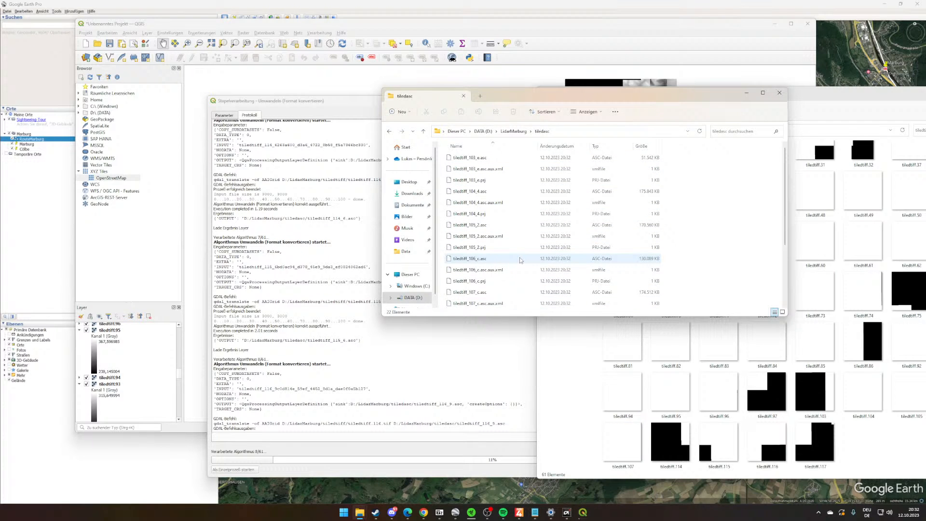
pyautogui.moveTo(514, 507)
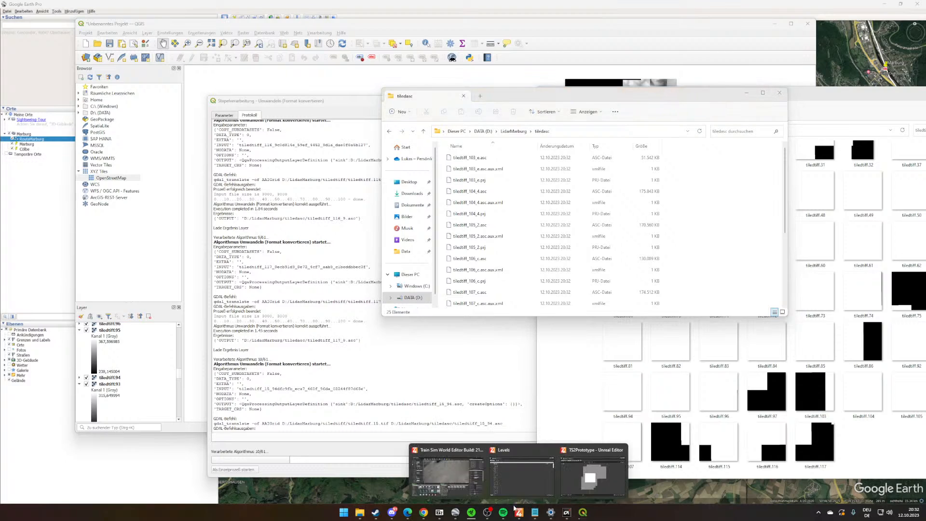
pyautogui.click(447, 475)
pyautogui.moveTo(524, 226)
pyautogui.mouseDown(button='right')
pyautogui.moveTo(523, 186)
pyautogui.moveTo(523, 212)
pyautogui.mouseUp(button='right')
pyautogui.moveTo(520, 511)
pyautogui.click(520, 474)
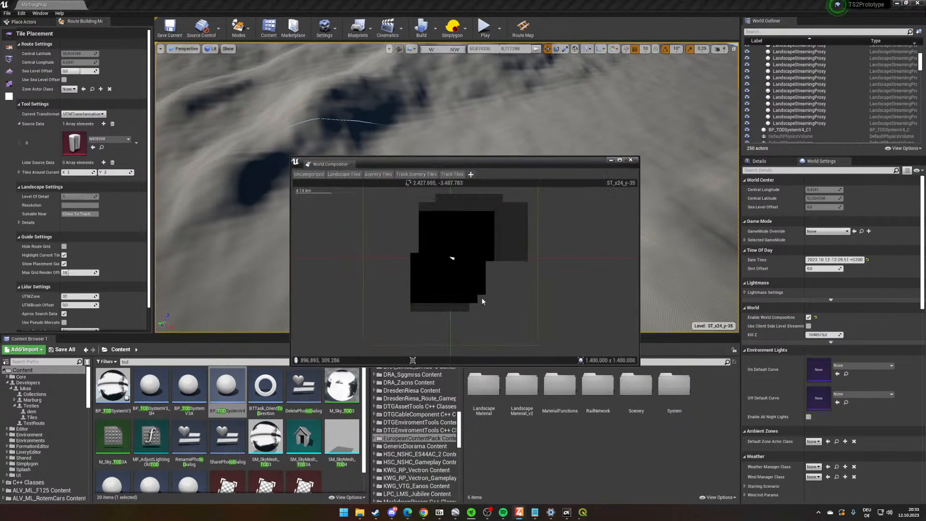
pyautogui.click(449, 161)
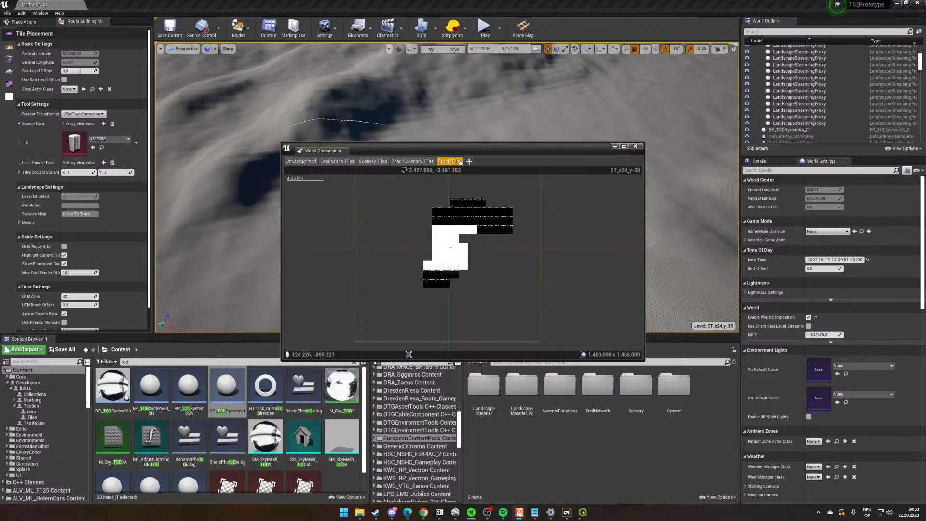
pyautogui.click(614, 146)
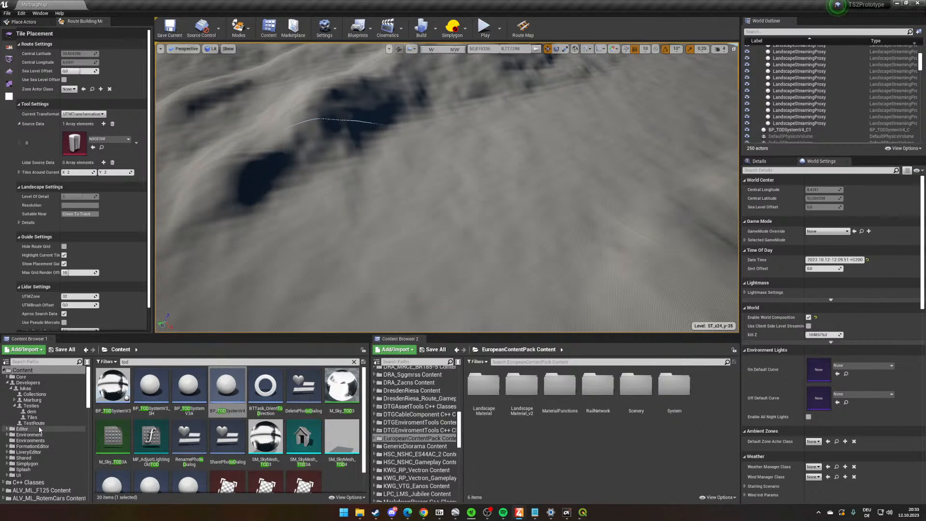
# - Clear the asset search filter, create a folder named lidardata inside Testies/dem, and open it
pyautogui.click(31, 411)
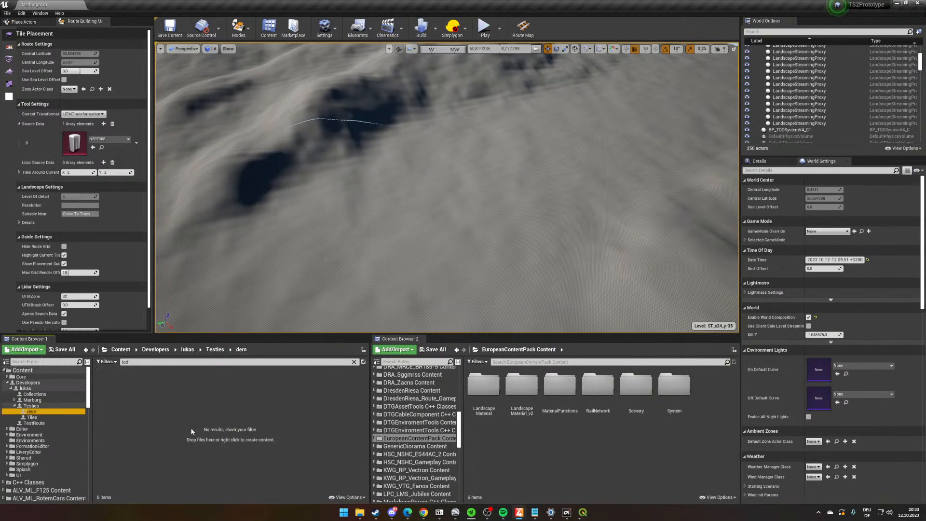
pyautogui.rightClick(183, 397)
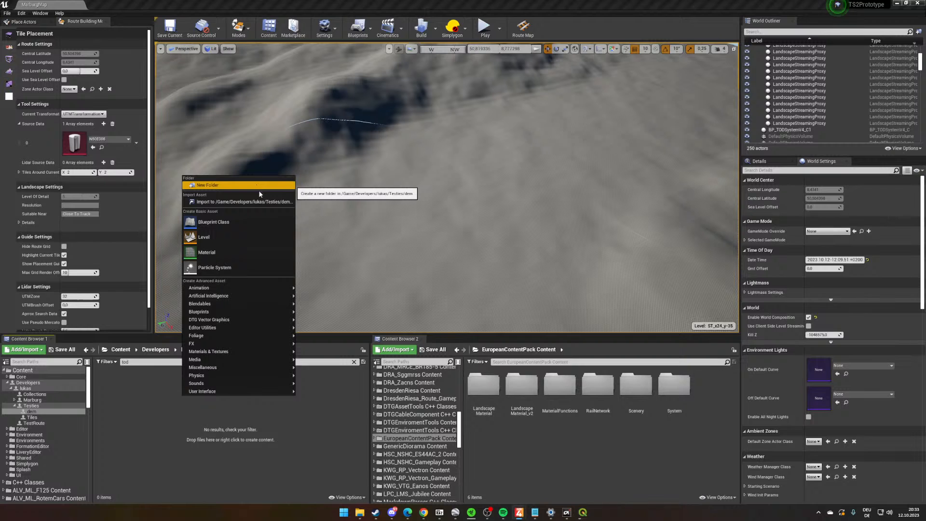
pyautogui.click(353, 376)
pyautogui.click(353, 362)
pyautogui.rightClick(283, 413)
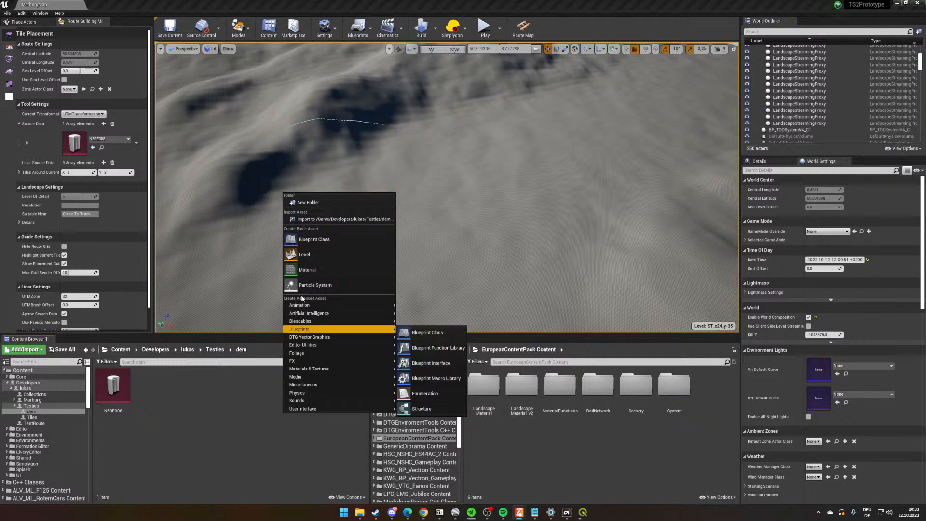
pyautogui.click(325, 219)
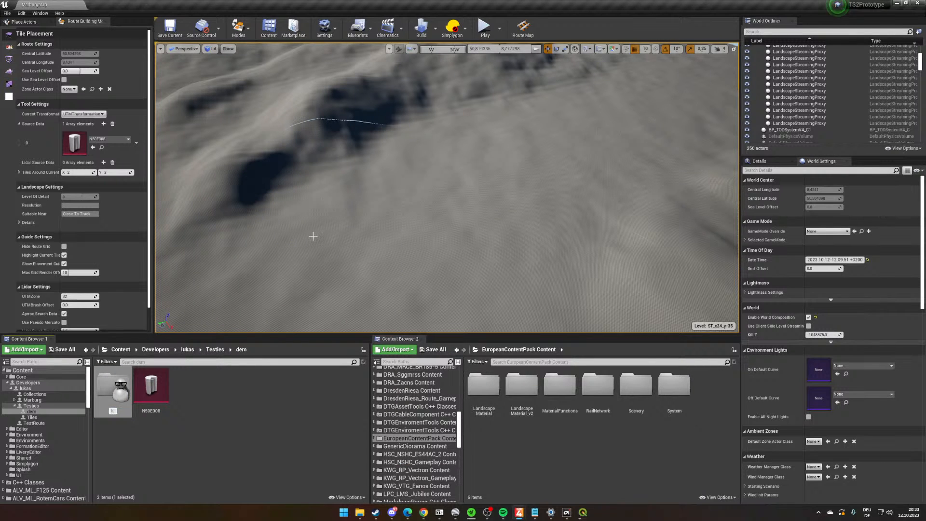
pyautogui.write('lidardata')
pyautogui.press('Return')
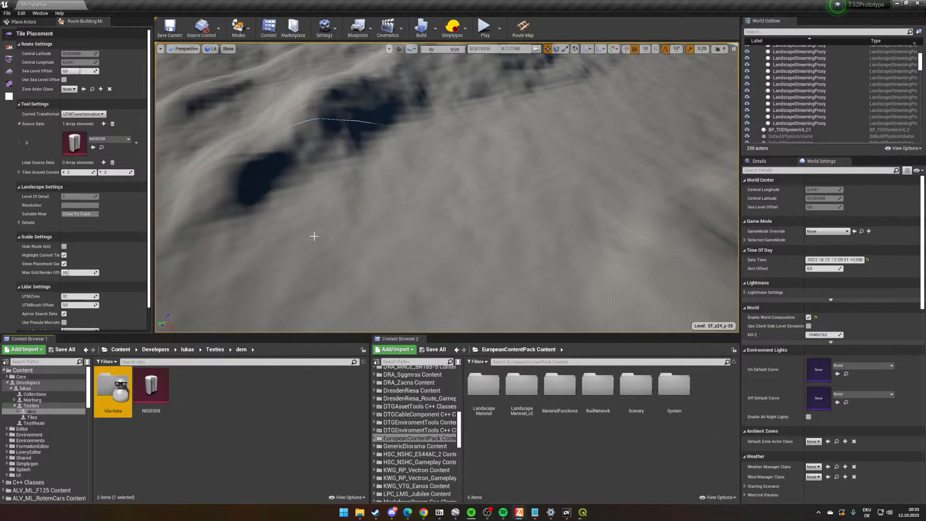
pyautogui.doubleClick(114, 408)
# - Bring up the Data folder's File Explorer window and browse to the tiledasc folder inside LidarMarburg
pyautogui.moveTo(362, 512)
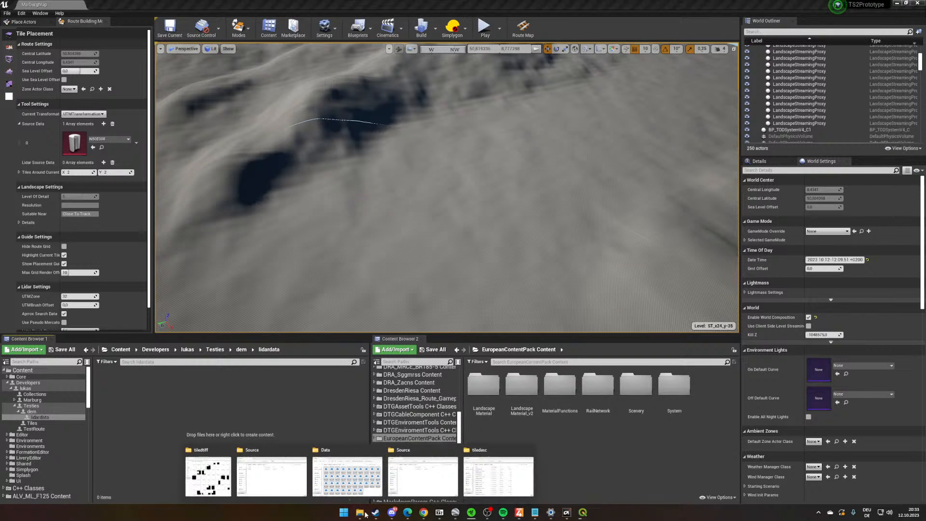
pyautogui.click(361, 477)
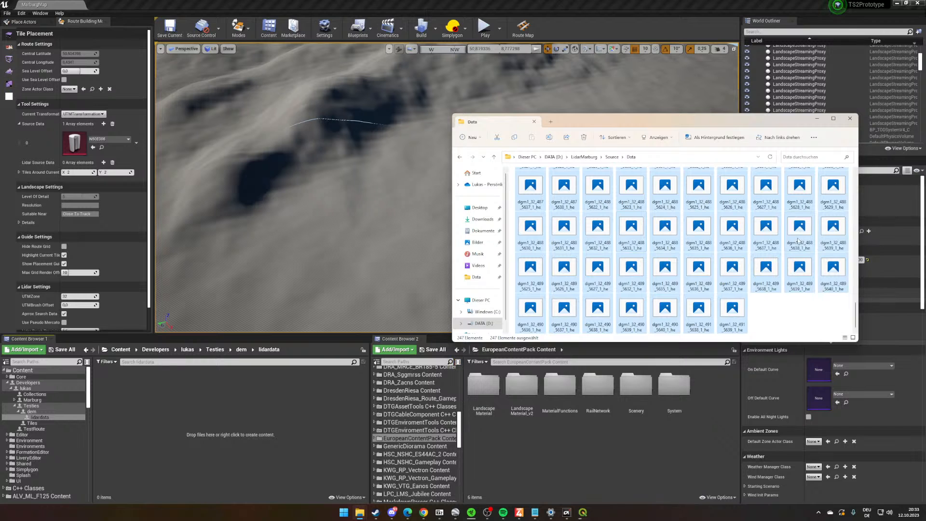
pyautogui.scroll(3, 780, 264)
pyautogui.click(611, 156)
pyautogui.click(585, 157)
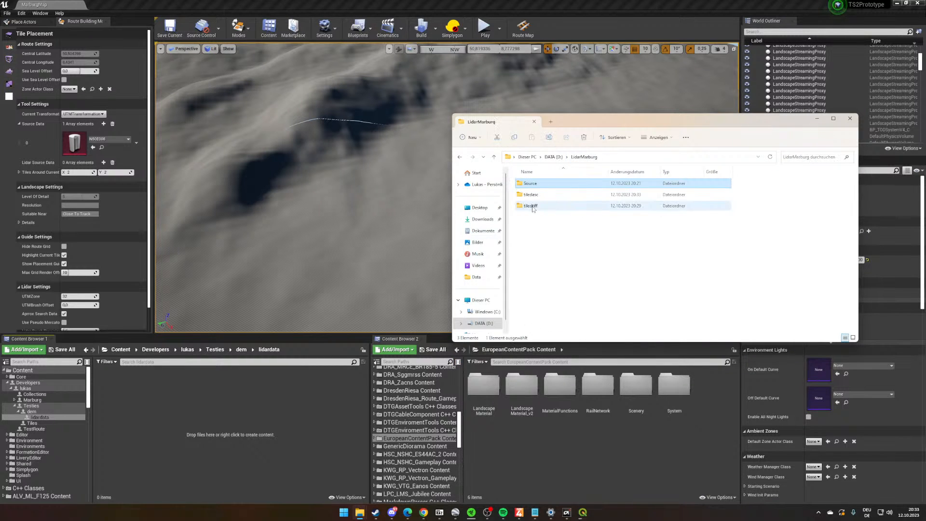
pyautogui.doubleClick(535, 205)
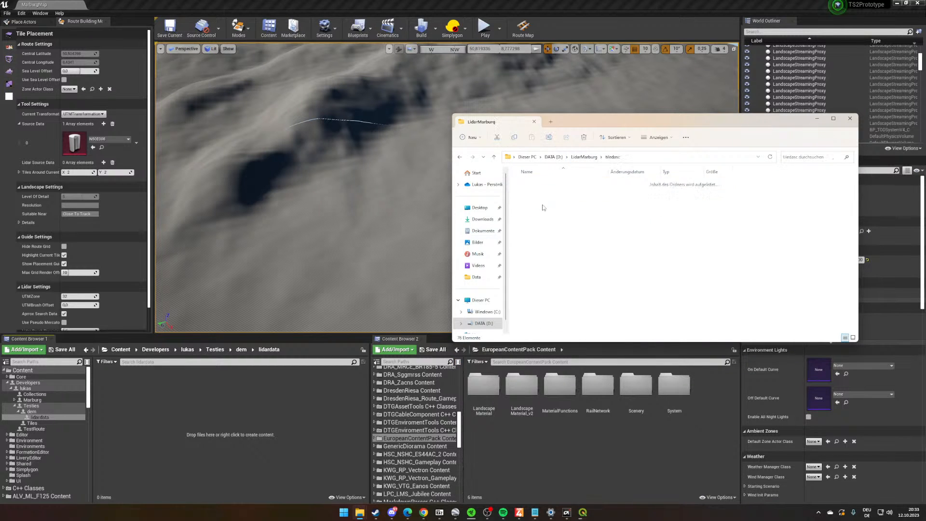
# - Check the batch conversion progress in QGIS and look through the output files in the tiledasc folder
pyautogui.click(584, 512)
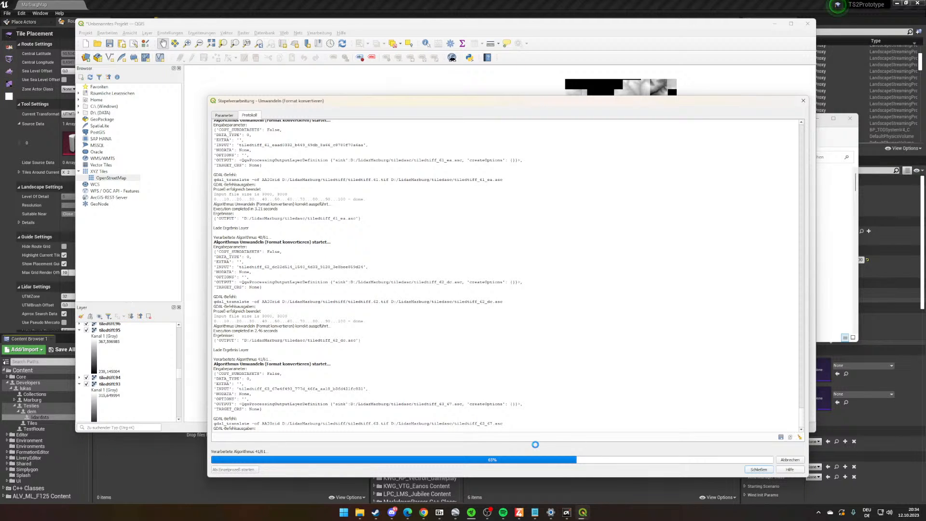
pyautogui.click(843, 252)
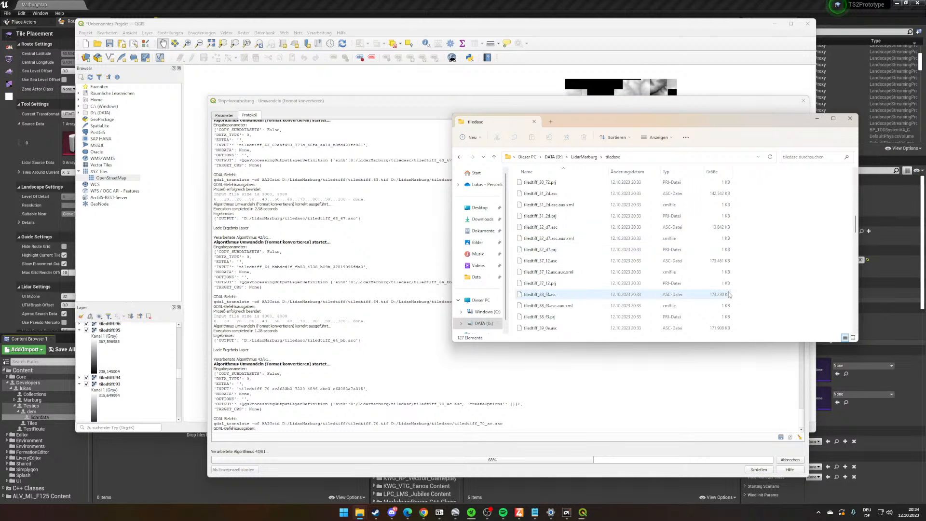
pyautogui.scroll(-15, 730, 297)
pyautogui.scroll(-10, 730, 296)
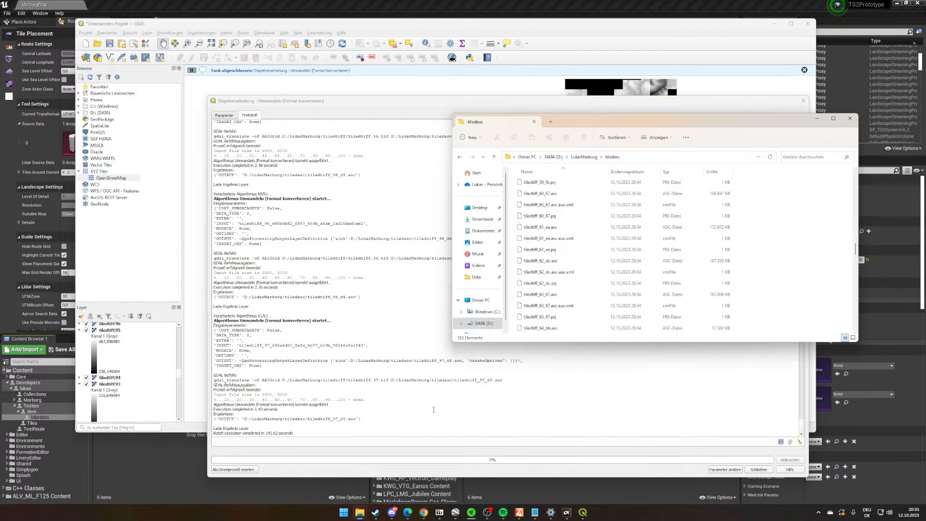
# - Sort the tiledasc folder by file type and delete all PRJ and XML files, keeping only the ASC files
pyautogui.click(678, 171)
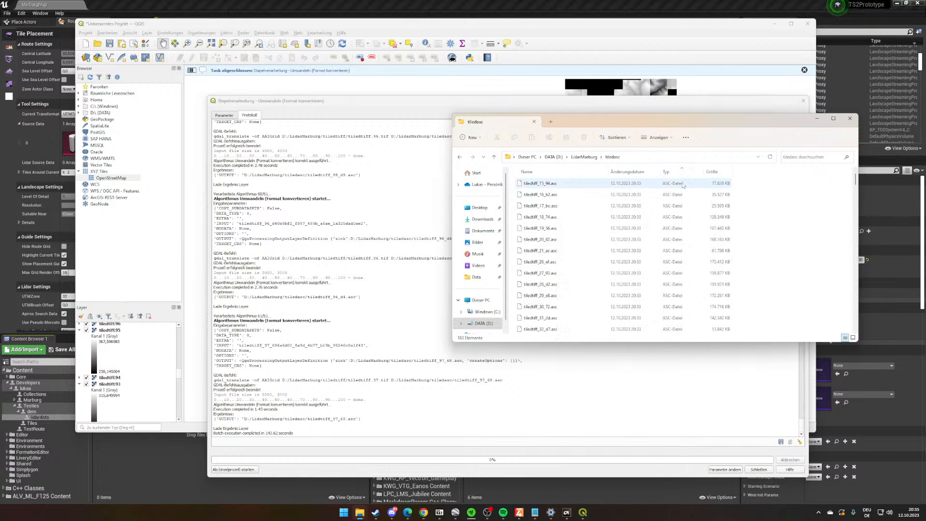
pyautogui.scroll(-15, 682, 185)
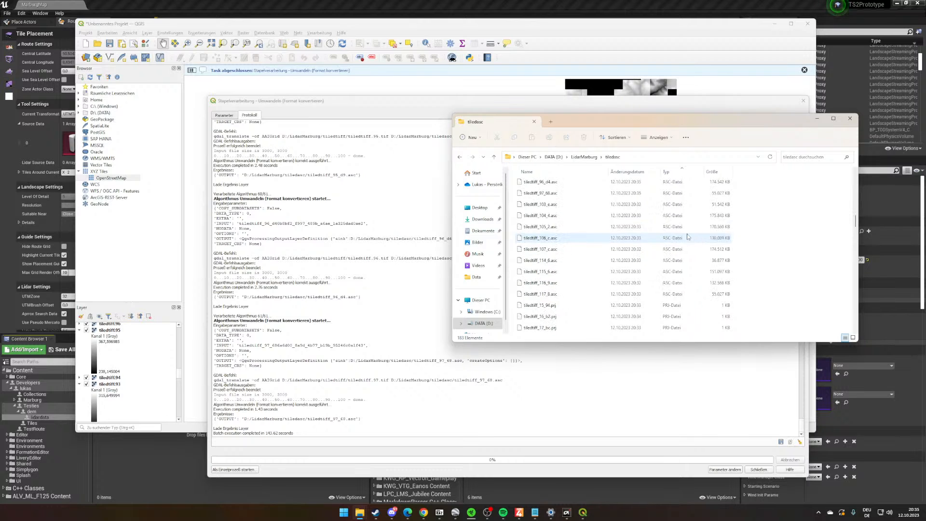
pyautogui.click(673, 305)
pyautogui.scroll(-3, 671, 300)
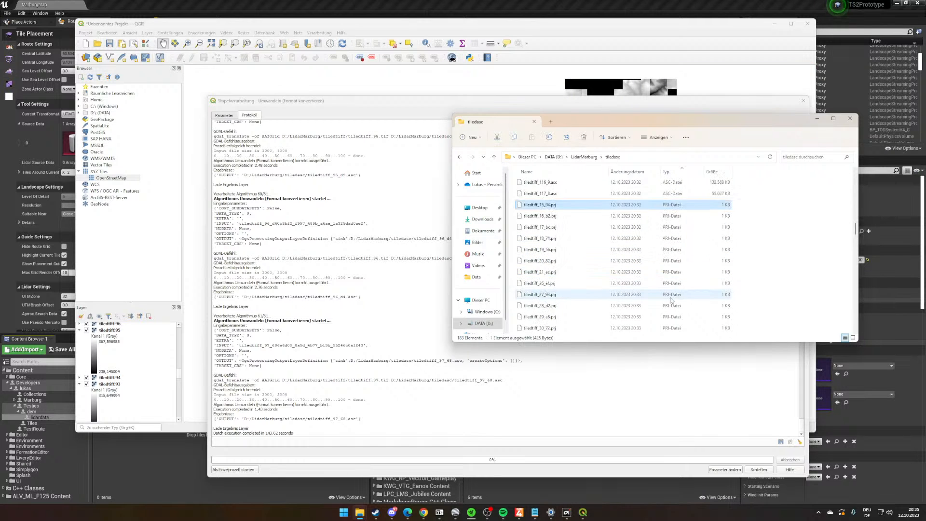
pyautogui.scroll(-20, 673, 301)
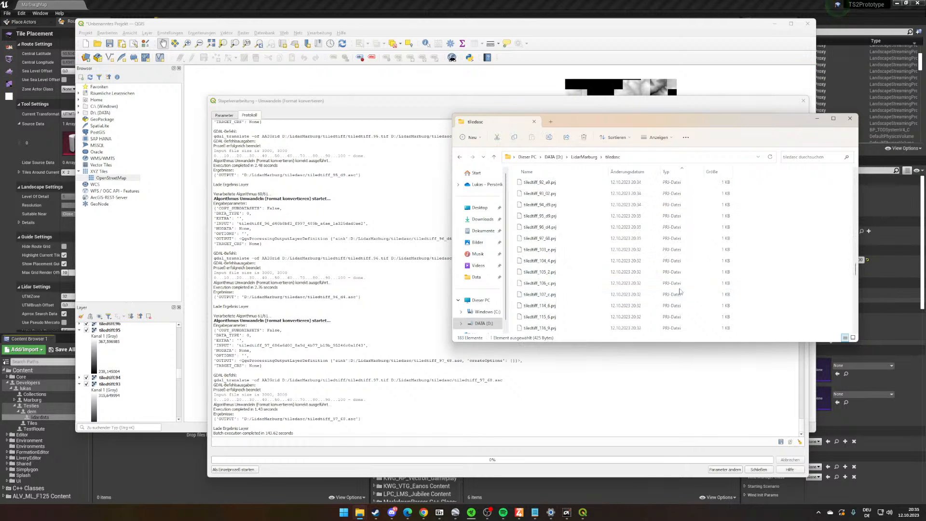
pyautogui.keyDown('shift'); pyautogui.click(676, 331); pyautogui.keyUp('shift')
pyautogui.rightClick(616, 260)
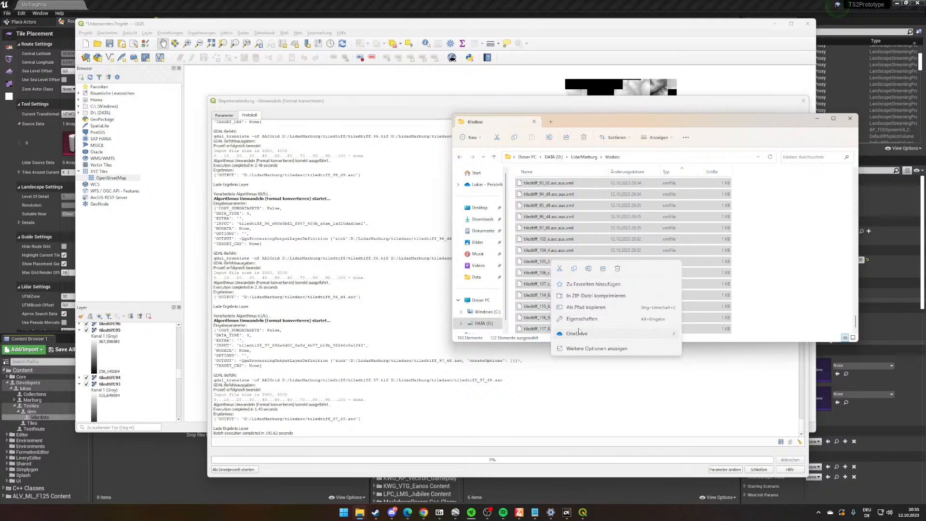
pyautogui.click(617, 268)
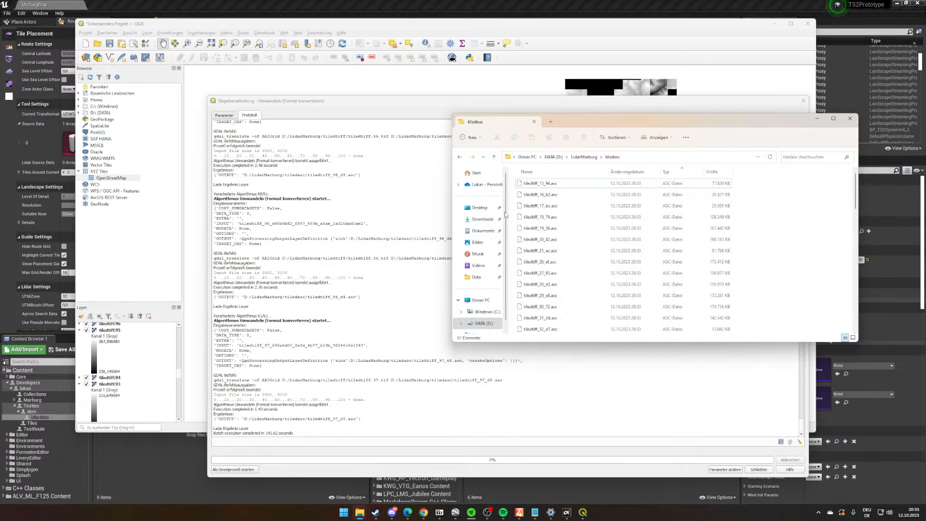
# - Import all ASC files from the tiledasc folder into the lidardata folder of the Train Sim World Editor
pyautogui.click(164, 4)
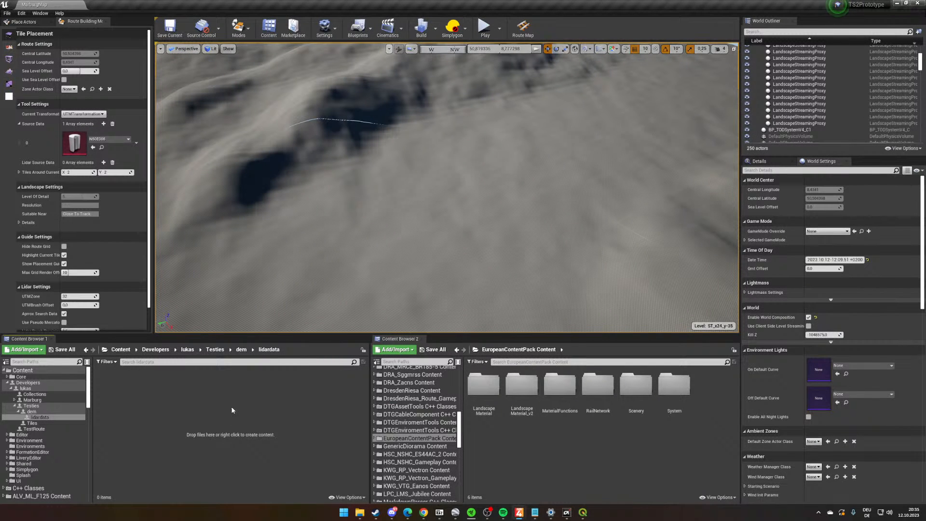
pyautogui.hotkey('alt', 'Tab')
pyautogui.hotkey('ctrl', 'a')
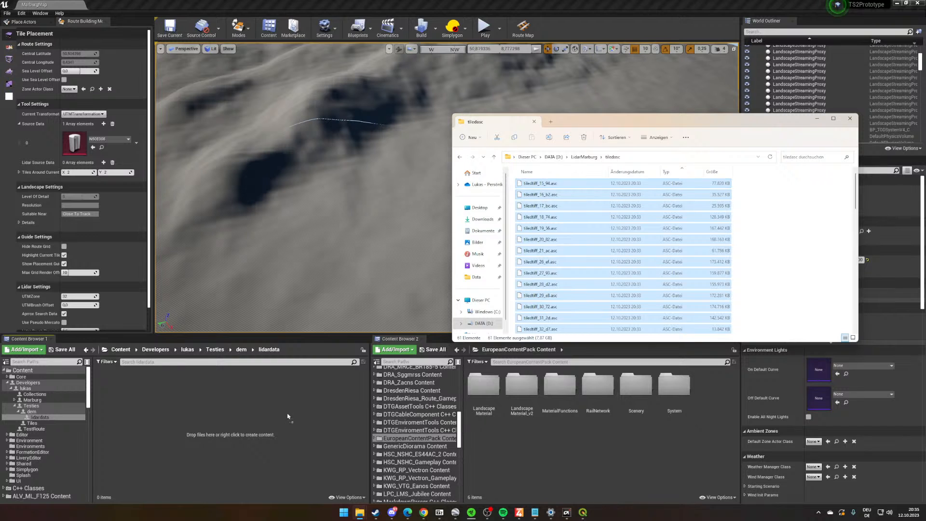
pyautogui.moveTo(287, 415); pyautogui.dragTo(288, 416)
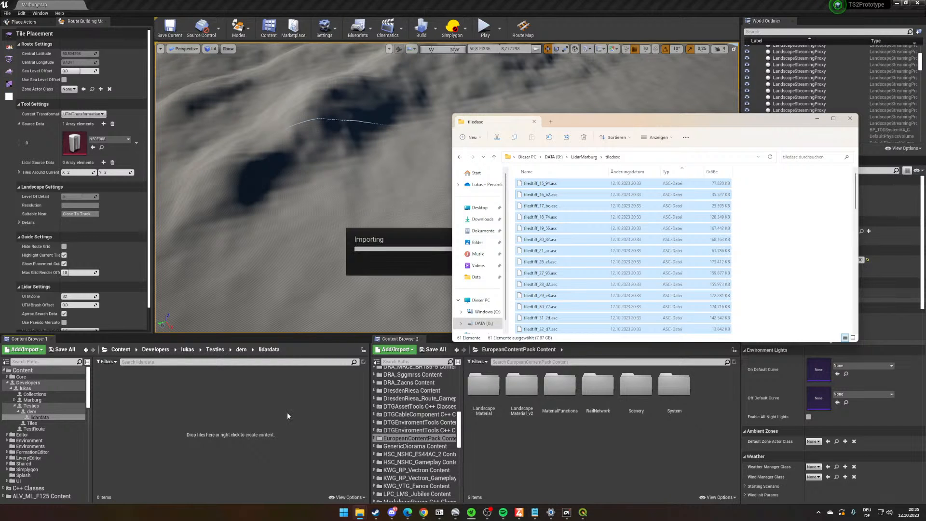
pyautogui.moveTo(674, 122); pyautogui.dragTo(696, 342)
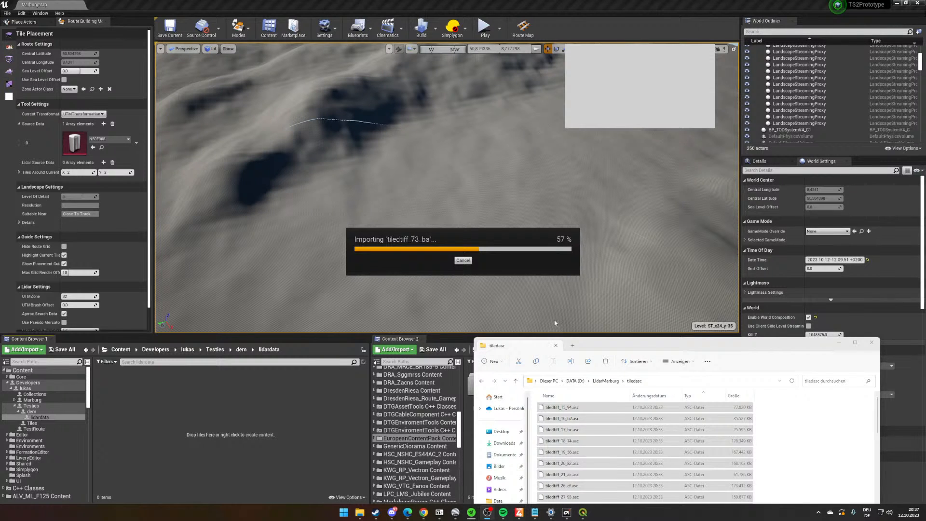
pyautogui.click(566, 268)
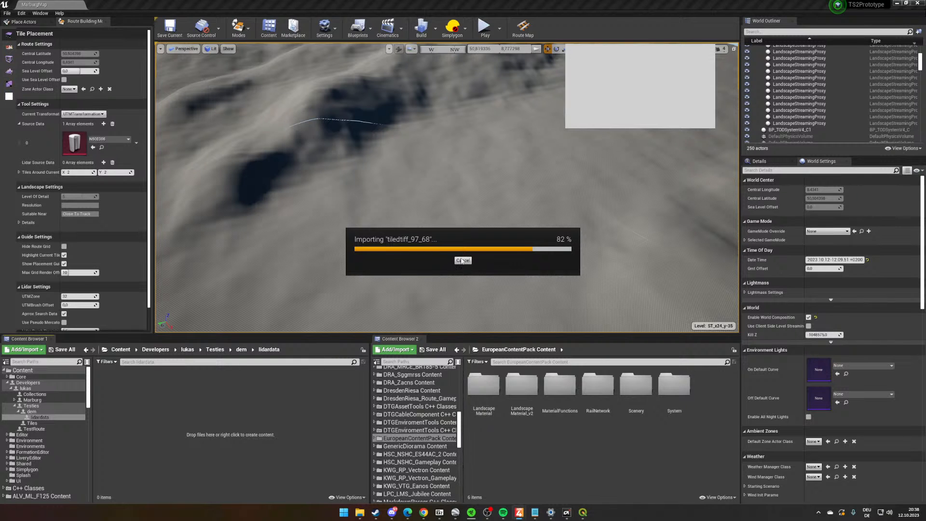
pyautogui.click(582, 514)
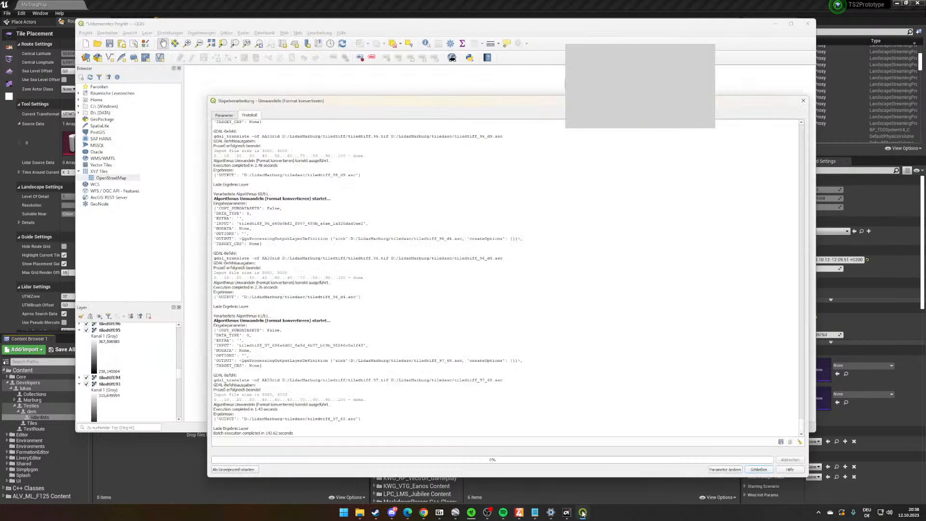
pyautogui.click(582, 513)
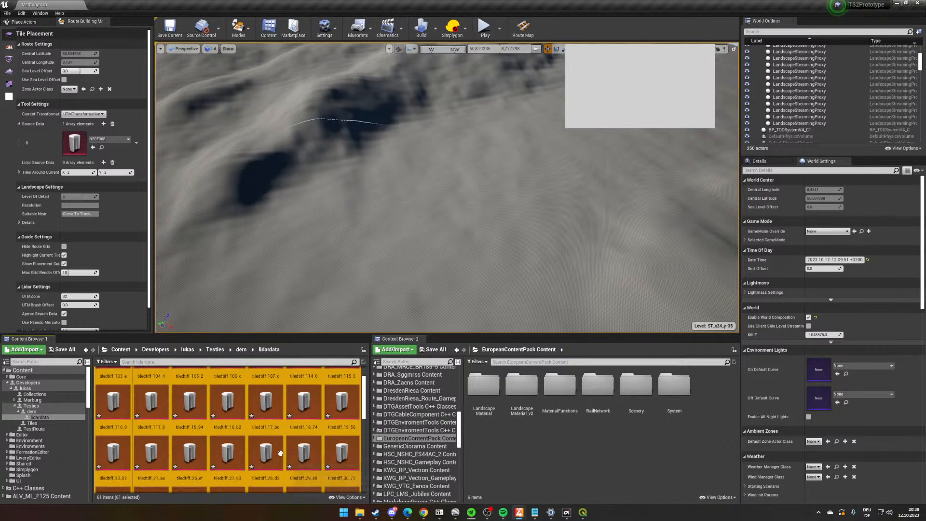
# - Save all the imported tile assets in the lidardata folder
pyautogui.hotkey('ctrl', 's')
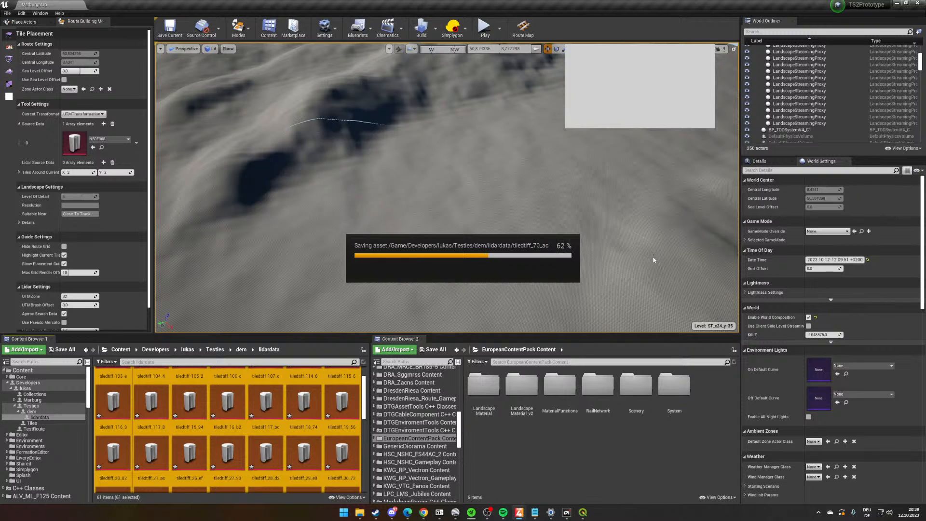
pyautogui.click(423, 512)
pyautogui.click(424, 512)
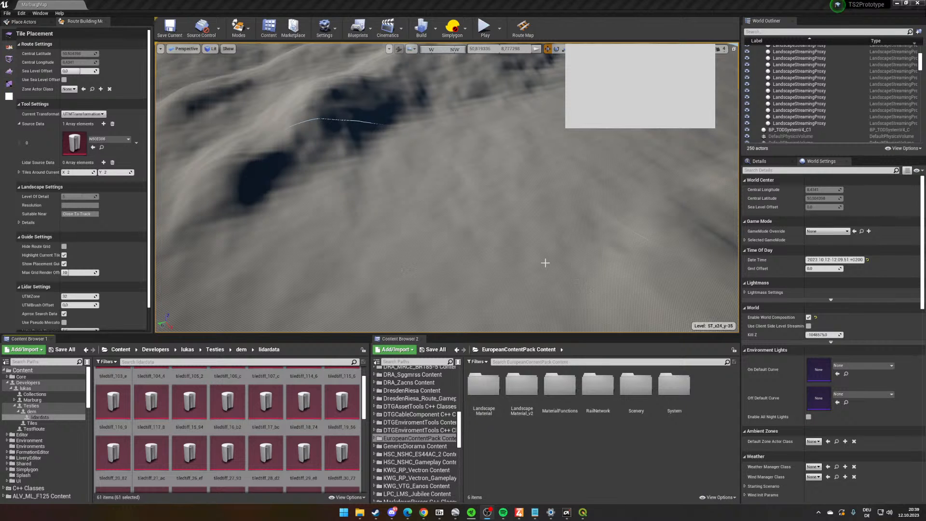
# - Enable the Satellite map overlay in the viewport and lower its opacity slightly, inspecting the imagery on the terrain
pyautogui.moveTo(545, 263); pyautogui.dragTo(145, 280, button='right')
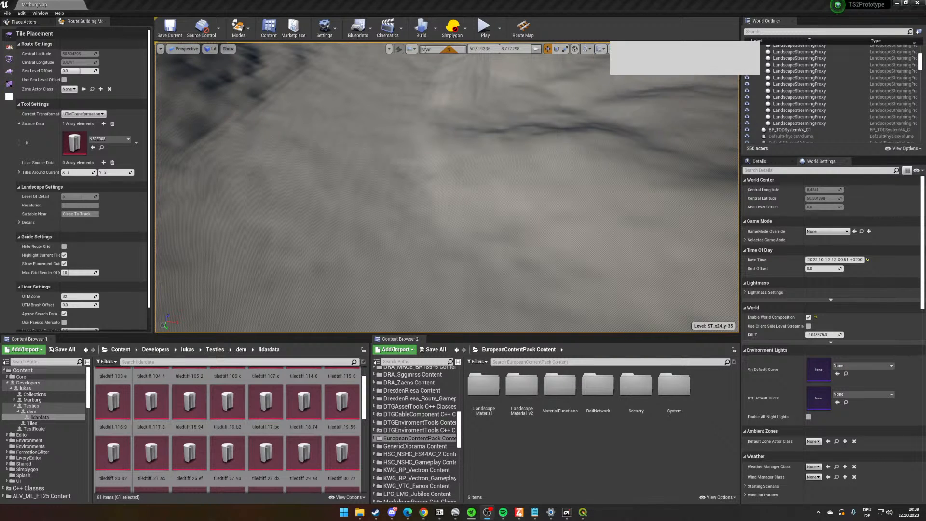
pyautogui.click(607, 48)
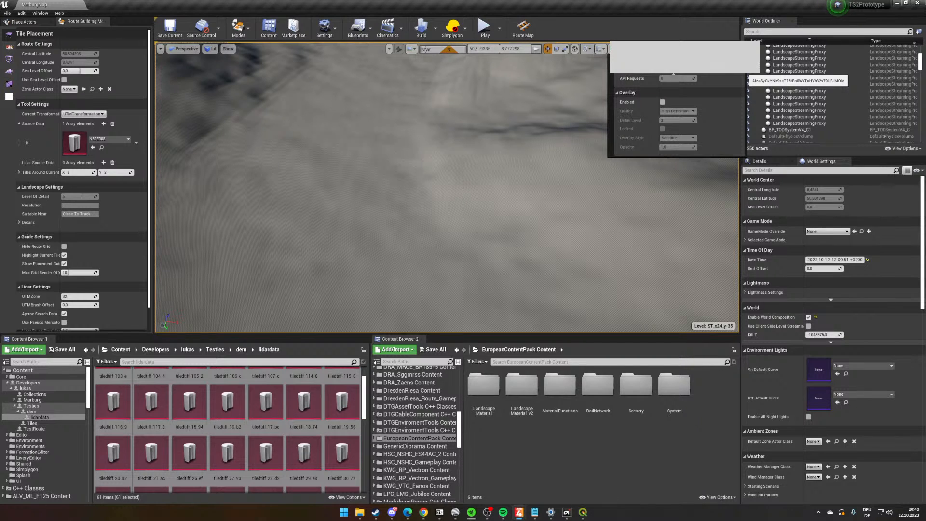
pyautogui.click(662, 101)
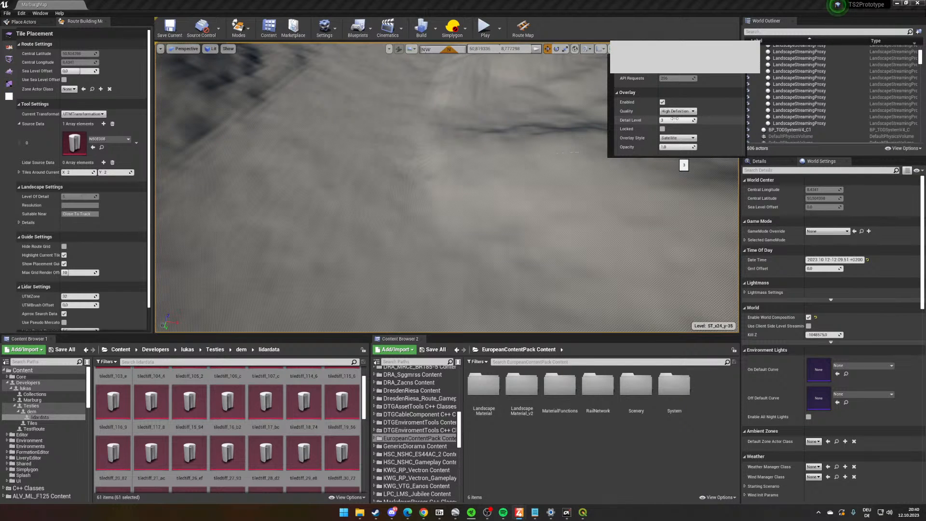
pyautogui.moveTo(680, 147); pyautogui.dragTo(677, 147)
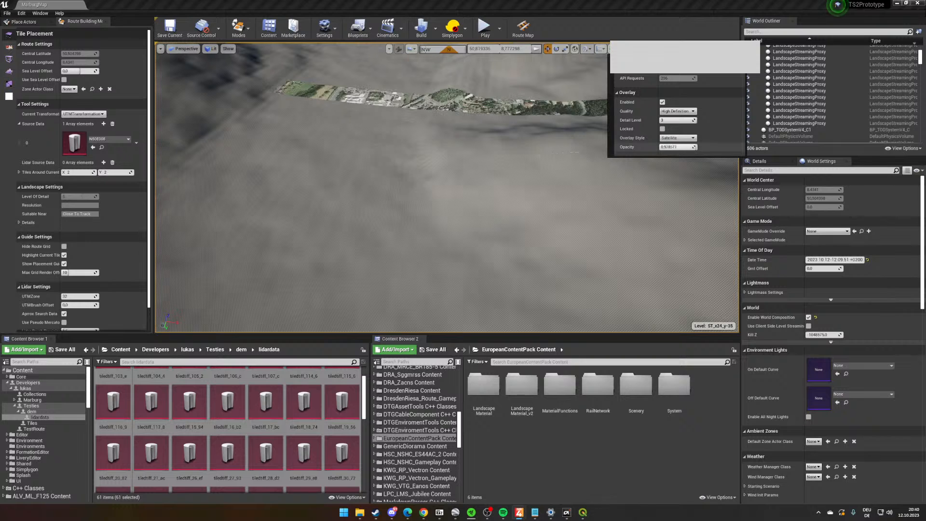
pyautogui.moveTo(483, 167); pyautogui.dragTo(588, 135, button='right')
pyautogui.moveTo(541, 210)
pyautogui.mouseDown(button='right')
pyautogui.moveTo(514, 221)
pyautogui.moveTo(541, 224)
pyautogui.mouseUp(button='right')
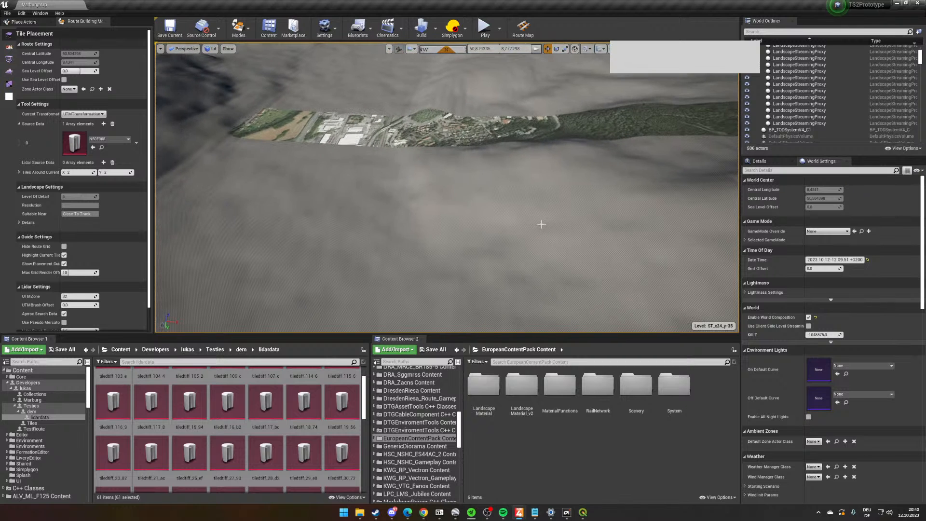
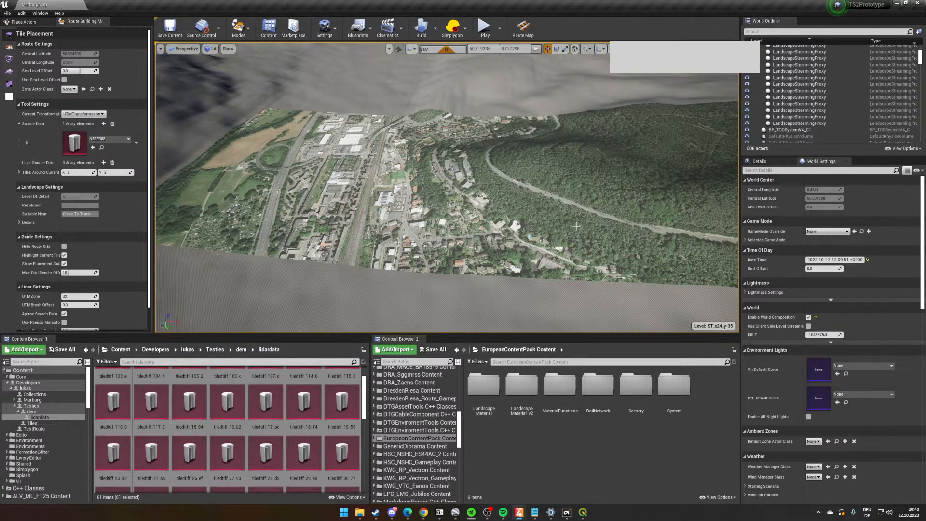
# - Examine the satellite imagery draped over the terrain along the railway valley, the town and the wooded hillside
pyautogui.moveTo(553, 230); pyautogui.dragTo(543, 237, button='right')
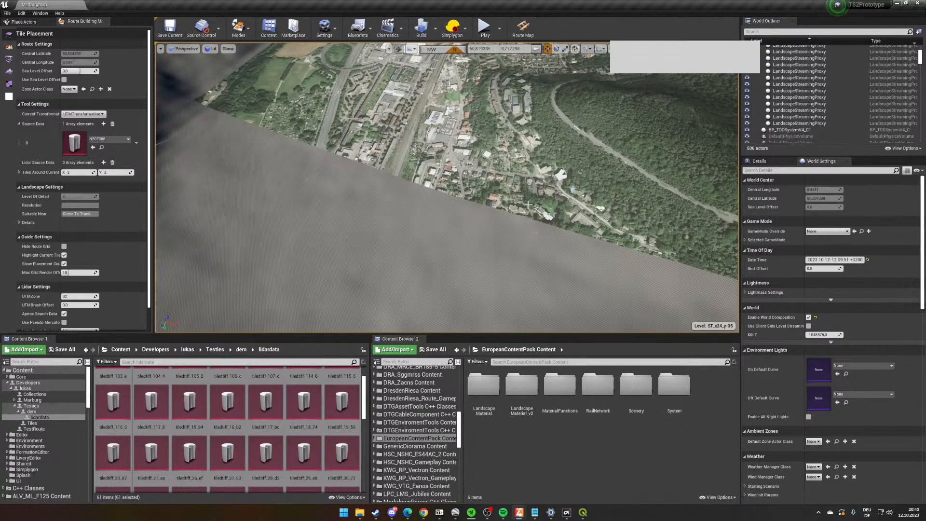
pyautogui.moveTo(528, 205); pyautogui.dragTo(520, 116, button='right')
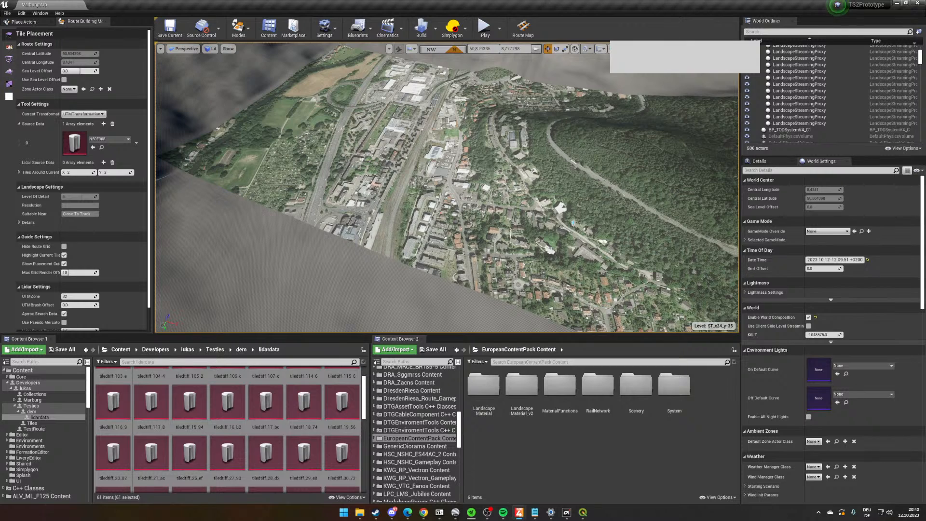
pyautogui.moveTo(520, 193); pyautogui.dragTo(491, 189, button='right')
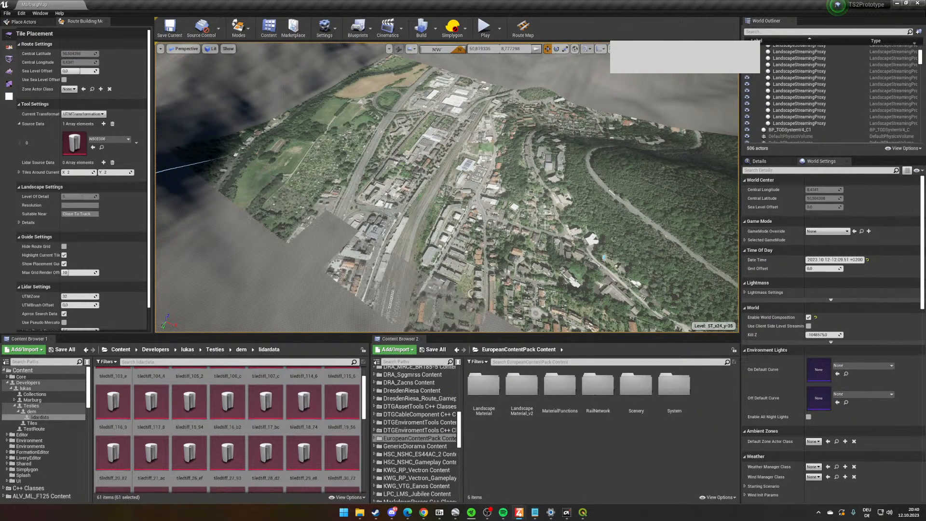
pyautogui.moveTo(545, 225); pyautogui.dragTo(363, 161, button='right')
pyautogui.moveTo(404, 241); pyautogui.dragTo(449, 270, button='right')
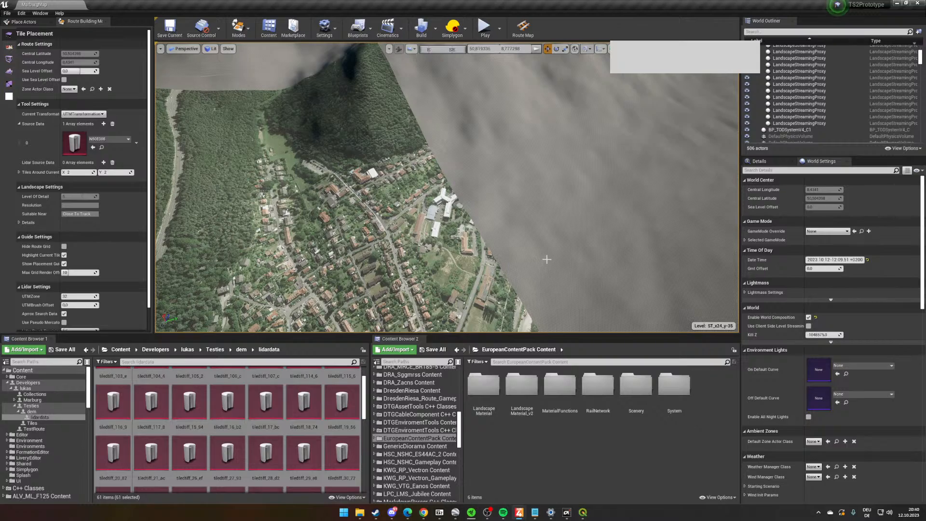
# - Examine the satellite overlay from above at the station platforms, footbridge and station building
pyautogui.moveTo(406, 227)
pyautogui.mouseDown(button='right')
pyautogui.moveTo(226, 242)
pyautogui.moveTo(401, 239)
pyautogui.mouseUp(button='right')
pyautogui.press('w')
pyautogui.press('w')
pyautogui.press('s')
pyautogui.press('d')
pyautogui.press('a')
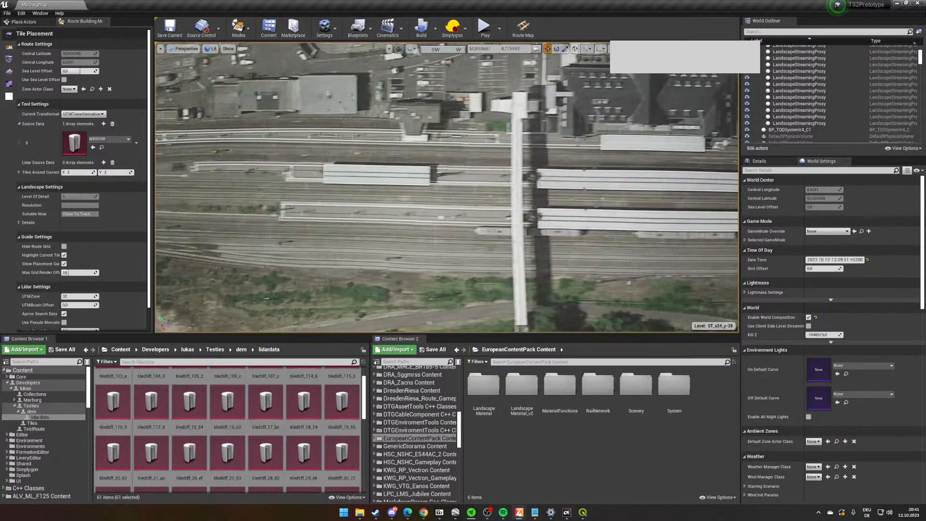
pyautogui.press('s')
pyautogui.moveTo(554, 180); pyautogui.dragTo(548, 170, button='right')
pyautogui.press('d')
pyautogui.press('d')
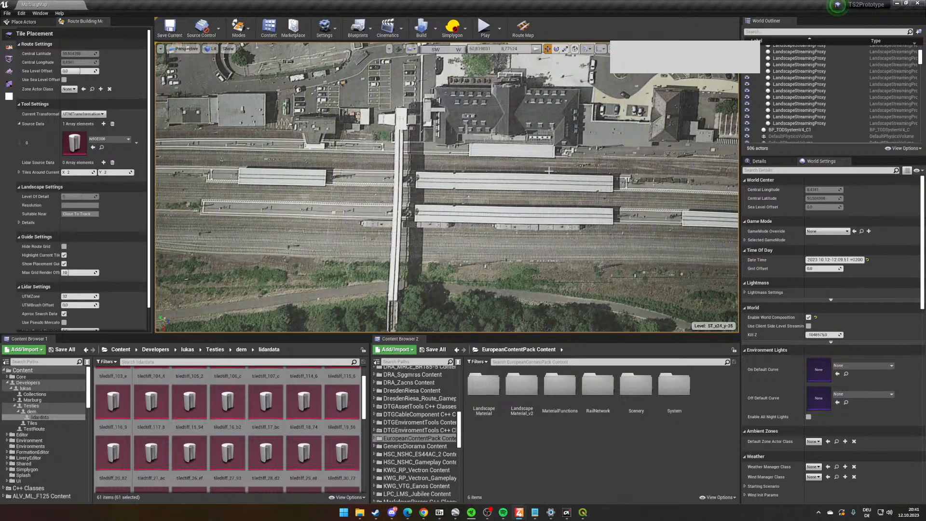
pyautogui.press('a')
pyautogui.moveTo(549, 171); pyautogui.dragTo(570, 173, button='right')
pyautogui.press('d')
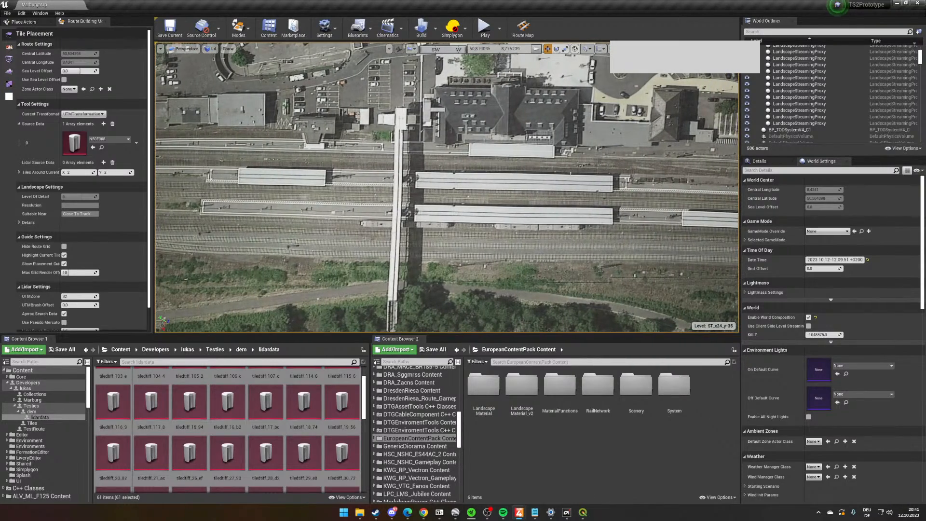
# - Switch to Google Earth Pro, show historical imagery and examine the Marburg station tracks for comparison, then return to the route editor
pyautogui.click(455, 512)
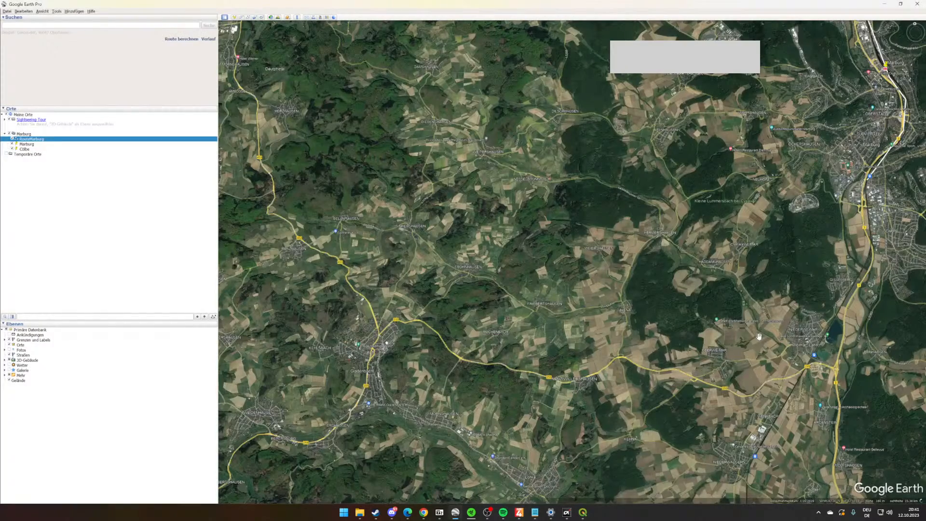
pyautogui.moveTo(807, 151); pyautogui.dragTo(492, 336)
pyautogui.scroll(5, 626, 149)
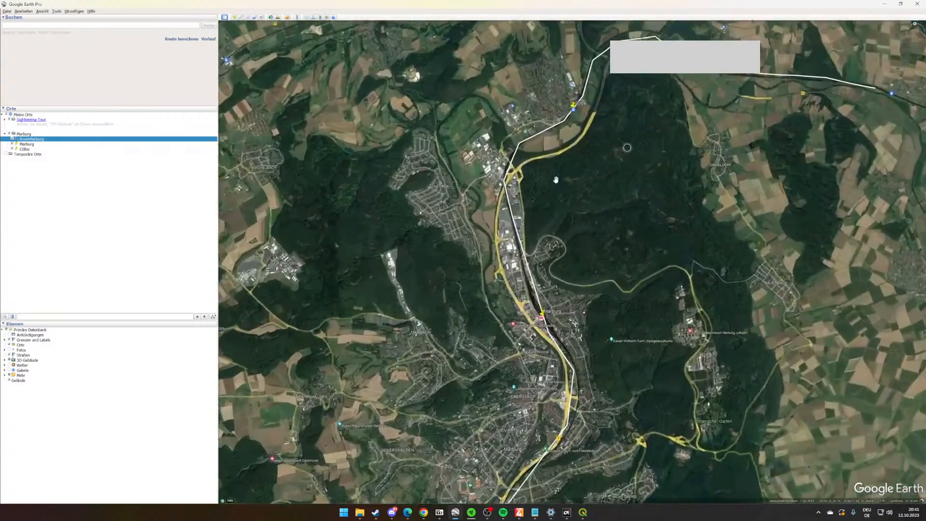
pyautogui.click(270, 18)
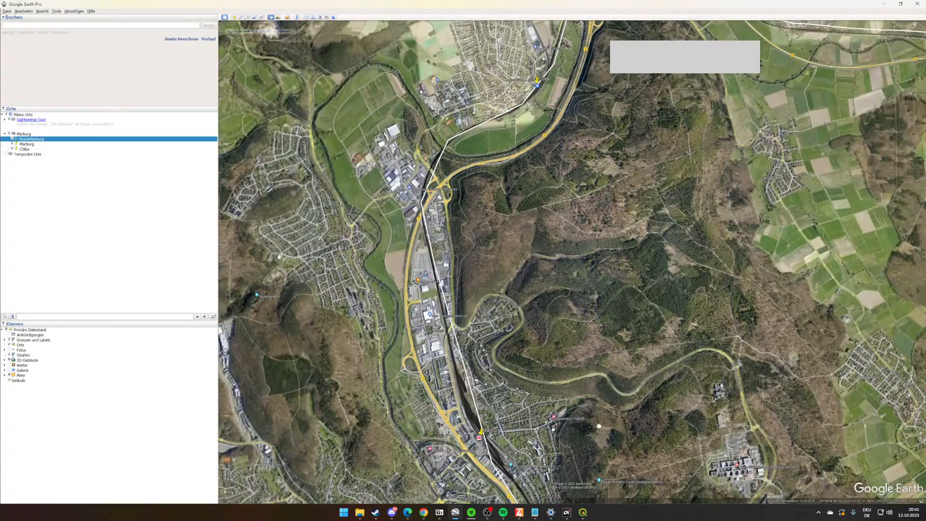
pyautogui.moveTo(599, 426); pyautogui.dragTo(624, 259)
pyautogui.scroll(5, 520, 294)
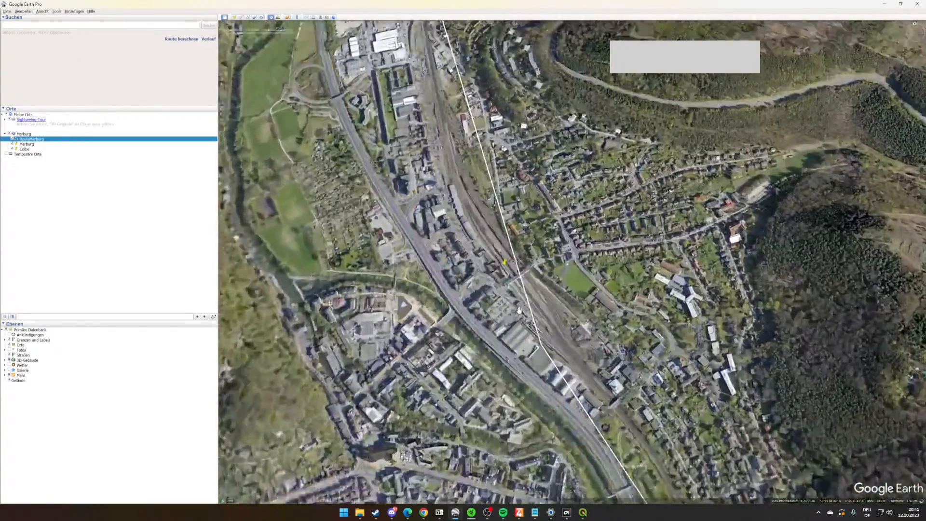
pyautogui.scroll(2, 520, 311)
pyautogui.moveTo(507, 342); pyautogui.dragTo(603, 316, button='middle')
pyautogui.moveTo(603, 313); pyautogui.dragTo(821, 335)
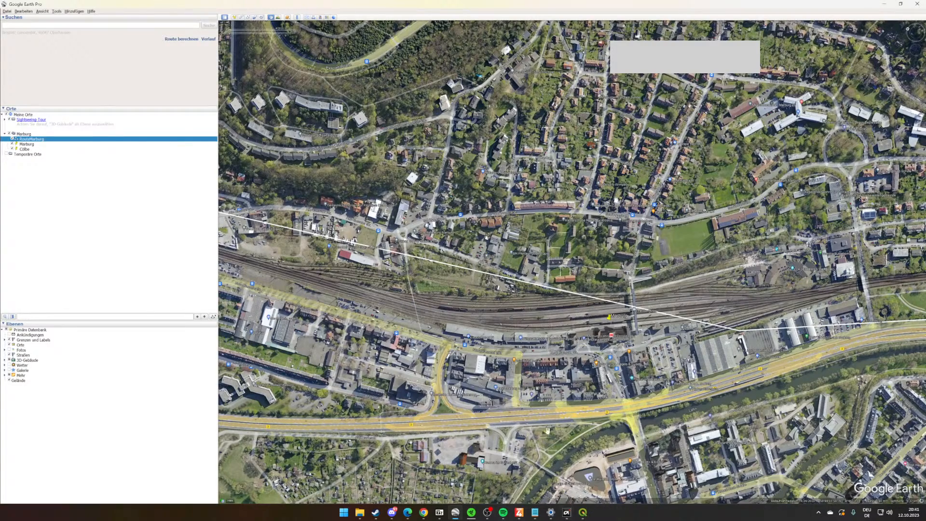
pyautogui.moveTo(772, 421); pyautogui.dragTo(755, 400)
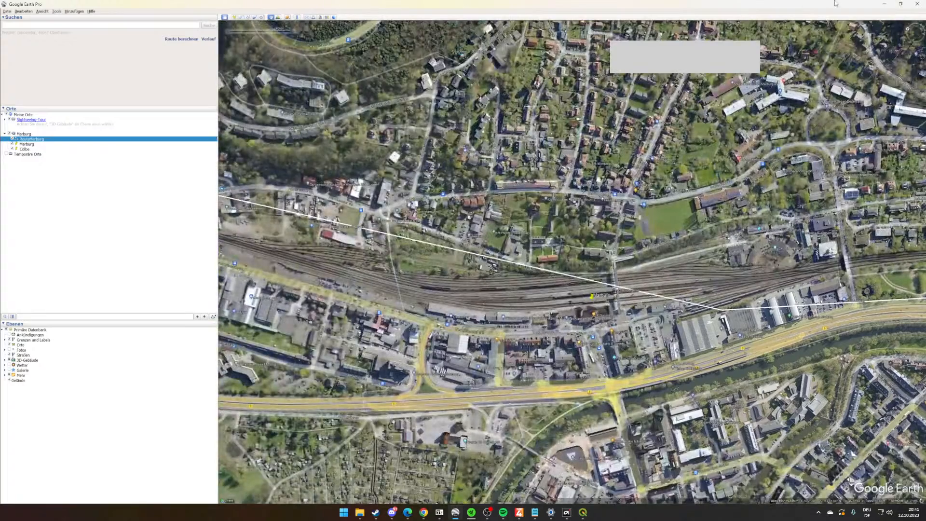
pyautogui.click(883, 4)
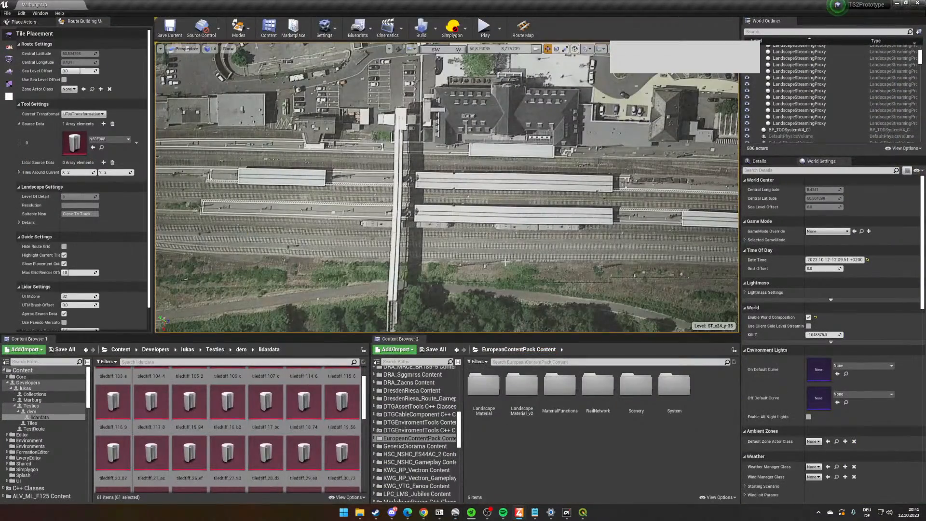
# - Disable the satellite map overlay in the viewport so only the bare terrain is shown
pyautogui.scroll(-2, 572, 276)
pyautogui.moveTo(571, 276); pyautogui.dragTo(660, 188, button='right')
pyautogui.moveTo(283, 207); pyautogui.dragTo(278, 208, button='right')
pyautogui.moveTo(462, 238); pyautogui.dragTo(488, 188, button='right')
pyautogui.click(609, 48)
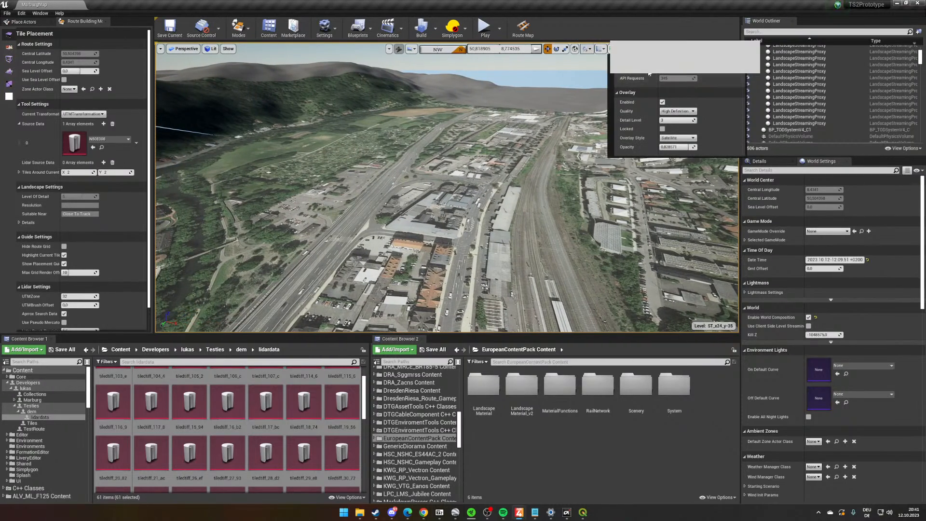
pyautogui.click(662, 102)
pyautogui.moveTo(374, 285); pyautogui.dragTo(504, 183, button='right')
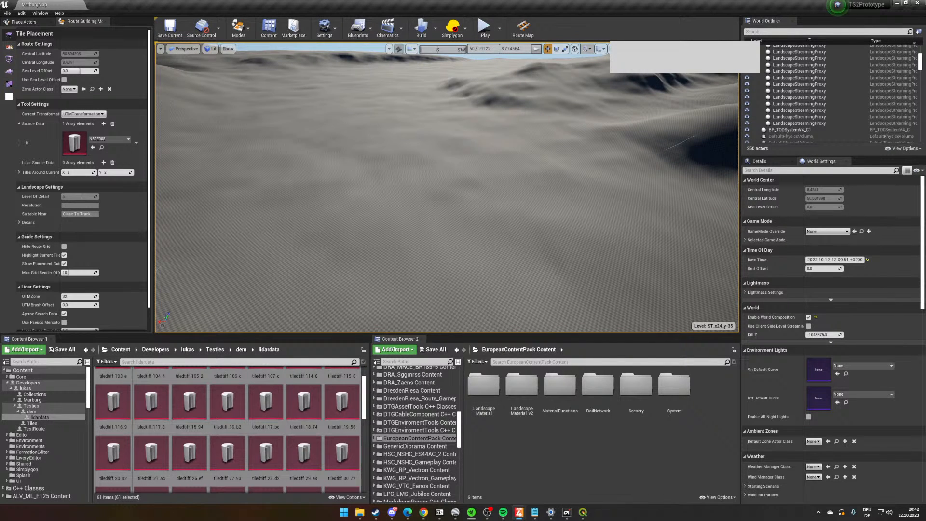
# - Activate the Snap Landscape To Track tool and set its Loft Type to Lidar
pyautogui.moveTo(473, 168); pyautogui.dragTo(188, 136, button='right')
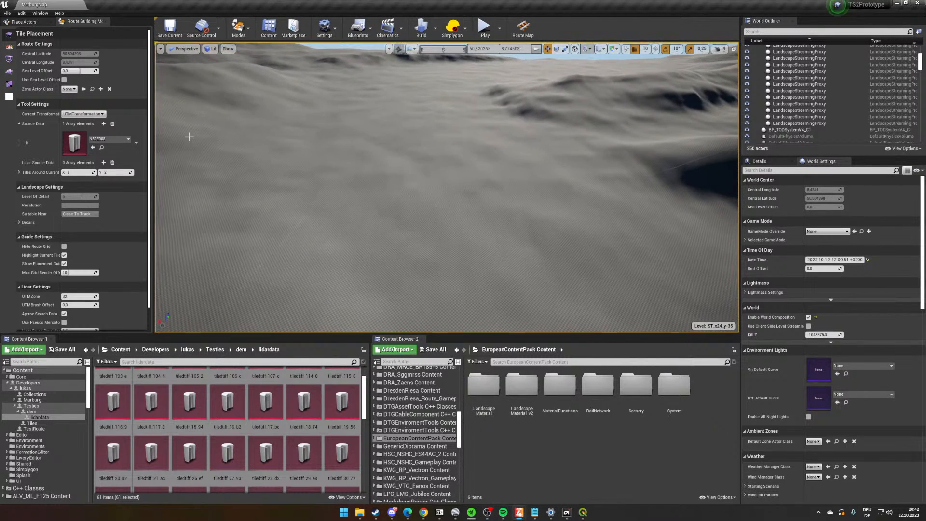
pyautogui.click(9, 72)
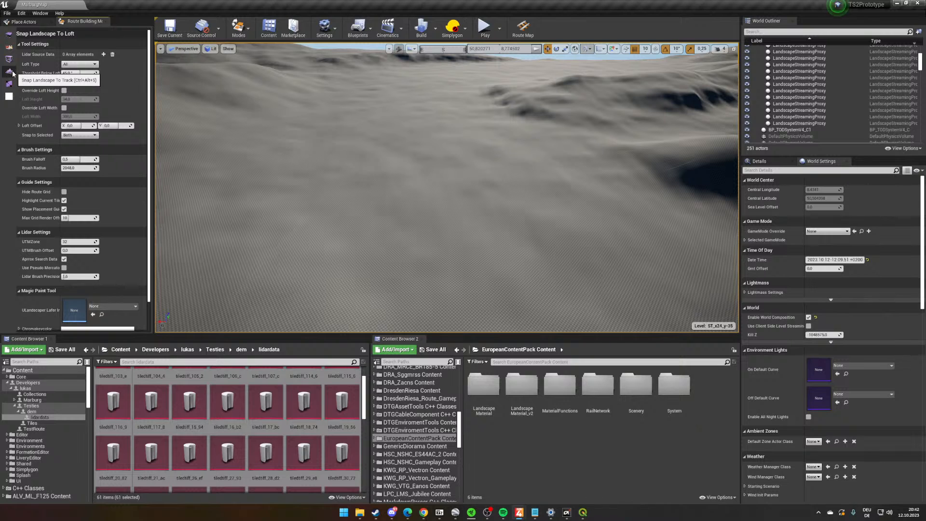
pyautogui.click(80, 63)
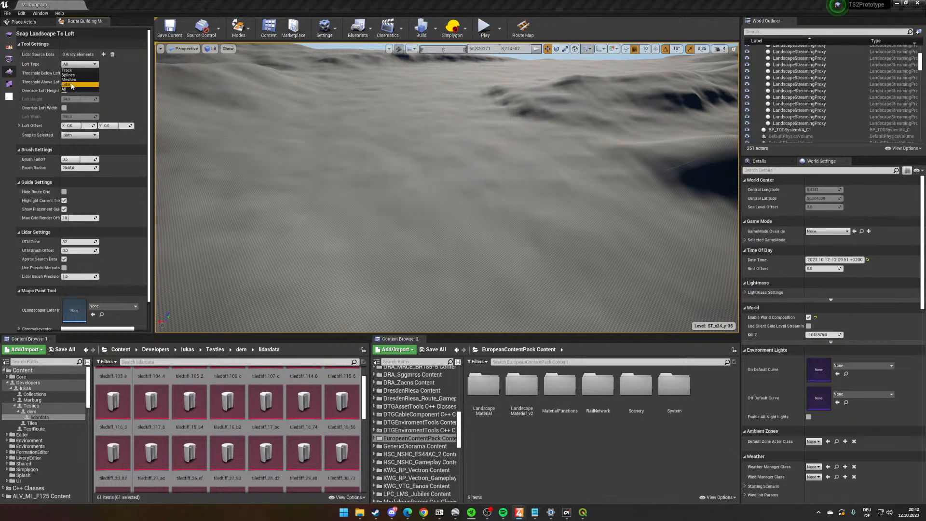
pyautogui.click(72, 85)
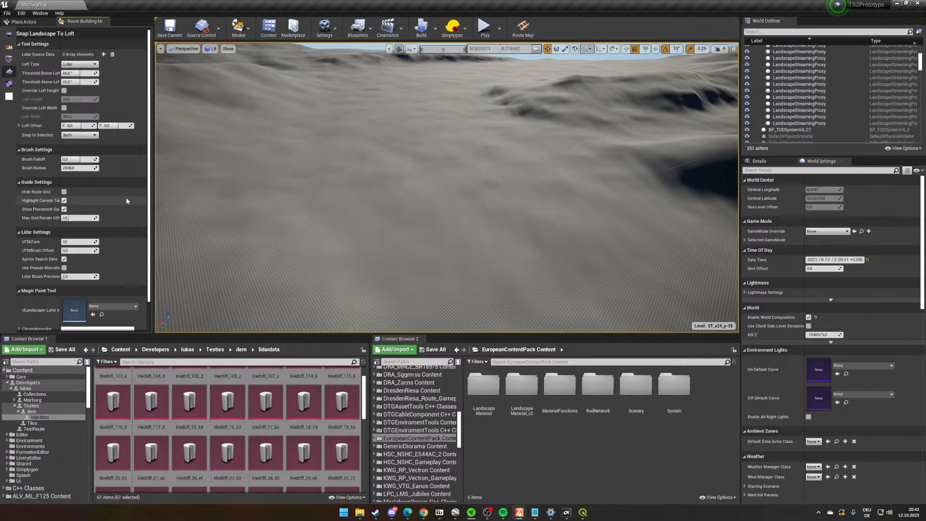
# - Assign all selected tile assets from the lidardata folder as the tool's Lidar Source Data and check the array
pyautogui.moveTo(331, 456); pyautogui.dragTo(336, 430)
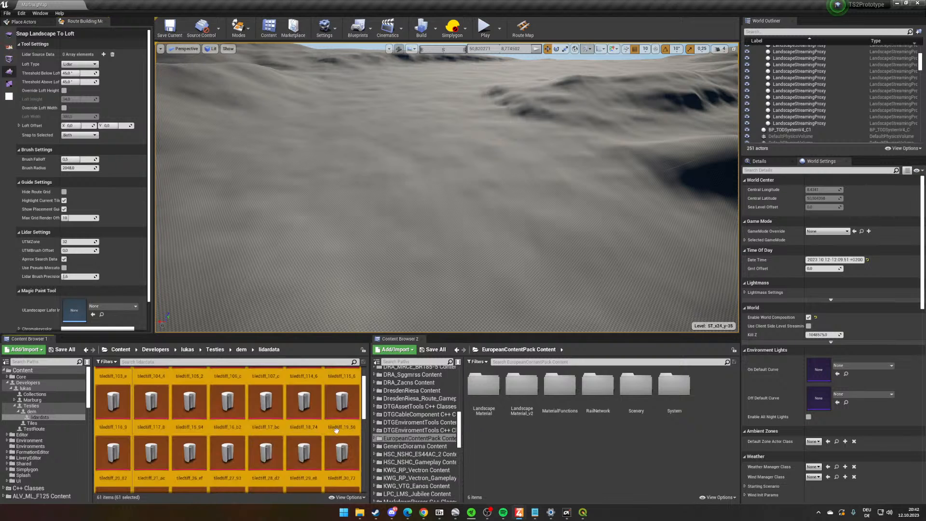
pyautogui.scroll(-5, 336, 431)
pyautogui.scroll(-2, 101, 304)
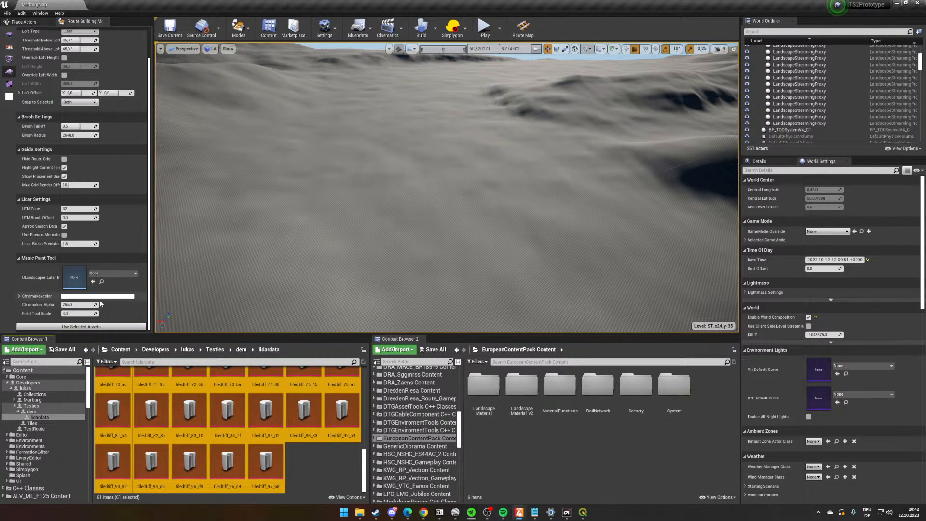
pyautogui.click(81, 326)
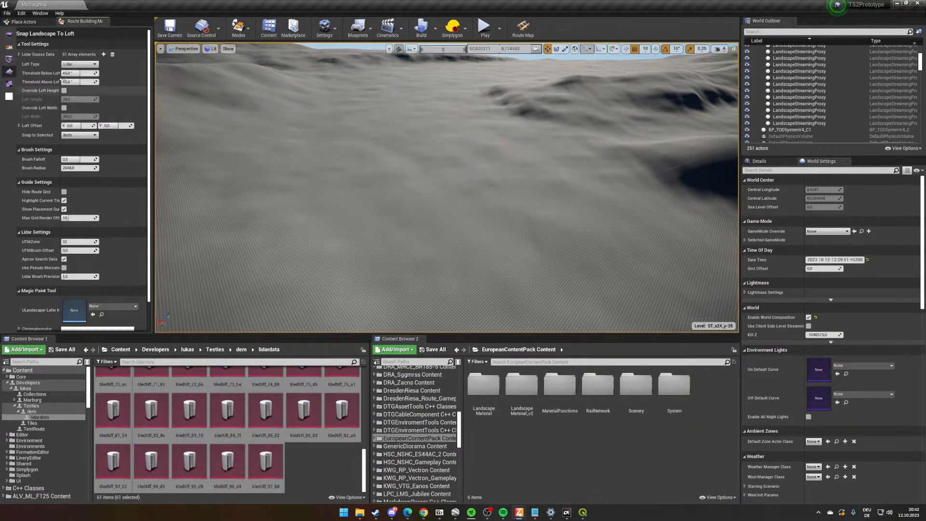
pyautogui.click(19, 54)
pyautogui.click(20, 54)
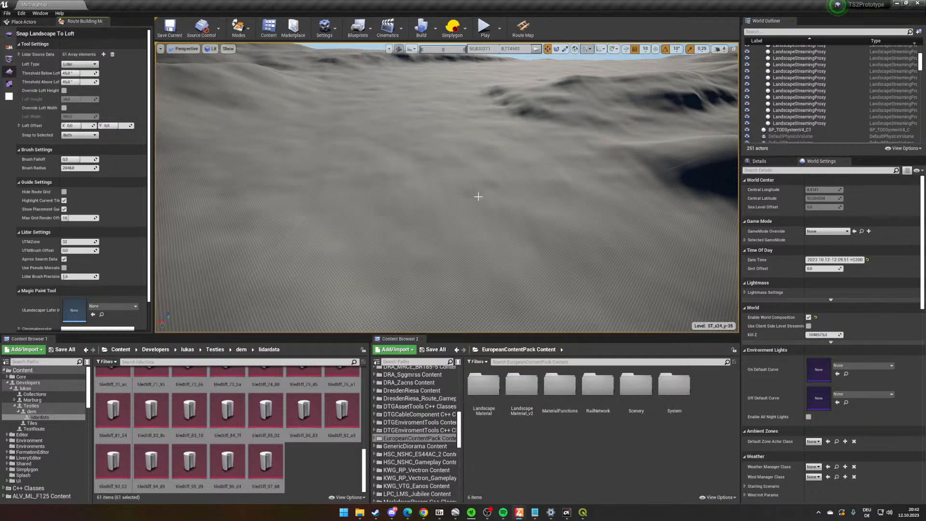
# - Select the landscape tile in the valley beside the guide line and bring up its actor options in Select mode
pyautogui.moveTo(543, 213); pyautogui.dragTo(586, 203, button='right')
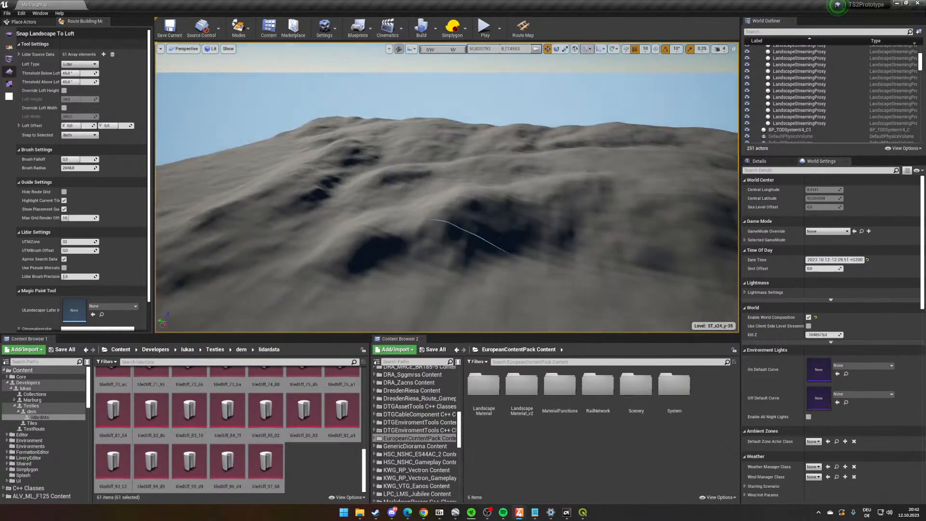
pyautogui.moveTo(456, 212); pyautogui.dragTo(471, 246, button='right')
pyautogui.click(471, 246)
pyautogui.click(239, 28)
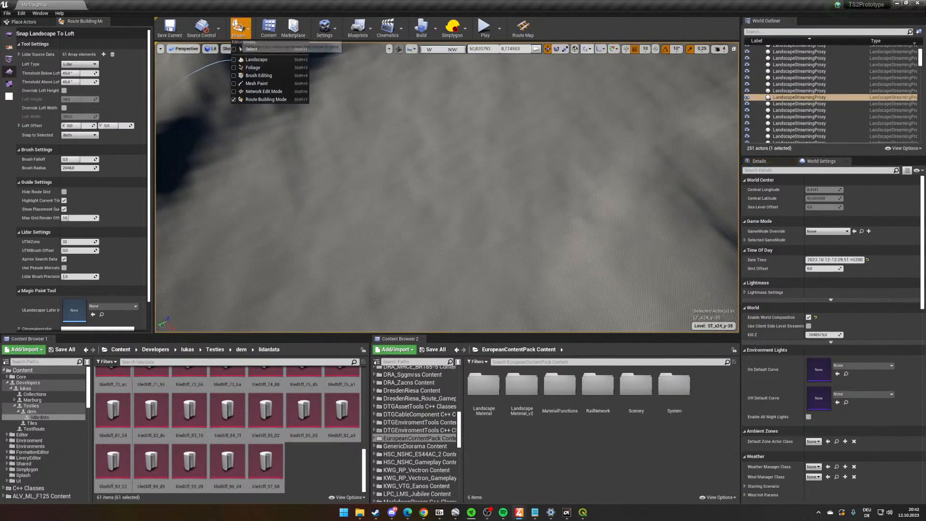
pyautogui.click(248, 50)
pyautogui.rightClick(481, 237)
# - In Route Building Mode, set the lidar UTMZone to 0 and enable Use Pseudo Mercator
pyautogui.click(239, 29)
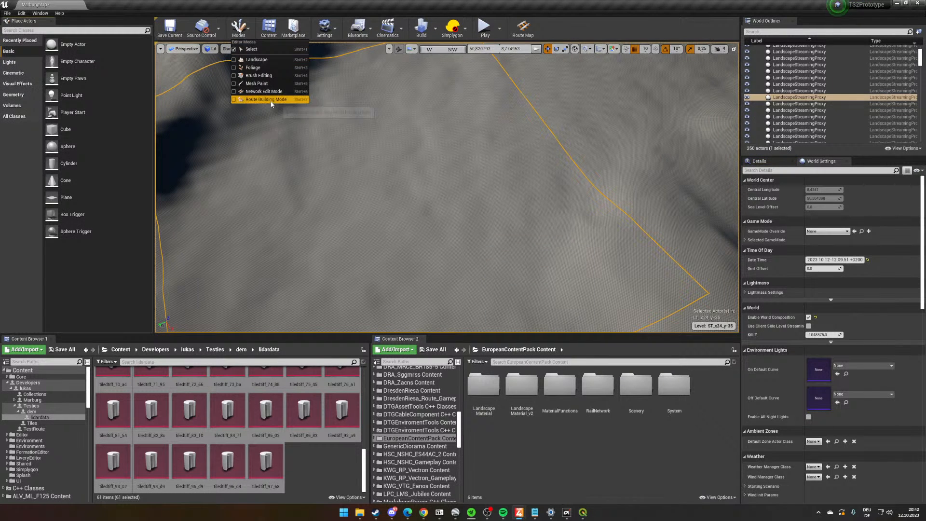
pyautogui.click(265, 99)
pyautogui.scroll(-2, 96, 230)
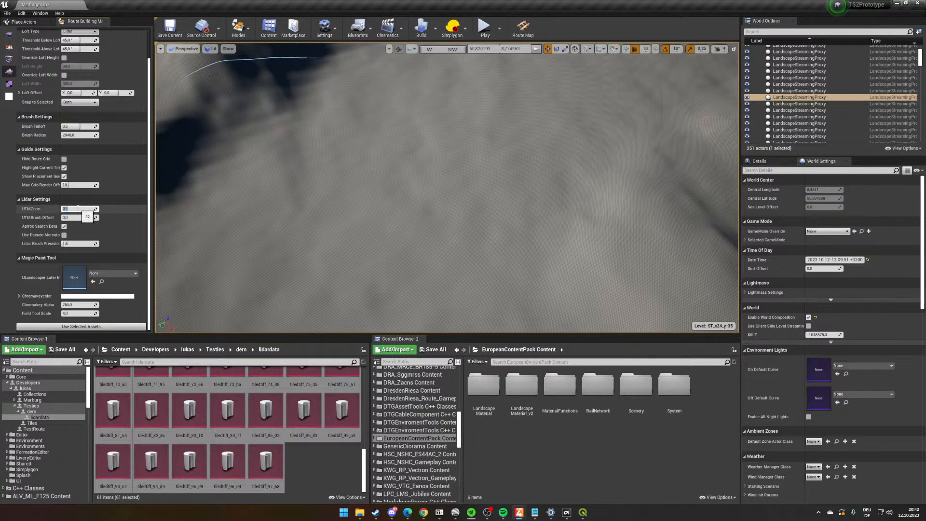
pyautogui.write('0')
pyautogui.click(64, 235)
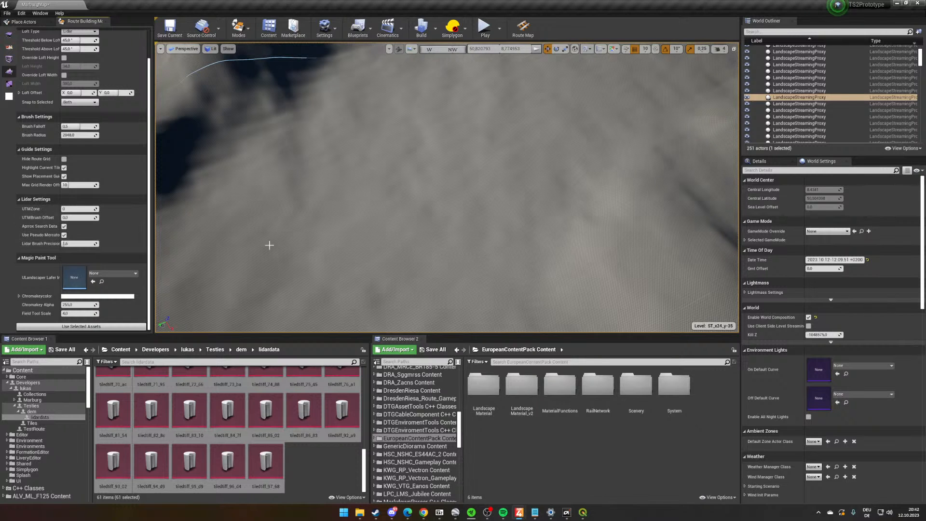
# - In Select mode, apply the lidar data to the selected landscape proxy and inspect the resulting terrain relief
pyautogui.moveTo(474, 232); pyautogui.dragTo(531, 232, button='right')
pyautogui.rightClick(439, 211)
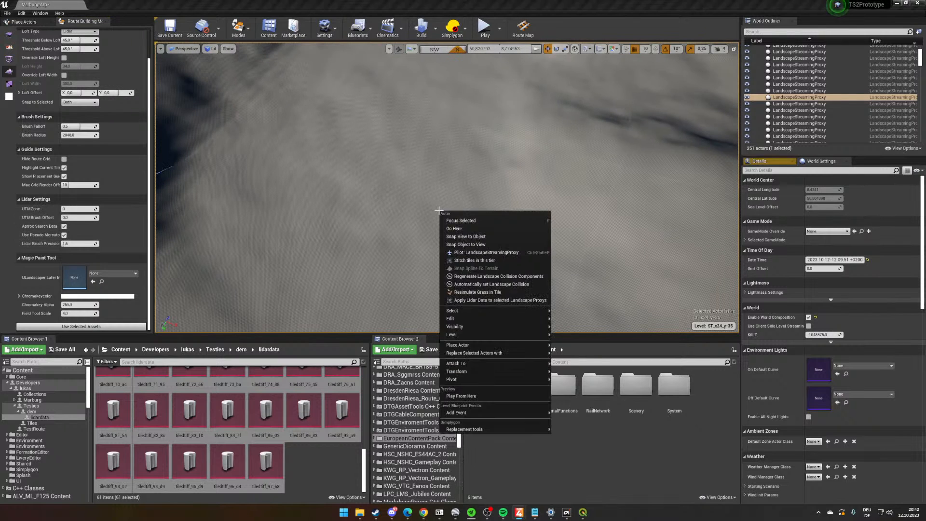
pyautogui.click(238, 28)
pyautogui.click(249, 48)
pyautogui.rightClick(488, 201)
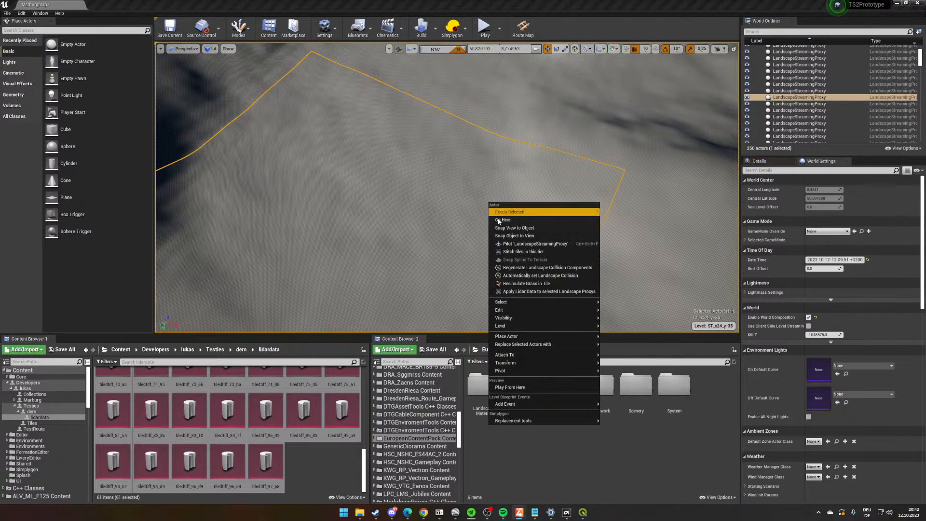
pyautogui.click(511, 291)
pyautogui.moveTo(471, 283); pyautogui.dragTo(550, 270, button='right')
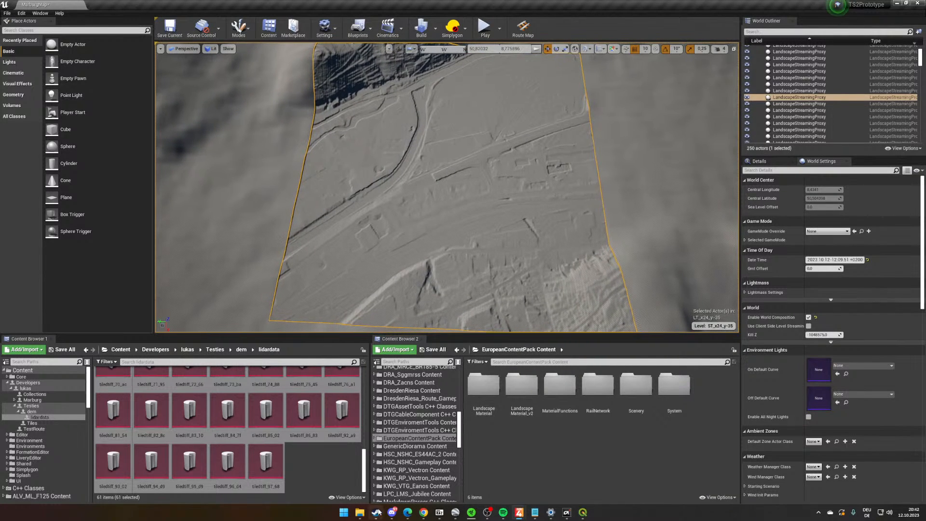
pyautogui.moveTo(481, 262); pyautogui.dragTo(507, 272, button='right')
pyautogui.moveTo(267, 265); pyautogui.dragTo(485, 289, button='right')
# - Open one of the mid-list .asc tiles from the tiledasc folder in the Windows text Editor
pyautogui.moveTo(360, 515)
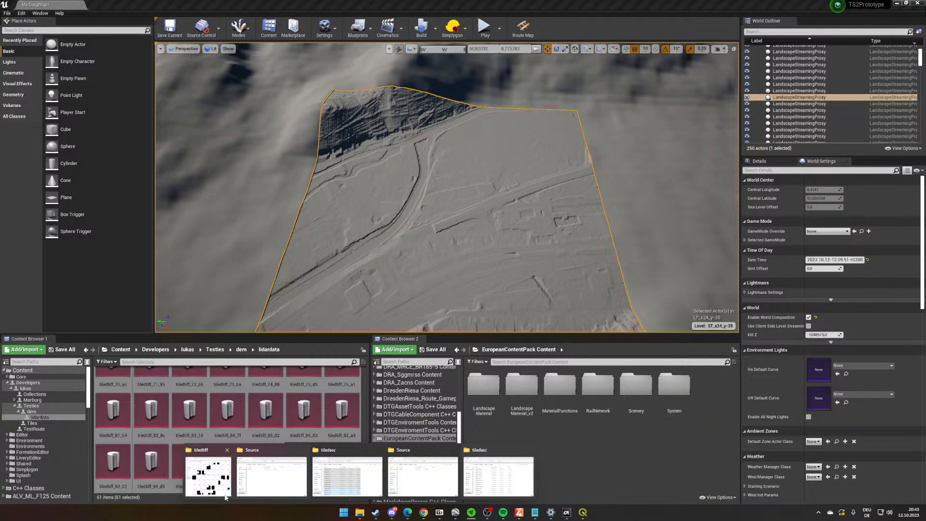
pyautogui.click(473, 482)
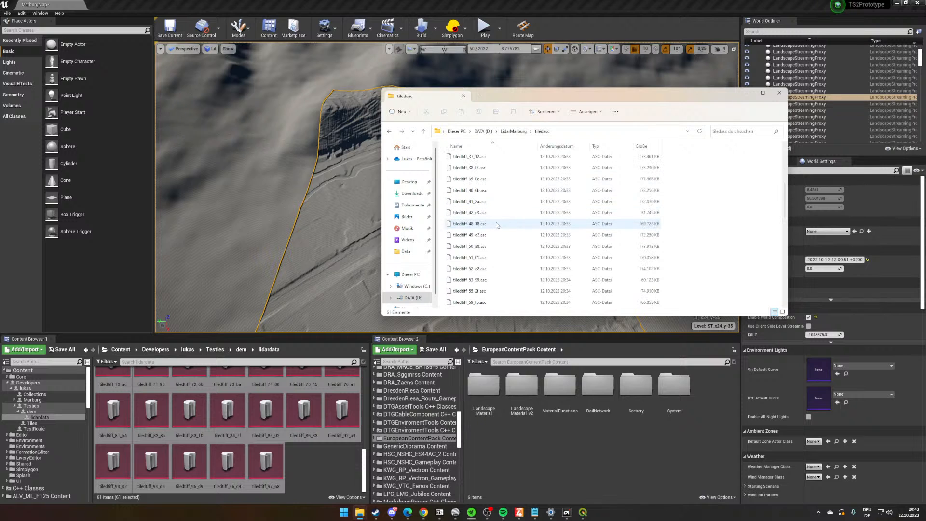
pyautogui.click(496, 217)
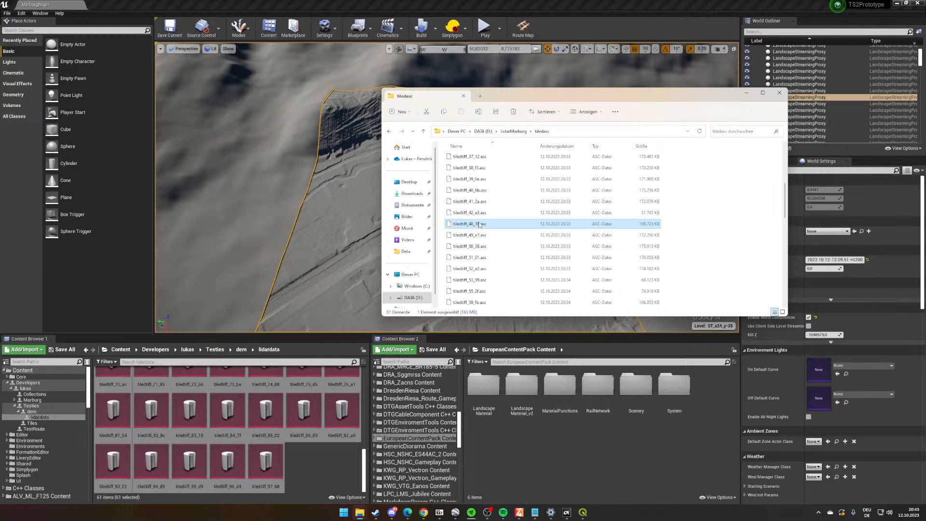
pyautogui.rightClick(479, 225)
pyautogui.click(502, 252)
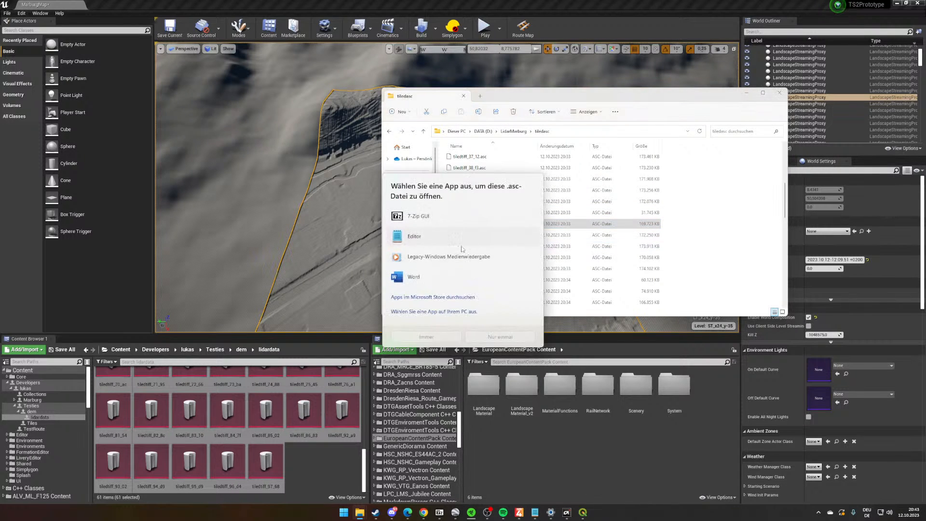
pyautogui.doubleClick(424, 237)
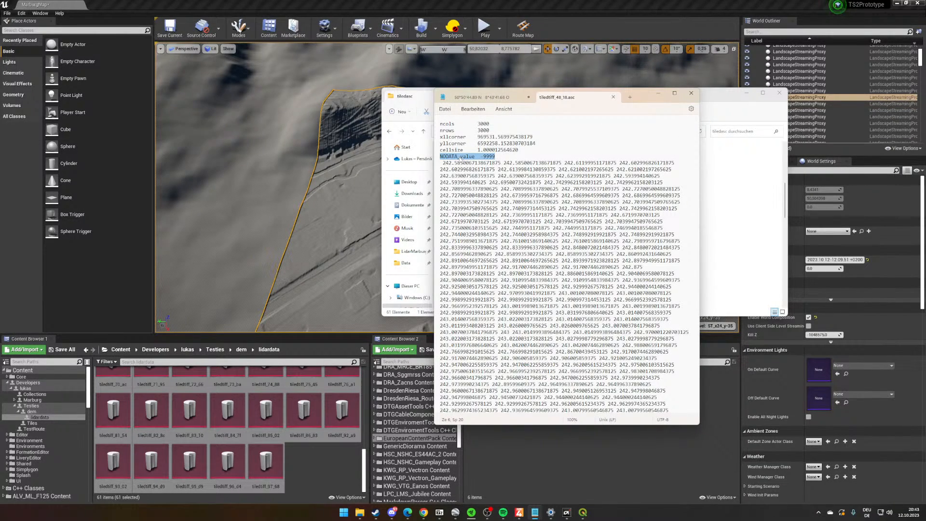
# - Examine the ASC file's header, especially the NODATA_value line, and put the text and folder windows away to return to the route editor
pyautogui.click(459, 157)
pyautogui.tripleClick(459, 157)
pyautogui.scroll(-6, 536, 330)
pyautogui.scroll(8, 536, 329)
pyautogui.click(501, 154)
pyautogui.click(656, 93)
pyautogui.click(746, 92)
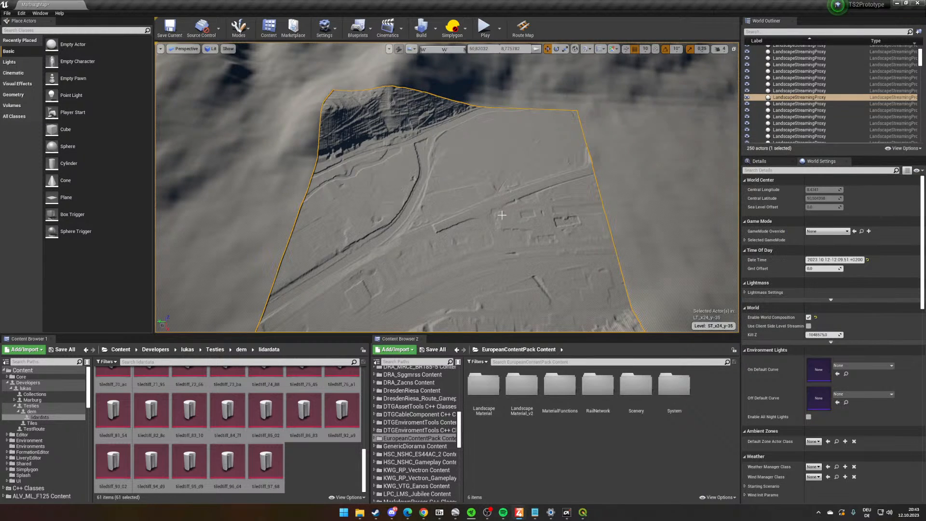
# - Select all loaded landscape streaming proxies starting from one valley tile and apply the lidar data to them
pyautogui.moveTo(502, 214); pyautogui.dragTo(530, 210, button='right')
pyautogui.click(525, 157)
pyautogui.moveTo(525, 157); pyautogui.dragTo(605, 155, button='right')
pyautogui.press('s')
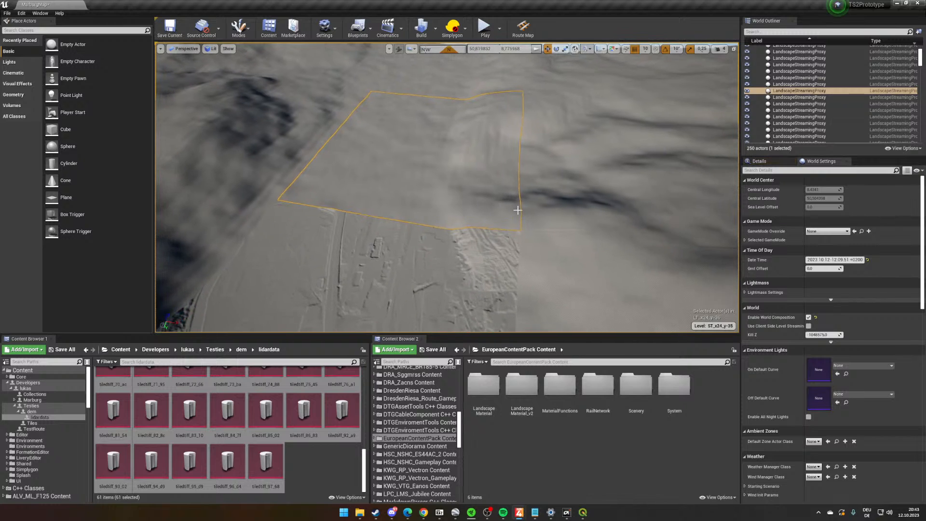
pyautogui.click(815, 92)
pyautogui.click(458, 233)
pyautogui.click(458, 196)
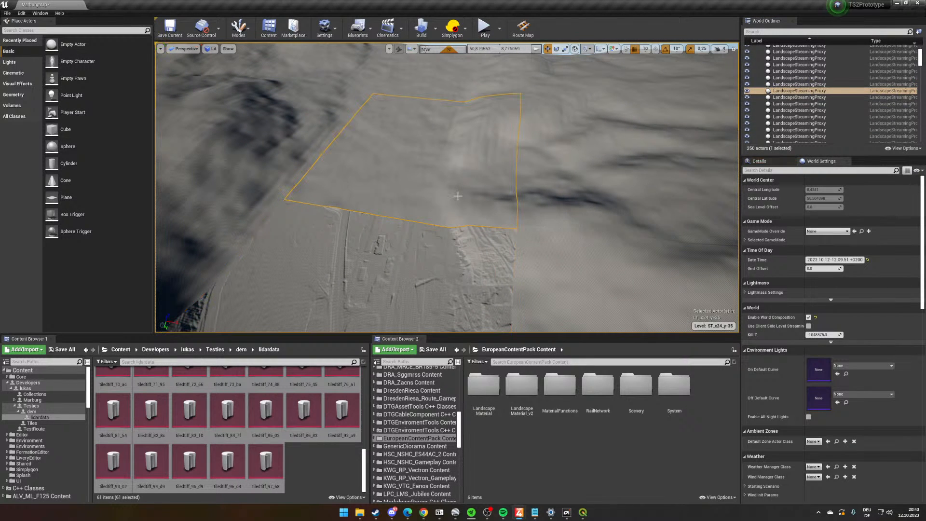
pyautogui.hotkey('shift', 'e')
pyautogui.moveTo(458, 196); pyautogui.dragTo(338, 167, button='right')
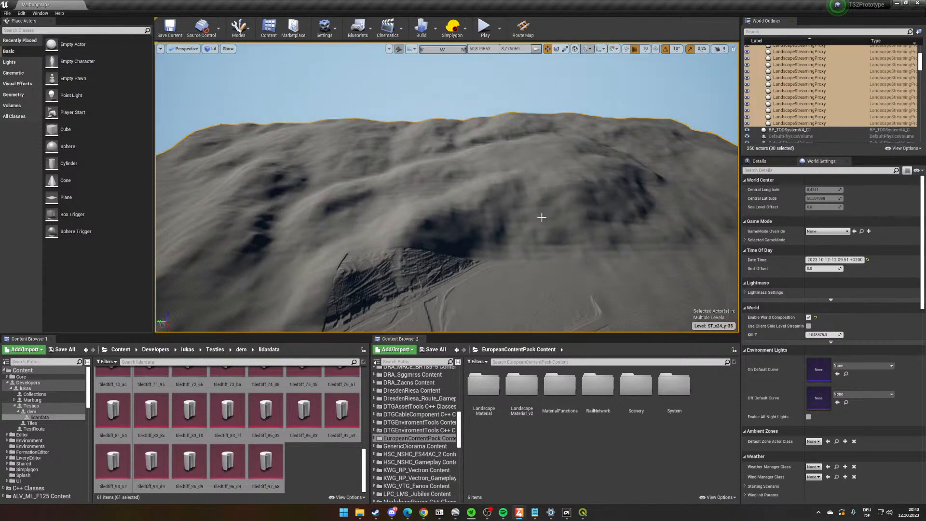
pyautogui.rightClick(552, 195)
pyautogui.click(622, 276)
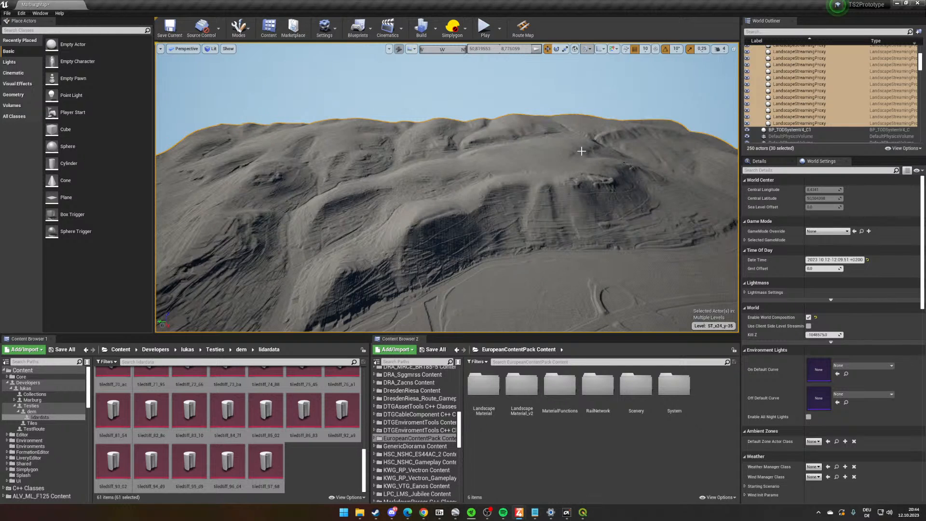
# - Survey the detailed terrain and search the Editor Preferences for "stream" to reach the Train Sim World streaming settings
pyautogui.moveTo(554, 203); pyautogui.dragTo(733, 192, button='right')
pyautogui.moveTo(634, 189); pyautogui.dragTo(642, 155, button='right')
pyautogui.click(21, 13)
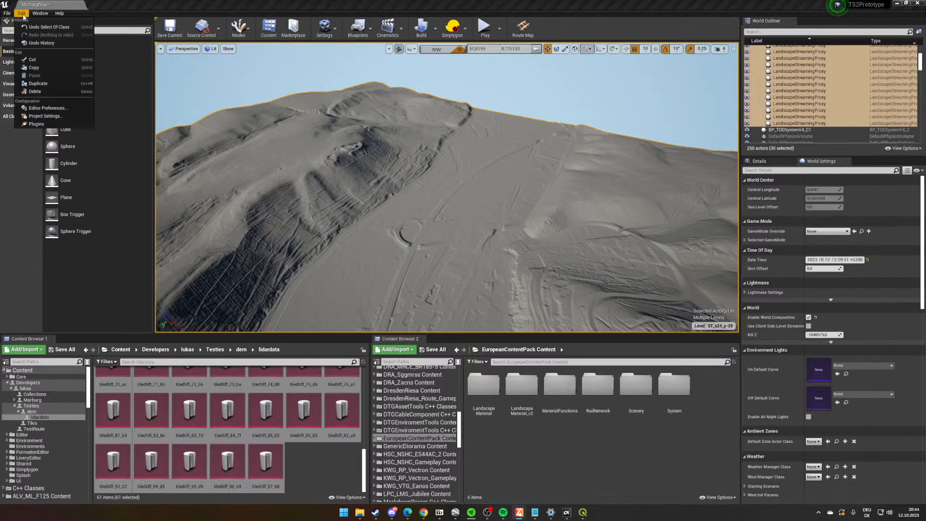
pyautogui.click(73, 108)
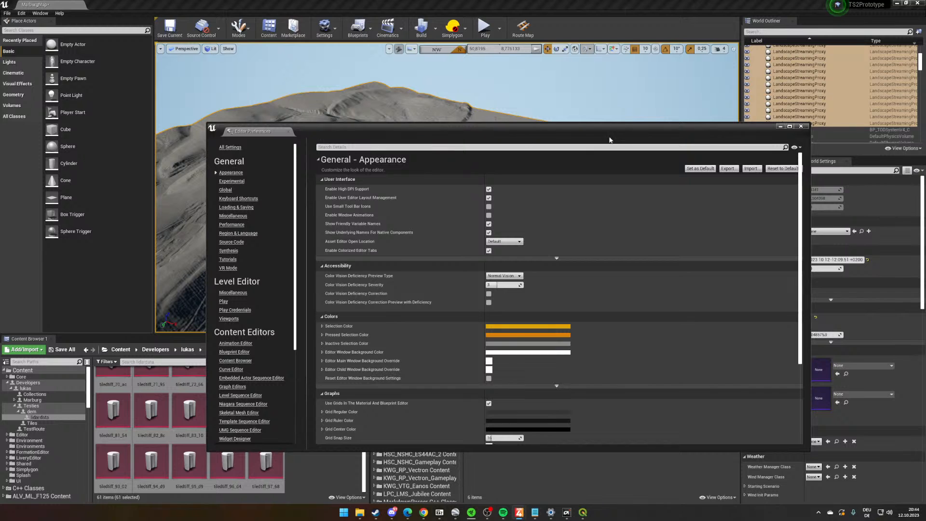
pyautogui.write('c')
pyautogui.press('BackSpace')
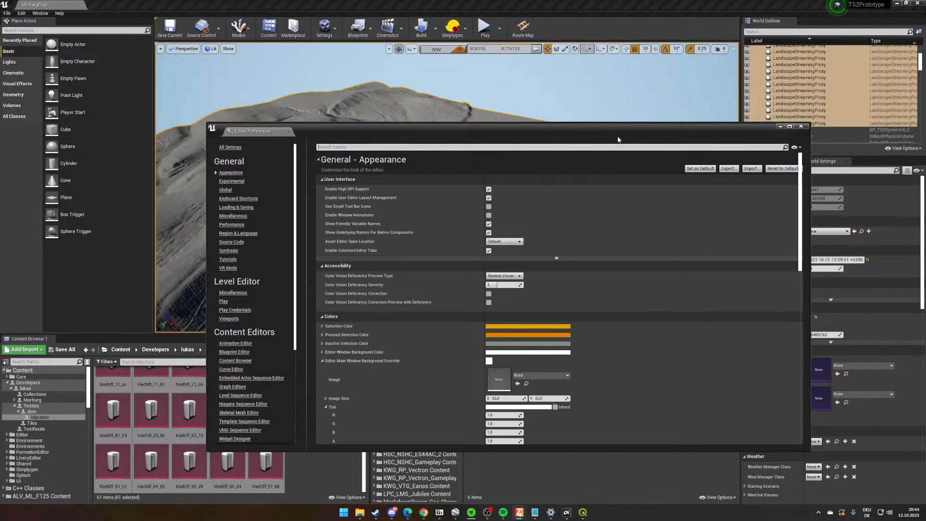
pyautogui.write('stream')
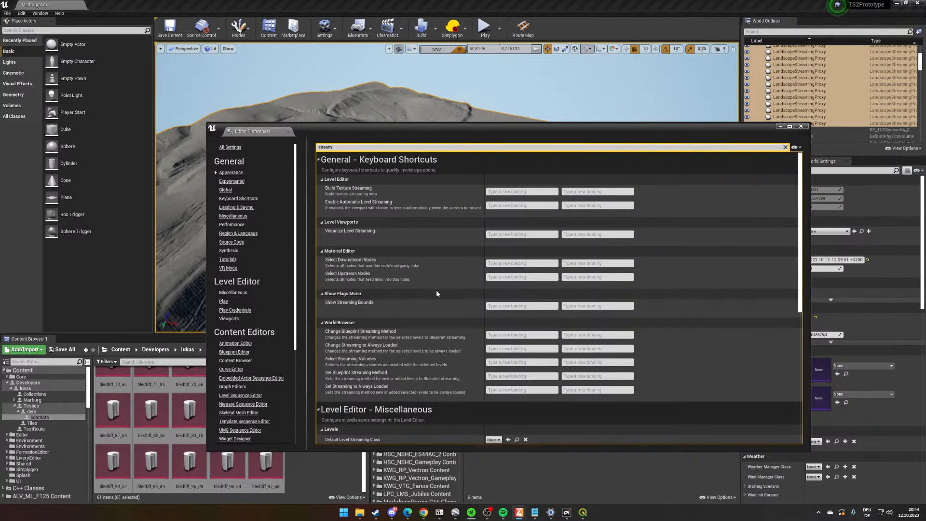
pyautogui.scroll(-5, 436, 293)
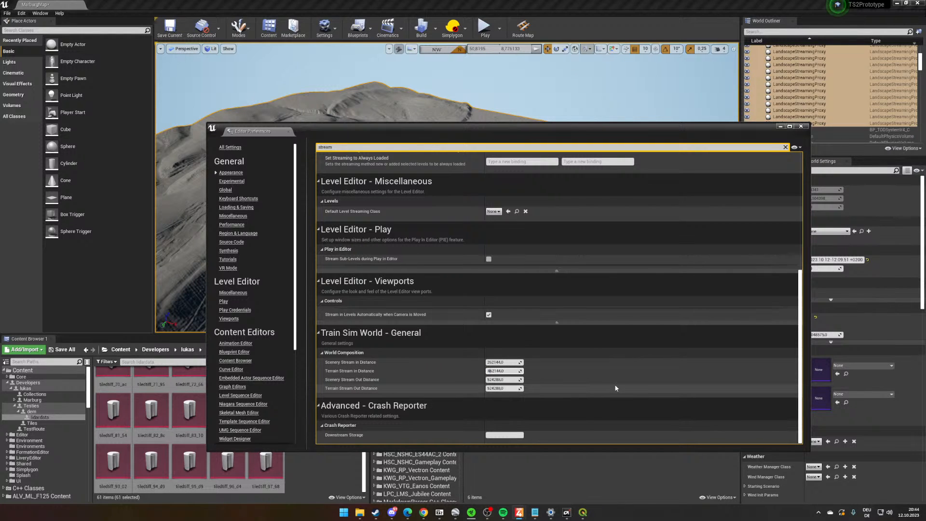
# - Check the Terrain Stream in Distance under World Composition and put the preferences window away
pyautogui.moveTo(602, 131); pyautogui.dragTo(627, 100)
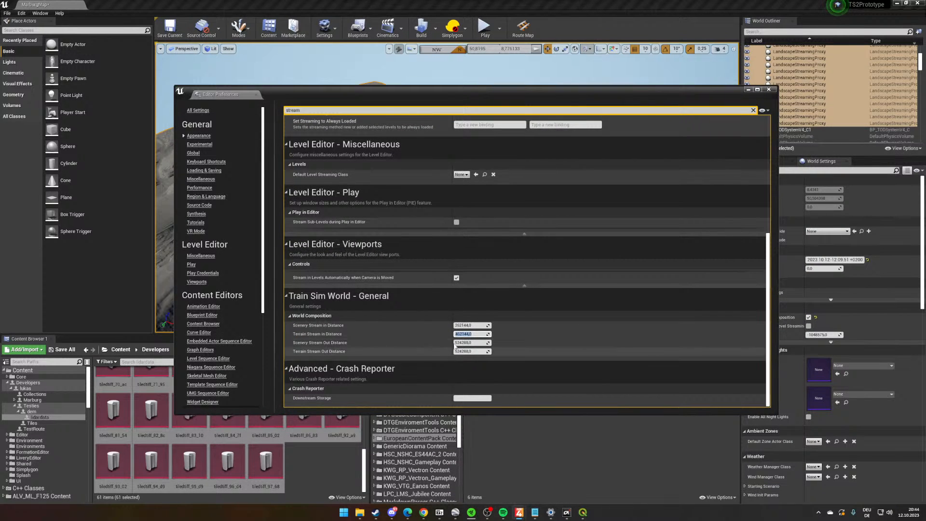
pyautogui.click(468, 333)
pyautogui.press('Return')
pyautogui.click(746, 91)
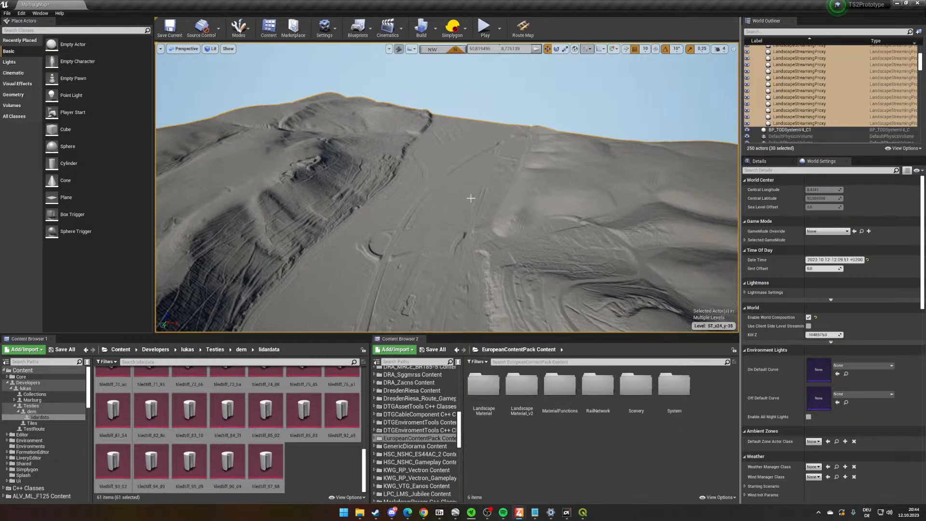
# - Save the modified landscape and raise the viewport camera speed to 7 to reach the tiles still lacking lidar detail
pyautogui.hotkey('ctrl', 's')
pyautogui.moveTo(500, 244); pyautogui.dragTo(525, 88, button='right')
pyautogui.click(575, 99)
pyautogui.moveTo(635, 159); pyautogui.dragTo(492, 113, button='right')
pyautogui.press('d')
pyautogui.press('w')
pyautogui.press('s')
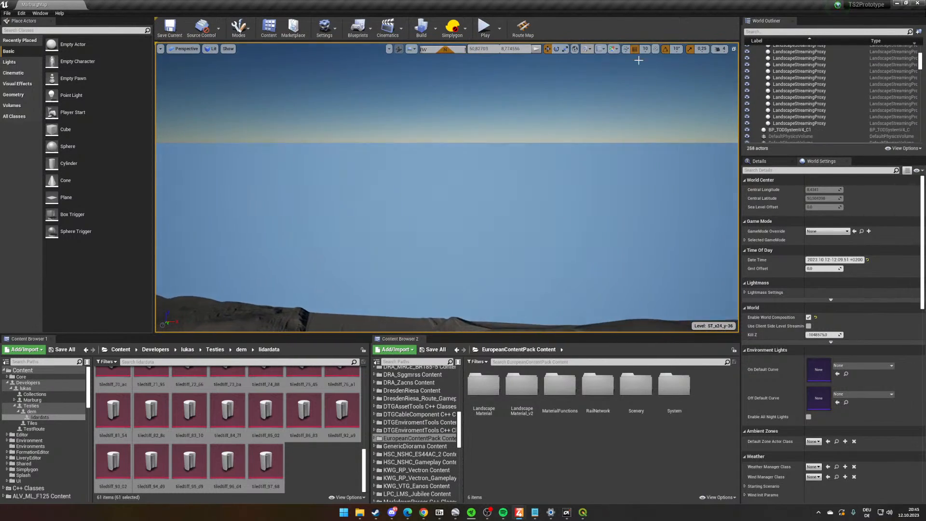
pyautogui.click(720, 49)
pyautogui.moveTo(642, 125); pyautogui.dragTo(815, 189, button='right')
pyautogui.moveTo(521, 157); pyautogui.dragTo(471, 189, button='right')
pyautogui.press('d')
pyautogui.press('a')
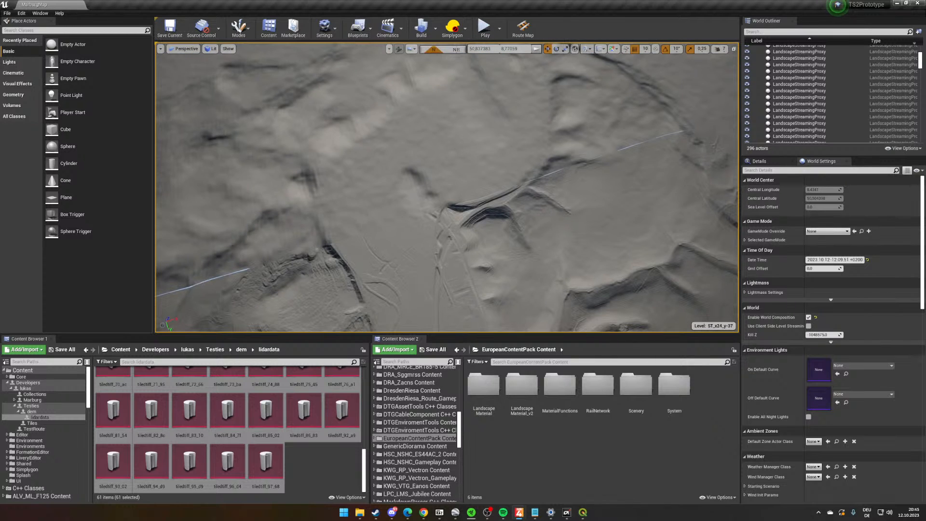
# - Select 14 adjoining landscape tiles covering the valley bend beyond the detailed terrain and apply the lidar data to them
pyautogui.click(410, 196)
pyautogui.moveTo(410, 195); pyautogui.dragTo(383, 174, button='right')
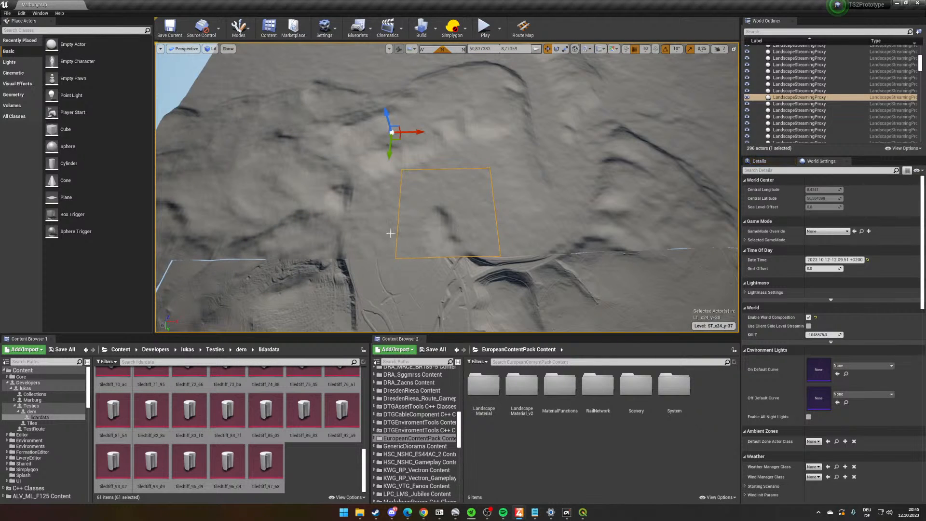
pyautogui.click(353, 215)
pyautogui.keyDown('ctrl'); pyautogui.click(390, 143); pyautogui.keyUp('ctrl')
pyautogui.keyDown('ctrl'); pyautogui.click(447, 155); pyautogui.keyUp('ctrl')
pyautogui.keyDown('ctrl'); pyautogui.click(466, 198); pyautogui.keyUp('ctrl')
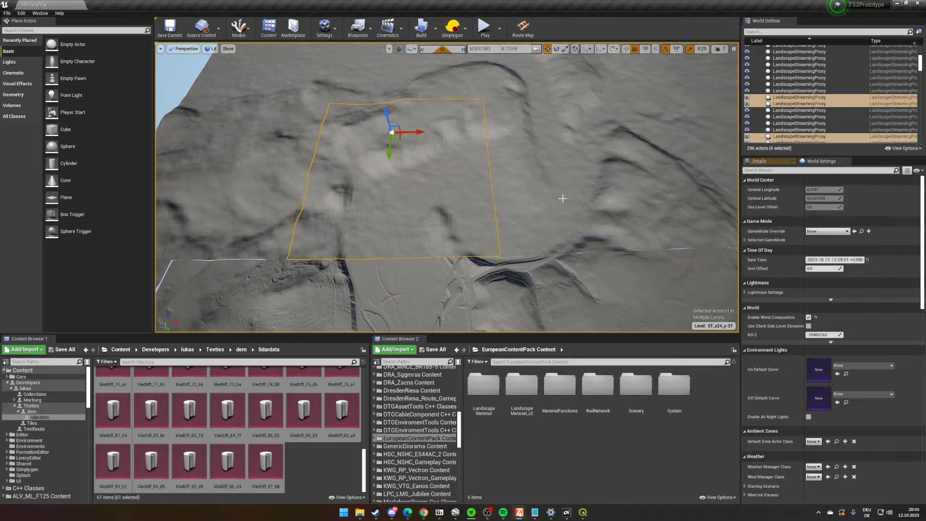
pyautogui.keyDown('ctrl'); pyautogui.click(535, 199); pyautogui.keyUp('ctrl')
pyautogui.keyDown('ctrl'); pyautogui.click(539, 135); pyautogui.keyUp('ctrl')
pyautogui.keyDown('ctrl'); pyautogui.click(643, 153); pyautogui.keyUp('ctrl')
pyautogui.keyDown('ctrl'); pyautogui.click(627, 230); pyautogui.keyUp('ctrl')
pyautogui.moveTo(626, 231); pyautogui.dragTo(618, 172, button='right')
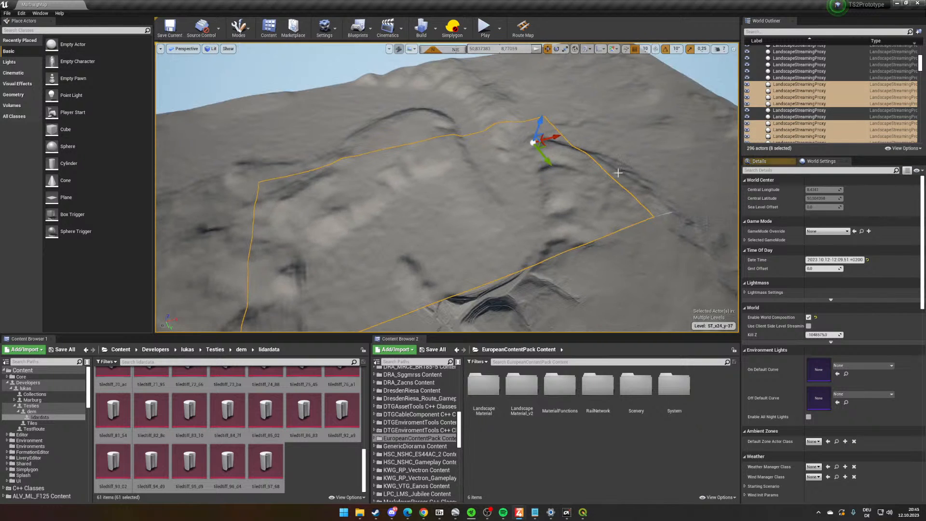
pyautogui.keyDown('ctrl'); pyautogui.click(462, 109); pyautogui.keyUp('ctrl')
pyautogui.keyDown('ctrl'); pyautogui.click(412, 123); pyautogui.keyUp('ctrl')
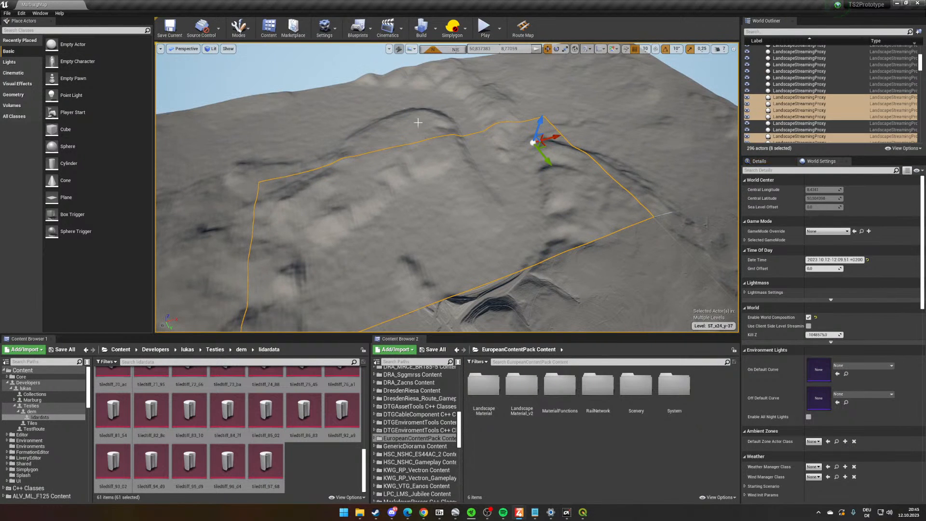
pyautogui.keyDown('ctrl'); pyautogui.click(387, 136); pyautogui.keyUp('ctrl')
pyautogui.keyDown('ctrl'); pyautogui.click(442, 115); pyautogui.keyUp('ctrl')
pyautogui.keyDown('ctrl'); pyautogui.click(501, 102); pyautogui.keyUp('ctrl')
pyautogui.keyDown('ctrl'); pyautogui.click(565, 98); pyautogui.keyUp('ctrl')
pyautogui.keyDown('ctrl'); pyautogui.click(596, 130); pyautogui.keyUp('ctrl')
pyautogui.keyDown('ctrl'); pyautogui.click(636, 176); pyautogui.keyUp('ctrl')
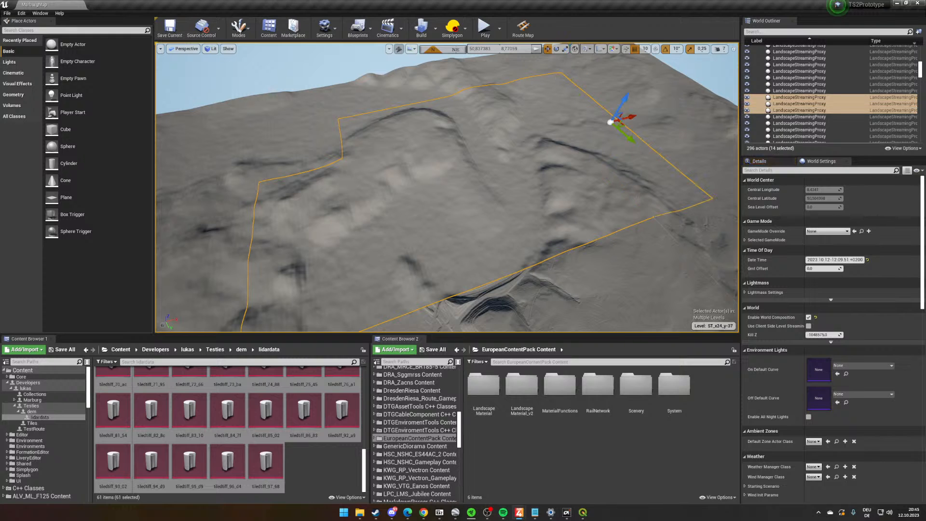
pyautogui.rightClick(641, 182)
pyautogui.click(674, 264)
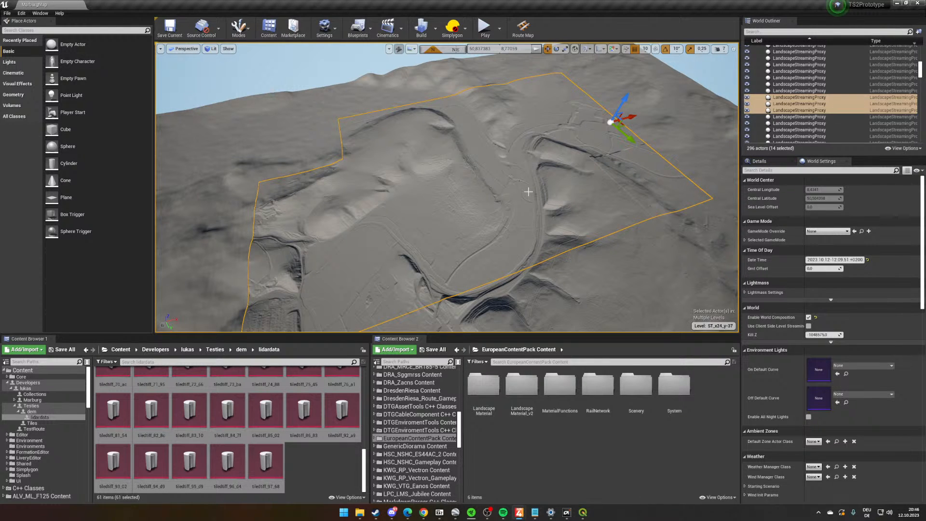
# - Inspect the shaped valley terrain from above and save all modified levels
pyautogui.press('d')
pyautogui.moveTo(412, 223); pyautogui.dragTo(464, 219, button='right')
pyautogui.press('a')
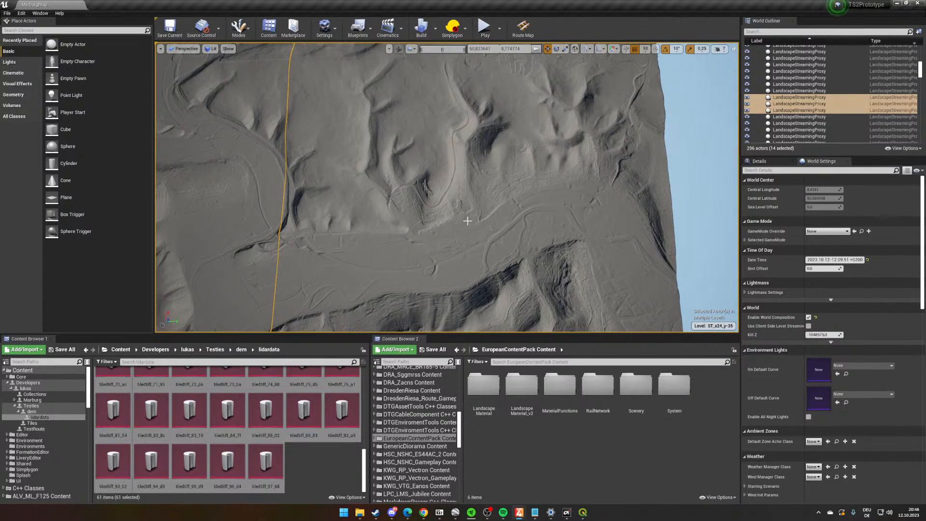
pyautogui.hotkey('ctrl', 'shift', 's')
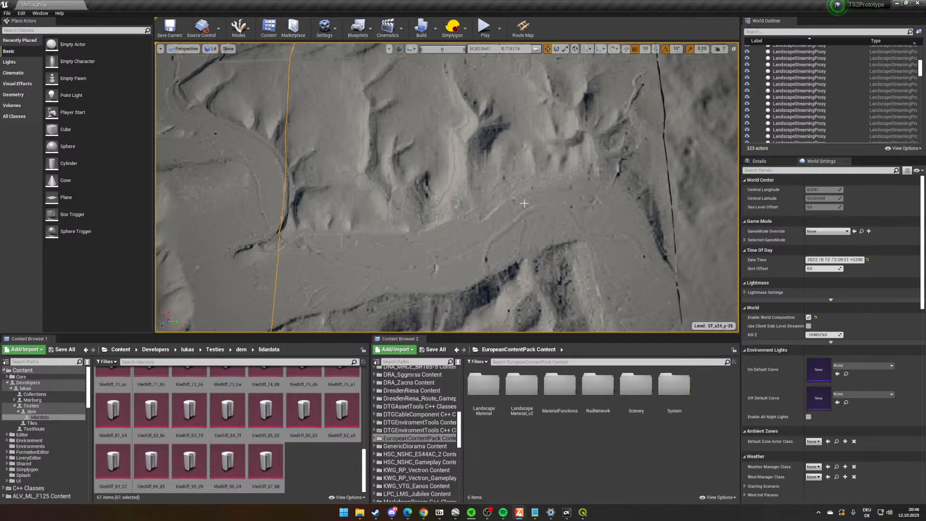
# - Apply the lidar data to 14 landscape tiles in the two undetailed rows beyond the valley's end and save the map
pyautogui.moveTo(496, 209); pyautogui.dragTo(473, 201, button='right')
pyautogui.click(306, 140)
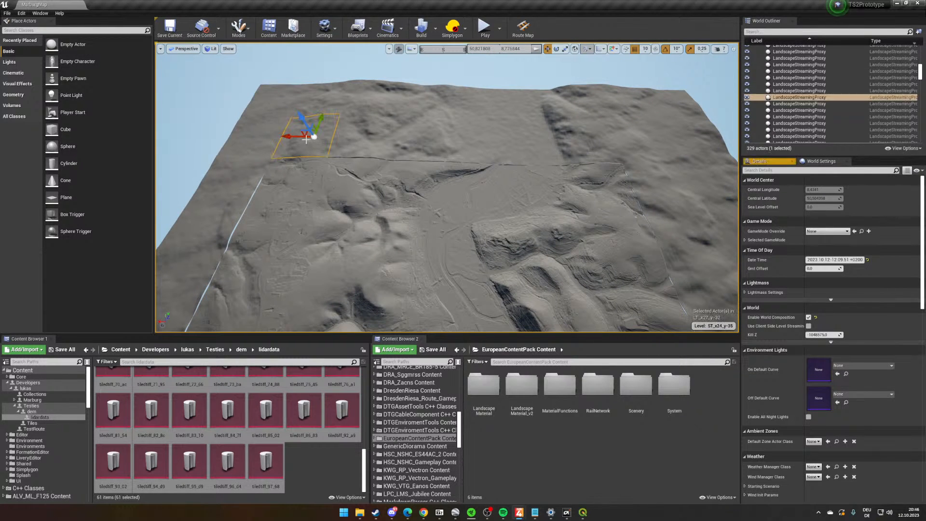
pyautogui.keyDown('ctrl'); pyautogui.click(372, 140); pyautogui.keyUp('ctrl')
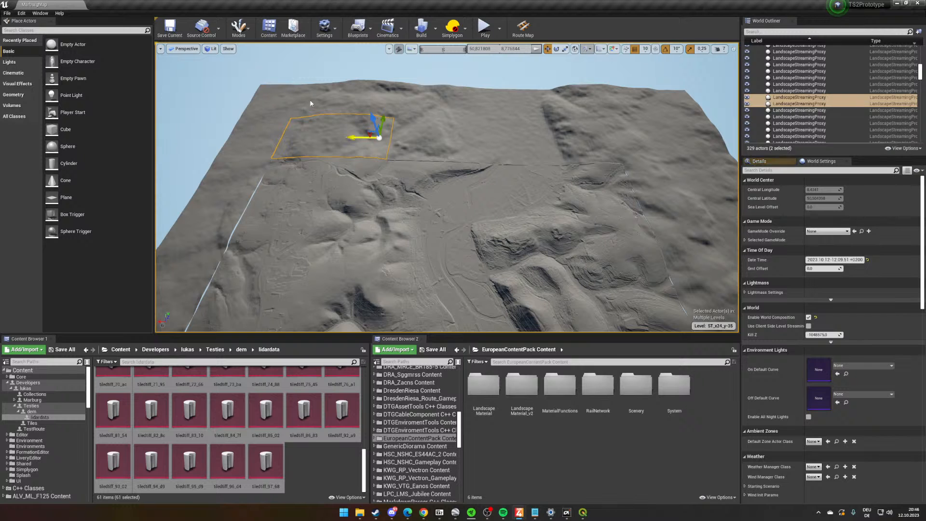
pyautogui.keyDown('ctrl'); pyautogui.click(378, 99); pyautogui.keyUp('ctrl')
pyautogui.keyDown('ctrl'); pyautogui.click(409, 106); pyautogui.keyUp('ctrl')
pyautogui.keyDown('ctrl'); pyautogui.click(451, 107); pyautogui.keyUp('ctrl')
pyautogui.keyDown('ctrl'); pyautogui.click(492, 108); pyautogui.keyUp('ctrl')
pyautogui.keyDown('ctrl'); pyautogui.click(536, 111); pyautogui.keyUp('ctrl')
pyautogui.keyDown('ctrl'); pyautogui.click(579, 113); pyautogui.keyUp('ctrl')
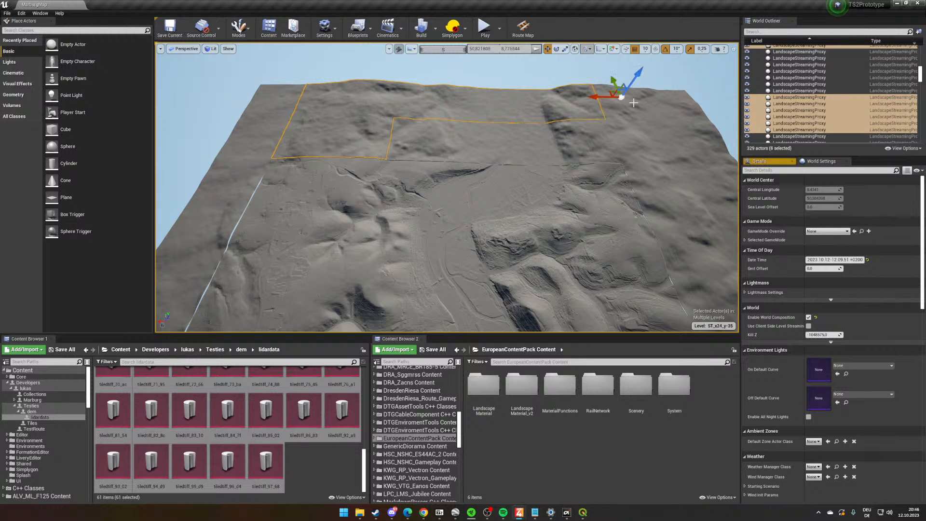
pyautogui.keyDown('ctrl'); pyautogui.click(649, 122); pyautogui.keyUp('ctrl')
pyautogui.keyDown('ctrl'); pyautogui.click(644, 145); pyautogui.keyUp('ctrl')
pyautogui.keyDown('ctrl'); pyautogui.click(583, 154); pyautogui.keyUp('ctrl')
pyautogui.keyDown('ctrl'); pyautogui.click(526, 150); pyautogui.keyUp('ctrl')
pyautogui.keyDown('ctrl'); pyautogui.click(408, 143); pyautogui.keyUp('ctrl')
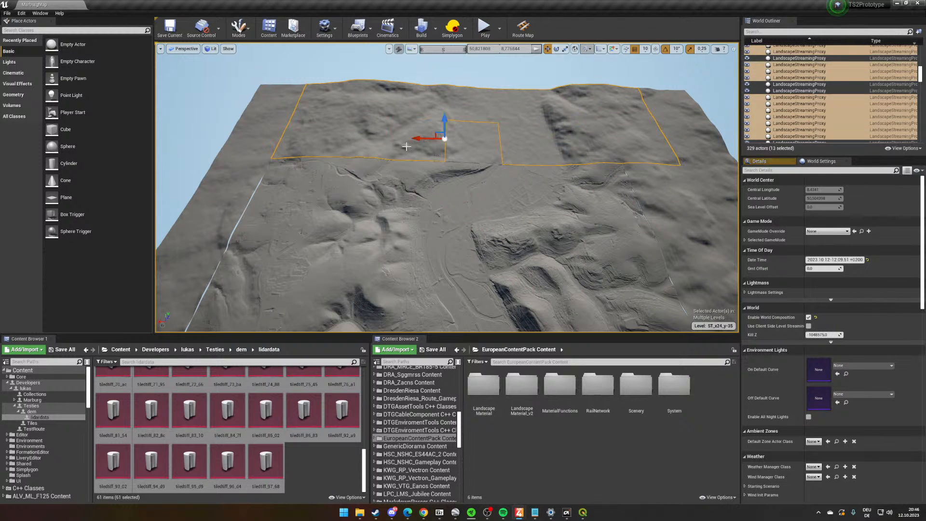
pyautogui.keyDown('ctrl'); pyautogui.click(453, 152); pyautogui.keyUp('ctrl')
pyautogui.rightClick(471, 148)
pyautogui.click(492, 211)
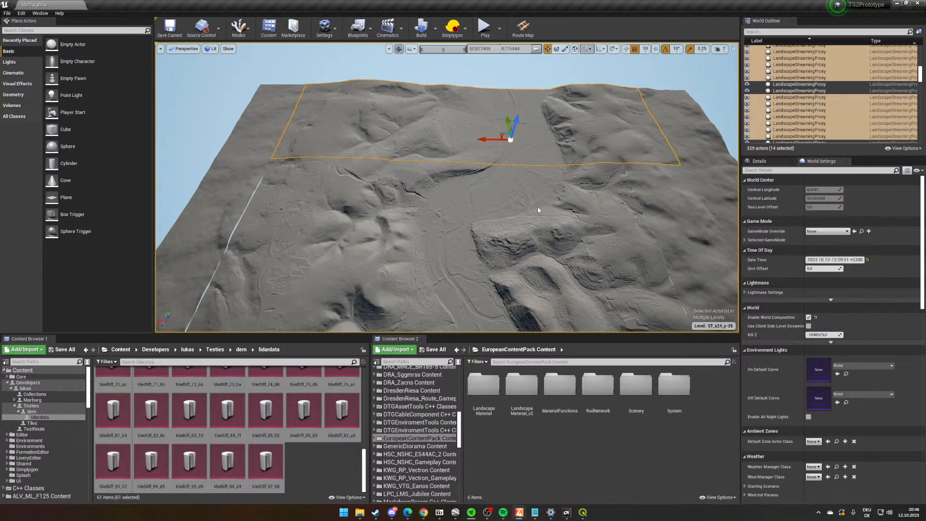
pyautogui.moveTo(443, 257); pyautogui.dragTo(463, 277, button='right')
pyautogui.hotkey('ctrl', 's')
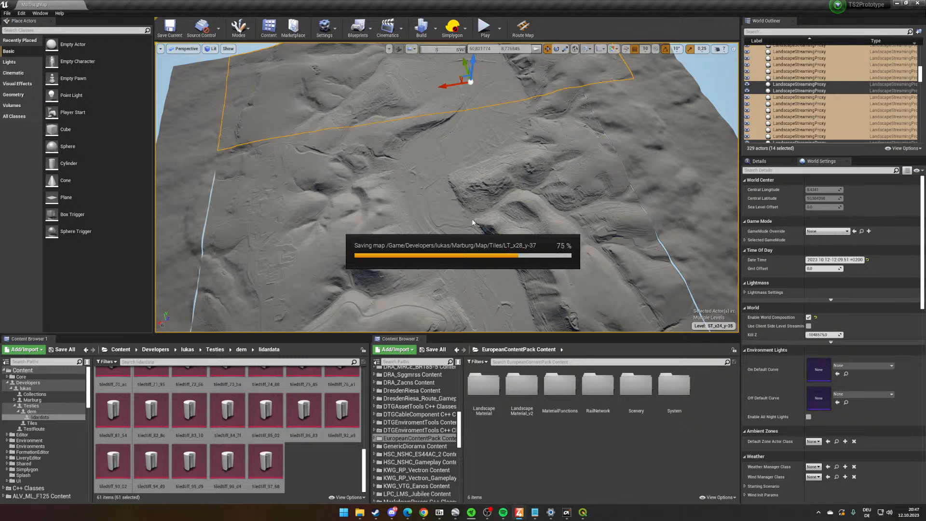
pyautogui.moveTo(502, 218); pyautogui.dragTo(602, 256, button='right')
pyautogui.scroll(3, 364, 248)
pyautogui.scroll(2, 364, 248)
pyautogui.rightClick(426, 221)
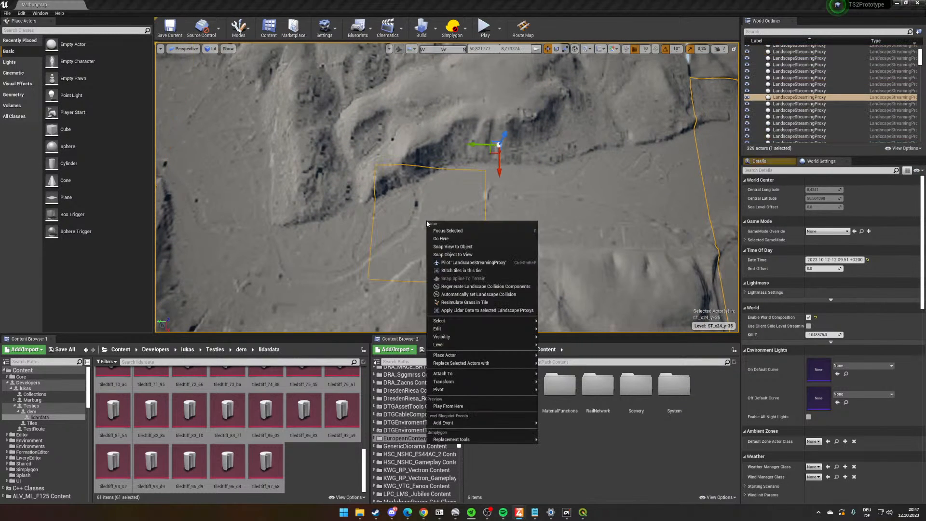
pyautogui.click(238, 26)
pyautogui.click(239, 27)
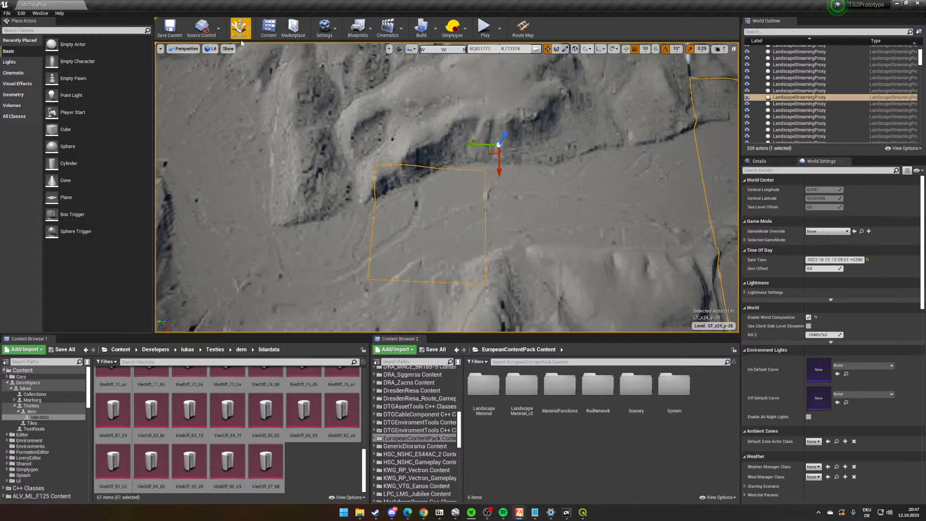
pyautogui.click(239, 27)
pyautogui.moveTo(287, 117); pyautogui.dragTo(287, 126, button='right')
pyautogui.press('s')
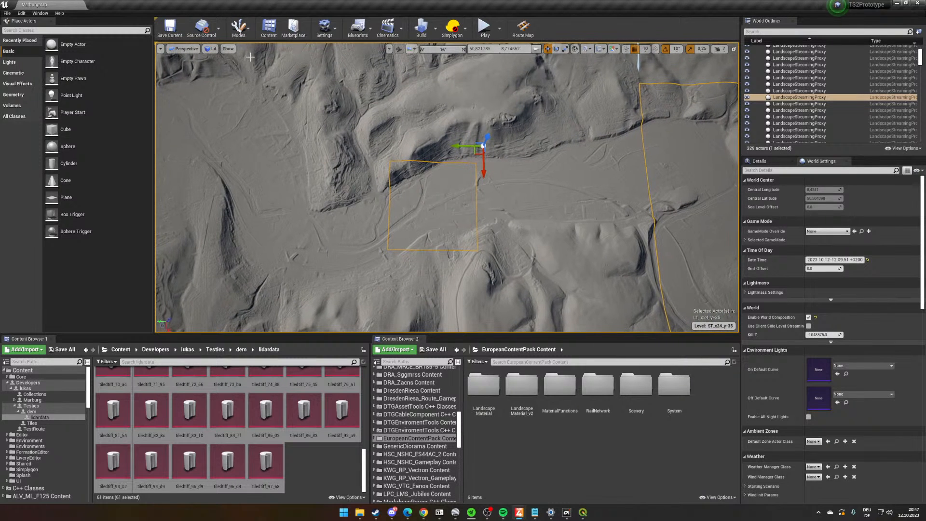
pyautogui.click(242, 36)
pyautogui.click(242, 37)
# - Select eight adjoining undetailed landscape tiles along the hills behind the shaped valley and apply the lidar data to them
pyautogui.moveTo(318, 163); pyautogui.dragTo(318, 138, button='right')
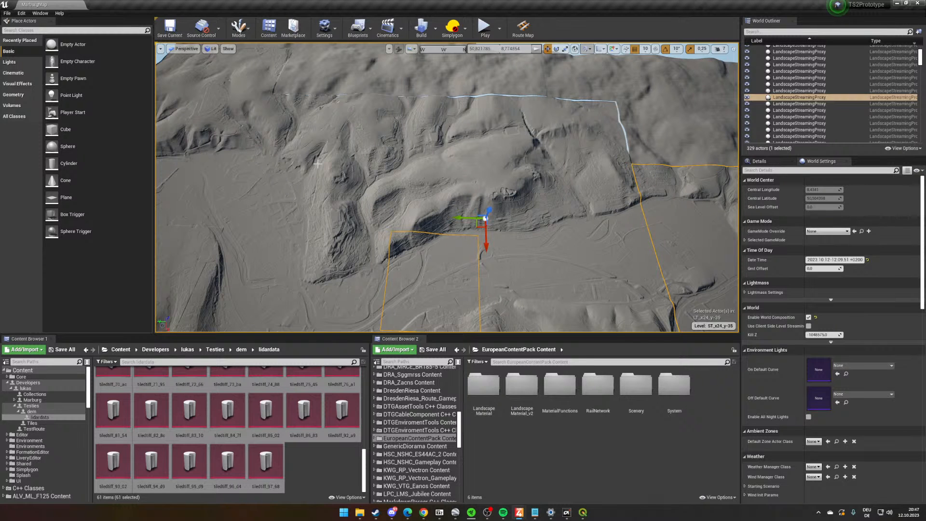
pyautogui.moveTo(413, 169); pyautogui.dragTo(426, 163, button='right')
pyautogui.click(310, 116)
pyautogui.keyDown('ctrl'); pyautogui.click(366, 115); pyautogui.keyUp('ctrl')
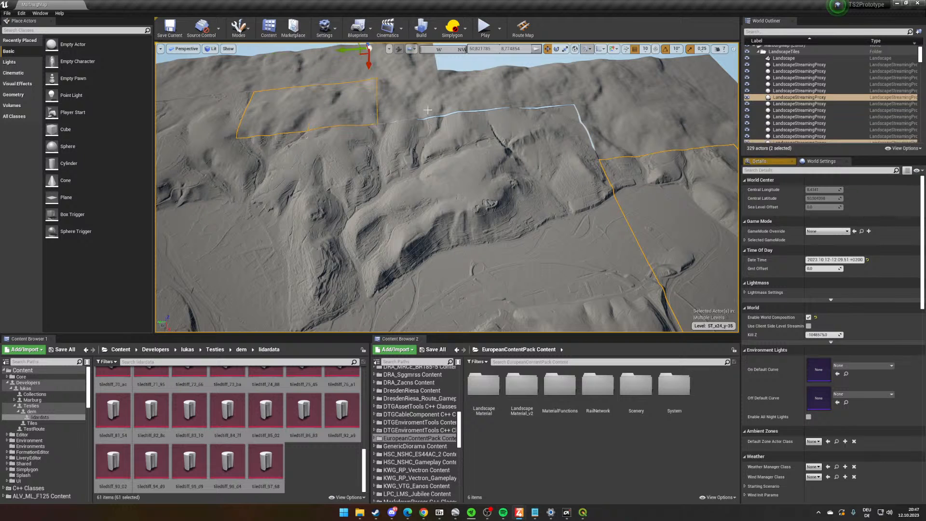
pyautogui.keyDown('ctrl'); pyautogui.click(414, 103); pyautogui.keyUp('ctrl')
pyautogui.keyDown('ctrl'); pyautogui.click(475, 96); pyautogui.keyUp('ctrl')
pyautogui.keyDown('ctrl'); pyautogui.click(536, 91); pyautogui.keyUp('ctrl')
pyautogui.keyDown('ctrl'); pyautogui.click(590, 96); pyautogui.keyUp('ctrl')
pyautogui.keyDown('ctrl'); pyautogui.click(626, 123); pyautogui.keyUp('ctrl')
pyautogui.keyDown('ctrl'); pyautogui.click(677, 120); pyautogui.keyUp('ctrl')
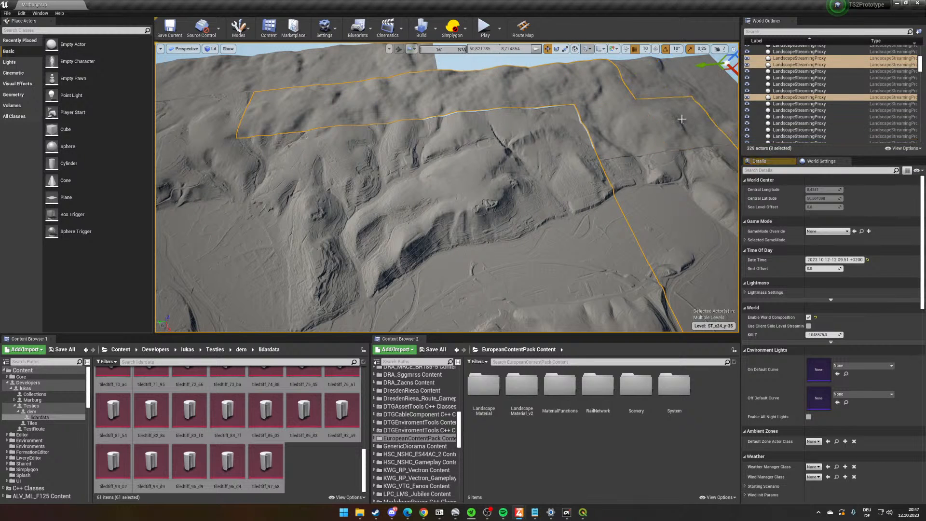
pyautogui.rightClick(681, 120)
pyautogui.click(707, 205)
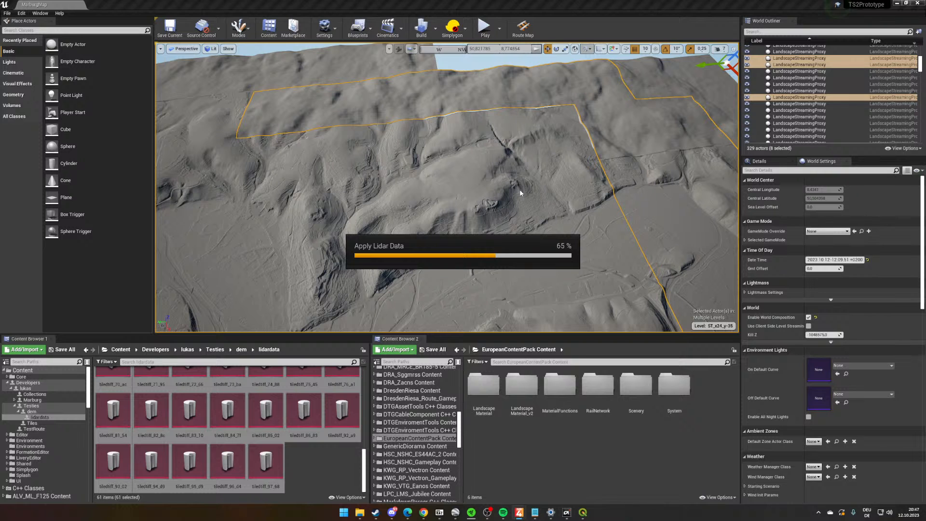
# - Check the newly shaped hillside tiles and save all modified levels
pyautogui.moveTo(444, 233); pyautogui.dragTo(535, 227, button='right')
pyautogui.click(444, 234)
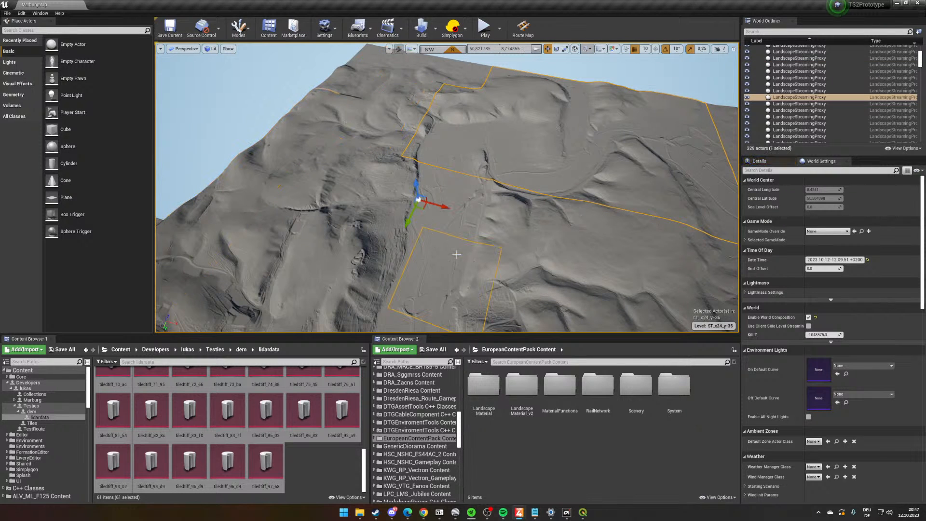
pyautogui.moveTo(521, 260); pyautogui.dragTo(504, 290, button='right')
pyautogui.hotkey('ctrl', 'shift', 's')
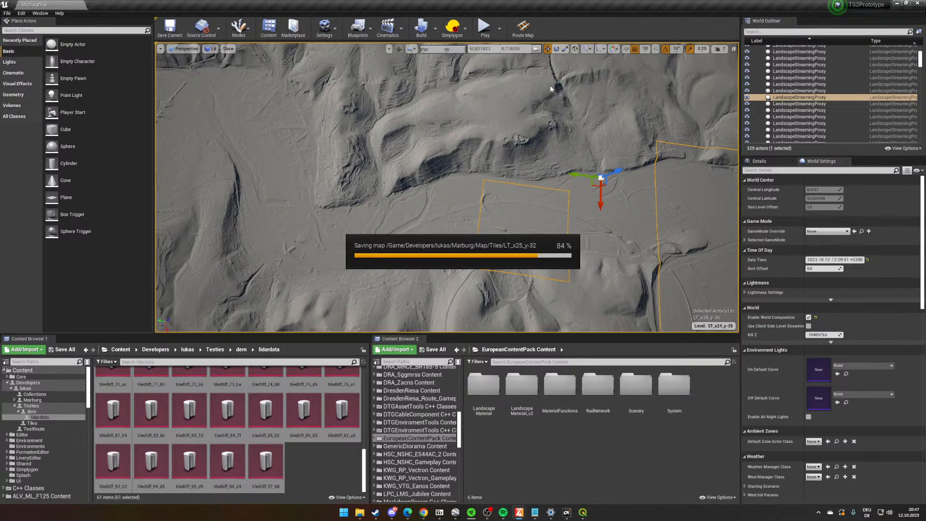
# - Regenerate the landscape collision components of the valley-floor tile beside the steep hillside
pyautogui.moveTo(434, 247); pyautogui.dragTo(461, 264, button='right')
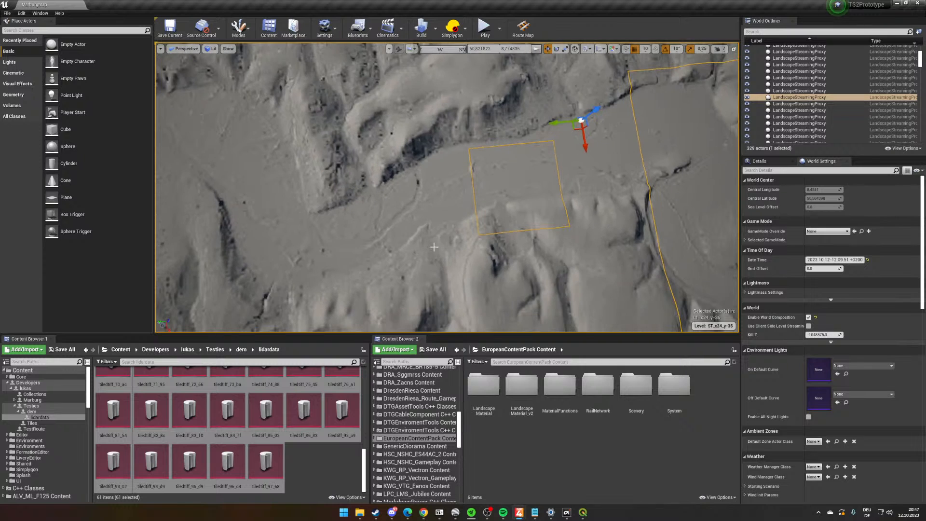
pyautogui.rightClick(428, 181)
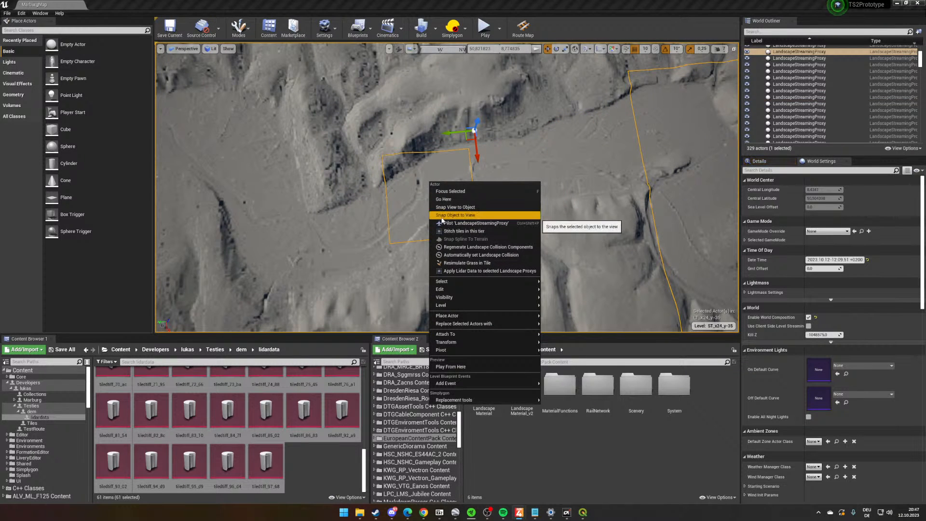
pyautogui.click(447, 247)
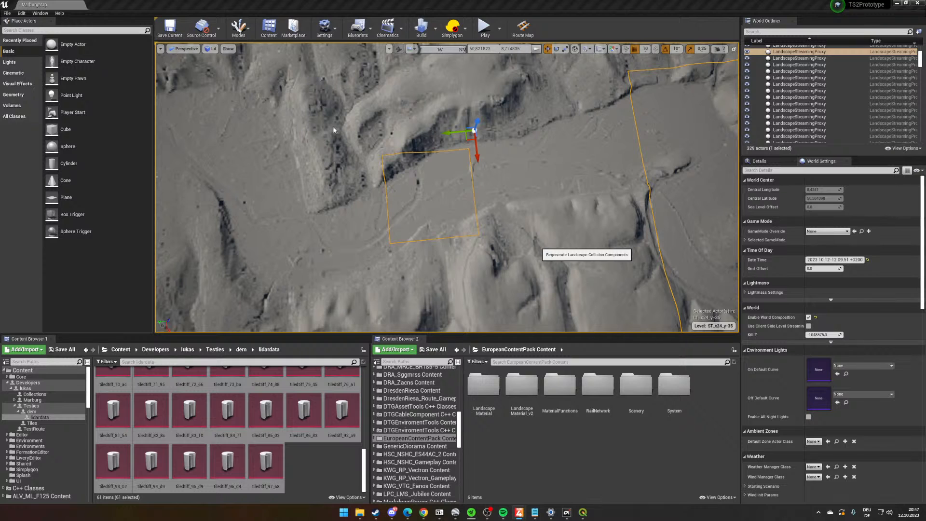
pyautogui.rightClick(529, 208)
pyautogui.click(508, 219)
# - Stitch the landscape tiles in the tier of the valley-floor tile and save the map
pyautogui.moveTo(511, 220); pyautogui.dragTo(348, 222, button='right')
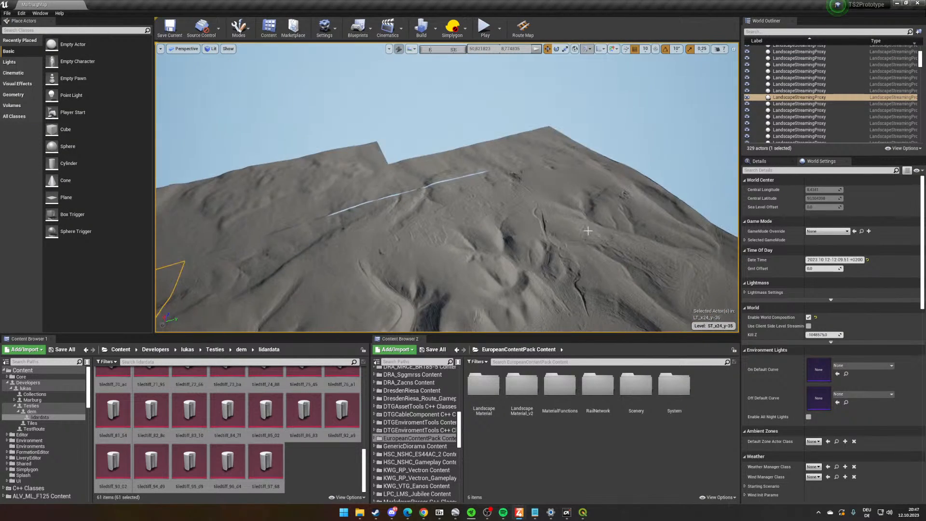
pyautogui.moveTo(568, 222); pyautogui.dragTo(463, 271, button='right')
pyautogui.moveTo(468, 233); pyautogui.dragTo(482, 179, button='right')
pyautogui.press('w')
pyautogui.moveTo(434, 241); pyautogui.dragTo(574, 243, button='right')
pyautogui.press('w')
pyautogui.moveTo(511, 246); pyautogui.dragTo(646, 241, button='right')
pyautogui.rightClick(454, 196)
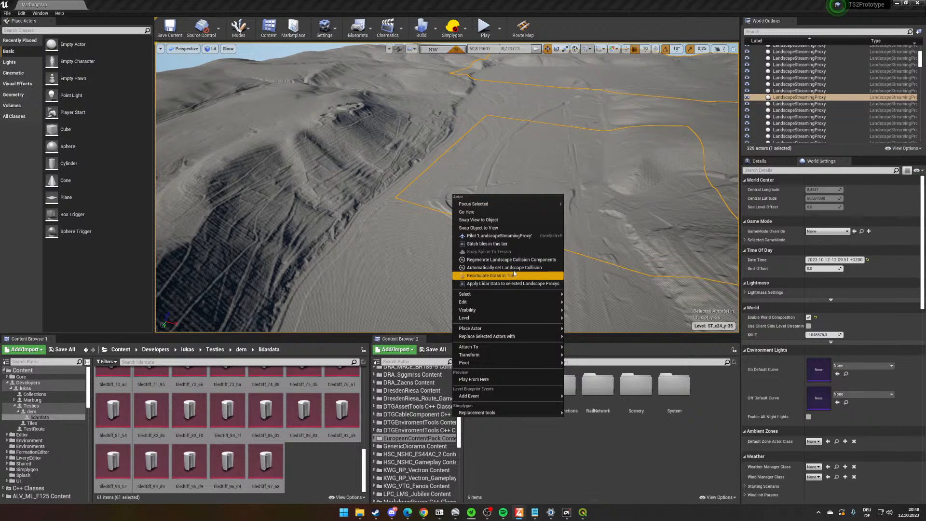
pyautogui.click(522, 245)
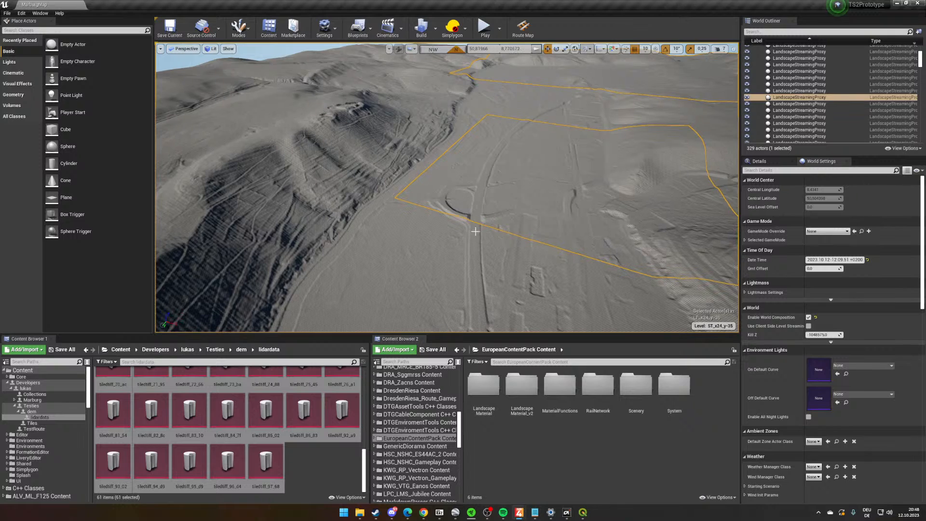
pyautogui.moveTo(475, 232); pyautogui.dragTo(555, 298, button='right')
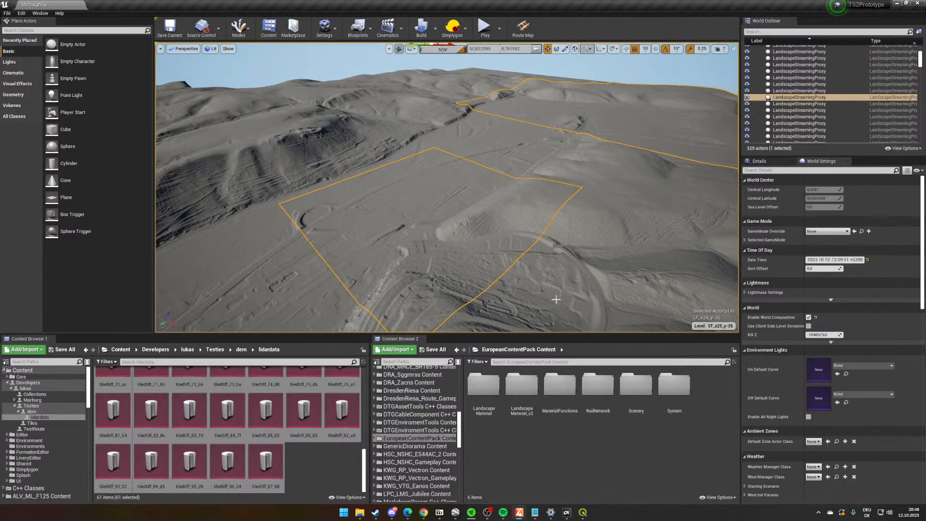
pyautogui.hotkey('ctrl', 's')
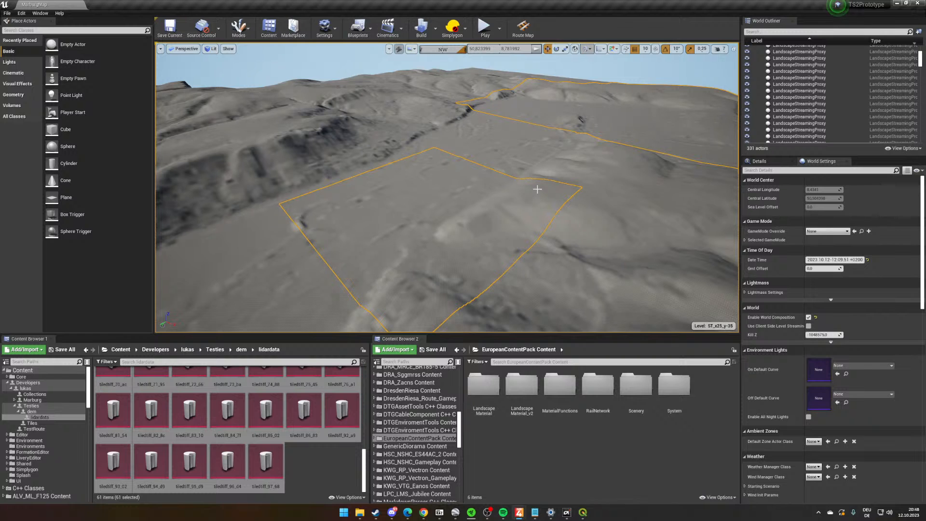
# - Survey the shaped valley floor along the railway corridor, both at an angle and from directly above
pyautogui.moveTo(548, 175); pyautogui.dragTo(463, 217, button='right')
pyautogui.moveTo(514, 187)
pyautogui.mouseDown(button='right')
pyautogui.moveTo(521, 197)
pyautogui.moveTo(593, 192)
pyautogui.moveTo(520, 189)
pyautogui.mouseUp(button='right')
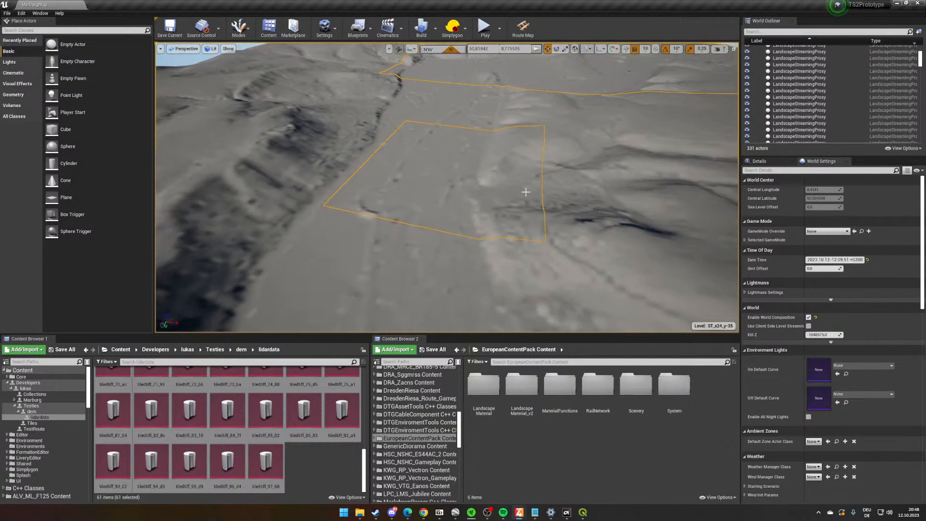
pyautogui.press('a')
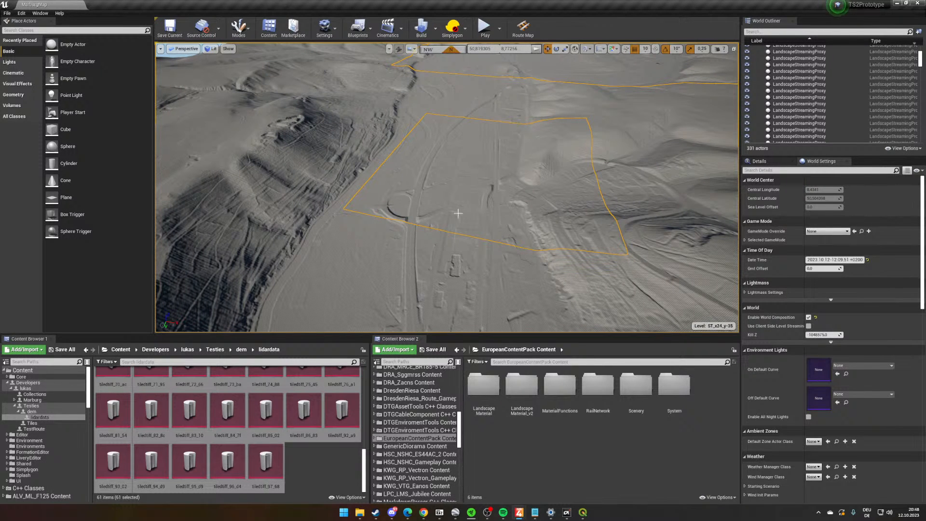
pyautogui.moveTo(450, 141); pyautogui.dragTo(481, 159, button='right')
pyautogui.press('a')
pyautogui.press('d')
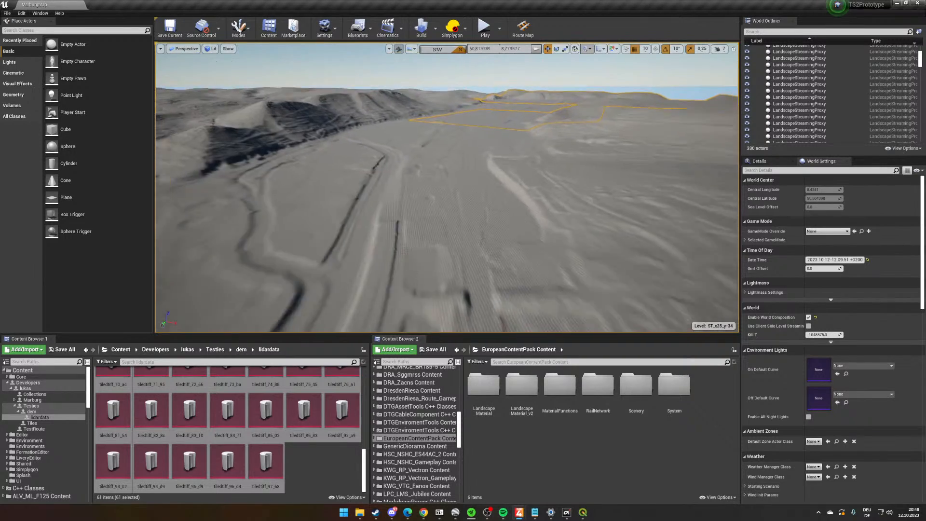
pyautogui.press('w')
pyautogui.moveTo(480, 200); pyautogui.dragTo(417, 220, button='right')
pyautogui.press('s')
pyautogui.press('w')
pyautogui.press('w')
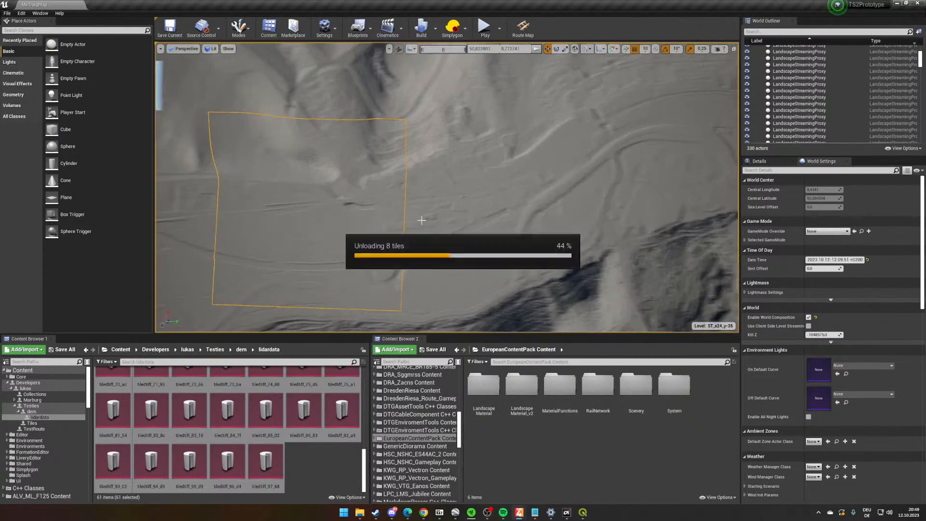
pyautogui.press('a')
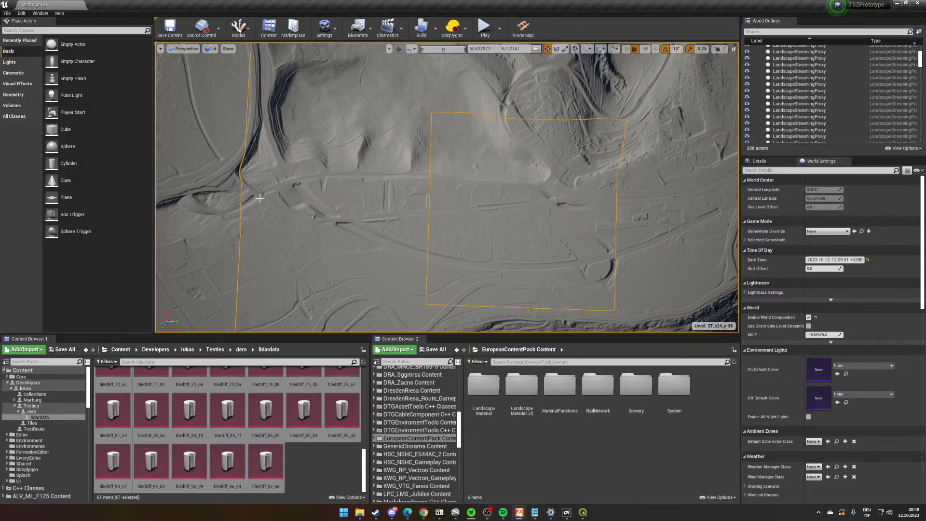
pyautogui.press('d')
# - Examine the ground detail of the flat station area on the valley floor from close up
pyautogui.moveTo(573, 234); pyautogui.dragTo(341, 90, button='right')
pyautogui.press('w')
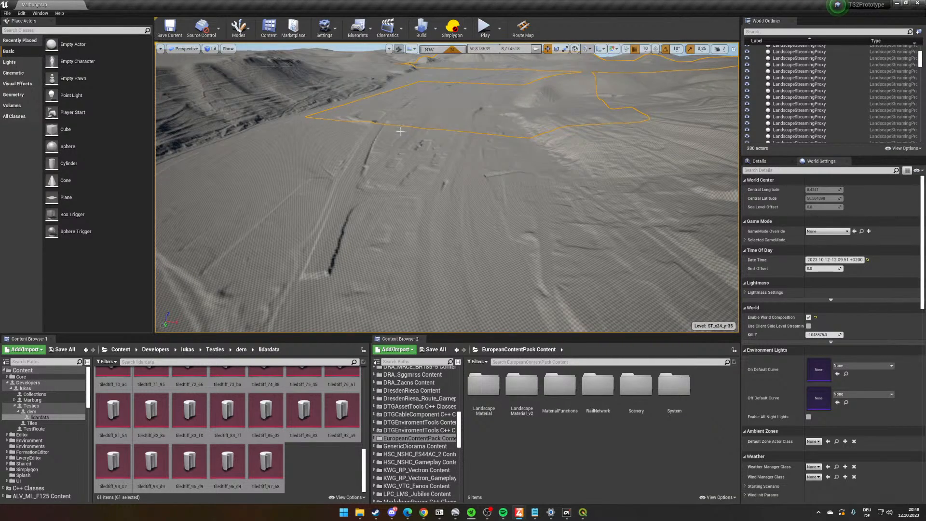
pyautogui.scroll(2, 400, 131)
pyautogui.scroll(4, 424, 139)
pyautogui.moveTo(424, 140); pyautogui.dragTo(432, 143, button='right')
pyautogui.scroll(-4, 433, 143)
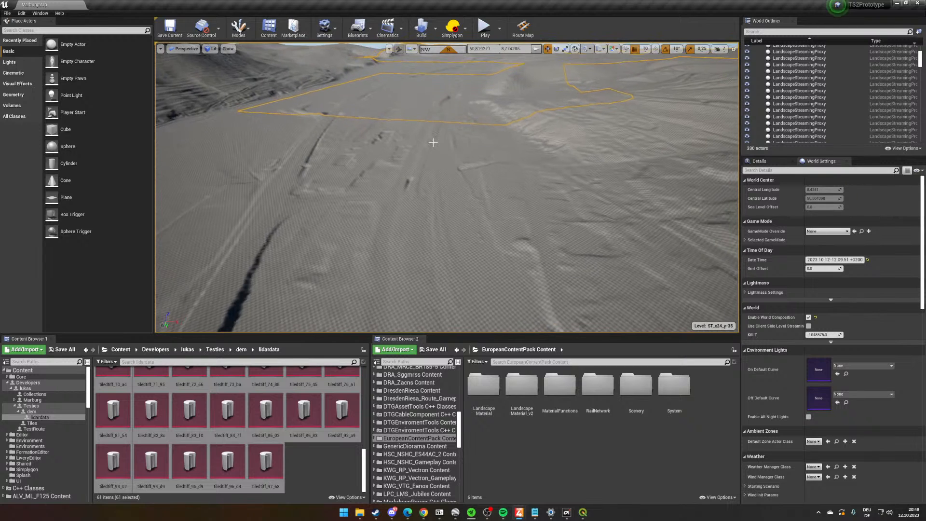
pyautogui.scroll(4, 454, 165)
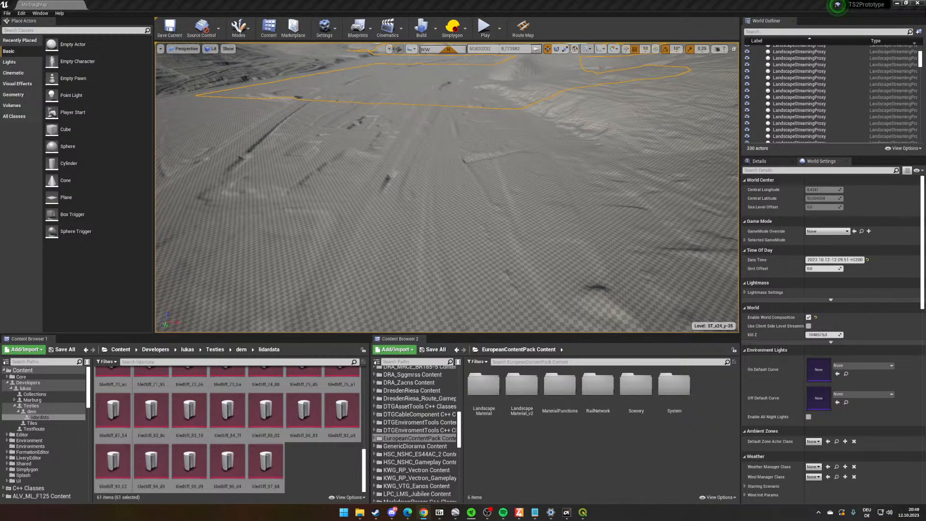
# - Switch to the YouTube cab-ride video "Führerstandsmitfahrt - Main Weser Bahn Sommermärchen", play it and skip ahead through Marburg station
pyautogui.moveTo(925, 193); pyautogui.dragTo(356, 0)
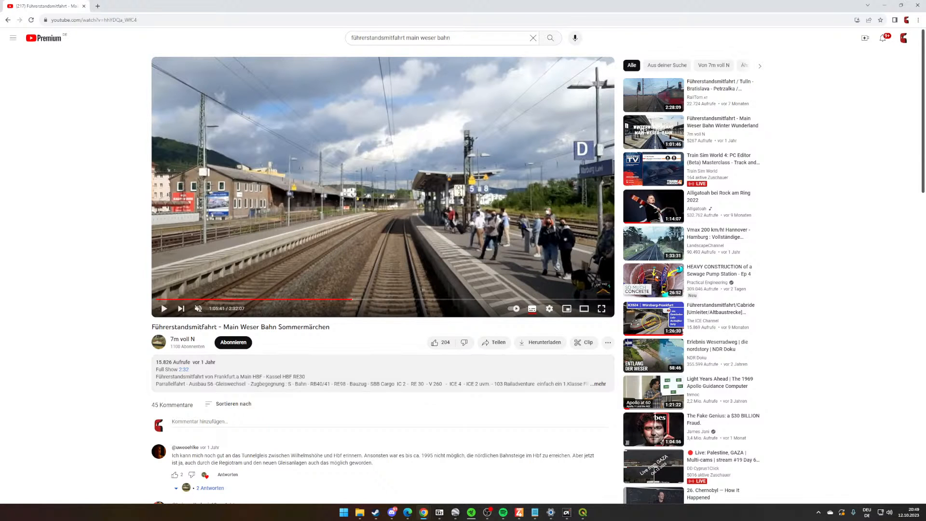
pyautogui.click(202, 283)
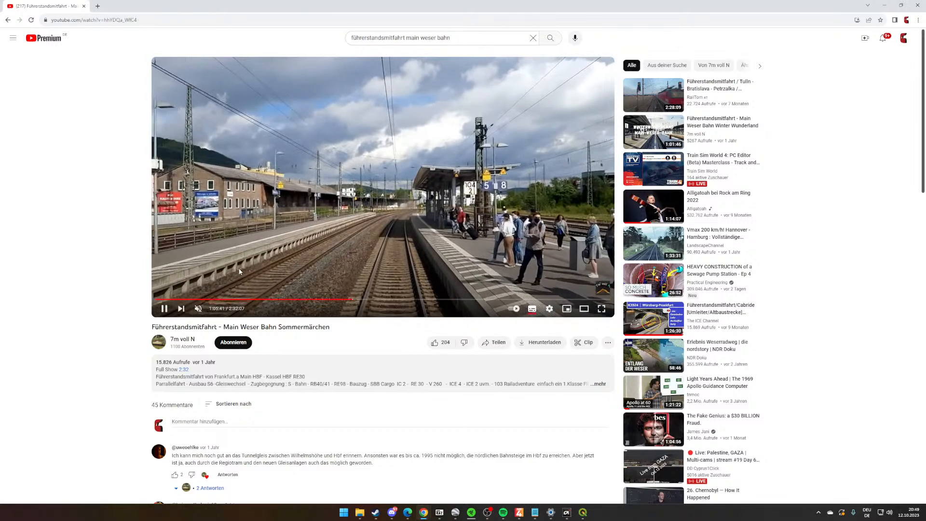
pyautogui.click(231, 271)
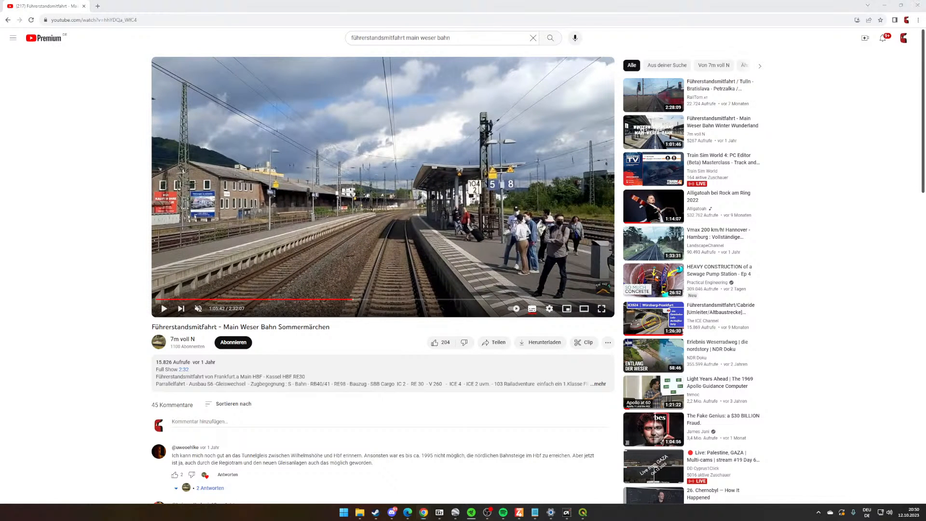
pyautogui.click(548, 272)
pyautogui.press('Right')
pyautogui.press('Right')
pyautogui.press('Right')
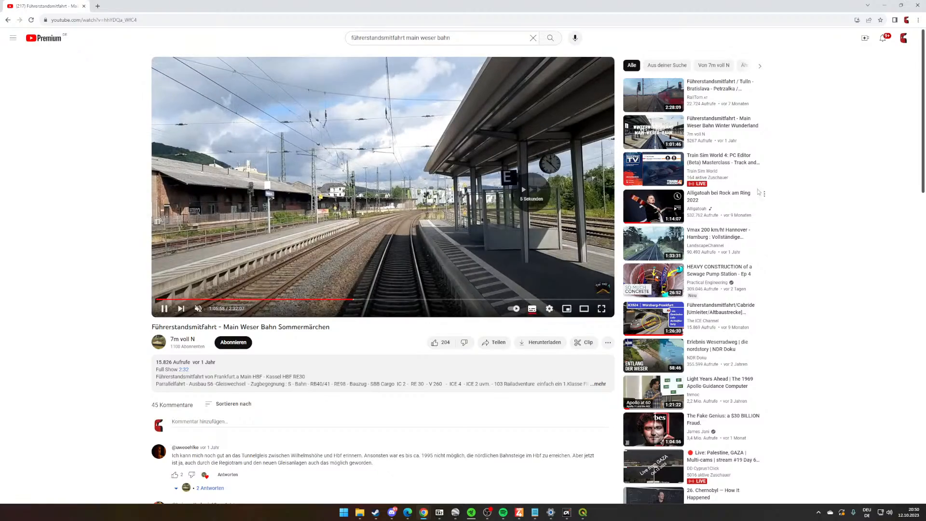
# - Enlarge the cab-ride video to theatre view, rewind it to the Marburg platforms, and return to the Train Sim World Editor
pyautogui.click(584, 308)
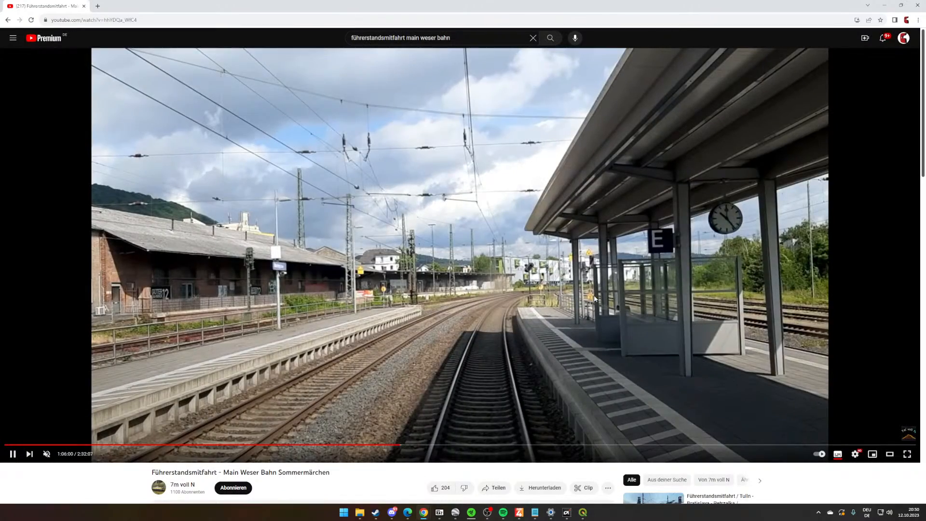
pyautogui.press('Left')
pyautogui.press('Left')
pyautogui.press('Left')
pyautogui.press('Left')
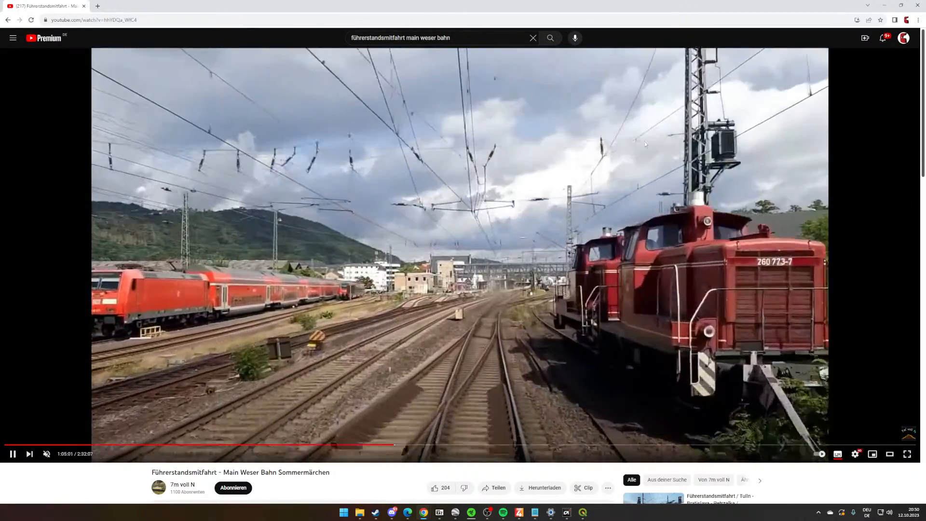
pyautogui.click(637, 162)
pyautogui.moveTo(588, 8); pyautogui.dragTo(925, 256)
# - Switch the editor to Network Edit Mode over the flat station area in the valley
pyautogui.moveTo(446, 231); pyautogui.dragTo(366, 240, button='right')
pyautogui.press('w')
pyautogui.press('w')
pyautogui.press('w')
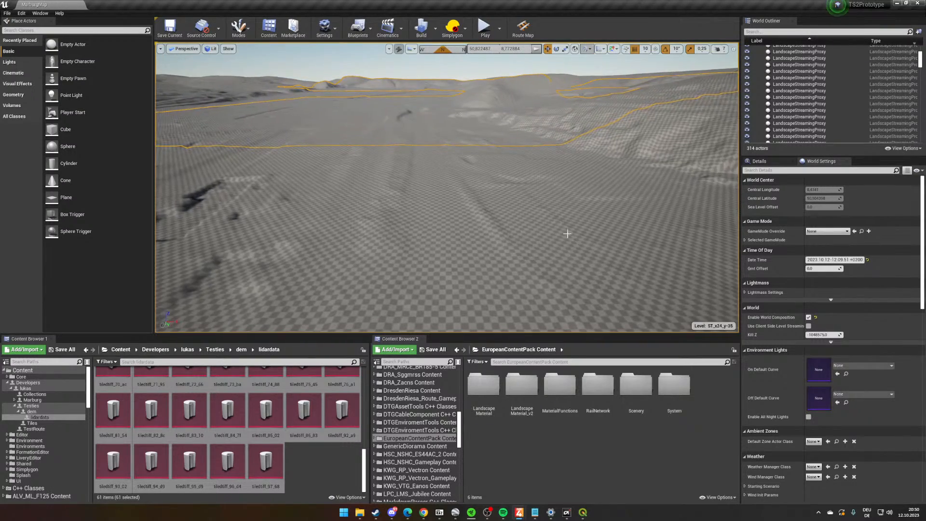
pyautogui.press('w')
pyautogui.moveTo(544, 257); pyautogui.dragTo(542, 268, button='right')
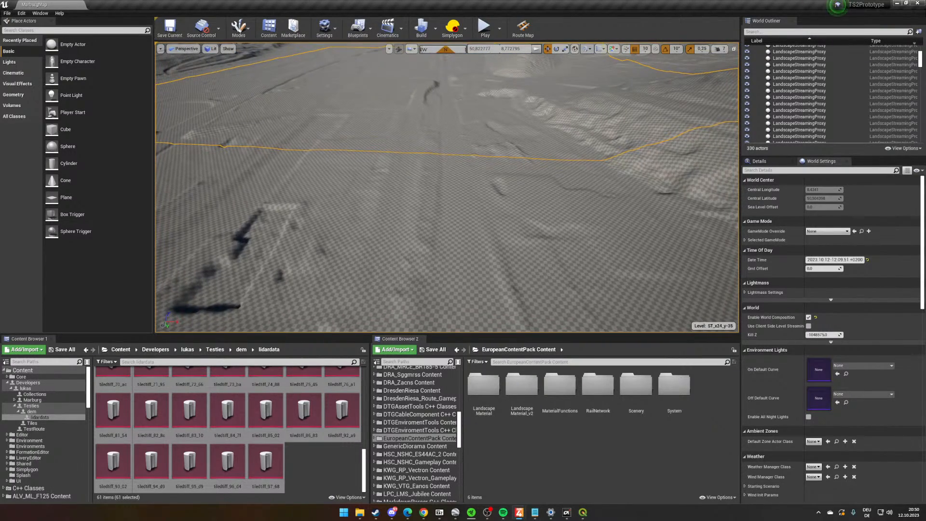
pyautogui.click(248, 37)
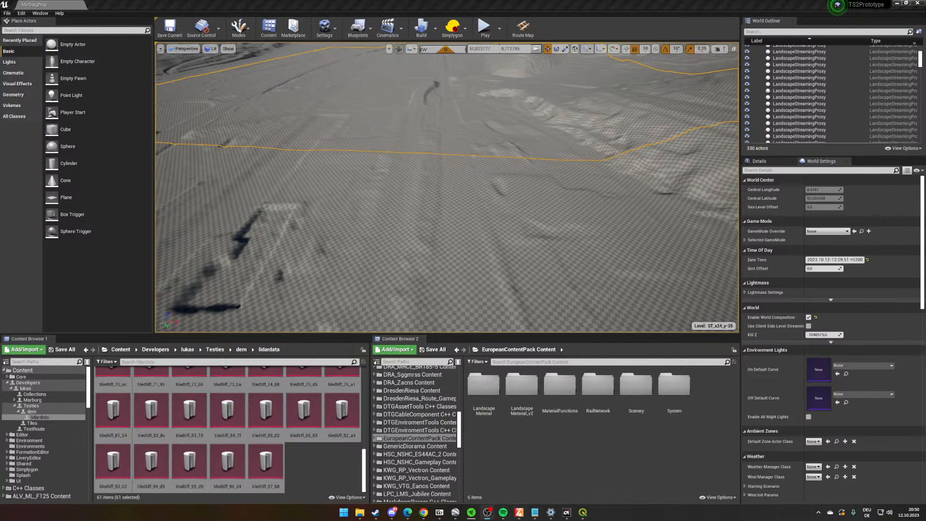
pyautogui.click(240, 28)
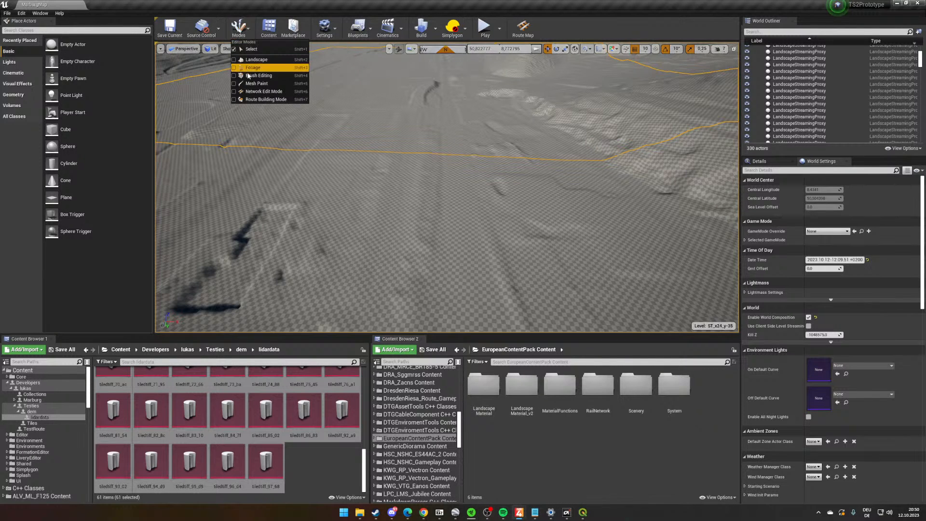
pyautogui.click(270, 91)
pyautogui.press('w')
pyautogui.moveTo(311, 158); pyautogui.dragTo(310, 143, button='right')
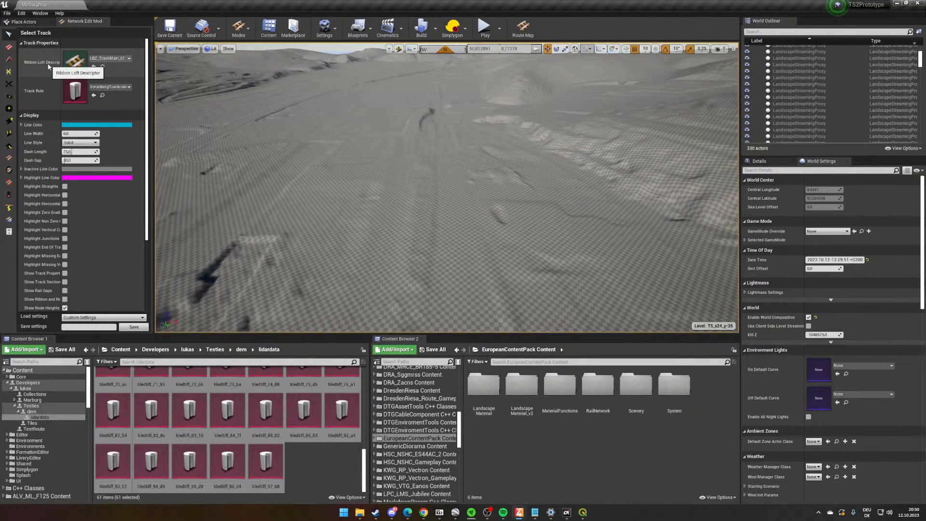
pyautogui.click(107, 58)
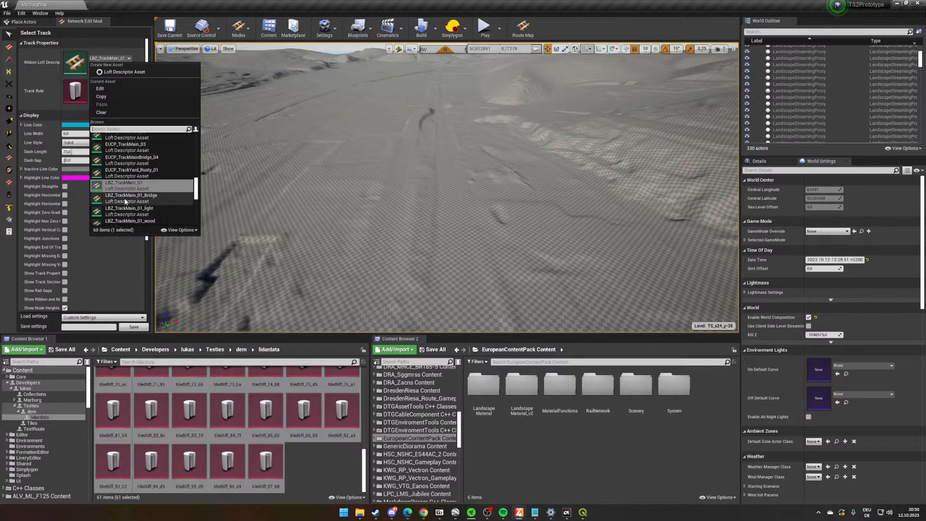
pyautogui.scroll(-1, 131, 191)
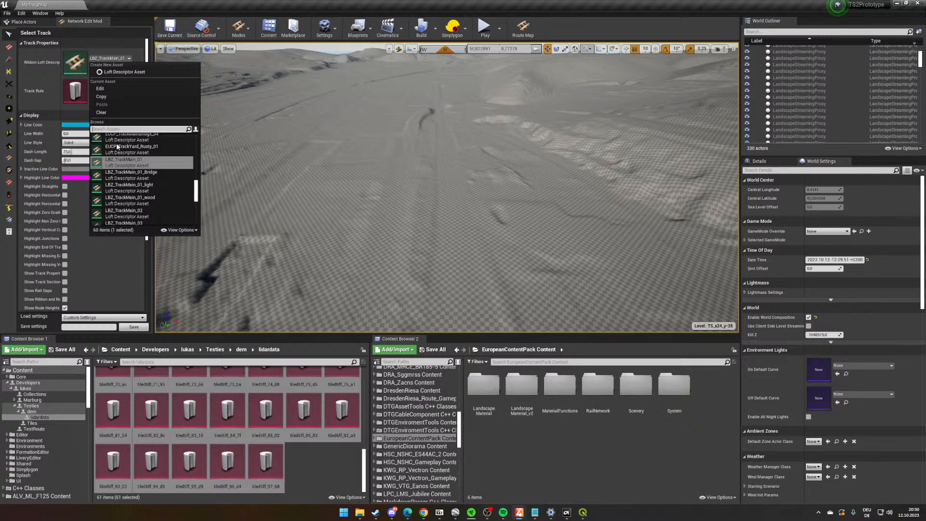
pyautogui.click(117, 71)
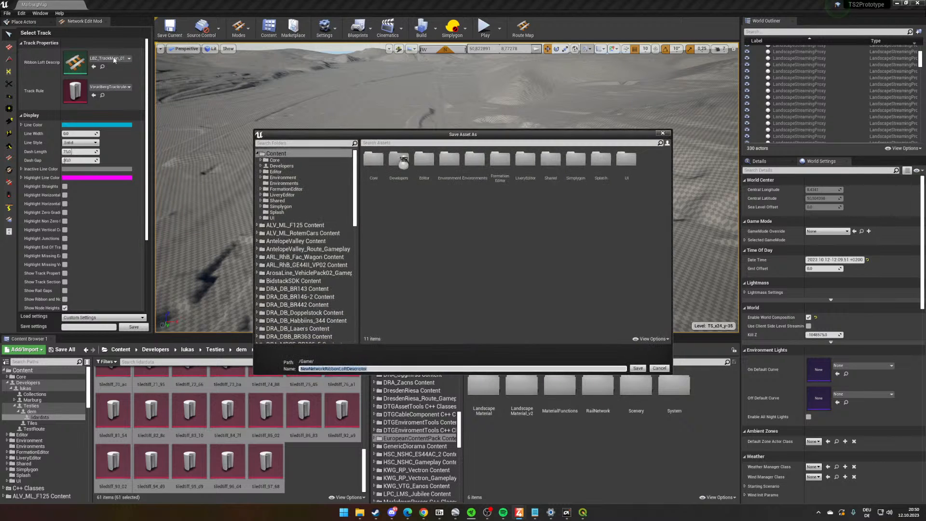
pyautogui.click(659, 368)
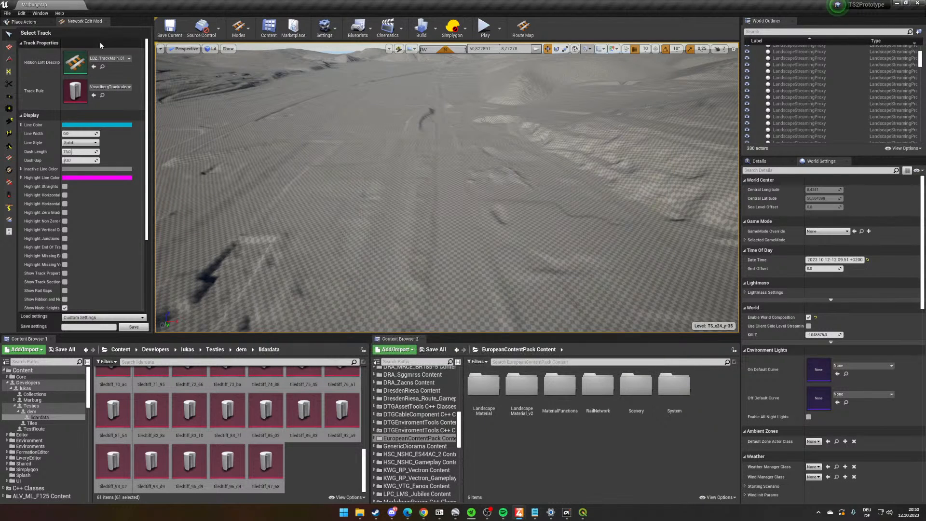
# - Look through the available ribbon loft descriptors for the track around LBZ_TrackMain_01
pyautogui.click(106, 59)
pyautogui.scroll(-1, 166, 184)
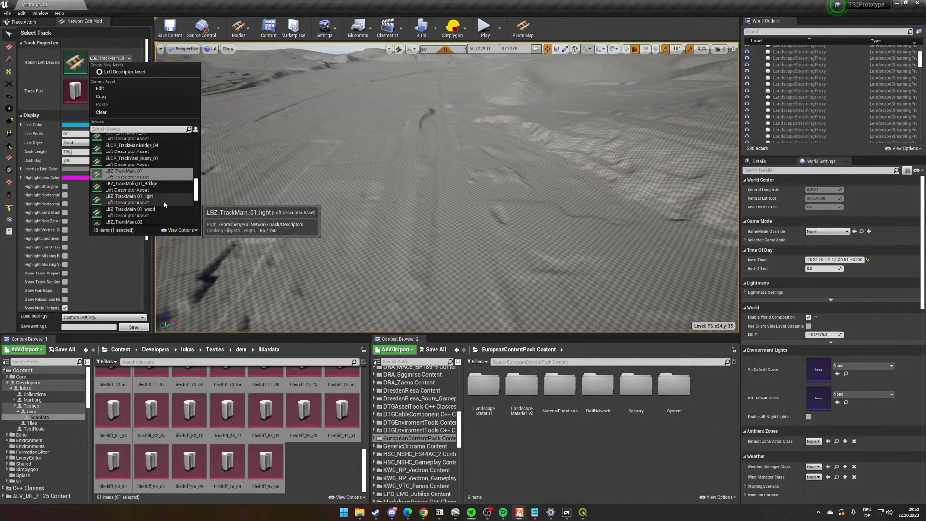
pyautogui.scroll(-1, 164, 200)
pyautogui.scroll(-2, 164, 205)
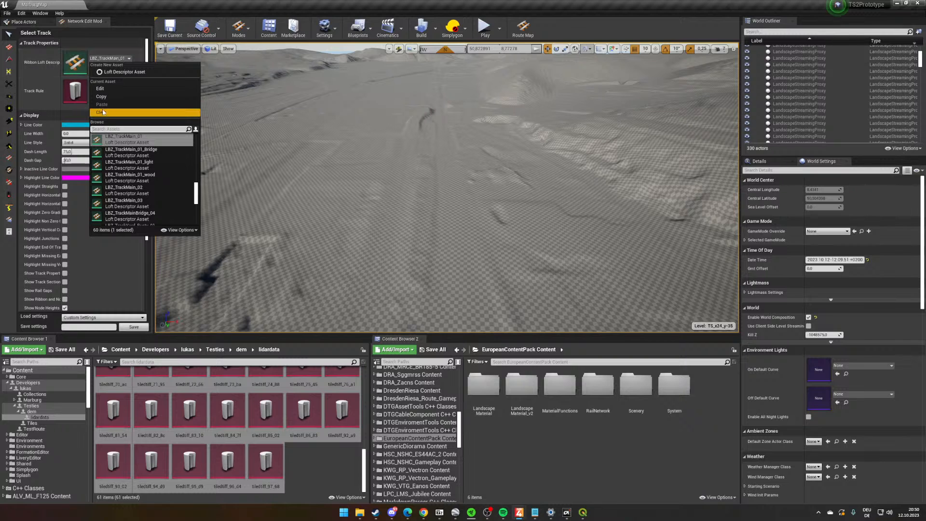
pyautogui.scroll(2, 175, 146)
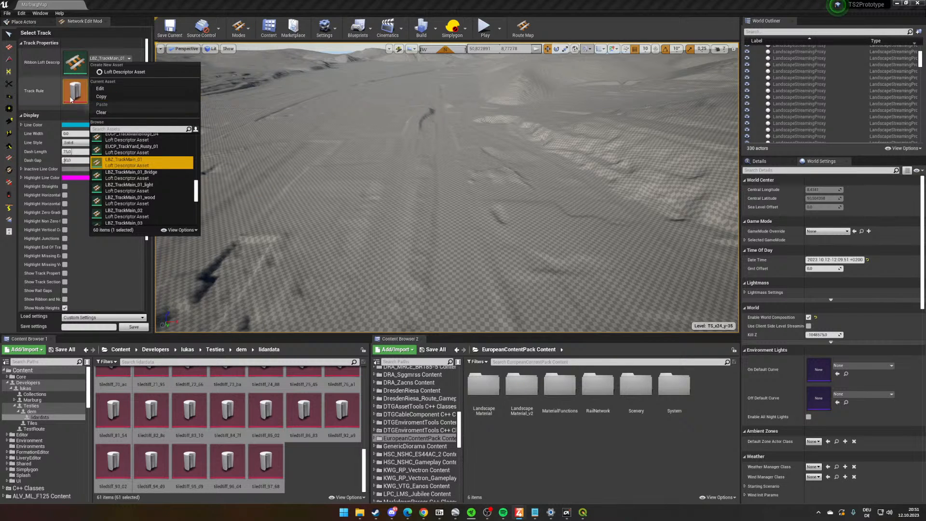
pyautogui.click(116, 89)
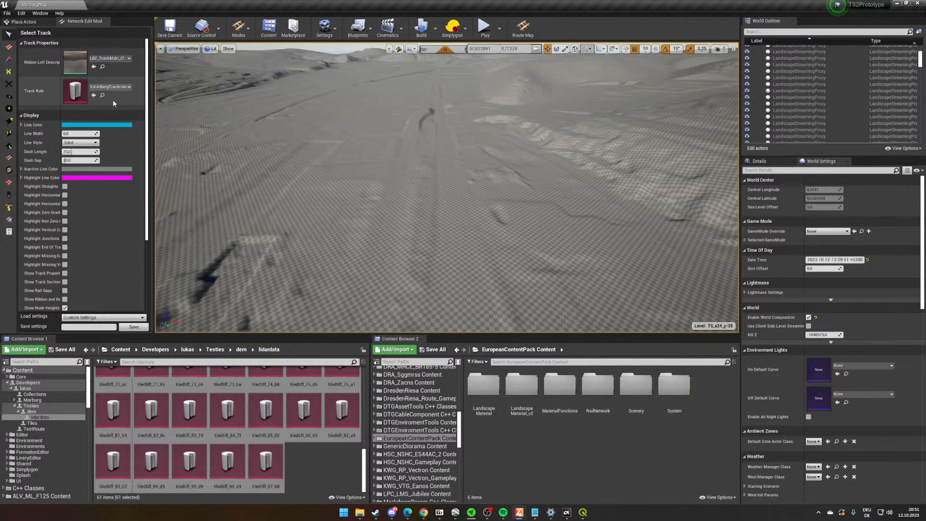
# - Look through the available Vorarlberg track rules for the track
pyautogui.click(121, 87)
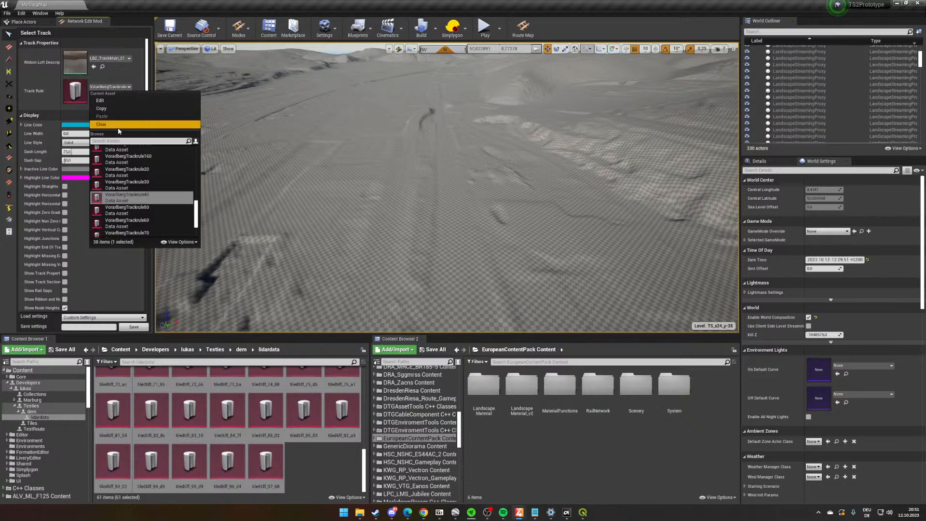
pyautogui.scroll(-1, 157, 225)
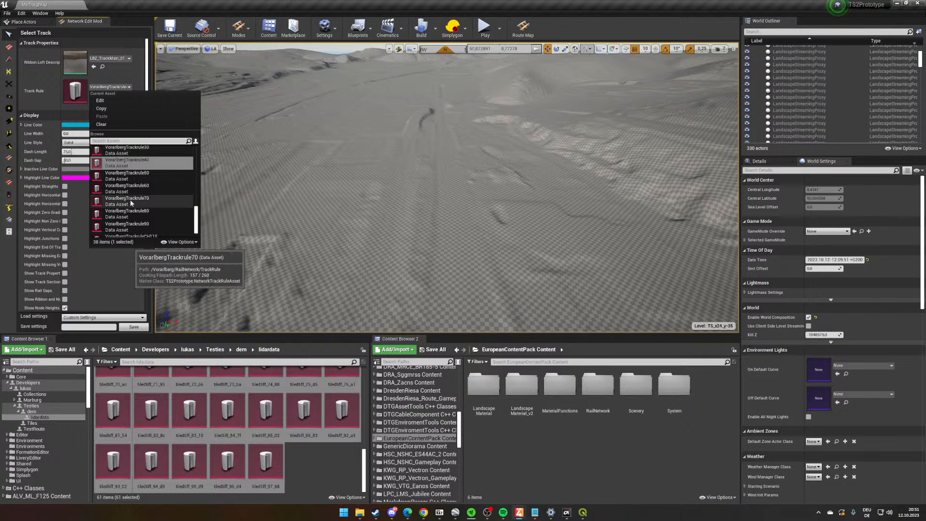
pyautogui.moveTo(484, 220); pyautogui.dragTo(479, 236, button='right')
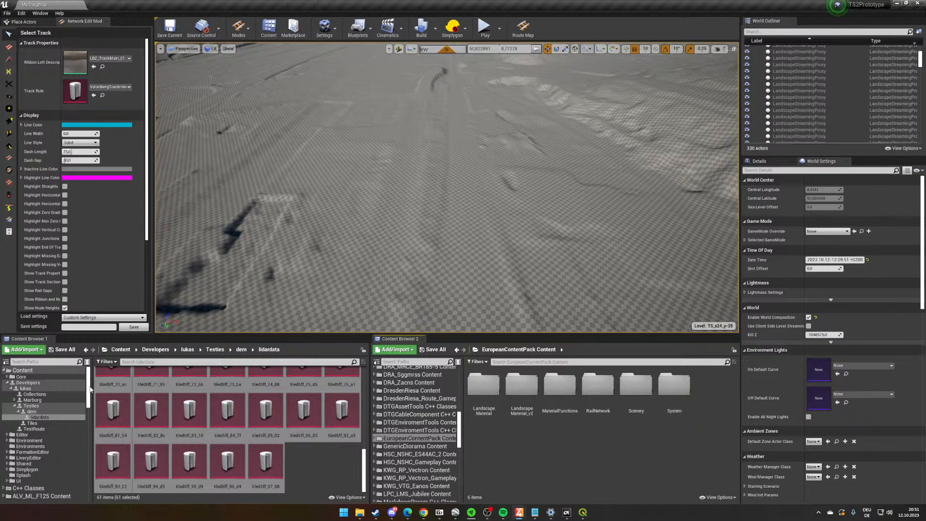
pyautogui.scroll(1, 92, 391)
pyautogui.scroll(-3, 58, 121)
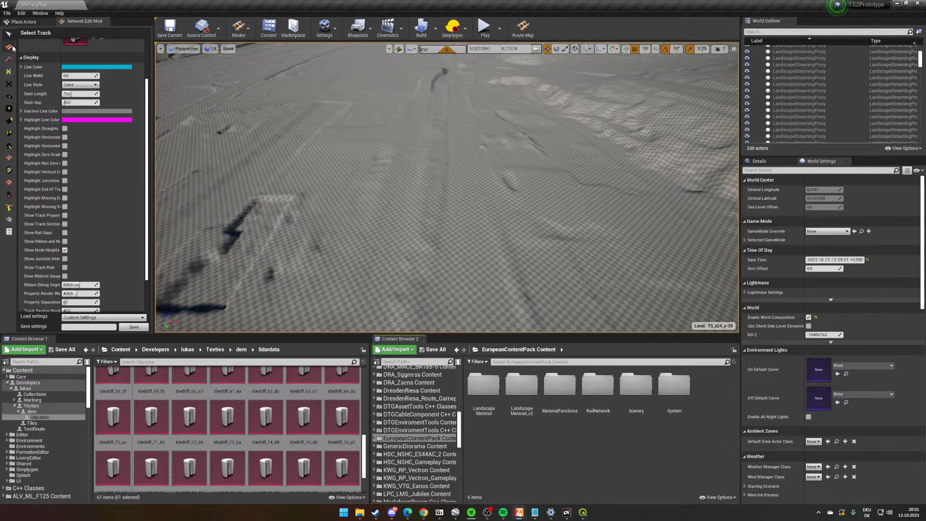
# - Activate the Lay Curves tool above the station area and show the aerial imagery on the terrain
pyautogui.click(11, 47)
pyautogui.press('w')
pyautogui.moveTo(283, 163); pyautogui.dragTo(387, 219, button='right')
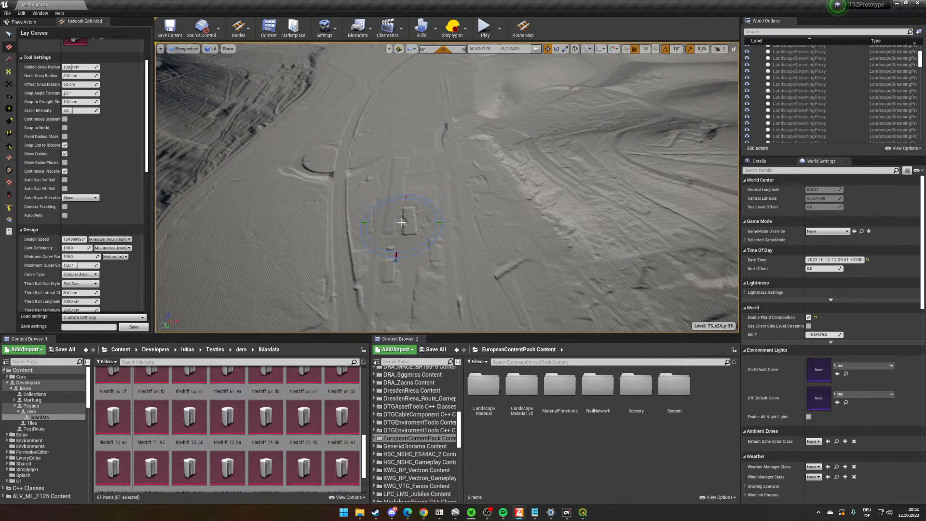
pyautogui.press('d')
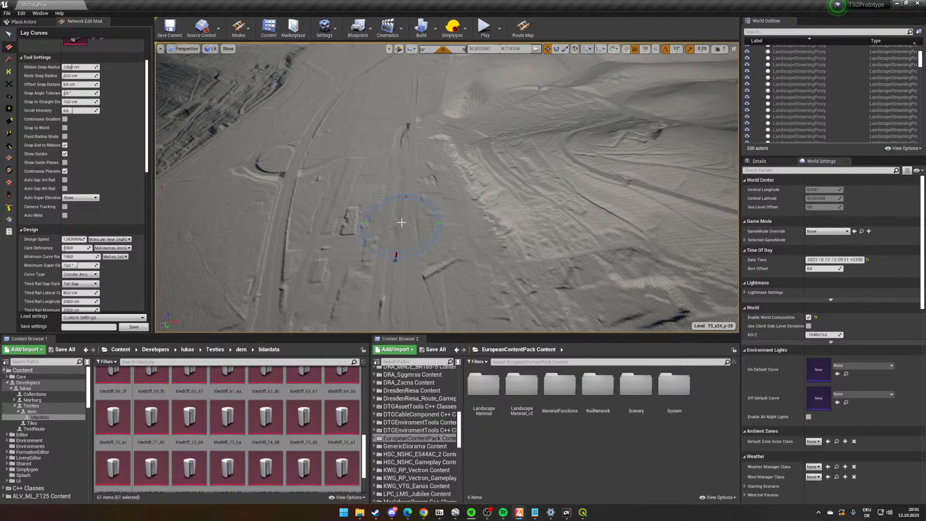
pyautogui.press('w')
pyautogui.moveTo(425, 215); pyautogui.dragTo(415, 258, button='right')
pyautogui.press('s')
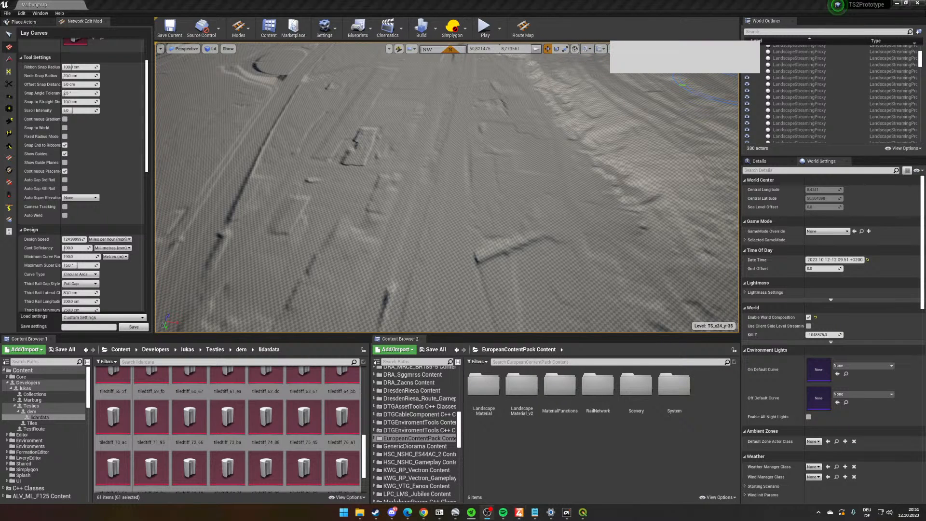
pyautogui.click(610, 49)
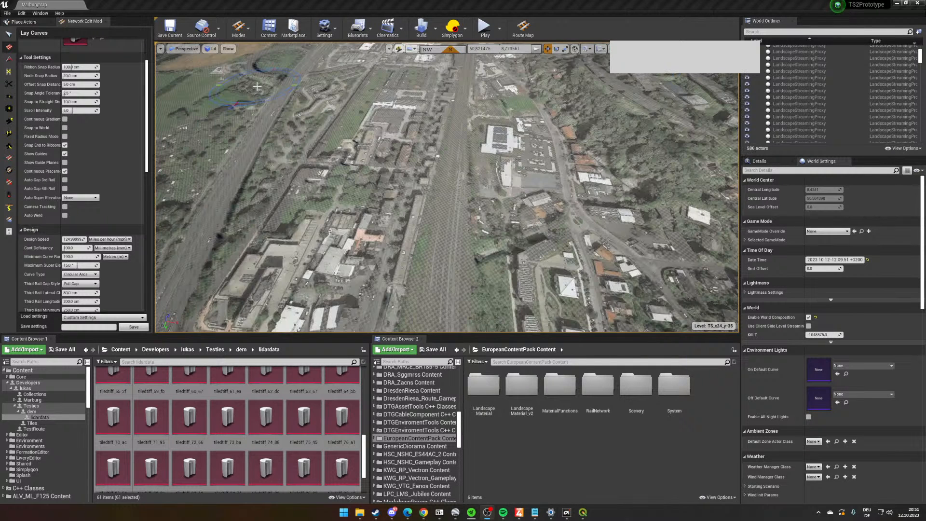
# - Follow the railway corridor in the aerial imagery and examine the layout of Marburg station's tracks and platforms
pyautogui.moveTo(458, 162); pyautogui.dragTo(460, 137, button='right')
pyautogui.press('w')
pyautogui.moveTo(462, 176); pyautogui.dragTo(463, 176, button='right')
pyautogui.press('w')
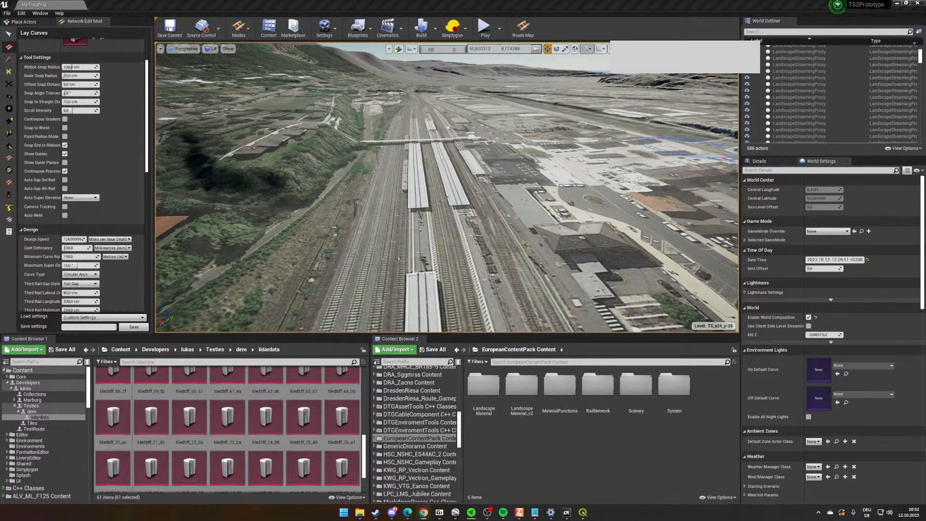
pyautogui.scroll(3, 489, 183)
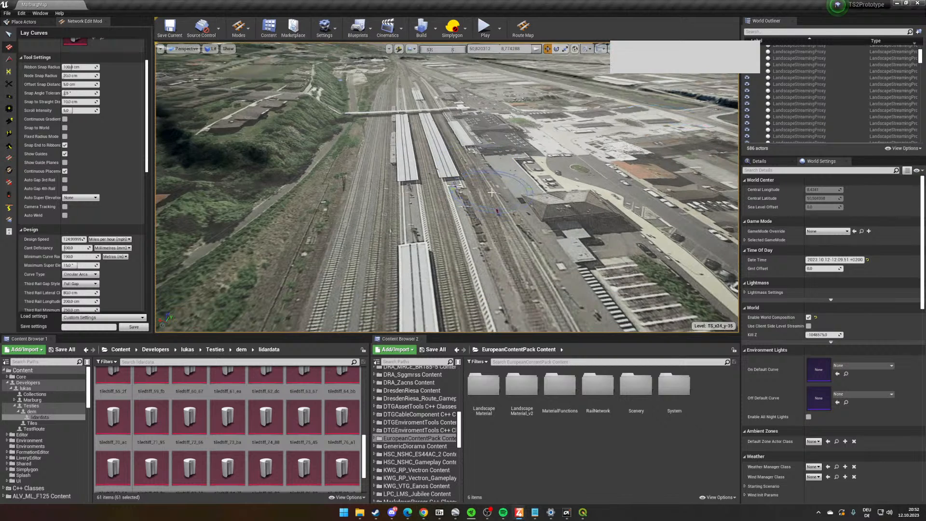
pyautogui.scroll(-3, 381, 108)
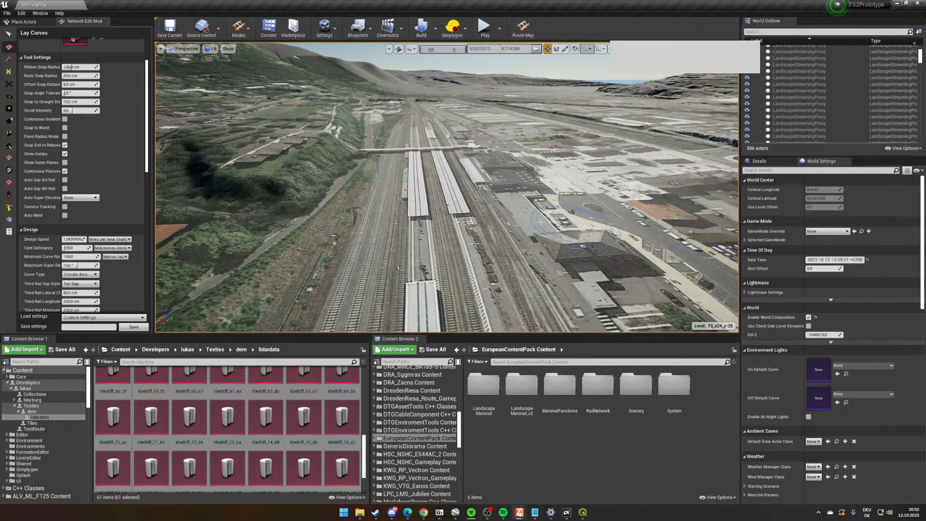
pyautogui.press('s')
pyautogui.moveTo(540, 221)
pyautogui.mouseDown(button='right')
pyautogui.moveTo(541, 232)
pyautogui.moveTo(540, 222)
pyautogui.mouseUp(button='right')
pyautogui.press('w')
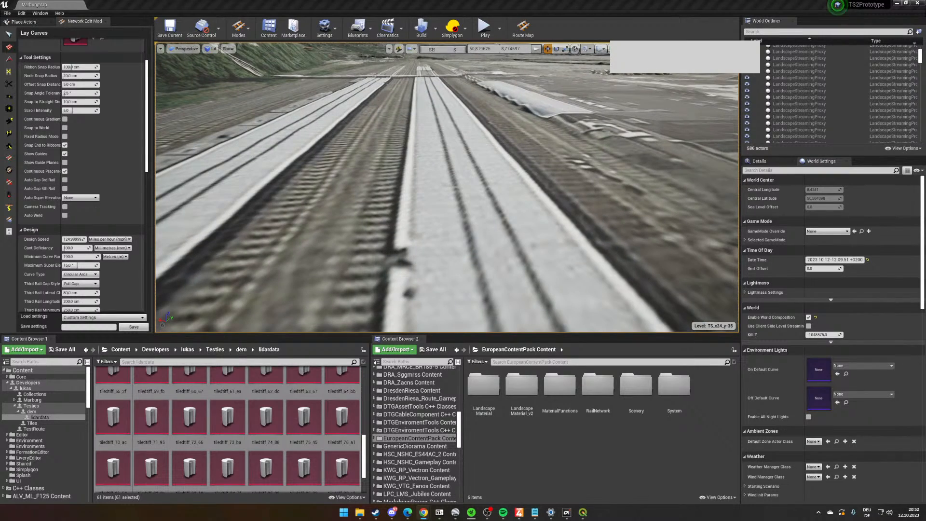
# - Examine the tracks between the two platform roofs from close up, near the end of the roofs
pyautogui.press('s')
pyautogui.moveTo(521, 174); pyautogui.dragTo(521, 173, button='right')
pyautogui.press('w')
pyautogui.moveTo(437, 217); pyautogui.dragTo(427, 202, button='right')
pyautogui.scroll(1, 469, 241)
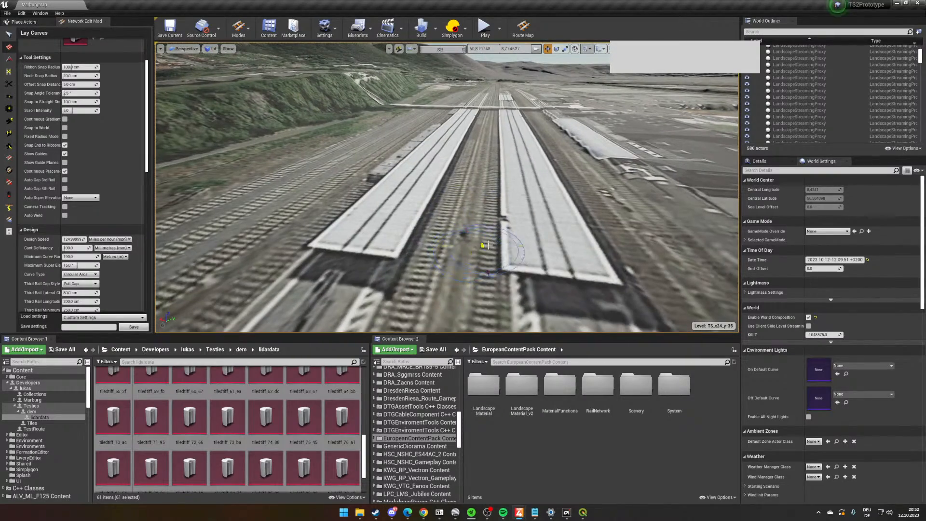
pyautogui.moveTo(426, 235); pyautogui.dragTo(466, 250, button='right')
pyautogui.press('w')
pyautogui.press('s')
pyautogui.scroll(5, 461, 255)
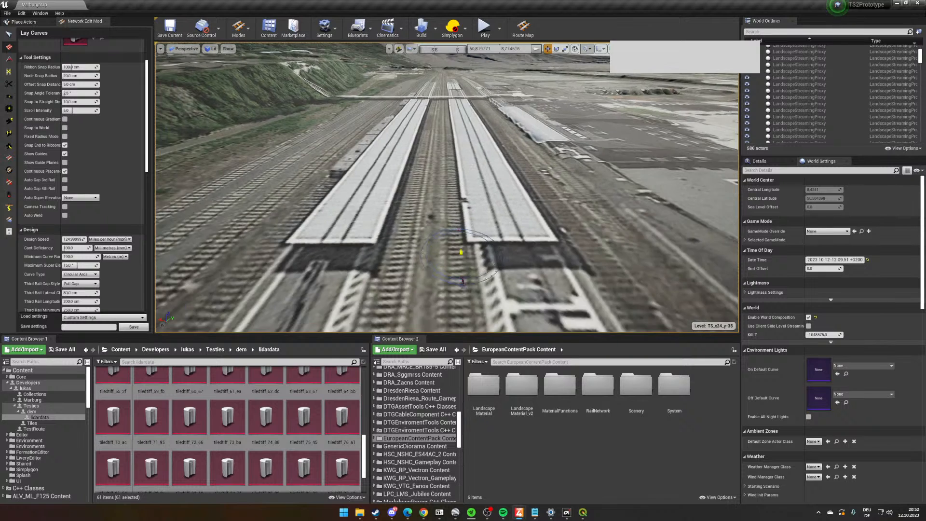
# - Set the Lay Curves Node Snap Radius to 100 cm and lay a short track piece beside the platform roof's end
pyautogui.scroll(3, 103, 222)
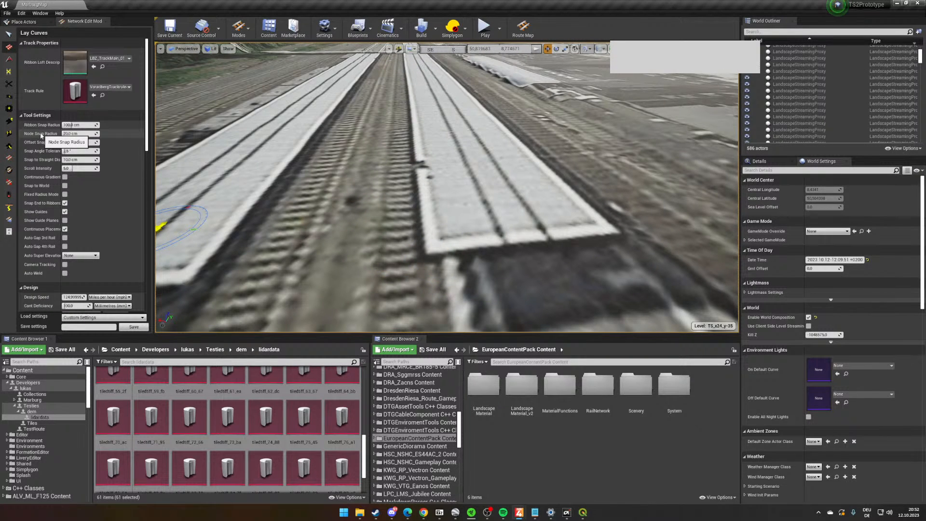
pyautogui.click(81, 133)
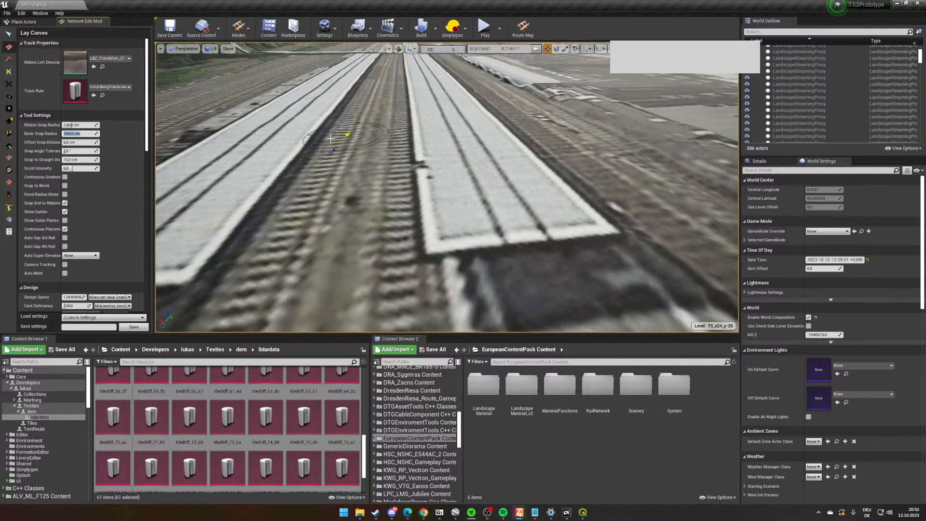
pyautogui.press('s')
pyautogui.moveTo(503, 141); pyautogui.dragTo(462, 272, button='right')
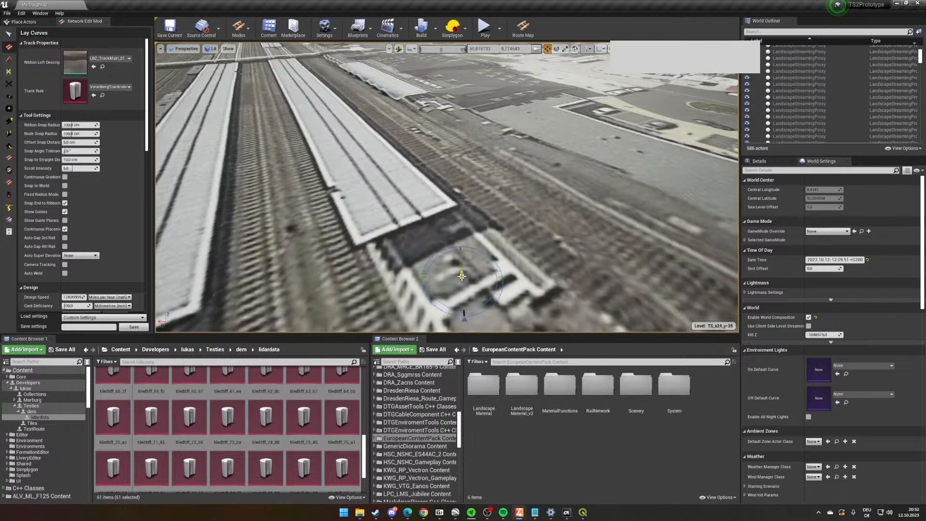
pyautogui.click(462, 275)
pyautogui.click(453, 131)
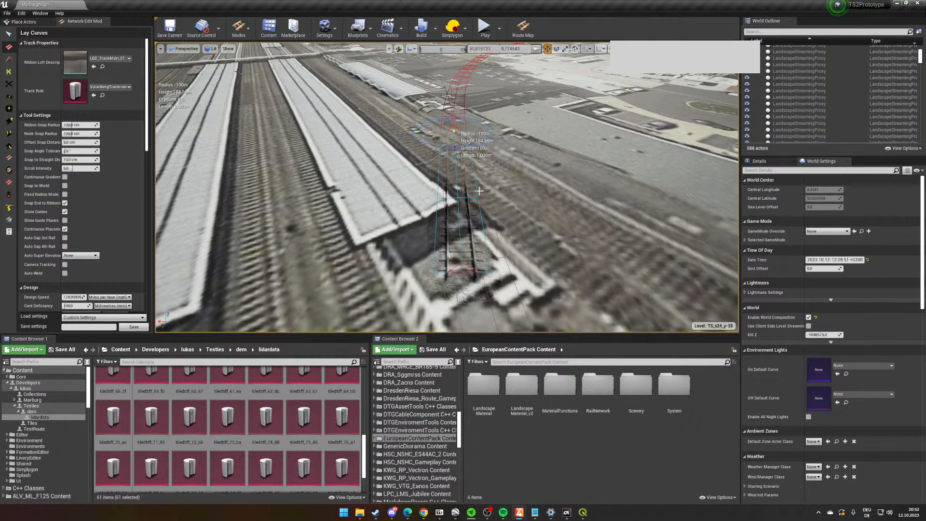
# - Activate Node Edit at the short track piece and edit that tool's Node Snap Radius
pyautogui.press('w')
pyautogui.moveTo(462, 65); pyautogui.dragTo(464, 123, button='right')
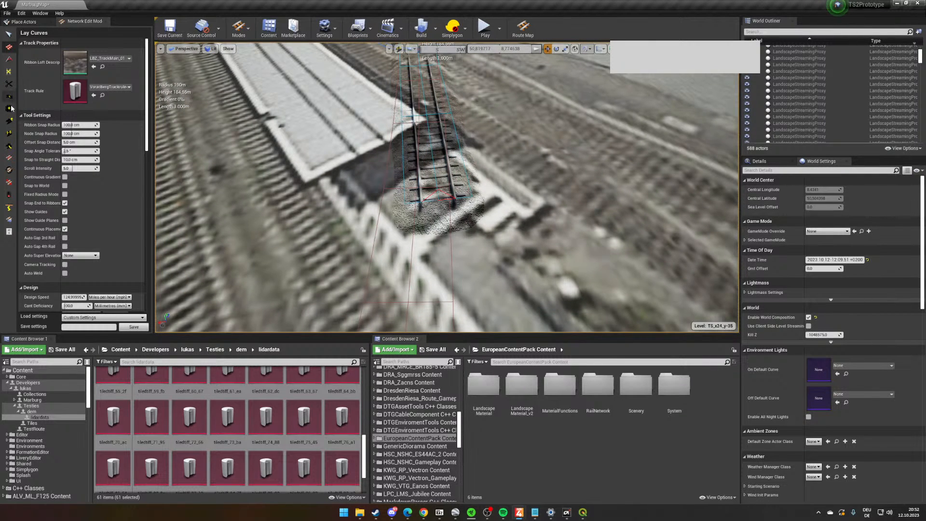
pyautogui.click(9, 121)
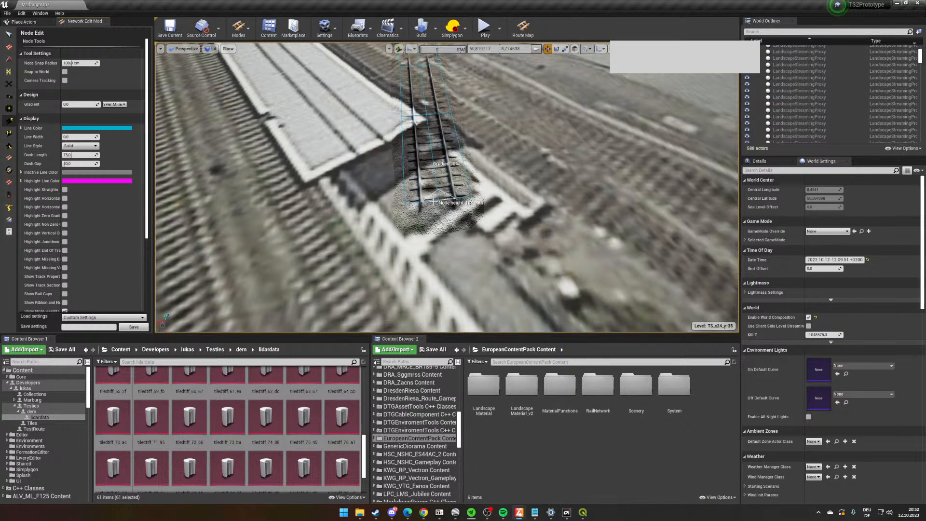
pyautogui.moveTo(79, 63); pyautogui.dragTo(75, 63)
pyautogui.write('00')
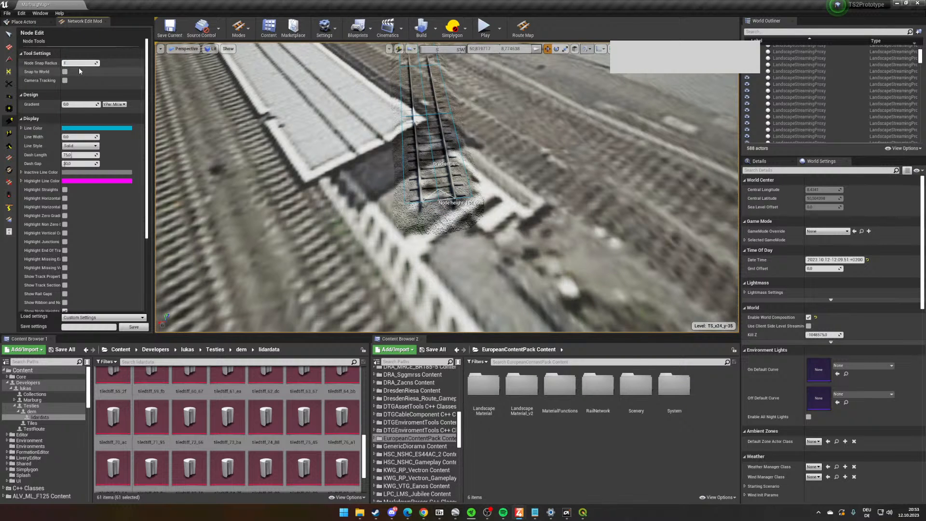
pyautogui.click(8, 47)
pyautogui.moveTo(316, 168); pyautogui.dragTo(327, 132, button='right')
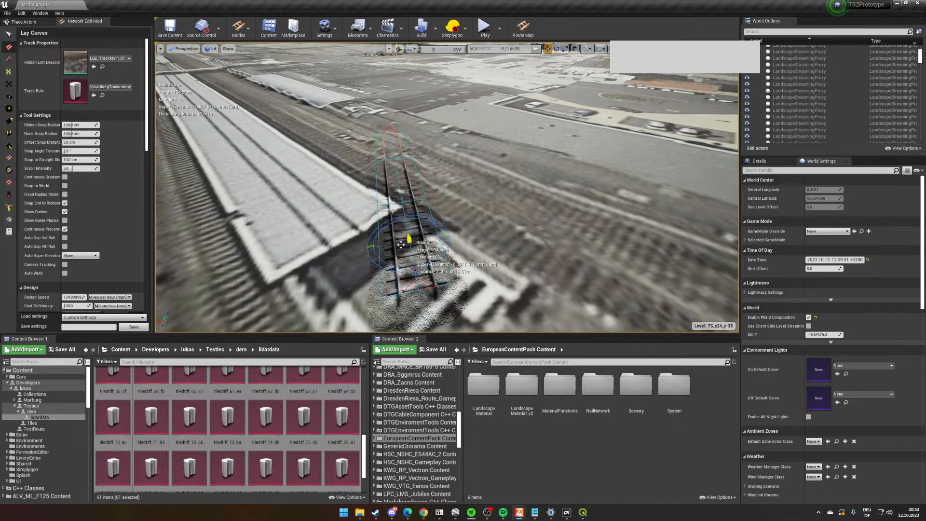
pyautogui.click(406, 245)
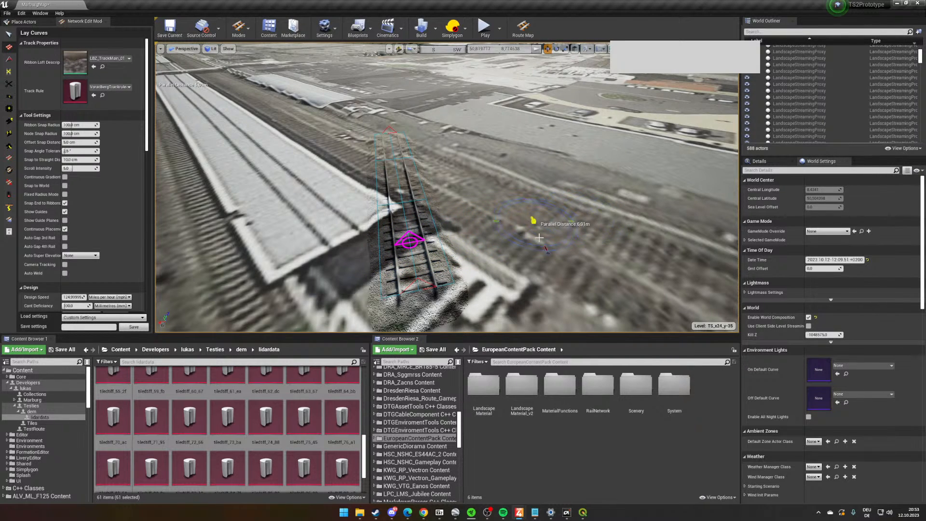
pyautogui.click(498, 241)
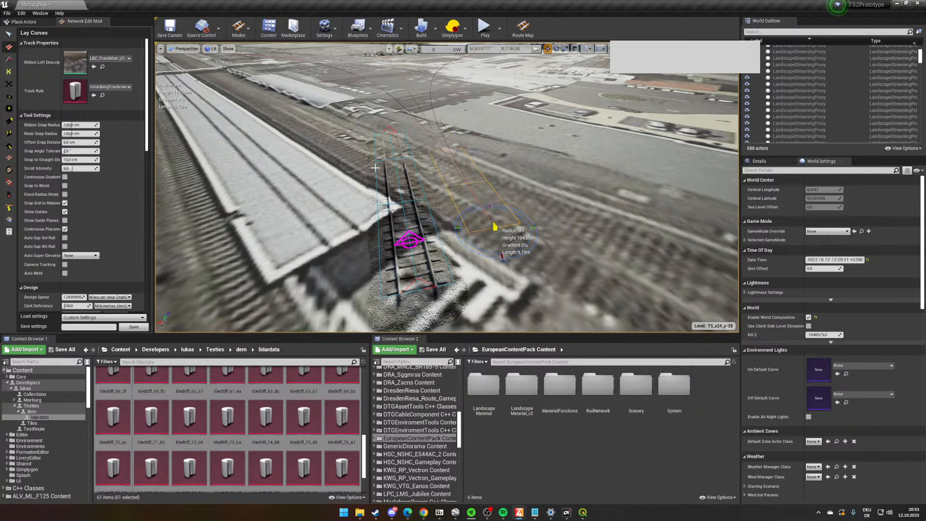
pyautogui.press('Escape')
# - Set the Lay Curves Snap to Straight Distance to about 124 cm
pyautogui.moveTo(383, 188); pyautogui.dragTo(391, 191, button='right')
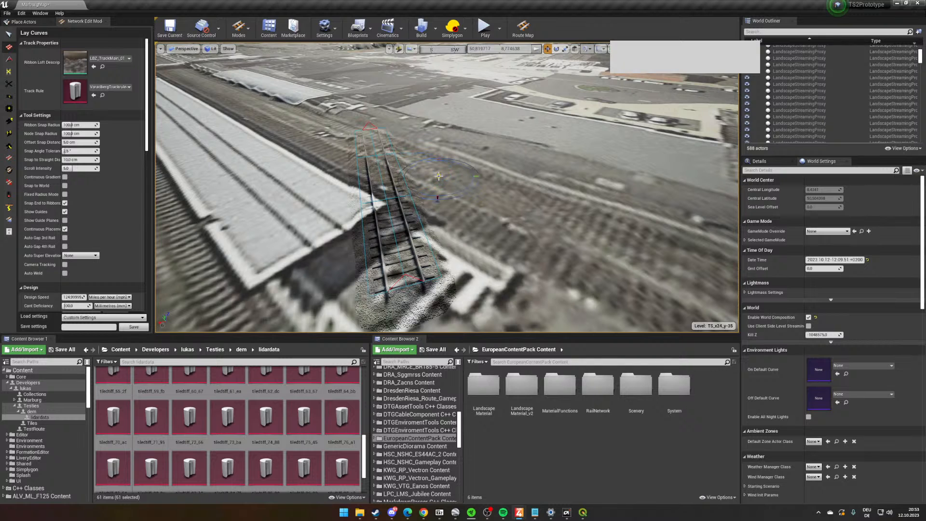
pyautogui.moveTo(490, 205); pyautogui.dragTo(434, 204, button='right')
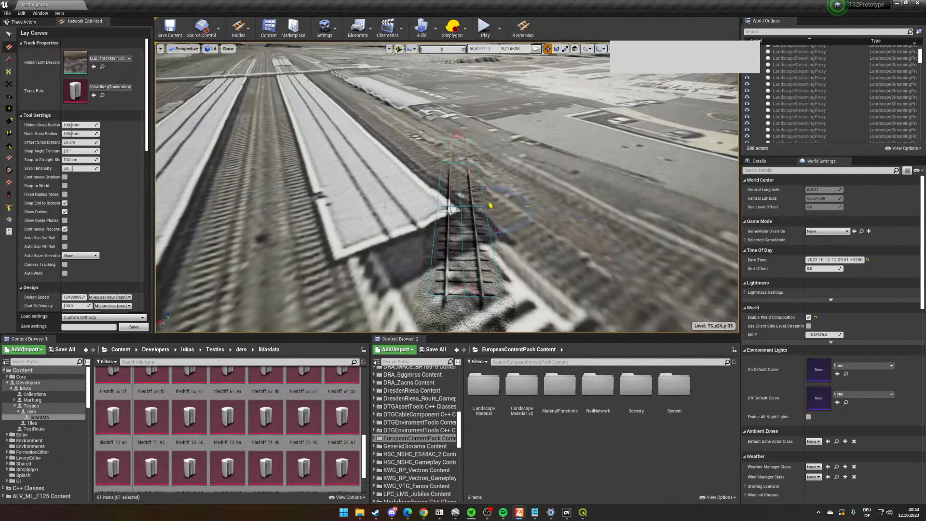
pyautogui.moveTo(361, 223); pyautogui.dragTo(333, 221, button='right')
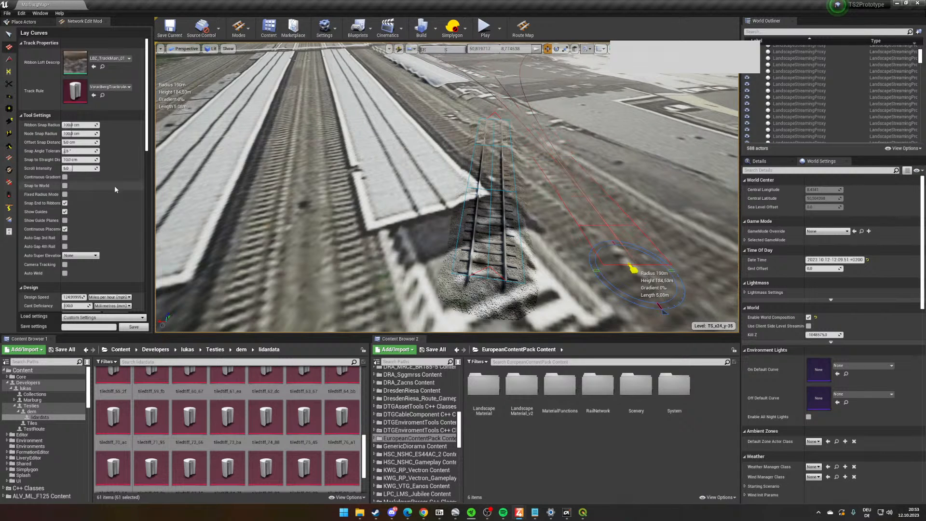
pyautogui.moveTo(74, 160); pyautogui.dragTo(79, 160)
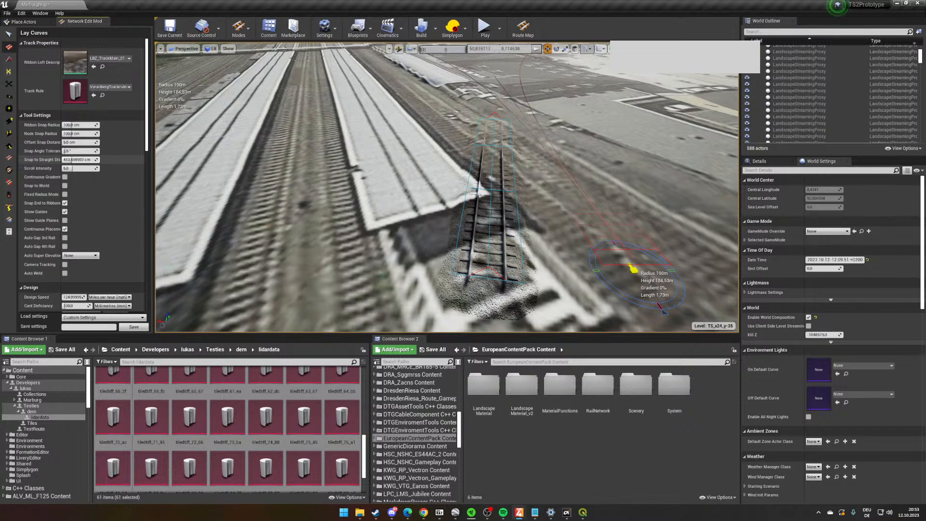
pyautogui.moveTo(79, 159); pyautogui.dragTo(72, 160)
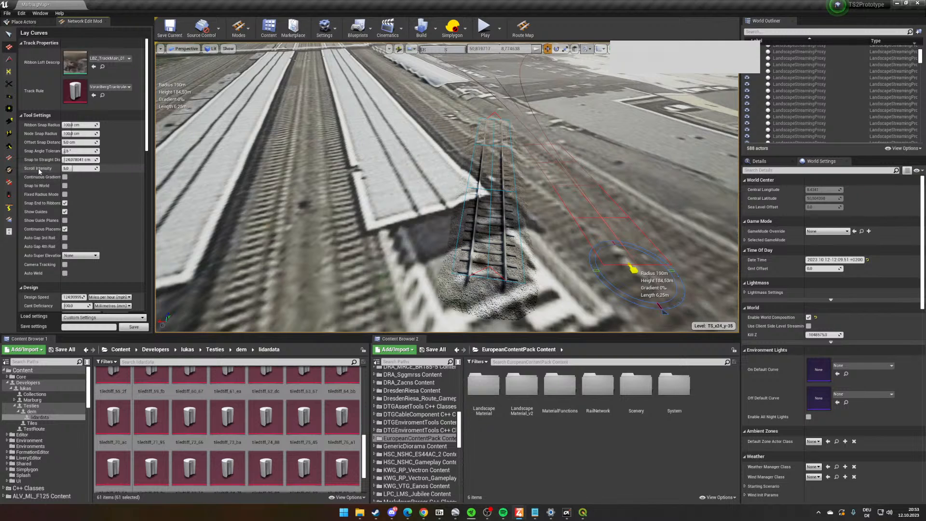
# - Select the short track piece beside the platform roof's end and delete it
pyautogui.moveTo(612, 177); pyautogui.dragTo(633, 187, button='right')
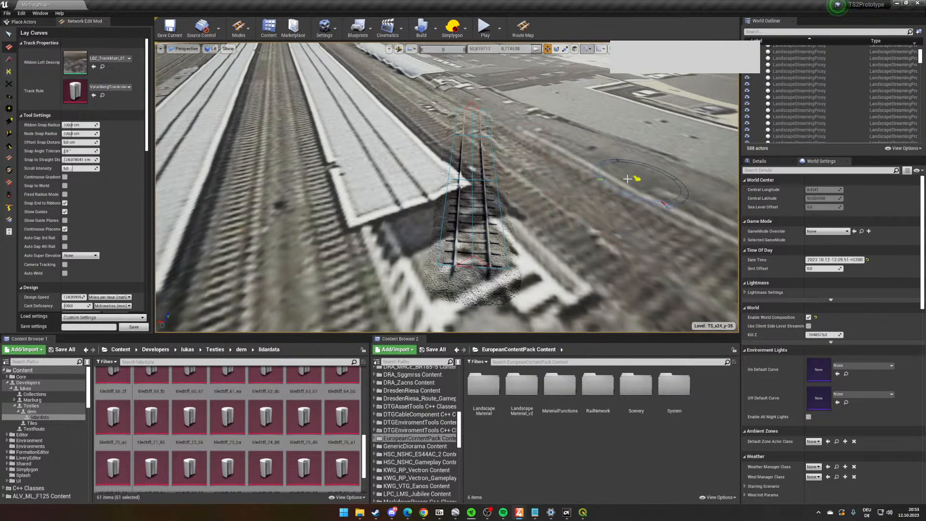
pyautogui.click(9, 35)
pyautogui.click(479, 210)
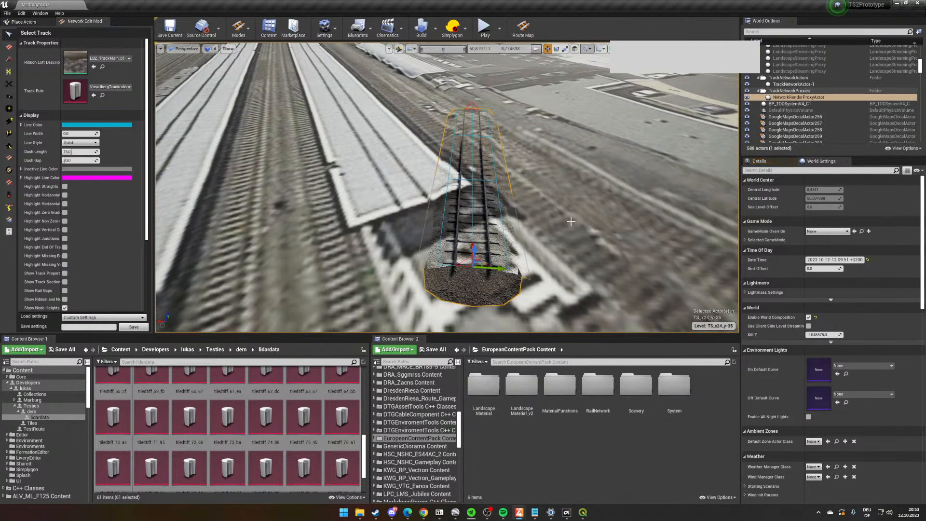
pyautogui.moveTo(570, 223); pyautogui.dragTo(535, 207, button='right')
pyautogui.press('Delete')
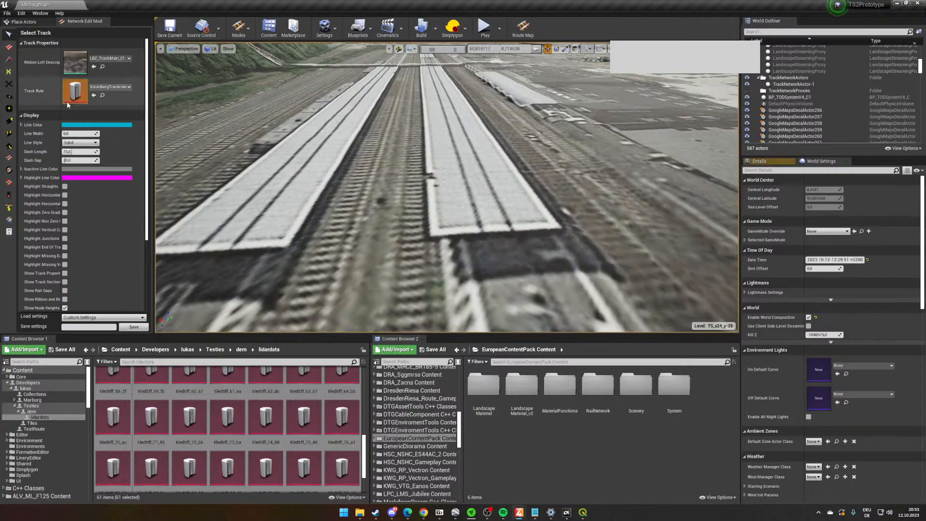
# - Activate Lay Curves and open the viewport's camera speed settings over the station overview
pyautogui.click(9, 48)
pyautogui.moveTo(574, 241); pyautogui.dragTo(550, 257, button='right')
pyautogui.scroll(-8, 550, 257)
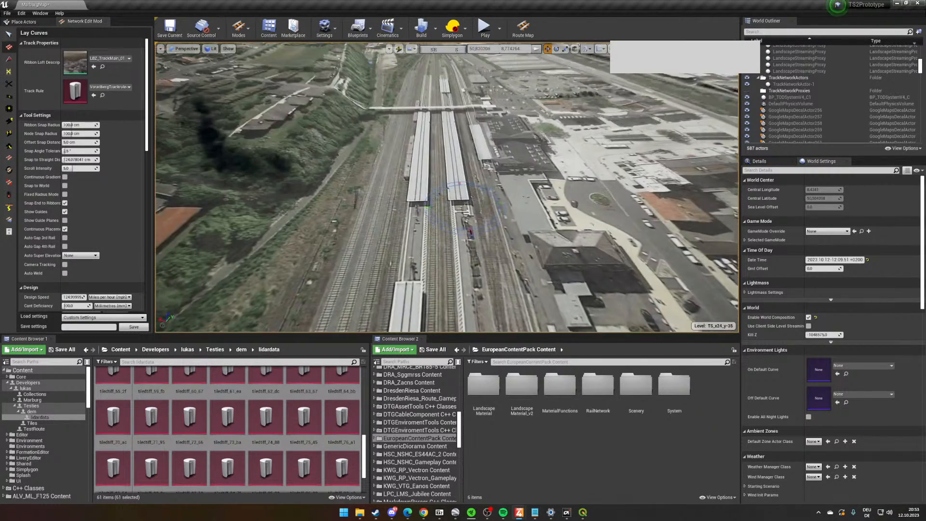
pyautogui.scroll(8, 550, 257)
pyautogui.scroll(-5, 550, 257)
pyautogui.scroll(-4, 550, 257)
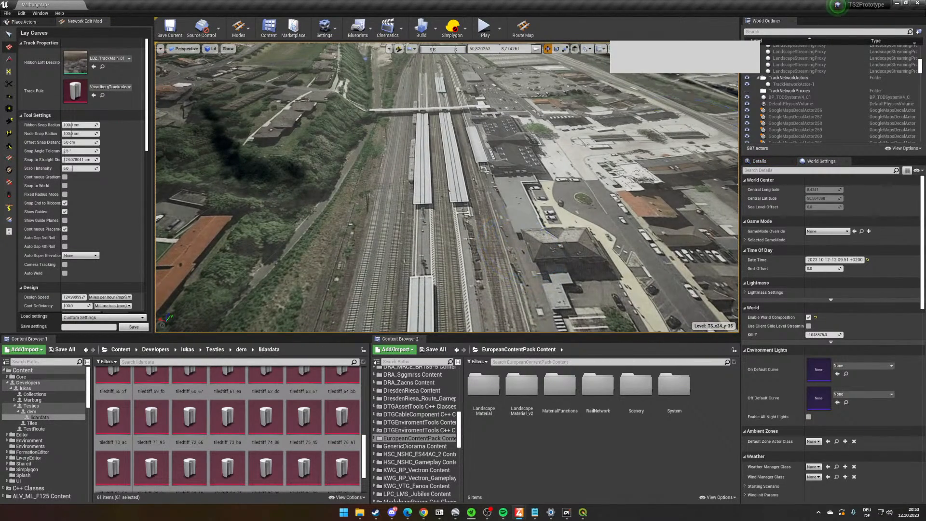
pyautogui.click(720, 48)
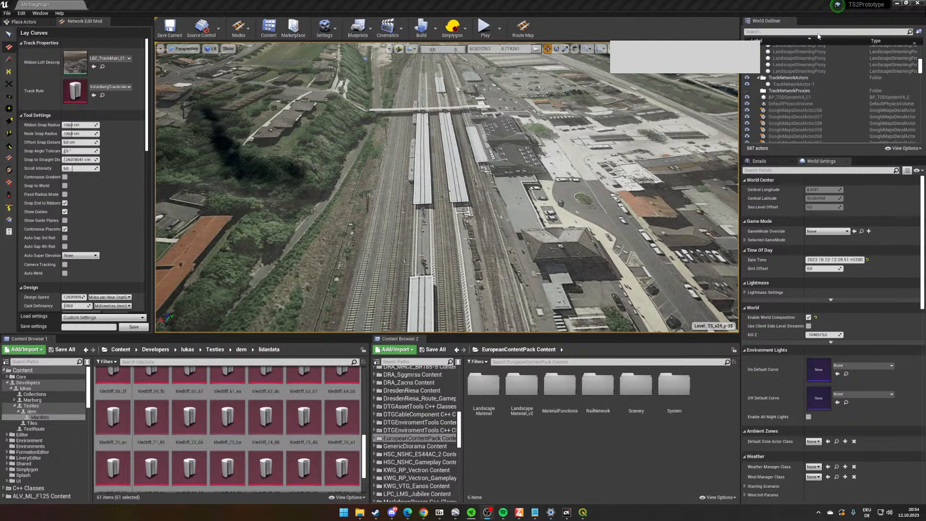
pyautogui.click(720, 49)
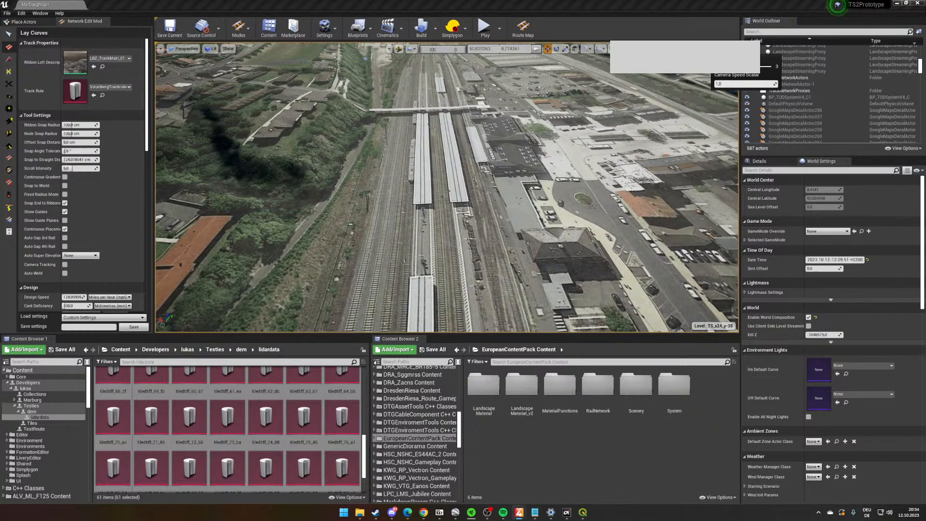
# - Lay a straight track about 228 m long between the two platform roofs, following the track in the imagery along one roof's edge
pyautogui.press('w')
pyautogui.moveTo(487, 170); pyautogui.dragTo(467, 171, button='right')
pyautogui.moveTo(547, 134); pyautogui.dragTo(435, 224, button='right')
pyautogui.press('w')
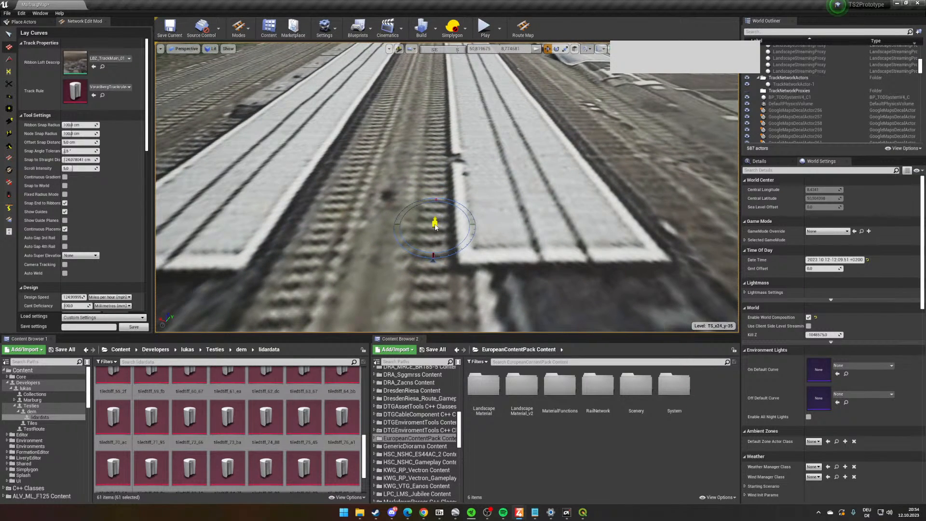
pyautogui.click(435, 226)
pyautogui.moveTo(437, 152); pyautogui.dragTo(441, 124, button='right')
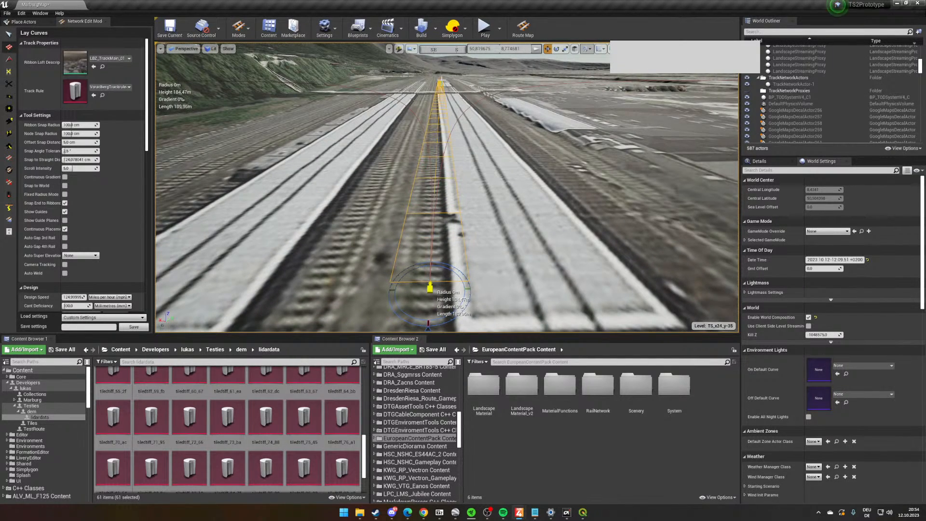
pyautogui.click(430, 288)
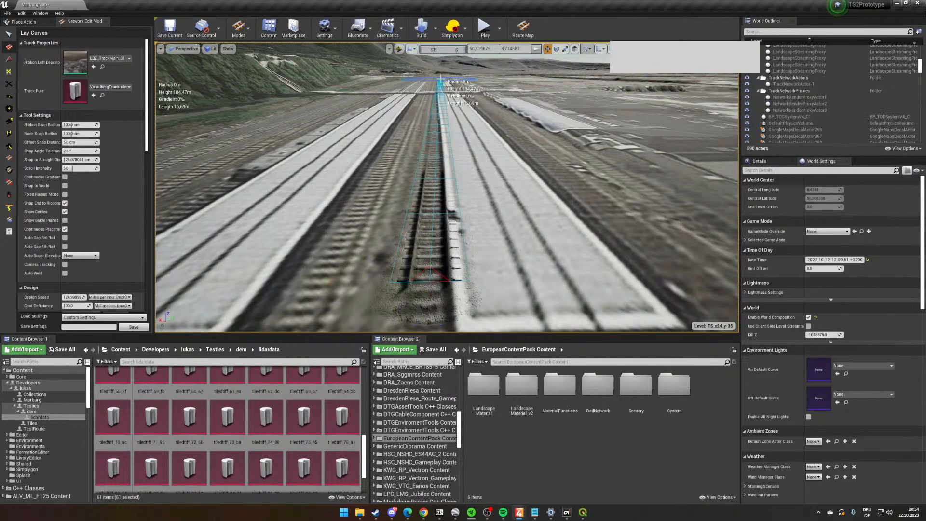
# - Select the newly laid track with Select Track and examine its alignment along the platforms
pyautogui.click(7, 34)
pyautogui.moveTo(441, 178)
pyautogui.mouseDown(button='right')
pyautogui.moveTo(432, 182)
pyautogui.moveTo(438, 194)
pyautogui.moveTo(437, 173)
pyautogui.mouseUp(button='right')
pyautogui.scroll(-2, 441, 178)
pyautogui.press('w')
pyautogui.press('w')
pyautogui.click(438, 195)
pyautogui.press('s')
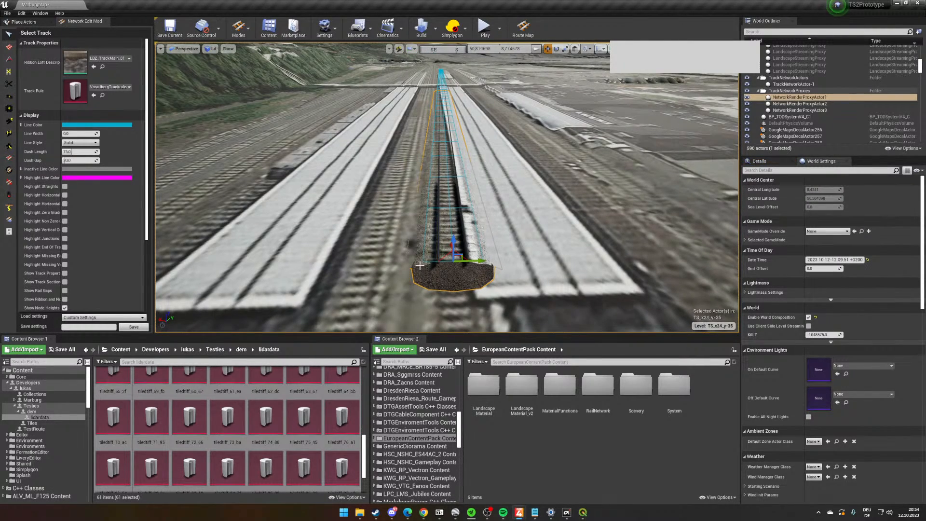
pyautogui.moveTo(487, 281)
pyautogui.mouseDown(button='right')
pyautogui.moveTo(479, 242)
pyautogui.moveTo(479, 286)
pyautogui.mouseUp(button='right')
pyautogui.press('w')
pyautogui.press('s')
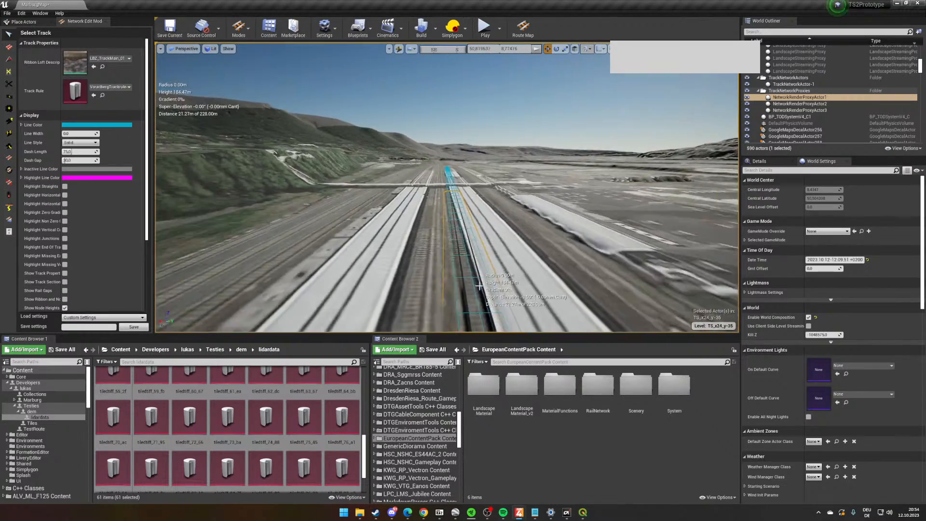
pyautogui.press('s')
pyautogui.moveTo(450, 186); pyautogui.dragTo(447, 233, button='right')
pyautogui.press('w')
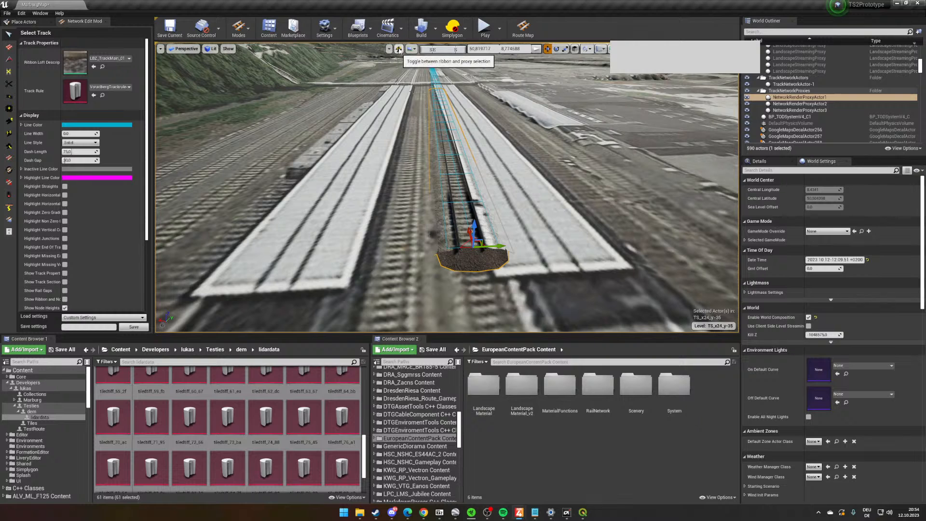
# - Switch from proxy to ribbon selection and select the newly laid track's ribbon
pyautogui.click(399, 50)
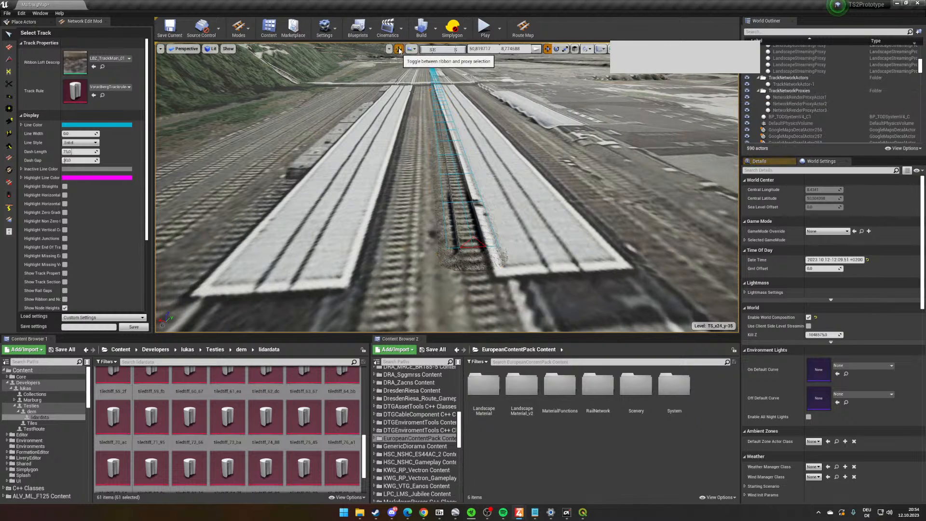
pyautogui.click(459, 181)
pyautogui.moveTo(490, 246); pyautogui.dragTo(502, 221, button='right')
pyautogui.scroll(5, 490, 245)
pyautogui.press('w')
pyautogui.press('s')
pyautogui.scroll(-5, 466, 256)
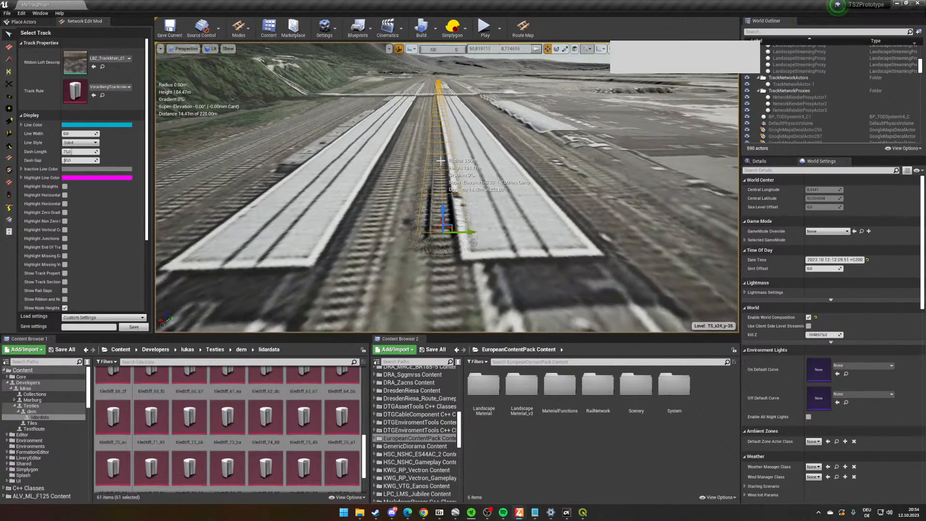
pyautogui.scroll(3, 466, 256)
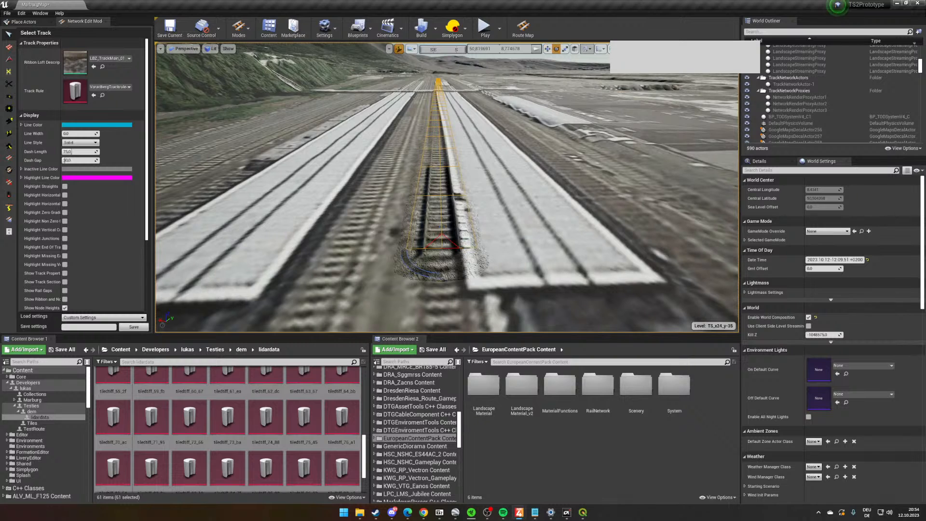
# - Rotate the selected track ribbon slightly about its near end to line it up with the track in the aerial imagery
pyautogui.press('e')
pyautogui.moveTo(423, 274)
pyautogui.mouseDown()
pyautogui.moveTo(434, 277)
pyautogui.moveTo(424, 274)
pyautogui.mouseUp()
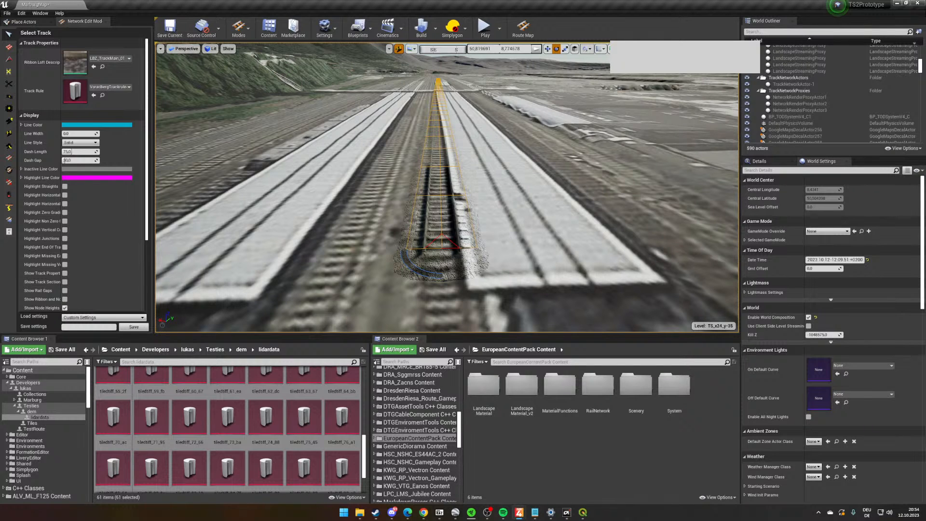
pyautogui.moveTo(425, 273); pyautogui.dragTo(423, 275)
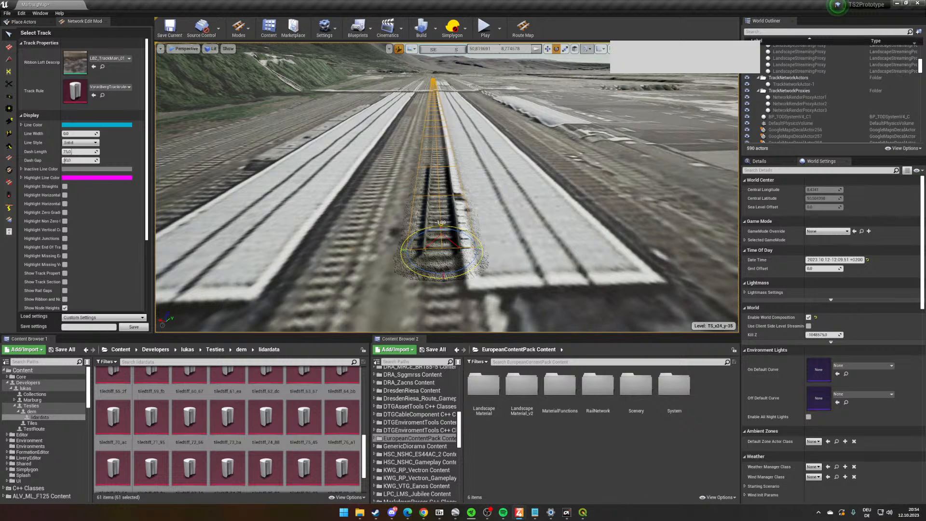
pyautogui.moveTo(423, 275); pyautogui.dragTo(424, 275)
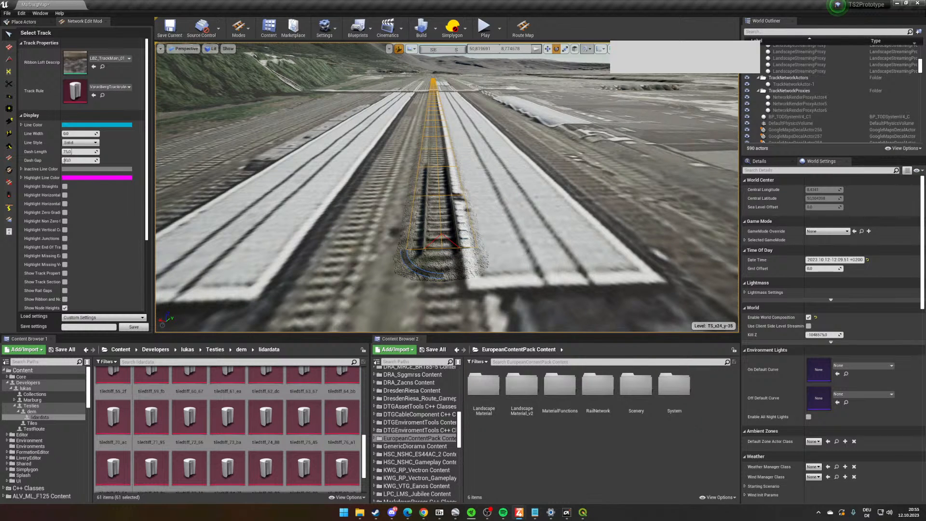
pyautogui.moveTo(448, 233)
pyautogui.mouseDown(button='right')
pyautogui.moveTo(462, 242)
pyautogui.moveTo(448, 232)
pyautogui.mouseUp(button='right')
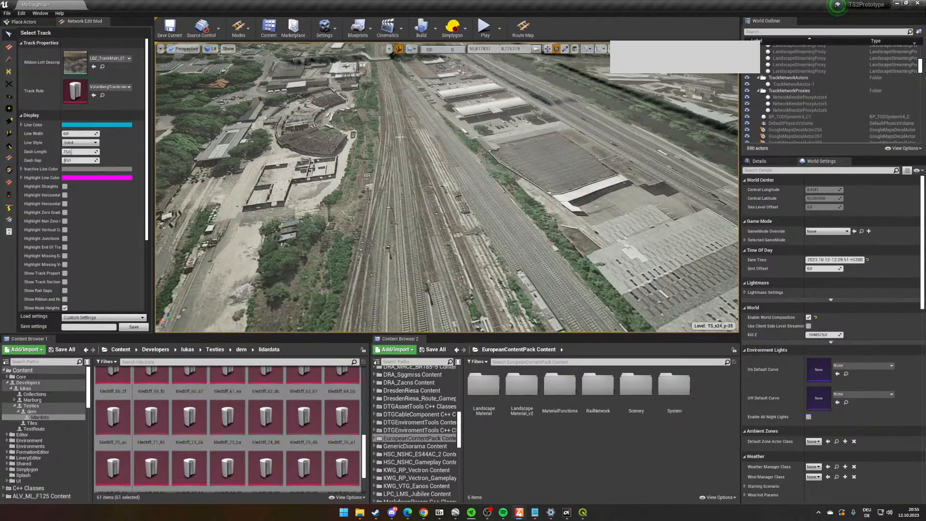
# - Examine the rotated track against the aerial imagery from above and close up at its end beside the platform roof
pyautogui.moveTo(400, 137); pyautogui.dragTo(550, 212, button='right')
pyautogui.press('w')
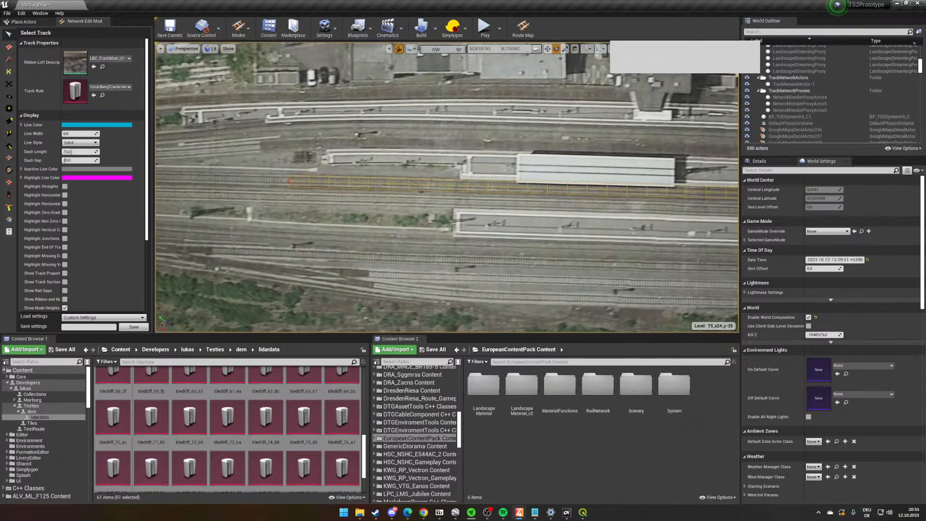
pyautogui.press('d')
pyautogui.moveTo(445, 186); pyautogui.dragTo(465, 174, button='right')
pyautogui.press('d')
pyautogui.press('w')
pyautogui.press('w')
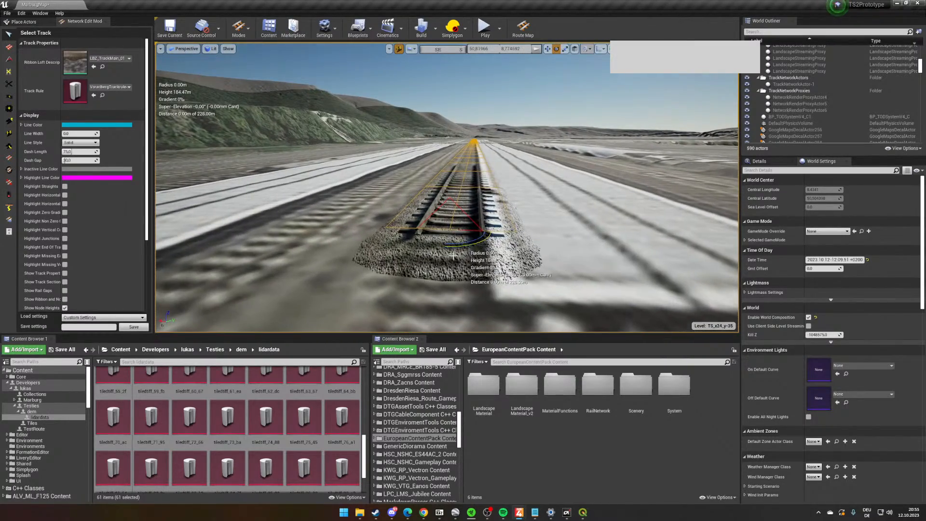
pyautogui.moveTo(466, 243); pyautogui.dragTo(511, 235, button='right')
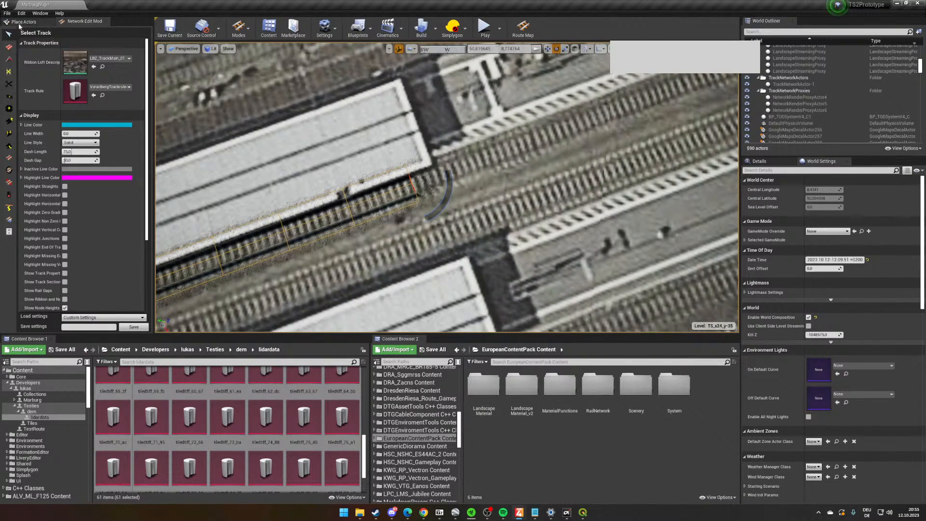
# - Measure the parallel distance from the laid track to the neighbouring track in the aerial imagery using Lay Curves
pyautogui.moveTo(537, 140); pyautogui.dragTo(538, 141, button='right')
pyautogui.scroll(-3, 122, 169)
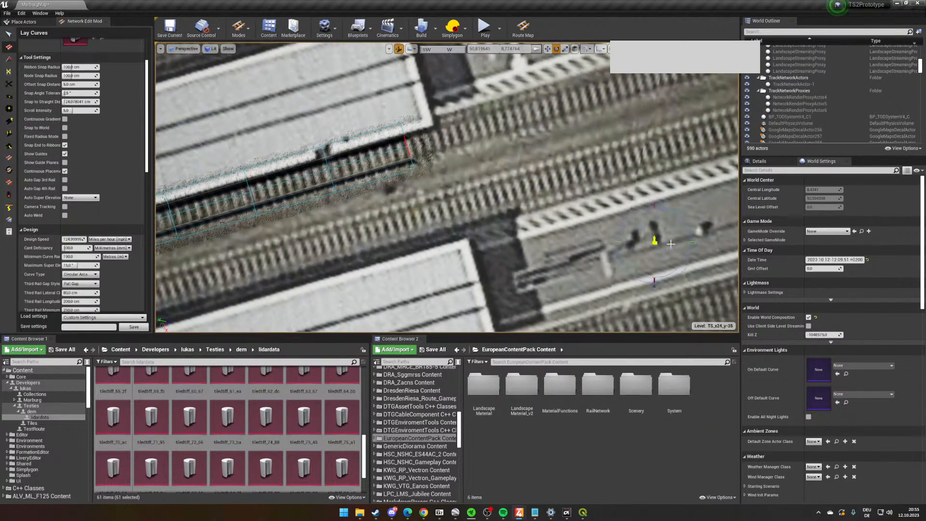
pyautogui.moveTo(655, 242); pyautogui.dragTo(662, 220, button='right')
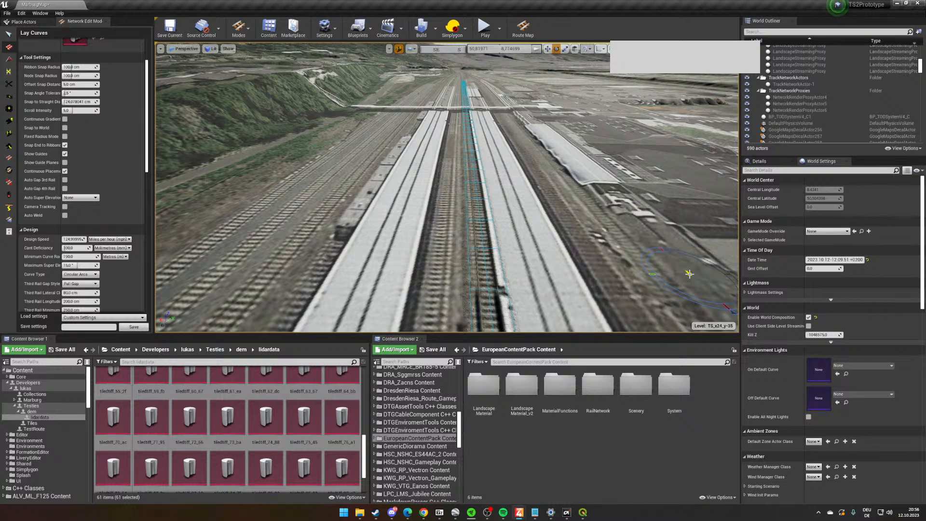
pyautogui.press('f')
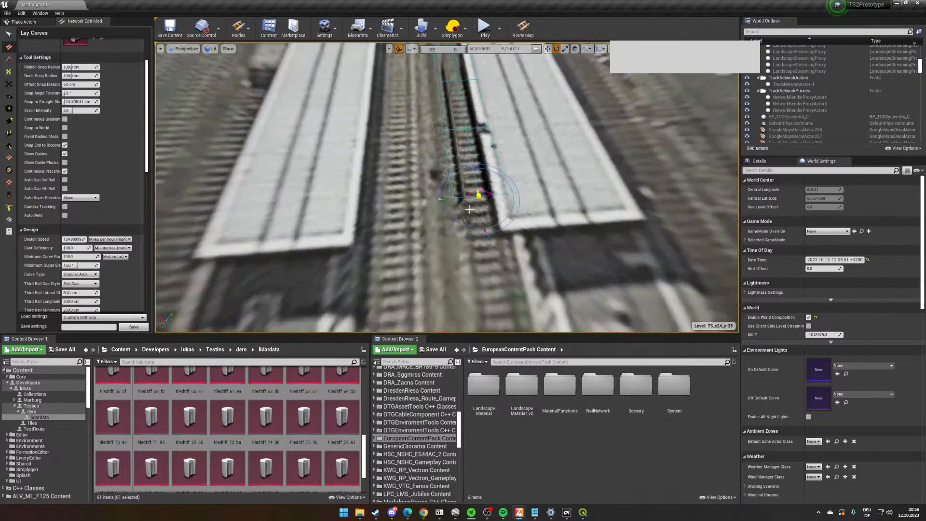
pyautogui.moveTo(469, 209); pyautogui.dragTo(448, 203, button='right')
pyautogui.click(486, 201)
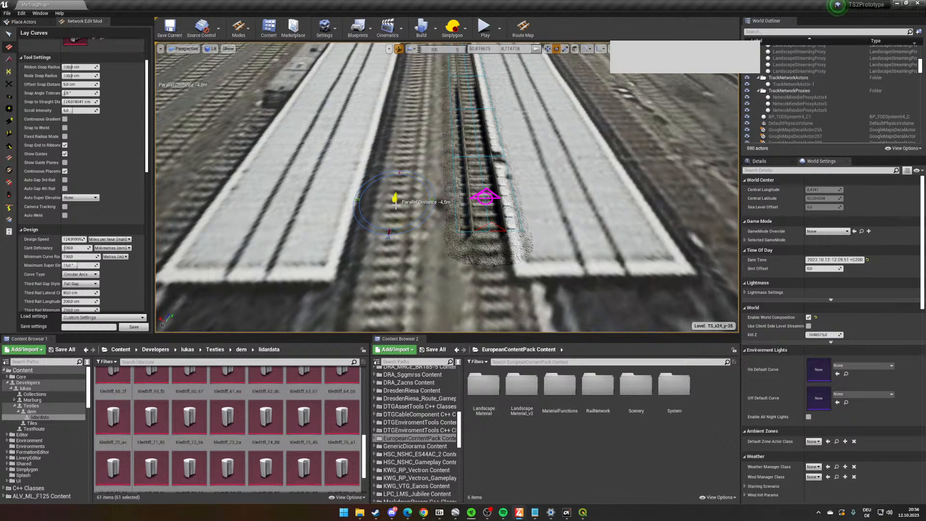
pyautogui.moveTo(396, 205); pyautogui.dragTo(441, 231, button='right')
pyautogui.scroll(-2, 442, 231)
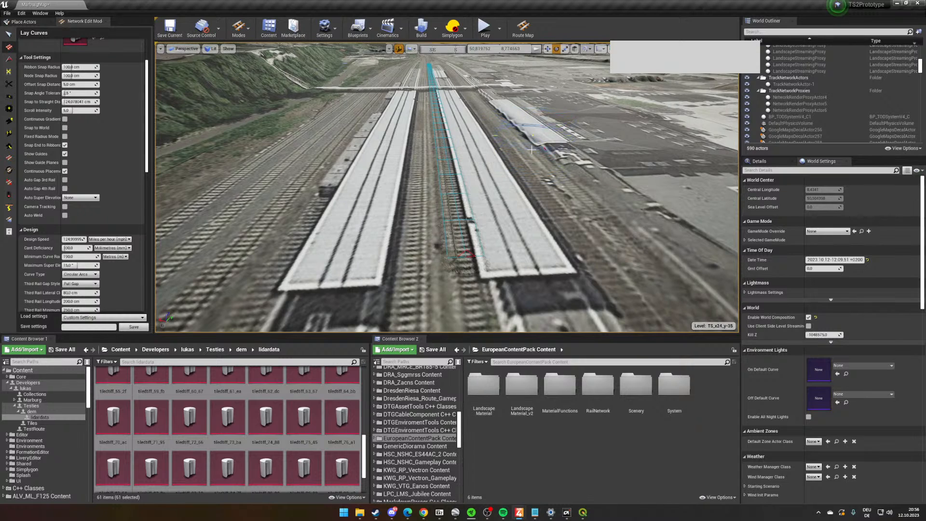
# - Set the Lay Curves parallel track count to 1
pyautogui.scroll(5, 511, 214)
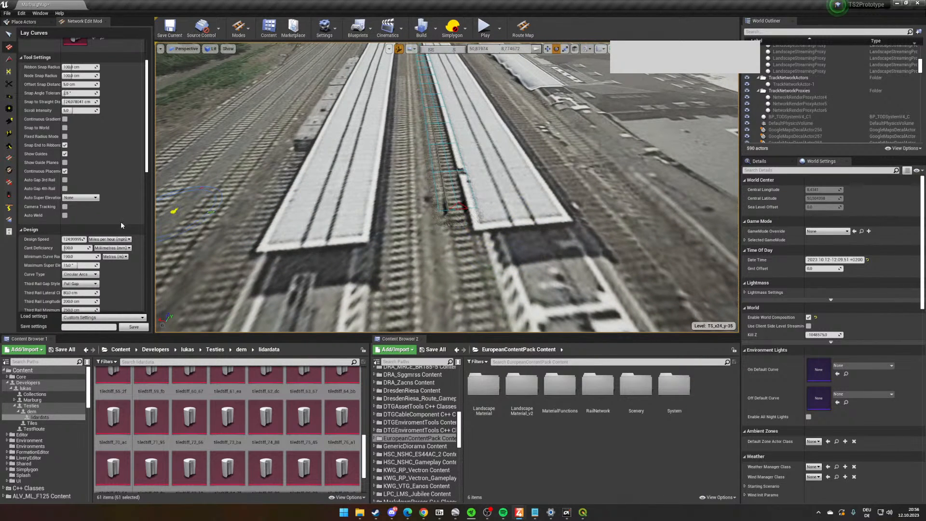
pyautogui.scroll(2, 120, 221)
pyautogui.scroll(-5, 105, 197)
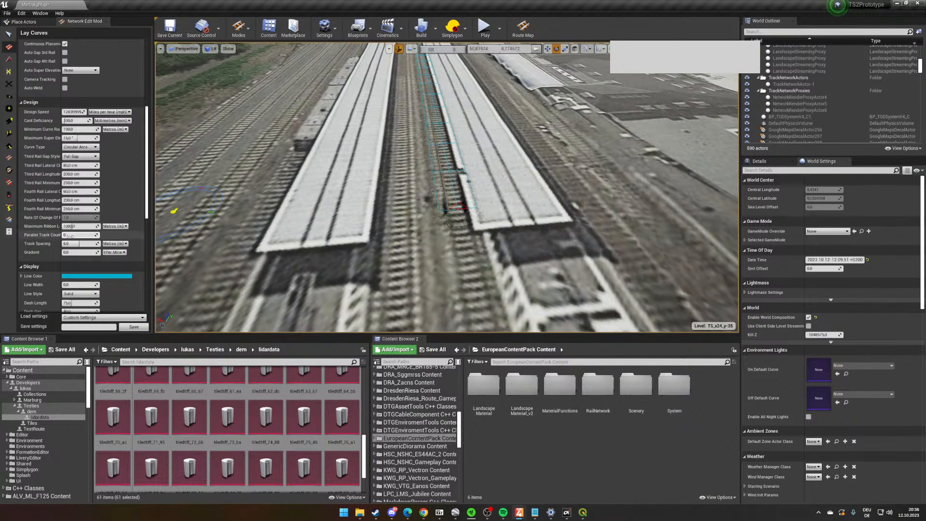
pyautogui.click(71, 235)
pyautogui.write('1')
pyautogui.click(125, 194)
# - Lay a parallel pair of tracks northwest from the existing track's end beside the platform roof
pyautogui.moveTo(454, 261); pyautogui.dragTo(622, 298, button='right')
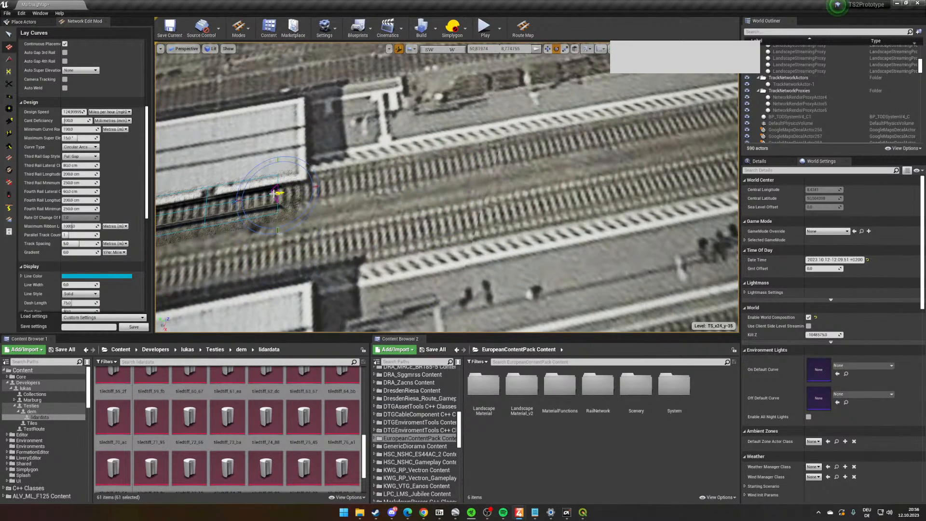
pyautogui.click(585, 146)
pyautogui.moveTo(584, 146); pyautogui.dragTo(168, 107, button='right')
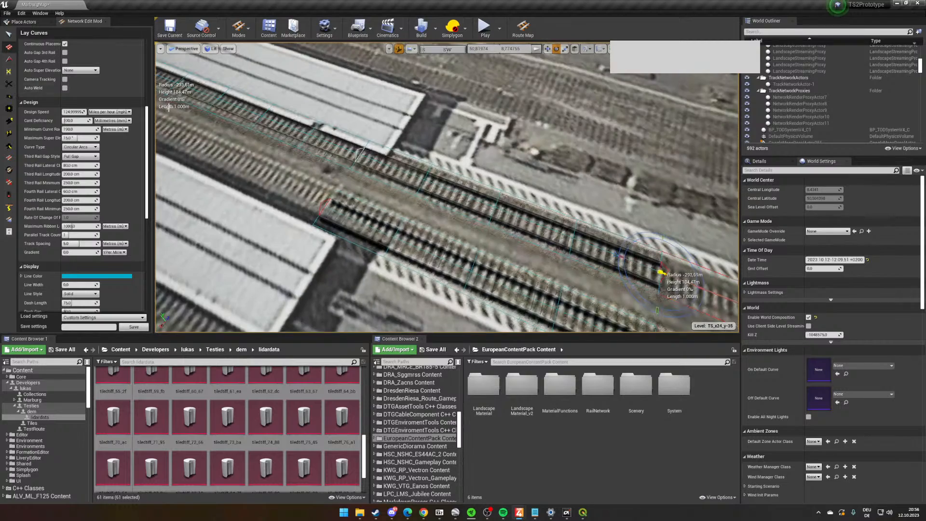
# - Delete the original long single track running between the platform roofs
pyautogui.click(10, 39)
pyautogui.moveTo(318, 153); pyautogui.dragTo(253, 138, button='right')
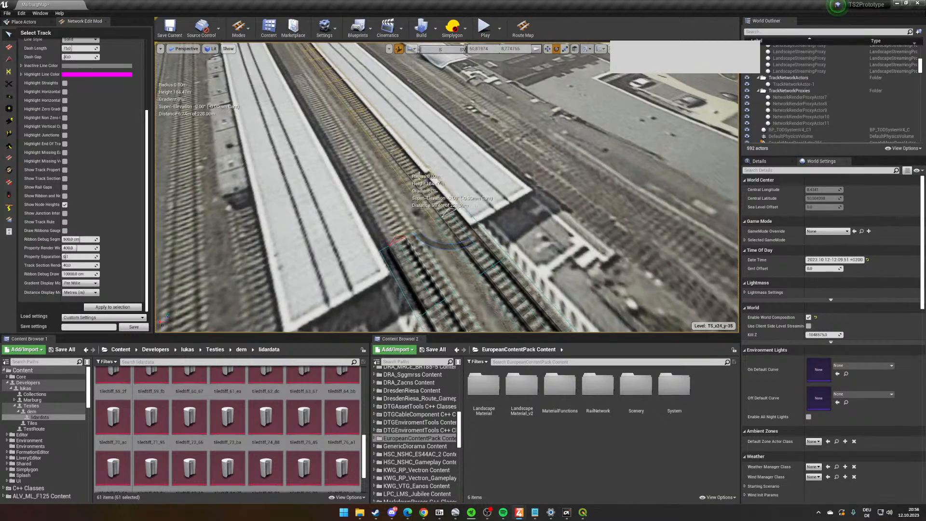
pyautogui.press('Delete')
# - Lay a parallel pair of tracks back between the platform roofs from the second track's open end
pyautogui.click(9, 47)
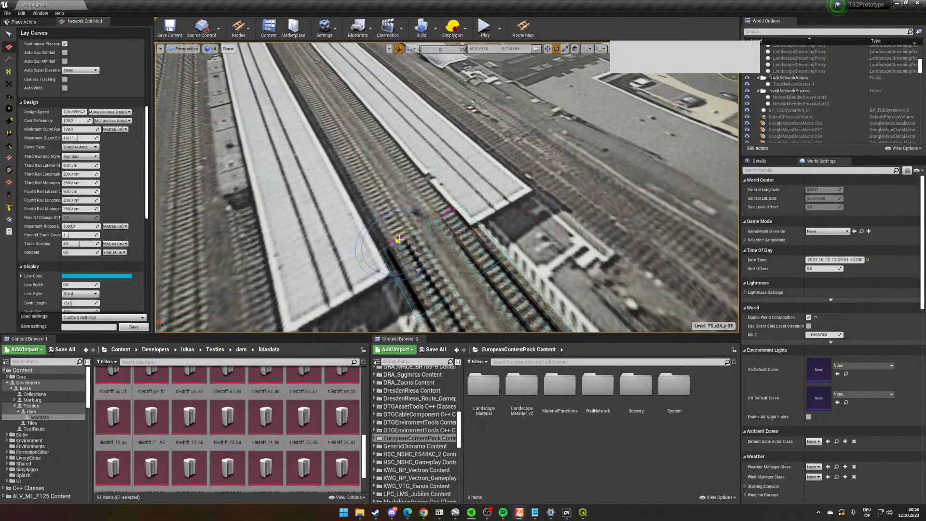
pyautogui.moveTo(397, 240); pyautogui.dragTo(409, 194, button='right')
pyautogui.press('w')
pyautogui.click(458, 190)
pyautogui.moveTo(293, 232); pyautogui.dragTo(306, 230, button='right')
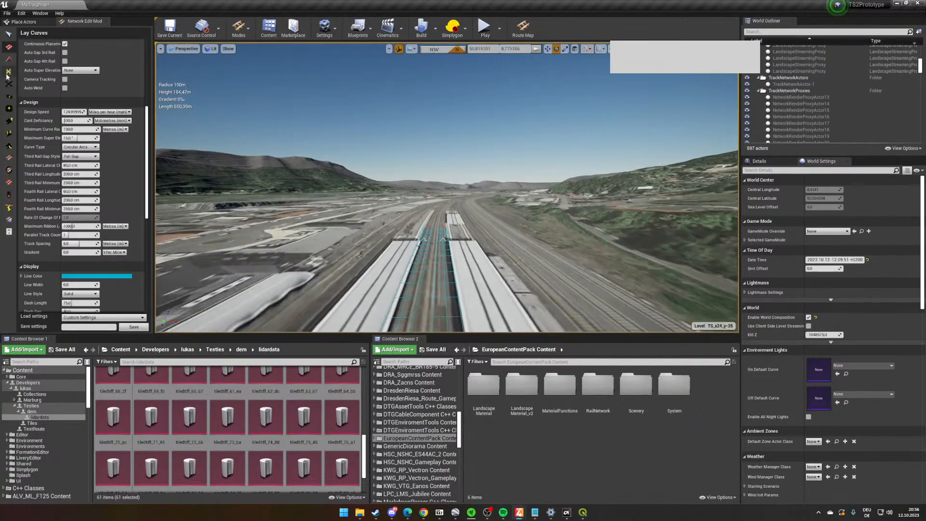
# - Delete the second parallel track and the short sections beyond the roof end, keeping the long track beside the platform
pyautogui.click(8, 34)
pyautogui.moveTo(452, 202); pyautogui.dragTo(453, 205, button='right')
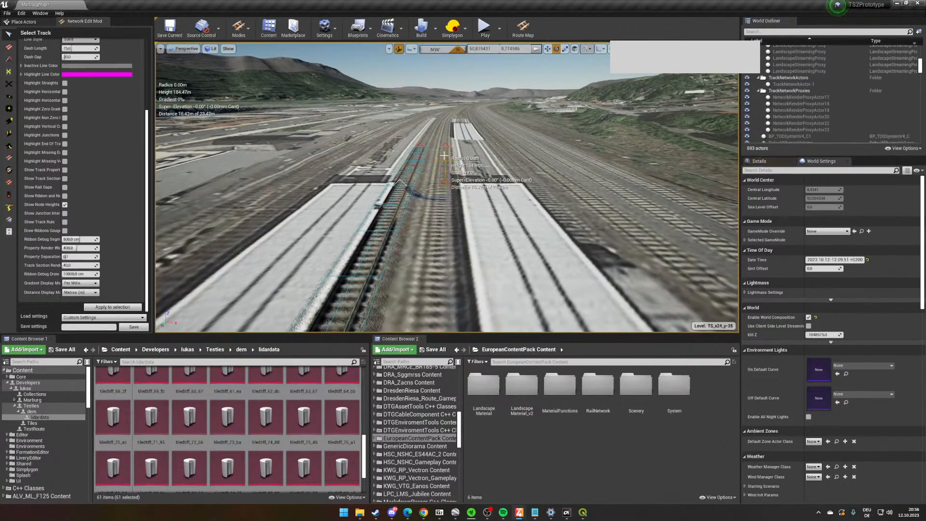
pyautogui.press('Delete')
pyautogui.moveTo(412, 165); pyautogui.dragTo(436, 170, button='right')
# - Select the long track at its end beside the platform roof and rotate it slightly to match the imagery
pyautogui.click(9, 121)
pyautogui.click(481, 208)
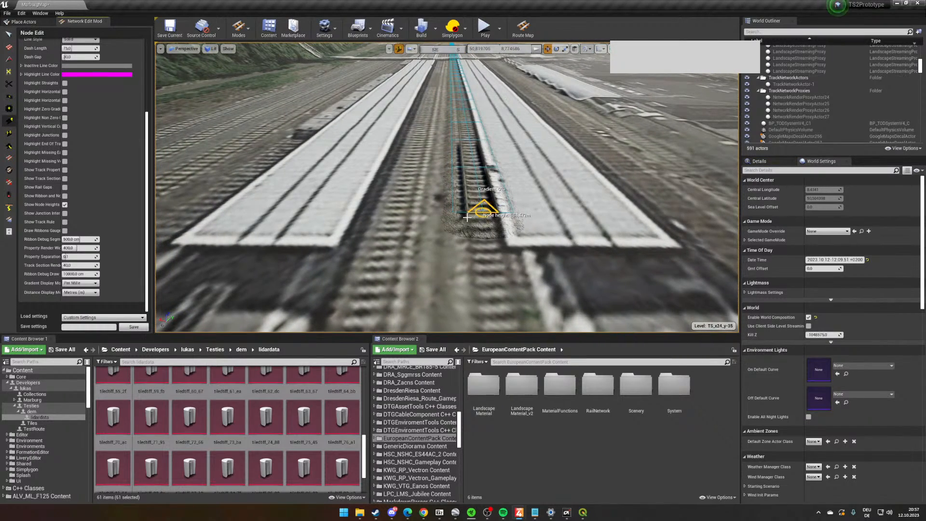
pyautogui.click(9, 35)
pyautogui.click(495, 199)
pyautogui.moveTo(495, 199); pyautogui.dragTo(497, 200, button='right')
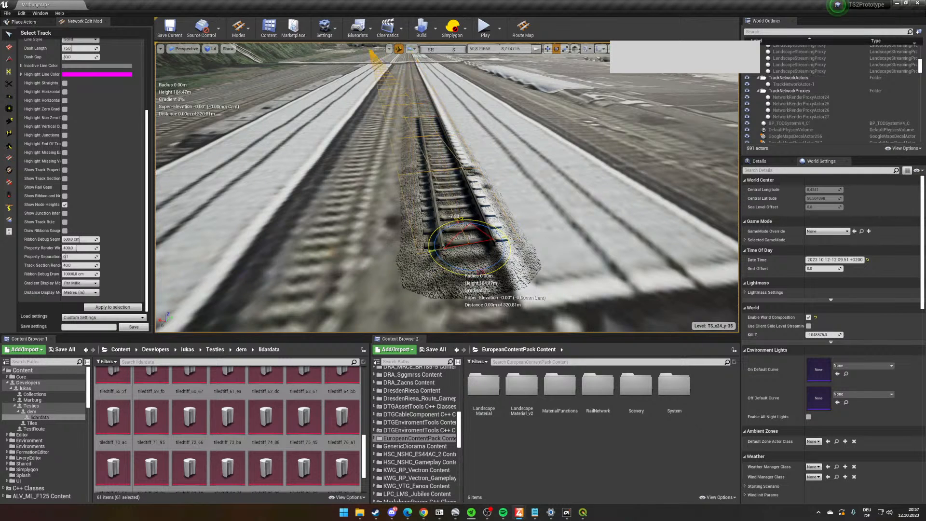
pyautogui.moveTo(464, 273); pyautogui.dragTo(456, 273)
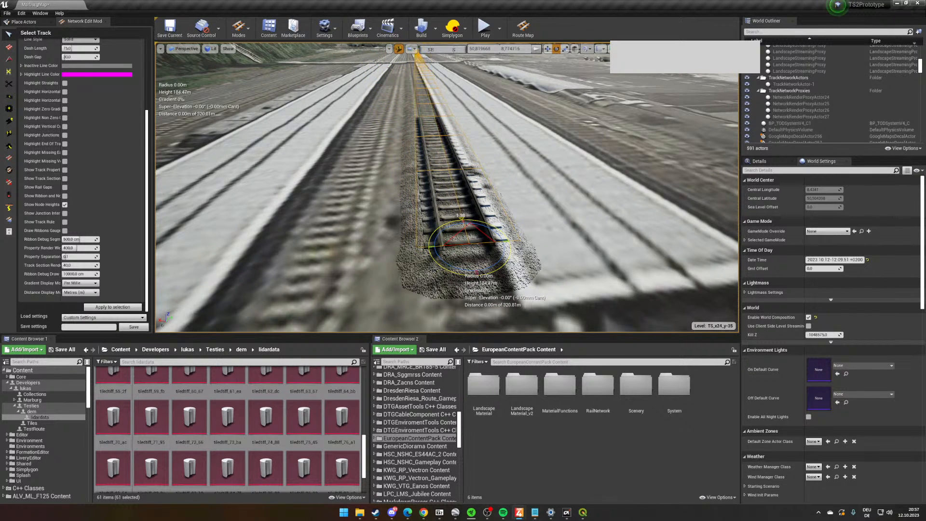
pyautogui.moveTo(456, 273); pyautogui.dragTo(455, 273)
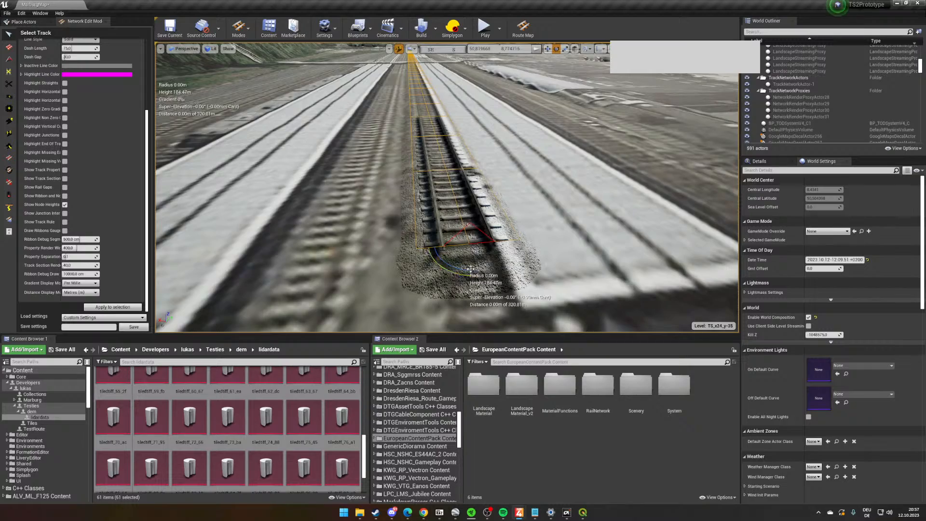
# - Examine the rotated track's alignment along the platforms and from above at its end
pyautogui.moveTo(456, 273); pyautogui.dragTo(576, 189, button='right')
pyautogui.press('w')
pyautogui.press('w')
pyautogui.press('w')
pyautogui.press('w')
pyautogui.moveTo(476, 189); pyautogui.dragTo(388, 311, button='right')
pyautogui.press('w')
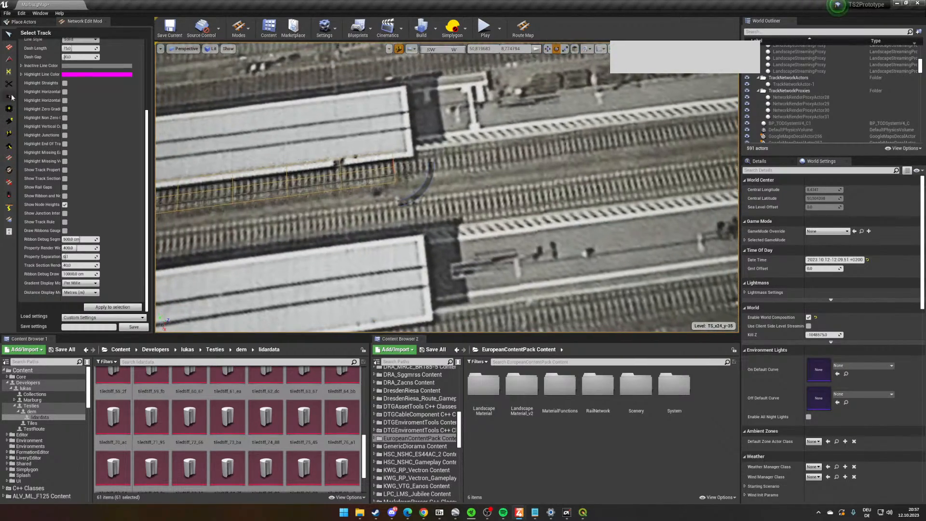
# - Lay a short parallel pair of tracks northwest from the rotated track's end along the open platforms
pyautogui.click(10, 50)
pyautogui.moveTo(576, 212); pyautogui.dragTo(420, 221, button='right')
pyautogui.moveTo(491, 224); pyautogui.dragTo(394, 119, button='right')
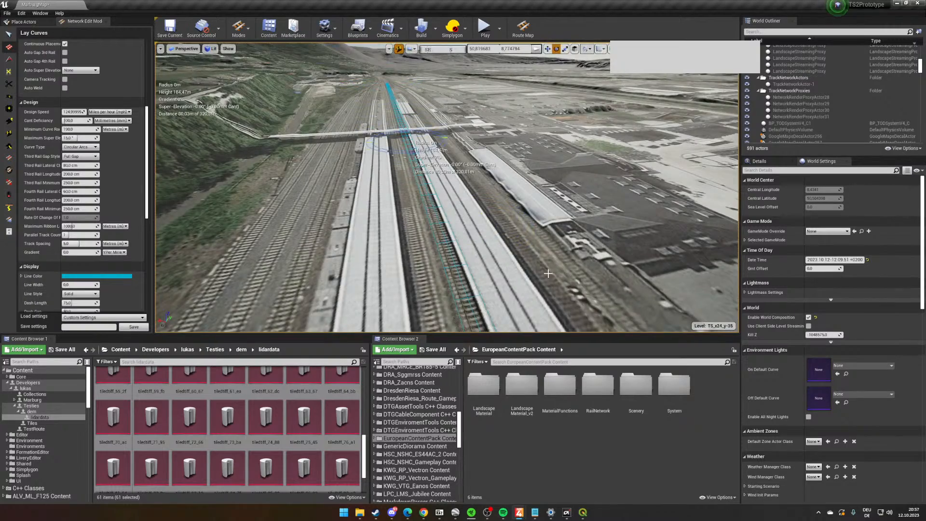
pyautogui.moveTo(400, 235); pyautogui.dragTo(531, 285, button='right')
pyautogui.moveTo(400, 236); pyautogui.dragTo(424, 240, button='right')
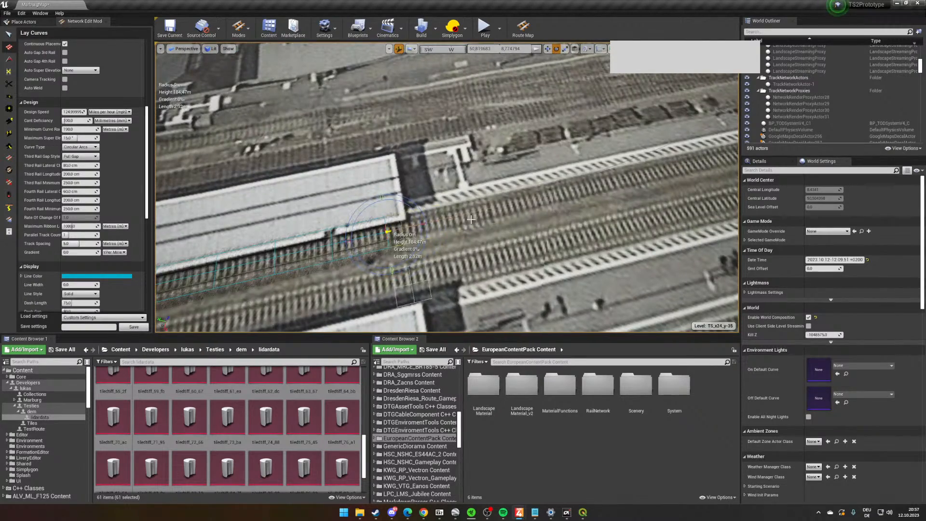
pyautogui.moveTo(471, 220); pyautogui.dragTo(646, 176, button='right')
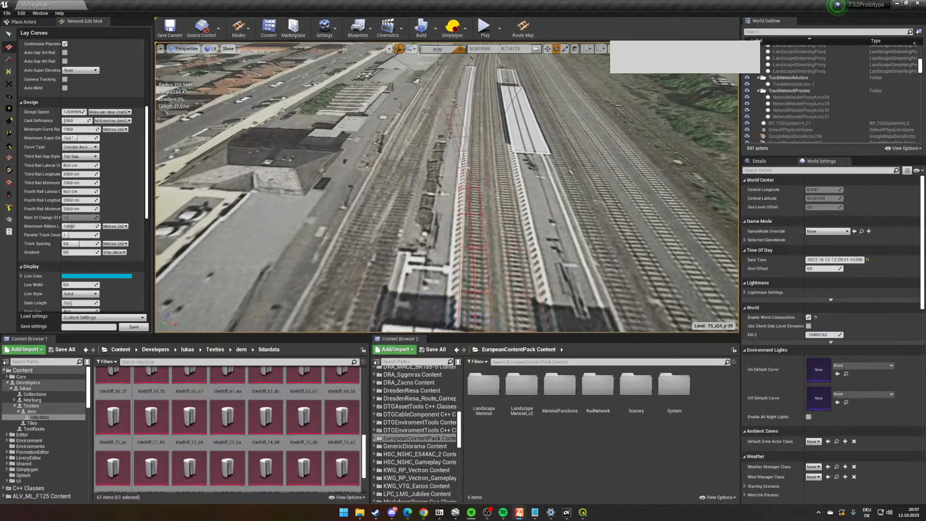
pyautogui.click(467, 169)
pyautogui.moveTo(467, 169); pyautogui.dragTo(294, 265, button='right')
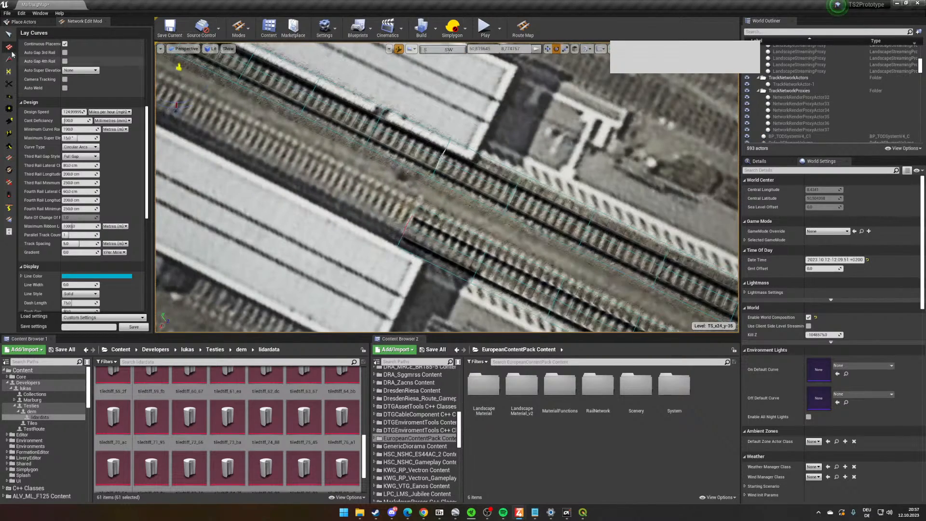
# - Delete the long track and try to lay a parallel pair back from the short second track's end
pyautogui.click(8, 33)
pyautogui.press('Delete')
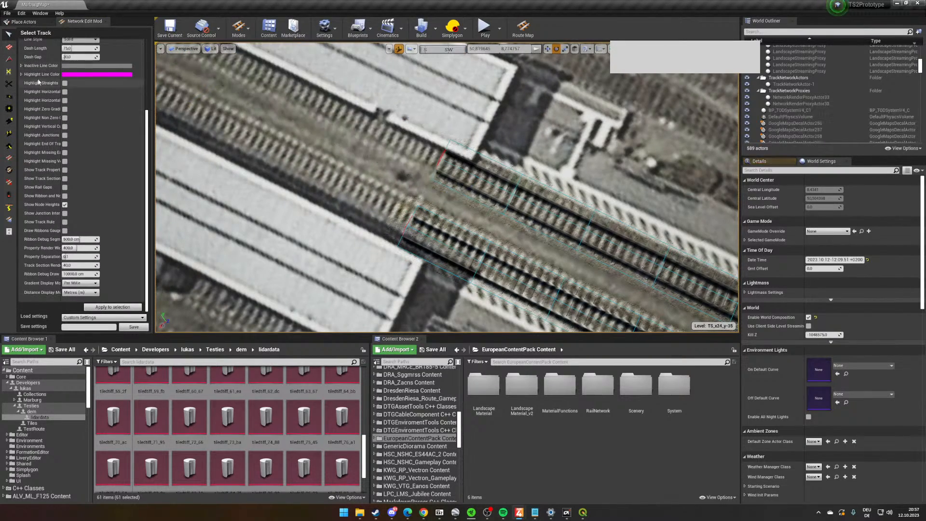
pyautogui.click(9, 47)
pyautogui.click(401, 225)
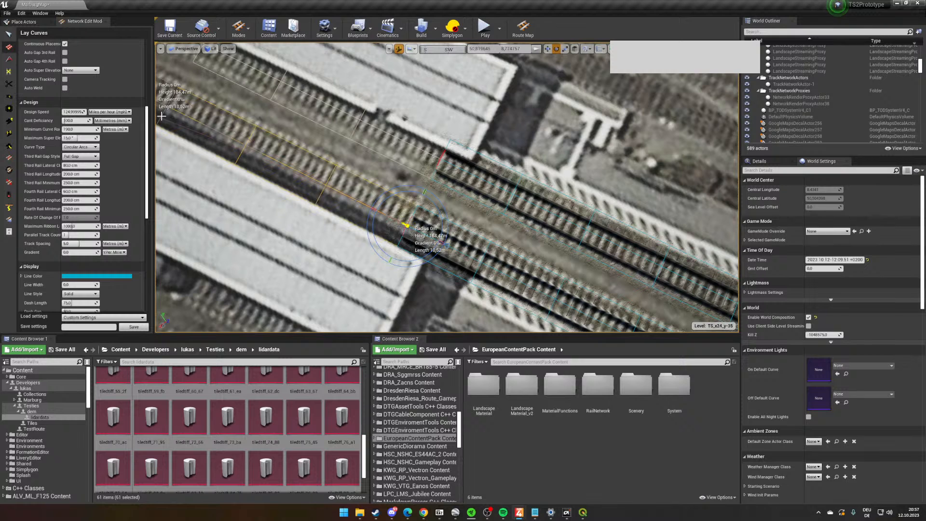
pyautogui.moveTo(342, 179); pyautogui.dragTo(314, 179, button='right')
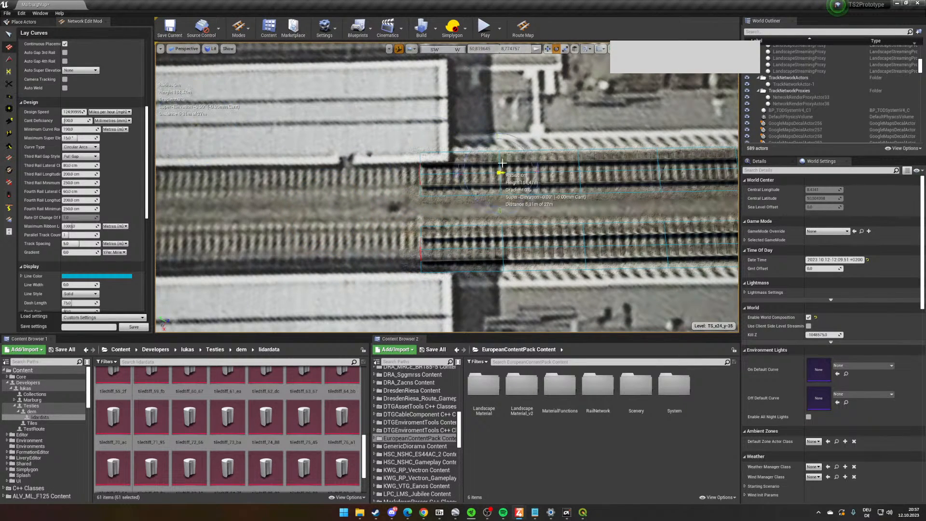
# - Undo the deletion of the long track and delete the two short parallel tracks beyond its end
pyautogui.hotkey('ctrl', 'z')
pyautogui.click(9, 35)
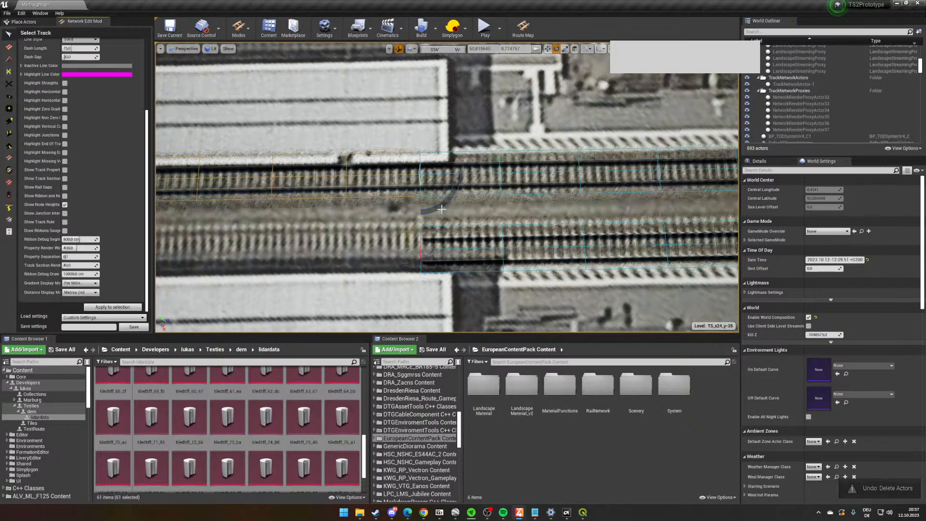
pyautogui.click(526, 230)
pyautogui.moveTo(527, 217); pyautogui.dragTo(553, 217, button='right')
pyautogui.press('Delete')
pyautogui.click(518, 163)
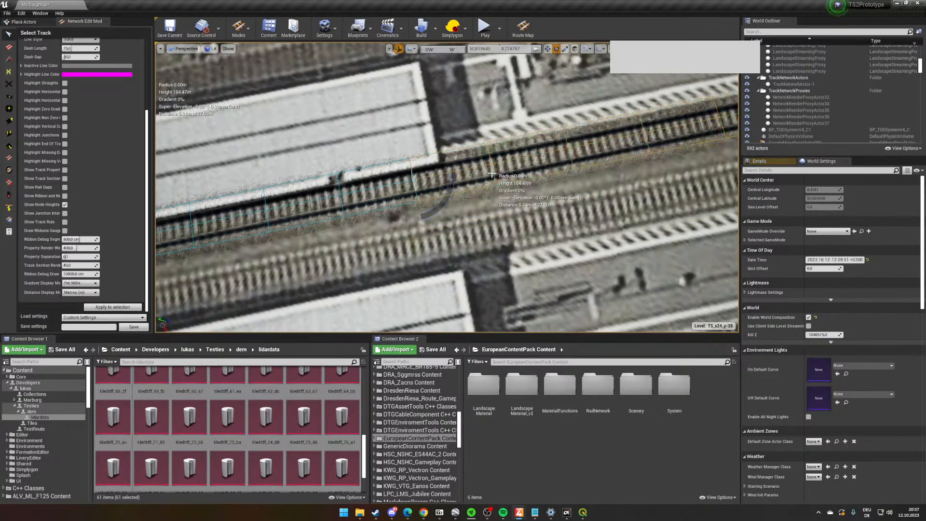
pyautogui.press('Delete')
# - Set the Lay Curves track spacing to 4.5 metres
pyautogui.moveTo(518, 166); pyautogui.dragTo(489, 194, button='right')
pyautogui.press('s')
pyautogui.press('w')
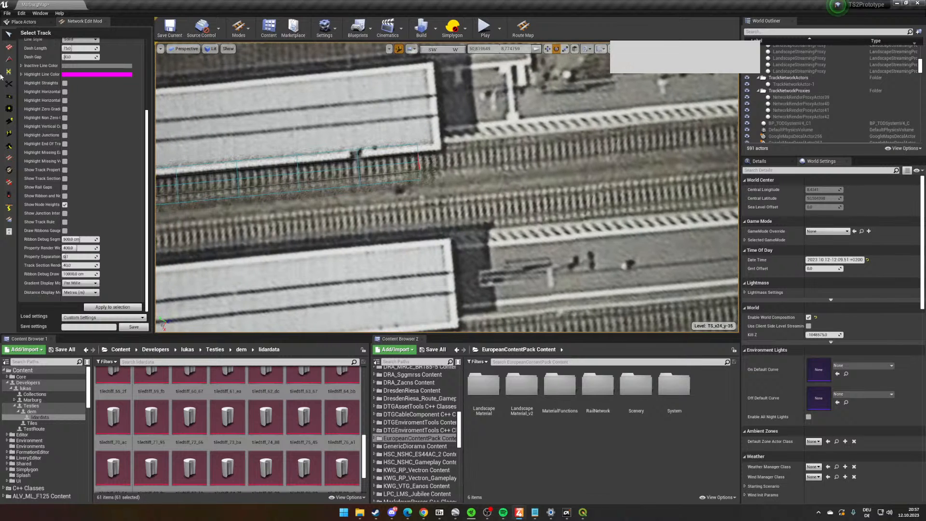
pyautogui.click(9, 47)
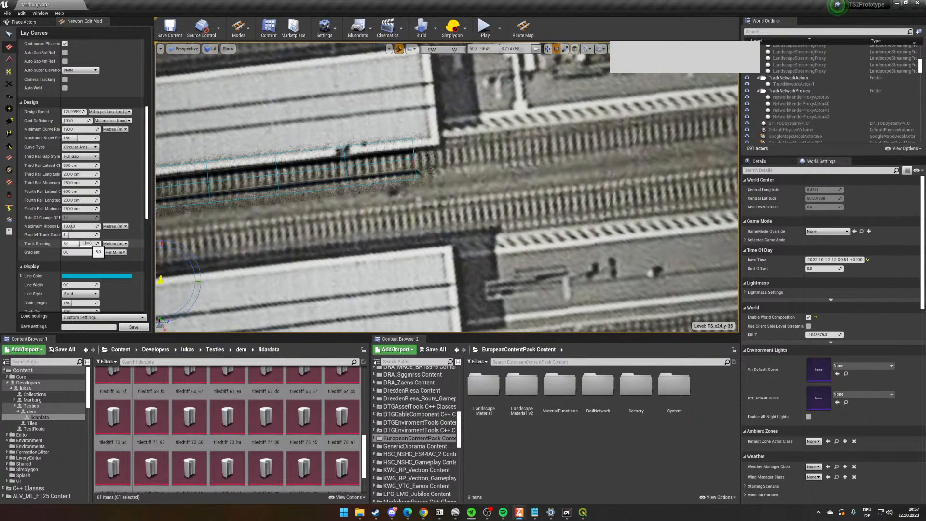
pyautogui.click(92, 246)
pyautogui.write('4,5')
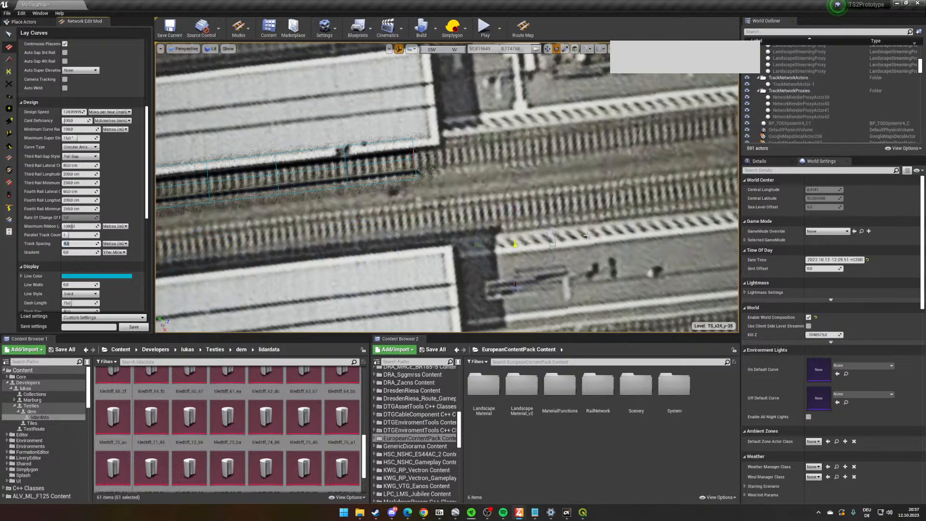
# - Lay a parallel pair of tracks at the 4.5 m spacing northwest from the long track's end
pyautogui.moveTo(586, 235); pyautogui.dragTo(534, 251, button='right')
pyautogui.click(408, 203)
pyautogui.moveTo(408, 203); pyautogui.dragTo(495, 145, button='right')
pyautogui.click(492, 116)
# - Select and delete the long single track leading up to the new parallel pair
pyautogui.click(8, 34)
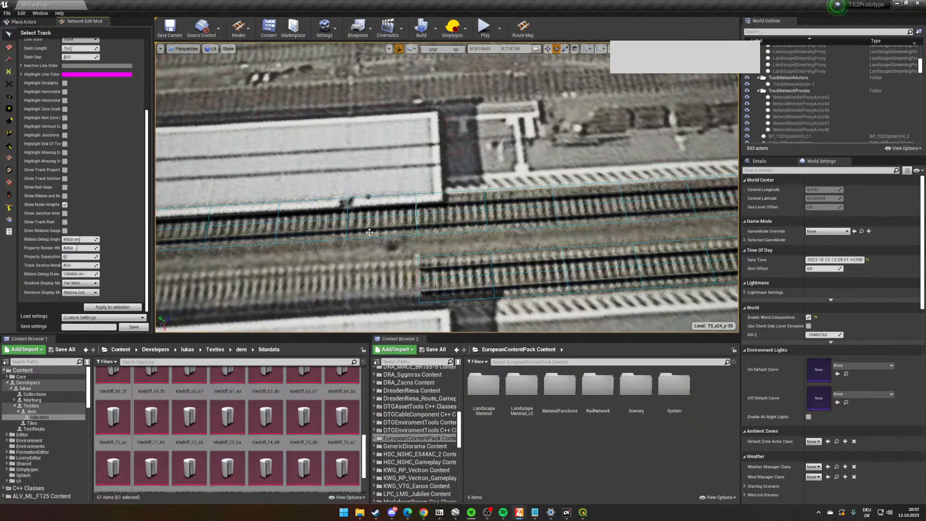
pyautogui.click(407, 219)
pyautogui.moveTo(408, 218); pyautogui.dragTo(678, 145, button='right')
pyautogui.press('Delete')
# - Lay the parallel pair of tracks back between the platform roofs from the short sections' open ends
pyautogui.click(8, 47)
pyautogui.click(412, 241)
pyautogui.click(417, 158)
pyautogui.press('s')
pyautogui.moveTo(448, 193); pyautogui.dragTo(462, 221, button='right')
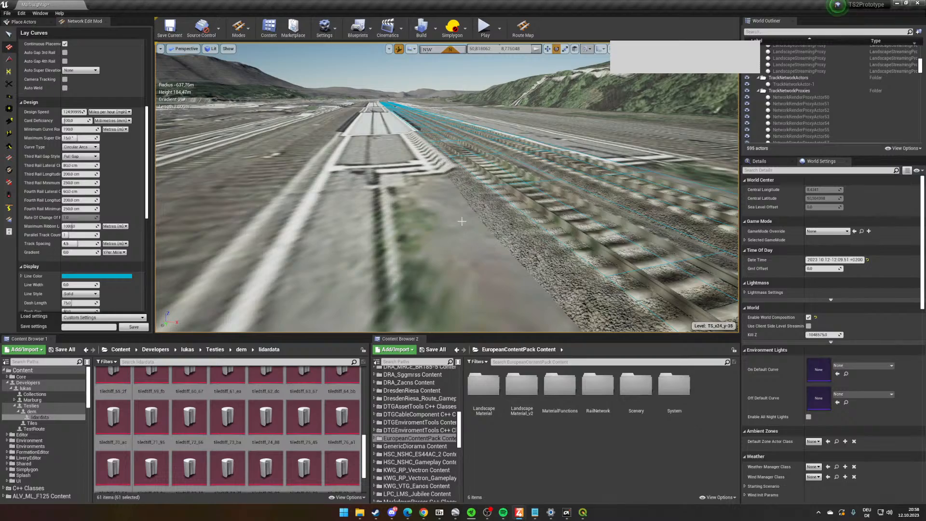
# - Examine the laid track pair's node heights and its alignment with the aerial imagery along the station platforms using Node Edit
pyautogui.scroll(-3, 461, 221)
pyautogui.scroll(5, 420, 225)
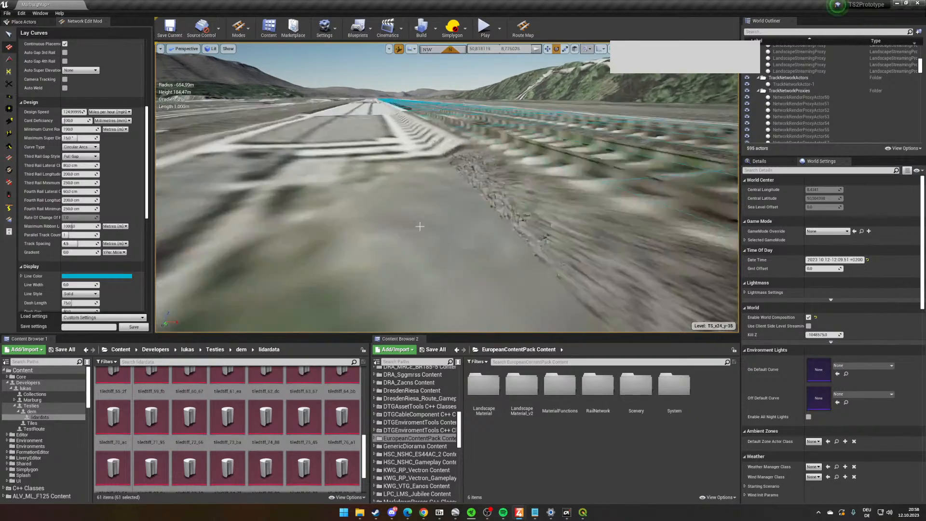
pyautogui.moveTo(419, 225); pyautogui.dragTo(436, 221, button='right')
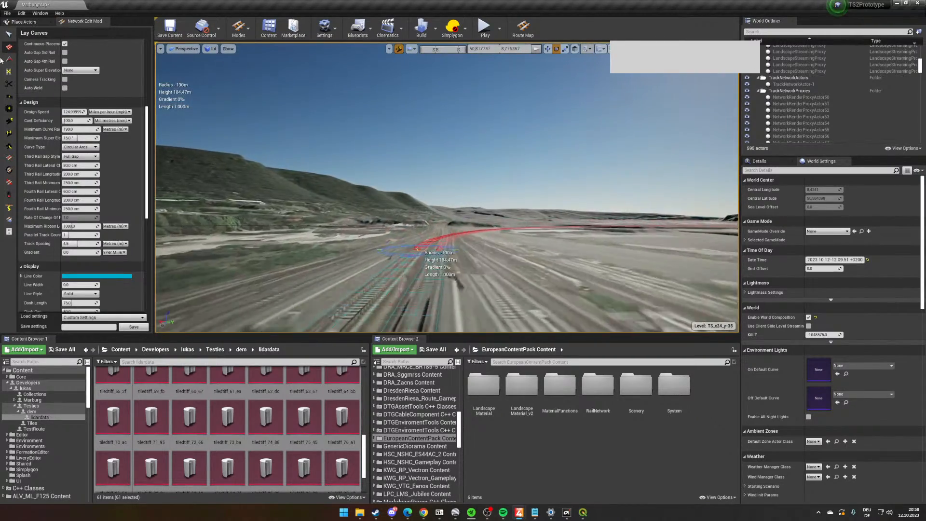
pyautogui.click(9, 121)
pyautogui.moveTo(386, 193); pyautogui.dragTo(458, 188, button='right')
pyautogui.press('w')
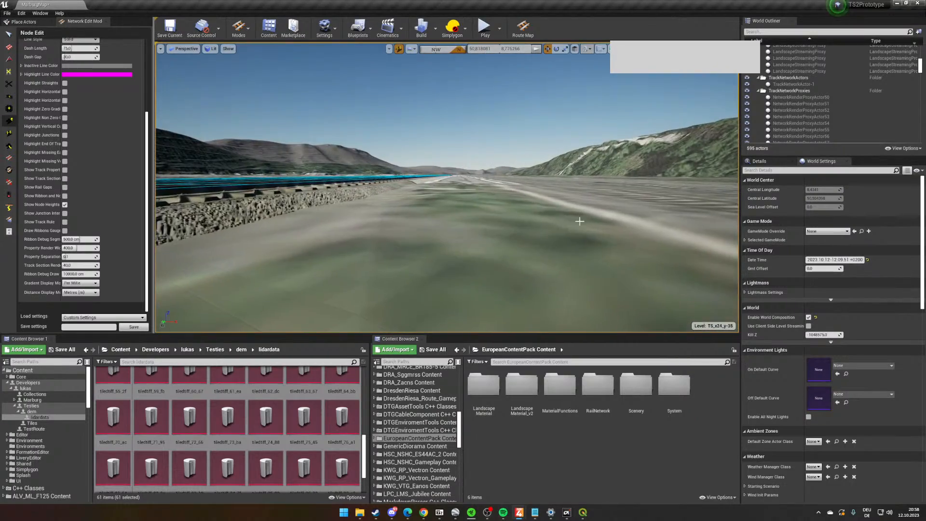
pyautogui.moveTo(579, 221)
pyautogui.mouseDown(button='right')
pyautogui.moveTo(580, 270)
pyautogui.moveTo(612, 271)
pyautogui.moveTo(574, 230)
pyautogui.mouseUp(button='right')
pyautogui.press('w')
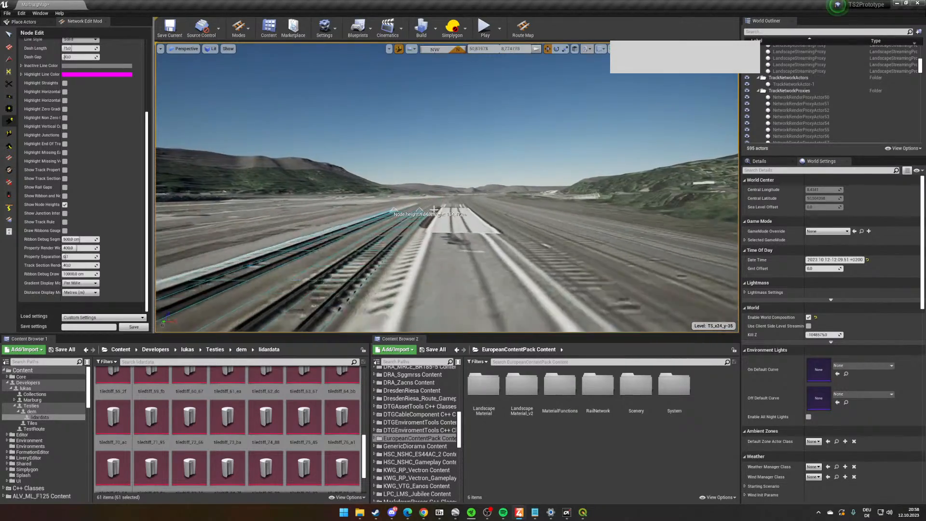
pyautogui.moveTo(434, 210); pyautogui.dragTo(244, 198, button='right')
pyautogui.press('s')
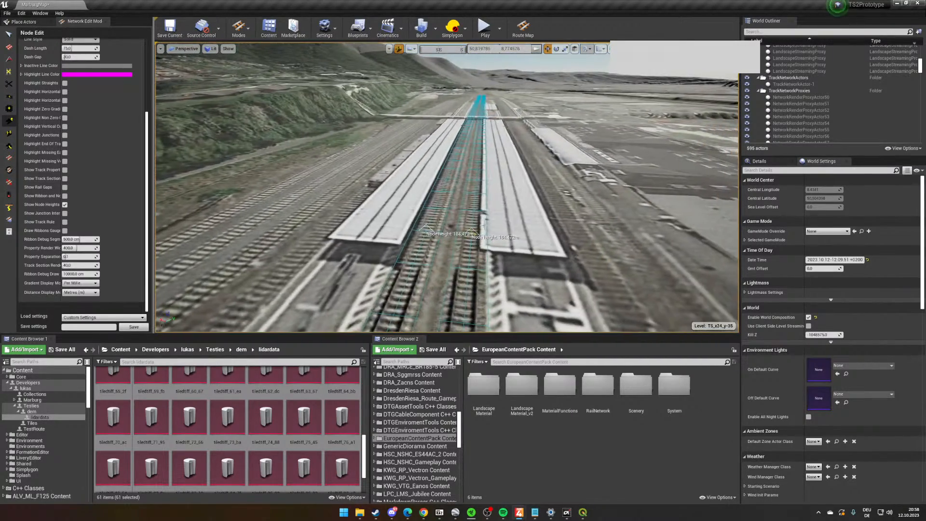
pyautogui.moveTo(451, 275); pyautogui.dragTo(502, 213, button='right')
pyautogui.press('w')
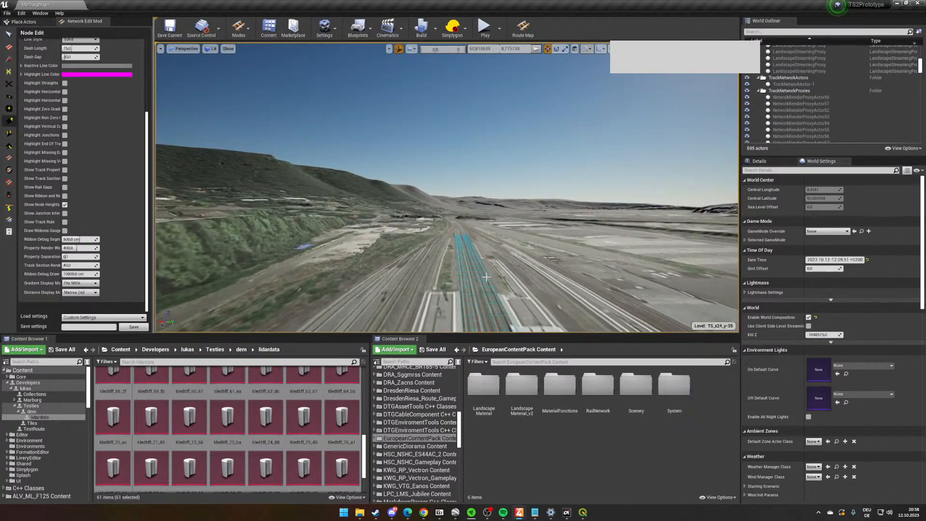
pyautogui.moveTo(488, 274); pyautogui.dragTo(488, 309, button='right')
pyautogui.moveTo(485, 271); pyautogui.dragTo(627, 271, button='right')
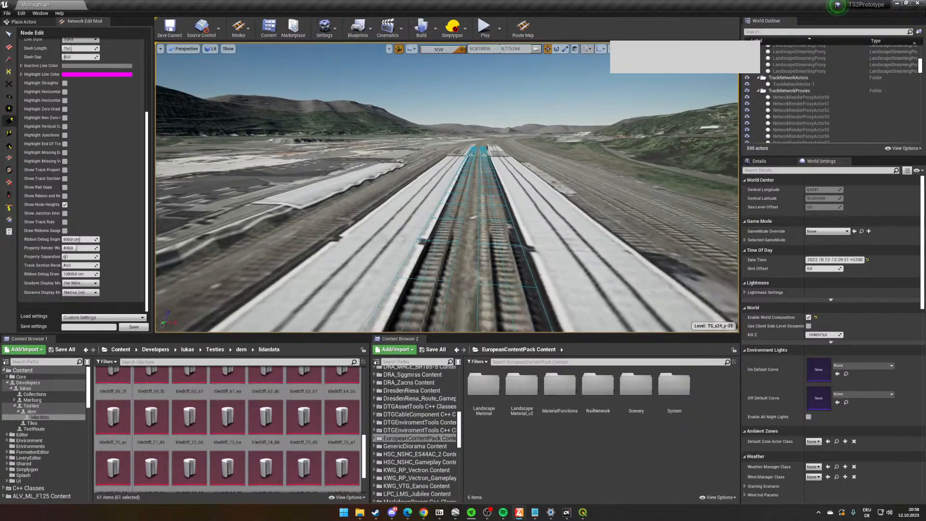
pyautogui.moveTo(488, 273); pyautogui.dragTo(489, 241, button='right')
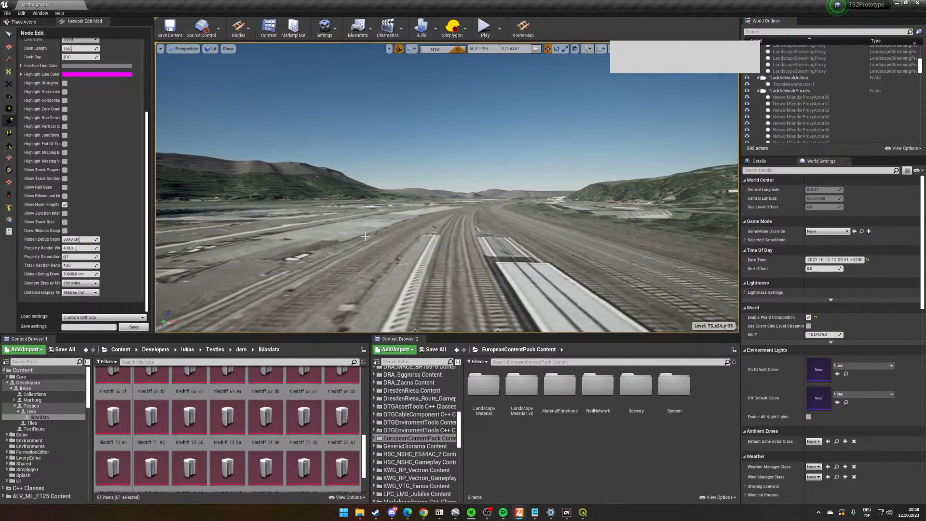
pyautogui.moveTo(365, 237); pyautogui.dragTo(193, 230, button='right')
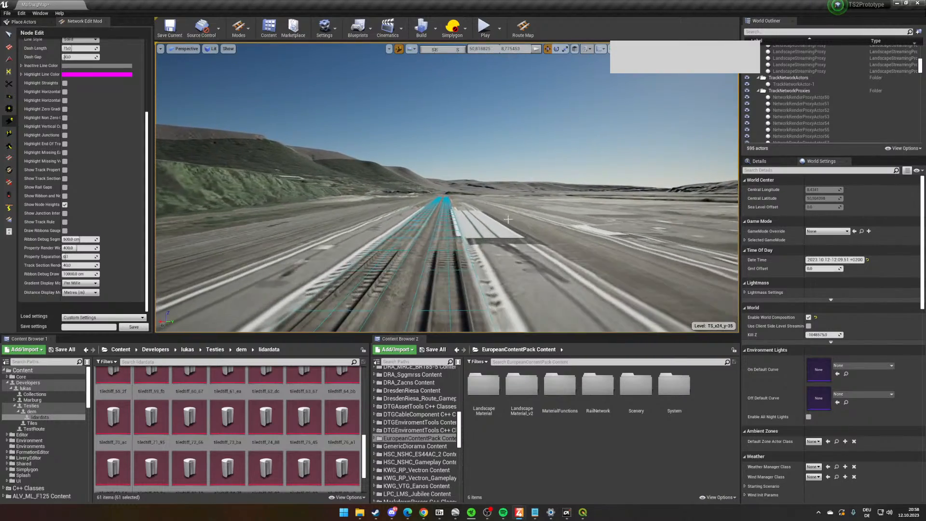
pyautogui.moveTo(193, 230); pyautogui.dragTo(348, 218, button='right')
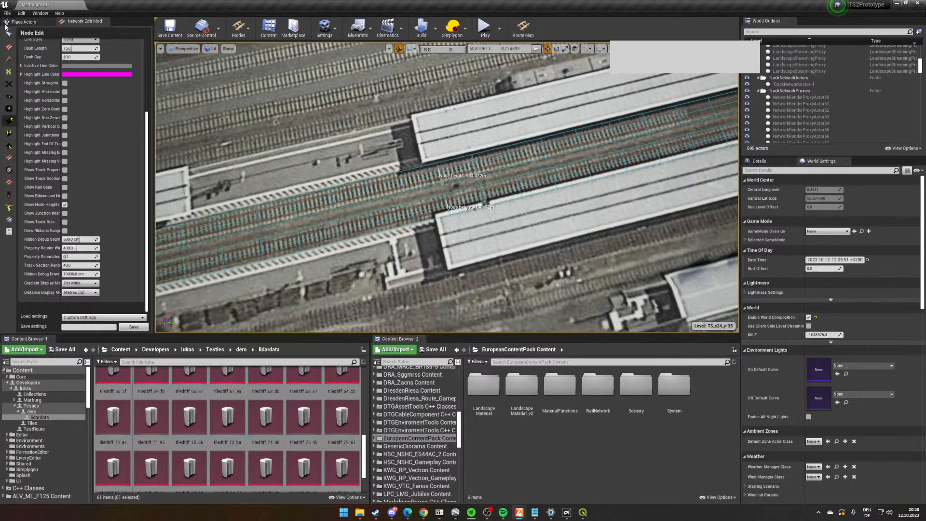
# - Close the Place Actors pane beside the network editing tools
pyautogui.click(21, 22)
pyautogui.click(241, 32)
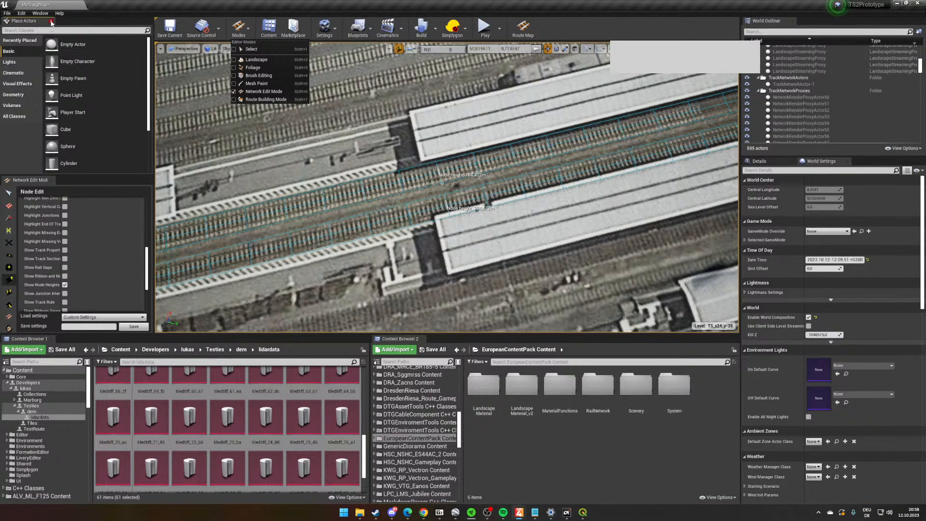
pyautogui.click(51, 21)
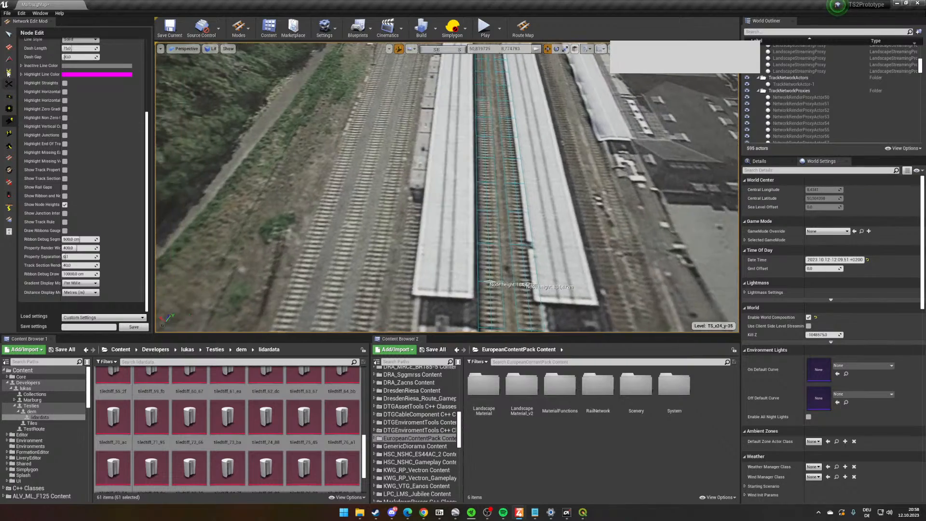
# - Set the Lay Curves parallel track count to 4 and lay a group of parallel tracks along the hillside sidings beside the platform
pyautogui.click(8, 46)
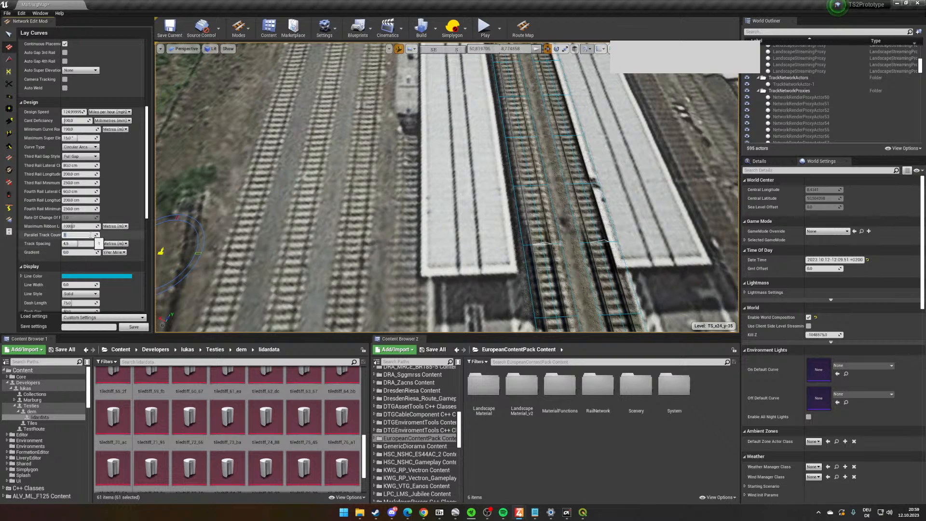
pyautogui.write('4')
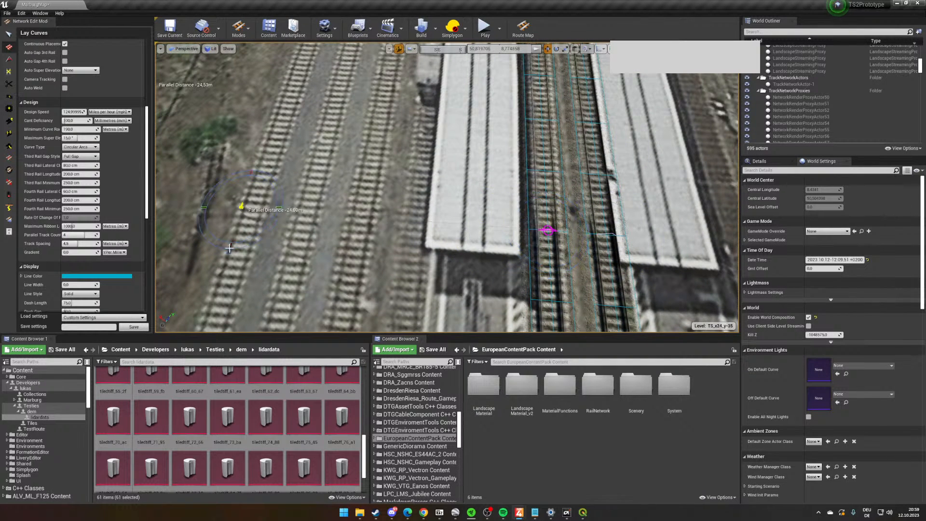
pyautogui.moveTo(485, 218); pyautogui.dragTo(503, 218, button='right')
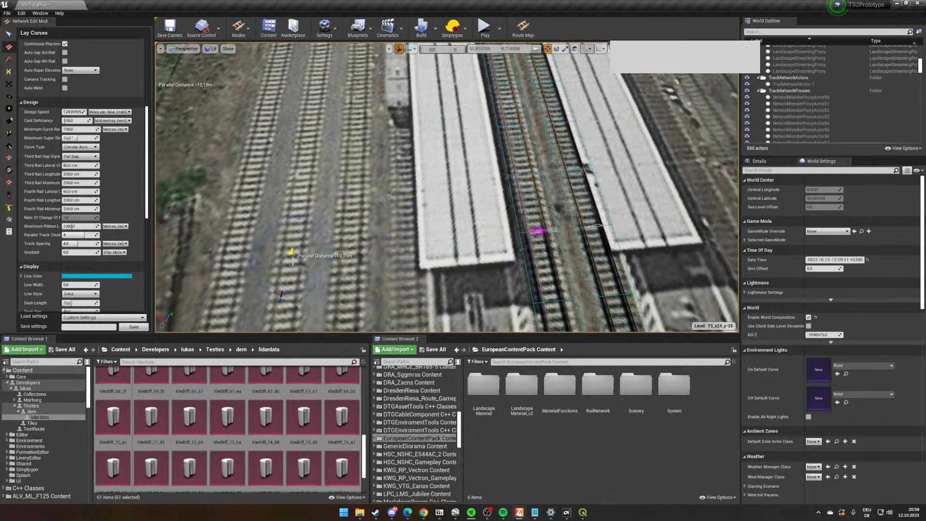
pyautogui.moveTo(324, 241)
pyautogui.mouseDown(button='right')
pyautogui.moveTo(311, 241)
pyautogui.moveTo(325, 241)
pyautogui.mouseUp(button='right')
pyautogui.press('a')
pyautogui.press('d')
pyautogui.moveTo(421, 262); pyautogui.dragTo(421, 262, button='right')
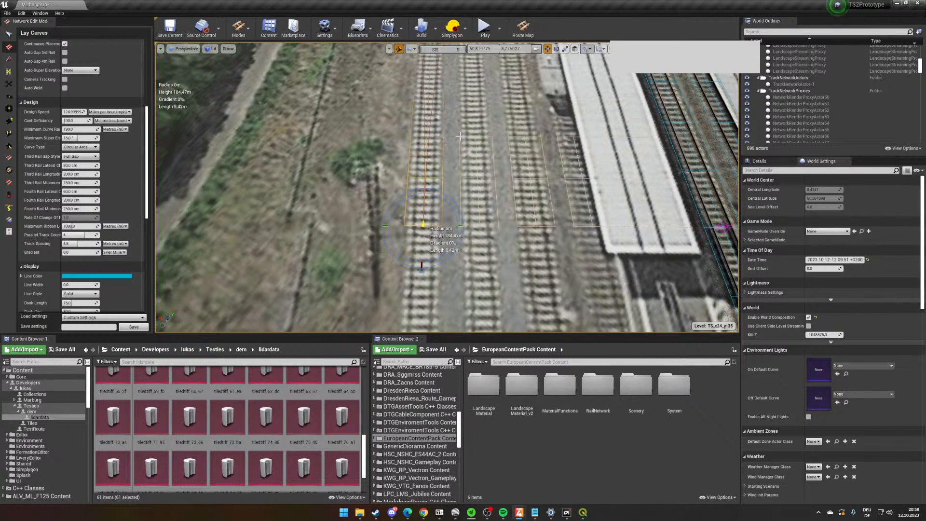
pyautogui.press('w')
pyautogui.moveTo(459, 137); pyautogui.dragTo(605, 137, button='right')
pyautogui.press('s')
pyautogui.click(361, 229)
# - Select and delete the surplus track of the new group that runs over the platform roof
pyautogui.moveTo(360, 230); pyautogui.dragTo(486, 209, button='right')
pyautogui.press('w')
pyautogui.click(8, 33)
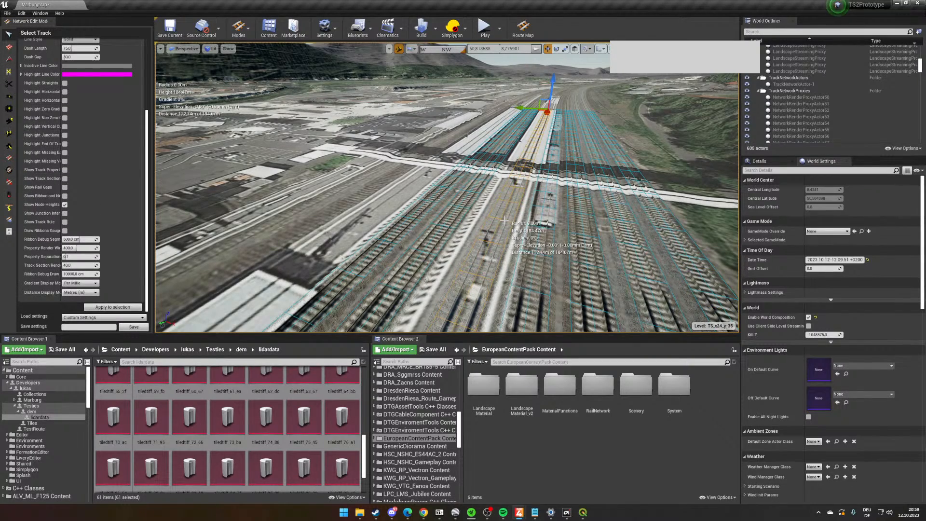
pyautogui.press('Delete')
# - Set the parallel track count to 1 and lay a pair of parallel tracks about 204 m long between the platform and the station building
pyautogui.press('w')
pyautogui.moveTo(504, 221); pyautogui.dragTo(733, 265, button='right')
pyautogui.press('w')
pyautogui.press('s')
pyautogui.press('w')
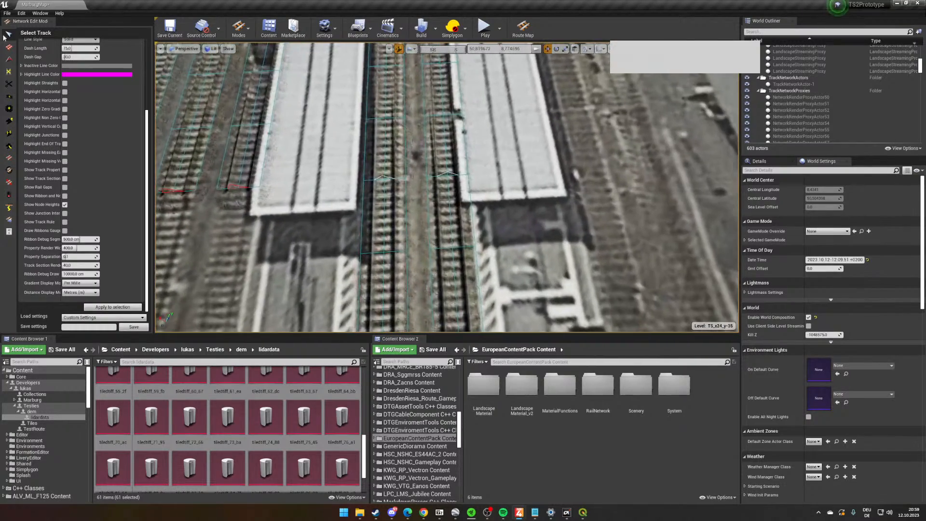
pyautogui.click(9, 46)
pyautogui.scroll(-2, 78, 232)
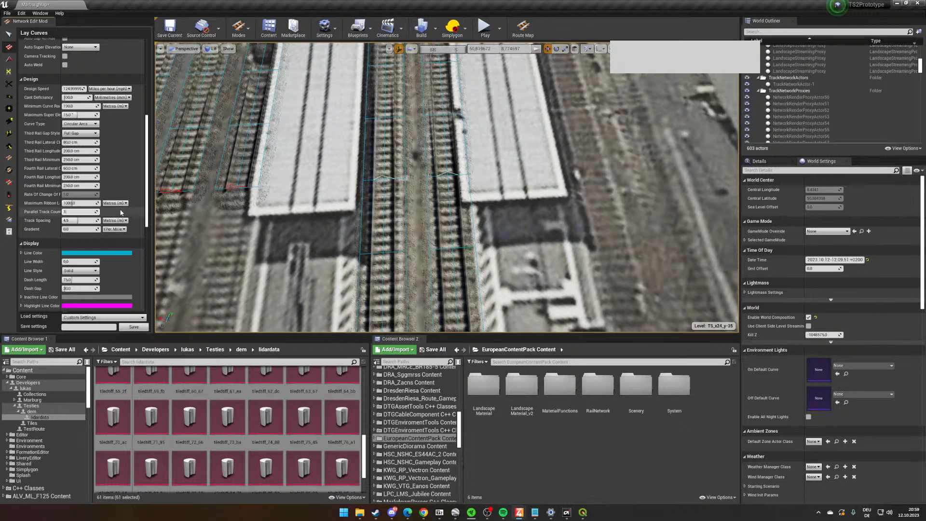
pyautogui.moveTo(596, 270); pyautogui.dragTo(411, 255, button='right')
pyautogui.press('d')
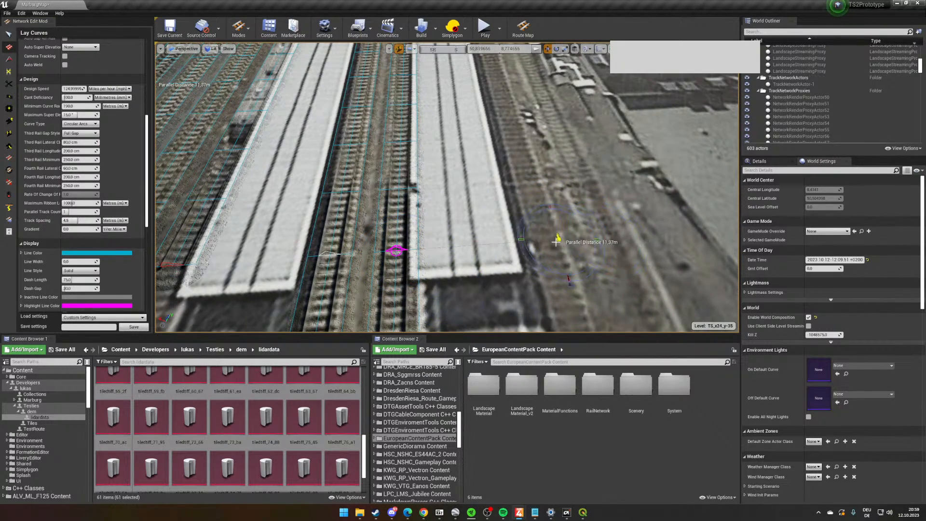
pyautogui.moveTo(547, 240); pyautogui.dragTo(545, 210, button='right')
pyautogui.moveTo(441, 271); pyautogui.dragTo(468, 305, button='right')
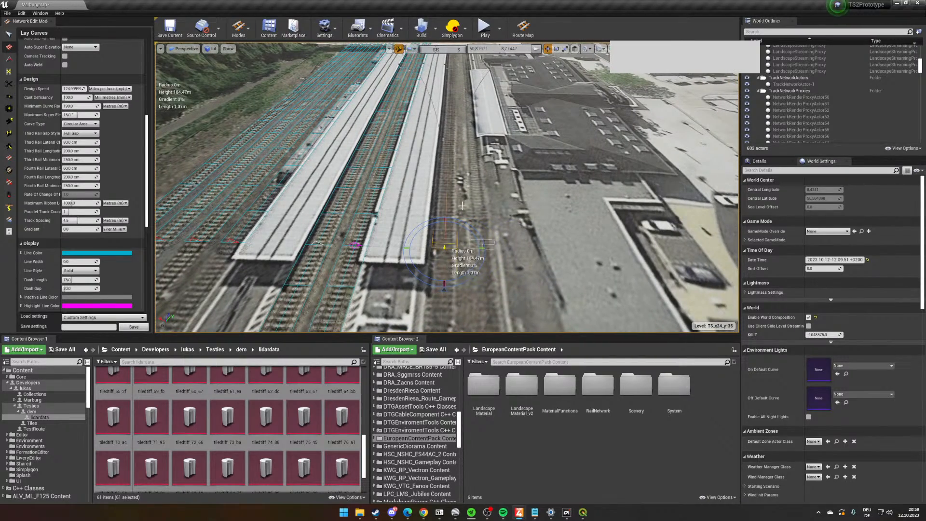
pyautogui.moveTo(460, 130); pyautogui.dragTo(461, 58, button='right')
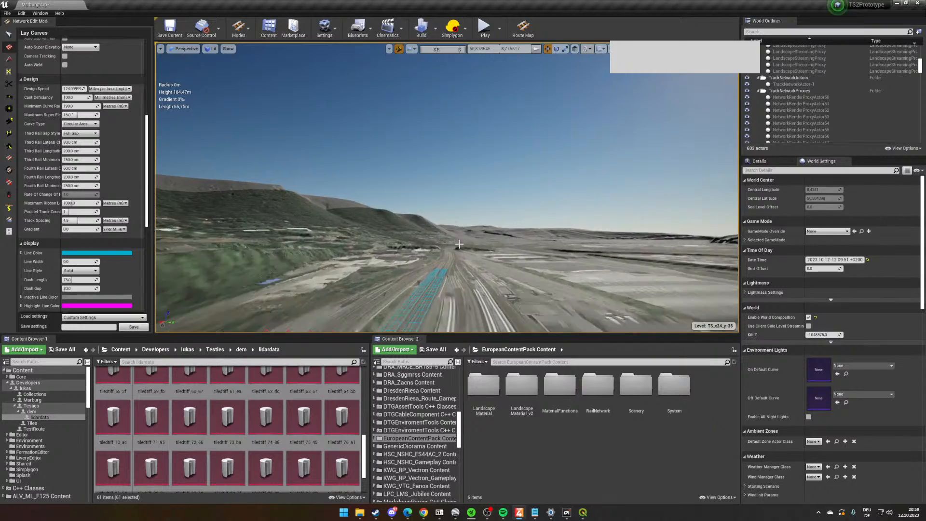
pyautogui.moveTo(459, 244); pyautogui.dragTo(460, 244, button='right')
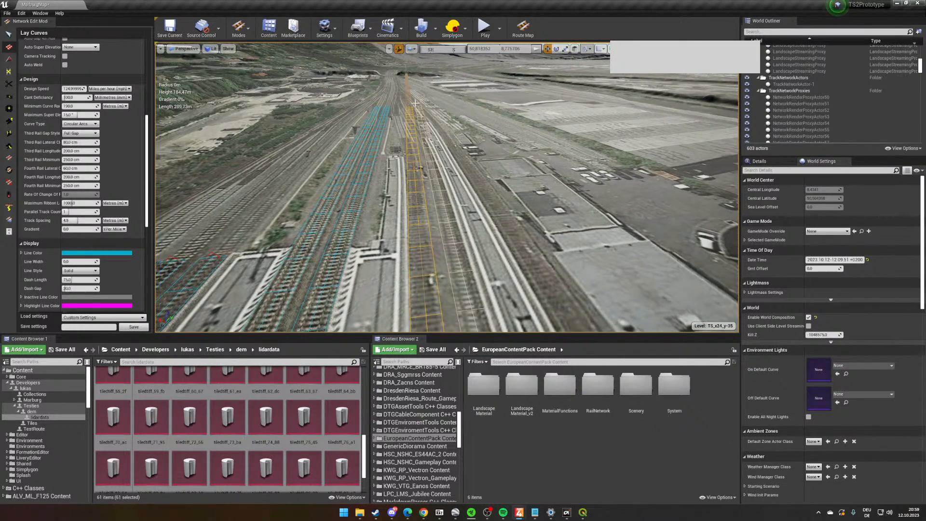
pyautogui.moveTo(473, 183); pyautogui.dragTo(469, 194, button='right')
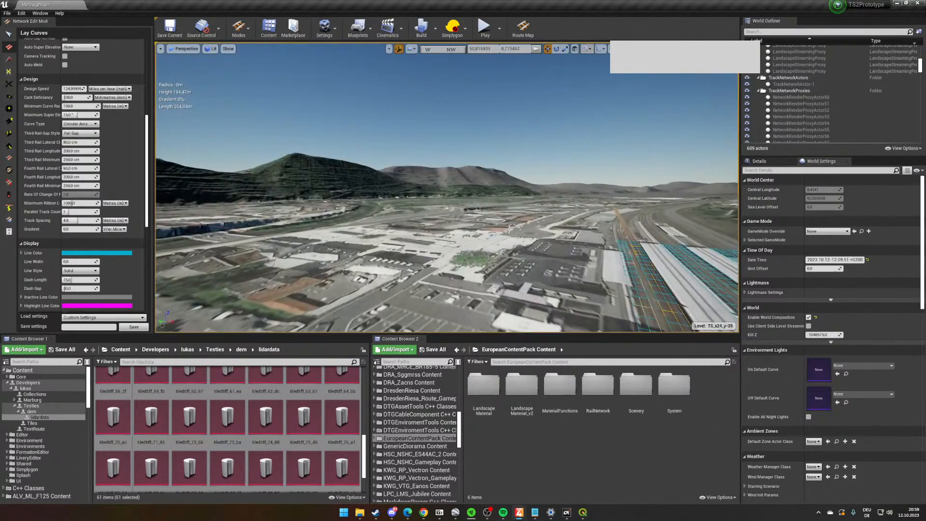
# - Open the Curve Type choices in the Lay Curves design settings
pyautogui.moveTo(509, 229); pyautogui.dragTo(578, 232, button='right')
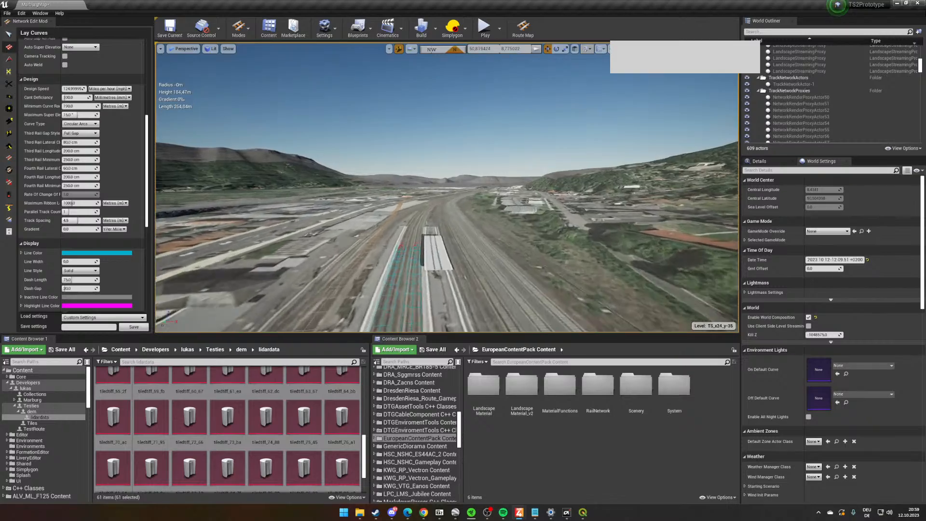
pyautogui.moveTo(427, 205); pyautogui.dragTo(560, 263, button='right')
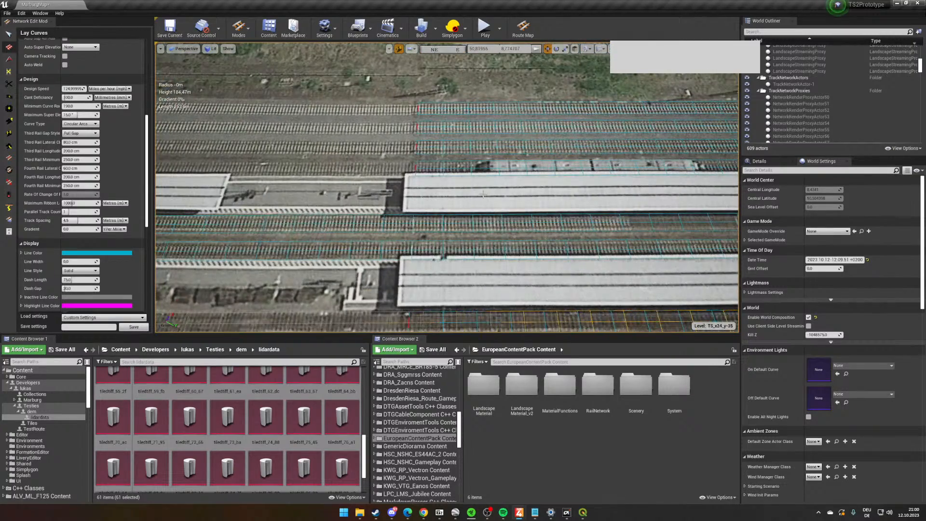
pyautogui.moveTo(502, 275); pyautogui.dragTo(521, 260, button='right')
pyautogui.moveTo(621, 295); pyautogui.dragTo(358, 199, button='right')
pyautogui.scroll(-4, 51, 221)
pyautogui.scroll(5, 51, 221)
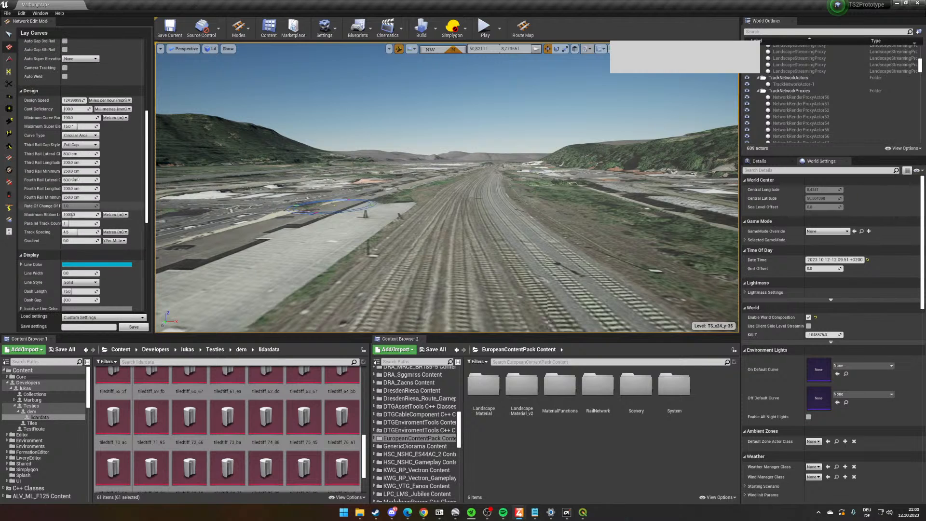
pyautogui.click(90, 137)
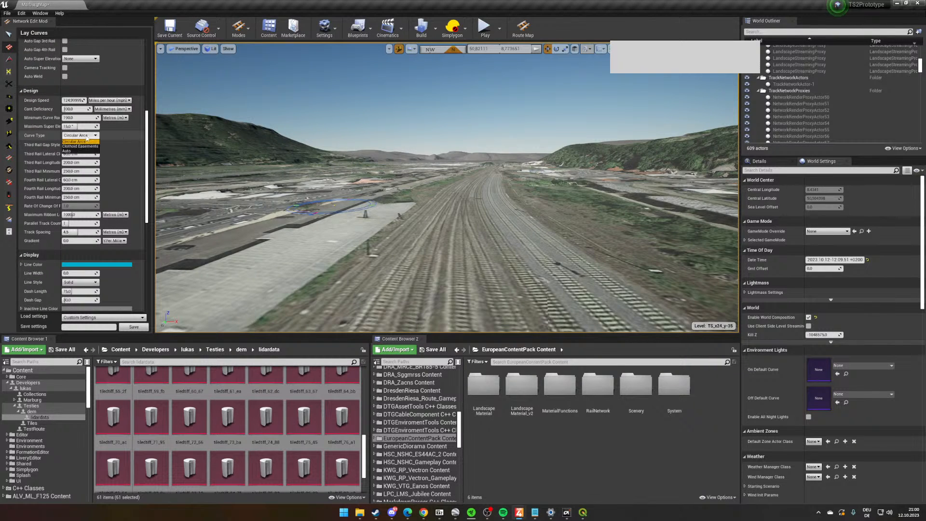
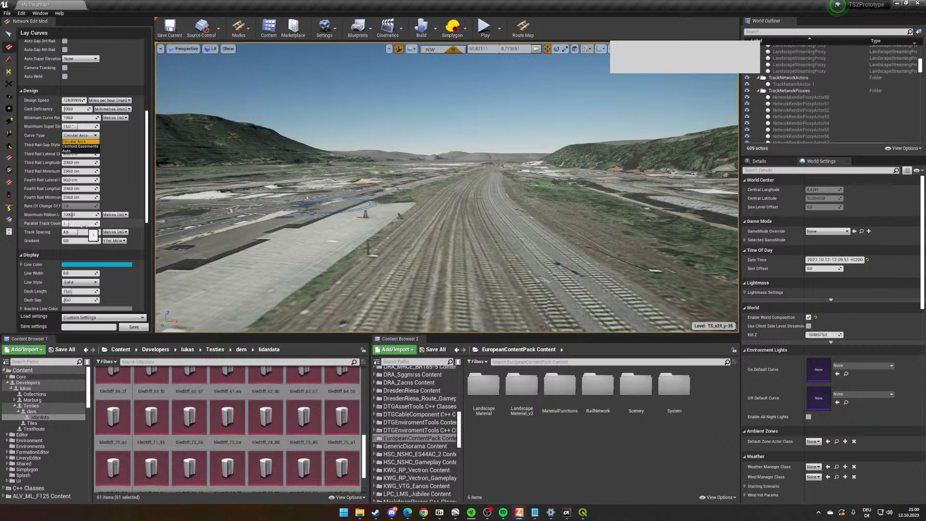
pyautogui.scroll(3, 42, 177)
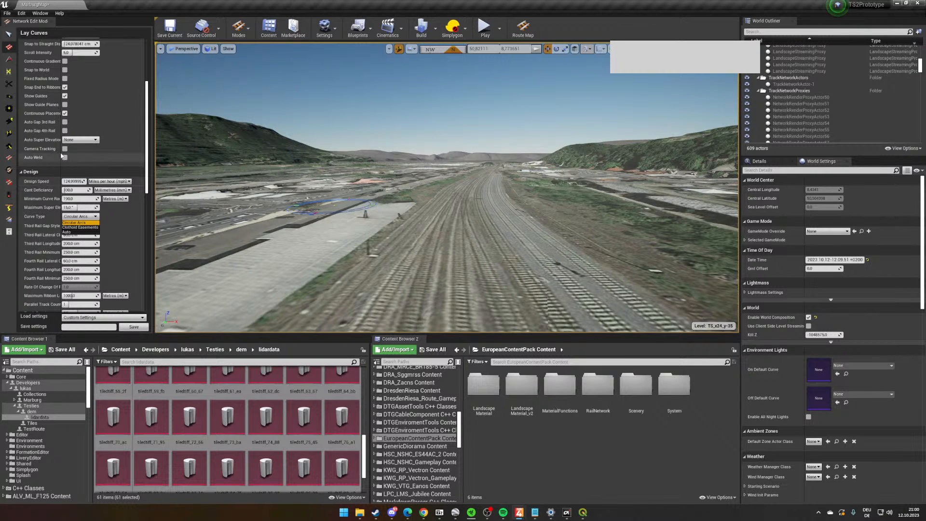
pyautogui.click(43, 143)
pyautogui.scroll(1, 93, 145)
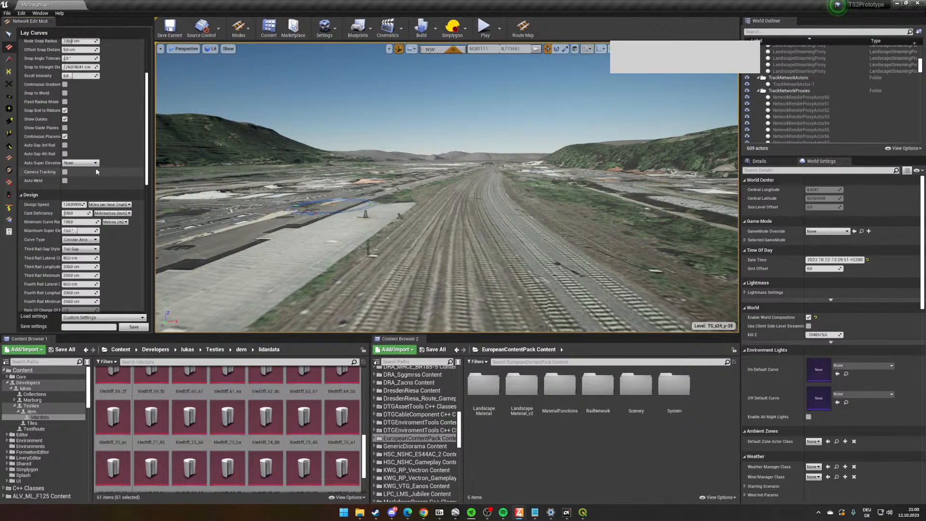
pyautogui.click(65, 137)
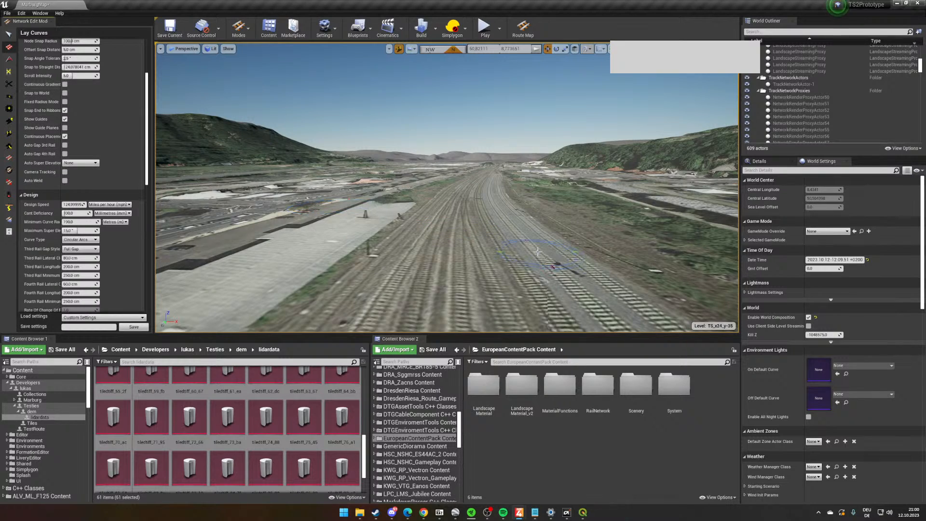
# - Lay a pair of parallel tracks about 311 m long north-west along the straight main line, starting over the sleepers in the imagery
pyautogui.moveTo(505, 234); pyautogui.dragTo(376, 222, button='right')
pyautogui.press('s')
pyautogui.press('w')
pyautogui.moveTo(575, 164); pyautogui.dragTo(453, 217, button='right')
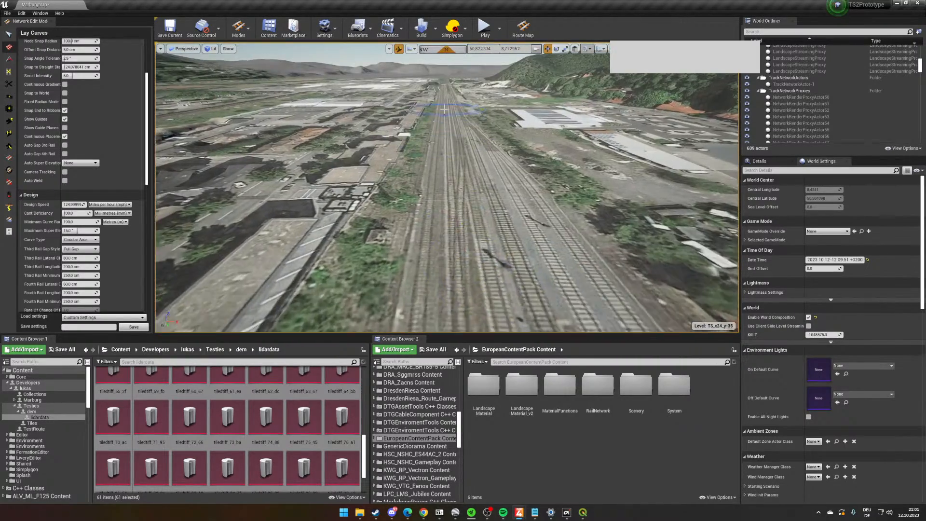
pyautogui.press('w')
pyautogui.moveTo(523, 234)
pyautogui.mouseDown(button='right')
pyautogui.moveTo(527, 166)
pyautogui.moveTo(528, 227)
pyautogui.mouseUp(button='right')
pyautogui.moveTo(436, 229); pyautogui.dragTo(436, 175, button='right')
pyautogui.press('w')
pyautogui.moveTo(437, 229); pyautogui.dragTo(438, 236, button='right')
pyautogui.press('w')
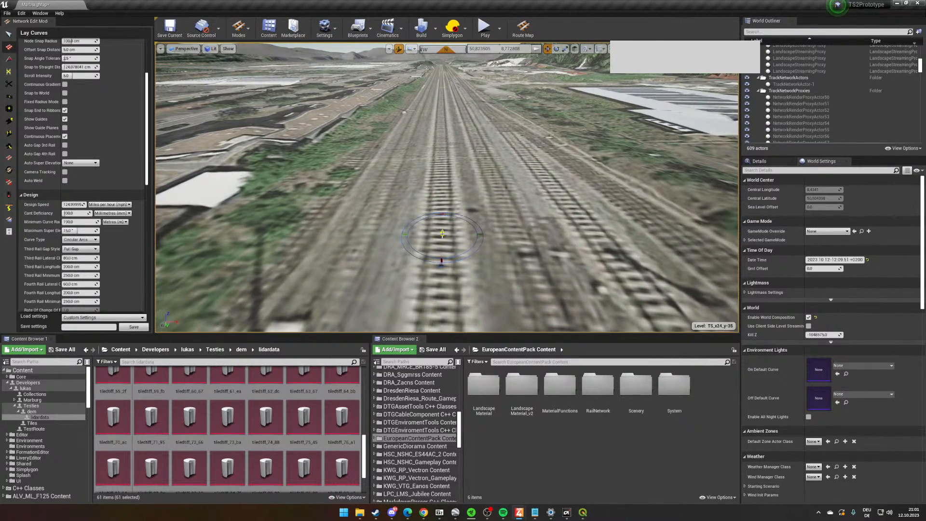
pyautogui.click(441, 233)
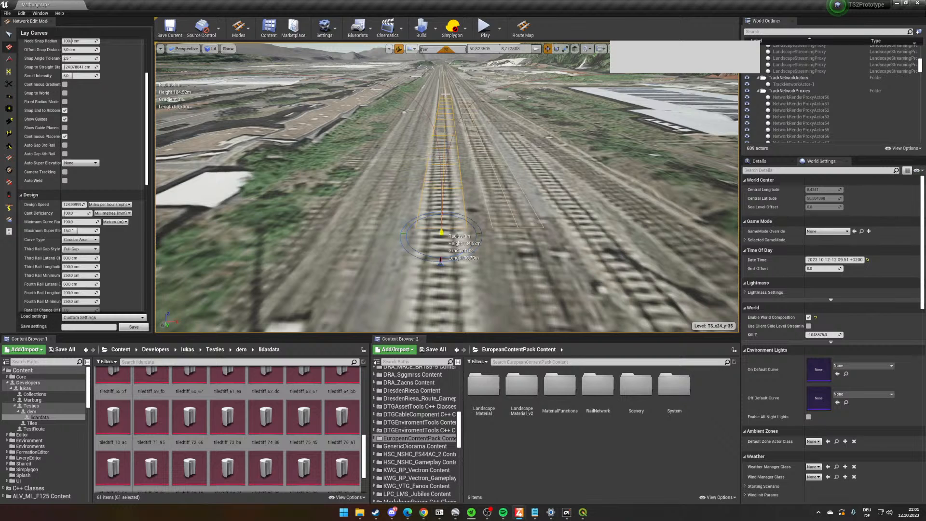
pyautogui.click(447, 66)
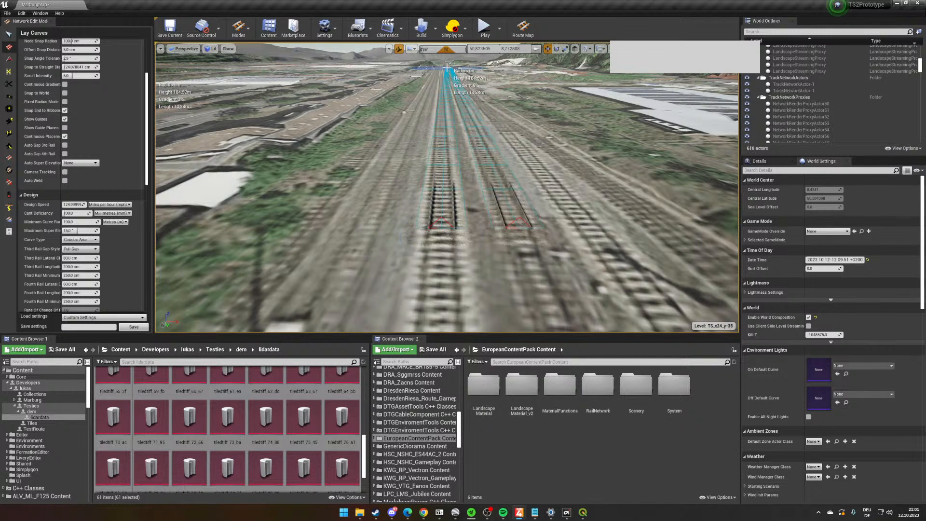
# - Select and delete the surplus parallel track beside the new main line track
pyautogui.press('Escape')
pyautogui.click(509, 192)
pyautogui.press('Delete')
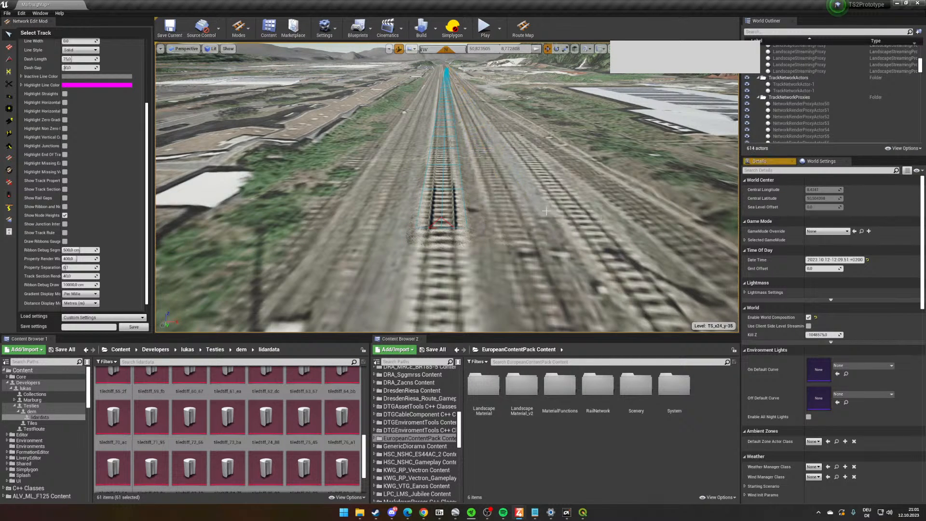
# - Select the remaining main line track and rotate it about its near end to follow the rails in the imagery
pyautogui.scroll(3, 442, 166)
pyautogui.click(442, 167)
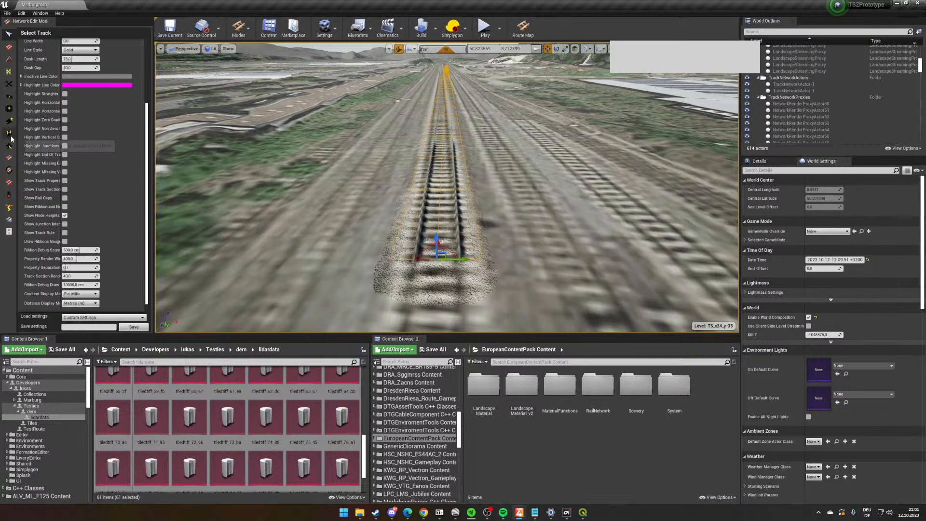
pyautogui.moveTo(455, 281); pyautogui.dragTo(461, 286, button='right')
pyautogui.press('e')
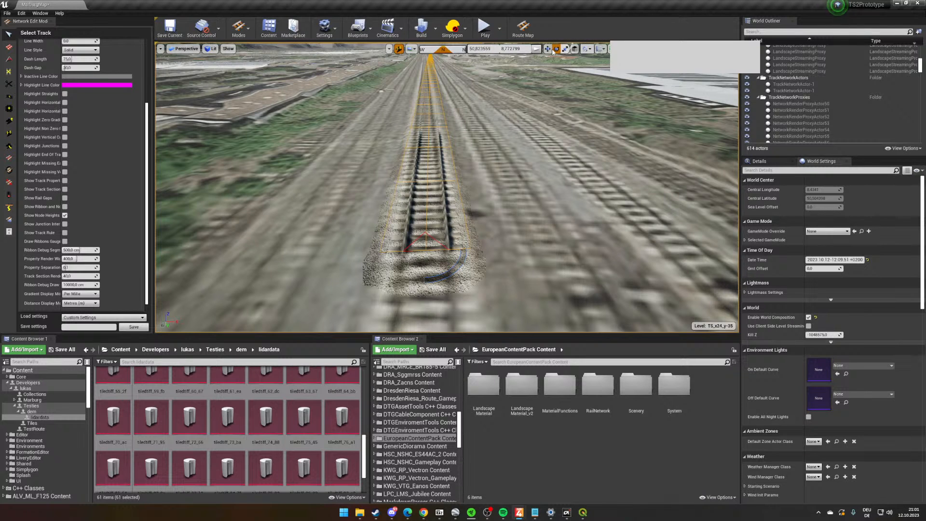
pyautogui.moveTo(519, 227); pyautogui.dragTo(524, 233, button='right')
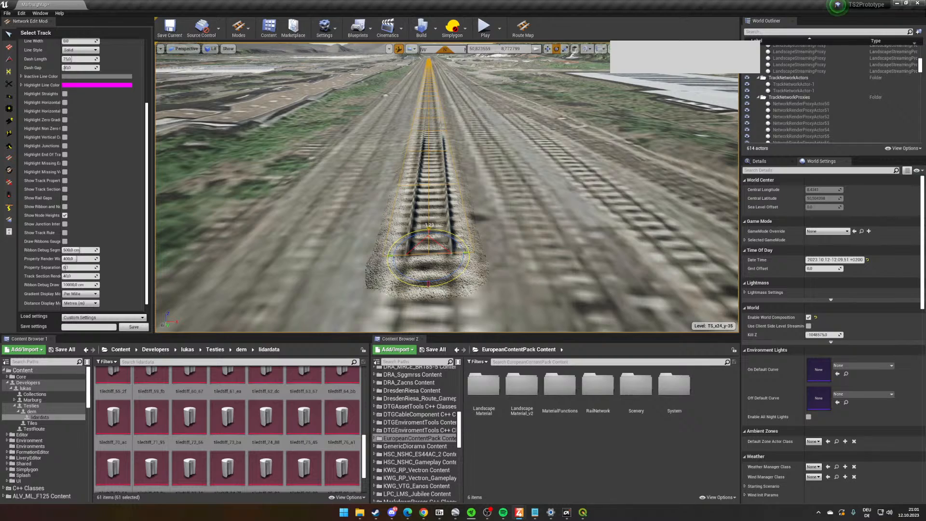
pyautogui.moveTo(524, 233); pyautogui.dragTo(510, 186, button='right')
pyautogui.press('w')
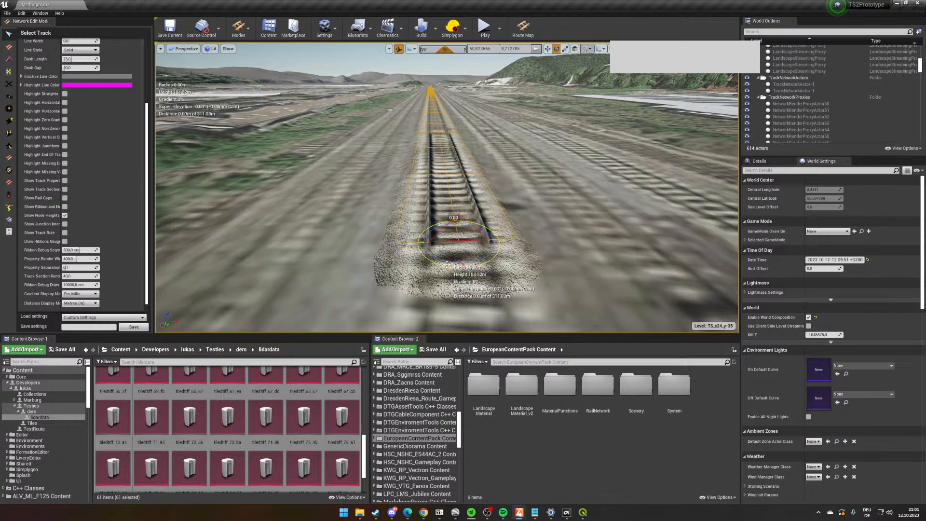
pyautogui.moveTo(448, 264); pyautogui.dragTo(439, 263)
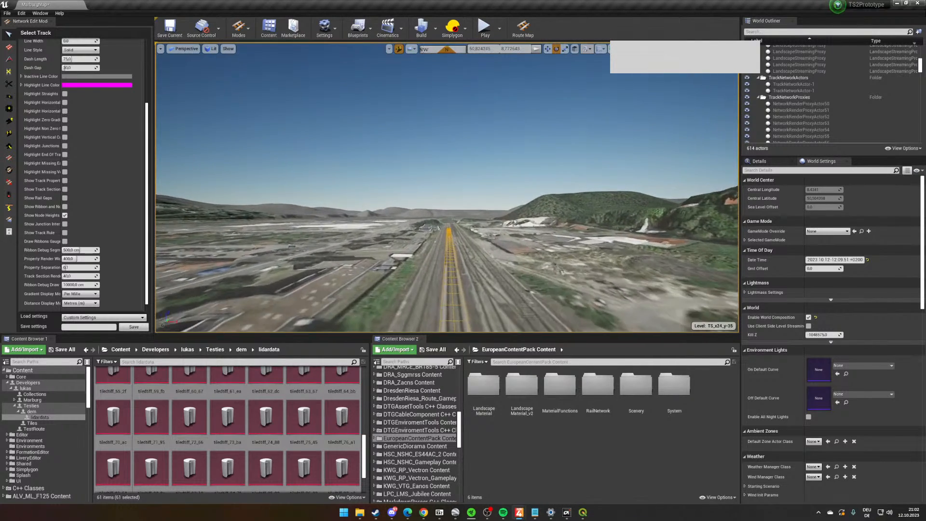
# - Check the track's far end against the imagery and fine-tune its rotation at the near end
pyautogui.press('w')
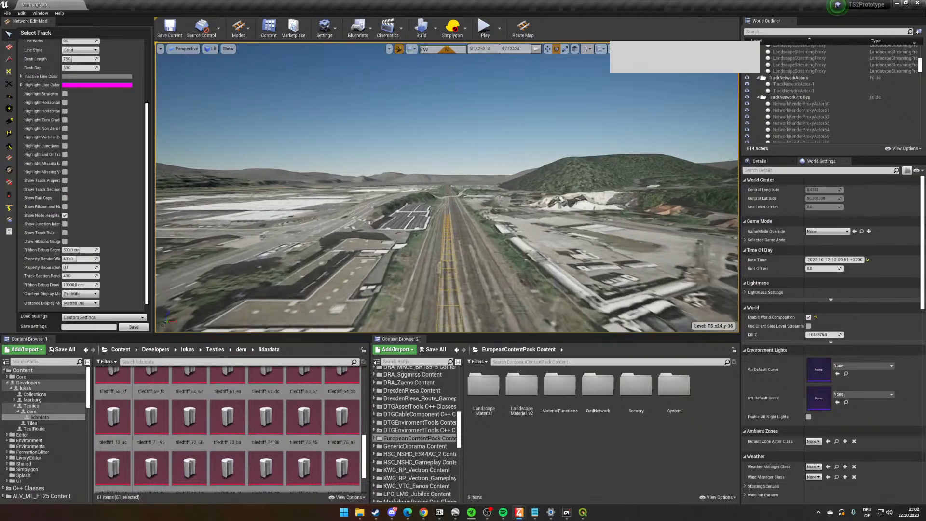
pyautogui.press('s')
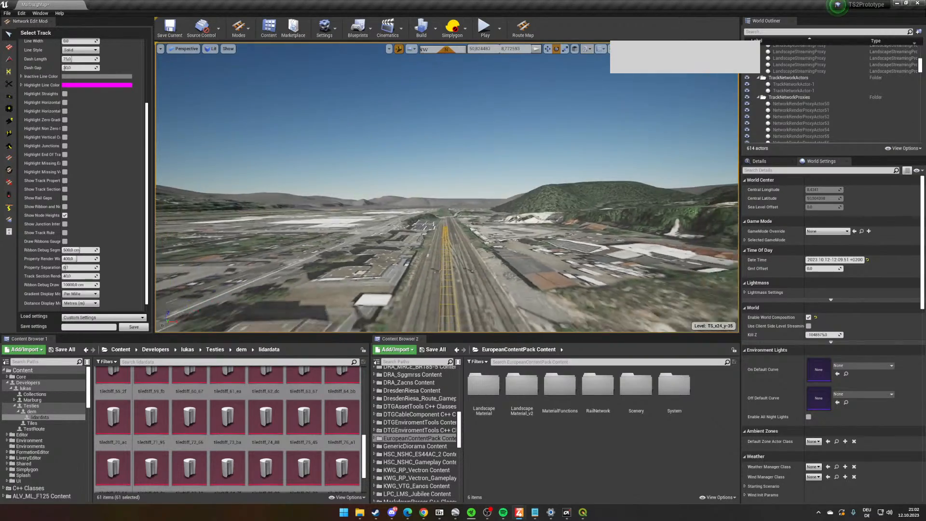
pyautogui.press('s')
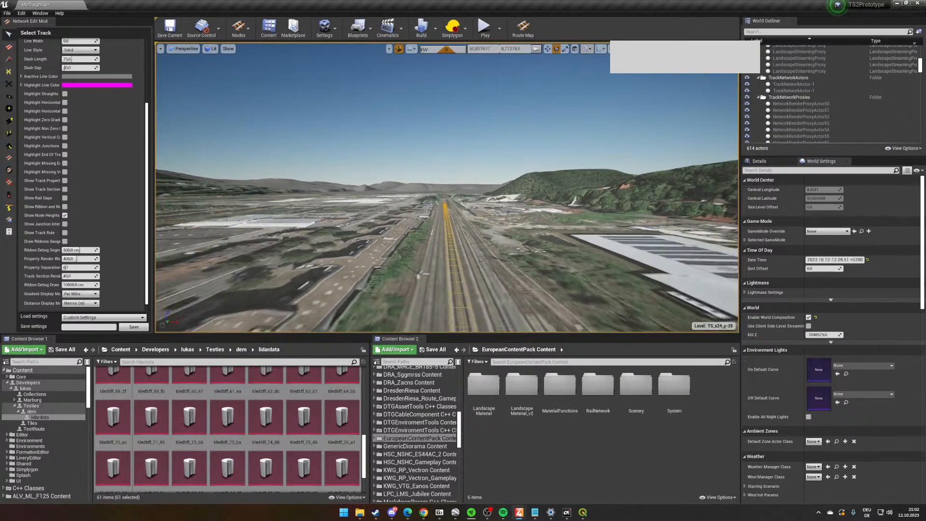
pyautogui.press('w')
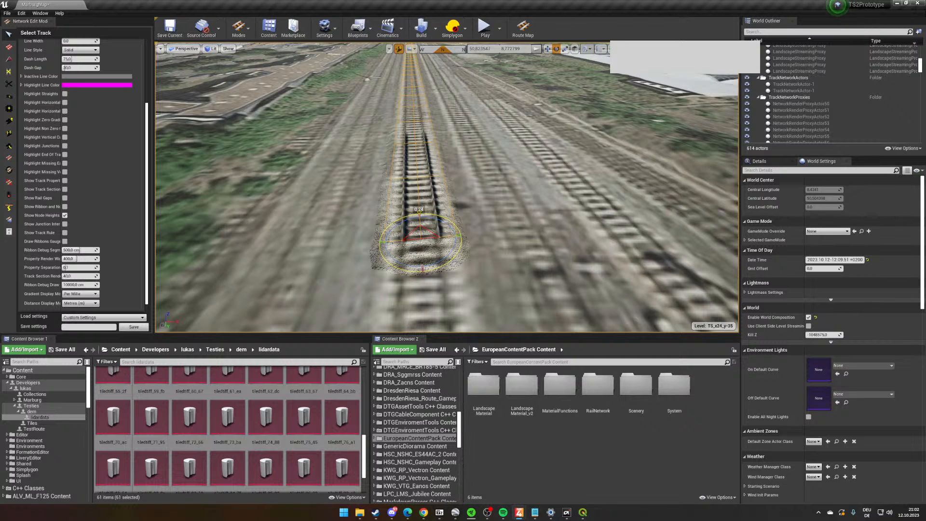
pyautogui.moveTo(452, 235); pyautogui.dragTo(454, 236)
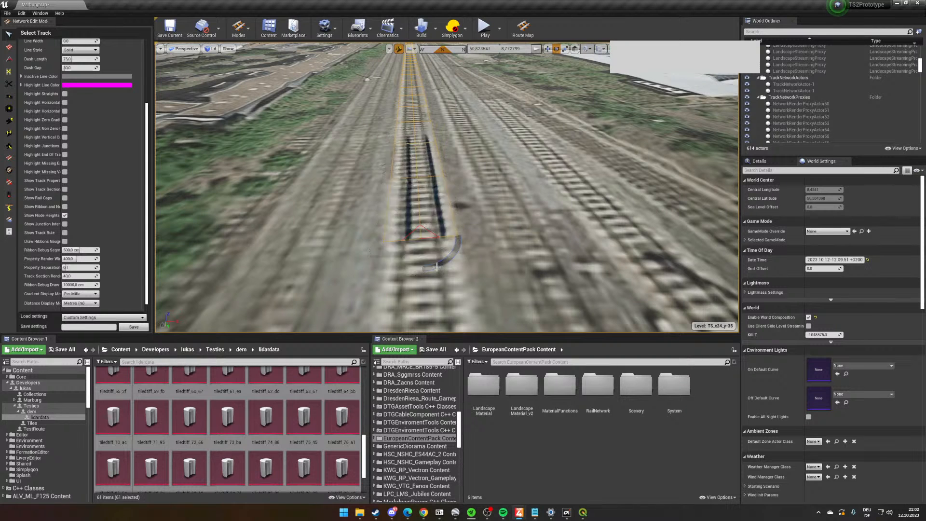
pyautogui.moveTo(452, 235); pyautogui.dragTo(446, 225, button='right')
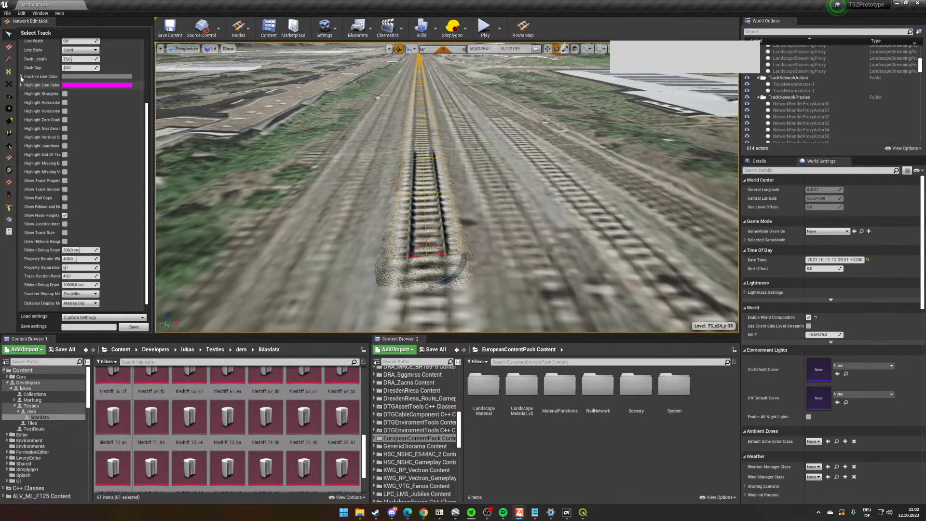
# - Try to extend the main line track north-west past the solar-panel roofs with Lay Curves
pyautogui.click(9, 47)
pyautogui.moveTo(449, 188); pyautogui.dragTo(569, 203, button='right')
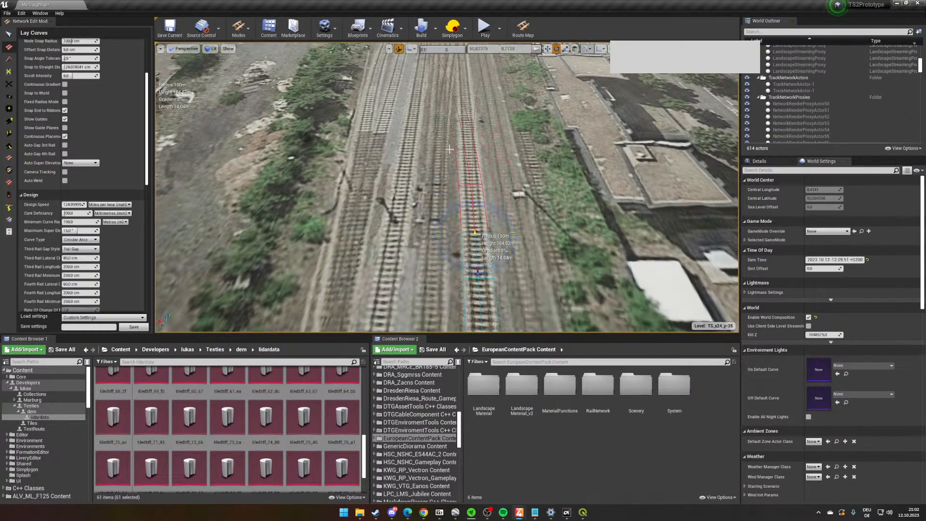
pyautogui.moveTo(449, 149); pyautogui.dragTo(450, 146, button='right')
pyautogui.moveTo(520, 186); pyautogui.dragTo(692, 147, button='right')
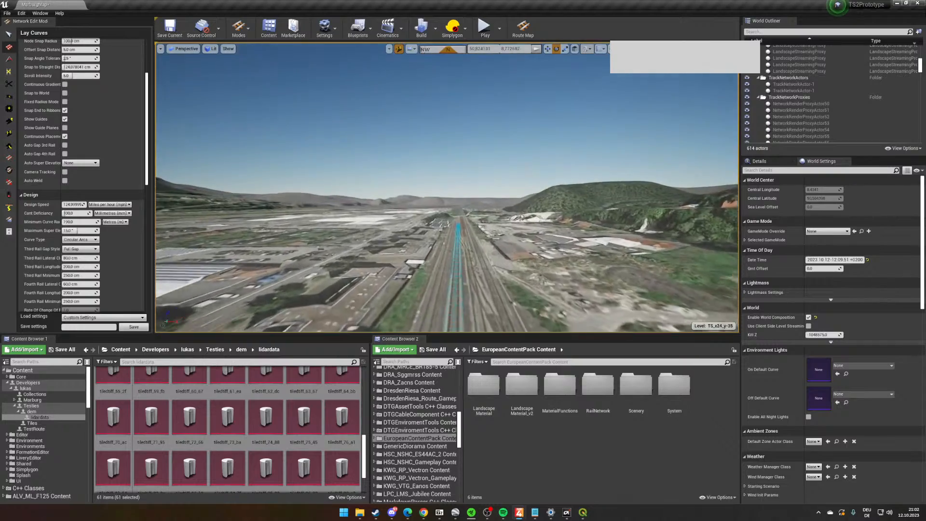
pyautogui.moveTo(531, 188); pyautogui.dragTo(517, 232, button='right')
pyautogui.moveTo(455, 154); pyautogui.dragTo(454, 187, button='right')
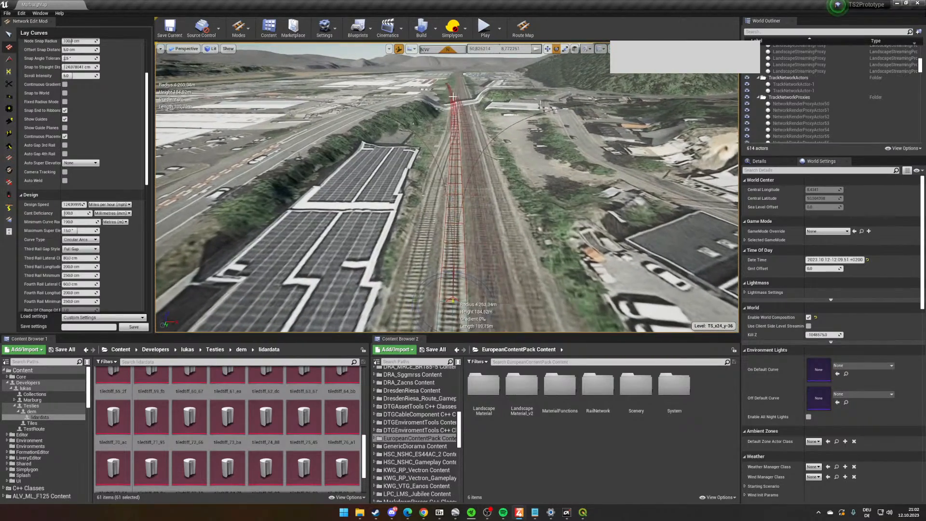
pyautogui.moveTo(453, 301)
pyautogui.mouseDown(button='right')
pyautogui.moveTo(453, 243)
pyautogui.moveTo(453, 294)
pyautogui.mouseUp(button='right')
pyautogui.press('w')
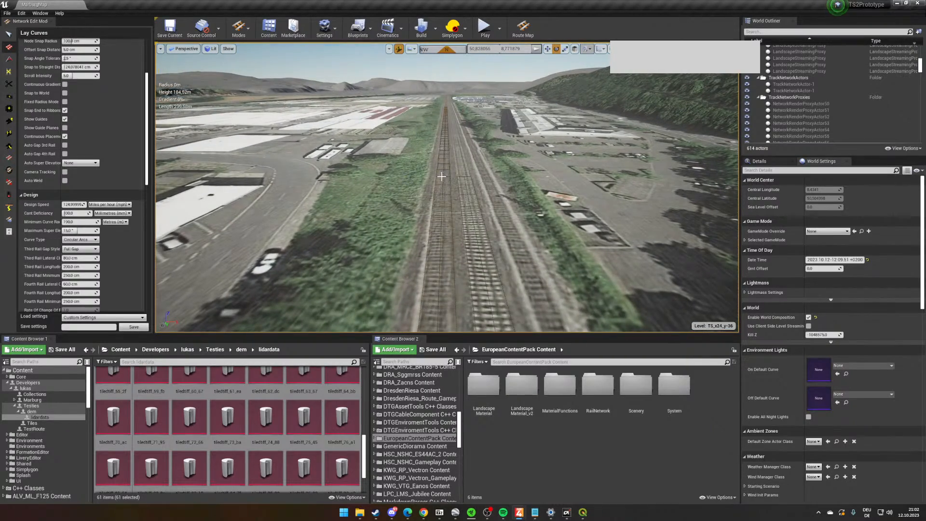
pyautogui.press('w')
pyautogui.moveTo(442, 191)
pyautogui.mouseDown(button='right')
pyautogui.moveTo(442, 241)
pyautogui.moveTo(442, 179)
pyautogui.moveTo(442, 191)
pyautogui.mouseUp(button='right')
pyautogui.moveTo(390, 122); pyautogui.dragTo(661, 84, button='right')
pyautogui.press('w')
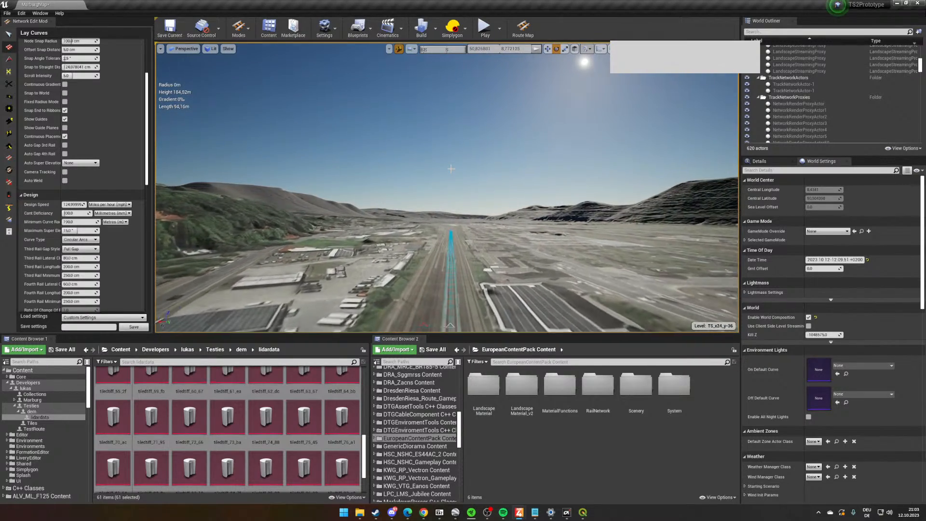
pyautogui.press('w')
pyautogui.moveTo(455, 175); pyautogui.dragTo(470, 238, button='right')
pyautogui.click(470, 204)
pyautogui.hotkey('ctrl', 'z')
# - Select the 311 m track again and slightly adjust its rotation about the near end to match the imagery
pyautogui.moveTo(480, 181); pyautogui.dragTo(479, 125, button='right')
pyautogui.press('w')
pyautogui.moveTo(500, 213); pyautogui.dragTo(501, 219, button='right')
pyautogui.press('w')
pyautogui.moveTo(735, 333); pyautogui.dragTo(782, 376)
pyautogui.press('w')
pyautogui.moveTo(651, 239); pyautogui.dragTo(651, 238, button='right')
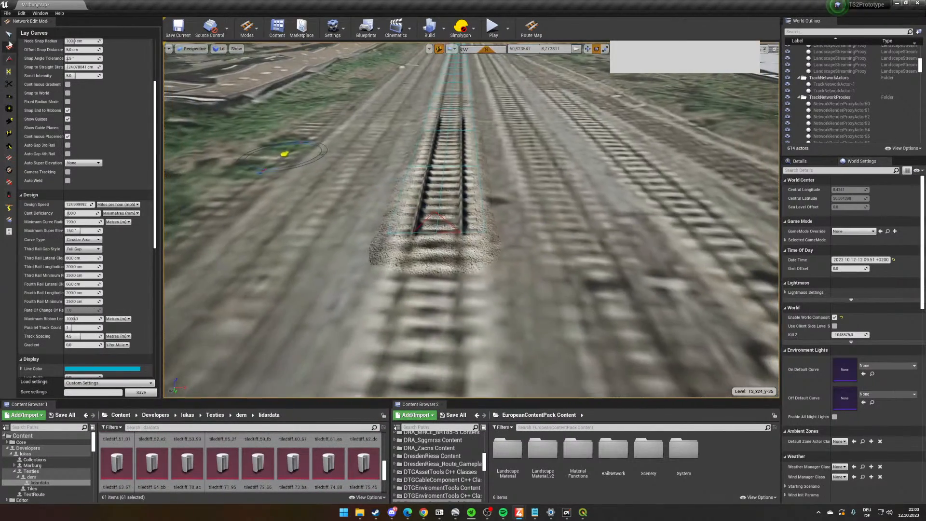
pyautogui.click(8, 35)
pyautogui.click(458, 202)
pyautogui.moveTo(458, 202); pyautogui.dragTo(458, 202, button='right')
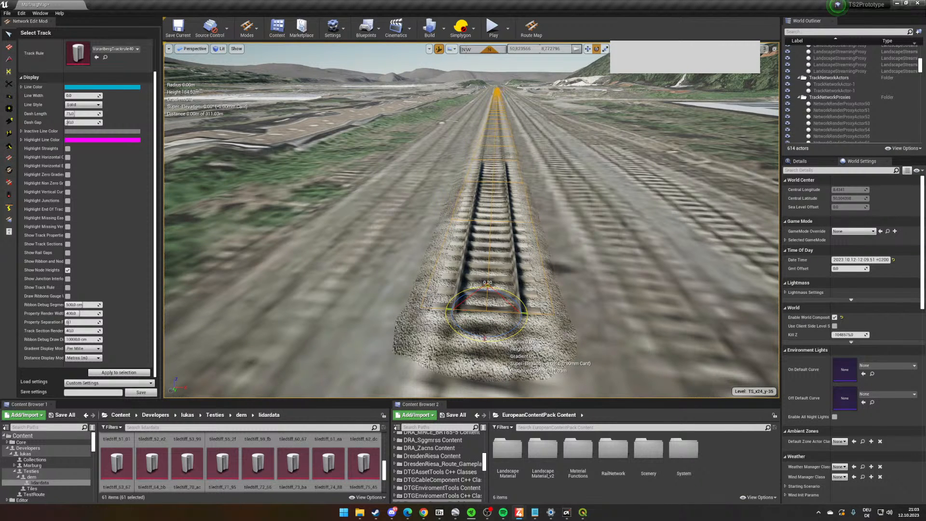
pyautogui.moveTo(505, 337); pyautogui.dragTo(505, 338)
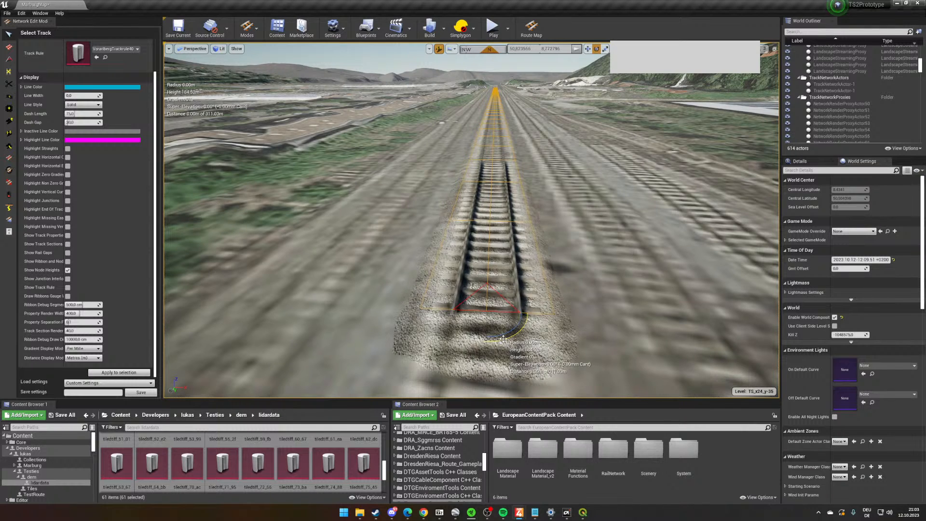
pyautogui.moveTo(506, 337); pyautogui.dragTo(509, 337, button='right')
# - Lay a parallel pair of tracks from the 311 m track's far end, continuing north-west along the main line past the solar-panel roofs
pyautogui.click(9, 46)
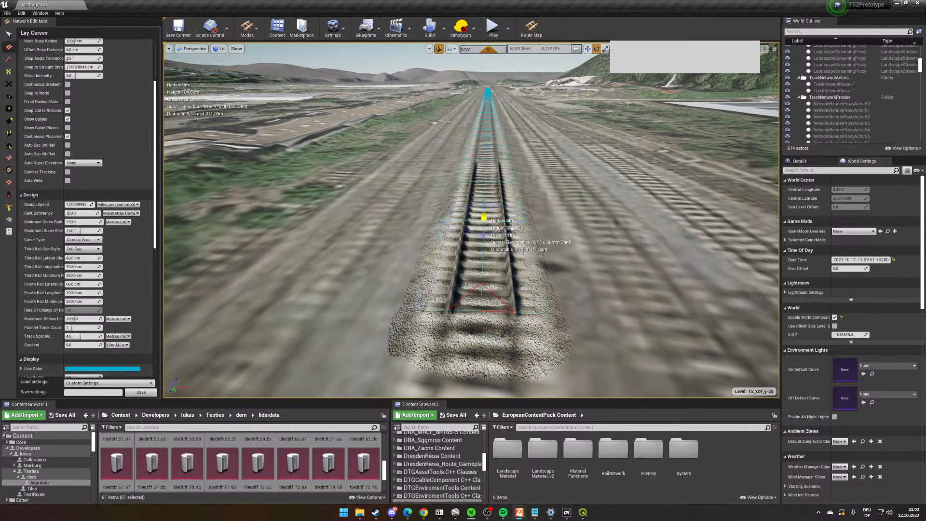
pyautogui.press('w')
pyautogui.moveTo(460, 234); pyautogui.dragTo(491, 232, button='right')
pyautogui.click(480, 283)
pyautogui.press('w')
pyautogui.press('w')
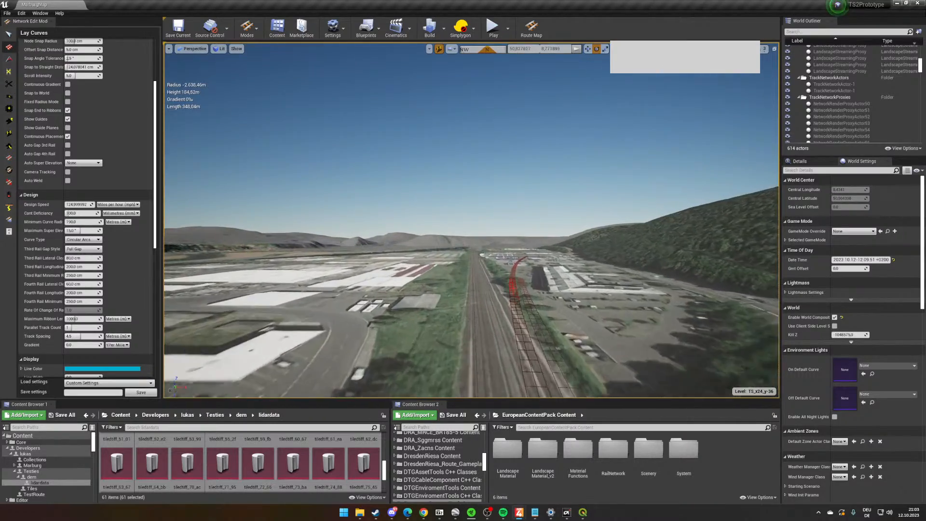
pyautogui.moveTo(474, 276); pyautogui.dragTo(476, 332, button='right')
pyautogui.press('w')
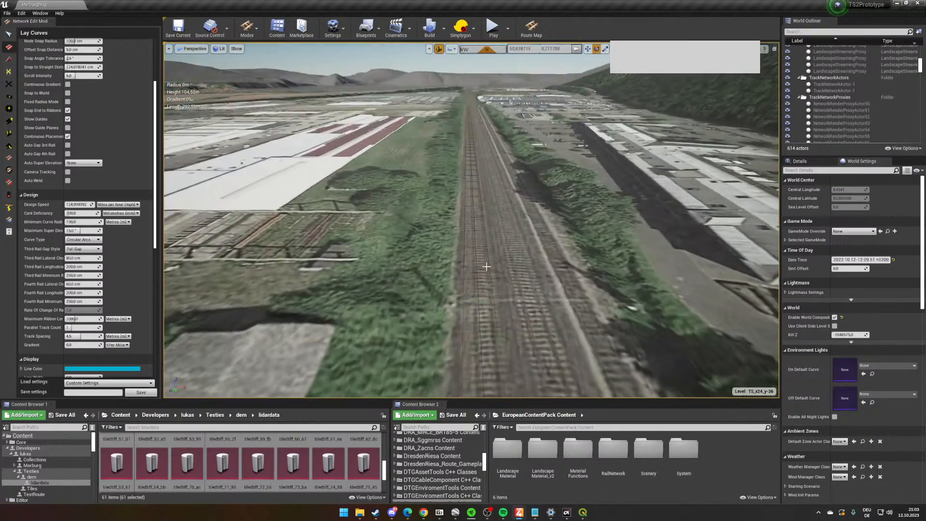
pyautogui.moveTo(471, 170); pyautogui.dragTo(453, 180, button='right')
pyautogui.press('w')
pyautogui.press('w')
pyautogui.press('w')
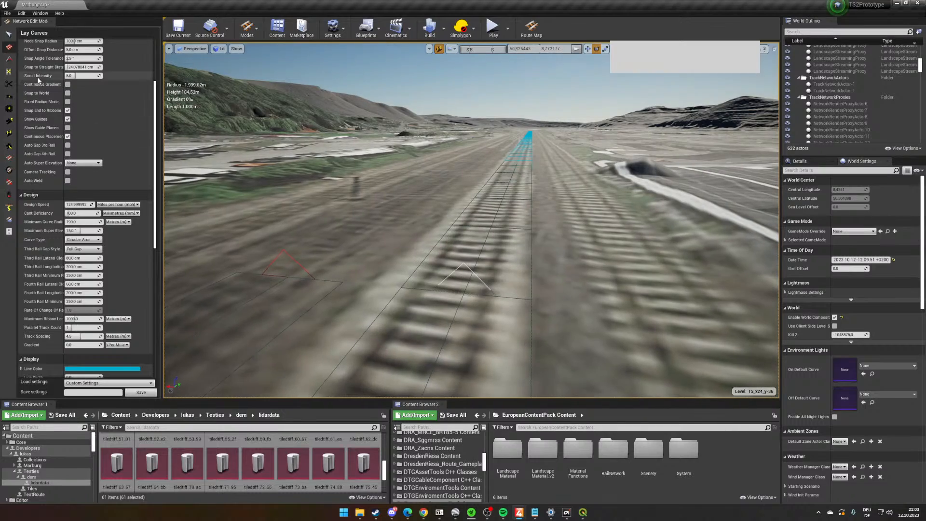
# - Select and delete the 311 m track adjoining the new pair
pyautogui.click(9, 34)
pyautogui.click(522, 218)
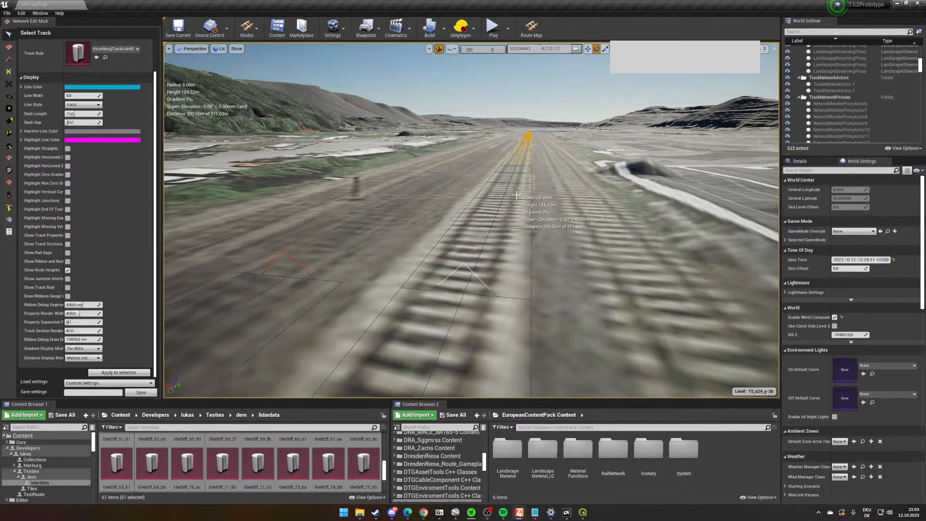
pyautogui.press('Delete')
# - Select both south-end nodes of the new parallel track pair with Node Edit and raise their height to fit the terrain
pyautogui.moveTo(521, 218); pyautogui.dragTo(509, 242, button='right')
pyautogui.click(11, 126)
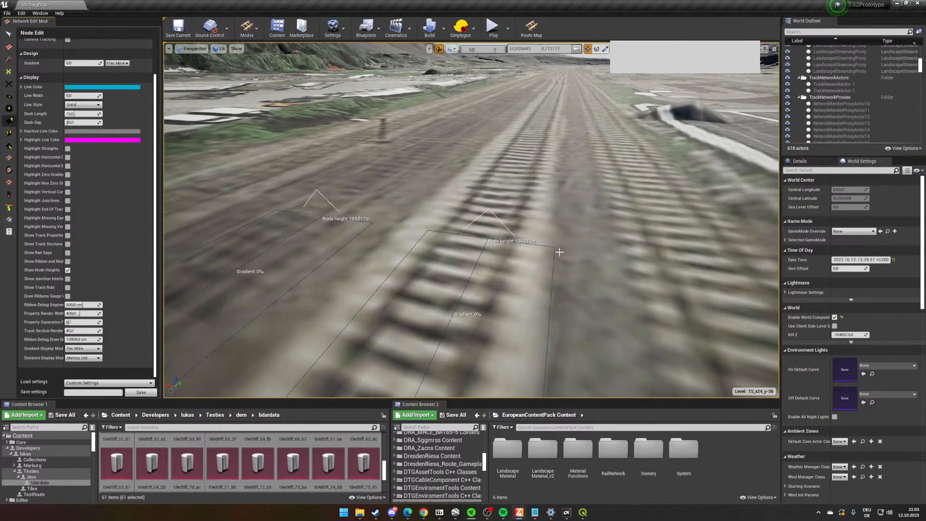
pyautogui.moveTo(576, 249); pyautogui.dragTo(762, 245, button='right')
pyautogui.press('s')
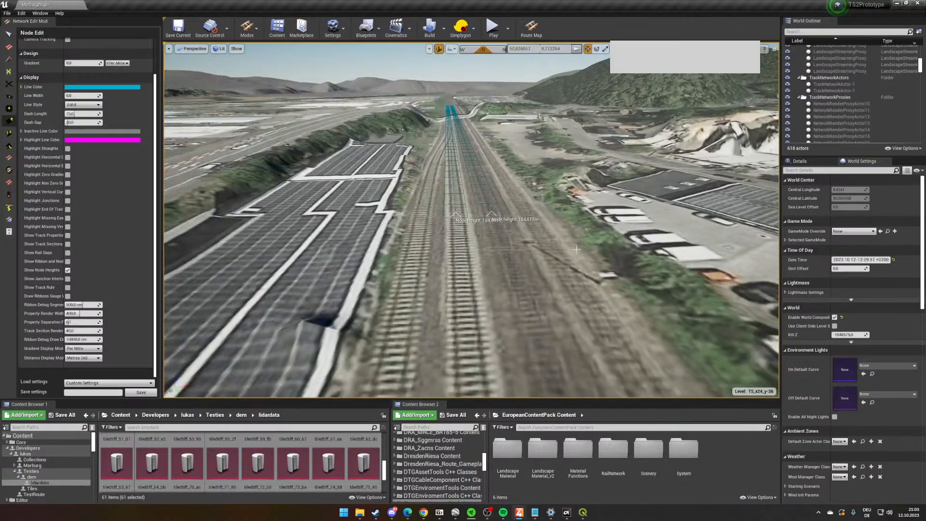
pyautogui.press('w')
pyautogui.moveTo(576, 250); pyautogui.dragTo(577, 234, button='right')
pyautogui.moveTo(548, 283); pyautogui.dragTo(574, 297, button='right')
pyautogui.press('s')
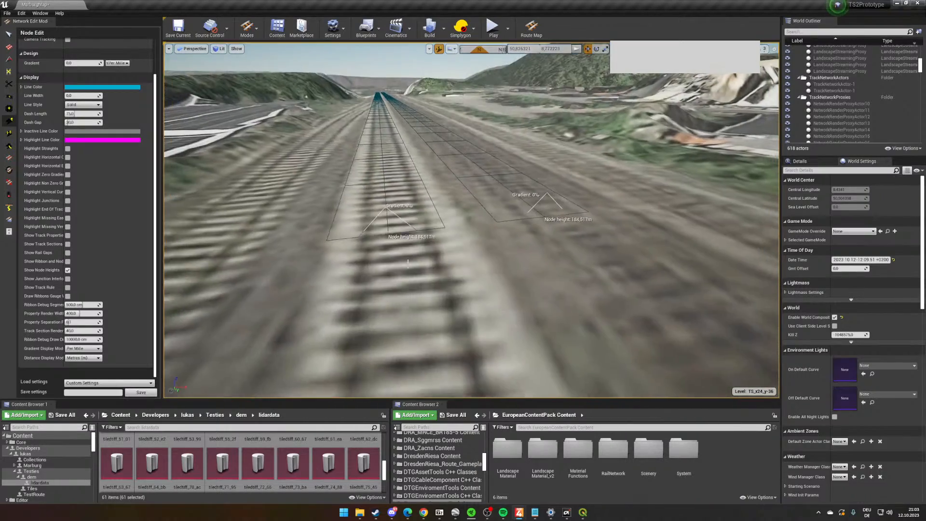
pyautogui.click(389, 229)
pyautogui.moveTo(598, 263); pyautogui.dragTo(570, 242, button='right')
pyautogui.press('w')
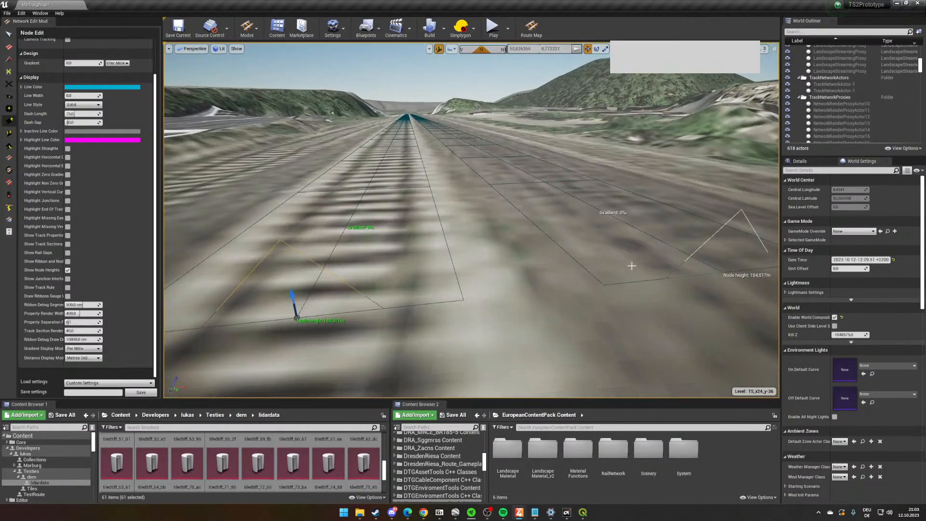
pyautogui.keyDown('ctrl'); pyautogui.click(697, 267); pyautogui.keyUp('ctrl')
pyautogui.moveTo(697, 267); pyautogui.dragTo(709, 255, button='right')
pyautogui.press('s')
pyautogui.moveTo(589, 243); pyautogui.dragTo(590, 227)
pyautogui.moveTo(590, 227); pyautogui.dragTo(549, 189, button='right')
pyautogui.press('w')
pyautogui.moveTo(542, 269); pyautogui.dragTo(618, 311, button='right')
pyautogui.moveTo(372, 270)
pyautogui.mouseDown(button='right')
pyautogui.moveTo(393, 284)
pyautogui.moveTo(371, 295)
pyautogui.moveTo(381, 284)
pyautogui.moveTo(377, 260)
pyautogui.mouseUp(button='right')
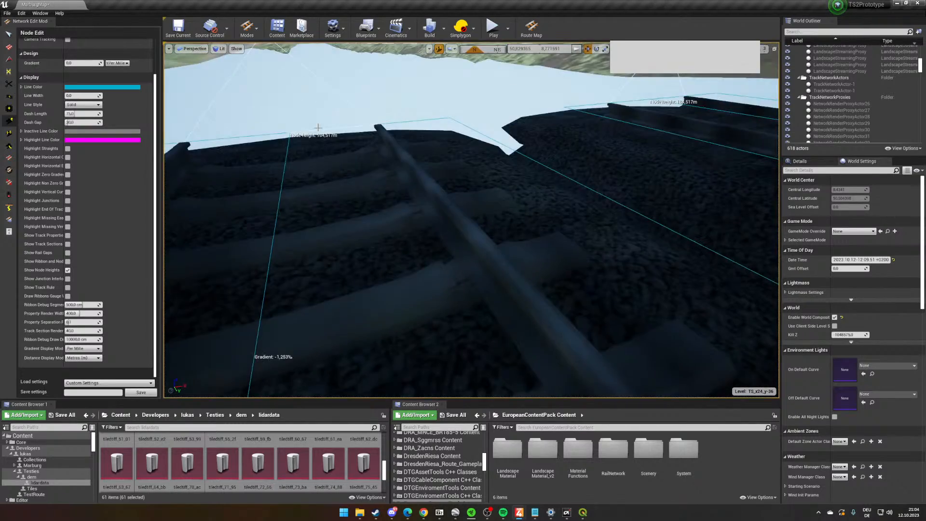
# - Select both nodes at the track pair's north end and adjust their height to the terrain
pyautogui.click(304, 136)
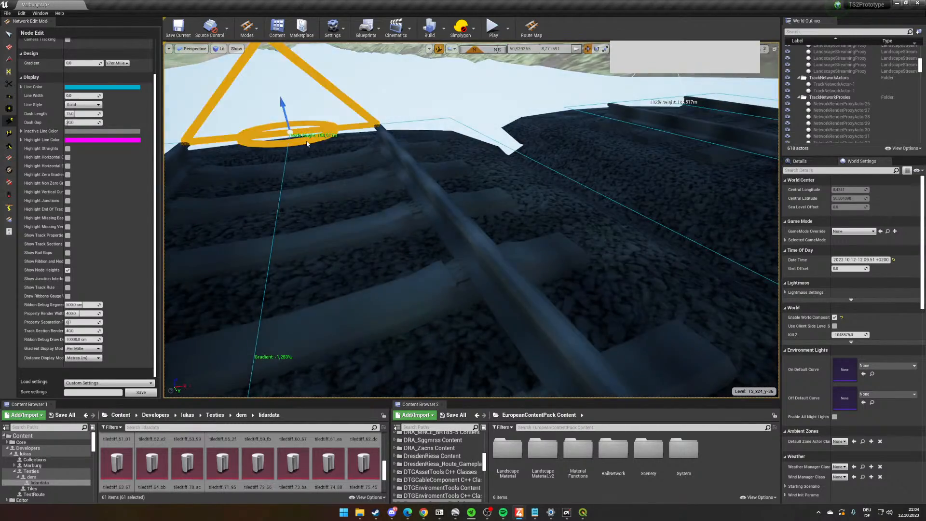
pyautogui.keyDown('ctrl'); pyautogui.click(651, 109); pyautogui.keyUp('ctrl')
pyautogui.moveTo(306, 213); pyautogui.dragTo(309, 222, button='right')
pyautogui.moveTo(421, 179); pyautogui.dragTo(418, 138)
# - Lay a parallel track pair about 407 m long from the existing pair's south end, following the main line imagery towards the station
pyautogui.moveTo(517, 206); pyautogui.dragTo(737, 200, button='right')
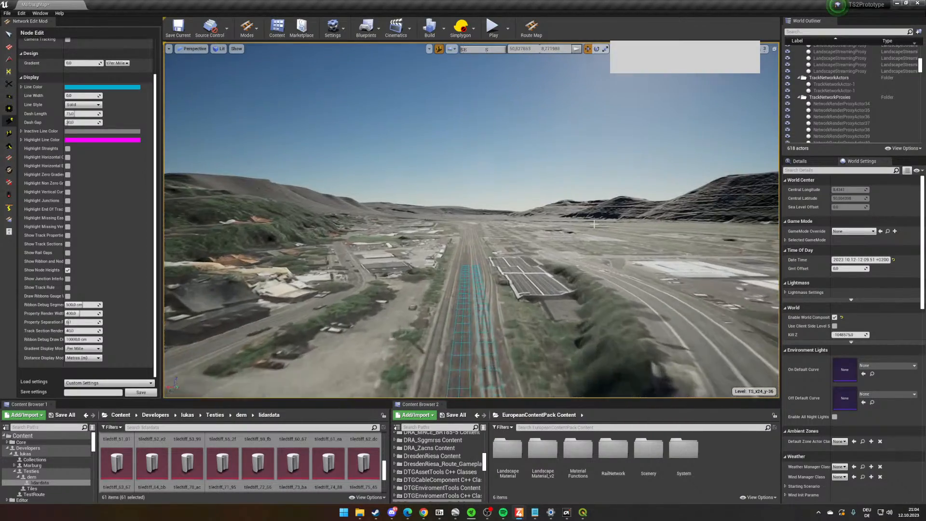
pyautogui.moveTo(593, 224); pyautogui.dragTo(583, 236, button='right')
pyautogui.click(9, 47)
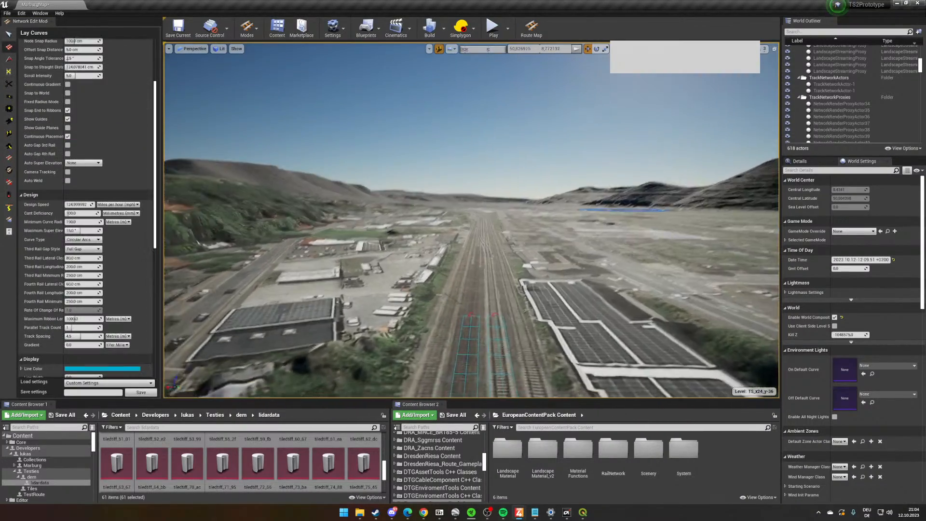
pyautogui.moveTo(479, 270)
pyautogui.mouseDown(button='right')
pyautogui.moveTo(482, 322)
pyautogui.moveTo(458, 291)
pyautogui.moveTo(455, 207)
pyautogui.moveTo(458, 245)
pyautogui.moveTo(475, 260)
pyautogui.mouseUp(button='right')
pyautogui.click(458, 300)
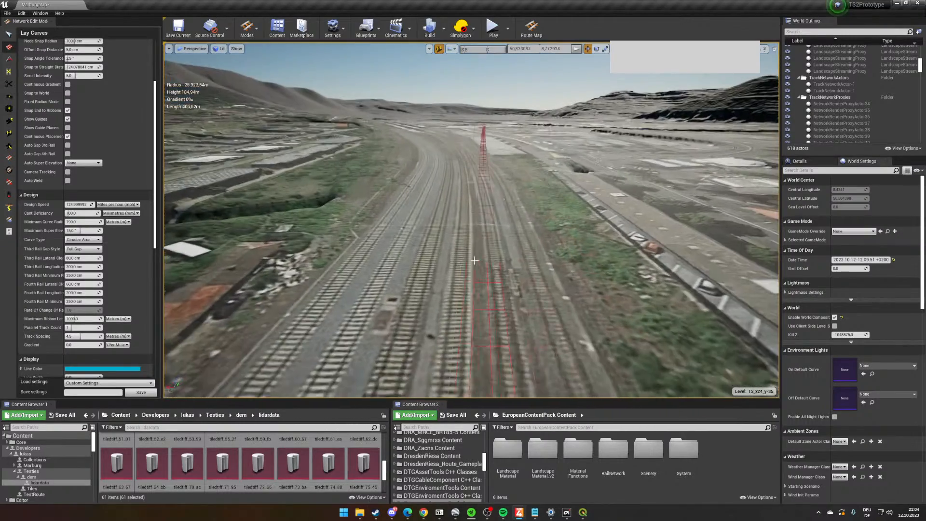
pyautogui.click(475, 260)
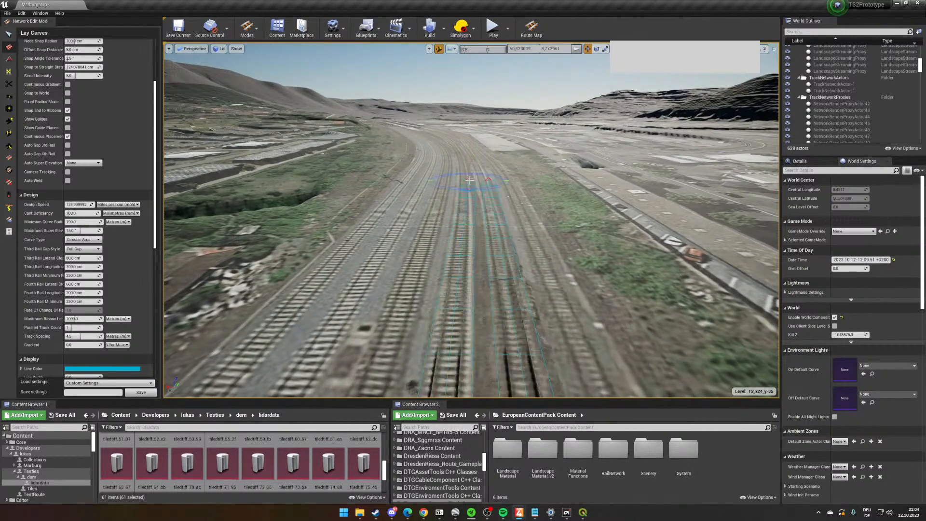
pyautogui.click(470, 180)
# - Cut both newly laid southern tracks at matching points partway along their length
pyautogui.moveTo(470, 180); pyautogui.dragTo(280, 191, button='right')
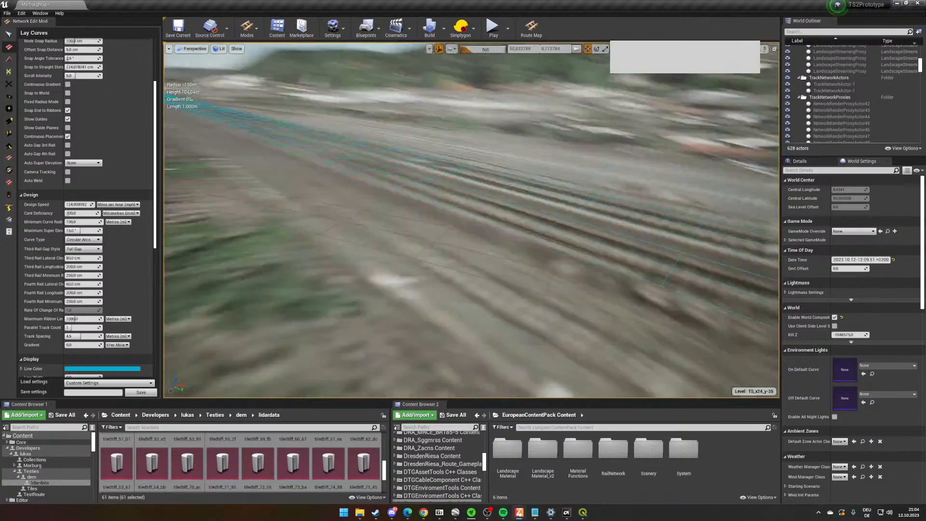
pyautogui.moveTo(462, 220); pyautogui.dragTo(426, 220, button='right')
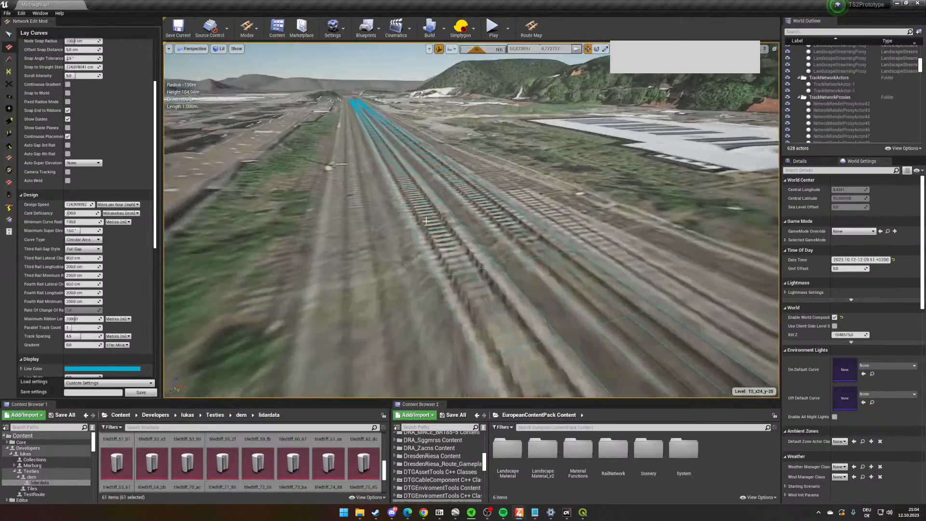
pyautogui.click(9, 84)
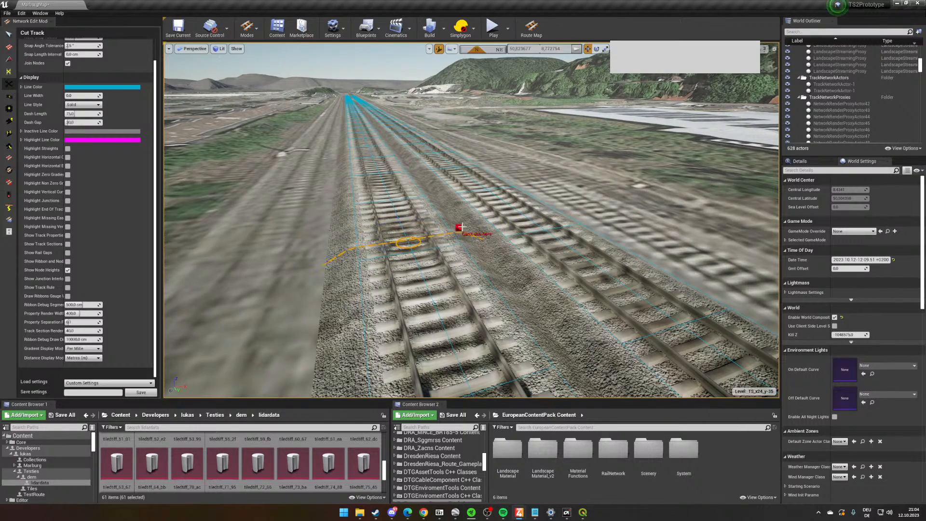
pyautogui.moveTo(707, 190); pyautogui.dragTo(707, 191)
pyautogui.moveTo(498, 250); pyautogui.dragTo(665, 247, button='right')
# - Lower both nodes at the cut points together to match the terrain and open their node details
pyautogui.click(8, 138)
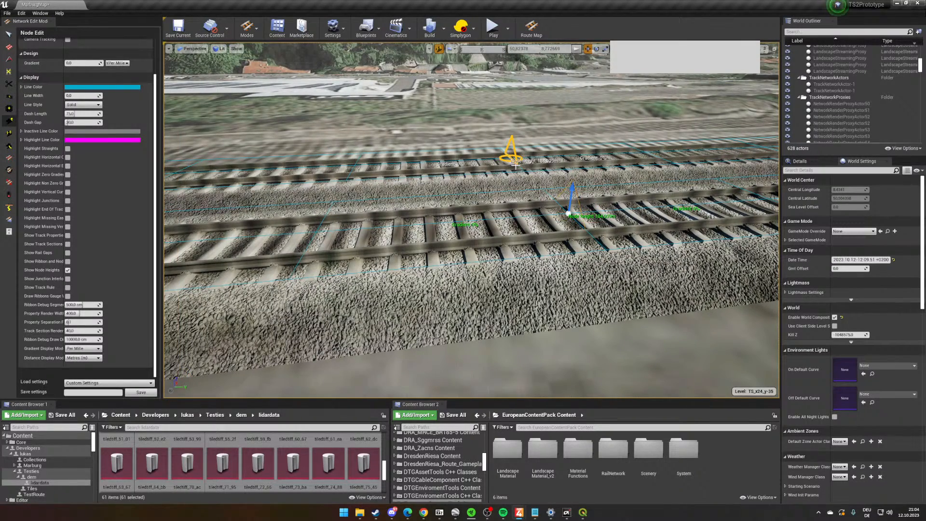
pyautogui.keyDown('ctrl'); pyautogui.click(515, 165); pyautogui.keyUp('ctrl')
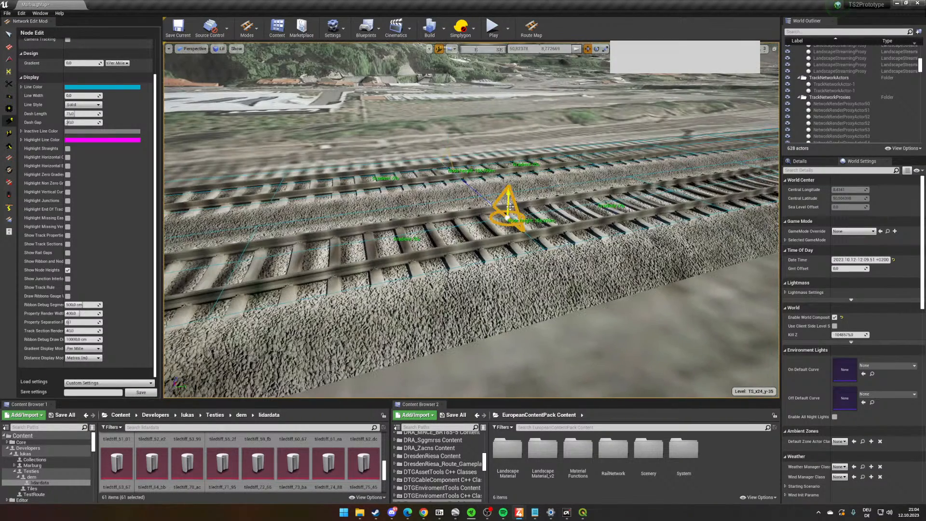
pyautogui.moveTo(509, 206); pyautogui.dragTo(507, 217)
pyautogui.press('w')
pyautogui.moveTo(507, 217); pyautogui.dragTo(724, 179, button='right')
pyautogui.press('w')
pyautogui.press('w')
pyautogui.click(808, 161)
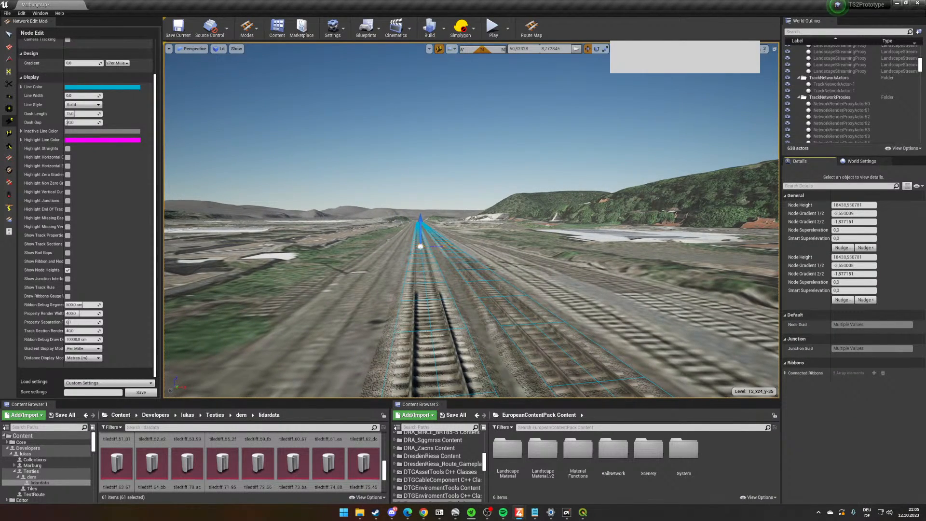
pyautogui.press('w')
pyautogui.moveTo(528, 200); pyautogui.dragTo(508, 230, button='right')
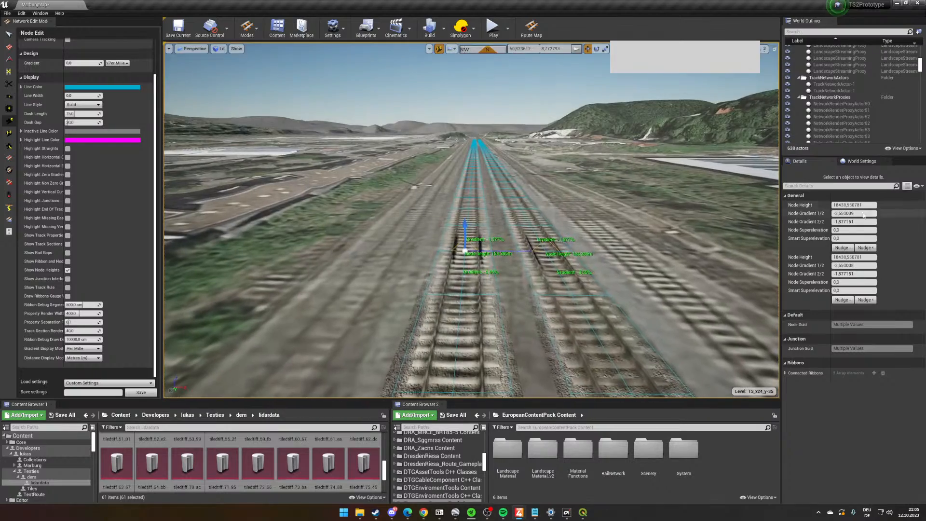
pyautogui.moveTo(634, 211); pyautogui.dragTo(690, 215, button='right')
pyautogui.scroll(4, 634, 211)
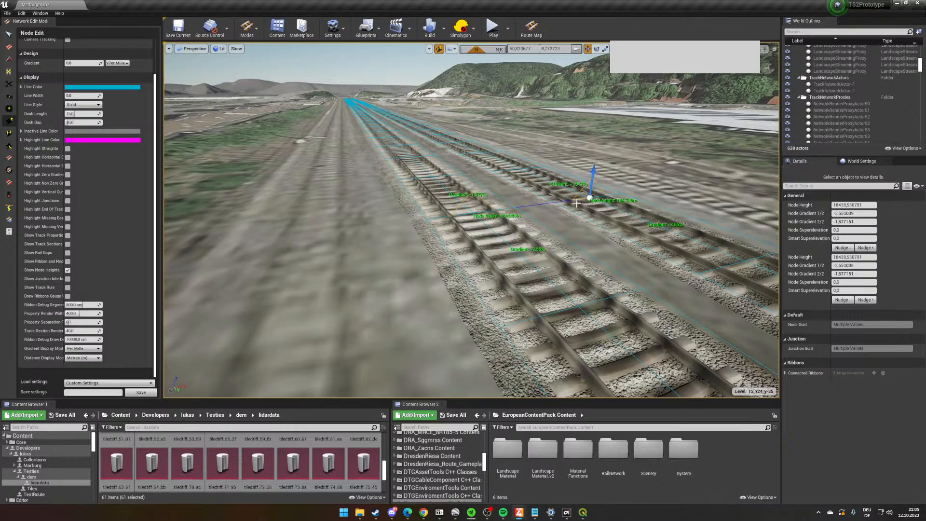
# - Set the node gradient to 0 at the open south end of the western track of the new pair
pyautogui.press('w')
pyautogui.moveTo(184, 187); pyautogui.dragTo(272, 161, button='right')
pyautogui.moveTo(545, 217); pyautogui.dragTo(569, 241, button='right')
pyautogui.click(553, 247)
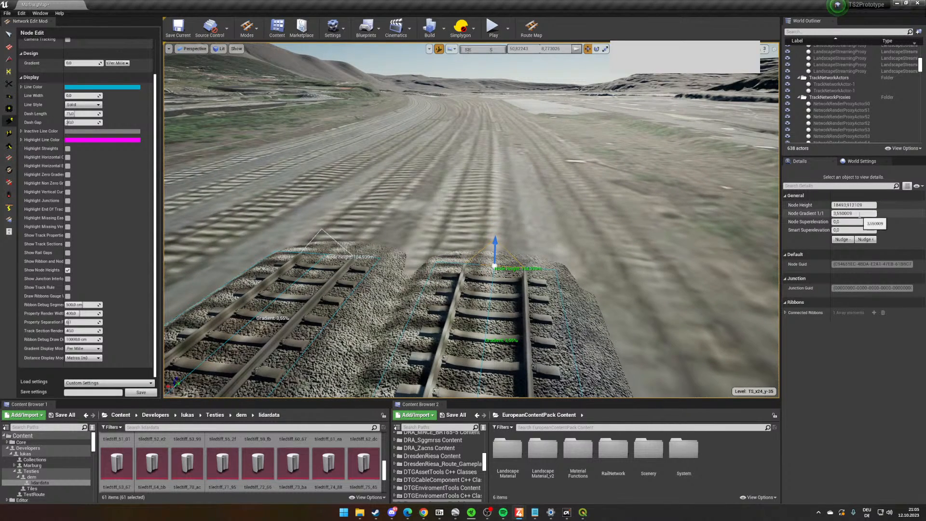
pyautogui.moveTo(857, 213); pyautogui.dragTo(782, 219)
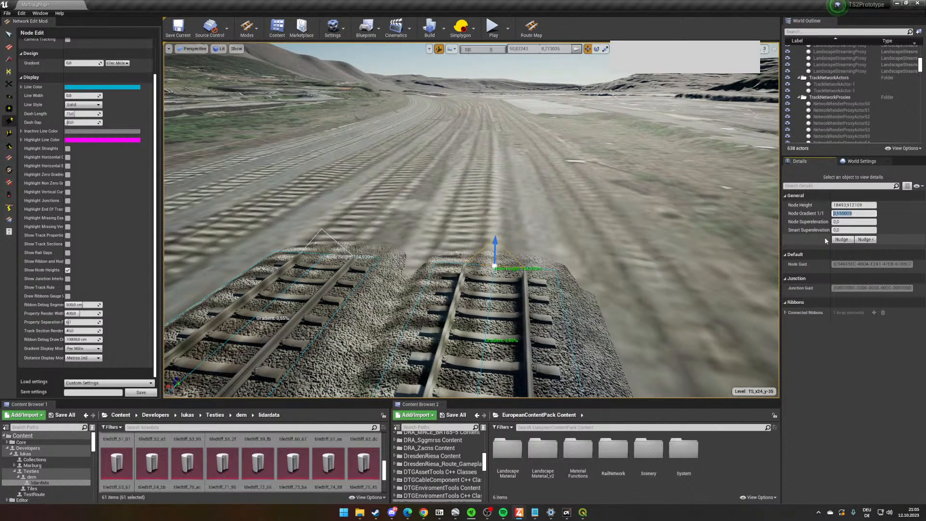
pyautogui.press('Return')
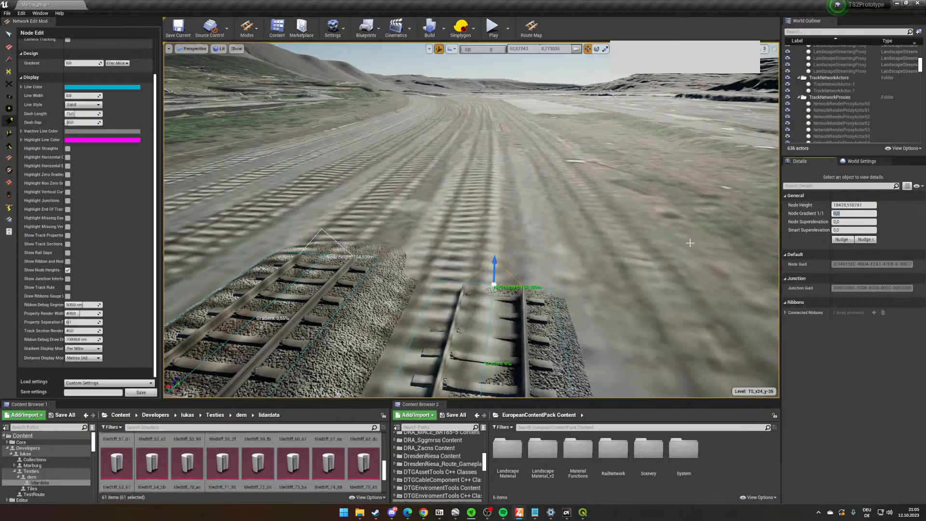
# - Set the node gradient to 0 at the open south end of the neighbouring eastern track
pyautogui.moveTo(531, 246); pyautogui.dragTo(748, 216, button='right')
pyautogui.moveTo(530, 220); pyautogui.dragTo(680, 249, button='right')
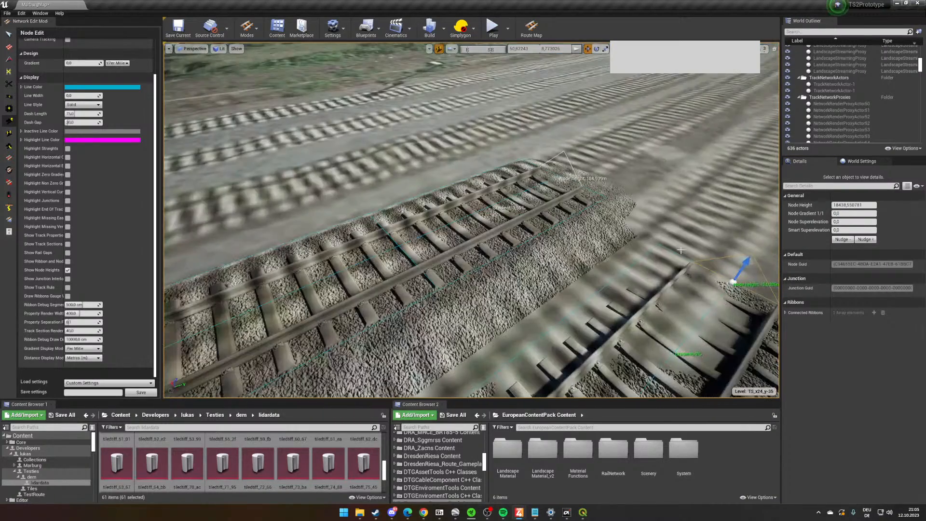
pyautogui.click(561, 169)
pyautogui.click(831, 216)
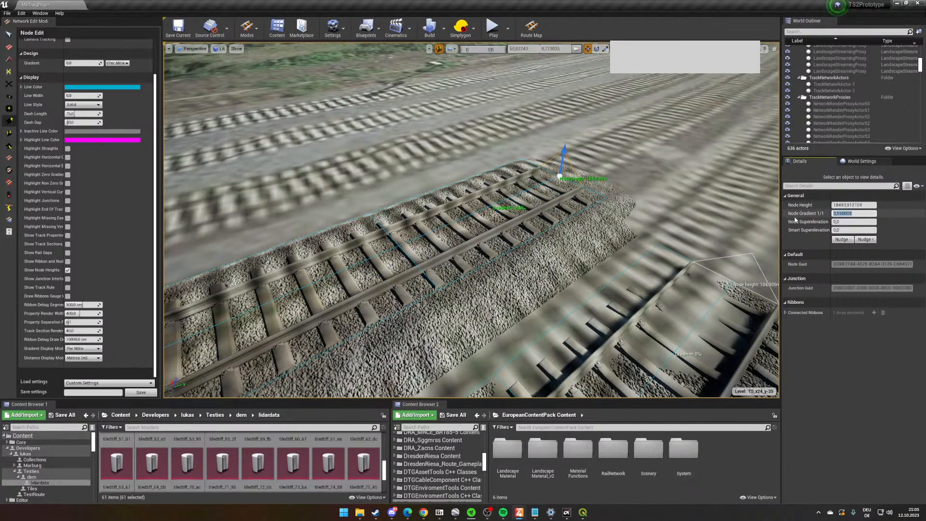
pyautogui.write('0')
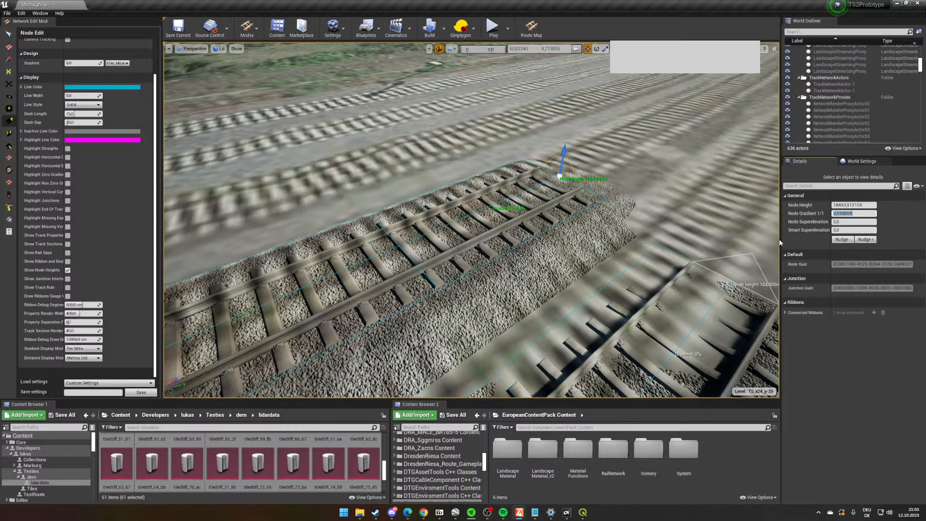
pyautogui.write('0')
pyautogui.press('Return')
pyautogui.moveTo(748, 232); pyautogui.dragTo(634, 227, button='right')
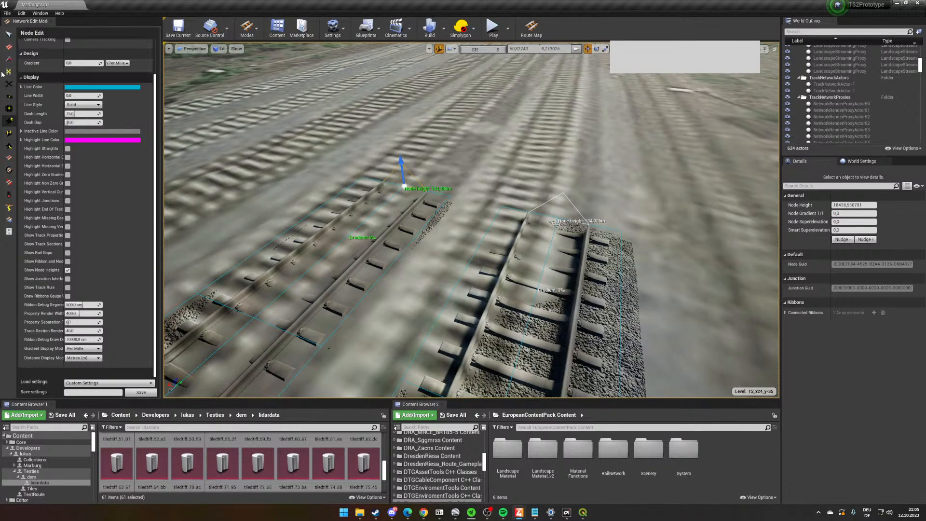
# - Activate Lay Curves at the open ends of the station platform tracks and set the curve type to Auto
pyautogui.click(13, 50)
pyautogui.moveTo(523, 181); pyautogui.dragTo(407, 214, button='right')
pyautogui.press('s')
pyautogui.press('s')
pyautogui.press('d')
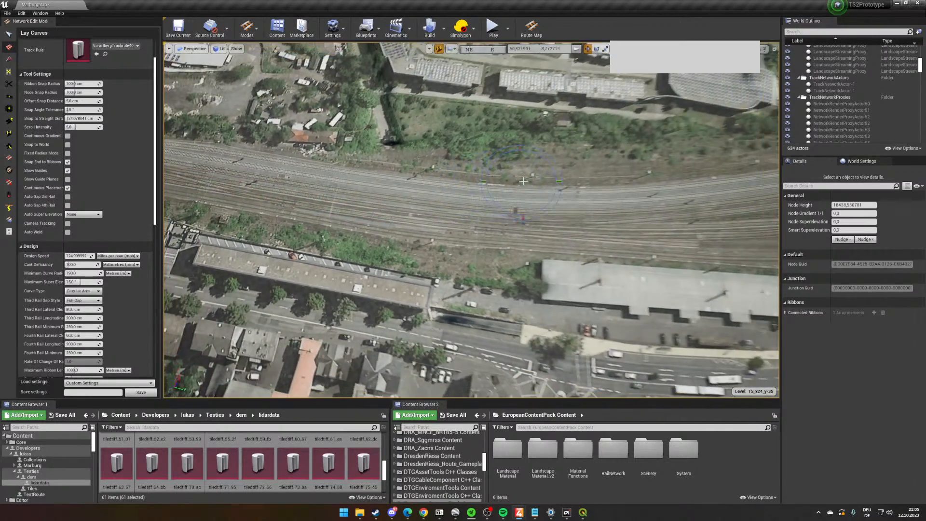
pyautogui.press('d')
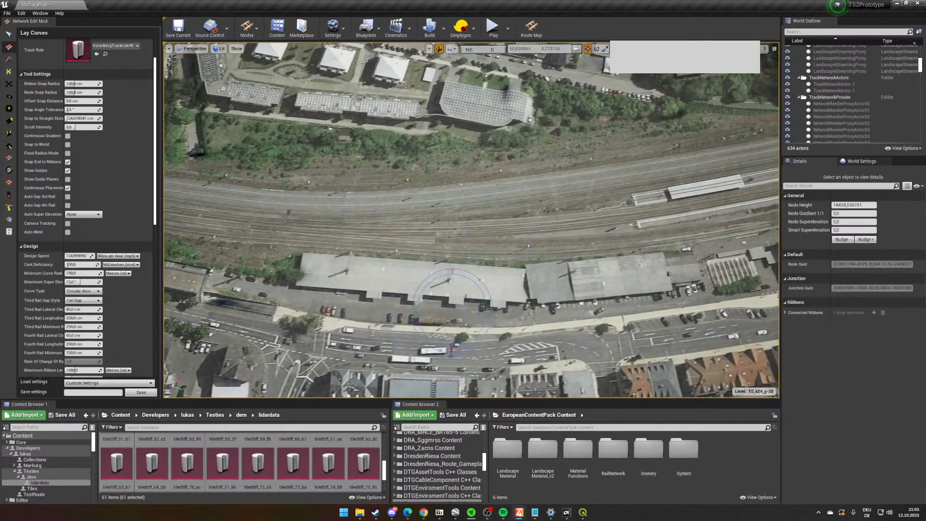
pyautogui.moveTo(523, 181); pyautogui.dragTo(453, 344, button='right')
pyautogui.press('w')
pyautogui.press('w')
pyautogui.press('d')
pyautogui.moveTo(567, 290); pyautogui.dragTo(507, 290, button='right')
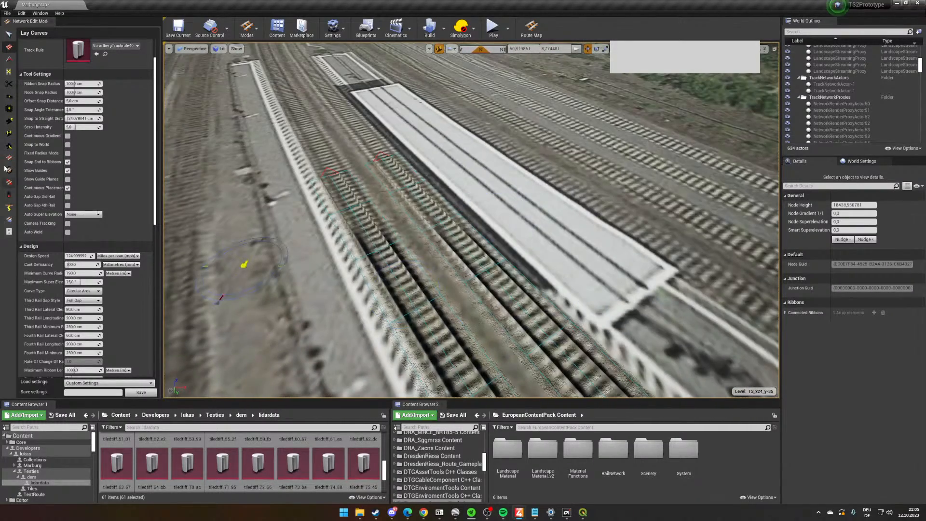
pyautogui.scroll(-4, 73, 173)
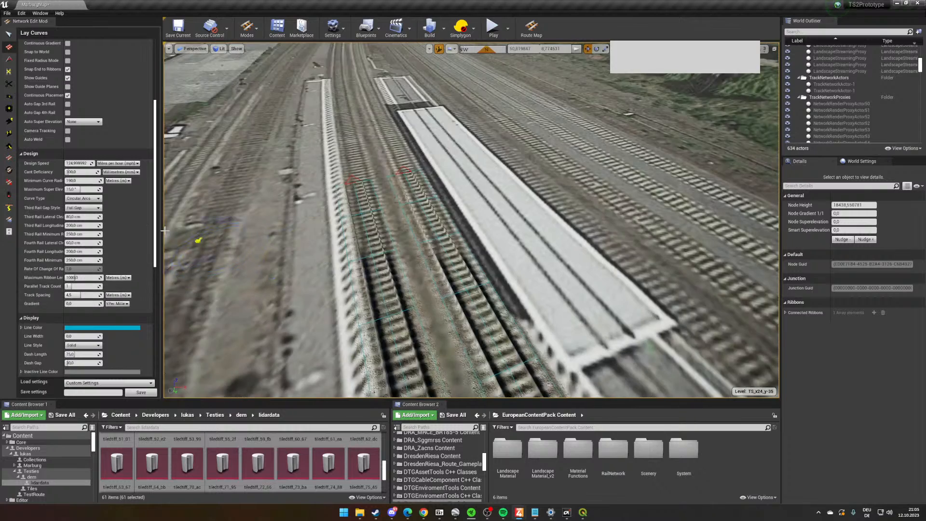
pyautogui.click(83, 198)
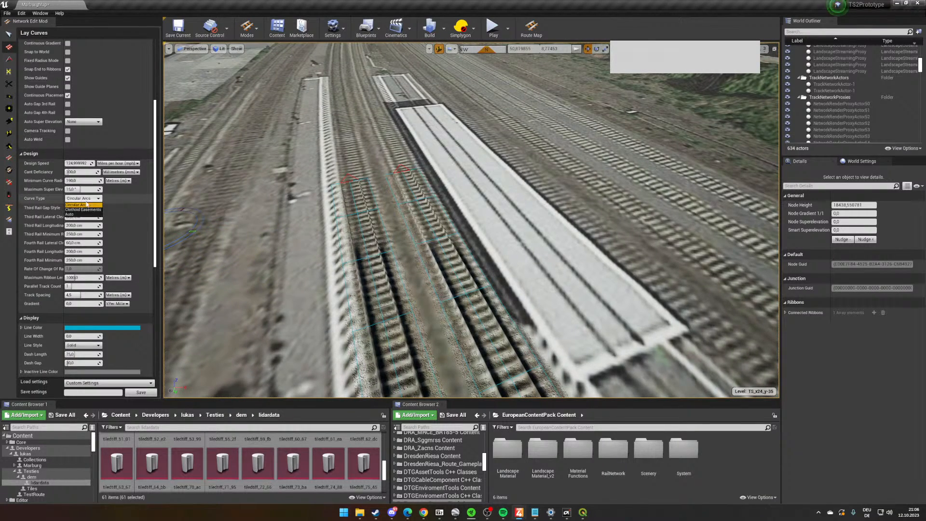
pyautogui.click(87, 215)
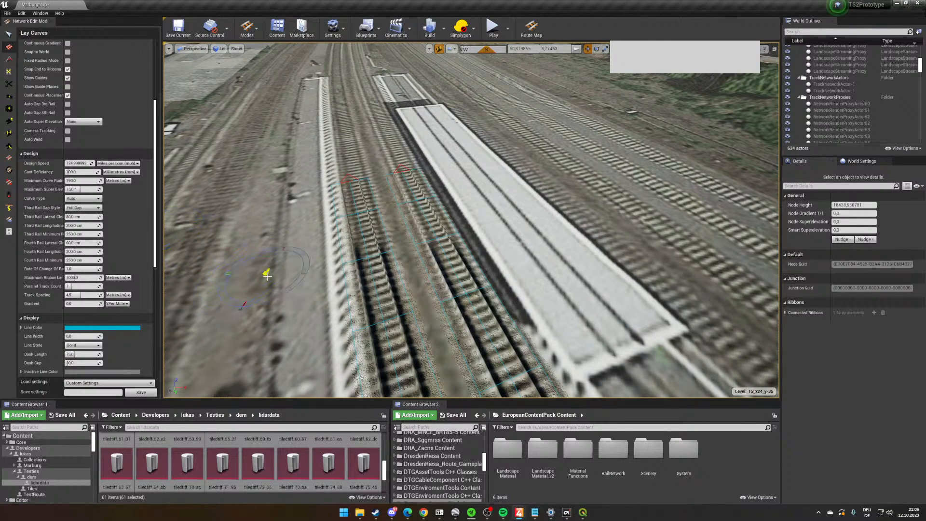
# - Change the design speed unit for curve laying to kilometres per hour
pyautogui.moveTo(379, 287); pyautogui.dragTo(479, 351, button='right')
pyautogui.press('s')
pyautogui.moveTo(441, 290)
pyautogui.mouseDown(button='right')
pyautogui.moveTo(335, 216)
pyautogui.moveTo(324, 197)
pyautogui.moveTo(429, 292)
pyautogui.mouseUp(button='right')
pyautogui.press('w')
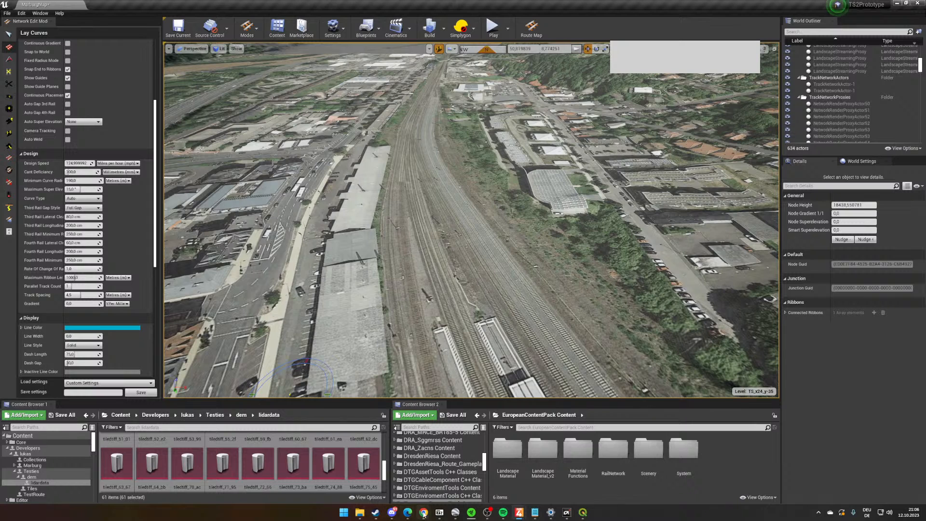
pyautogui.moveTo(424, 513)
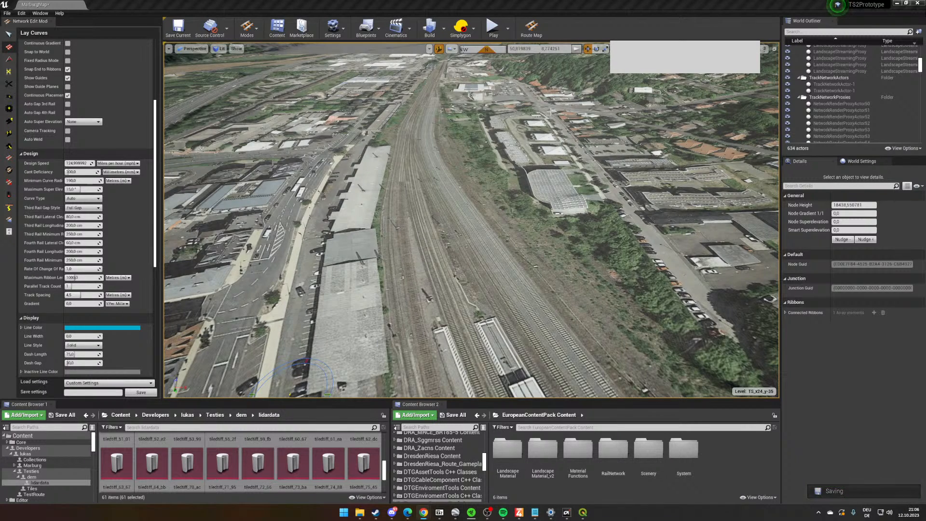
pyautogui.moveTo(386, 193); pyautogui.dragTo(463, 241, button='right')
pyautogui.moveTo(304, 210); pyautogui.dragTo(364, 251, button='right')
pyautogui.press('w')
pyautogui.click(118, 163)
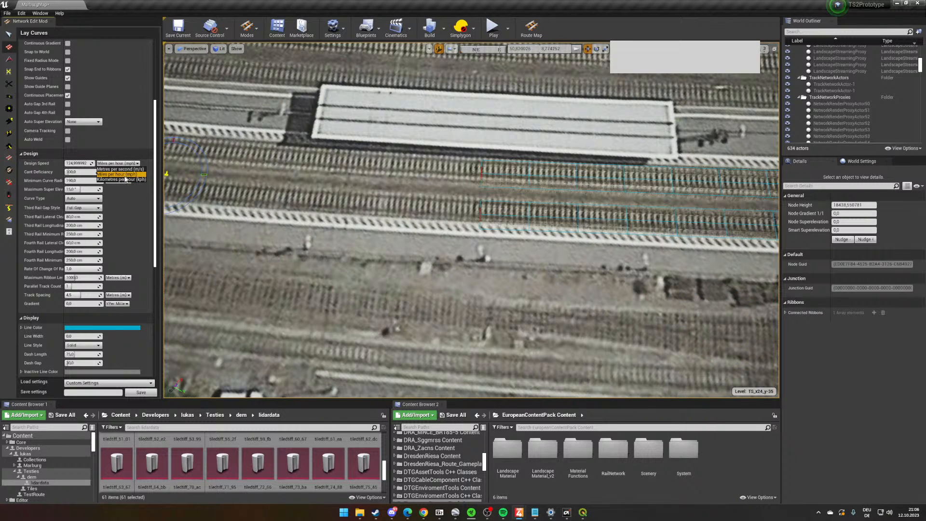
pyautogui.click(121, 179)
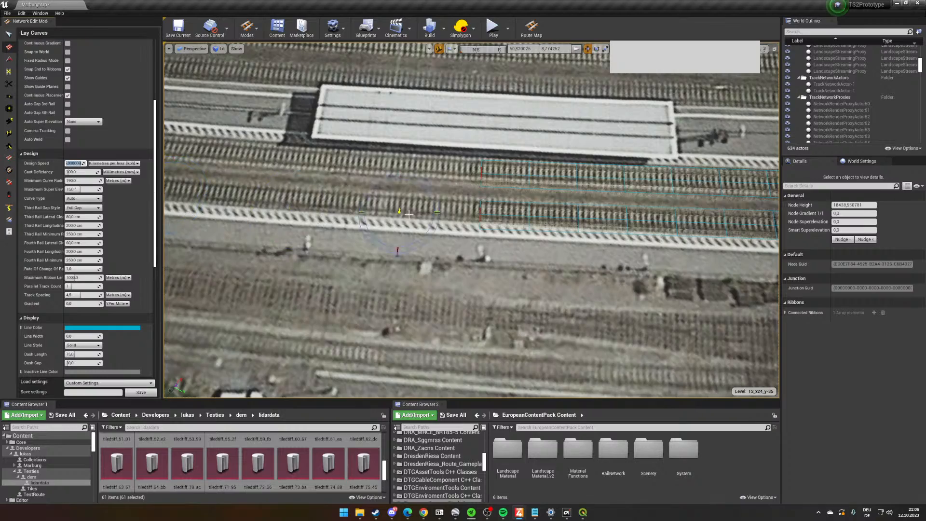
pyautogui.moveTo(409, 214); pyautogui.dragTo(591, 216, button='right')
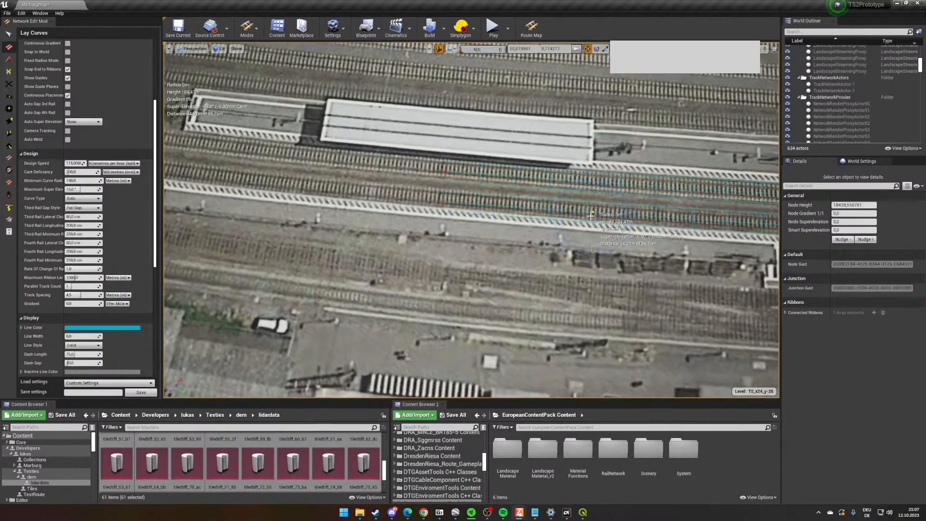
pyautogui.click(590, 214)
pyautogui.moveTo(221, 190); pyautogui.dragTo(222, 192, button='right')
pyautogui.moveTo(371, 232); pyautogui.dragTo(372, 232, button='right')
pyautogui.moveTo(574, 205); pyautogui.dragTo(574, 205, button='right')
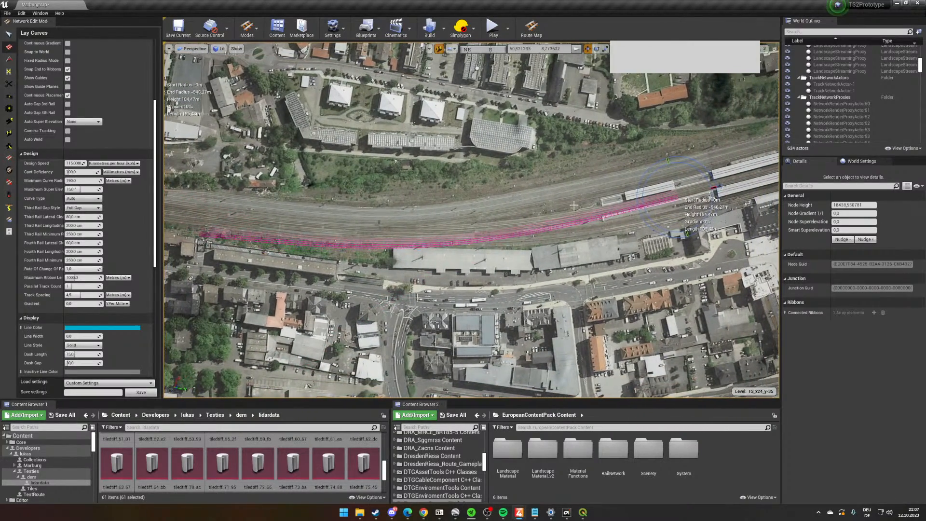
pyautogui.moveTo(520, 217); pyautogui.dragTo(520, 216, button='right')
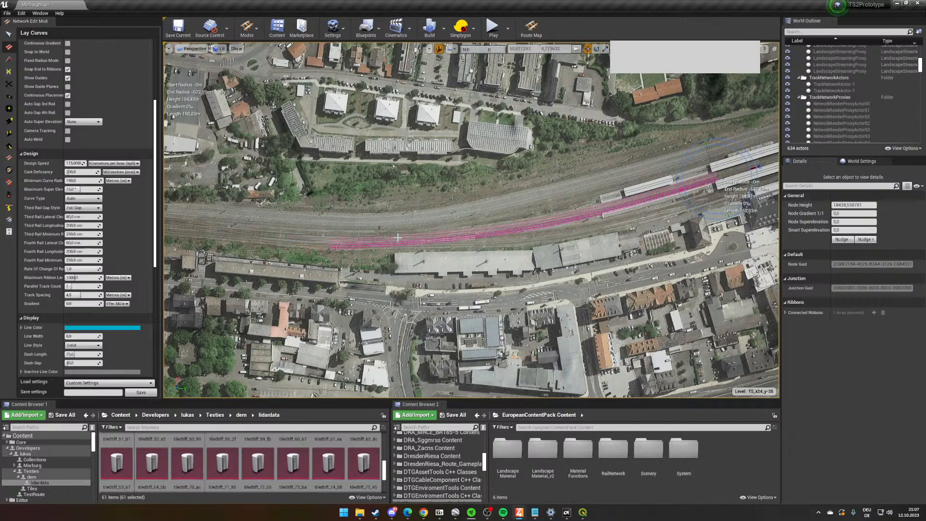
pyautogui.moveTo(447, 246); pyautogui.dragTo(446, 247, button='right')
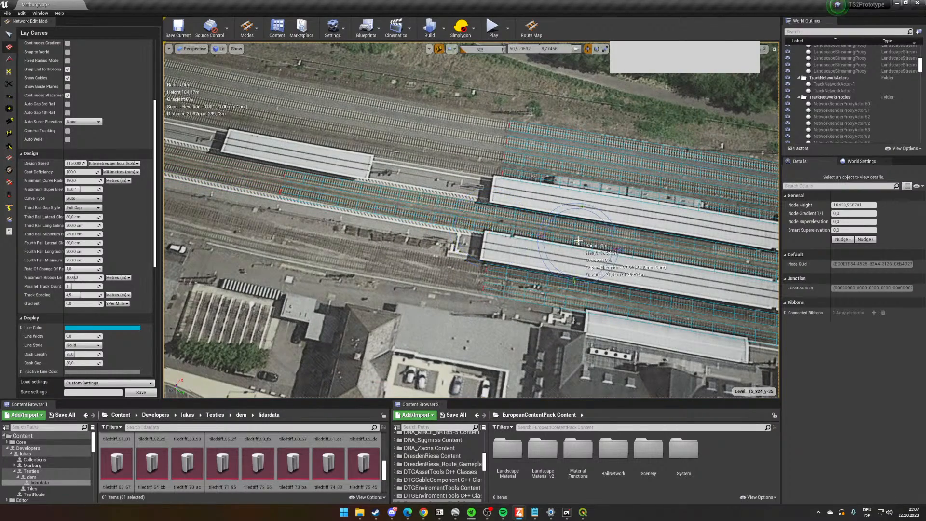
# - Increase the ribbon debug draw distance in the curve display settings so distant track outlines are drawn
pyautogui.moveTo(520, 236); pyautogui.dragTo(268, 252, button='right')
pyautogui.moveTo(435, 252); pyautogui.dragTo(434, 251, button='right')
pyautogui.scroll(-3, 149, 325)
pyautogui.scroll(-8, 97, 323)
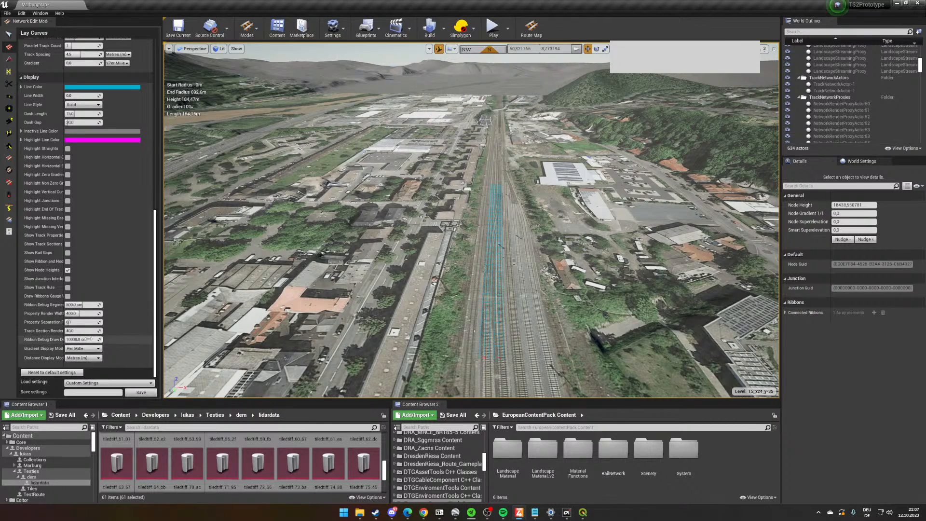
pyautogui.moveTo(645, 225); pyautogui.dragTo(663, 290, button='right')
pyautogui.moveTo(449, 116); pyautogui.dragTo(444, 70, button='right')
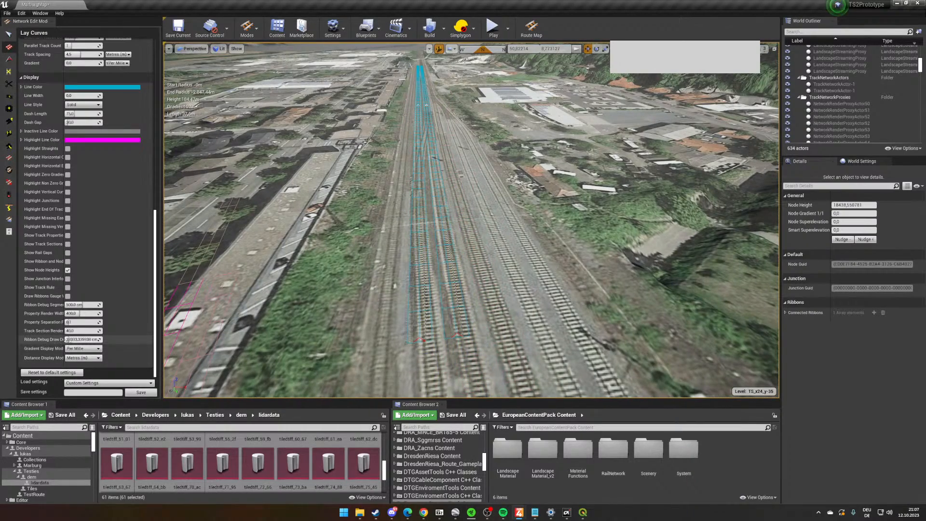
# - Lay a pair of parallel curves from the platform tracks' north end to the open south end of the new track pair
pyautogui.moveTo(471, 130)
pyautogui.mouseDown(button='right')
pyautogui.moveTo(482, 135)
pyautogui.moveTo(473, 135)
pyautogui.mouseUp(button='right')
pyautogui.moveTo(395, 131); pyautogui.dragTo(674, 125, button='right')
pyautogui.press('w')
pyautogui.moveTo(444, 115); pyautogui.dragTo(270, 106, button='right')
pyautogui.moveTo(371, 98); pyautogui.dragTo(379, 49, button='right')
pyautogui.press('w')
pyautogui.press('s')
pyautogui.moveTo(473, 219); pyautogui.dragTo(396, 85, button='right')
pyautogui.press('w')
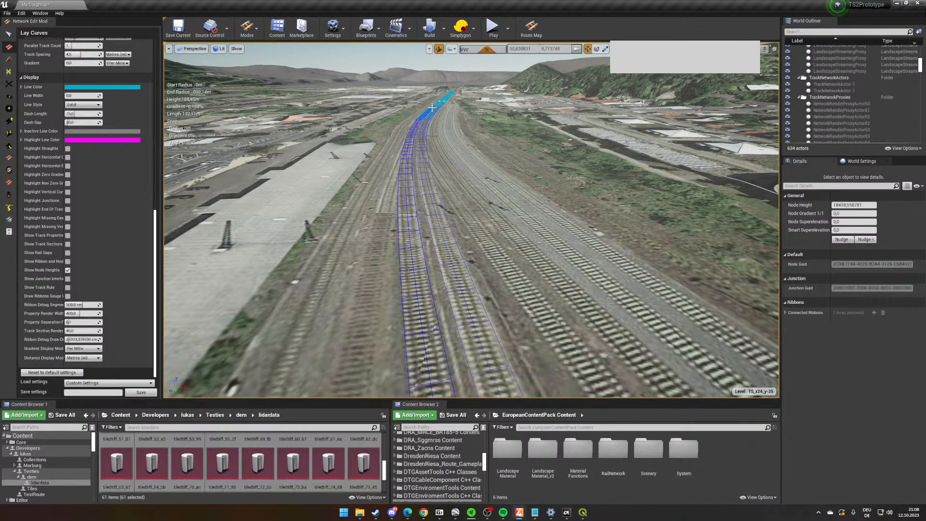
pyautogui.moveTo(432, 108); pyautogui.dragTo(350, 104, button='right')
pyautogui.press('w')
pyautogui.press('w')
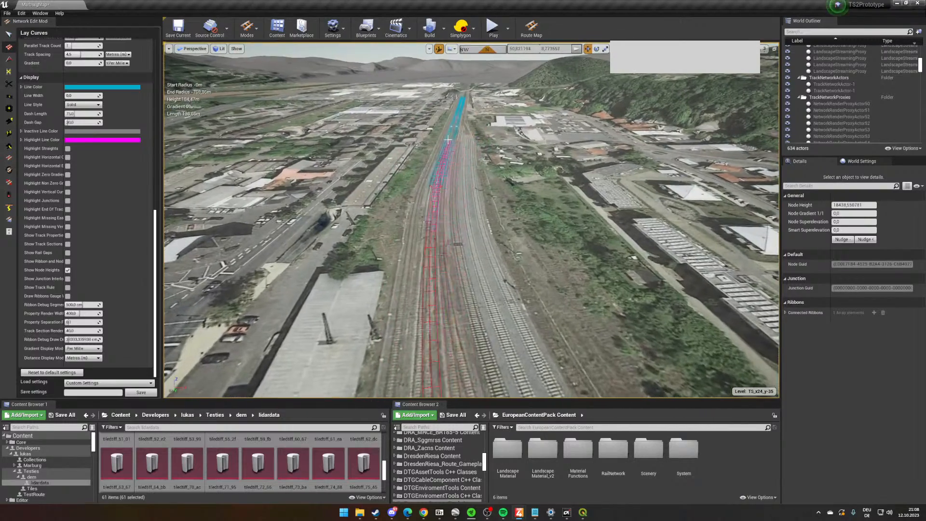
pyautogui.moveTo(478, 176); pyautogui.dragTo(772, 183, button='right')
pyautogui.press('w')
pyautogui.moveTo(482, 212); pyautogui.dragTo(482, 241, button='right')
pyautogui.press('w')
pyautogui.press('Escape')
# - Delete the short straight ribbons that extend the platform tracks north beneath the new curves
pyautogui.click(448, 193)
pyautogui.press('Delete')
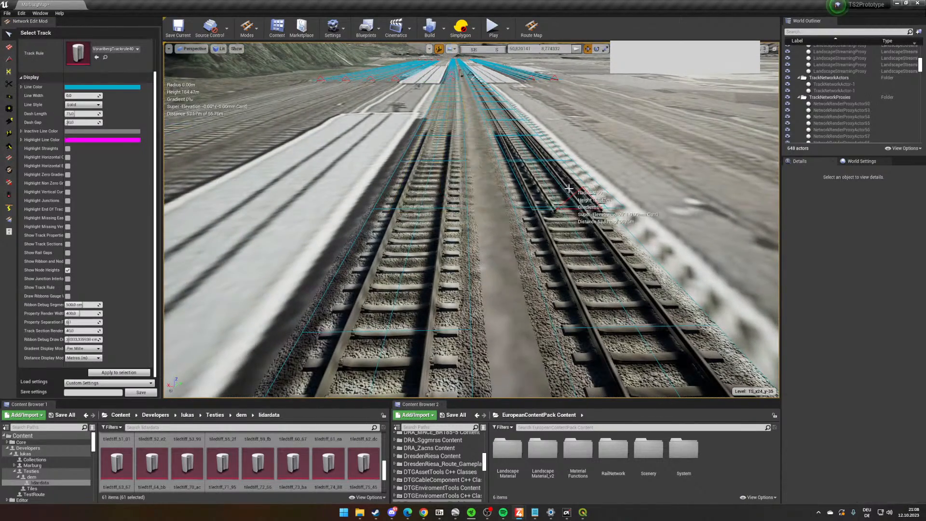
pyautogui.click(569, 189)
pyautogui.press('Delete')
pyautogui.moveTo(569, 188); pyautogui.dragTo(570, 120, button='right')
pyautogui.press('w')
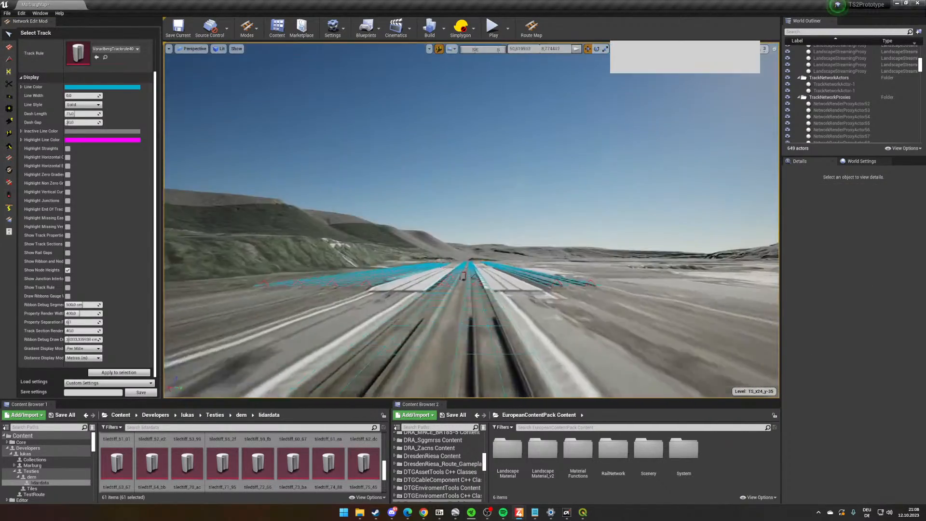
# - Find the leftover ribbon section at the northern end of the two platform tracks and delete it
pyautogui.moveTo(569, 188); pyautogui.dragTo(424, 303, button='right')
pyautogui.press('s')
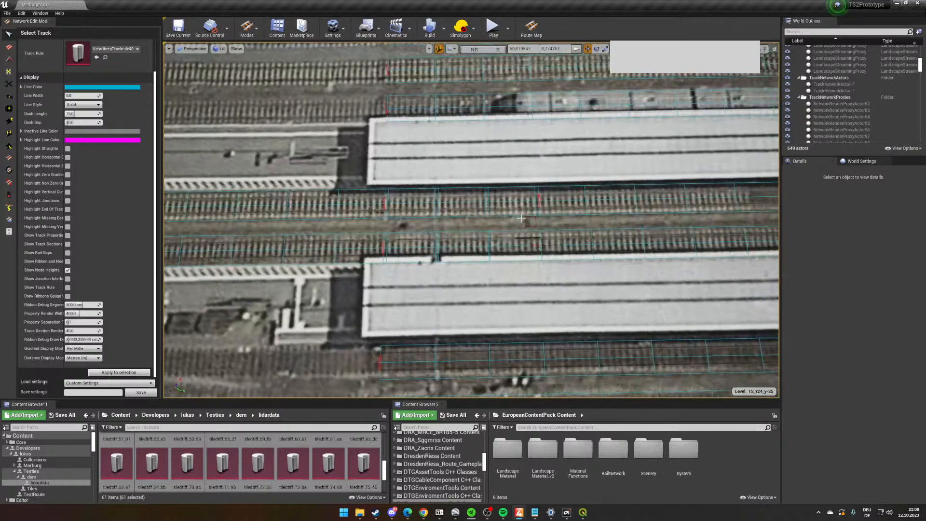
pyautogui.press('w')
pyautogui.scroll(2, 568, 191)
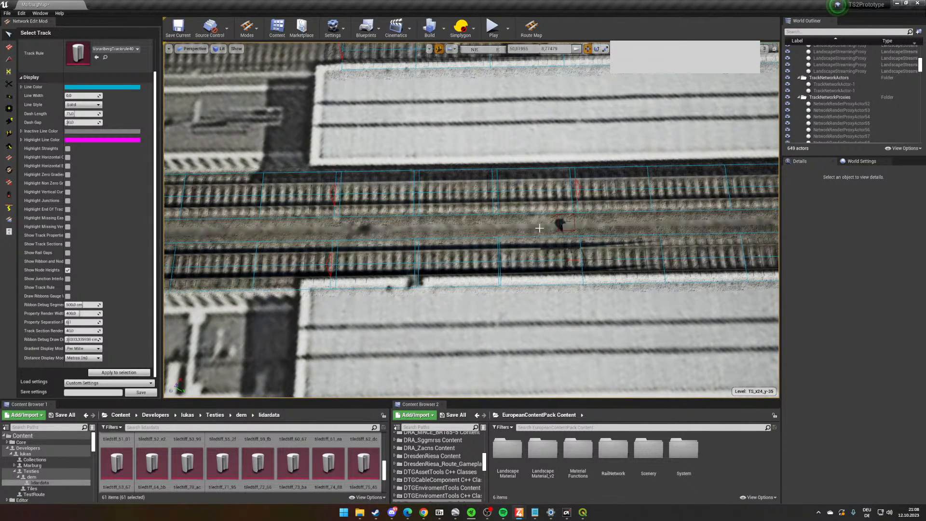
pyautogui.click(422, 210)
pyautogui.press('d')
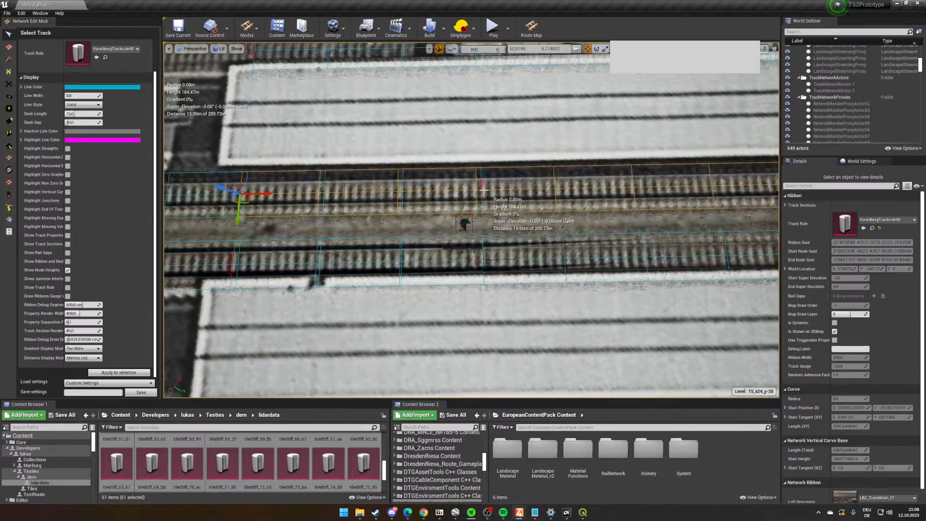
pyautogui.scroll(4, 483, 191)
pyautogui.moveTo(486, 280); pyautogui.dragTo(461, 224, button='right')
pyautogui.click(388, 197)
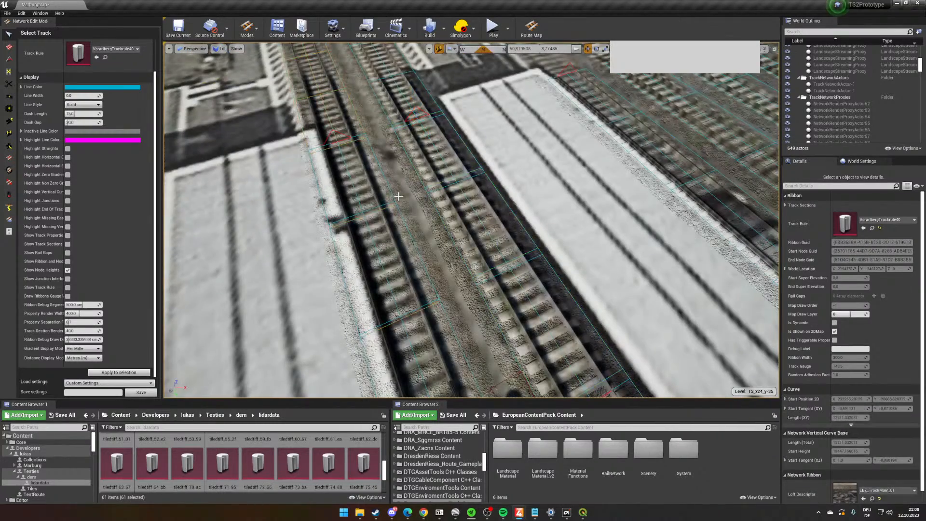
pyautogui.press('Delete')
# - Delete the eastern track's ribbon running north from the platform end
pyautogui.press('s')
pyautogui.moveTo(485, 277); pyautogui.dragTo(449, 263, button='right')
pyautogui.press('w')
pyautogui.moveTo(461, 166); pyautogui.dragTo(515, 199, button='right')
pyautogui.press('s')
pyautogui.click(472, 151)
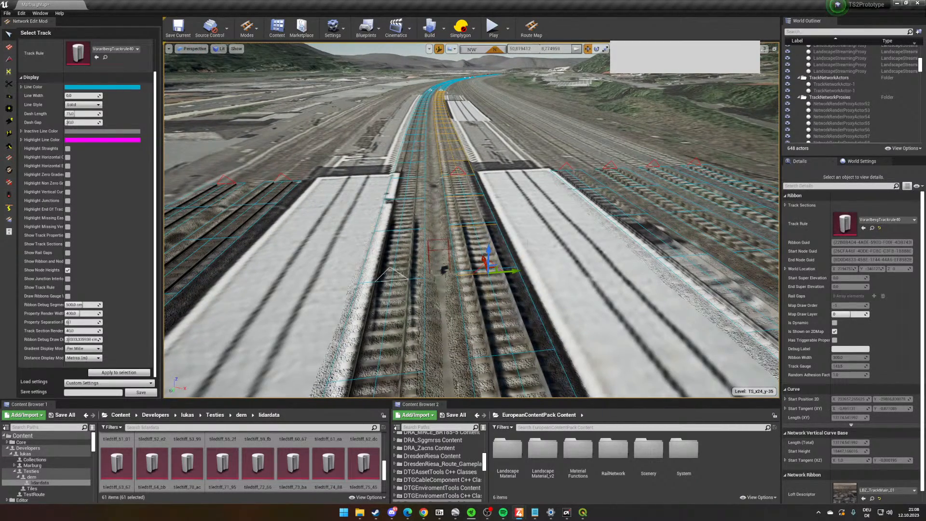
pyautogui.press('Delete')
# - Delete the remaining eastern curve ribbons between the station and the straight track to the north
pyautogui.moveTo(514, 243); pyautogui.dragTo(496, 138, button='right')
pyautogui.press('w')
pyautogui.moveTo(504, 192); pyautogui.dragTo(504, 269, button='right')
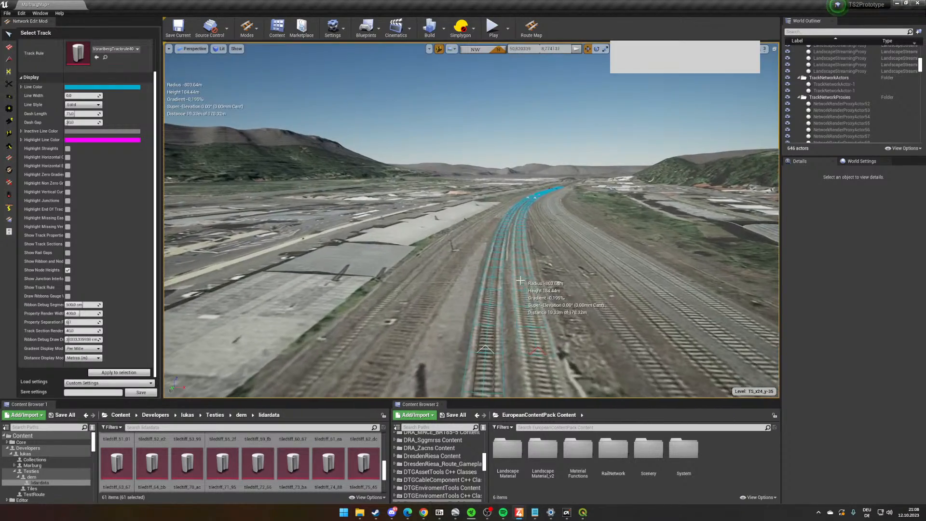
pyautogui.click(520, 280)
pyautogui.press('Delete')
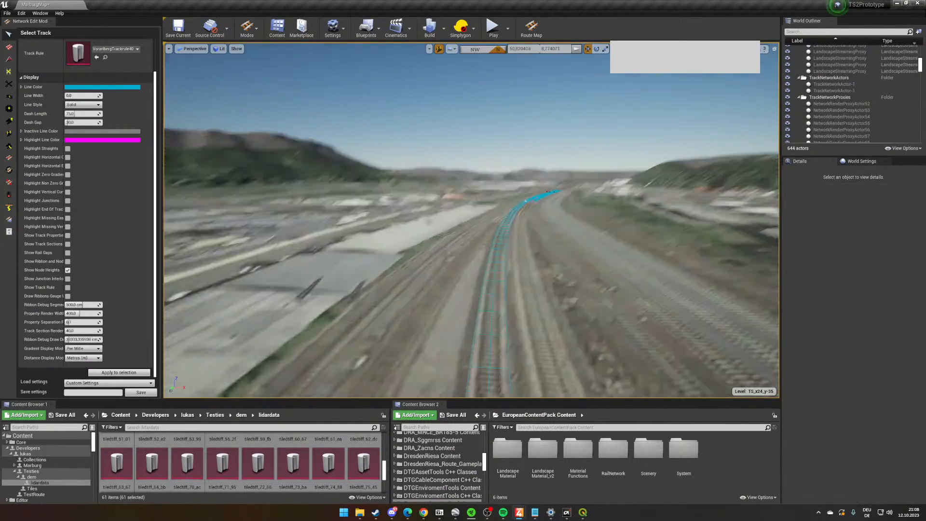
pyautogui.moveTo(520, 280); pyautogui.dragTo(496, 282, button='right')
pyautogui.press('w')
pyautogui.click(485, 243)
pyautogui.press('Delete')
# - Check the open south end of the eastern straight track north of the gap
pyautogui.click(483, 212)
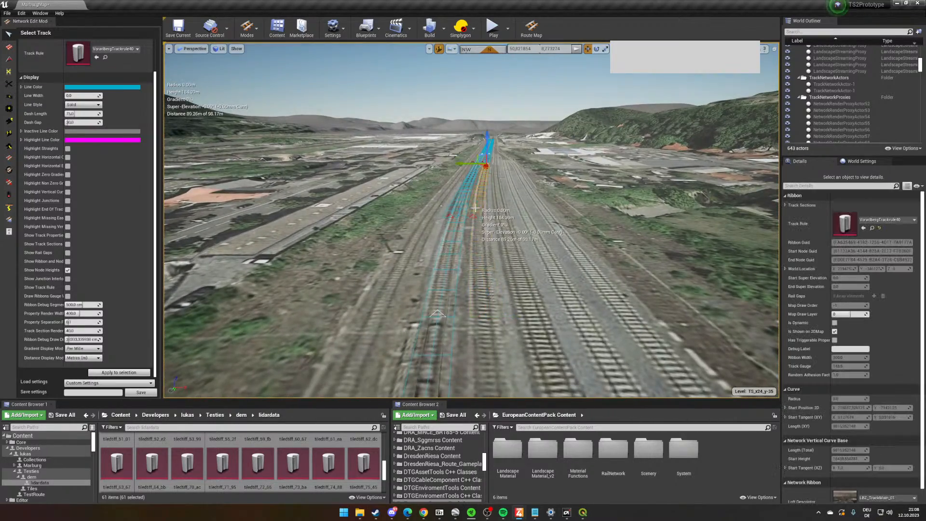
pyautogui.moveTo(483, 211); pyautogui.dragTo(483, 179, button='right')
pyautogui.press('w')
pyautogui.moveTo(478, 332); pyautogui.dragTo(478, 356, button='right')
pyautogui.click(460, 316)
pyautogui.click(460, 316)
pyautogui.click(478, 312)
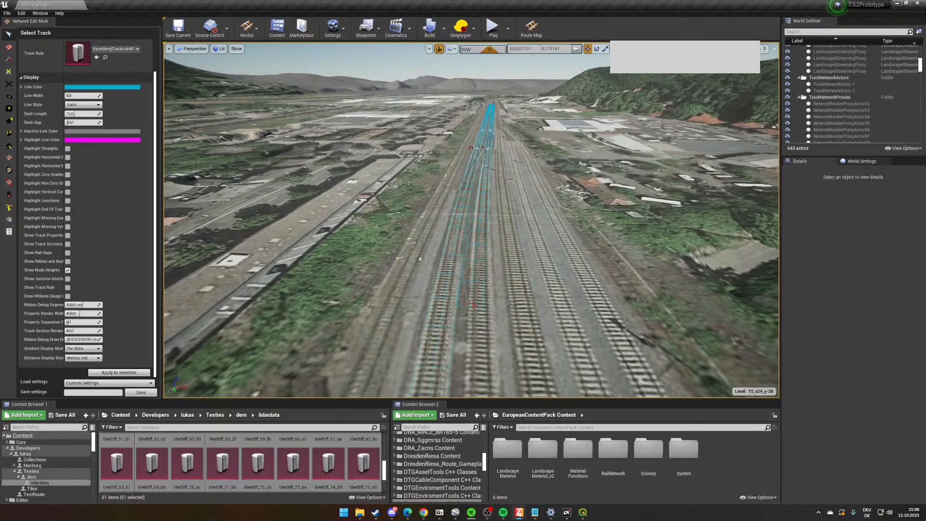
# - Activate Lay Curves and set the parallel track count to 0
pyautogui.click(9, 47)
pyautogui.moveTo(252, 246); pyautogui.dragTo(347, 289, button='right')
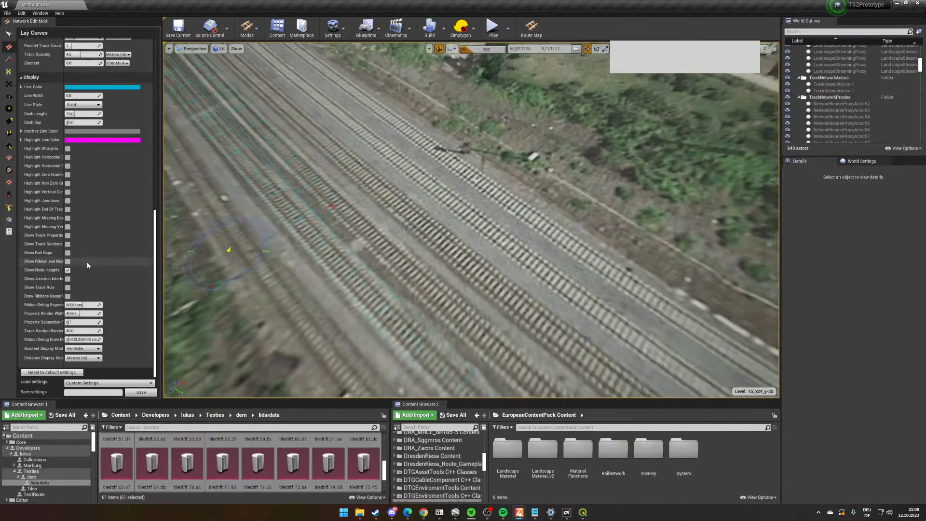
pyautogui.scroll(3, 84, 276)
pyautogui.scroll(5, 84, 275)
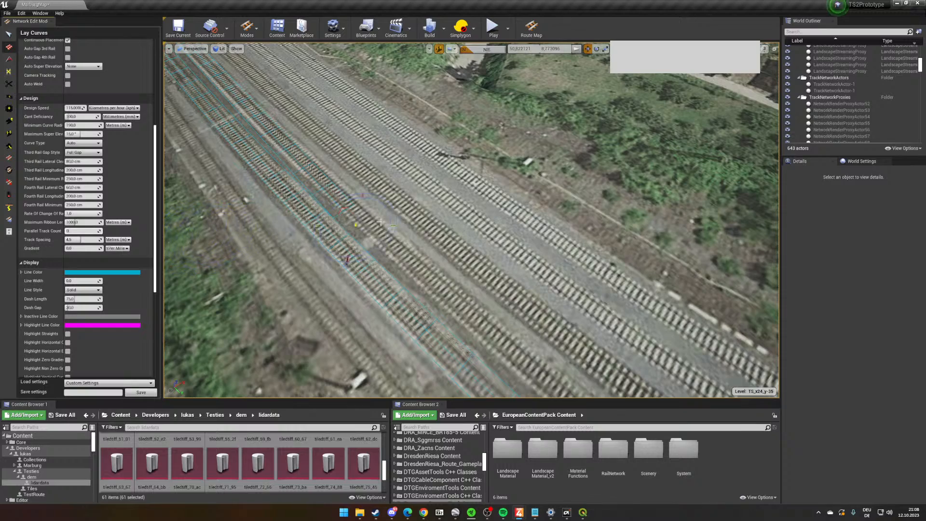
# - Lay a single curve from the eastern platform track northward, snapping it to the open south end of the eastern straight track
pyautogui.moveTo(409, 215); pyautogui.dragTo(557, 140, button='right')
pyautogui.press('w')
pyautogui.moveTo(506, 199); pyautogui.dragTo(573, 300, button='right')
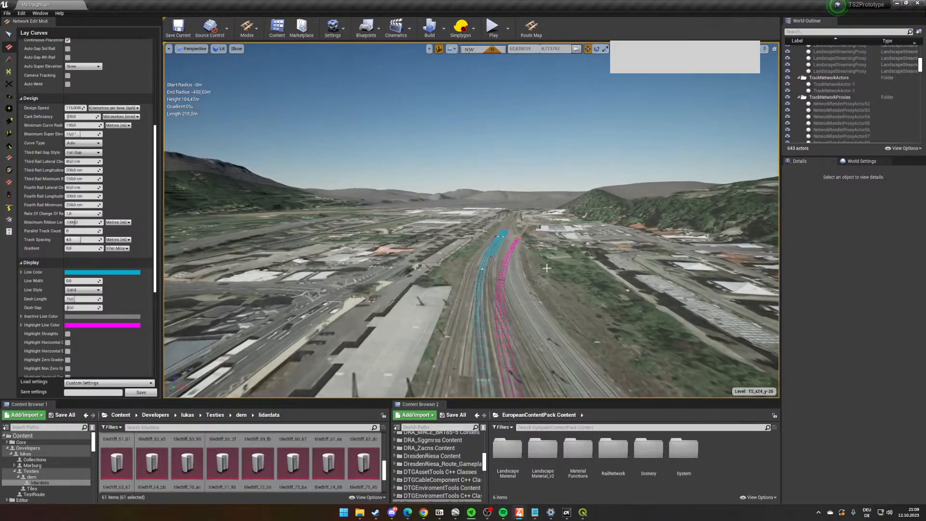
pyautogui.click(509, 239)
pyautogui.moveTo(510, 239); pyautogui.dragTo(319, 316, button='right')
pyautogui.press('w')
pyautogui.press('w')
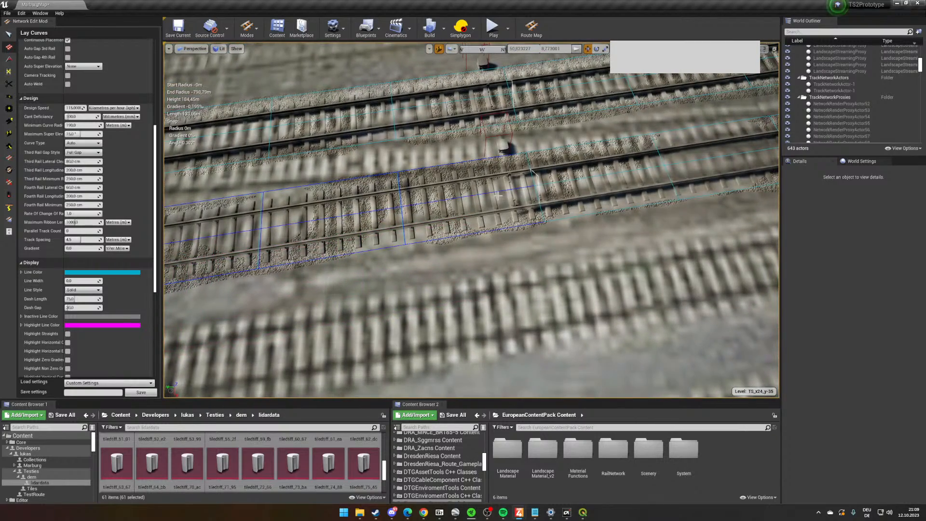
pyautogui.press('s')
pyautogui.moveTo(581, 269); pyautogui.dragTo(552, 260, button='right')
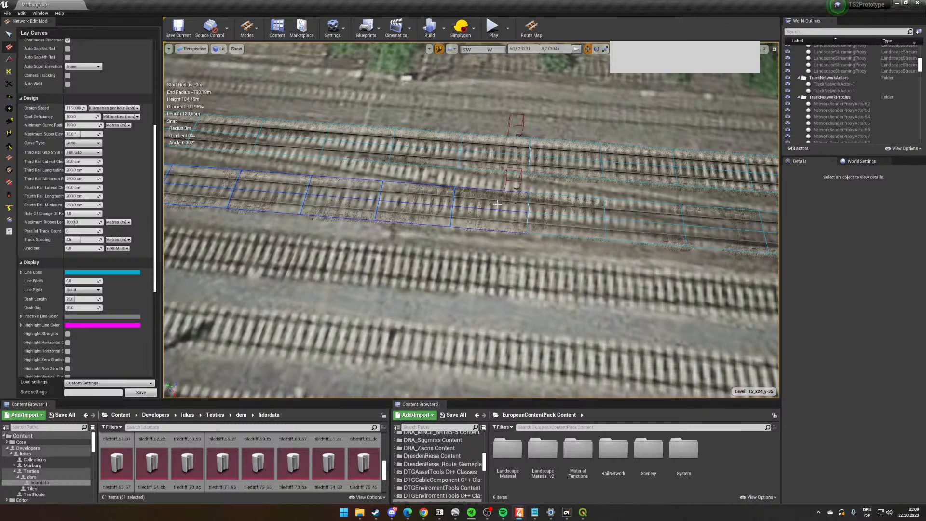
pyautogui.click(497, 203)
# - Switch to Select Track and check the eastern straight ribbon where it meets the new curve
pyautogui.press('w')
pyautogui.moveTo(623, 270); pyautogui.dragTo(518, 207, button='right')
pyautogui.click(8, 34)
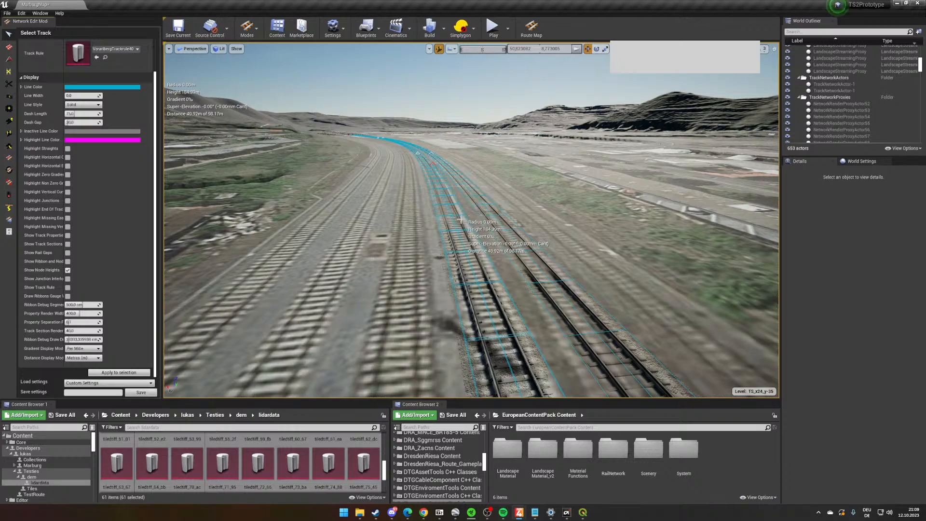
pyautogui.click(451, 180)
pyautogui.click(450, 180)
pyautogui.click(450, 188)
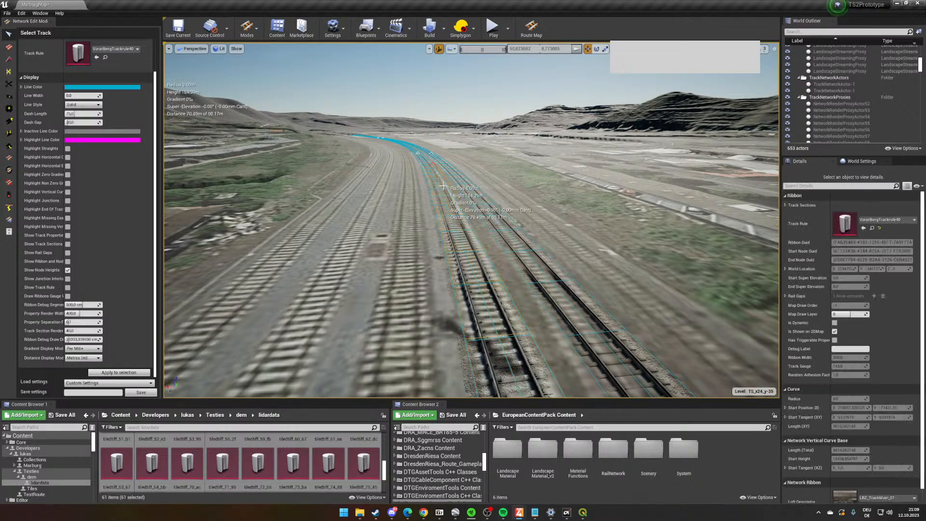
pyautogui.click(450, 188)
# - Return to the station and delete the surplus ribbon on the track between the platforms
pyautogui.moveTo(451, 188); pyautogui.dragTo(774, 304, button='right')
pyautogui.press('w')
pyautogui.moveTo(379, 330); pyautogui.dragTo(530, 213, button='right')
pyautogui.press('w')
pyautogui.click(471, 278)
pyautogui.press('Delete')
pyautogui.scroll(-1, 531, 212)
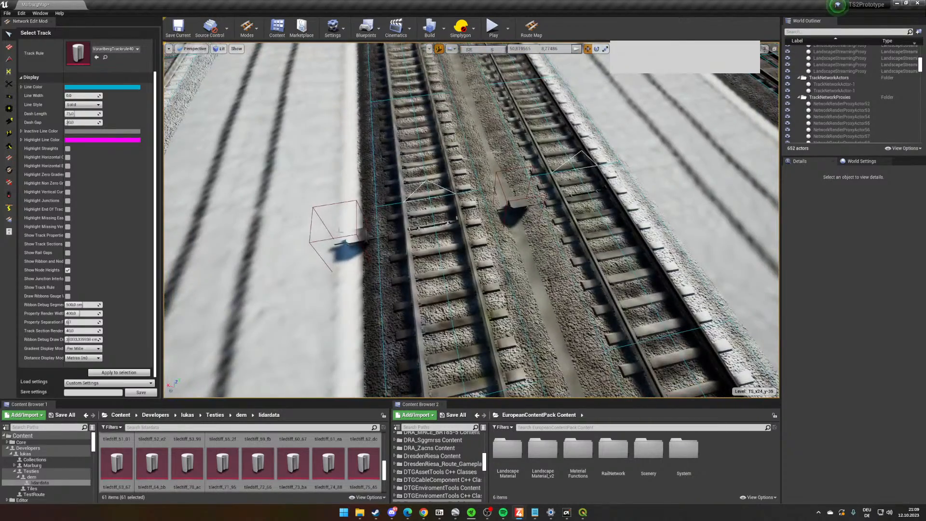
# - Examine the two platform tracks at the platform ends and the loft descriptor and track rule in the track properties
pyautogui.moveTo(447, 244); pyautogui.dragTo(505, 241, button='right')
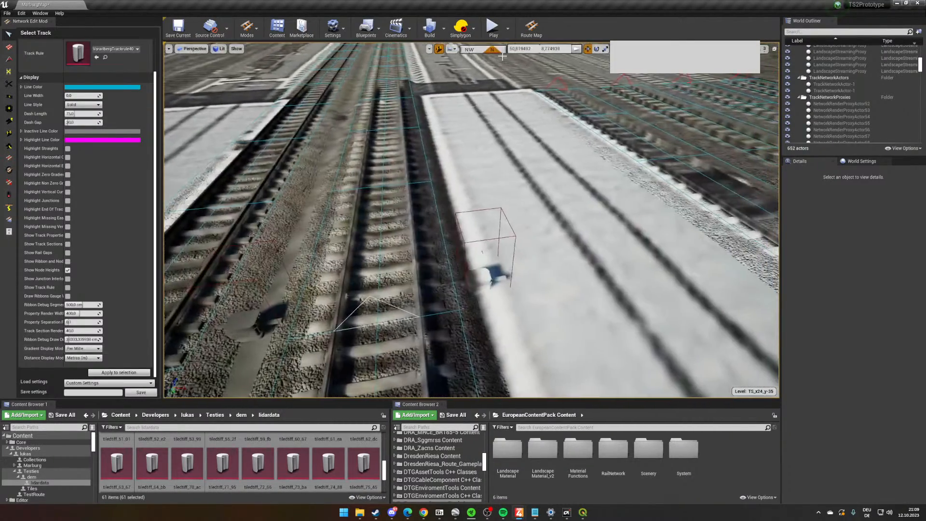
pyautogui.moveTo(502, 56)
pyautogui.mouseDown(button='right')
pyautogui.moveTo(468, 57)
pyautogui.moveTo(520, 56)
pyautogui.moveTo(492, 53)
pyautogui.mouseUp(button='right')
pyautogui.press('s')
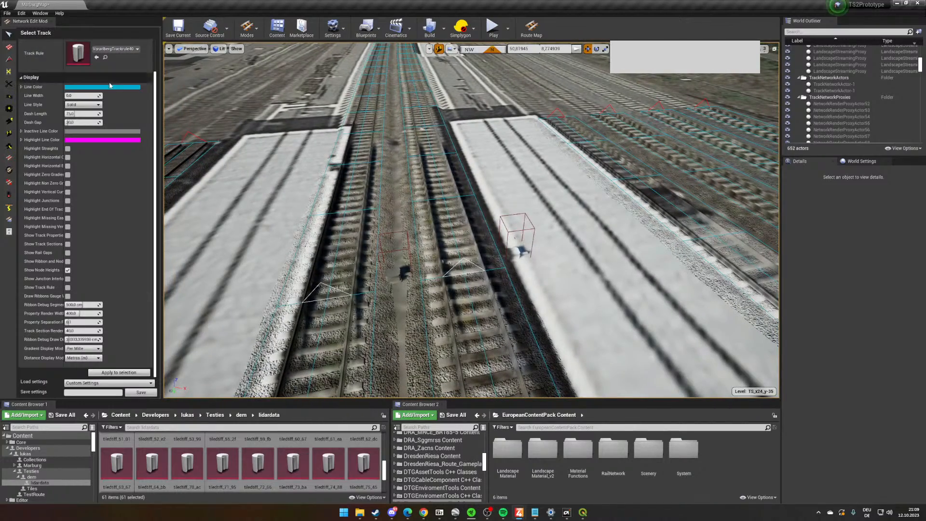
pyautogui.scroll(3, 110, 86)
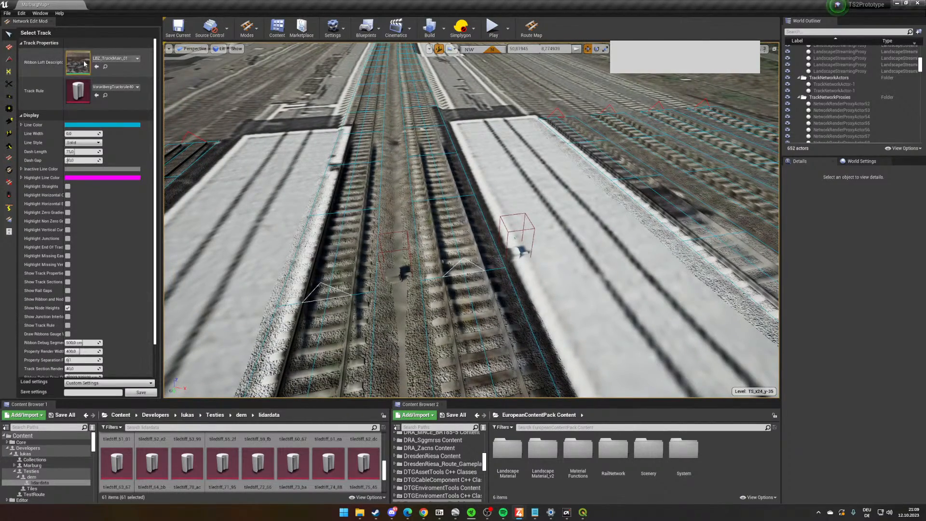
pyautogui.press('w')
pyautogui.moveTo(507, 242); pyautogui.dragTo(507, 266, button='right')
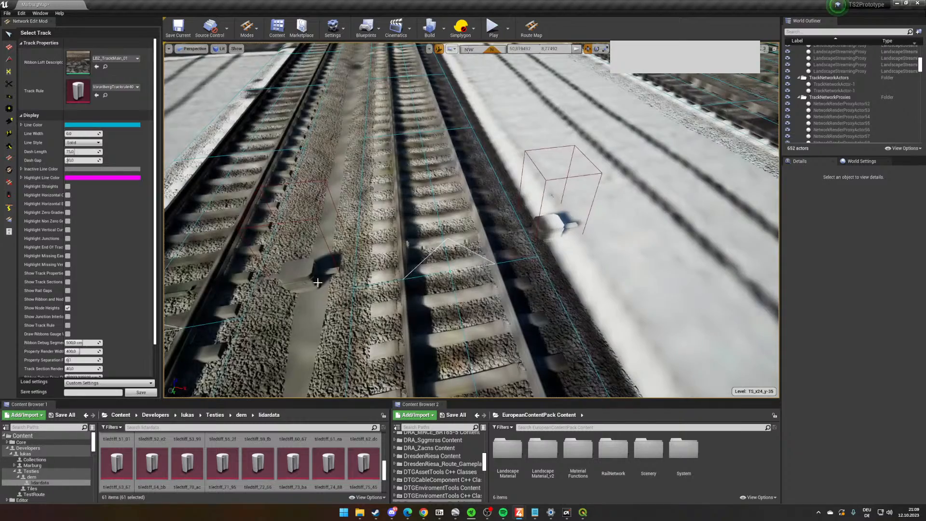
pyautogui.moveTo(342, 315); pyautogui.dragTo(330, 282, button='right')
pyautogui.press('s')
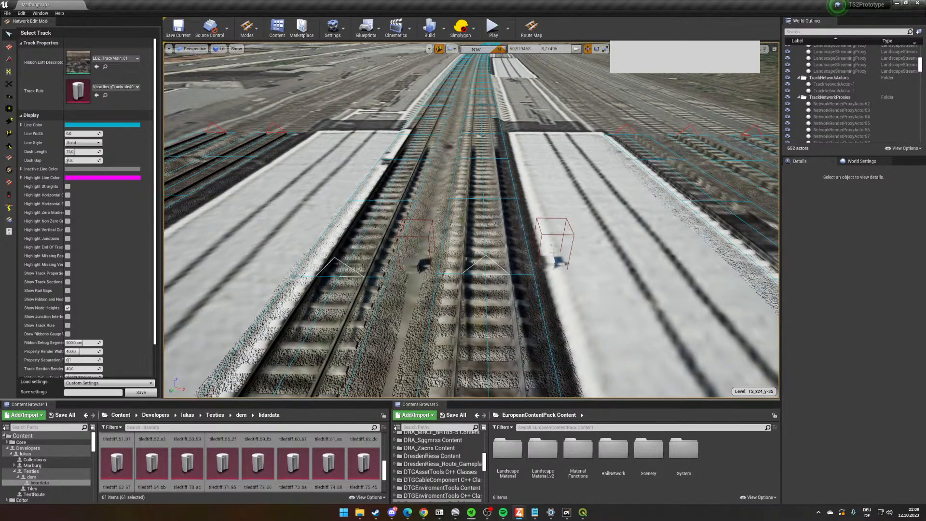
# - Regenerate the render proxy of the newly laid eastern curve north of the platforms
pyautogui.press('w')
pyautogui.moveTo(536, 238); pyautogui.dragTo(566, 284, button='right')
pyautogui.press('w')
pyautogui.click(446, 188)
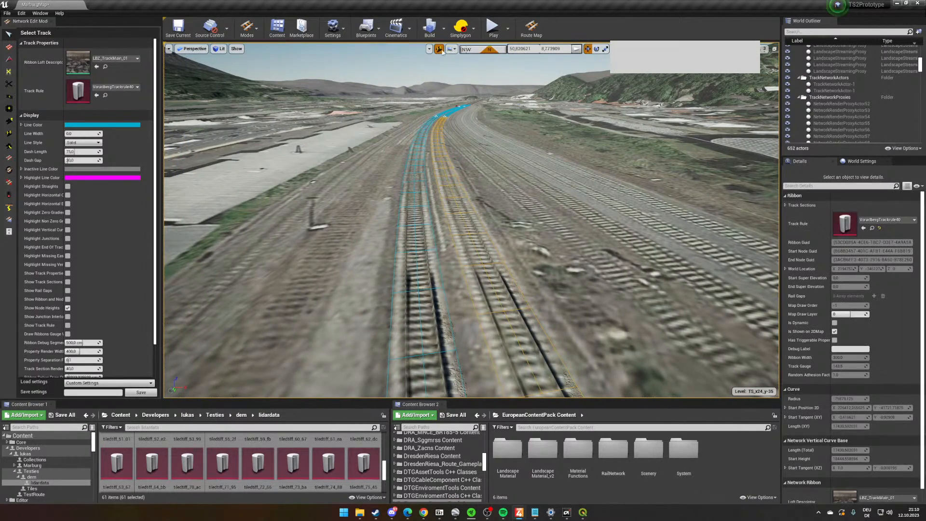
pyautogui.rightClick(498, 274)
pyautogui.moveTo(509, 270)
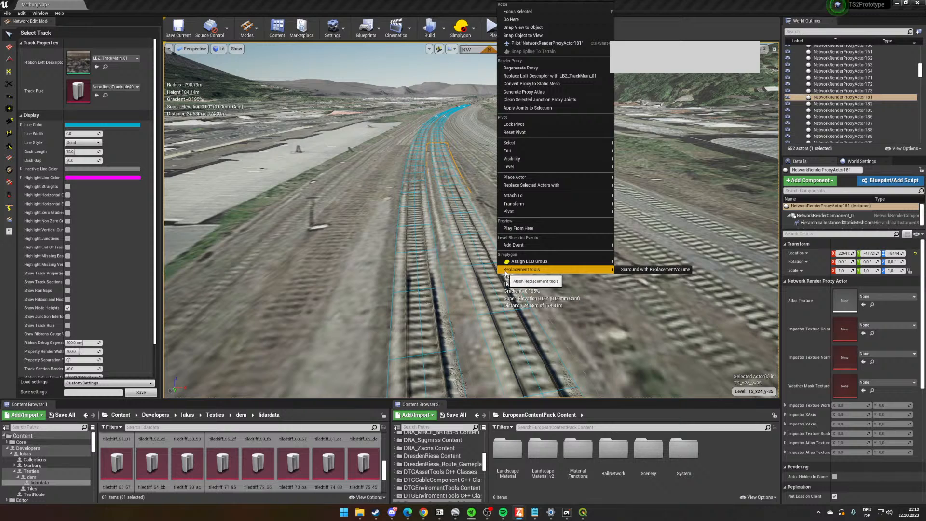
pyautogui.click(548, 71)
pyautogui.moveTo(548, 71); pyautogui.dragTo(714, 106, button='right')
pyautogui.moveTo(487, 308); pyautogui.dragTo(528, 267, button='right')
pyautogui.moveTo(488, 239); pyautogui.dragTo(195, 231, button='right')
pyautogui.press('w')
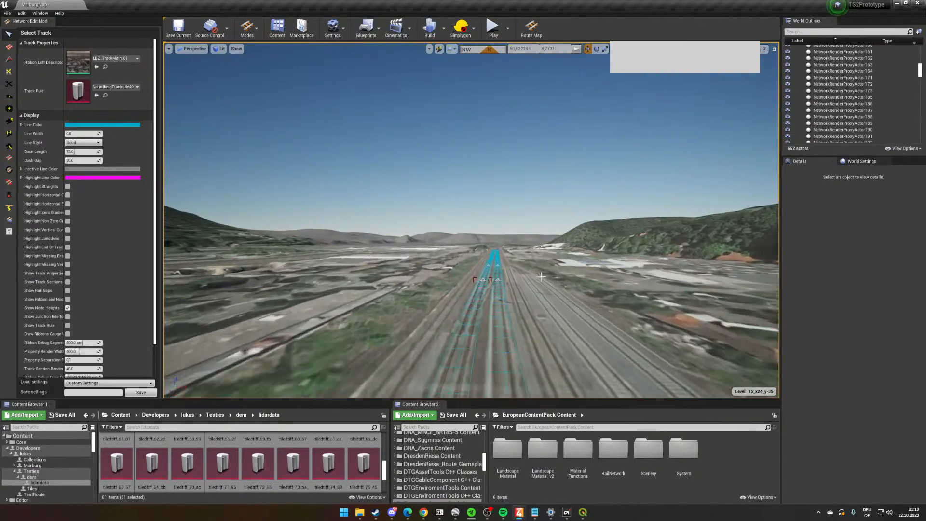
# - Inspect the twin tracks through the curve from above and at track level, checking their alignment with the aerial imagery
pyautogui.moveTo(541, 276); pyautogui.dragTo(665, 381, button='right')
pyautogui.press('s')
pyautogui.press('w')
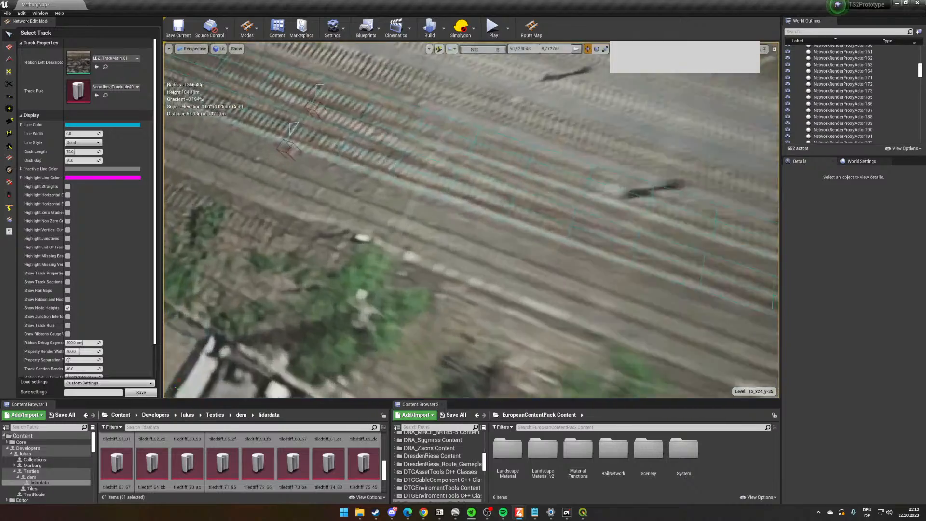
pyautogui.press('w')
pyautogui.moveTo(298, 270); pyautogui.dragTo(439, 239, button='right')
pyautogui.press('s')
pyautogui.press('w')
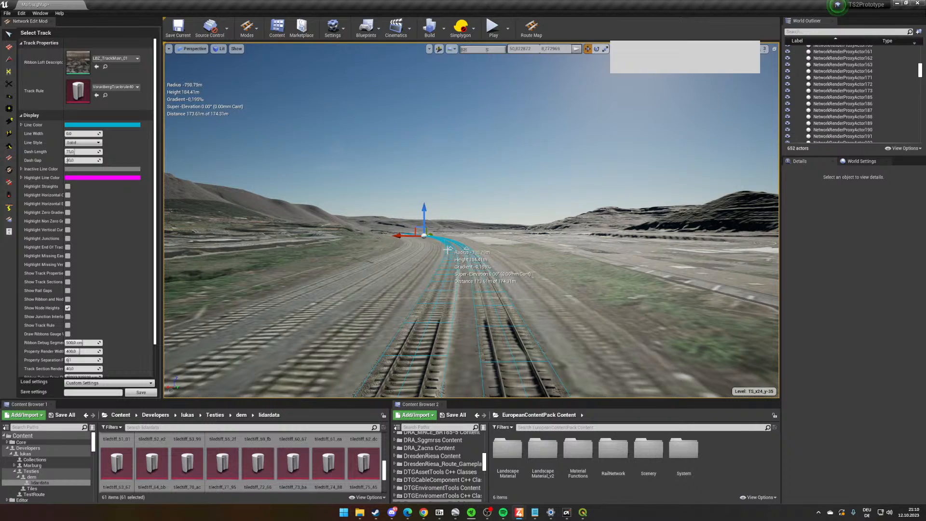
pyautogui.press('w')
pyautogui.moveTo(447, 247); pyautogui.dragTo(555, 94, button='right')
pyautogui.press('s')
pyautogui.press('d')
pyautogui.press('a')
pyautogui.scroll(2, 411, 186)
pyautogui.press('w')
pyautogui.moveTo(558, 334); pyautogui.dragTo(540, 268, button='right')
pyautogui.scroll(3, 558, 304)
pyautogui.press('s')
pyautogui.press('a')
pyautogui.press('w')
pyautogui.moveTo(495, 333); pyautogui.dragTo(502, 306, button='right')
pyautogui.scroll(3, 502, 285)
pyautogui.moveTo(502, 264); pyautogui.dragTo(704, 331, button='right')
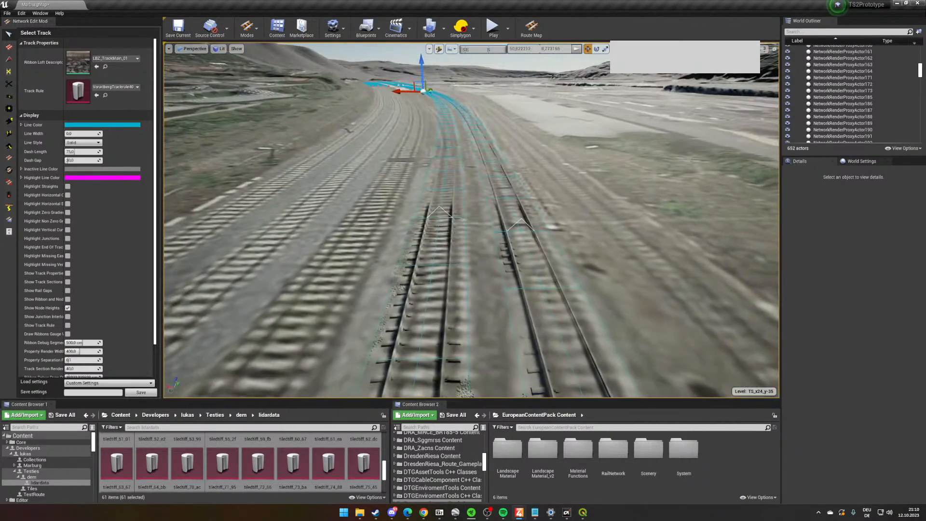
# - Examine both ends of the twin-track curve, towards the station platforms and back along the line
pyautogui.moveTo(553, 271); pyautogui.dragTo(512, 279, button='right')
pyautogui.press('w')
pyautogui.press('w')
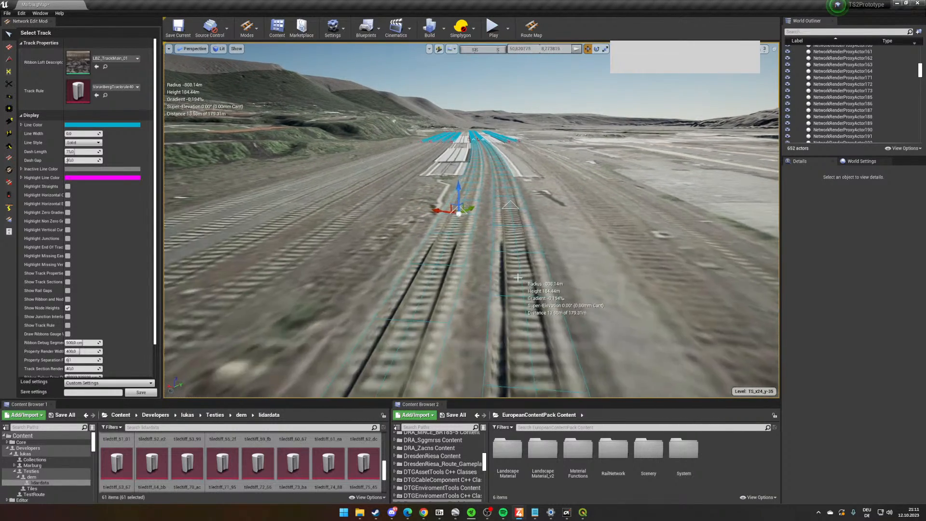
pyautogui.moveTo(517, 280); pyautogui.dragTo(517, 285, button='right')
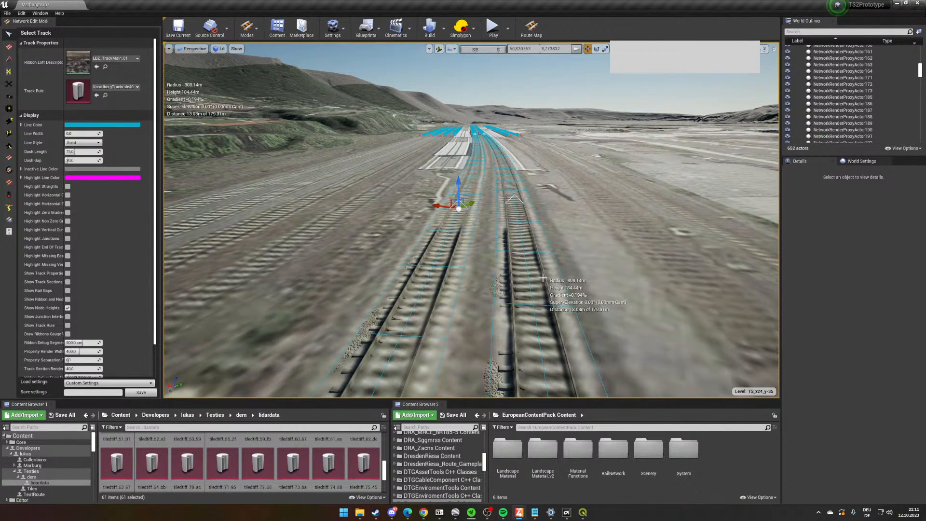
pyautogui.moveTo(542, 277); pyautogui.dragTo(539, 271, button='right')
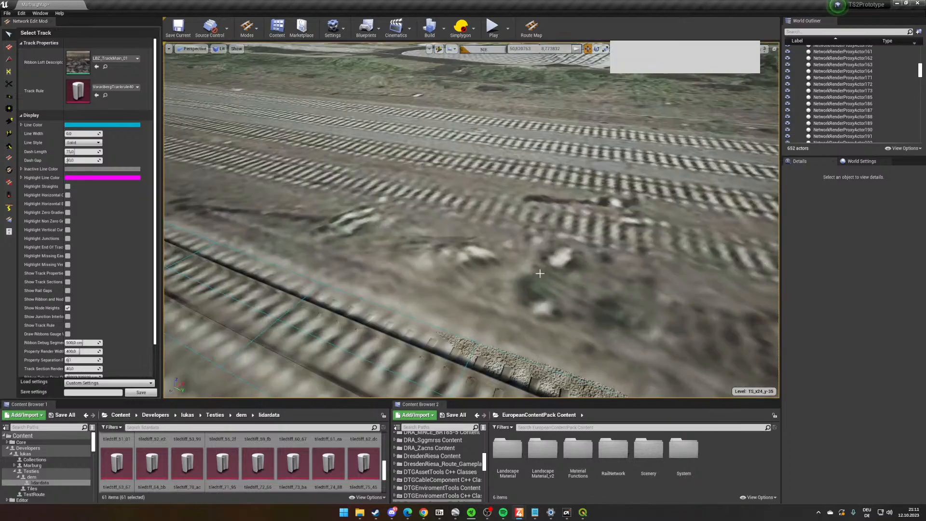
pyautogui.moveTo(620, 264); pyautogui.dragTo(517, 233, button='right')
pyautogui.press('w')
pyautogui.press('w')
pyautogui.press('w')
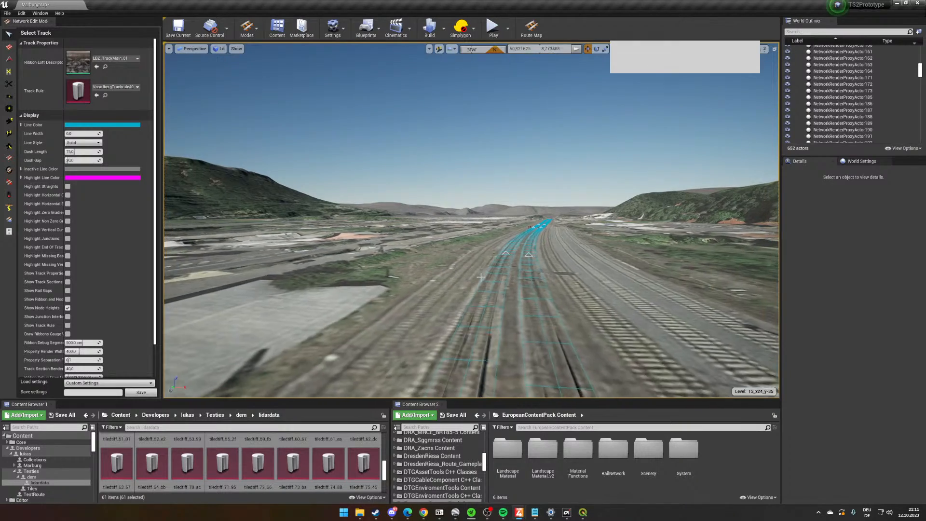
pyautogui.press('w')
pyautogui.moveTo(481, 277); pyautogui.dragTo(540, 292, button='right')
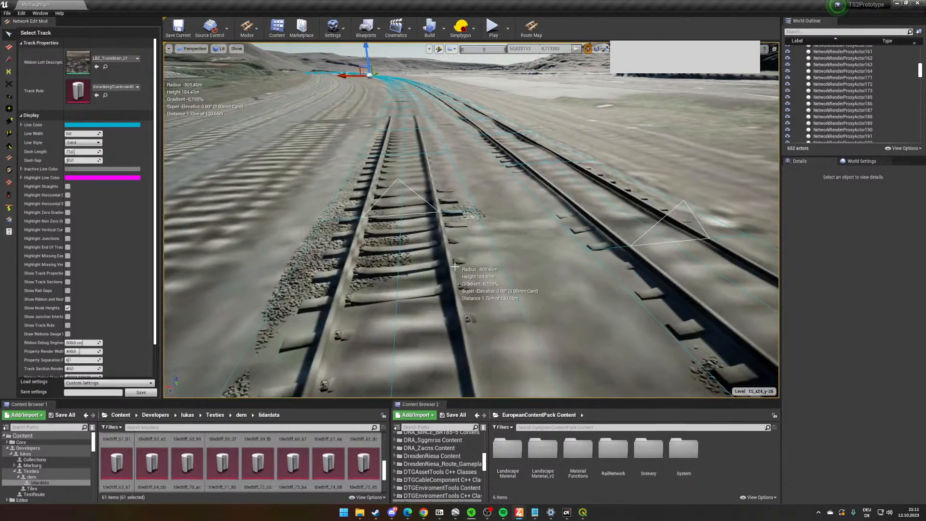
# - Activate the Super Elevation Tool and pick the node on the nearer track where the curve begins
pyautogui.moveTo(460, 279); pyautogui.dragTo(481, 321, button='right')
pyautogui.press('w')
pyautogui.press('s')
pyautogui.press('w')
pyautogui.click(11, 169)
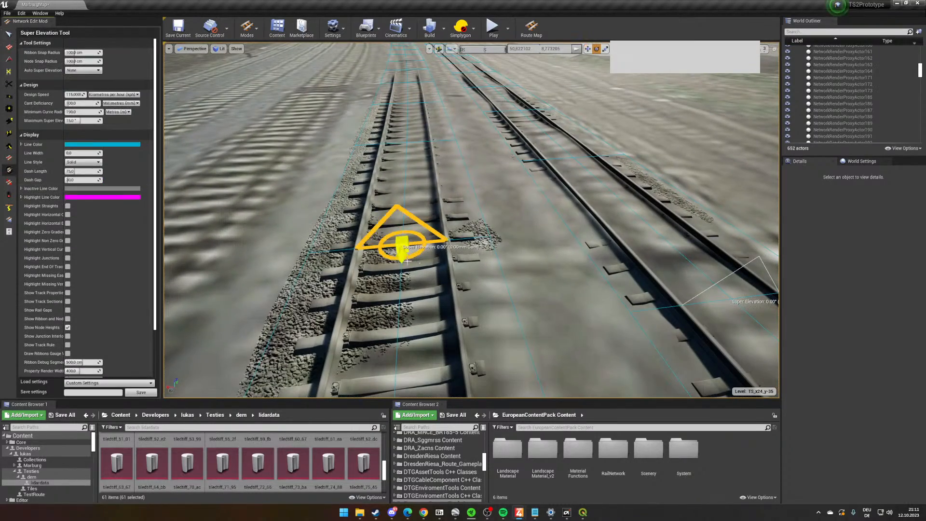
pyautogui.click(402, 246)
# - Try tilting the node by hand to about 8.76°, and reset its node superelevation to 0
pyautogui.moveTo(562, 292)
pyautogui.mouseDown(button='right')
pyautogui.moveTo(585, 297)
pyautogui.moveTo(574, 300)
pyautogui.moveTo(564, 284)
pyautogui.moveTo(562, 293)
pyautogui.mouseUp(button='right')
pyautogui.press('w')
pyautogui.press('s')
pyautogui.press('w')
pyautogui.press('s')
pyautogui.press('a')
pyautogui.moveTo(574, 261)
pyautogui.mouseDown(button='right')
pyautogui.moveTo(586, 237)
pyautogui.moveTo(576, 256)
pyautogui.moveTo(580, 246)
pyautogui.mouseUp(button='right')
pyautogui.press('w')
pyautogui.press('s')
pyautogui.press('w')
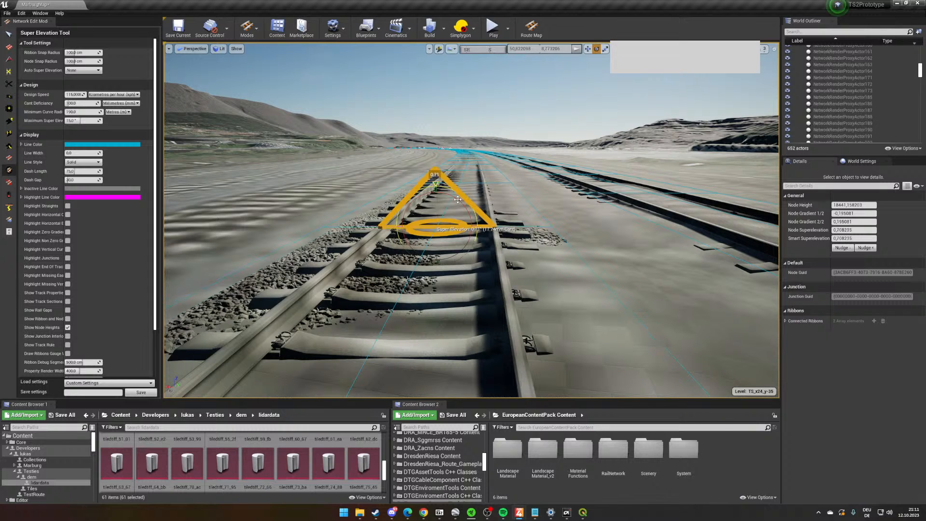
pyautogui.moveTo(458, 200); pyautogui.dragTo(469, 188)
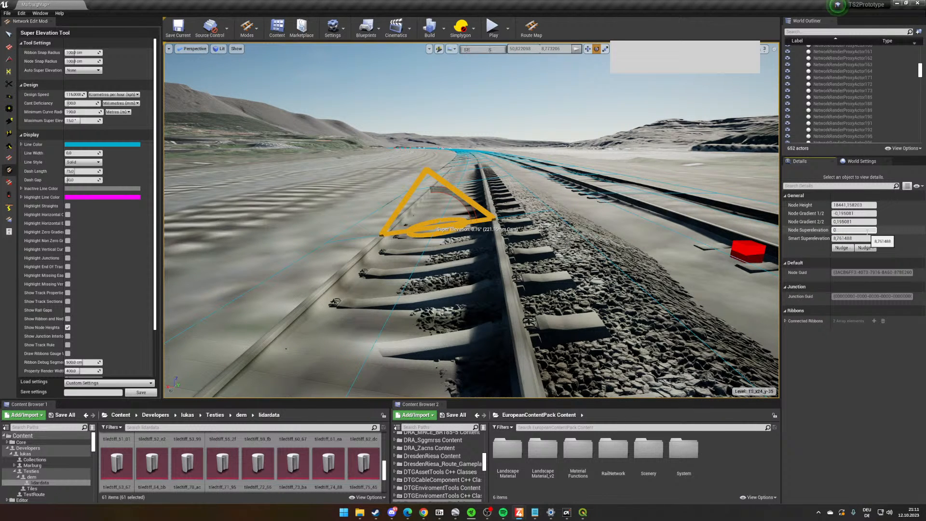
pyautogui.press('Return')
# - Set the smart superelevation of the selected curve node to 4 and check the canted track
pyautogui.moveTo(546, 269); pyautogui.dragTo(554, 266, button='right')
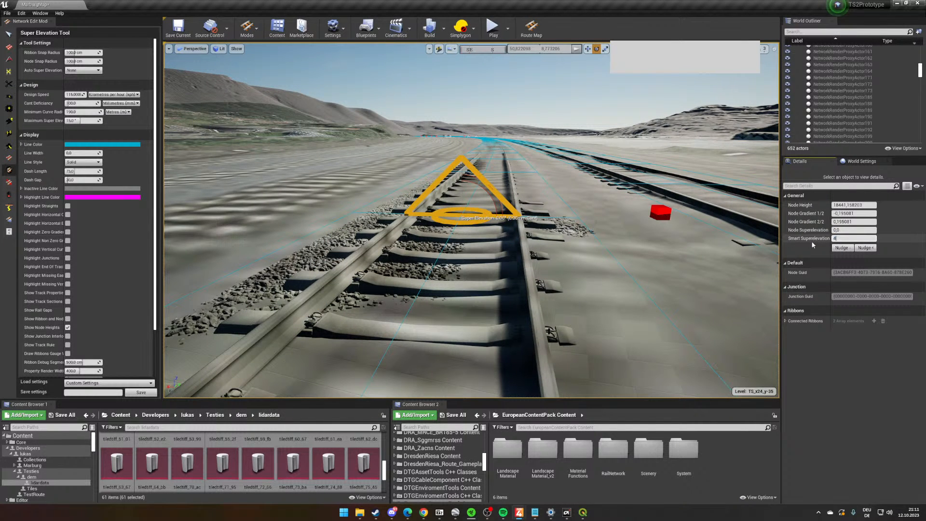
pyautogui.write('4')
pyautogui.press('Return')
pyautogui.moveTo(574, 270); pyautogui.dragTo(550, 238, button='right')
pyautogui.press('s')
pyautogui.press('s')
pyautogui.moveTo(433, 250); pyautogui.dragTo(515, 276, button='right')
pyautogui.press('w')
pyautogui.moveTo(543, 195); pyautogui.dragTo(498, 174, button='right')
pyautogui.press('w')
pyautogui.scroll(5, 548, 310)
pyautogui.press('w')
pyautogui.moveTo(489, 221); pyautogui.dragTo(512, 202, button='right')
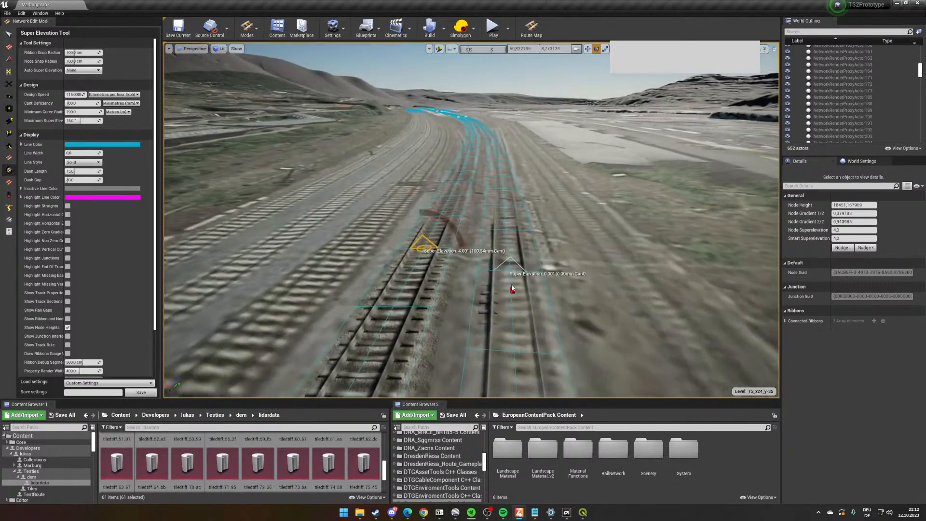
# - Set the smart superelevation to 4 on the parallel track's node and on the nodes at the curve's station end
pyautogui.click(511, 268)
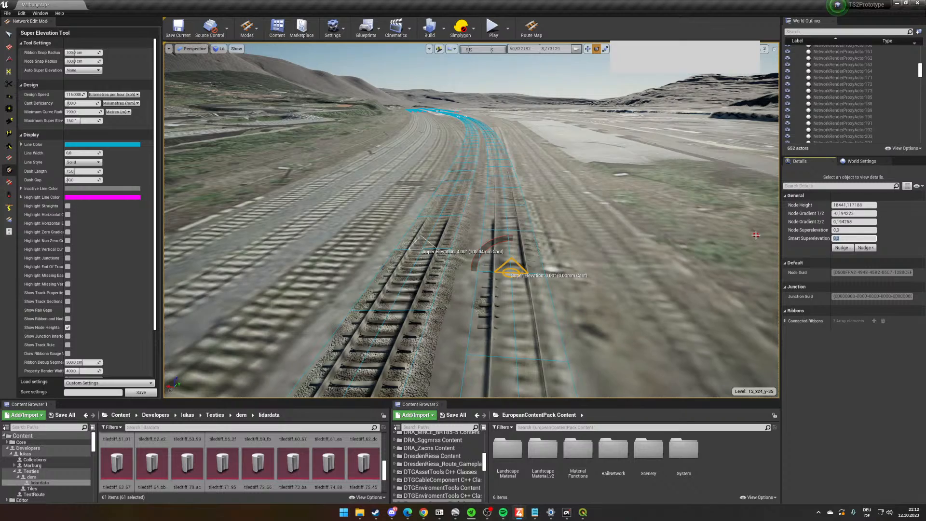
pyautogui.moveTo(693, 255); pyautogui.dragTo(693, 227, button='right')
pyautogui.moveTo(483, 226); pyautogui.dragTo(483, 244, button='right')
pyautogui.click(477, 220)
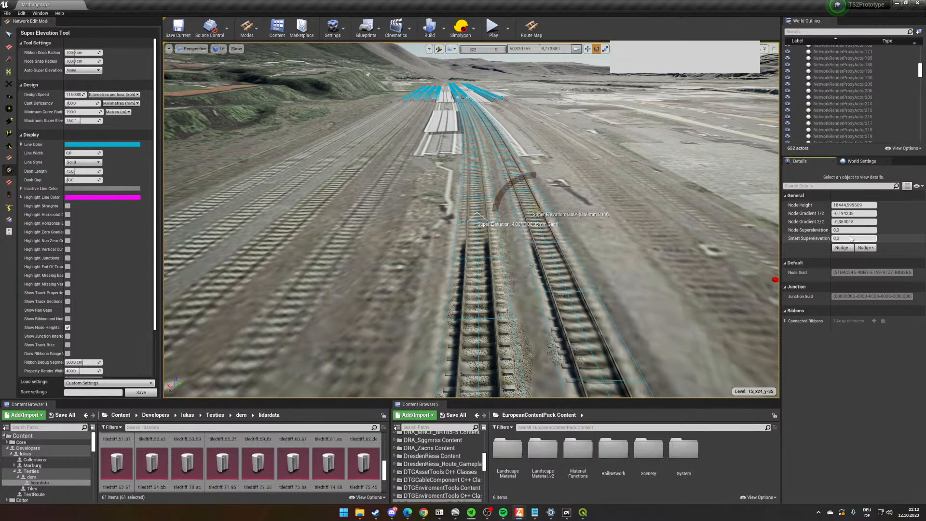
pyautogui.press('Return')
pyautogui.moveTo(337, 241); pyautogui.dragTo(168, 253, button='right')
pyautogui.moveTo(655, 347); pyautogui.dragTo(598, 311, button='right')
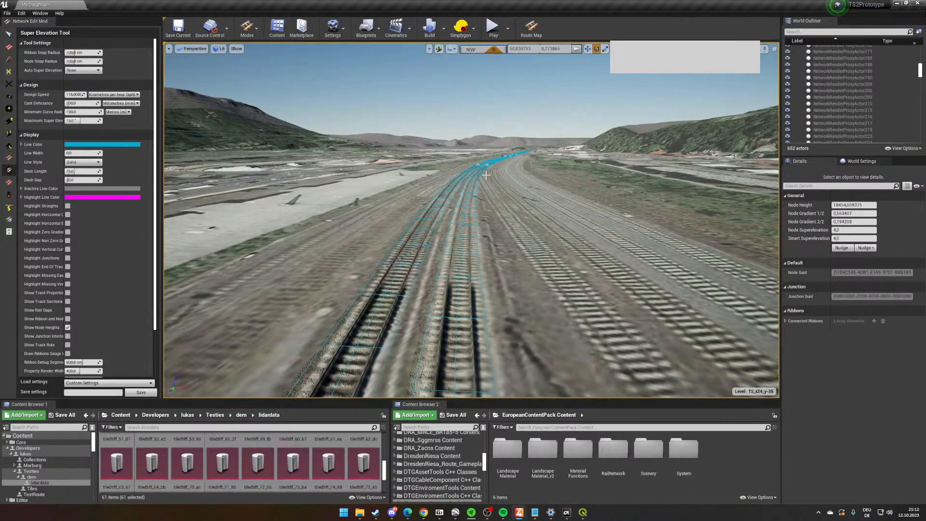
# - Examine the canted curve and the crossover visible in the aerial imagery between the two main tracks
pyautogui.moveTo(499, 249); pyautogui.dragTo(639, 352, button='right')
pyautogui.press('w')
pyautogui.press('w')
pyautogui.press('s')
pyautogui.moveTo(577, 242); pyautogui.dragTo(528, 328, button='right')
pyautogui.press('d')
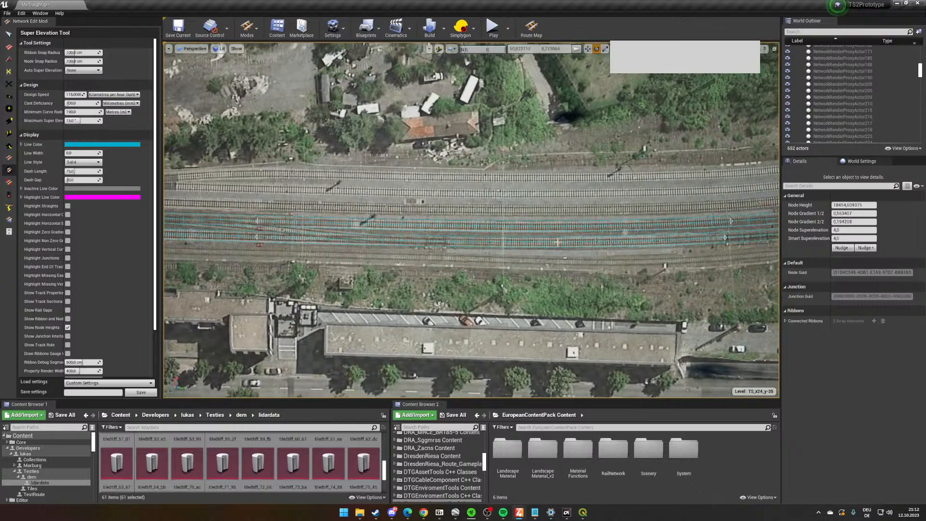
pyautogui.moveTo(612, 289); pyautogui.dragTo(468, 178, button='right')
pyautogui.press('w')
pyautogui.press('w')
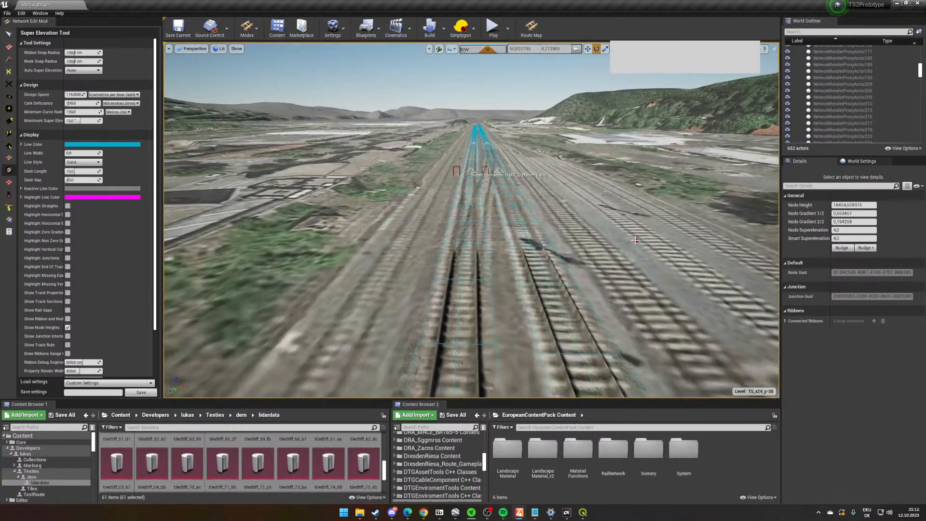
pyautogui.moveTo(620, 290); pyautogui.dragTo(627, 322, button='right')
# - Switch to Lay Curves, locate the crossover's start on the imagery and set the curve type to Circular Arcs
pyautogui.click(9, 49)
pyautogui.moveTo(637, 283); pyautogui.dragTo(636, 248, button='right')
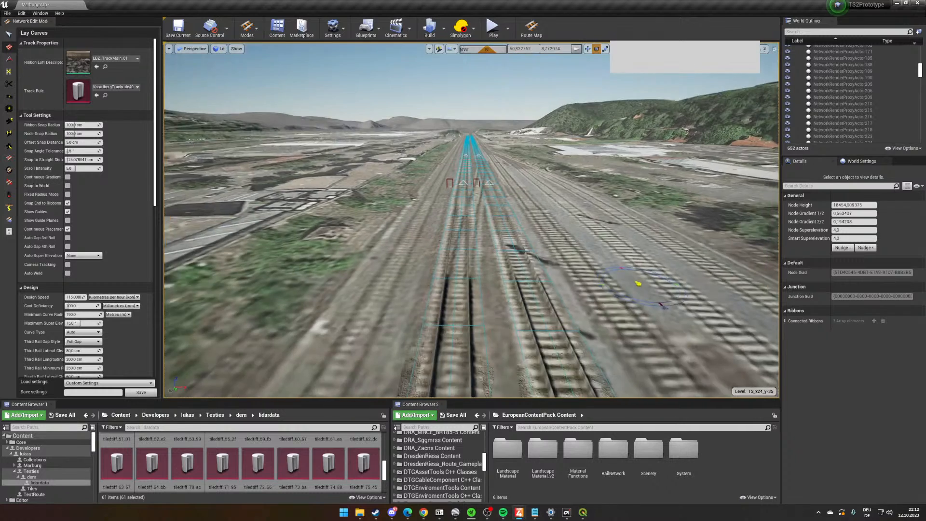
pyautogui.press('w')
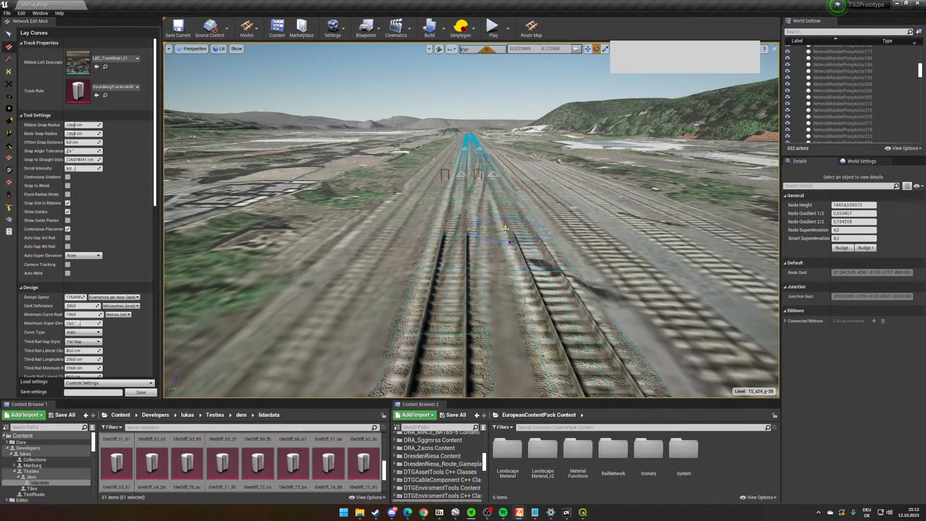
pyautogui.moveTo(505, 229); pyautogui.dragTo(490, 258, button='right')
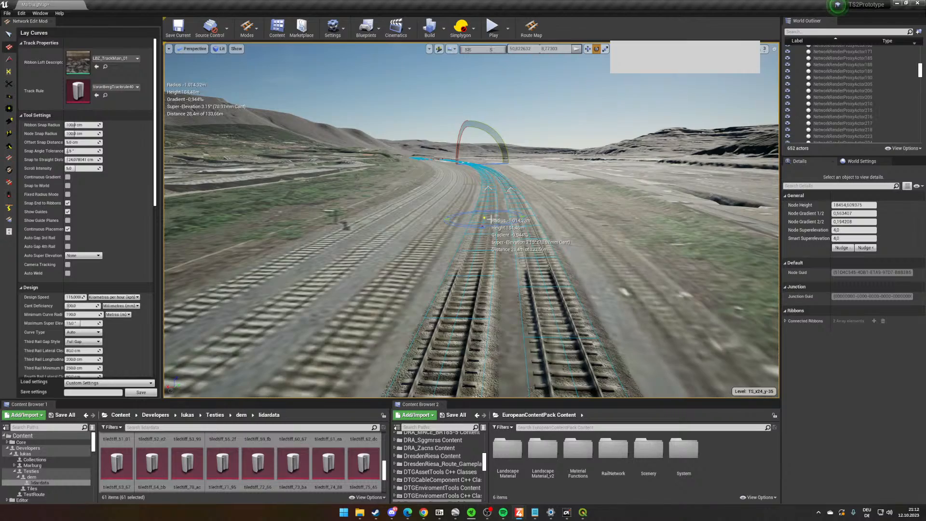
pyautogui.moveTo(490, 218)
pyautogui.mouseDown(button='right')
pyautogui.moveTo(366, 251)
pyautogui.moveTo(270, 219)
pyautogui.moveTo(263, 236)
pyautogui.moveTo(261, 217)
pyautogui.moveTo(282, 270)
pyautogui.moveTo(477, 221)
pyautogui.moveTo(477, 270)
pyautogui.moveTo(458, 236)
pyautogui.mouseUp(button='right')
pyautogui.press('w')
pyautogui.press('e')
pyautogui.press('e')
pyautogui.press('w')
pyautogui.press('w')
pyautogui.press('e')
pyautogui.moveTo(503, 259)
pyautogui.mouseDown(button='right')
pyautogui.moveTo(651, 311)
pyautogui.moveTo(496, 252)
pyautogui.mouseUp(button='right')
pyautogui.press('s')
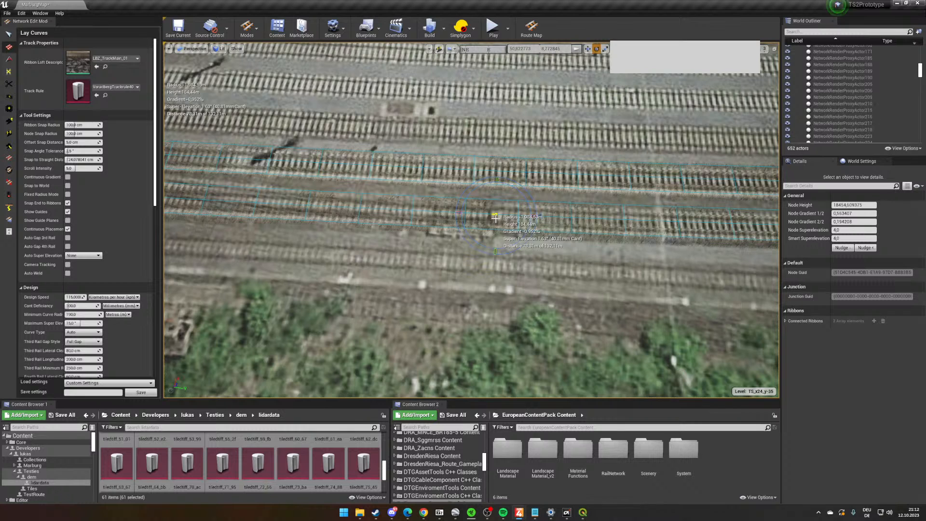
pyautogui.scroll(-2, 98, 339)
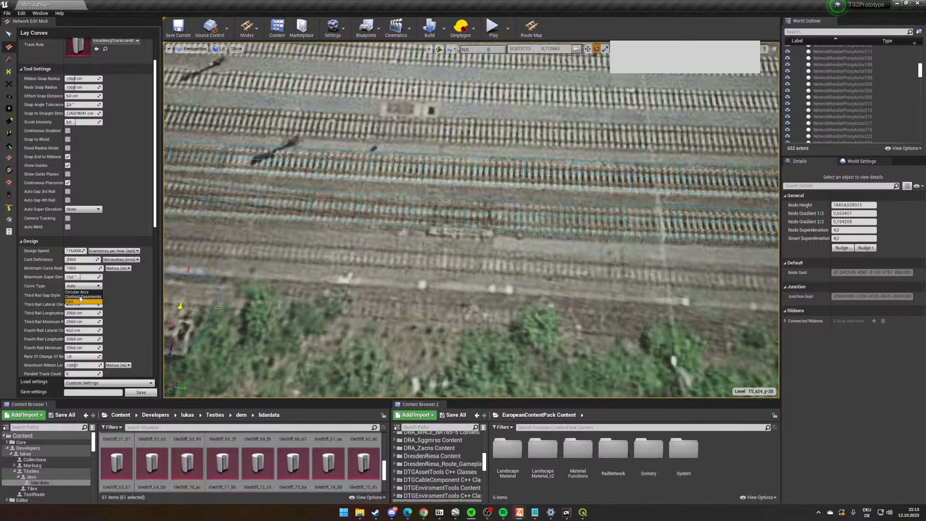
pyautogui.moveTo(554, 231); pyautogui.dragTo(563, 236, button='right')
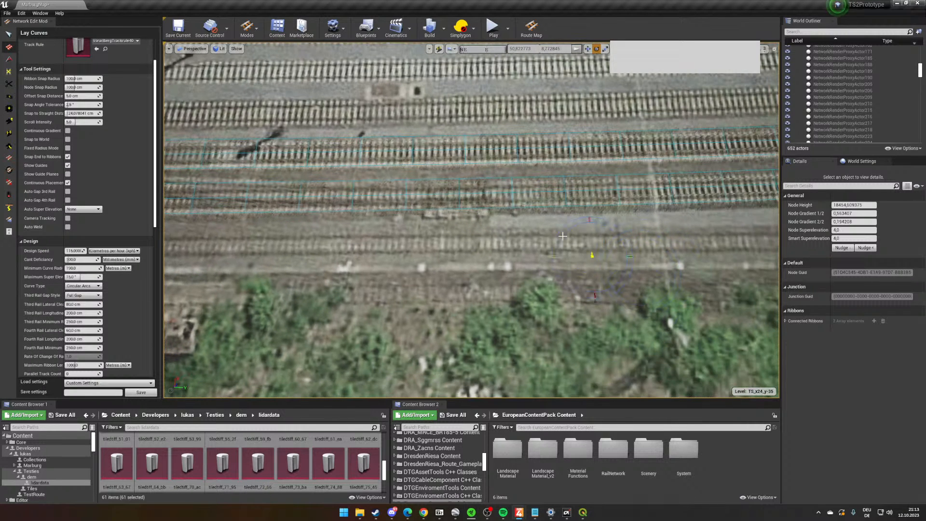
# - Lay a circular arc about 73 m long with a radius of about 478 m from one main track towards the other, following the imagery
pyautogui.click(491, 193)
pyautogui.moveTo(493, 193); pyautogui.dragTo(474, 195, button='right')
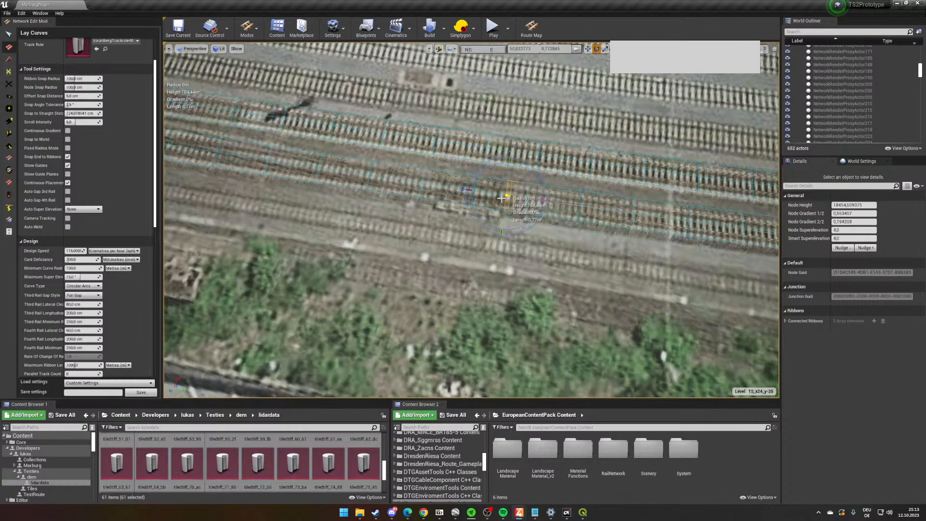
pyautogui.press('Left')
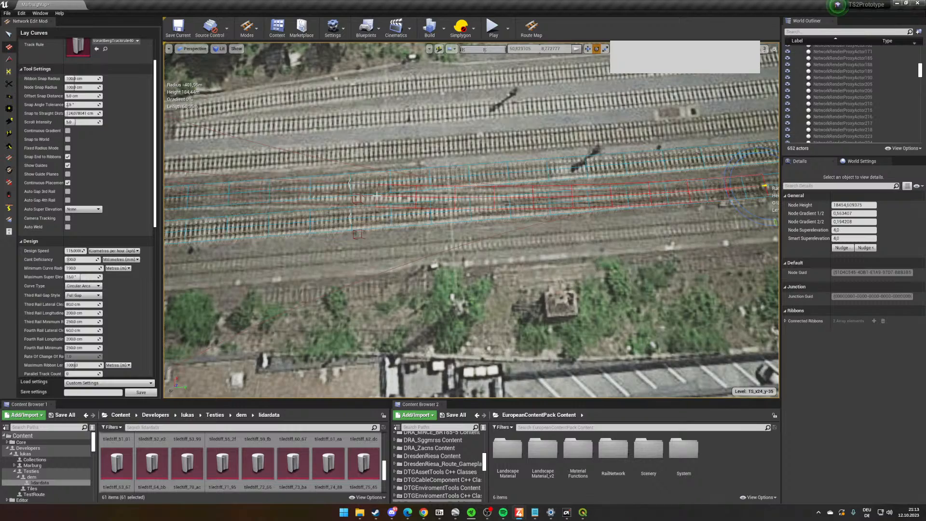
pyautogui.moveTo(377, 195); pyautogui.dragTo(394, 187, button='right')
pyautogui.press('w')
pyautogui.press('s')
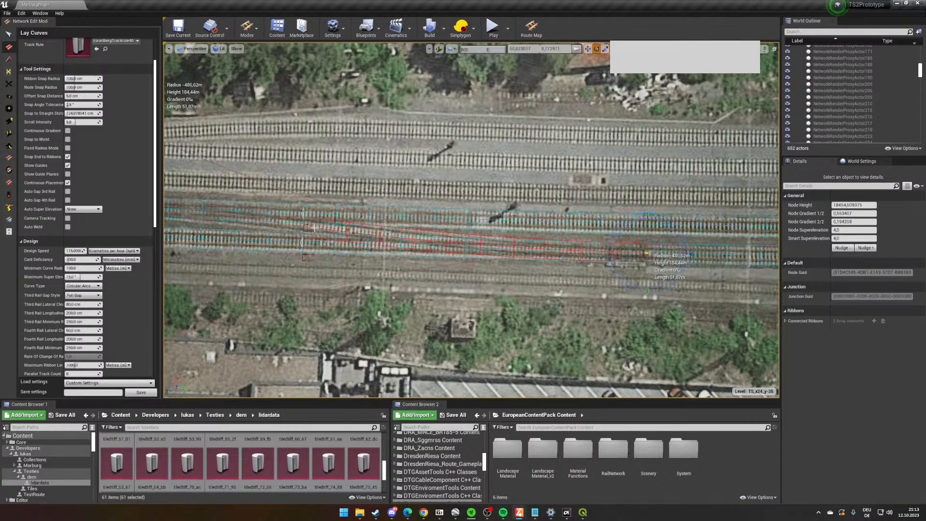
pyautogui.press('s')
pyautogui.moveTo(314, 228); pyautogui.dragTo(353, 226, button='right')
pyautogui.press('w')
pyautogui.press('d')
pyautogui.press('s')
pyautogui.press('a')
pyautogui.press('d')
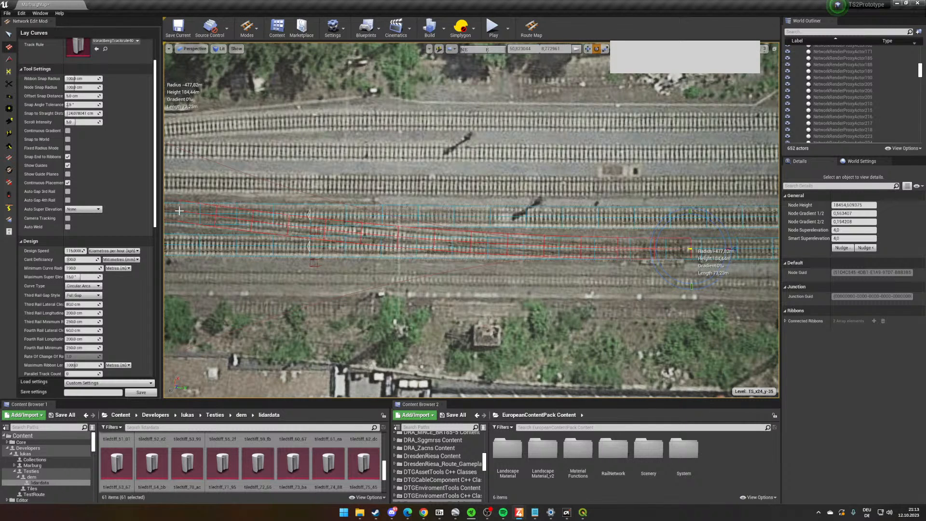
pyautogui.click(180, 210)
pyautogui.press('a')
pyautogui.moveTo(179, 211); pyautogui.dragTo(177, 211, button='right')
pyautogui.moveTo(338, 215); pyautogui.dragTo(343, 216, button='right')
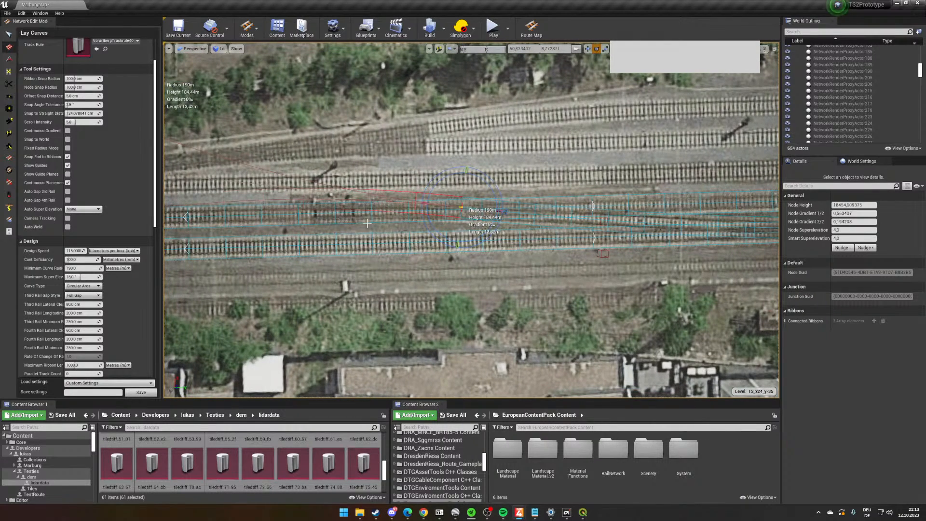
pyautogui.press('Escape')
# - Lay a curve about 47 m long with a radius of about 505 m from the other main track, snapped onto the new arc
pyautogui.click(307, 216)
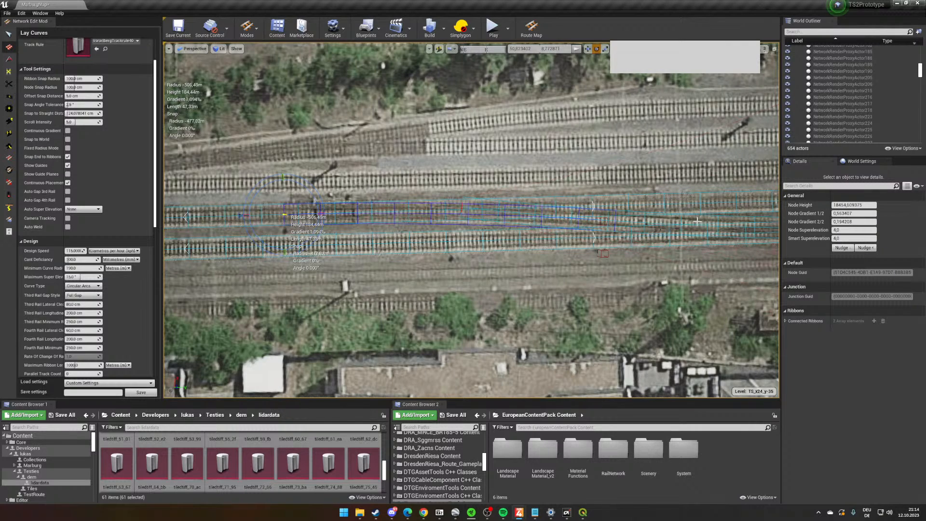
pyautogui.press('Return')
pyautogui.scroll(5, 643, 228)
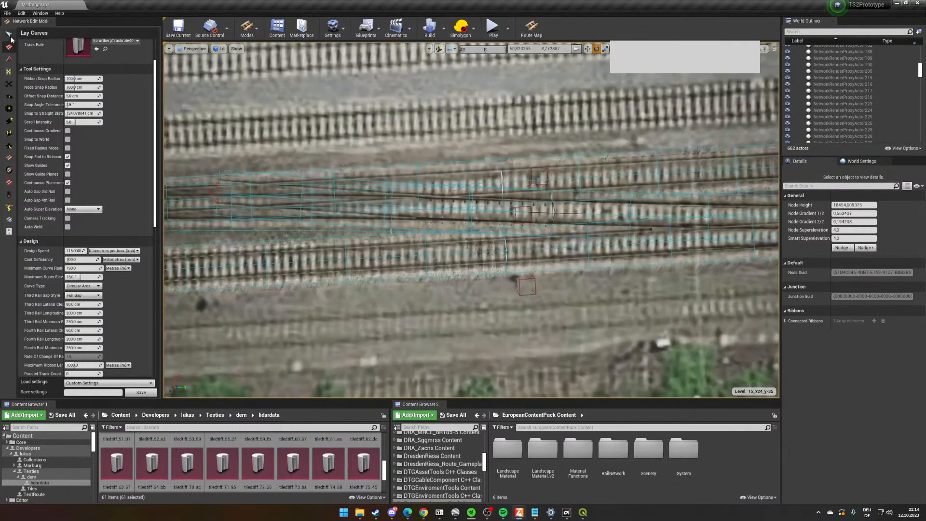
# - Delete the surplus ribbon of the first arc beyond its junction with the second crossover curve
pyautogui.click(8, 35)
pyautogui.click(310, 209)
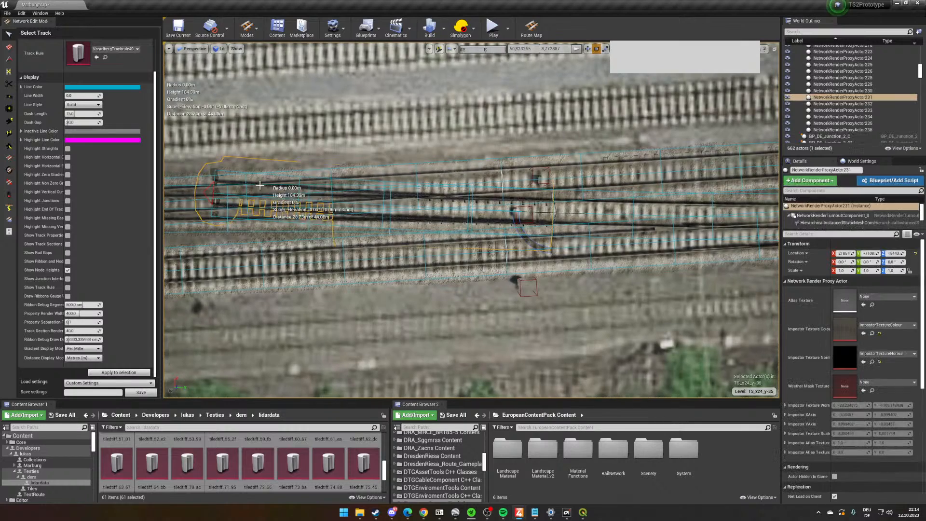
pyautogui.click(303, 212)
pyautogui.click(275, 184)
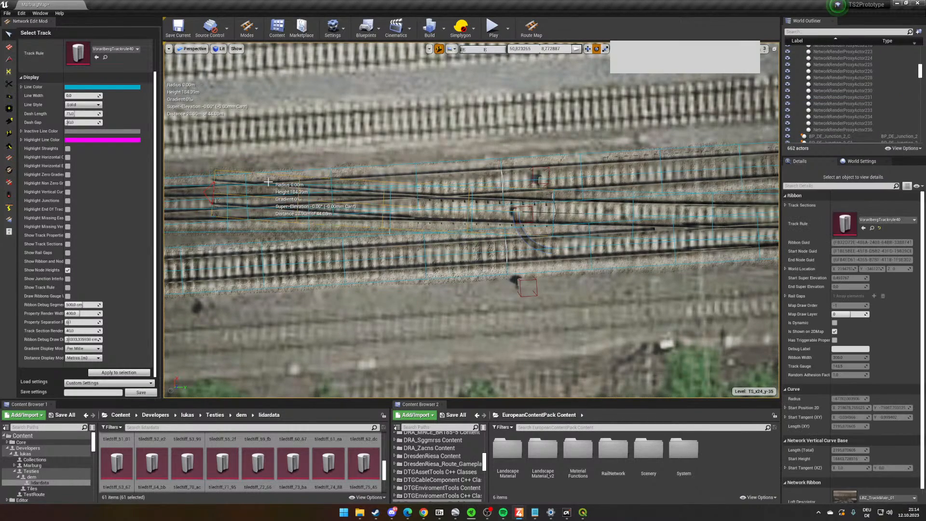
pyautogui.press('Delete')
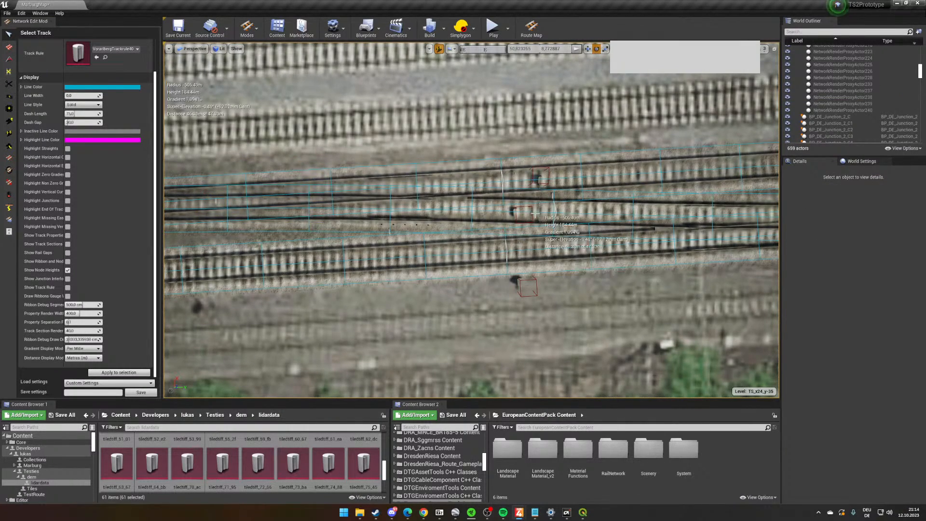
pyautogui.moveTo(542, 219); pyautogui.dragTo(550, 219, button='right')
pyautogui.scroll(-6, 540, 219)
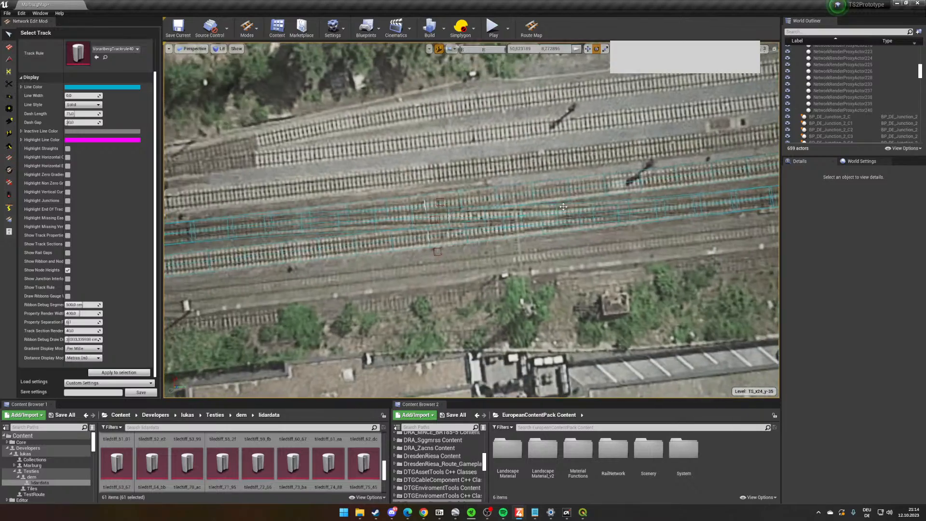
# - Examine the new crossover's junctions and rails from above and at rail level, checking how its cant meets the neighbouring main tracks
pyautogui.scroll(2, 564, 206)
pyautogui.scroll(5, 563, 207)
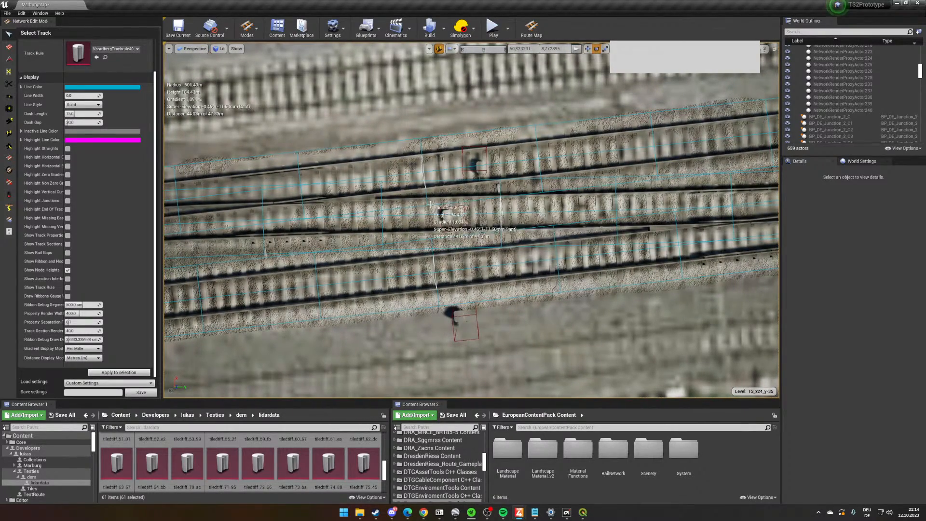
pyautogui.scroll(-3, 510, 214)
pyautogui.press('d')
pyautogui.moveTo(420, 251); pyautogui.dragTo(481, 266, button='right')
pyautogui.press('w')
pyautogui.press('s')
pyautogui.press('w')
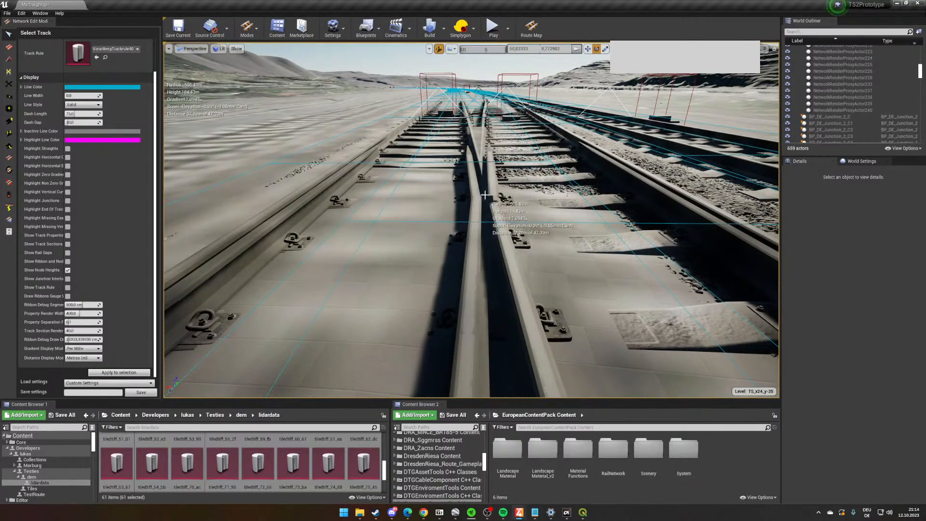
pyautogui.moveTo(484, 184)
pyautogui.mouseDown(button='right')
pyautogui.moveTo(495, 187)
pyautogui.moveTo(490, 193)
pyautogui.mouseUp(button='right')
pyautogui.scroll(3, 478, 215)
pyautogui.scroll(-3, 477, 215)
pyautogui.moveTo(472, 273); pyautogui.dragTo(449, 232, button='right')
pyautogui.scroll(3, 508, 315)
pyautogui.scroll(-3, 507, 315)
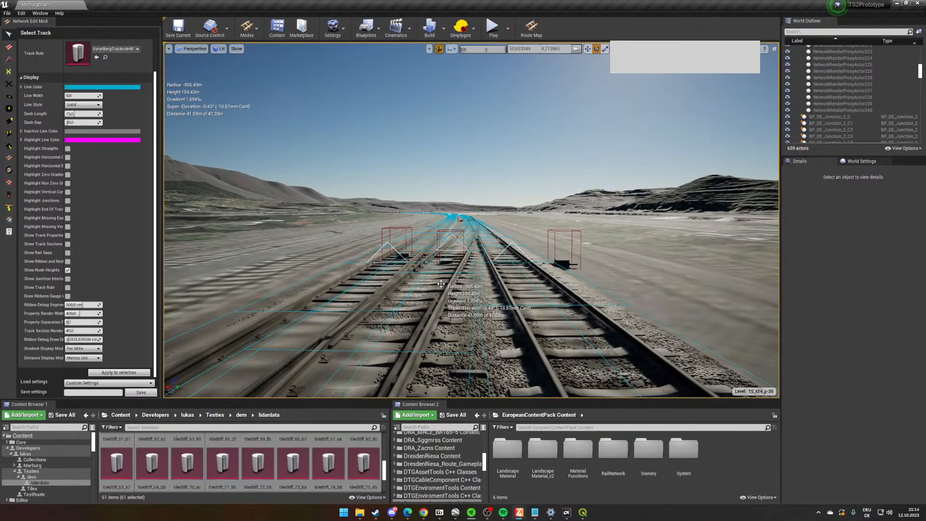
pyautogui.scroll(2, 460, 259)
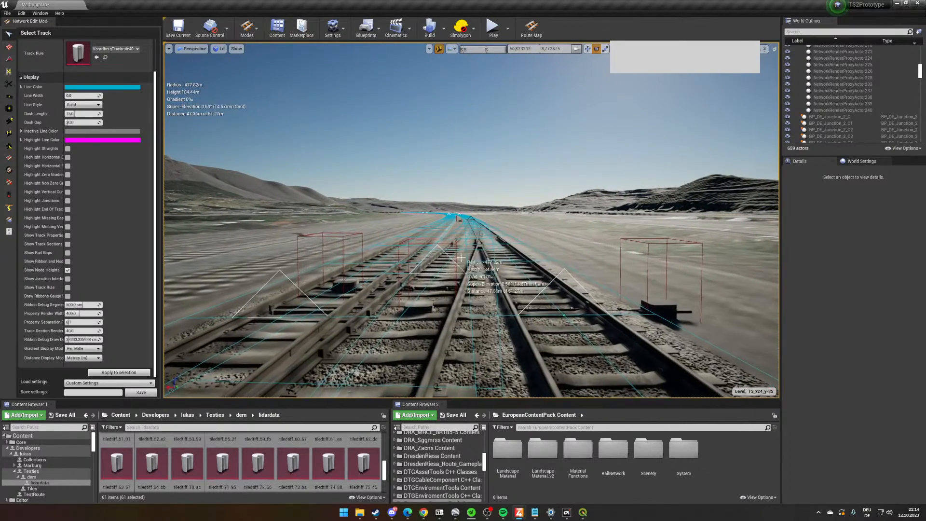
pyautogui.scroll(3, 465, 218)
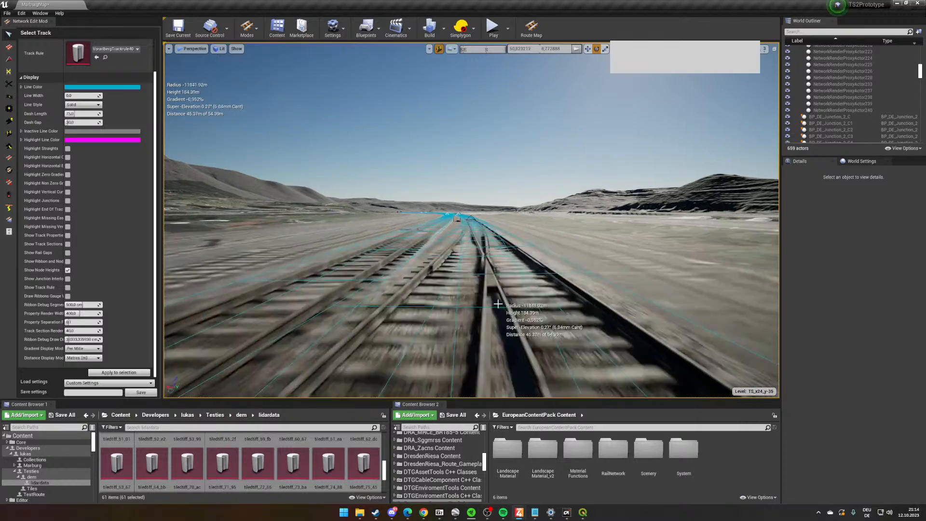
pyautogui.moveTo(466, 218); pyautogui.dragTo(802, 275, button='right')
pyautogui.press('w')
pyautogui.press('w')
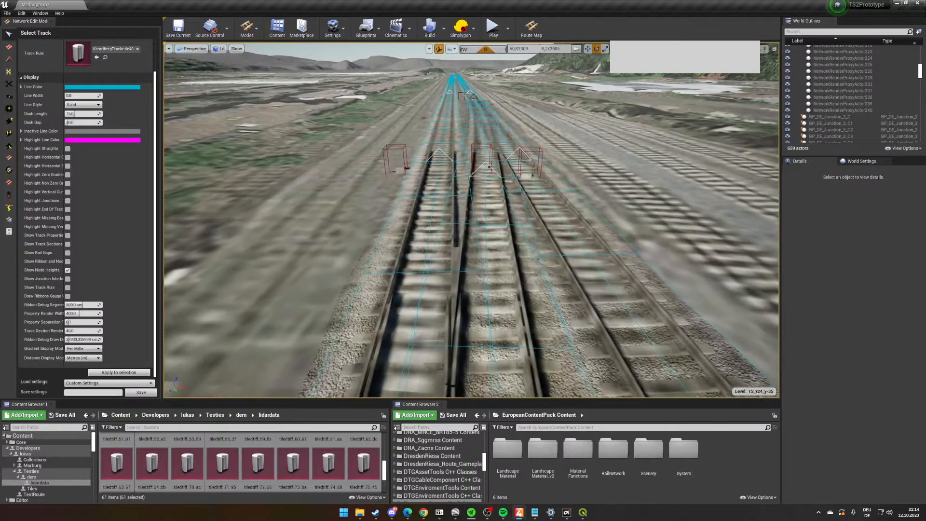
# - Cut the crossover ribbon with Cut Track a short way before its junction, beside the end of the overlapping rails
pyautogui.click(9, 84)
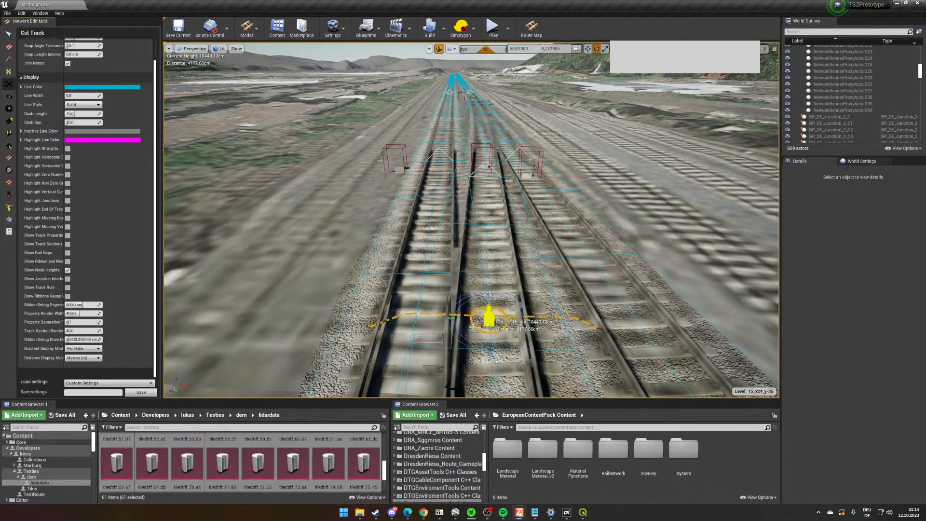
pyautogui.moveTo(427, 256); pyautogui.dragTo(426, 257, button='right')
pyautogui.press('w')
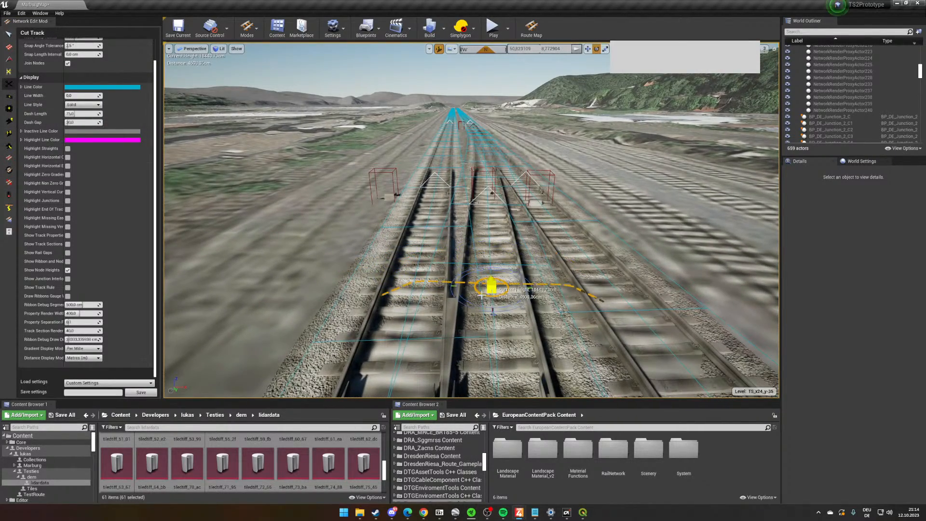
pyautogui.click(482, 295)
pyautogui.press('w')
pyautogui.moveTo(481, 295); pyautogui.dragTo(481, 316, button='right')
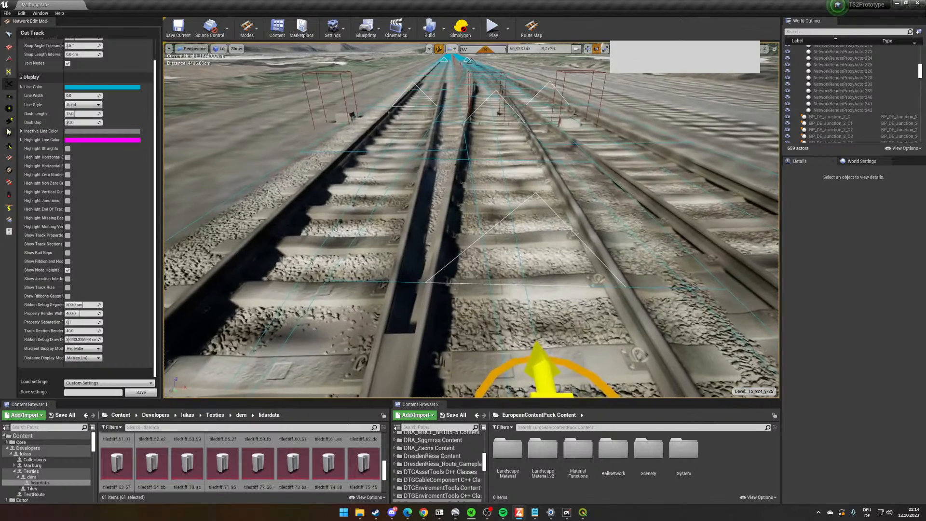
# - Select the node at the new cut with Node Edit and set its smart superelevation to 0.27
pyautogui.click(11, 120)
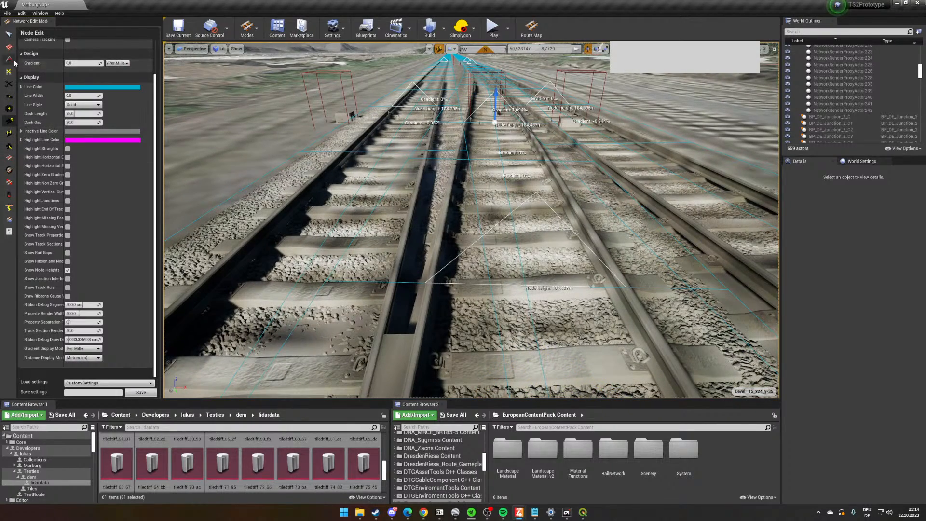
pyautogui.click(8, 35)
pyautogui.press('s')
pyautogui.moveTo(434, 255)
pyautogui.mouseDown(button='right')
pyautogui.moveTo(434, 246)
pyautogui.moveTo(434, 254)
pyautogui.mouseUp(button='right')
pyautogui.press('w')
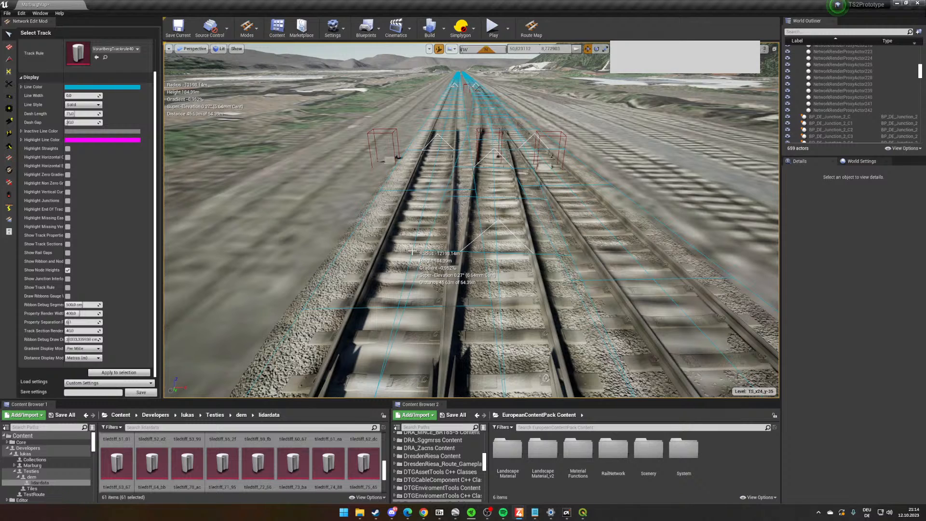
pyautogui.click(11, 120)
pyautogui.click(533, 259)
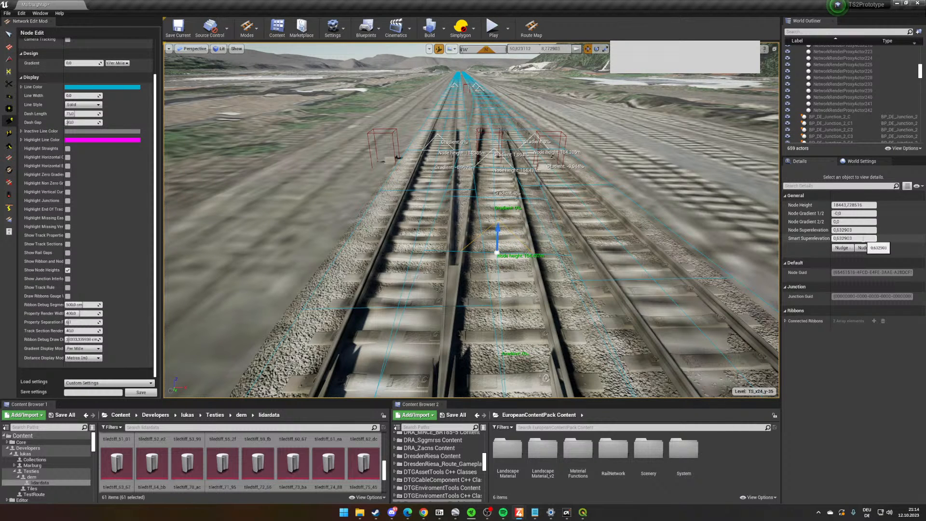
pyautogui.moveTo(861, 238); pyautogui.dragTo(835, 238)
pyautogui.write('27')
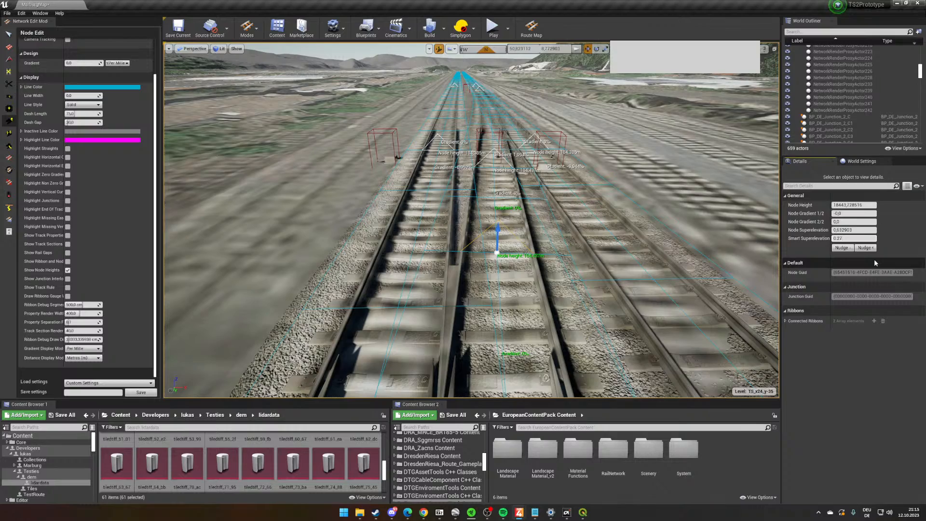
pyautogui.press('Return')
# - Try to lower the cut node's height until the crossover's rails line up with the adjacent main track's rails
pyautogui.moveTo(675, 236); pyautogui.dragTo(680, 260, button='right')
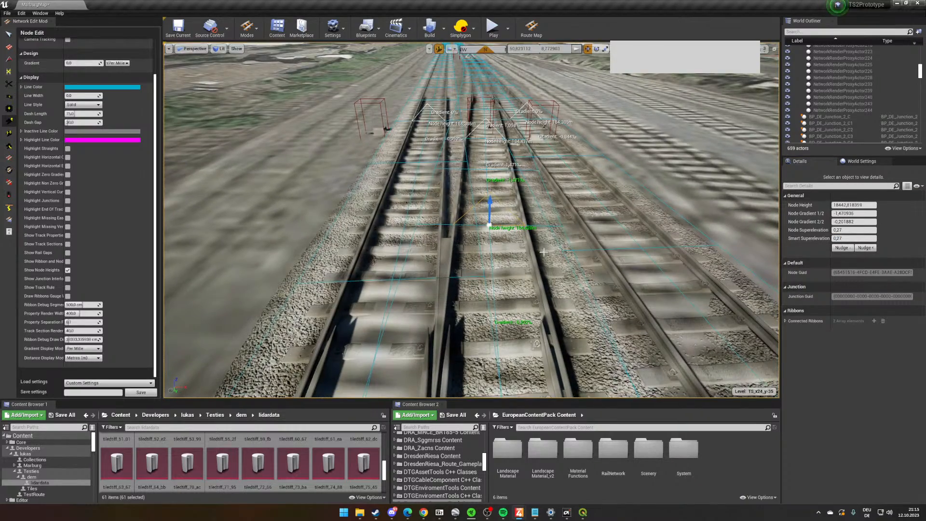
pyautogui.moveTo(545, 248); pyautogui.dragTo(517, 244, button='right')
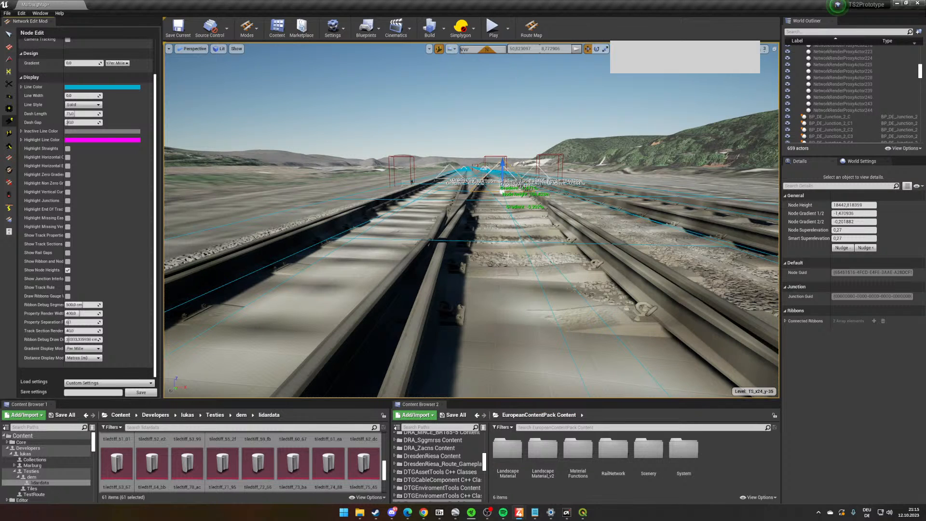
pyautogui.moveTo(503, 169); pyautogui.dragTo(502, 172)
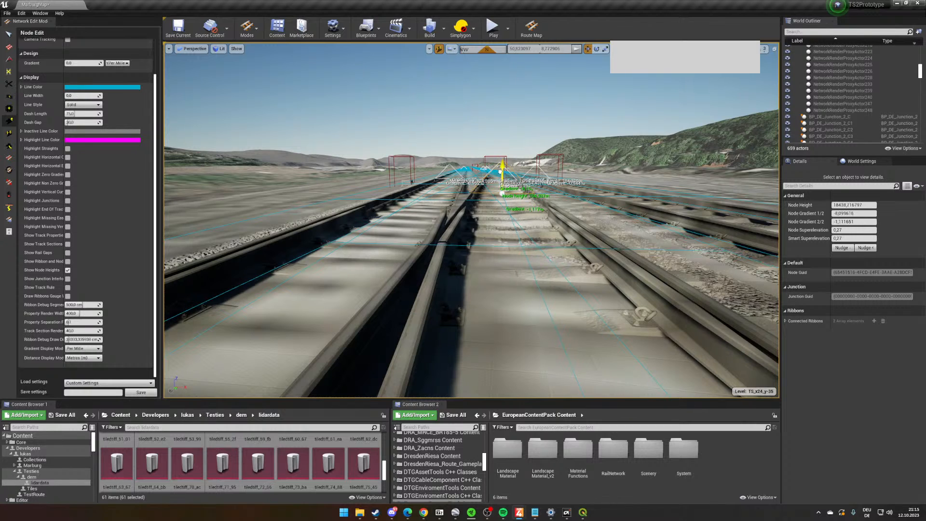
pyautogui.click(500, 173)
pyautogui.click(488, 197)
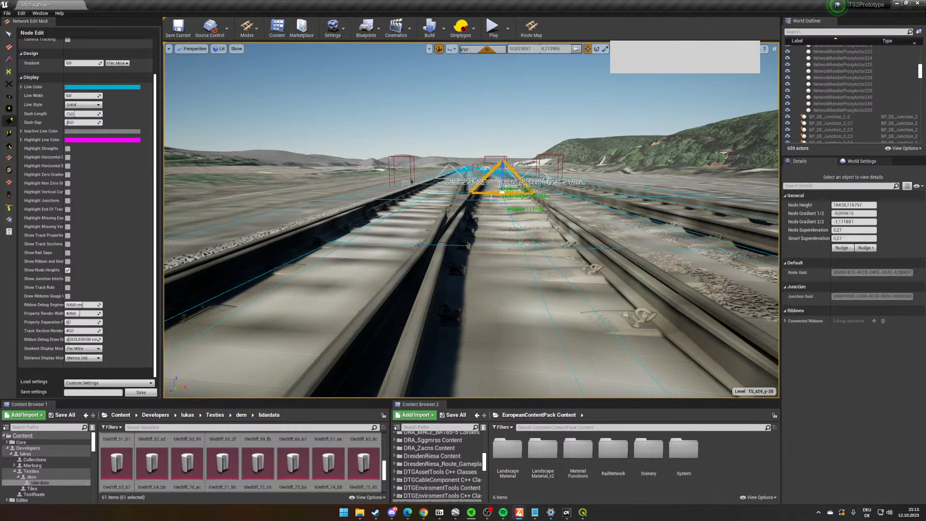
pyautogui.moveTo(502, 178); pyautogui.dragTo(502, 177)
pyautogui.moveTo(501, 179); pyautogui.dragTo(491, 189, button='right')
pyautogui.press('w')
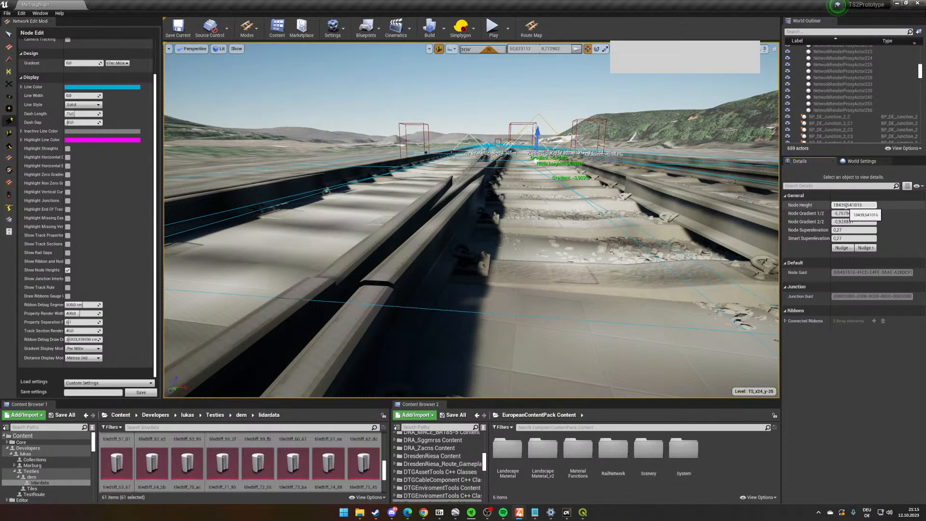
pyautogui.click(895, 235)
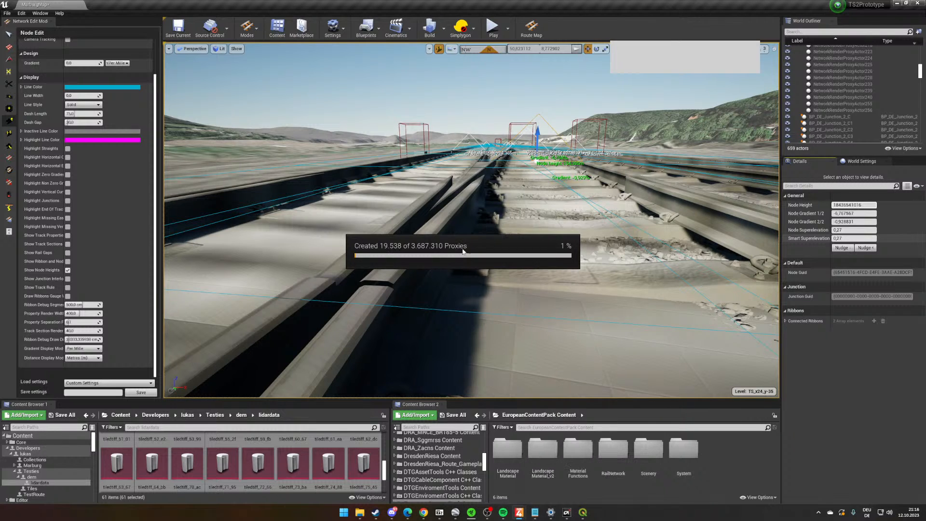
# - Try to close all windows of the frozen TrainSimWorld4 editor from the Windows taskbar
pyautogui.rightClick(519, 512)
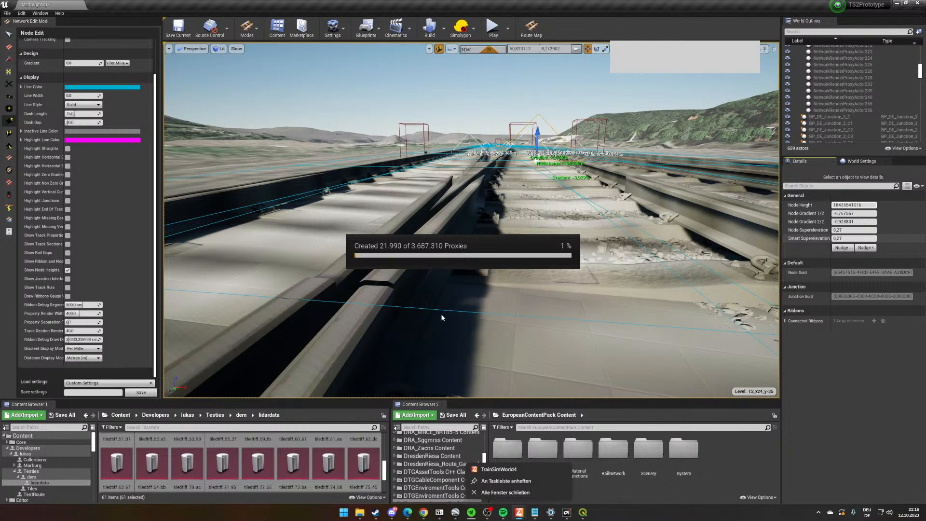
pyautogui.click(505, 493)
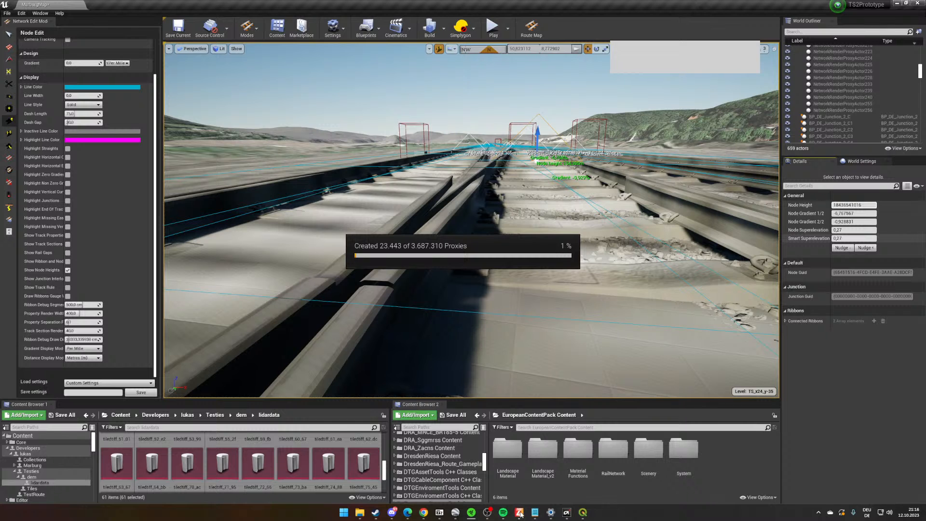
pyautogui.rightClick(520, 514)
pyautogui.click(514, 493)
# - Open the Windows Task Manager and end the frozen TrainSimWorld4 task
pyautogui.rightClick(698, 517)
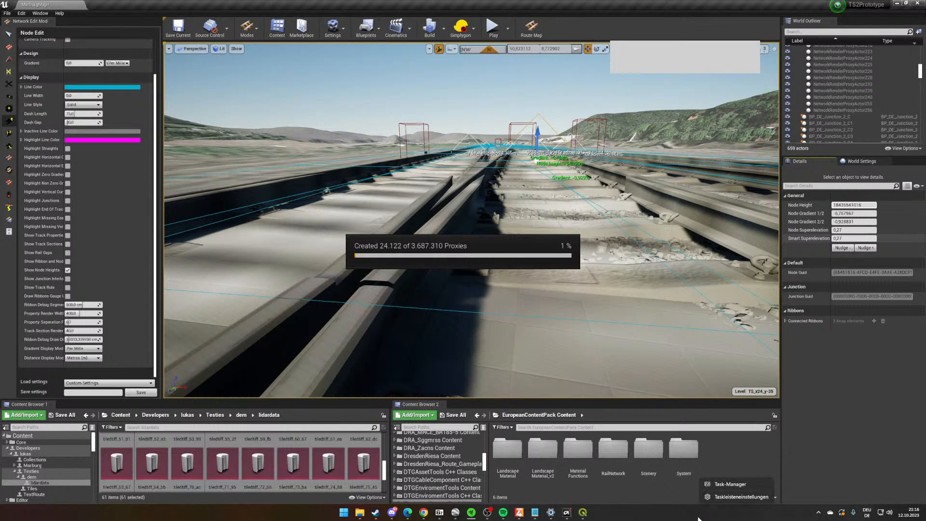
pyautogui.click(723, 484)
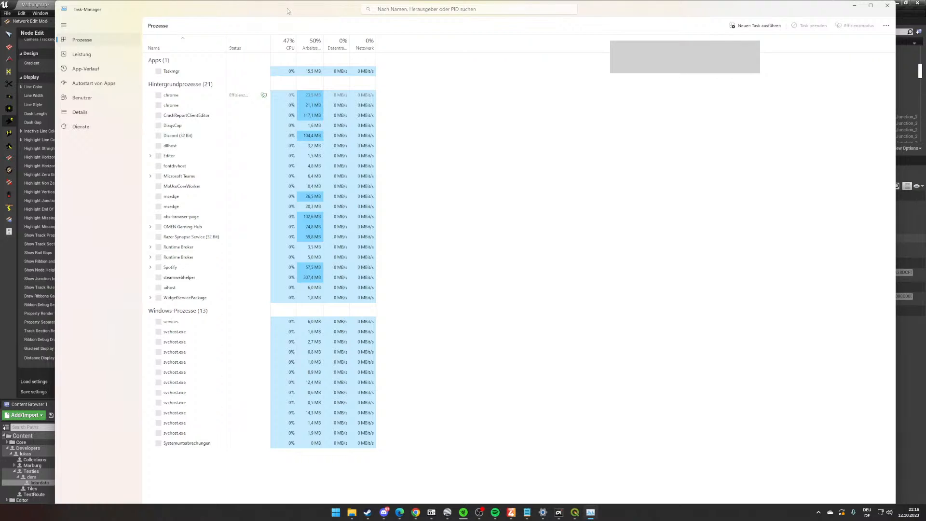
pyautogui.doubleClick(322, 3)
pyautogui.moveTo(523, 248); pyautogui.dragTo(515, 344)
pyautogui.moveTo(577, 350); pyautogui.dragTo(425, 208)
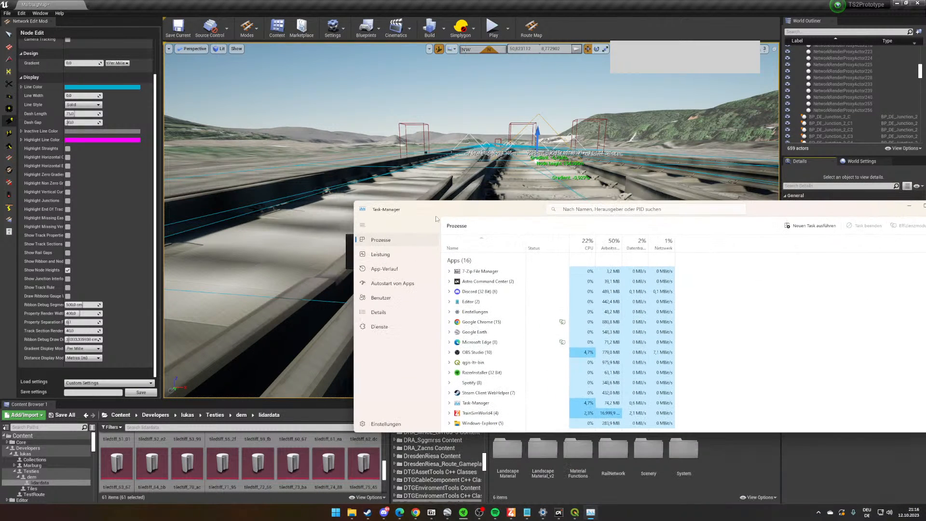
pyautogui.scroll(-1, 513, 322)
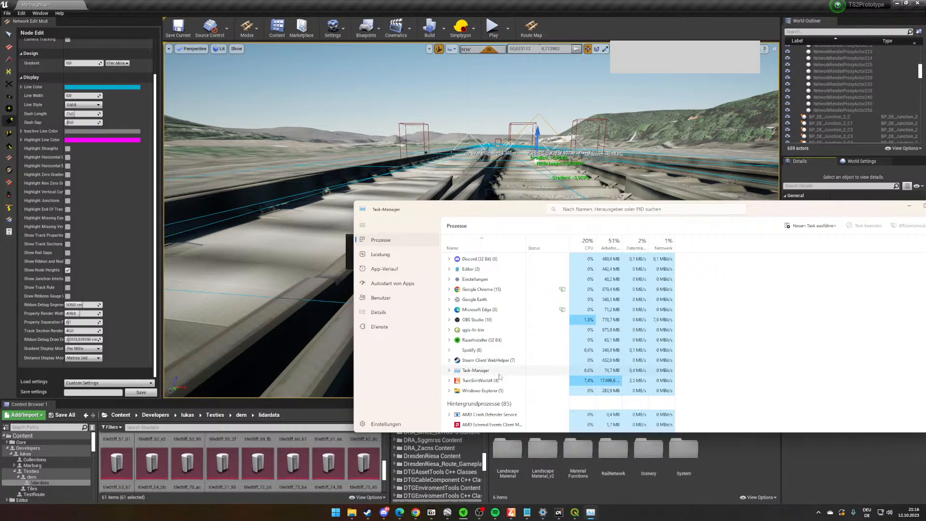
pyautogui.rightClick(500, 381)
pyautogui.click(516, 392)
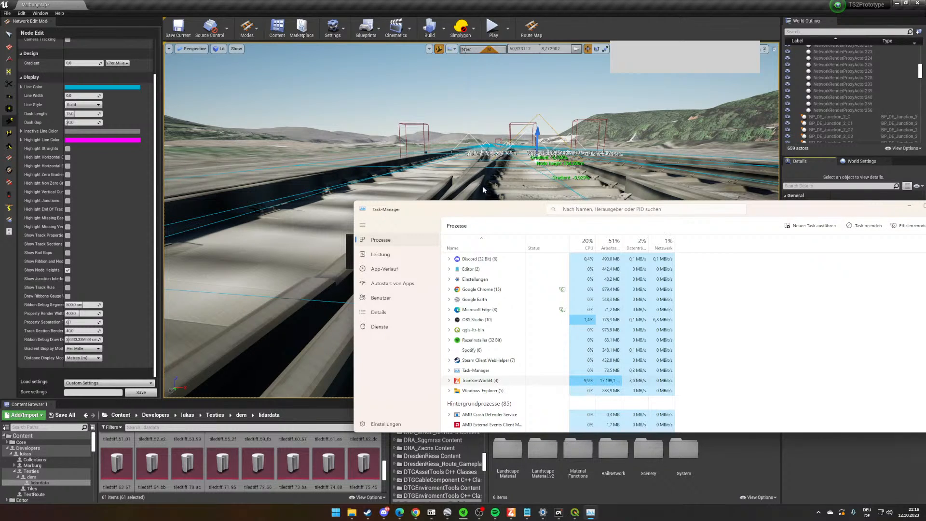
pyautogui.moveTo(481, 205); pyautogui.dragTo(468, 147)
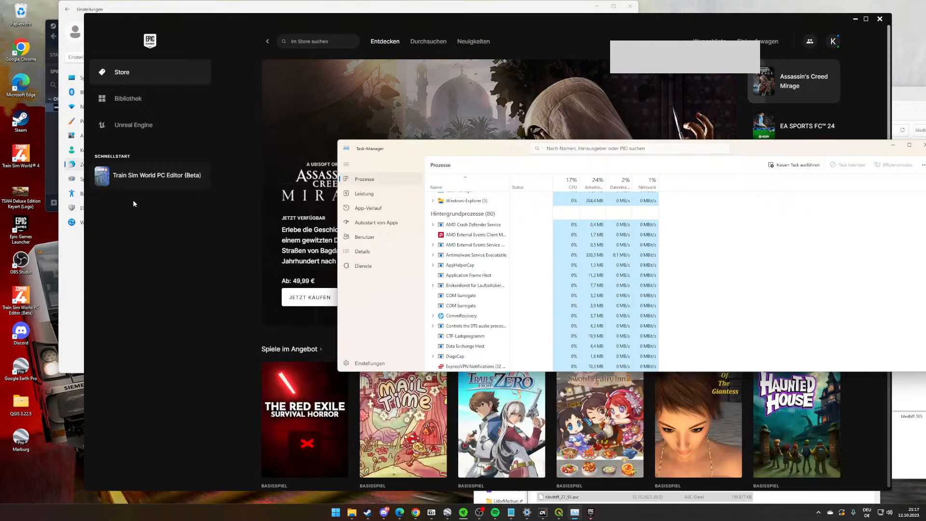
# - Relaunch Train Sim World PC Editor (Beta) from the Epic Games Launcher and restore all auto-saved packages, acknowledging the source control notice
pyautogui.click(124, 186)
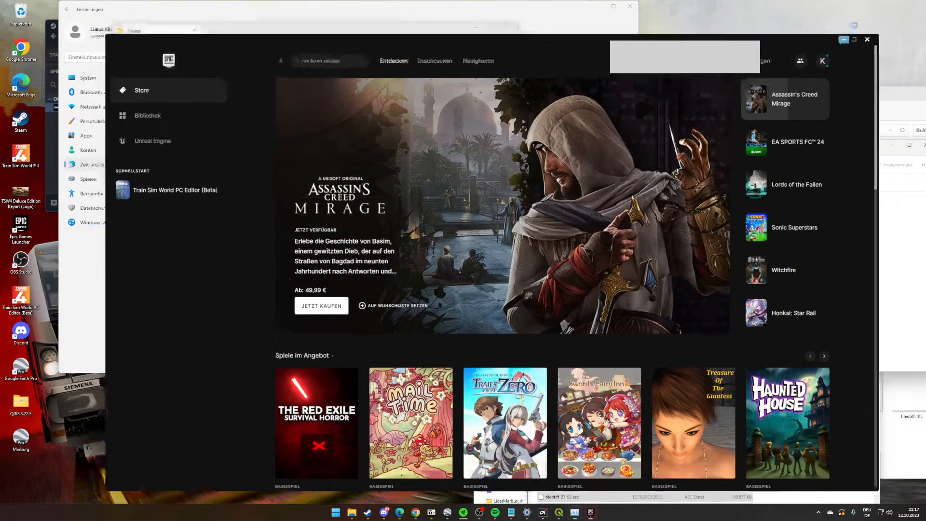
pyautogui.click(879, 18)
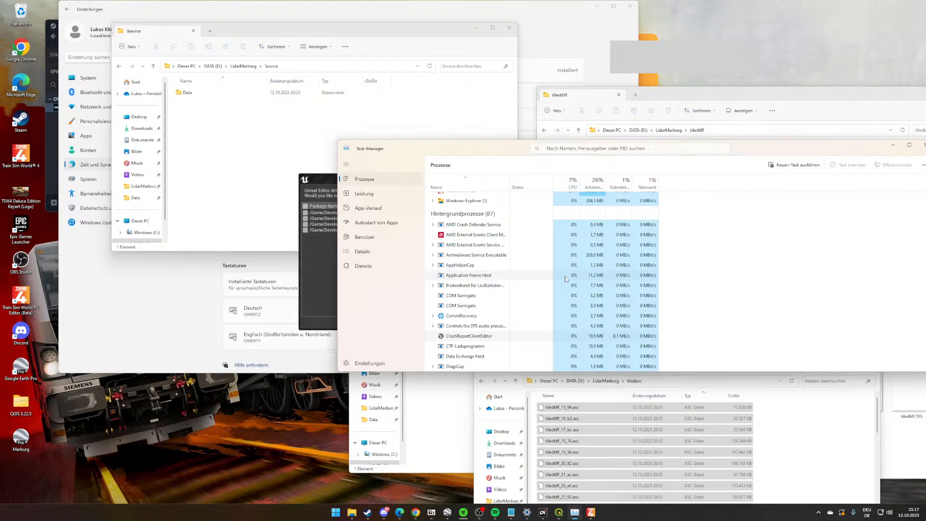
pyautogui.click(327, 264)
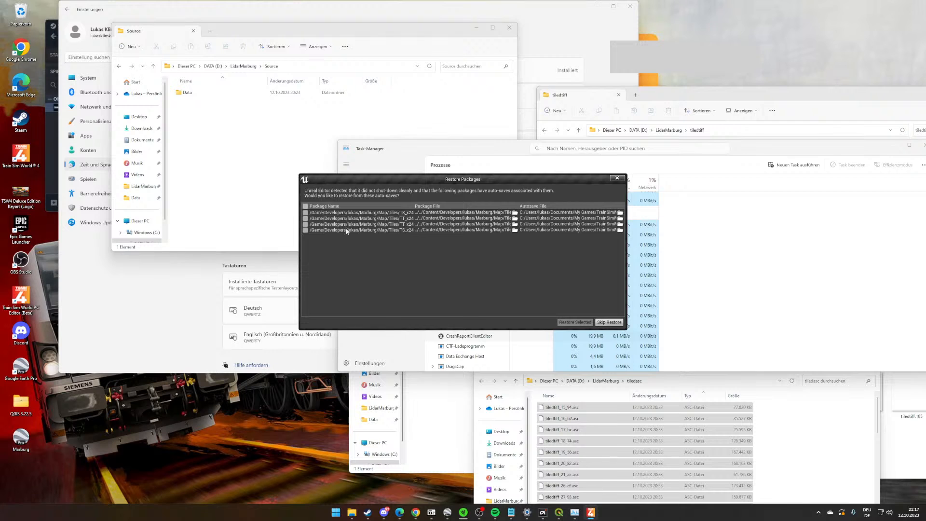
pyautogui.click(305, 206)
pyautogui.click(574, 322)
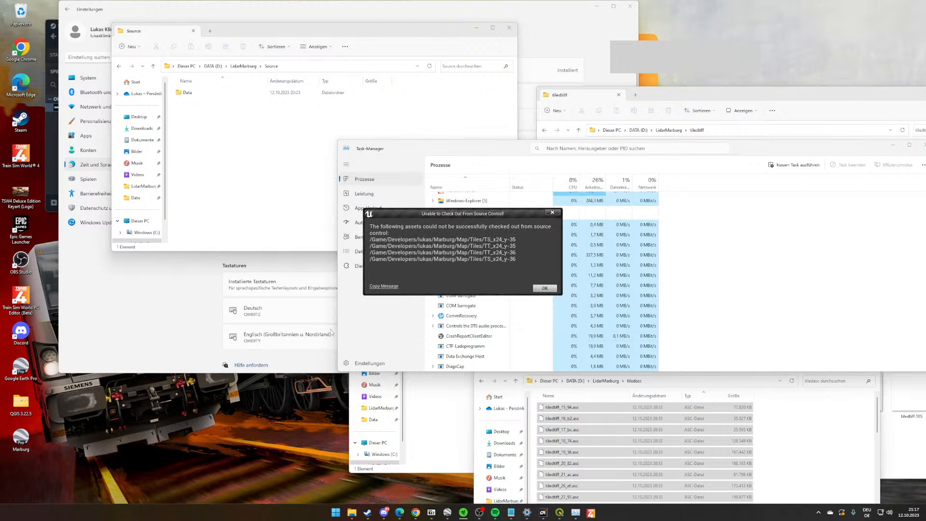
pyautogui.click(543, 288)
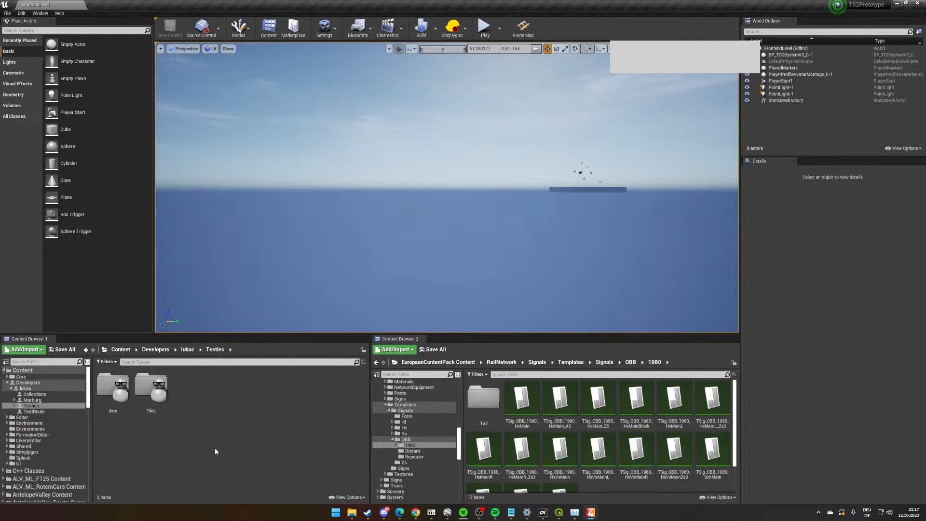
# - Open the MarburgMap level from the Marburg/Map folder inside the developer content folder
pyautogui.click(200, 349)
pyautogui.click(203, 367)
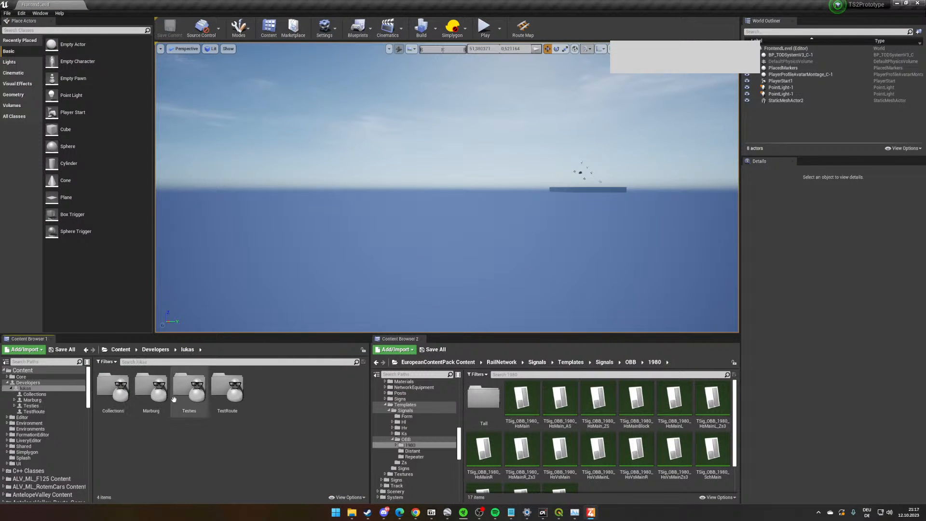
pyautogui.doubleClick(166, 405)
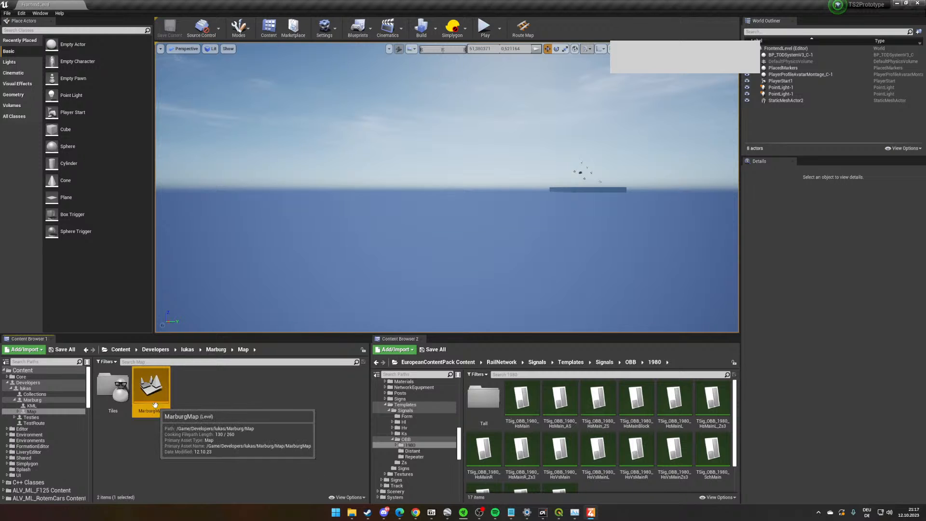
pyautogui.doubleClick(149, 393)
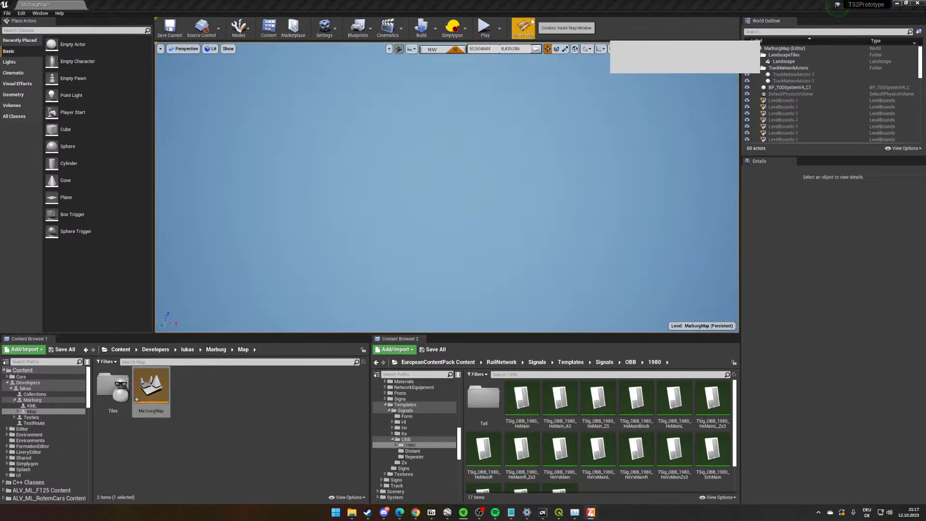
# - Travel to the track ends near Marburg using the Route Map, and minimise the map window
pyautogui.click(523, 28)
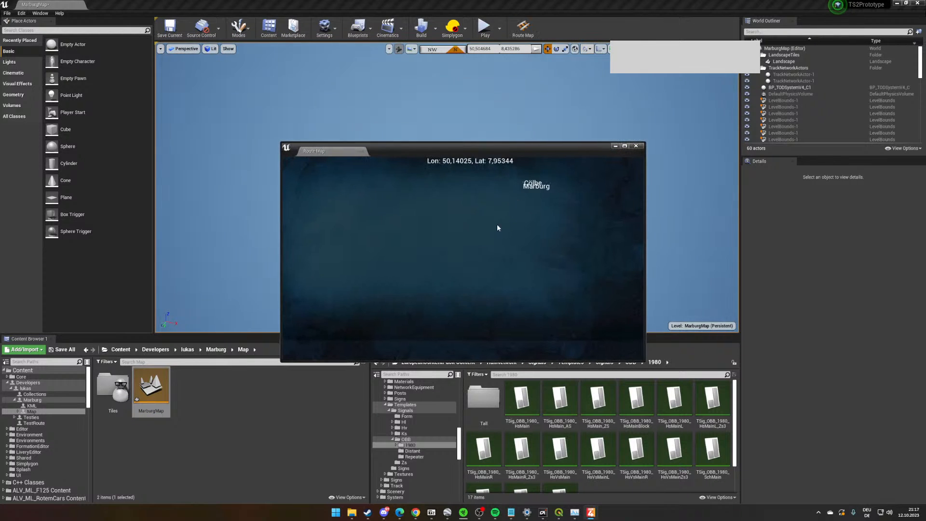
pyautogui.scroll(3, 467, 246)
pyautogui.scroll(5, 473, 325)
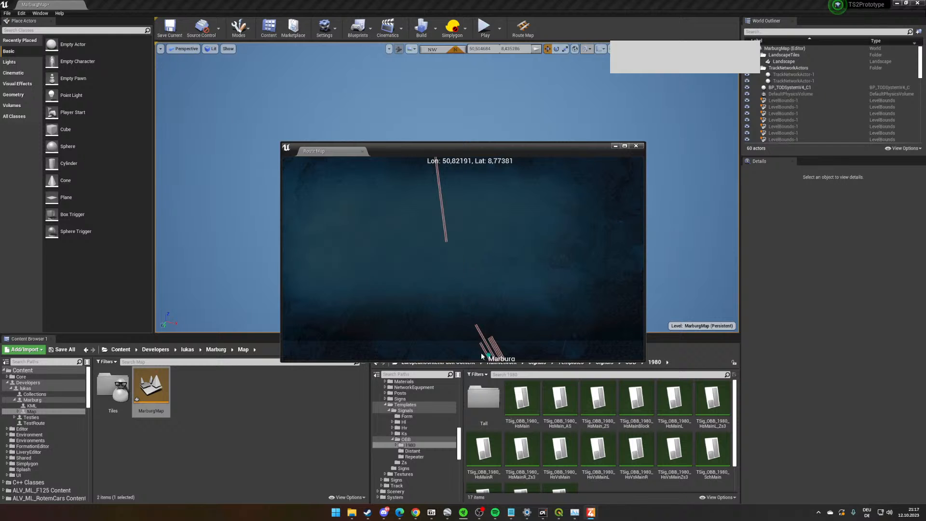
pyautogui.moveTo(483, 330); pyautogui.dragTo(482, 320, button='right')
pyautogui.rightClick(473, 303)
pyautogui.click(501, 324)
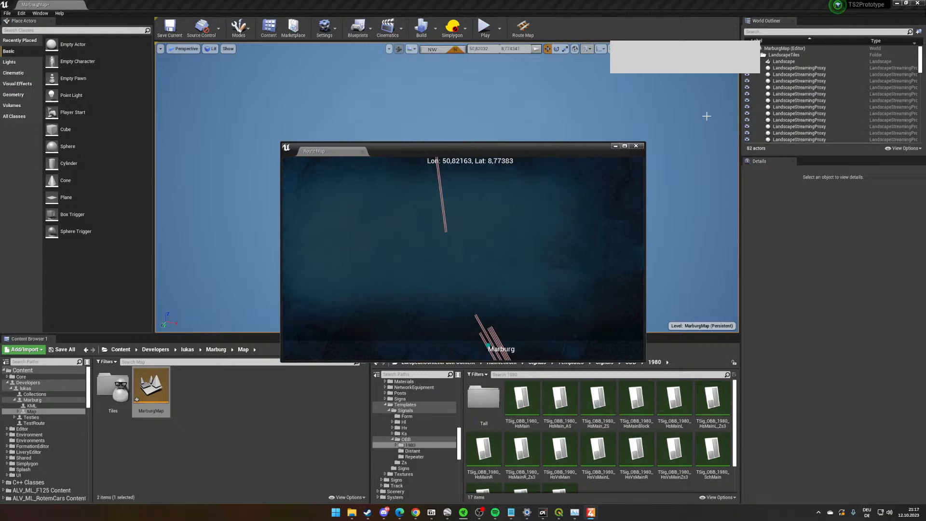
pyautogui.click(615, 146)
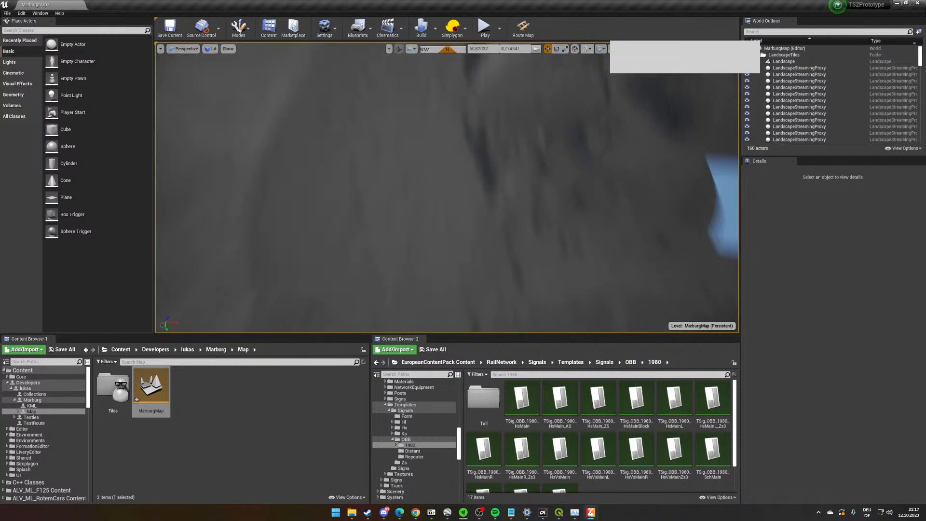
# - Fly to the open end of the double track facing Marburg station and activate the network editing mode
pyautogui.moveTo(605, 203); pyautogui.dragTo(687, 152, button='right')
pyautogui.press('w')
pyautogui.press('a')
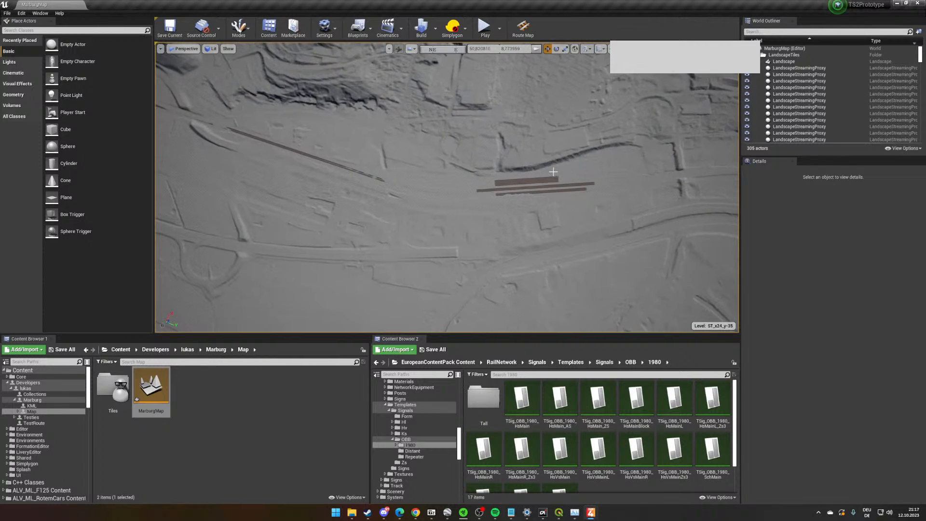
pyautogui.press('w')
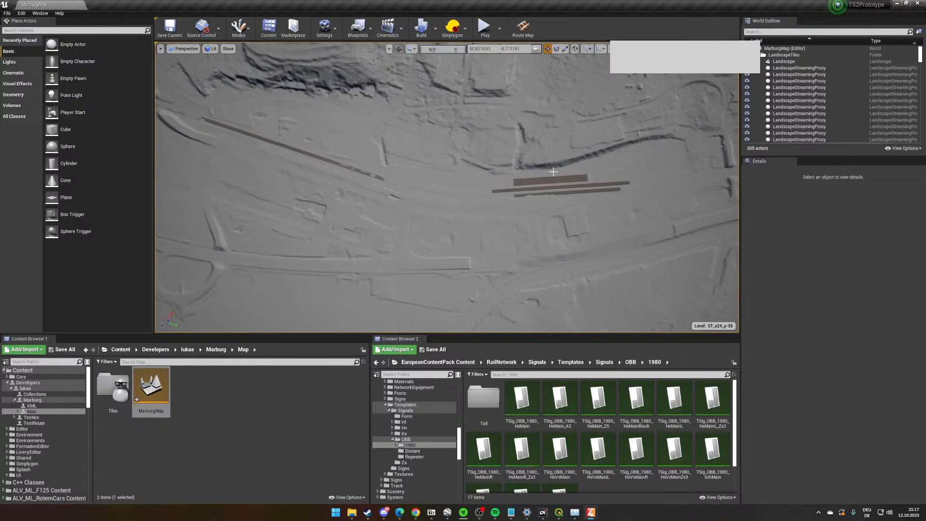
pyautogui.press('w')
pyautogui.moveTo(461, 217); pyautogui.dragTo(368, 175, button='right')
pyautogui.scroll(10, 401, 174)
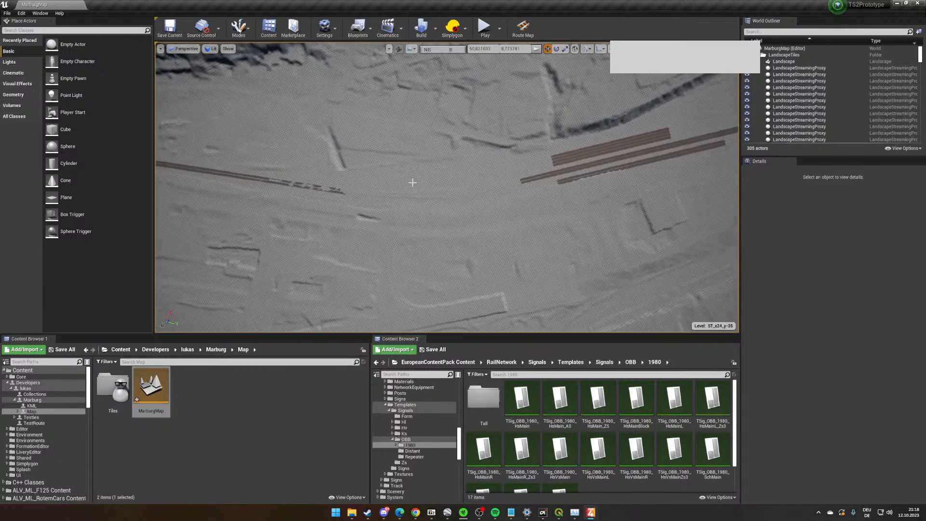
pyautogui.scroll(10, 410, 187)
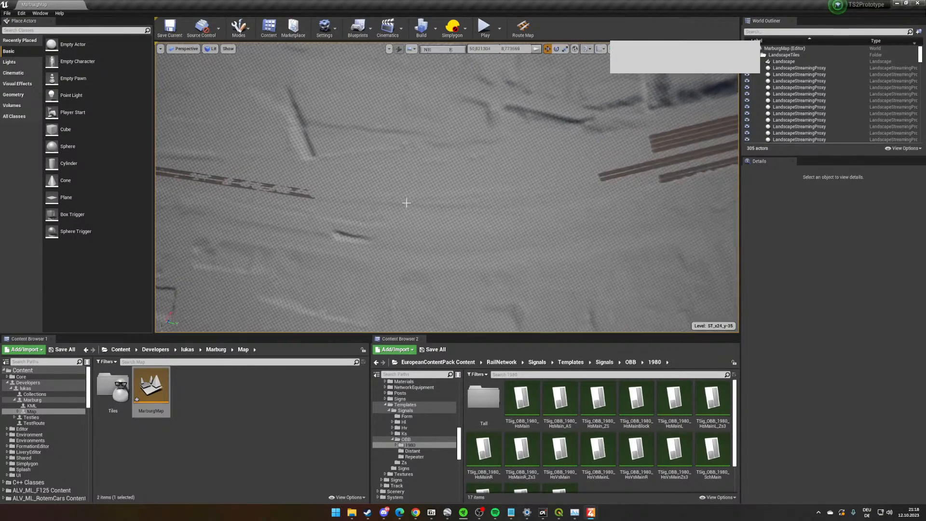
pyautogui.scroll(10, 420, 197)
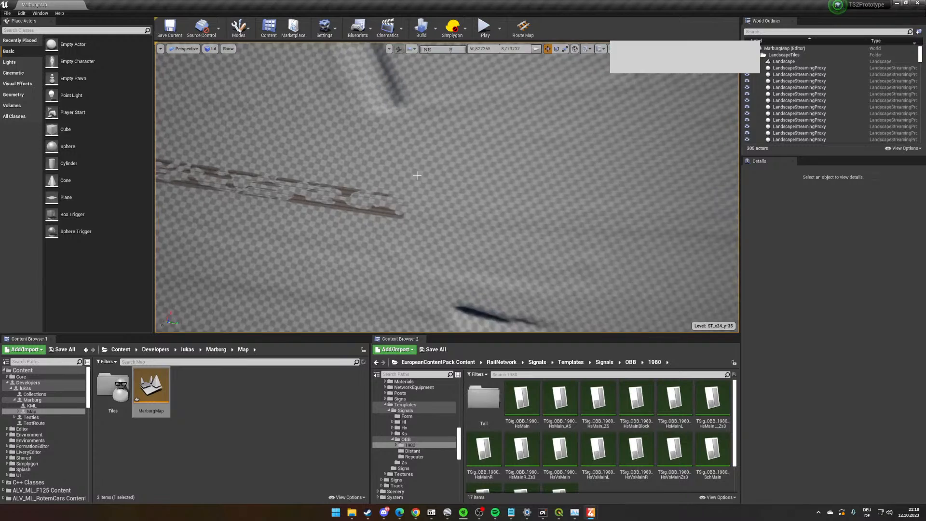
pyautogui.moveTo(416, 175); pyautogui.dragTo(442, 170, button='right')
pyautogui.click(238, 28)
pyautogui.click(263, 93)
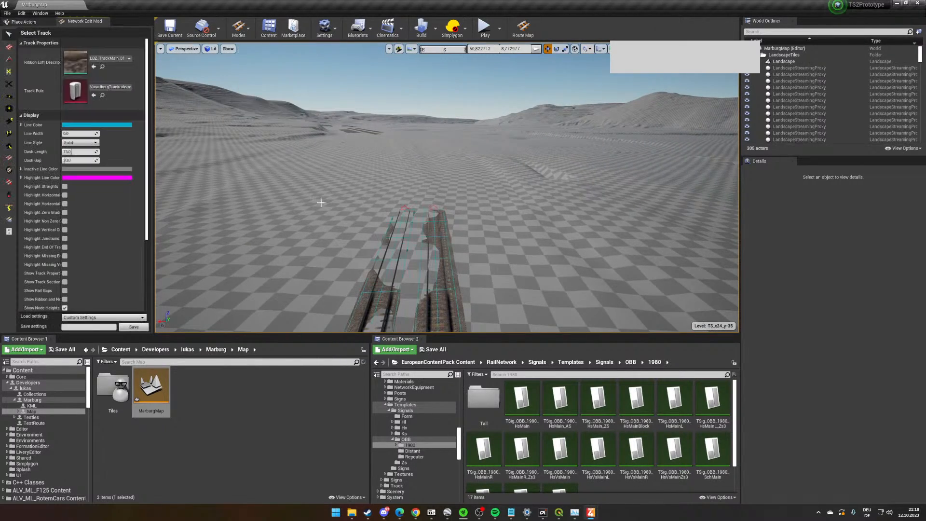
# - Activate the Lay Curves tool and set its Snap to Straight distance to 100 cm
pyautogui.click(8, 47)
pyautogui.scroll(-2, 81, 203)
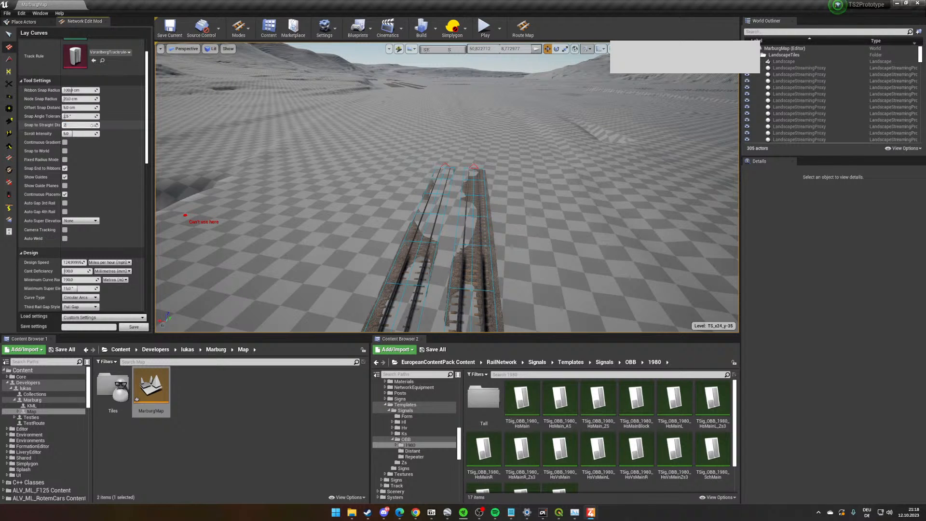
pyautogui.write('100')
pyautogui.press('Return')
# - Switch the design speed unit to kilometres per hour and set the design speed to 115
pyautogui.scroll(-4, 113, 220)
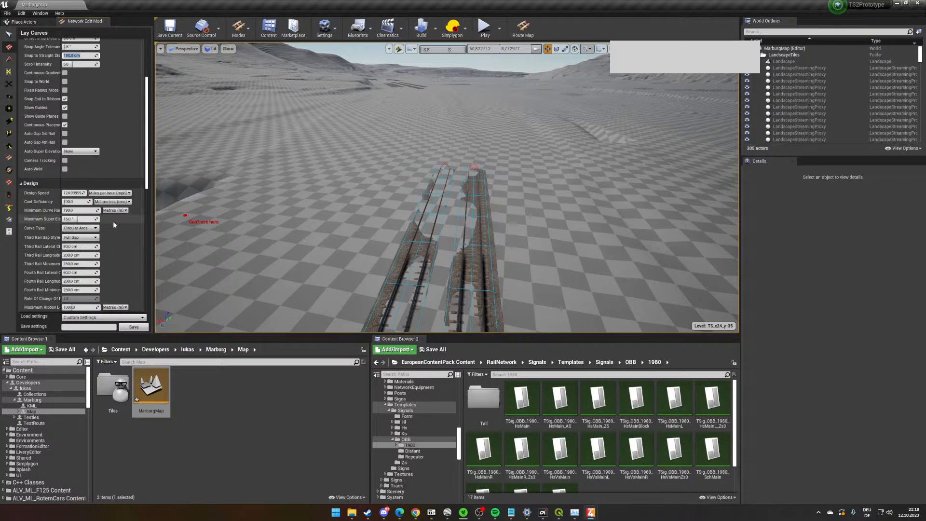
pyautogui.click(110, 193)
pyautogui.click(110, 201)
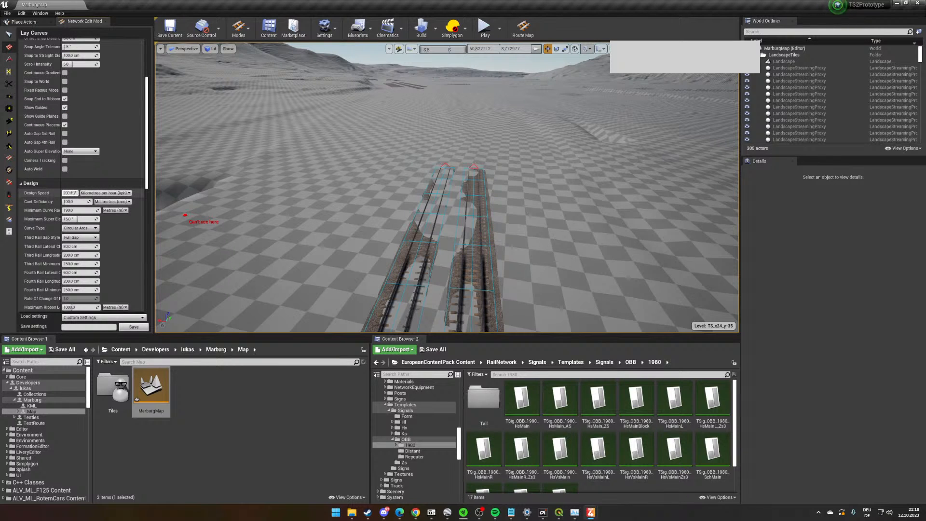
pyautogui.write('115')
pyautogui.press('Return')
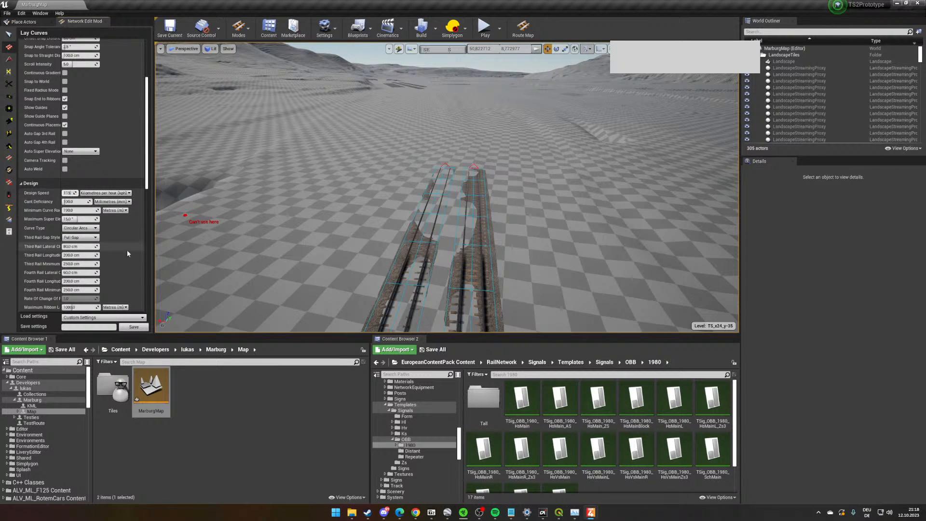
# - Set the parallel track count to 1 and the curve type to Auto
pyautogui.scroll(-4, 115, 251)
pyautogui.click(77, 246)
pyautogui.write('1')
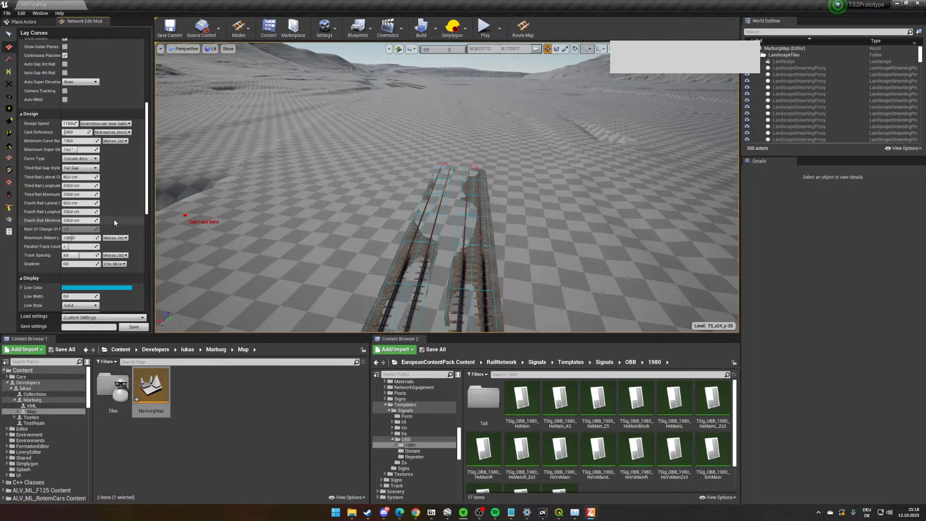
pyautogui.click(80, 158)
pyautogui.click(83, 174)
# - Lay curves joining both open main-track ends to the two middle tracks of Marburg station
pyautogui.moveTo(517, 224); pyautogui.dragTo(438, 252, button='right')
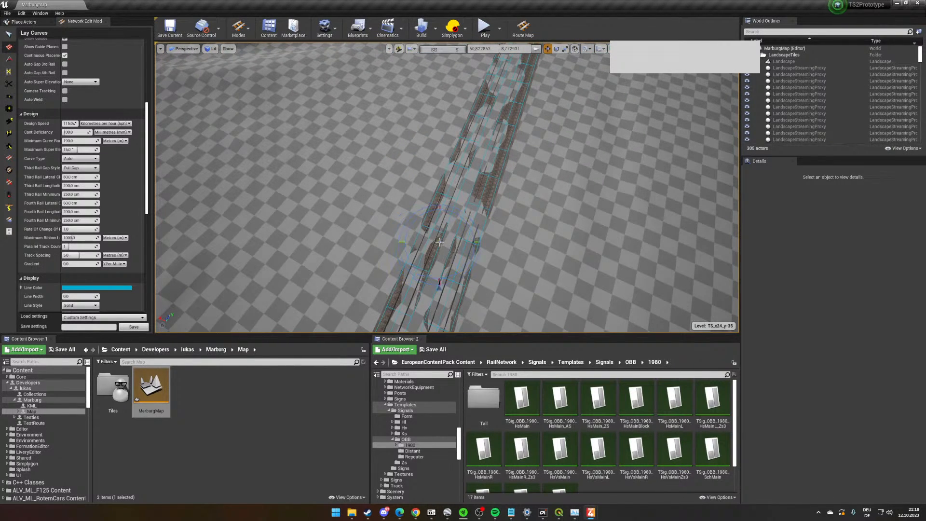
pyautogui.moveTo(433, 120); pyautogui.dragTo(434, 119, button='right')
pyautogui.moveTo(444, 197); pyautogui.dragTo(444, 197, button='right')
pyautogui.moveTo(668, 191); pyautogui.dragTo(667, 192, button='right')
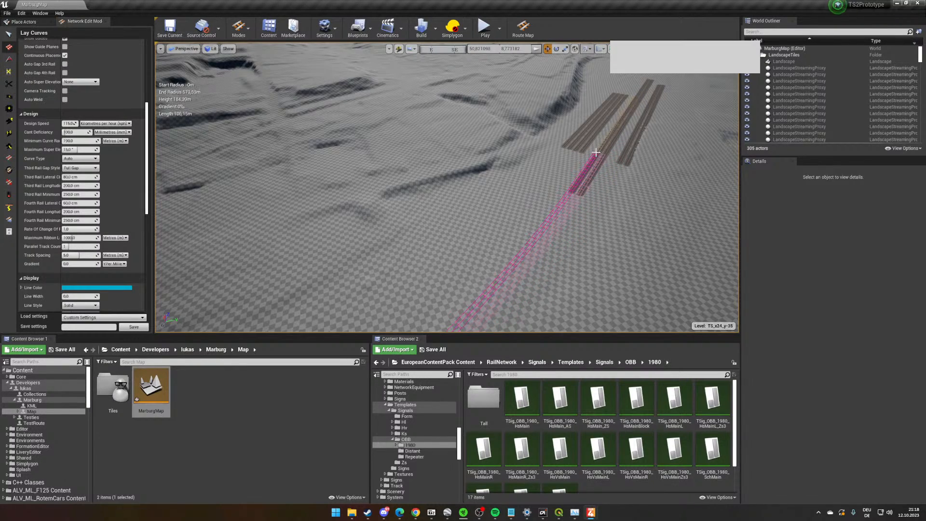
pyautogui.moveTo(599, 156); pyautogui.dragTo(1, 155, button='right')
pyautogui.scroll(8, 100, 162)
pyautogui.moveTo(463, 197); pyautogui.dragTo(442, 174, button='right')
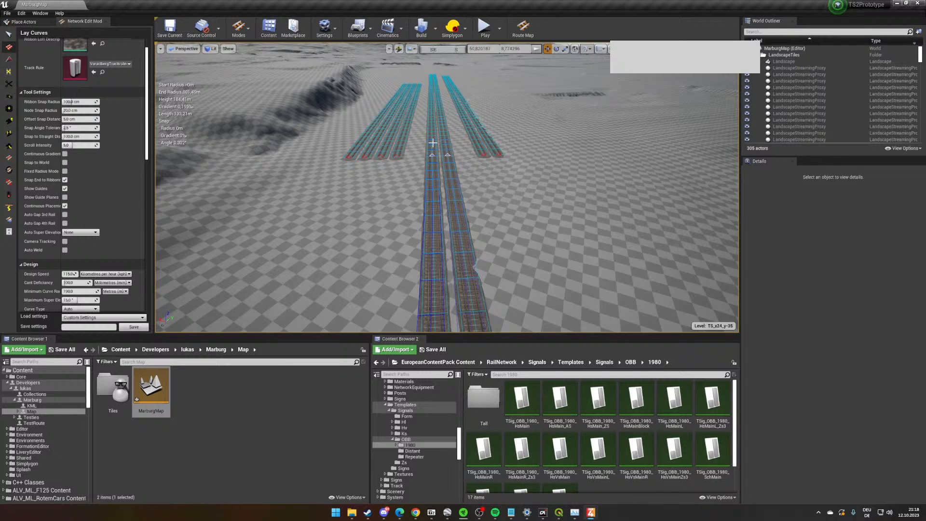
# - Switch to selecting track ribbons and delete a segment on each main track between the new curves and the station
pyautogui.moveTo(527, 175); pyautogui.dragTo(386, 193, button='right')
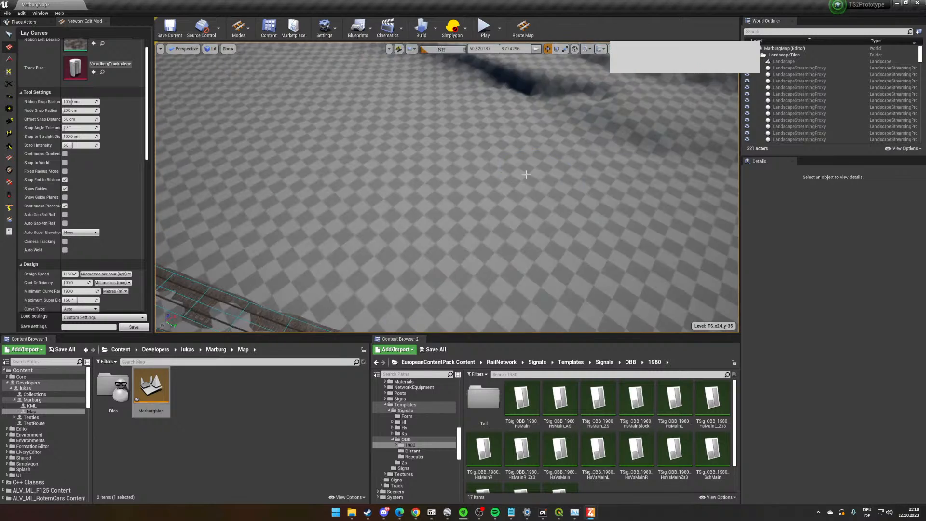
pyautogui.moveTo(543, 203); pyautogui.dragTo(427, 207, button='right')
pyautogui.press('w')
pyautogui.click(8, 37)
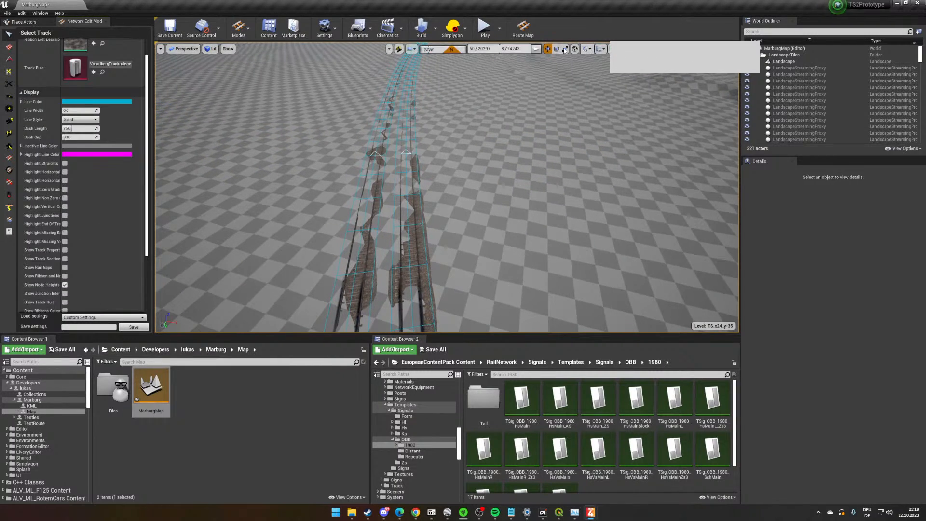
pyautogui.press('a')
pyautogui.moveTo(376, 193); pyautogui.dragTo(434, 217, button='right')
pyautogui.moveTo(418, 65); pyautogui.dragTo(414, 60, button='right')
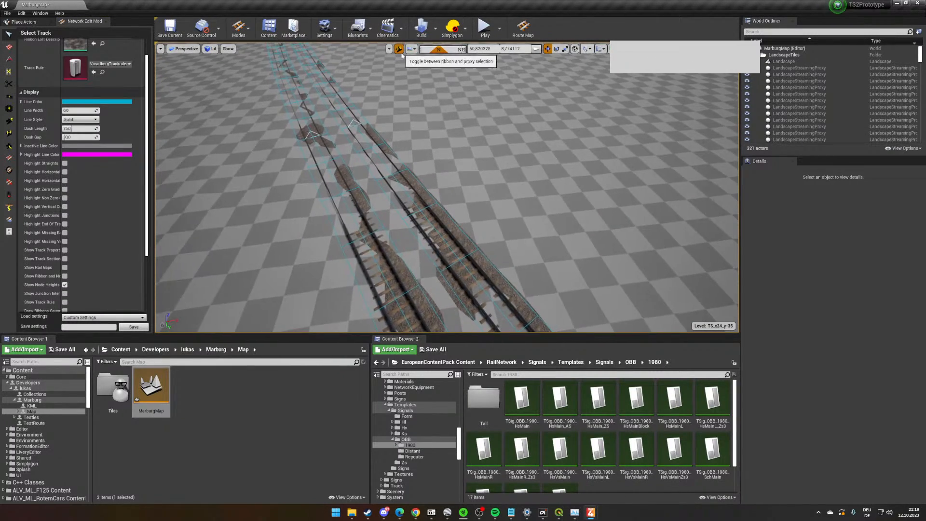
pyautogui.click(398, 49)
pyautogui.click(544, 146)
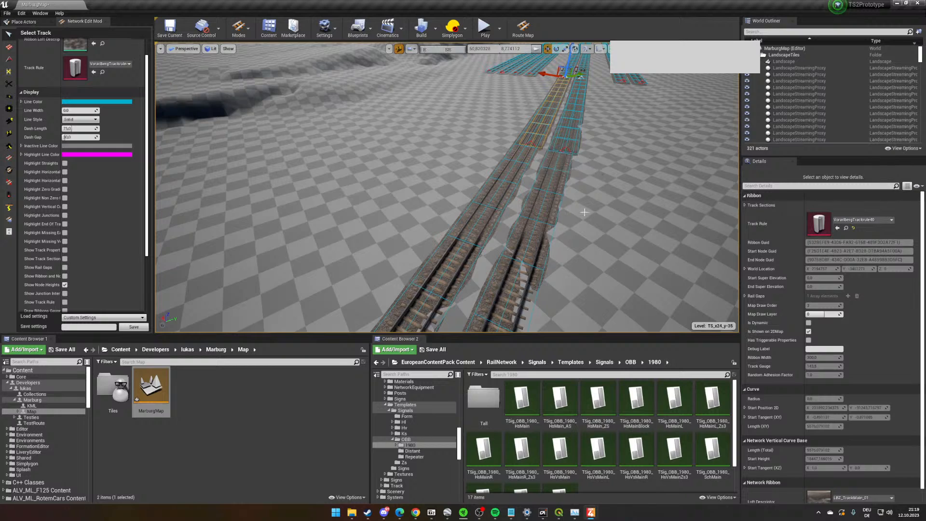
pyautogui.press('Delete')
pyautogui.click(570, 151)
pyautogui.press('Delete')
# - Delete the overlapping ribbon on each of the two main tracks beside the ends of the outer station tracks
pyautogui.press('w')
pyautogui.moveTo(570, 152); pyautogui.dragTo(499, 261, button='right')
pyautogui.click(441, 222)
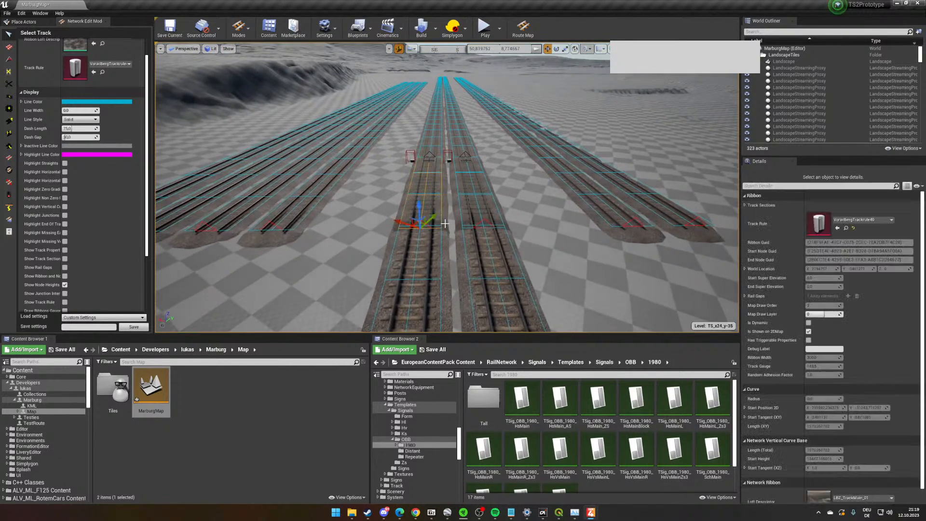
pyautogui.press('Delete')
pyautogui.click(475, 217)
pyautogui.click(497, 213)
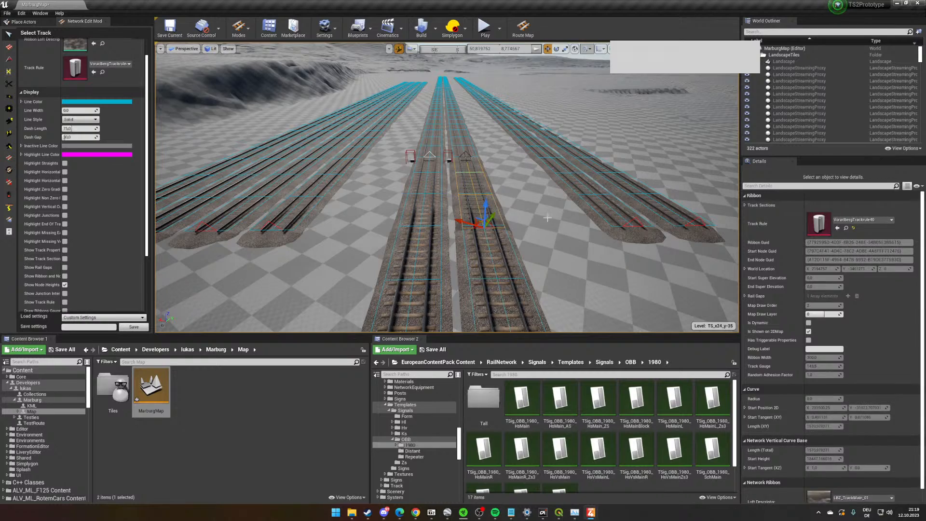
pyautogui.press('Delete')
# - Delete one more surplus ribbon on each of the two main tracks further along
pyautogui.moveTo(496, 212); pyautogui.dragTo(414, 285, button='right')
pyautogui.press('w')
pyautogui.click(473, 244)
pyautogui.press('Delete')
pyautogui.click(433, 241)
pyautogui.press('Delete')
# - Set the Smart Superelevation of the right-hand track's first curve node to -4 with the Super Elevation Tool
pyautogui.press('w')
pyautogui.press('w')
pyautogui.press('w')
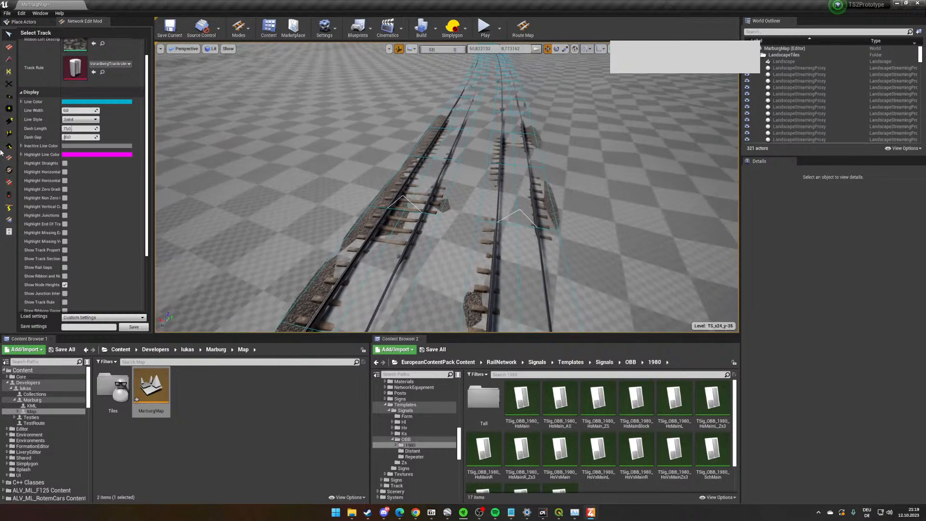
pyautogui.click(8, 170)
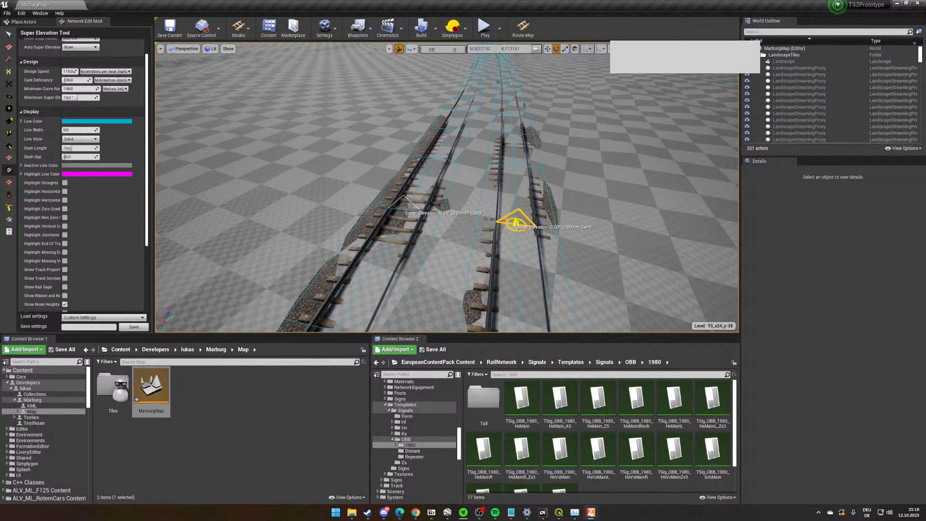
pyautogui.click(515, 222)
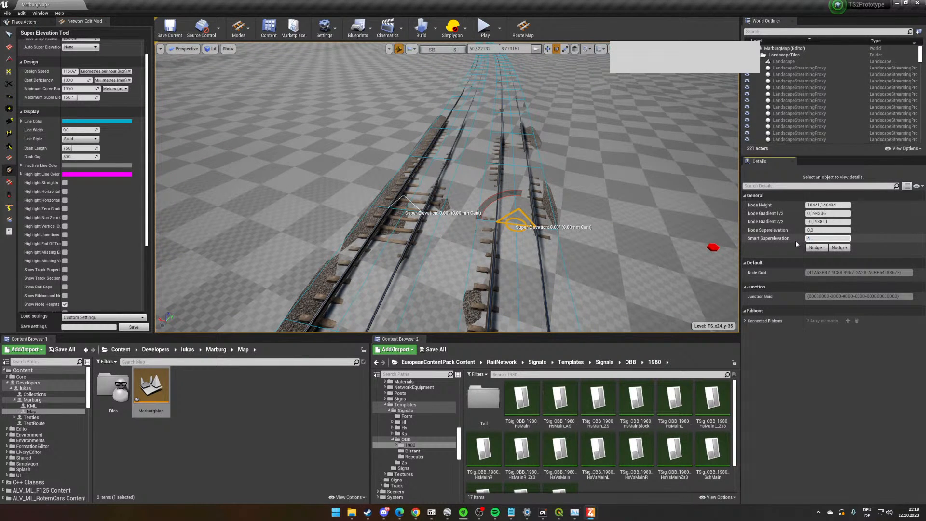
pyautogui.write('4')
pyautogui.press('Return')
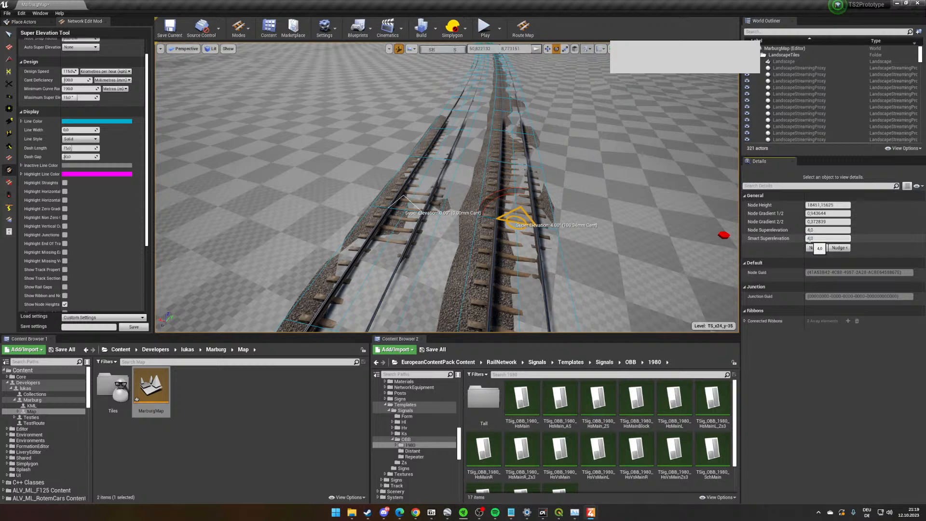
pyautogui.write('-')
pyautogui.press('Return')
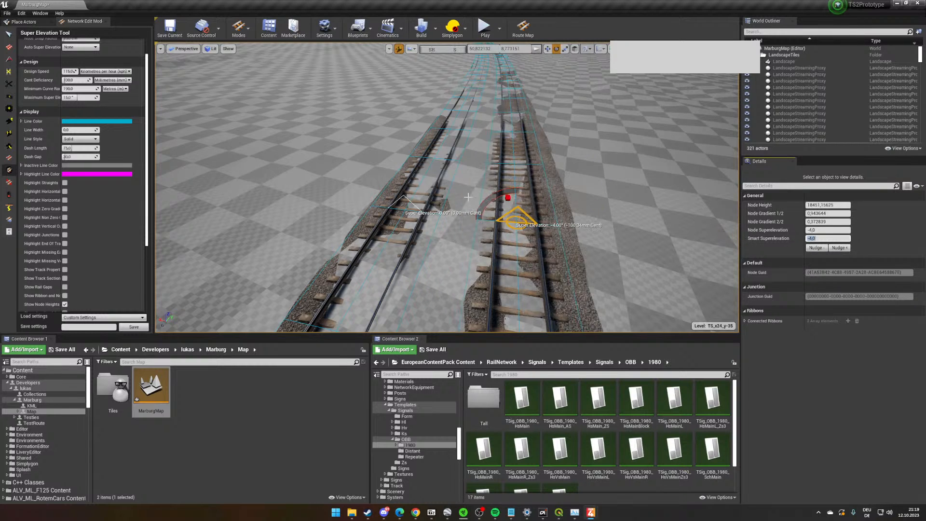
# - Set the Smart Superelevation of the adjacent node on the left-hand track to -4
pyautogui.click(403, 213)
pyautogui.press('w')
pyautogui.moveTo(403, 215); pyautogui.dragTo(466, 228, button='right')
pyautogui.scroll(-1, 443, 227)
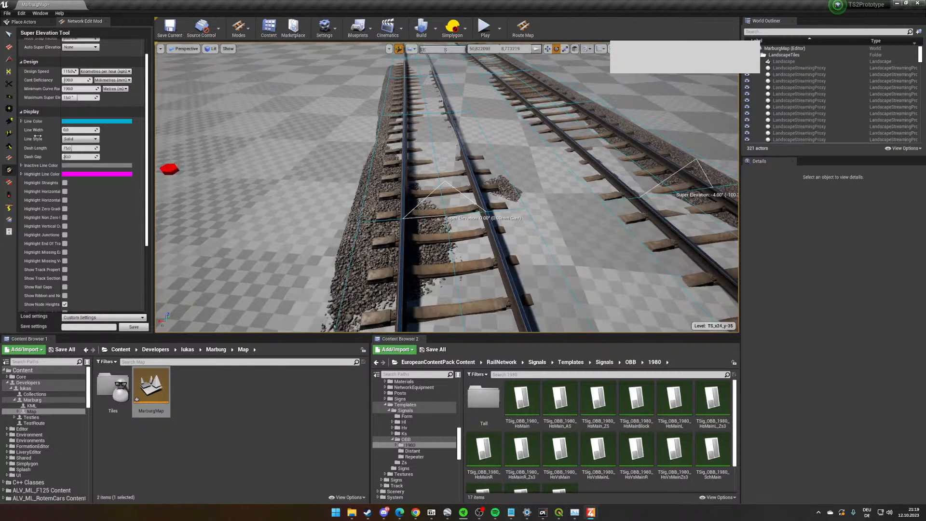
pyautogui.scroll(2, 100, 97)
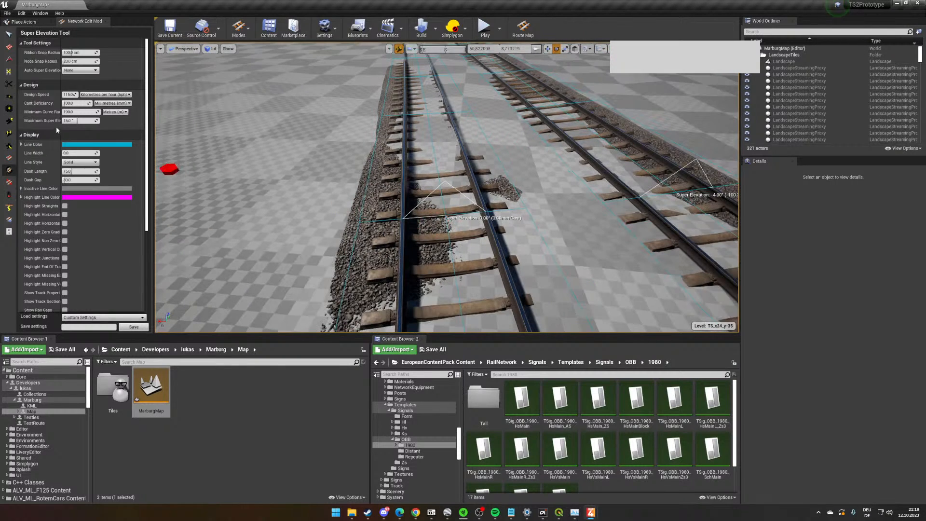
pyautogui.click(444, 213)
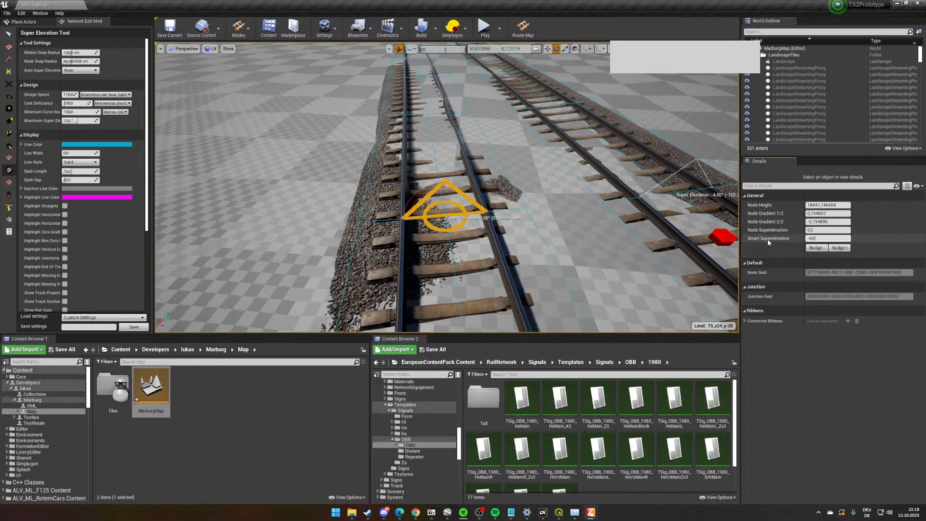
# - Set the Smart Superelevation to -4 on the next pair of curve nodes, one on each main track
pyautogui.press('w')
pyautogui.moveTo(606, 238)
pyautogui.mouseDown(button='right')
pyautogui.moveTo(606, 193)
pyautogui.moveTo(605, 255)
pyautogui.mouseUp(button='right')
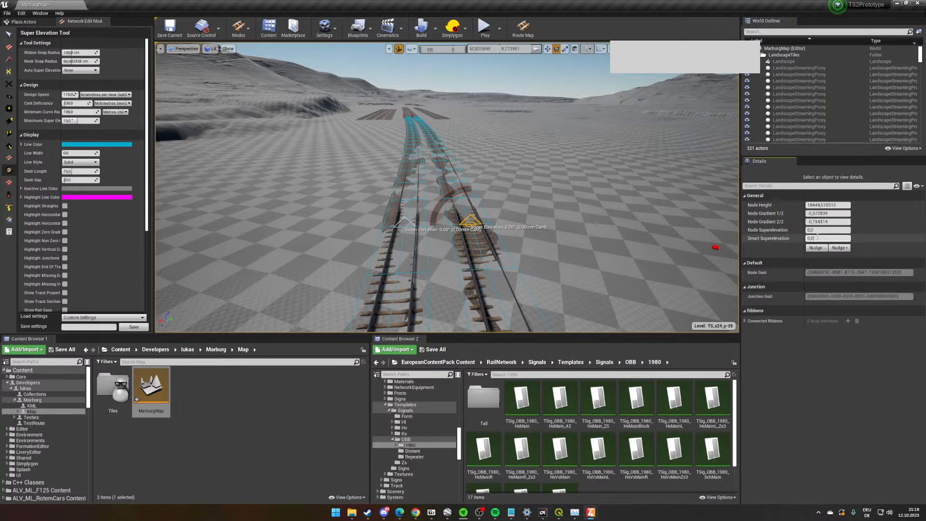
pyautogui.press('Return')
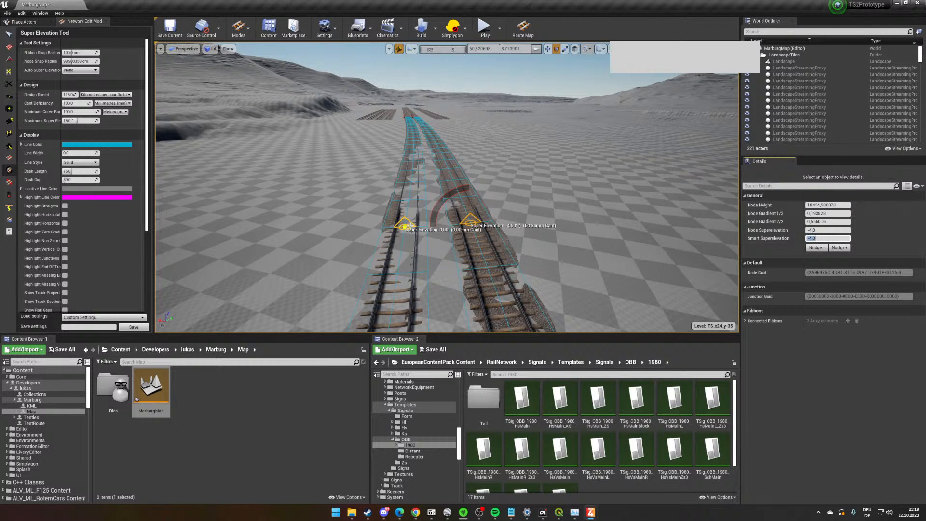
pyautogui.click(828, 237)
pyautogui.write('-4,0')
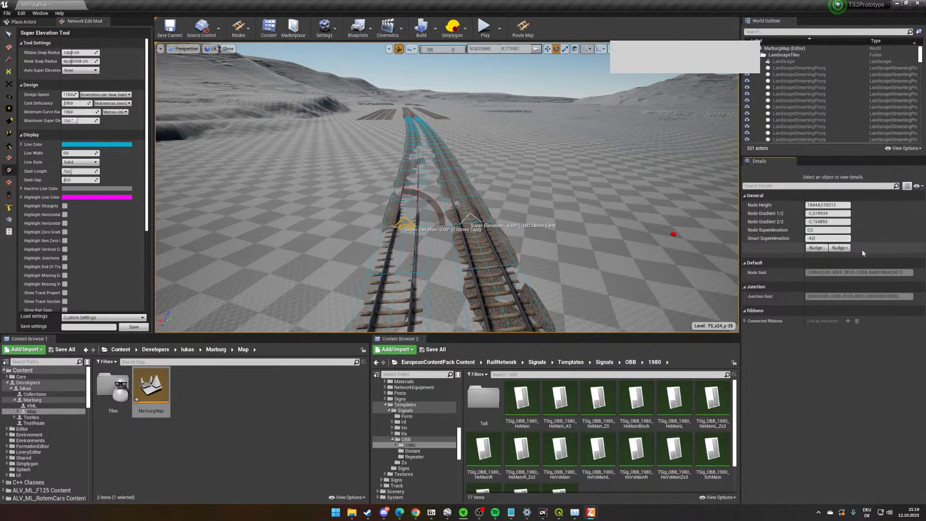
# - Enable the satellite map overlay on the landscape around the station approach
pyautogui.moveTo(536, 213)
pyautogui.mouseDown(button='right')
pyautogui.moveTo(516, 172)
pyautogui.moveTo(531, 212)
pyautogui.moveTo(616, 210)
pyautogui.moveTo(612, 220)
pyautogui.moveTo(615, 188)
pyautogui.moveTo(624, 188)
pyautogui.moveTo(538, 221)
pyautogui.mouseUp(button='right')
pyautogui.press('w')
pyautogui.press('w')
pyautogui.press('w')
pyautogui.press('w')
pyautogui.press('w')
pyautogui.scroll(5, 538, 221)
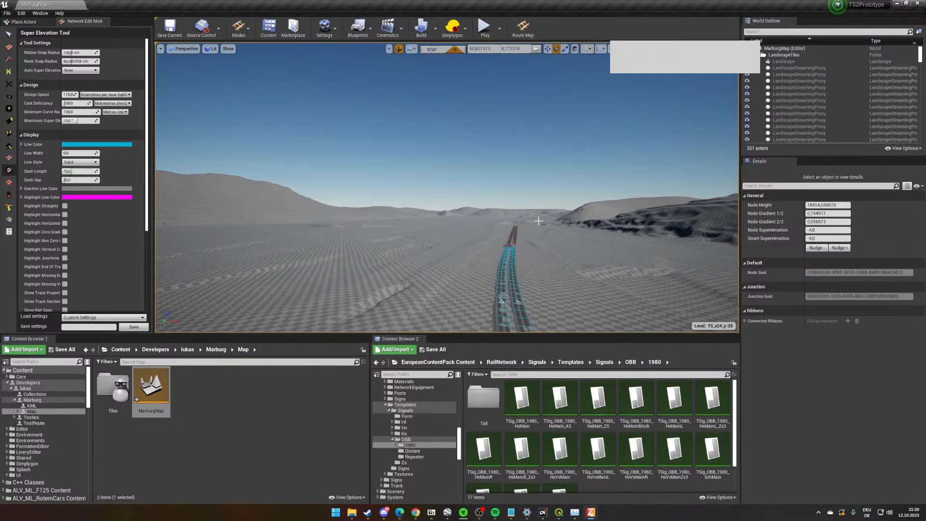
pyautogui.scroll(4, 538, 220)
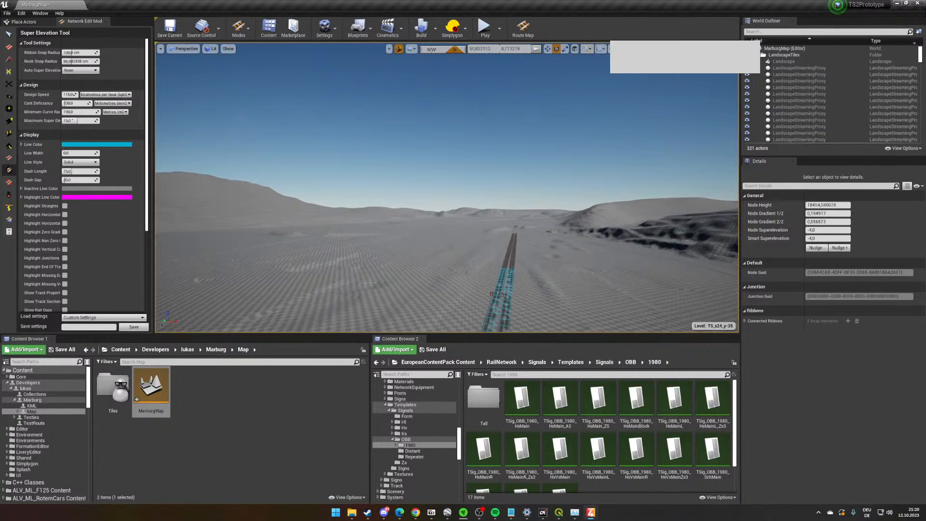
pyautogui.scroll(4, 538, 220)
pyautogui.click(609, 49)
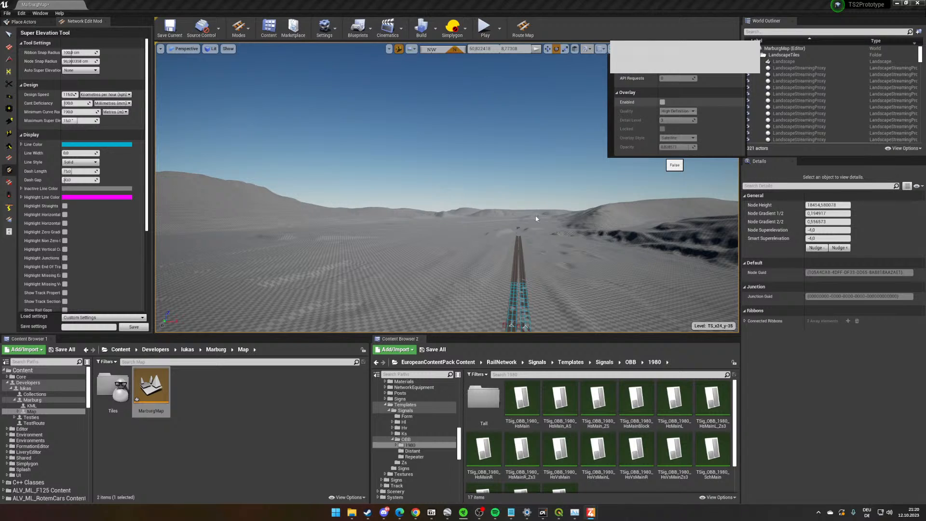
pyautogui.rightClick(510, 214)
pyautogui.moveTo(384, 171); pyautogui.dragTo(384, 195, button='right')
pyautogui.press('w')
# - Save the map and set the Lay Curves tool's curve type to Circular Arcs
pyautogui.click(8, 48)
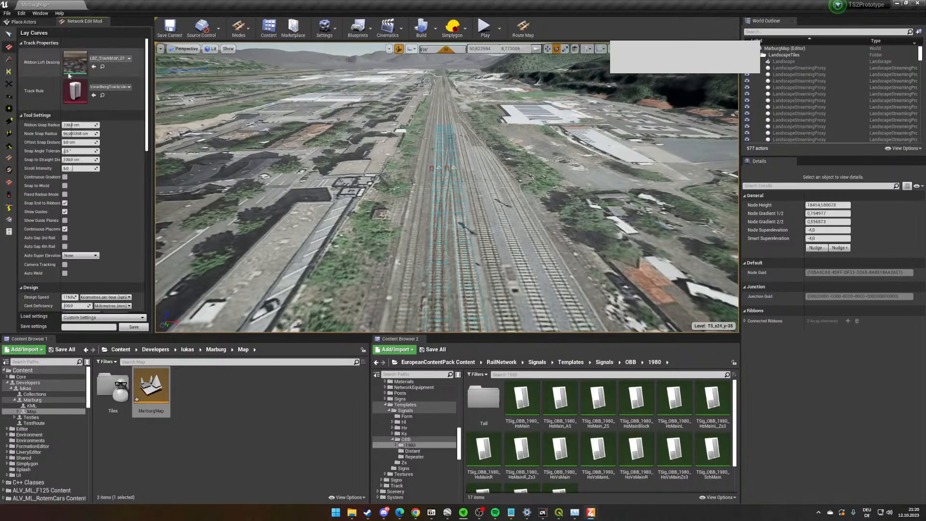
pyautogui.moveTo(434, 231); pyautogui.dragTo(432, 263, button='right')
pyautogui.hotkey('ctrl', 's')
pyautogui.scroll(3, 535, 302)
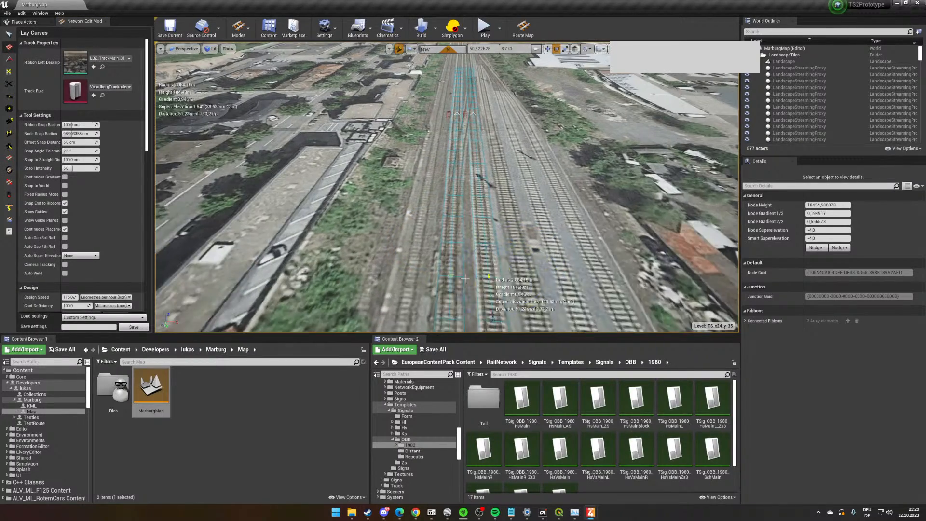
pyautogui.scroll(-7, 73, 189)
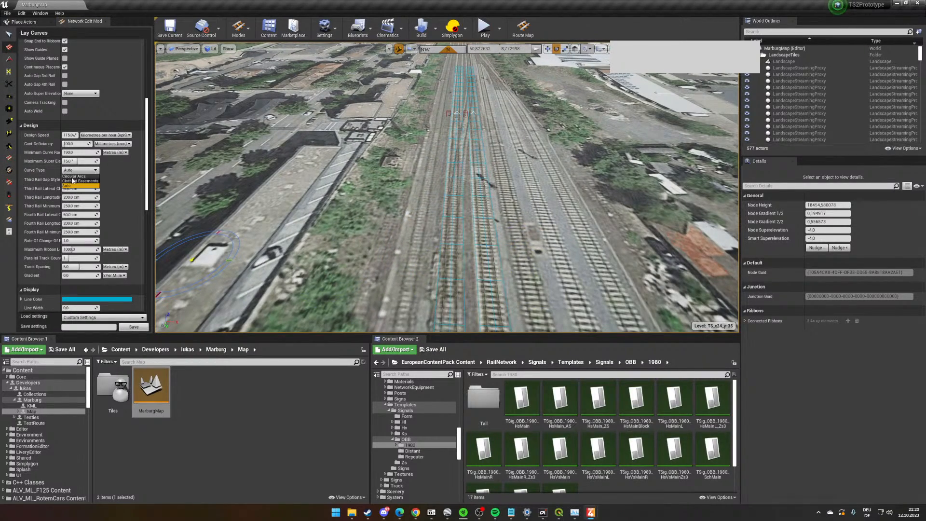
pyautogui.press('w')
pyautogui.moveTo(337, 256); pyautogui.dragTo(340, 289, button='right')
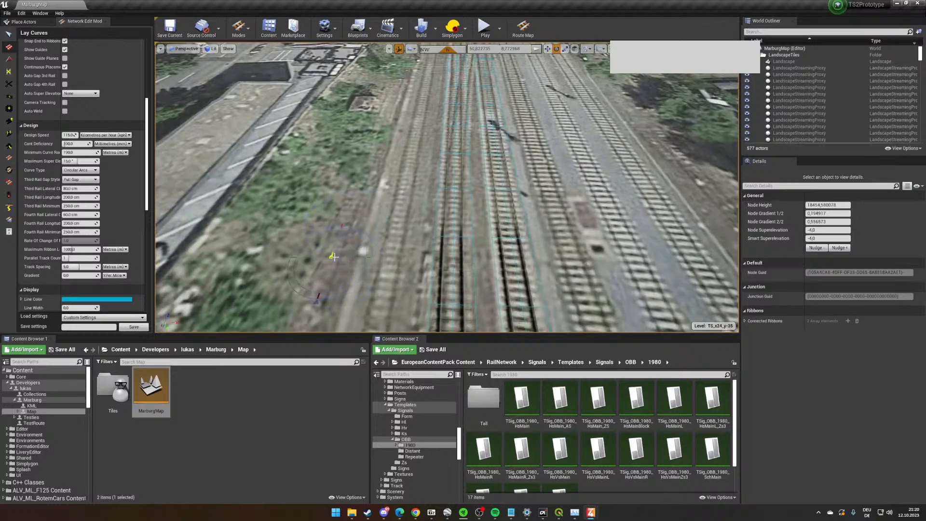
# - With a Parallel Track Count of 0, lay a crossover between the two main tracks along the switches in the aerial image
pyautogui.moveTo(409, 271); pyautogui.dragTo(362, 224, button='right')
pyautogui.click(400, 244)
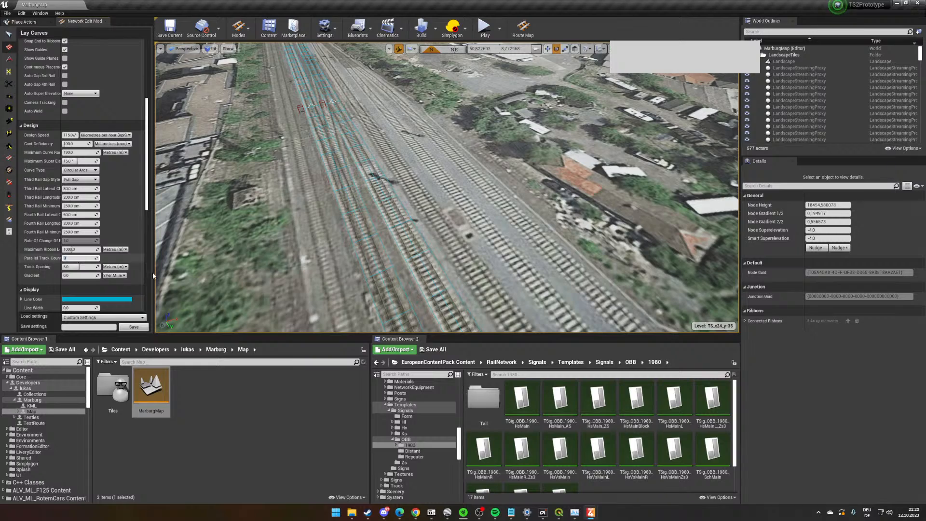
pyautogui.moveTo(645, 283); pyautogui.dragTo(694, 294, button='right')
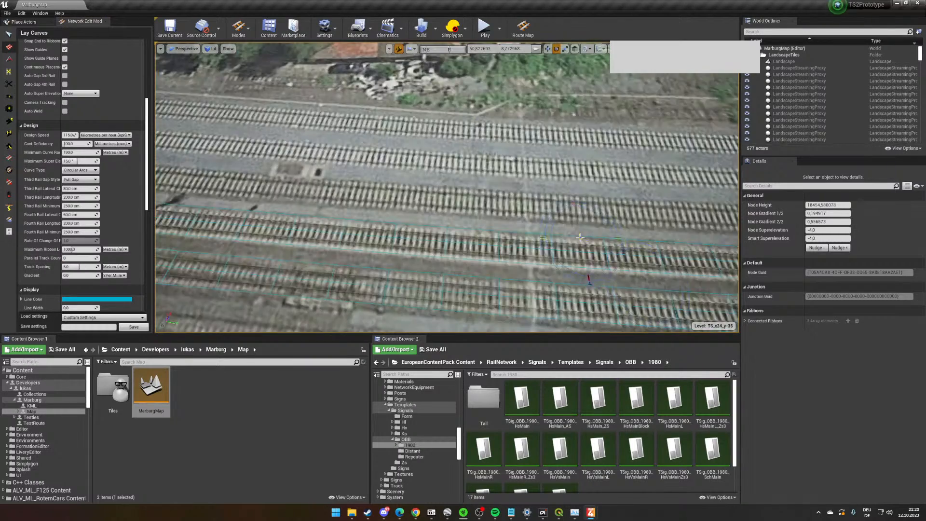
pyautogui.press('a')
pyautogui.moveTo(581, 236); pyautogui.dragTo(581, 263, button='right')
pyautogui.click(569, 219)
pyautogui.press('a')
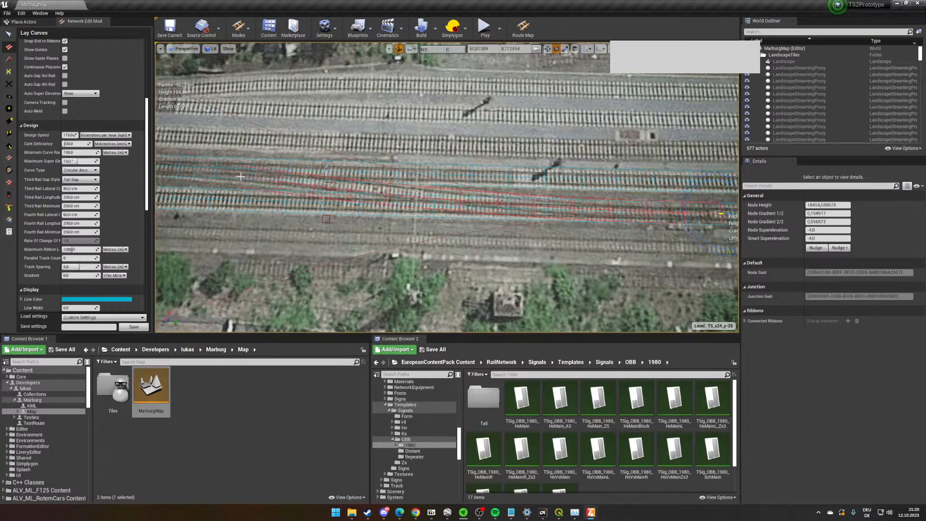
pyautogui.click(218, 170)
pyautogui.press('a')
pyautogui.moveTo(218, 170); pyautogui.dragTo(222, 171, button='right')
pyautogui.press('Escape')
pyautogui.moveTo(344, 204); pyautogui.dragTo(356, 204, button='right')
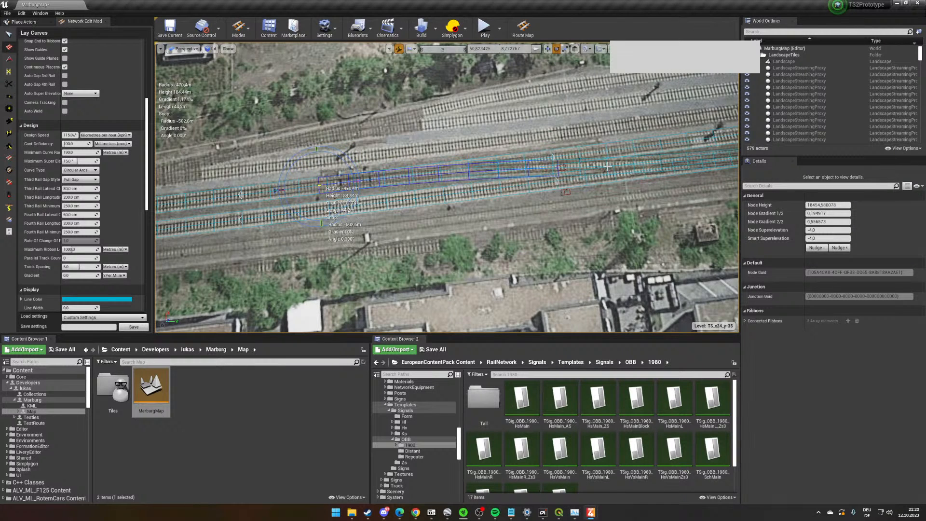
pyautogui.press('w')
pyautogui.moveTo(610, 173); pyautogui.dragTo(592, 173, button='right')
# - Delete the surplus overlapping ribbon at the switch end of the new crossover
pyautogui.click(8, 34)
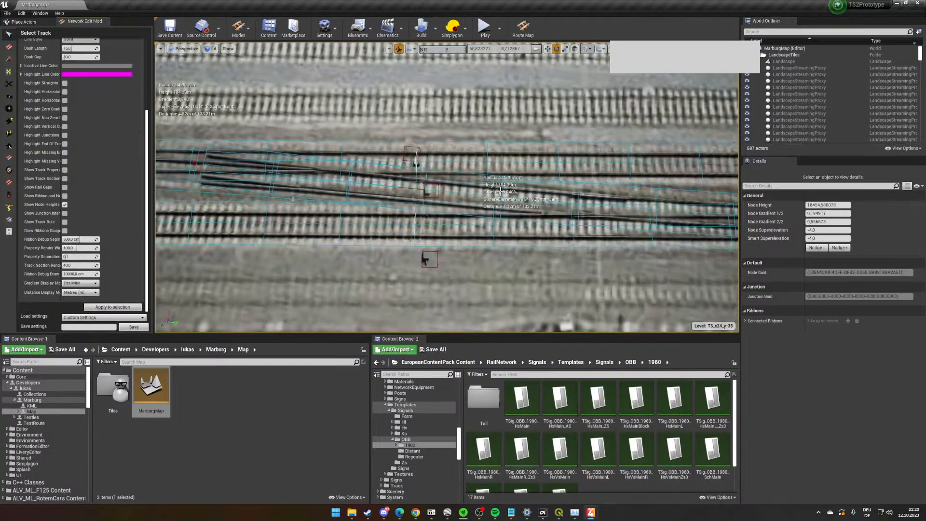
pyautogui.click(215, 160)
pyautogui.press('Delete')
# - Lower the crossover's middle node to a height of about 184.37 m with the Node Edit tool
pyautogui.press('s')
pyautogui.moveTo(640, 239); pyautogui.dragTo(705, 168, button='right')
pyautogui.press('w')
pyautogui.press('w')
pyautogui.press('w')
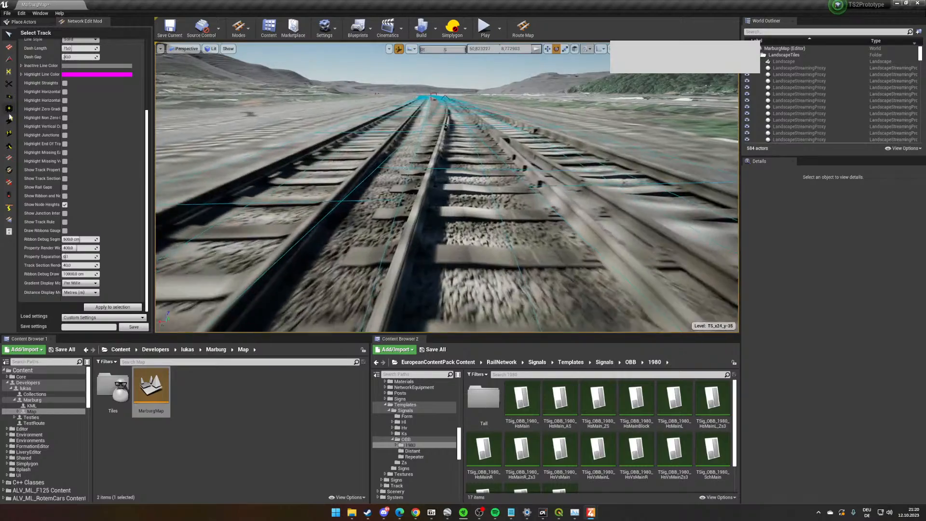
pyautogui.moveTo(223, 175); pyautogui.dragTo(223, 144, button='right')
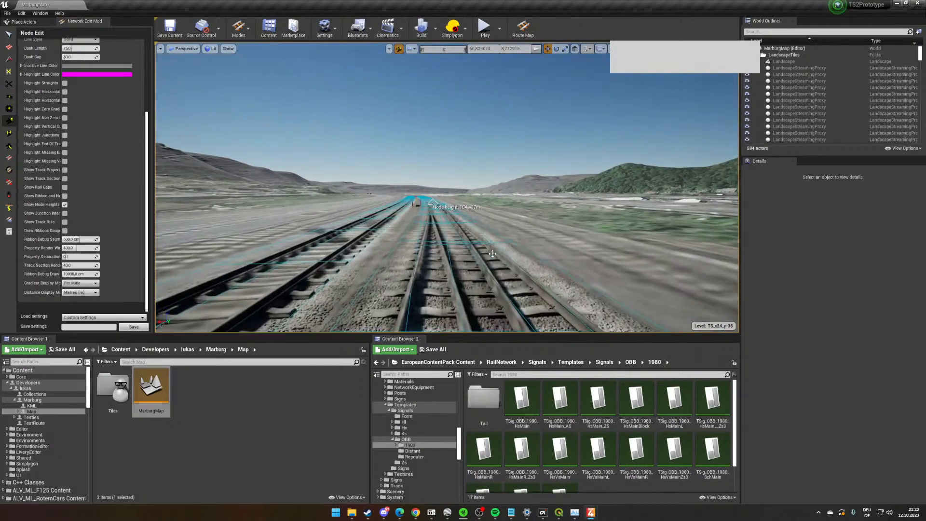
pyautogui.moveTo(499, 253); pyautogui.dragTo(498, 275, button='right')
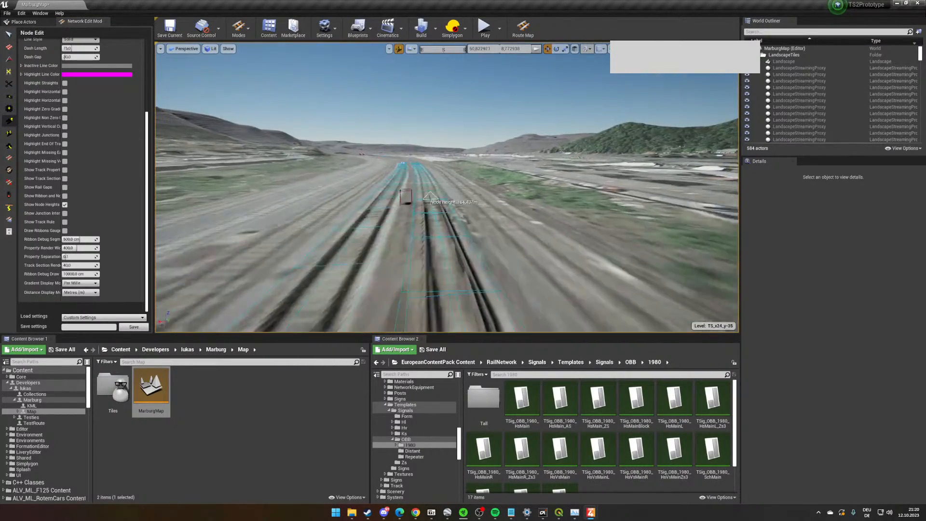
pyautogui.moveTo(415, 193); pyautogui.dragTo(694, 227, button='right')
pyautogui.press('w')
pyautogui.moveTo(477, 217); pyautogui.dragTo(476, 196, button='right')
pyautogui.press('s')
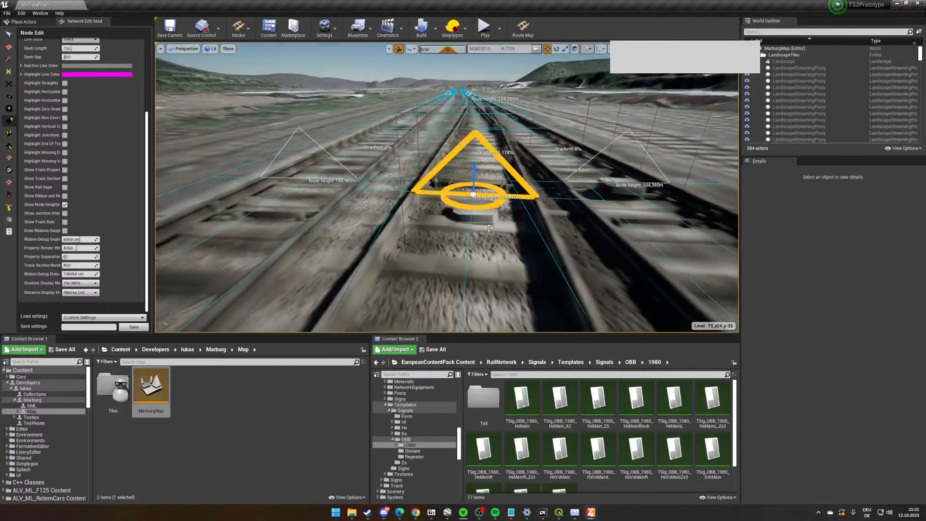
pyautogui.click(476, 195)
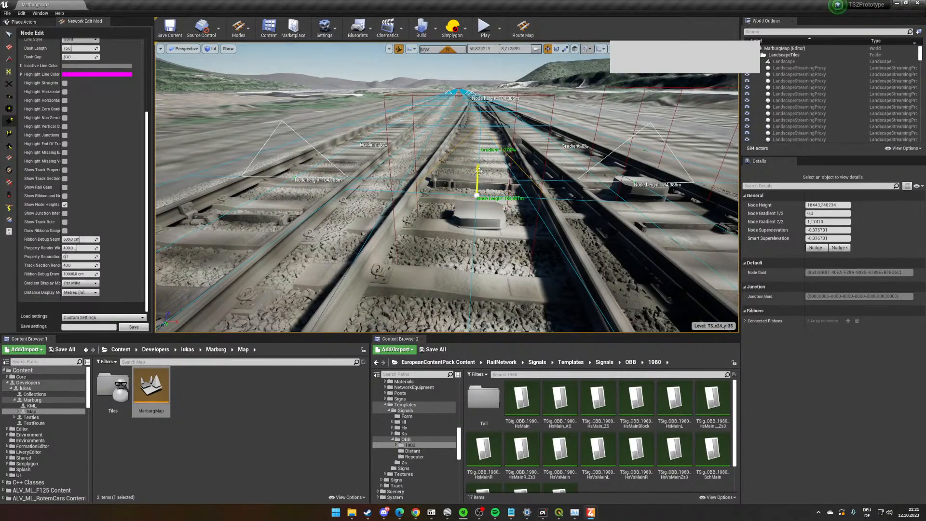
pyautogui.moveTo(480, 177); pyautogui.dragTo(733, 158, button='right')
# - Inspect the adjusted crossover and its gradient from rail level in both directions
pyautogui.press('w')
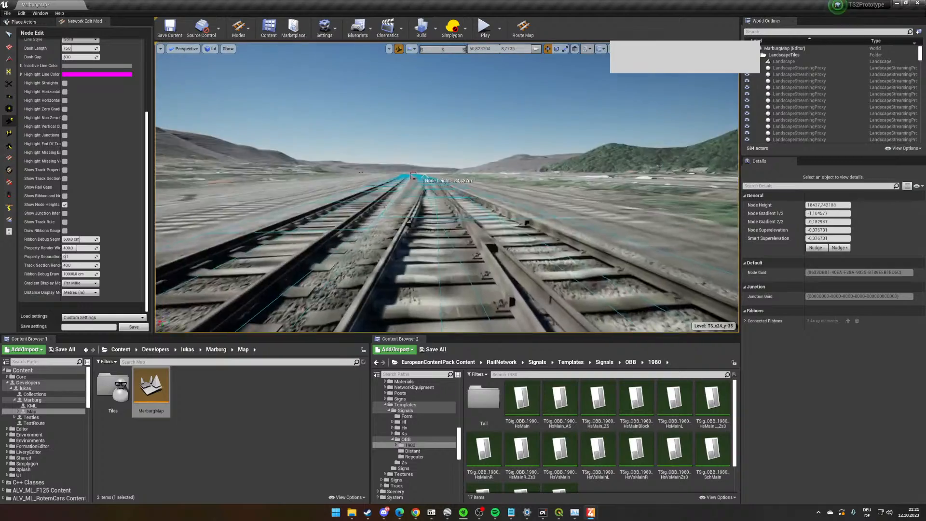
pyautogui.press('w')
pyautogui.moveTo(447, 187); pyautogui.dragTo(689, 186, button='right')
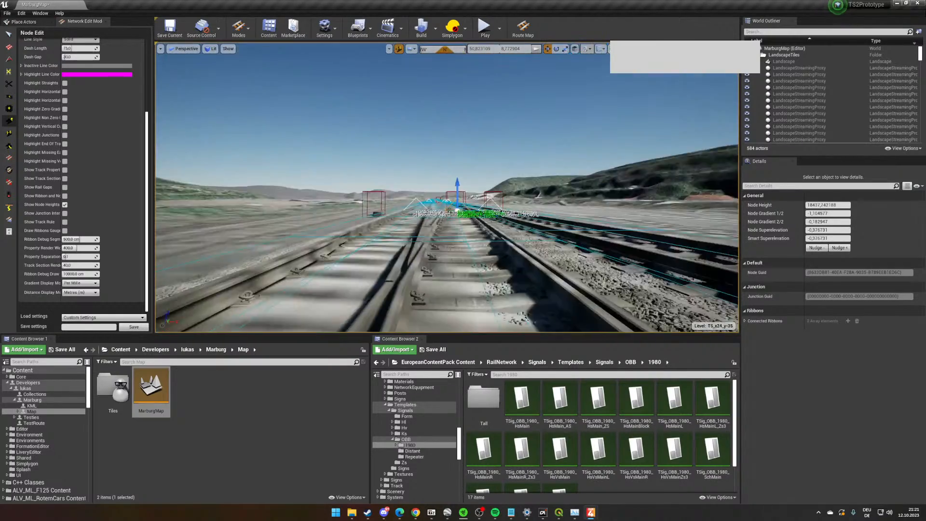
pyautogui.press('w')
pyautogui.moveTo(447, 187); pyautogui.dragTo(664, 177, button='right')
pyautogui.press('w')
pyautogui.moveTo(520, 200); pyautogui.dragTo(323, 237, button='right')
pyautogui.press('w')
pyautogui.press('w')
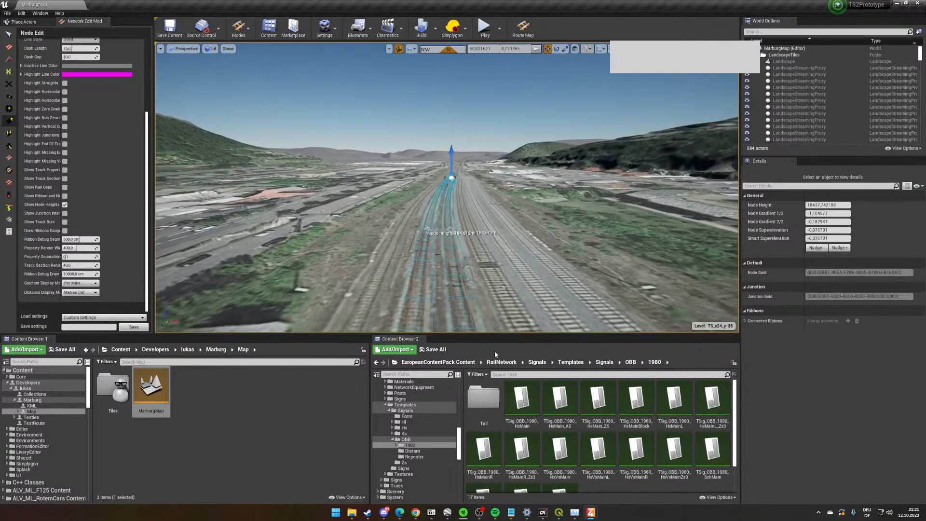
# - Examine the main tracks and the neighbouring sidings in the aerial image up to the station platforms
pyautogui.press('s')
pyautogui.moveTo(469, 212); pyautogui.dragTo(464, 195, button='right')
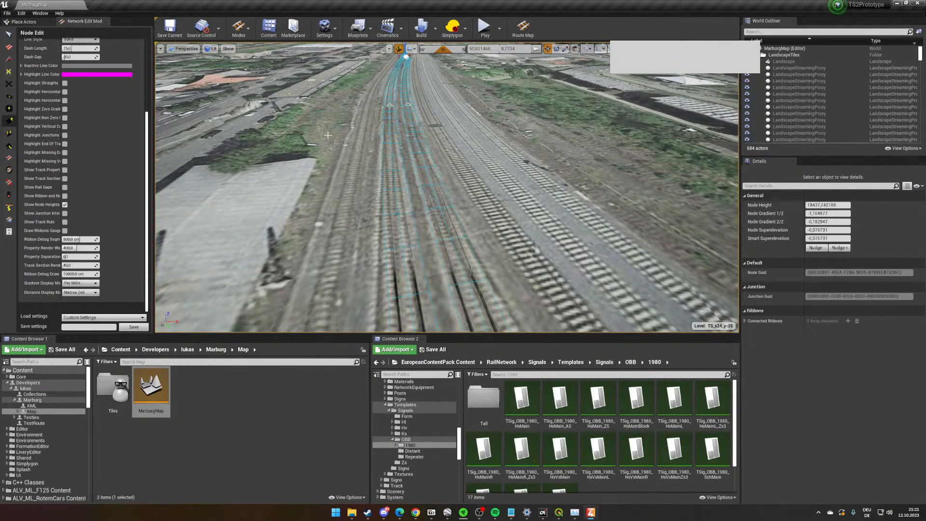
pyautogui.press('w')
pyautogui.moveTo(589, 271); pyautogui.dragTo(531, 237, button='right')
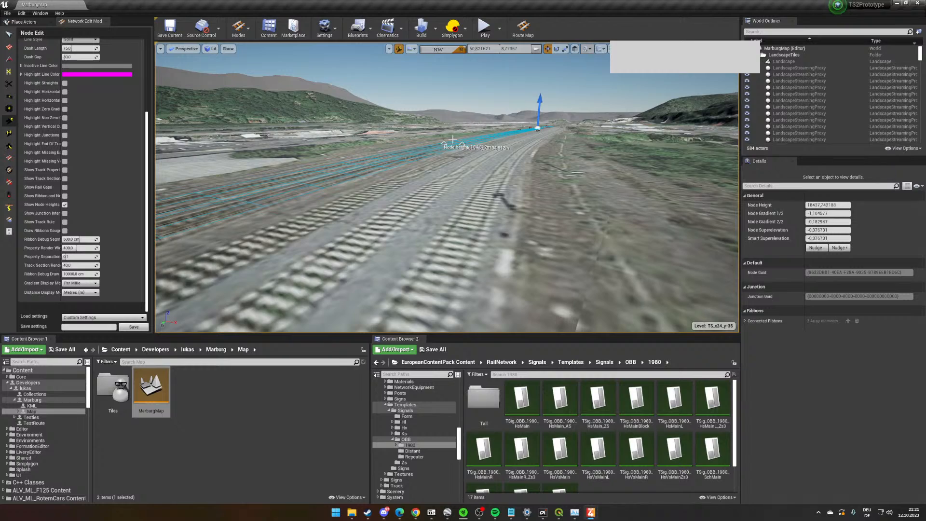
pyautogui.press('w')
pyautogui.press('a')
pyautogui.moveTo(435, 145); pyautogui.dragTo(446, 148, button='right')
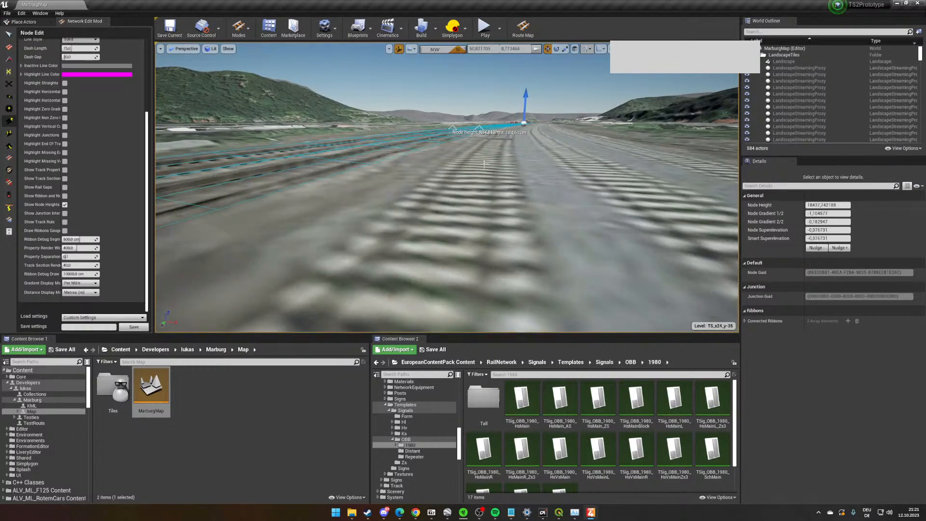
pyautogui.press('s')
pyautogui.moveTo(449, 196); pyautogui.dragTo(531, 206, button='right')
pyautogui.press('a')
pyautogui.press('w')
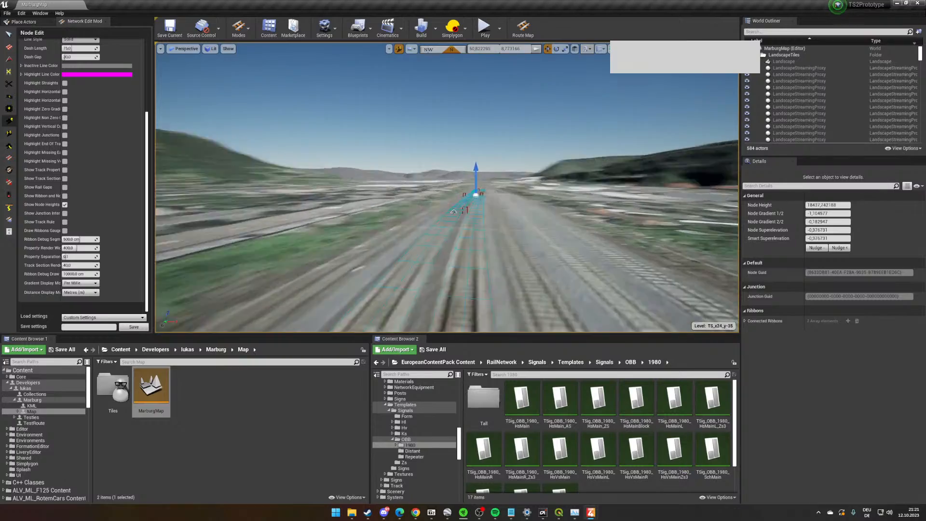
pyautogui.moveTo(539, 206); pyautogui.dragTo(542, 203, button='right')
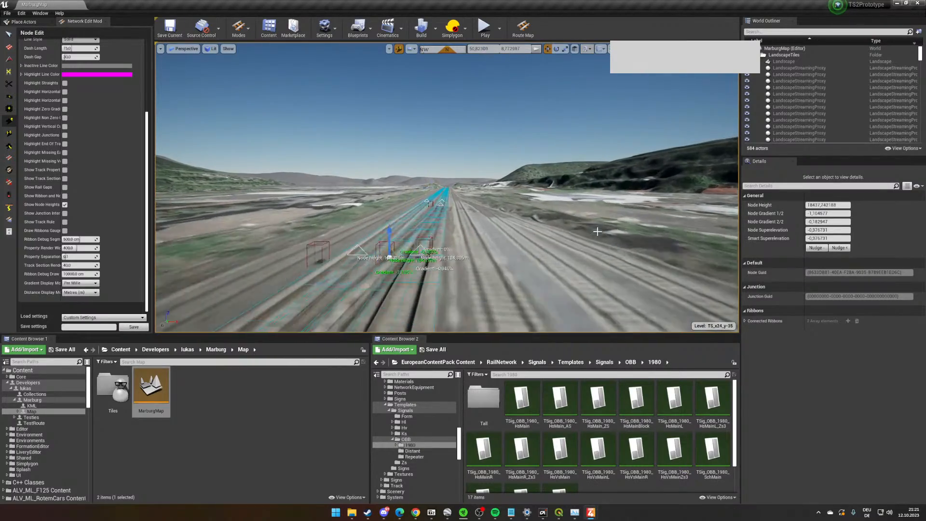
pyautogui.moveTo(566, 237); pyautogui.dragTo(565, 227, button='right')
pyautogui.moveTo(376, 253); pyautogui.dragTo(293, 208, button='right')
pyautogui.press('s')
pyautogui.press('w')
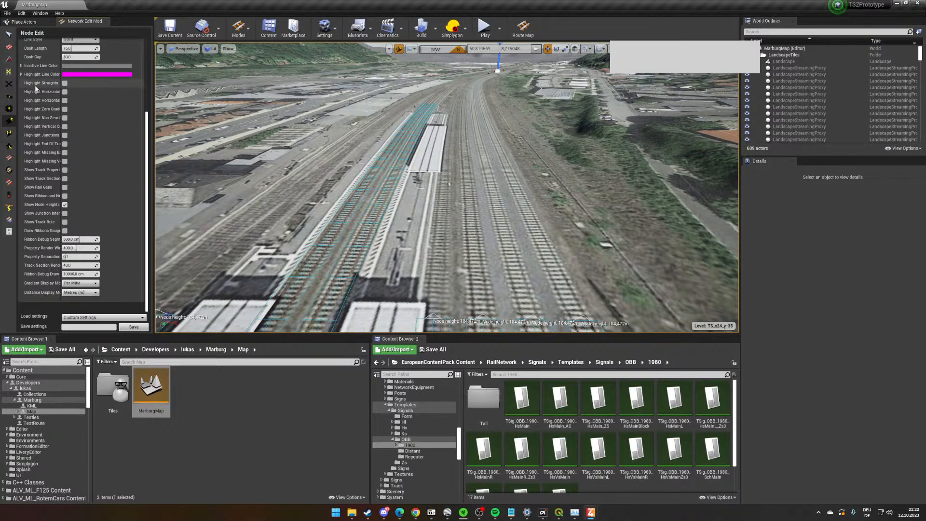
# - Lay parallel curved tracks beside the station platform along the aerial image, using a Parallel Track Count of 3 and 4.5 m spacing
pyautogui.click(8, 47)
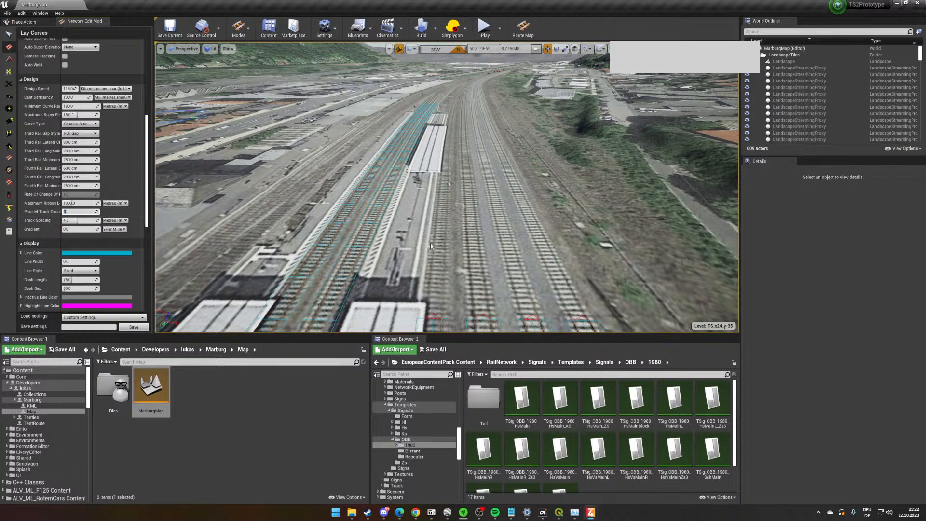
pyautogui.moveTo(430, 246); pyautogui.dragTo(462, 274, button='right')
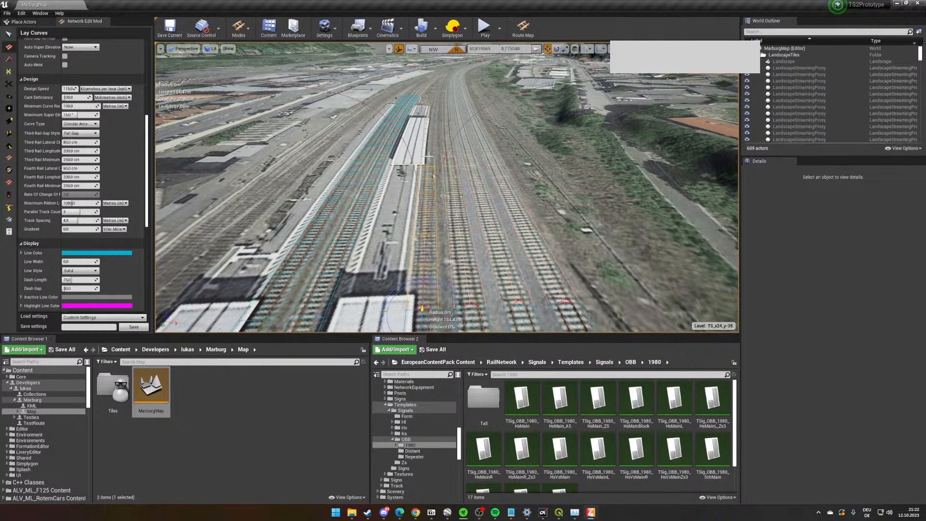
pyautogui.moveTo(433, 100); pyautogui.dragTo(736, 82, button='right')
pyautogui.moveTo(555, 241); pyautogui.dragTo(422, 317, button='right')
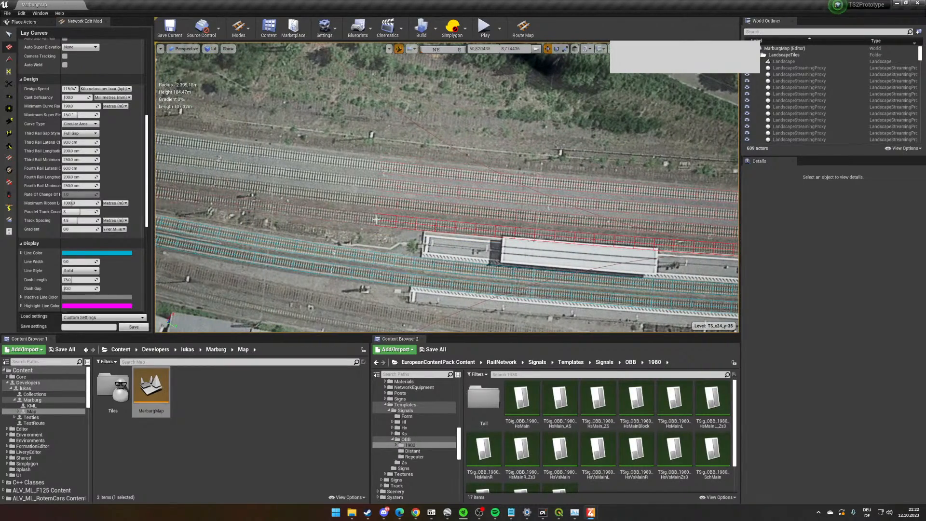
pyautogui.scroll(2, 372, 220)
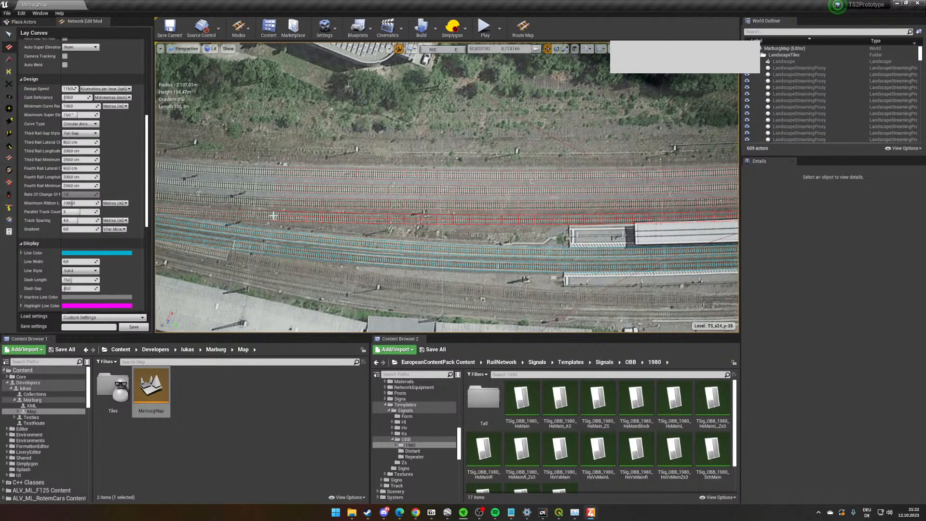
pyautogui.press('d')
pyautogui.moveTo(267, 216); pyautogui.dragTo(269, 216, button='right')
pyautogui.press('a')
pyautogui.press('a')
# - Finish laying the parallel station tracks beside the platform and reset the Parallel Track Count to 0
pyautogui.moveTo(379, 239); pyautogui.dragTo(381, 239, button='right')
pyautogui.press('w')
pyautogui.moveTo(252, 223); pyautogui.dragTo(250, 224, button='right')
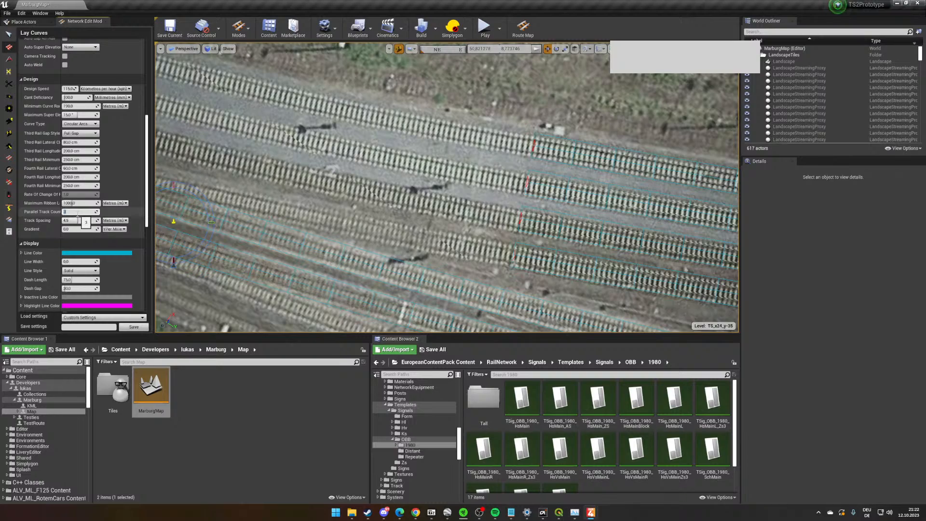
# - Place a short curve piece about 1 m long on the neighbouring laid track where the connection to the station tracks branches off
pyautogui.moveTo(307, 213)
pyautogui.mouseDown(button='right')
pyautogui.moveTo(421, 196)
pyautogui.moveTo(446, 170)
pyautogui.mouseUp(button='right')
pyautogui.press('w')
pyautogui.press('w')
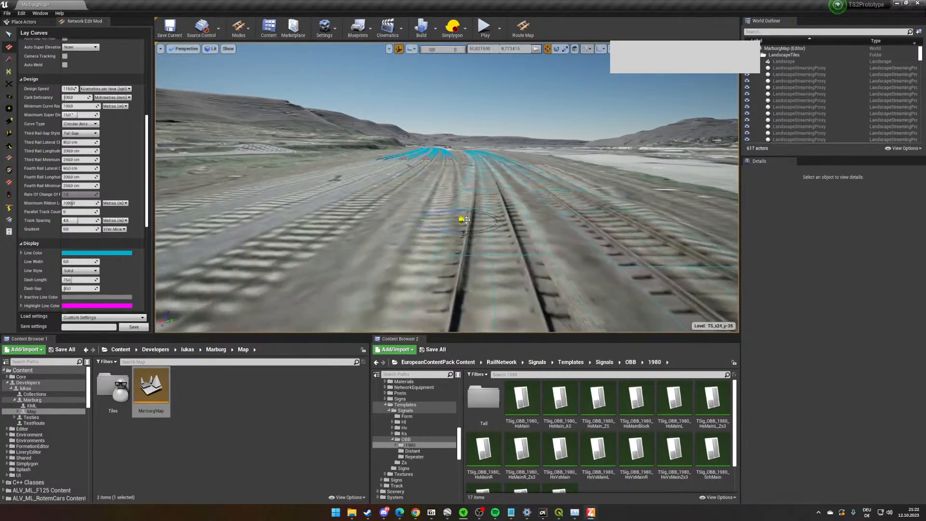
pyautogui.press('w')
pyautogui.moveTo(461, 219)
pyautogui.mouseDown(button='right')
pyautogui.moveTo(461, 210)
pyautogui.moveTo(545, 260)
pyautogui.moveTo(463, 227)
pyautogui.moveTo(545, 222)
pyautogui.moveTo(483, 215)
pyautogui.moveTo(499, 208)
pyautogui.mouseUp(button='right')
pyautogui.press('s')
pyautogui.press('d')
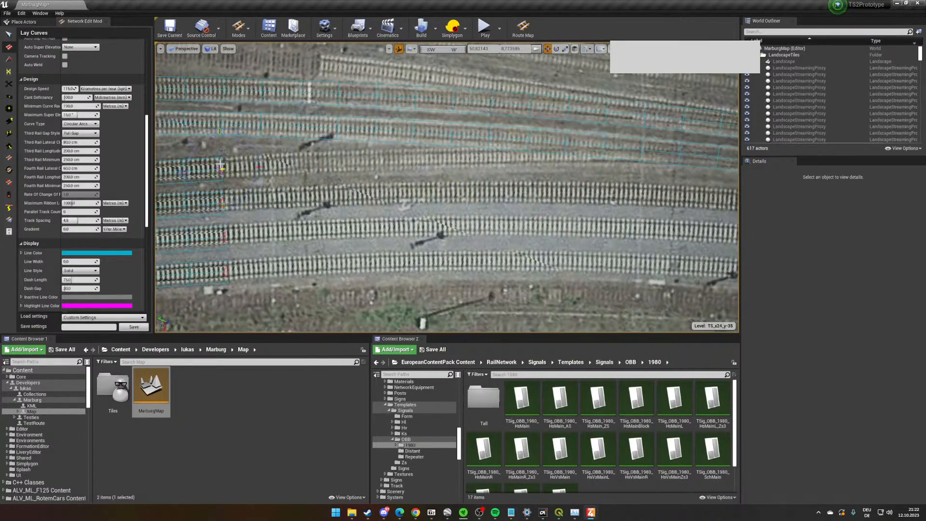
pyautogui.press('s')
pyautogui.press('d')
pyautogui.moveTo(457, 164); pyautogui.dragTo(459, 165, button='right')
pyautogui.click(660, 150)
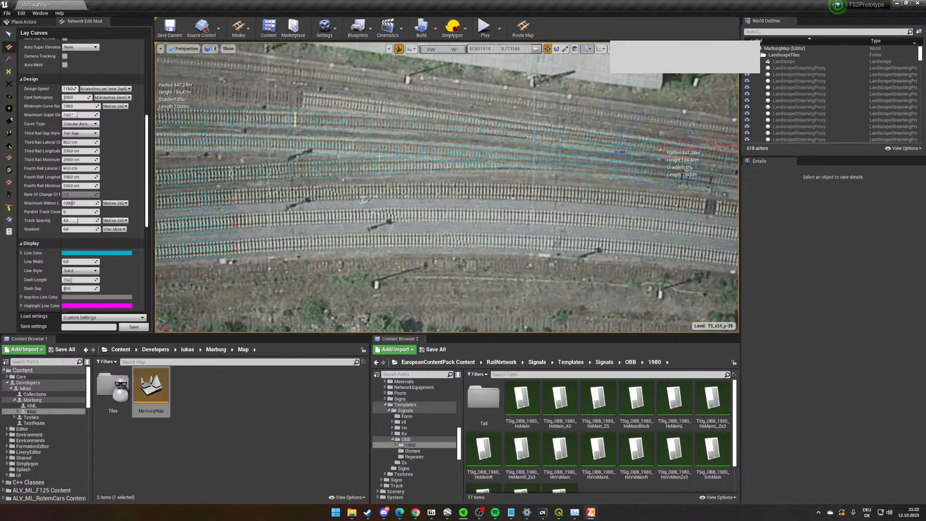
pyautogui.moveTo(396, 166); pyautogui.dragTo(394, 166, button='right')
pyautogui.press('a')
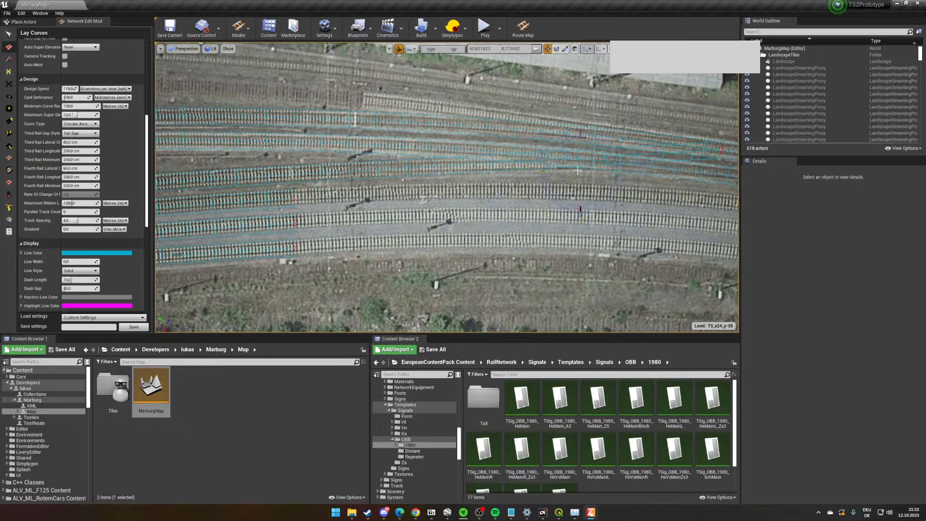
# - Lay a connecting curve of about 349 m radius and 61 m length to the outer station track along the aerial image
pyautogui.press('d')
pyautogui.moveTo(578, 171); pyautogui.dragTo(552, 184, button='right')
pyautogui.press('w')
pyautogui.click(552, 182)
pyautogui.press('a')
pyautogui.press('s')
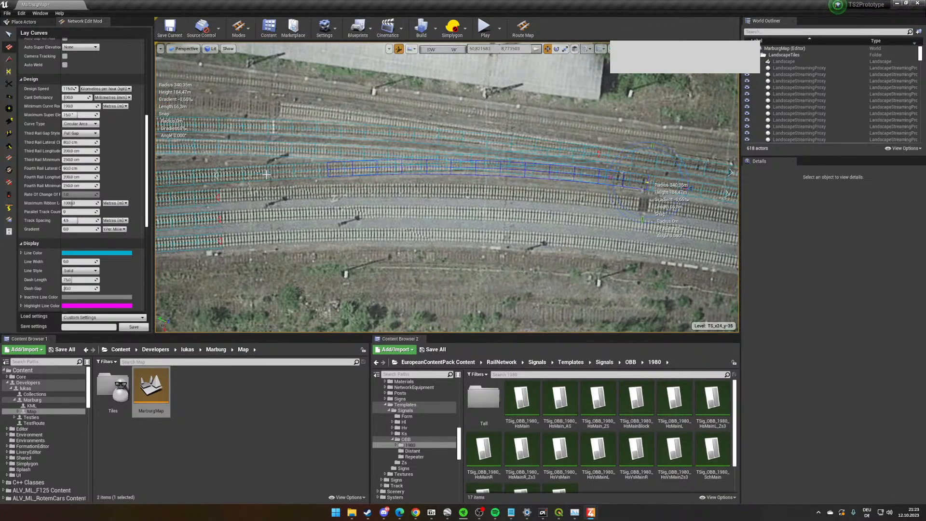
pyautogui.moveTo(266, 174); pyautogui.dragTo(266, 175, button='right')
pyautogui.press('d')
pyautogui.press('w')
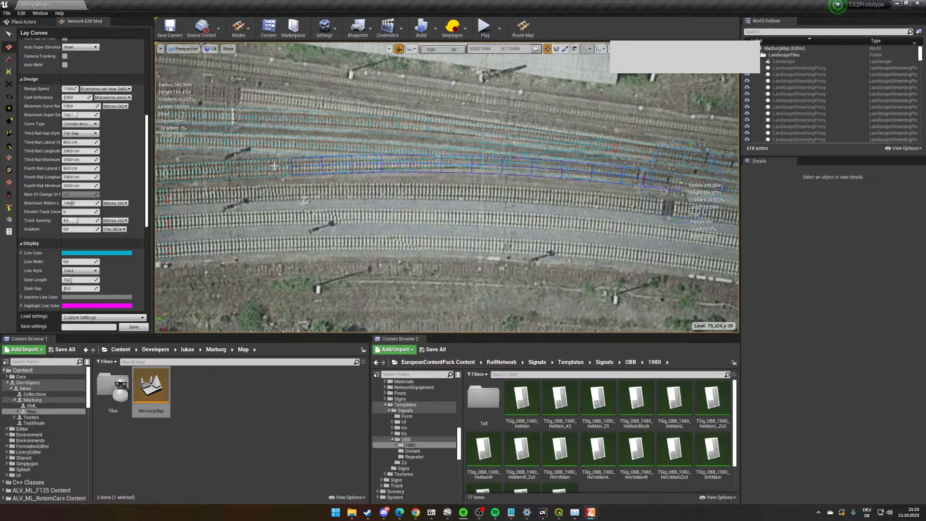
pyautogui.click(269, 166)
# - Delete the surplus short track piece beside the new connecting curve
pyautogui.scroll(2, 269, 167)
pyautogui.click(9, 35)
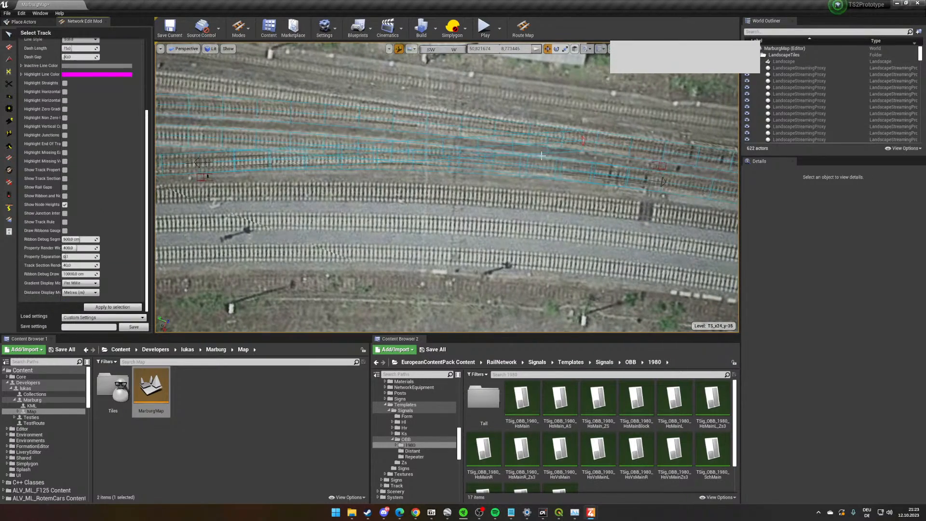
pyautogui.click(530, 145)
pyautogui.press('Delete')
# - Cut the new connecting curve just beyond the turnout, at a distance of about 45.7 m
pyautogui.moveTo(530, 145); pyautogui.dragTo(362, 91, button='right')
pyautogui.press('w')
pyautogui.press('w')
pyautogui.press('s')
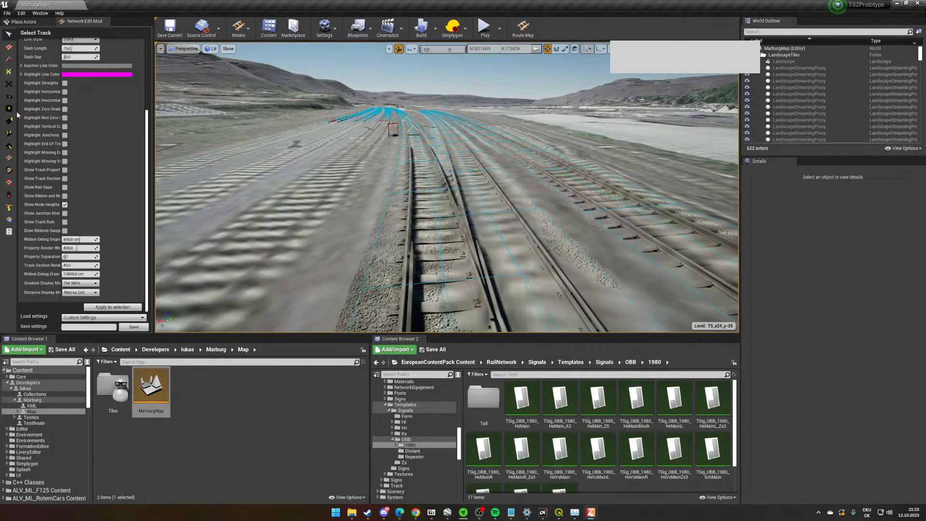
pyautogui.click(8, 84)
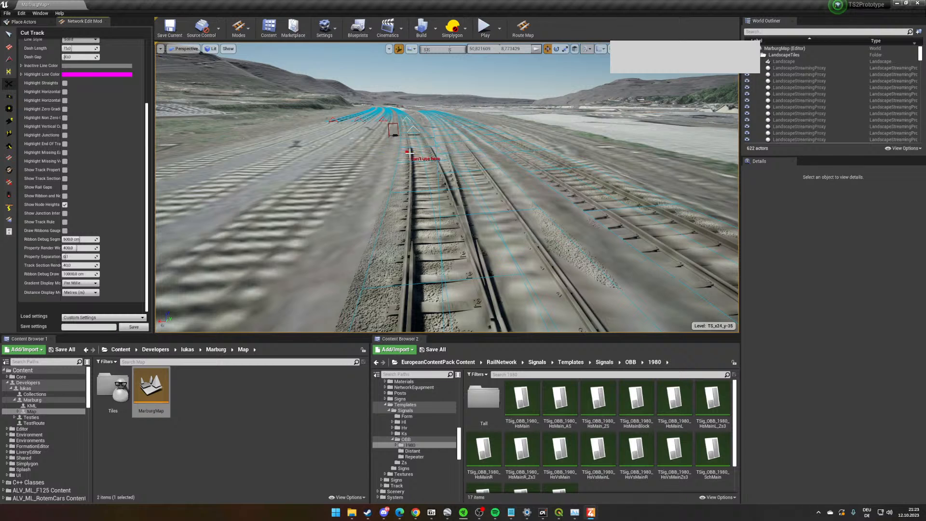
pyautogui.click(433, 209)
pyautogui.press('w')
pyautogui.moveTo(433, 209); pyautogui.dragTo(497, 231, button='right')
# - Set the Smart Superelevation of the new cut node on the connecting curve to -4
pyautogui.click(9, 120)
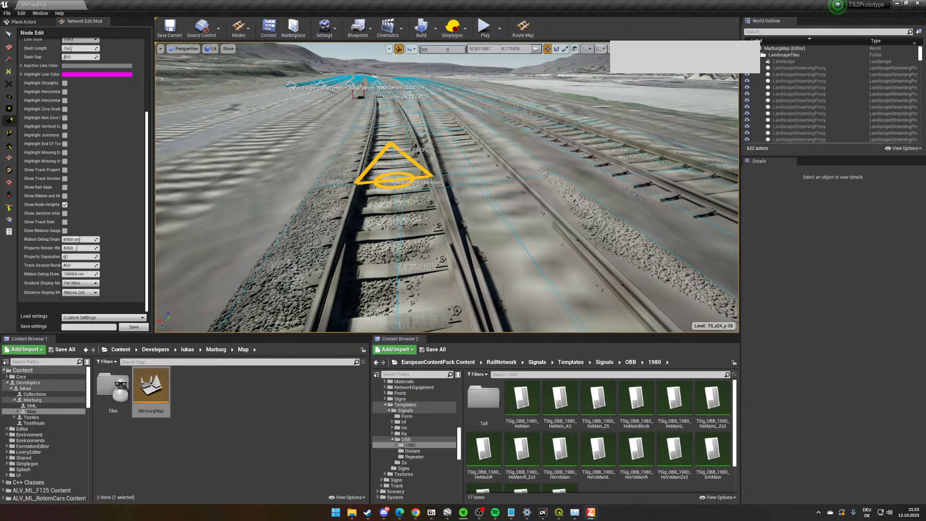
pyautogui.click(433, 187)
pyautogui.moveTo(404, 211); pyautogui.dragTo(381, 221, button='right')
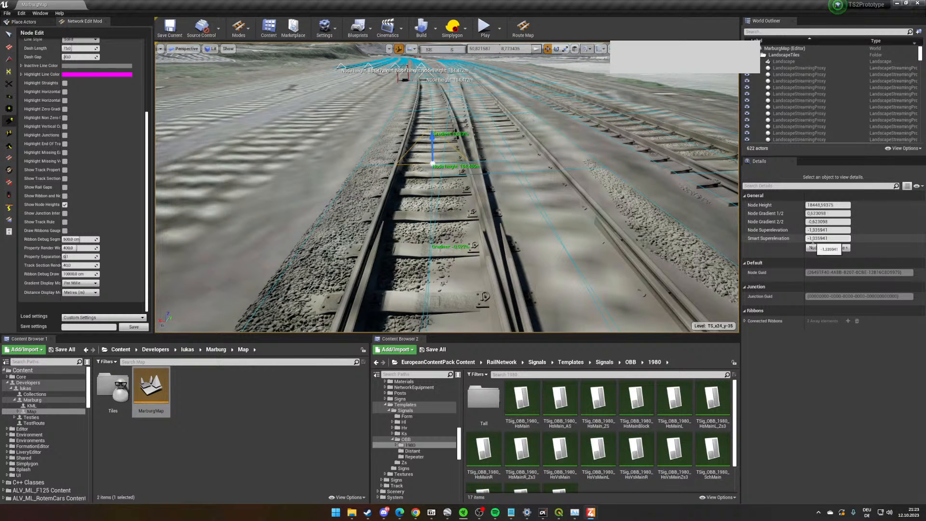
pyautogui.moveTo(818, 240); pyautogui.dragTo(846, 240)
pyautogui.write('-4')
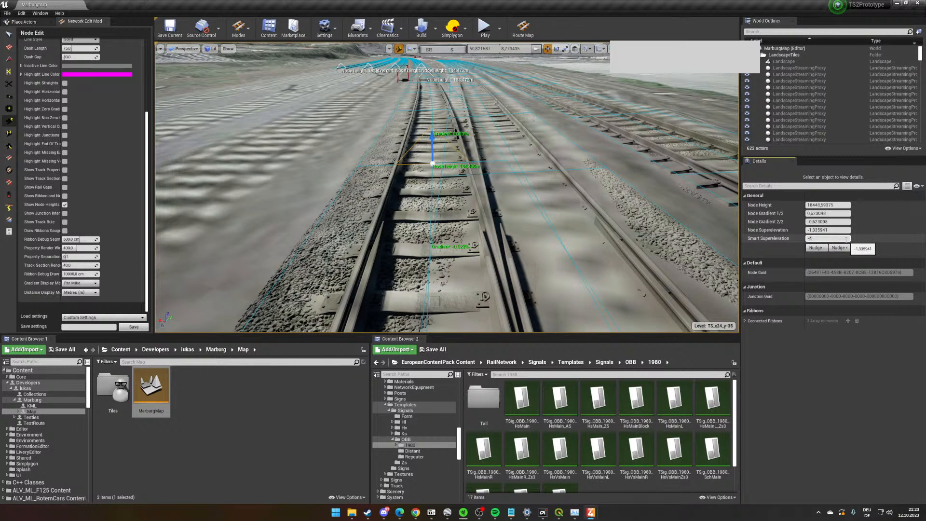
pyautogui.press('Return')
# - Lower the cut node's Node Height to 18441.257812 so the turnout rails line up
pyautogui.press('s')
pyautogui.moveTo(482, 207); pyautogui.dragTo(482, 185, button='right')
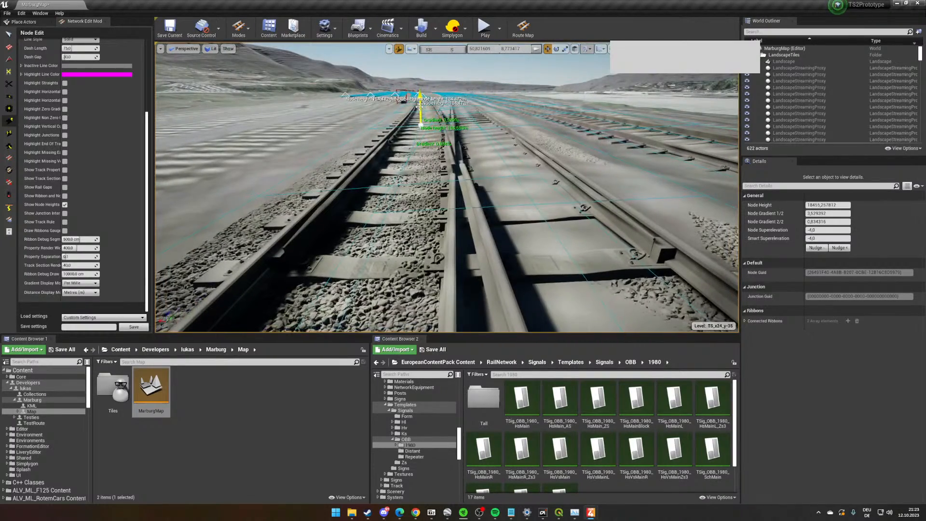
pyautogui.moveTo(418, 106); pyautogui.dragTo(418, 113)
pyautogui.scroll(3, 418, 113)
pyautogui.scroll(-1, 418, 113)
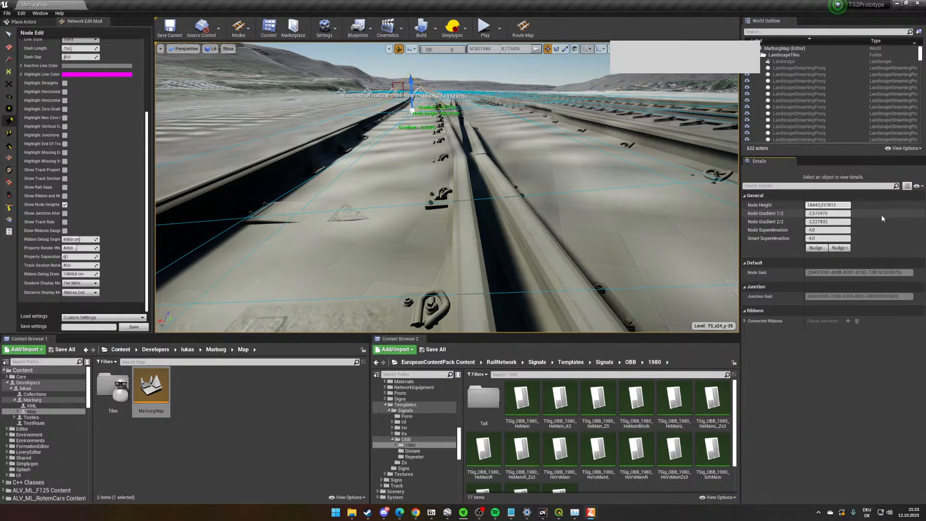
pyautogui.press('Return')
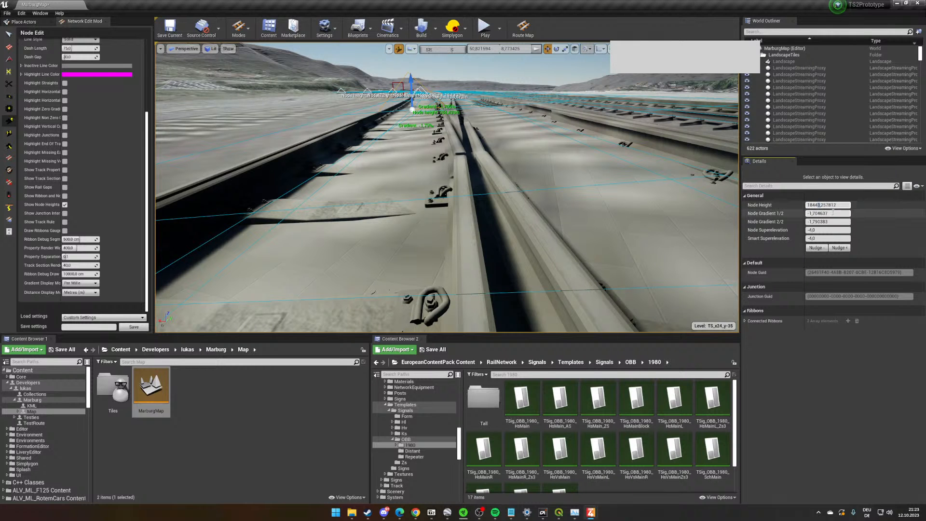
pyautogui.press('Return')
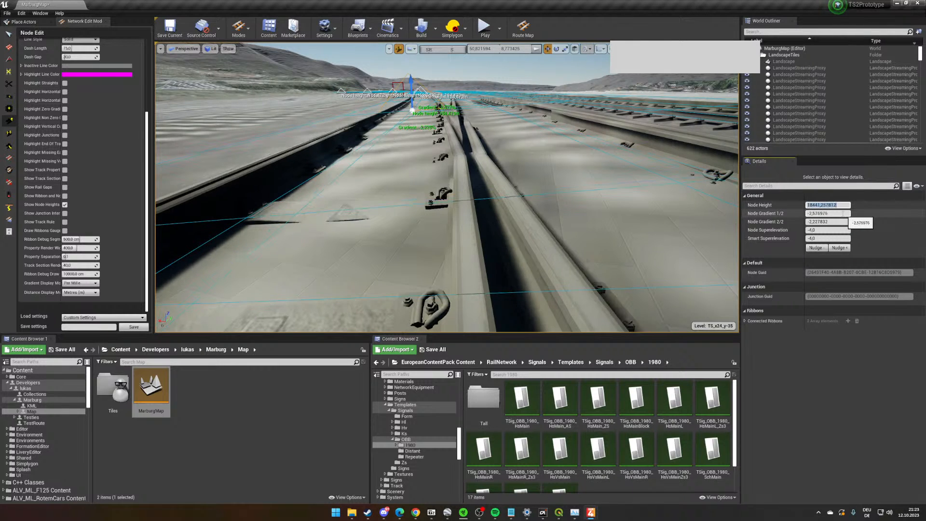
# - Inspect the turnout rails at the lowered node from both directions and check the adjoining junction node's height and superelevation
pyautogui.moveTo(530, 210)
pyautogui.mouseDown(button='right')
pyautogui.moveTo(528, 195)
pyautogui.moveTo(534, 218)
pyautogui.mouseUp(button='right')
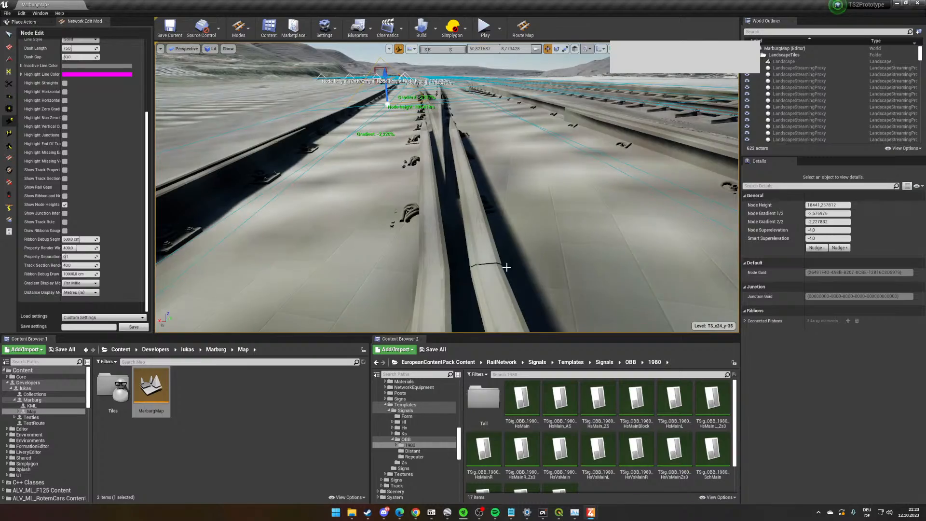
pyautogui.moveTo(471, 268); pyautogui.dragTo(452, 205, button='right')
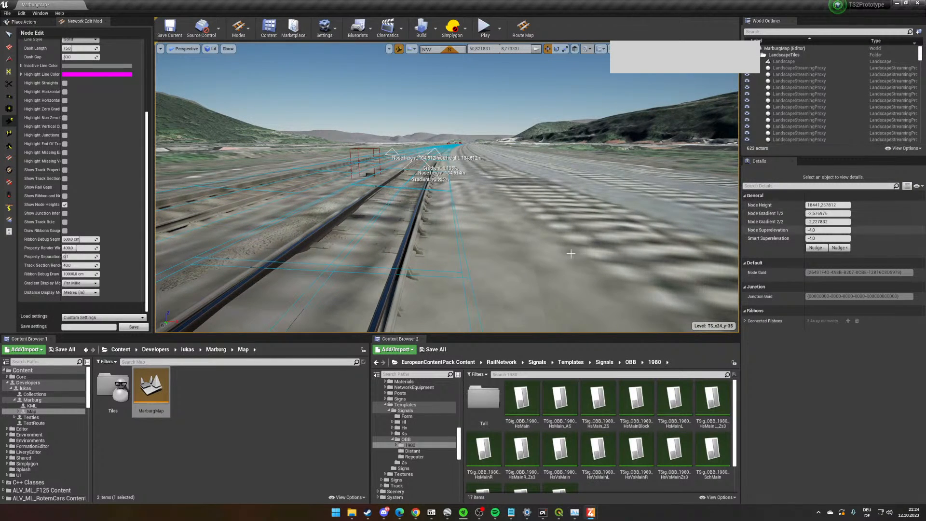
pyautogui.scroll(2, 571, 254)
pyautogui.click(431, 169)
pyautogui.moveTo(431, 175); pyautogui.dragTo(566, 111, button='right')
pyautogui.click(446, 163)
pyautogui.press('w')
pyautogui.press('w')
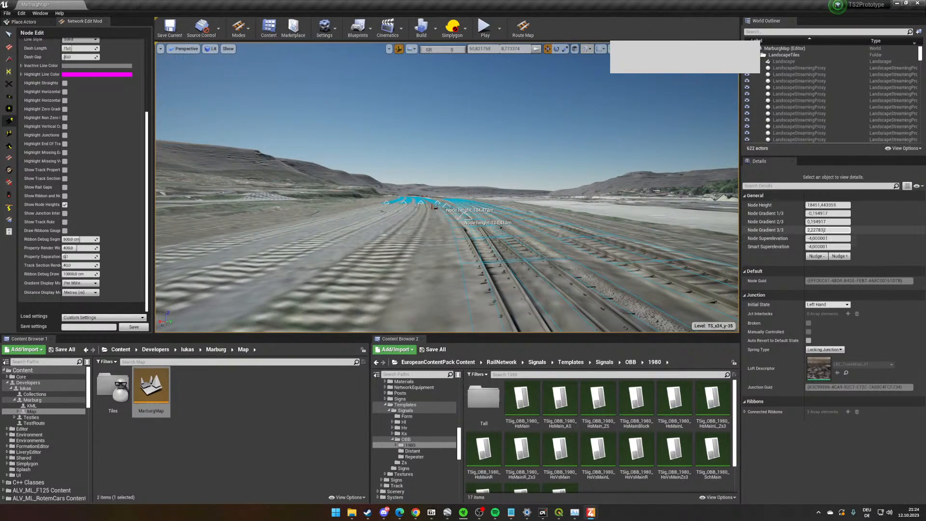
# - Select the node where the connection joins the station track and examine its height and gradients from rail level
pyautogui.press('d')
pyautogui.moveTo(483, 236); pyautogui.dragTo(323, 233, button='right')
pyautogui.press('w')
pyautogui.press('w')
pyautogui.press('a')
pyautogui.click(537, 150)
pyautogui.press('w')
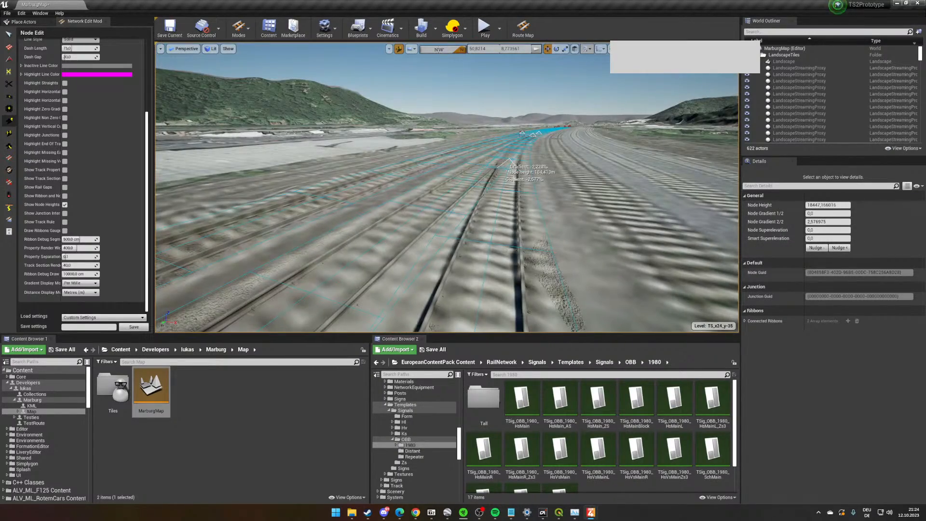
pyautogui.moveTo(492, 210); pyautogui.dragTo(494, 223, button='right')
pyautogui.press('s')
pyautogui.press('w')
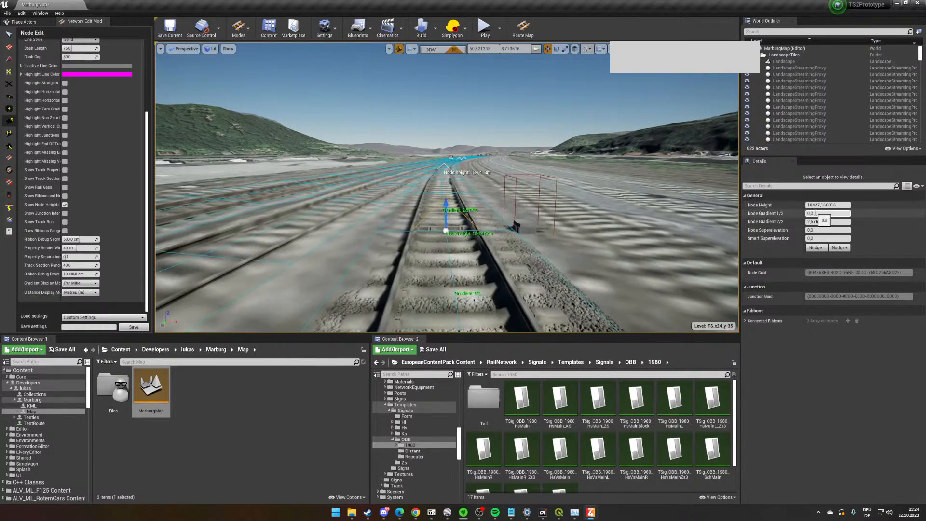
pyautogui.press('w')
pyautogui.moveTo(574, 220); pyautogui.dragTo(573, 208, button='right')
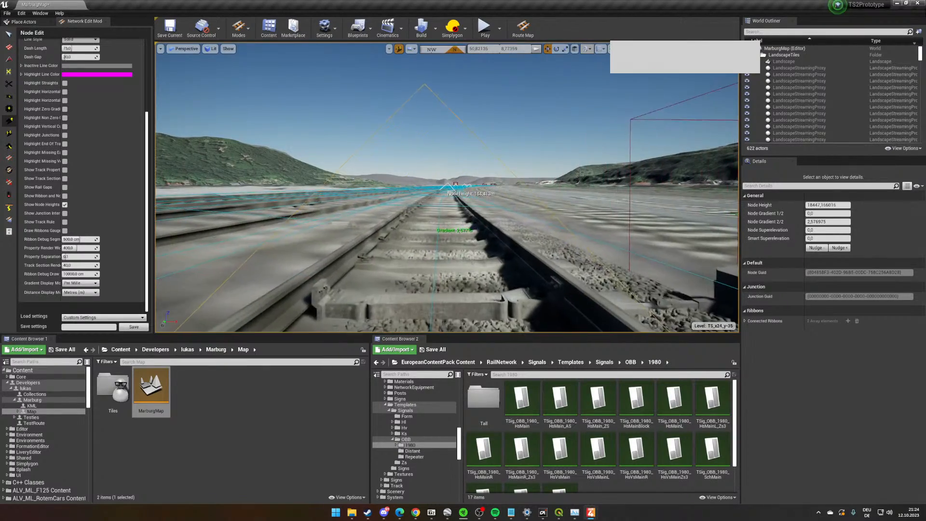
pyautogui.moveTo(573, 208); pyautogui.dragTo(573, 220, button='right')
pyautogui.moveTo(455, 233)
pyautogui.mouseDown(button='right')
pyautogui.moveTo(270, 217)
pyautogui.moveTo(448, 236)
pyautogui.mouseUp(button='right')
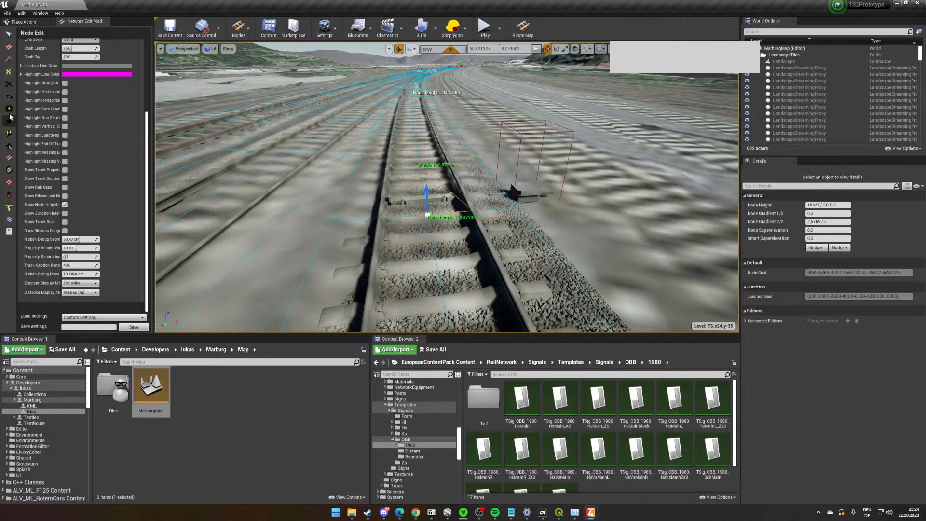
# - Adjust the superelevation of the node joining the station track to about 1.71° with the Super Elevation Tool
pyautogui.click(9, 171)
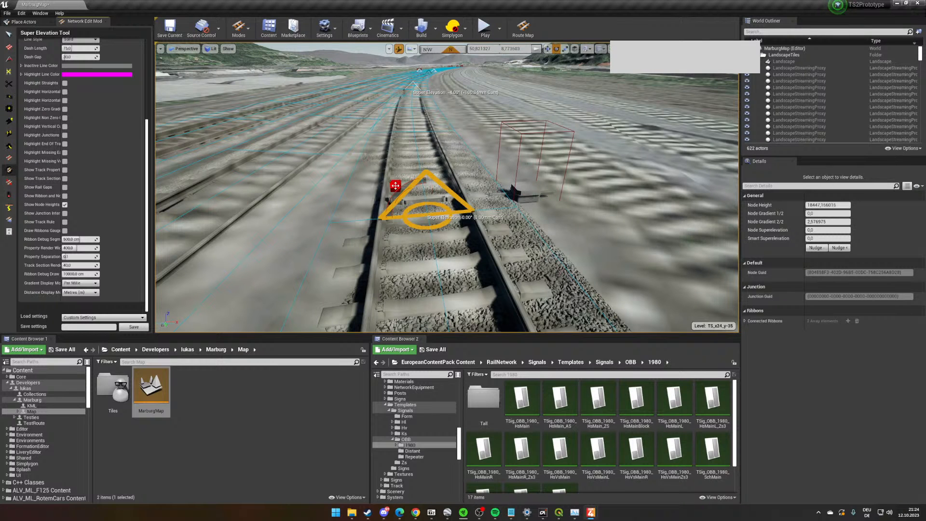
pyautogui.press('w')
pyautogui.moveTo(447, 161); pyautogui.dragTo(429, 172, button='right')
pyautogui.moveTo(452, 165); pyautogui.dragTo(457, 165)
pyautogui.moveTo(457, 165); pyautogui.dragTo(456, 145, button='right')
pyautogui.press('s')
pyautogui.press('w')
pyautogui.press('s')
pyautogui.press('w')
pyautogui.press('s')
pyautogui.press('w')
# - Apply transition curves at the joining node with the Transition Tool, using a Specified Length vertical curve of 10 m
pyautogui.click(9, 121)
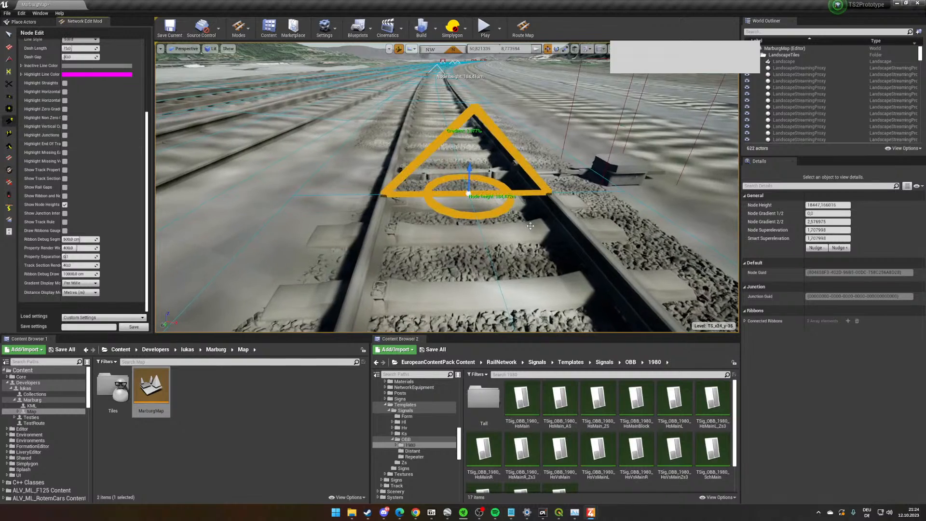
pyautogui.moveTo(530, 226); pyautogui.dragTo(534, 213, button='right')
pyautogui.press('s')
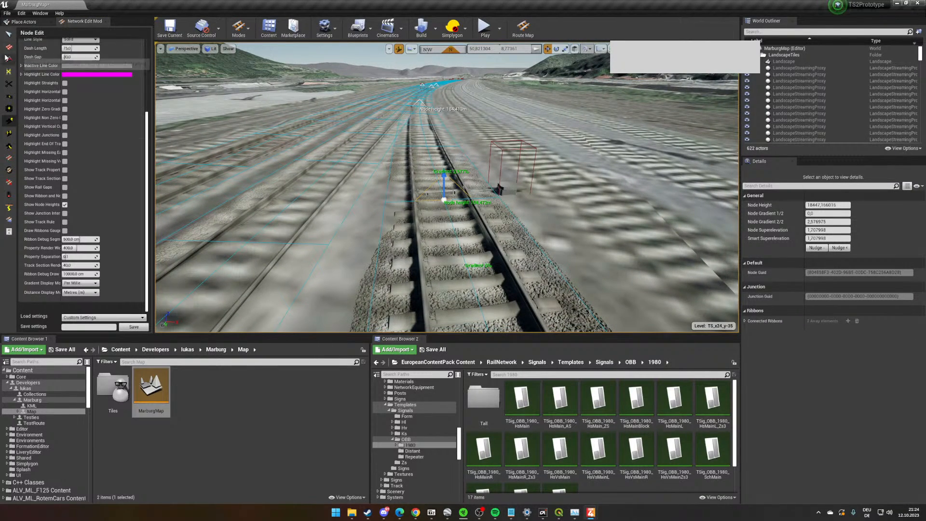
pyautogui.click(8, 59)
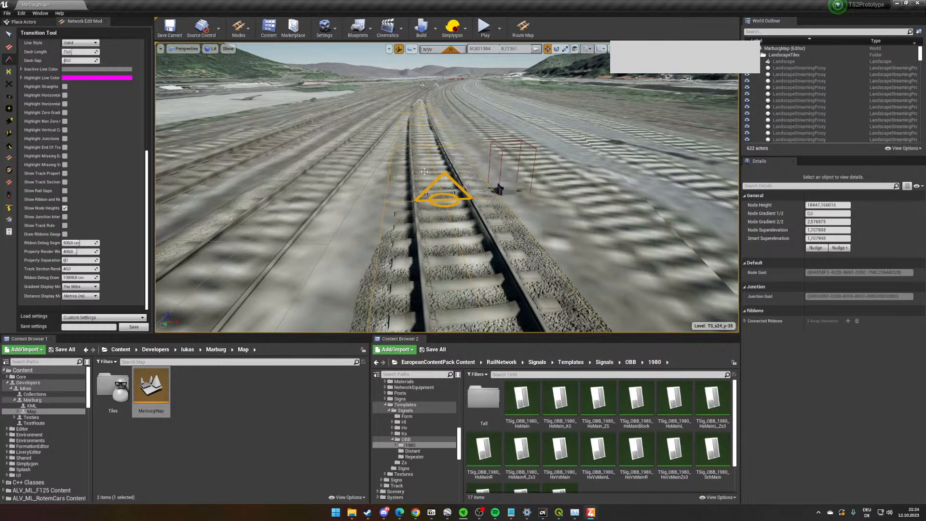
pyautogui.scroll(10, 96, 159)
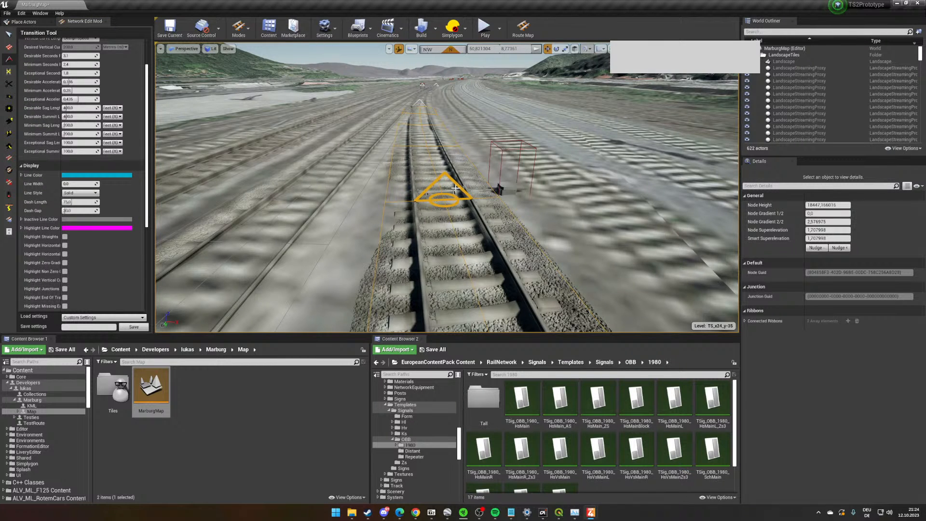
pyautogui.scroll(1, 455, 188)
pyautogui.scroll(3, 74, 85)
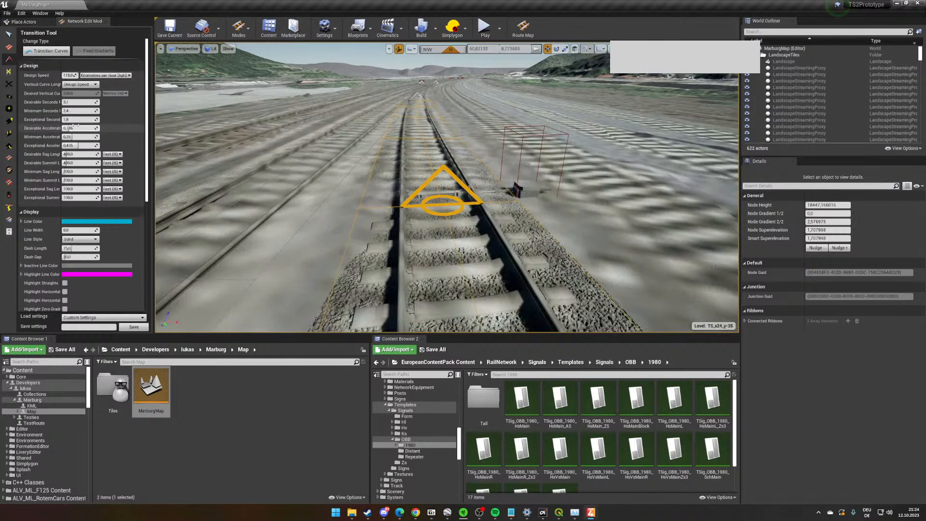
pyautogui.click(74, 84)
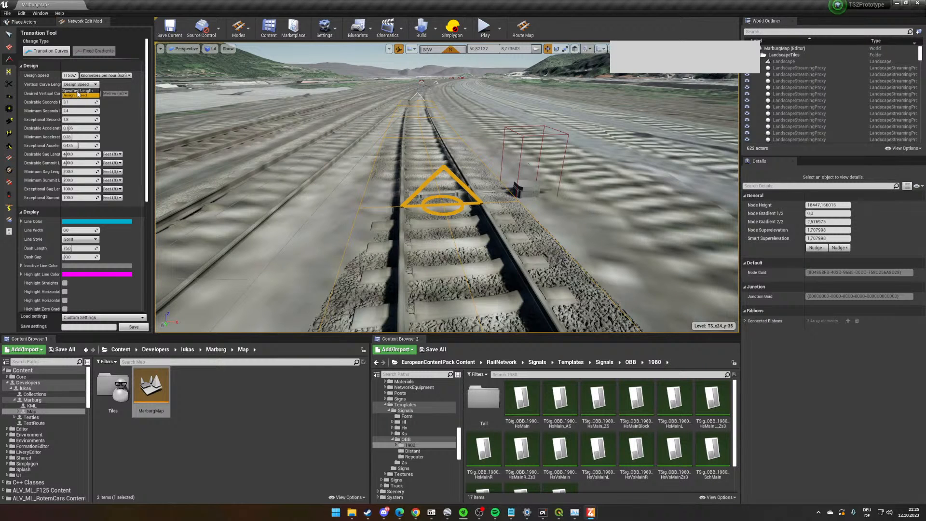
pyautogui.click(77, 91)
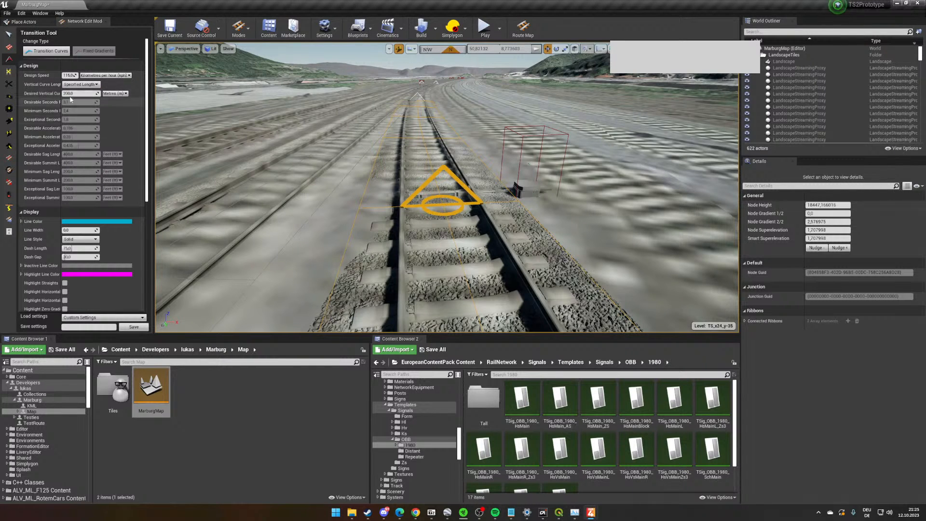
pyautogui.click(72, 94)
pyautogui.write('10')
pyautogui.press('Return')
pyautogui.click(46, 51)
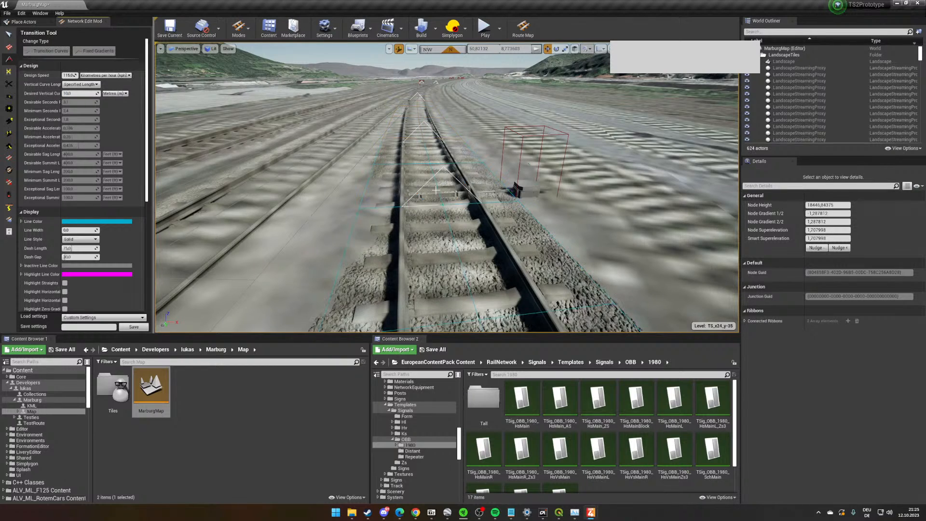
# - Inspect the smoothed gradient transition from above the rails and switch to the Select Track tool
pyautogui.press('s')
pyautogui.moveTo(436, 190); pyautogui.dragTo(420, 161, button='right')
pyautogui.press('w')
pyautogui.press('s')
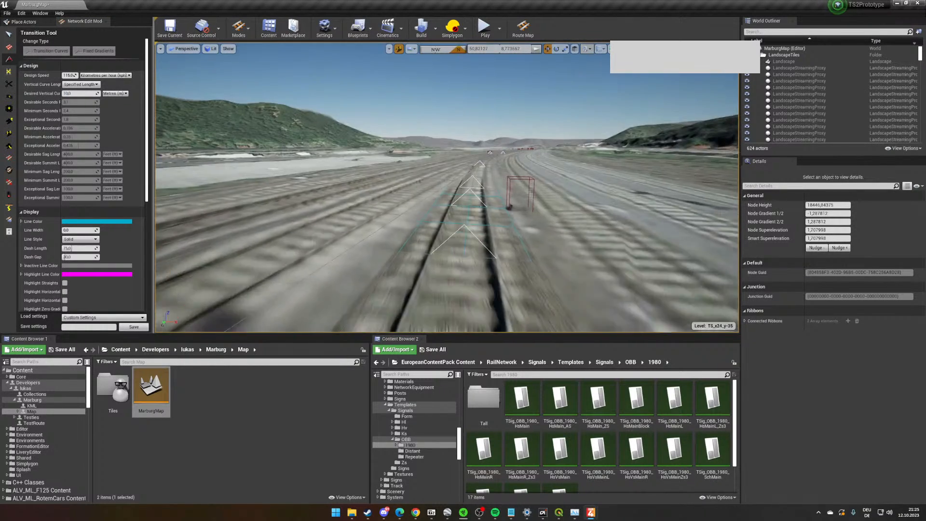
pyautogui.press('d')
pyautogui.moveTo(466, 181); pyautogui.dragTo(465, 181, button='right')
pyautogui.press('d')
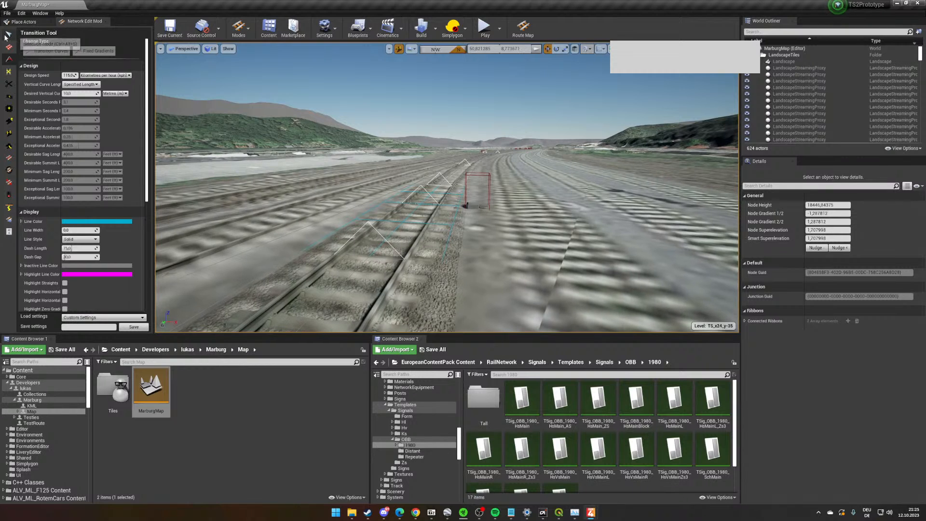
pyautogui.click(7, 36)
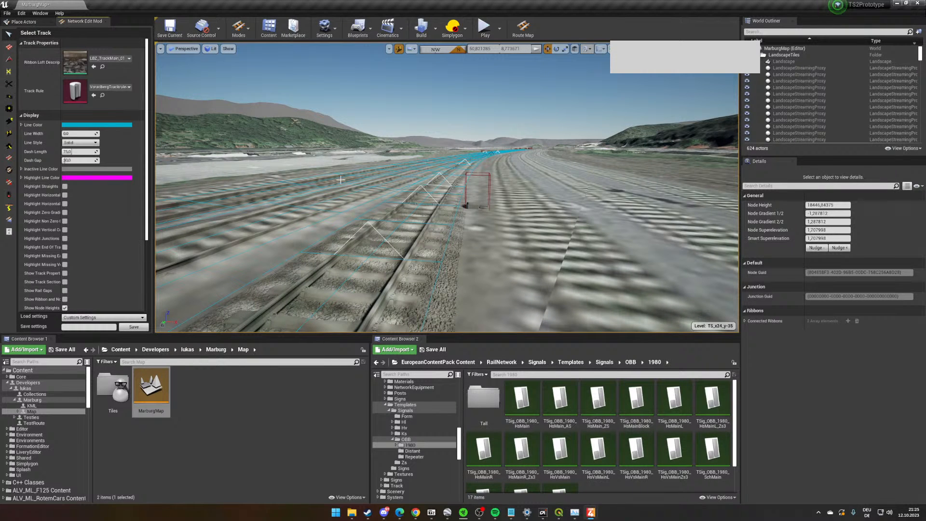
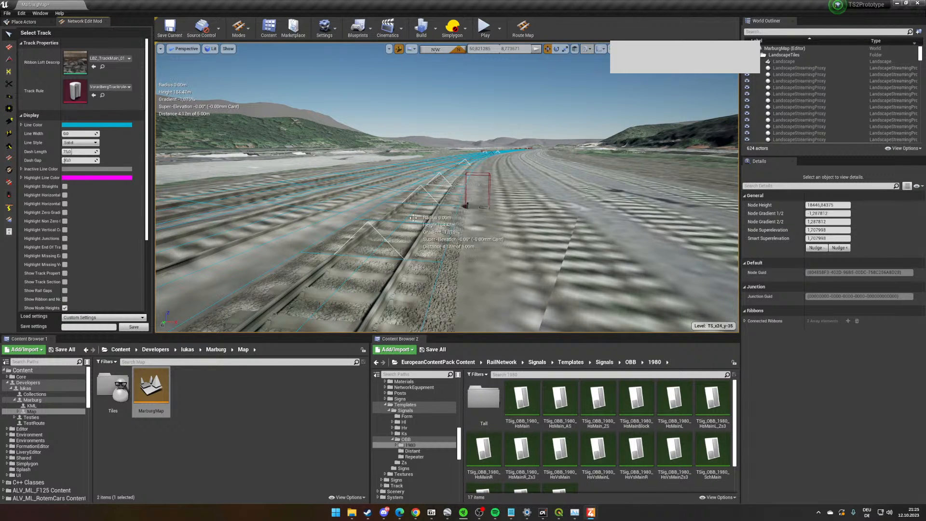
# - Examine the laid station tracks, the platform area and the main line leading northwest out of the station
pyautogui.press('w')
pyautogui.moveTo(455, 193); pyautogui.dragTo(458, 174, button='right')
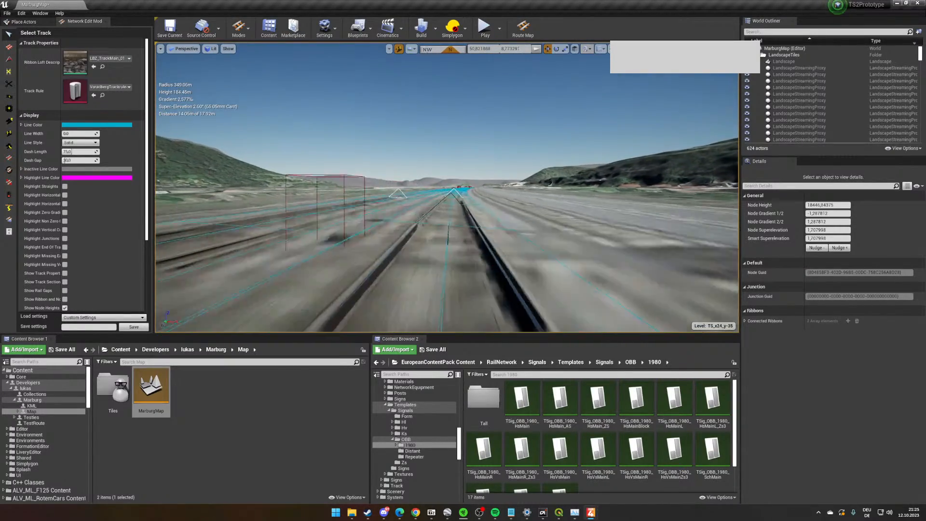
pyautogui.press('w')
pyautogui.moveTo(430, 189); pyautogui.dragTo(431, 162, button='right')
pyautogui.press('s')
pyautogui.press('w')
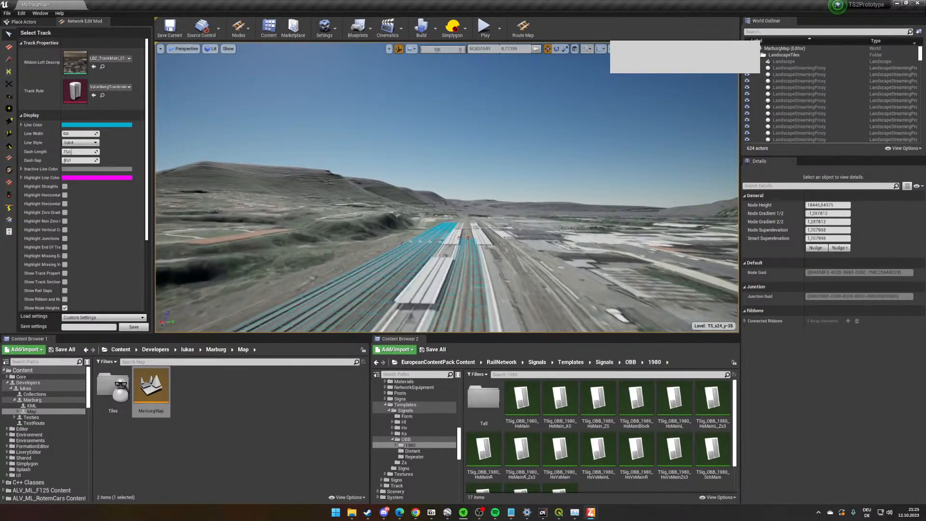
pyautogui.moveTo(432, 162); pyautogui.dragTo(431, 173, button='right')
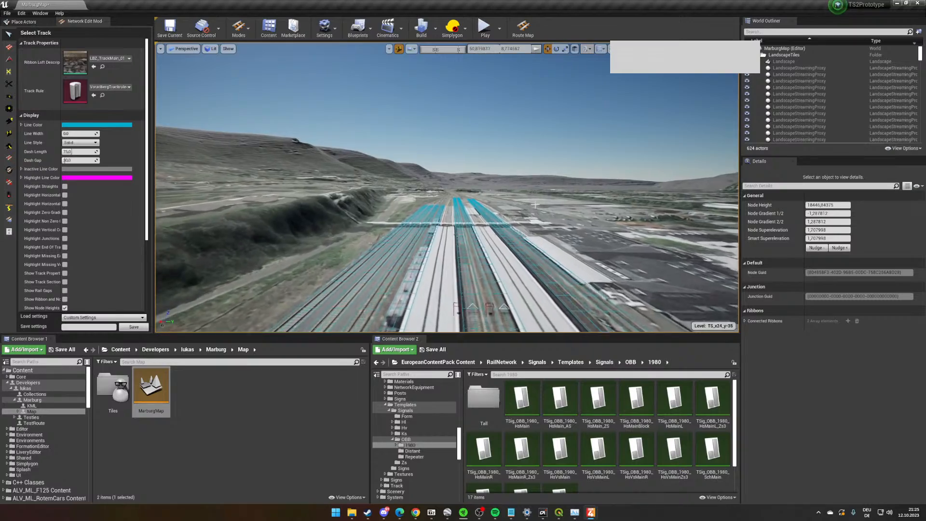
pyautogui.moveTo(534, 205); pyautogui.dragTo(595, 195, button='right')
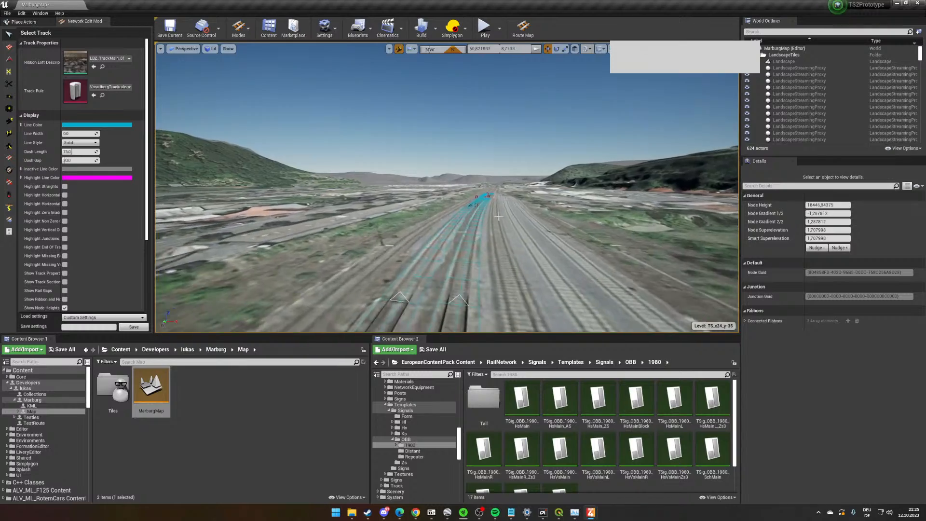
pyautogui.moveTo(498, 216); pyautogui.dragTo(410, 103, button='right')
pyautogui.moveTo(466, 169); pyautogui.dragTo(461, 129, button='right')
pyautogui.moveTo(436, 214); pyautogui.dragTo(434, 207, button='right')
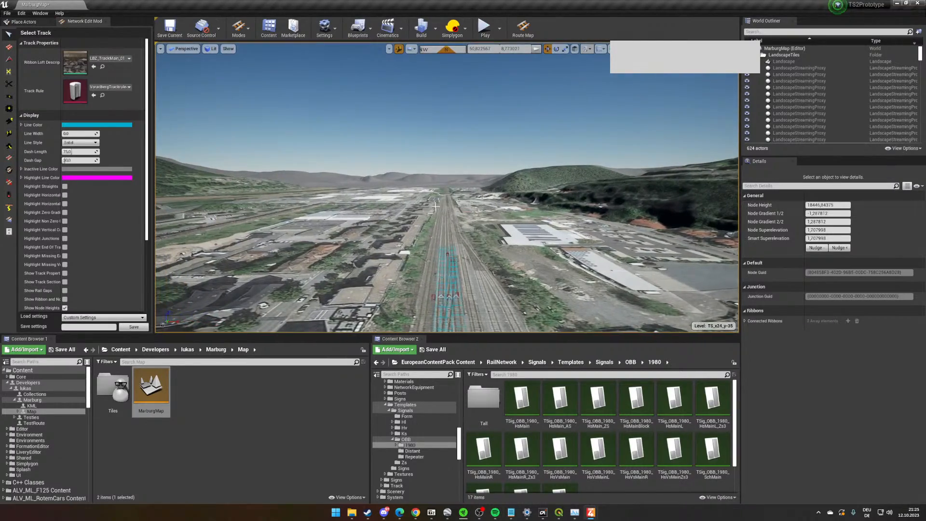
pyautogui.moveTo(363, 185)
pyautogui.mouseDown(button='right')
pyautogui.moveTo(378, 213)
pyautogui.moveTo(390, 185)
pyautogui.moveTo(363, 176)
pyautogui.mouseUp(button='right')
# - Lay a trial curved track with the Lay Curves tool through the overgrown strip beside the main line
pyautogui.press('c')
pyautogui.scroll(-8, 102, 244)
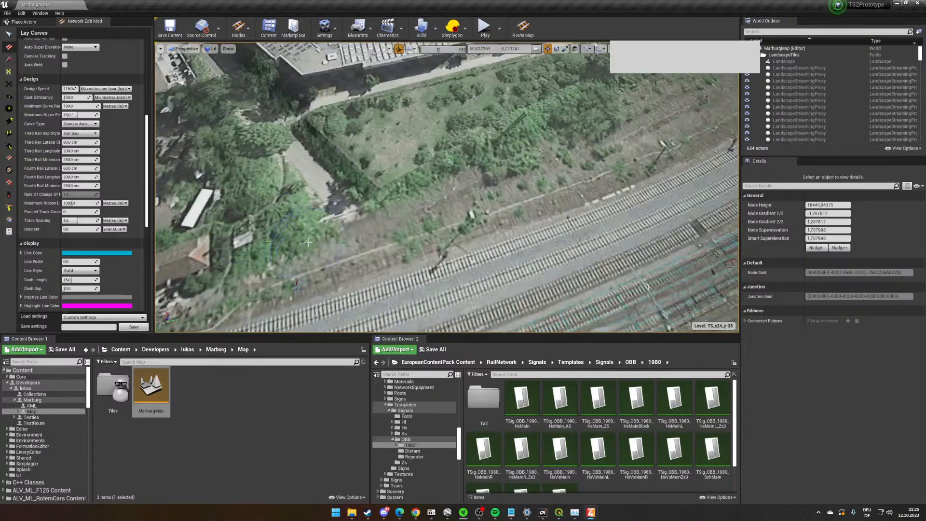
pyautogui.scroll(-3, 424, 243)
pyautogui.moveTo(427, 272); pyautogui.dragTo(450, 273, button='right')
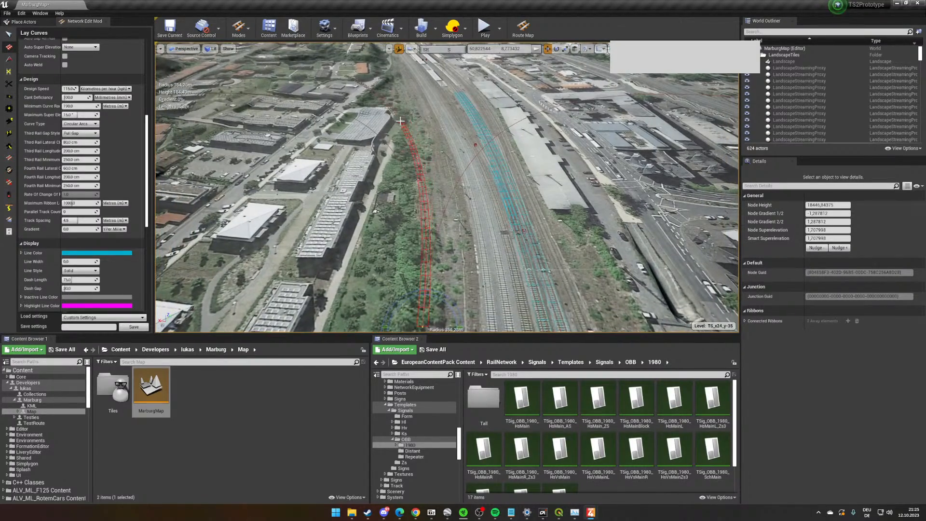
pyautogui.click(367, 92)
pyautogui.moveTo(425, 155); pyautogui.dragTo(432, 165, button='right')
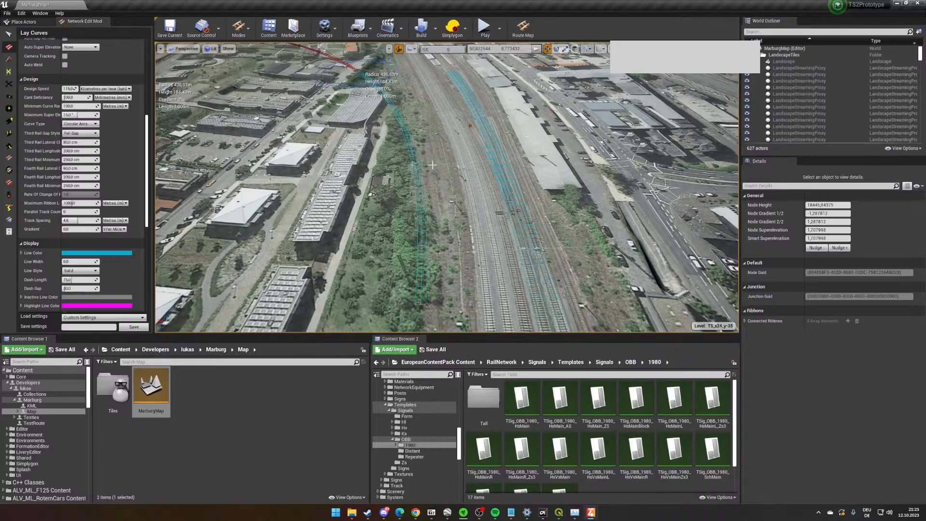
# - Extend the trial track northwest from the overgrown strip to just beyond the red-roofed shed
pyautogui.moveTo(437, 276); pyautogui.dragTo(289, 305, button='right')
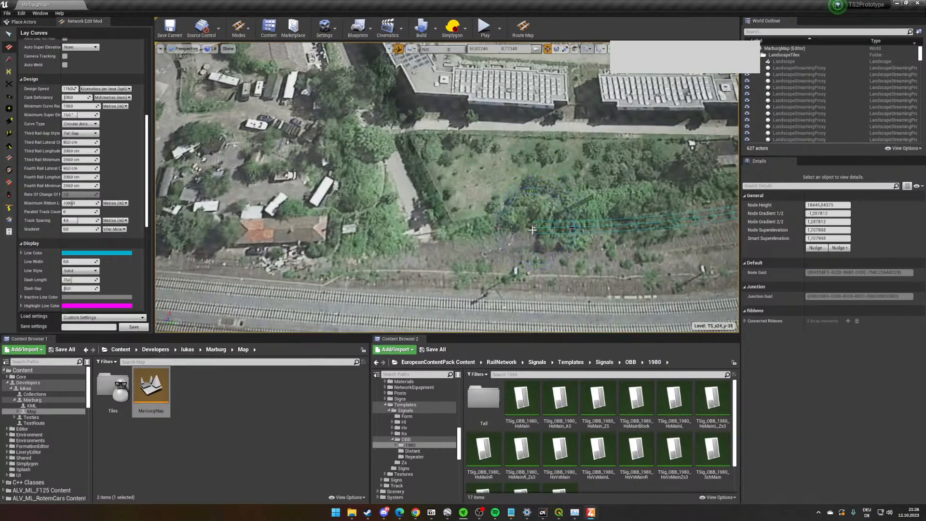
pyautogui.moveTo(200, 229); pyautogui.dragTo(224, 233, button='right')
pyautogui.moveTo(292, 270); pyautogui.dragTo(221, 224, button='right')
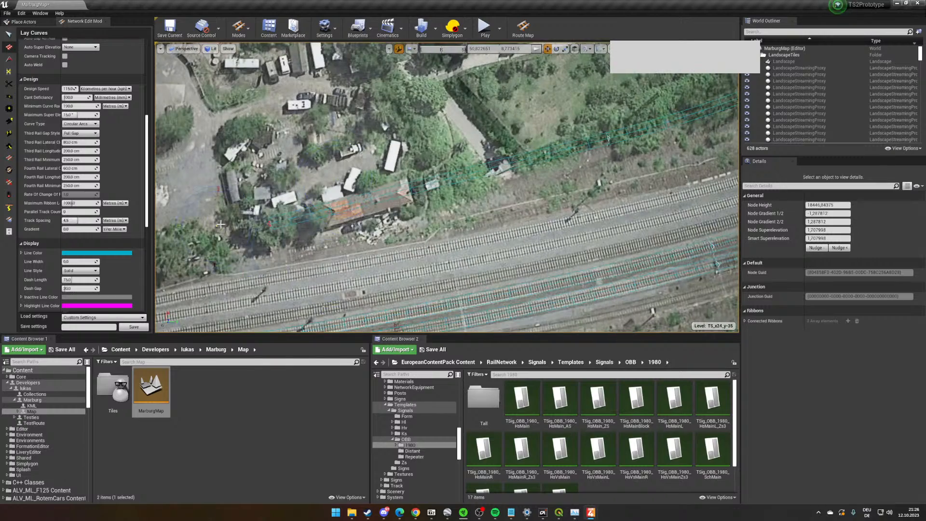
# - Lay a second trial track from near the red-roofed shed, alongside the first one toward the main line
pyautogui.click(288, 241)
pyautogui.moveTo(429, 201); pyautogui.dragTo(471, 198, button='right')
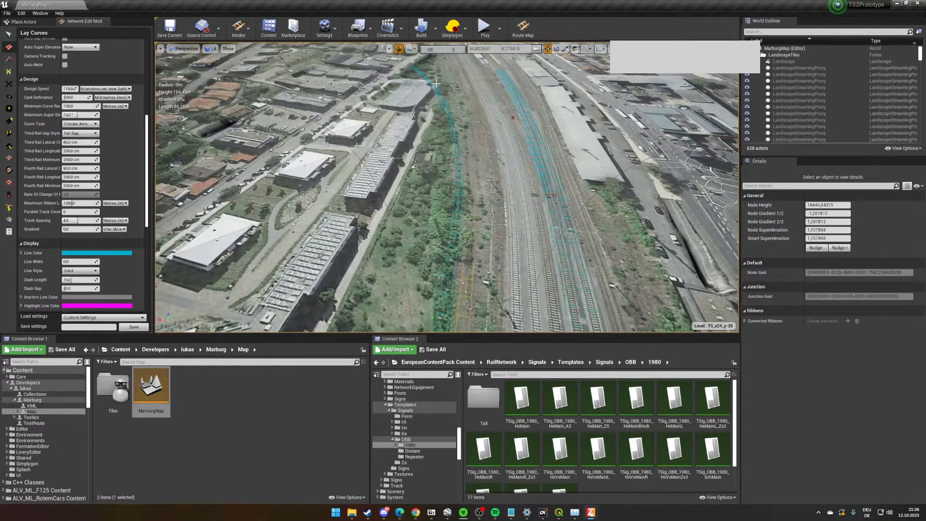
pyautogui.click(468, 180)
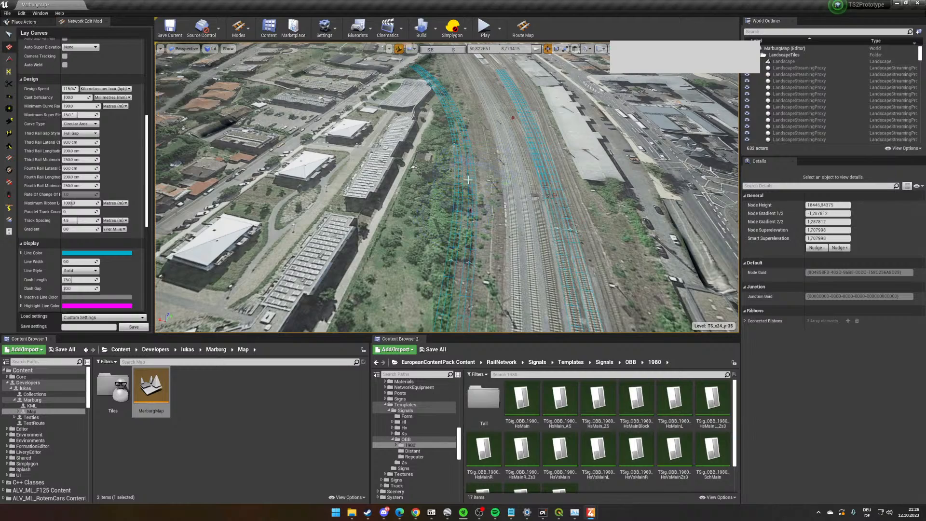
pyautogui.moveTo(477, 286); pyautogui.dragTo(457, 268, button='right')
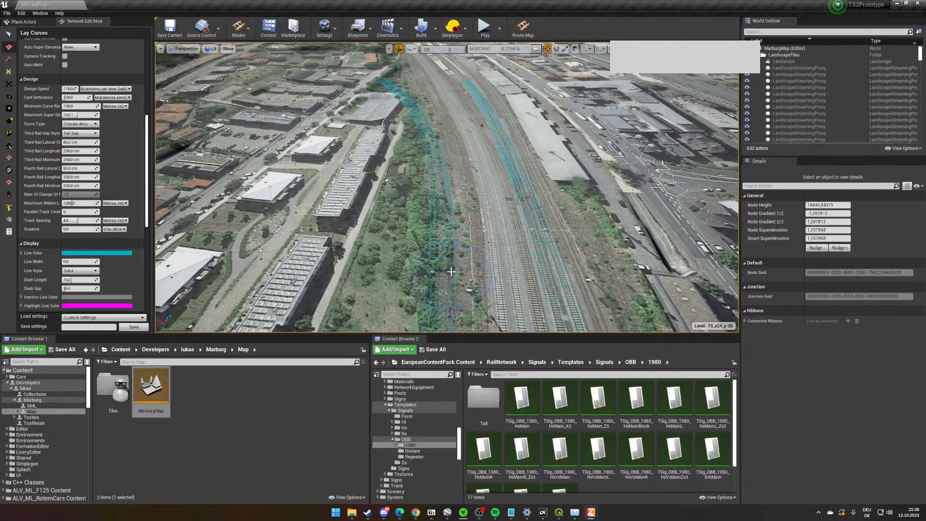
pyautogui.moveTo(451, 271)
pyautogui.mouseDown(button='right')
pyautogui.moveTo(448, 298)
pyautogui.moveTo(441, 281)
pyautogui.mouseUp(button='right')
pyautogui.rightClick(442, 255)
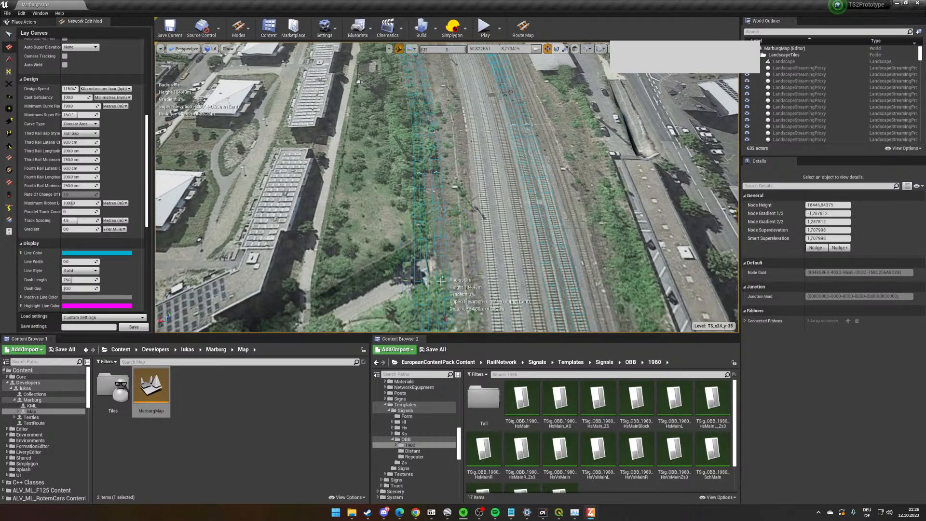
# - Add another trial track between the overgrown strip and the main line, continuing it with a curve about 210 m long toward the station
pyautogui.click(441, 281)
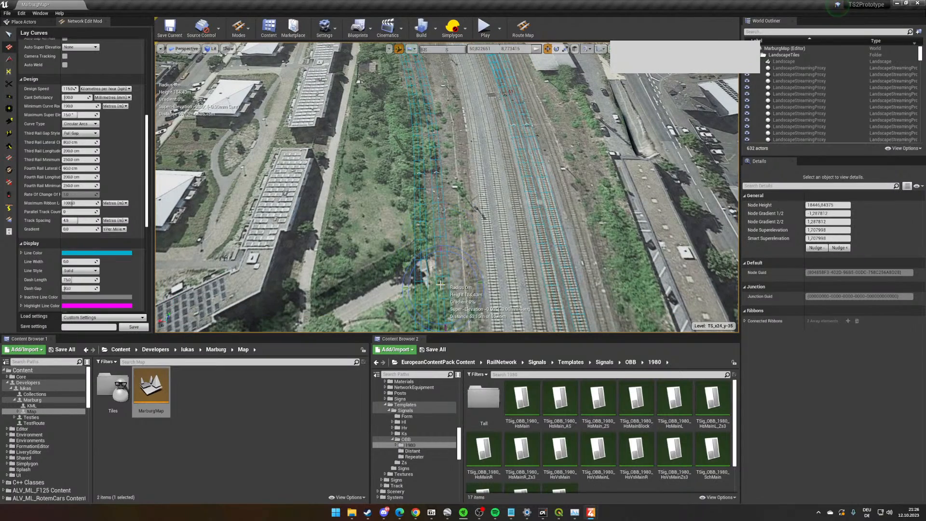
pyautogui.click(437, 126)
pyautogui.moveTo(437, 124); pyautogui.dragTo(435, 82, button='right')
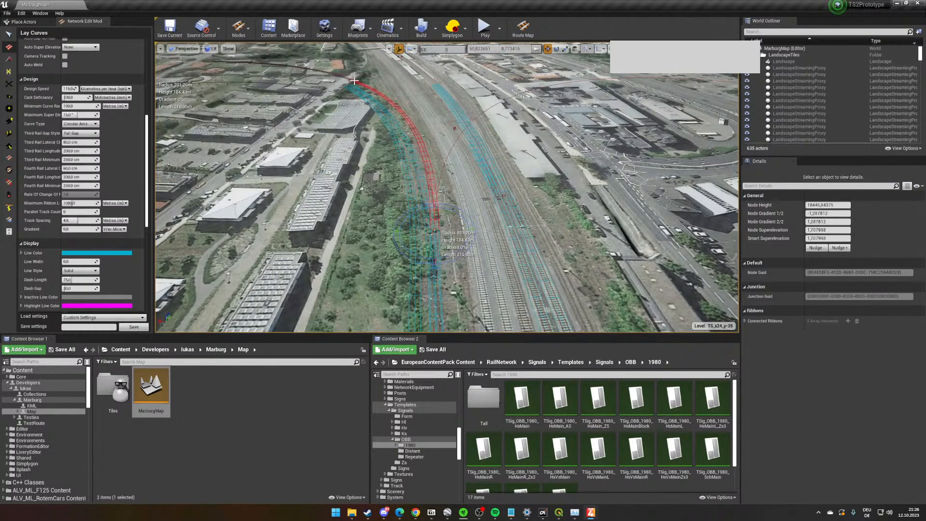
pyautogui.click(355, 83)
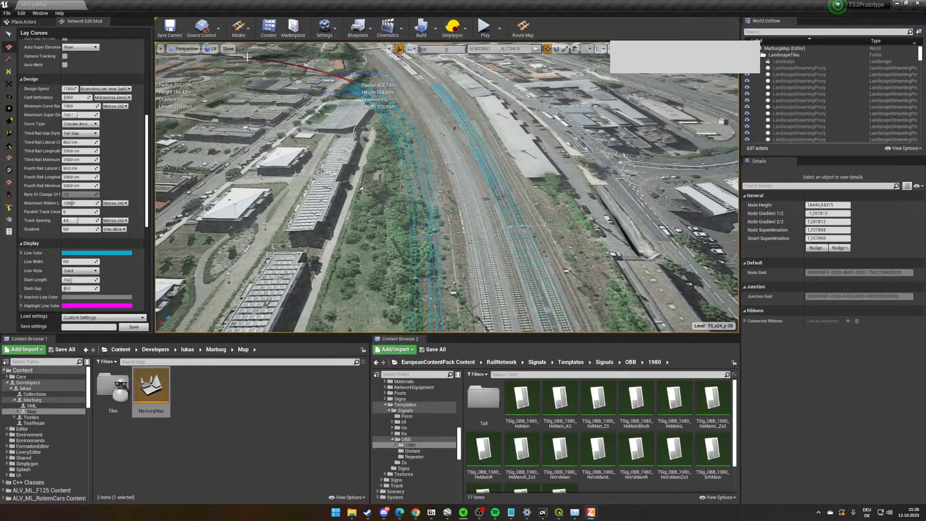
pyautogui.press('Escape')
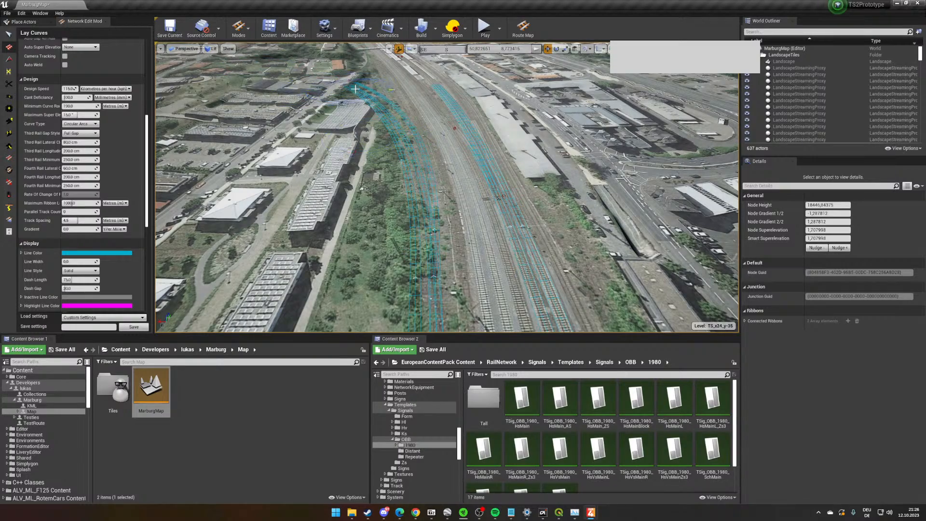
# - Delete two of the trial curve sections lying beside the main line
pyautogui.moveTo(403, 144); pyautogui.dragTo(456, 150, button='right')
pyautogui.moveTo(467, 154)
pyautogui.mouseDown(button='right')
pyautogui.moveTo(460, 166)
pyautogui.moveTo(449, 157)
pyautogui.mouseUp(button='right')
pyautogui.click(9, 34)
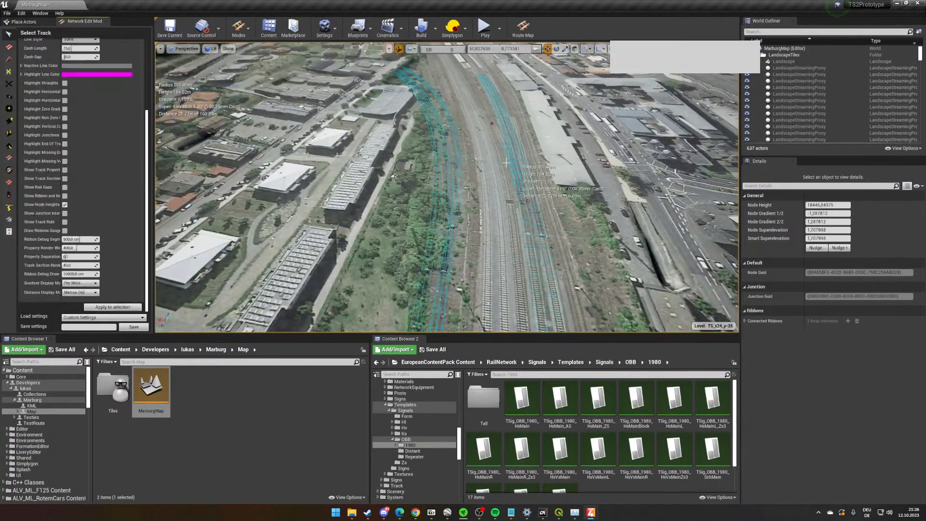
pyautogui.click(448, 155)
pyautogui.press('Delete')
pyautogui.moveTo(449, 154); pyautogui.dragTo(383, 164, button='right')
pyautogui.click(448, 155)
pyautogui.press('Delete')
# - Examine the course of the remaining trial tracks past the solar-roofed buildings and the shed on the aerial imagery
pyautogui.moveTo(447, 155); pyautogui.dragTo(535, 116, button='right')
pyautogui.moveTo(455, 286); pyautogui.dragTo(445, 280, button='right')
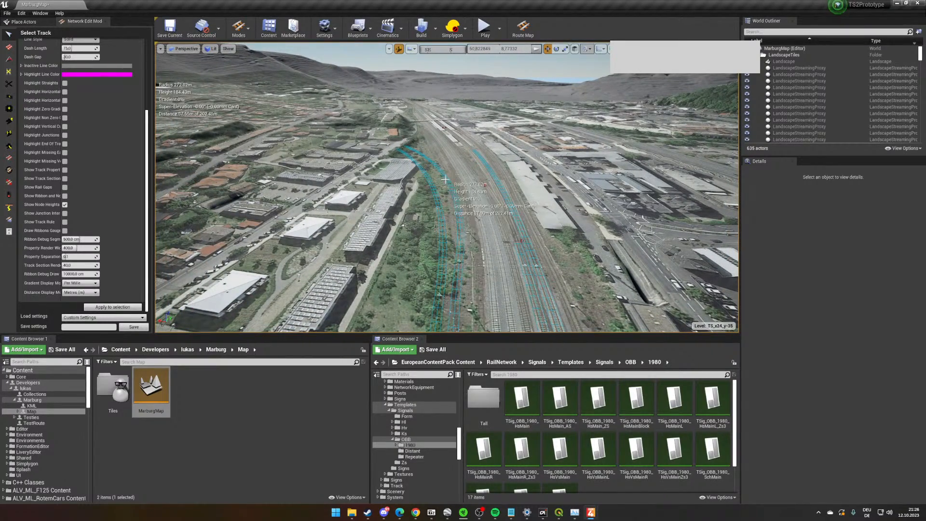
pyautogui.moveTo(426, 155); pyautogui.dragTo(357, 140, button='right')
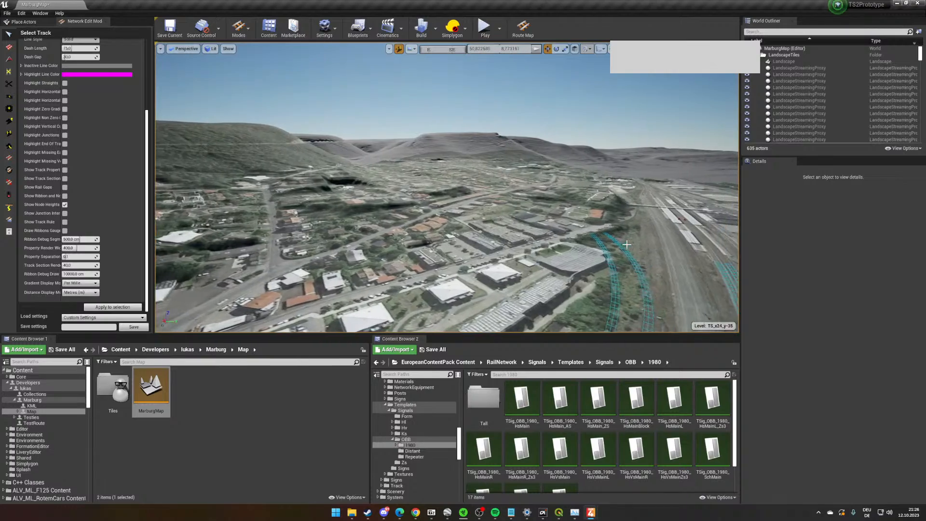
pyautogui.moveTo(498, 203); pyautogui.dragTo(307, 262, button='right')
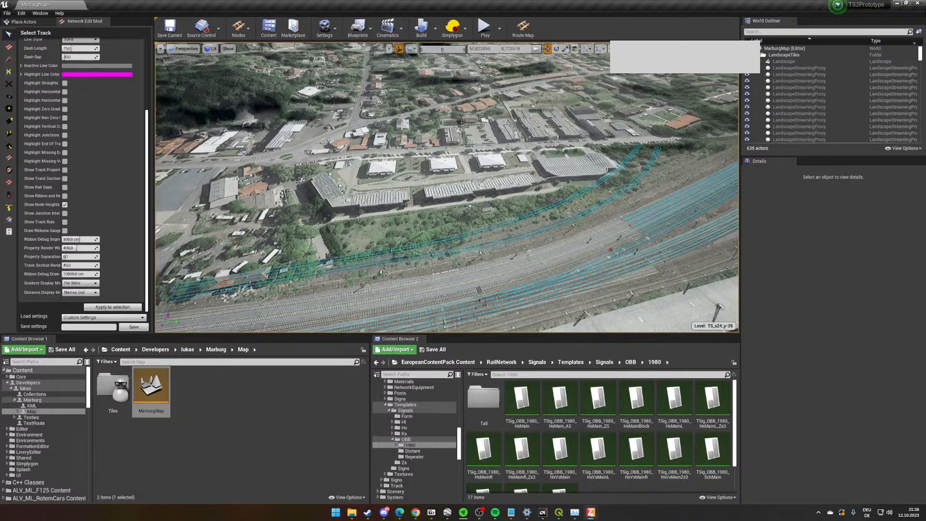
pyautogui.moveTo(367, 286); pyautogui.dragTo(348, 305, button='right')
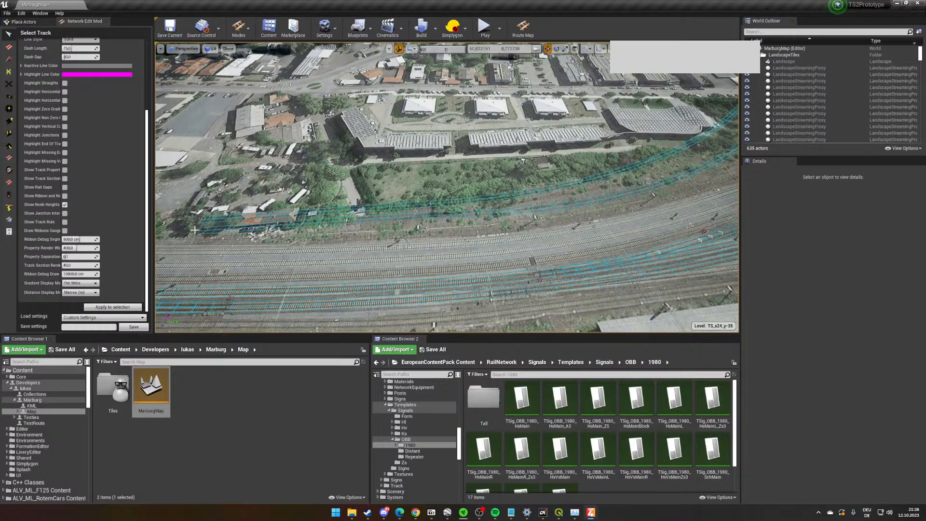
pyautogui.moveTo(250, 182); pyautogui.dragTo(193, 167, button='right')
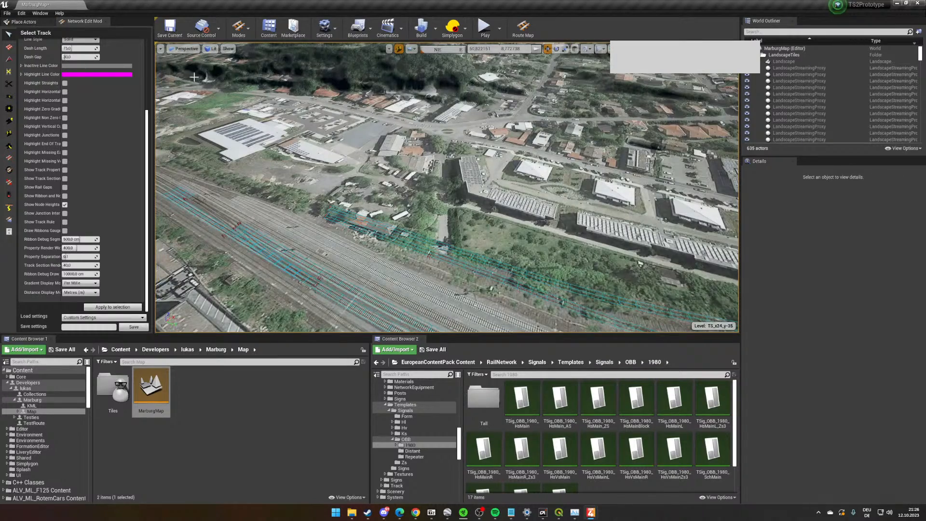
pyautogui.moveTo(423, 212); pyautogui.dragTo(447, 208, button='right')
pyautogui.press('w')
# - Delete the remaining trial tracks from the overgrown strip and the area around the red-roofed shed
pyautogui.moveTo(415, 178); pyautogui.dragTo(459, 230, button='right')
pyautogui.click(438, 231)
pyautogui.press('Delete')
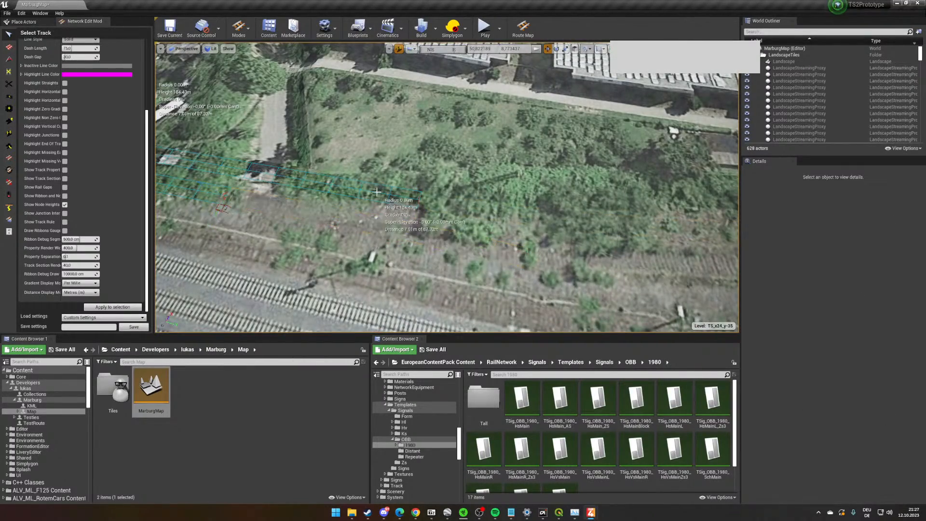
pyautogui.click(397, 196)
pyautogui.moveTo(398, 197); pyautogui.dragTo(164, 140, button='right')
pyautogui.press('Delete')
pyautogui.click(309, 165)
pyautogui.press('Delete')
# - Examine the station tracks at the platforms and follow the main line northwest out of the station
pyautogui.press('w')
pyautogui.moveTo(405, 255); pyautogui.dragTo(386, 220, button='right')
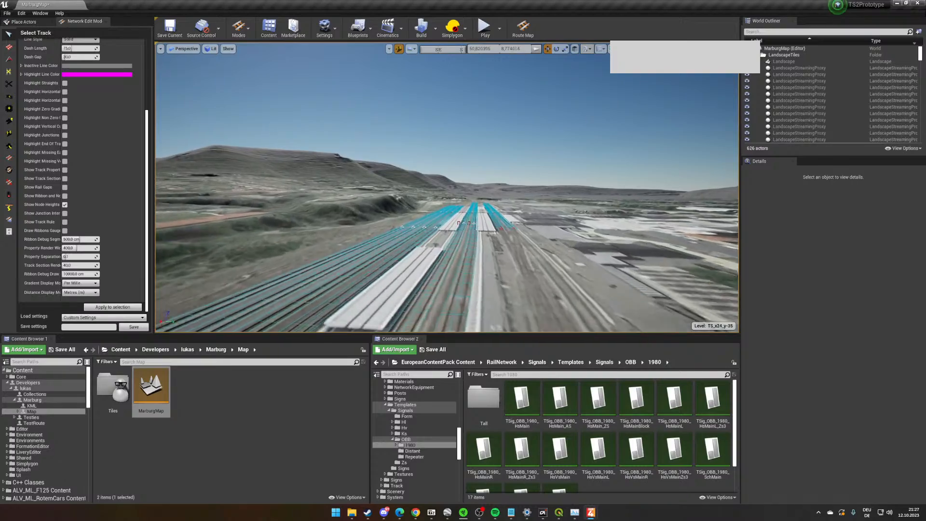
pyautogui.moveTo(479, 255); pyautogui.dragTo(508, 258, button='right')
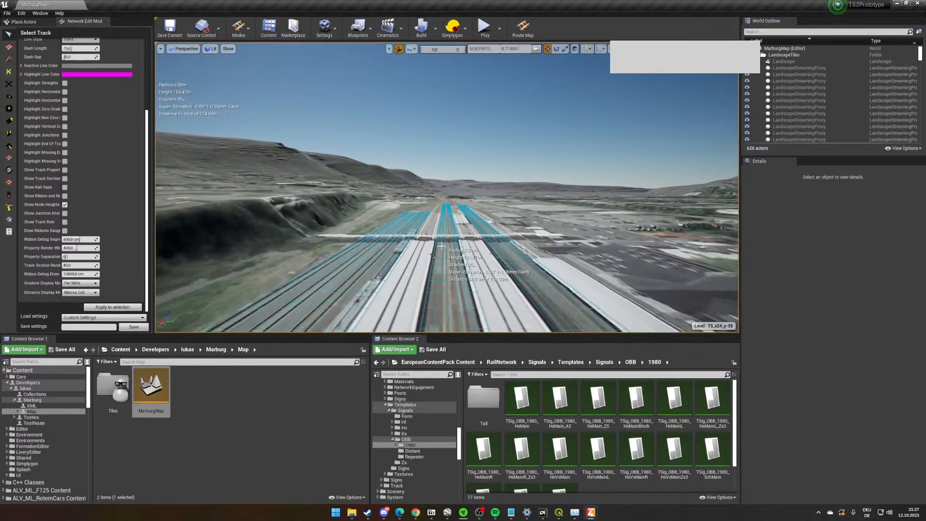
pyautogui.moveTo(441, 246); pyautogui.dragTo(381, 238, button='right')
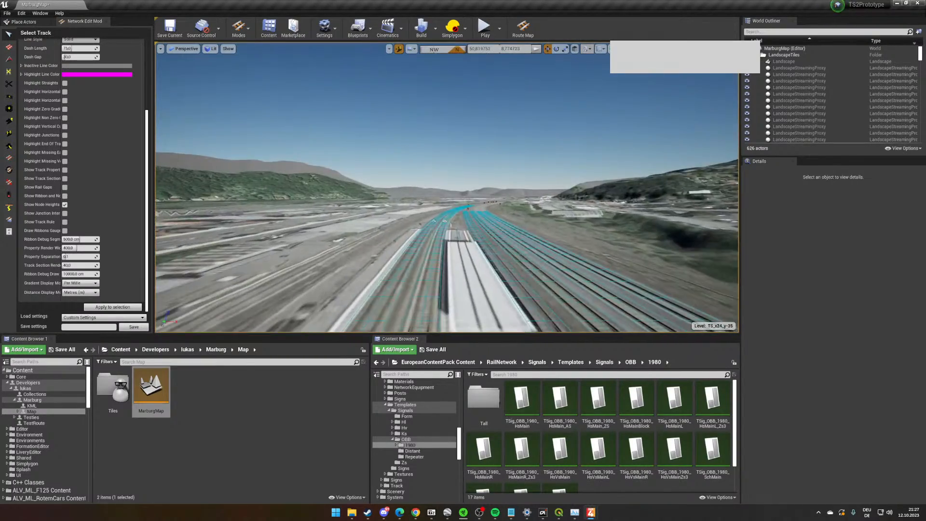
pyautogui.moveTo(483, 233); pyautogui.dragTo(462, 223, button='right')
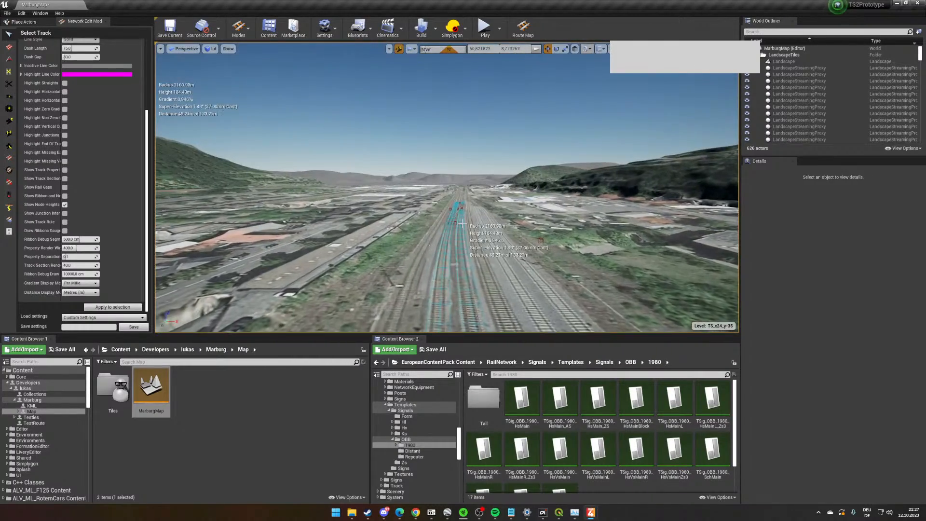
pyautogui.press('w')
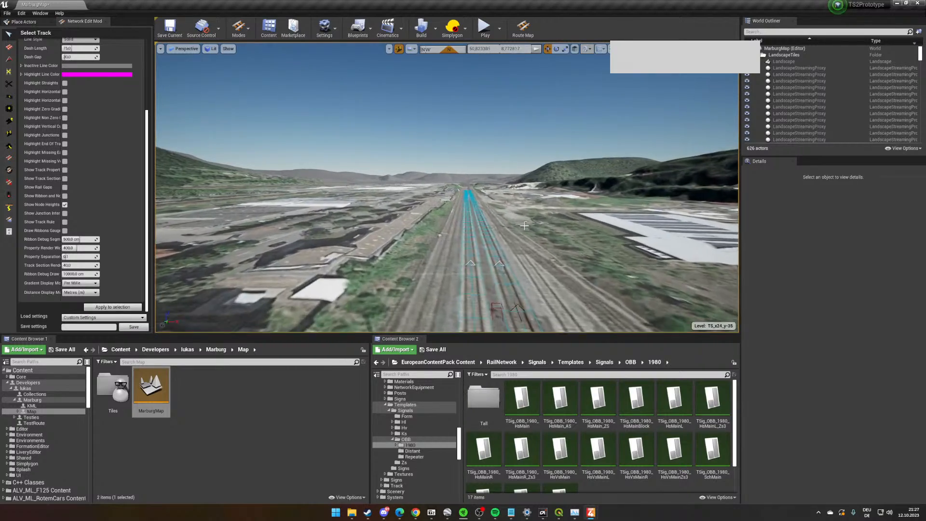
pyautogui.press('w')
pyautogui.moveTo(524, 225)
pyautogui.mouseDown(button='right')
pyautogui.moveTo(540, 212)
pyautogui.moveTo(532, 213)
pyautogui.mouseUp(button='right')
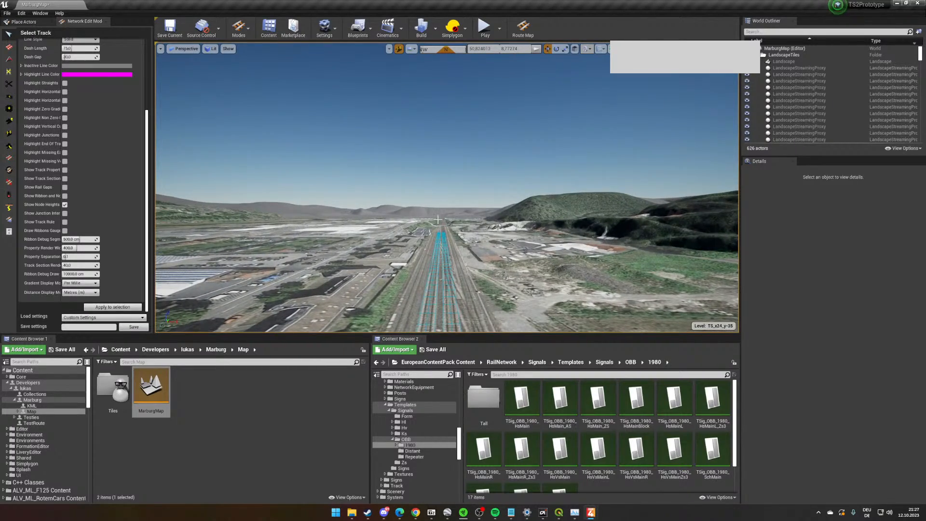
# - Examine the main line back toward the platforms and the gap between the laid tracks in the northwestern station throat
pyautogui.moveTo(438, 220); pyautogui.dragTo(513, 251, button='right')
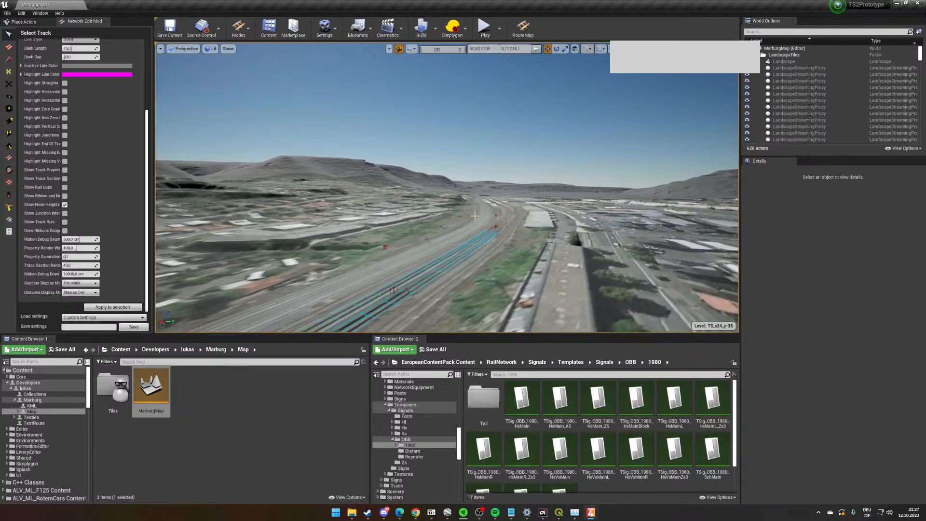
pyautogui.press('w')
pyautogui.press('w')
pyautogui.moveTo(472, 196); pyautogui.dragTo(460, 269, button='right')
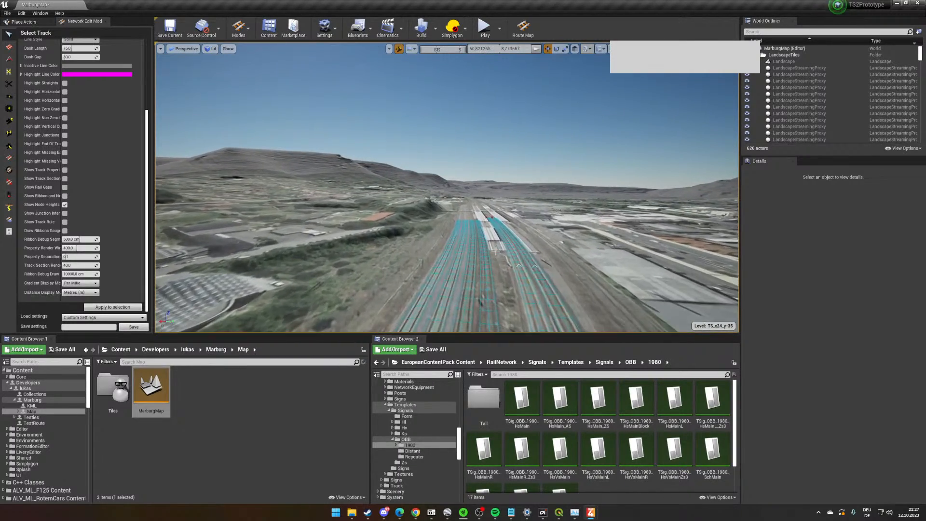
pyautogui.press('w')
pyautogui.moveTo(463, 189); pyautogui.dragTo(684, 241, button='right')
pyautogui.press('s')
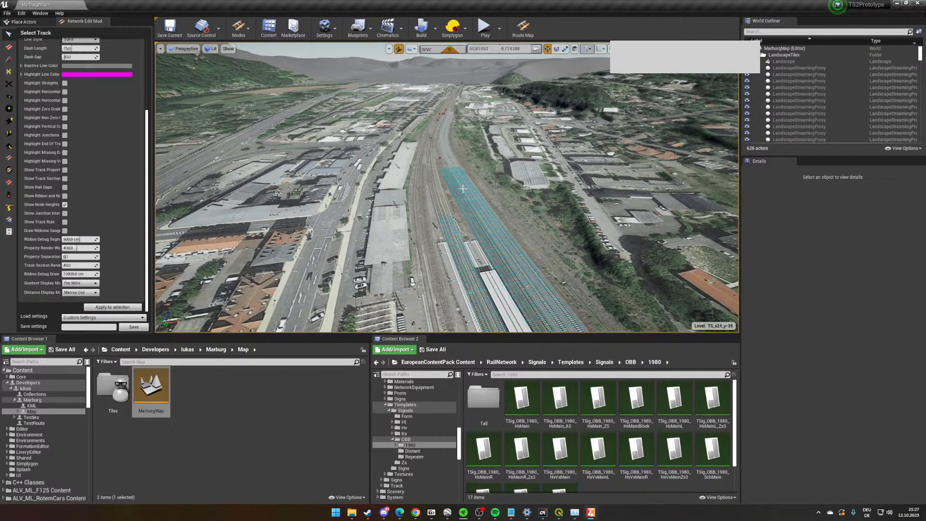
pyautogui.press('w')
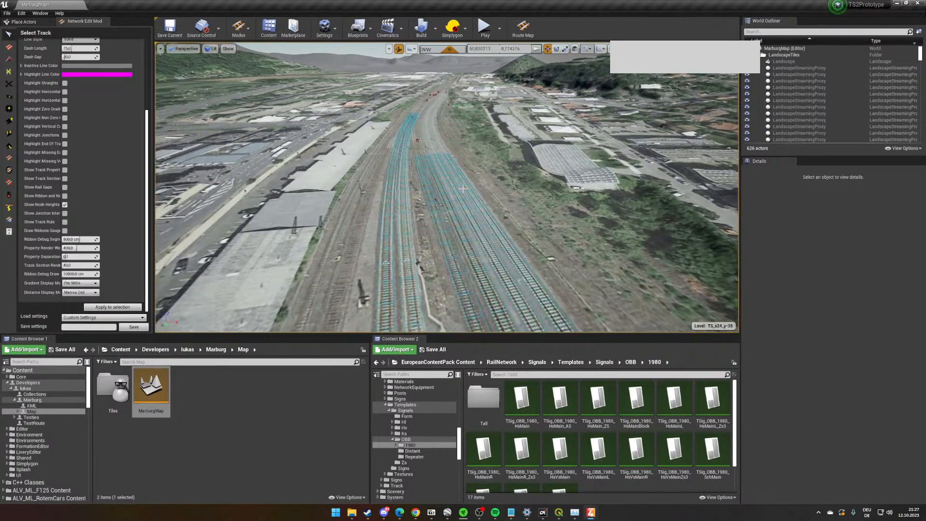
# - Examine the laid tracks through the northwestern station throat and back alongside the platforms
pyautogui.press('w')
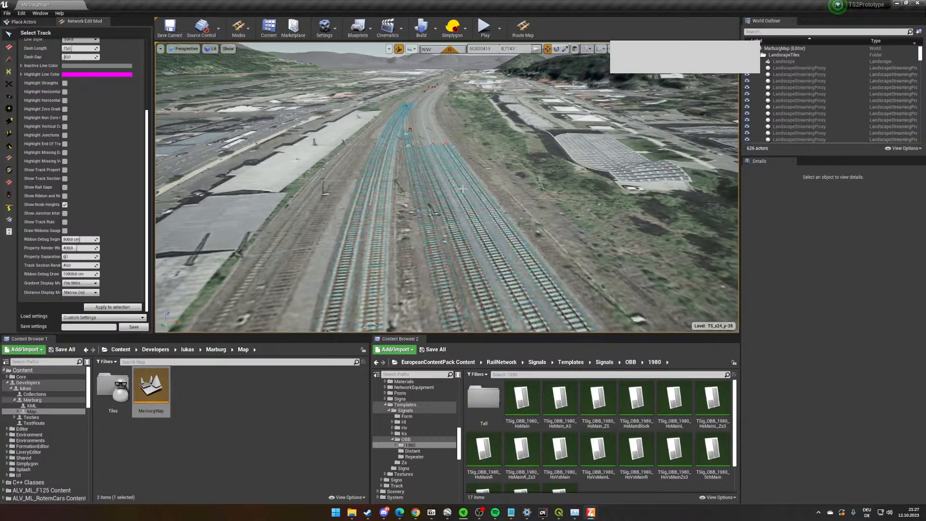
pyautogui.press('a')
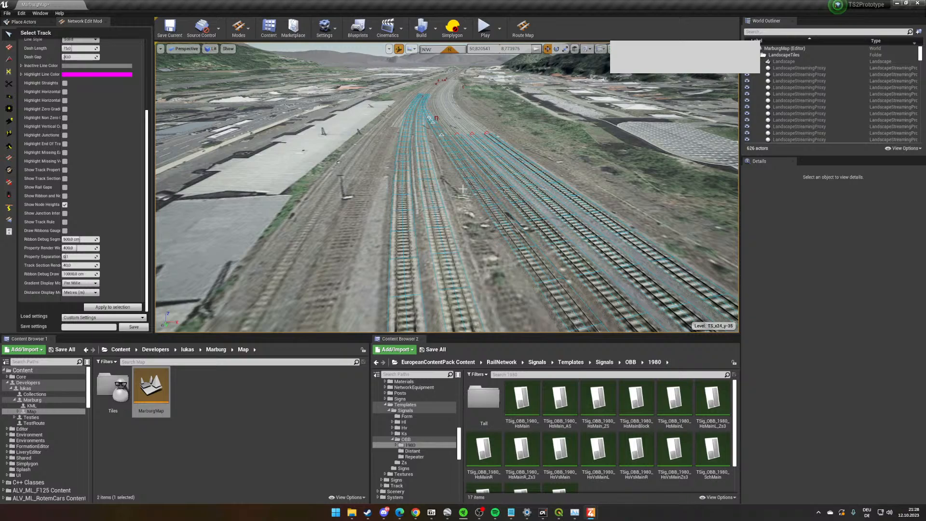
pyautogui.scroll(3, 463, 188)
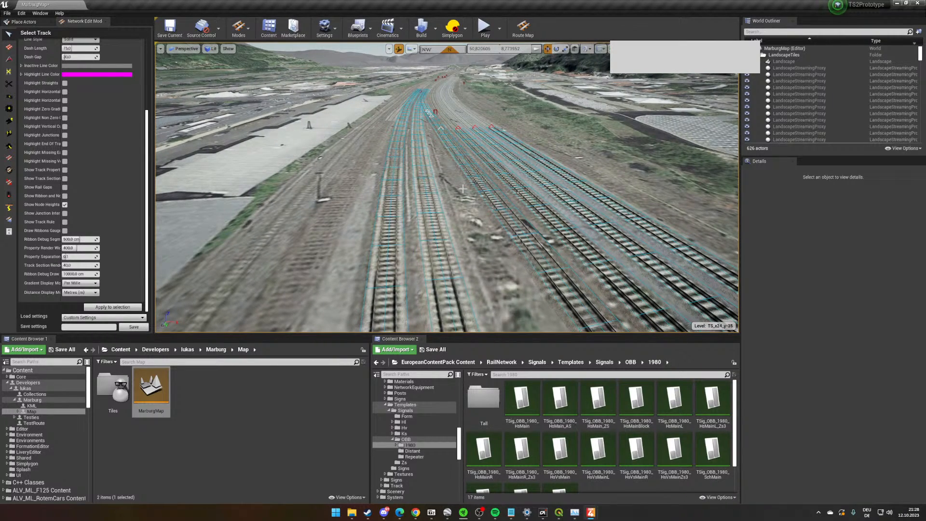
pyautogui.press('w')
pyautogui.moveTo(463, 188); pyautogui.dragTo(706, 160, button='right')
pyautogui.press('s')
pyautogui.press('w')
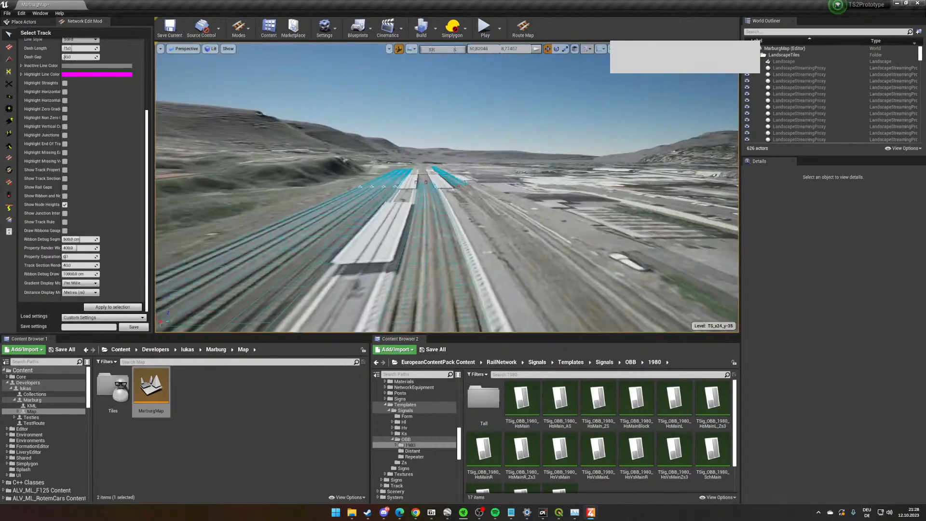
pyautogui.moveTo(455, 223); pyautogui.dragTo(299, 261, button='right')
pyautogui.press('w')
pyautogui.moveTo(492, 215); pyautogui.dragTo(410, 215, button='right')
pyautogui.press('s')
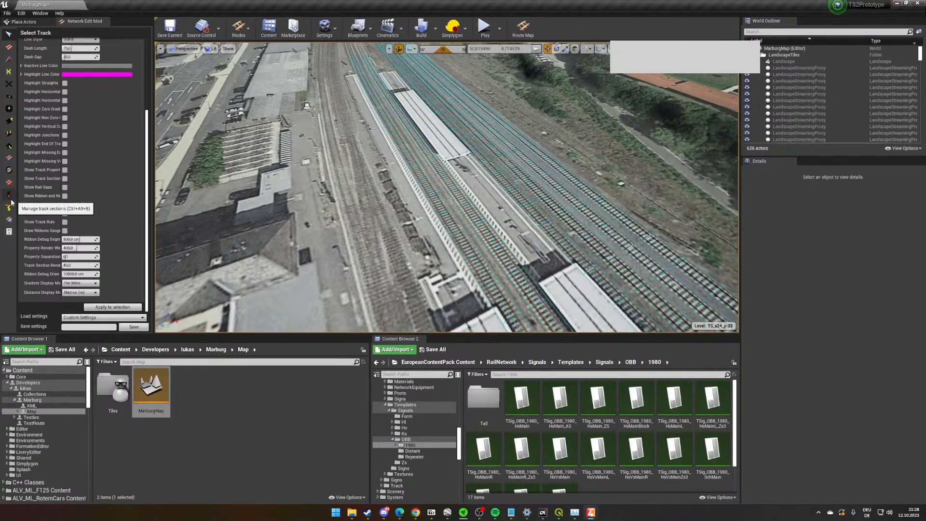
# - Activate the Track Section tool for managing the sections of the station tracks
pyautogui.click(9, 195)
pyautogui.scroll(3, 140, 222)
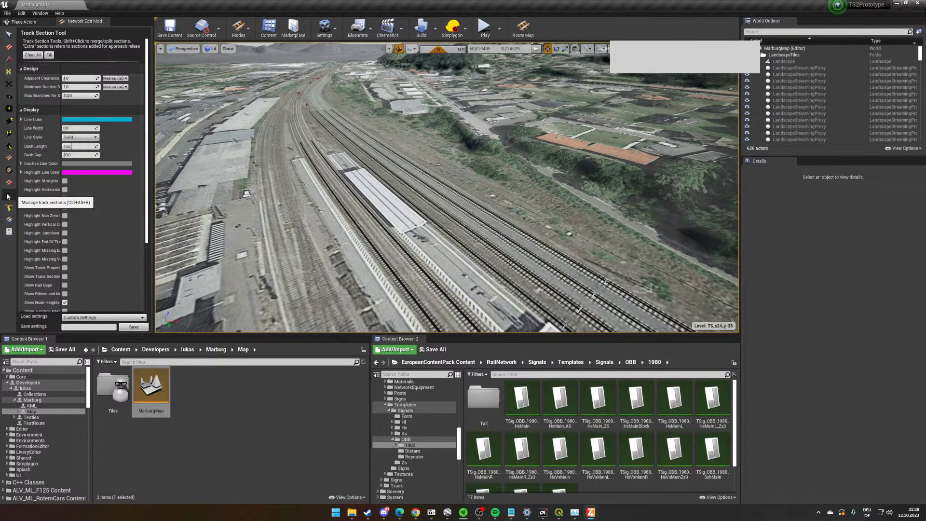
pyautogui.moveTo(581, 185); pyautogui.dragTo(606, 213, button='right')
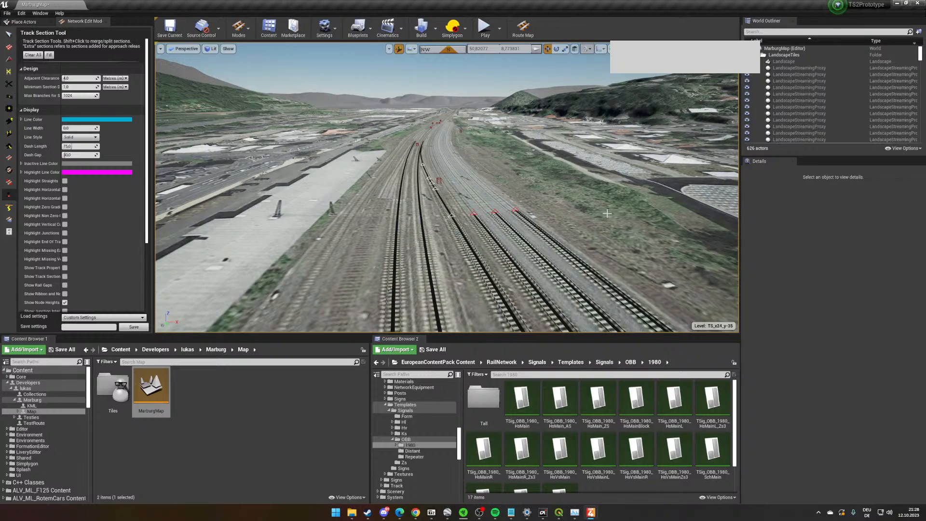
# - Examine the platform approaches and the two-track main line with its junctions in both directions from the northwestern throat
pyautogui.moveTo(365, 110); pyautogui.dragTo(497, 118, button='right')
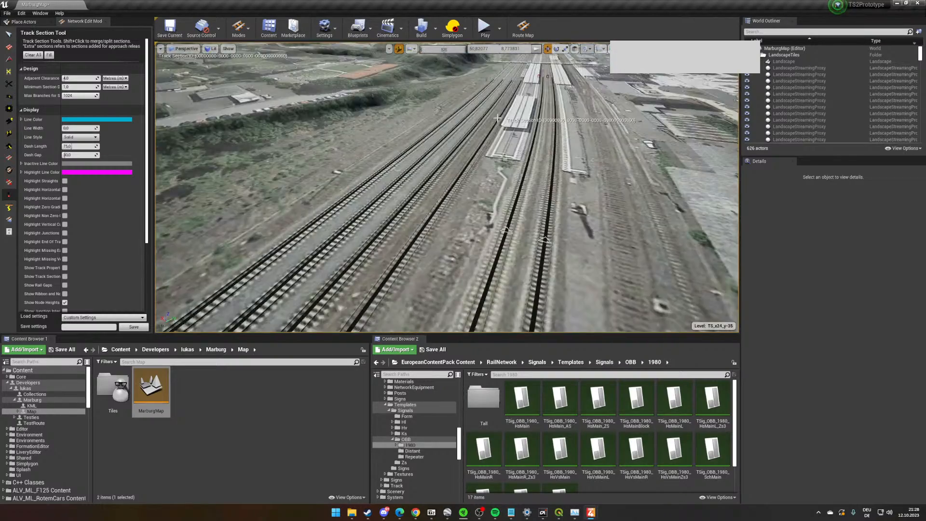
pyautogui.scroll(-6, 497, 118)
pyautogui.rightClick(596, 199)
pyautogui.moveTo(596, 199); pyautogui.dragTo(386, 203, button='right')
pyautogui.moveTo(507, 275); pyautogui.dragTo(504, 224, button='right')
pyautogui.scroll(5, 507, 274)
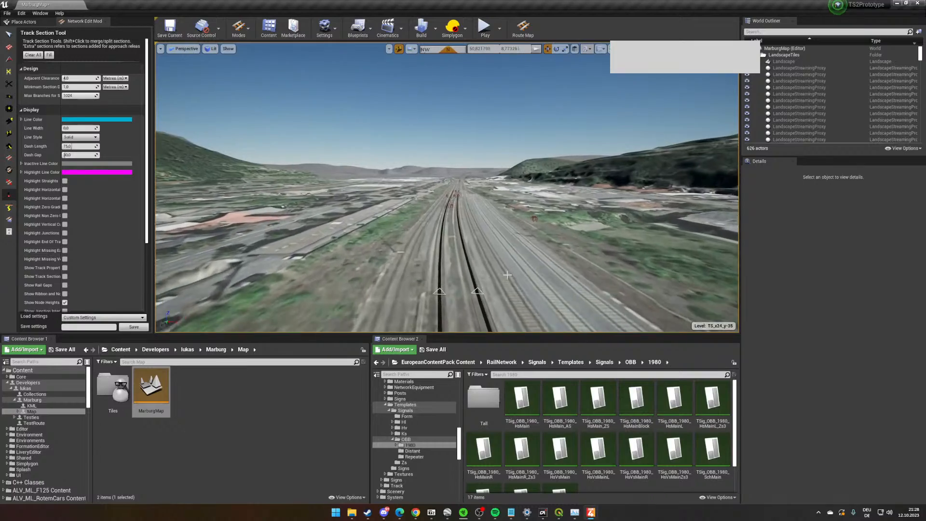
pyautogui.scroll(5, 508, 275)
pyautogui.moveTo(507, 274); pyautogui.dragTo(714, 251, button='right')
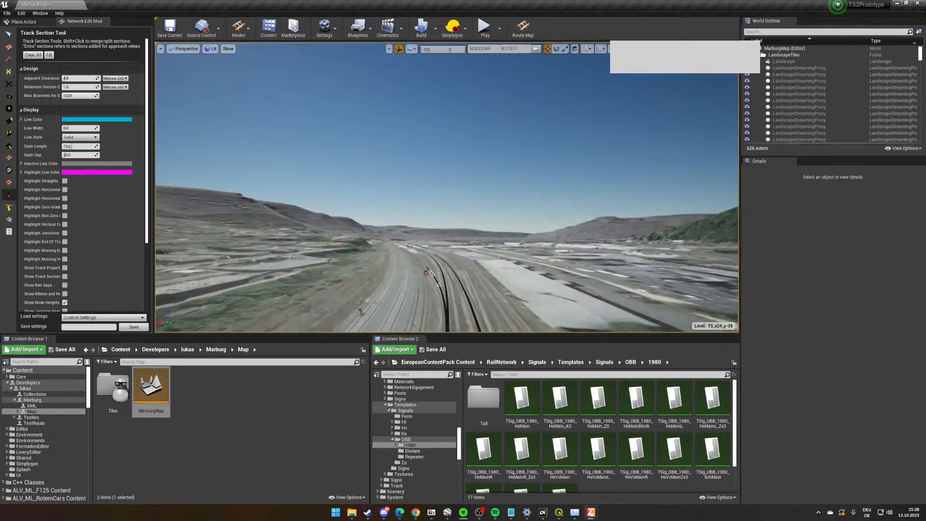
pyautogui.moveTo(425, 223); pyautogui.dragTo(417, 265, button='right')
pyautogui.scroll(3, 425, 223)
pyautogui.moveTo(365, 160); pyautogui.dragTo(627, 181, button='right')
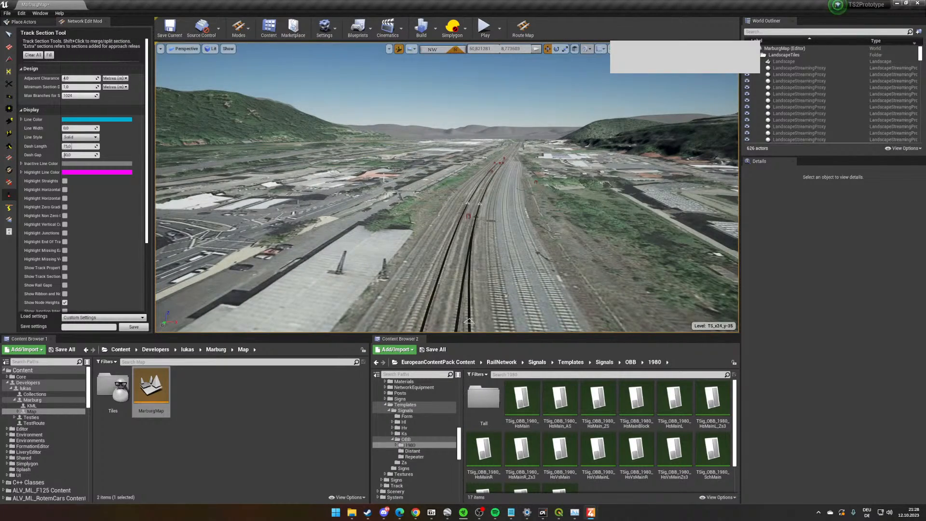
# - Examine the open track ends in the throat and the main line northwest past the large roofed building
pyautogui.press('a')
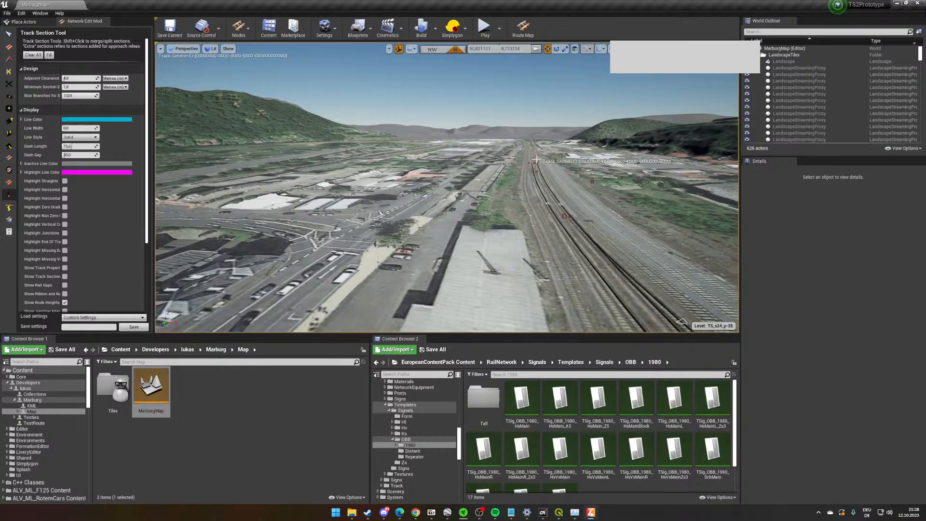
pyautogui.press('d')
pyautogui.moveTo(525, 158); pyautogui.dragTo(475, 211, button='right')
pyautogui.press('w')
pyautogui.press('w')
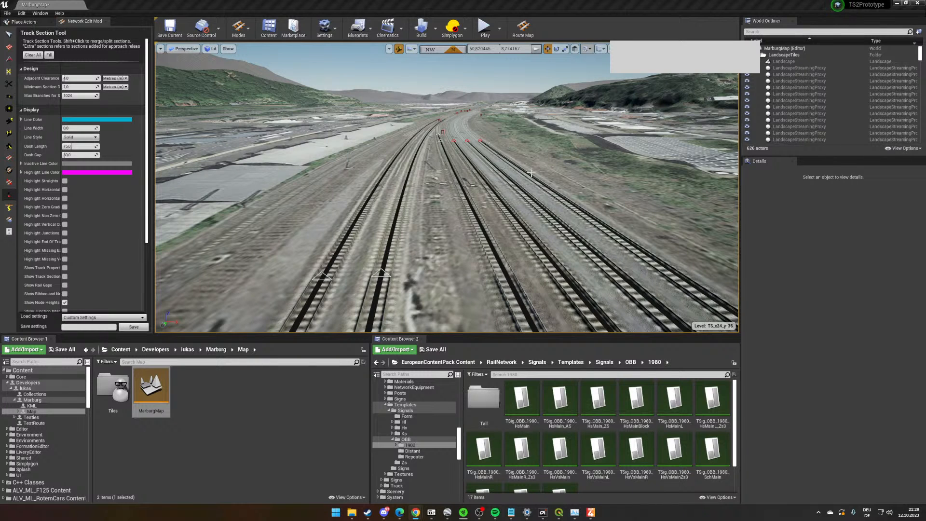
pyautogui.moveTo(590, 219); pyautogui.dragTo(594, 207, button='right')
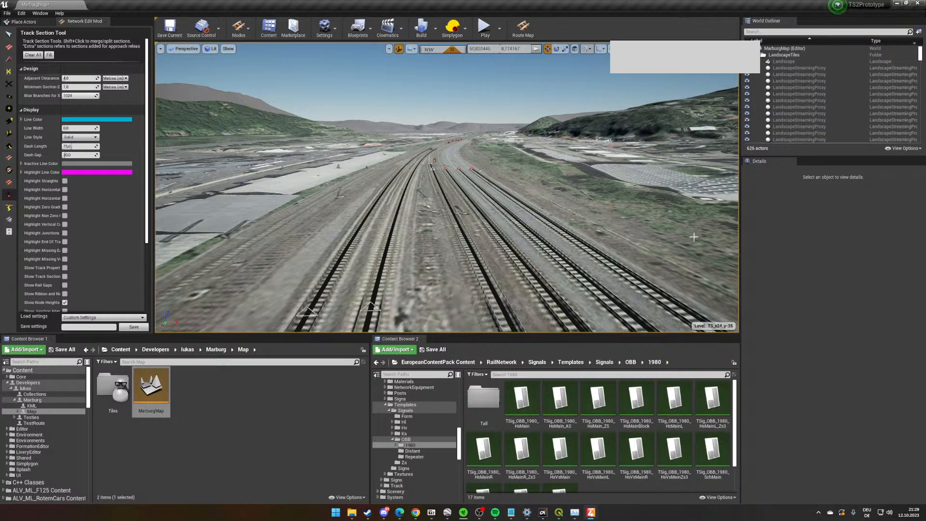
pyautogui.press('w')
pyautogui.moveTo(690, 232)
pyautogui.mouseDown(button='right')
pyautogui.moveTo(674, 212)
pyautogui.moveTo(699, 215)
pyautogui.moveTo(687, 215)
pyautogui.mouseUp(button='right')
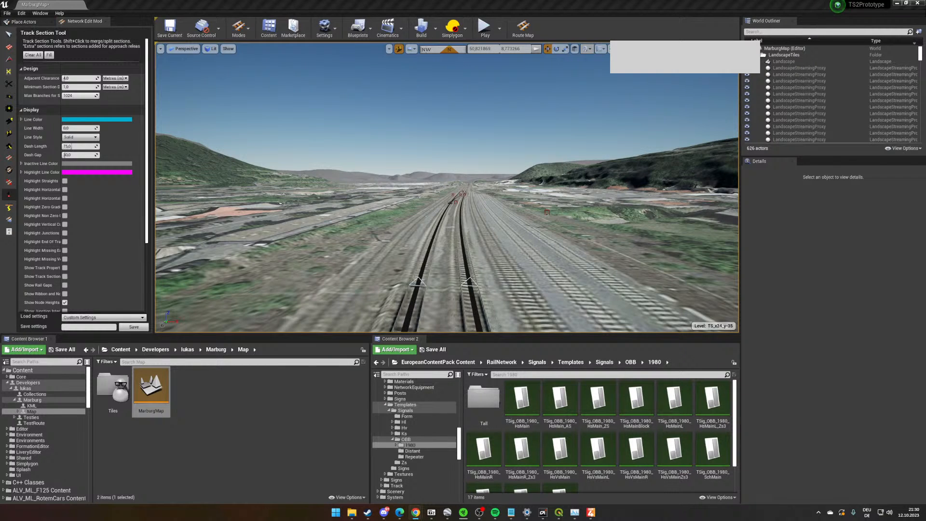
# - Fill the laid track network with automatically generated track sections
pyautogui.moveTo(486, 216); pyautogui.dragTo(698, 241, button='right')
pyautogui.press('w')
pyautogui.click(49, 55)
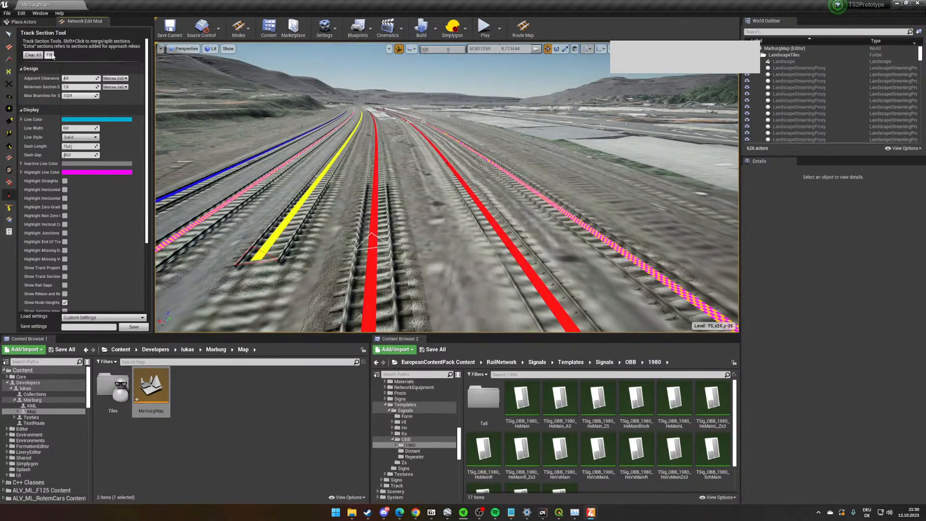
# - Examine the coloured track sections from the northwestern main-line junctions back to the platform ends
pyautogui.moveTo(406, 149); pyautogui.dragTo(589, 226, button='right')
pyautogui.moveTo(521, 231)
pyautogui.mouseDown(button='right')
pyautogui.moveTo(513, 194)
pyautogui.moveTo(516, 229)
pyautogui.mouseUp(button='right')
pyautogui.press('w')
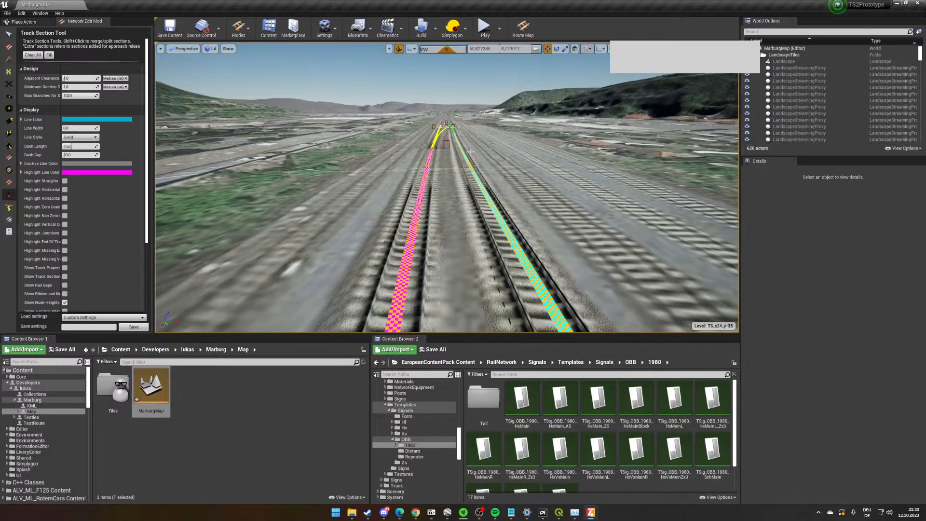
pyautogui.moveTo(470, 152); pyautogui.dragTo(716, 168, button='right')
pyautogui.press('s')
pyautogui.press('w')
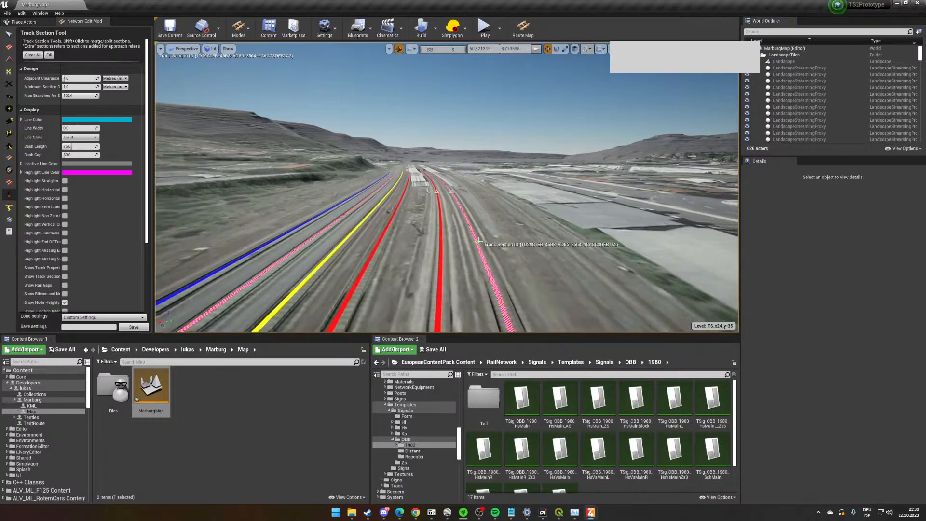
pyautogui.moveTo(478, 241); pyautogui.dragTo(285, 270, button='right')
pyautogui.press('s')
pyautogui.press('d')
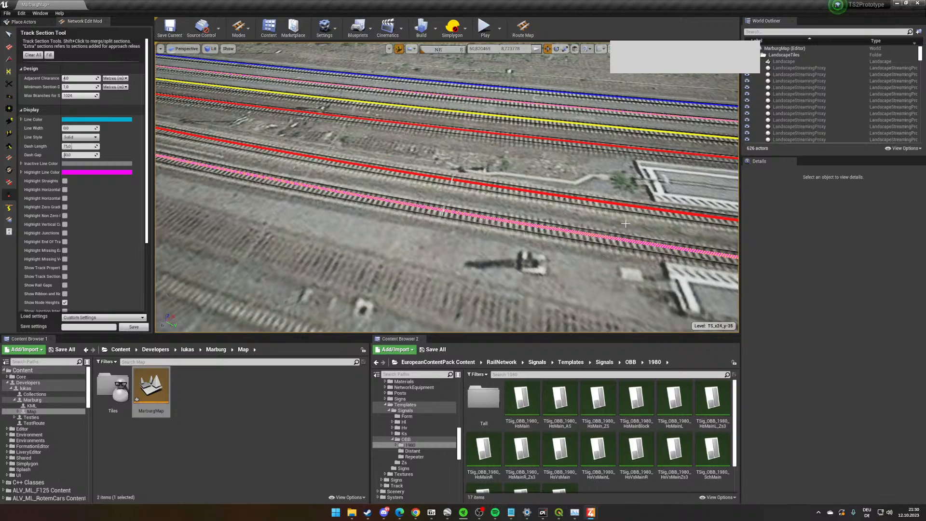
# - Follow the coloured track sections along the platforms and check how they run through the station
pyautogui.moveTo(453, 193); pyautogui.dragTo(573, 179, button='right')
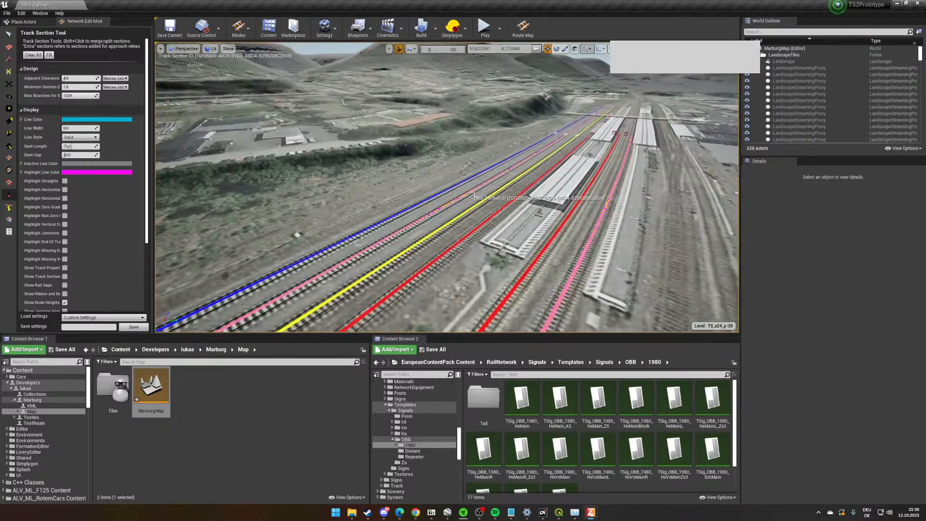
pyautogui.press('w')
pyautogui.moveTo(456, 195); pyautogui.dragTo(552, 139, button='right')
pyautogui.press('w')
pyautogui.press('w')
pyautogui.moveTo(514, 204); pyautogui.dragTo(233, 193, button='right')
pyautogui.press('w')
# - Examine the section boundaries at the northwestern throat junctions and the parallel track sections leading to them
pyautogui.press('w')
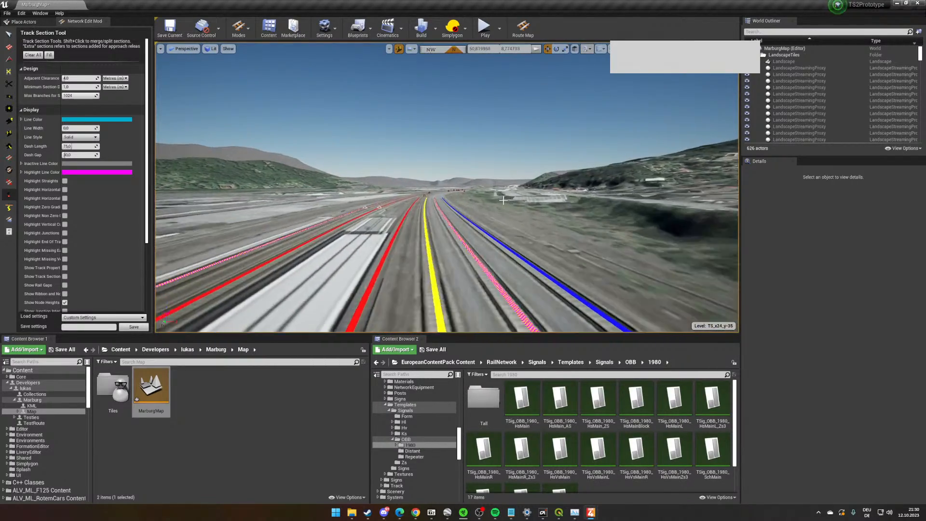
pyautogui.moveTo(503, 200); pyautogui.dragTo(501, 198, button='right')
pyautogui.press('w')
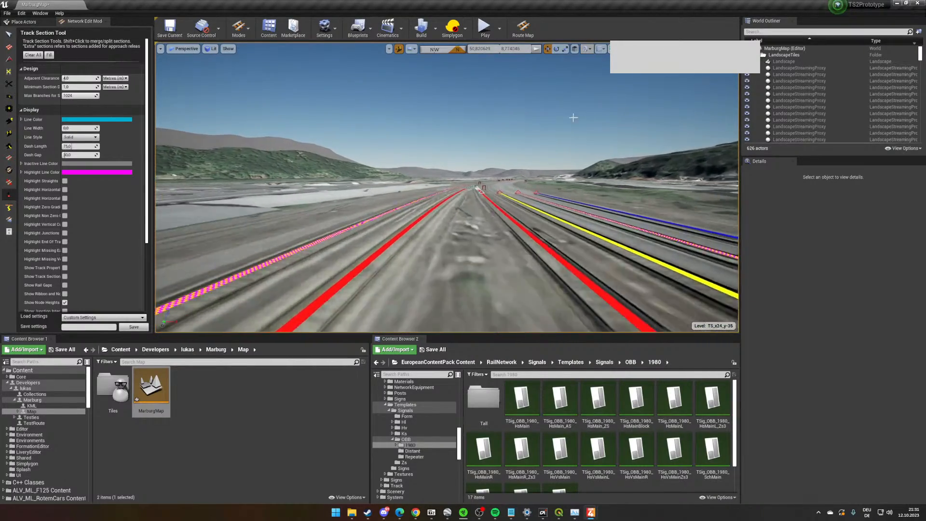
pyautogui.press('w')
pyautogui.moveTo(573, 118); pyautogui.dragTo(573, 100, button='right')
pyautogui.press('w')
pyautogui.moveTo(725, 142); pyautogui.dragTo(868, 203, button='right')
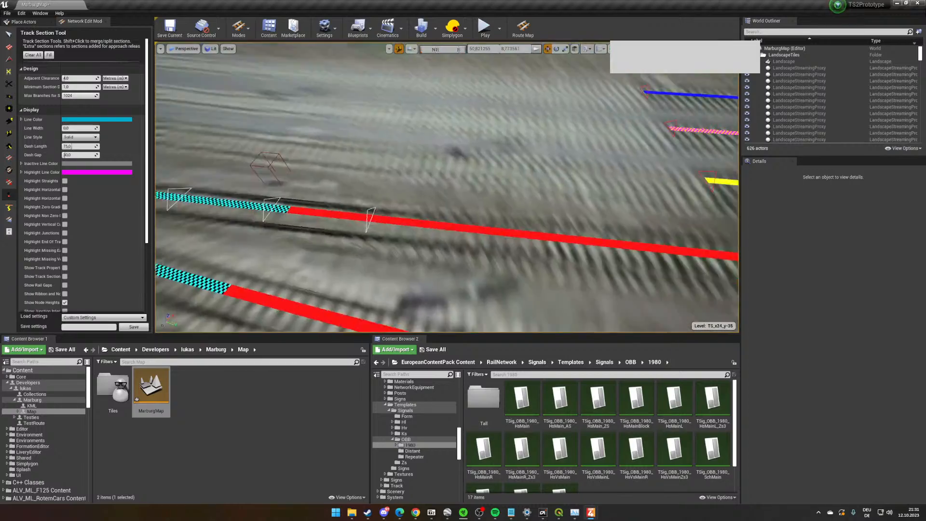
pyautogui.press('s')
pyautogui.press('d')
pyautogui.moveTo(447, 187); pyautogui.dragTo(444, 189, button='right')
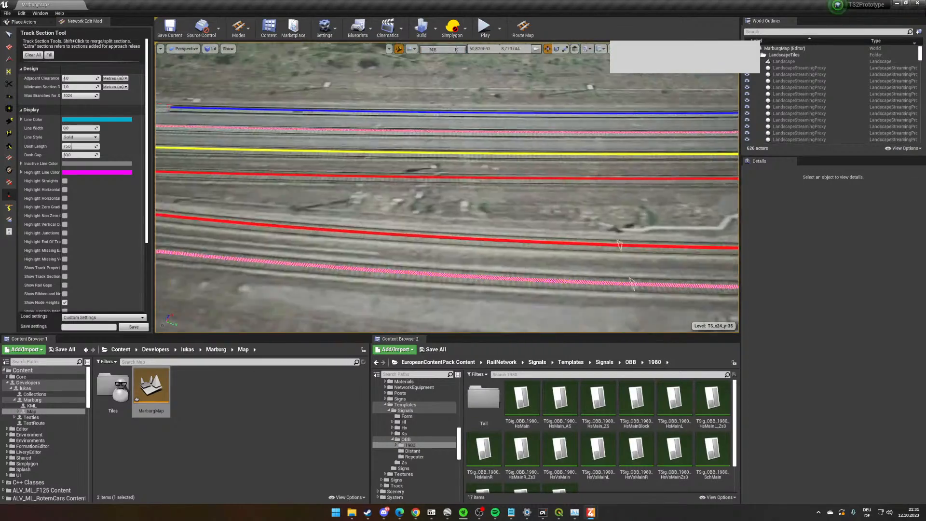
pyautogui.moveTo(540, 227); pyautogui.dragTo(540, 227, button='right')
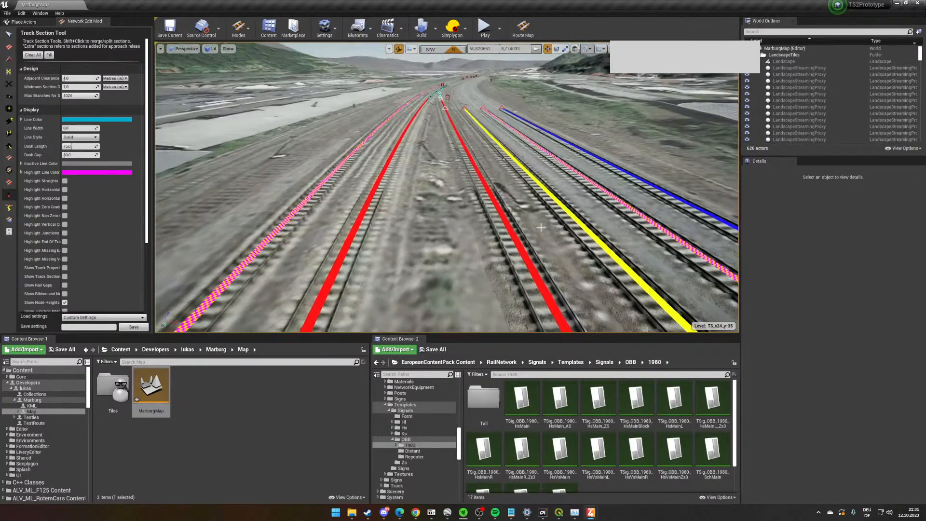
# - Go to the Signals folder under RailNetwork in the EuropeanContentPack content
pyautogui.click(604, 362)
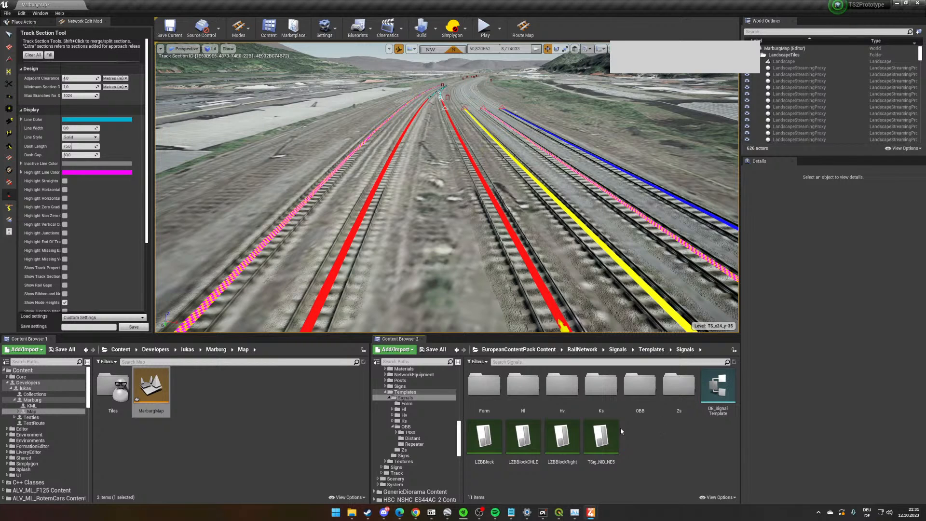
pyautogui.scroll(5, 426, 422)
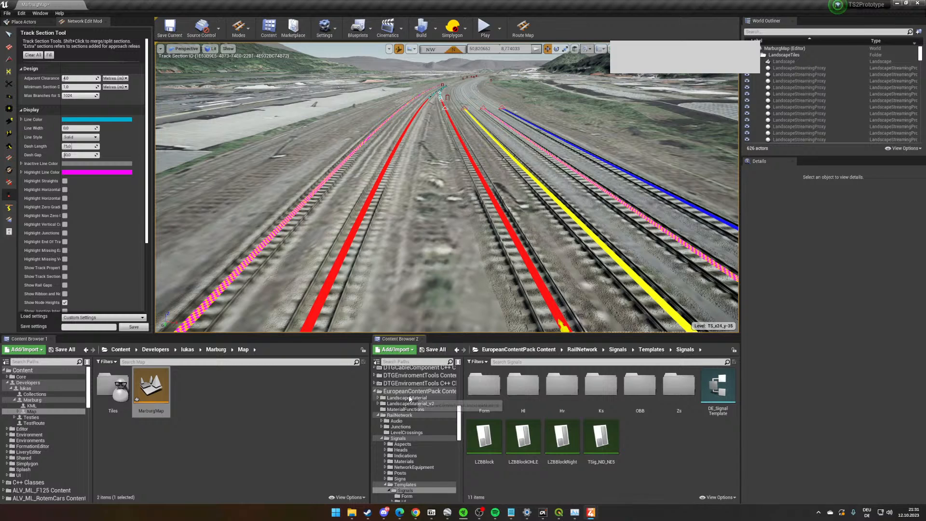
pyautogui.moveTo(517, 259); pyautogui.dragTo(523, 263, button='right')
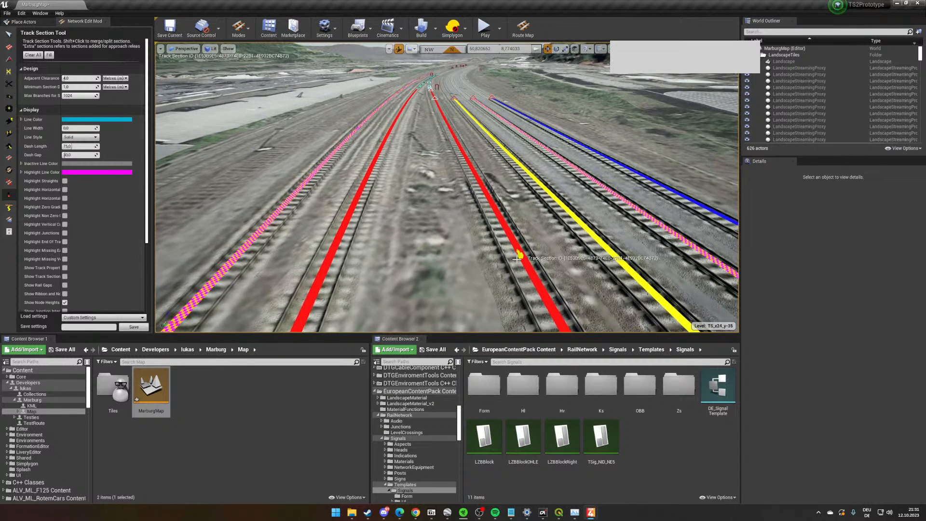
pyautogui.click(437, 416)
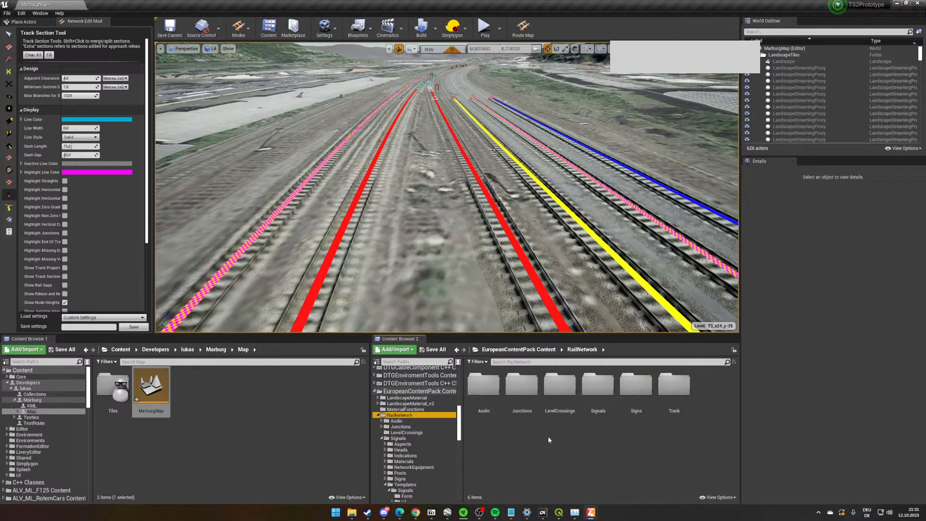
pyautogui.click(540, 351)
pyautogui.click(602, 410)
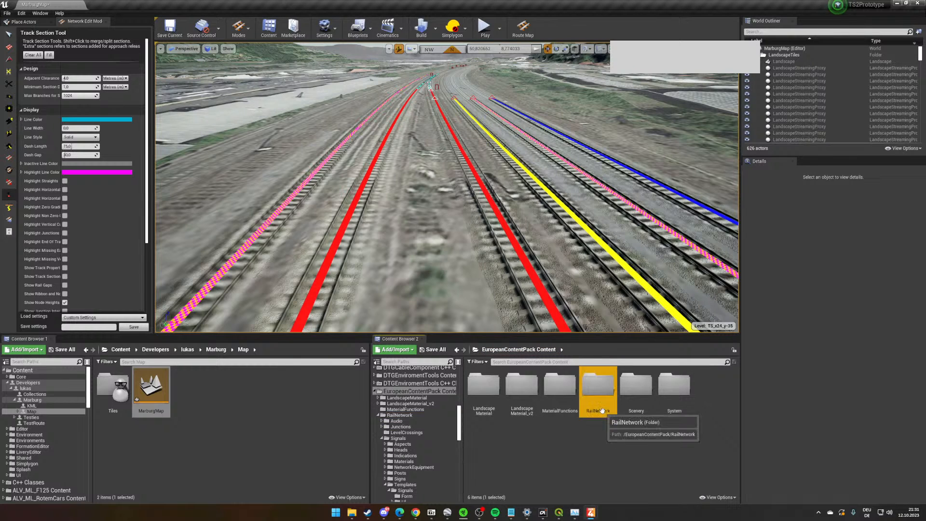
pyautogui.doubleClick(603, 410)
pyautogui.doubleClick(602, 411)
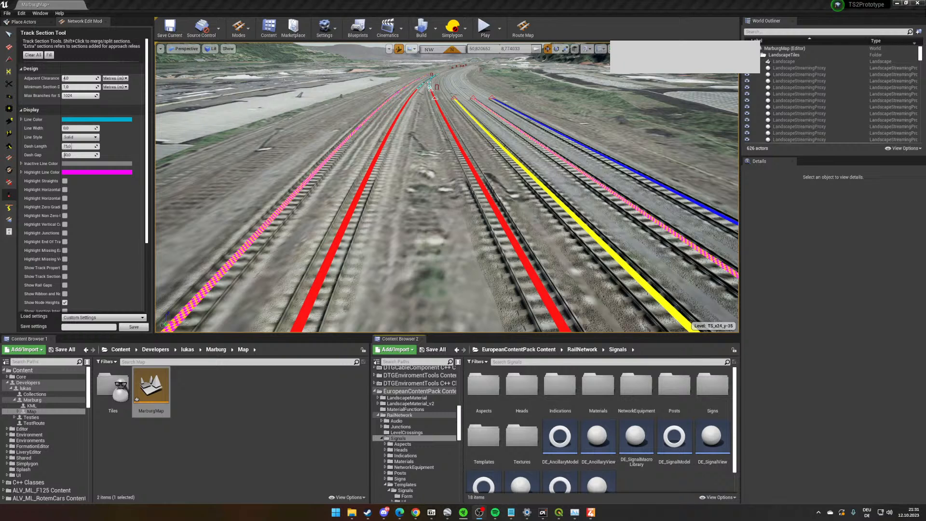
# - Open the DE_SignalModel asset and review its signal system, setup, routing, overlap and trigger properties
pyautogui.moveTo(482, 203); pyautogui.dragTo(526, 209, button='right')
pyautogui.scroll(-2, 674, 415)
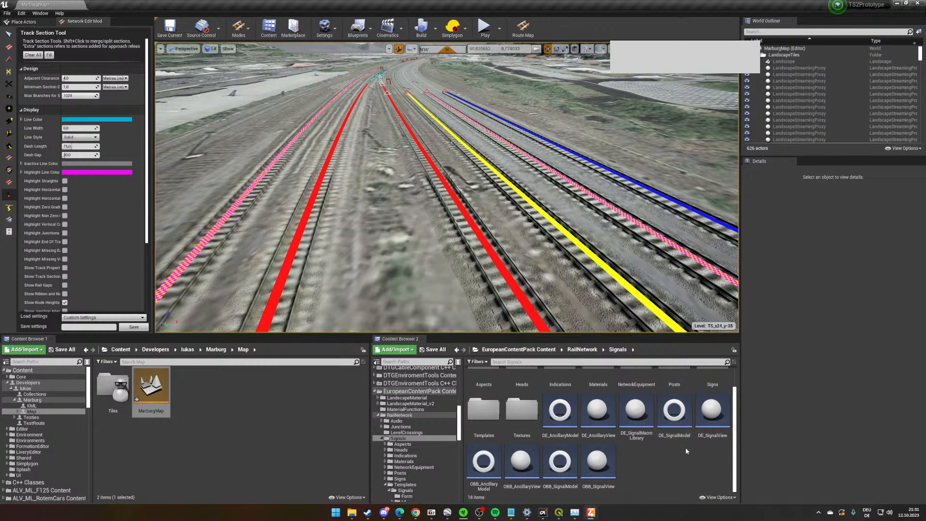
pyautogui.doubleClick(683, 434)
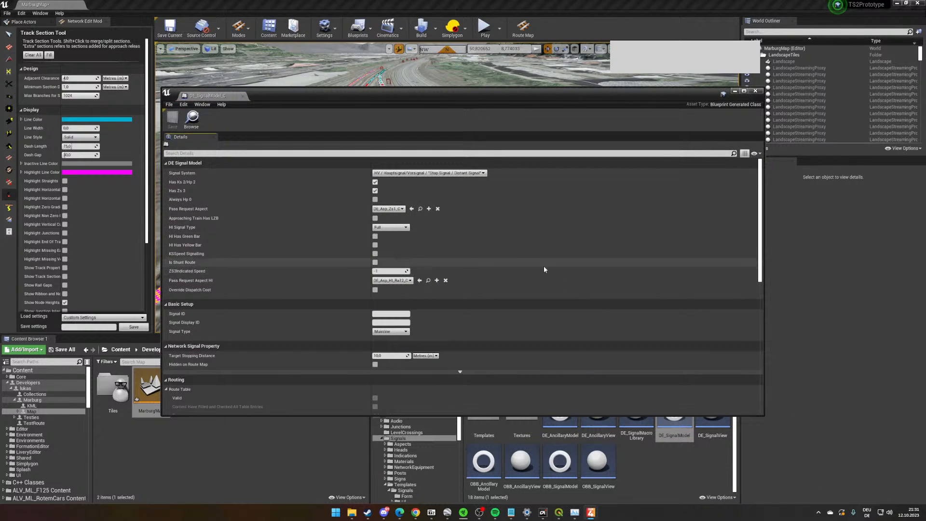
pyautogui.scroll(-5, 347, 252)
pyautogui.scroll(4, 361, 332)
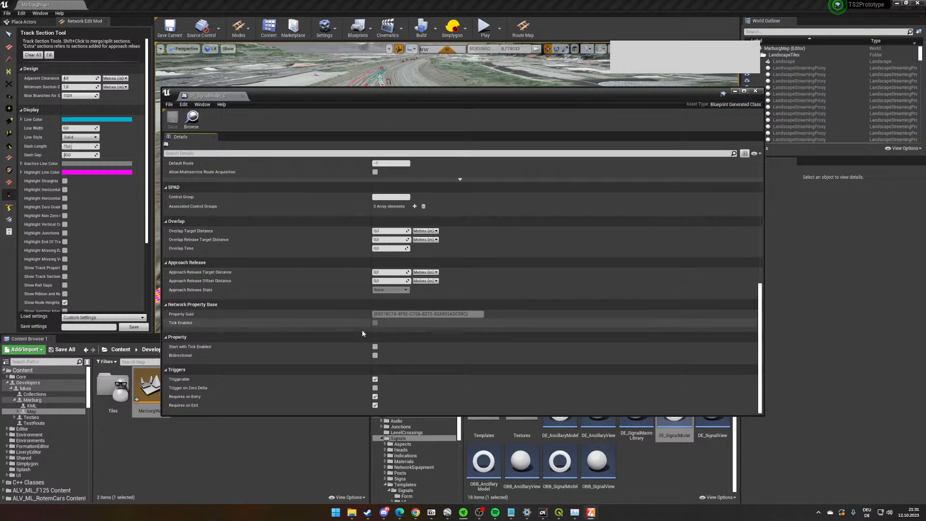
pyautogui.scroll(2, 362, 348)
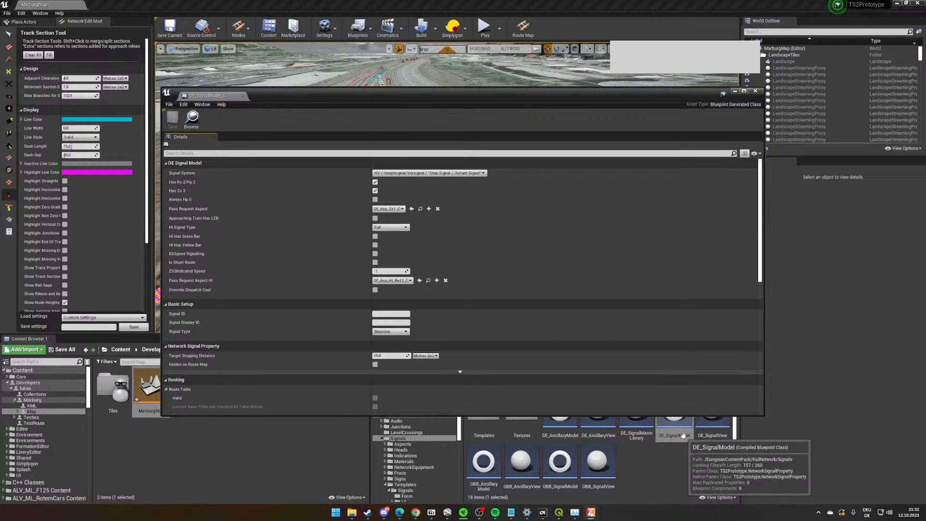
# - Close the DE_SignalModel asset and activate the Link Objects tool above the station tracks beyond the platforms
pyautogui.click(755, 91)
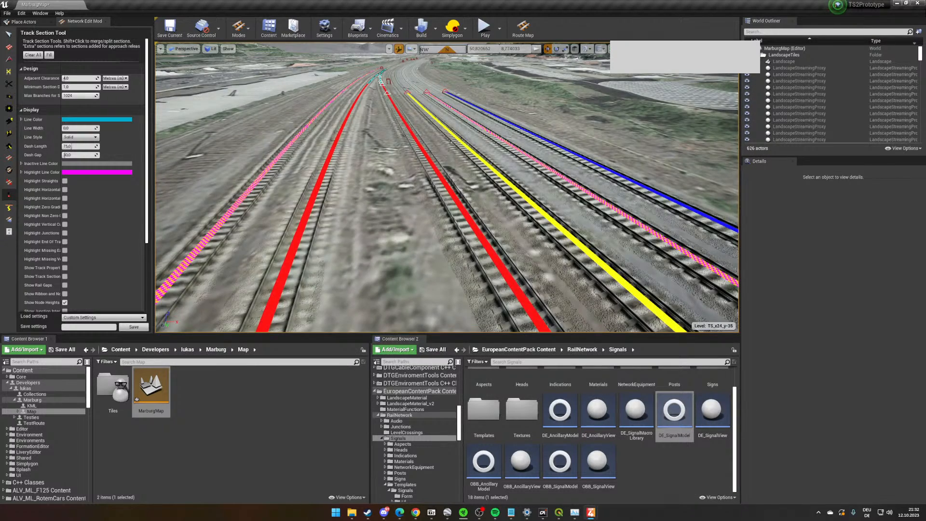
pyautogui.moveTo(525, 240); pyautogui.dragTo(631, 205, button='right')
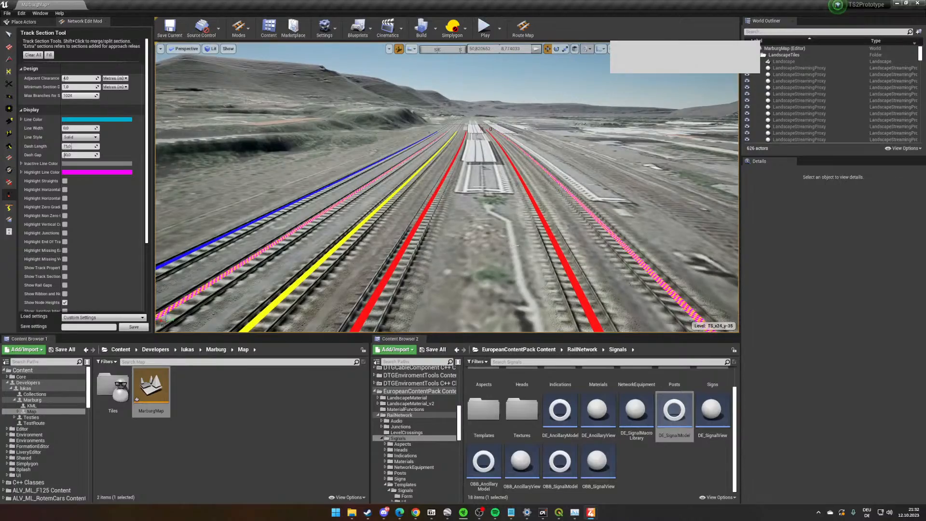
pyautogui.scroll(1, 524, 239)
pyautogui.scroll(2, 524, 239)
pyautogui.moveTo(525, 240); pyautogui.dragTo(338, 251, button='right')
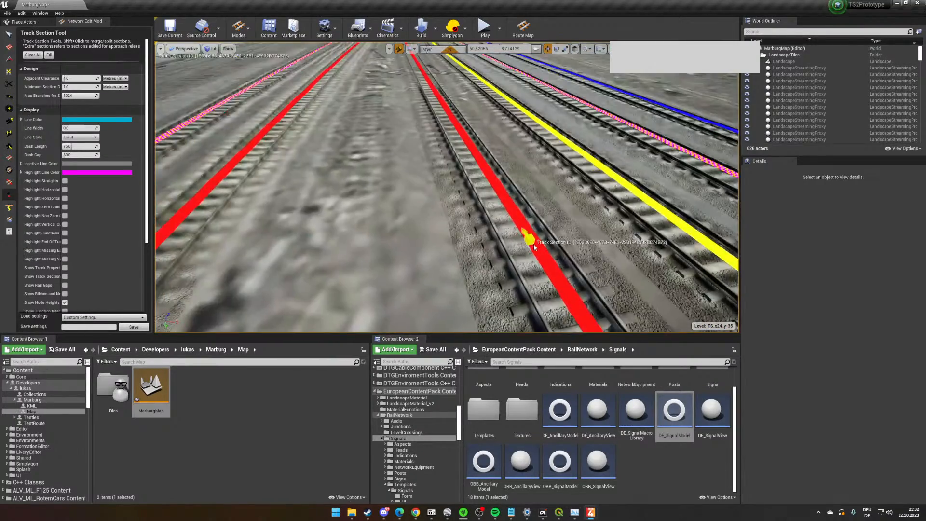
pyautogui.scroll(-3, 525, 240)
pyautogui.scroll(3, 490, 275)
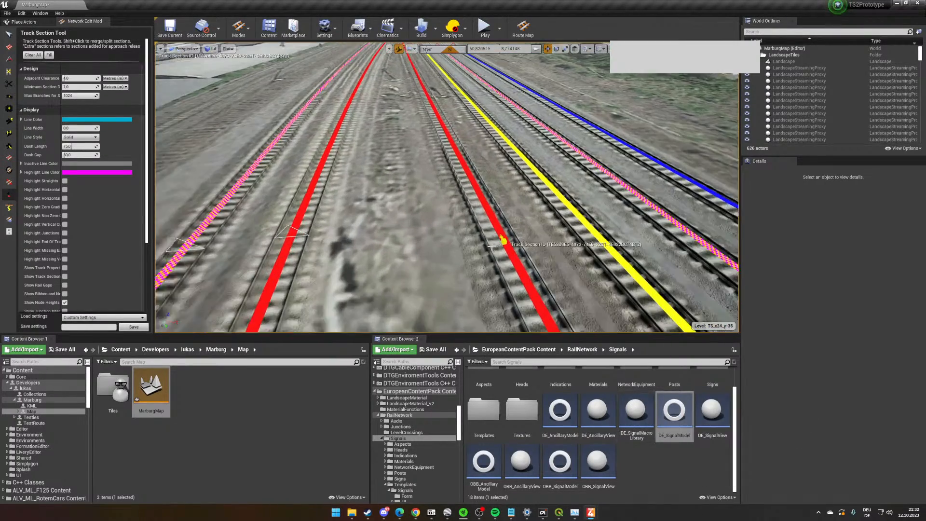
pyautogui.moveTo(490, 276)
pyautogui.mouseDown(button='right')
pyautogui.moveTo(371, 270)
pyautogui.moveTo(487, 282)
pyautogui.moveTo(523, 274)
pyautogui.moveTo(501, 275)
pyautogui.mouseUp(button='right')
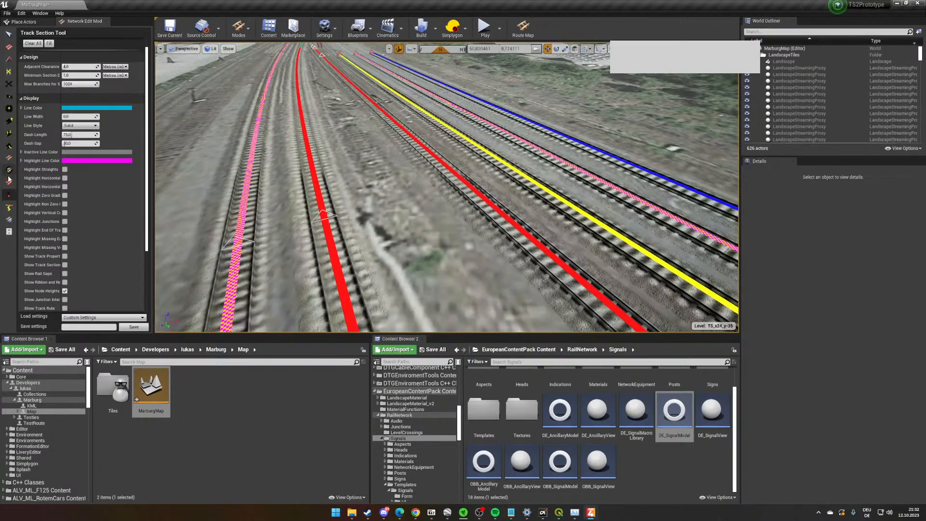
pyautogui.click(10, 149)
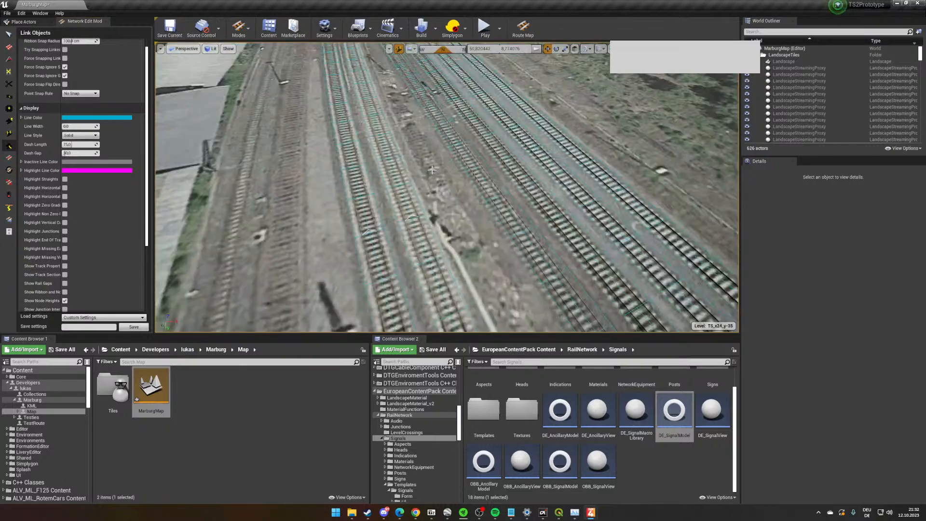
pyautogui.moveTo(419, 194); pyautogui.dragTo(455, 194, button='right')
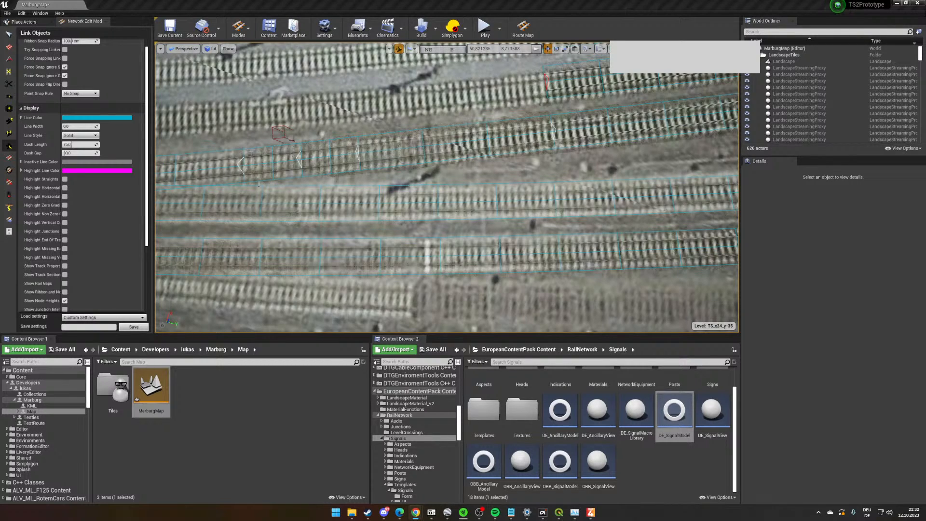
# - Switch to the YouTube cab-ride video and play it forward briefly to check the main signal beside the 104.0 kilometre board
pyautogui.hotkey('alt', 'Tab')
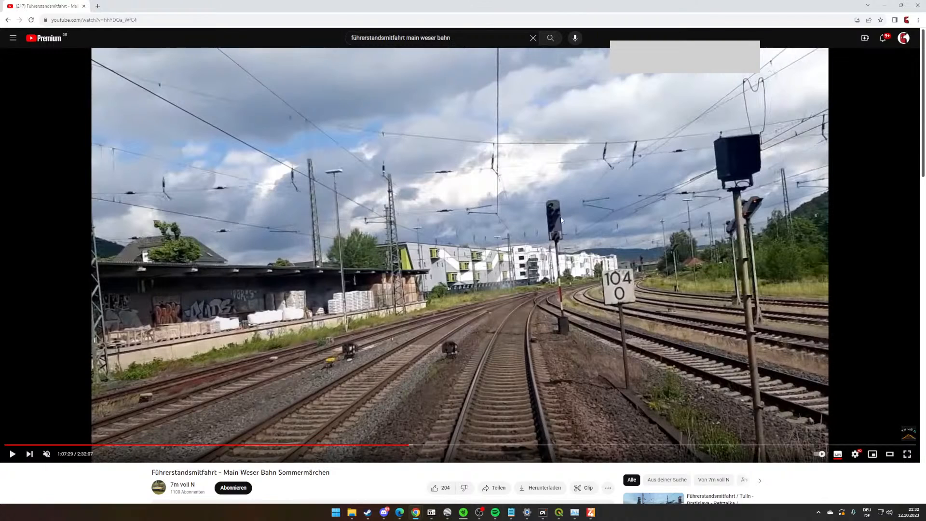
pyautogui.moveTo(578, 4); pyautogui.dragTo(463, 109)
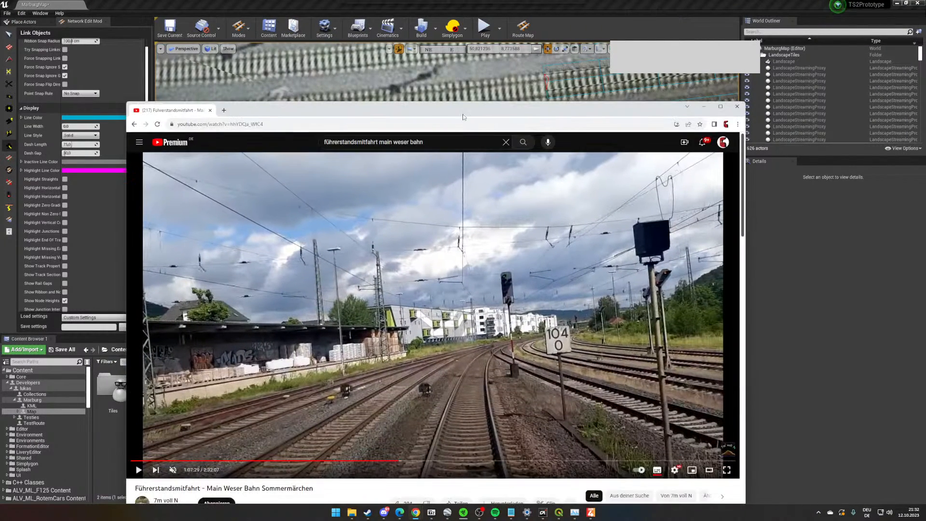
pyautogui.click(514, 314)
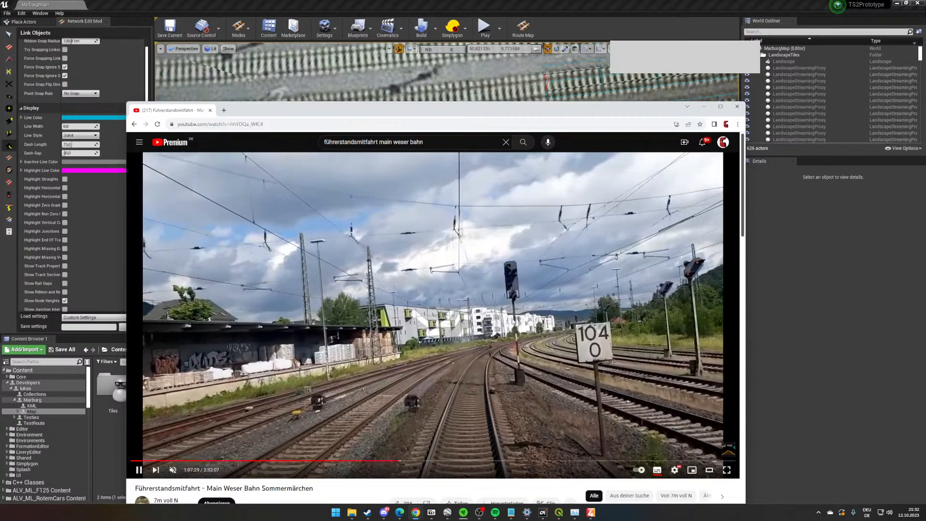
pyautogui.click(541, 260)
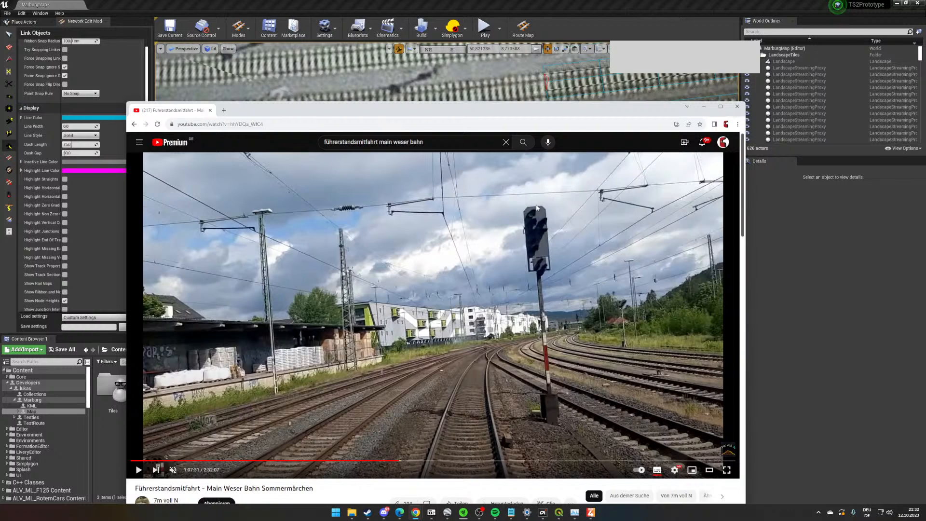
pyautogui.moveTo(526, 111); pyautogui.dragTo(370, 138)
pyautogui.click(425, 110)
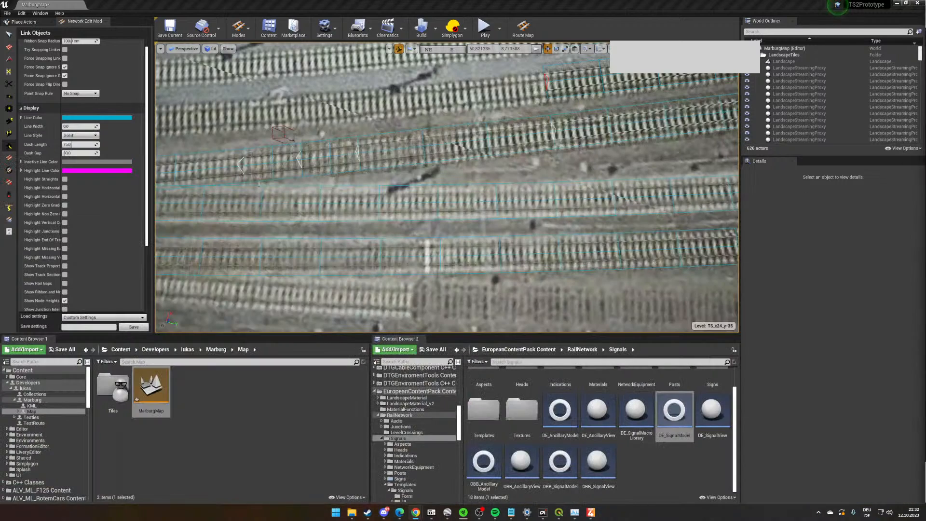
# - Place a DE_SignalView signal at the signal shadow between the tracks and link it to the adjacent track
pyautogui.rightClick(486, 163)
pyautogui.scroll(3, 479, 178)
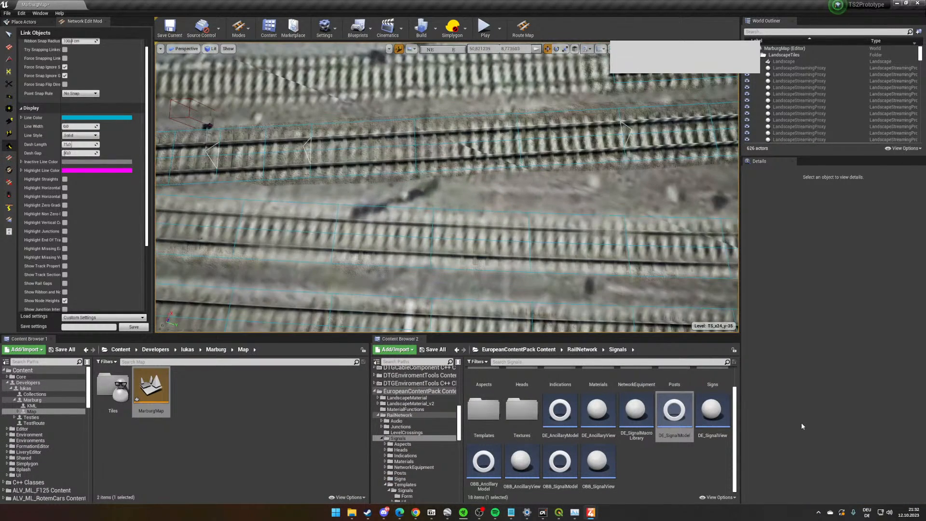
pyautogui.click(718, 423)
pyautogui.moveTo(720, 432); pyautogui.dragTo(438, 202)
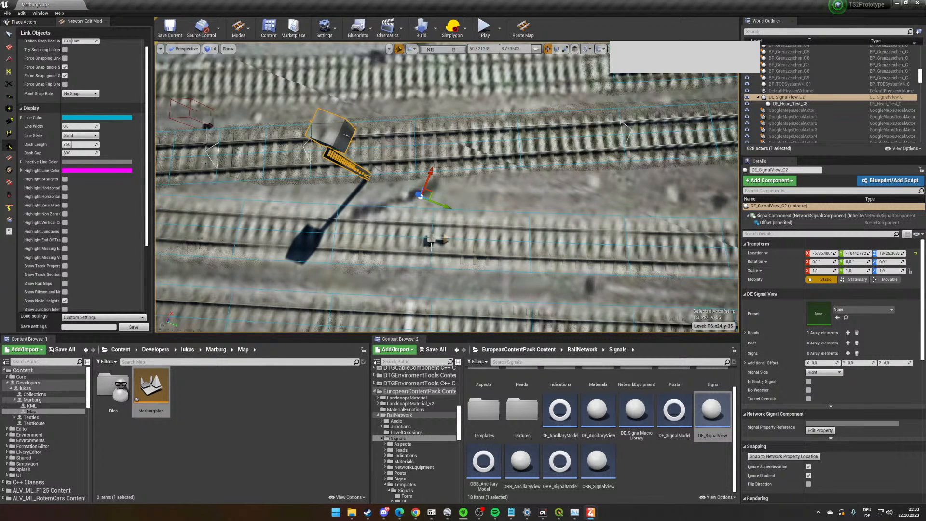
pyautogui.moveTo(456, 252); pyautogui.dragTo(424, 241, button='right')
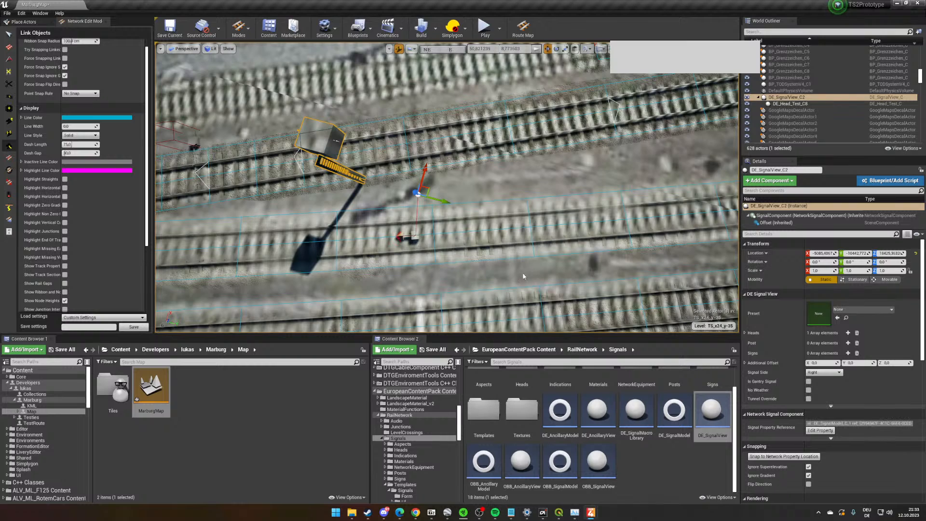
# - Flip the signal's snapping direction and increase its additional Y offset to shift the post sideways between the tracks
pyautogui.scroll(-3, 815, 395)
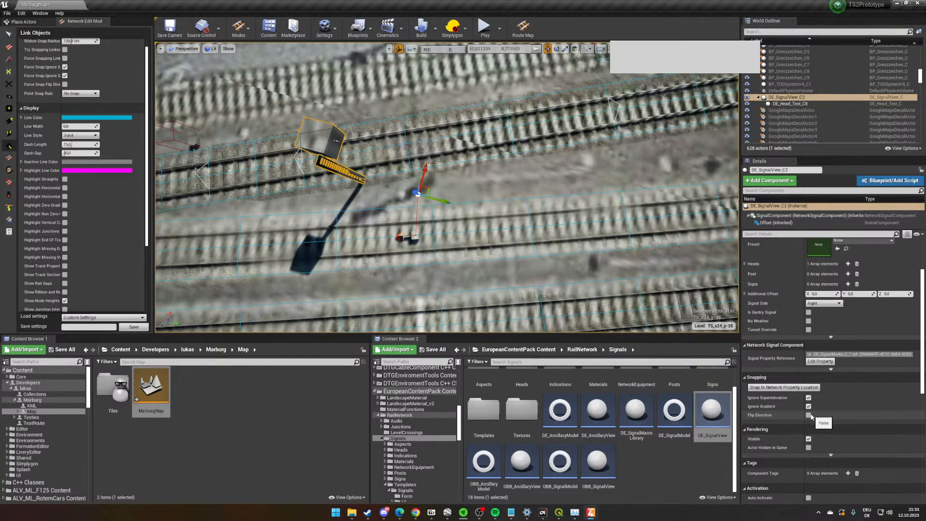
pyautogui.click(809, 415)
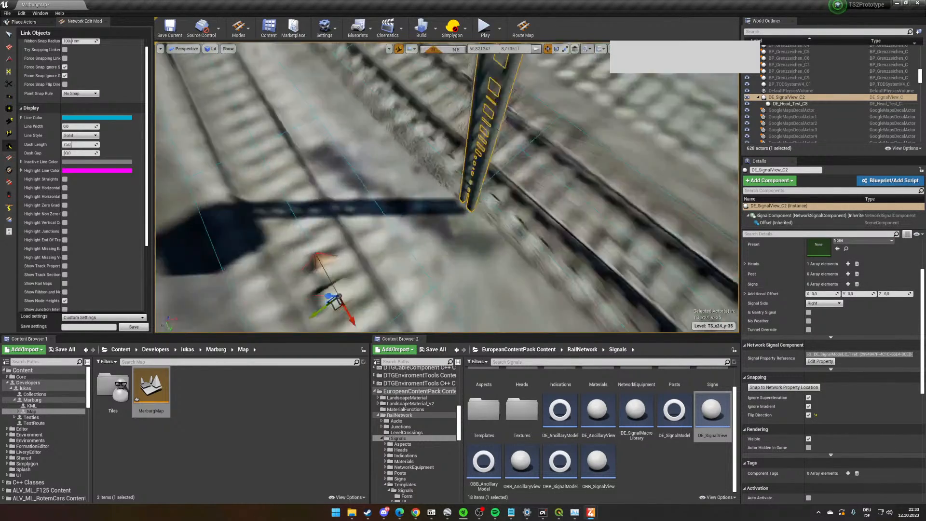
pyautogui.moveTo(511, 104); pyautogui.dragTo(483, 77, button='right')
pyautogui.click(871, 295)
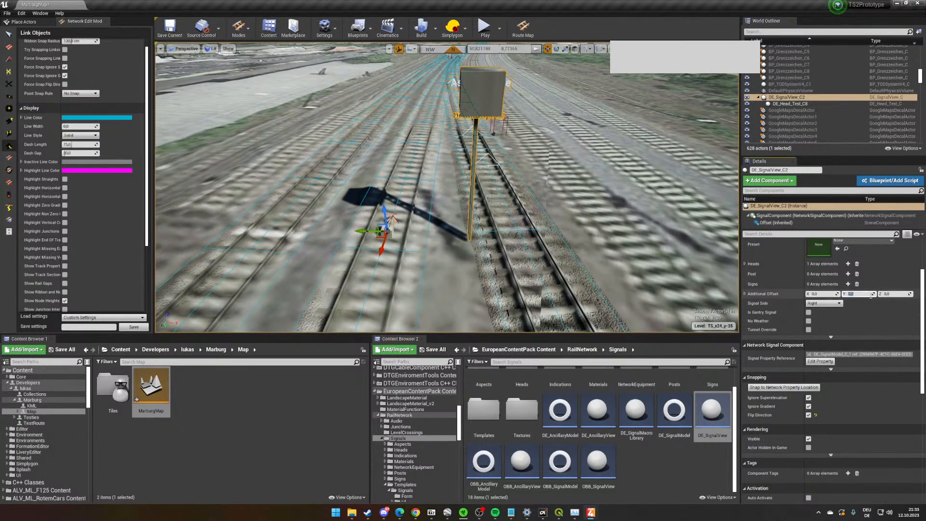
pyautogui.scroll(2, 871, 295)
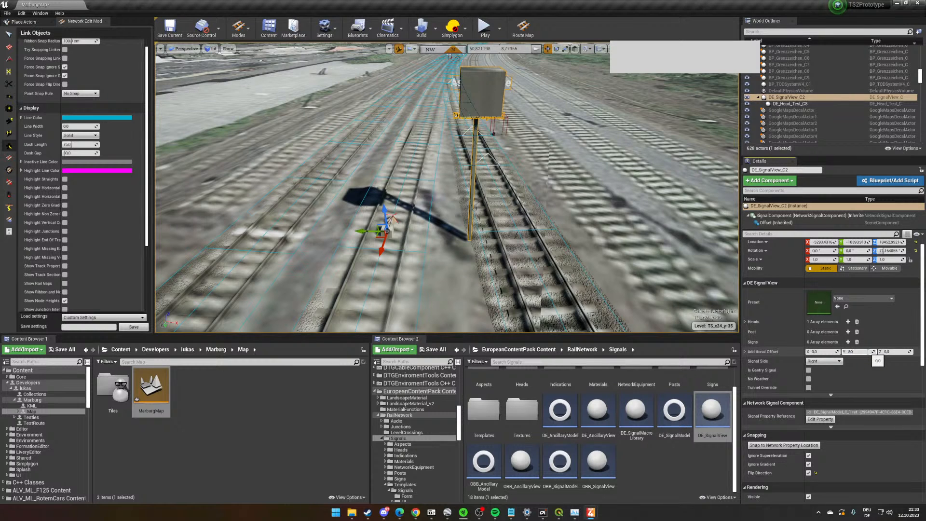
pyautogui.press('Return')
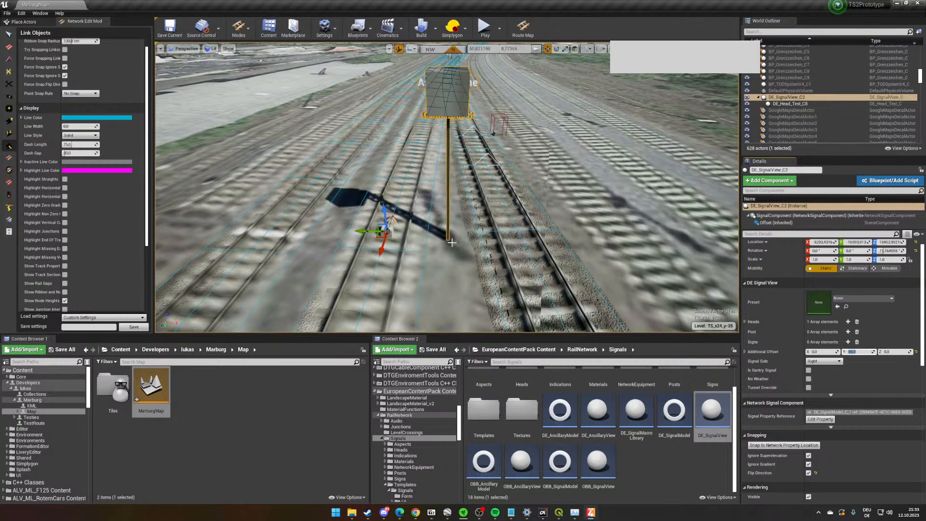
pyautogui.moveTo(452, 243)
pyautogui.mouseDown(button='right')
pyautogui.moveTo(512, 256)
pyautogui.moveTo(452, 242)
pyautogui.mouseUp(button='right')
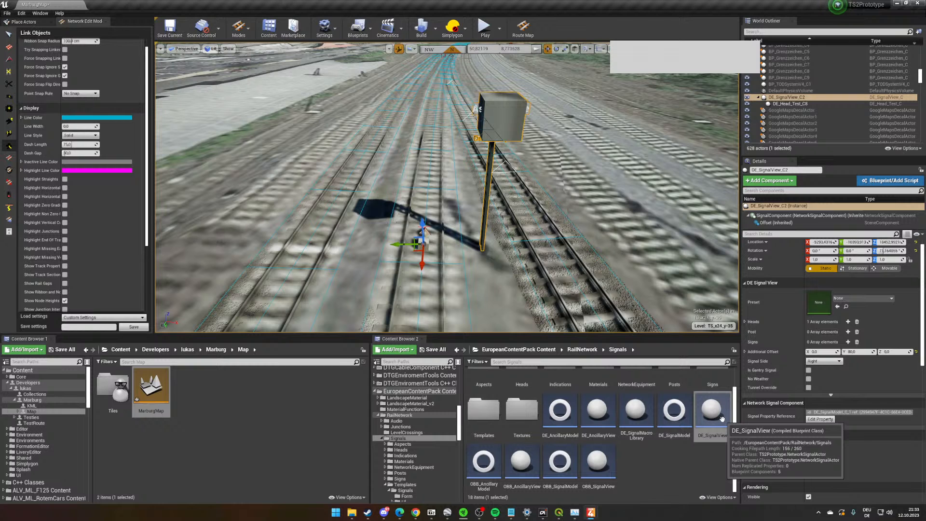
# - Apply the TSig_NID_HV69_HSP template from the Templates/Signals/Hv/1969 folder as the signal's preset
pyautogui.scroll(1, 781, 298)
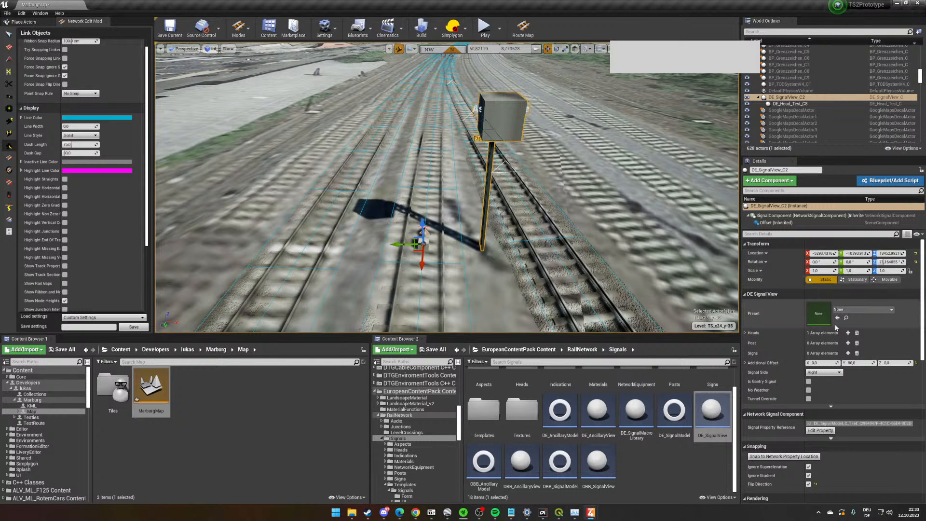
pyautogui.scroll(1, 633, 496)
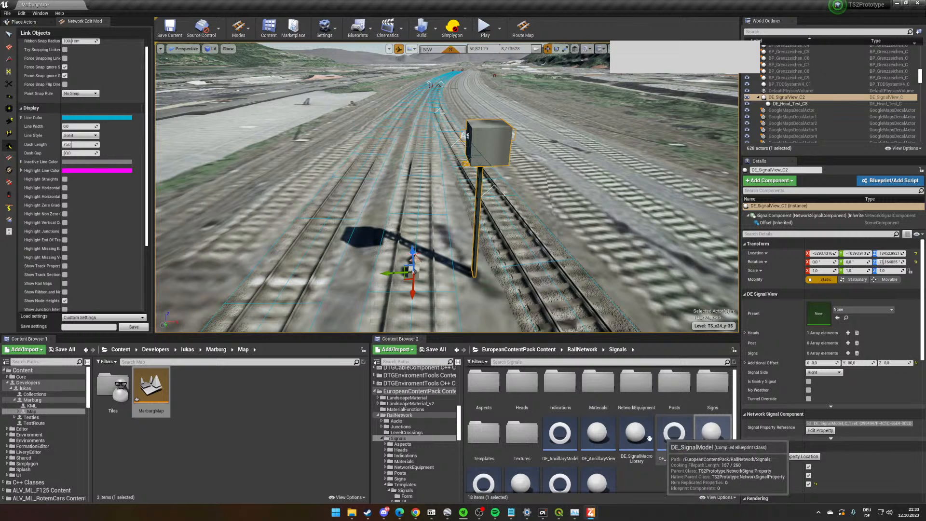
pyautogui.doubleClick(487, 453)
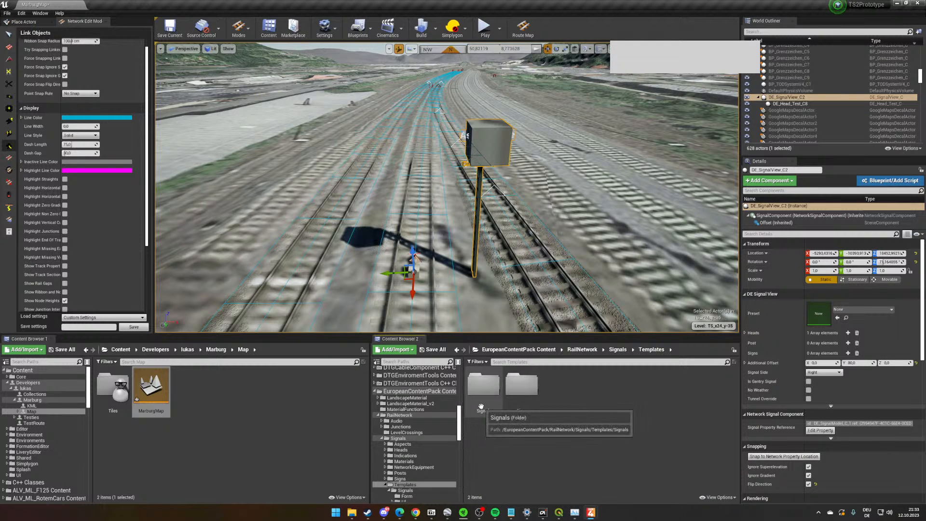
pyautogui.doubleClick(521, 393)
pyautogui.doubleClick(561, 385)
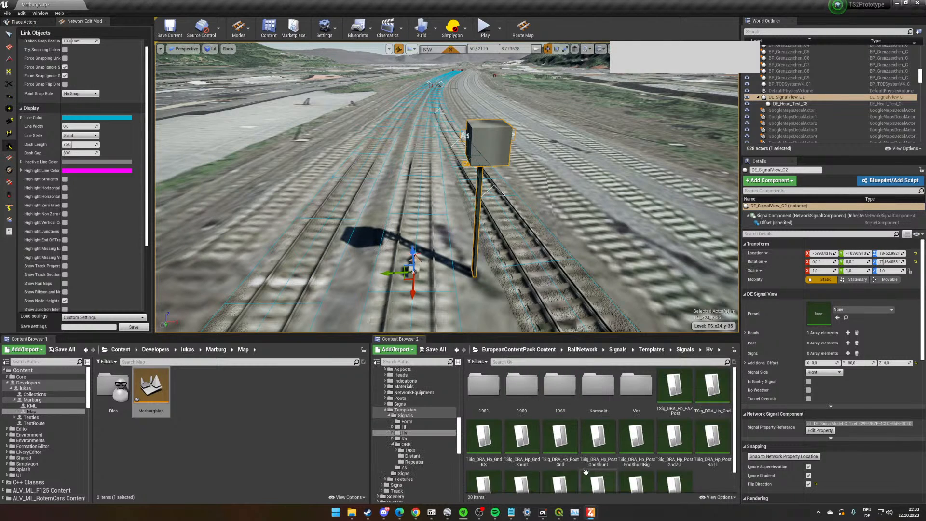
pyautogui.doubleClick(559, 378)
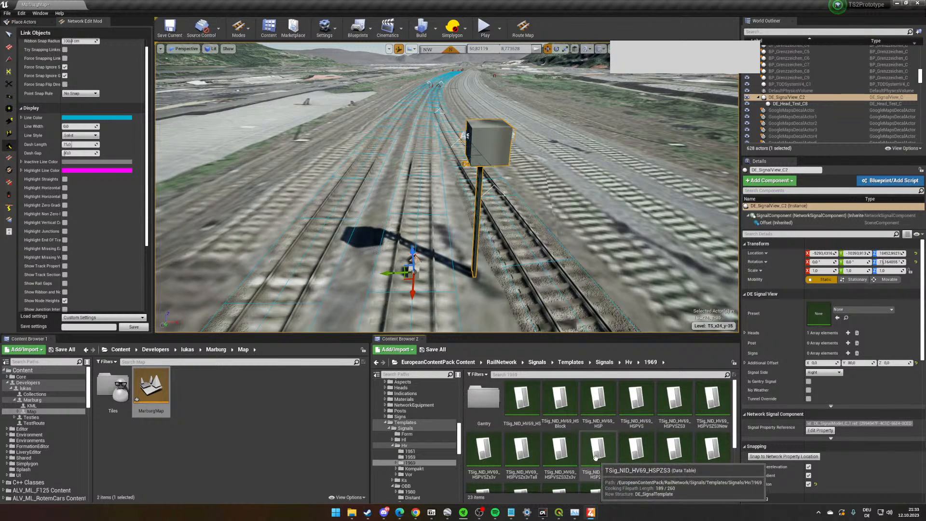
pyautogui.moveTo(598, 400); pyautogui.dragTo(836, 304)
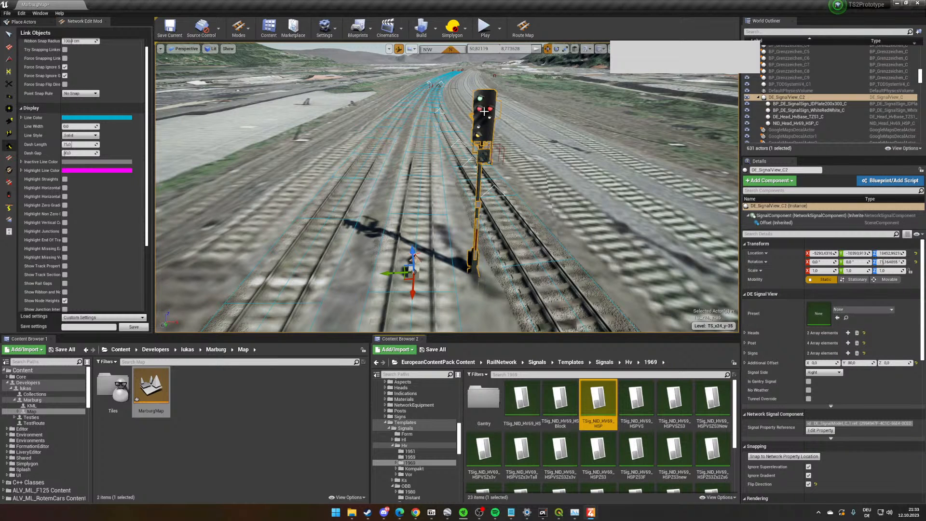
# - Examine the signal's lamp head up close and expand the first element of its Heads array
pyautogui.scroll(2, 501, 183)
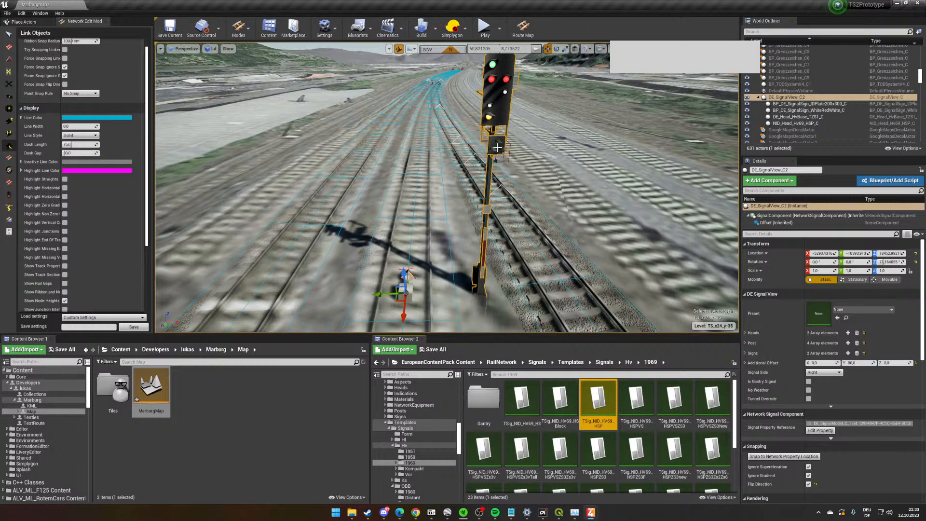
pyautogui.moveTo(497, 147); pyautogui.dragTo(501, 127, button='right')
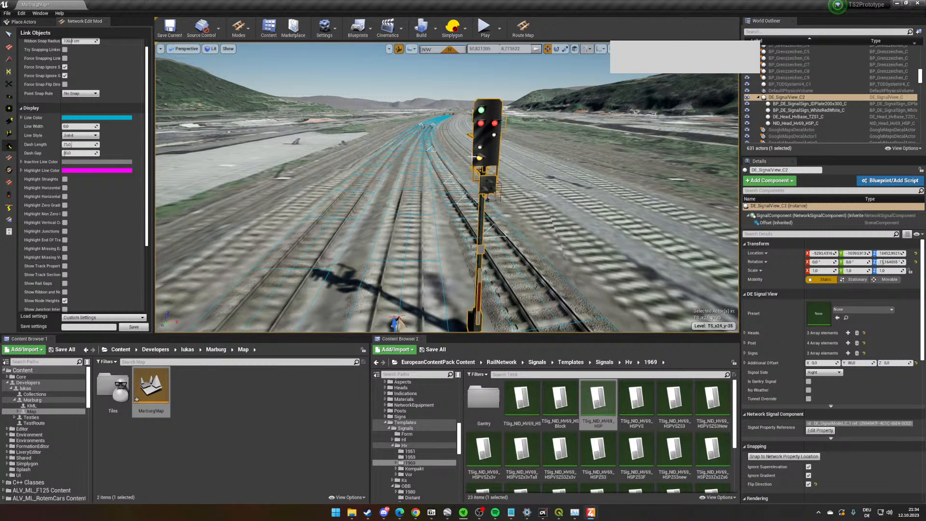
pyautogui.scroll(2, 479, 168)
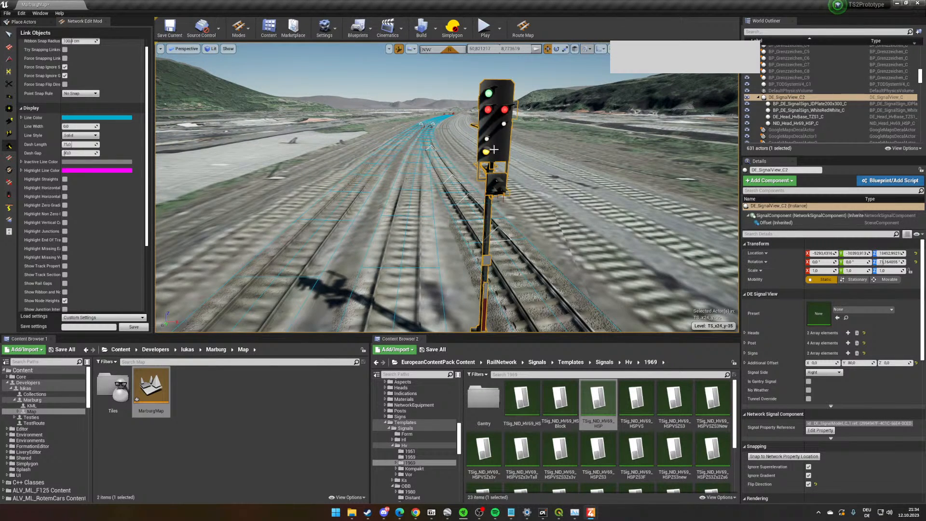
pyautogui.scroll(2, 494, 150)
pyautogui.click(745, 332)
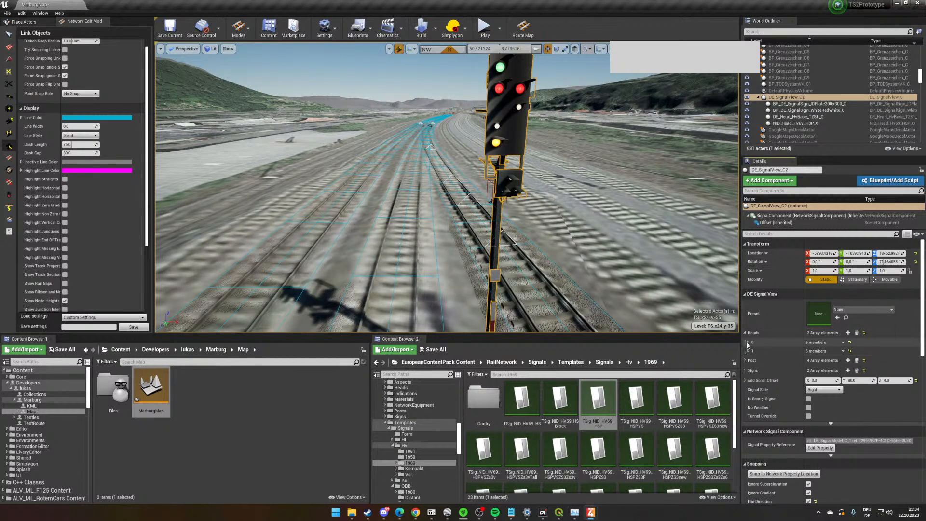
pyautogui.click(747, 343)
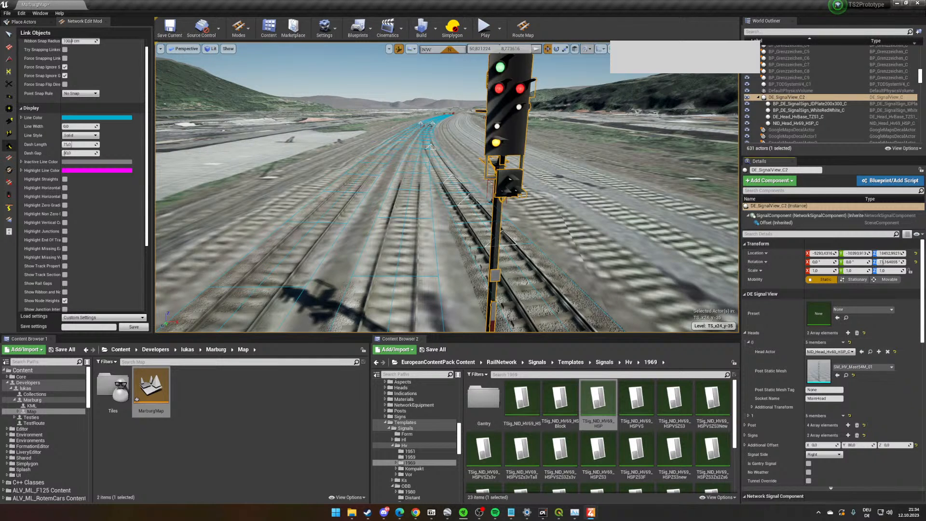
# - Examine the signal's post and mast base, expanding elements of its Post array to review their meshes
pyautogui.moveTo(573, 274); pyautogui.dragTo(580, 284, button='right')
pyautogui.press('s')
pyautogui.press('w')
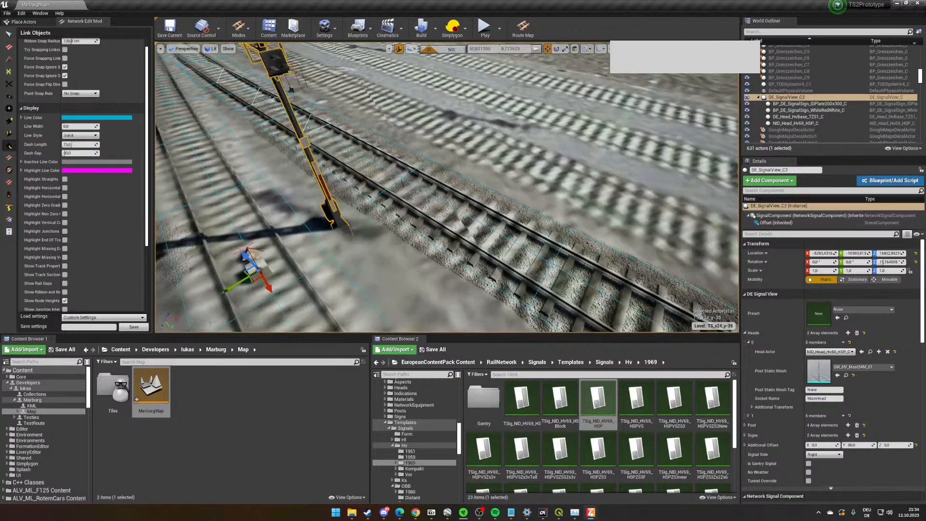
pyautogui.scroll(-3, 580, 284)
pyautogui.moveTo(550, 237); pyautogui.dragTo(516, 232, button='right')
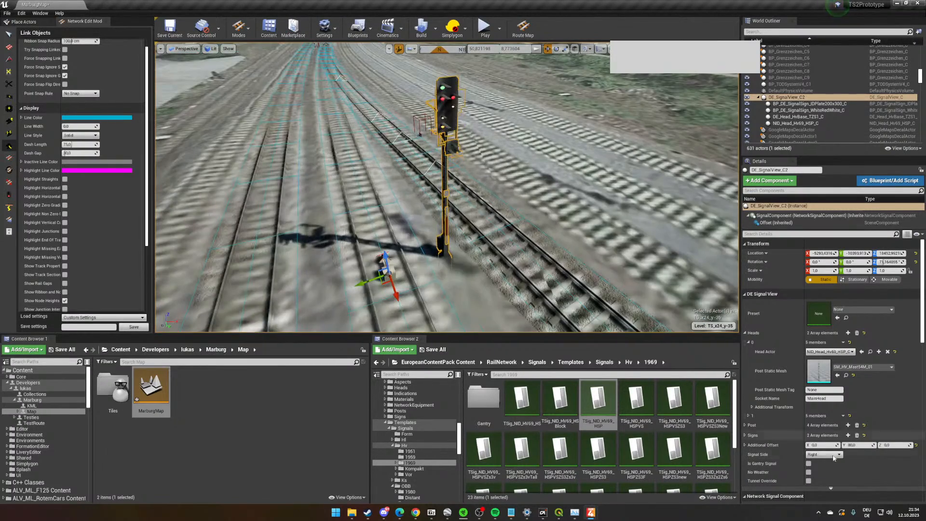
pyautogui.click(750, 426)
pyautogui.click(748, 460)
pyautogui.scroll(-3, 786, 410)
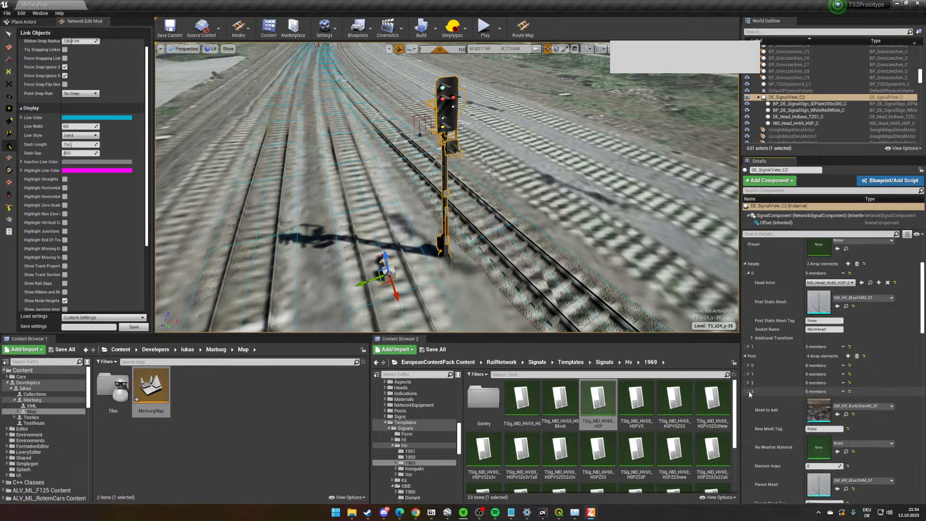
pyautogui.click(748, 374)
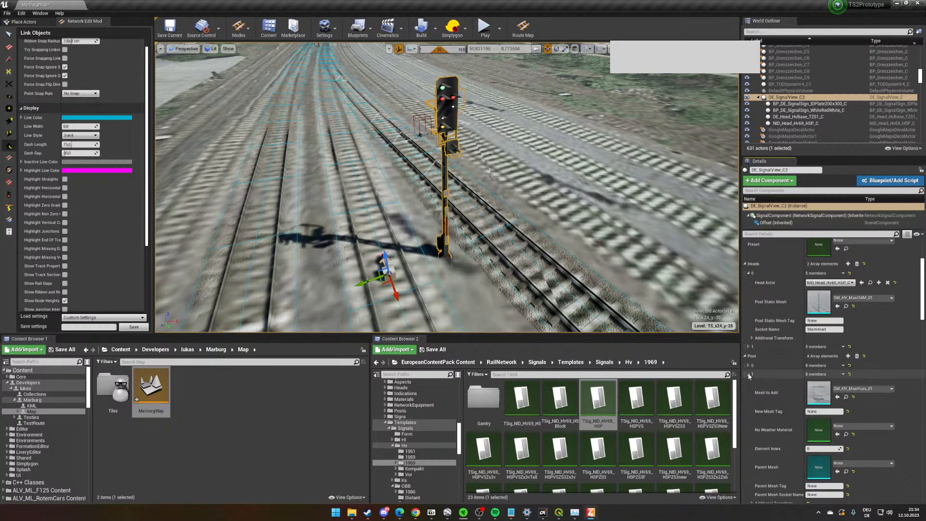
pyautogui.click(747, 366)
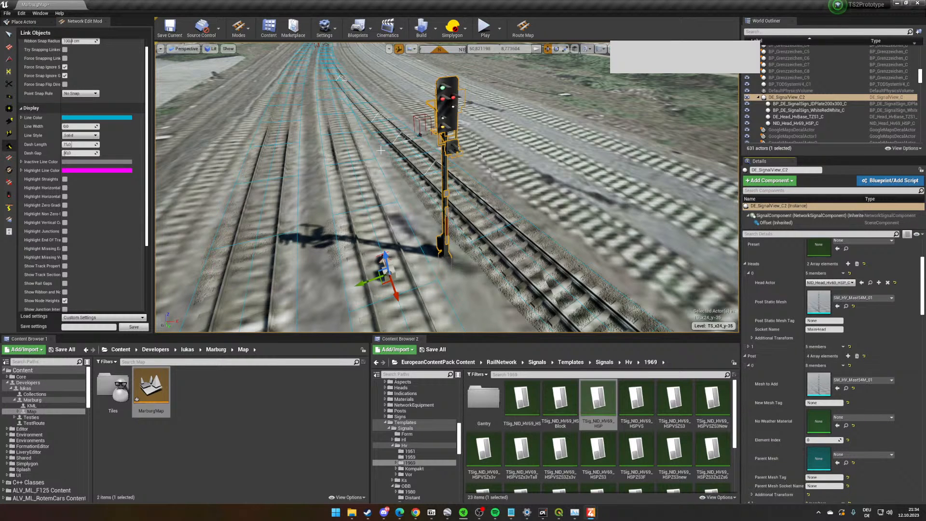
pyautogui.scroll(-2, 813, 387)
pyautogui.scroll(-4, 813, 387)
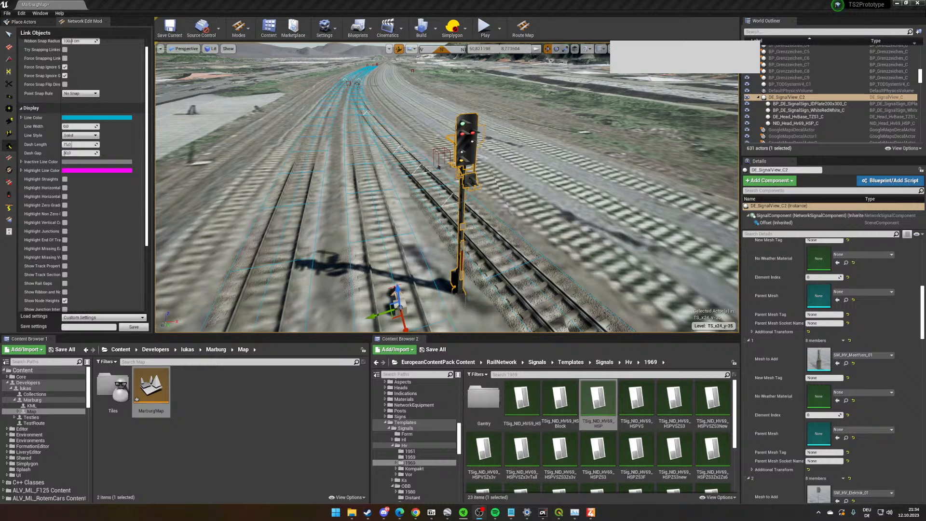
# - Fill the tracks around the signal with sections using the Track Section Tool
pyautogui.moveTo(554, 195); pyautogui.dragTo(554, 196, button='right')
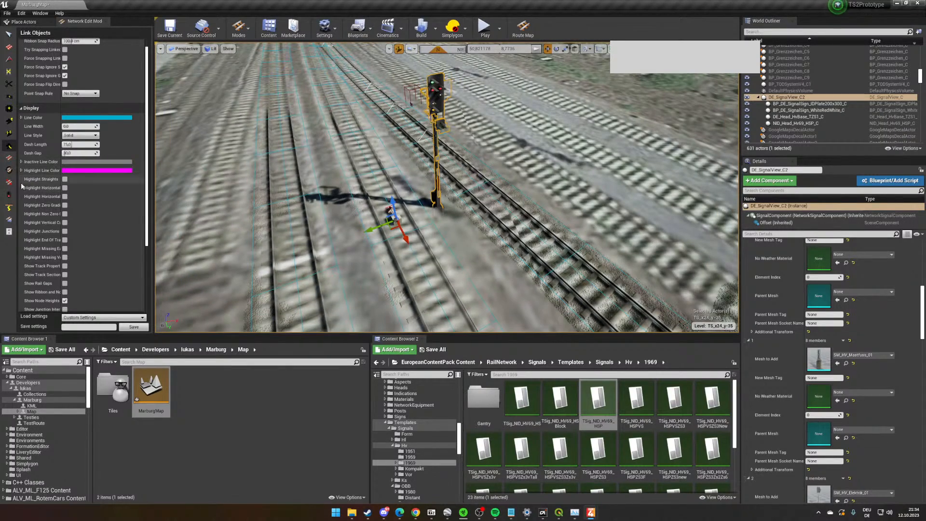
pyautogui.click(12, 196)
pyautogui.moveTo(412, 73); pyautogui.dragTo(412, 73, button='right')
pyautogui.moveTo(526, 287); pyautogui.dragTo(535, 122, button='right')
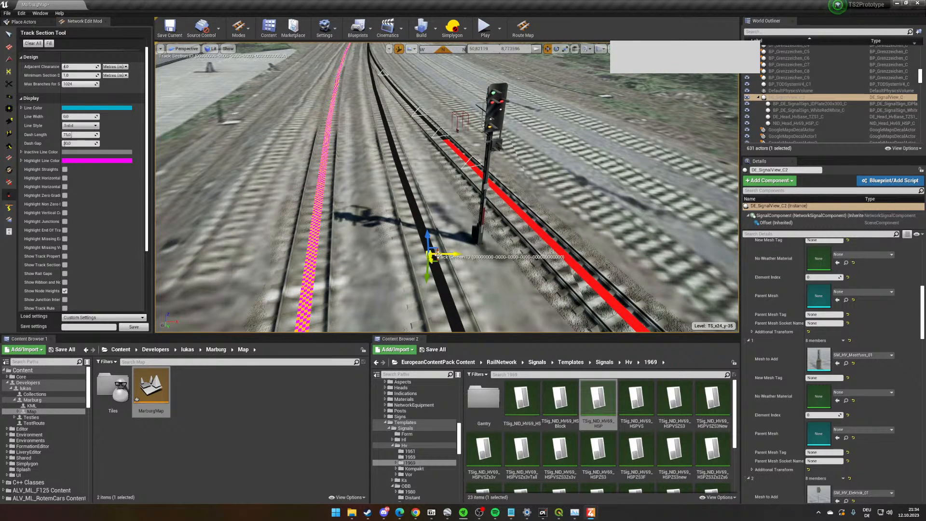
pyautogui.click(50, 44)
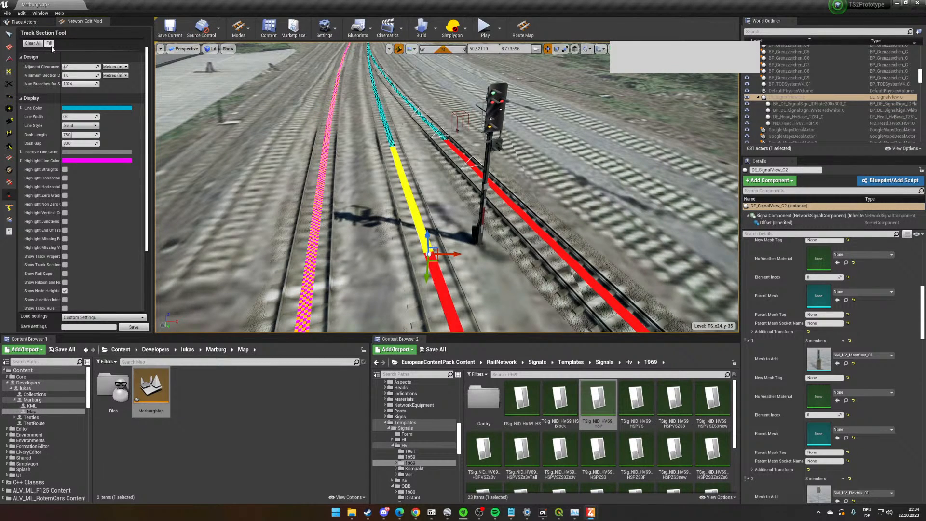
# - Examine the coloured track sections along the tracks beside and beyond the signal
pyautogui.press('w')
pyautogui.moveTo(382, 291); pyautogui.dragTo(545, 308, button='right')
pyautogui.press('w')
pyautogui.moveTo(386, 287); pyautogui.dragTo(525, 267, button='right')
pyautogui.press('w')
pyautogui.press('s')
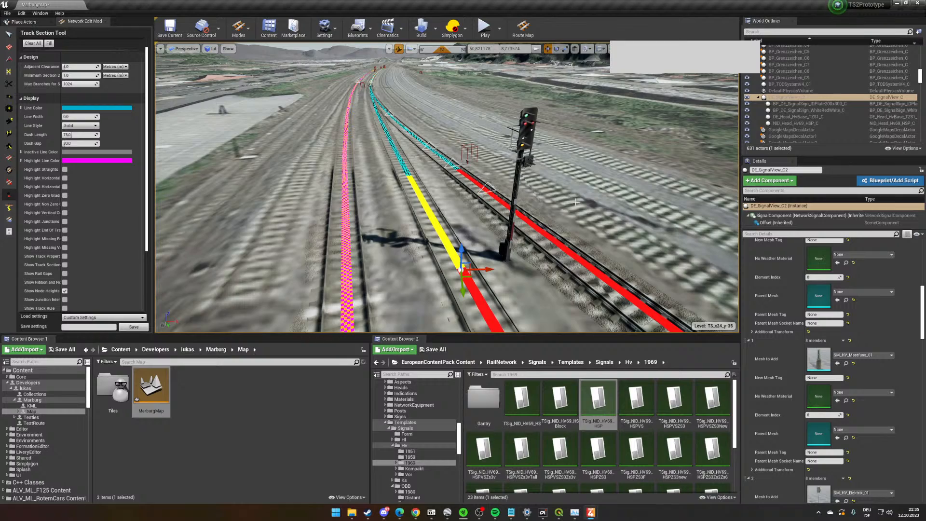
pyautogui.moveTo(544, 221); pyautogui.dragTo(625, 210, button='right')
pyautogui.press('w')
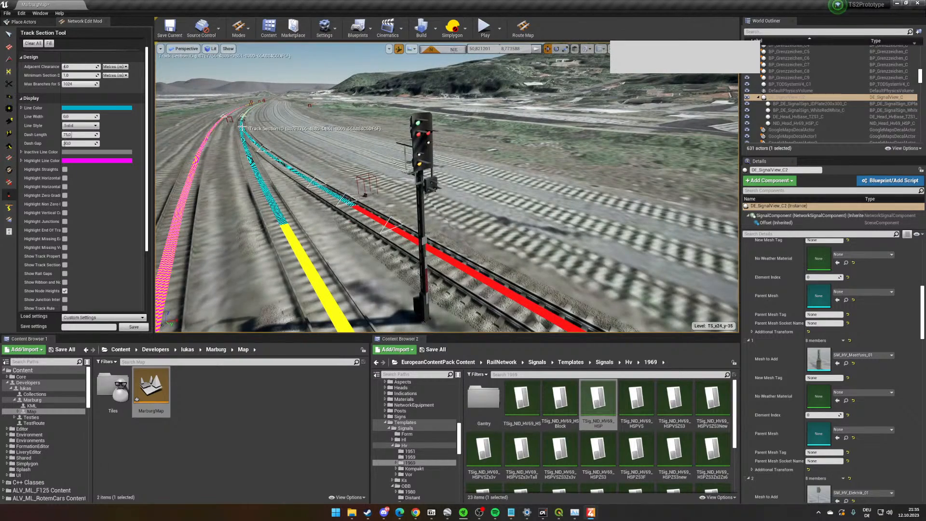
pyautogui.scroll(2, 250, 125)
pyautogui.moveTo(311, 169); pyautogui.dragTo(308, 169, button='right')
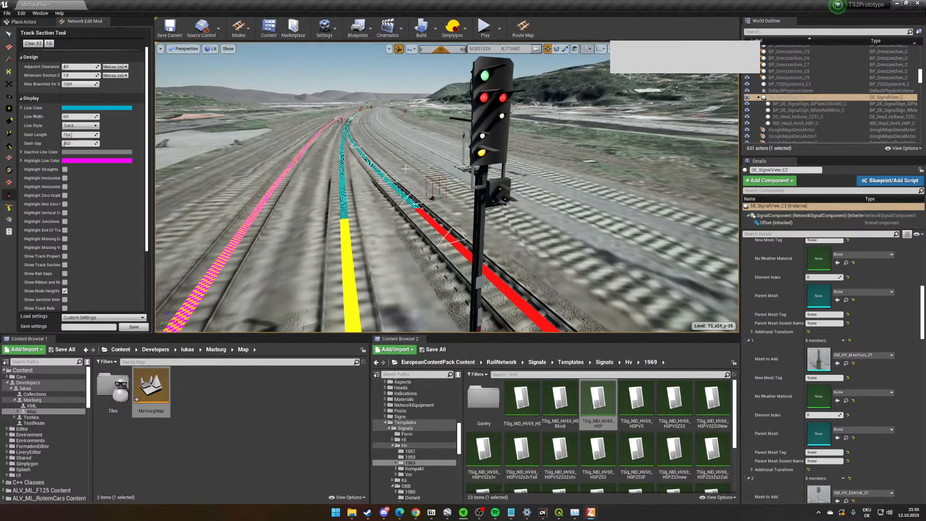
pyautogui.scroll(-3, 553, 125)
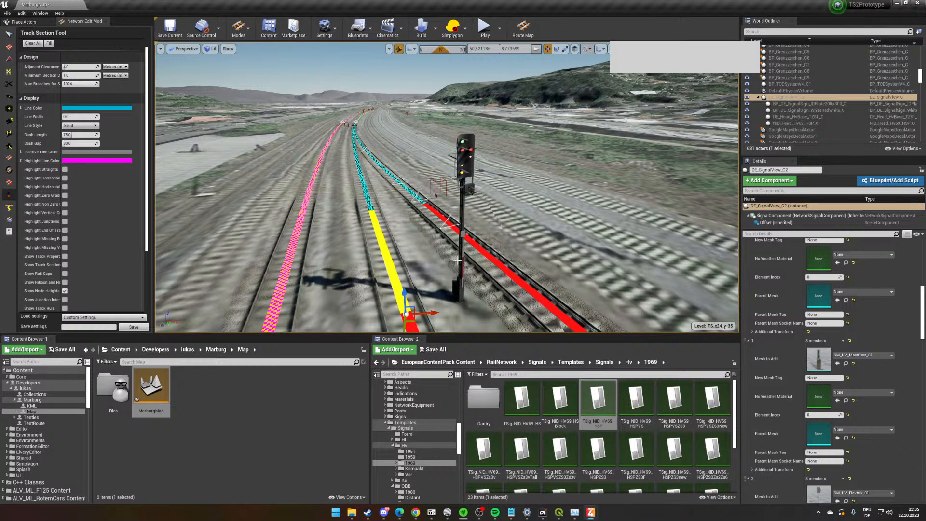
pyautogui.scroll(3, 458, 260)
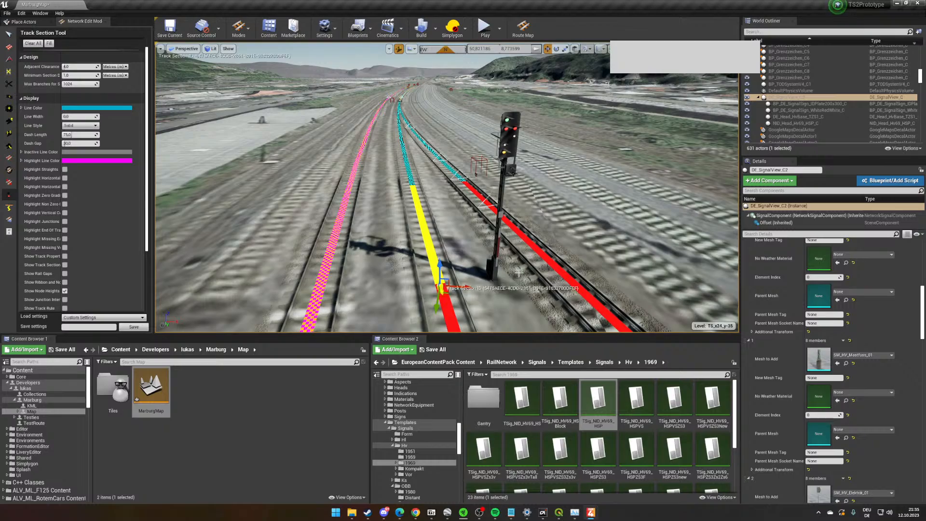
# - Place another DE_SignalView from the RailNetwork/Signals folder at the next signal shadow between the parallel tracks
pyautogui.moveTo(511, 229); pyautogui.dragTo(632, 265, button='right')
pyautogui.press('s')
pyautogui.moveTo(572, 237); pyautogui.dragTo(434, 217, button='right')
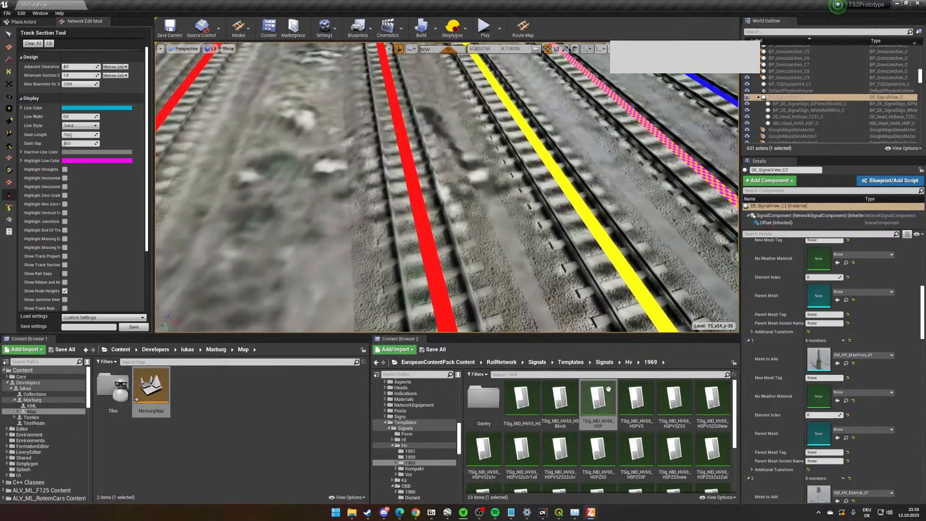
pyautogui.click(605, 362)
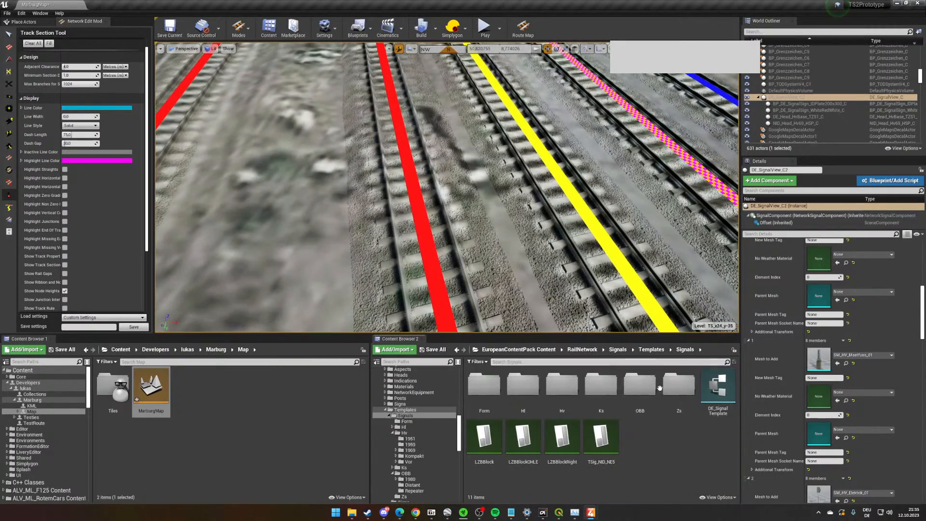
pyautogui.click(617, 350)
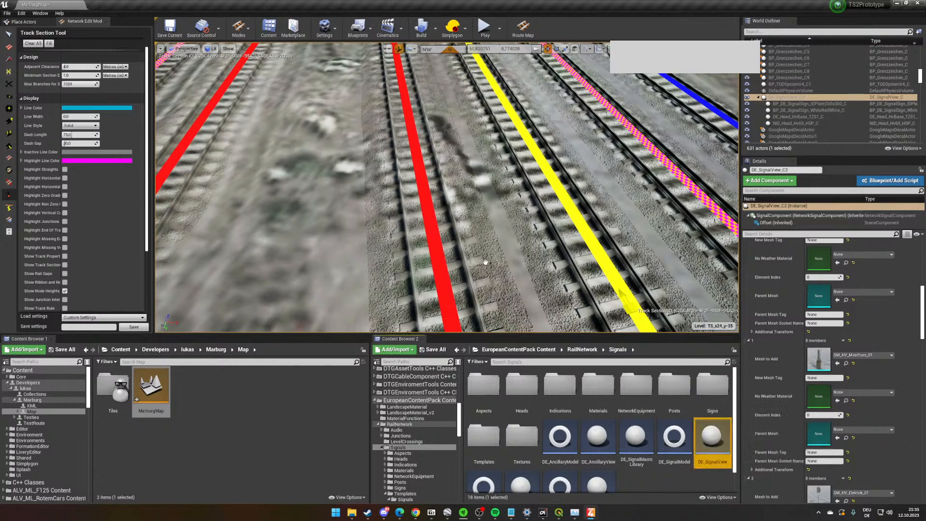
pyautogui.moveTo(485, 262); pyautogui.dragTo(503, 149)
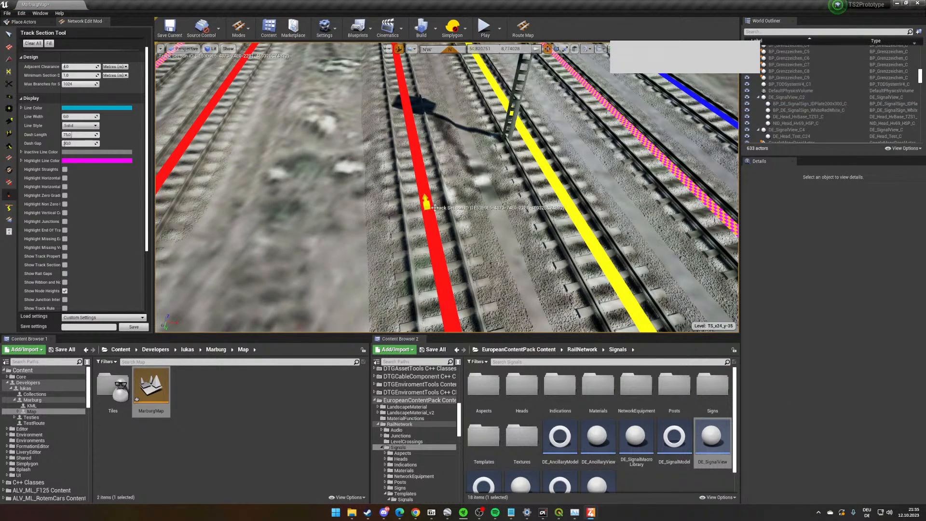
# - Link the new signal to the adjacent track at its shadow with the Link Objects tool
pyautogui.click(8, 146)
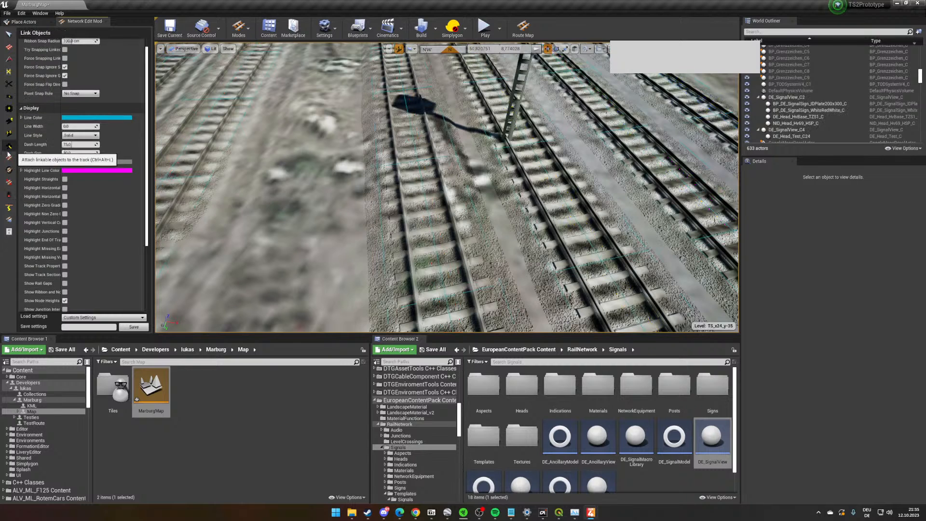
pyautogui.click(526, 81)
pyautogui.moveTo(444, 194); pyautogui.dragTo(442, 179, button='right')
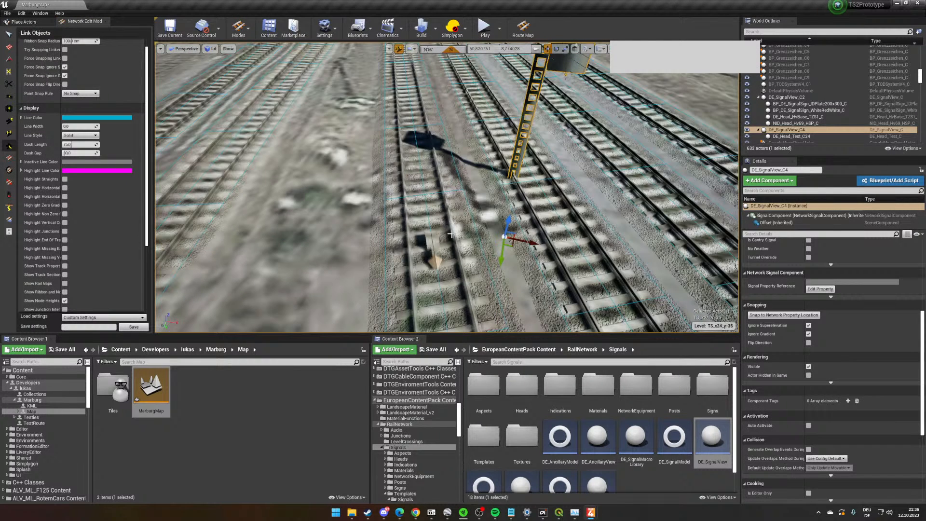
pyautogui.click(450, 235)
# - Flip the new signal's direction, snap it to its network property location, and increase its additional Y offset to shift the post between the tracks
pyautogui.scroll(3, 818, 398)
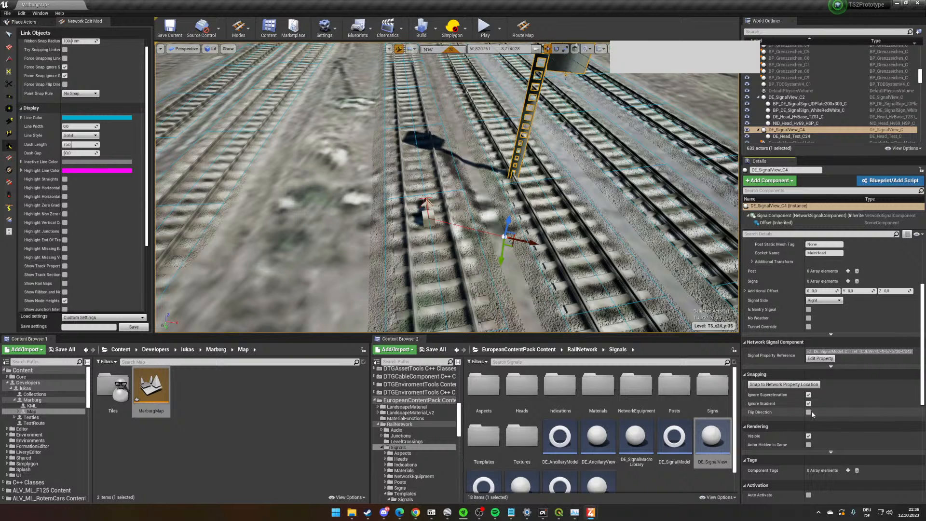
pyautogui.click(751, 388)
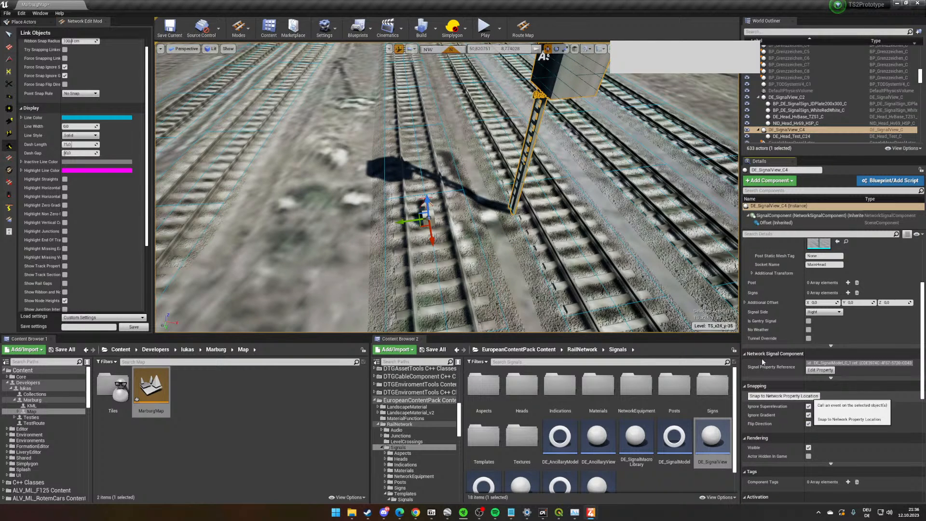
pyautogui.scroll(1, 854, 343)
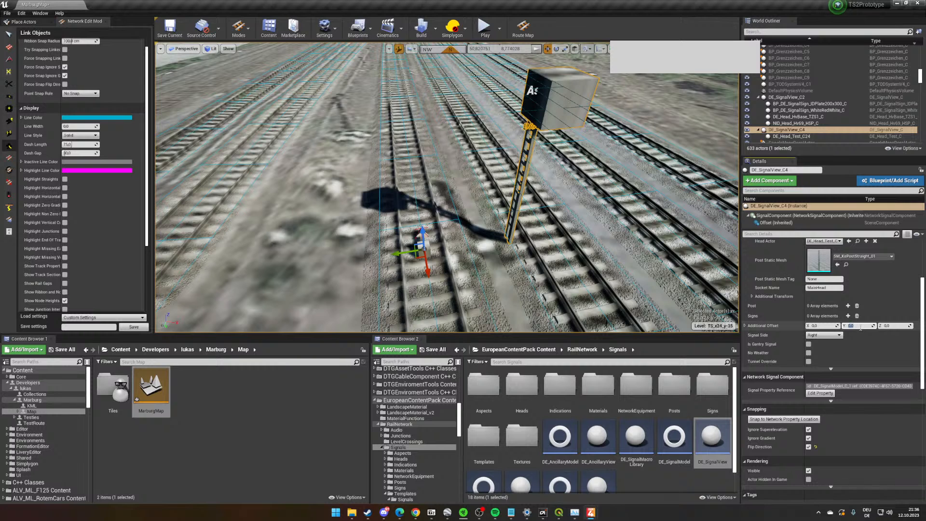
pyautogui.press('Return')
# - Return the second content browser to the EuropeanContentPack Content root folder
pyautogui.click(582, 350)
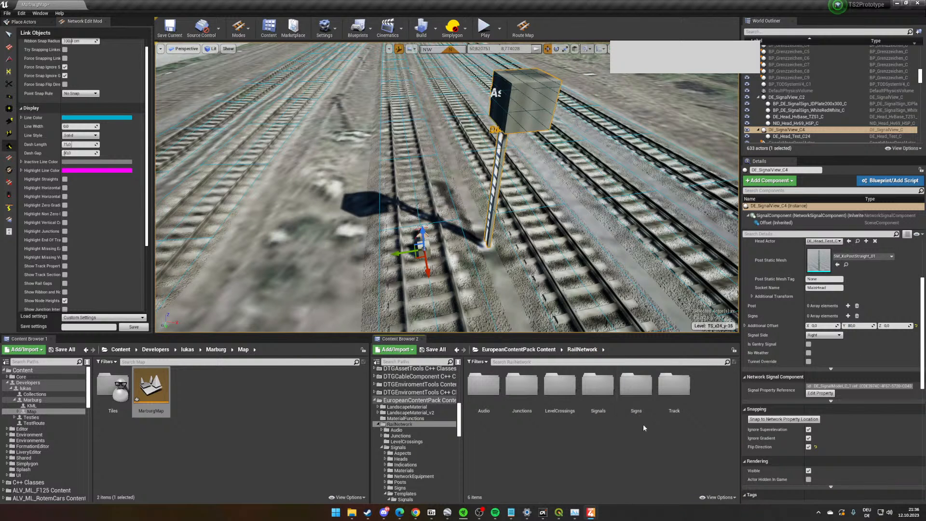
pyautogui.click(533, 350)
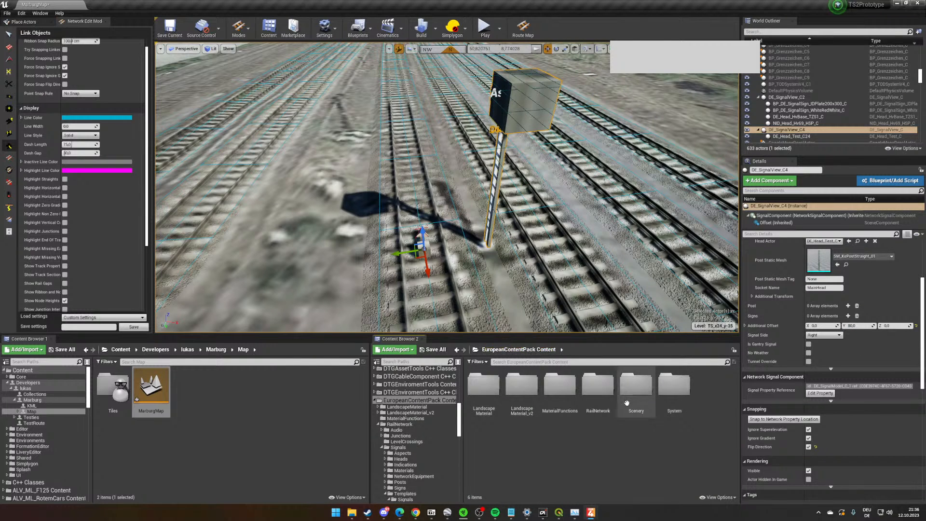
pyautogui.moveTo(510, 279)
pyautogui.mouseDown(button='right')
pyautogui.moveTo(516, 274)
pyautogui.moveTo(515, 283)
pyautogui.mouseUp(button='right')
pyautogui.press('s')
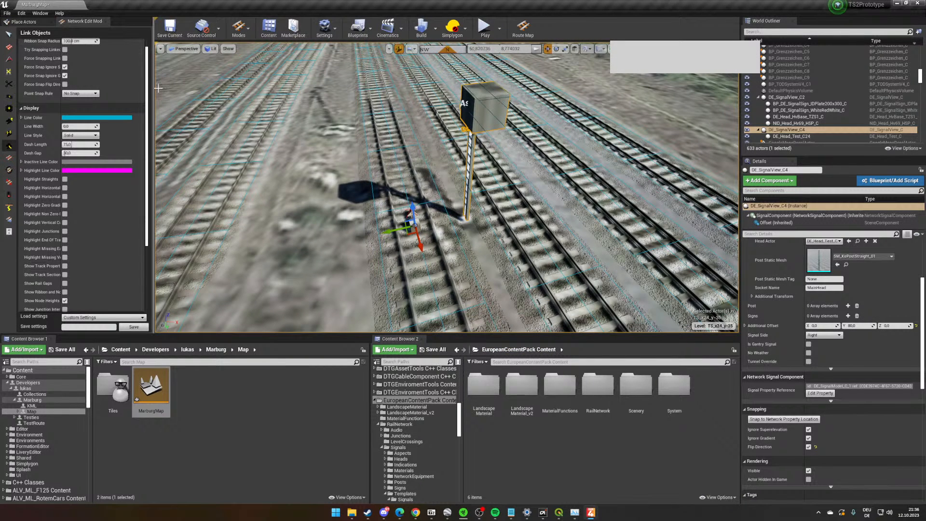
# - Open the EuropeanContentPack RailNetwork/Signals/Templates/Signals/Hv/1969 folder in the first content browser
pyautogui.click(235, 445)
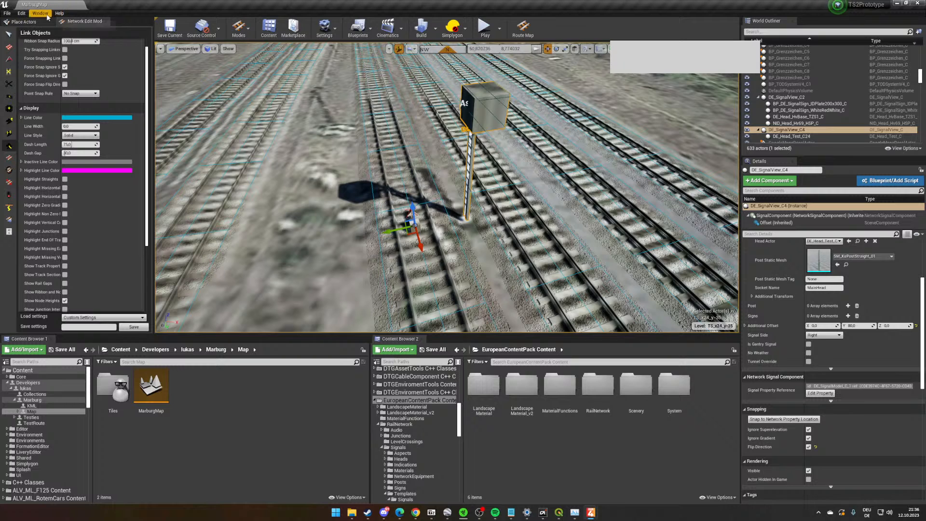
pyautogui.scroll(-5, 42, 428)
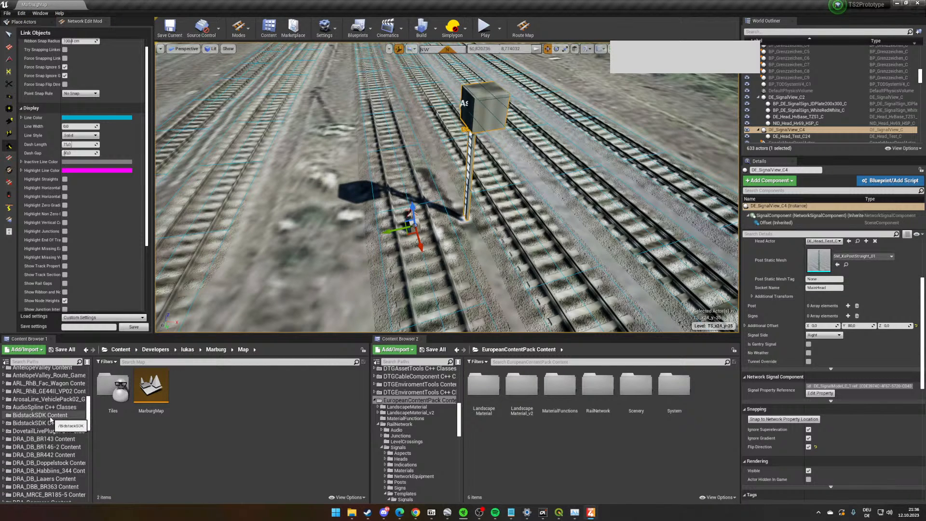
pyautogui.scroll(-5, 50, 419)
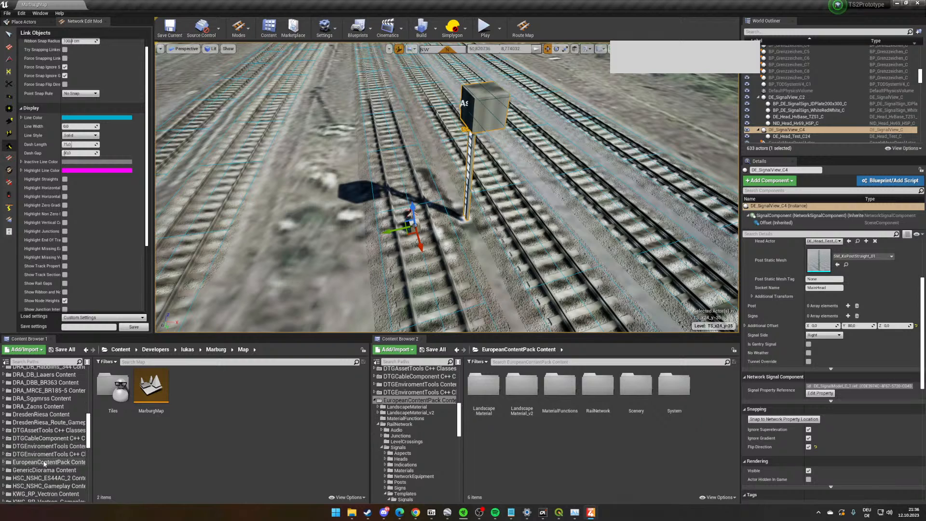
pyautogui.click(44, 463)
pyautogui.doubleClick(227, 385)
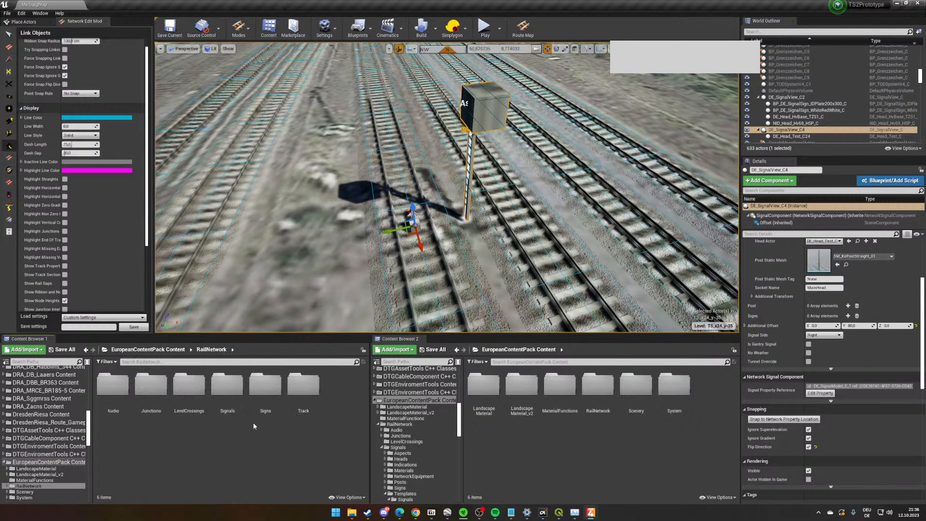
pyautogui.doubleClick(227, 386)
pyautogui.click(115, 436)
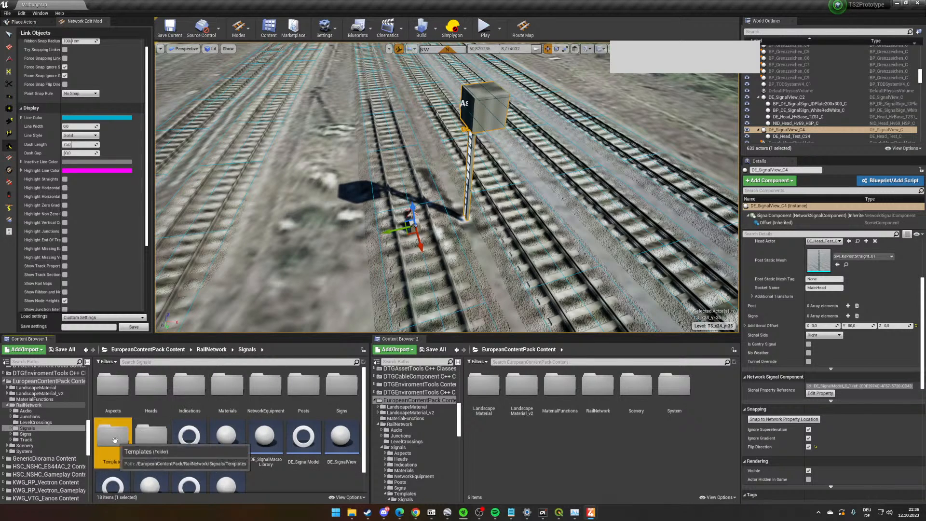
pyautogui.doubleClick(114, 436)
pyautogui.doubleClick(113, 386)
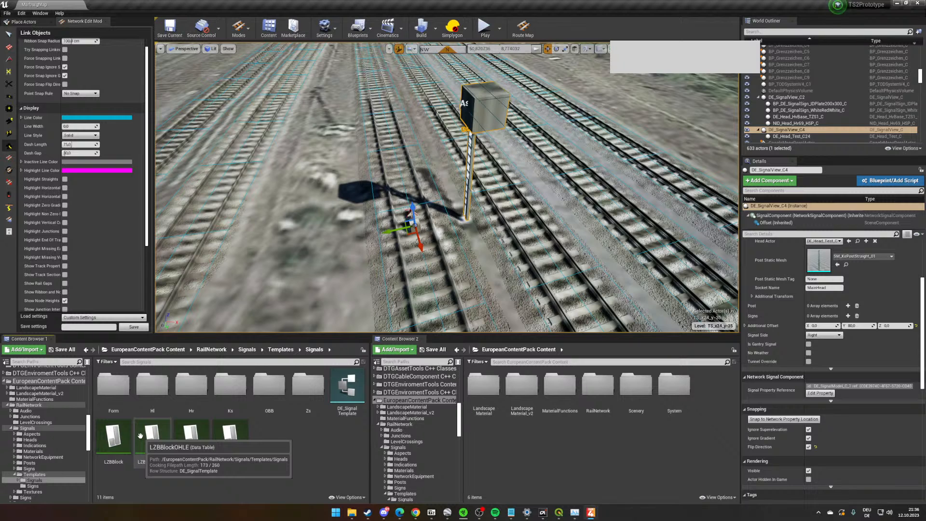
pyautogui.doubleClick(193, 388)
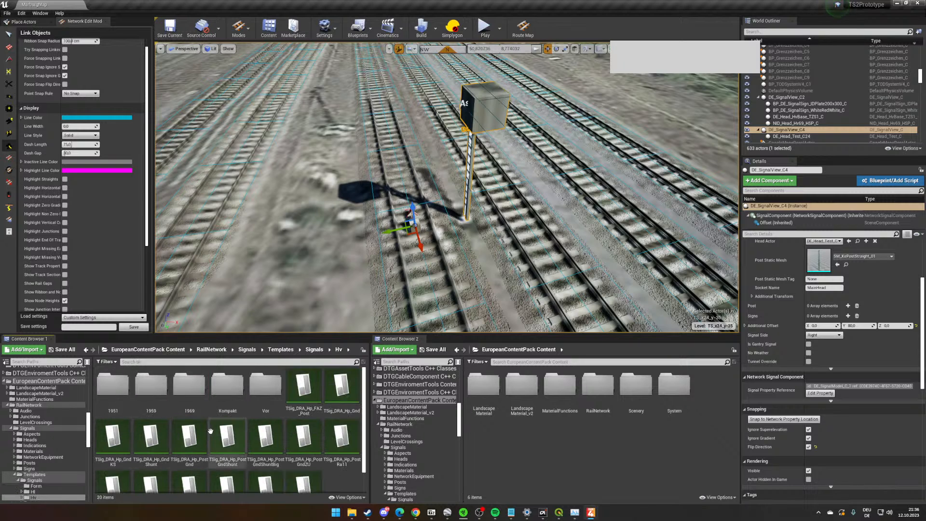
pyautogui.doubleClick(195, 396)
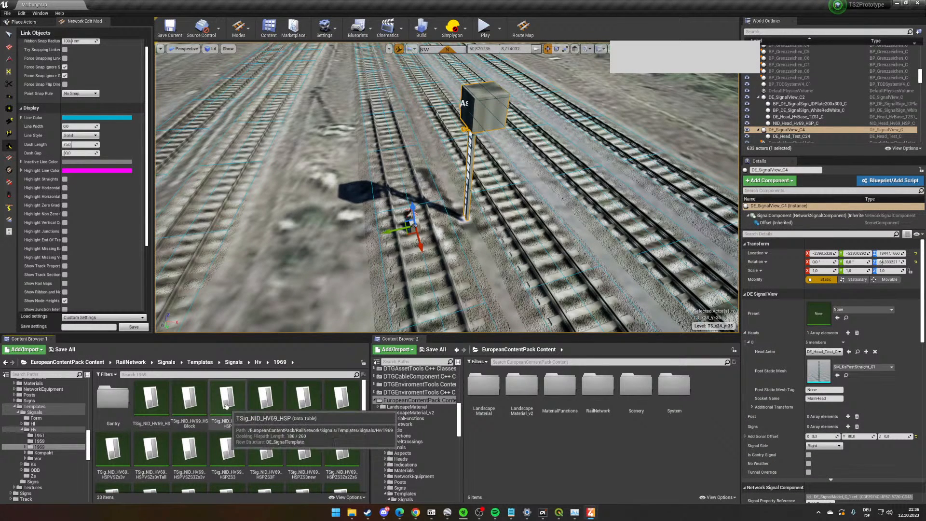
# - Apply the TSig_NID_HV69_HSP template as the new signal's preset
pyautogui.moveTo(225, 405); pyautogui.dragTo(833, 304)
pyautogui.moveTo(558, 226); pyautogui.dragTo(564, 193, button='right')
pyautogui.press('s')
pyautogui.moveTo(495, 134); pyautogui.dragTo(514, 206, button='right')
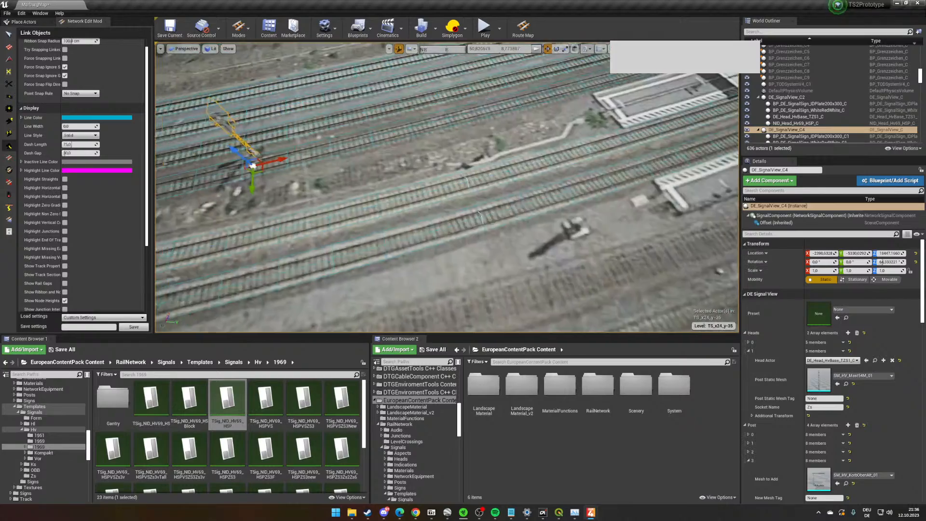
# - Examine the station tracks and junctions around the new signal to find the next signal location
pyautogui.press('a')
pyautogui.moveTo(611, 254); pyautogui.dragTo(638, 251, button='right')
pyautogui.press('s')
pyautogui.press('a')
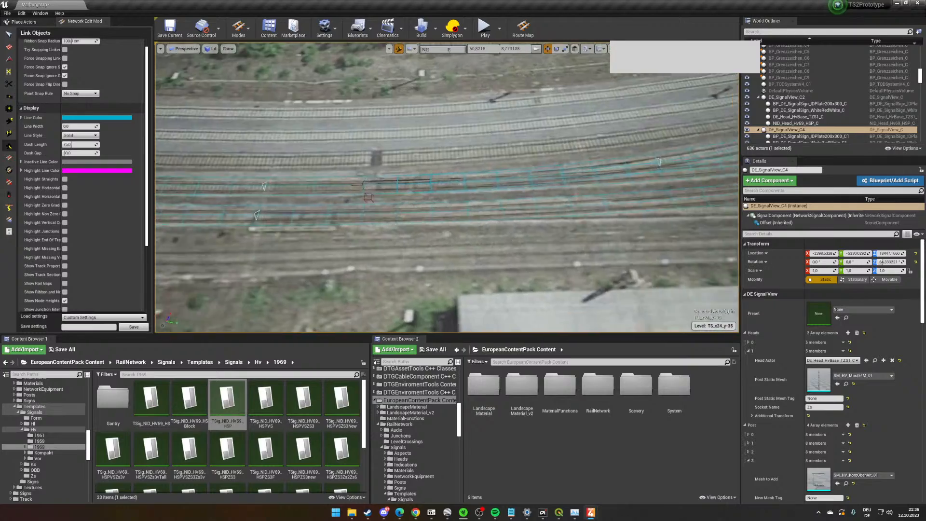
pyautogui.press('s')
pyautogui.moveTo(535, 248); pyautogui.dragTo(535, 249, button='right')
pyautogui.press('d')
pyautogui.press('w')
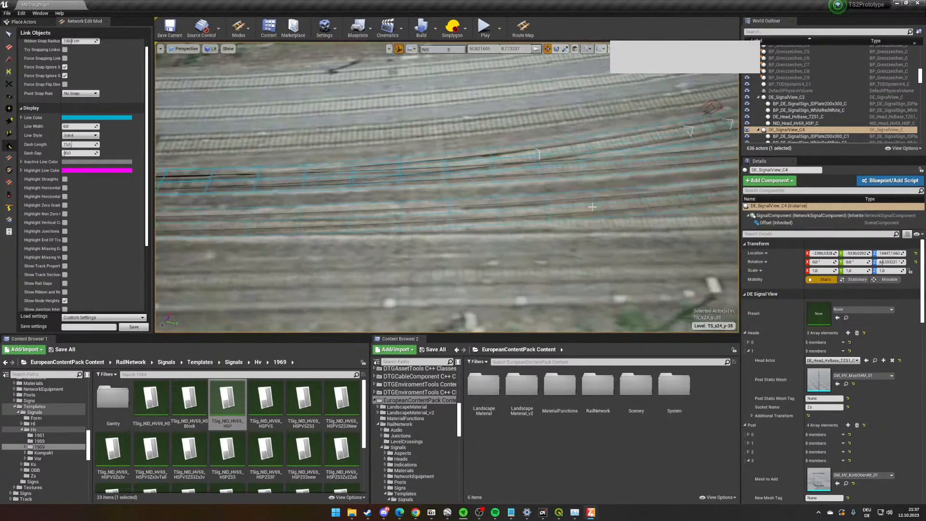
pyautogui.moveTo(592, 206); pyautogui.dragTo(519, 232, button='right')
pyautogui.press('w')
pyautogui.press('w')
pyautogui.press('s')
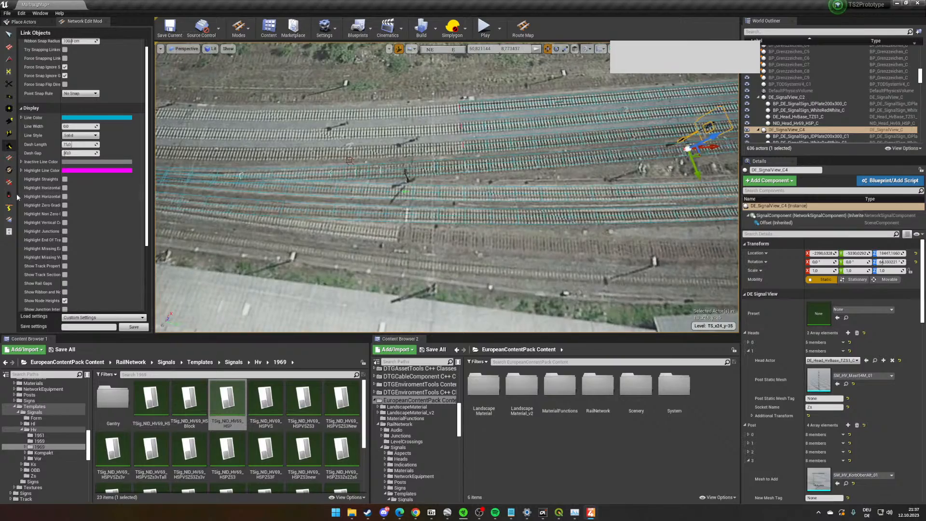
# - Show the track sections with the Track Section Tool and examine their boundaries along the station tracks and platforms
pyautogui.click(9, 195)
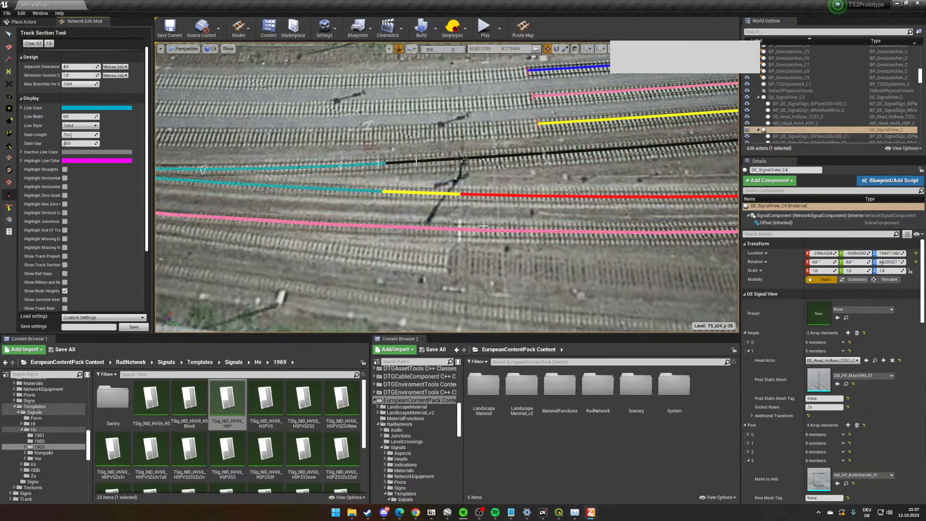
pyautogui.moveTo(462, 256); pyautogui.dragTo(462, 256, button='right')
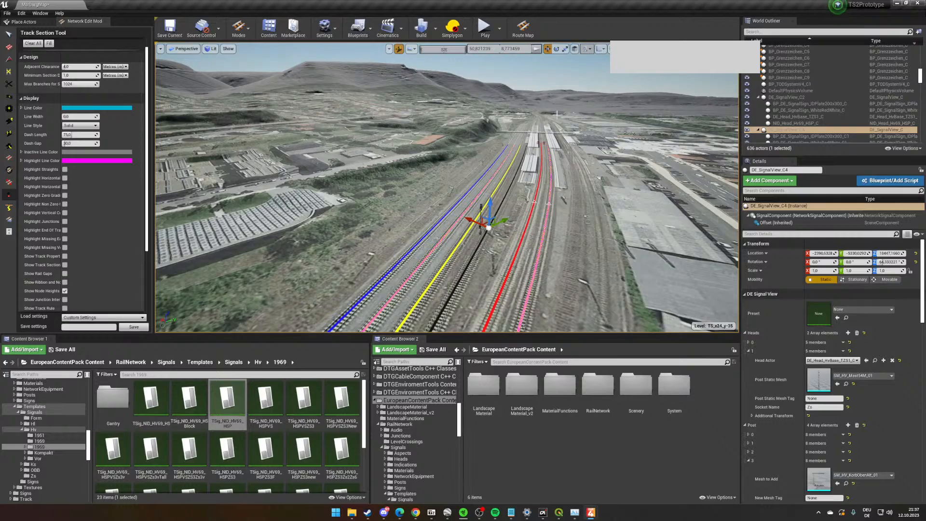
pyautogui.moveTo(557, 115); pyautogui.dragTo(556, 114, button='right')
pyautogui.moveTo(463, 212); pyautogui.dragTo(463, 212, button='right')
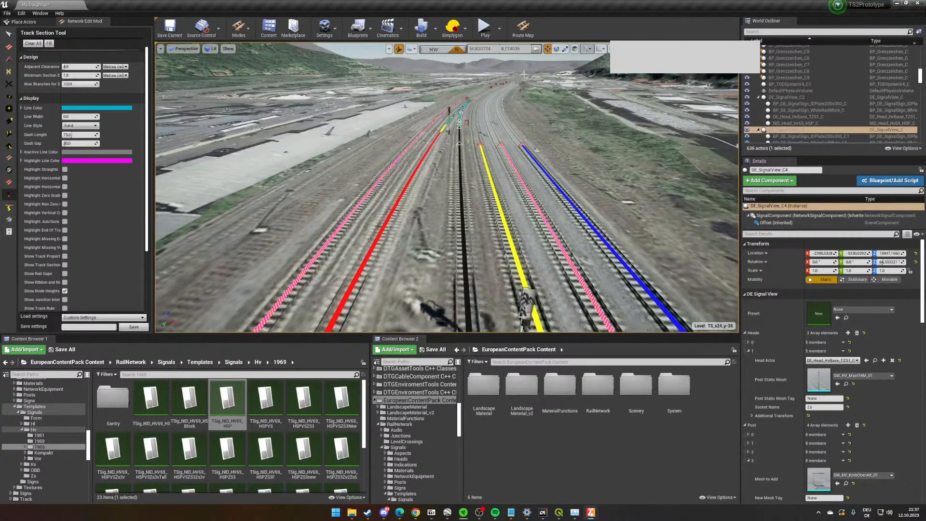
pyautogui.moveTo(530, 88); pyautogui.dragTo(444, 178, button='right')
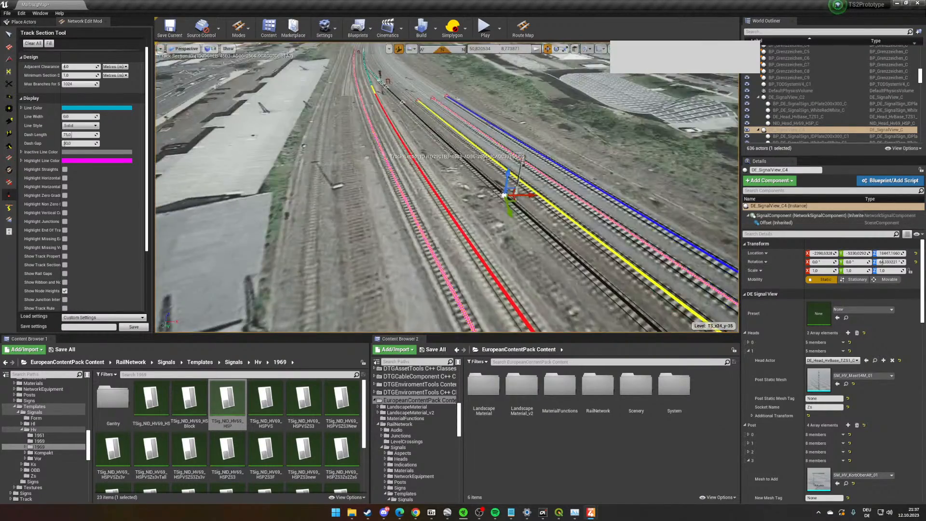
pyautogui.moveTo(382, 150); pyautogui.dragTo(382, 132, button='right')
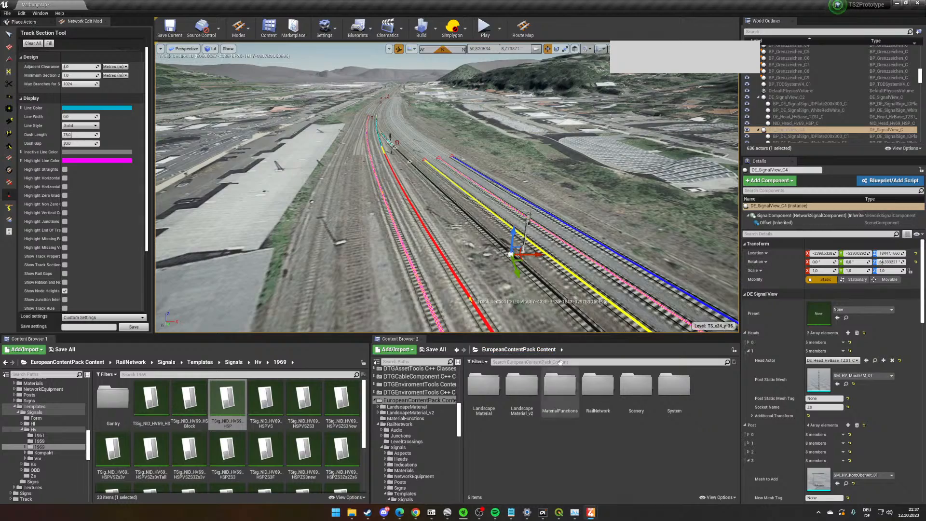
pyautogui.moveTo(540, 86); pyautogui.dragTo(745, 72, button='right')
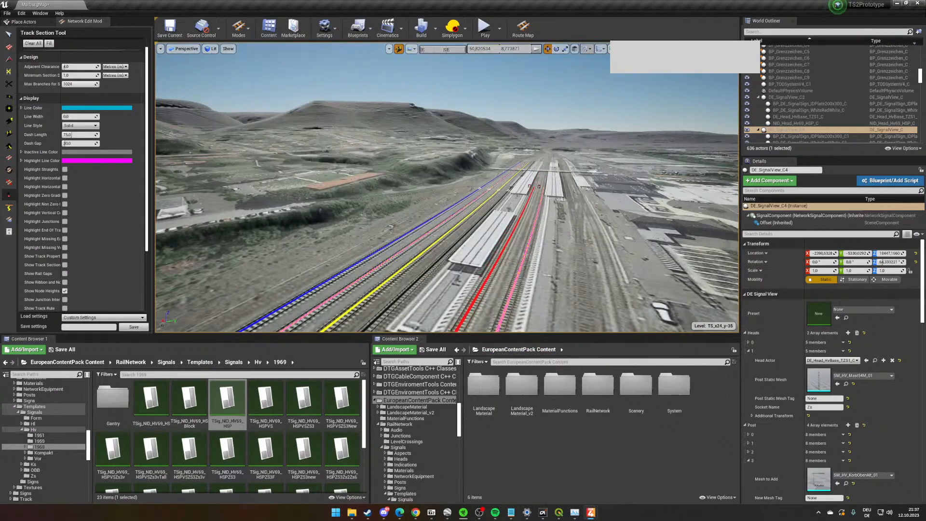
pyautogui.moveTo(529, 216); pyautogui.dragTo(630, 182, button='right')
pyautogui.press('w')
pyautogui.scroll(3, 407, 192)
pyautogui.moveTo(407, 192)
pyautogui.mouseDown(button='right')
pyautogui.moveTo(368, 186)
pyautogui.moveTo(423, 206)
pyautogui.moveTo(425, 199)
pyautogui.mouseUp(button='right')
pyautogui.scroll(-5, 423, 206)
pyautogui.scroll(5, 424, 207)
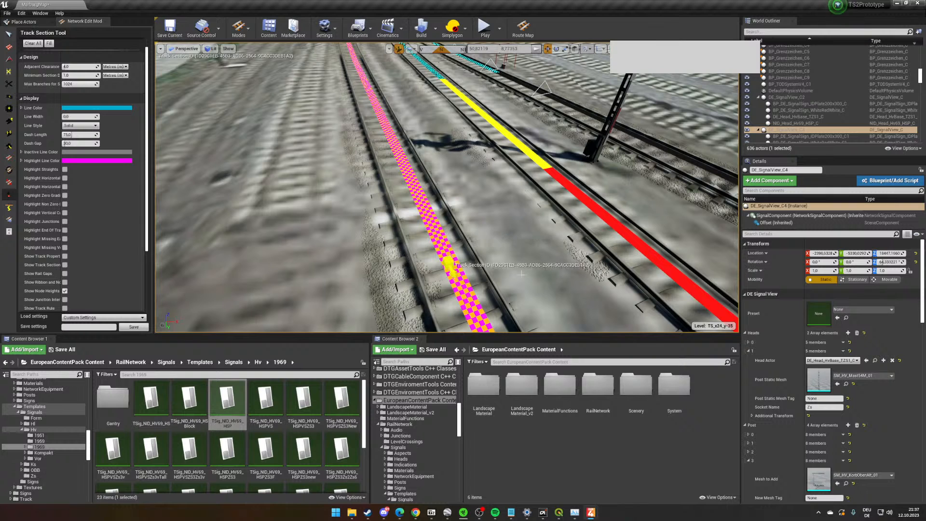
# - Switch to the Link Objects tool and open the RailNetwork/Signals folder in the second content browser
pyautogui.click(8, 146)
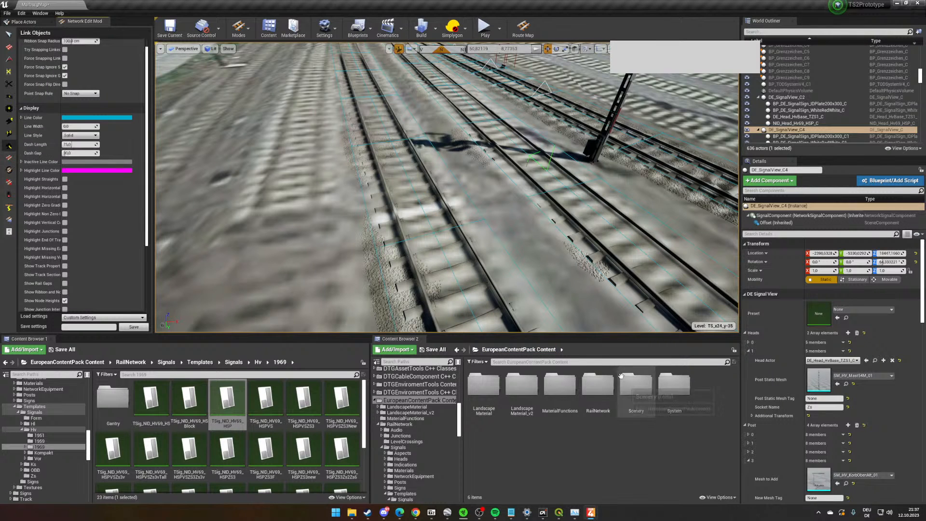
pyautogui.doubleClick(592, 400)
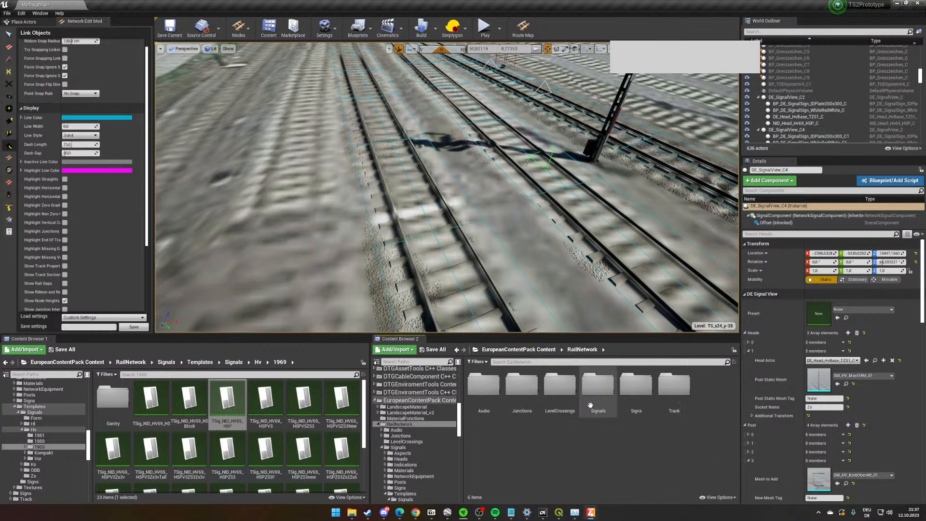
pyautogui.doubleClick(598, 386)
pyautogui.scroll(-1, 699, 458)
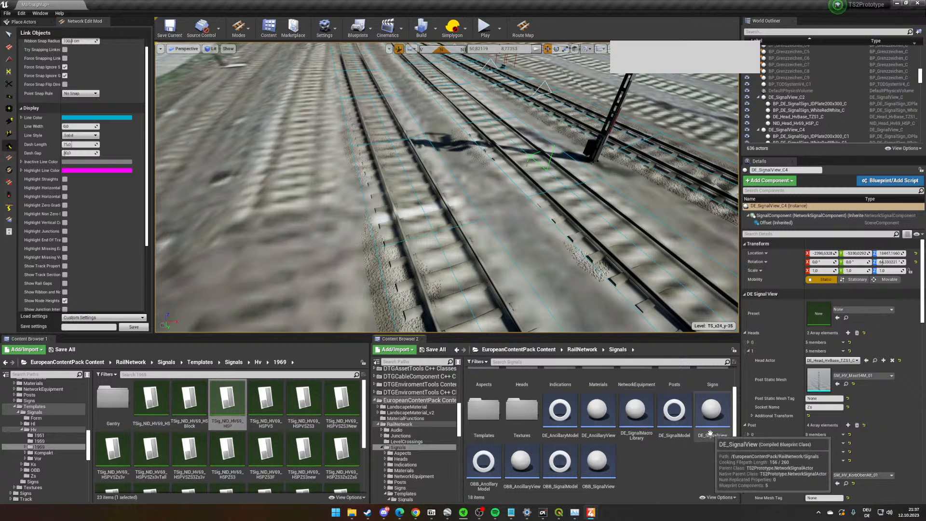
# - Place a DE_SignalView on the outer track at the track section boundary and snap it to its network property location
pyautogui.moveTo(712, 409); pyautogui.dragTo(491, 192)
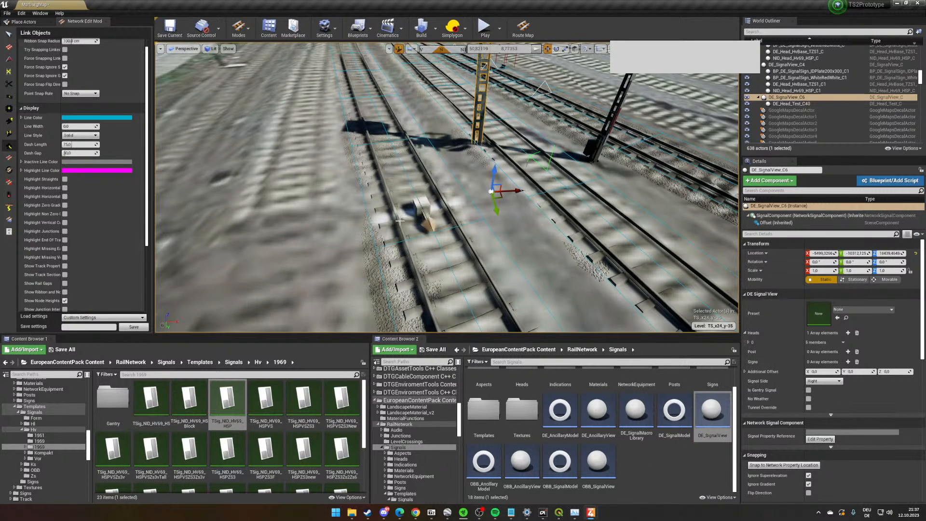
pyautogui.scroll(-3, 866, 359)
pyautogui.click(784, 395)
pyautogui.scroll(-4, 443, 184)
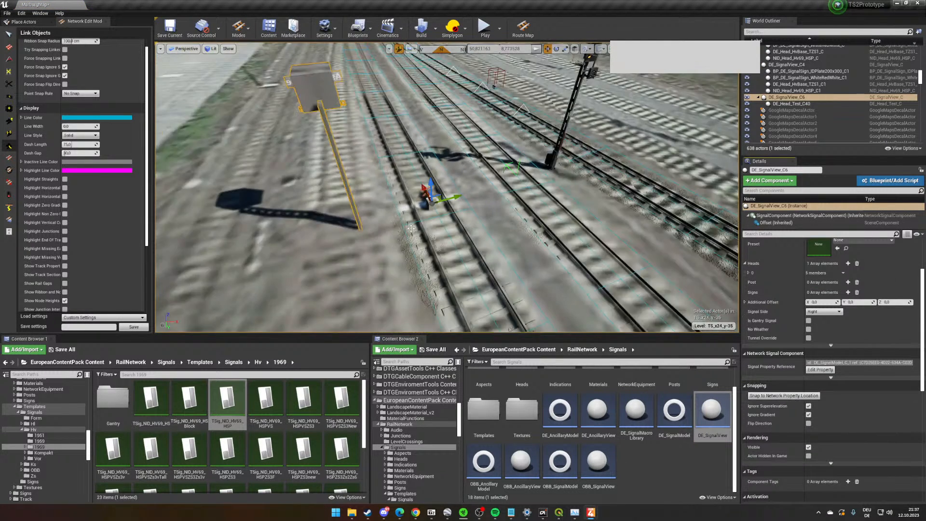
# - Place a DE_SignalView on the track beside the green embankment outside the station and snap it to its network property location
pyautogui.moveTo(495, 271); pyautogui.dragTo(476, 230, button='right')
pyautogui.press('w')
pyautogui.press('w')
pyautogui.press('w')
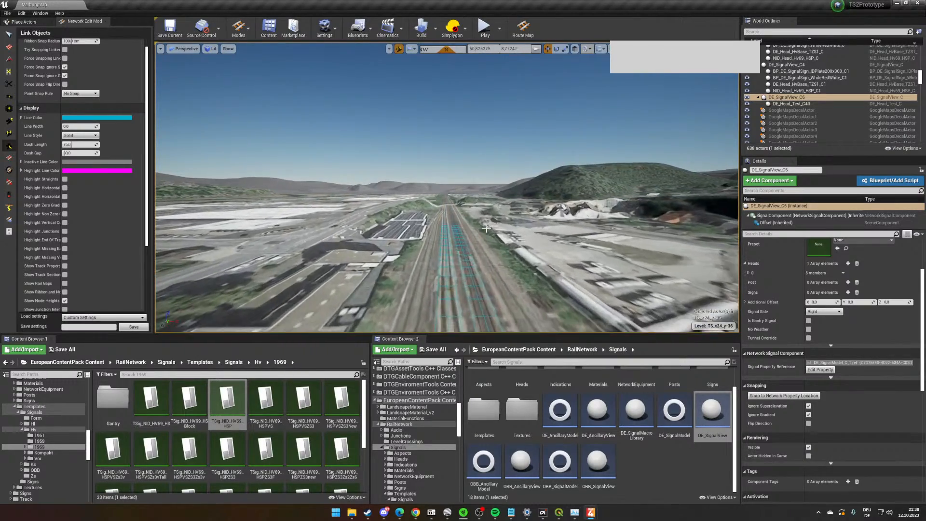
pyautogui.press('w')
pyautogui.moveTo(486, 228)
pyautogui.mouseDown(button='right')
pyautogui.moveTo(487, 241)
pyautogui.moveTo(502, 232)
pyautogui.moveTo(500, 245)
pyautogui.moveTo(484, 232)
pyautogui.mouseUp(button='right')
pyautogui.press('w')
pyautogui.press('w')
pyautogui.press('w')
pyautogui.press('w')
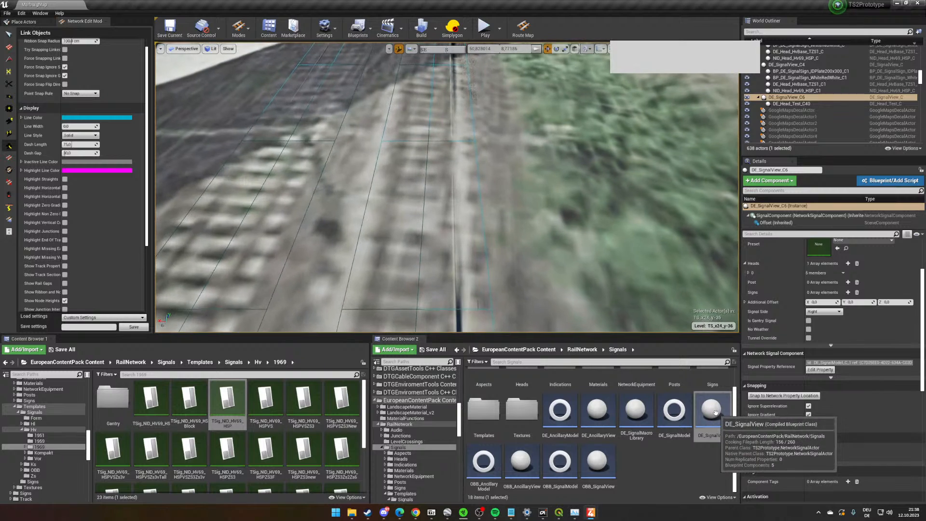
pyautogui.moveTo(717, 410); pyautogui.dragTo(455, 166)
pyautogui.scroll(-4, 684, 291)
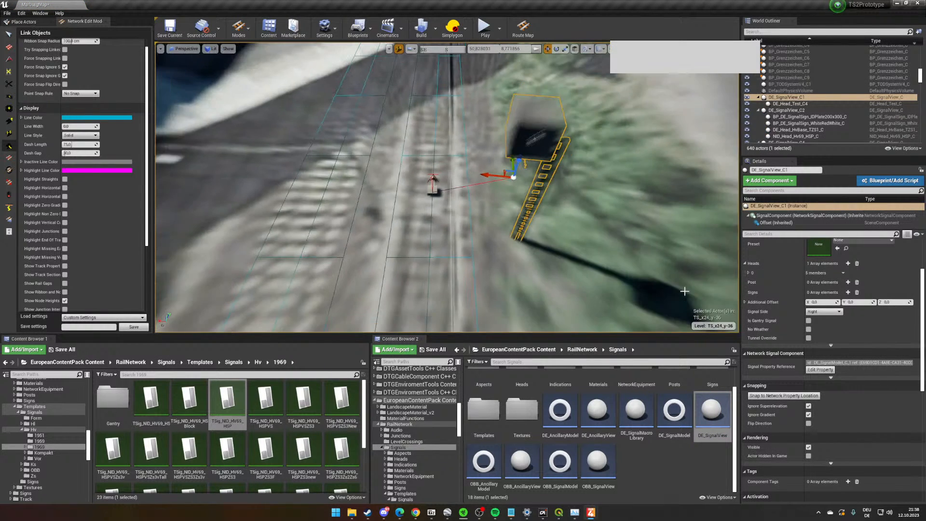
pyautogui.scroll(-1, 802, 381)
pyautogui.click(796, 385)
# - Place another DE_SignalView on the neighbouring track, flip its direction, and snap it to its network property location
pyautogui.moveTo(707, 439); pyautogui.dragTo(347, 194)
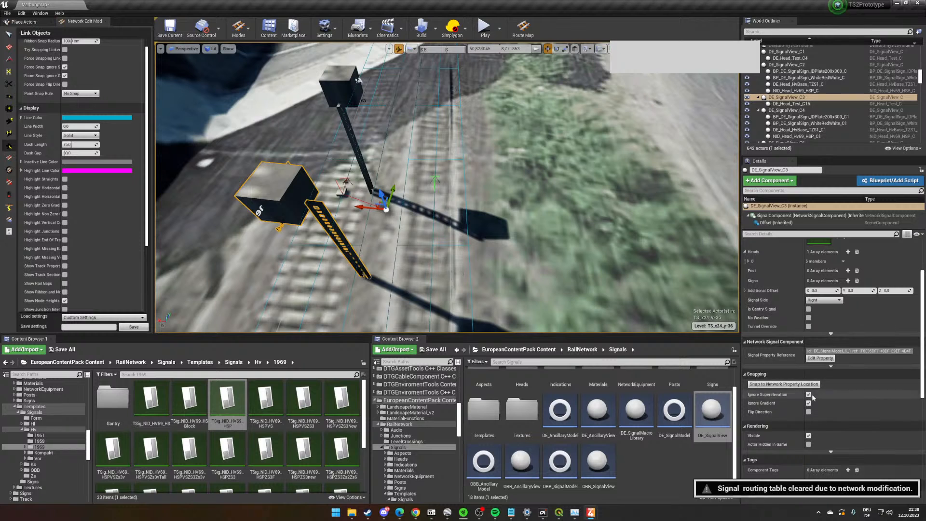
pyautogui.click(784, 384)
pyautogui.scroll(-2, 830, 400)
pyautogui.scroll(4, 811, 365)
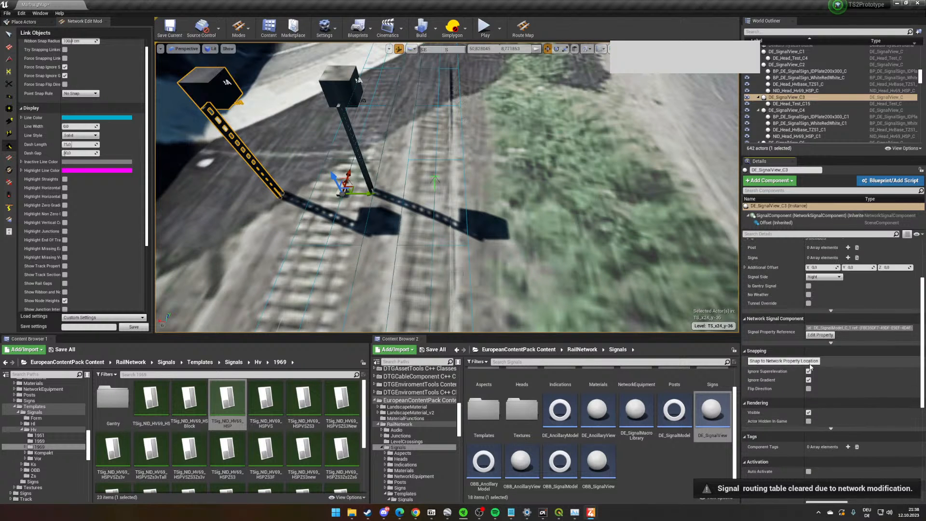
pyautogui.click(808, 435)
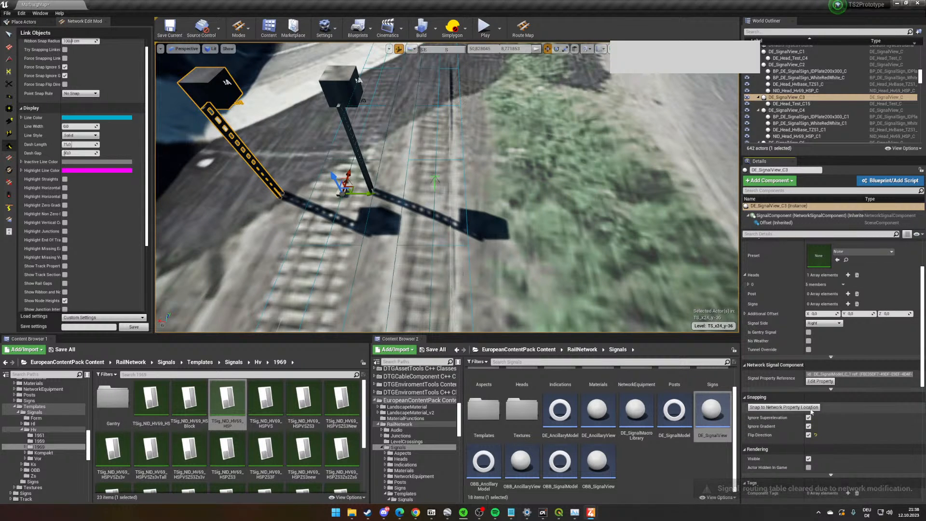
pyautogui.rightClick(419, 122)
# - Flip the direction of the embankment-side track's signal and snap it to its network property location again
pyautogui.click(347, 76)
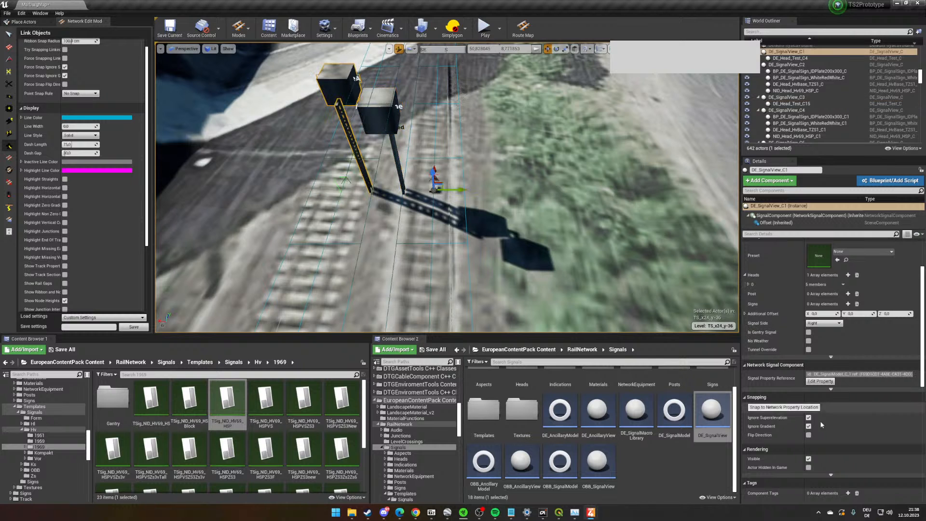
pyautogui.click(809, 435)
pyautogui.click(803, 408)
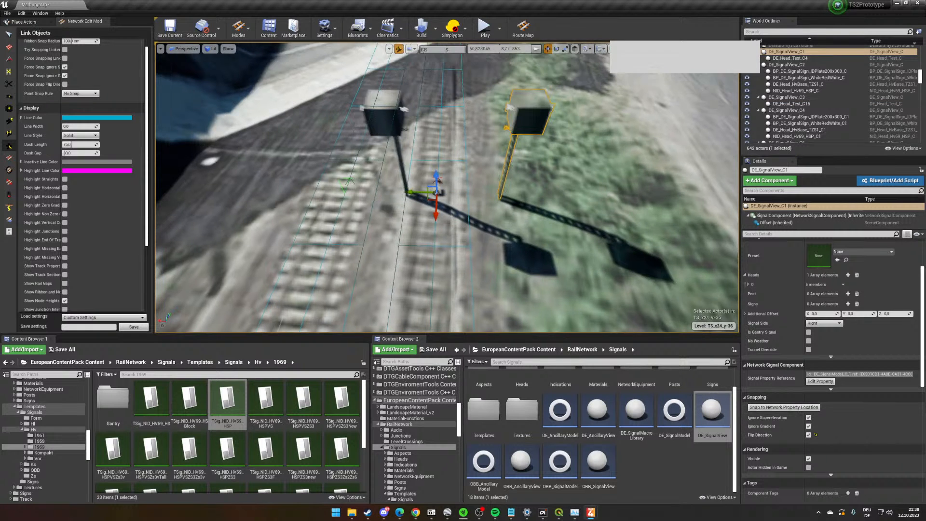
# - Set the additional Y offset of the signal between the two tracks to 80
pyautogui.moveTo(453, 169); pyautogui.dragTo(464, 165, button='right')
pyautogui.click(397, 124)
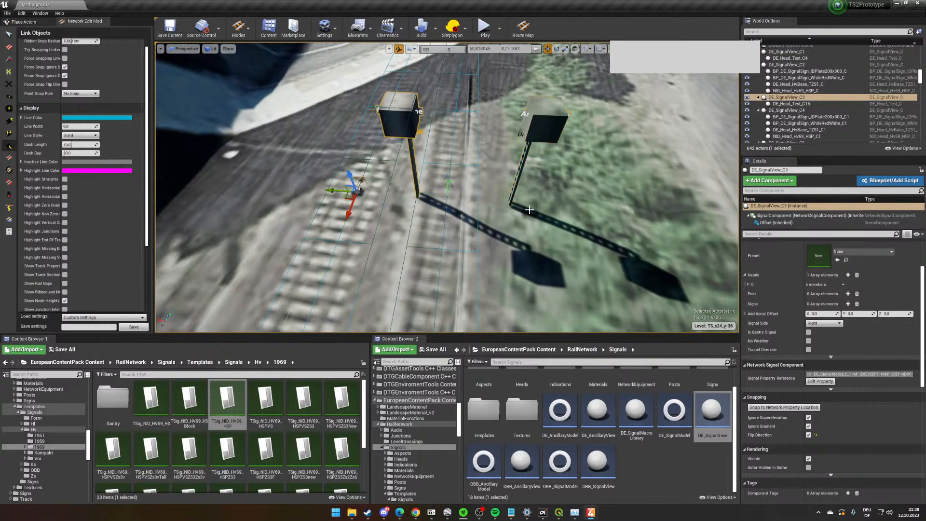
pyautogui.moveTo(398, 125); pyautogui.dragTo(348, 120, button='right')
pyautogui.scroll(1, 865, 325)
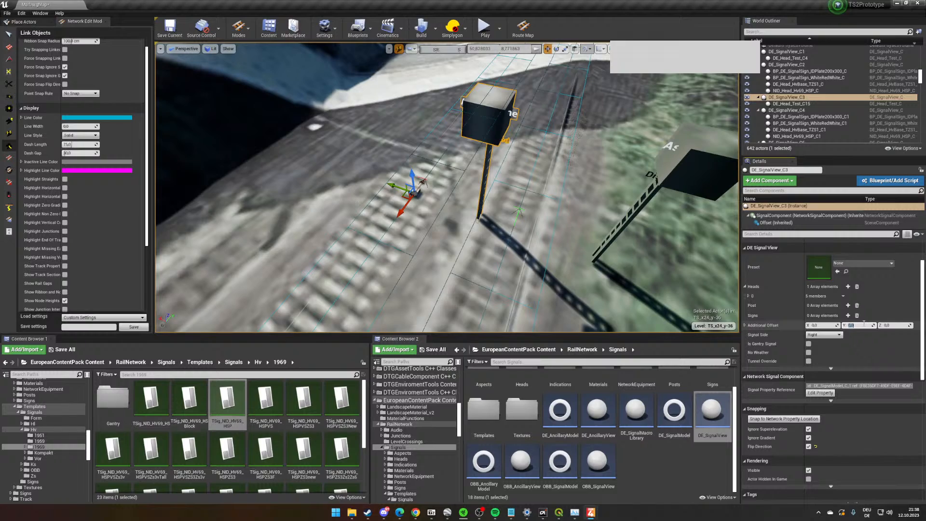
pyautogui.write('80')
pyautogui.press('Return')
pyautogui.moveTo(569, 241); pyautogui.dragTo(586, 198, button='right')
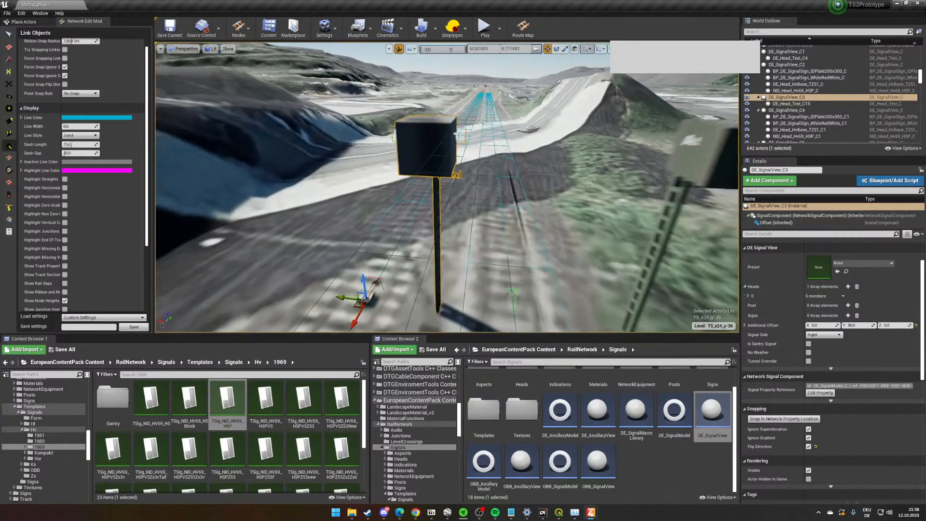
# - Apply the TSig_NID_HV69_HSPVS template as the preset of the signal between the tracks
pyautogui.scroll(1, 520, 284)
pyautogui.scroll(-5, 520, 284)
pyautogui.moveTo(514, 295)
pyautogui.mouseDown(button='right')
pyautogui.moveTo(501, 299)
pyautogui.moveTo(518, 290)
pyautogui.mouseUp(button='right')
pyautogui.scroll(3, 515, 291)
pyautogui.scroll(-4, 527, 289)
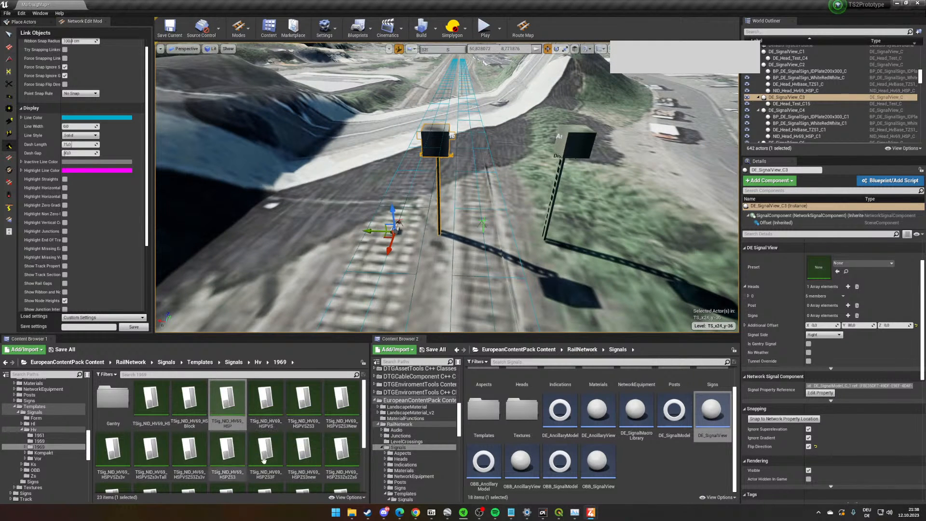
pyautogui.scroll(-1, 270, 434)
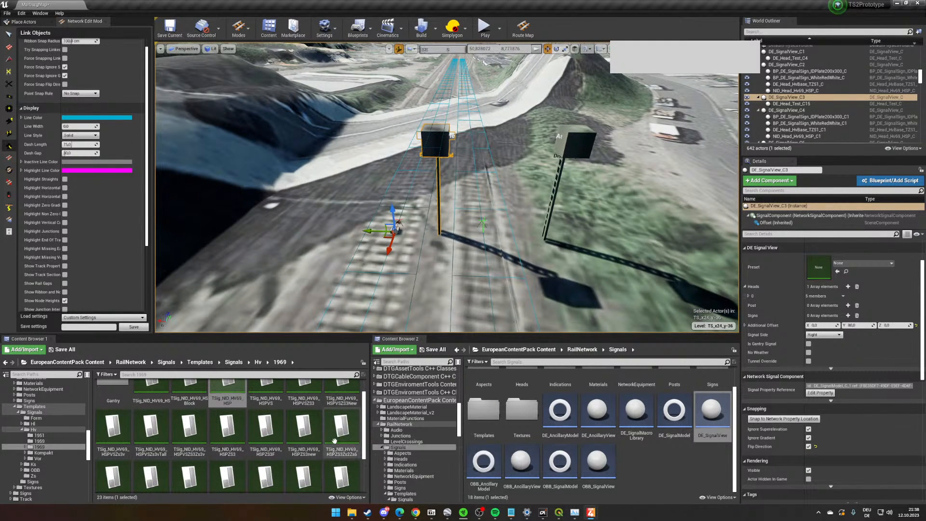
pyautogui.scroll(1, 317, 444)
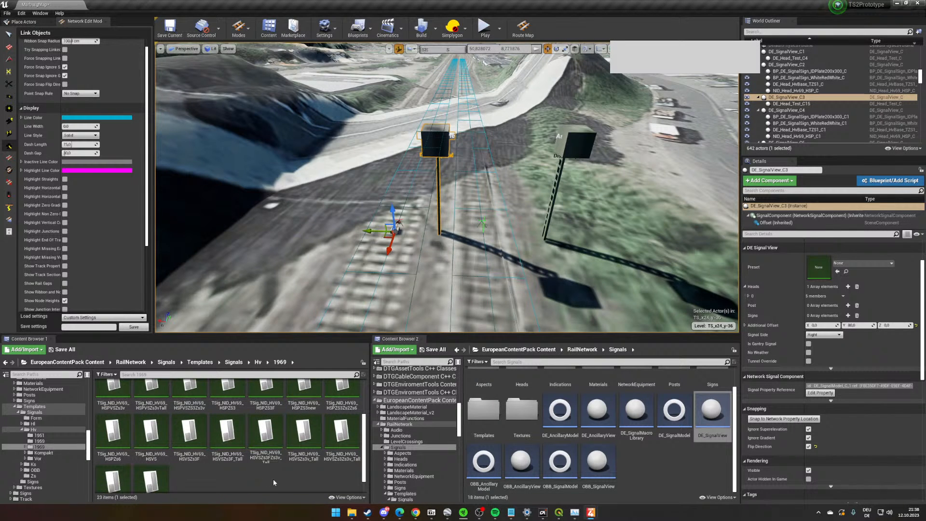
pyautogui.scroll(1, 275, 463)
pyautogui.click(268, 403)
pyautogui.moveTo(317, 444); pyautogui.dragTo(844, 267)
pyautogui.scroll(4, 554, 208)
pyautogui.moveTo(531, 207); pyautogui.dragTo(531, 163, button='right')
pyautogui.press('s')
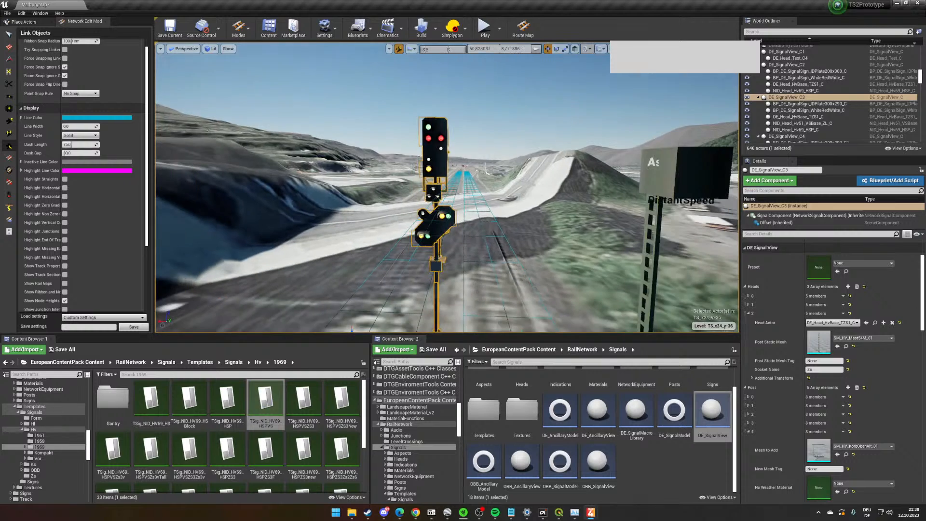
pyautogui.moveTo(440, 216); pyautogui.dragTo(458, 241, button='right')
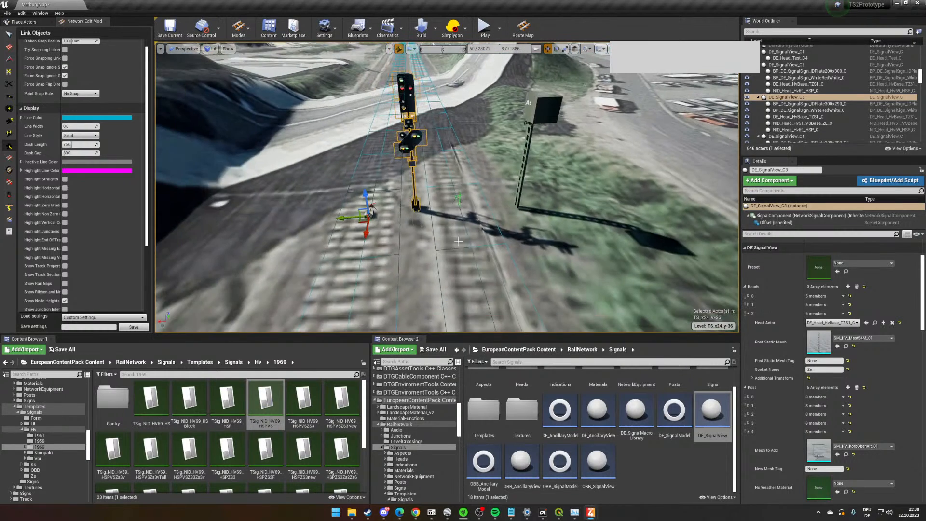
# - Apply the same TSig_NID_HV69_HSPVS template as the preset of the signal beside the embankment
pyautogui.click(529, 100)
pyautogui.moveTo(271, 409); pyautogui.dragTo(841, 271)
pyautogui.scroll(2, 537, 247)
pyautogui.moveTo(537, 270); pyautogui.dragTo(509, 245, button='right')
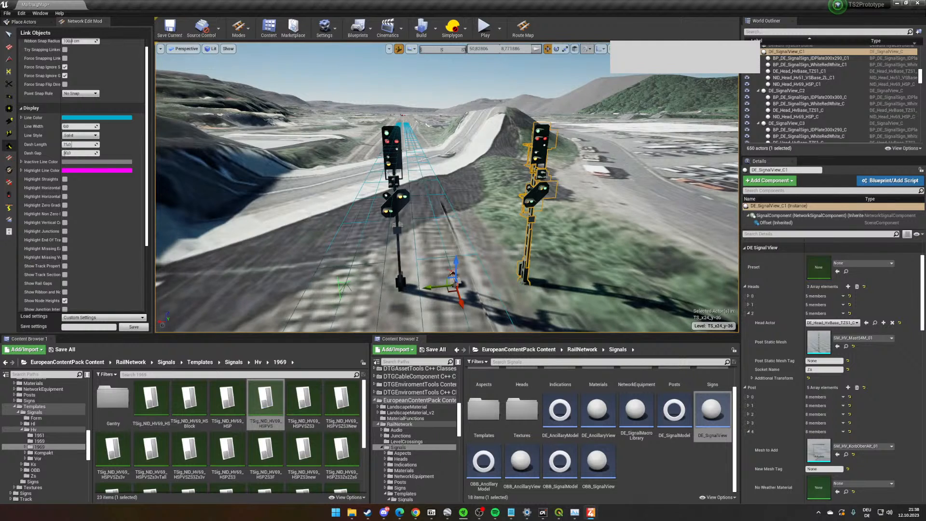
# - Edit the network property of the signal between the two tracks and disable its Has Zs 3 option
pyautogui.click(396, 205)
pyautogui.scroll(-8, 874, 411)
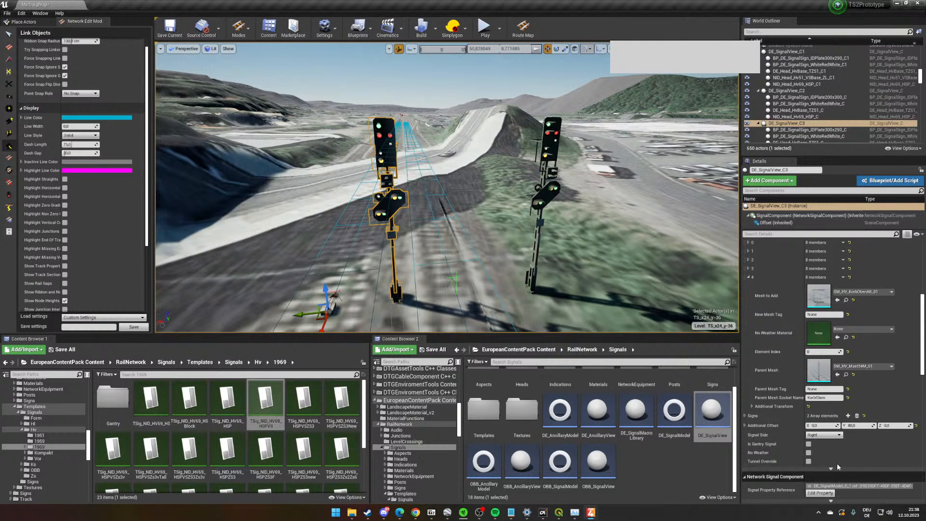
pyautogui.scroll(8, 820, 405)
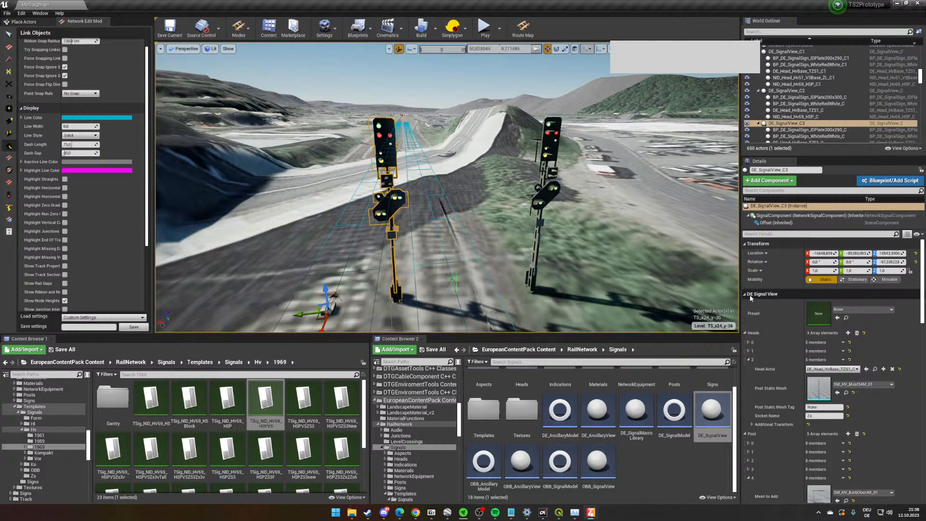
pyautogui.scroll(-6, 889, 422)
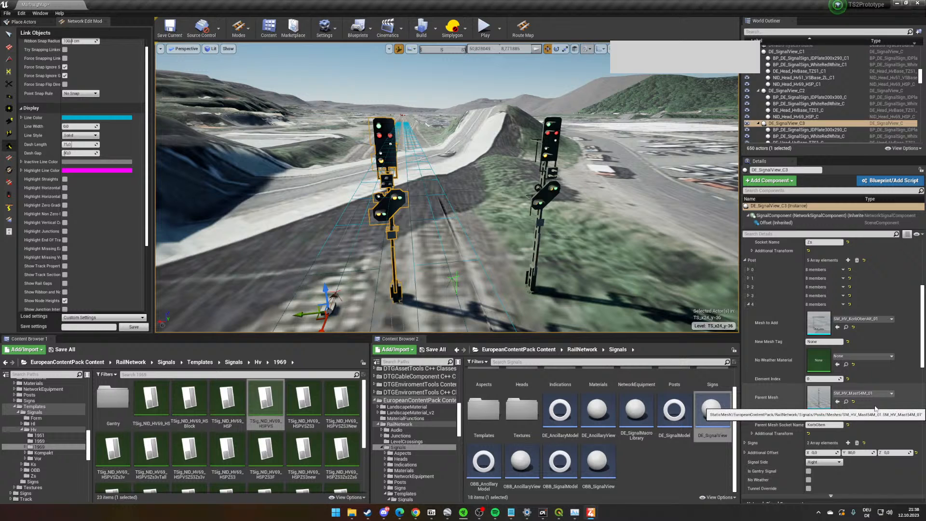
pyautogui.scroll(-4, 865, 400)
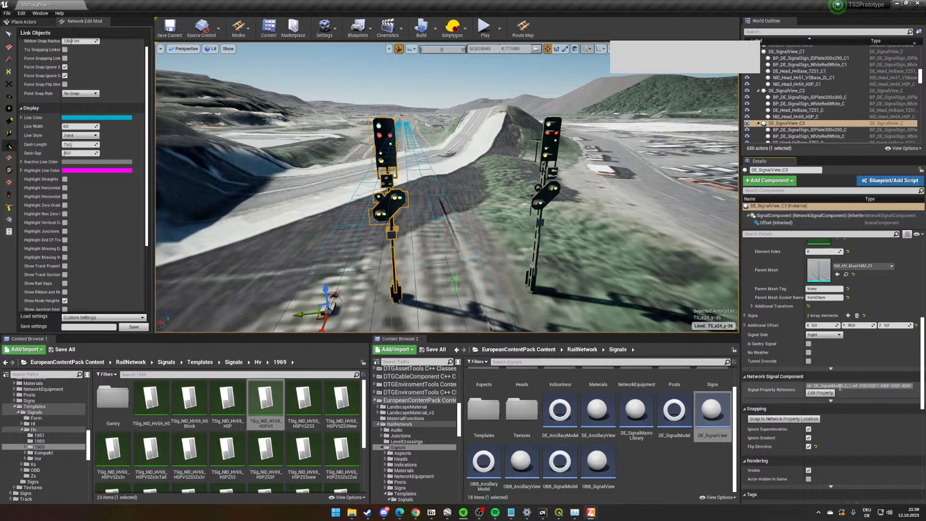
pyautogui.click(813, 394)
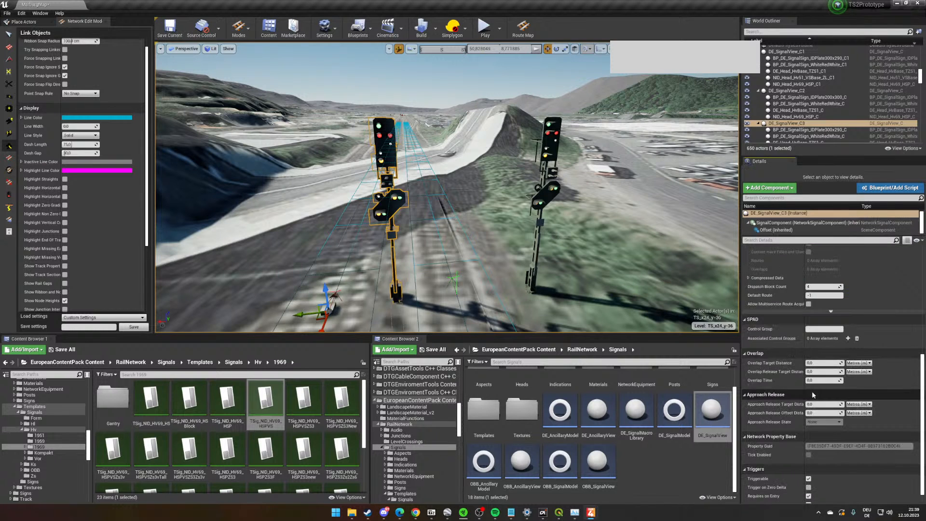
pyautogui.scroll(5, 821, 355)
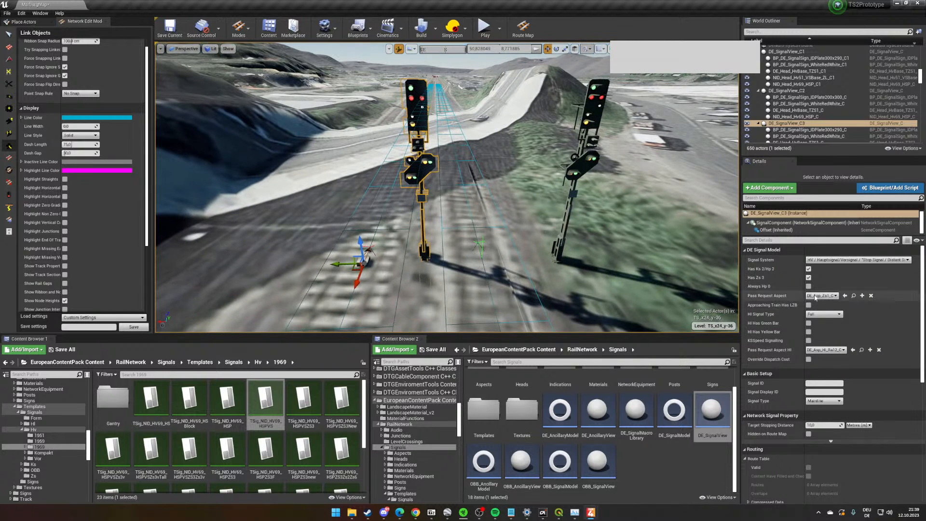
pyautogui.click(826, 260)
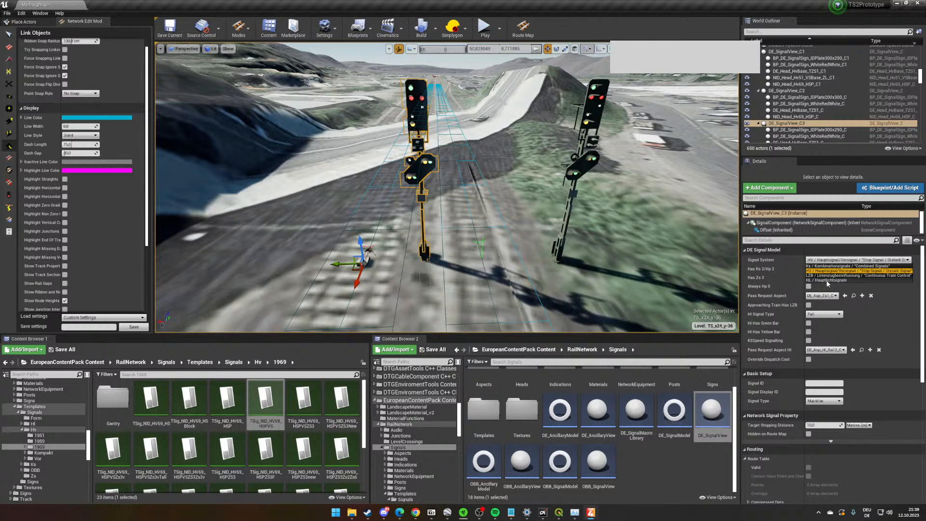
pyautogui.click(894, 299)
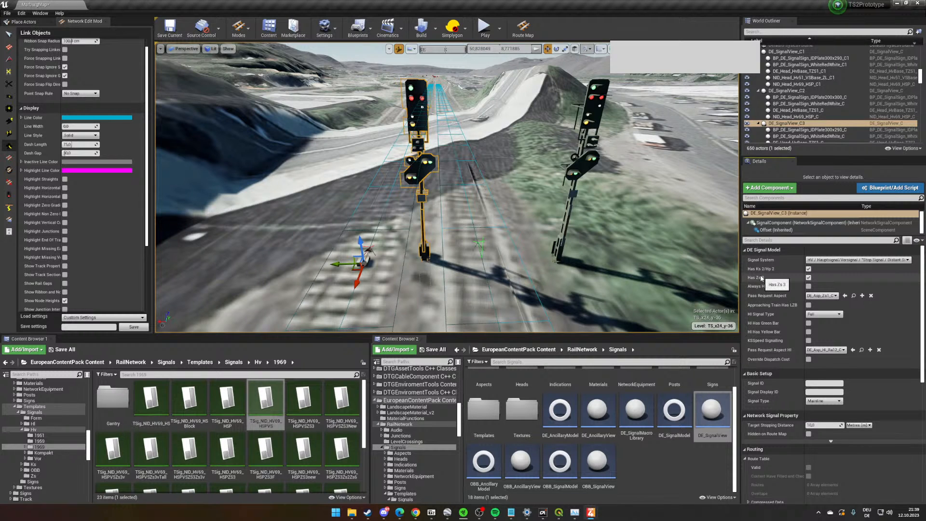
pyautogui.click(808, 278)
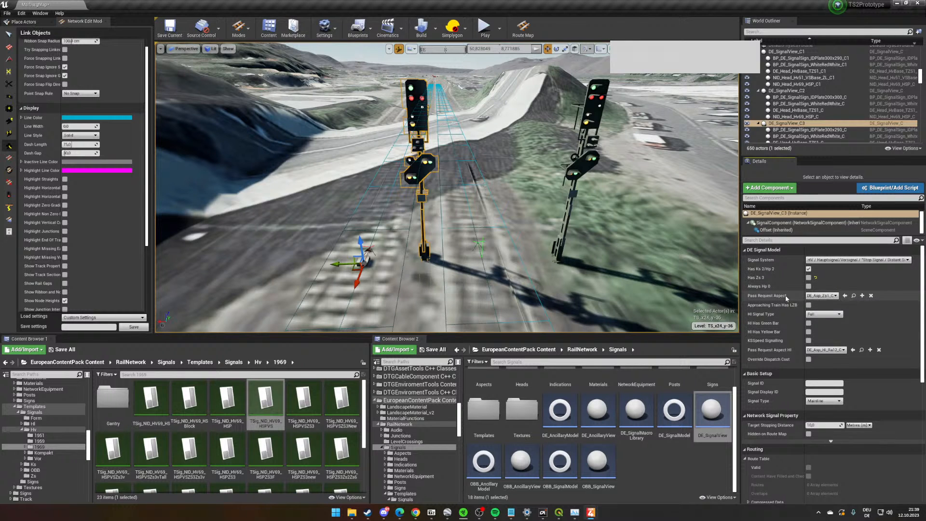
# - Set the Signal ID of the signal between the tracks to FMAR_A1 and its Signal Display ID to A1
pyautogui.scroll(-3, 853, 383)
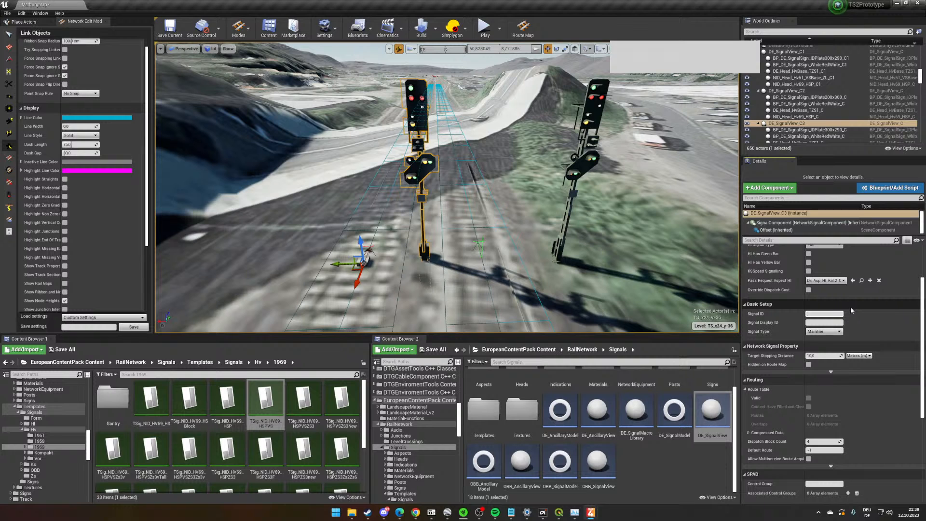
pyautogui.write('FMAR_A1')
pyautogui.click(825, 322)
pyautogui.write('A1')
# - Reopen the network property of the signal between the tracks and review its basic setup IDs
pyautogui.press('w')
pyautogui.moveTo(718, 269); pyautogui.dragTo(706, 284, button='right')
pyautogui.press('w')
pyautogui.press('s')
pyautogui.press('s')
pyautogui.moveTo(454, 205); pyautogui.dragTo(454, 195, button='right')
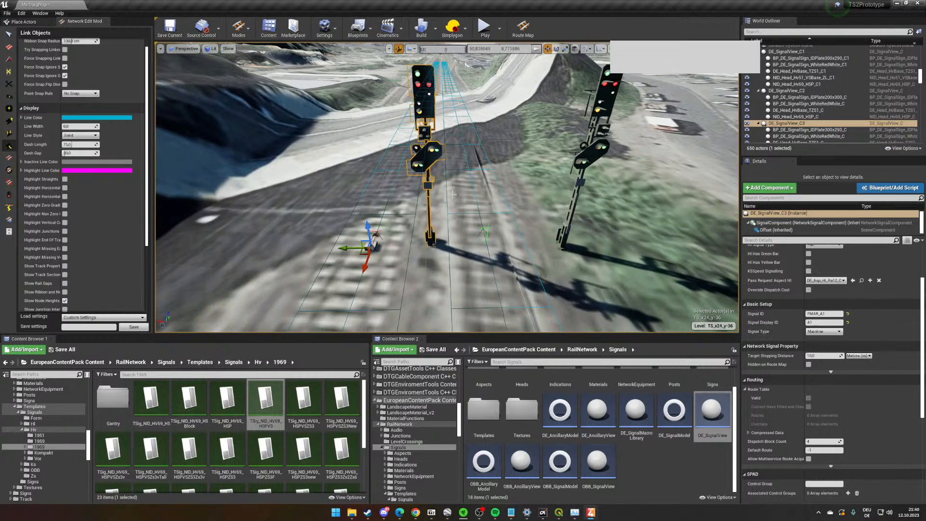
pyautogui.click(597, 110)
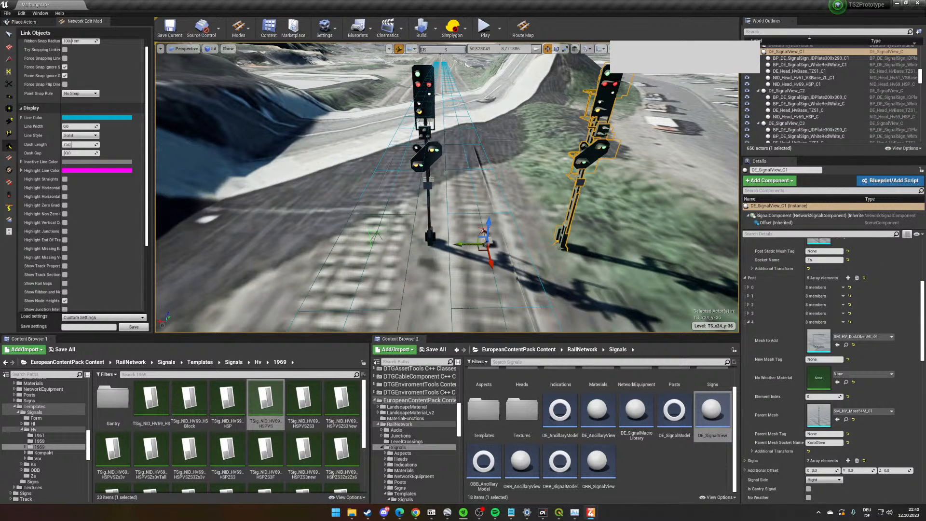
pyautogui.click(426, 156)
pyautogui.scroll(-12, 824, 373)
pyautogui.scroll(3, 824, 373)
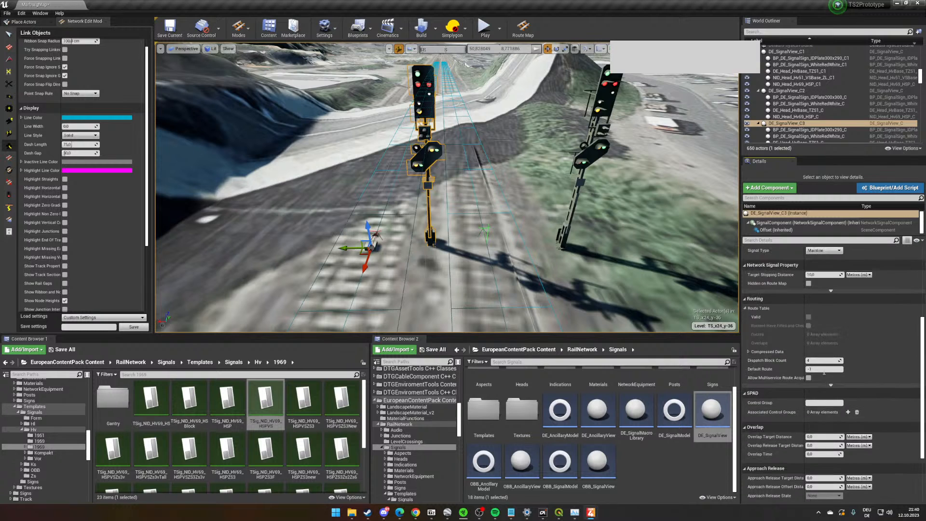
pyautogui.scroll(3, 824, 373)
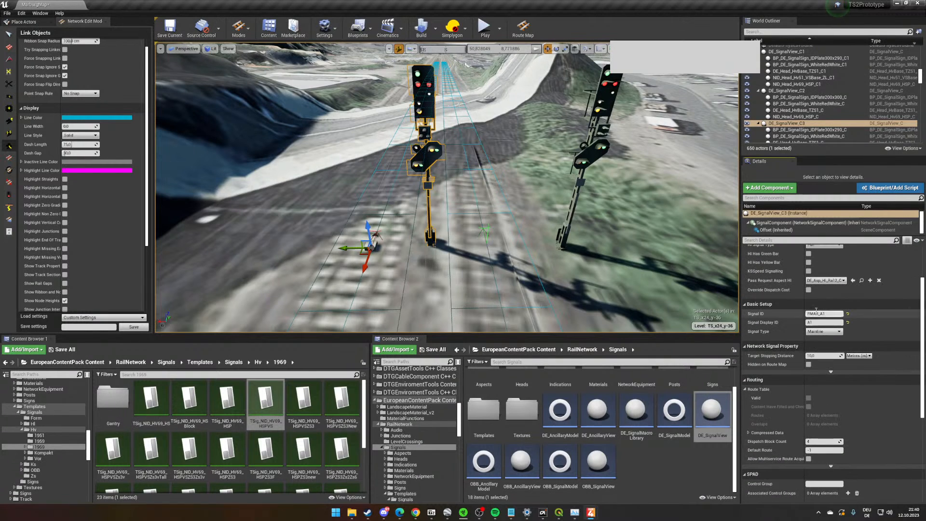
# - Give the signal beside the embankment the Signal ID FMAR_A2 and the Signal Display ID A2 in its network property
pyautogui.click(612, 105)
pyautogui.scroll(-5, 829, 374)
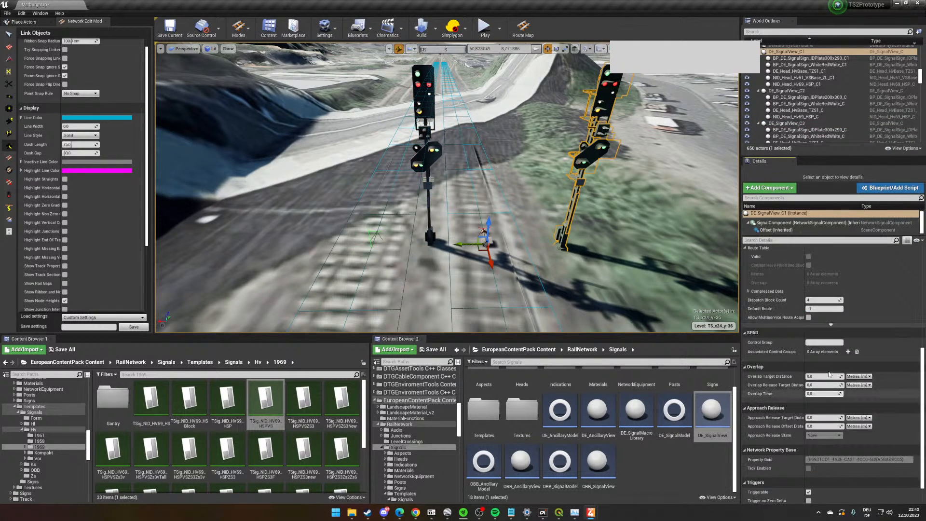
pyautogui.scroll(5, 829, 375)
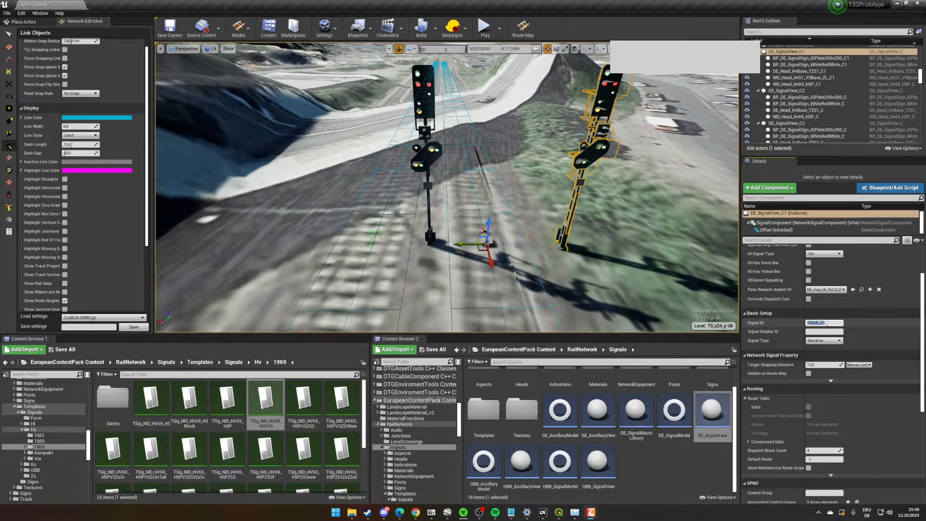
pyautogui.click(824, 323)
pyautogui.write('FMAR_A2')
pyautogui.press('Tab')
pyautogui.write('A')
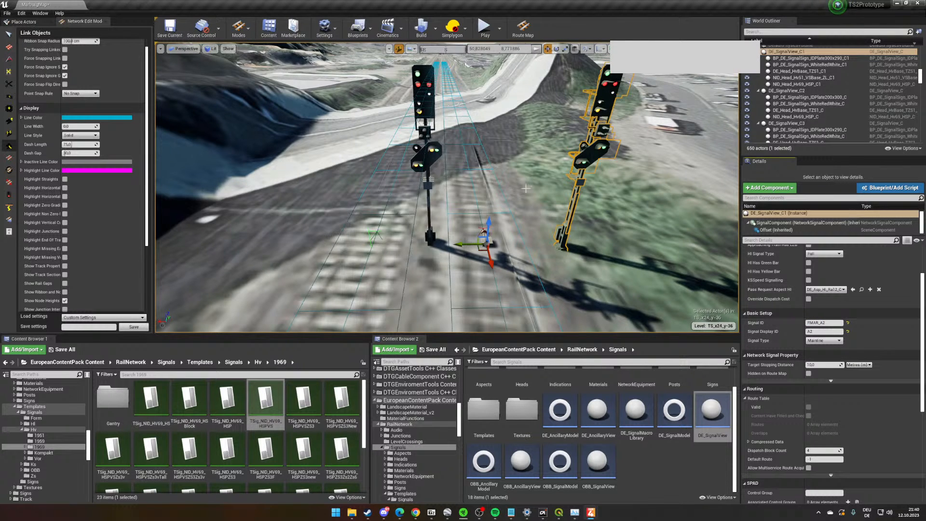
# - Place a DE_SignalView farther along the embankment-side track, flip its direction and snap it to its network property location
pyautogui.press('w')
pyautogui.moveTo(525, 188); pyautogui.dragTo(646, 242, button='right')
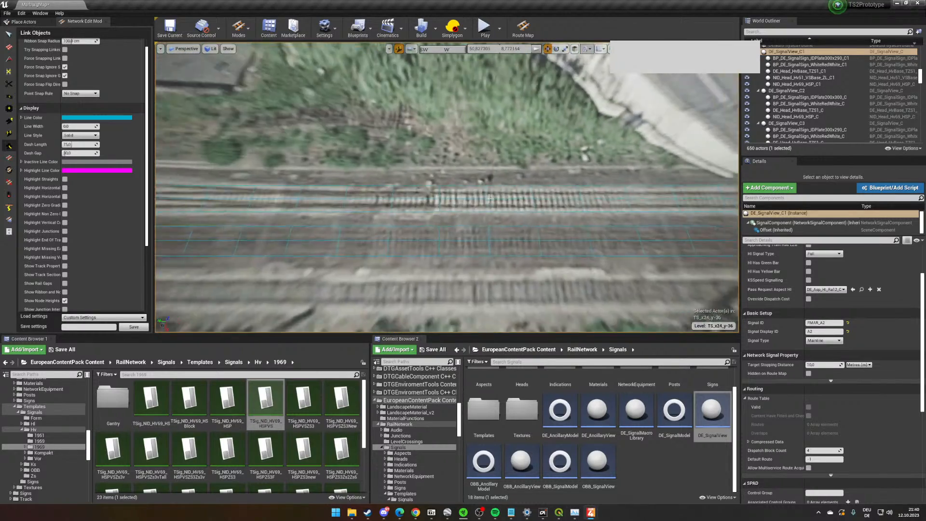
pyautogui.press('w')
pyautogui.moveTo(468, 194); pyautogui.dragTo(468, 194, button='right')
pyautogui.press('d')
pyautogui.moveTo(385, 187); pyautogui.dragTo(365, 188, button='right')
pyautogui.press('w')
pyautogui.press('s')
pyautogui.moveTo(482, 160); pyautogui.dragTo(718, 143, button='right')
pyautogui.press('w')
pyautogui.moveTo(440, 194); pyautogui.dragTo(388, 149, button='right')
pyautogui.press('w')
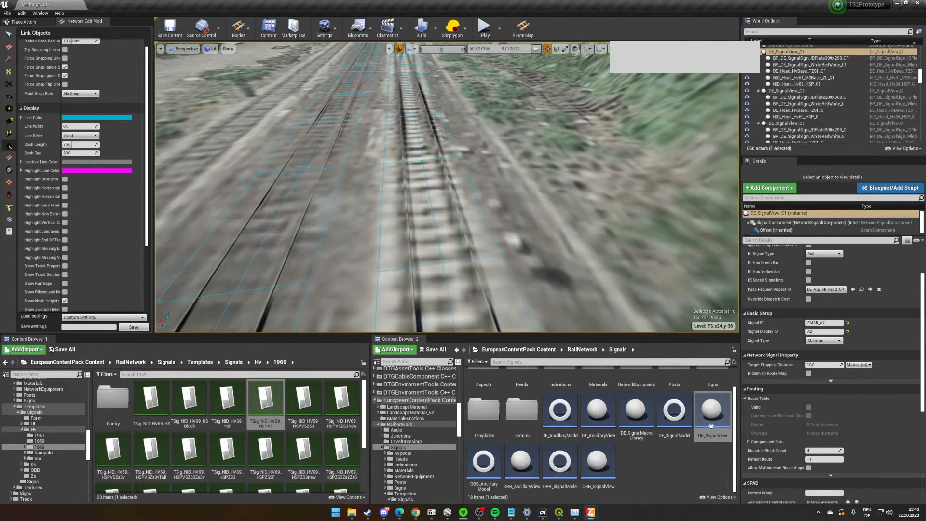
pyautogui.moveTo(715, 431); pyautogui.dragTo(510, 220)
pyautogui.scroll(-5, 895, 359)
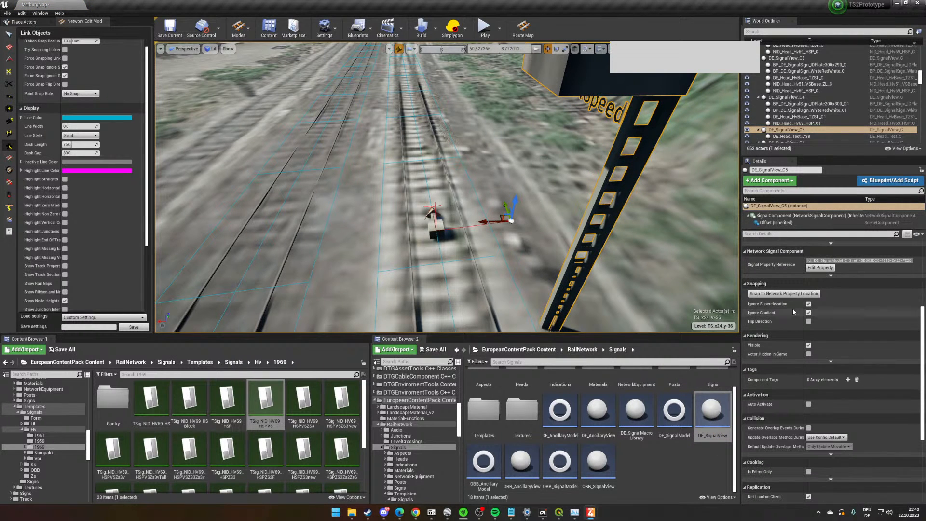
pyautogui.click(808, 322)
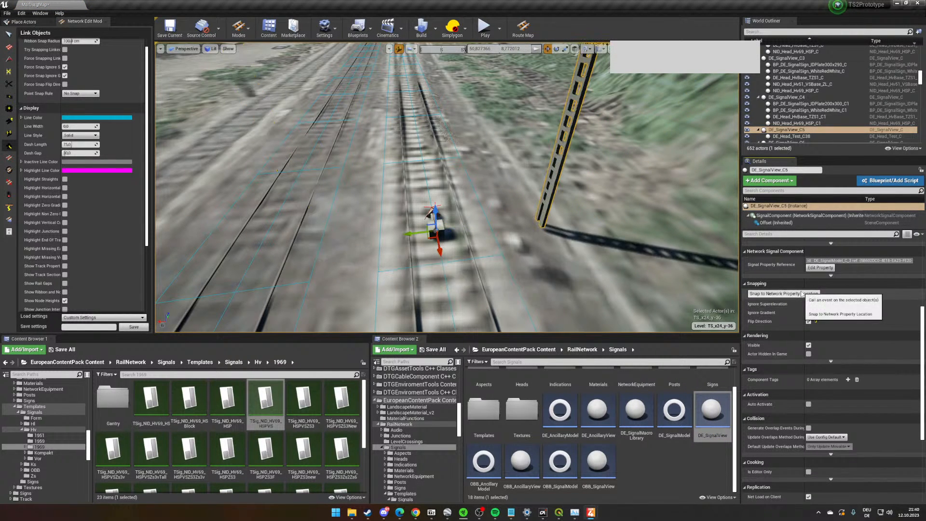
# - Apply the TSig_DRA_Hp_GndShunt template from the Hv templates folder as the preset of the new signal
pyautogui.scroll(-1, 260, 386)
pyautogui.click(258, 362)
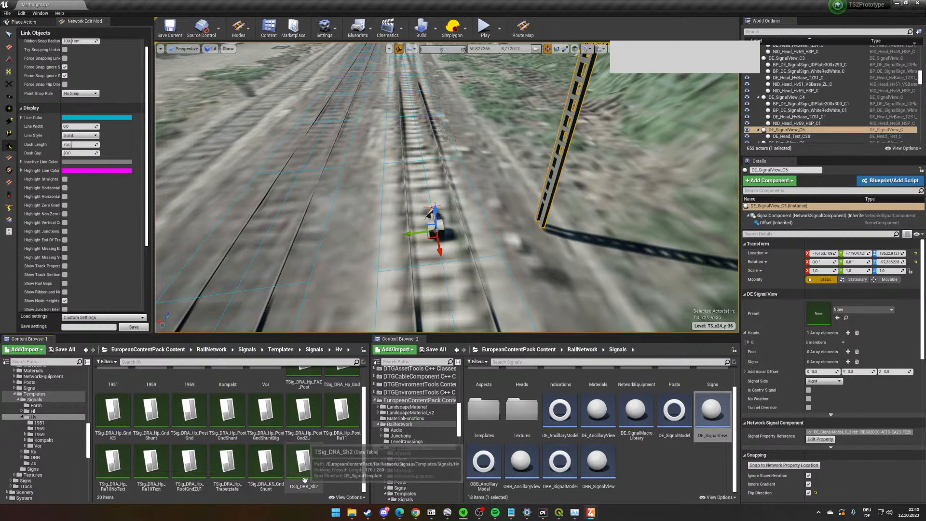
pyautogui.moveTo(159, 429); pyautogui.dragTo(852, 309)
# - Set the ground shunt signal's type to Running Shunt and fill in its FMAR_-prefixed Signal ID and its Signal Display ID
pyautogui.press('w')
pyautogui.moveTo(458, 273); pyautogui.dragTo(480, 271, button='right')
pyautogui.press('s')
pyautogui.scroll(-10, 855, 381)
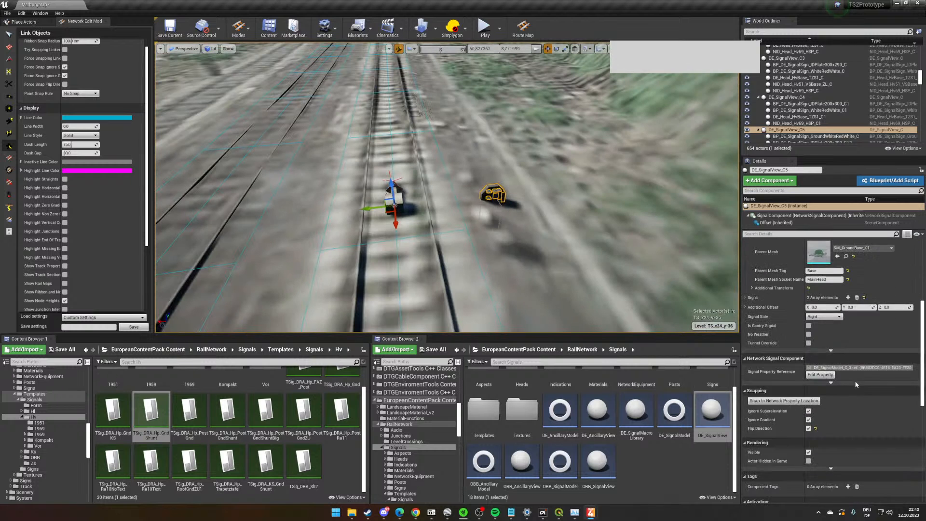
pyautogui.click(826, 381)
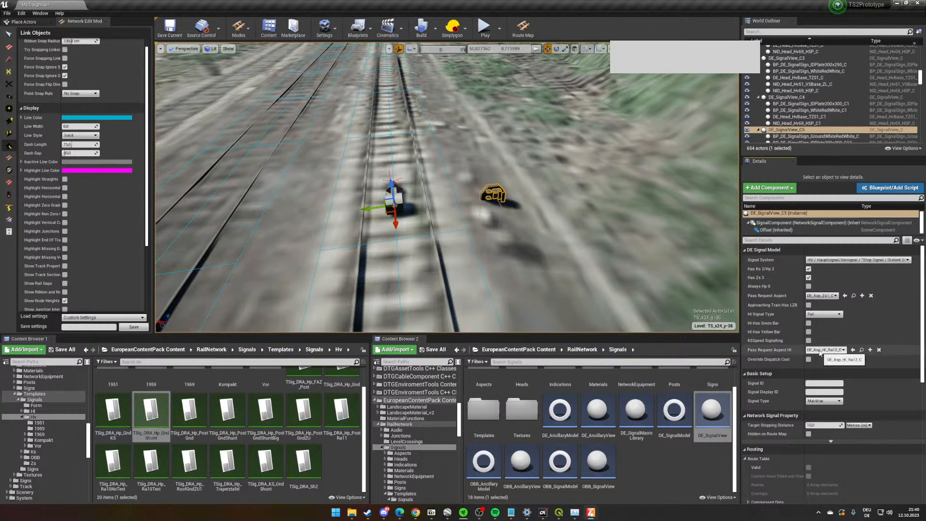
pyautogui.click(823, 401)
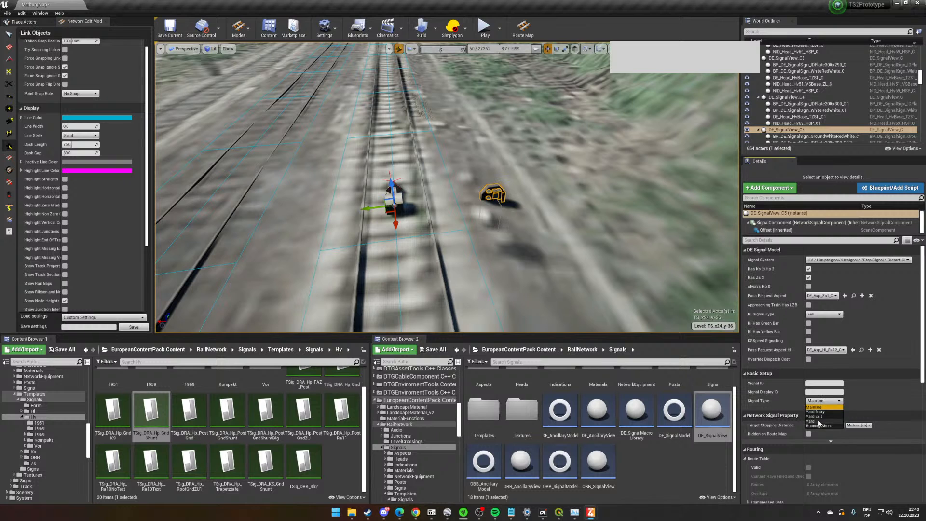
pyautogui.click(819, 426)
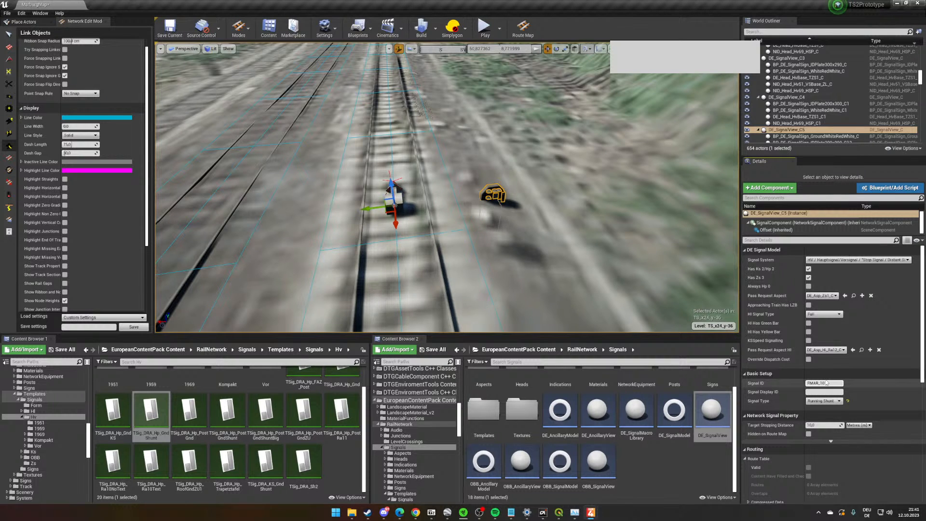
pyautogui.write('1')
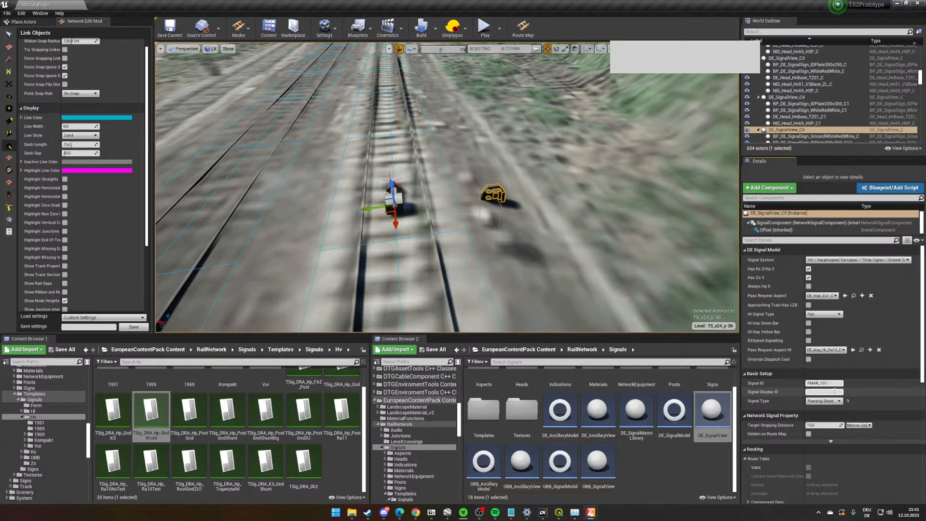
pyautogui.press('Return')
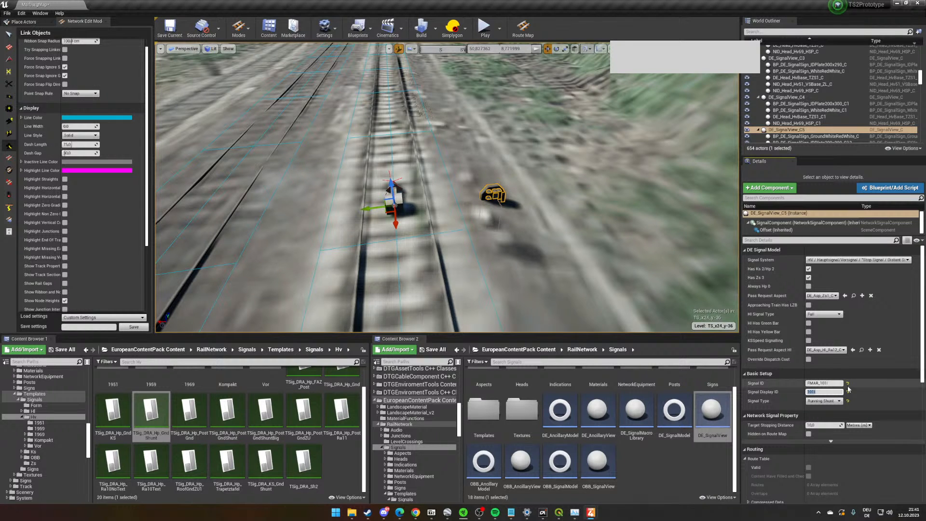
# - Place a DE_SignalView beside a station track at the far end, flip its direction and snap it to its network property location
pyautogui.moveTo(535, 207); pyautogui.dragTo(516, 110, button='right')
pyautogui.press('w')
pyautogui.moveTo(496, 175); pyautogui.dragTo(514, 158, button='right')
pyautogui.moveTo(445, 220); pyautogui.dragTo(445, 229, button='right')
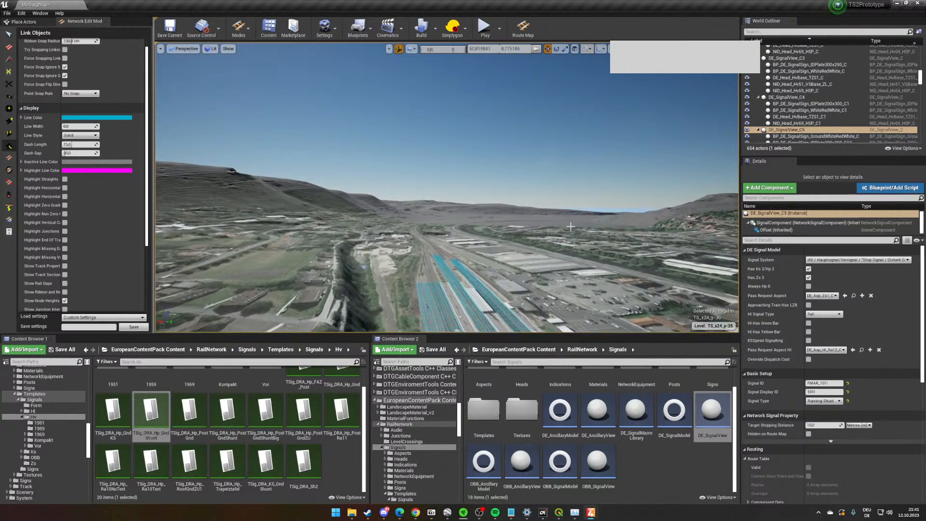
pyautogui.moveTo(570, 226); pyautogui.dragTo(573, 234, button='right')
pyautogui.moveTo(447, 193); pyautogui.dragTo(446, 261, button='right')
pyautogui.moveTo(711, 410); pyautogui.dragTo(483, 240)
pyautogui.scroll(-5, 837, 422)
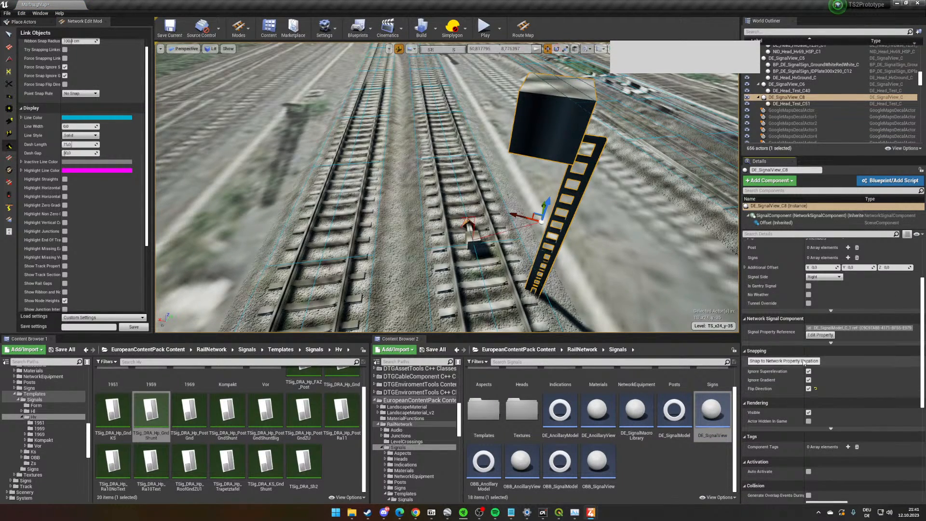
pyautogui.click(809, 389)
pyautogui.moveTo(646, 313); pyautogui.dragTo(636, 274, button='right')
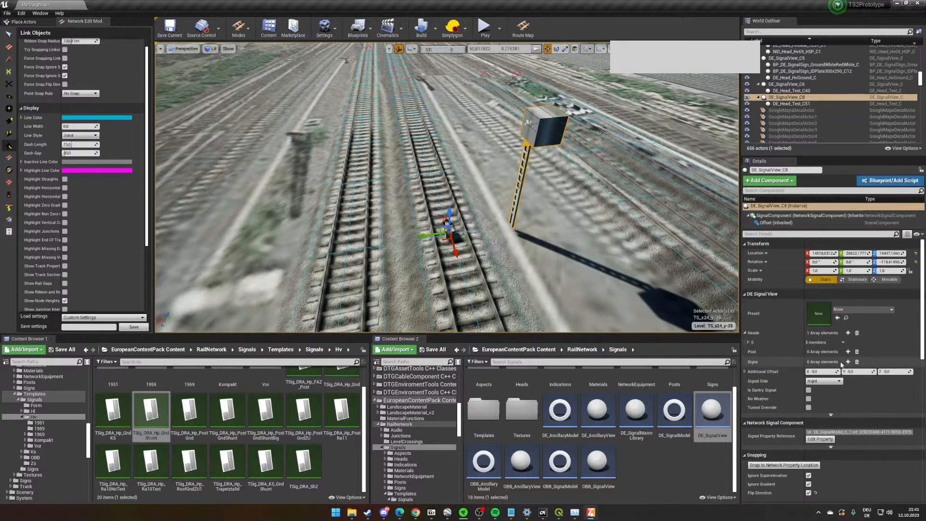
# - Apply the TSig_NID_HV69_HSP template from the 1969 folder as the preset of the station track's new signal
pyautogui.scroll(1, 179, 408)
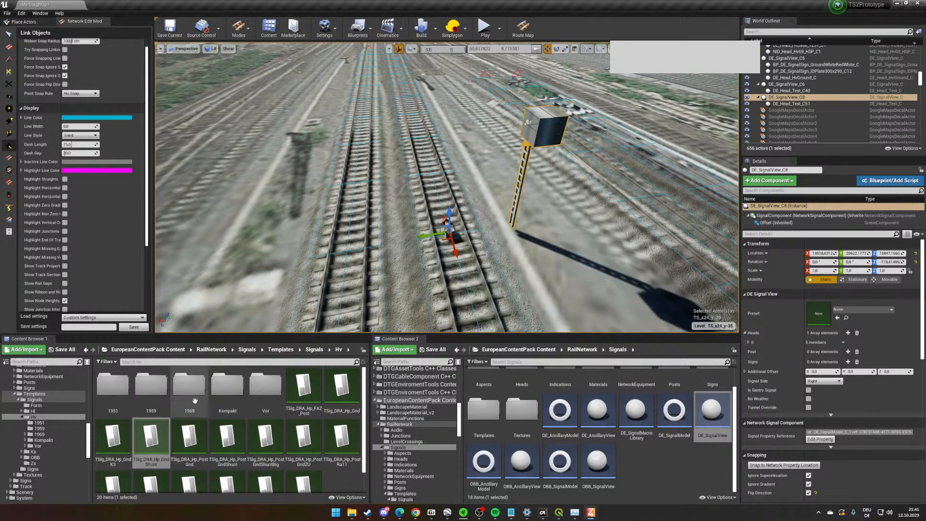
pyautogui.doubleClick(180, 408)
pyautogui.moveTo(228, 403); pyautogui.dragTo(827, 312)
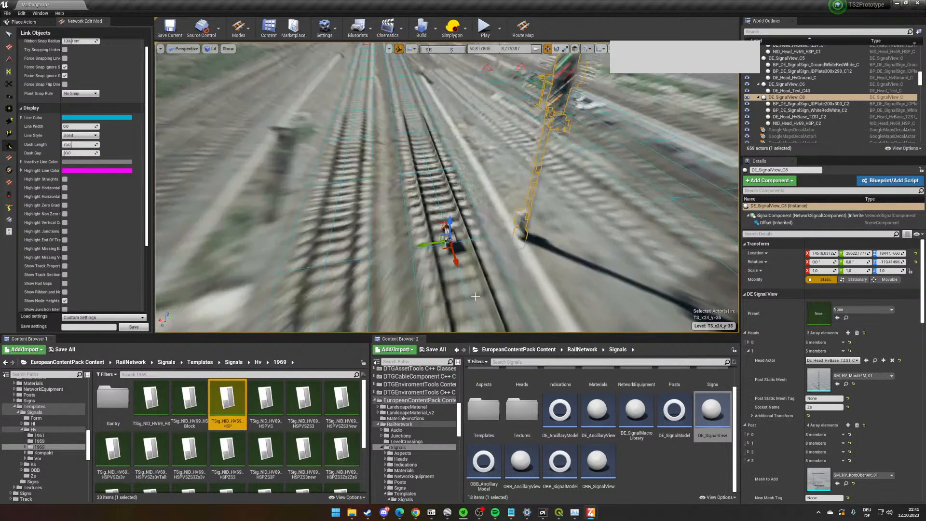
# - Place a DE_SignalView on the station track beside the existing HSP signal and snap it to its network property location
pyautogui.click(382, 233)
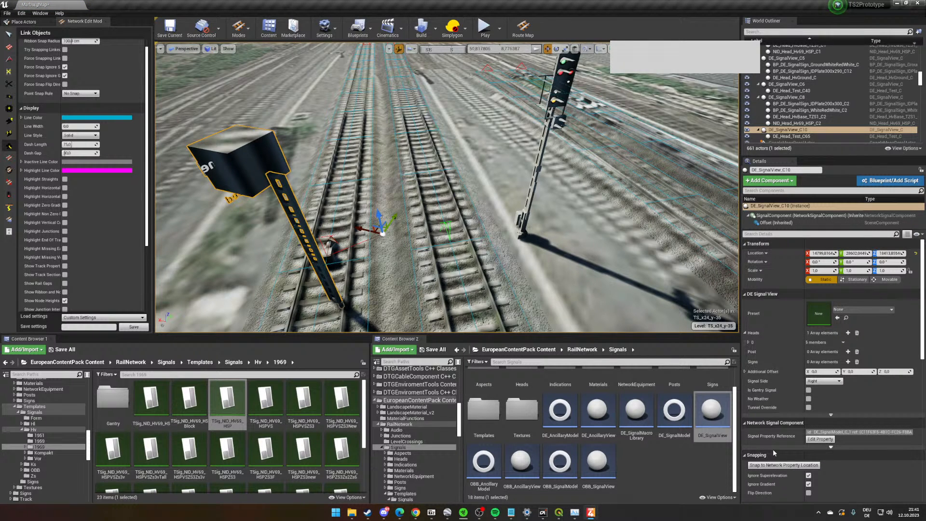
pyautogui.click(786, 465)
pyautogui.press('s')
pyautogui.moveTo(385, 273); pyautogui.dragTo(385, 273, button='right')
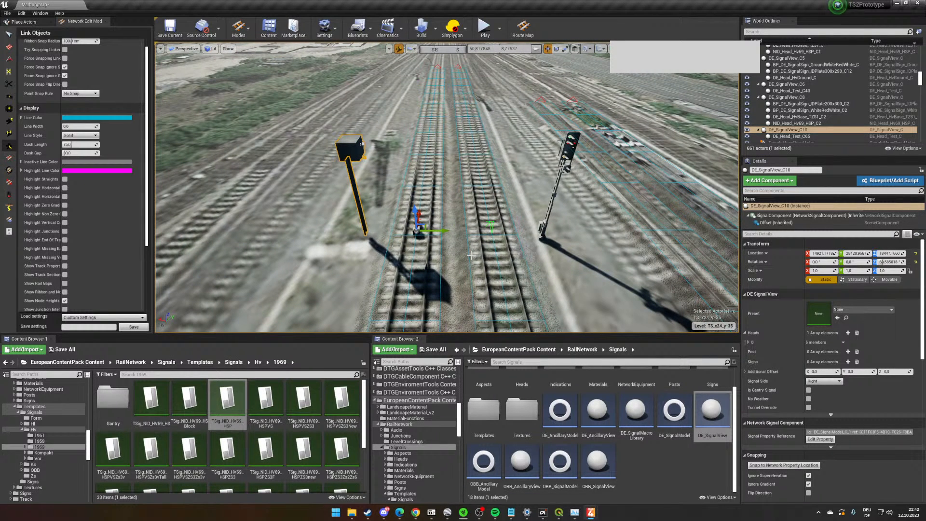
pyautogui.moveTo(535, 247); pyautogui.dragTo(480, 135, button='right')
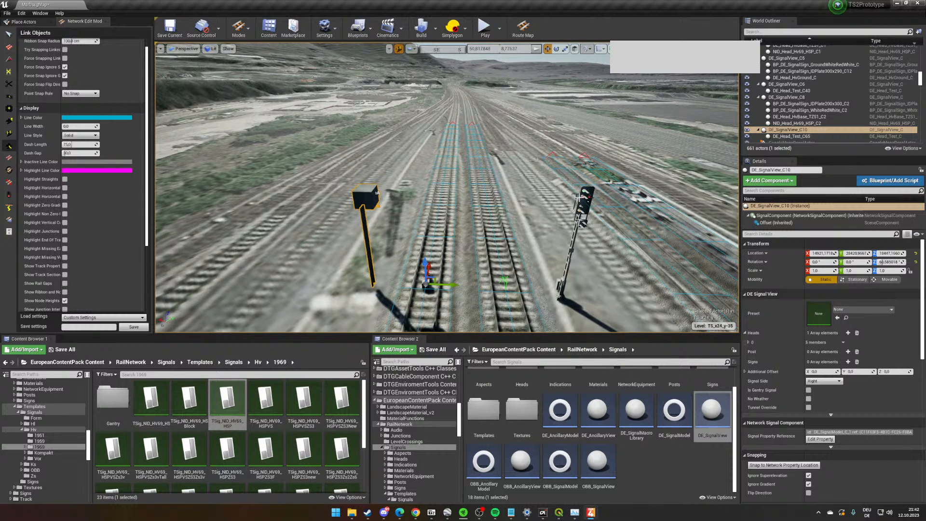
pyautogui.scroll(2, 609, 232)
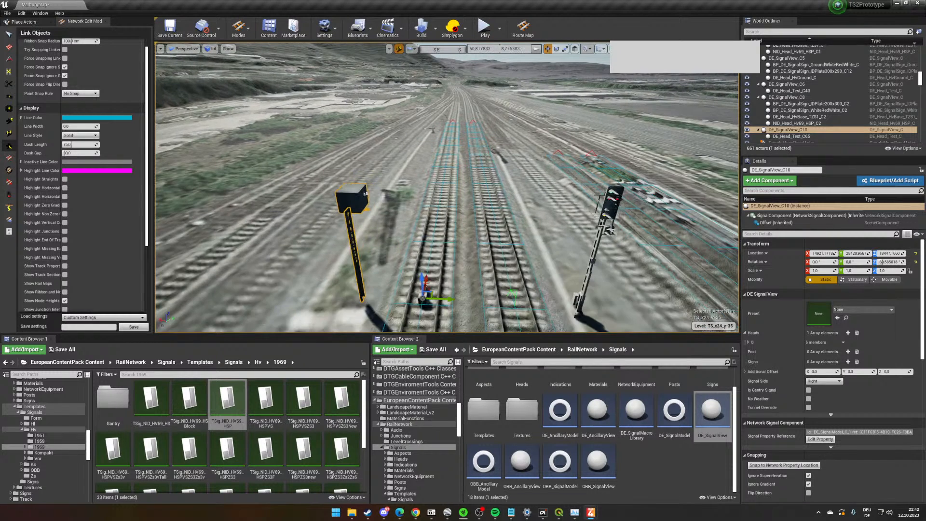
pyautogui.moveTo(599, 230); pyautogui.dragTo(600, 239, button='right')
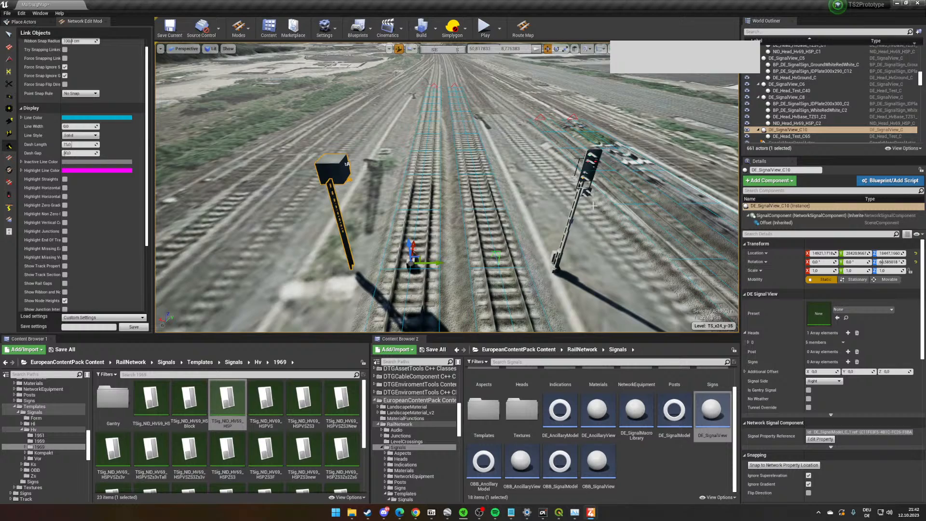
pyautogui.moveTo(565, 166); pyautogui.dragTo(467, 81, button='right')
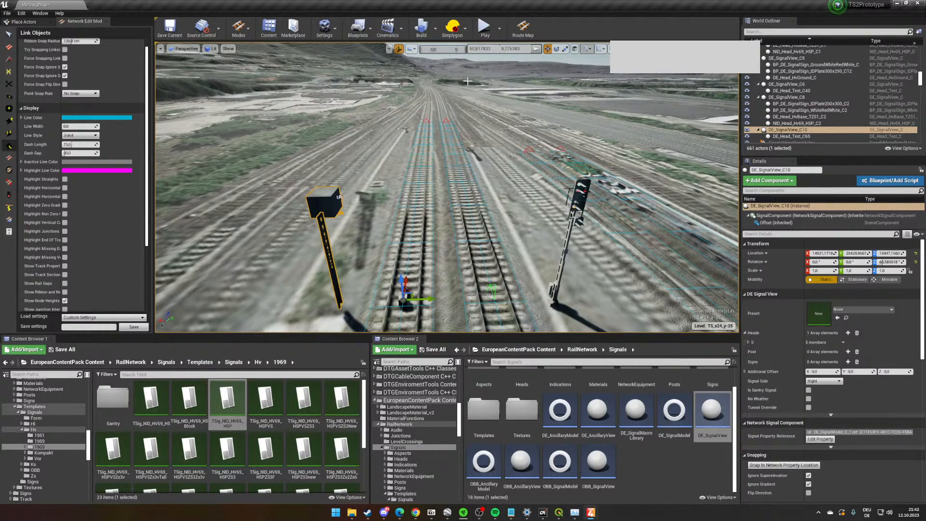
pyautogui.moveTo(501, 112); pyautogui.dragTo(536, 162, button='right')
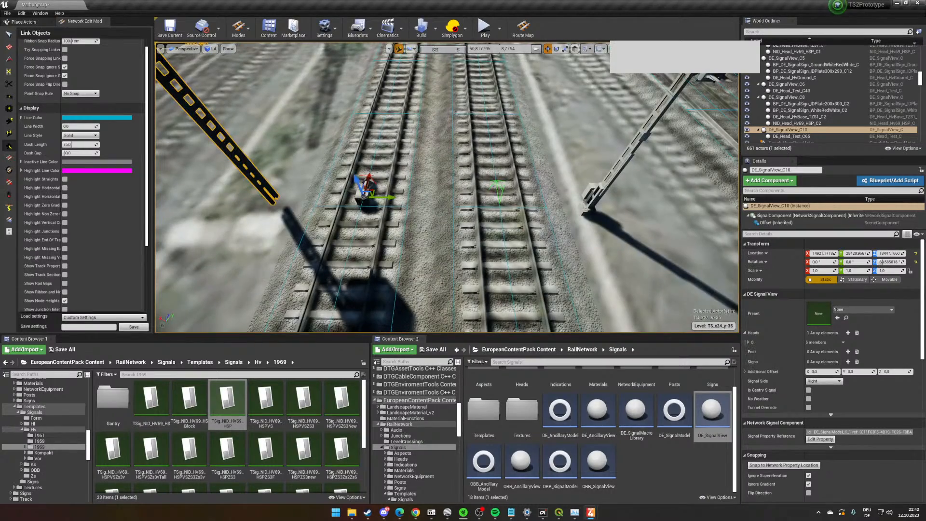
pyautogui.scroll(-5, 476, 213)
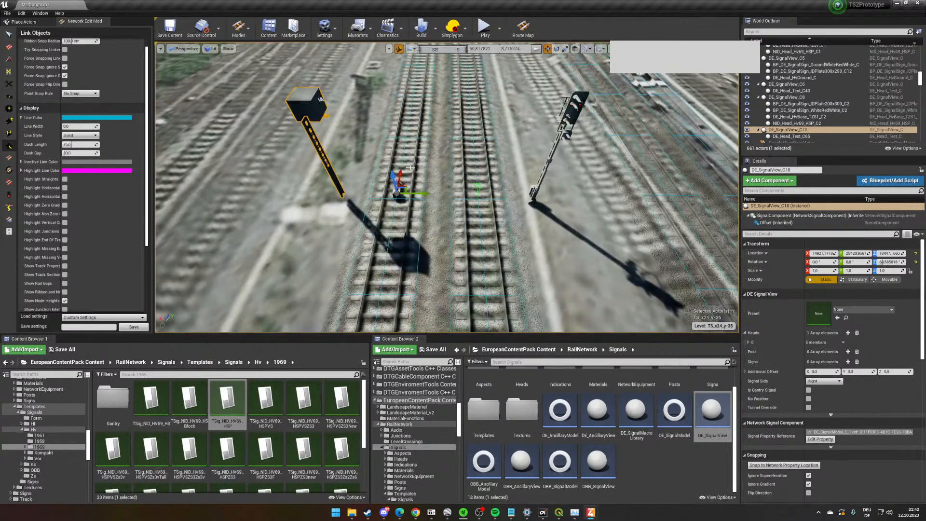
pyautogui.moveTo(481, 189); pyautogui.dragTo(424, 188, button='right')
pyautogui.scroll(4, 481, 189)
pyautogui.moveTo(482, 189); pyautogui.dragTo(521, 202, button='right')
pyautogui.scroll(1, 654, 495)
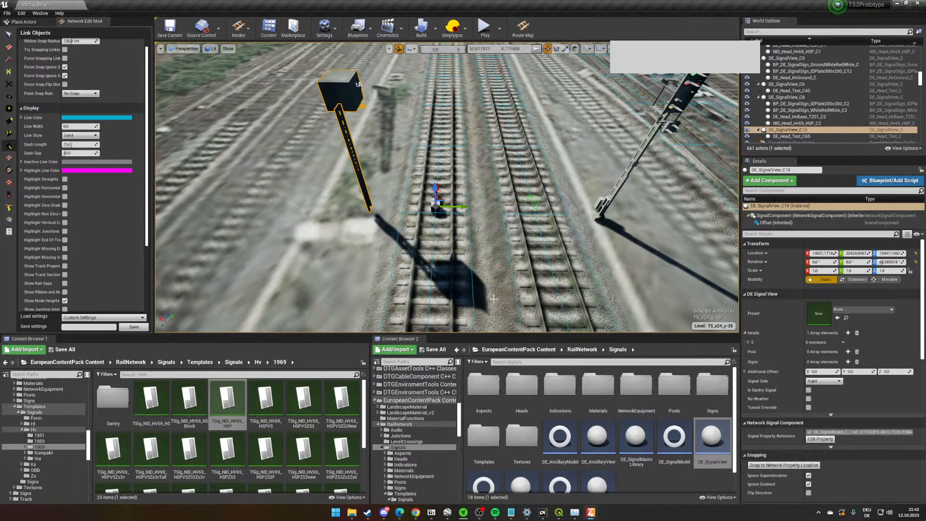
# - Rotate the new signal about 180 degrees to stand between the two tracks and adjust its Additional Offset Y towards its track
pyautogui.press('e')
pyautogui.moveTo(462, 230); pyautogui.dragTo(429, 257)
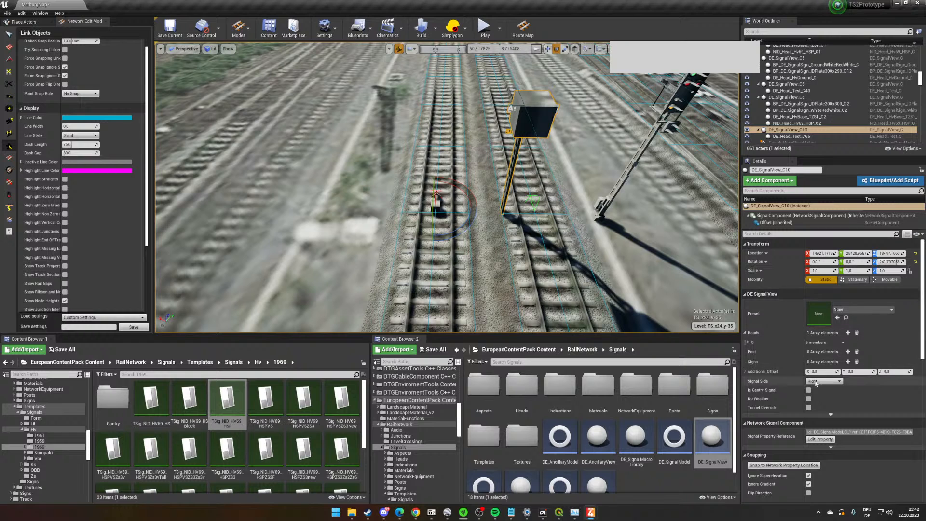
pyautogui.scroll(-3, 867, 413)
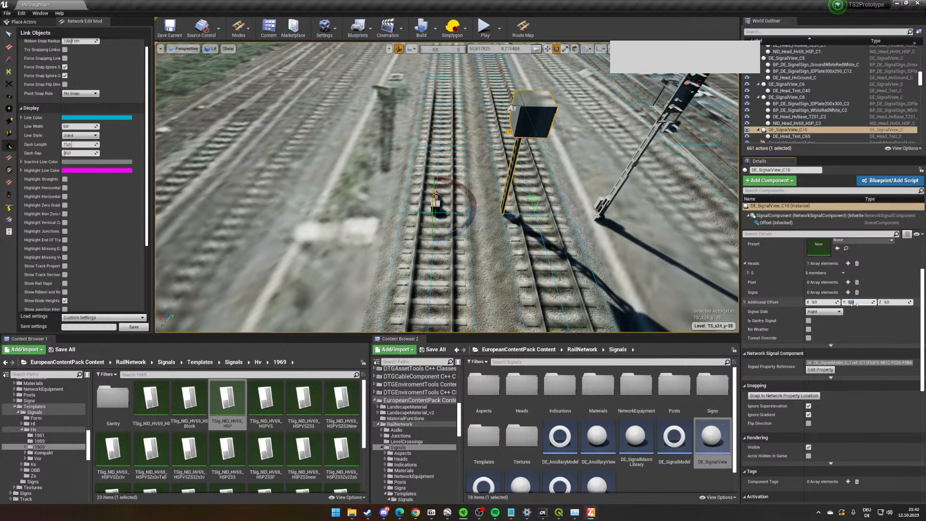
pyautogui.press('Return')
# - Apply the TSig_NID_HV69_HSP template as the new signal's preset and set its Signal ID to FMAR_P1
pyautogui.scroll(3, 881, 344)
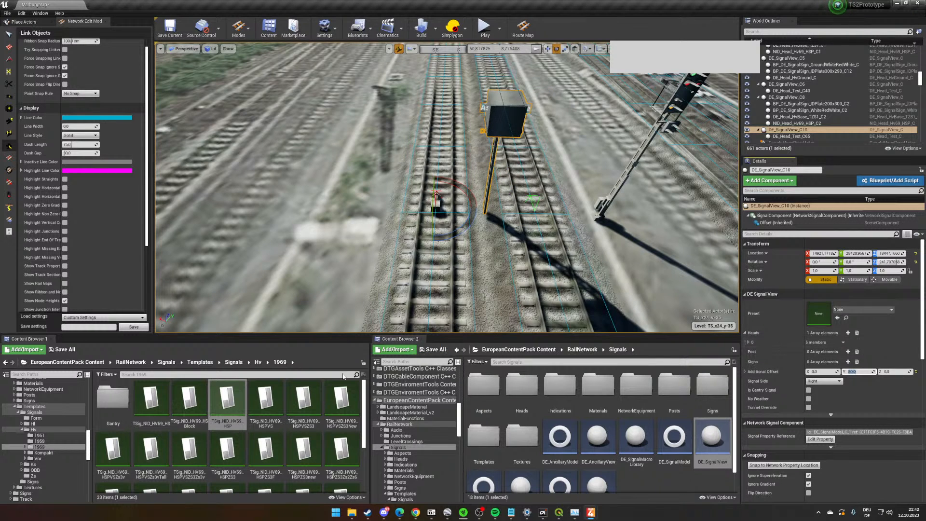
pyautogui.moveTo(227, 398); pyautogui.dragTo(816, 313)
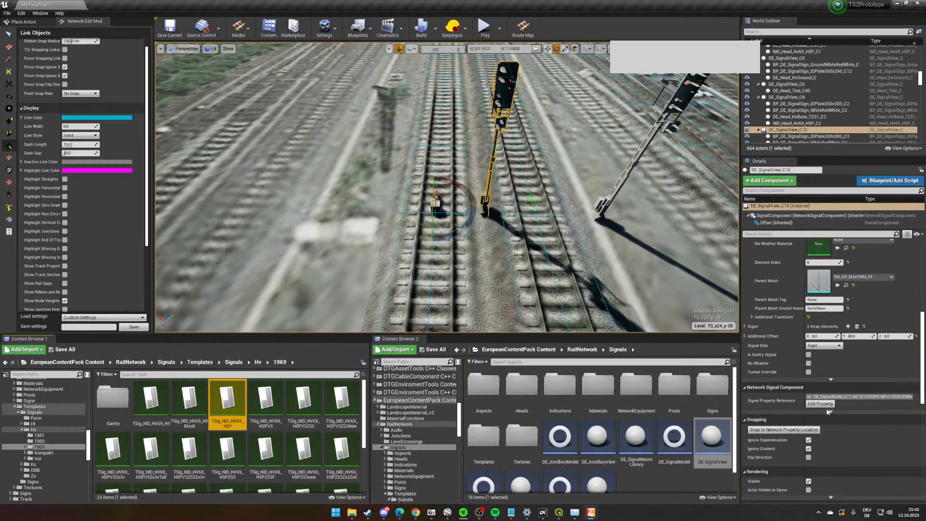
pyautogui.scroll(-5, 825, 390)
pyautogui.scroll(2, 824, 390)
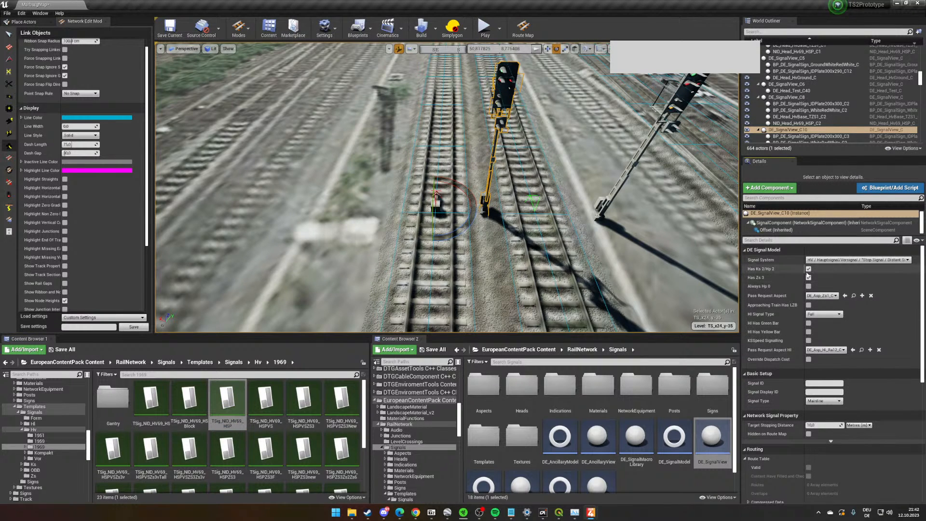
pyautogui.click(824, 383)
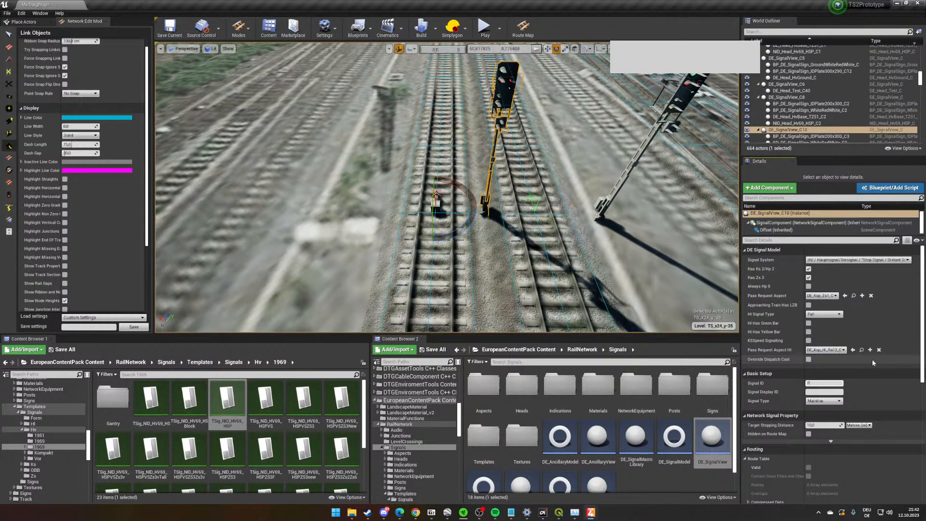
pyautogui.write('FMAR_P1')
pyautogui.press('Return')
# - Set the Signal ID of the neighbouring track's HSP signal to FMAR_P2
pyautogui.click(642, 152)
pyautogui.scroll(-10, 824, 408)
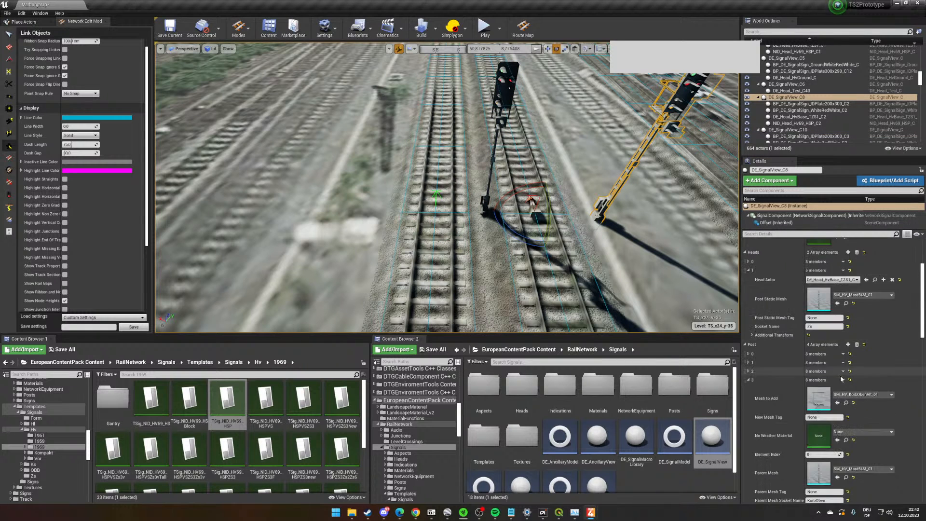
pyautogui.click(823, 410)
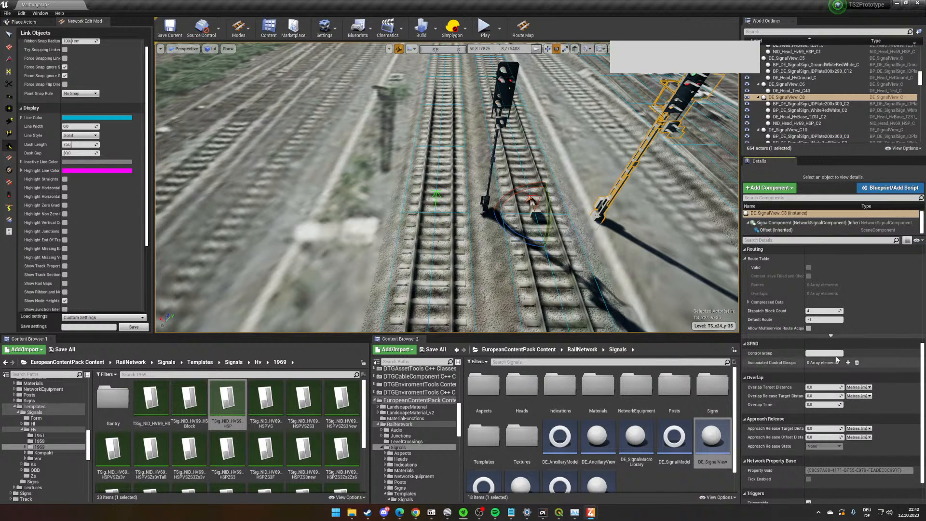
pyautogui.scroll(5, 825, 396)
pyautogui.click(820, 357)
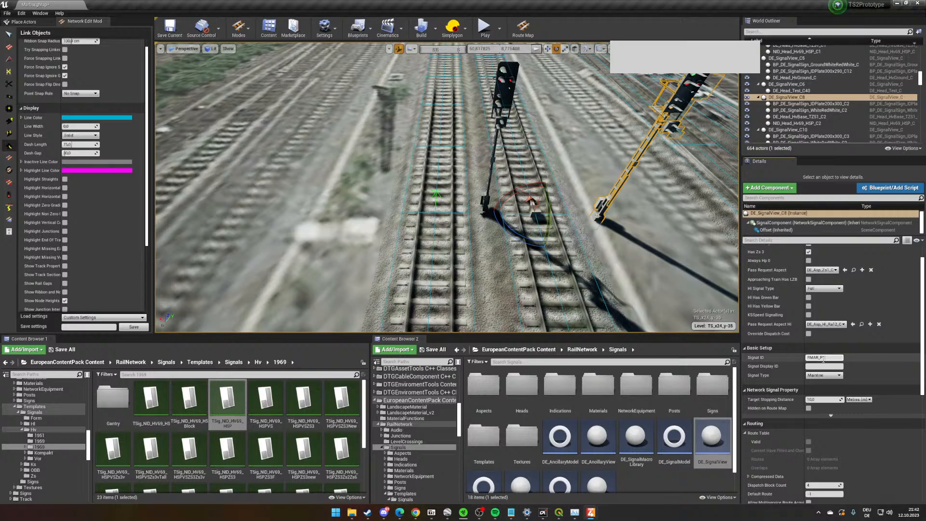
pyautogui.write('FMAR_P2')
pyautogui.click(879, 348)
# - Fill the track network with track sections using the Track Section Tool
pyautogui.moveTo(531, 264); pyautogui.dragTo(675, 299, button='right')
pyautogui.press('w')
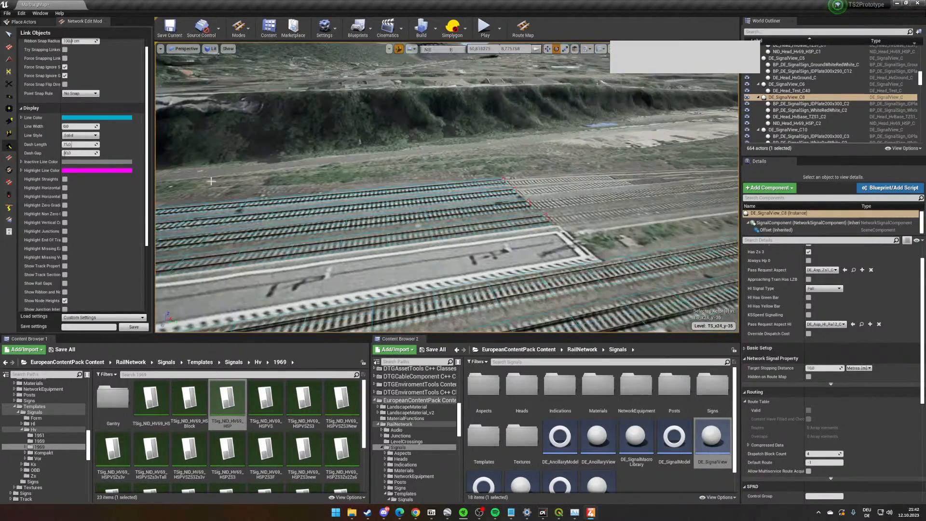
pyautogui.click(10, 197)
pyautogui.moveTo(193, 159); pyautogui.dragTo(326, 169, button='right')
pyautogui.press('w')
pyautogui.click(49, 44)
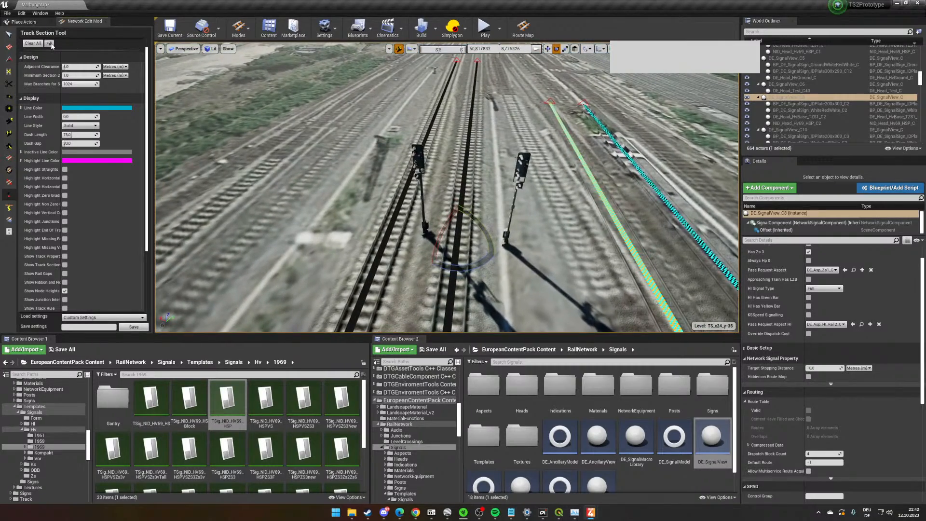
# - Examine the coloured track sections along the station tracks and the line beyond them
pyautogui.moveTo(497, 219); pyautogui.dragTo(261, 161, button='right')
pyautogui.press('w')
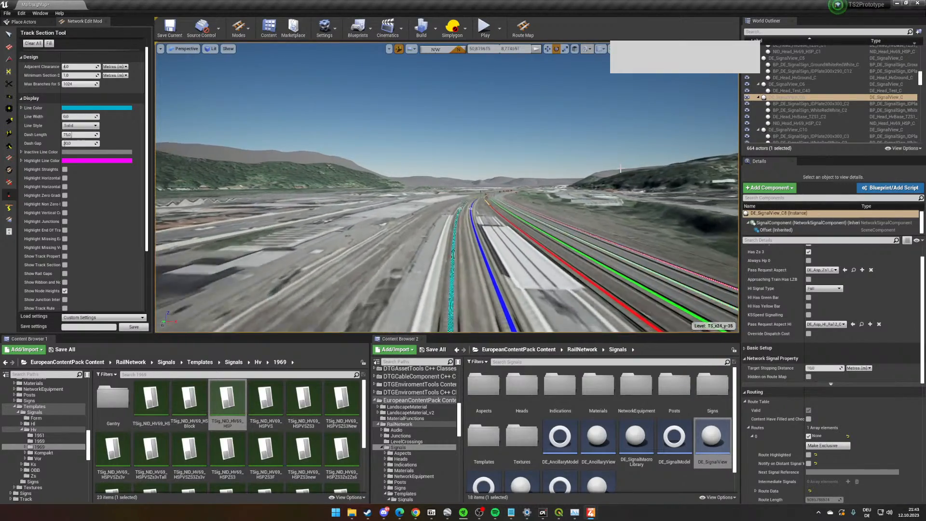
pyautogui.press('w')
pyautogui.moveTo(496, 234); pyautogui.dragTo(504, 265, button='right')
pyautogui.press('w')
pyautogui.moveTo(446, 188); pyautogui.dragTo(410, 160, button='right')
pyautogui.moveTo(474, 249); pyautogui.dragTo(502, 219, button='right')
pyautogui.press('w')
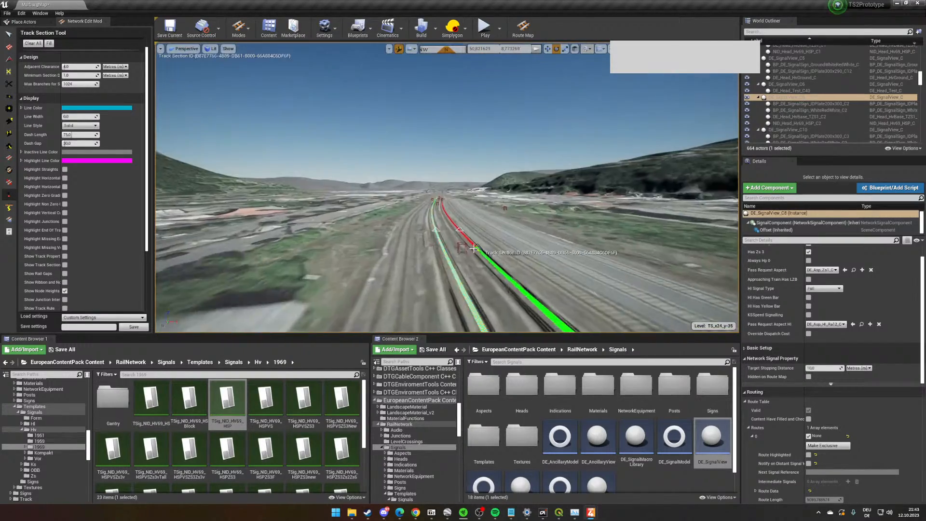
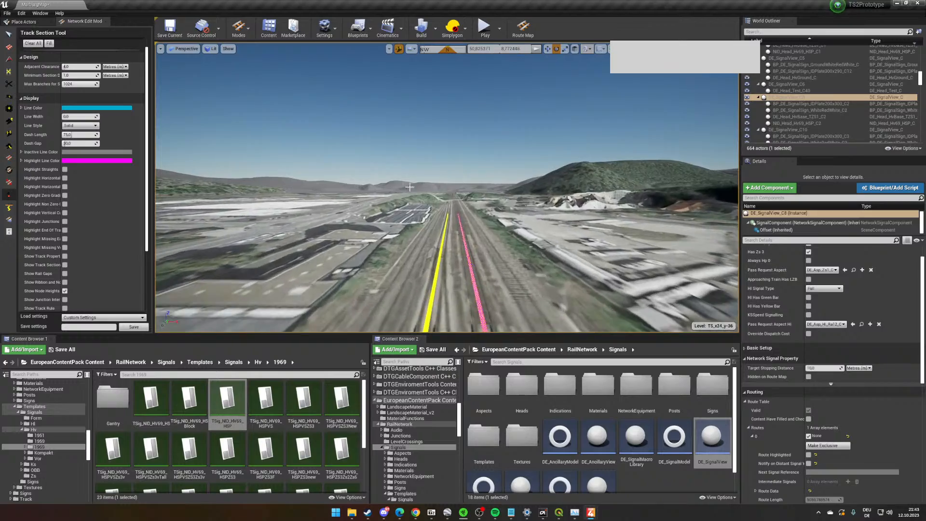
# - Examine the coloured track sections along the open line and around the pair of entry signals
pyautogui.moveTo(463, 199); pyautogui.dragTo(478, 182, button='right')
pyautogui.press('w')
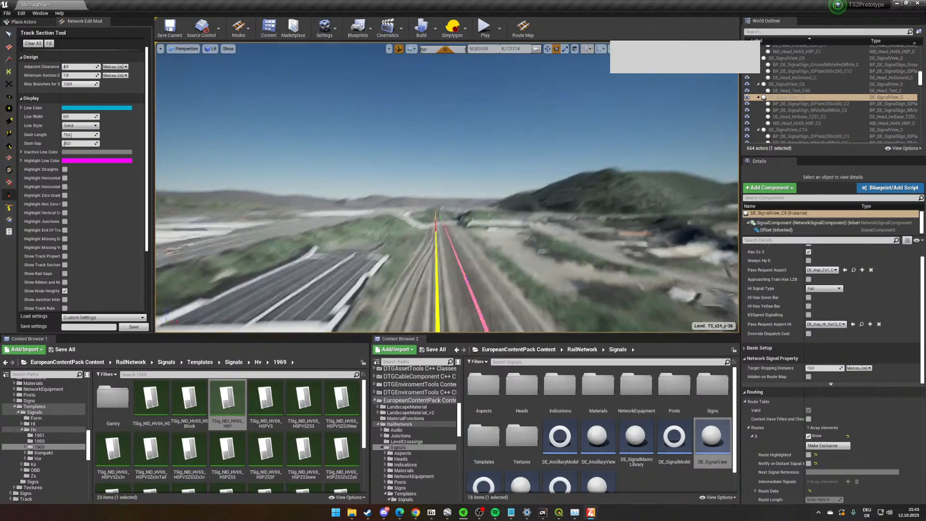
pyautogui.press('w')
pyautogui.moveTo(493, 225); pyautogui.dragTo(273, 265, button='right')
pyautogui.press('w')
pyautogui.press('w')
pyautogui.moveTo(286, 140); pyautogui.dragTo(314, 87, button='right')
pyautogui.press('s')
pyautogui.press('w')
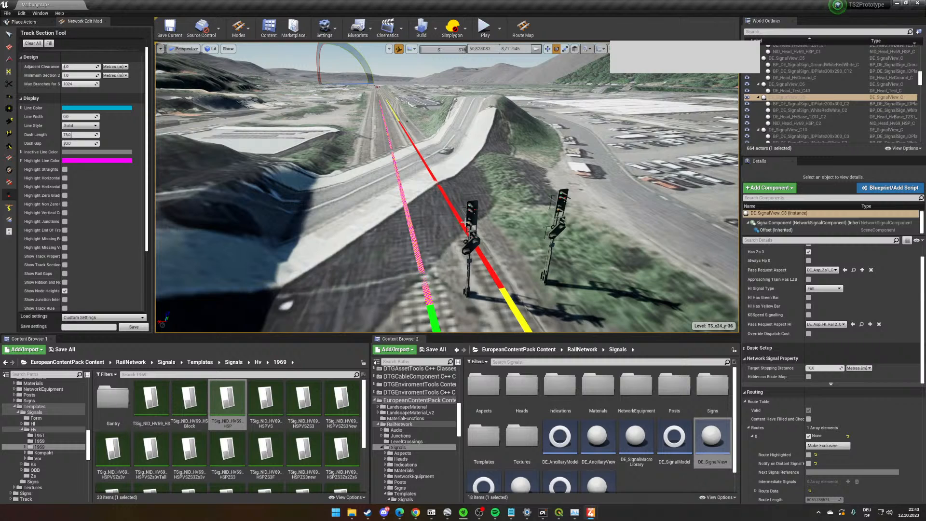
# - Select the entry signal nearest the tracks with Link Objects and open its network property at the route table
pyautogui.scroll(3, 465, 222)
pyautogui.click(9, 146)
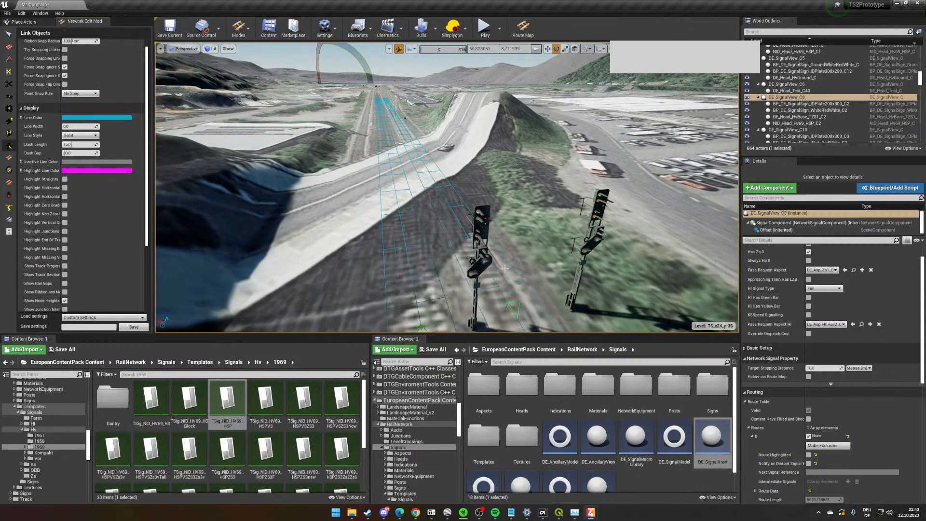
pyautogui.click(489, 235)
pyautogui.press('f')
pyautogui.scroll(-5, 833, 363)
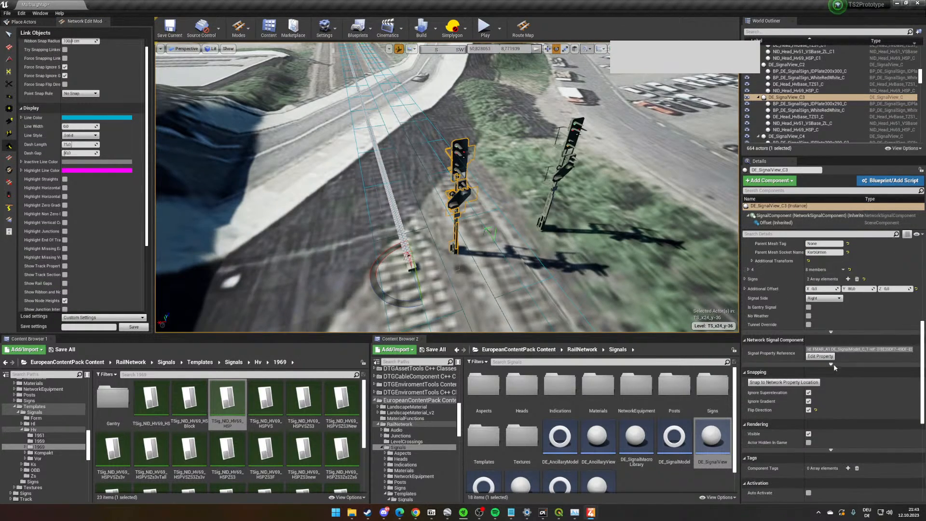
pyautogui.click(820, 357)
pyautogui.scroll(2, 885, 369)
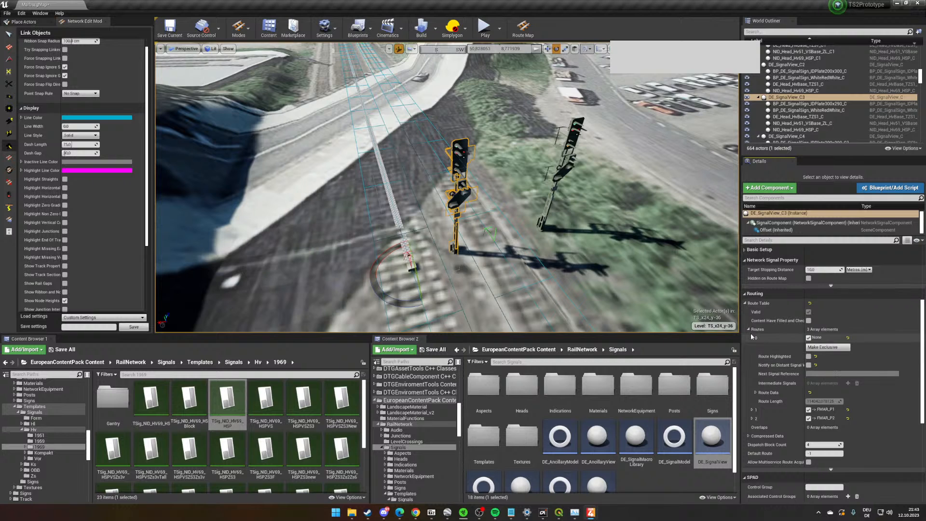
# - Inspect the tracks from the open line into Marburg station on the route map and place the map window aside
pyautogui.click(522, 27)
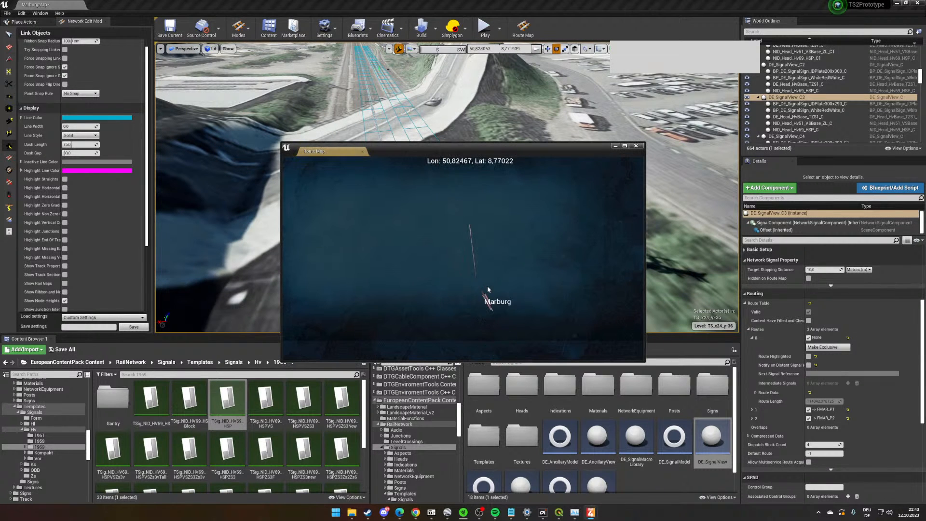
pyautogui.scroll(5, 488, 289)
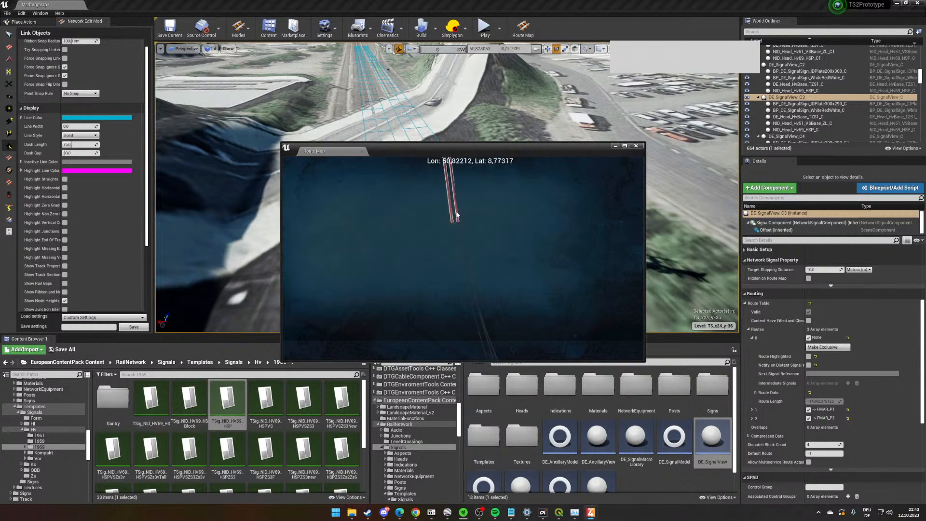
pyautogui.moveTo(456, 216); pyautogui.dragTo(461, 313)
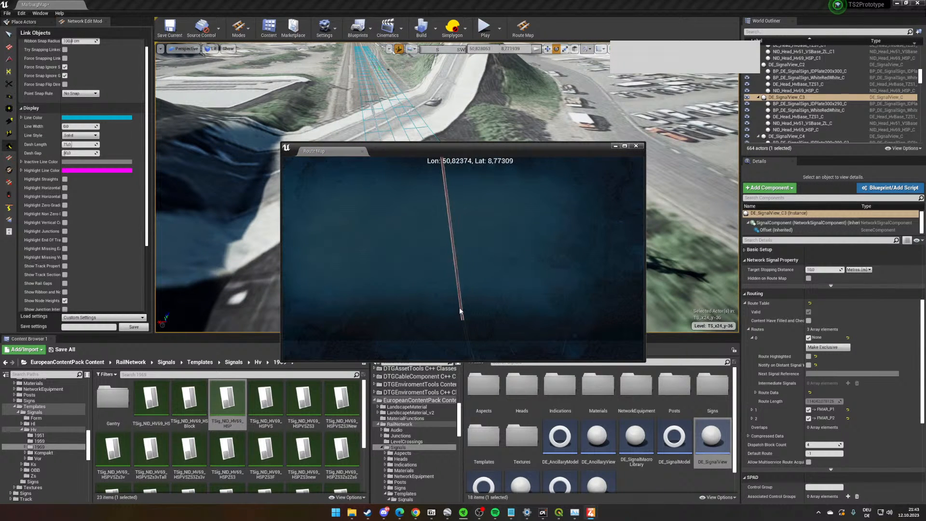
pyautogui.click(636, 145)
pyautogui.click(522, 28)
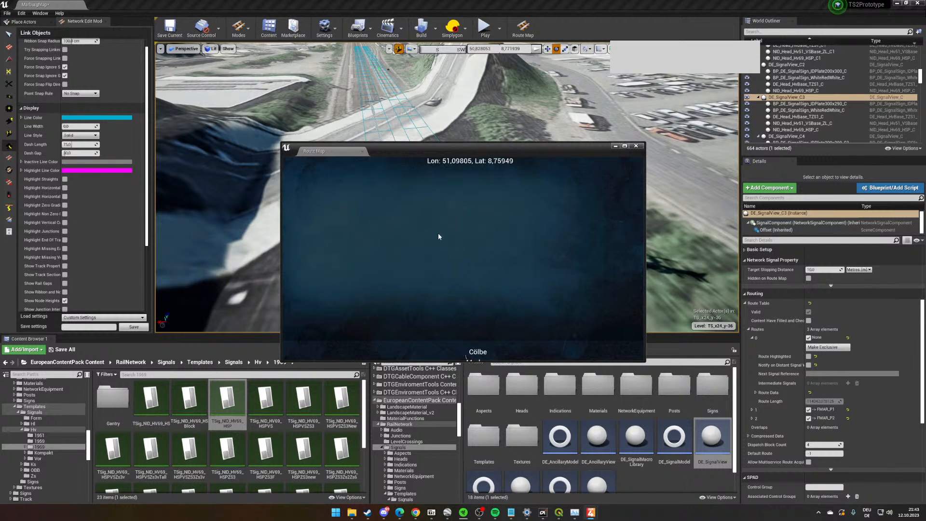
pyautogui.moveTo(438, 236); pyautogui.dragTo(421, 182)
pyautogui.scroll(6, 385, 226)
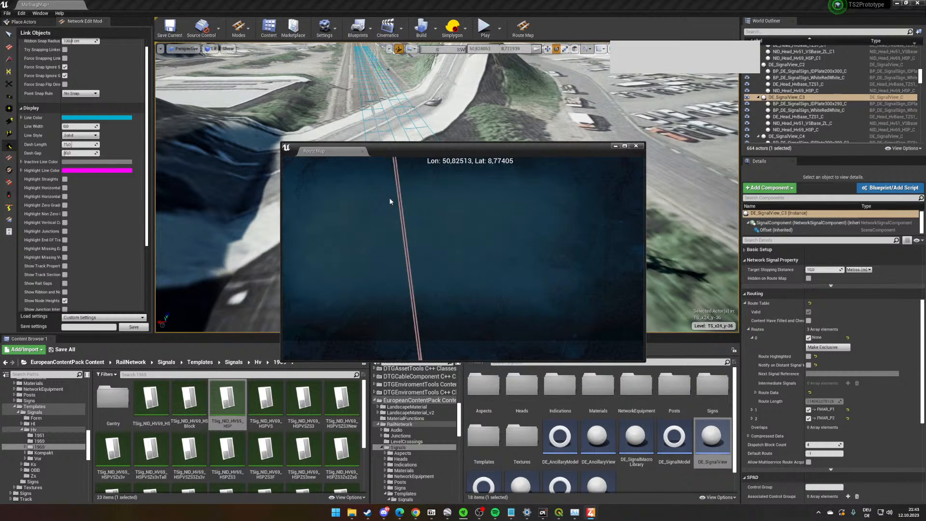
pyautogui.scroll(-4, 404, 279)
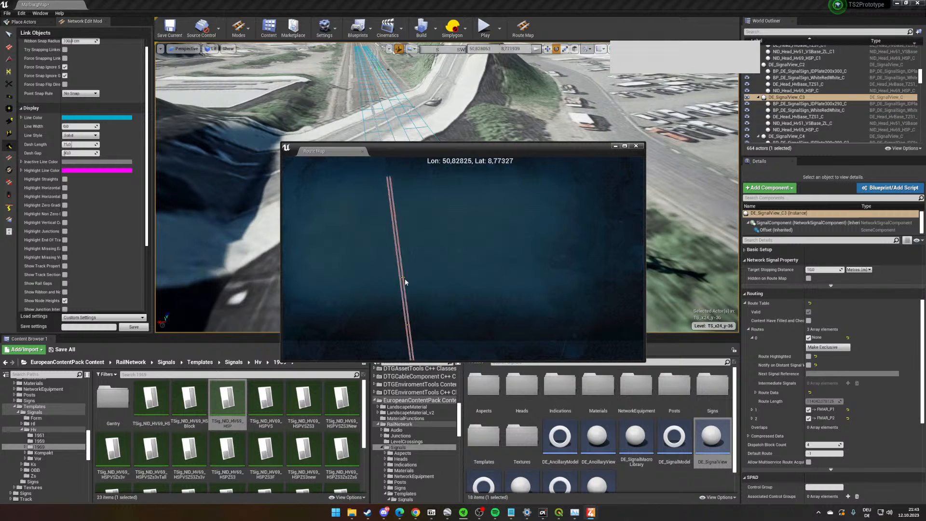
pyautogui.moveTo(404, 279); pyautogui.dragTo(405, 170)
pyautogui.scroll(5, 425, 319)
pyautogui.moveTo(433, 320); pyautogui.dragTo(466, 347)
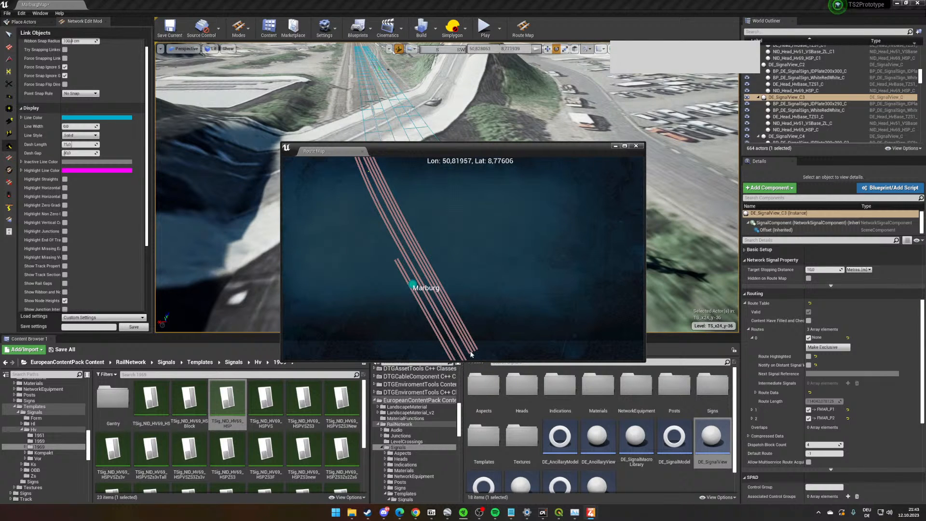
pyautogui.moveTo(528, 154); pyautogui.dragTo(397, 404)
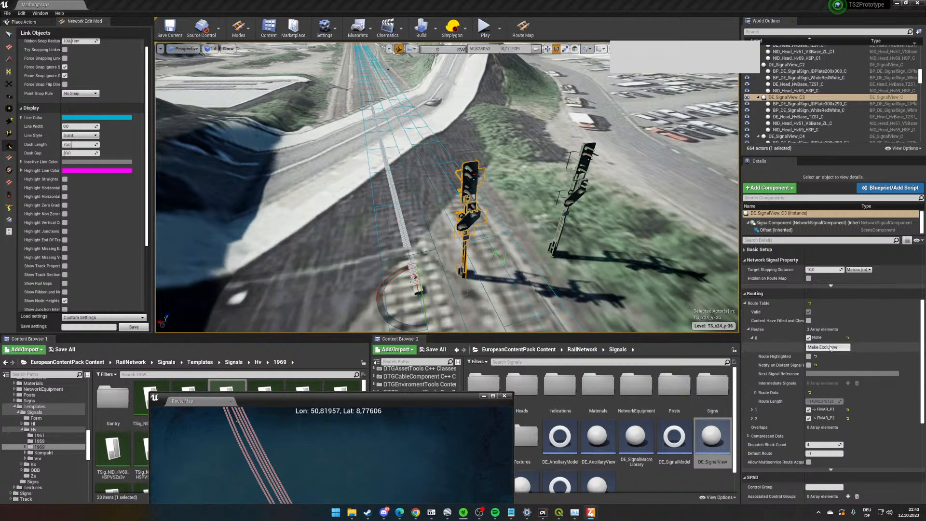
# - Expand the route to FMAR_P1 in the entry signal's route table and review its route data
pyautogui.scroll(-1, 822, 321)
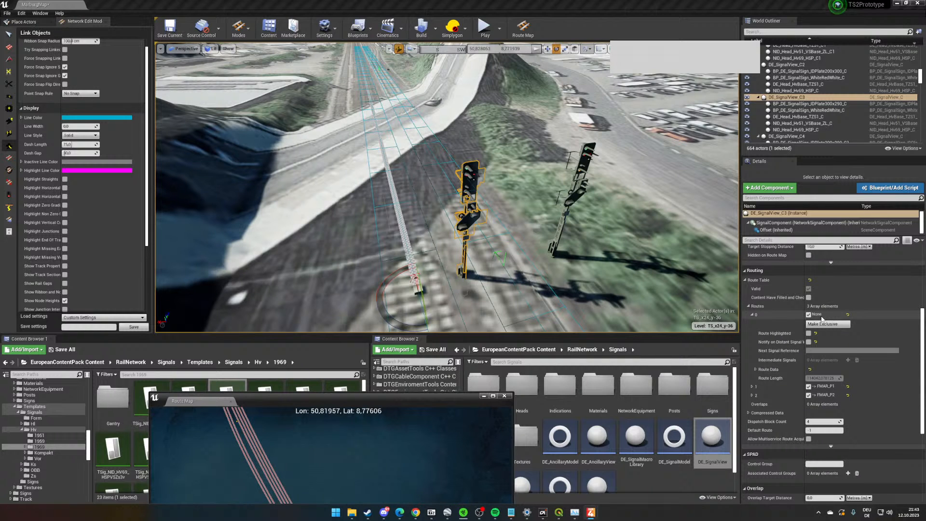
pyautogui.moveTo(678, 280); pyautogui.dragTo(666, 243, button='right')
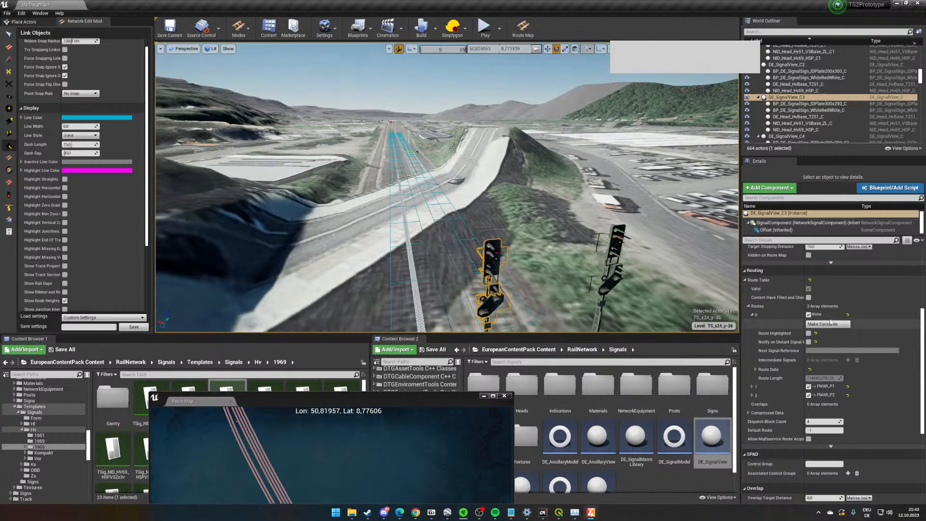
pyautogui.scroll(-2, 849, 348)
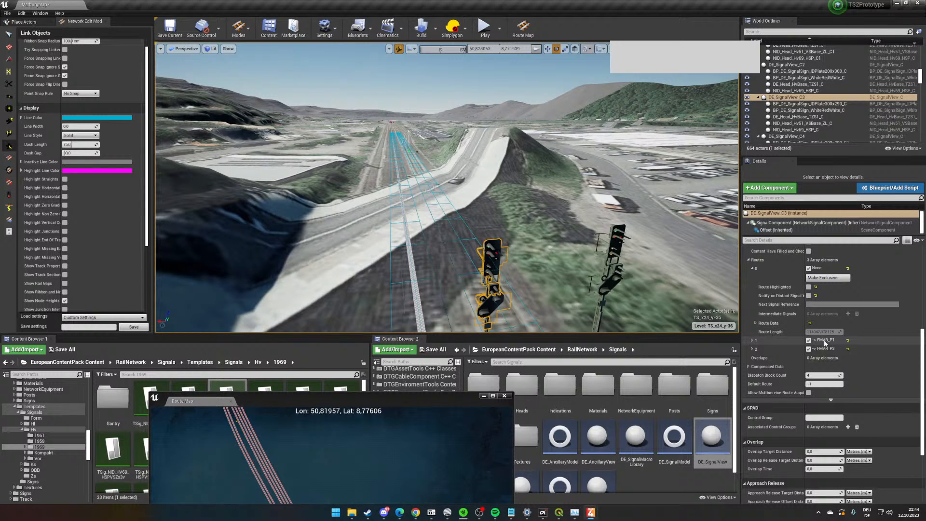
pyautogui.click(752, 340)
pyautogui.click(755, 395)
pyautogui.scroll(-3, 820, 386)
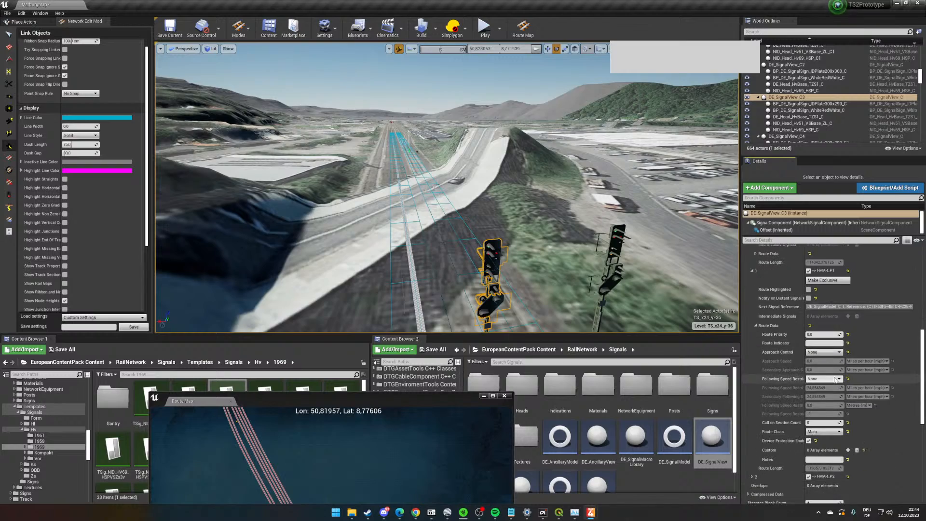
pyautogui.moveTo(607, 253); pyautogui.dragTo(587, 256, button='right')
pyautogui.press('s')
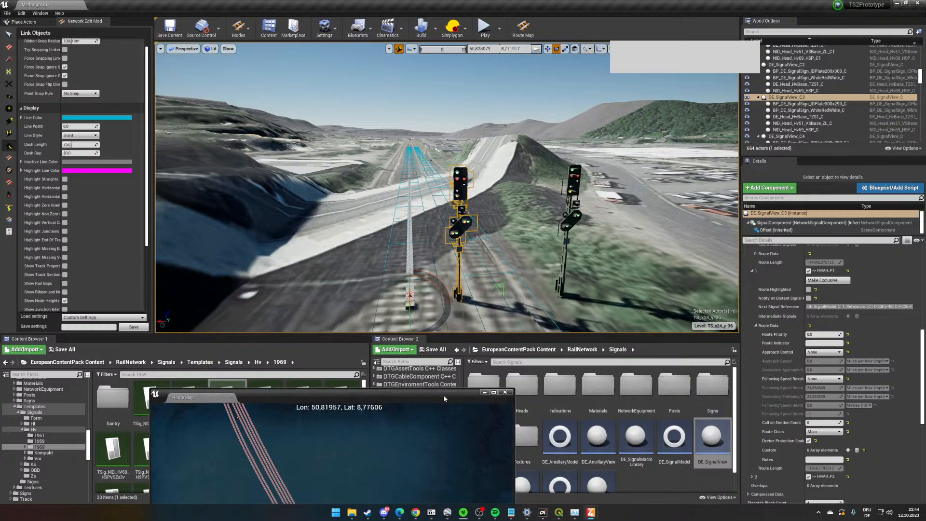
# - Enable Route Highlighted for route 0 of the entry signal and check the Marburg tracks on the route map
pyautogui.moveTo(443, 397); pyautogui.dragTo(506, 156)
pyautogui.moveTo(403, 304); pyautogui.dragTo(435, 345)
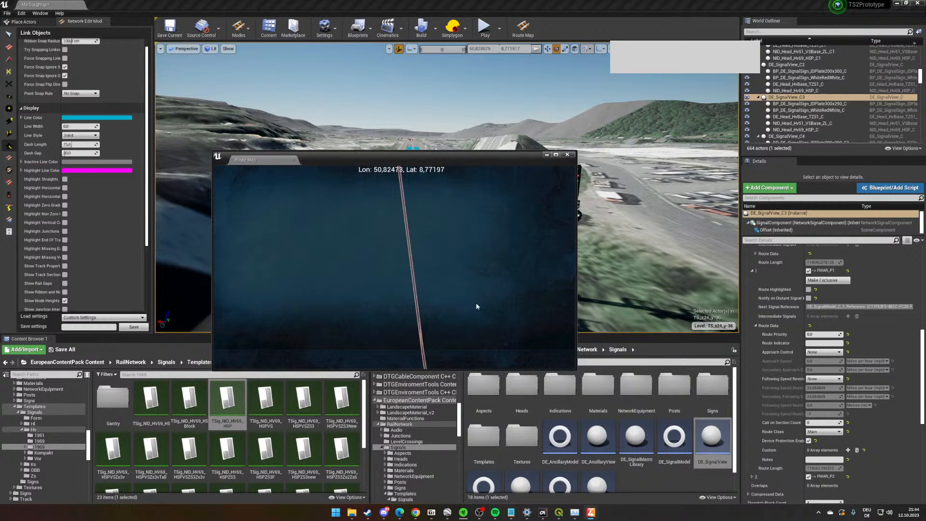
pyautogui.scroll(3, 803, 322)
pyautogui.click(808, 322)
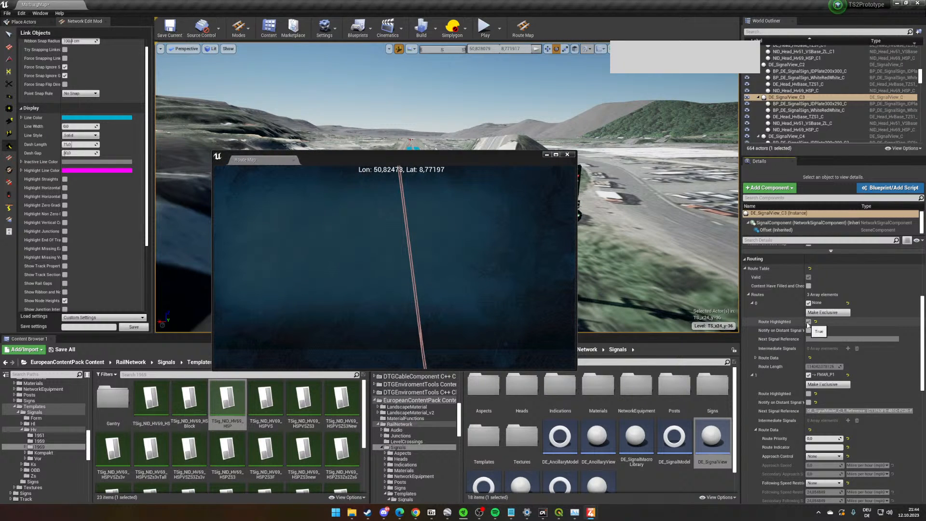
pyautogui.click(528, 35)
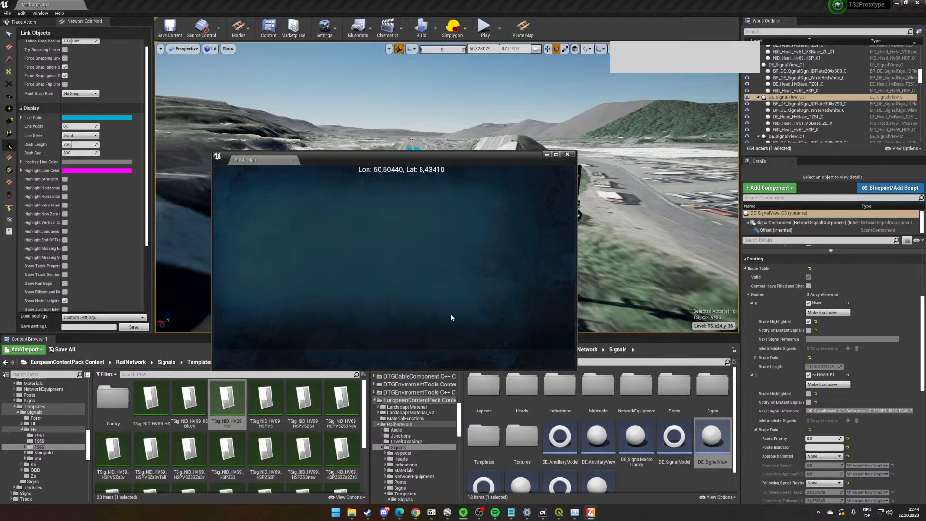
pyautogui.scroll(3, 407, 289)
pyautogui.scroll(5, 383, 276)
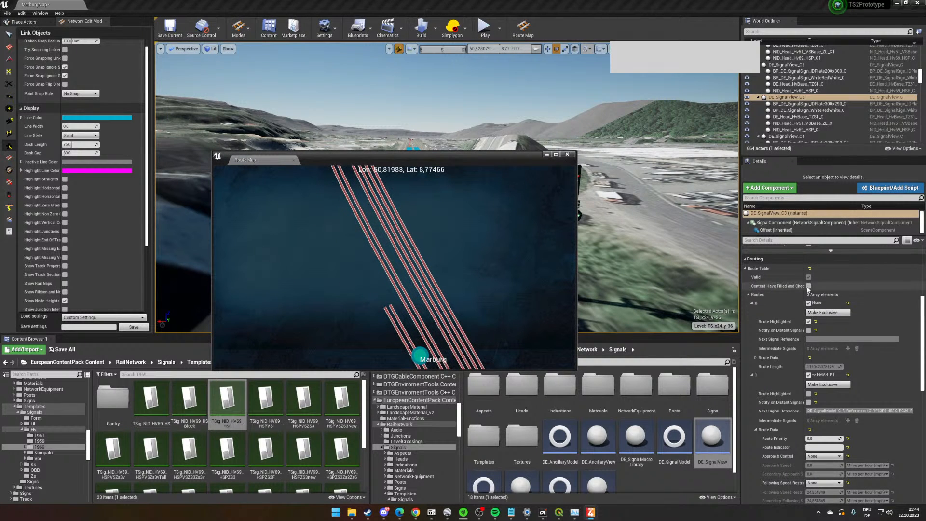
pyautogui.scroll(2, 808, 286)
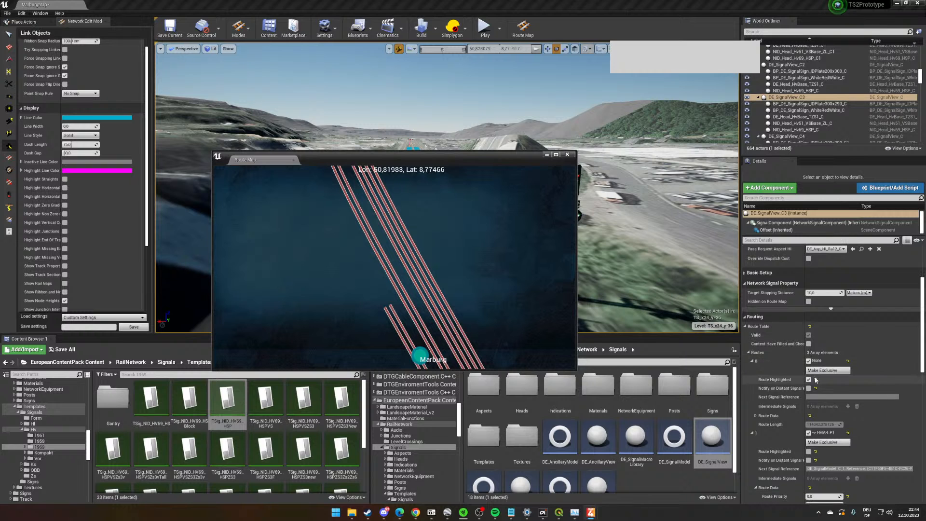
pyautogui.click(809, 380)
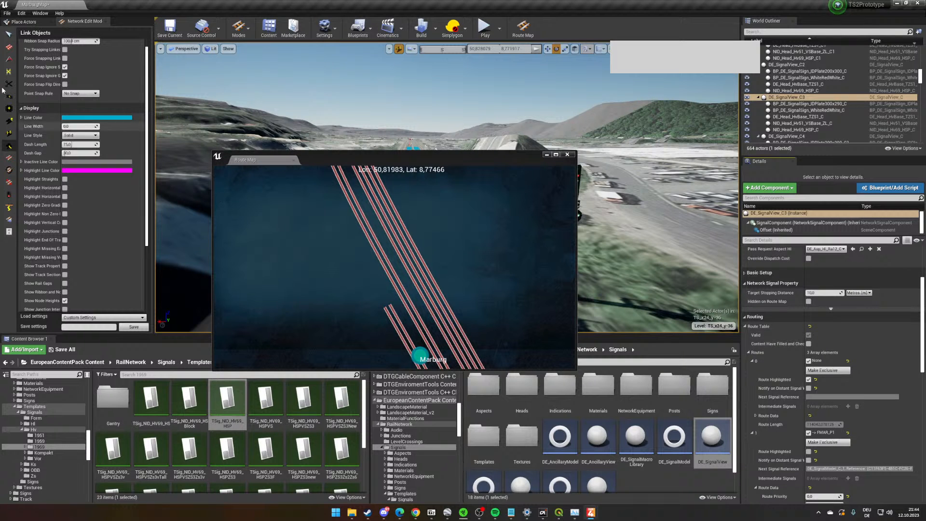
# - Reactivate Link Objects, reselect the same entry signal and reopen its network signal property
pyautogui.click(9, 170)
pyautogui.click(10, 196)
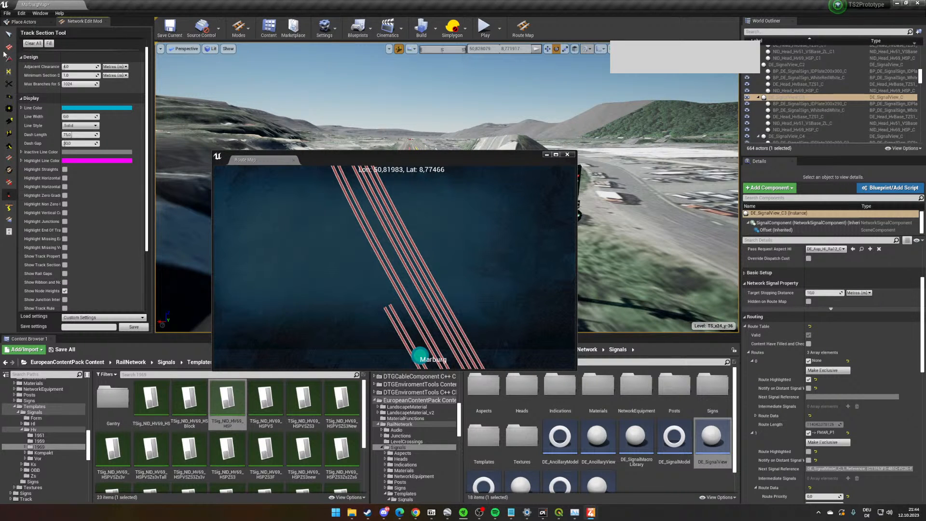
pyautogui.click(9, 145)
pyautogui.press('f')
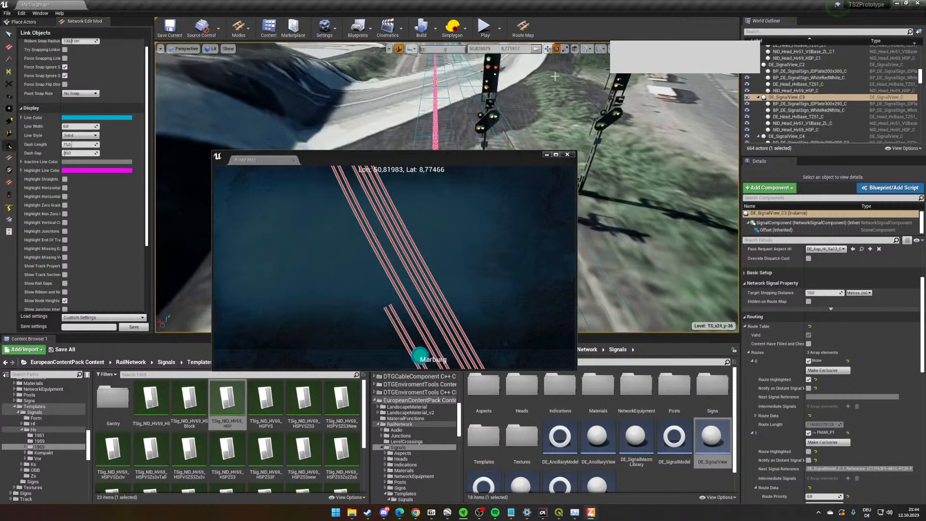
pyautogui.click(495, 79)
pyautogui.scroll(-3, 825, 386)
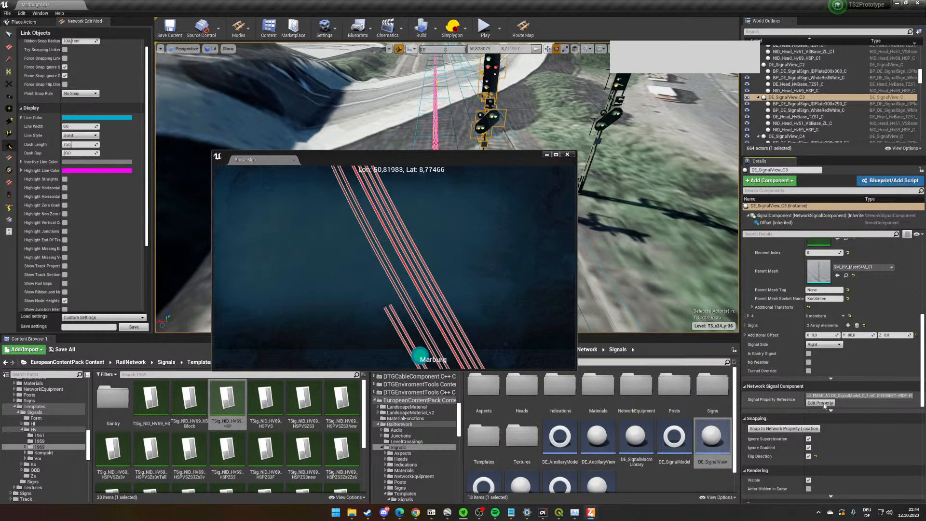
pyautogui.click(819, 403)
# - Highlight the route to FMAR_P1 and trace it on the route map near Marburg
pyautogui.scroll(-3, 423, 312)
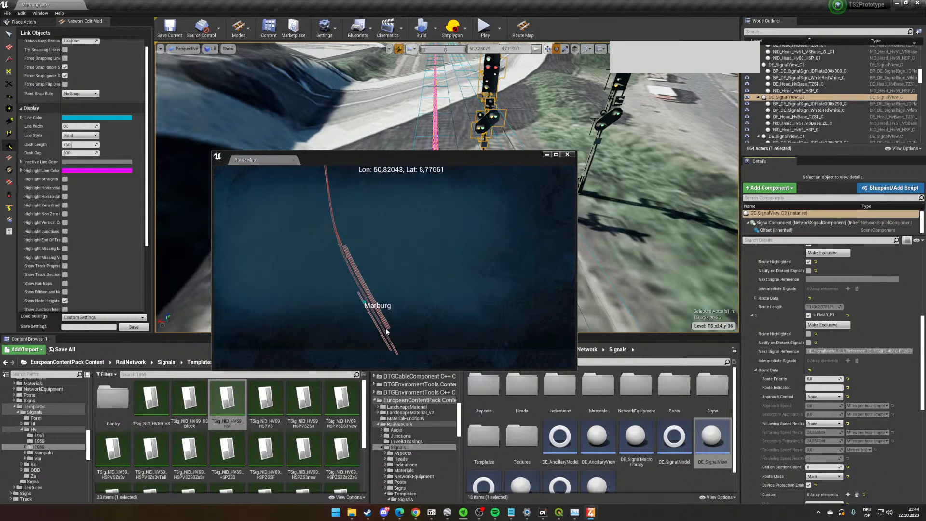
pyautogui.scroll(-5, 759, 376)
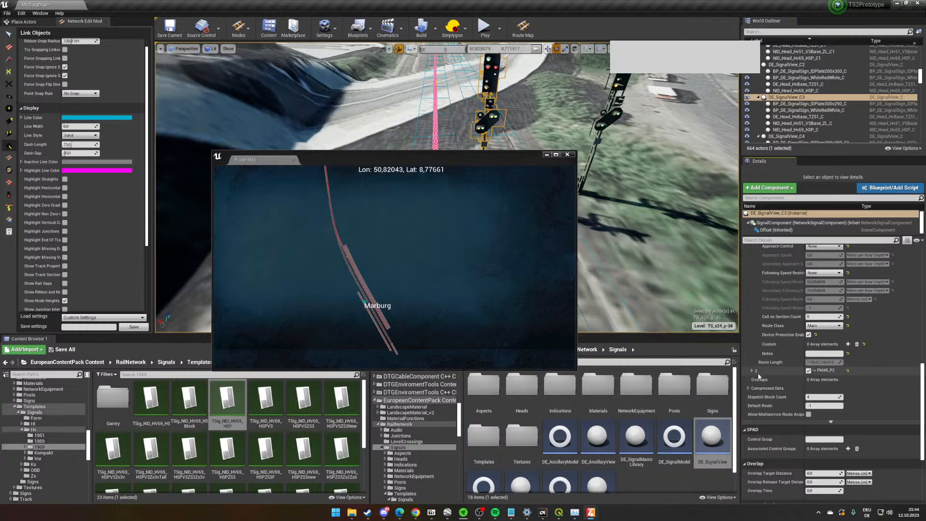
pyautogui.scroll(3, 758, 373)
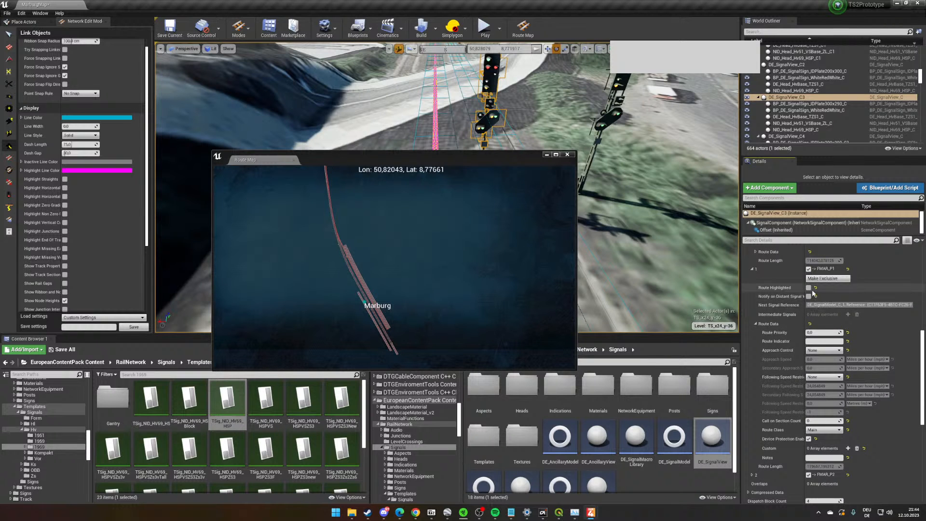
pyautogui.scroll(5, 349, 323)
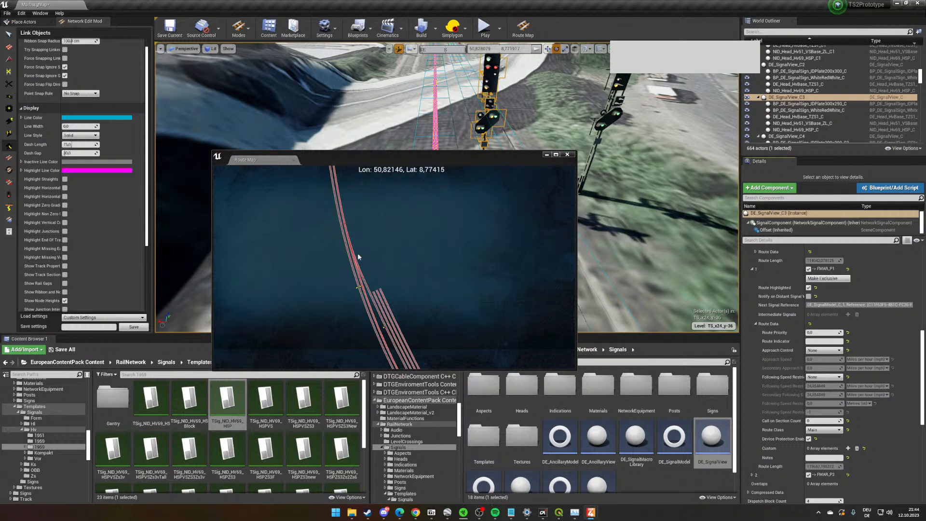
# - Expand the route to FMAR_P2, enable its Route Highlighted option and trace it on the route map
pyautogui.scroll(-2, 753, 425)
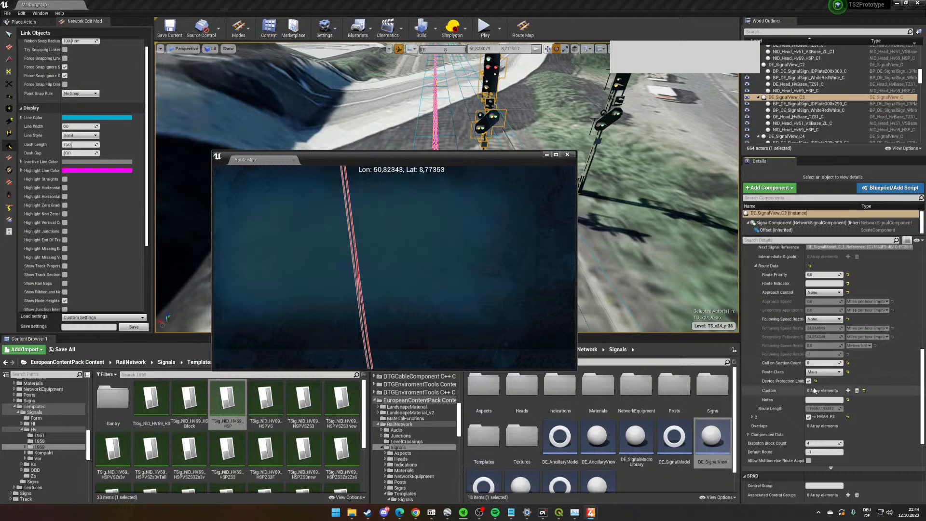
pyautogui.click(751, 416)
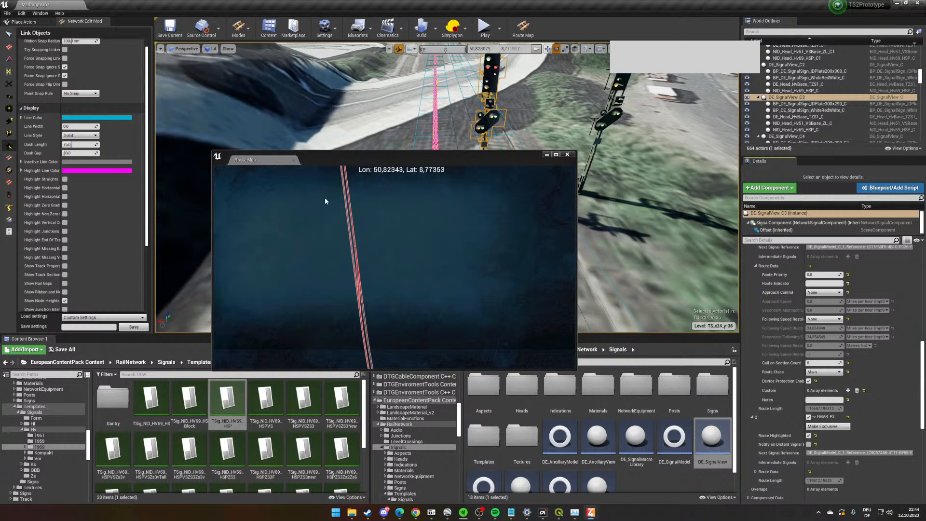
pyautogui.moveTo(356, 264); pyautogui.dragTo(397, 266)
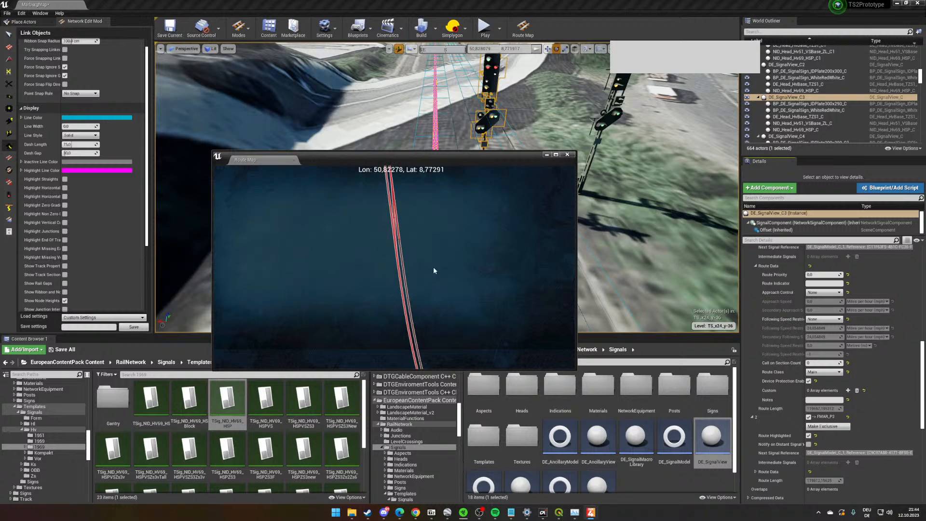
# - Give the FMAR_P1 route a Speed Restricted Route following restriction of 40 km/h, with the secondary following speed also 40 km/h
pyautogui.scroll(1, 819, 357)
pyautogui.click(820, 354)
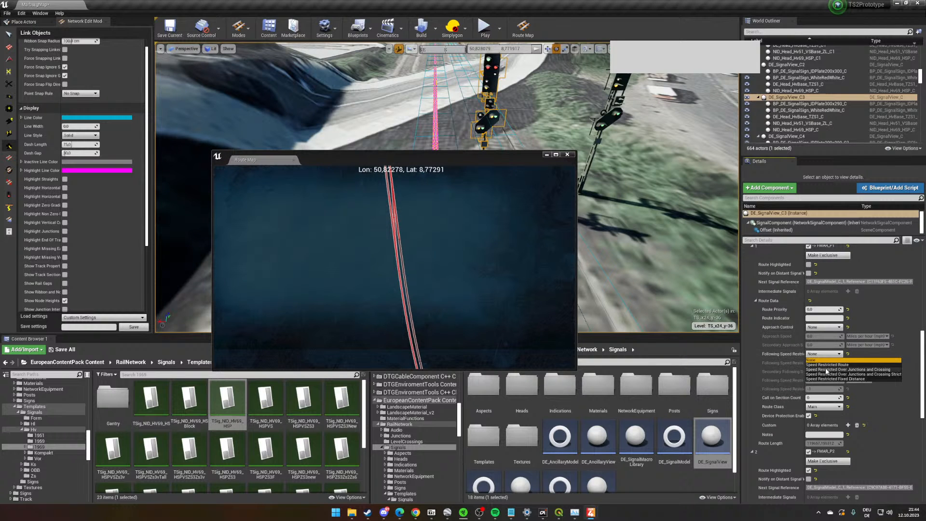
pyautogui.click(827, 362)
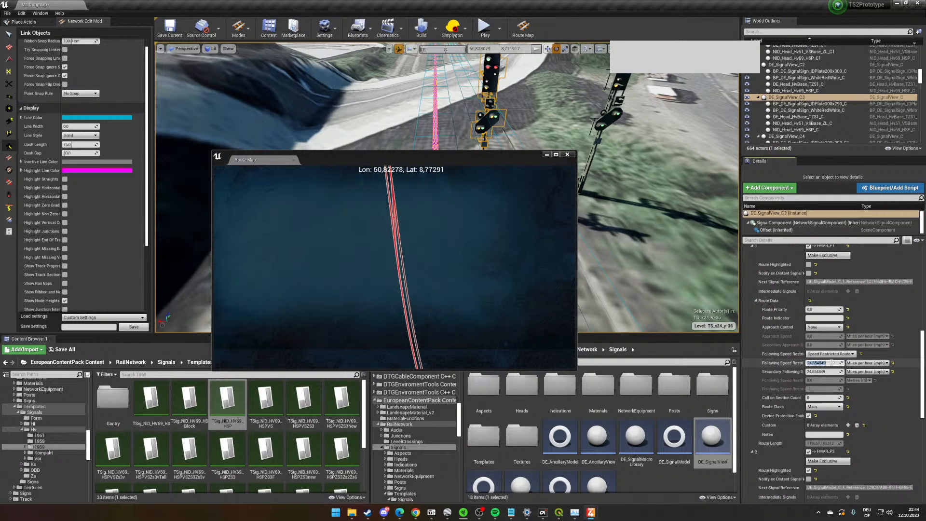
pyautogui.click(866, 363)
pyautogui.click(863, 379)
pyautogui.click(864, 372)
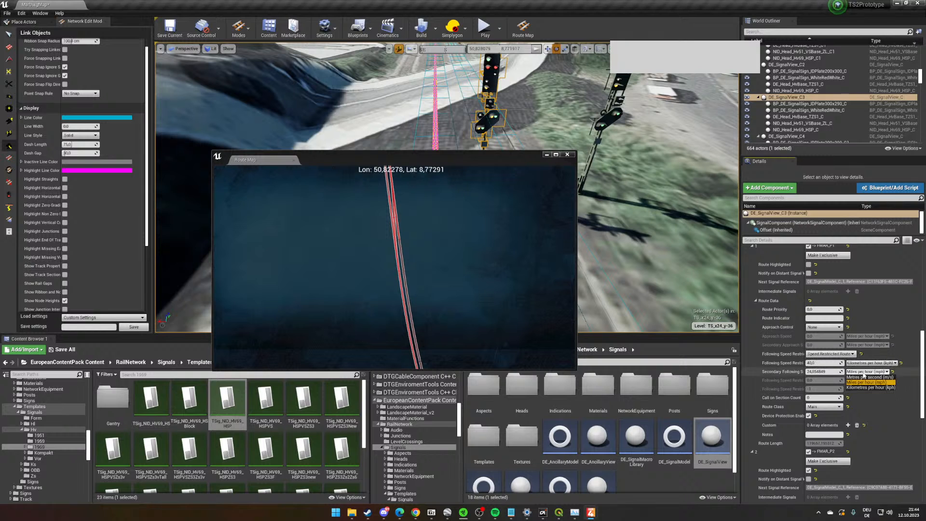
pyautogui.click(862, 388)
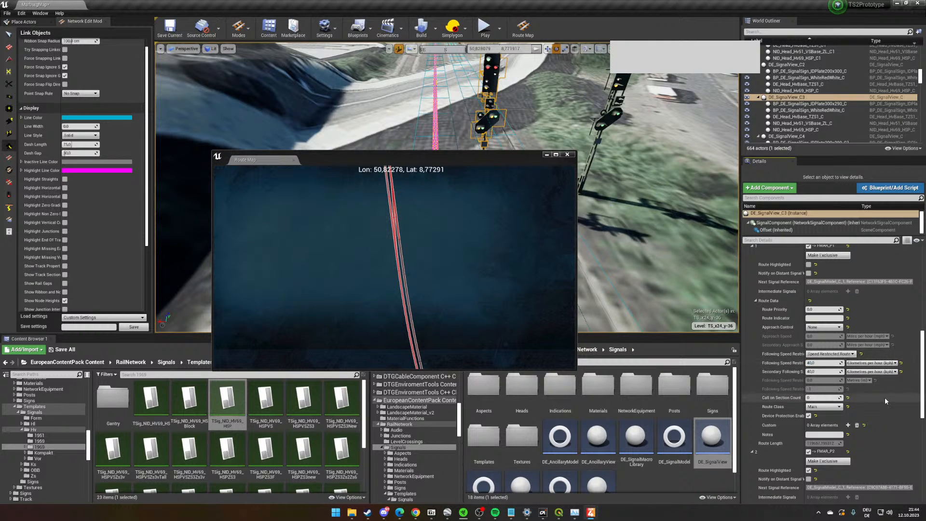
# - Trace the route on the route map and add a custom element with the value Zs6 to the FMAR_P1 route data
pyautogui.moveTo(502, 256); pyautogui.dragTo(482, 233)
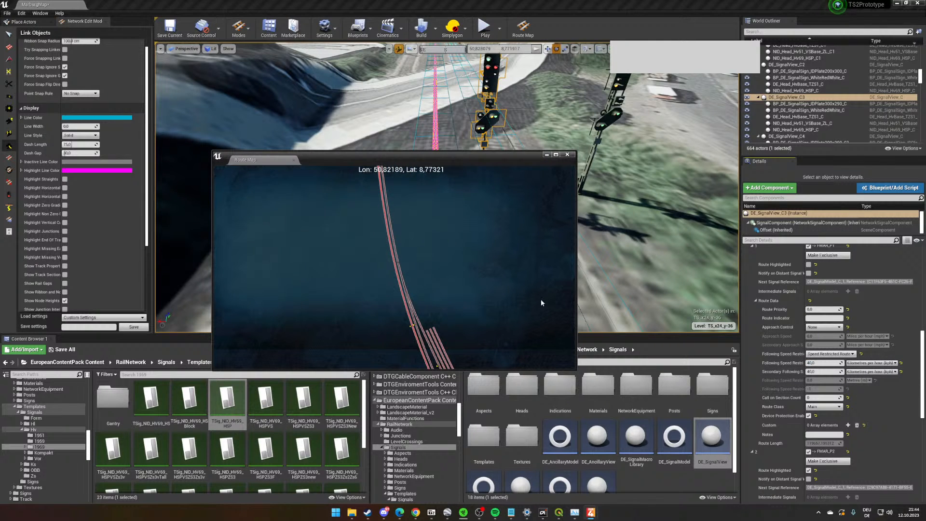
pyautogui.moveTo(493, 100); pyautogui.dragTo(493, 81, button='right')
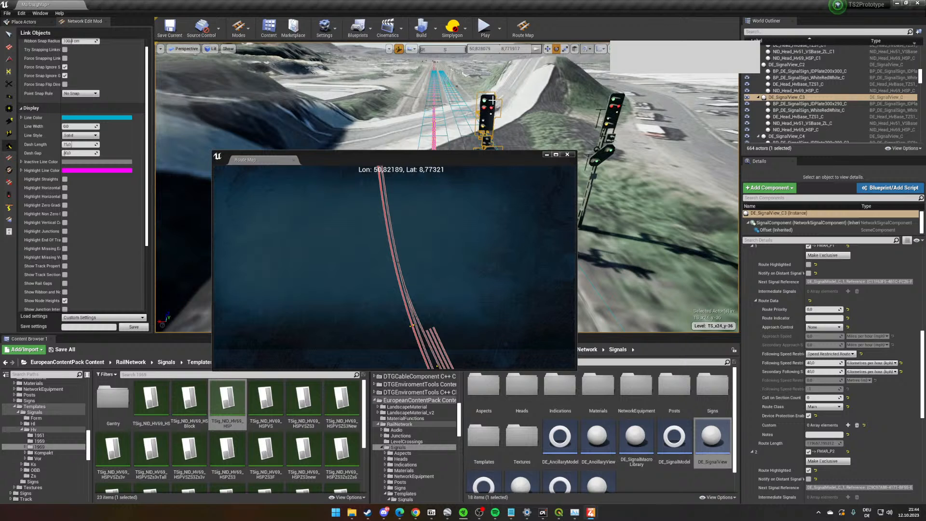
pyautogui.moveTo(492, 114); pyautogui.dragTo(494, 116, button='right')
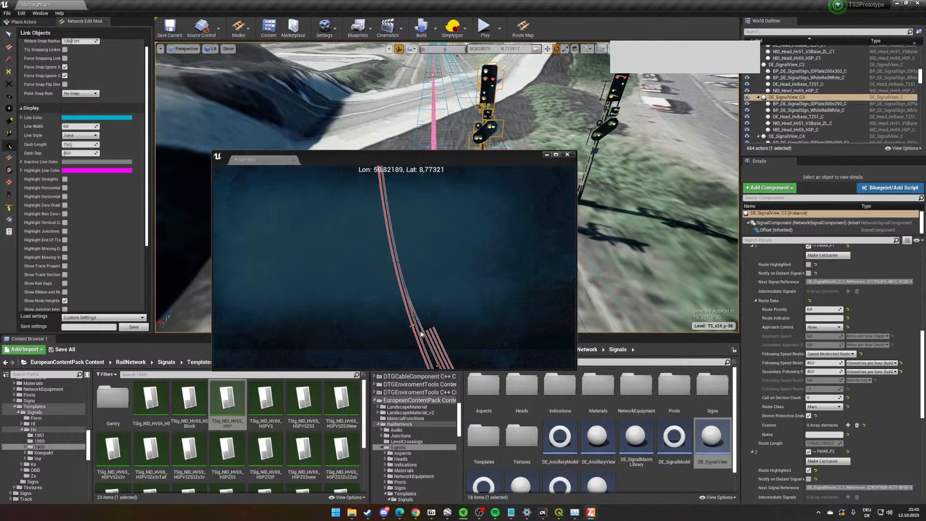
pyautogui.scroll(-5, 862, 451)
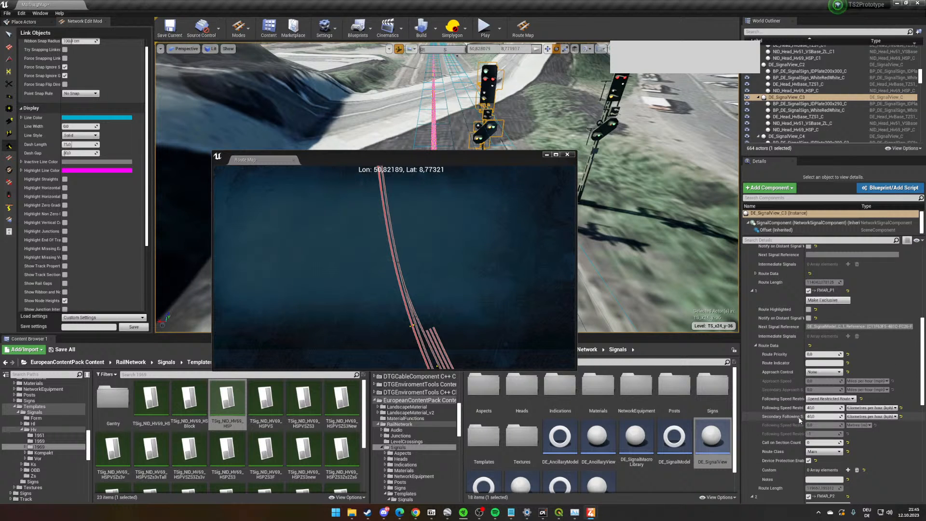
pyautogui.scroll(-1, 798, 419)
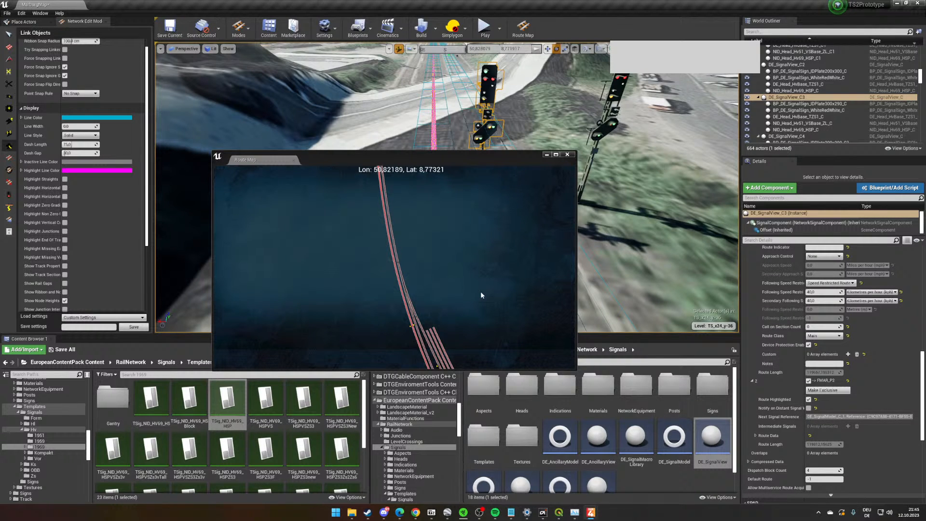
pyautogui.moveTo(375, 180); pyautogui.dragTo(407, 250)
pyautogui.moveTo(431, 331); pyautogui.dragTo(436, 272)
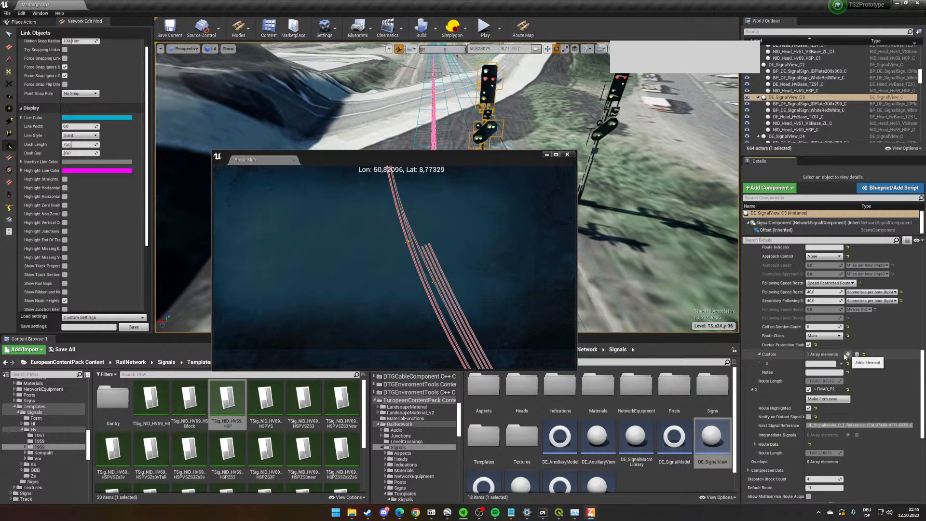
pyautogui.click(847, 354)
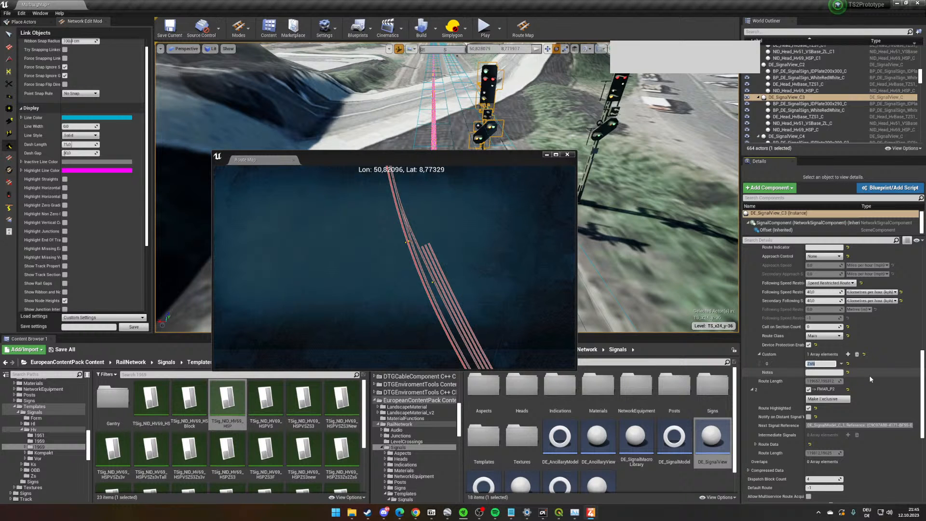
# - Review the signal's route table entries against the signal in the viewport and close the route map
pyautogui.scroll(4, 870, 379)
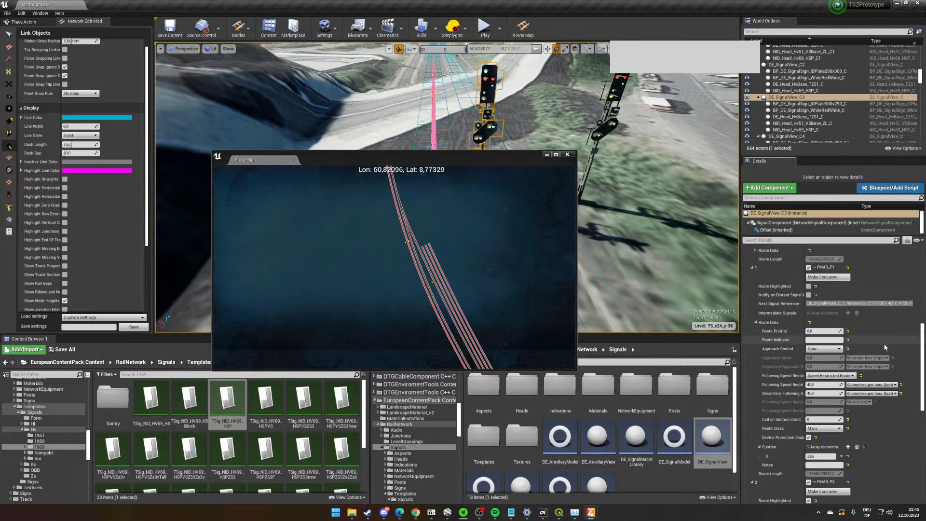
pyautogui.scroll(4, 885, 347)
pyautogui.moveTo(596, 261); pyautogui.dragTo(577, 213, button='right')
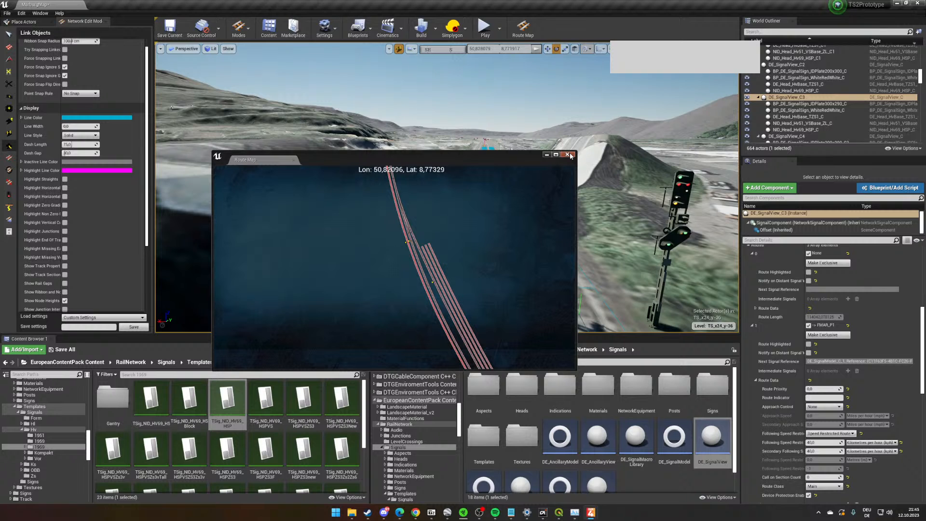
pyautogui.scroll(4, 763, 336)
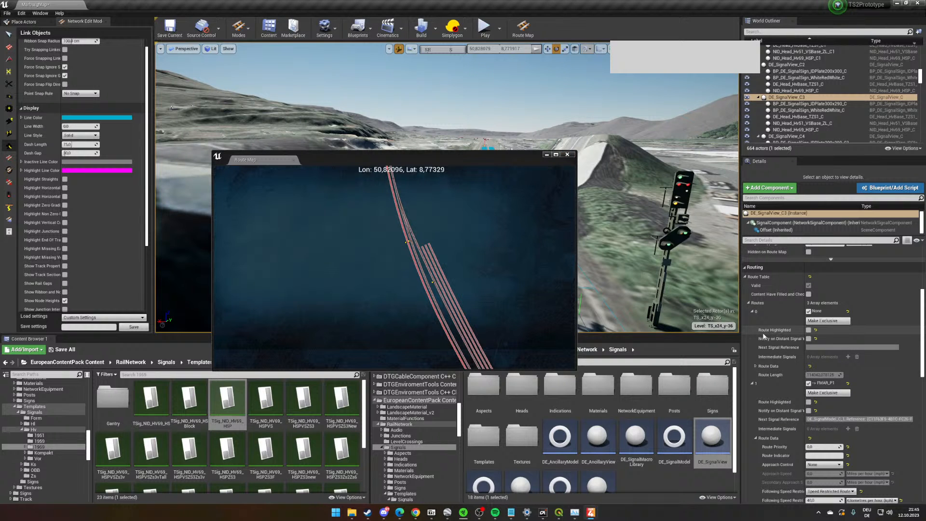
pyautogui.scroll(-3, 786, 343)
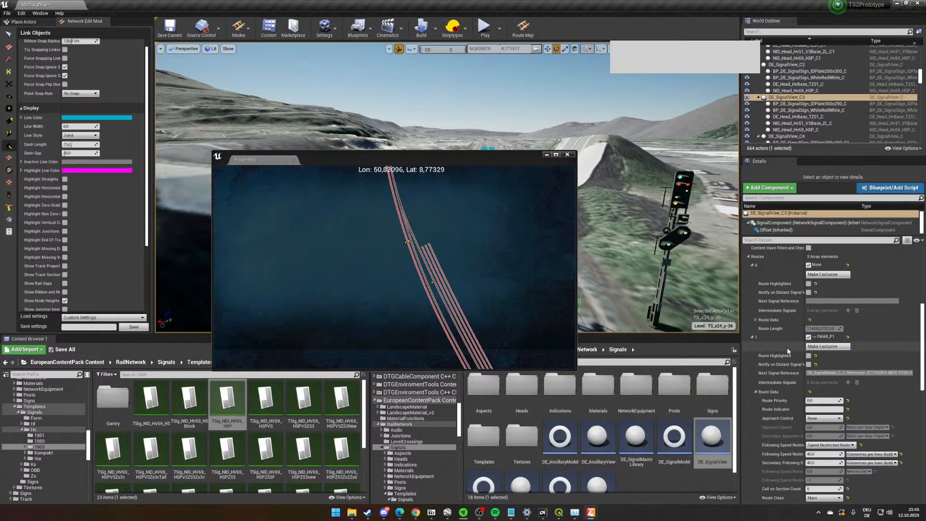
pyautogui.scroll(-5, 788, 351)
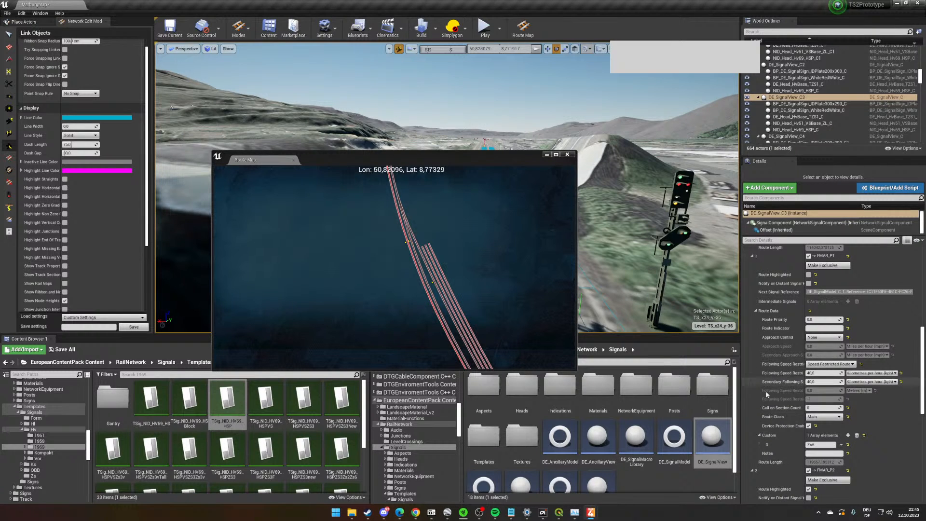
pyautogui.scroll(-8, 833, 392)
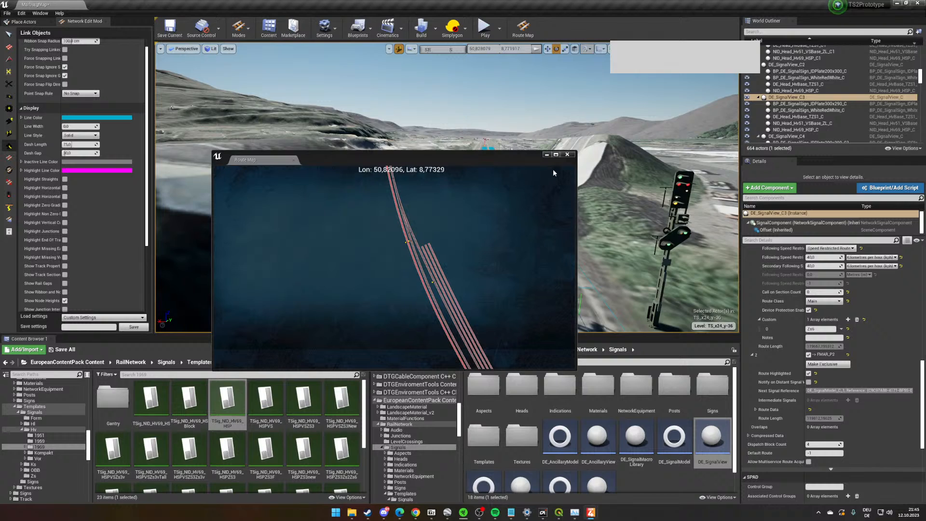
pyautogui.moveTo(627, 151)
pyautogui.mouseDown(button='right')
pyautogui.moveTo(633, 176)
pyautogui.moveTo(627, 151)
pyautogui.mouseUp(button='right')
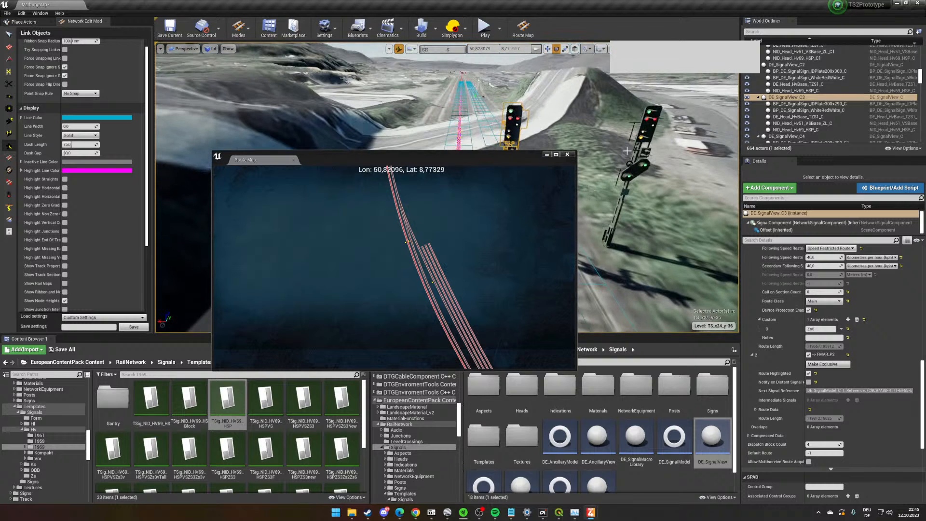
pyautogui.click(567, 155)
# - Browse the developer content's KML and Map subfolders and open the Marburg project folder
pyautogui.moveTo(545, 193); pyautogui.dragTo(506, 224, button='right')
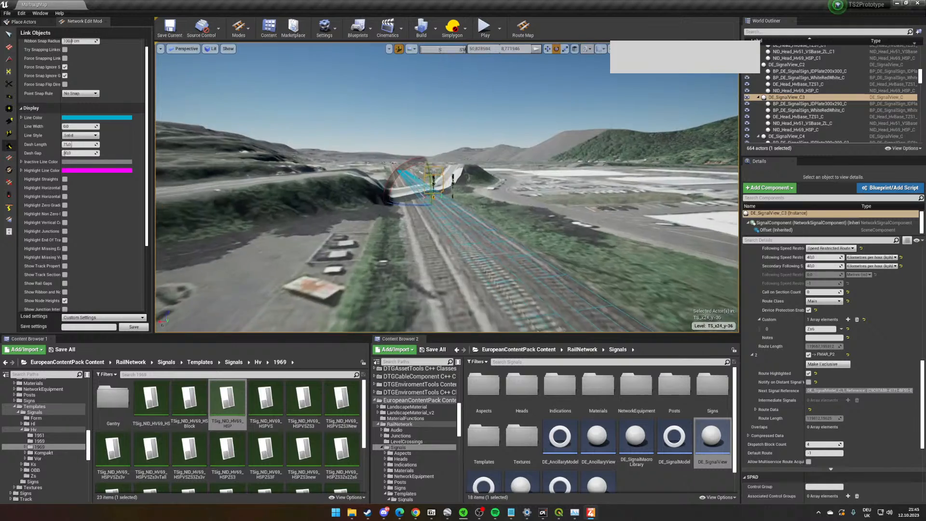
pyautogui.moveTo(328, 261); pyautogui.dragTo(346, 279, button='right')
pyautogui.scroll(10, 59, 380)
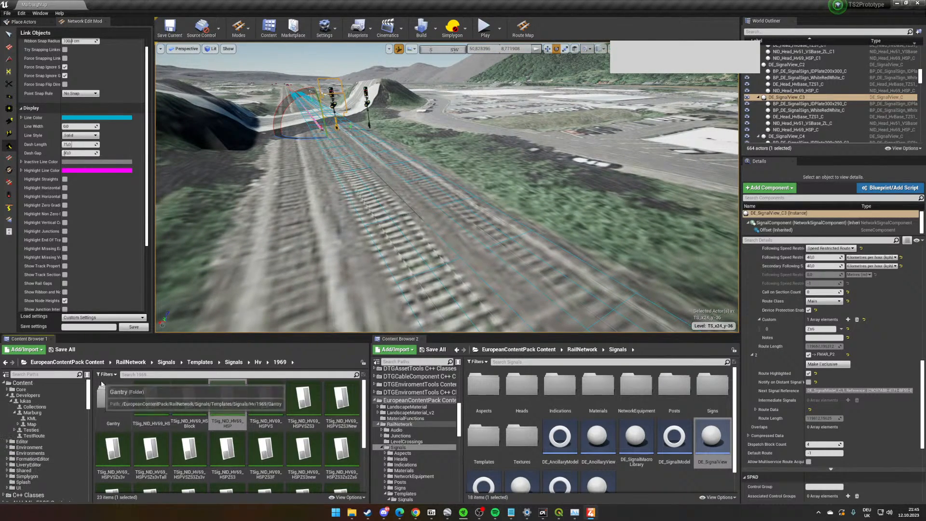
pyautogui.click(59, 395)
pyautogui.click(68, 408)
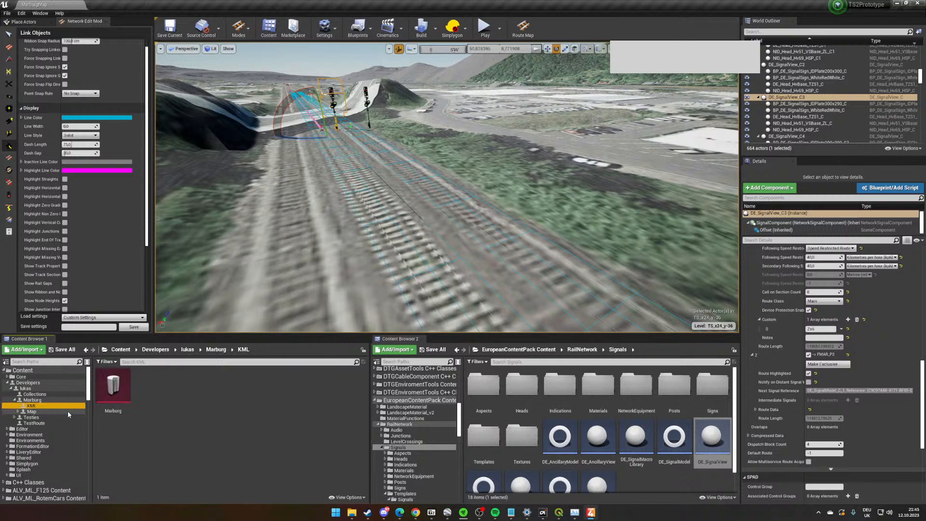
pyautogui.click(68, 412)
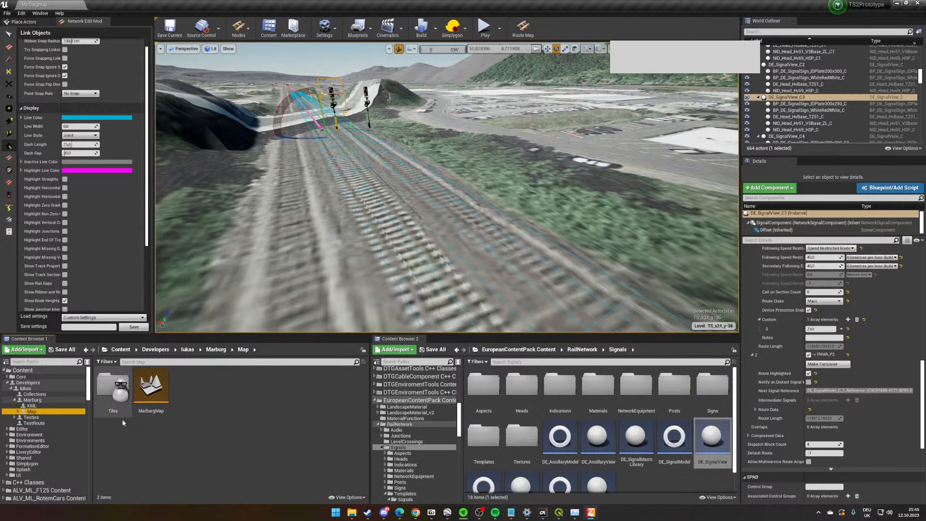
pyautogui.click(49, 402)
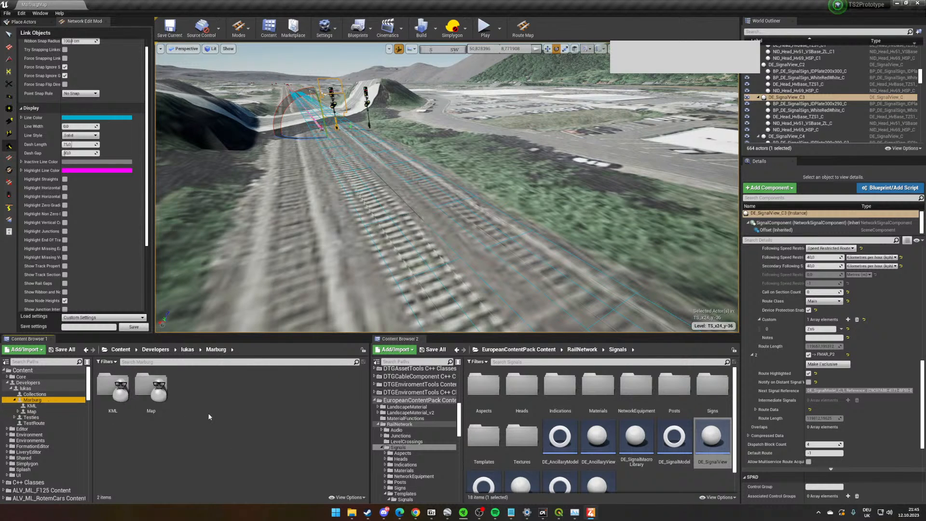
# - Create a data asset of the RouteDefinition class in the Marburg folder
pyautogui.rightClick(207, 412)
pyautogui.moveTo(259, 370)
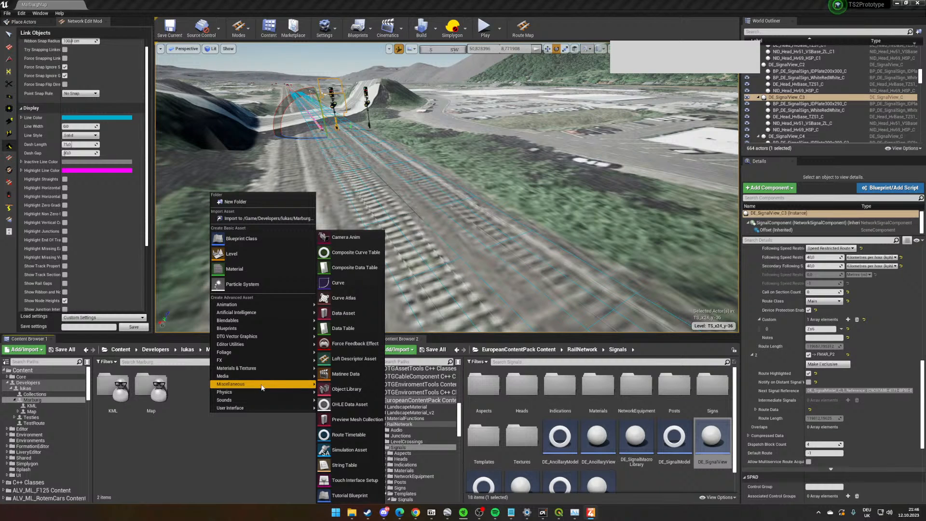
pyautogui.click(359, 314)
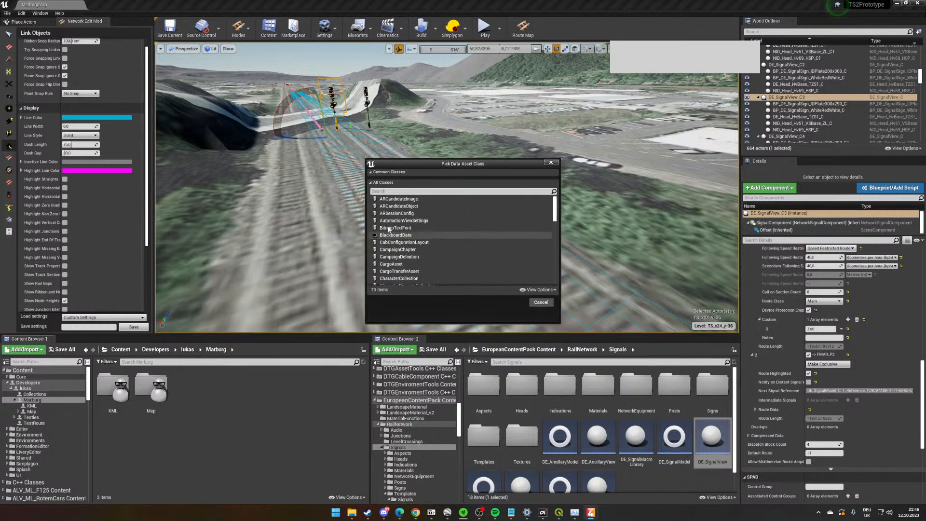
pyautogui.write('Route')
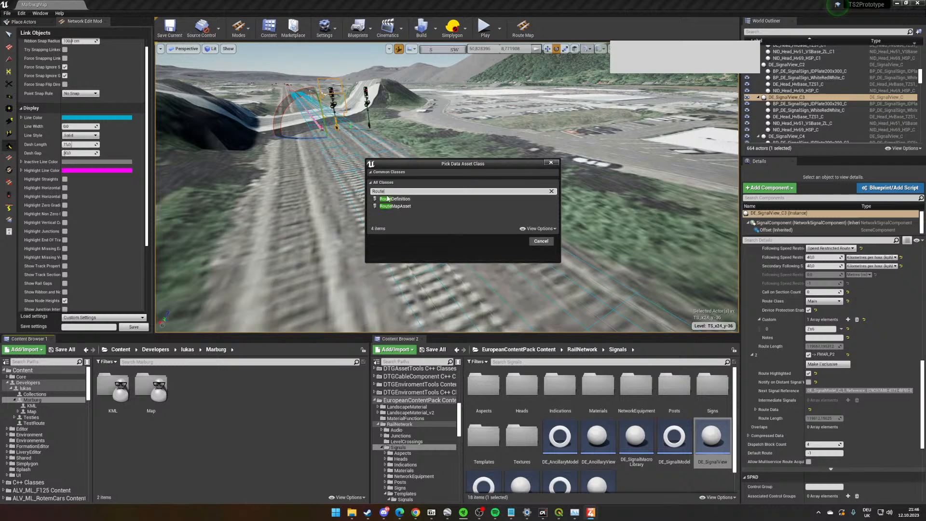
pyautogui.click(434, 198)
pyautogui.click(507, 227)
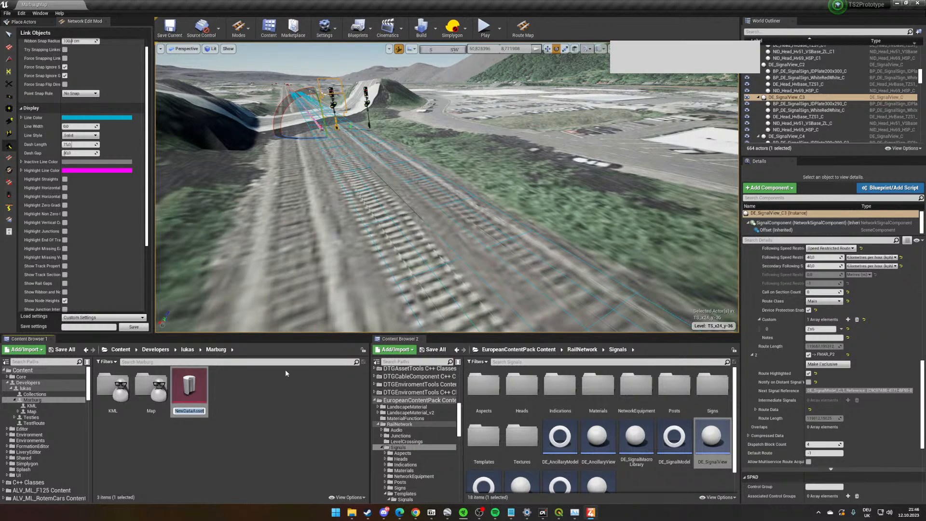
# - Name the new route definition data asset MarburgRouteDefinition
pyautogui.write('Mar')
pyautogui.write('burgRouteDef')
pyautogui.write('init')
pyautogui.write('ion#')
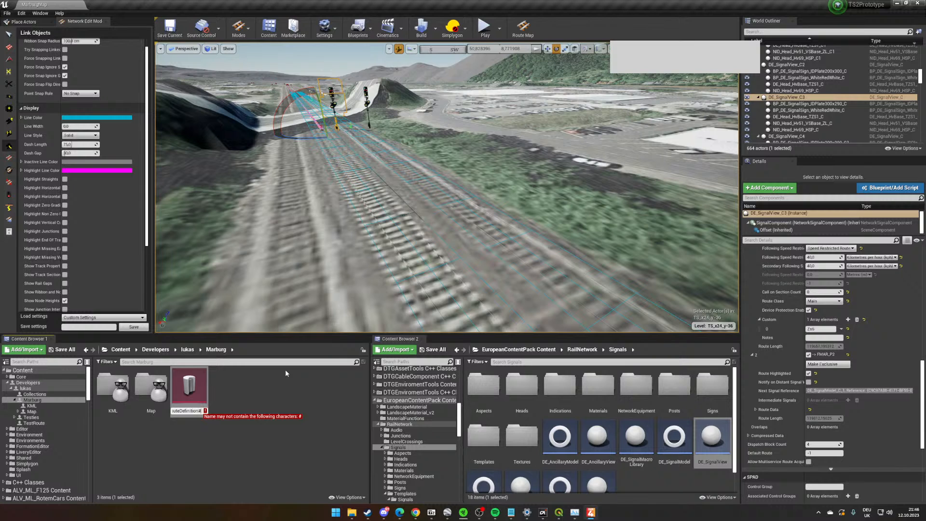
pyautogui.press('BackSpace')
pyautogui.press('Return')
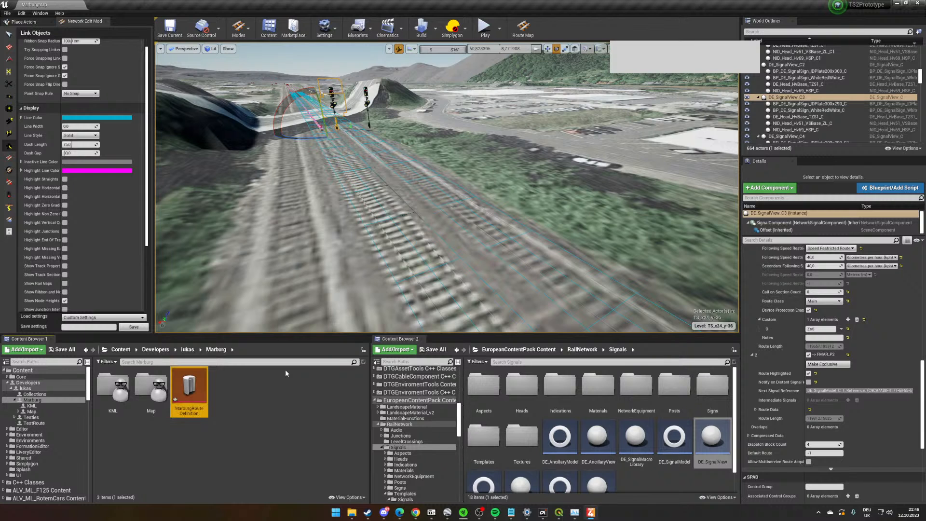
# - Open MarburgRouteDefinition, assign MarburgMap as its level and set the display name to Marburg
pyautogui.doubleClick(202, 387)
pyautogui.click(432, 235)
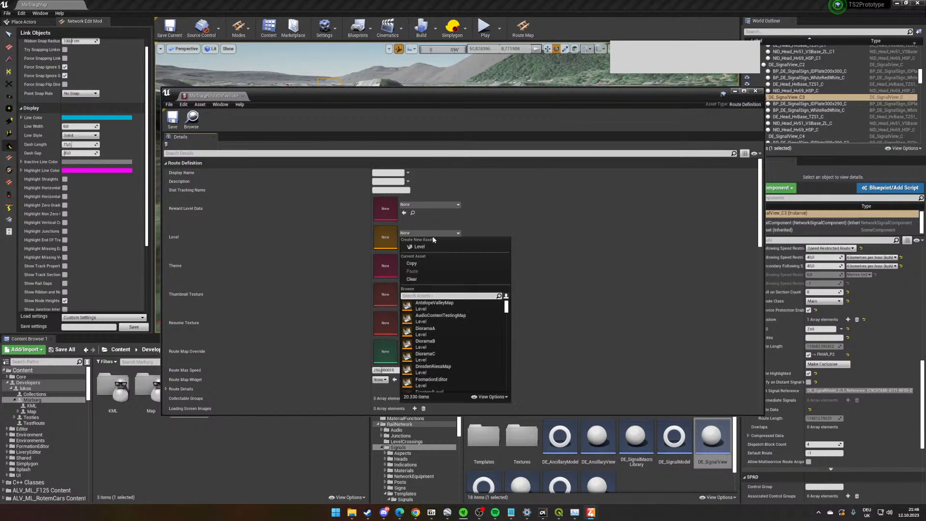
pyautogui.moveTo(377, 98); pyautogui.dragTo(518, 41)
pyautogui.click(32, 412)
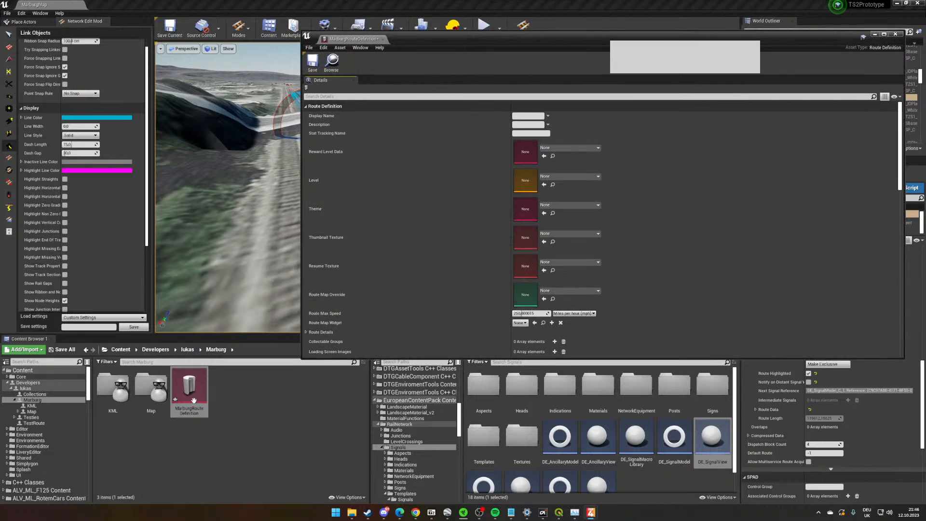
pyautogui.click(151, 389)
pyautogui.moveTo(151, 390); pyautogui.dragTo(555, 170)
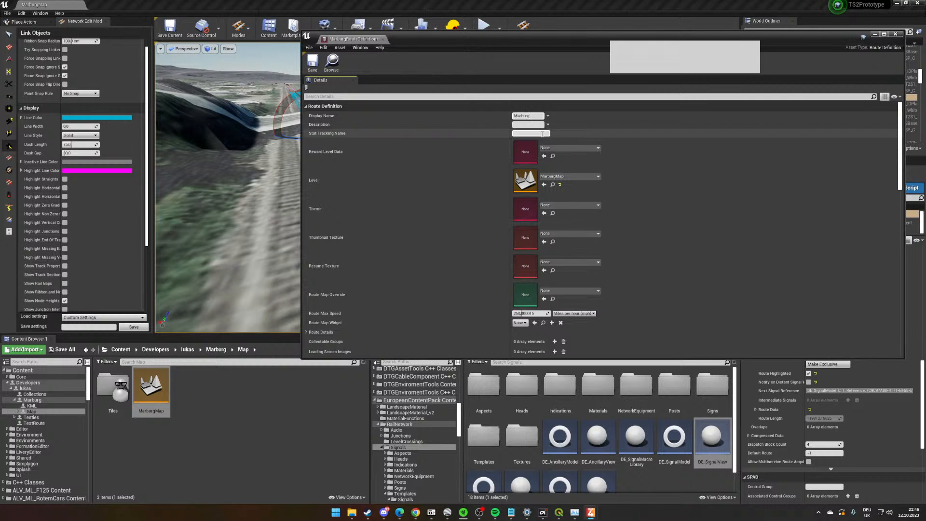
# - Change the unit of the route definition's Route Max Speed to kilometres per hour
pyautogui.scroll(-3, 542, 135)
pyautogui.click(577, 256)
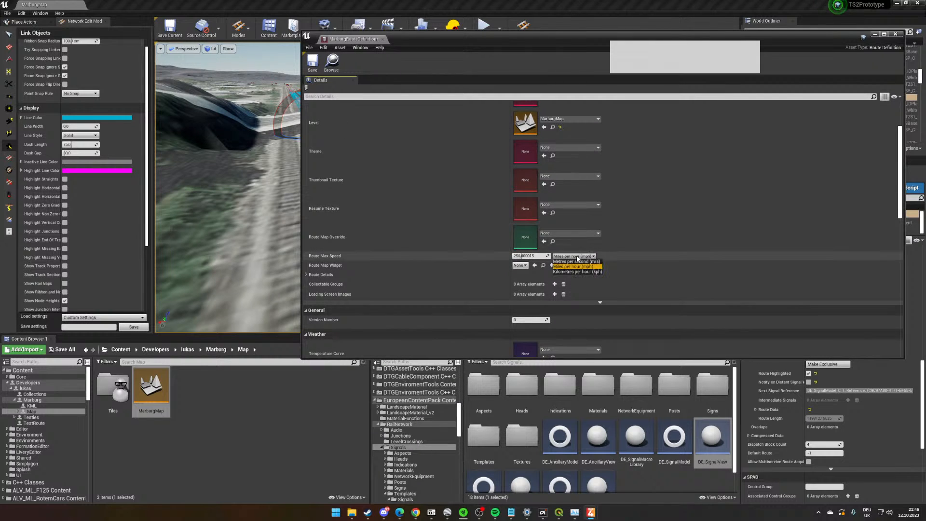
pyautogui.click(574, 271)
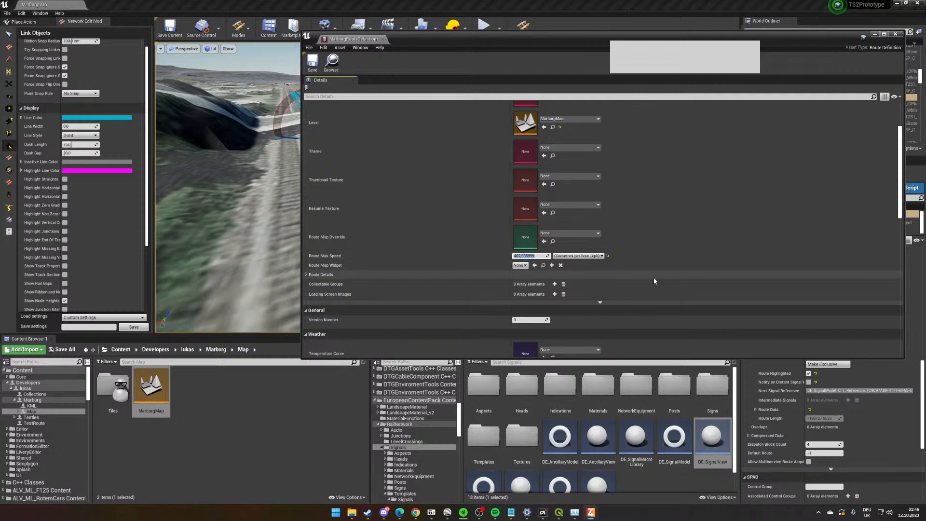
# - In the Route Details, set Measurement to Metric, with Feet as the imperial distance and Percentage as the grade unit
pyautogui.scroll(-3, 653, 277)
pyautogui.click(306, 217)
pyautogui.scroll(-3, 526, 251)
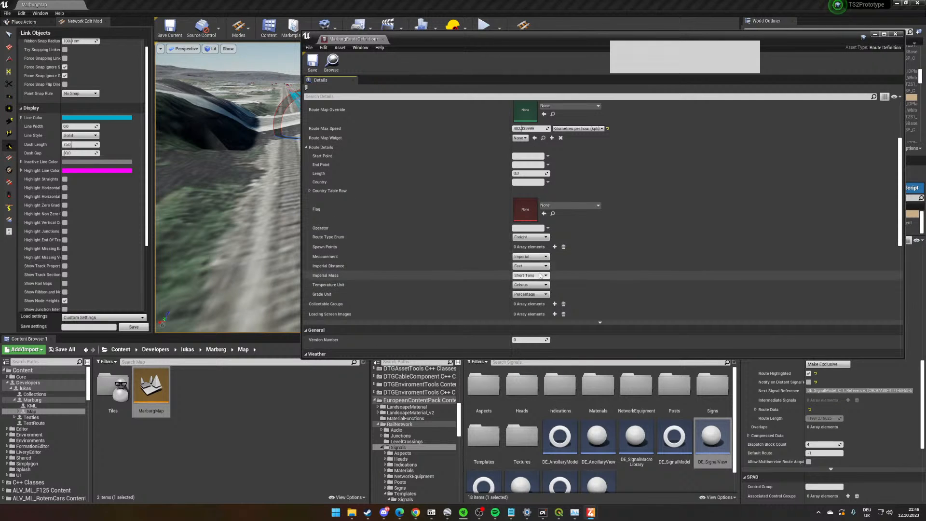
pyautogui.click(530, 256)
pyautogui.click(521, 267)
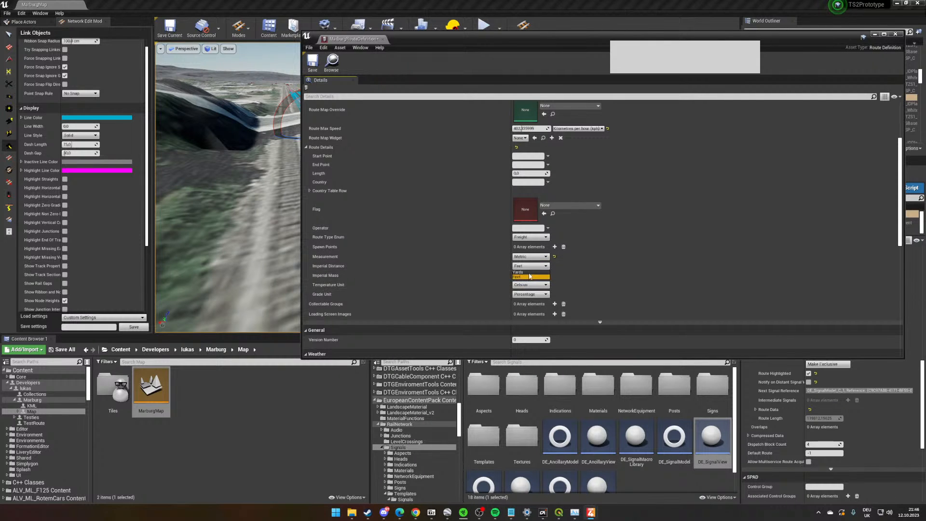
pyautogui.click(533, 277)
pyautogui.click(529, 281)
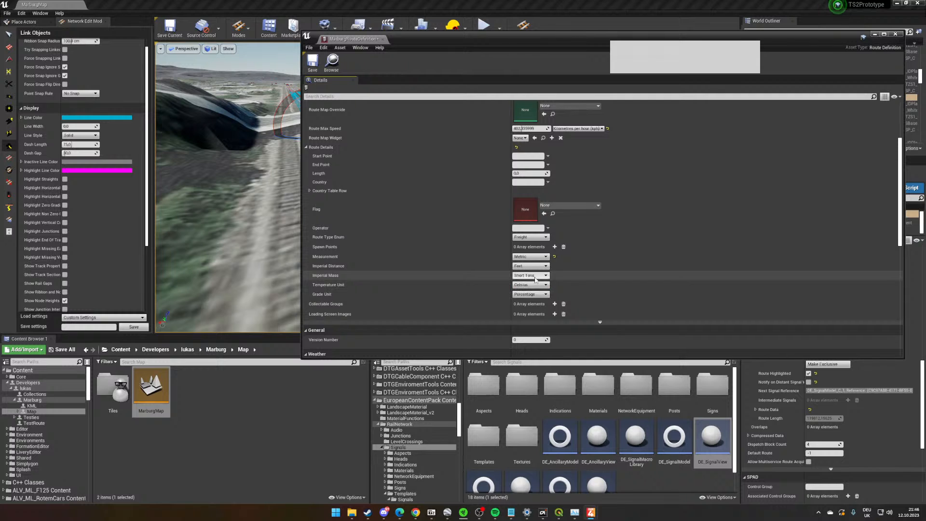
pyautogui.click(529, 285)
pyautogui.click(529, 291)
pyautogui.click(540, 295)
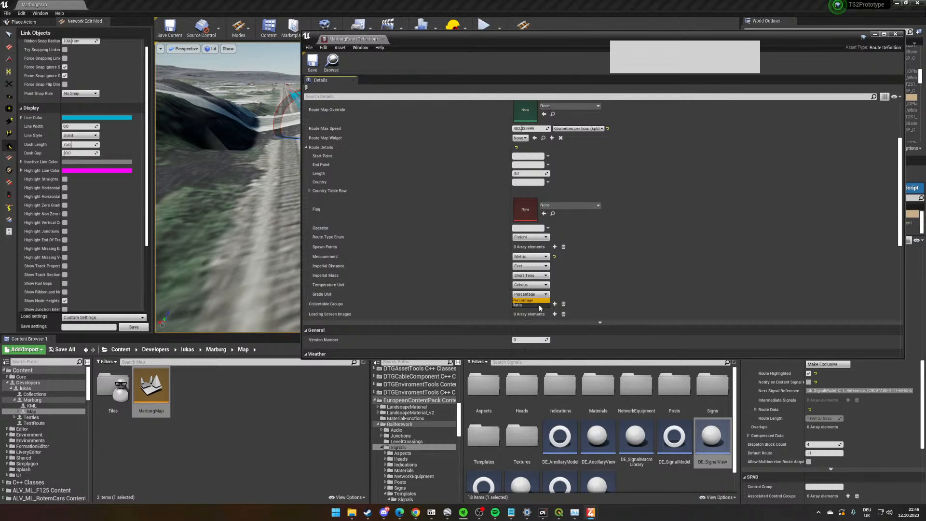
pyautogui.click(539, 301)
# - Review the remaining route definition properties, including the weather, passenger, character, rules and scalability settings
pyautogui.scroll(1, 454, 261)
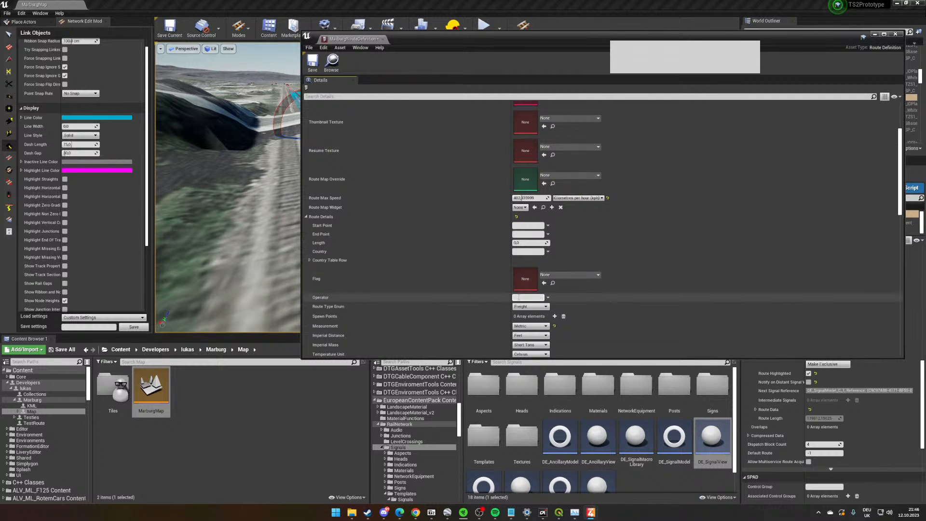
pyautogui.scroll(1, 482, 284)
pyautogui.scroll(-3, 337, 227)
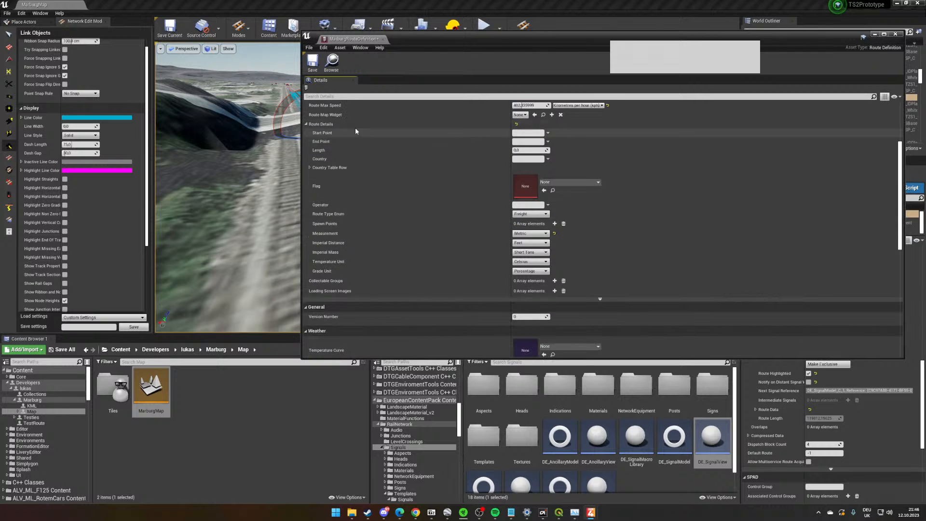
pyautogui.scroll(-6, 454, 333)
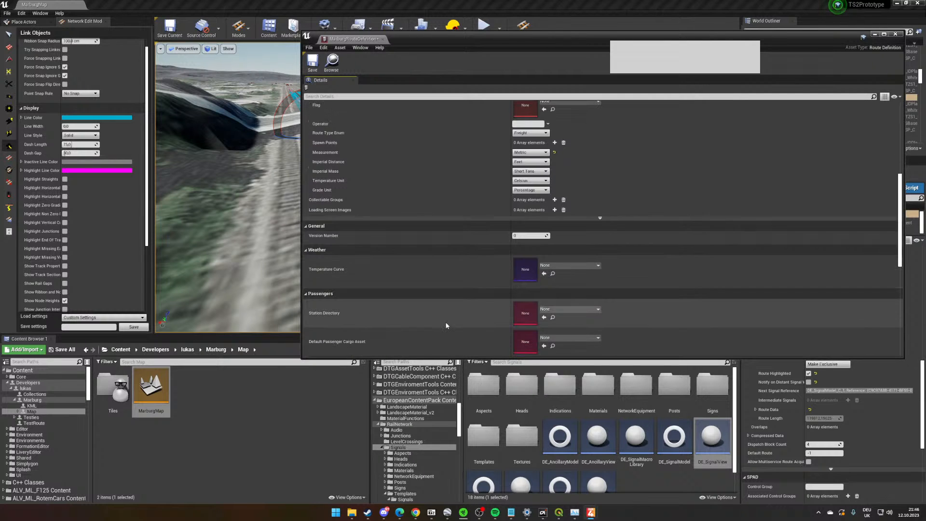
pyautogui.scroll(-4, 445, 331)
pyautogui.scroll(3, 445, 330)
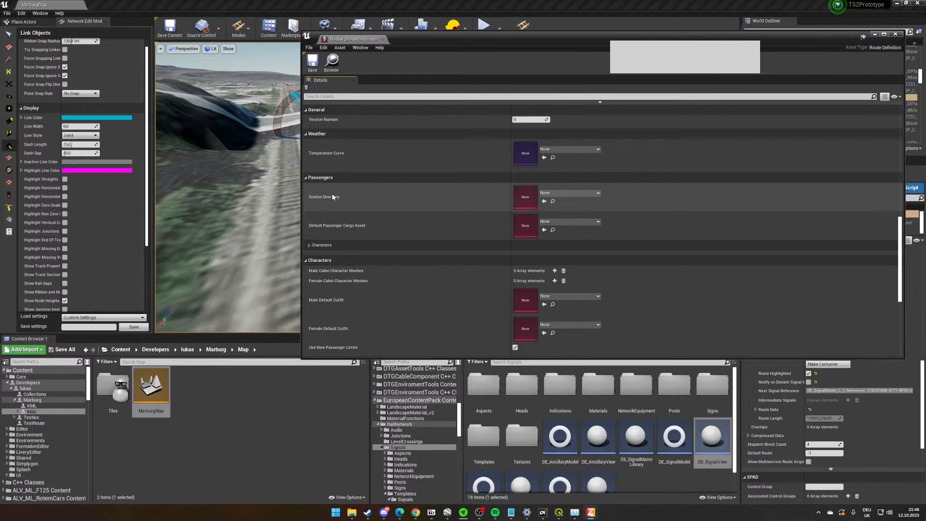
pyautogui.scroll(-5, 332, 203)
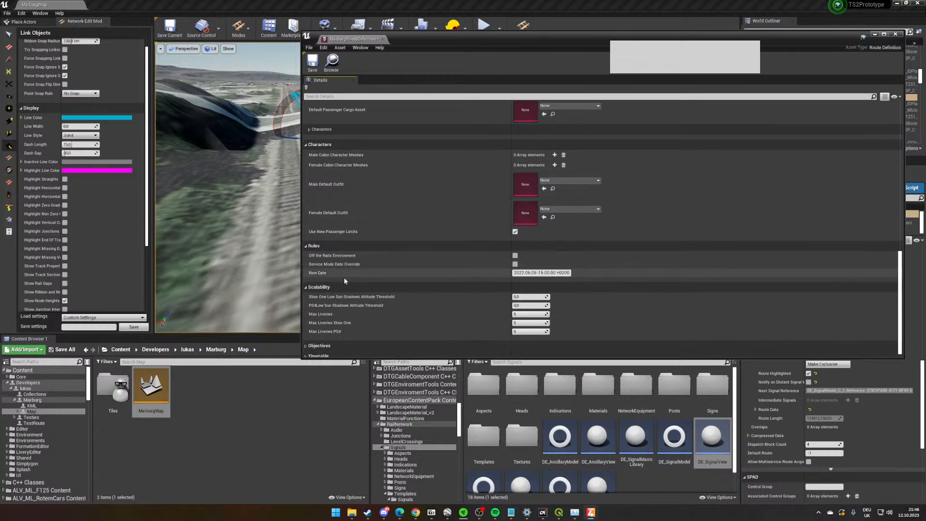
pyautogui.scroll(-1, 356, 303)
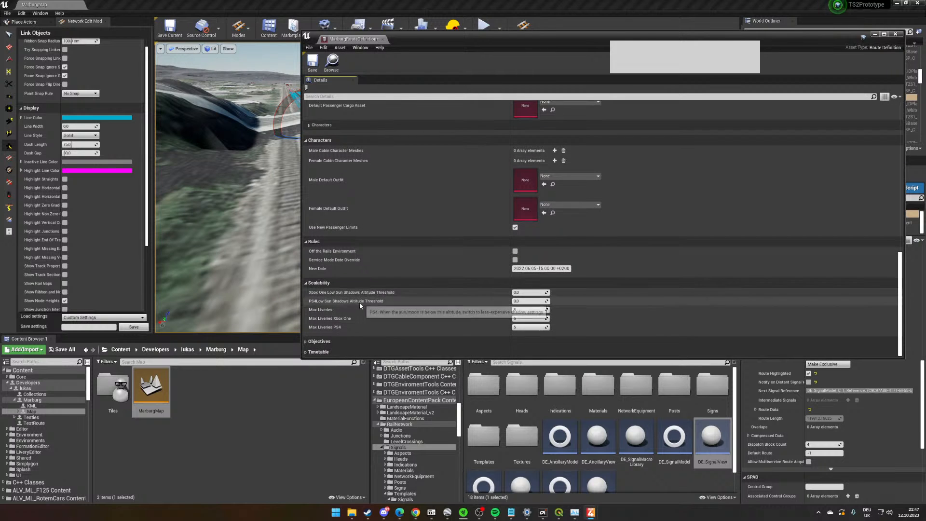
pyautogui.scroll(10, 360, 301)
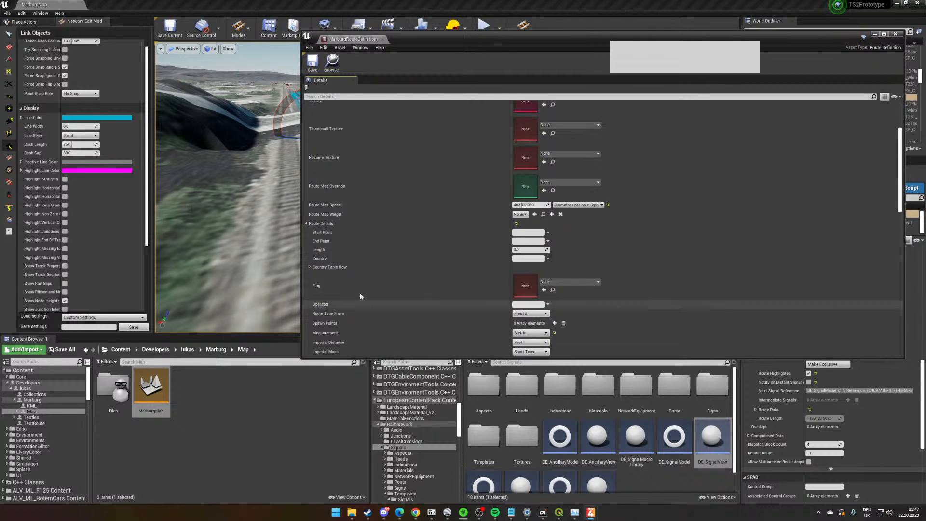
pyautogui.scroll(3, 360, 296)
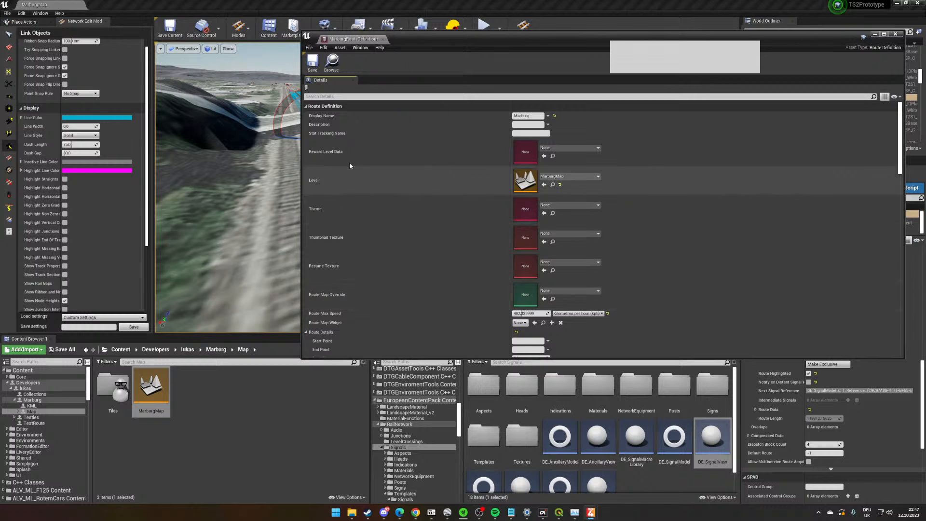
pyautogui.scroll(-3, 376, 250)
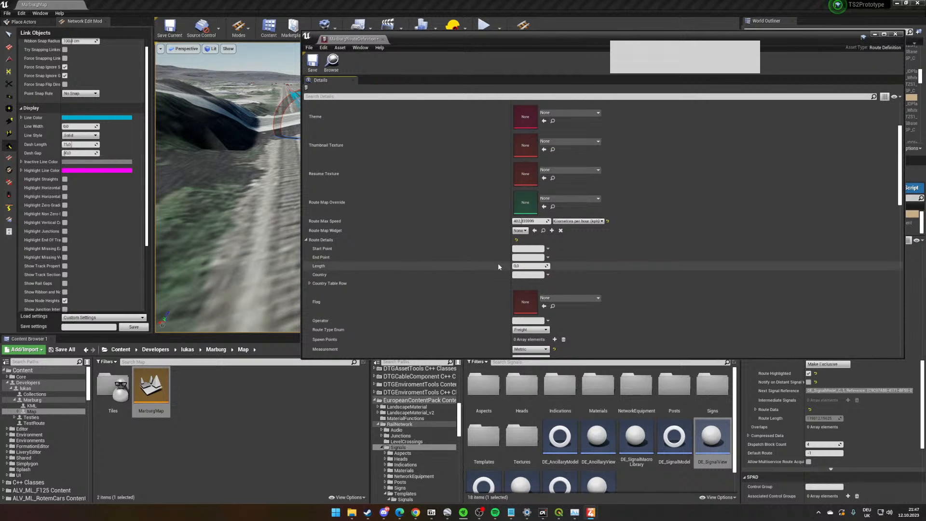
# - Save the MarburgRouteDefinition asset and close its editor
pyautogui.click(313, 65)
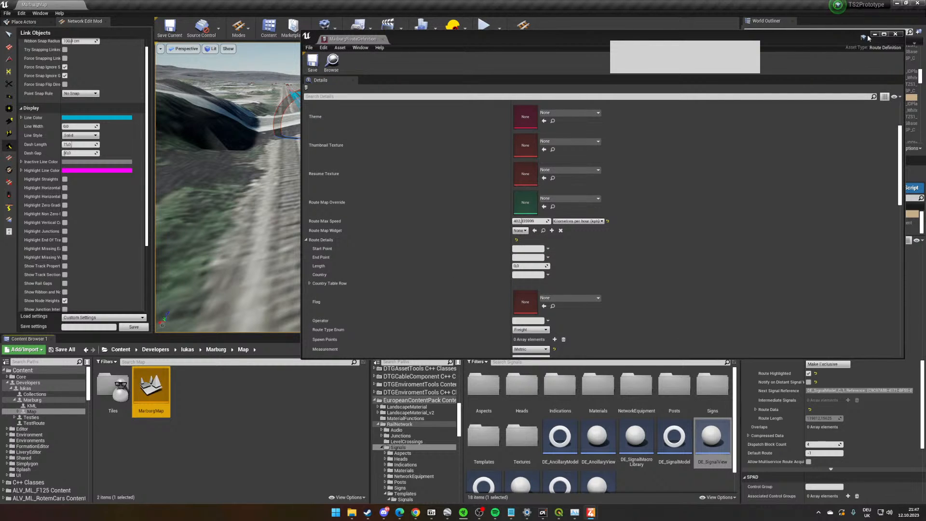
pyautogui.click(895, 35)
# - Create a Route Timetable asset named MarburgTest in the Marburg Map folder
pyautogui.rightClick(238, 405)
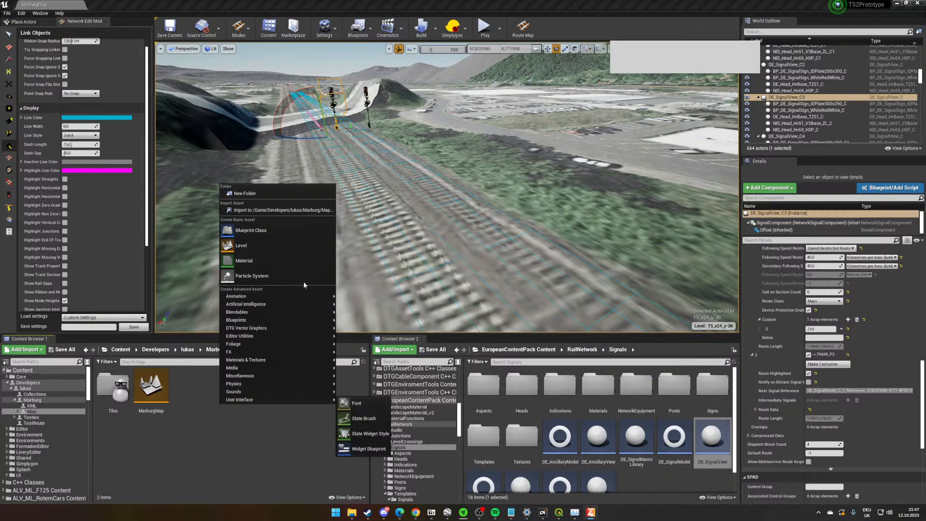
pyautogui.moveTo(310, 363)
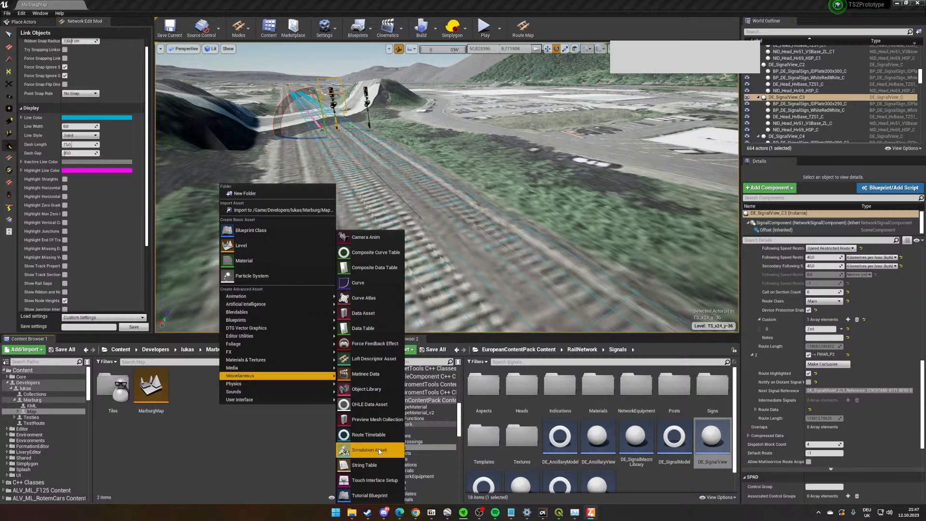
pyautogui.click(369, 435)
pyautogui.write('M')
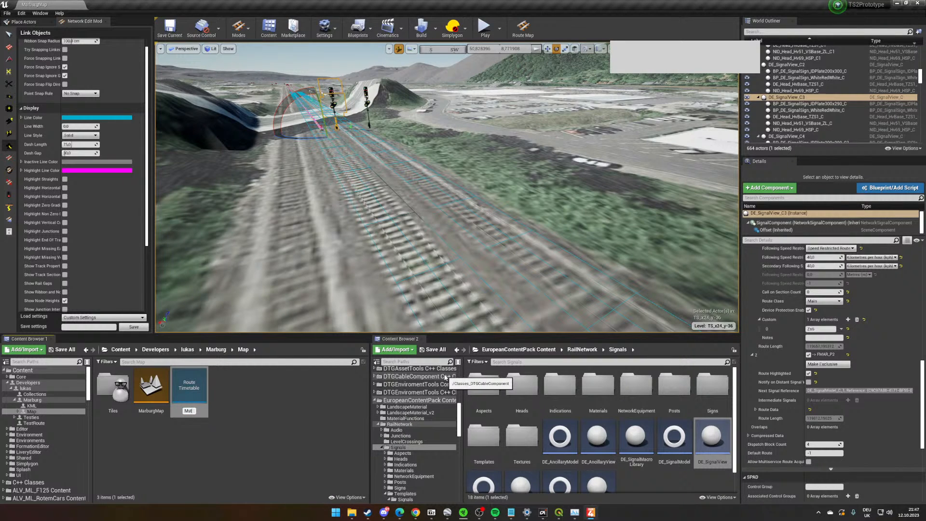
pyautogui.write('arburgTest')
pyautogui.press('Return')
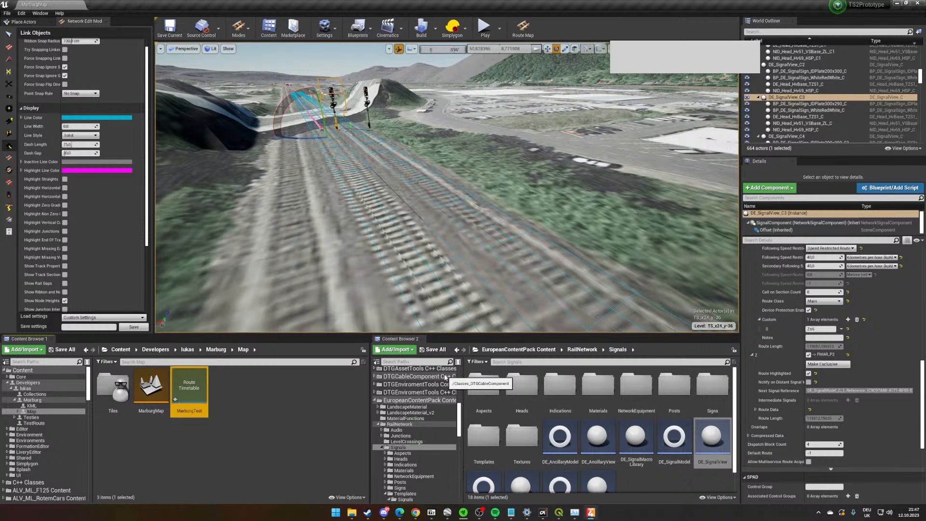
# - Open the MarburgTest timetable and assign MarburgRouteDefinition as its route
pyautogui.doubleClick(189, 388)
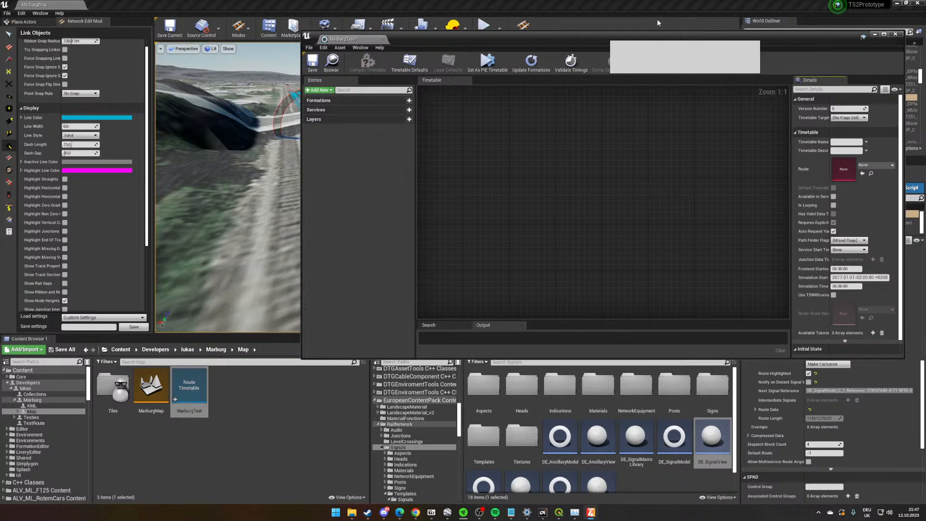
pyautogui.click(778, 167)
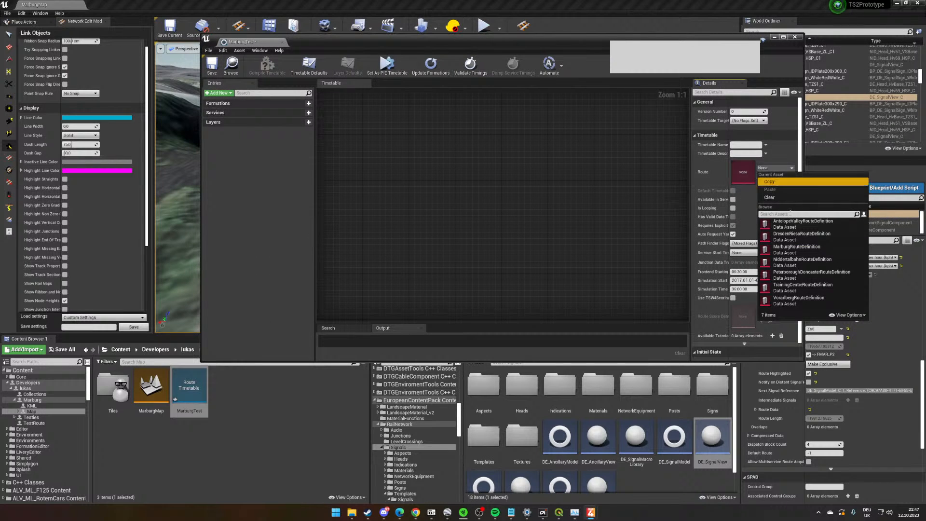
pyautogui.click(778, 248)
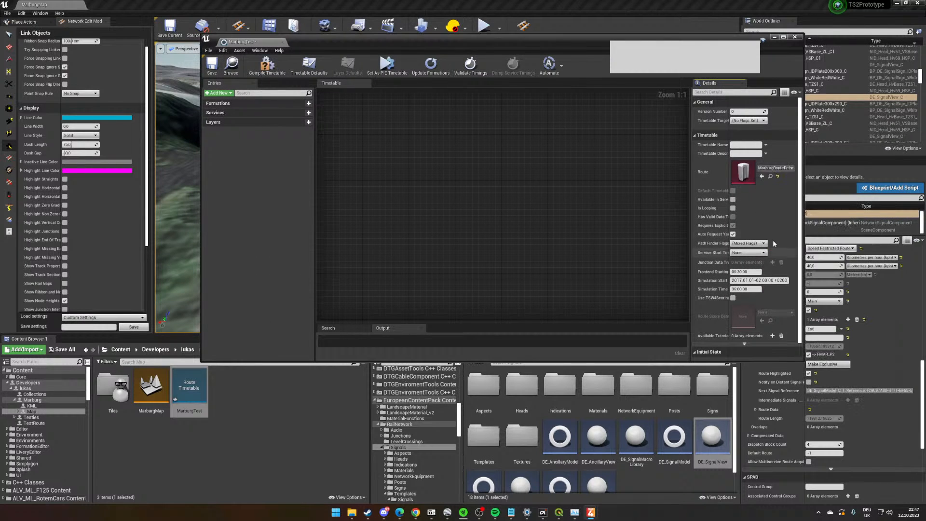
# - Set the timetable version of MarburgTest to Version 7
pyautogui.scroll(-1, 758, 250)
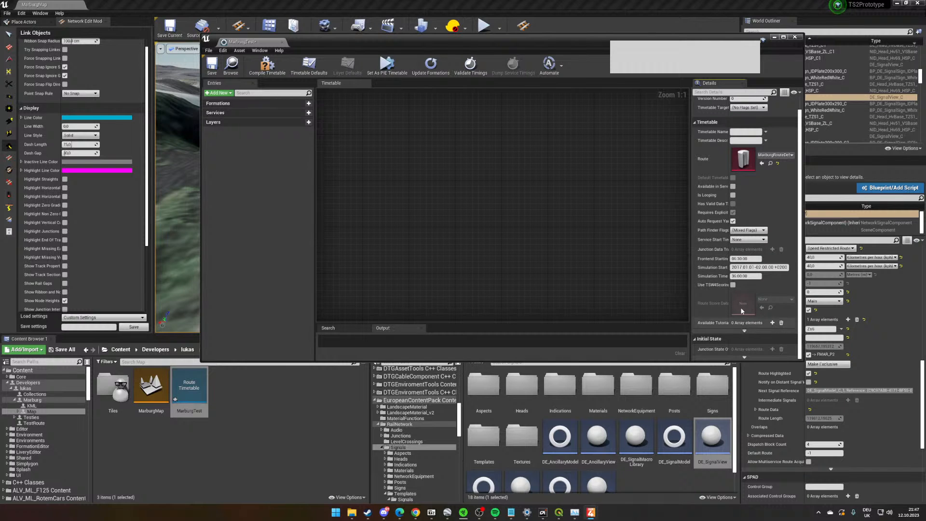
pyautogui.scroll(-3, 748, 328)
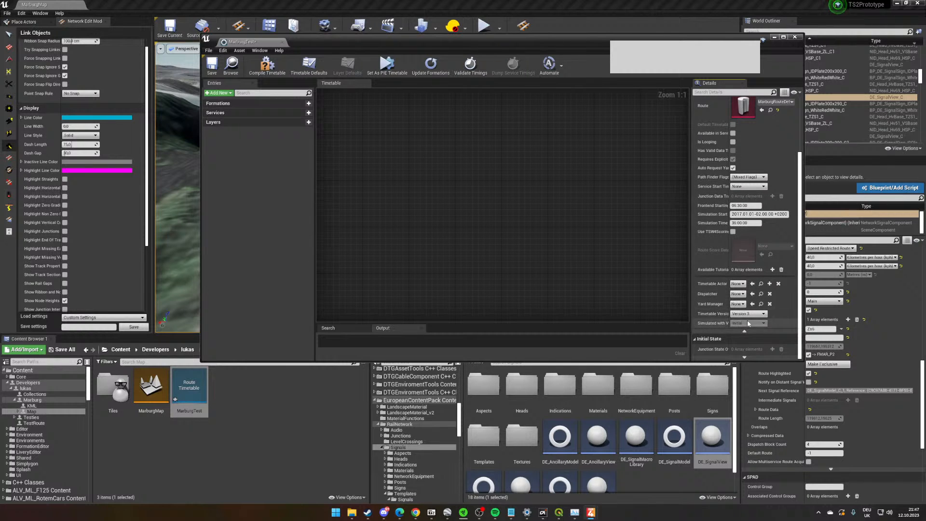
pyautogui.click(748, 313)
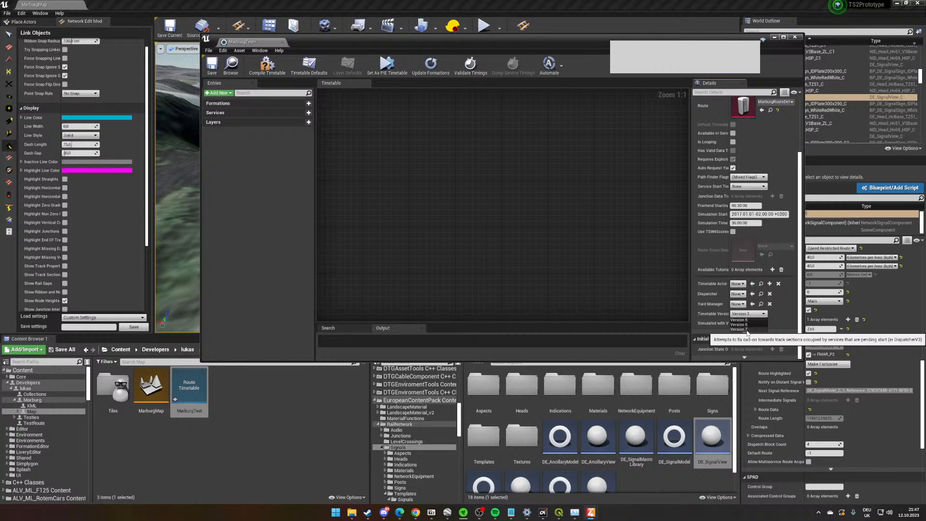
pyautogui.click(747, 330)
# - Set the timetable actor to RouteTimetable, the dispatcher to DispatcherAIV3 and the yard manager to YardManagerAIV2
pyautogui.click(738, 283)
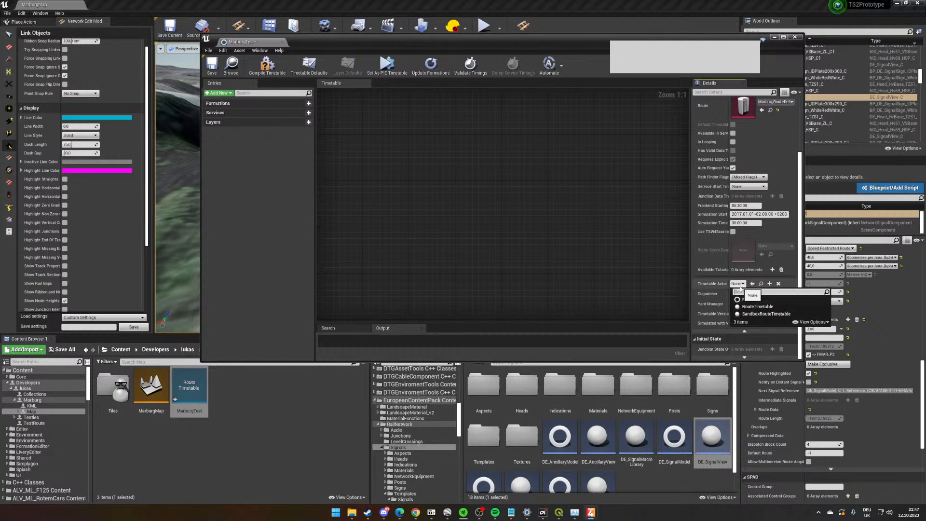
pyautogui.click(757, 306)
pyautogui.click(740, 293)
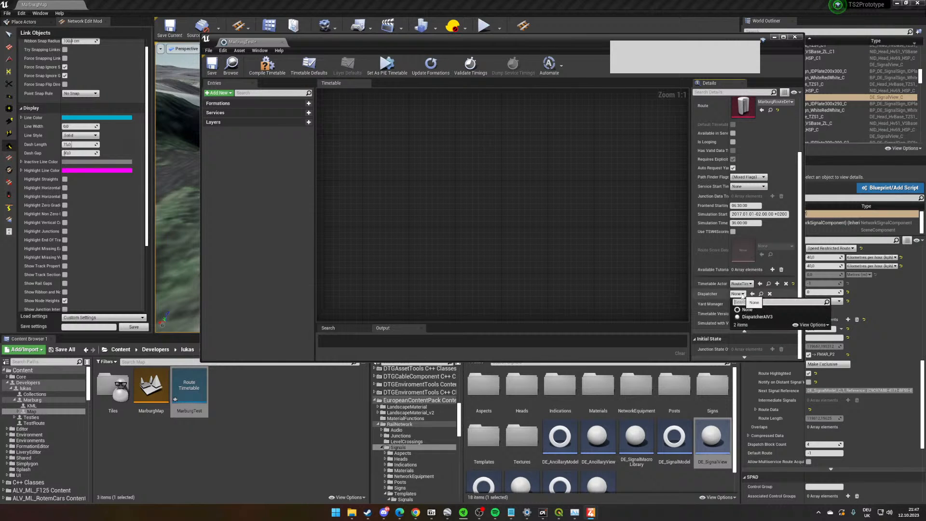
pyautogui.click(757, 316)
pyautogui.click(737, 303)
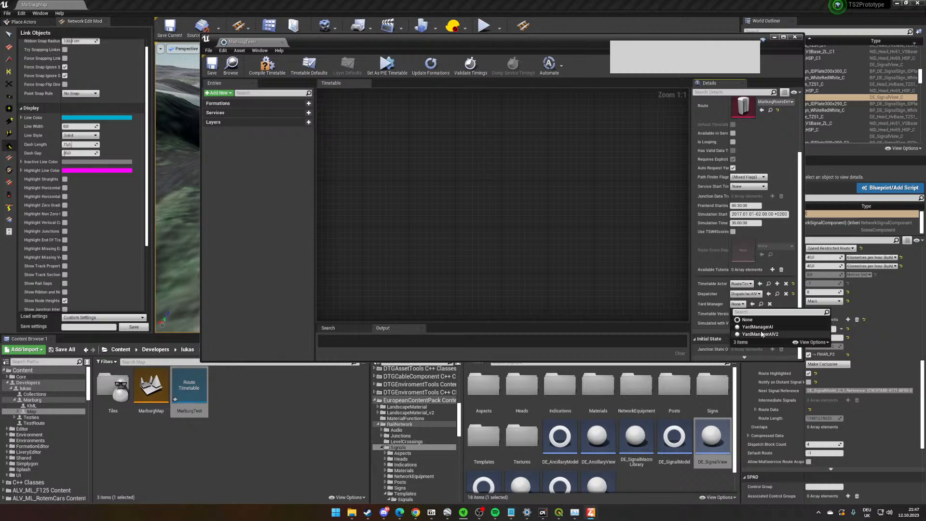
pyautogui.click(760, 334)
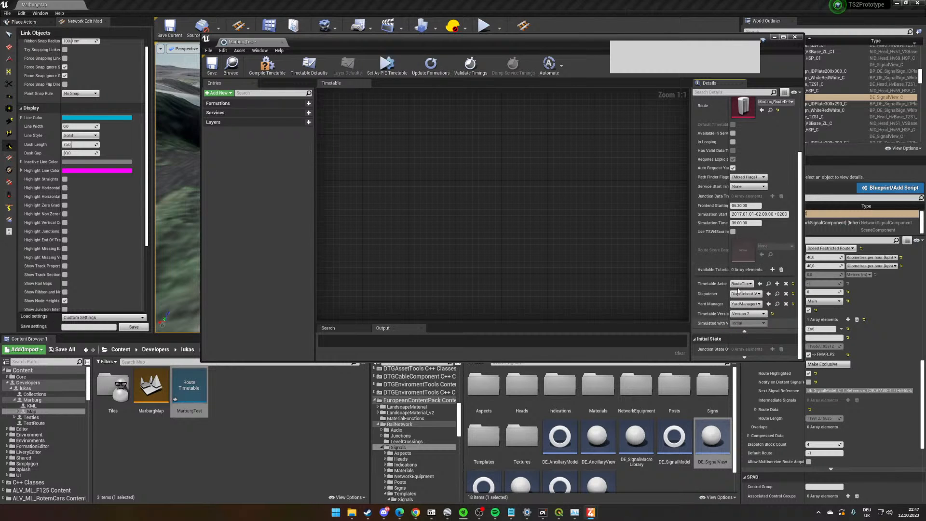
pyautogui.scroll(3, 729, 289)
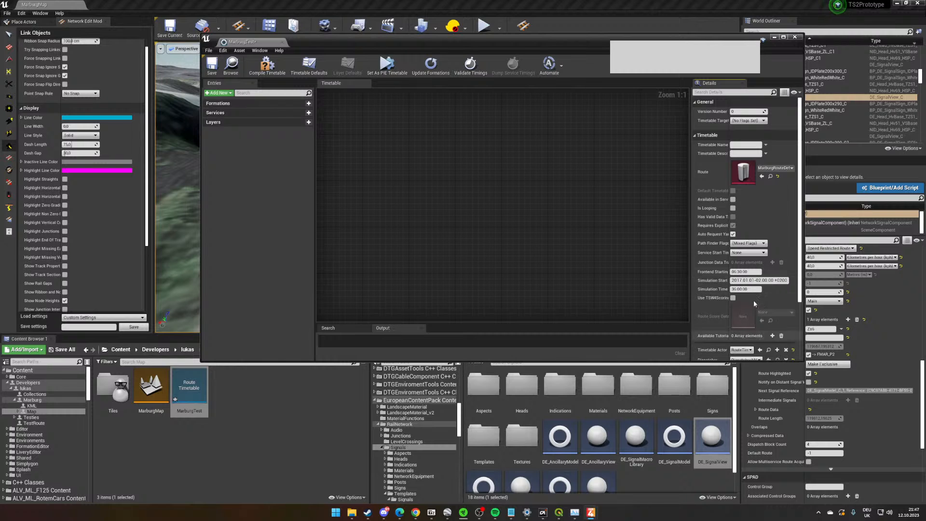
# - Add a new formation named OurTrain to the timetable graph
pyautogui.rightClick(369, 152)
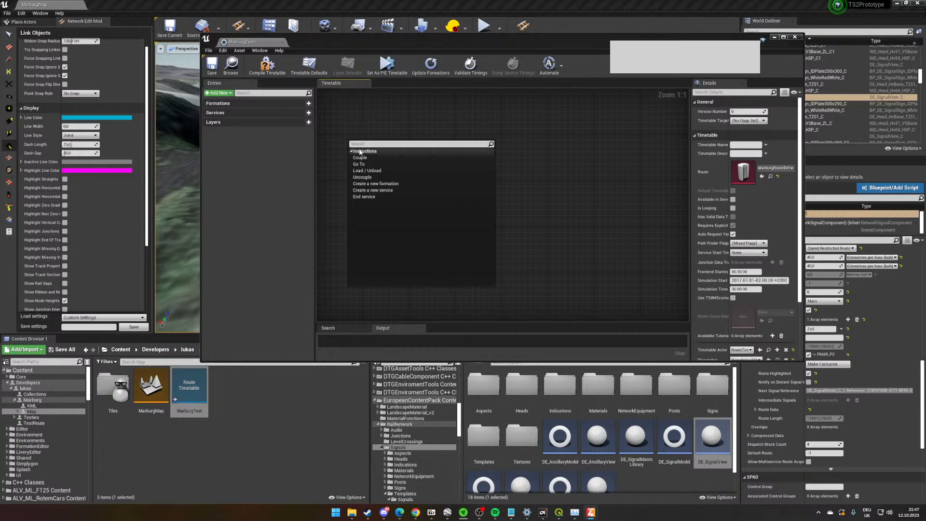
pyautogui.click(364, 108)
pyautogui.rightClick(377, 144)
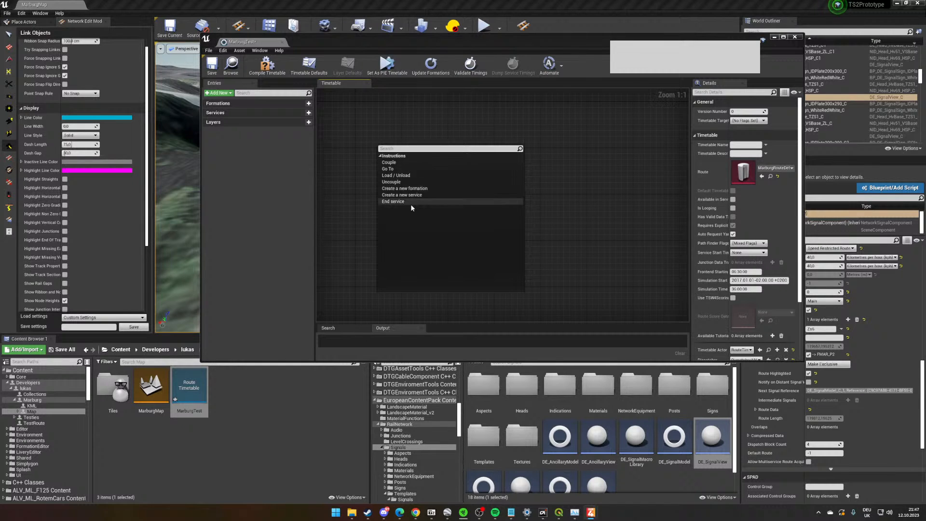
pyautogui.click(418, 189)
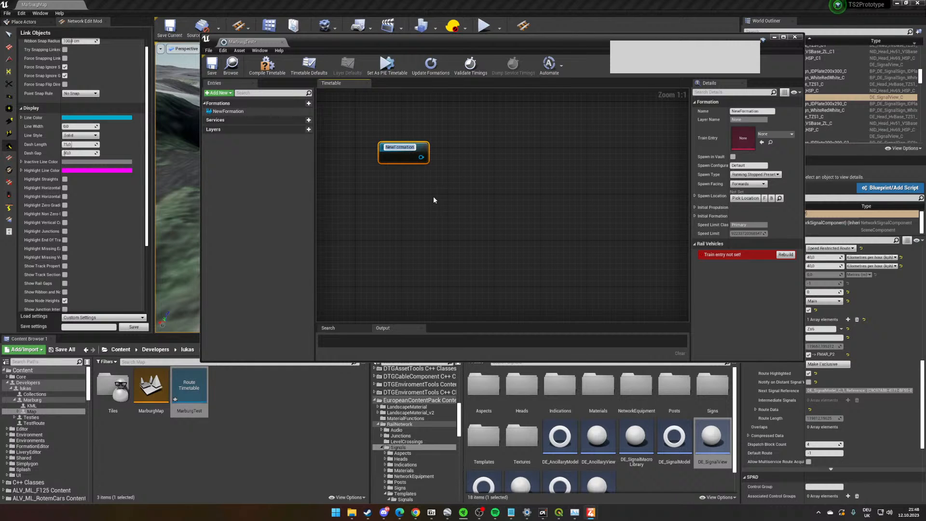
pyautogui.write('Ou')
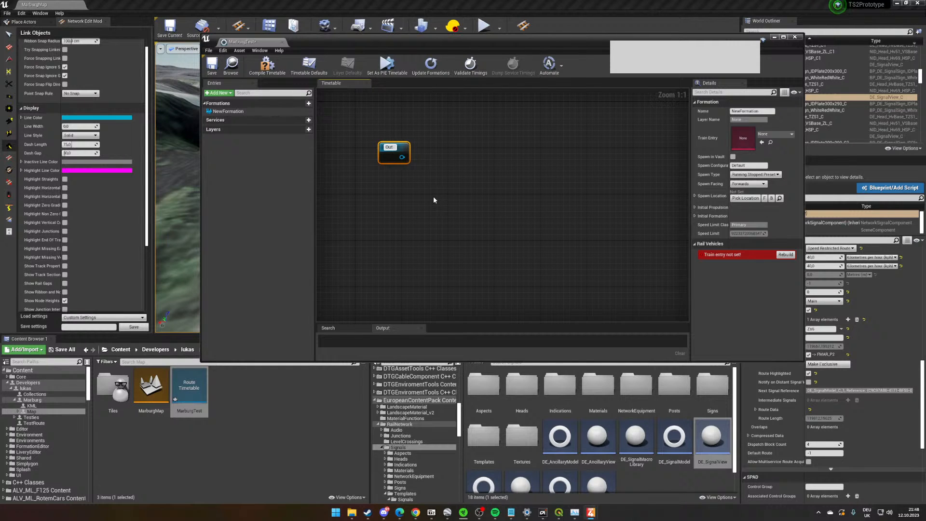
pyautogui.write('rTrain')
pyautogui.press('Return')
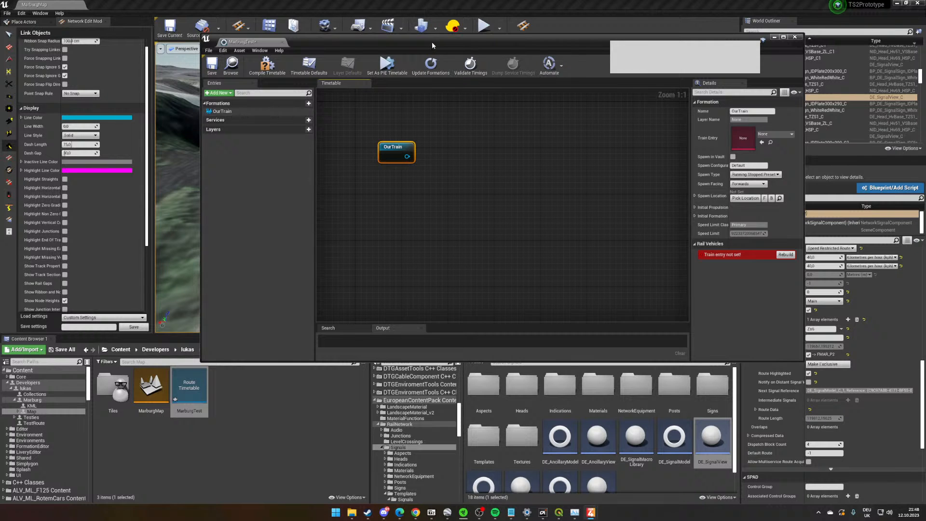
pyautogui.moveTo(432, 41); pyautogui.dragTo(410, 48)
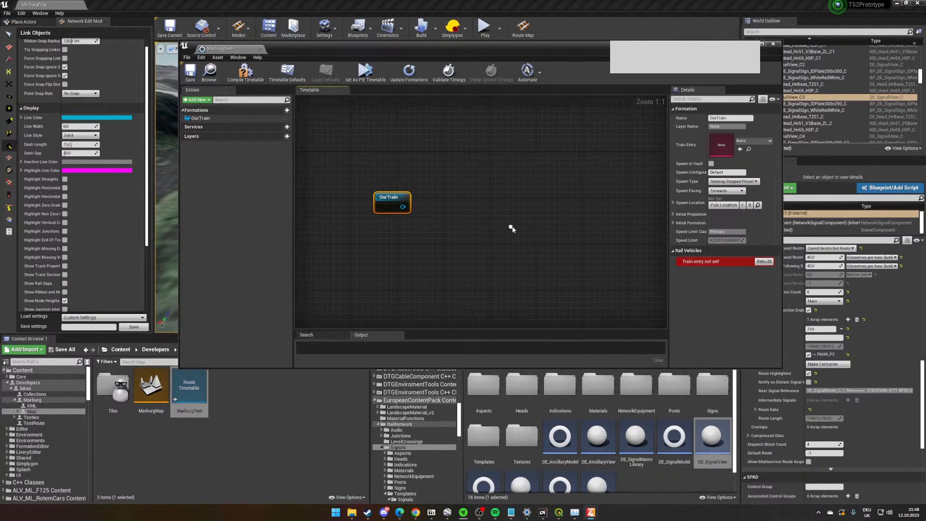
# - Assign FRM_VBRG_OBB_4024_Unit as the train entry of the OurTrain formation
pyautogui.moveTo(453, 171); pyautogui.dragTo(497, 161, button='right')
pyautogui.moveTo(505, 201); pyautogui.dragTo(488, 207, button='right')
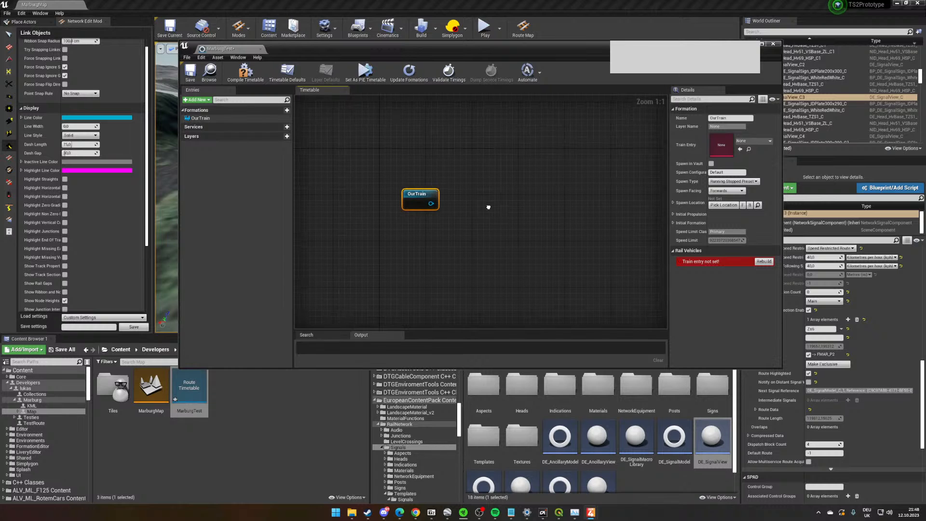
pyautogui.click(753, 141)
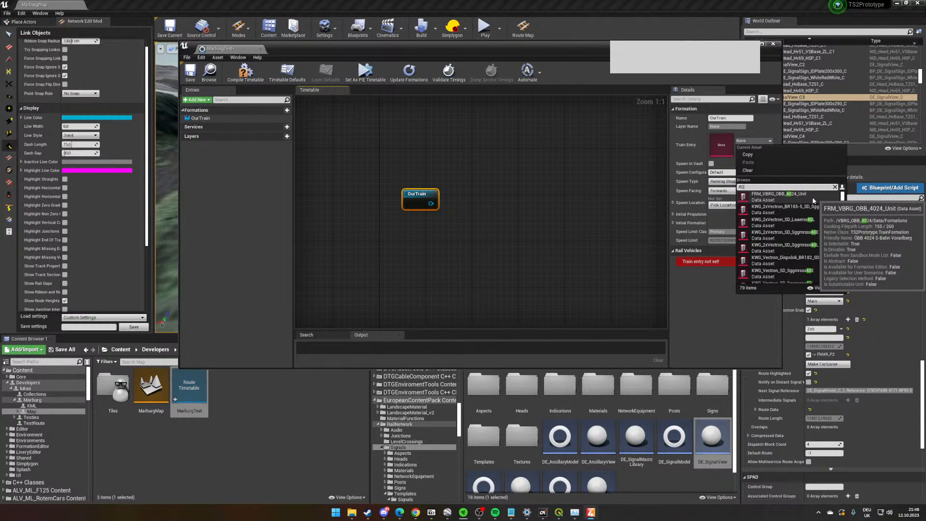
pyautogui.click(813, 199)
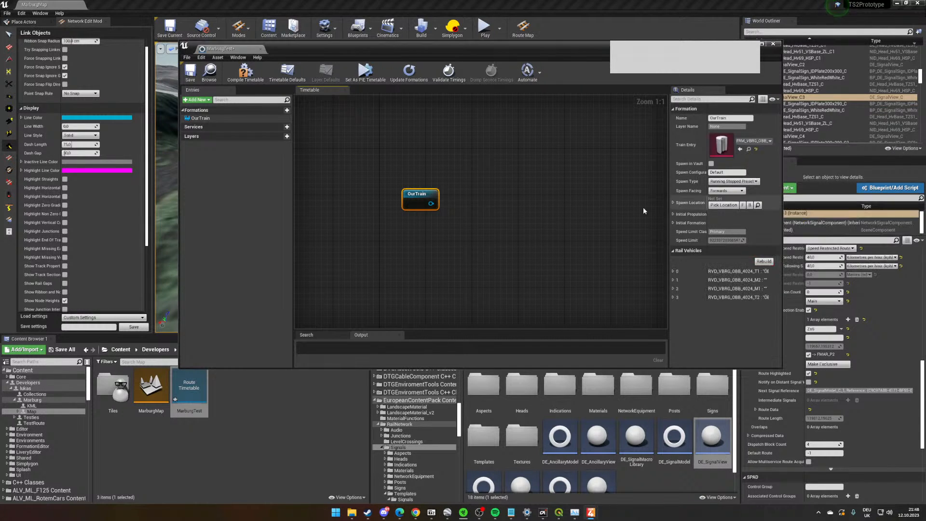
# - Set OurTrain's spawn type to Running Active Preset and pick its spawn location on the track in front of the signals
pyautogui.click(723, 181)
pyautogui.click(728, 197)
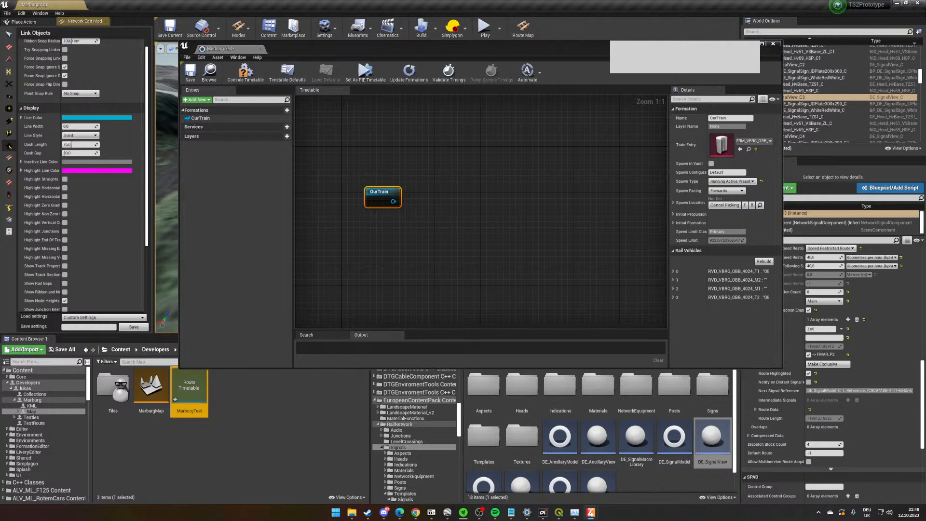
pyautogui.moveTo(633, 55); pyautogui.dragTo(601, 399)
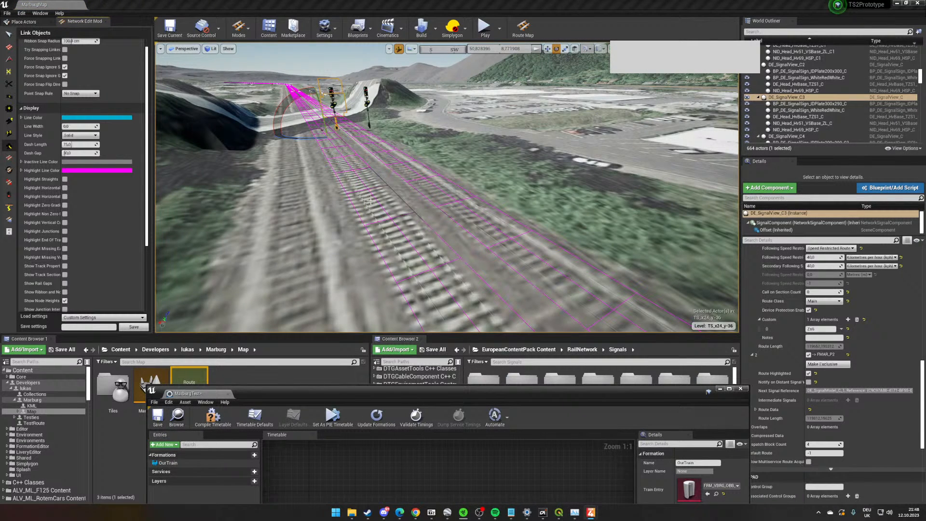
pyautogui.click(381, 216)
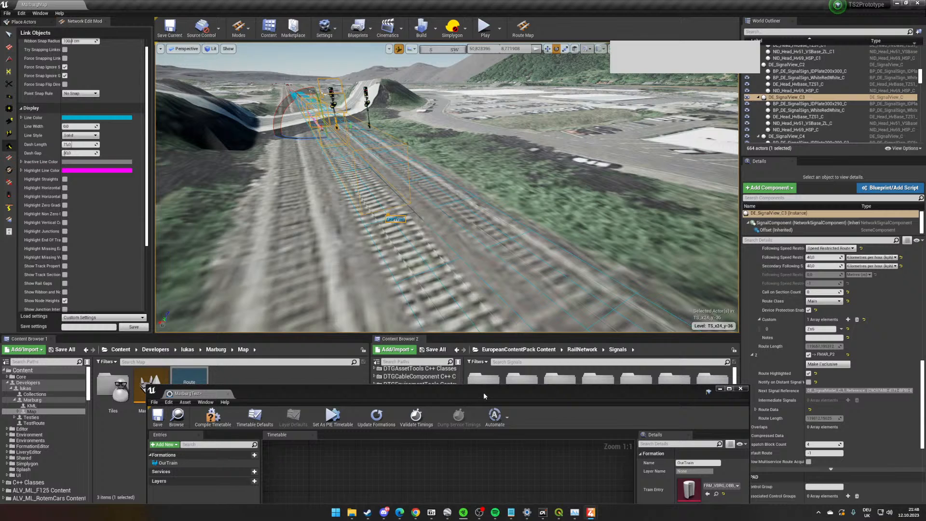
pyautogui.moveTo(484, 392); pyautogui.dragTo(471, 203)
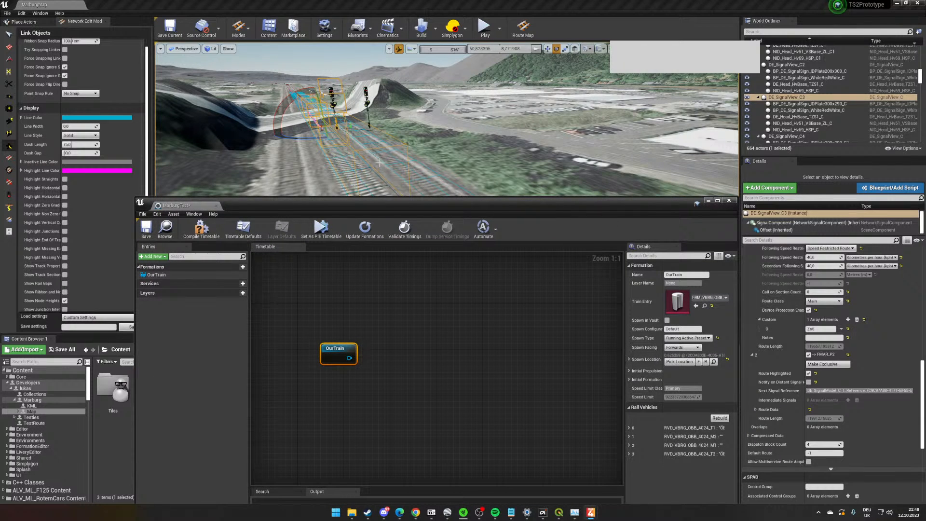
# - Set the spawn facing of the OurTrain formation to Backwards
pyautogui.moveTo(207, 97); pyautogui.dragTo(190, 95, button='right')
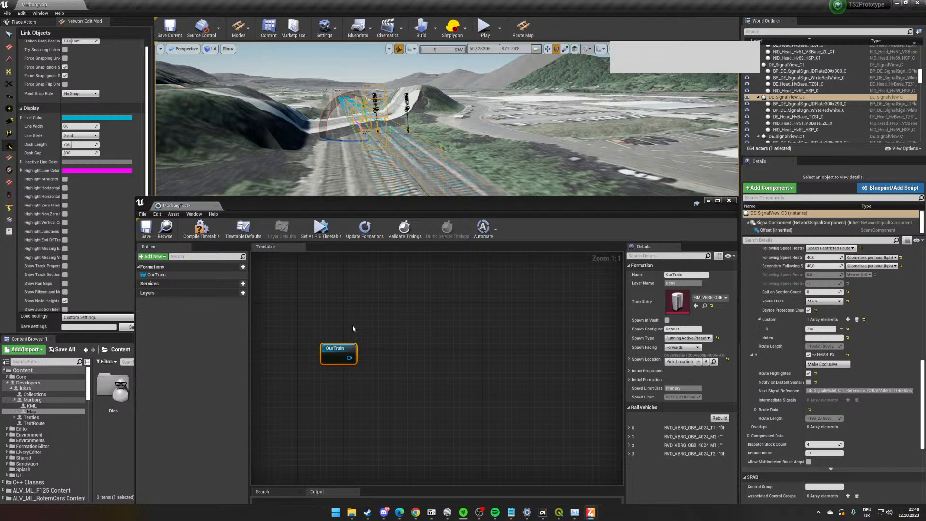
pyautogui.moveTo(396, 119); pyautogui.dragTo(384, 130, button='right')
pyautogui.click(677, 348)
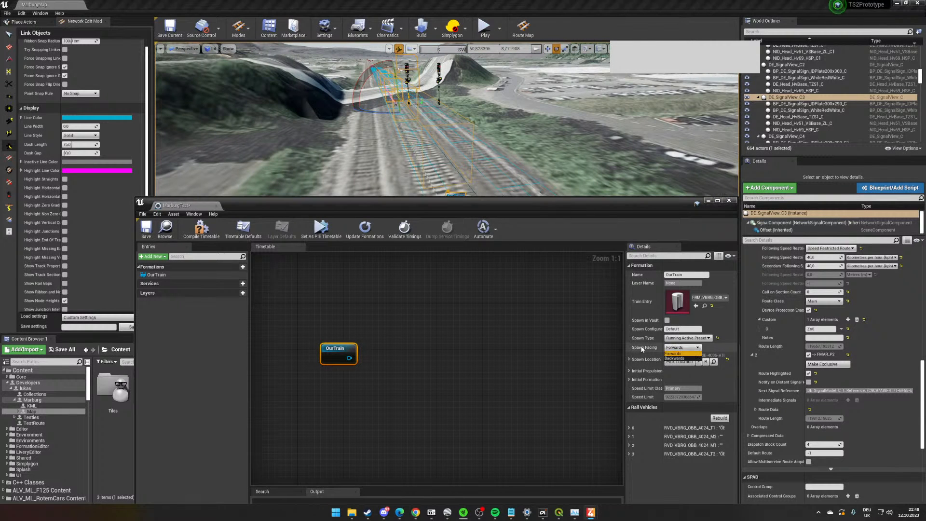
pyautogui.click(674, 358)
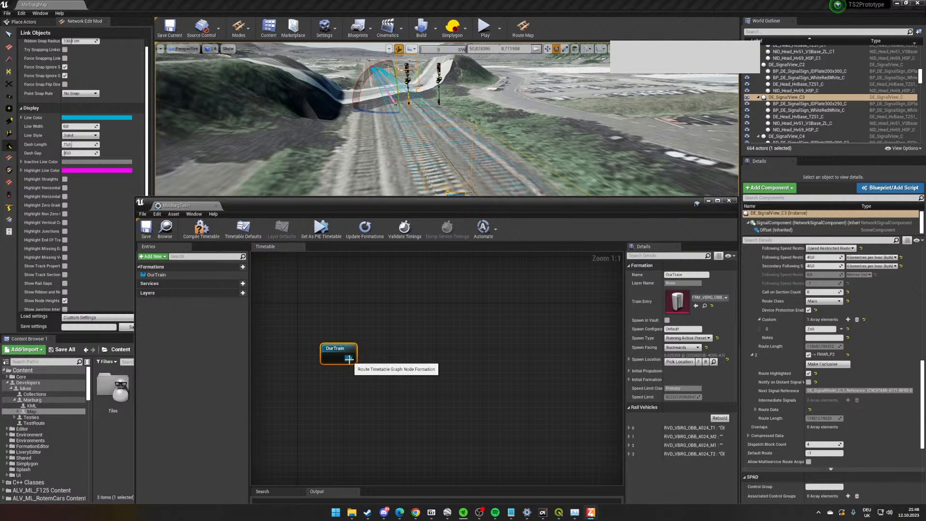
# - Add a service named PlayerService linked to OurTrain and align its node beside the formation
pyautogui.moveTo(348, 359); pyautogui.dragTo(399, 364)
pyautogui.click(418, 238)
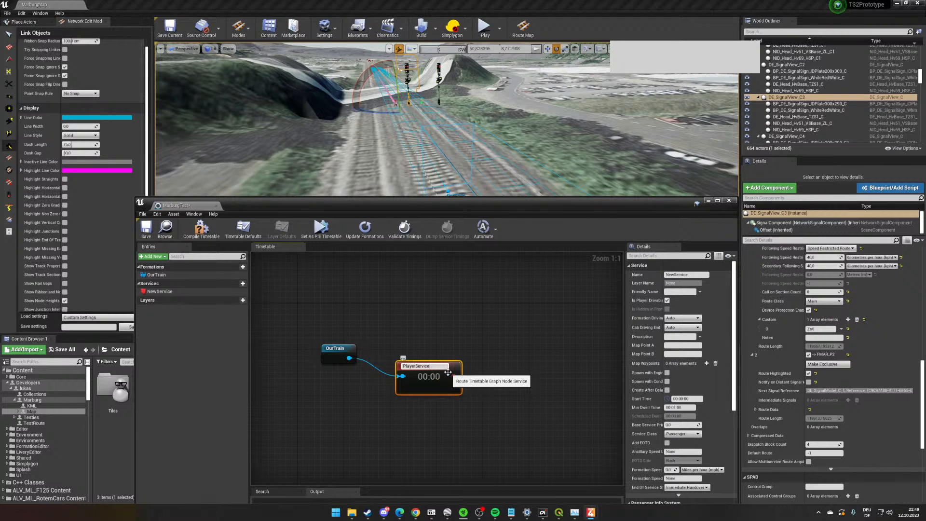
pyautogui.press('Return')
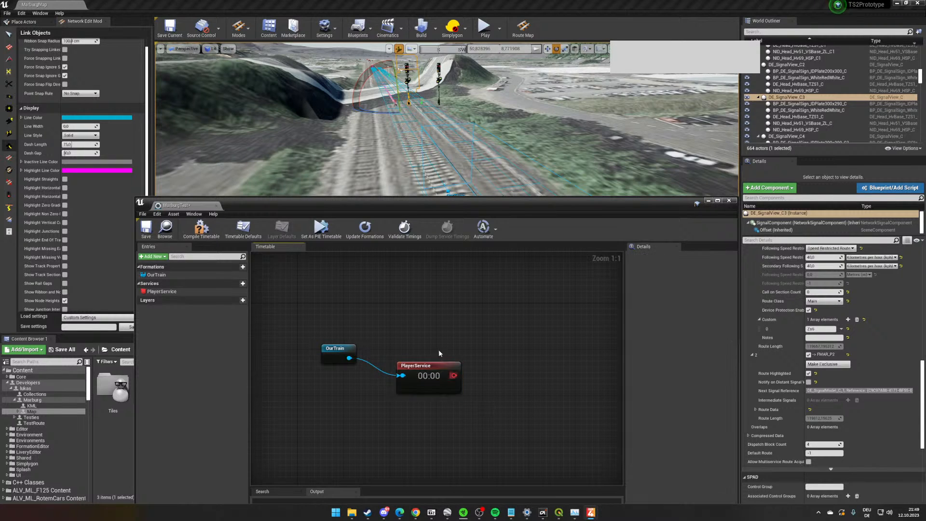
pyautogui.moveTo(440, 372); pyautogui.dragTo(439, 355)
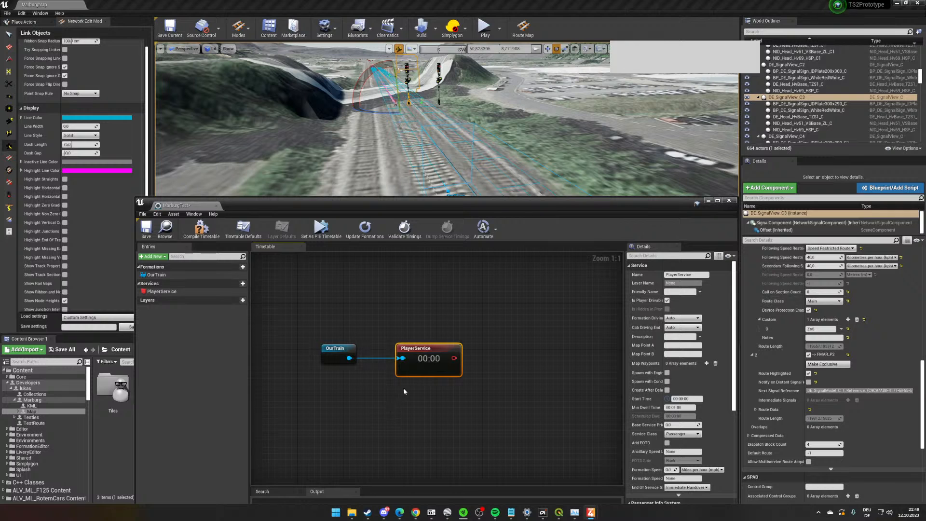
# - Set the Initial Service Name for PIE in the Editor Preferences to PlayerService
pyautogui.click(21, 13)
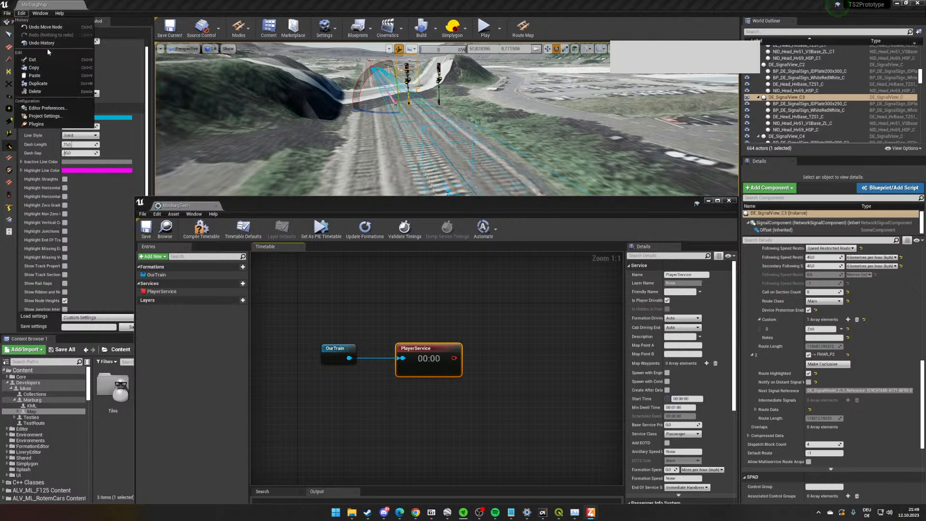
pyautogui.click(74, 110)
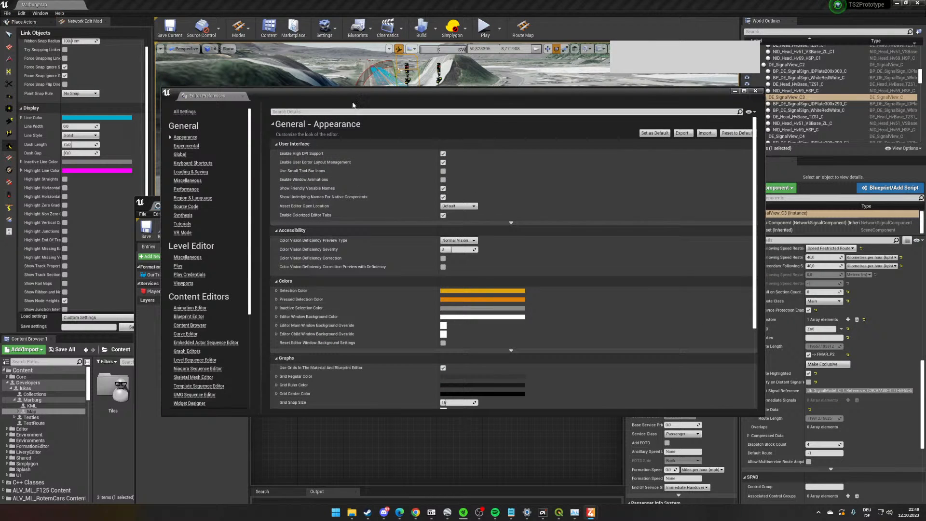
pyautogui.click(462, 109)
pyautogui.write('service')
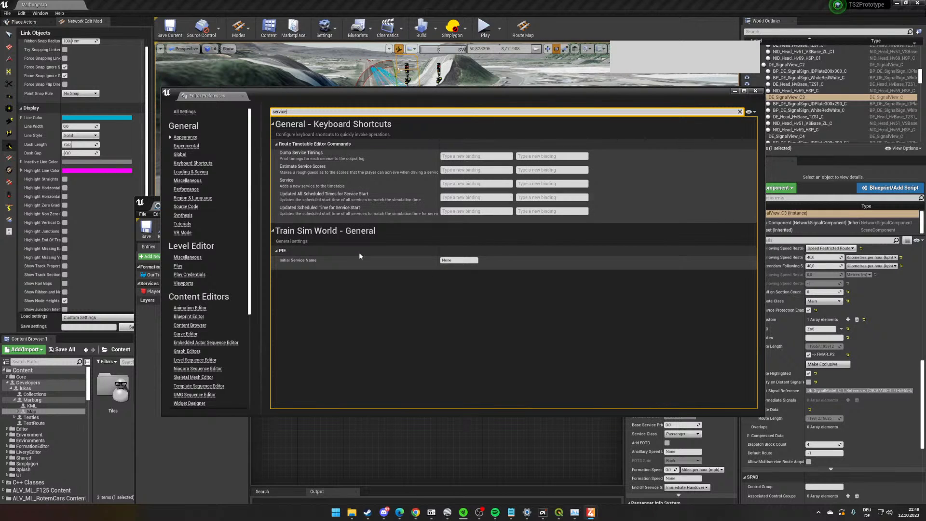
pyautogui.click(456, 261)
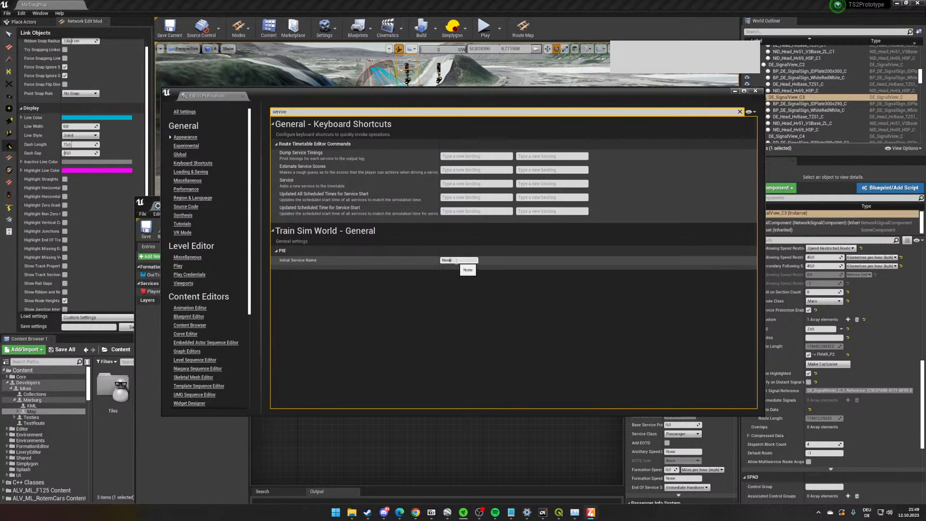
pyautogui.doubleClick(457, 261)
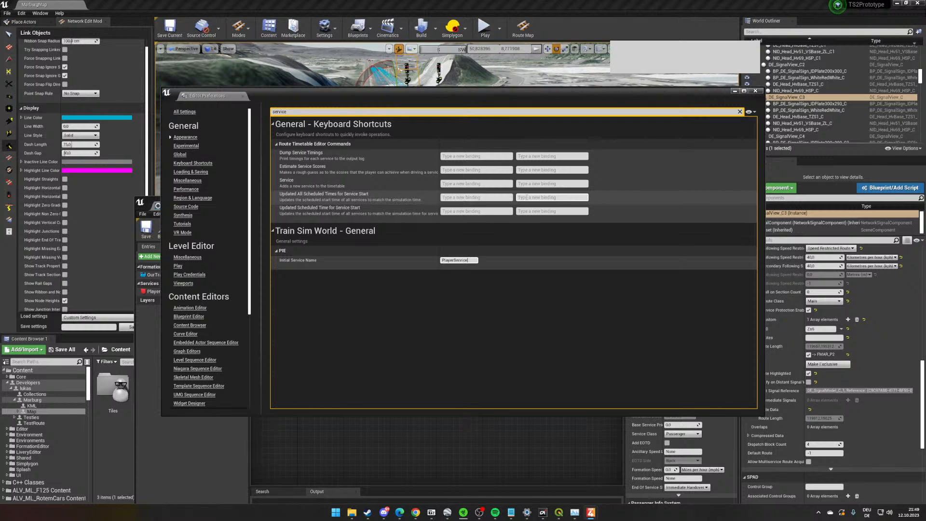
pyautogui.click(429, 261)
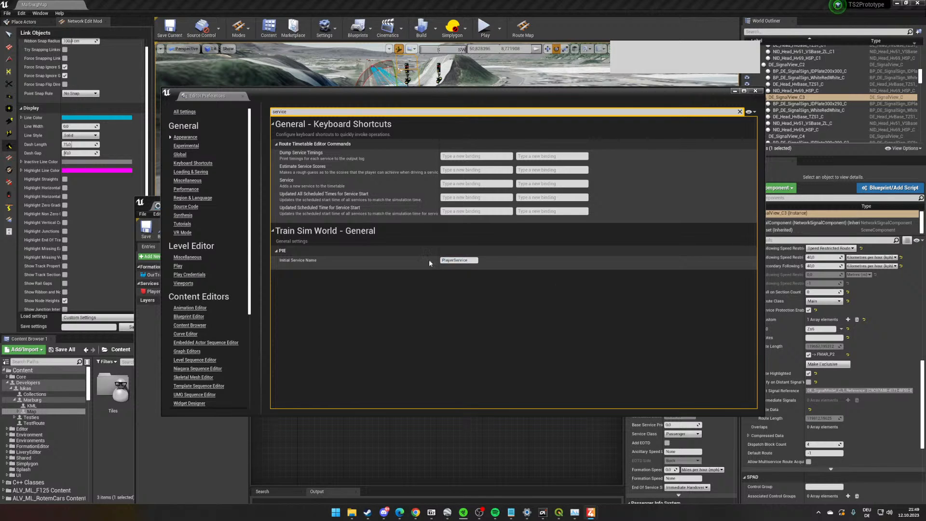
pyautogui.click(754, 91)
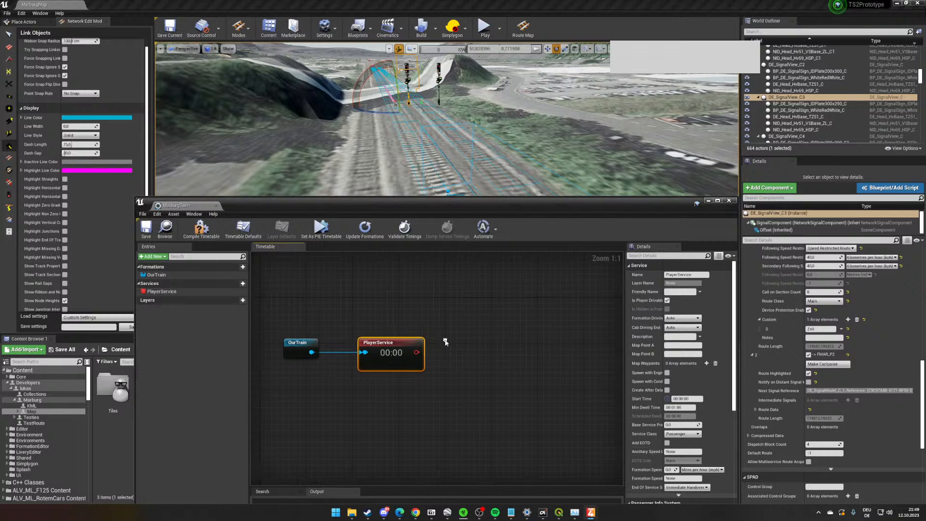
# - Make PlayerService start at level load instead of at a fixed start time
pyautogui.click(666, 390)
pyautogui.moveTo(451, 394); pyautogui.dragTo(498, 357, button='right')
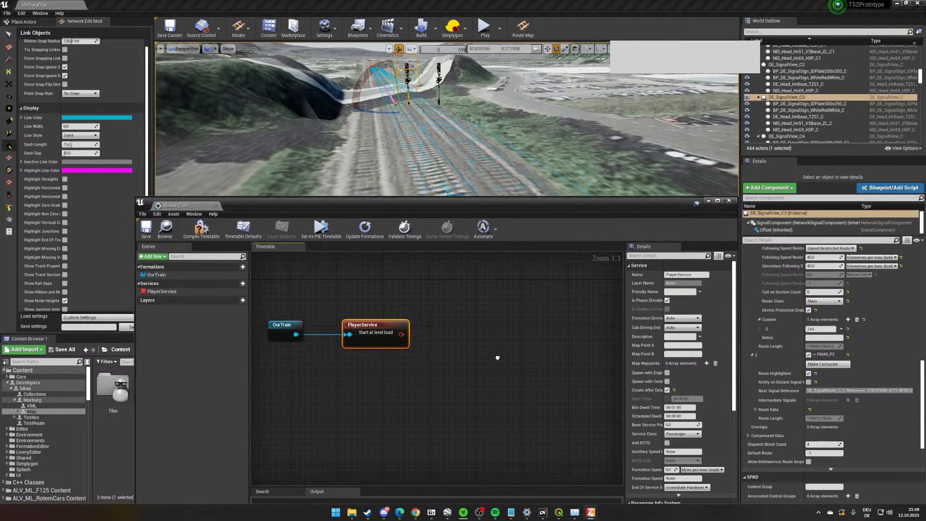
pyautogui.scroll(-4, 655, 333)
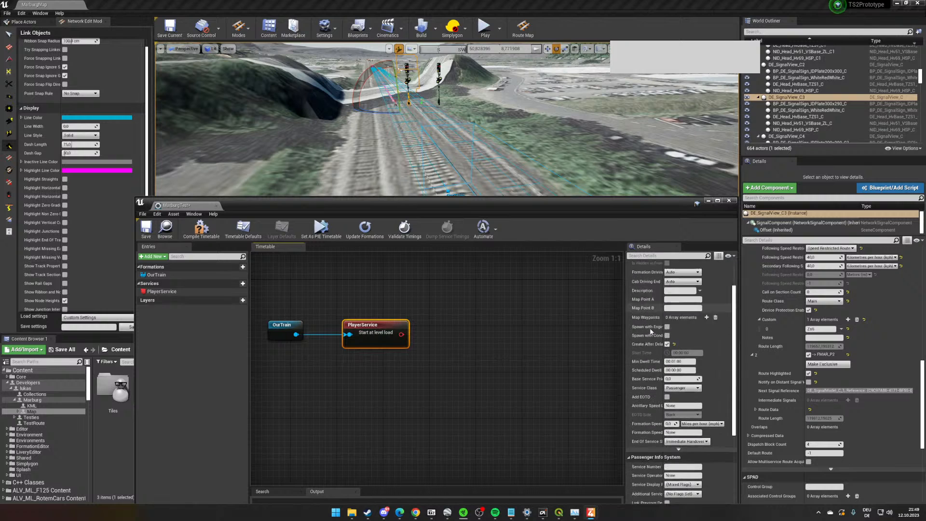
pyautogui.scroll(3, 655, 337)
# - Add a Stop At instruction linked to the output of PlayerService
pyautogui.moveTo(368, 339); pyautogui.dragTo(311, 335, button='right')
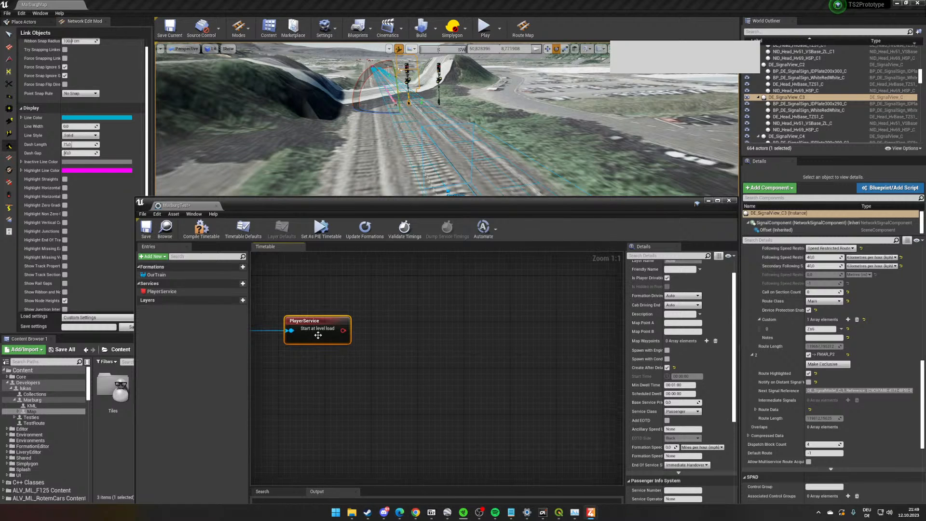
pyautogui.moveTo(341, 332); pyautogui.dragTo(403, 335)
pyautogui.click(434, 348)
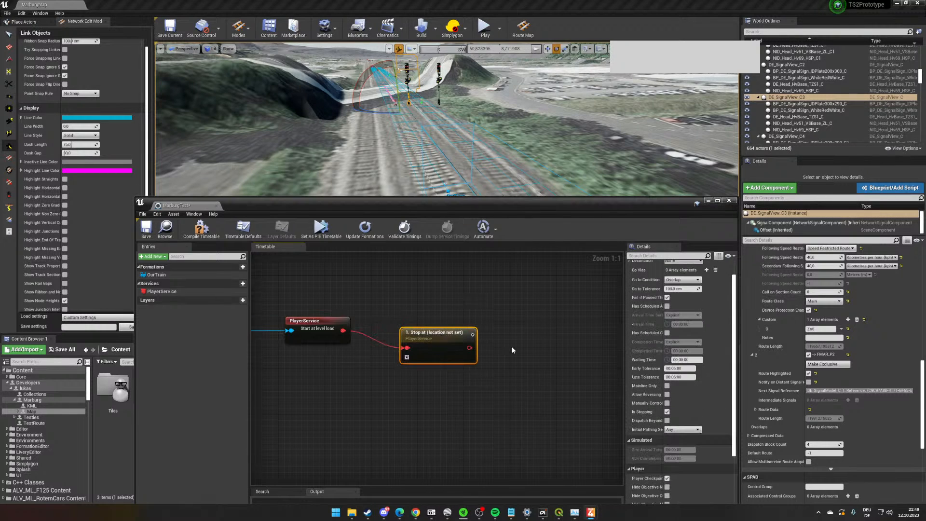
pyautogui.scroll(1, 647, 324)
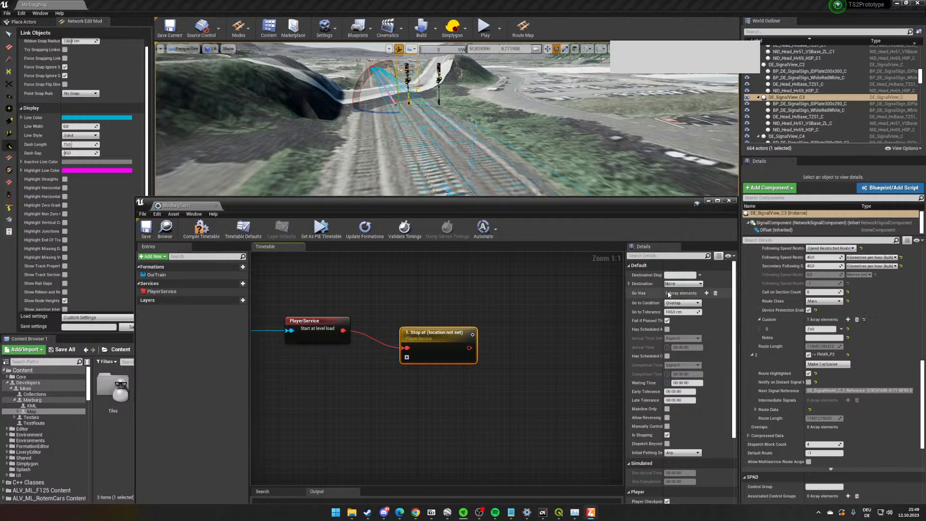
# - Open the Route Map and pick the stop instruction's destination location on the track near the yellow markers
pyautogui.click(523, 26)
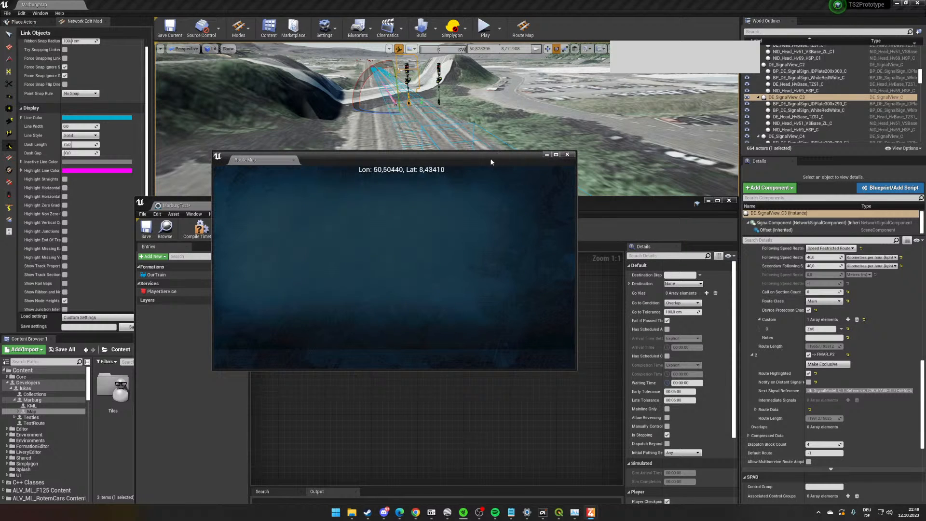
pyautogui.moveTo(491, 162); pyautogui.dragTo(460, 114)
pyautogui.scroll(8, 411, 201)
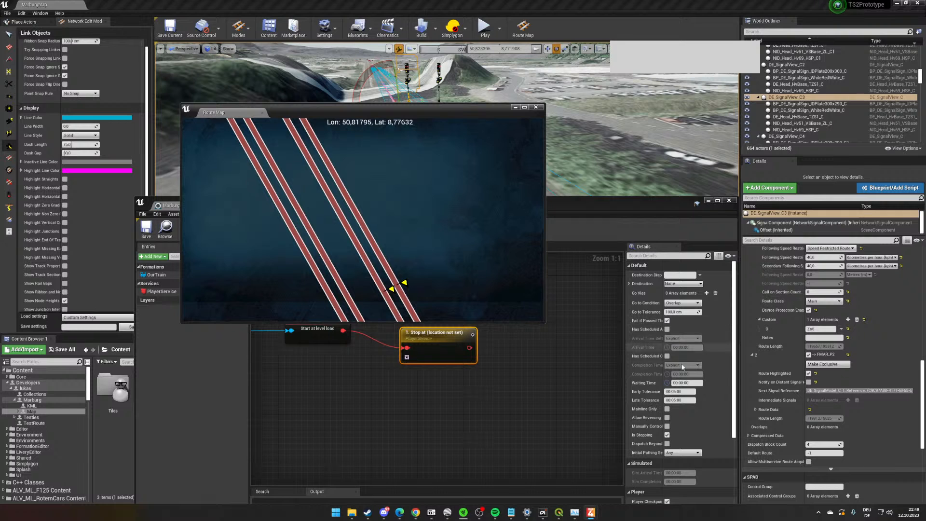
pyautogui.scroll(-5, 683, 331)
pyautogui.scroll(5, 689, 332)
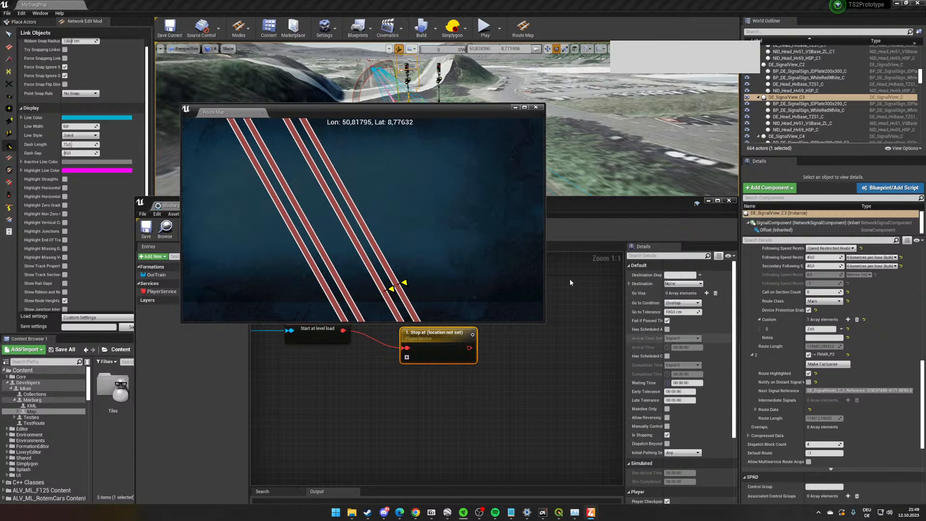
pyautogui.click(629, 284)
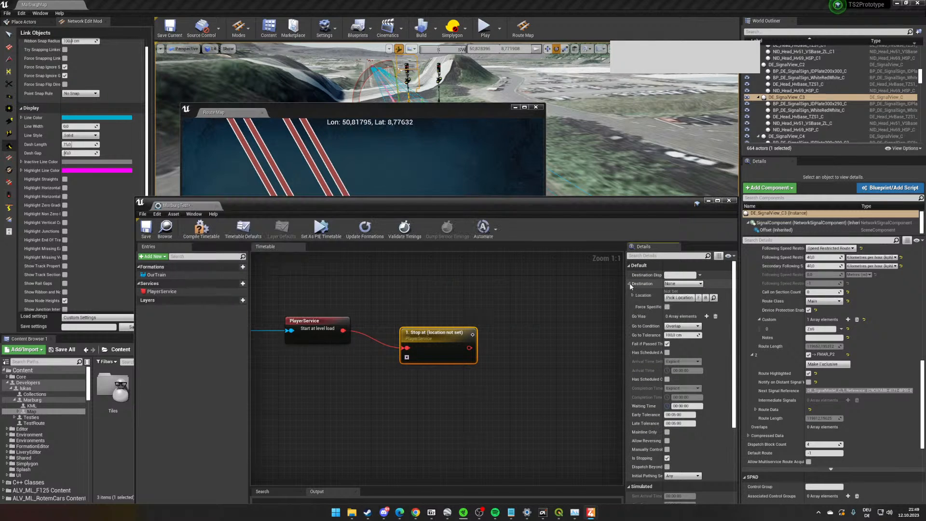
pyautogui.click(675, 298)
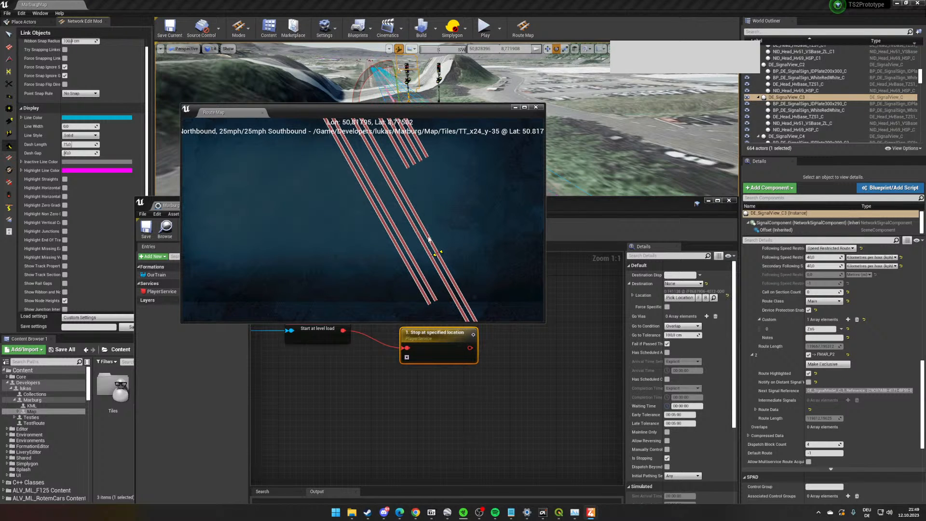
pyautogui.click(428, 238)
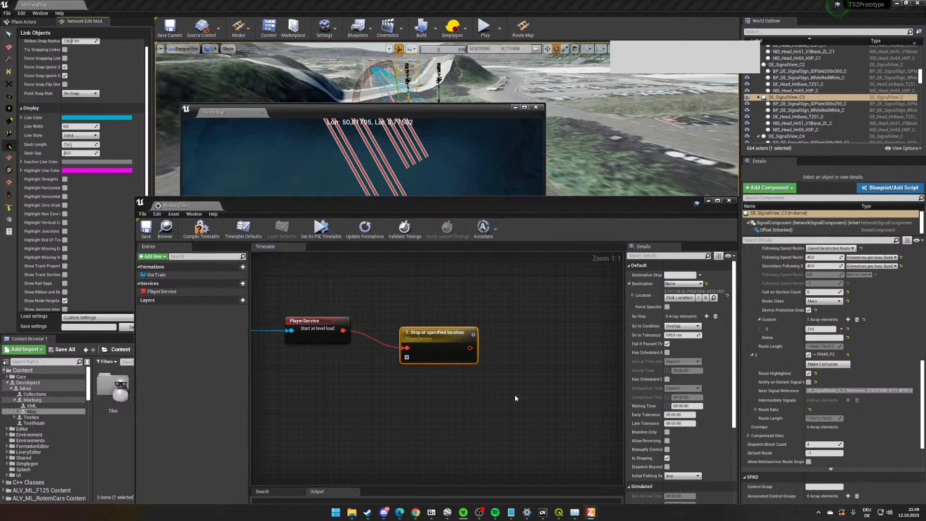
# - Compile the MarburgTest timetable and save it with updated formations
pyautogui.click(202, 229)
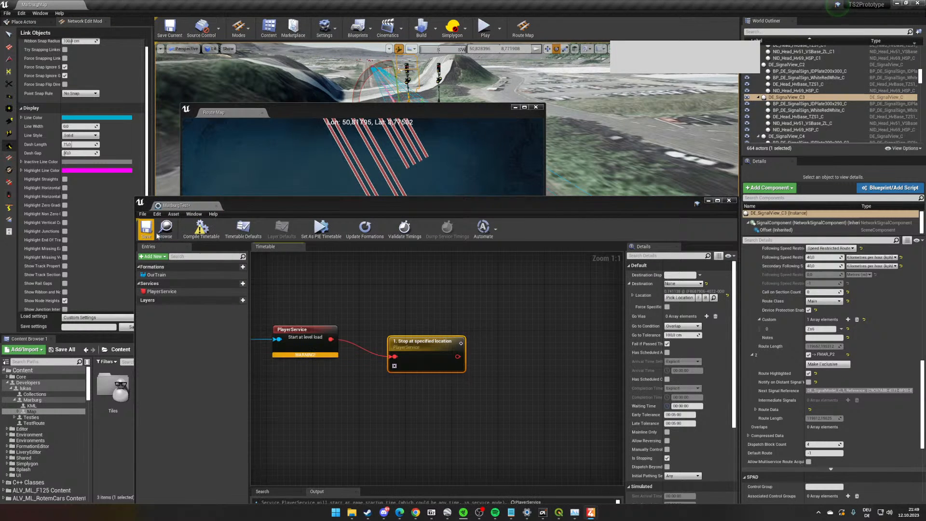
pyautogui.click(356, 236)
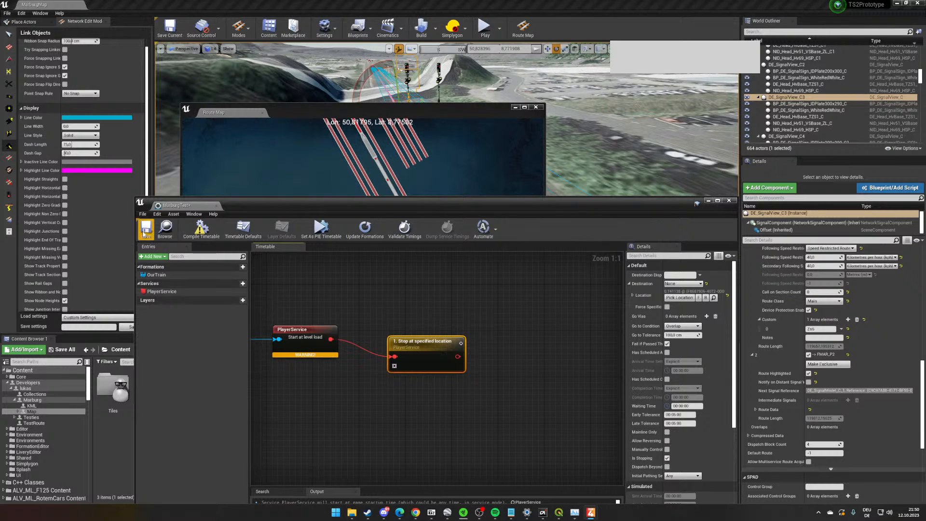
pyautogui.click(143, 234)
# - Examine the stop instruction's destination and the surrounding tracks on the Route Map against the timetable chain
pyautogui.click(409, 183)
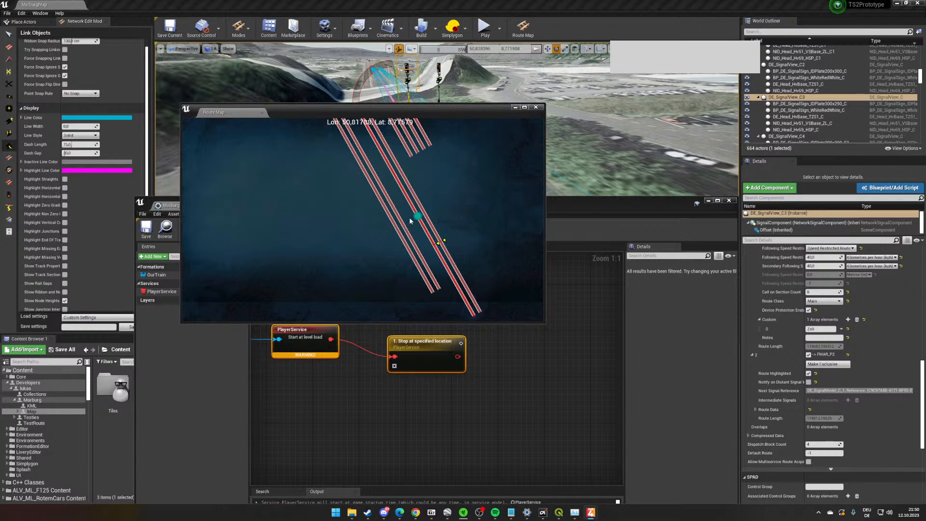
pyautogui.scroll(-5, 410, 220)
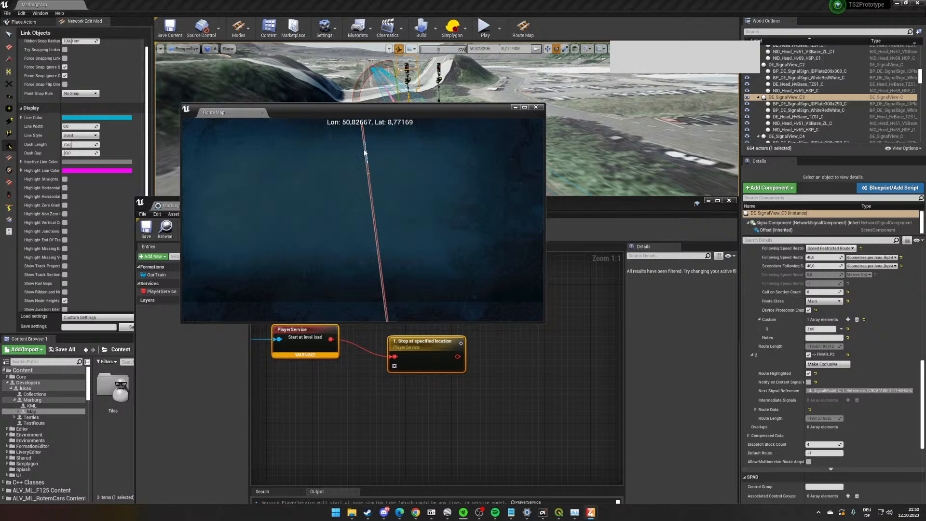
pyautogui.scroll(5, 419, 223)
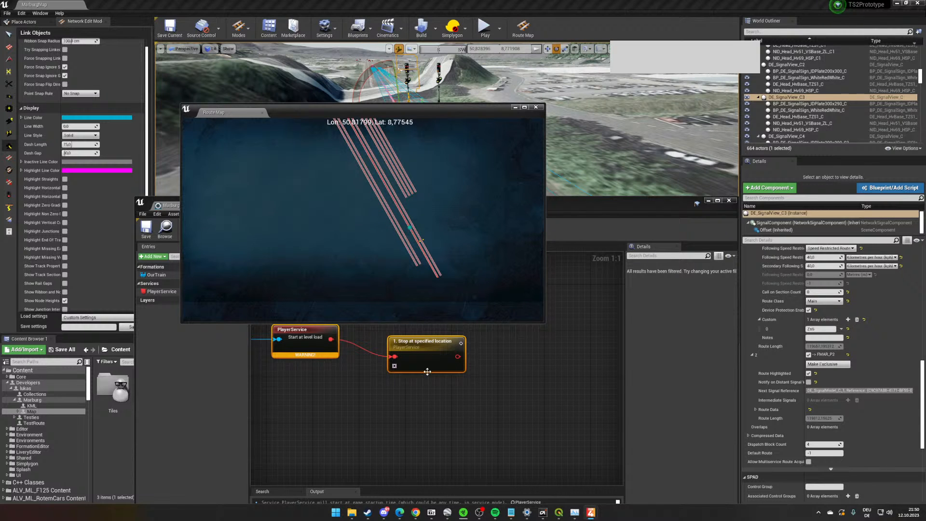
pyautogui.click(428, 371)
pyautogui.click(424, 184)
pyautogui.scroll(4, 416, 232)
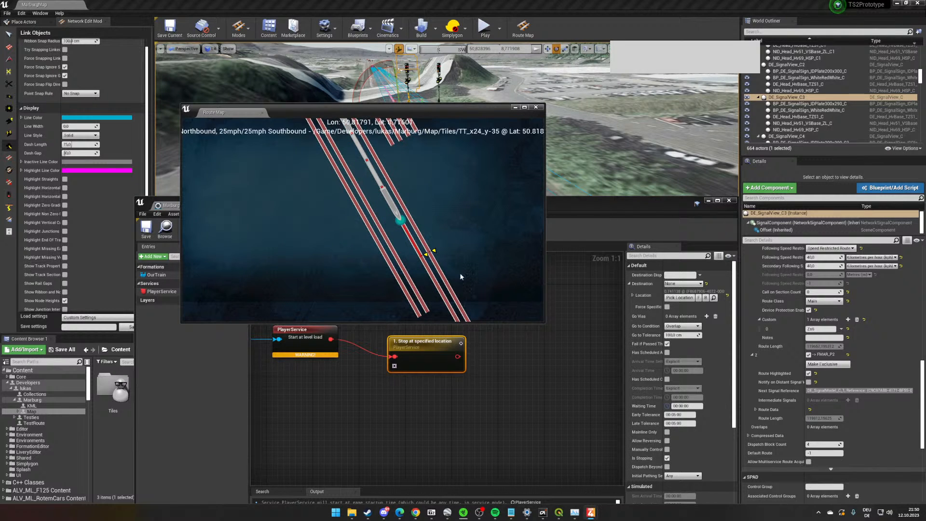
pyautogui.scroll(-2, 460, 277)
pyautogui.click(455, 358)
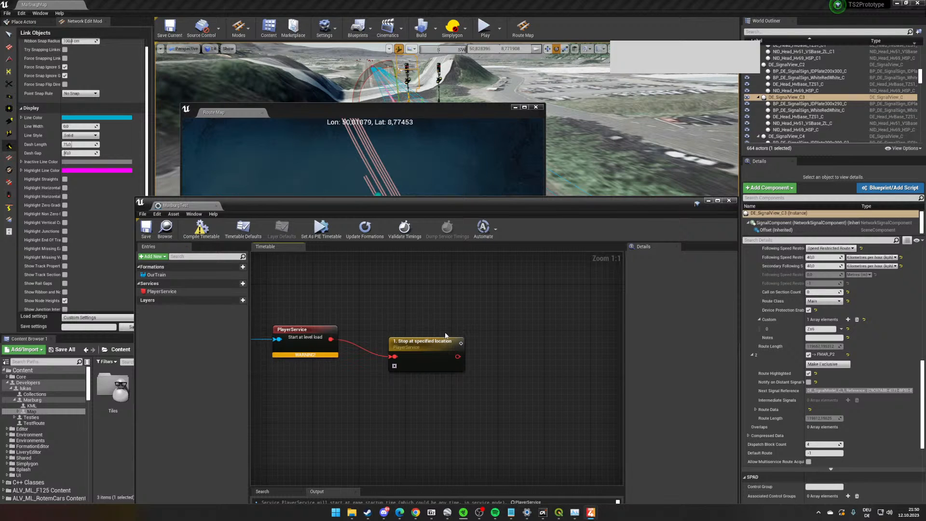
pyautogui.moveTo(445, 335); pyautogui.dragTo(505, 332, button='right')
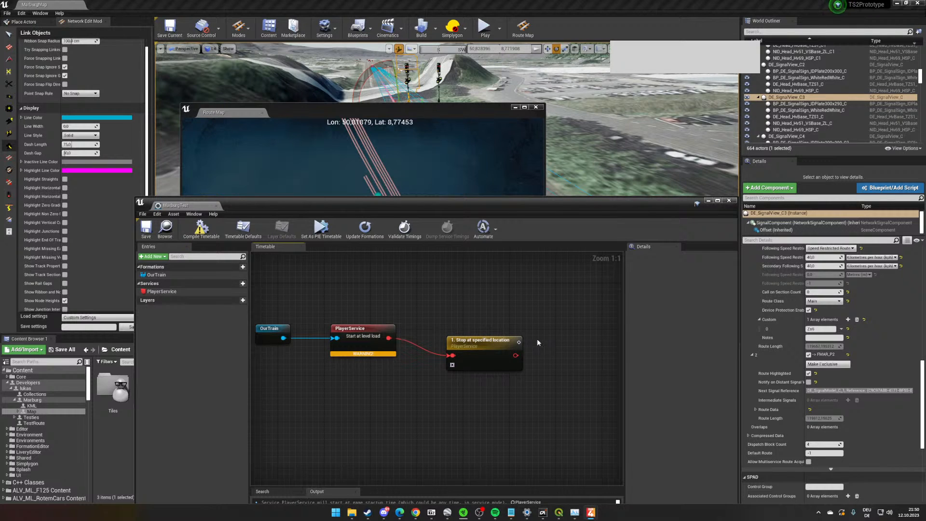
# - Minimise the timetable and Route Map windows, and play the level to get started with the player service
pyautogui.click(707, 200)
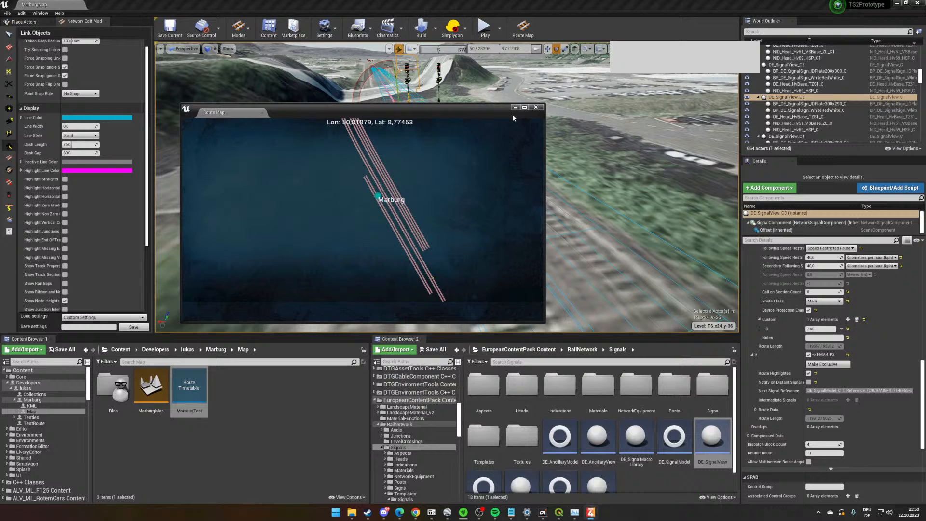
pyautogui.click(514, 107)
pyautogui.scroll(1, 537, 246)
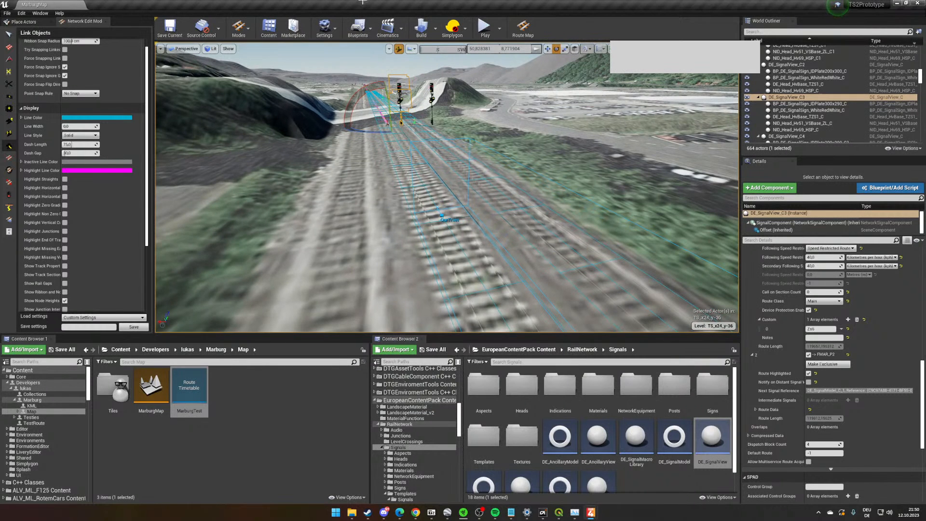
pyautogui.click(499, 29)
pyautogui.click(499, 30)
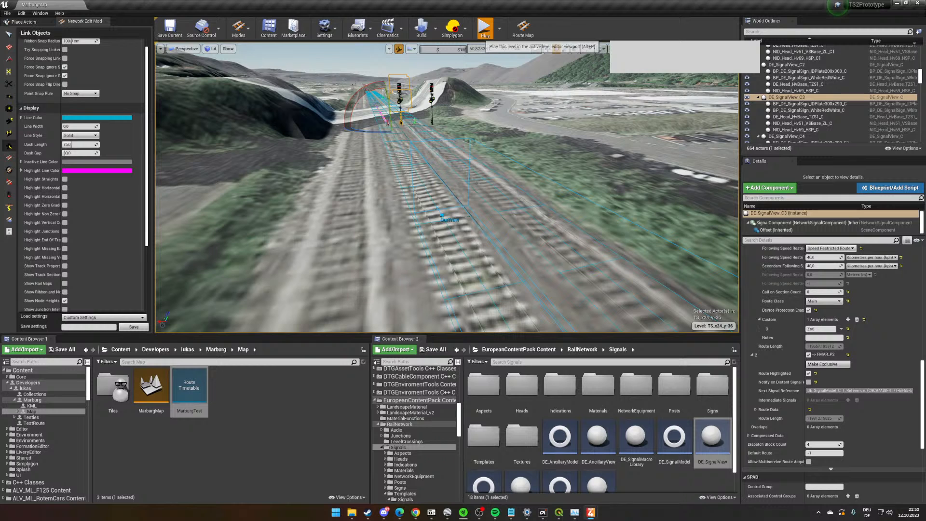
pyautogui.click(485, 28)
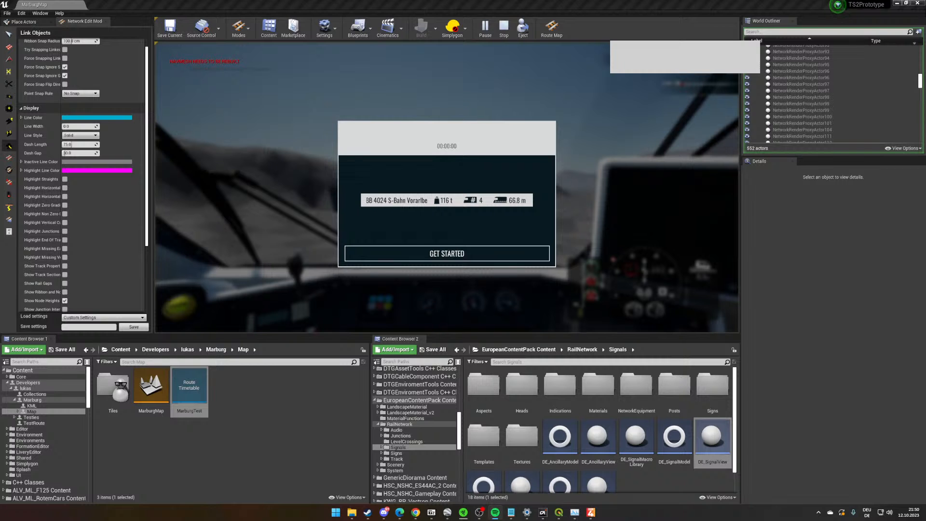
pyautogui.click(519, 252)
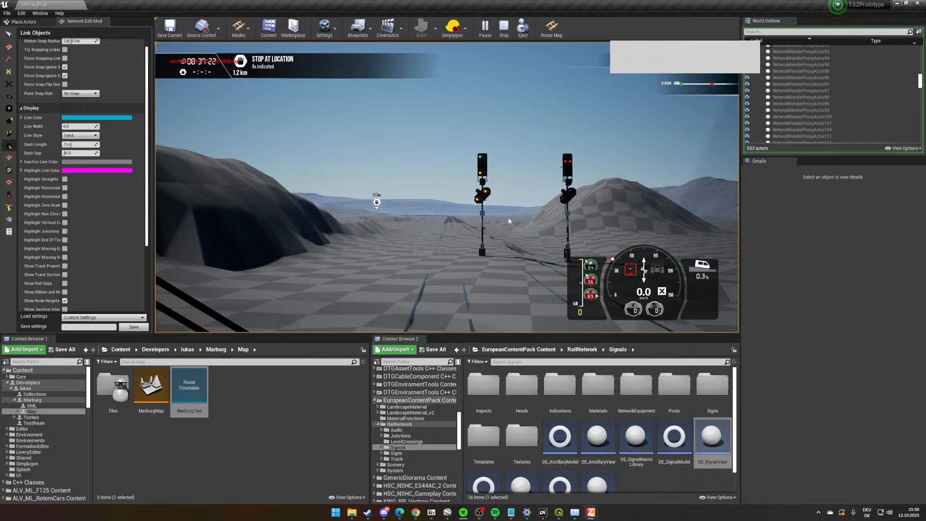
# - Prepare the cab for driving by activating the main switch and setting the reverser to forward (Vorwärts)
pyautogui.click(467, 197)
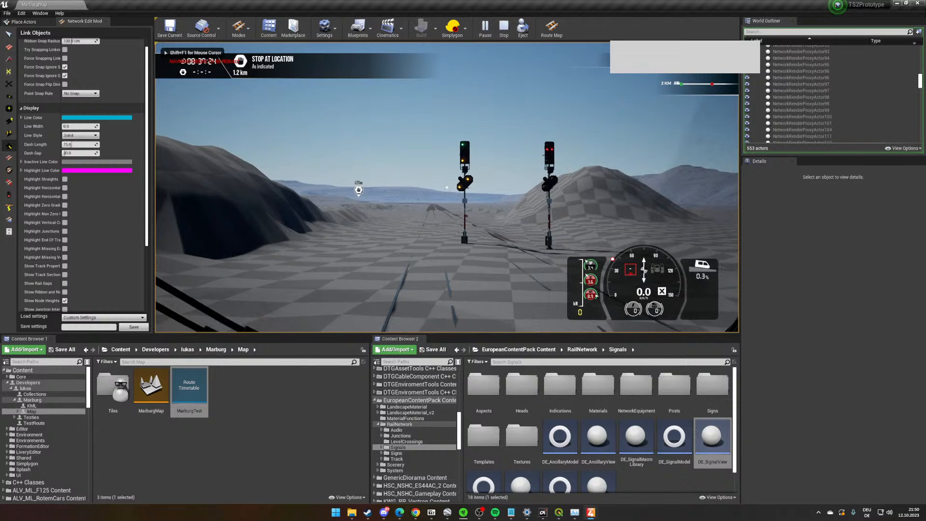
pyautogui.press('w')
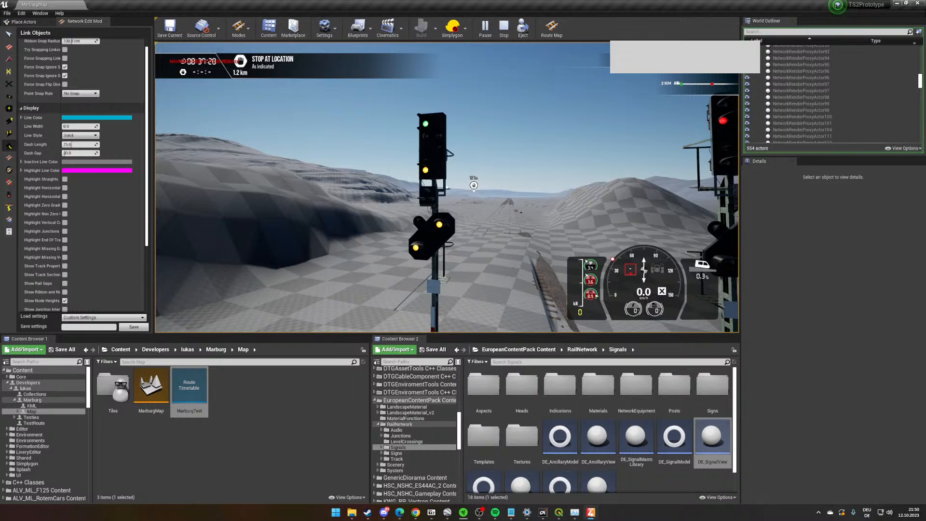
pyautogui.press('1')
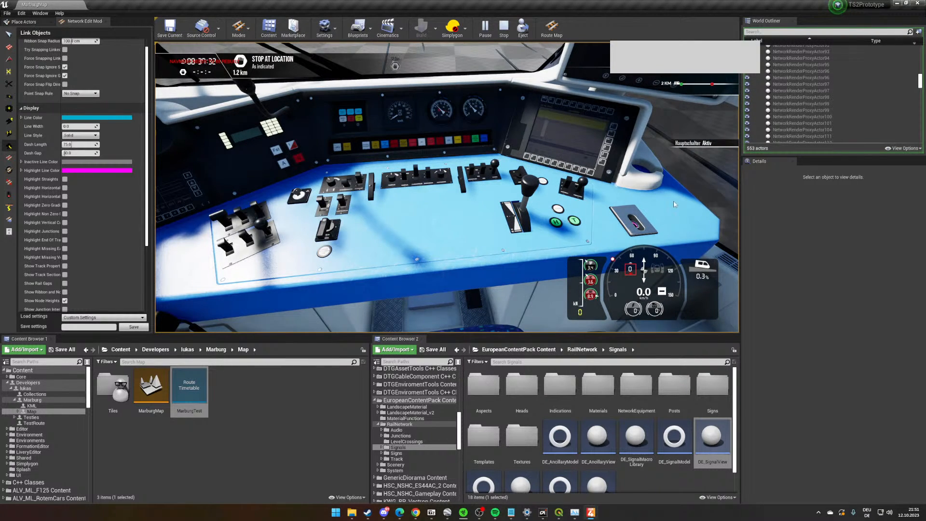
pyautogui.click(636, 223)
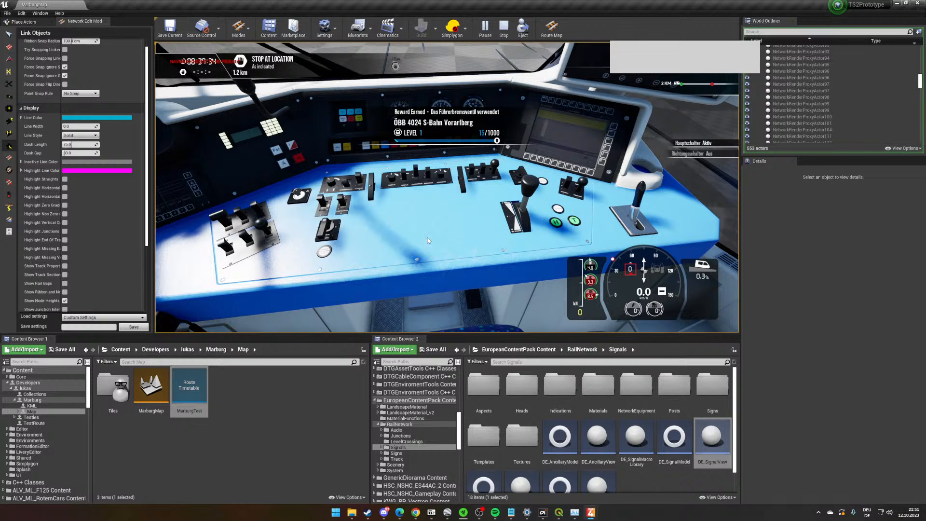
pyautogui.press('w')
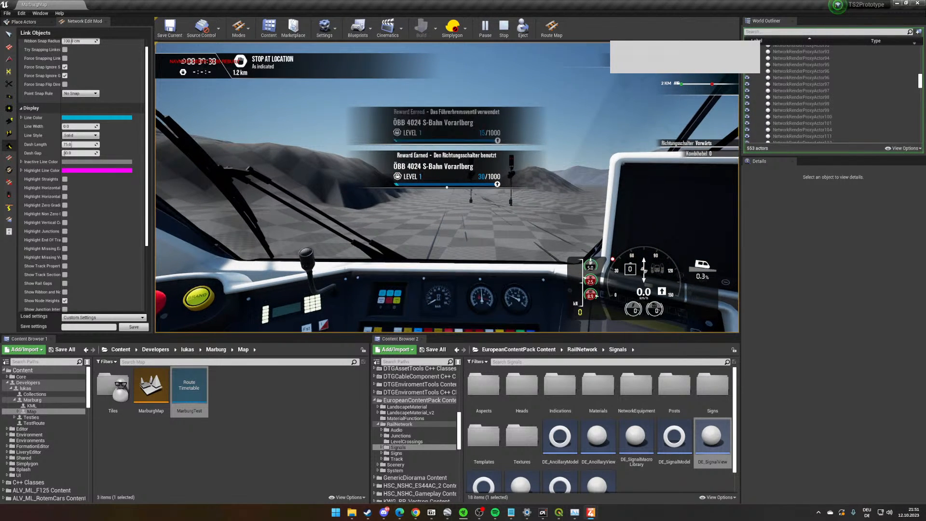
# - Show the play session in full screen and move the combined lever (Kombihebel) to 49% power
pyautogui.hotkey('alt', 'Tab')
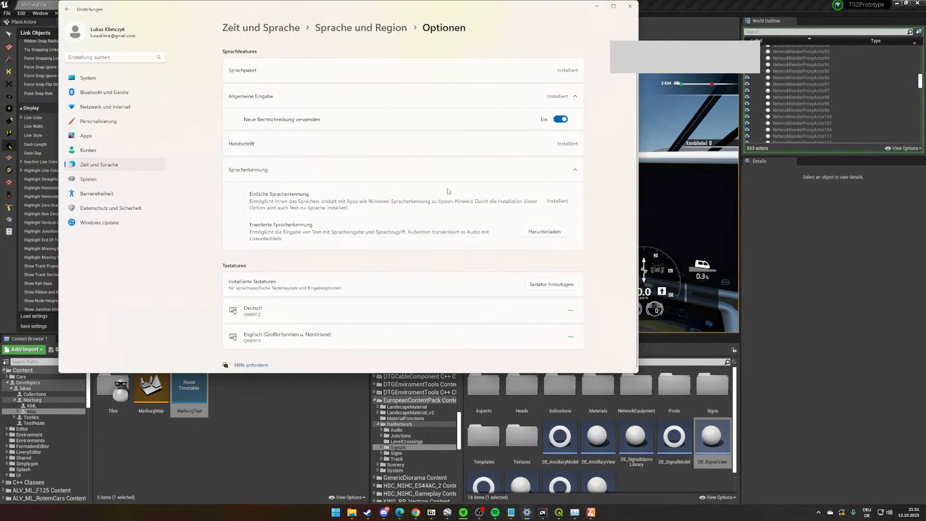
pyautogui.click(625, 7)
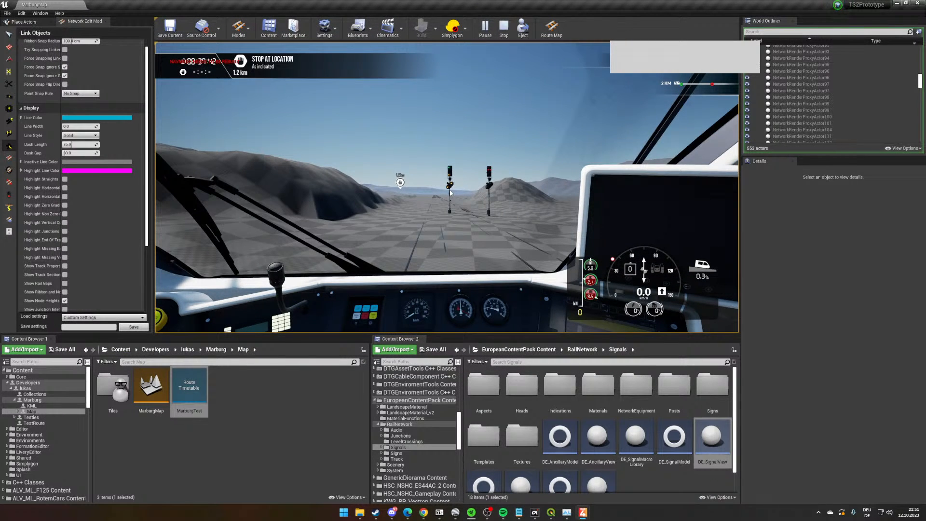
pyautogui.press('F11')
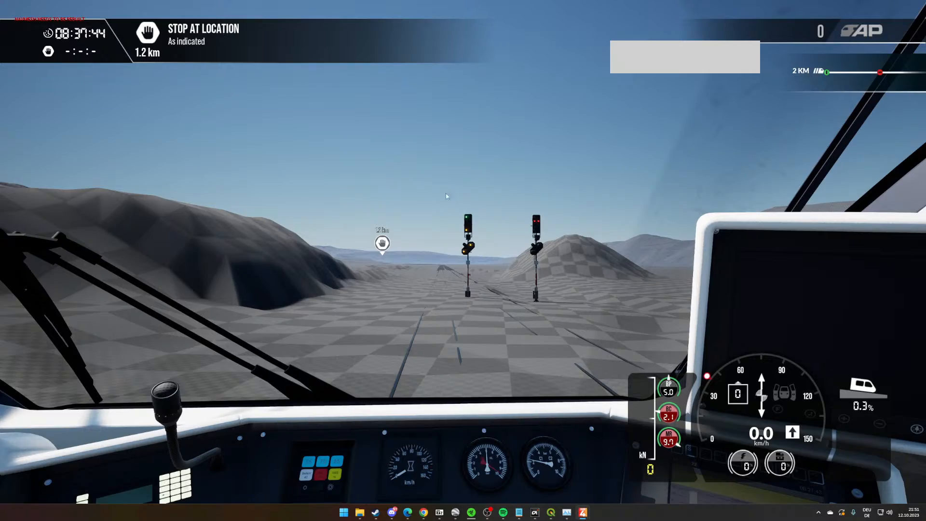
pyautogui.click(446, 196)
pyautogui.press('a')
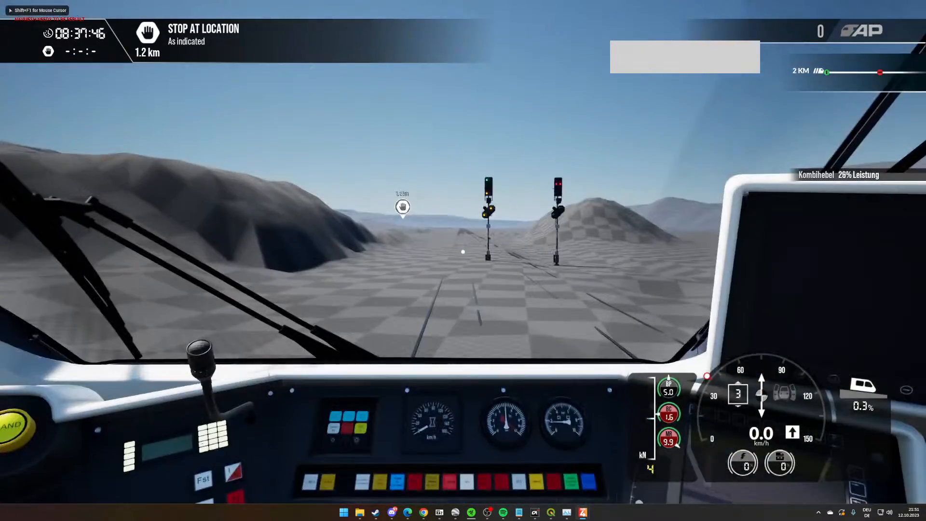
# - Lower the MarburgTest volume to 36 in the Windows volume mixer and return to the play session
pyautogui.hotkey('shift', 'F1')
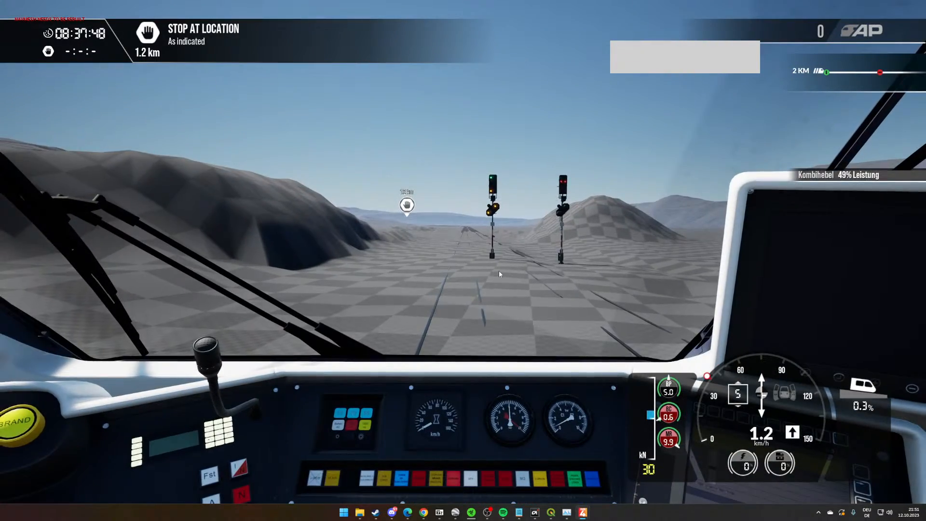
pyautogui.click(890, 512)
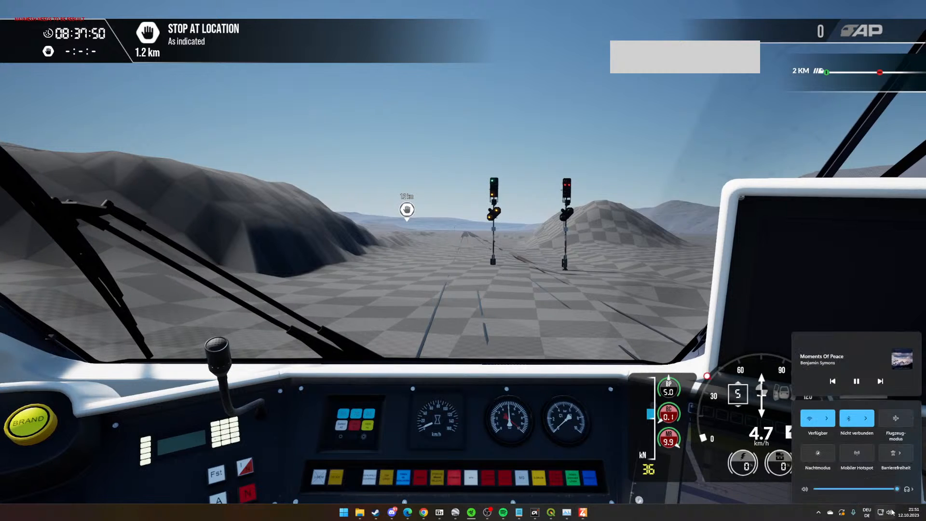
pyautogui.rightClick(889, 512)
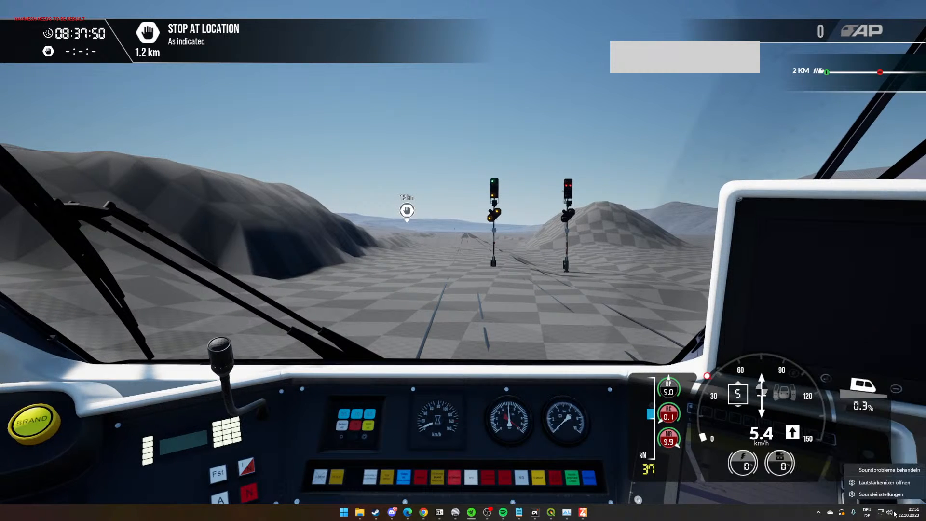
pyautogui.click(891, 482)
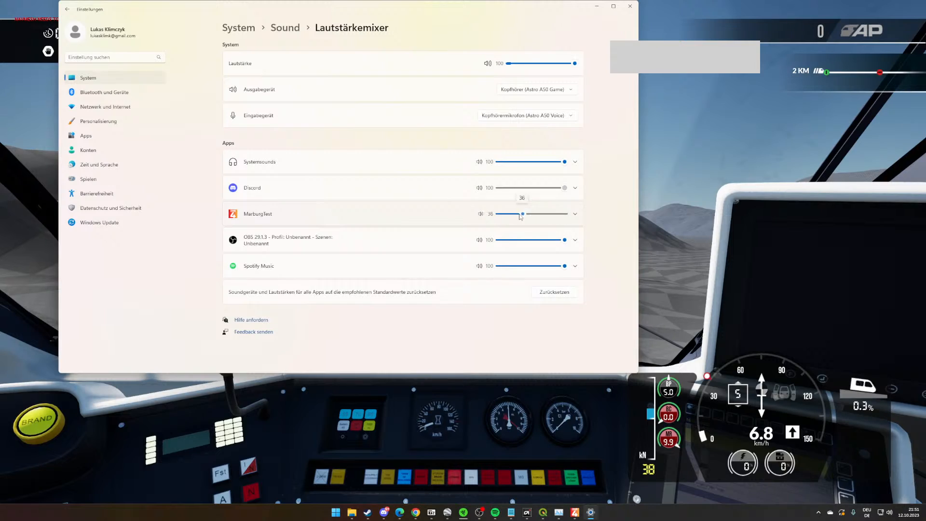
pyautogui.click(596, 6)
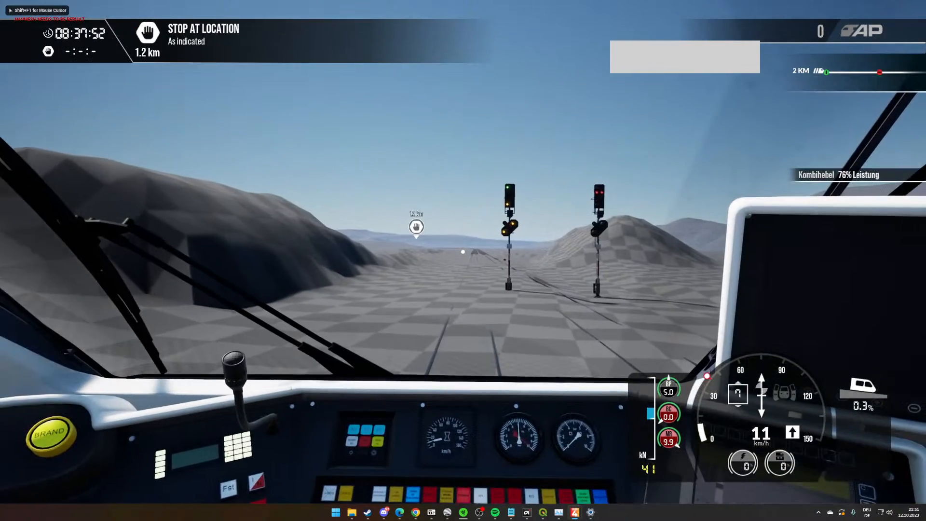
# - Accelerate the train to about 50 km/h, and return the combined lever to 0 to coast along the track
pyautogui.press('a')
pyautogui.moveTo(463, 252); pyautogui.dragTo(463, 252, button='right')
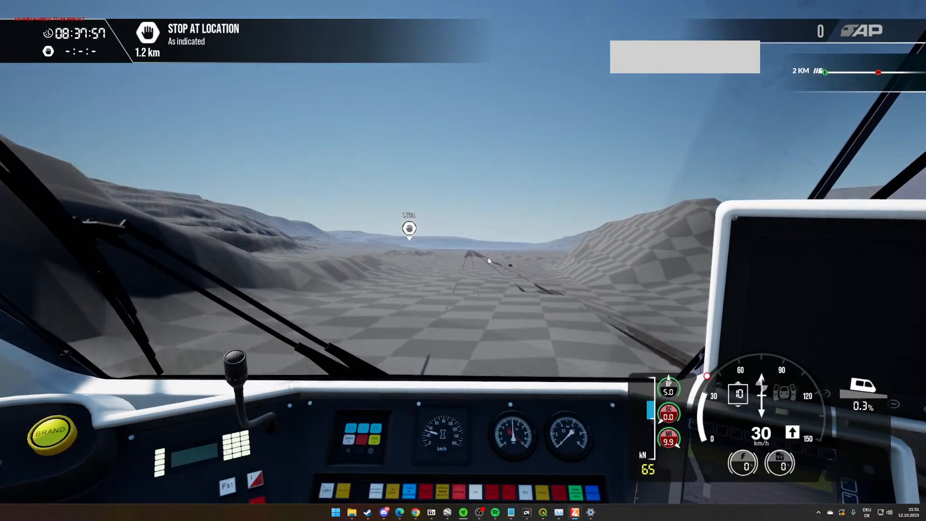
pyautogui.scroll(5, 492, 265)
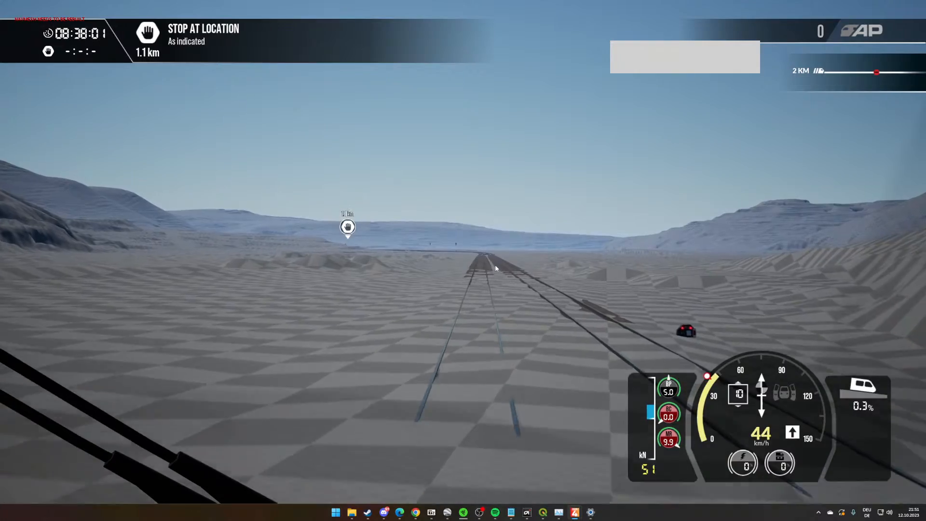
pyautogui.scroll(-5, 493, 262)
pyautogui.press('d')
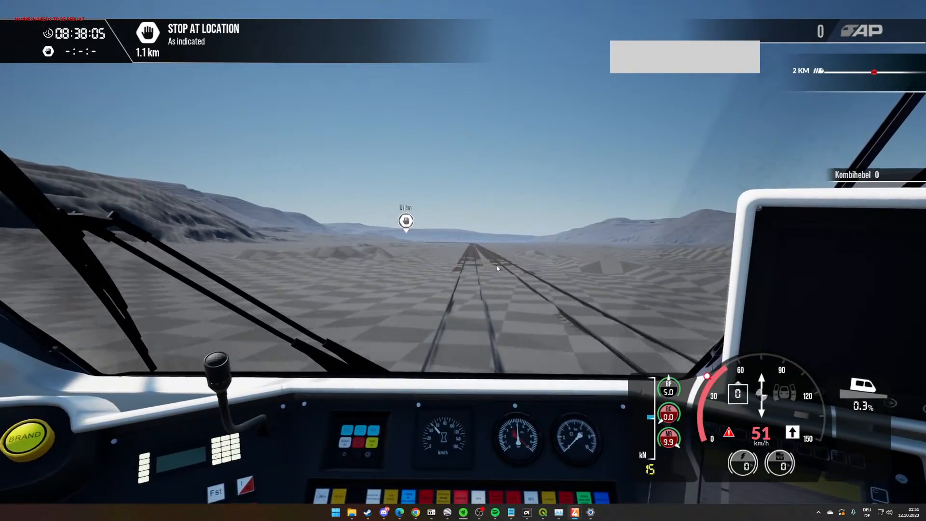
pyautogui.press('d')
pyautogui.scroll(5, 497, 268)
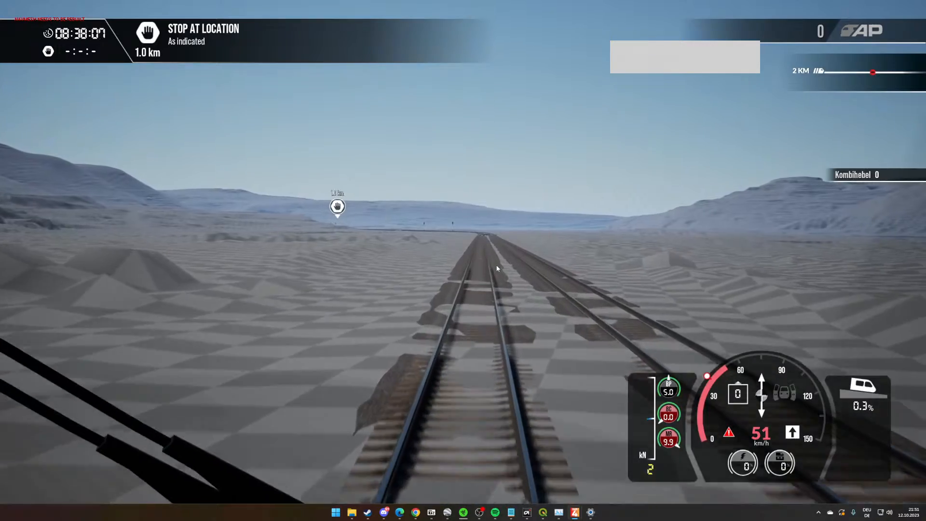
pyautogui.scroll(-5, 517, 267)
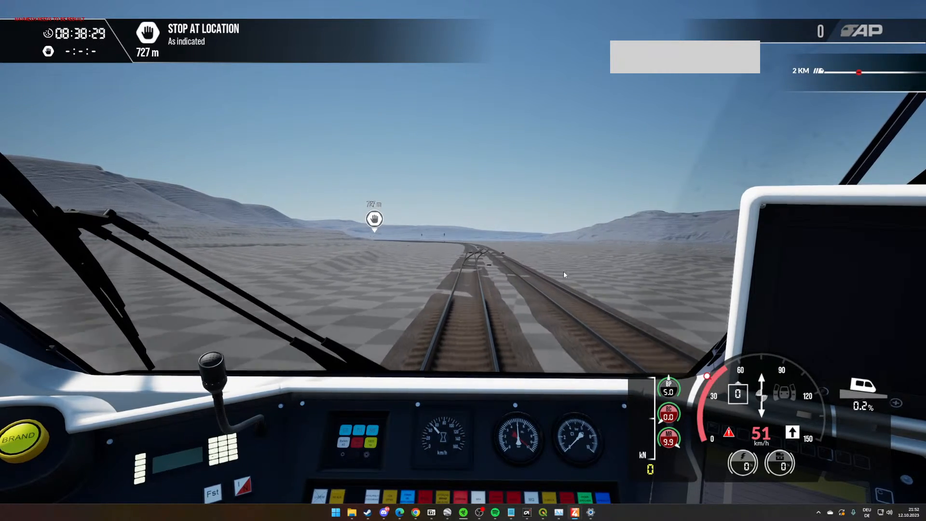
# - Raise the combined lever to 43% power while driving over the junctions towards the stop location
pyautogui.press('d')
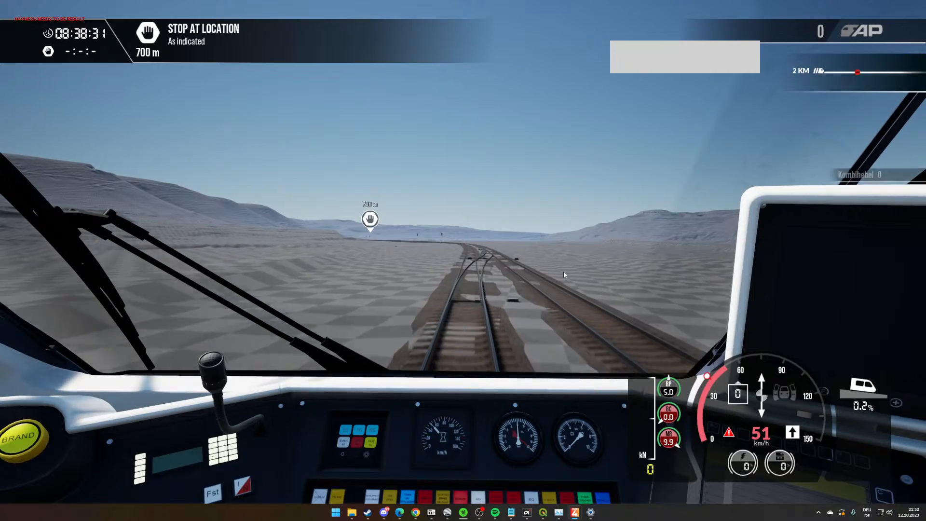
pyautogui.press('d')
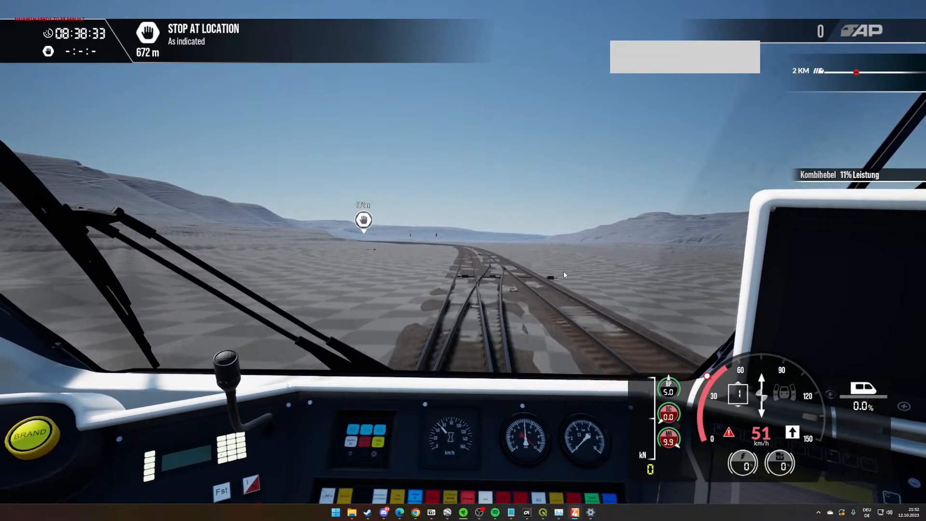
pyautogui.press('d')
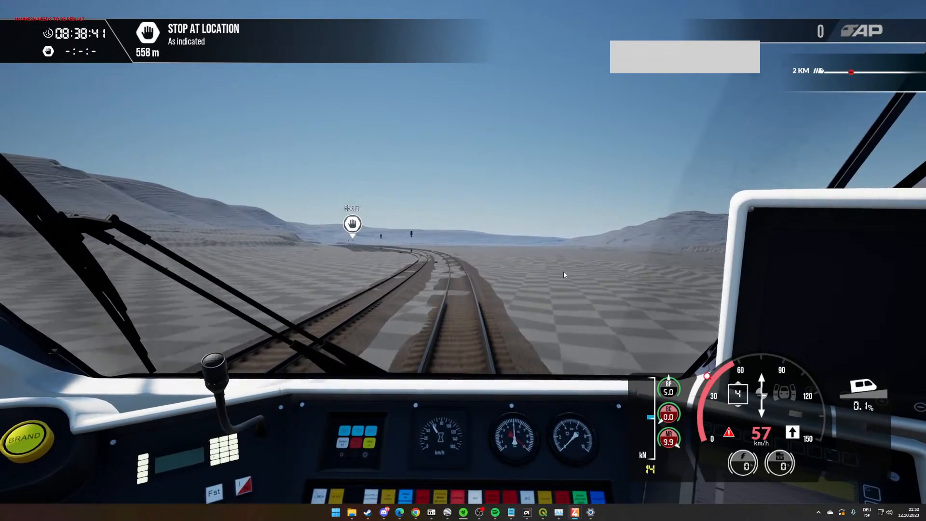
pyautogui.press('a')
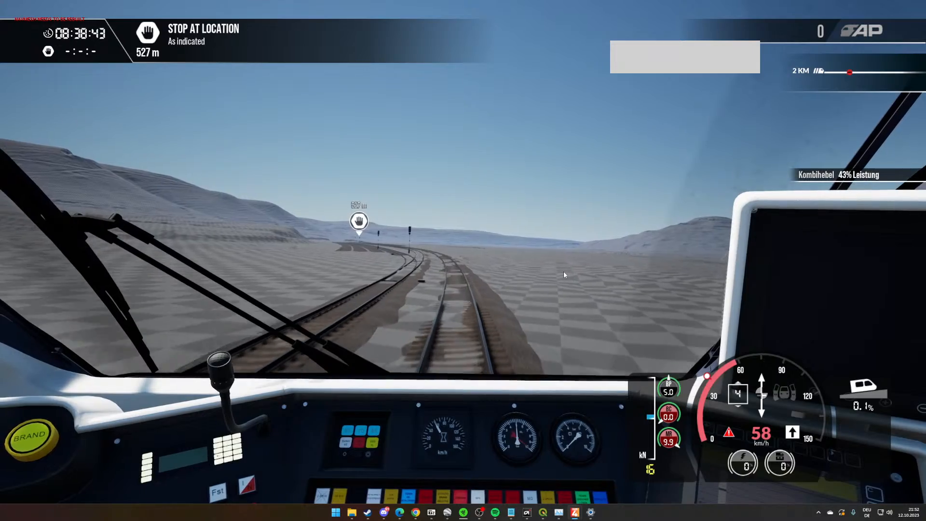
pyautogui.press('d')
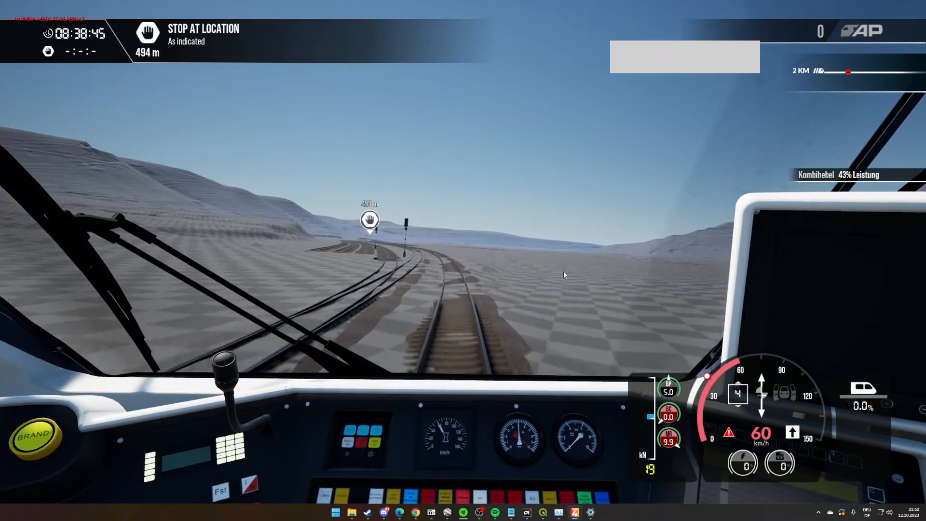
# - Return the combined lever to 0, leave full screen and end the play session
pyautogui.press('d')
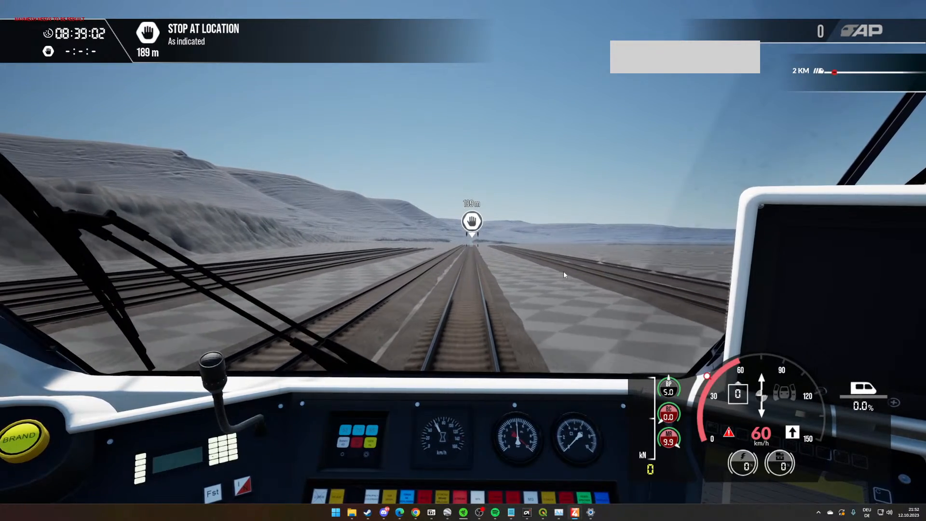
pyautogui.press('F11')
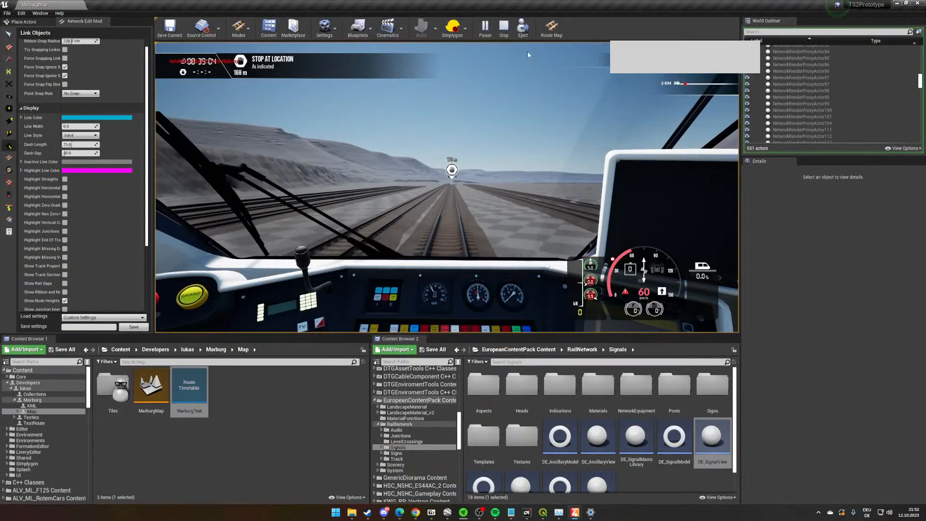
pyautogui.click(503, 28)
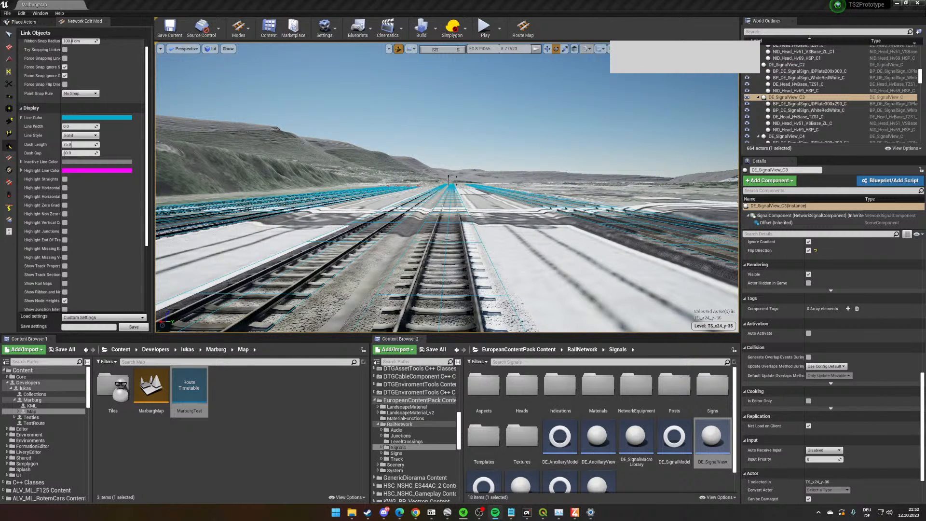
# - Disable the satellite map overlay on the terrain around the junction on the main line
pyautogui.moveTo(537, 130); pyautogui.dragTo(537, 245, button='right')
pyautogui.press('w')
pyautogui.click(719, 48)
pyautogui.press('w')
pyautogui.press('w')
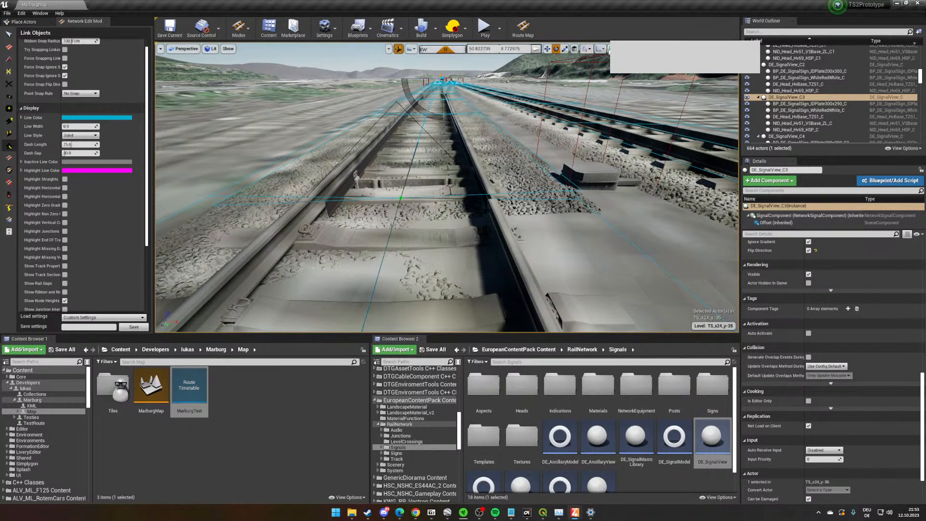
pyautogui.click(609, 49)
pyautogui.click(662, 102)
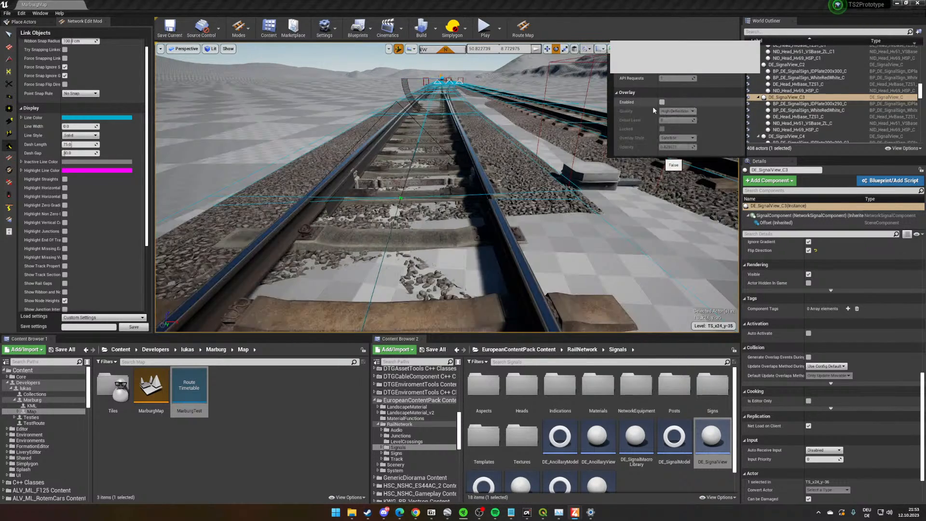
# - Set the Node Superelevation of the junction node to -1.64657 with the Super Elevation Tool
pyautogui.moveTo(489, 209); pyautogui.dragTo(489, 210, button='right')
pyautogui.press('w')
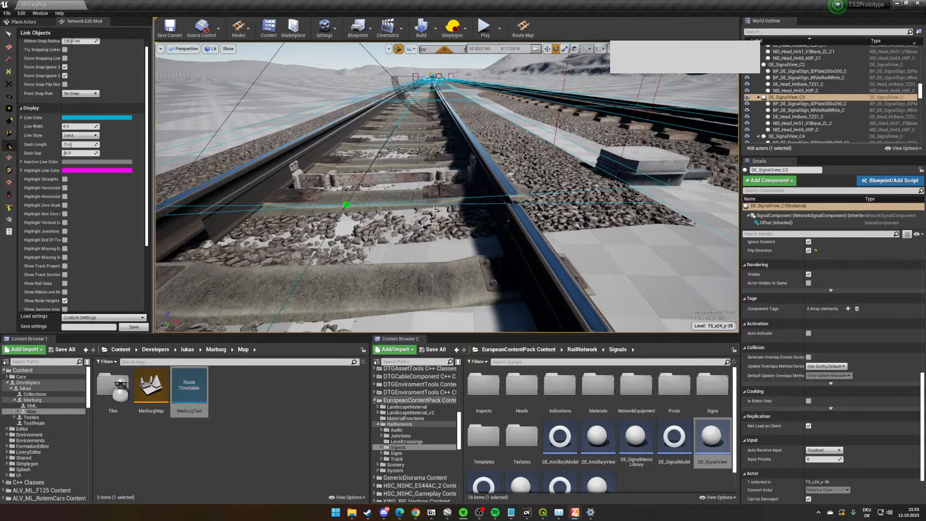
pyautogui.scroll(-3, 466, 207)
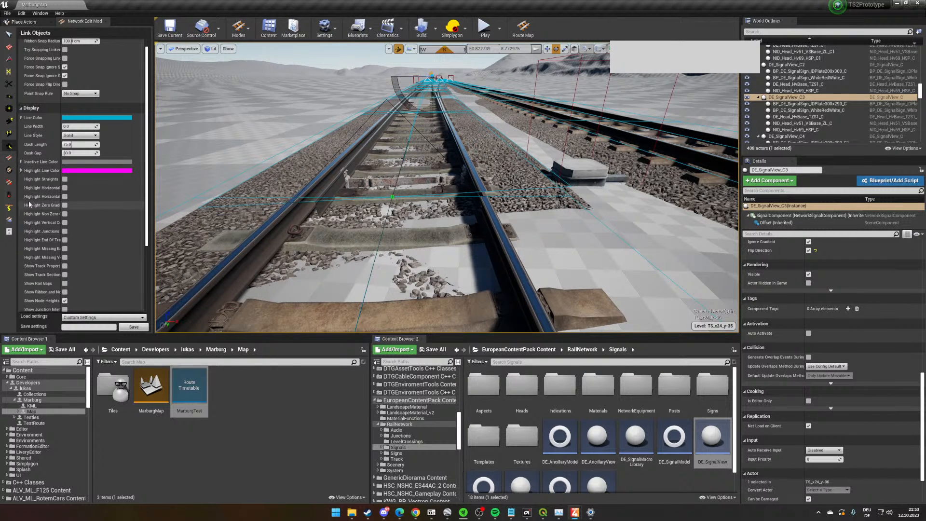
pyautogui.click(9, 170)
pyautogui.scroll(3, 485, 240)
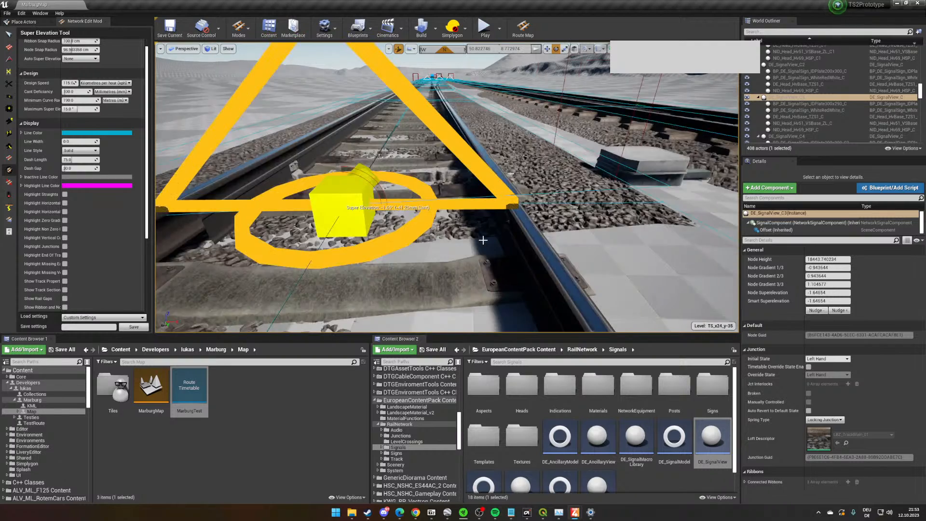
pyautogui.moveTo(545, 235); pyautogui.dragTo(548, 238, button='right')
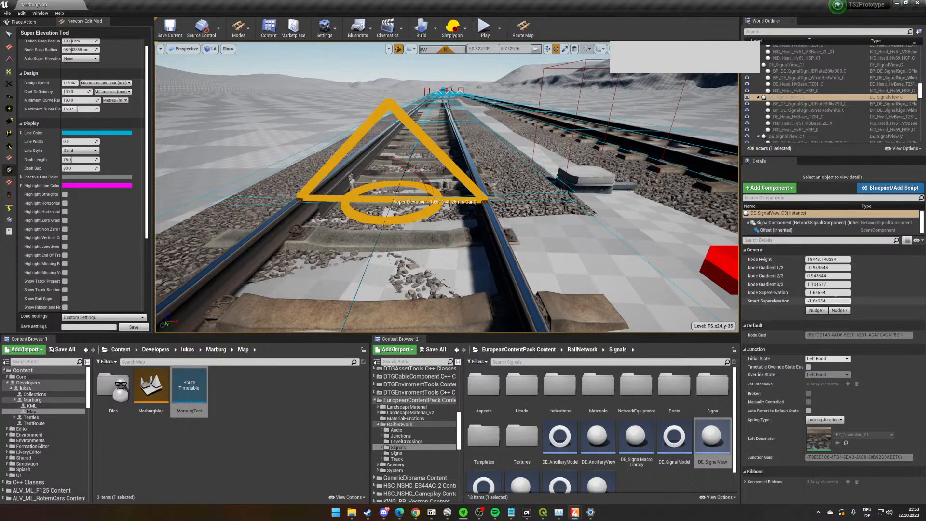
pyautogui.click(835, 293)
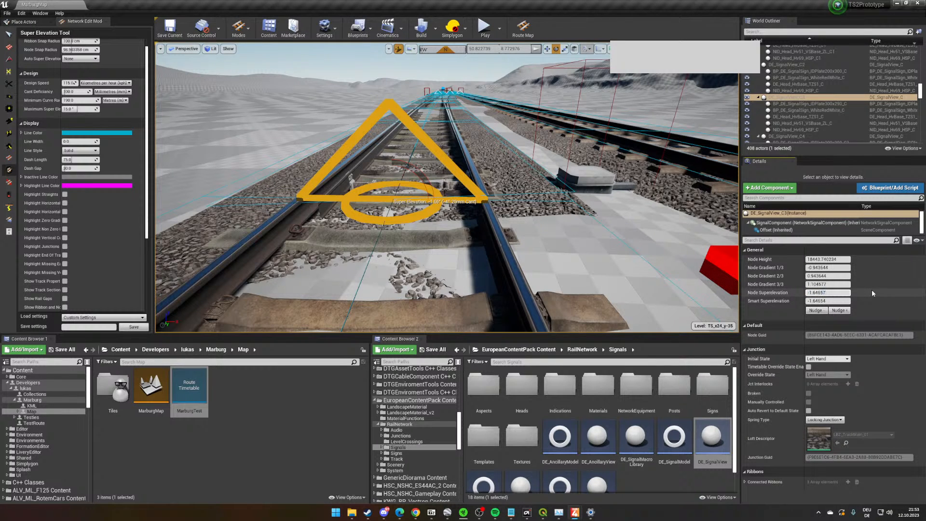
pyautogui.press('Return')
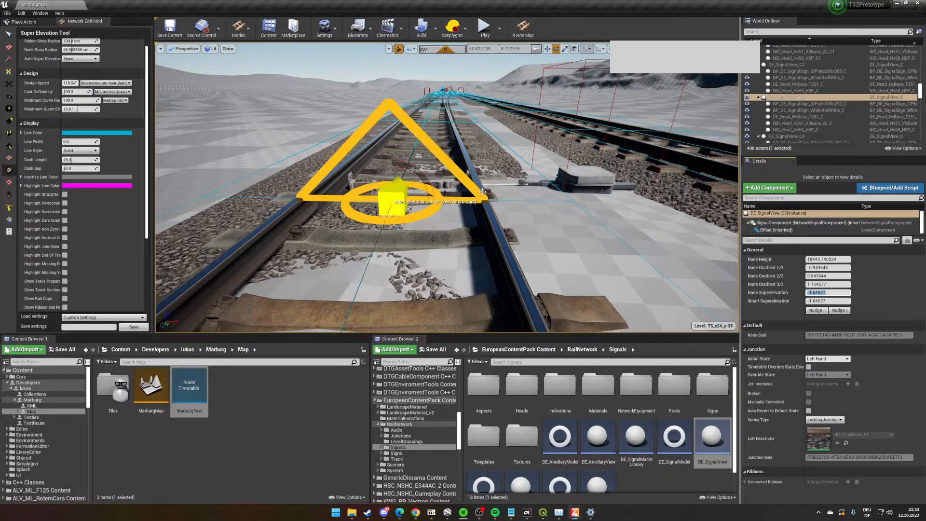
# - Mark a range along the station track as a Platform marker named Marburg Platform 2
pyautogui.press('w')
pyautogui.moveTo(483, 192); pyautogui.dragTo(424, 175, button='right')
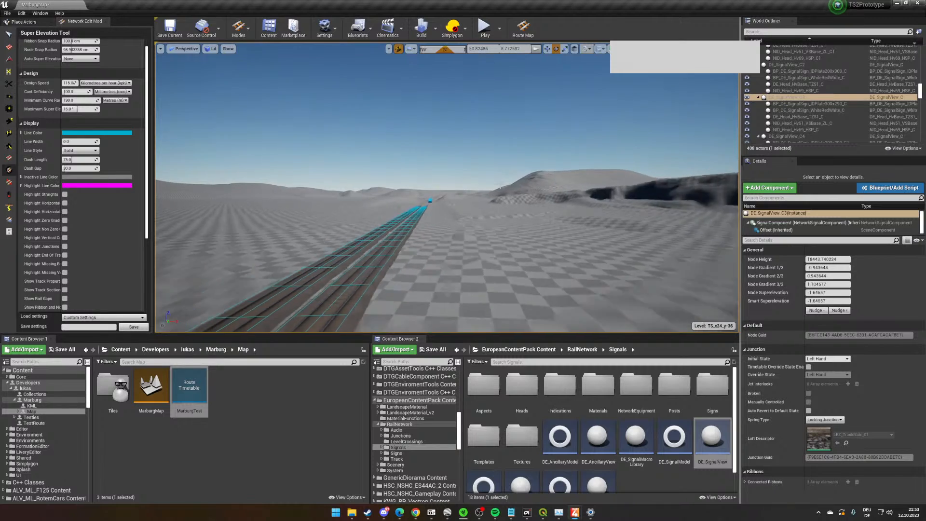
pyautogui.press('w')
pyautogui.moveTo(537, 189); pyautogui.dragTo(350, 217, button='right')
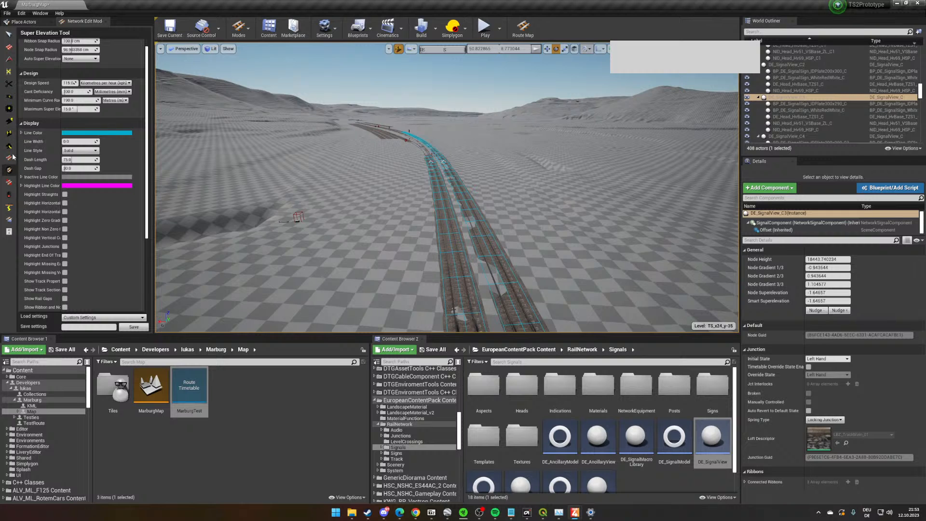
pyautogui.click(9, 134)
pyautogui.moveTo(374, 143); pyautogui.dragTo(369, 109, button='right')
pyautogui.moveTo(419, 187); pyautogui.dragTo(484, 228, button='right')
pyautogui.moveTo(414, 133); pyautogui.dragTo(477, 207, button='right')
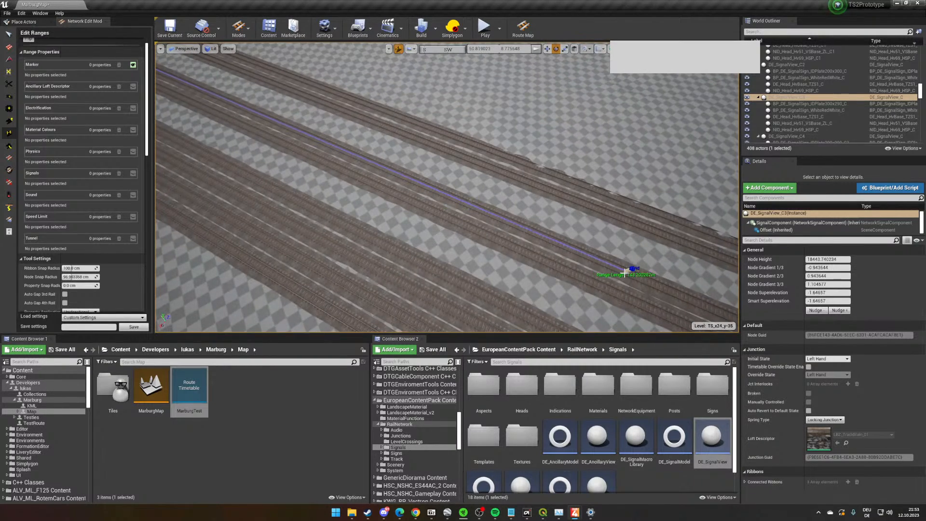
pyautogui.click(630, 268)
pyautogui.moveTo(630, 269); pyautogui.dragTo(526, 231, button='right')
pyautogui.click(90, 94)
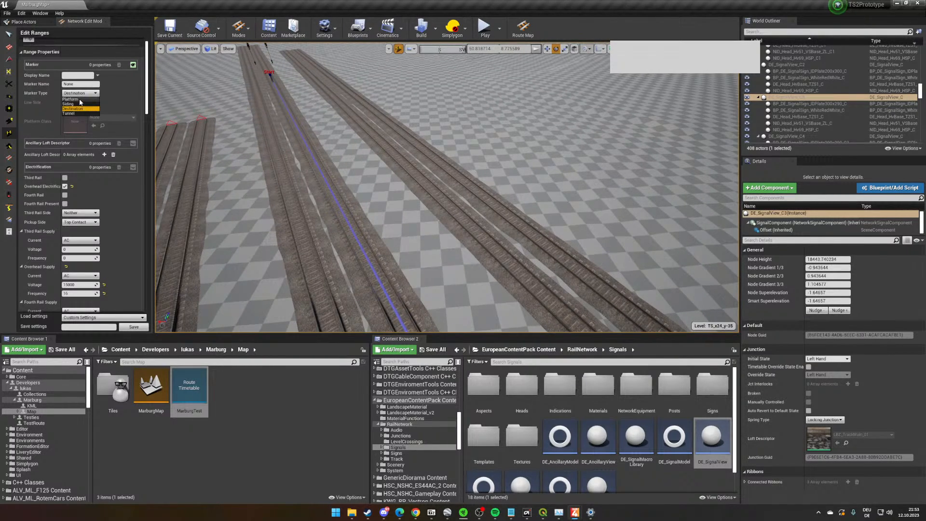
pyautogui.click(76, 99)
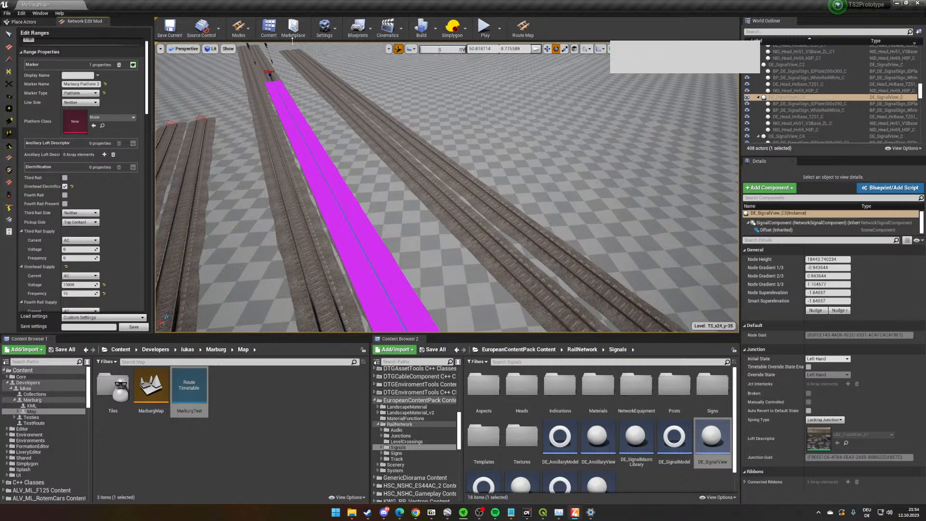
# - Try Line Side Left for the Marburg Platform 2 marker, and choose another line side
pyautogui.click(80, 102)
pyautogui.click(90, 116)
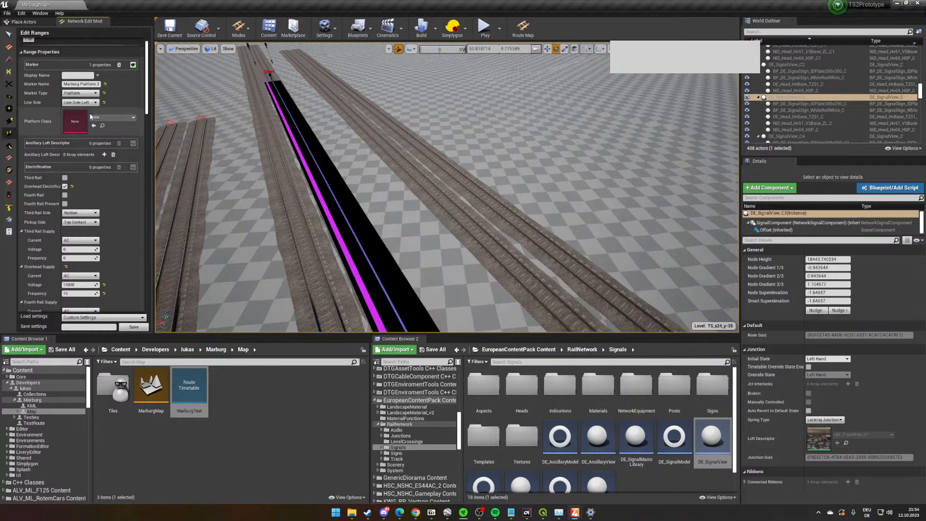
pyautogui.click(91, 103)
pyautogui.click(89, 121)
pyautogui.moveTo(381, 133); pyautogui.dragTo(583, 96, button='right')
pyautogui.press('w')
pyautogui.moveTo(402, 189); pyautogui.dragTo(416, 188, button='right')
pyautogui.press('w')
pyautogui.moveTo(526, 230)
pyautogui.mouseDown(button='right')
pyautogui.moveTo(536, 227)
pyautogui.moveTo(533, 159)
pyautogui.moveTo(511, 203)
pyautogui.moveTo(425, 276)
pyautogui.mouseUp(button='right')
pyautogui.click(425, 275)
pyautogui.click(446, 208)
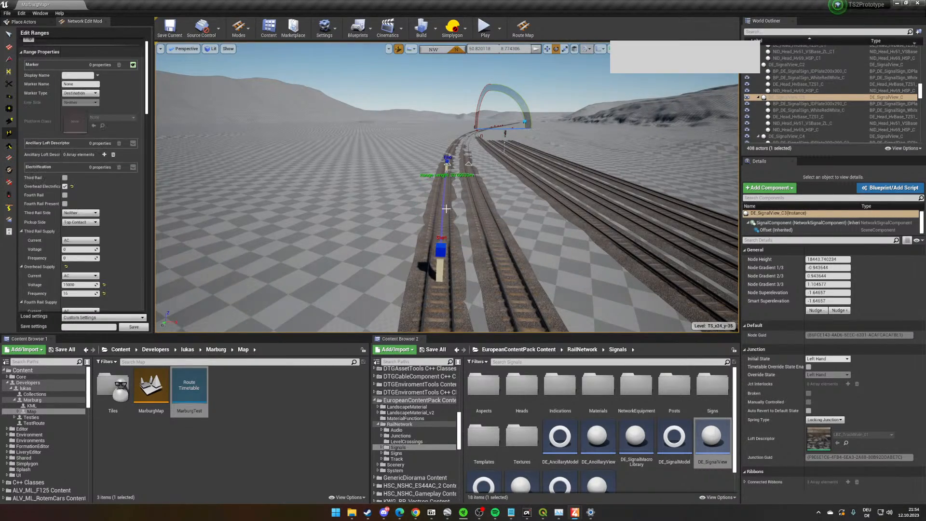
pyautogui.press('w')
pyautogui.moveTo(436, 174); pyautogui.dragTo(441, 186, button='right')
pyautogui.press('s')
# - Select both connected main-line tracks and the adjoining station tracks, and set their track rule to VorarlbergTrackrule120
pyautogui.click(9, 34)
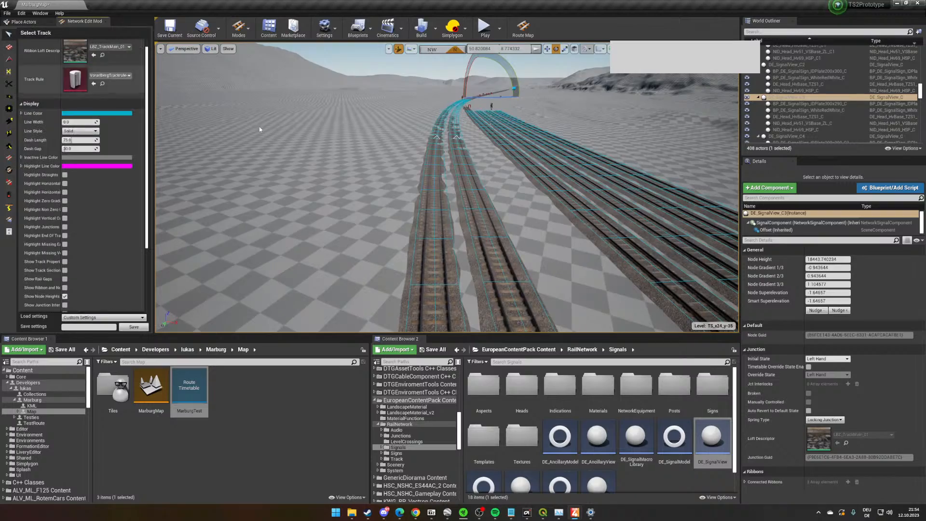
pyautogui.press('w')
pyautogui.moveTo(386, 179); pyautogui.dragTo(389, 183, button='right')
pyautogui.moveTo(404, 64); pyautogui.dragTo(527, 131, button='right')
pyautogui.press('w')
pyautogui.click(400, 51)
pyautogui.click(458, 166)
pyautogui.moveTo(458, 167); pyautogui.dragTo(383, 107, button='right')
pyautogui.press('w')
pyautogui.press('s')
pyautogui.moveTo(446, 260); pyautogui.dragTo(426, 271, button='right')
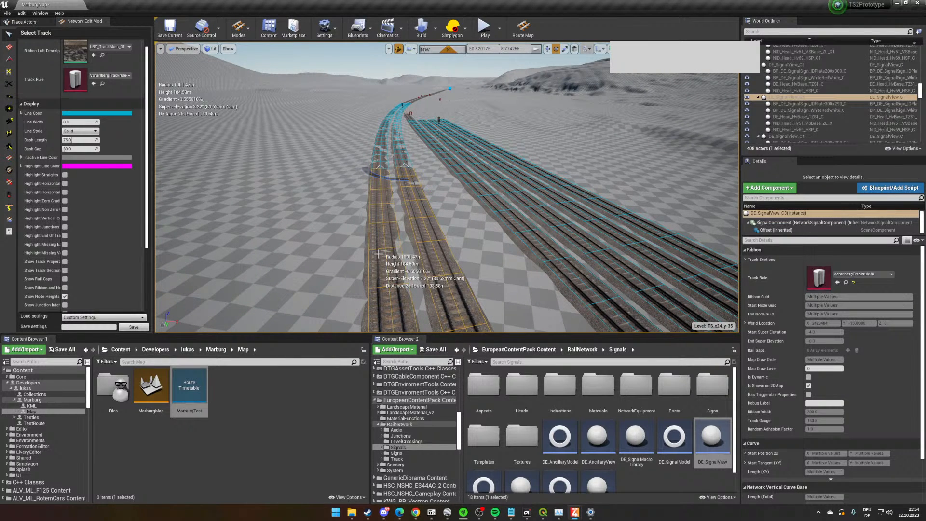
pyautogui.hotkey('shift', 'e')
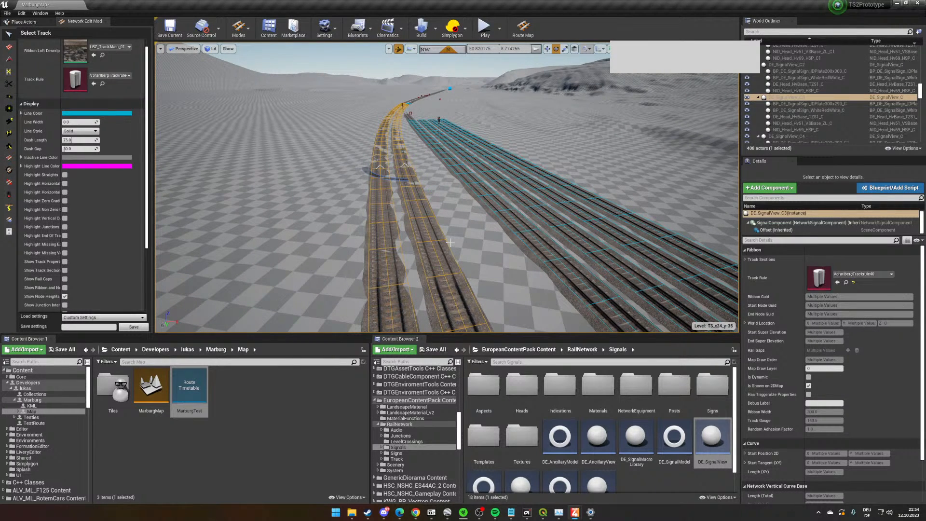
pyautogui.scroll(-5, 87, 288)
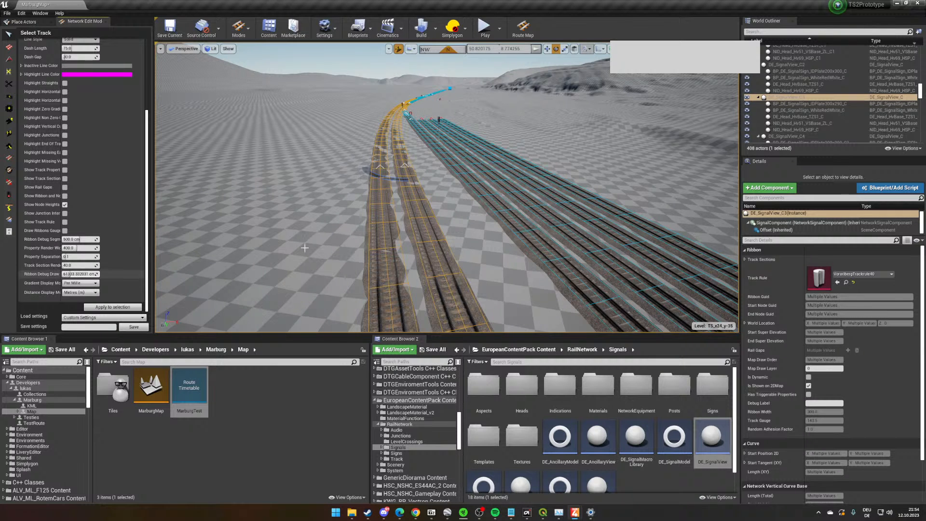
pyautogui.moveTo(305, 247); pyautogui.dragTo(397, 225, button='right')
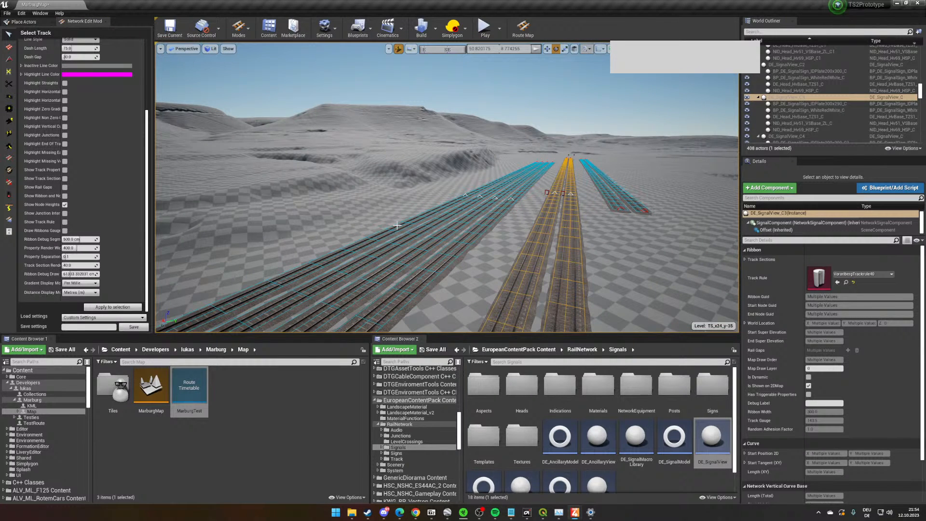
pyautogui.moveTo(401, 221); pyautogui.dragTo(309, 220, button='right')
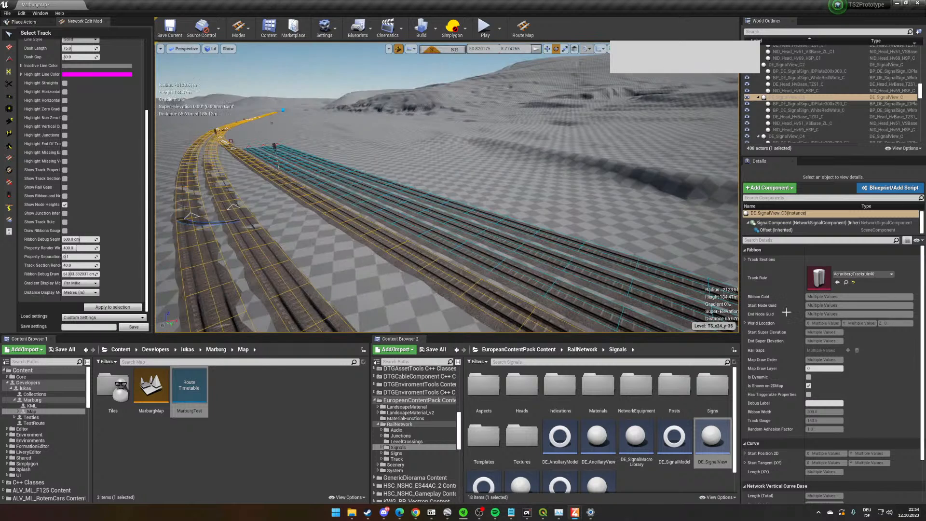
pyautogui.click(855, 273)
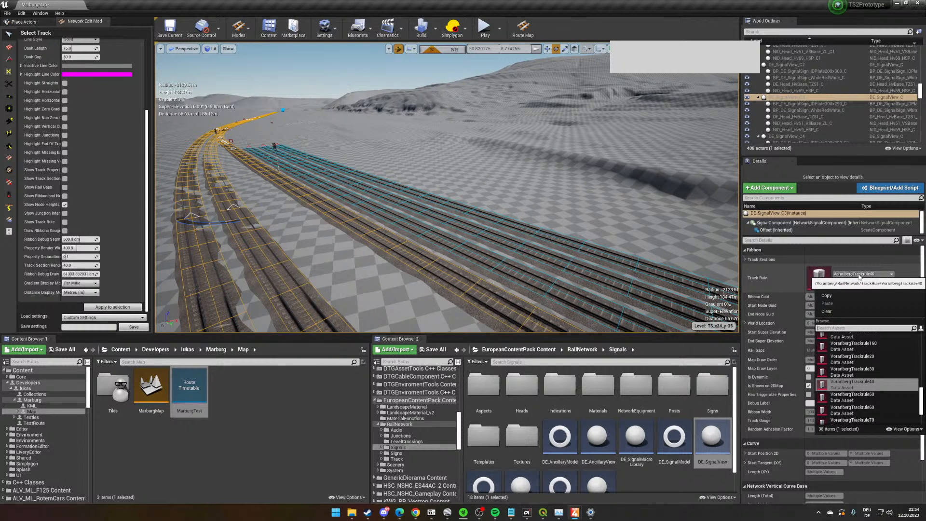
pyautogui.scroll(-3, 883, 386)
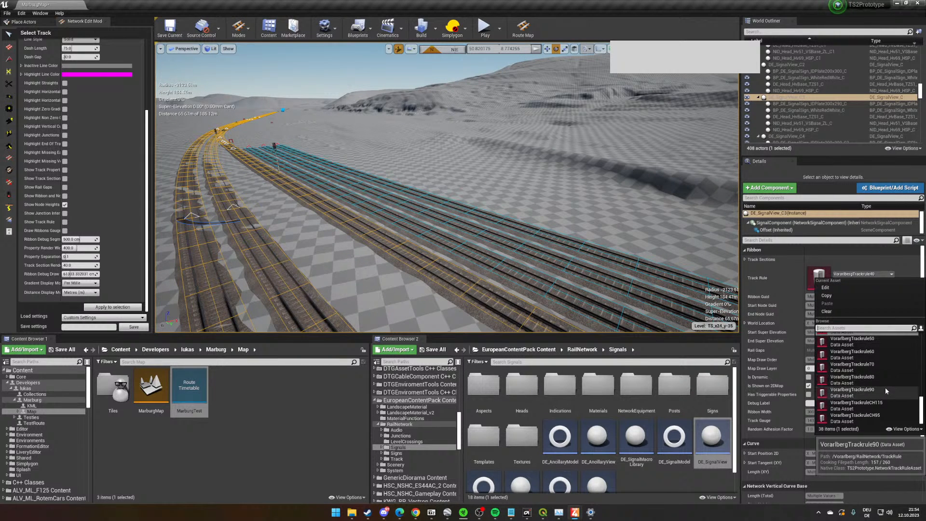
pyautogui.scroll(5, 884, 387)
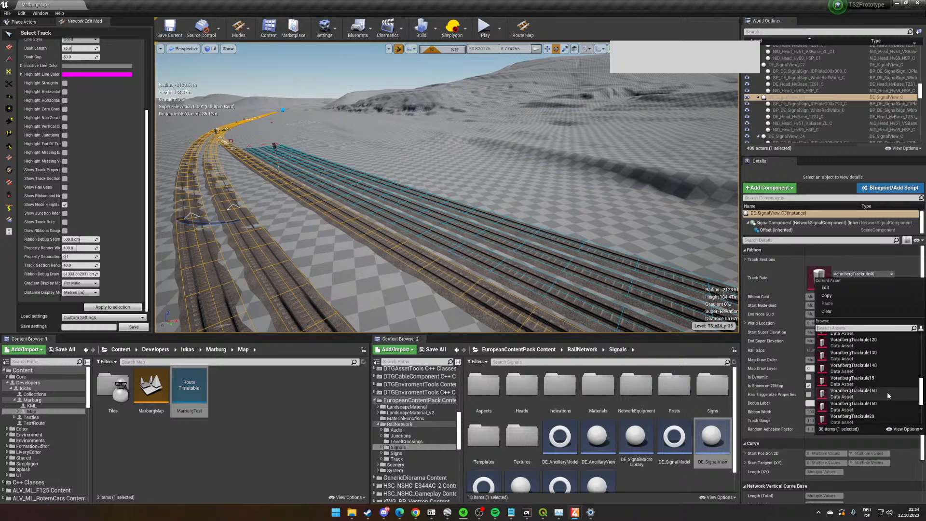
pyautogui.click(870, 342)
# - Select the track branching from the junction into the station, and set its track rule to VorarlbergTrackrule60
pyautogui.moveTo(455, 236); pyautogui.dragTo(385, 234, button='right')
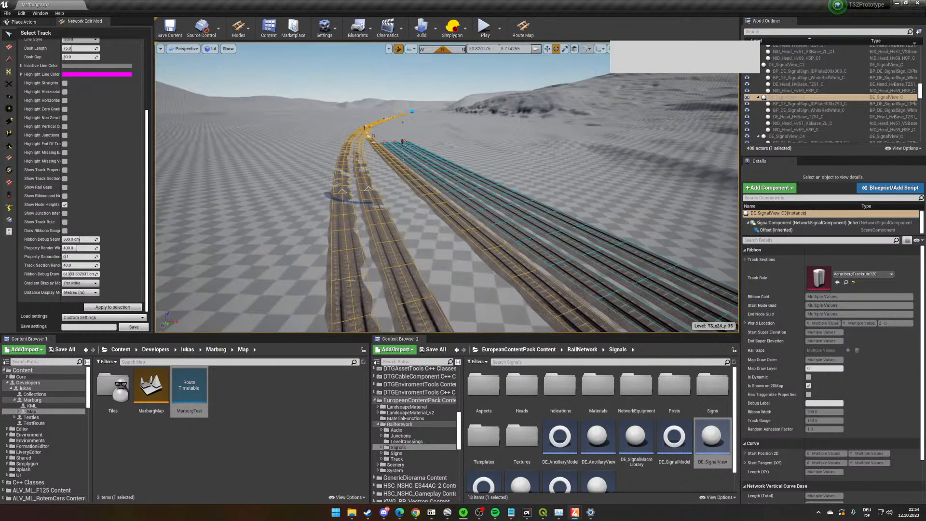
pyautogui.press('w')
pyautogui.moveTo(433, 119); pyautogui.dragTo(535, 219, button='right')
pyautogui.click(441, 171)
pyautogui.click(433, 164)
pyautogui.keyDown('ctrl'); pyautogui.click(456, 213); pyautogui.keyUp('ctrl')
pyautogui.keyDown('ctrl'); pyautogui.click(462, 246); pyautogui.keyUp('ctrl')
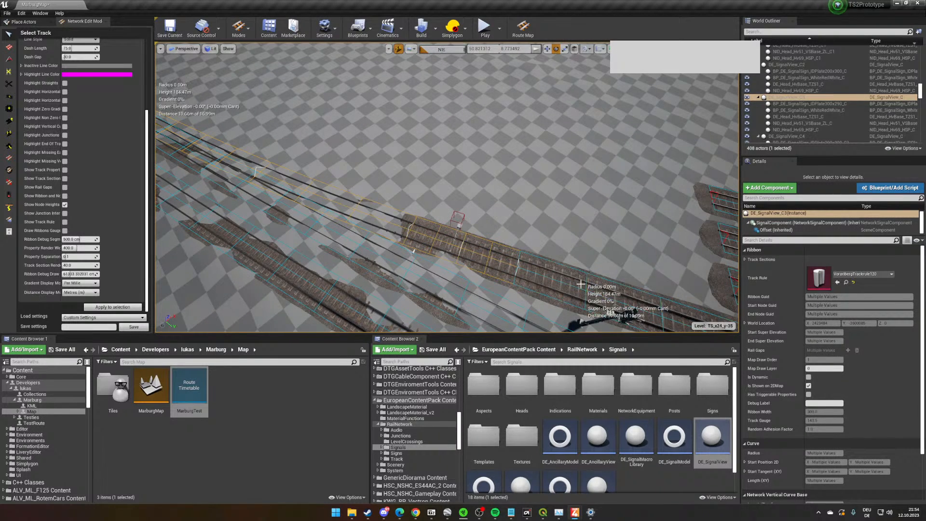
pyautogui.moveTo(501, 278); pyautogui.dragTo(598, 260, button='right')
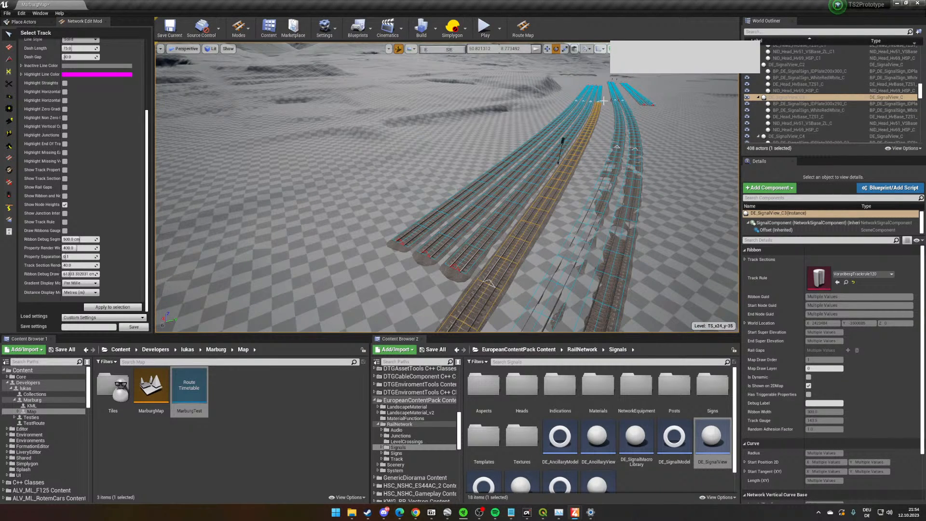
pyautogui.click(872, 273)
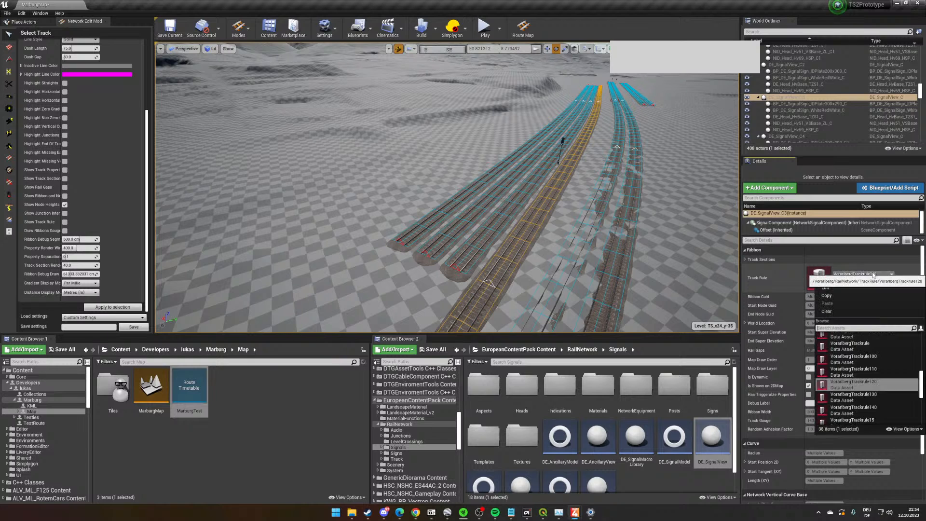
pyautogui.scroll(-3, 878, 390)
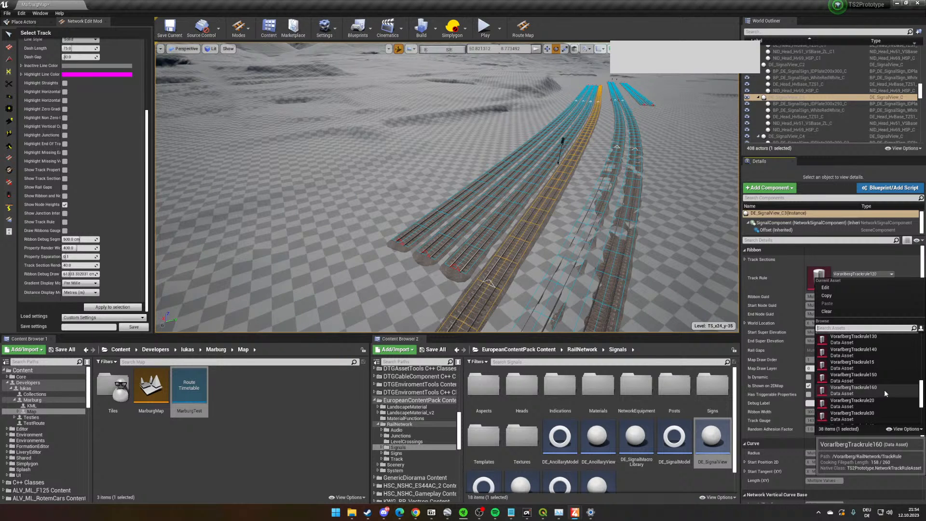
pyautogui.scroll(-2, 884, 390)
pyautogui.click(878, 414)
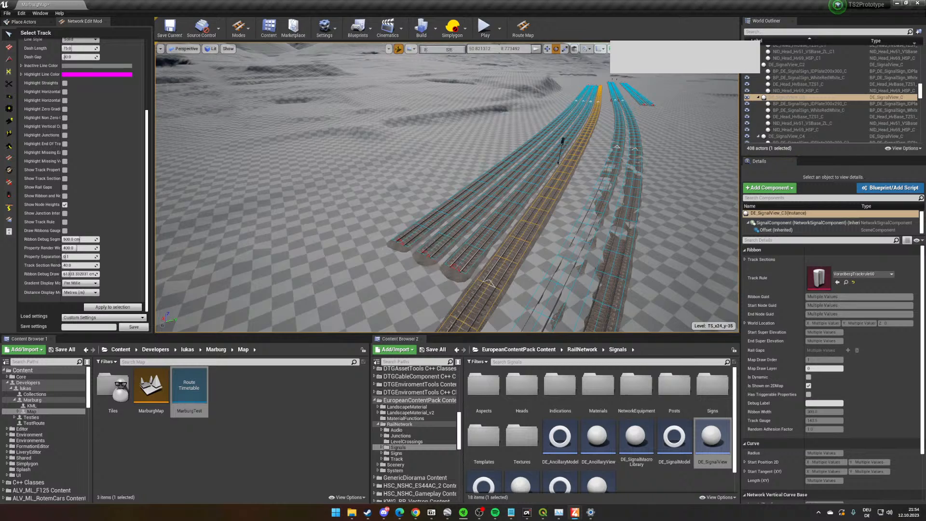
# - Select the connecting track at the next junction along the line and set its track rule to VorarlbergTrackrule60
pyautogui.press('w')
pyautogui.moveTo(428, 261); pyautogui.dragTo(299, 239, button='right')
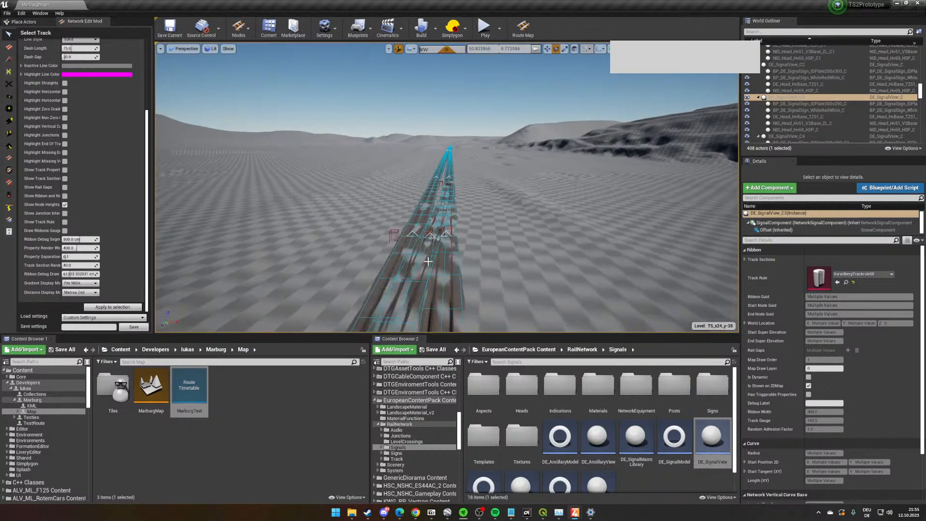
pyautogui.click(429, 261)
pyautogui.keyDown('ctrl'); pyautogui.click(438, 244); pyautogui.keyUp('ctrl')
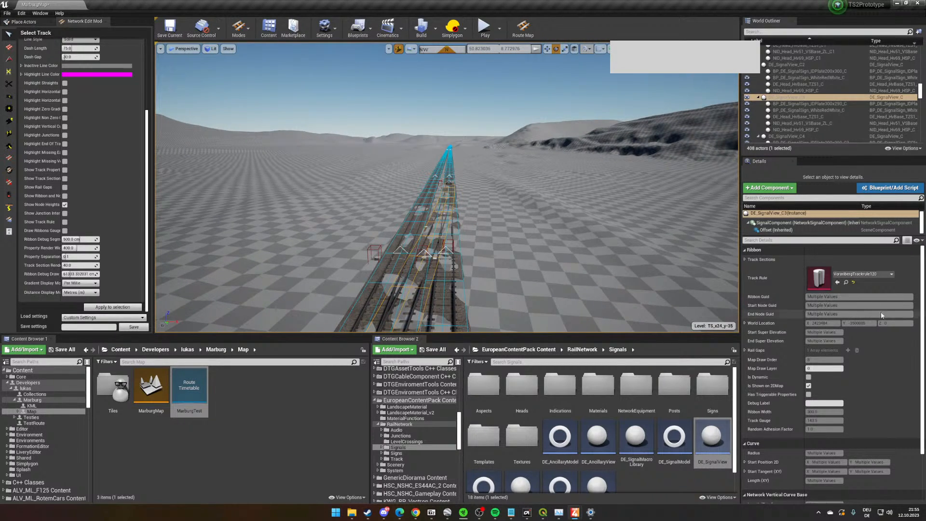
pyautogui.click(860, 274)
pyautogui.scroll(-2, 877, 405)
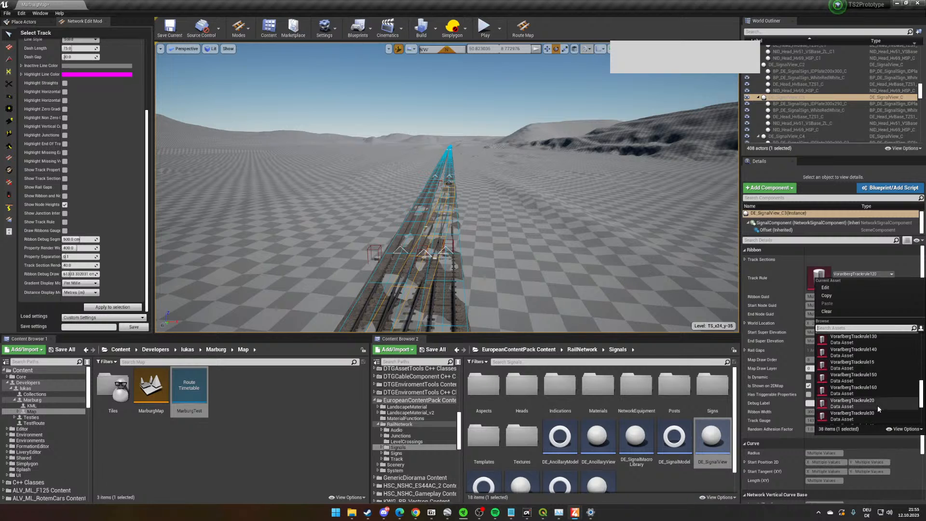
pyautogui.scroll(-2, 877, 410)
pyautogui.click(878, 418)
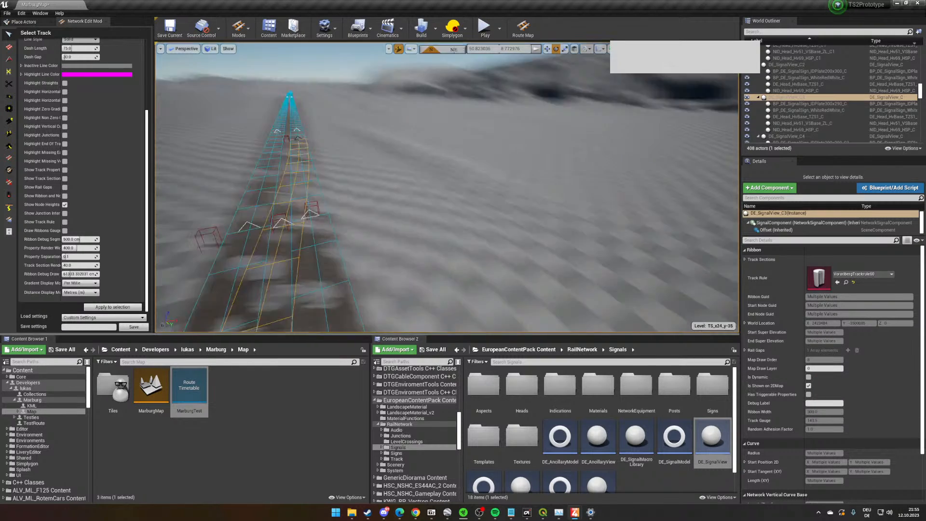
# - Switch to editing ranges and display the Speed Limit property along the tracks
pyautogui.moveTo(544, 226); pyautogui.dragTo(699, 217, button='right')
pyautogui.press('w')
pyautogui.moveTo(550, 217); pyautogui.dragTo(516, 186, button='right')
pyautogui.press('w')
pyautogui.moveTo(554, 218); pyautogui.dragTo(430, 313, button='right')
pyautogui.press('w')
pyautogui.press('w')
pyautogui.press('w')
pyautogui.press('w')
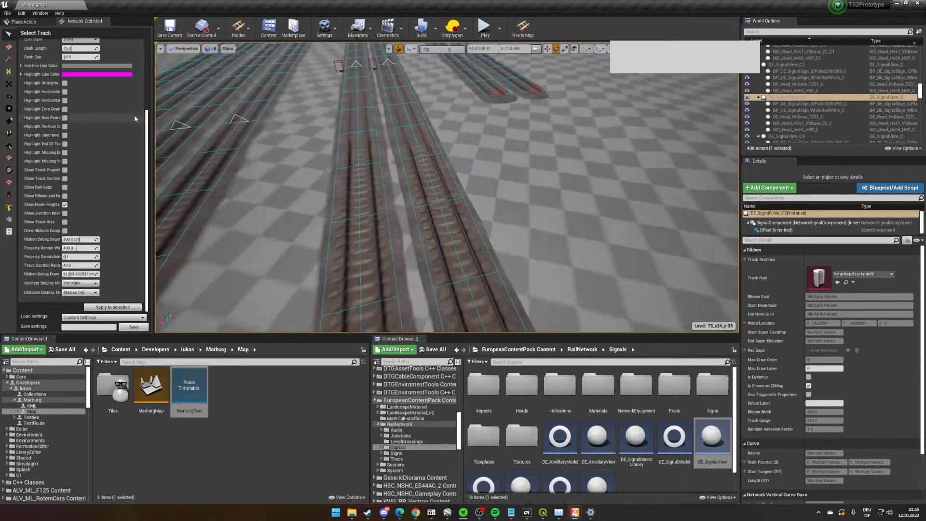
pyautogui.click(8, 133)
pyautogui.scroll(4, 133, 106)
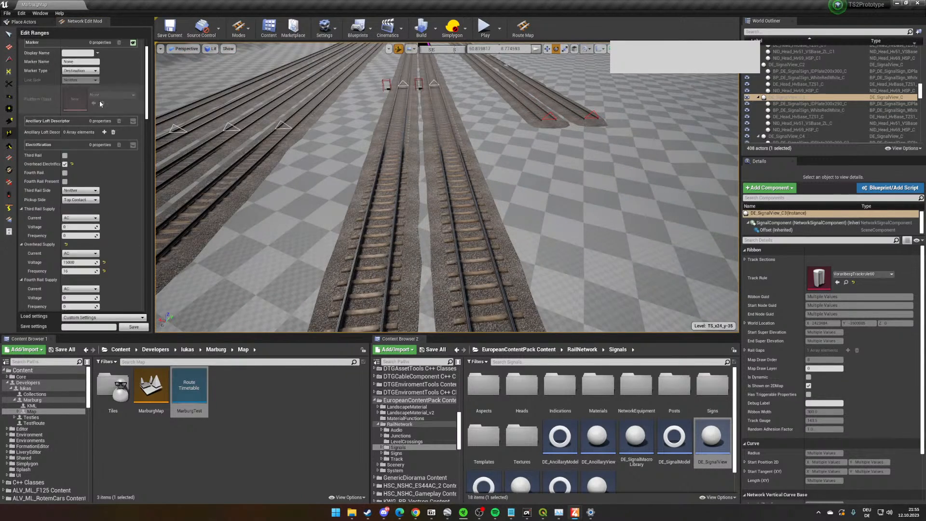
pyautogui.scroll(-10, 126, 149)
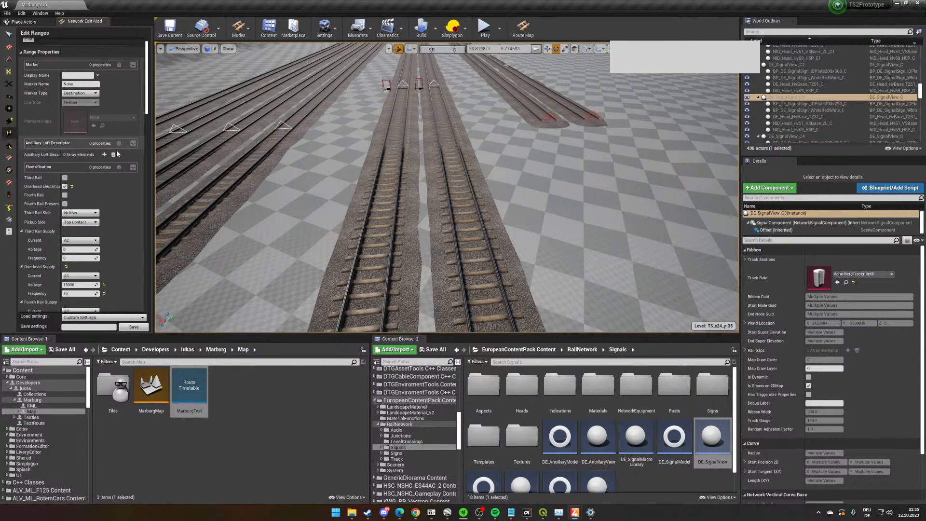
pyautogui.scroll(-5, 126, 150)
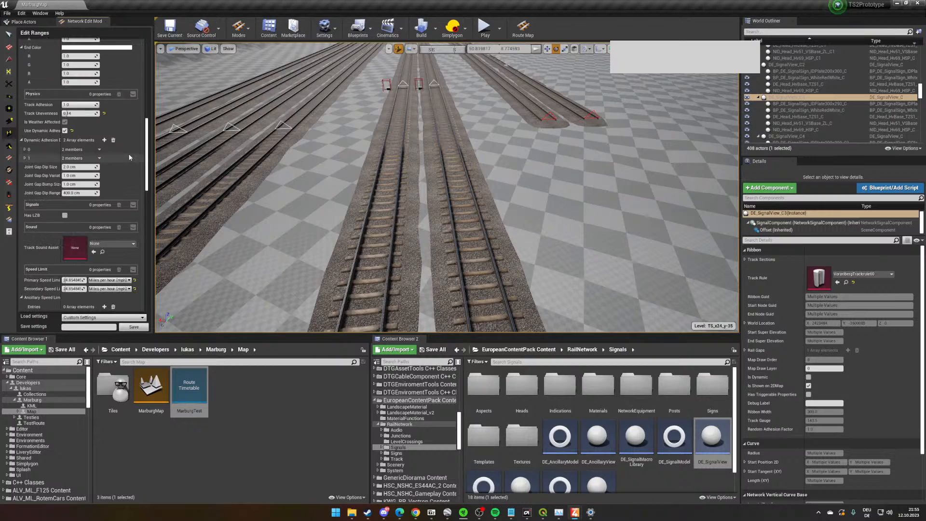
pyautogui.scroll(-3, 130, 158)
pyautogui.click(133, 200)
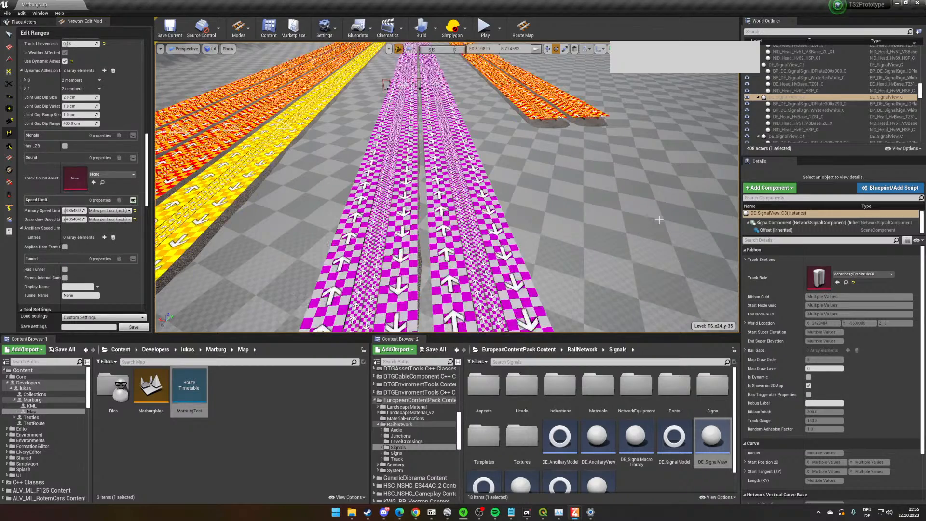
# - Set the property render width to 200 so the speed limit overlays are narrower than the track bed
pyautogui.scroll(-3, 73, 276)
pyautogui.scroll(-12, 73, 276)
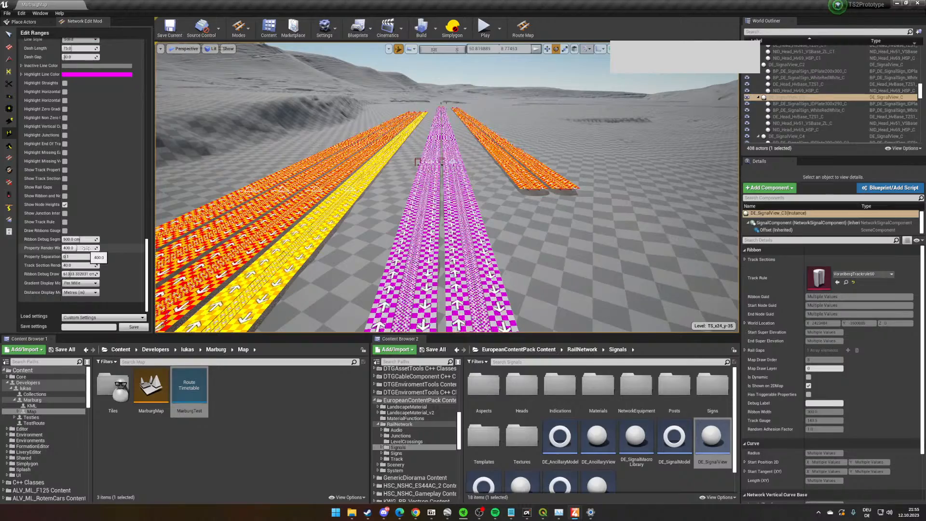
pyautogui.moveTo(85, 248); pyautogui.dragTo(78, 249)
pyautogui.moveTo(520, 205); pyautogui.dragTo(539, 274, button='right')
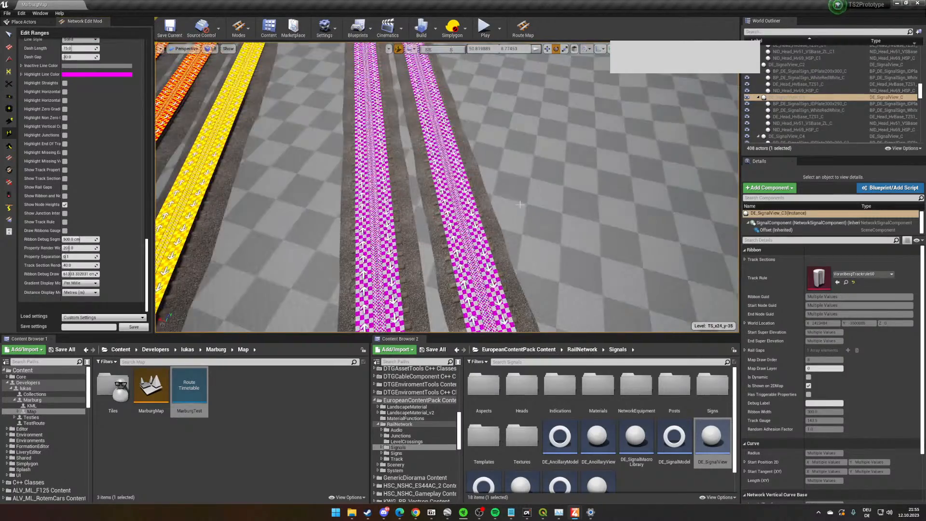
pyautogui.moveTo(450, 208); pyautogui.dragTo(436, 137, button='right')
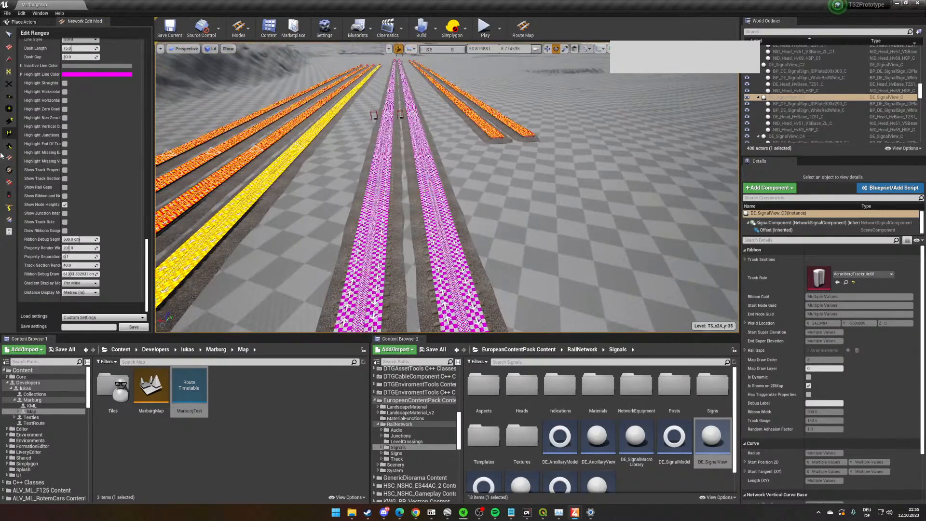
# - Set the property application for ranges to Bidirectional
pyautogui.scroll(-10, 80, 187)
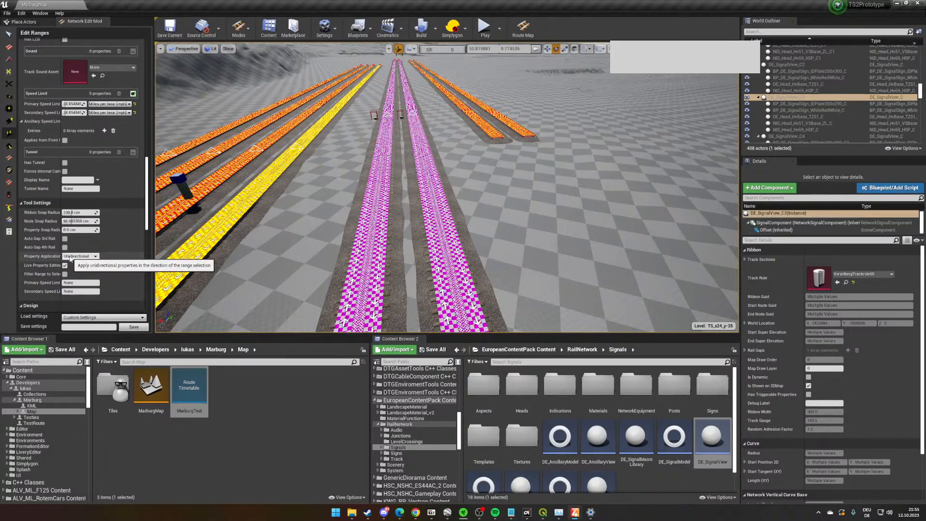
pyautogui.click(71, 256)
pyautogui.click(75, 267)
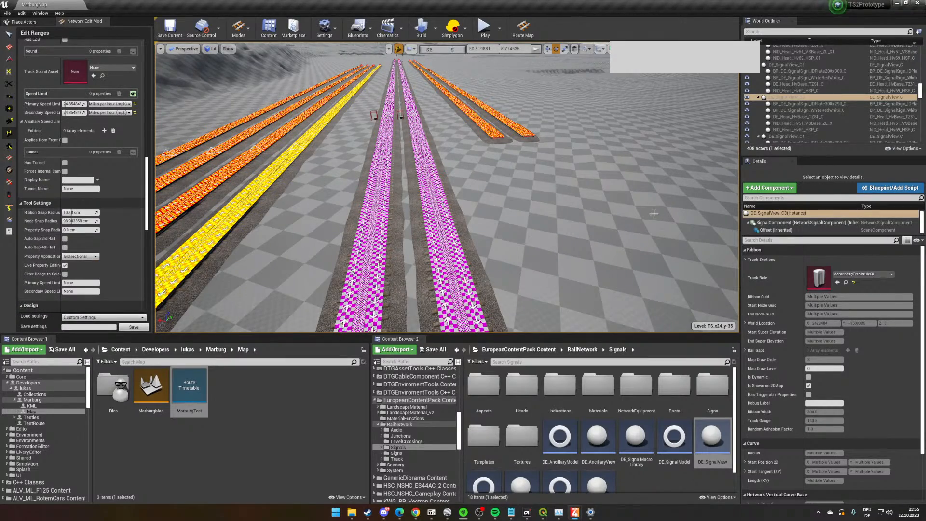
# - Mark a range along the outer main-line track and set its primary and secondary speed limits in kilometres per hour
pyautogui.moveTo(524, 263); pyautogui.dragTo(528, 250, button='right')
pyautogui.click(451, 183)
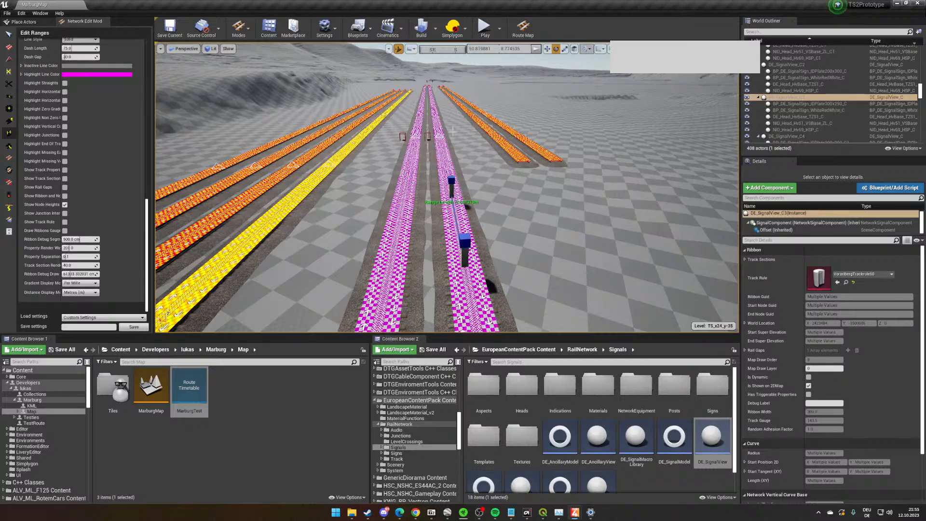
pyautogui.click(430, 91)
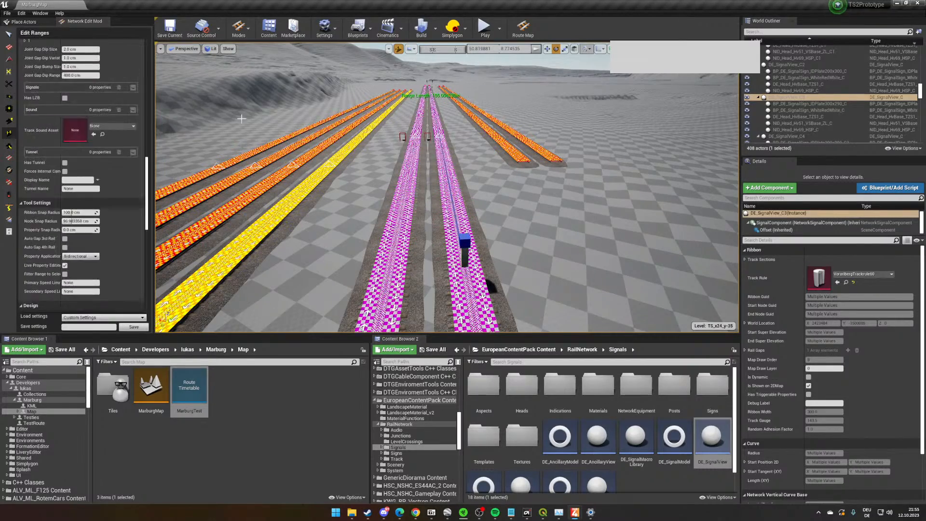
pyautogui.scroll(6, 80, 159)
pyautogui.scroll(8, 82, 169)
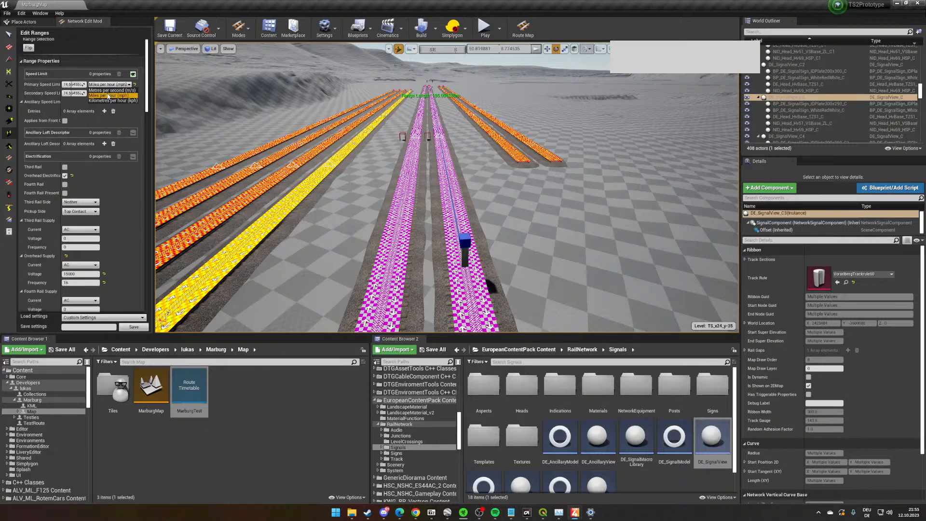
pyautogui.click(111, 109)
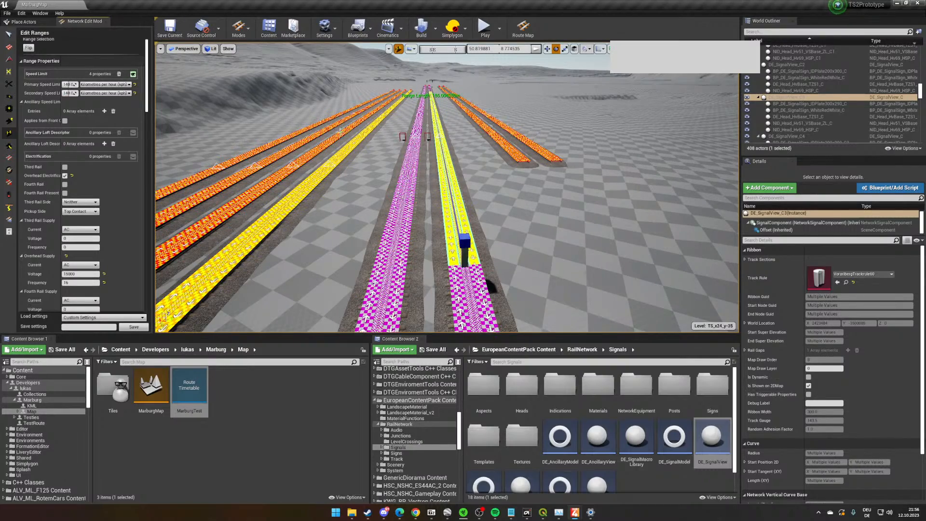
pyautogui.click(625, 239)
# - Open the PZB asset folder under RailNetwork/Signals/NetworkEquipment for placing equipment at the main-line signals
pyautogui.moveTo(516, 293); pyautogui.dragTo(719, 231, button='right')
pyautogui.press('w')
pyautogui.moveTo(406, 275); pyautogui.dragTo(436, 266, button='right')
pyautogui.press('w')
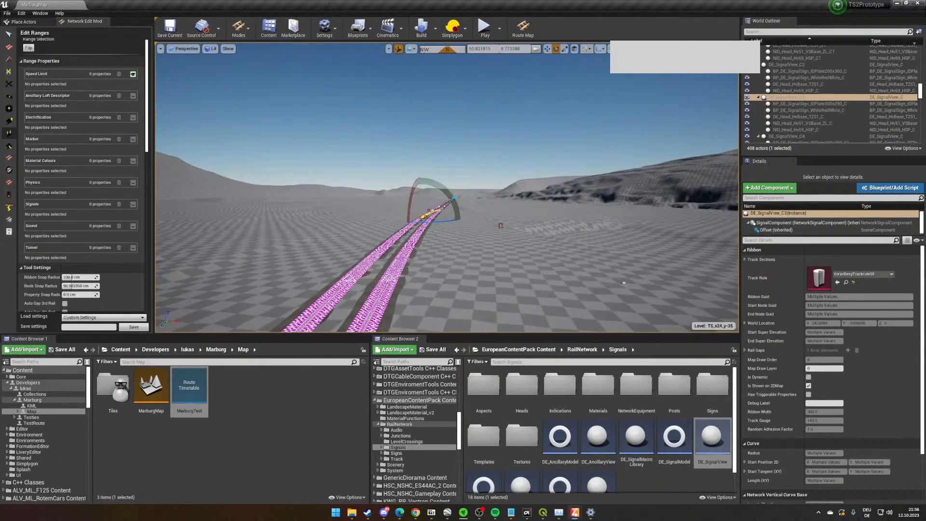
pyautogui.press('w')
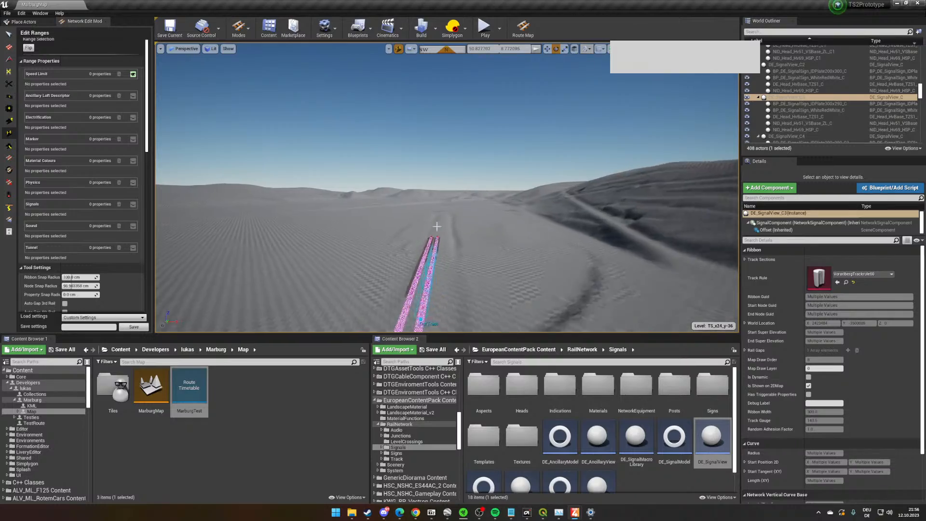
pyautogui.moveTo(483, 223); pyautogui.dragTo(598, 221, button='right')
pyautogui.press('w')
pyautogui.moveTo(523, 212); pyautogui.dragTo(554, 229, button='right')
pyautogui.press('s')
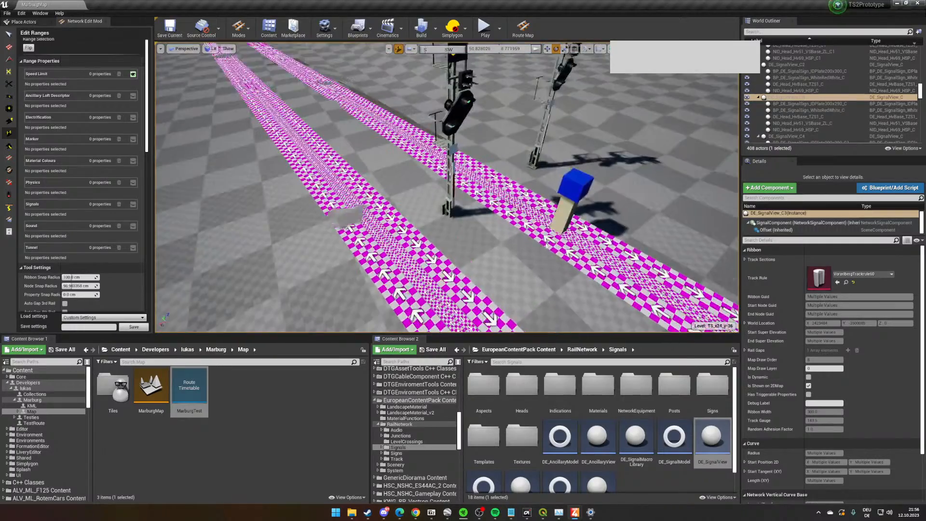
pyautogui.click(582, 349)
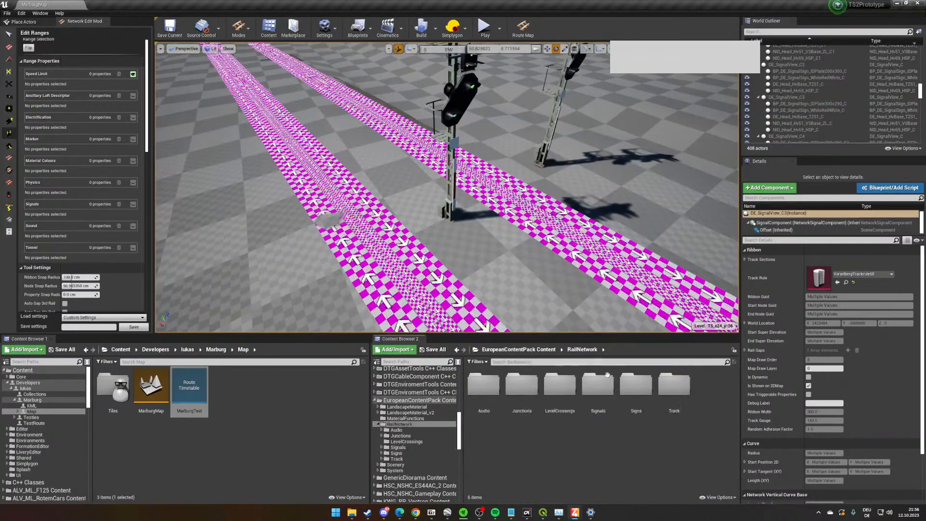
pyautogui.doubleClick(598, 400)
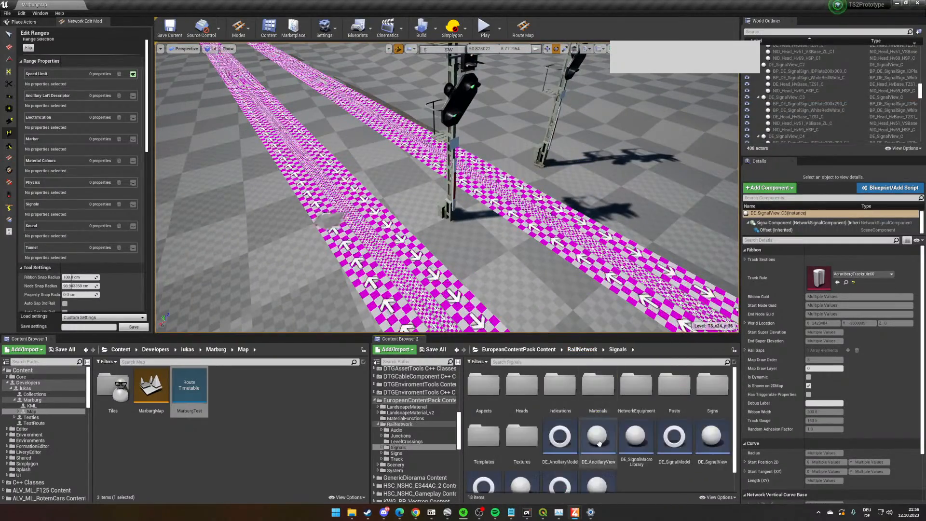
pyautogui.doubleClick(636, 385)
pyautogui.doubleClick(559, 388)
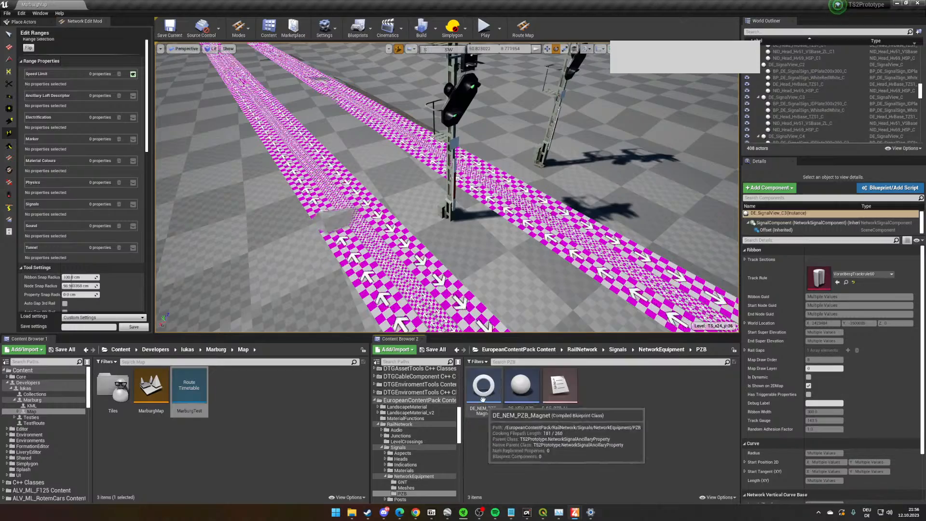
# - Place a DE_NEV_PZB_Magnet beside the main-line signal, link it to the track, and snap it to its network property location
pyautogui.click(13, 152)
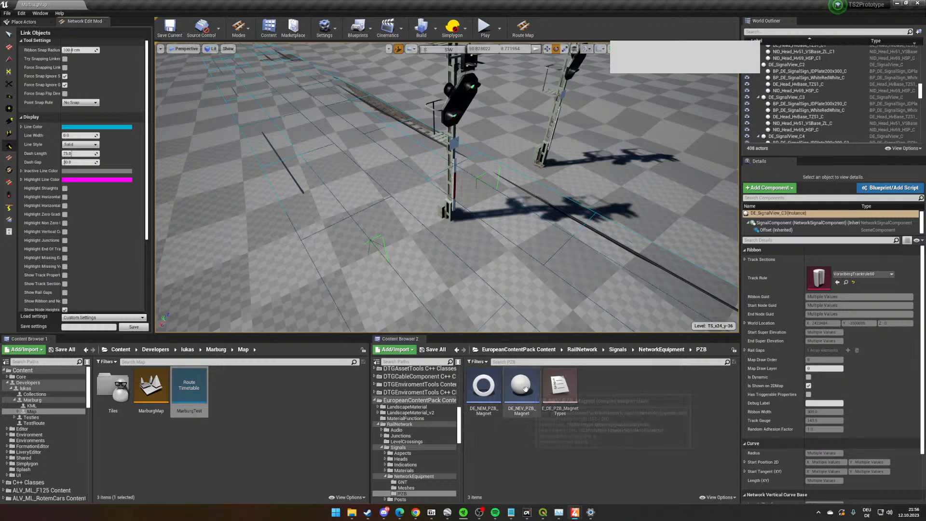
pyautogui.moveTo(523, 389); pyautogui.dragTo(461, 240)
pyautogui.moveTo(461, 240); pyautogui.dragTo(424, 222, button='right')
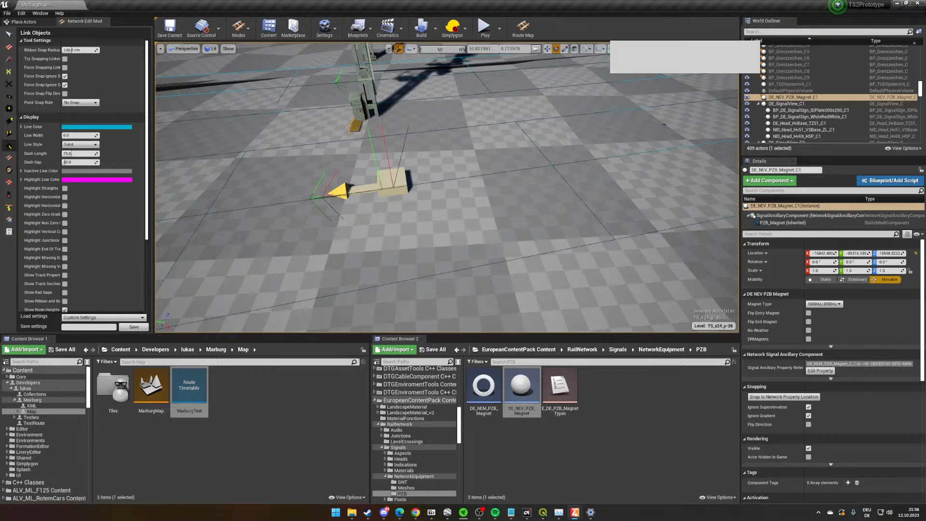
pyautogui.moveTo(424, 222); pyautogui.dragTo(389, 217, button='right')
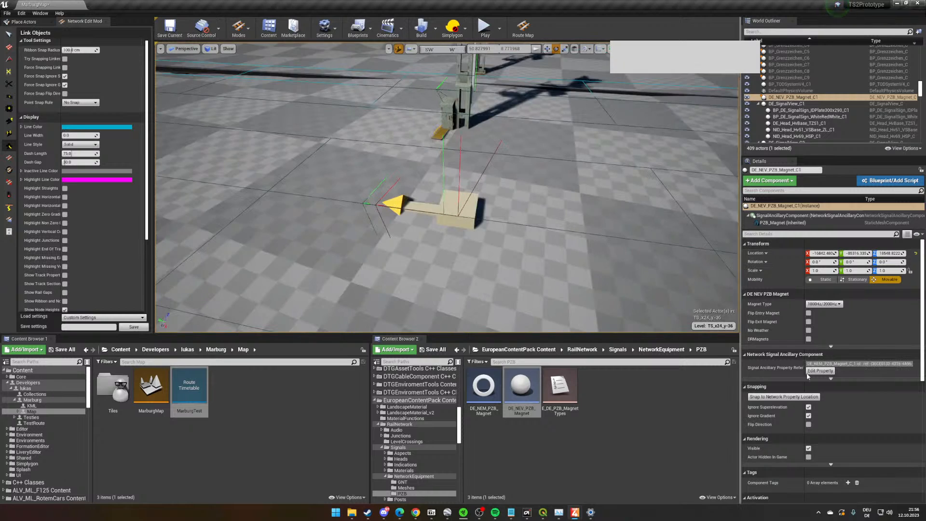
pyautogui.click(784, 397)
# - Open the PZB magnet's network property for editing and examine its Magnet Type options against the signal heads
pyautogui.moveTo(593, 302); pyautogui.dragTo(560, 247, button='right')
pyautogui.scroll(3, 519, 247)
pyautogui.scroll(-6, 781, 332)
pyautogui.scroll(3, 779, 336)
pyautogui.click(821, 316)
pyautogui.scroll(1, 845, 393)
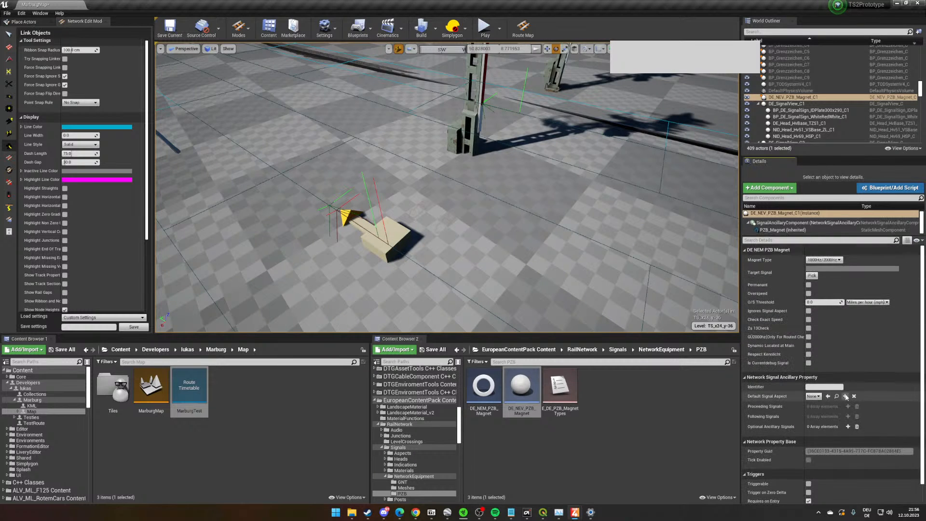
pyautogui.click(830, 260)
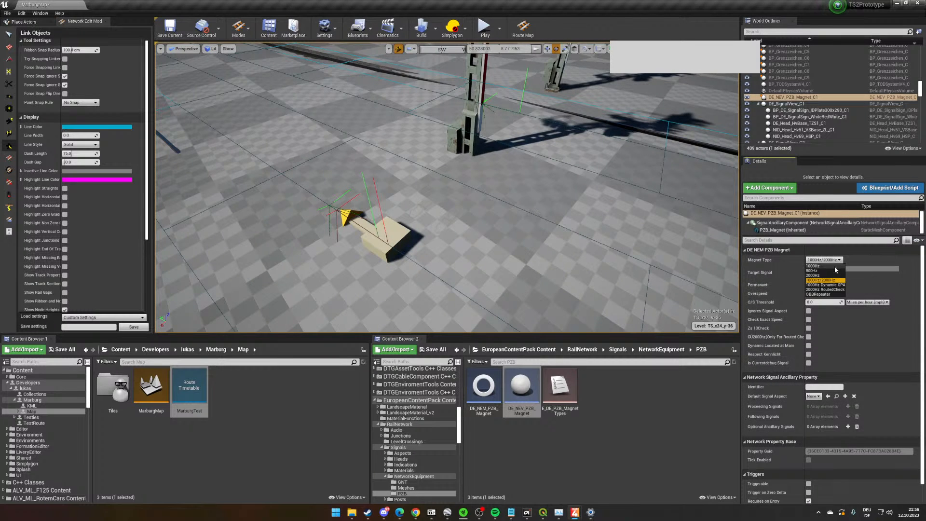
pyautogui.moveTo(580, 252); pyautogui.dragTo(581, 241, button='right')
pyautogui.moveTo(502, 156); pyautogui.dragTo(497, 131, button='right')
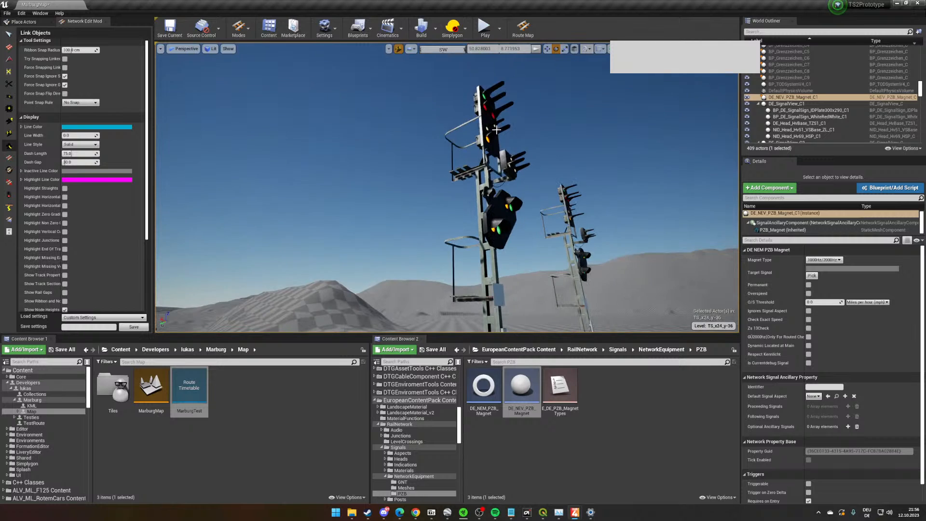
pyautogui.click(820, 259)
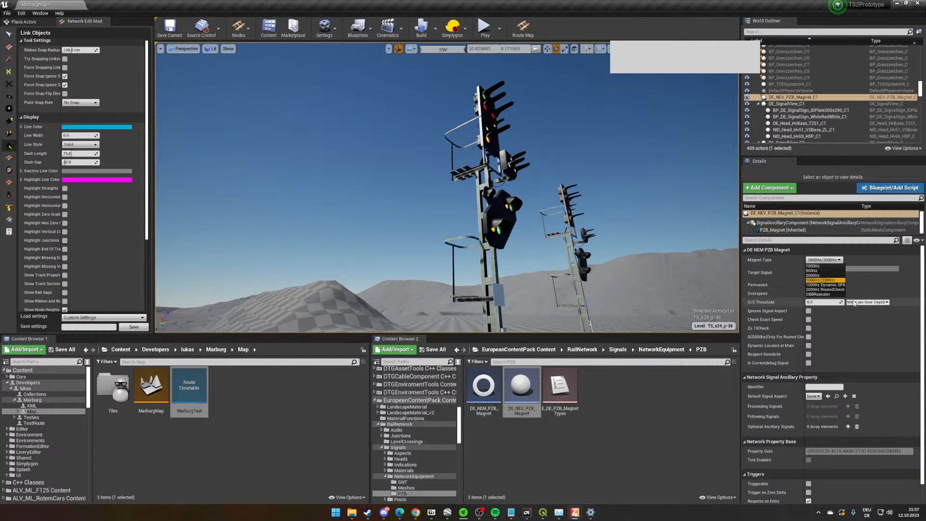
pyautogui.click(888, 357)
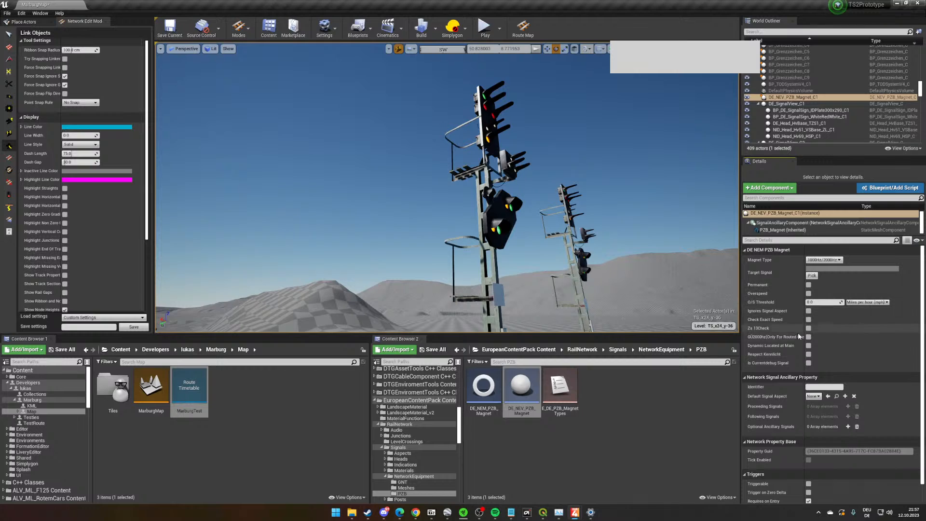
# - Display the track sections and examine where they divide at the signals beside the PZB magnet
pyautogui.moveTo(597, 217); pyautogui.dragTo(485, 318, button='right')
pyautogui.moveTo(492, 244)
pyautogui.mouseDown(button='right')
pyautogui.moveTo(475, 280)
pyautogui.moveTo(492, 243)
pyautogui.mouseUp(button='right')
pyautogui.moveTo(582, 246)
pyautogui.mouseDown(button='right')
pyautogui.moveTo(456, 261)
pyautogui.moveTo(478, 242)
pyautogui.moveTo(441, 240)
pyautogui.moveTo(459, 221)
pyautogui.mouseUp(button='right')
pyautogui.scroll(2, 456, 261)
pyautogui.click(12, 195)
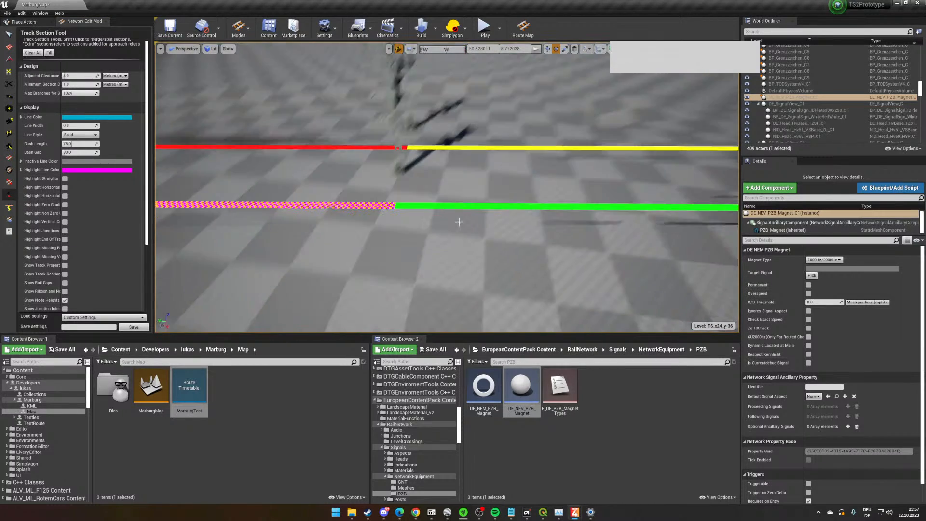
pyautogui.scroll(4, 448, 220)
pyautogui.moveTo(410, 239); pyautogui.dragTo(374, 239, button='right')
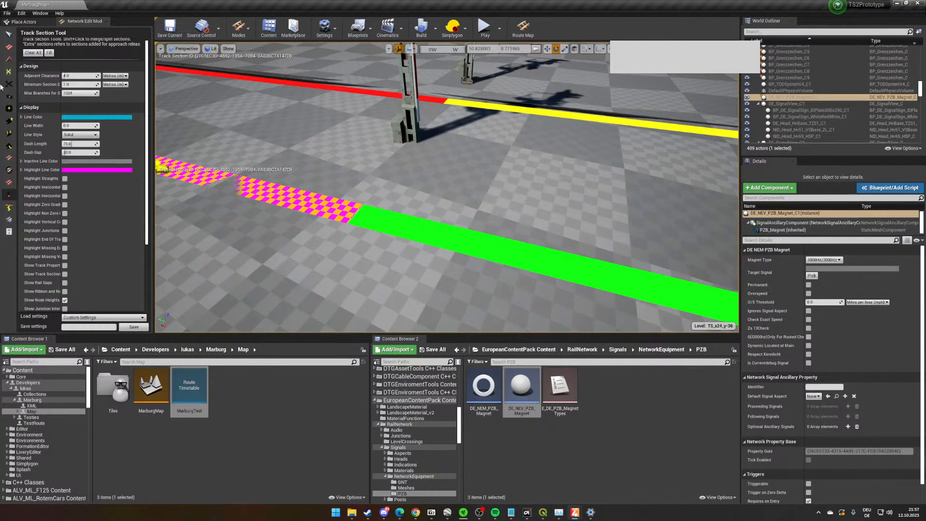
# - Switch to Route Building Mode with Loft Type set to Track and examine the track around the main-line signals and PZB magnet
pyautogui.click(10, 33)
pyautogui.moveTo(448, 217)
pyautogui.mouseDown(button='right')
pyautogui.moveTo(396, 179)
pyautogui.moveTo(356, 231)
pyautogui.moveTo(333, 193)
pyautogui.moveTo(231, 179)
pyautogui.mouseUp(button='right')
pyautogui.moveTo(469, 203); pyautogui.dragTo(196, 99, button='right')
pyautogui.click(236, 28)
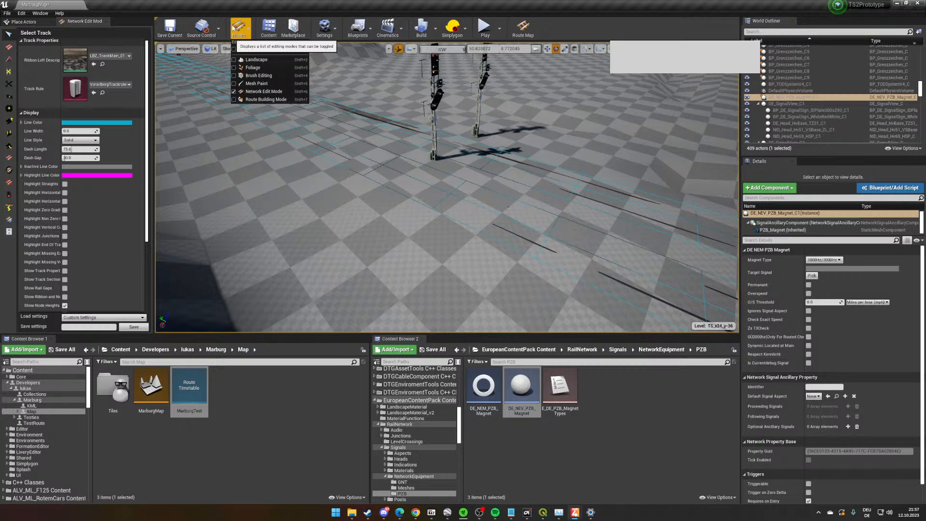
pyautogui.click(266, 99)
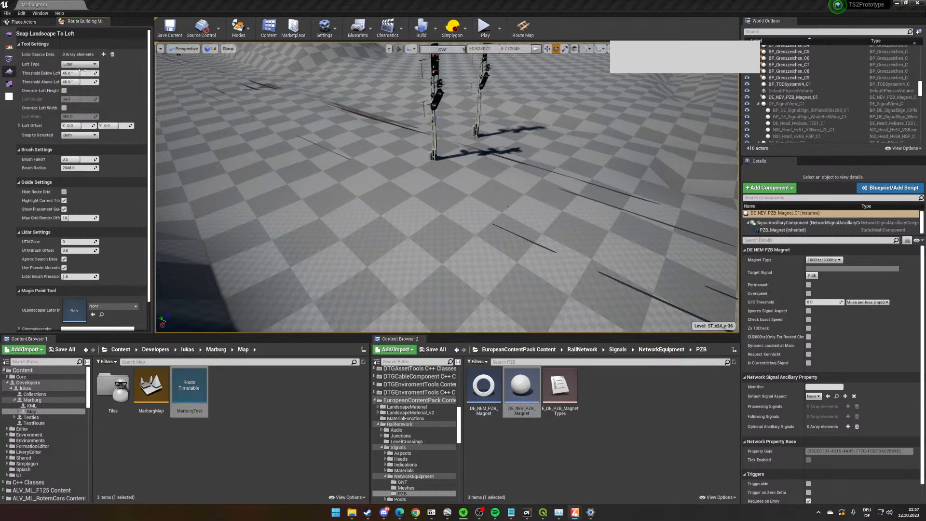
pyautogui.scroll(-4, 516, 210)
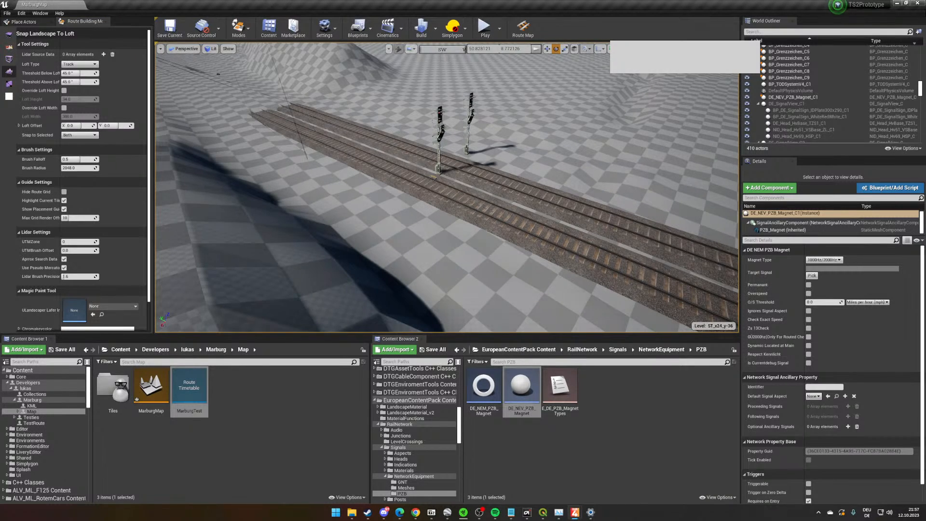
pyautogui.moveTo(502, 188); pyautogui.dragTo(502, 157, button='right')
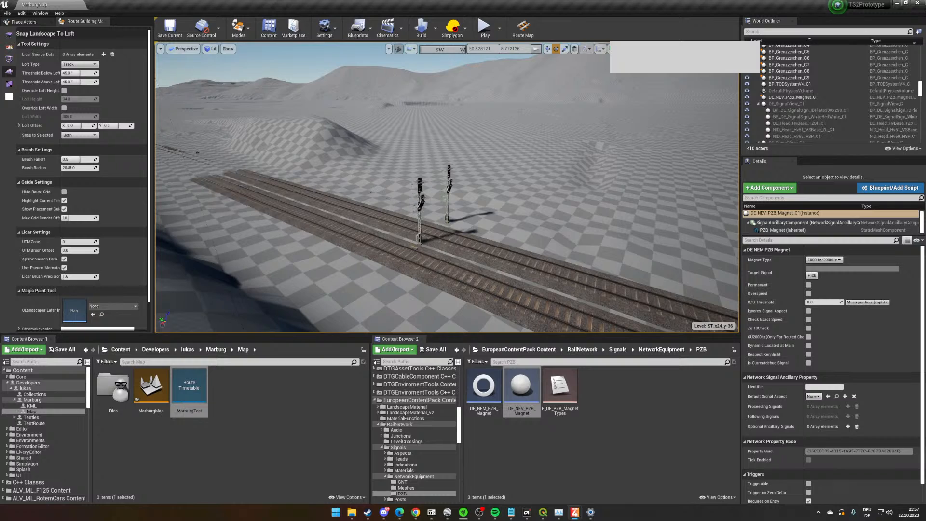
pyautogui.scroll(4, 455, 252)
pyautogui.scroll(3, 456, 251)
pyautogui.moveTo(455, 251); pyautogui.dragTo(442, 285, button='right')
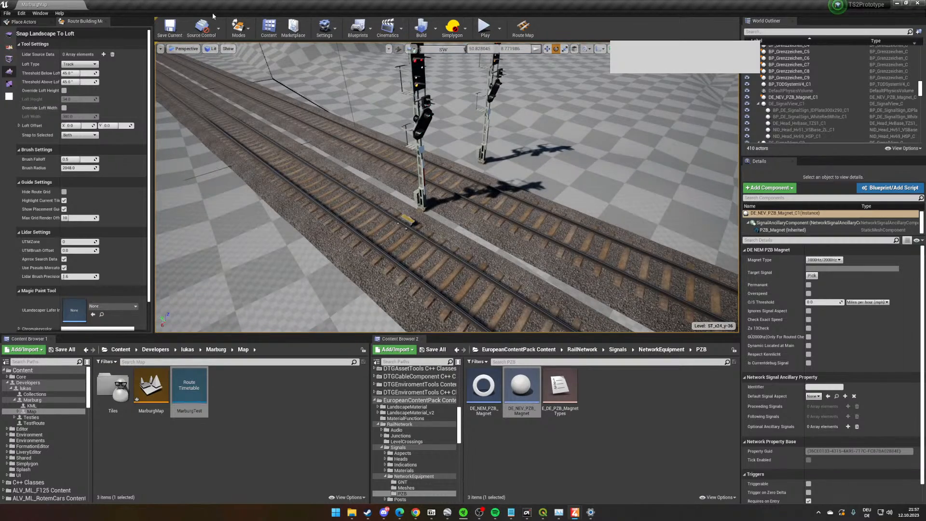
# - Return to Network Edit Mode and select the track ribbon next to the PZB magnet
pyautogui.click(231, 27)
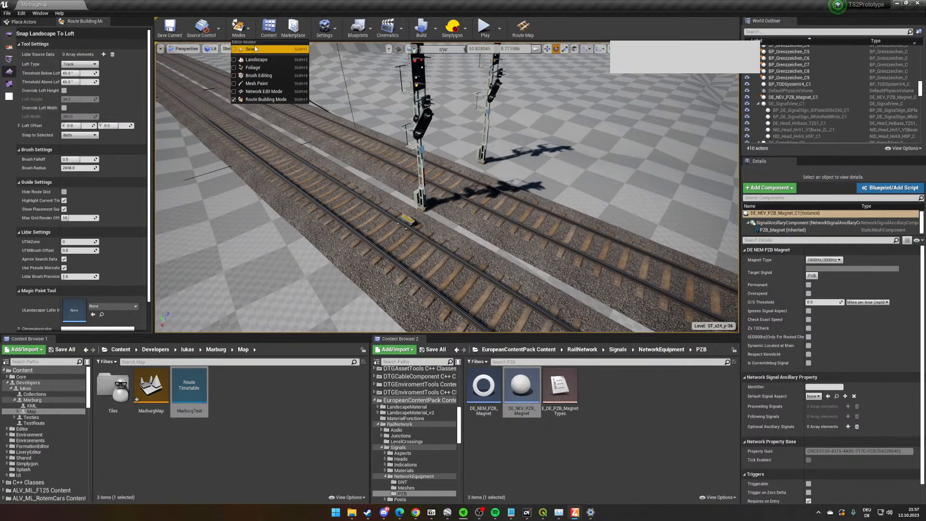
pyautogui.click(265, 93)
pyautogui.moveTo(410, 172); pyautogui.dragTo(369, 173, button='right')
pyautogui.scroll(3, 410, 171)
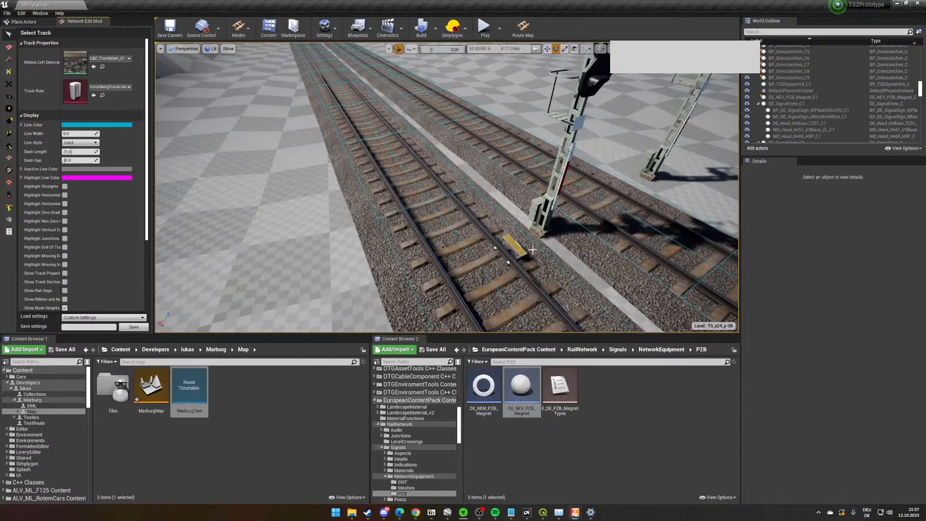
pyautogui.click(517, 245)
pyautogui.press('w')
pyautogui.moveTo(517, 246); pyautogui.dragTo(569, 290, button='right')
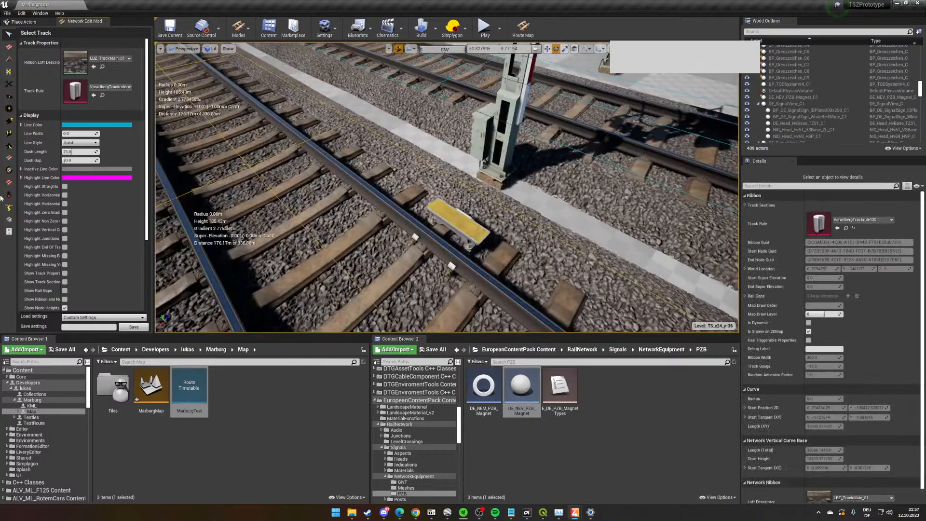
# - Select the PZB magnet with the Link Objects tool and examine its position against its link point on the track
pyautogui.click(9, 146)
pyautogui.click(462, 224)
pyautogui.press('w')
pyautogui.moveTo(462, 224); pyautogui.dragTo(410, 217, button='right')
pyautogui.press('s')
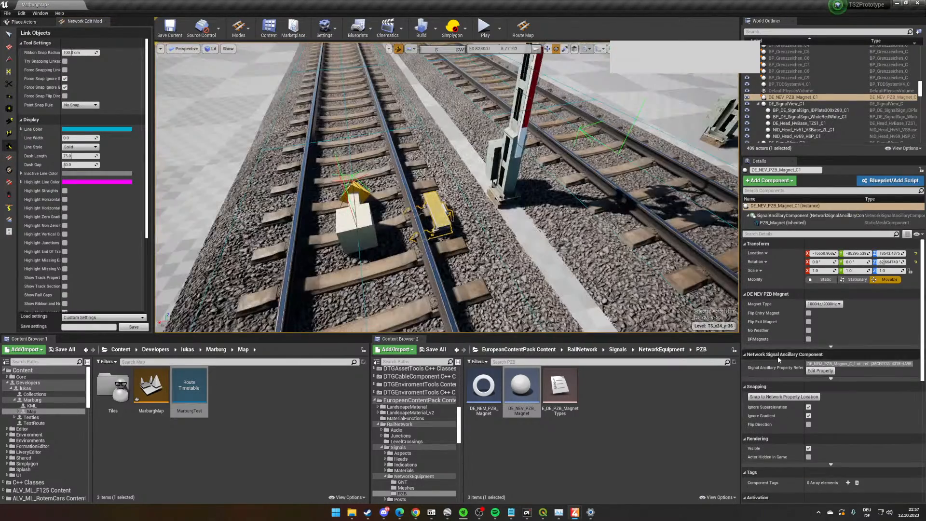
pyautogui.press('f')
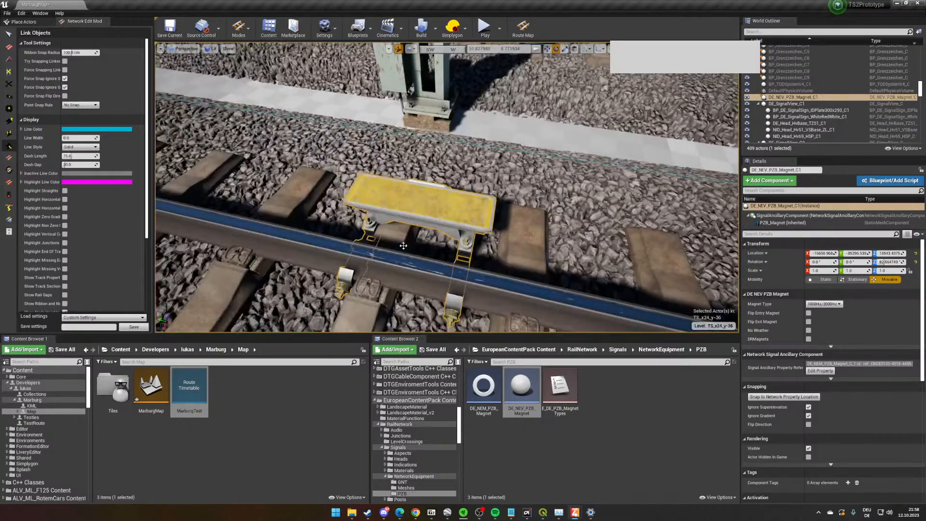
pyautogui.scroll(-4, 448, 233)
pyautogui.scroll(2, 428, 236)
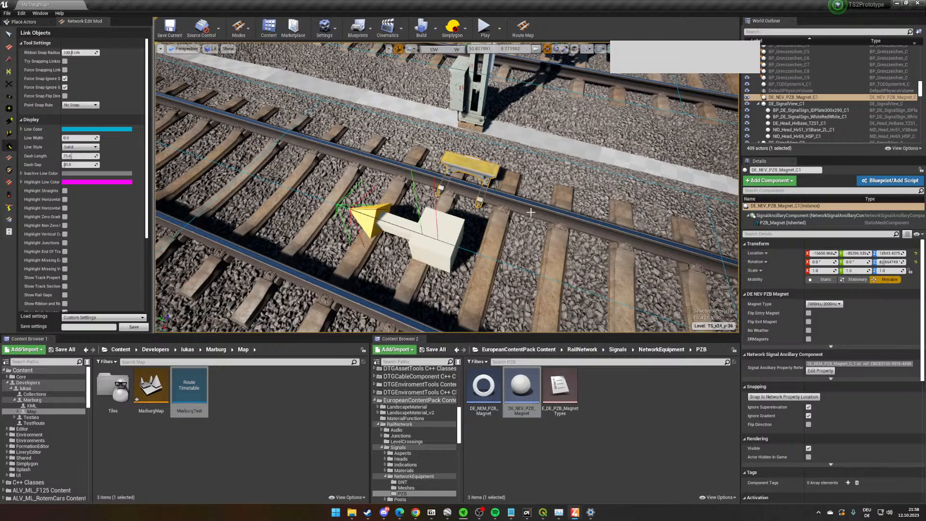
# - Compare the link positions of the PZB magnet and the adjacent main-line signal on the track
pyautogui.click(8, 34)
pyautogui.click(451, 159)
pyautogui.scroll(-3, 467, 163)
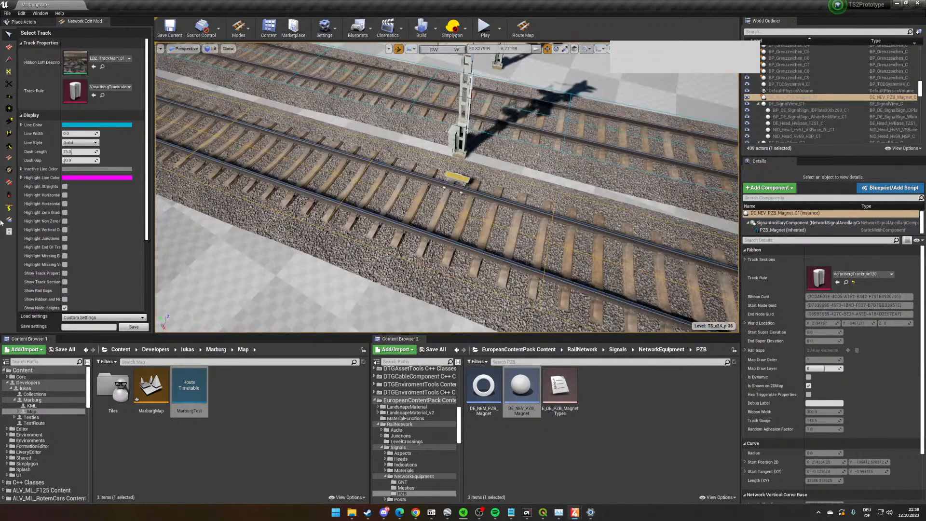
pyautogui.click(8, 147)
pyautogui.click(461, 185)
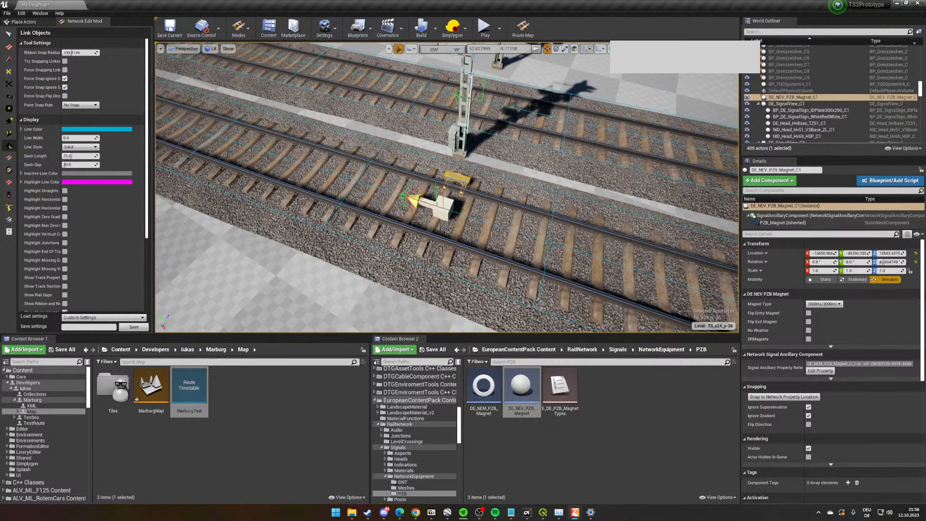
pyautogui.moveTo(448, 187); pyautogui.dragTo(423, 183, button='right')
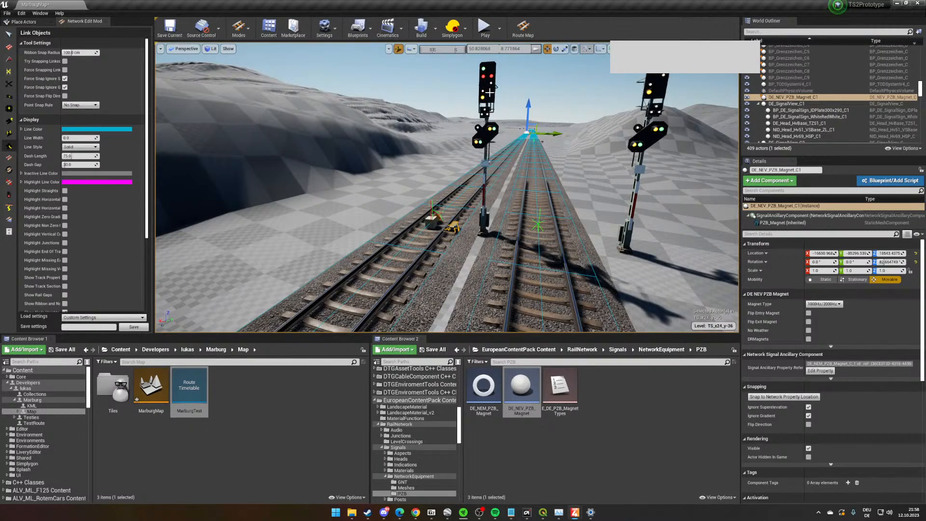
pyautogui.click(489, 92)
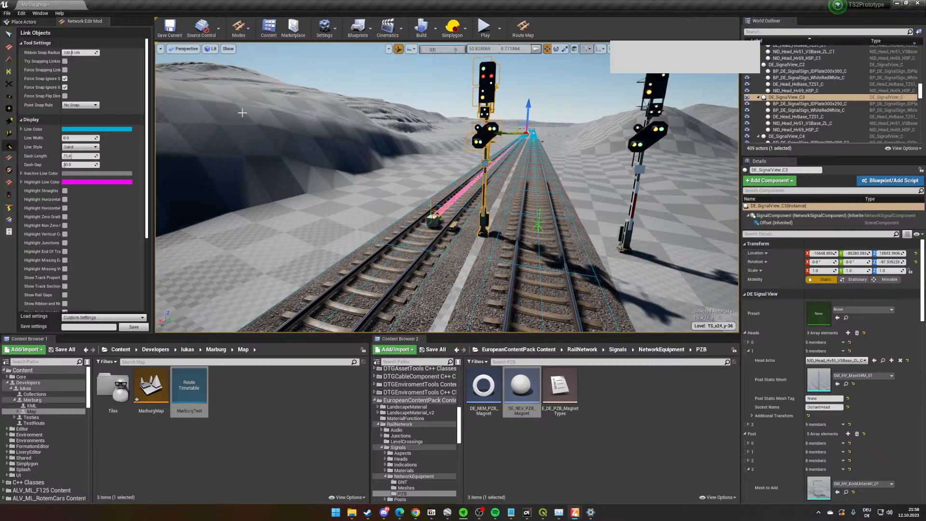
pyautogui.click(9, 35)
pyautogui.click(512, 240)
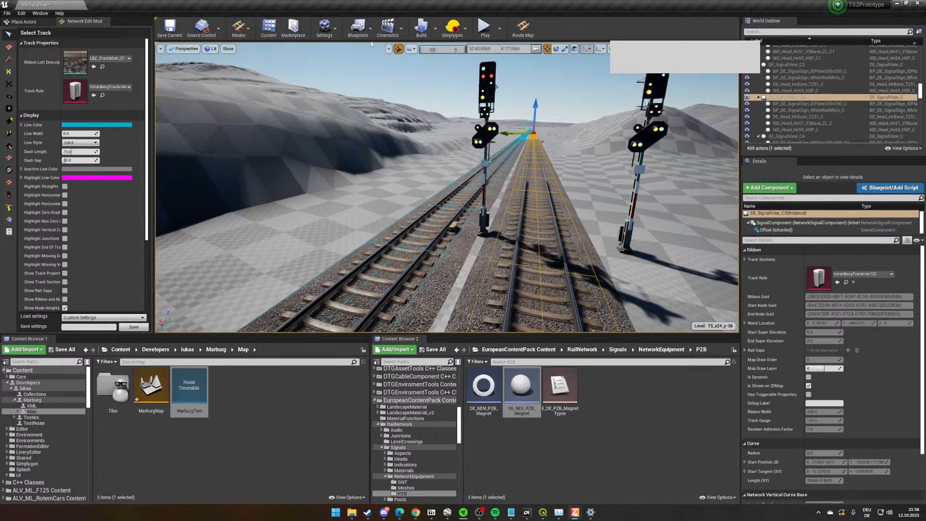
pyautogui.click(399, 50)
pyautogui.moveTo(409, 159); pyautogui.dragTo(421, 189, button='right')
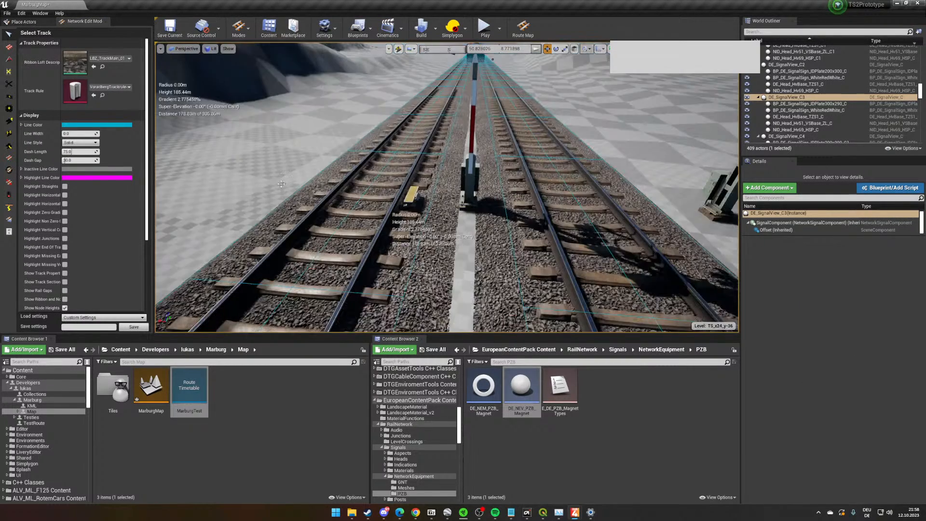
# - Shift the PZB magnet slightly along the rail toward the base of the main-line signal
pyautogui.click(9, 147)
pyautogui.click(412, 194)
pyautogui.press('f')
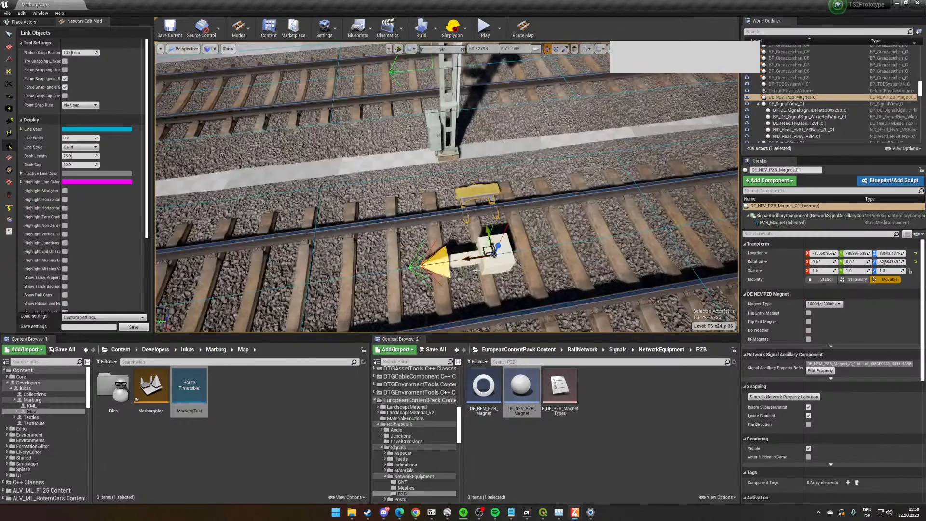
pyautogui.moveTo(494, 254); pyautogui.dragTo(488, 255)
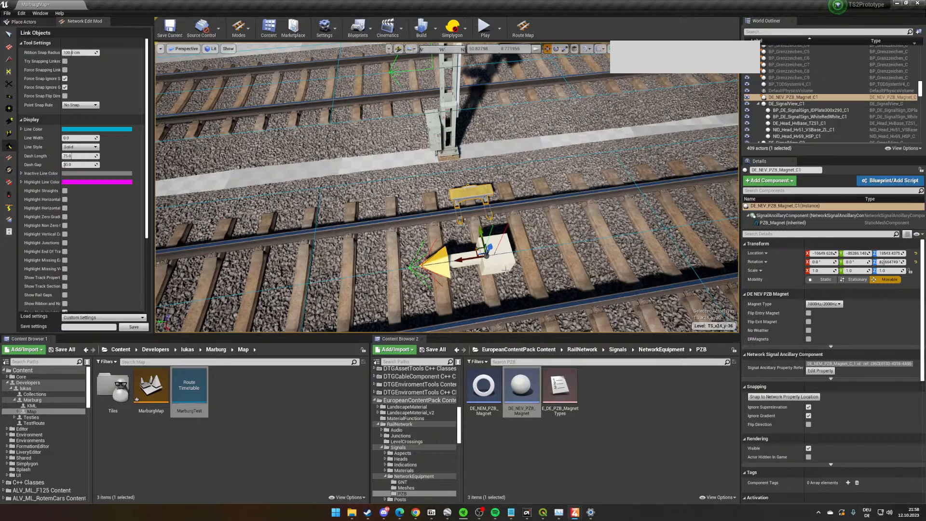
# - Open the PZB magnet's network property and examine its signal ancillary and trigger settings
pyautogui.moveTo(531, 256); pyautogui.dragTo(526, 275, button='right')
pyautogui.click(835, 370)
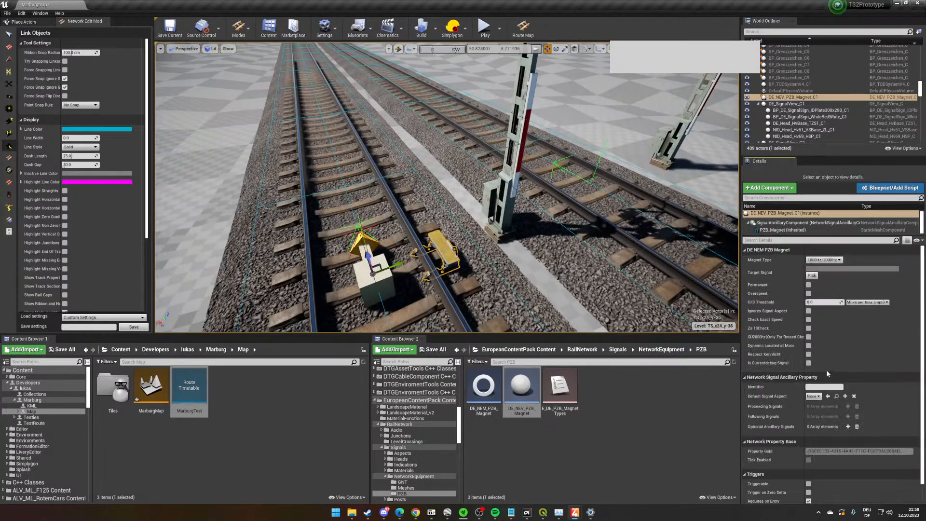
pyautogui.scroll(-1, 844, 352)
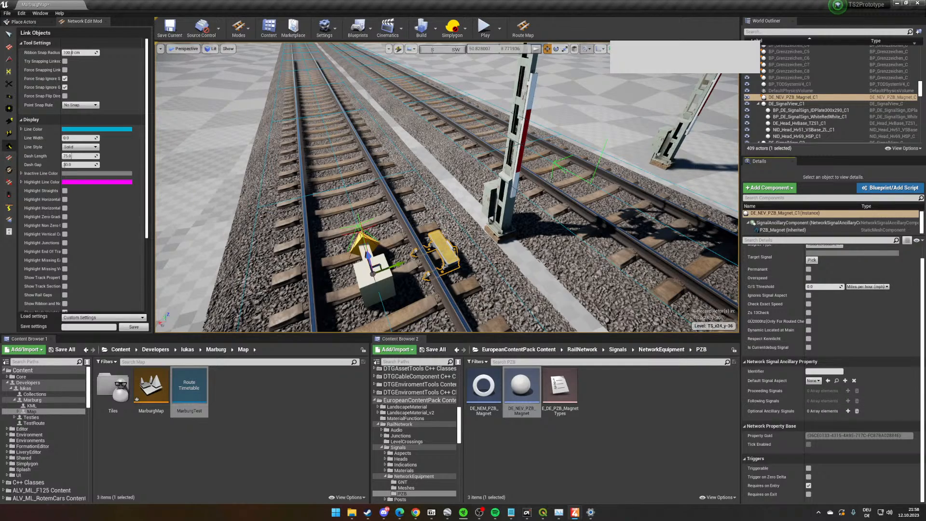
pyautogui.moveTo(300, 205); pyautogui.dragTo(299, 193, button='right')
pyautogui.moveTo(476, 273); pyautogui.dragTo(459, 233, button='right')
pyautogui.scroll(2, 459, 234)
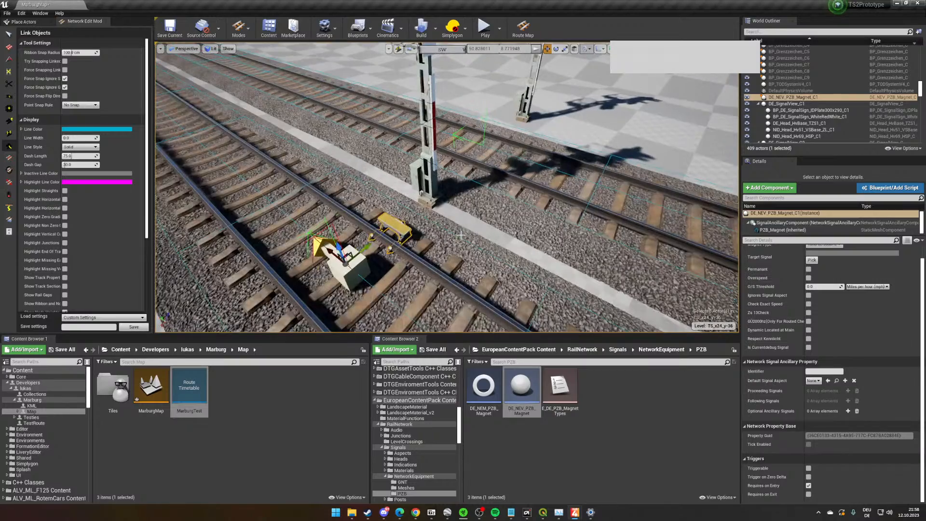
pyautogui.scroll(2, 461, 232)
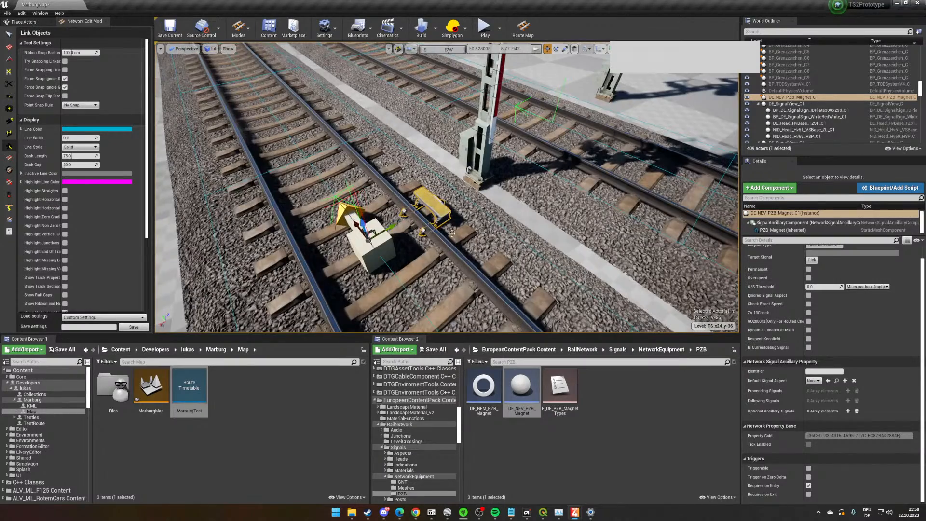
# - Regenerate the signal table for the PZB magnet and reopen its network property to check the Following Signals entry
pyautogui.rightClick(437, 210)
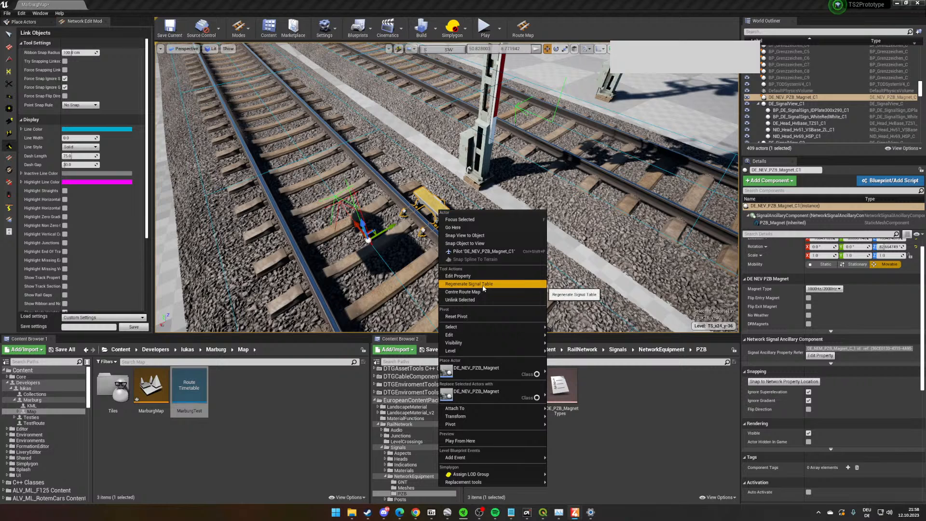
pyautogui.click(484, 288)
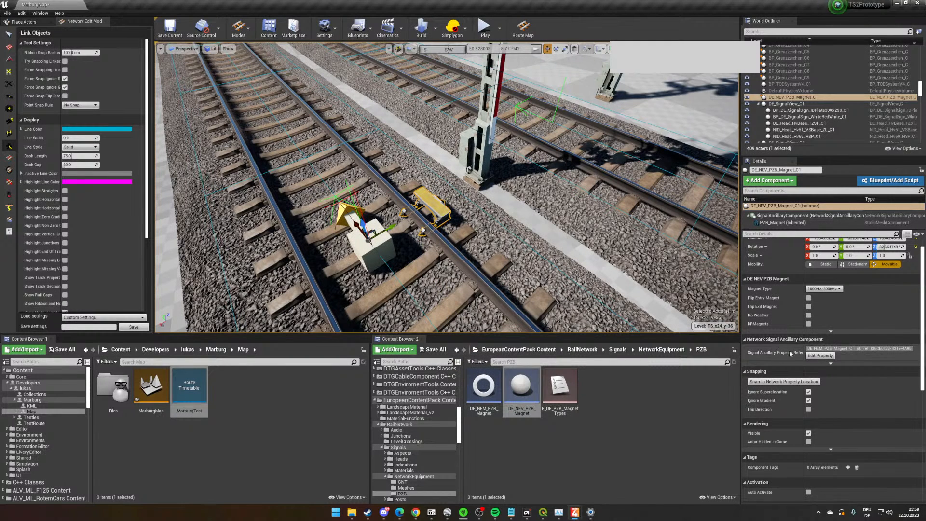
pyautogui.click(820, 356)
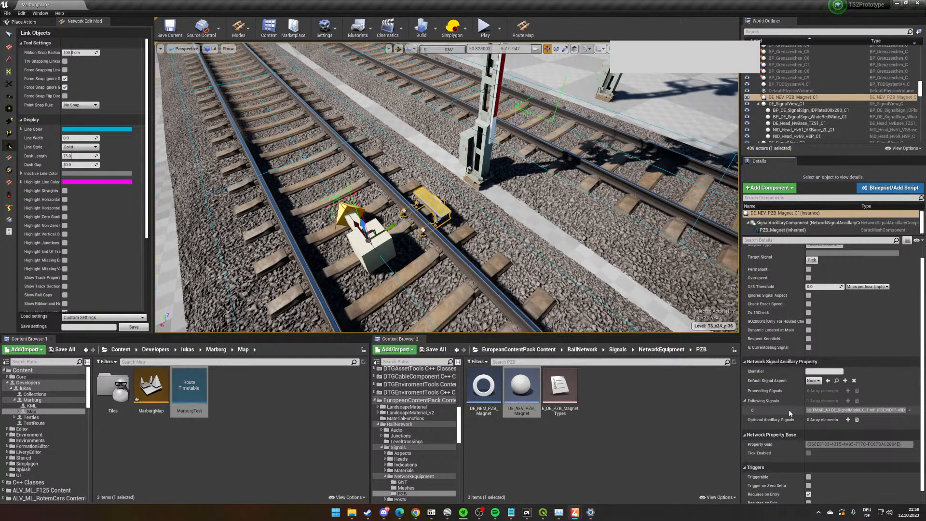
pyautogui.scroll(-1, 825, 410)
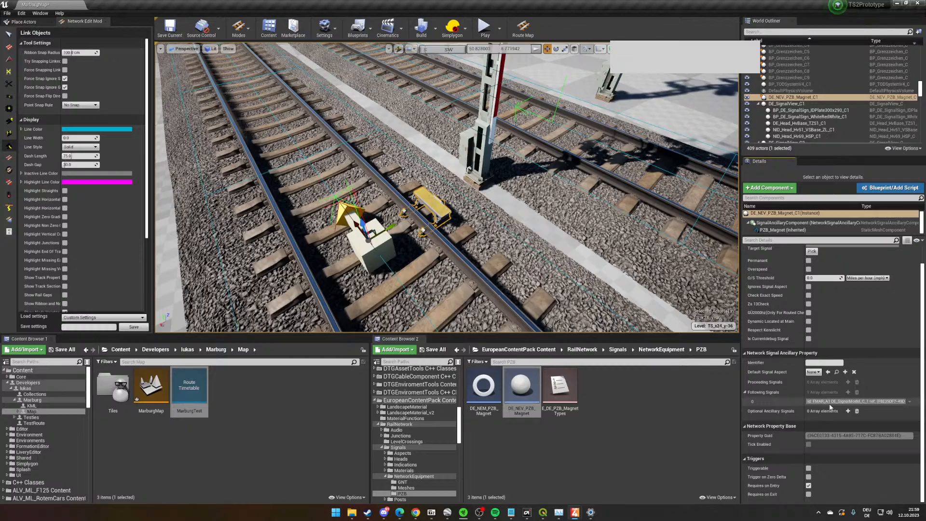
# - Follow the main line away from the PZB magnet and examine the route, returning to the editor from the desktop
pyautogui.moveTo(504, 159); pyautogui.dragTo(520, 169, button='right')
pyautogui.scroll(-5, 504, 160)
pyautogui.moveTo(504, 207); pyautogui.dragTo(595, 181, button='right')
pyautogui.moveTo(537, 263); pyautogui.dragTo(382, 184, button='right')
pyautogui.press('w')
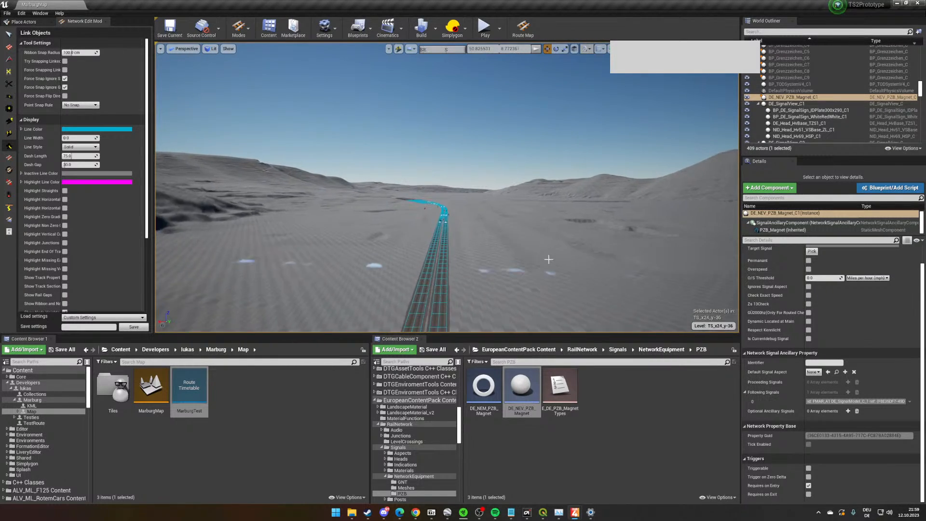
pyautogui.scroll(5, 499, 219)
pyautogui.scroll(2, 499, 221)
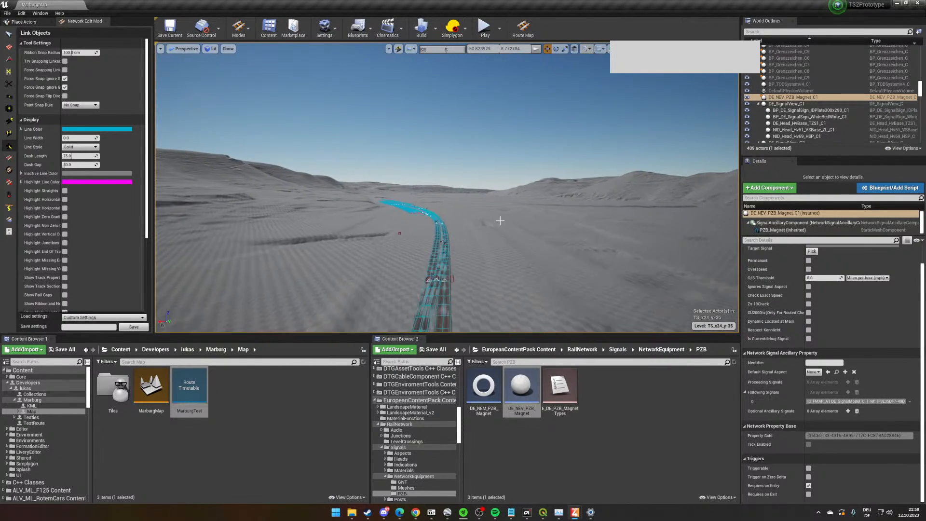
pyautogui.scroll(8, 499, 221)
pyautogui.moveTo(473, 221); pyautogui.dragTo(222, 213, button='right')
pyautogui.press('w')
pyautogui.moveTo(542, 219); pyautogui.dragTo(501, 239, button='right')
pyautogui.press('w')
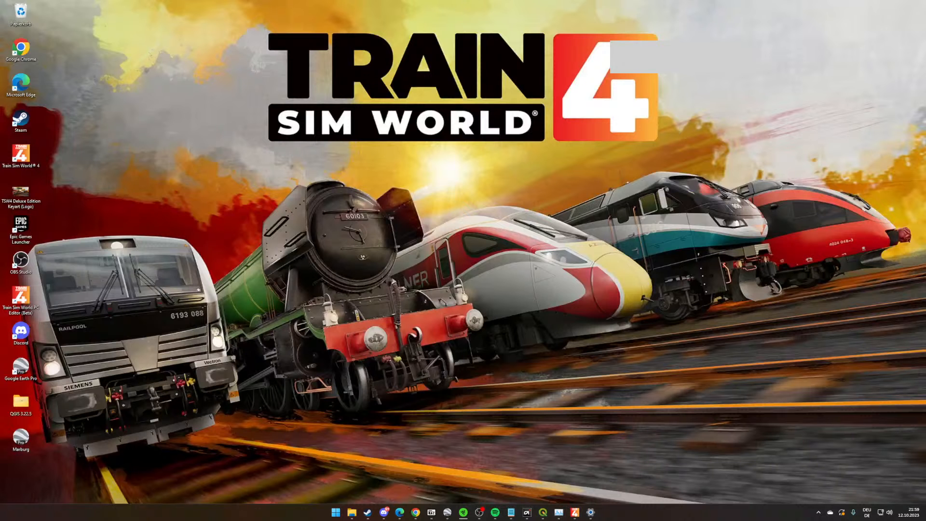
pyautogui.hotkey('alt', 'Tab')
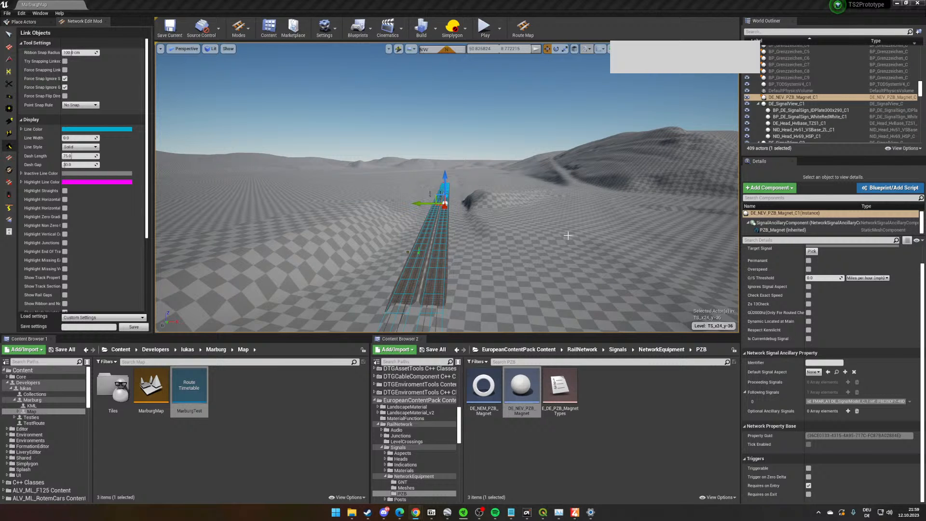
# - Follow the main line and switch from object linking to the overhead line (OHLE) editing tool
pyautogui.scroll(5, 568, 235)
pyautogui.moveTo(587, 232); pyautogui.dragTo(359, 219, button='right')
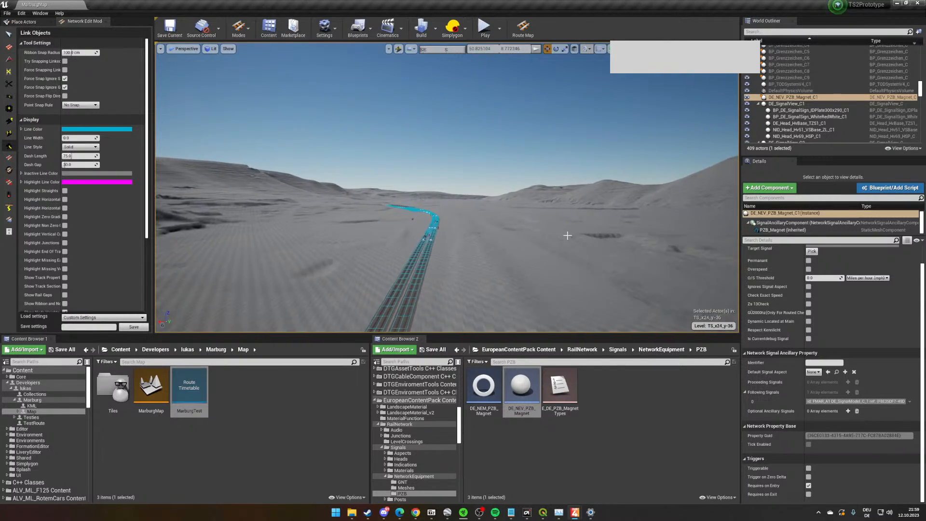
pyautogui.press('w')
pyautogui.moveTo(529, 235); pyautogui.dragTo(785, 246, button='right')
pyautogui.press('w')
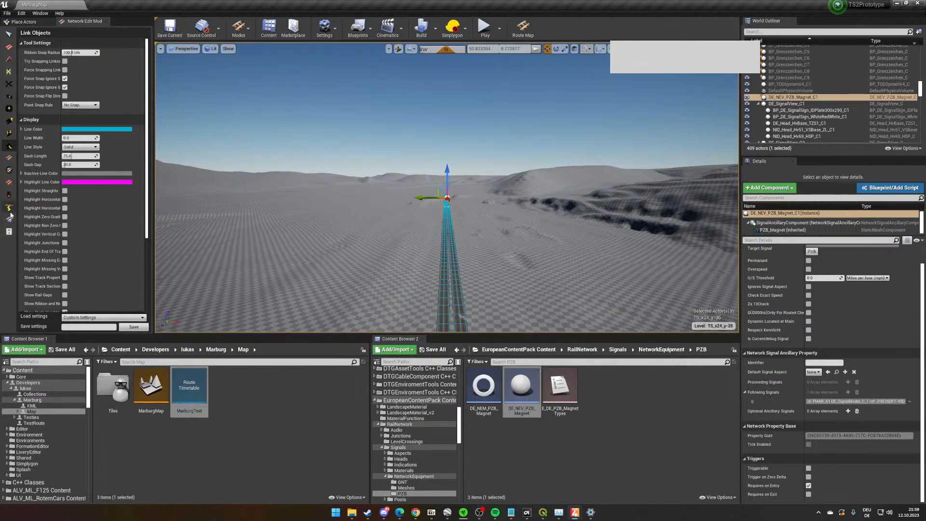
pyautogui.click(10, 211)
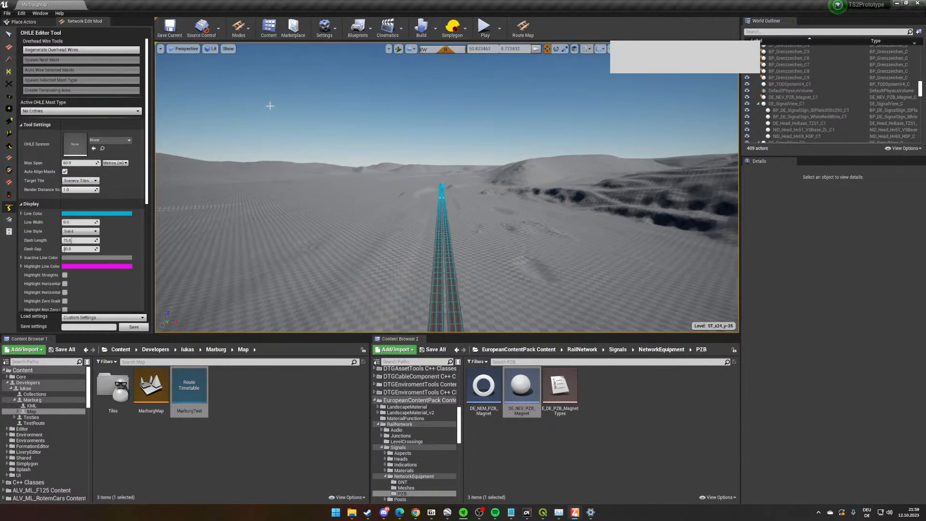
pyautogui.click(240, 32)
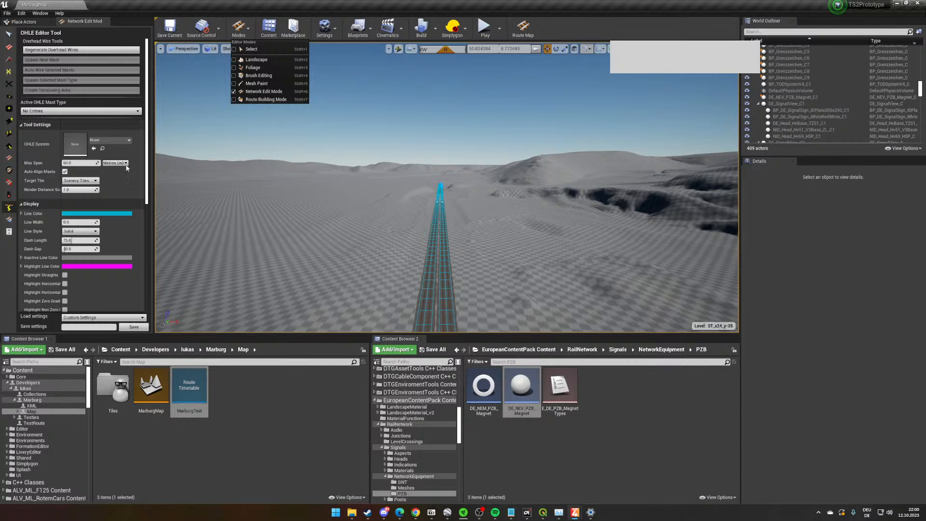
pyautogui.click(7, 208)
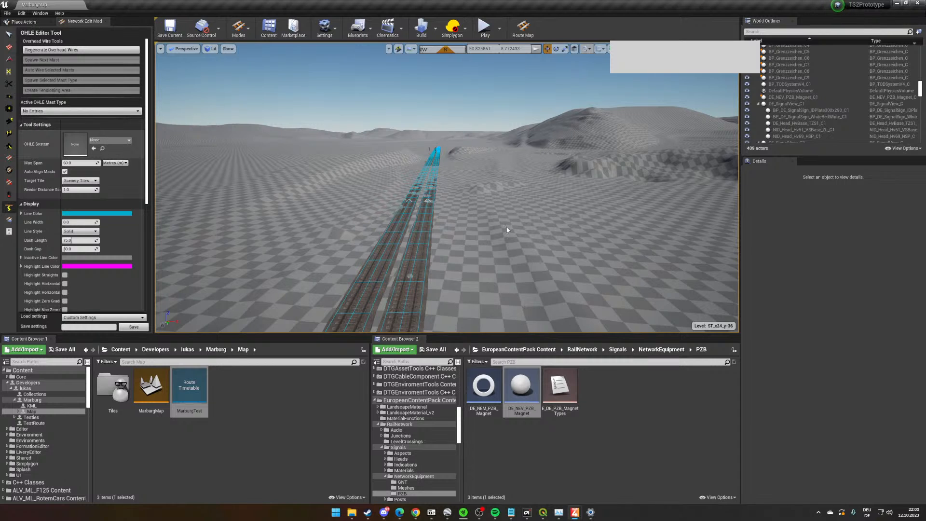
# - Browse the Vorarlberg content to the RailNetwork OHLE Blueprints folder
pyautogui.scroll(3, 571, 224)
pyautogui.moveTo(571, 223); pyautogui.dragTo(453, 234, button='right')
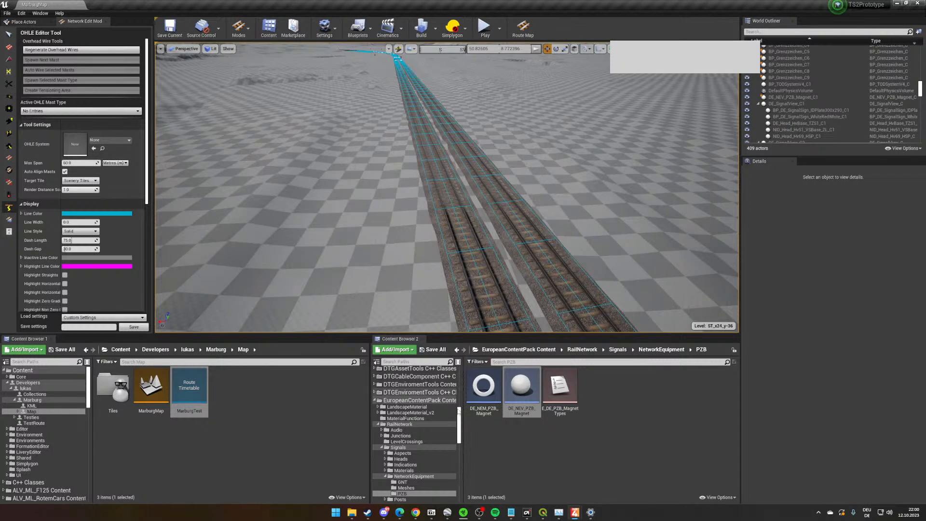
pyautogui.moveTo(459, 422); pyautogui.dragTo(469, 484)
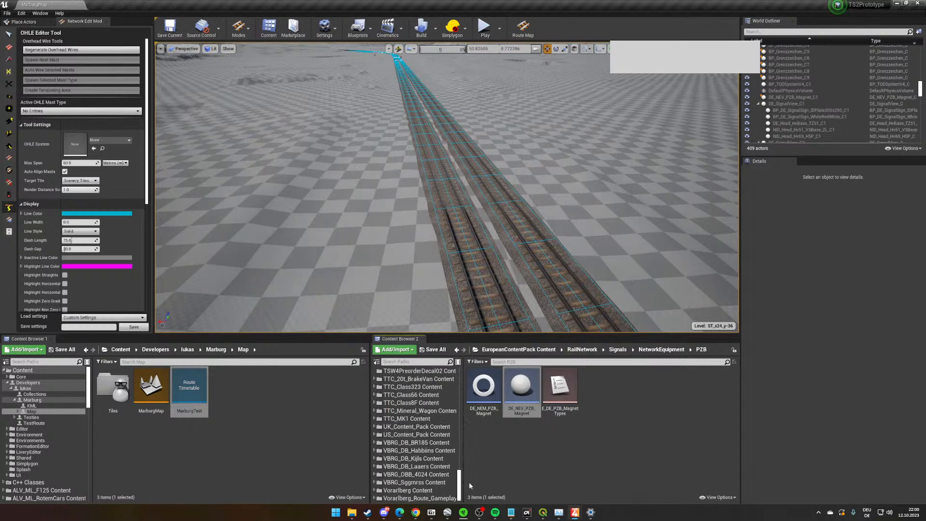
pyautogui.click(408, 491)
pyautogui.scroll(-2, 602, 430)
pyautogui.doubleClick(597, 408)
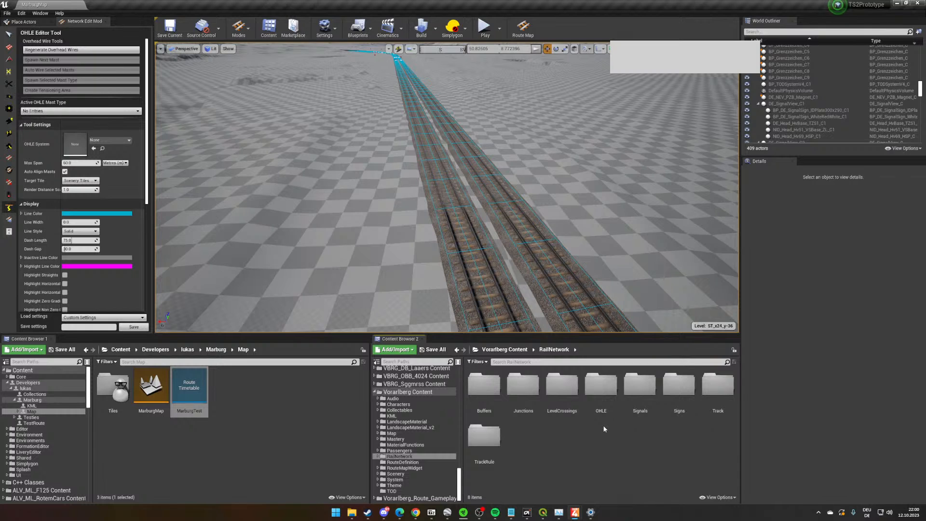
pyautogui.doubleClick(601, 385)
pyautogui.doubleClick(483, 386)
# - Assign the BP_System_Descriptor_LFR data asset as the OHLE System
pyautogui.scroll(-2, 652, 421)
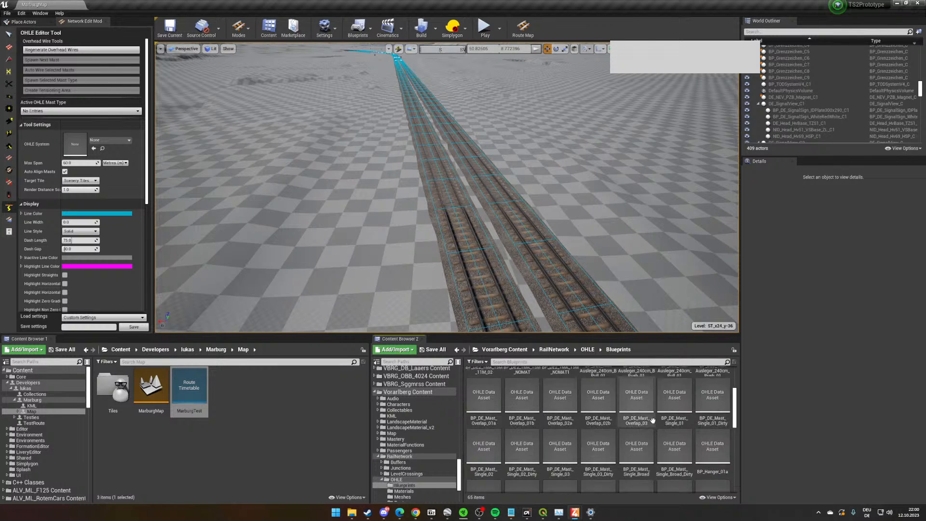
pyautogui.scroll(-5, 652, 420)
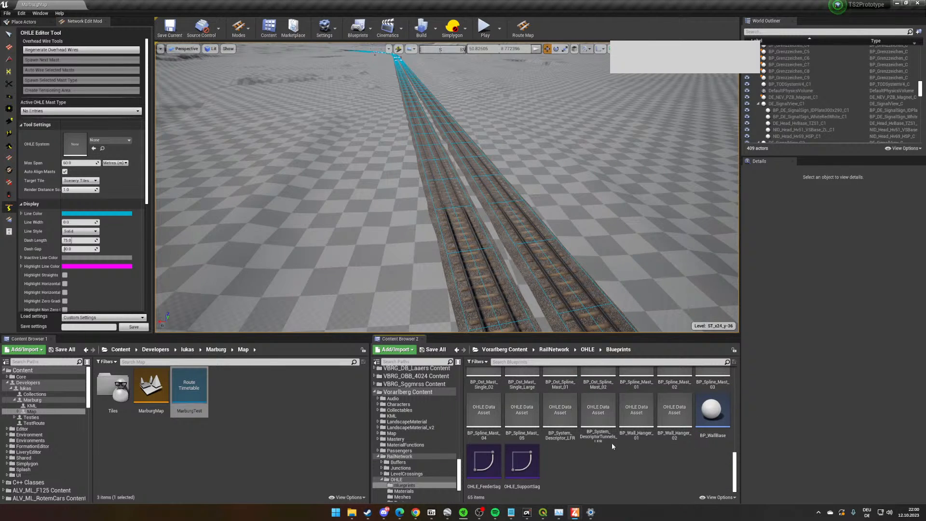
pyautogui.moveTo(560, 410); pyautogui.dragTo(95, 155)
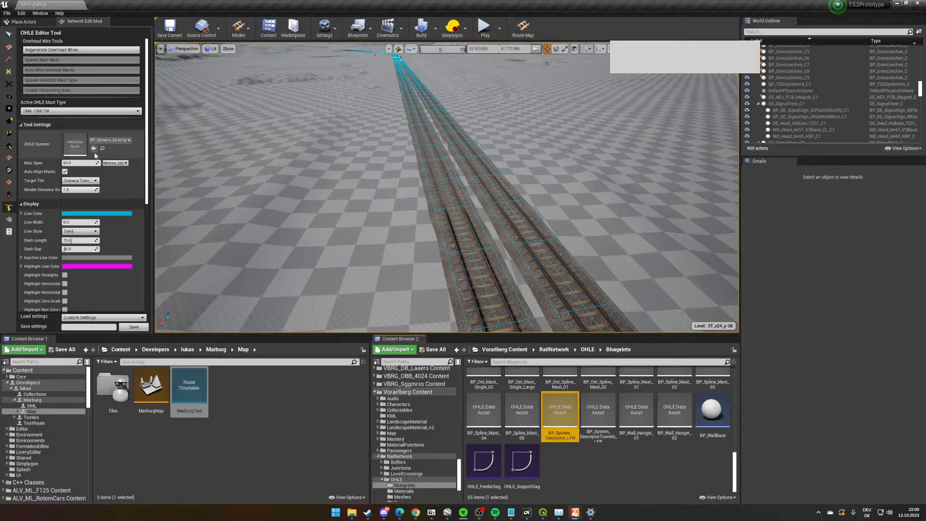
# - Set the active OHLE mast type to Mast Pairs 01 (Dirty) at the main-line signals
pyautogui.click(67, 111)
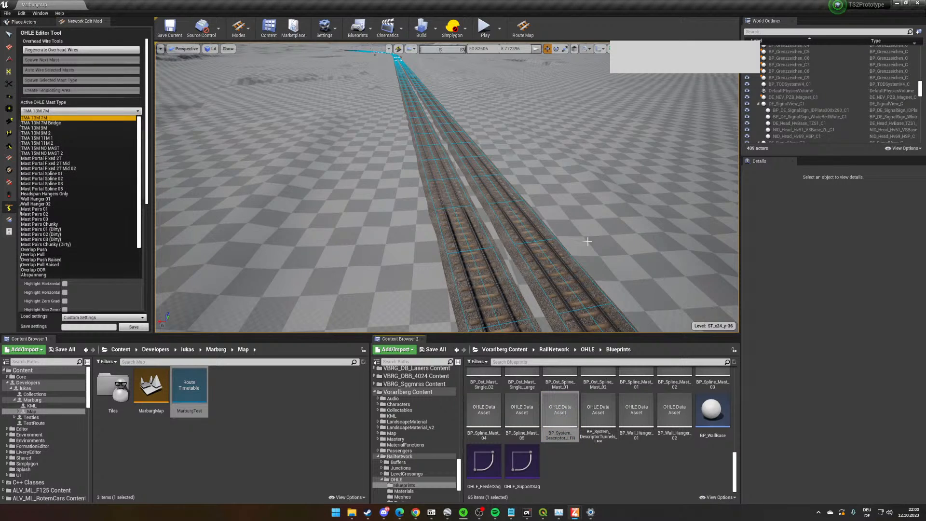
pyautogui.moveTo(587, 241); pyautogui.dragTo(571, 256, button='right')
pyautogui.press('w')
pyautogui.click(80, 111)
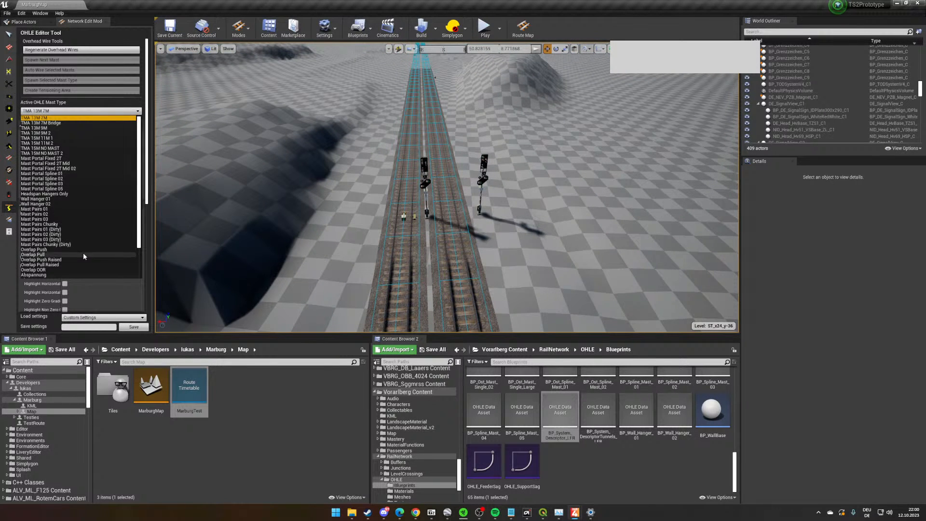
pyautogui.click(66, 230)
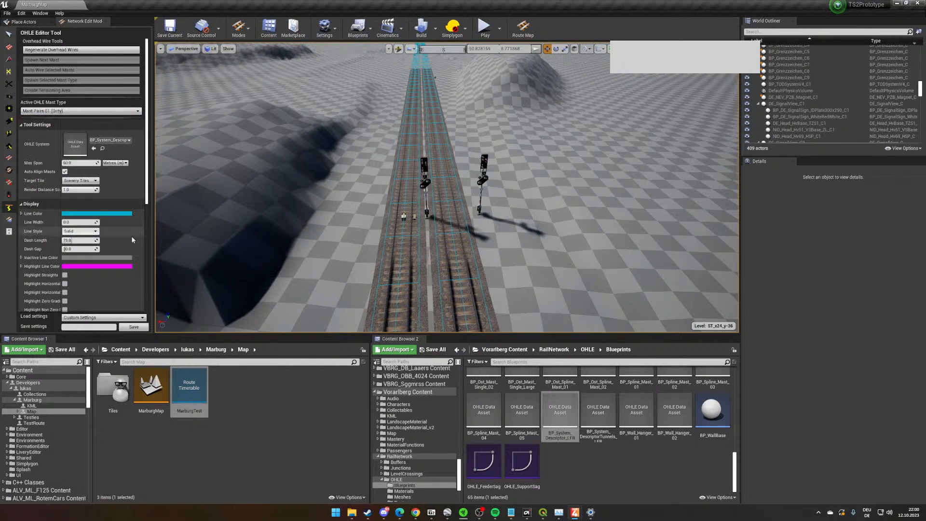
# - Mark a line across both tracks beside the two signals and spawn the selected mast pair there
pyautogui.moveTo(336, 180); pyautogui.dragTo(357, 203, button='right')
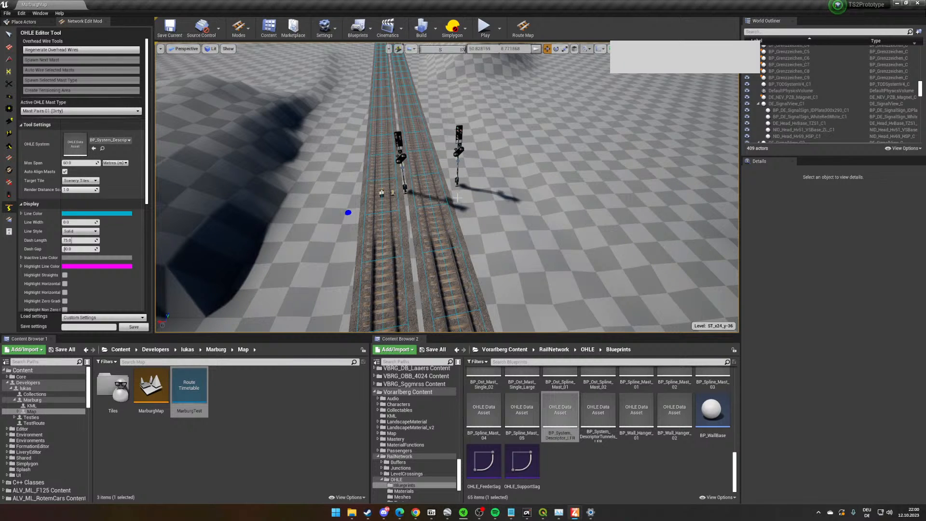
pyautogui.press('w')
pyautogui.moveTo(466, 199); pyautogui.dragTo(452, 189, button='right')
pyautogui.press('s')
pyautogui.click(82, 80)
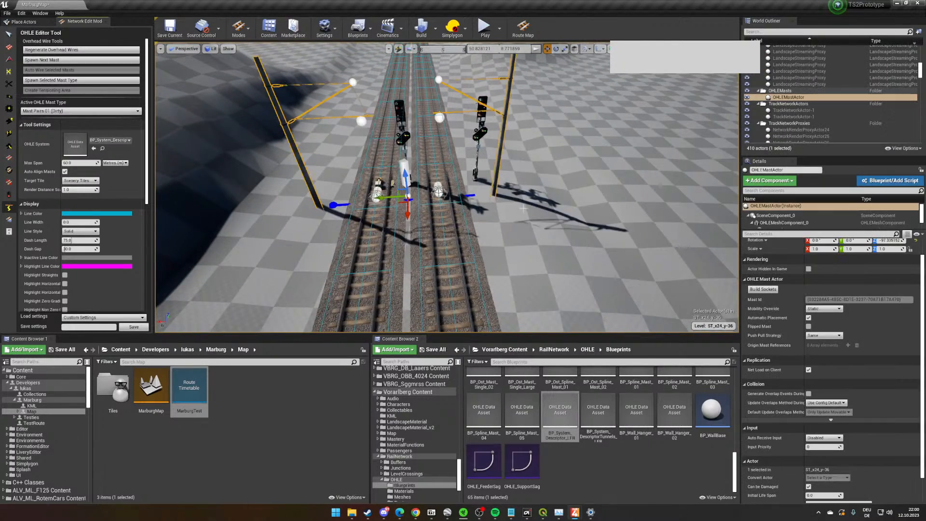
# - Set the Max Span to 75 m and spawn two more mast pairs along the line
pyautogui.moveTo(520, 240); pyautogui.dragTo(526, 222, button='right')
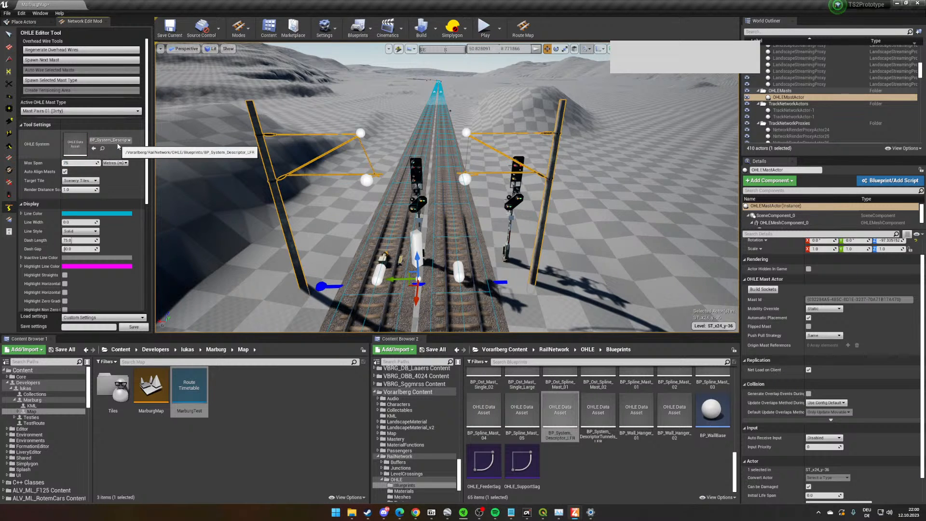
pyautogui.click(126, 177)
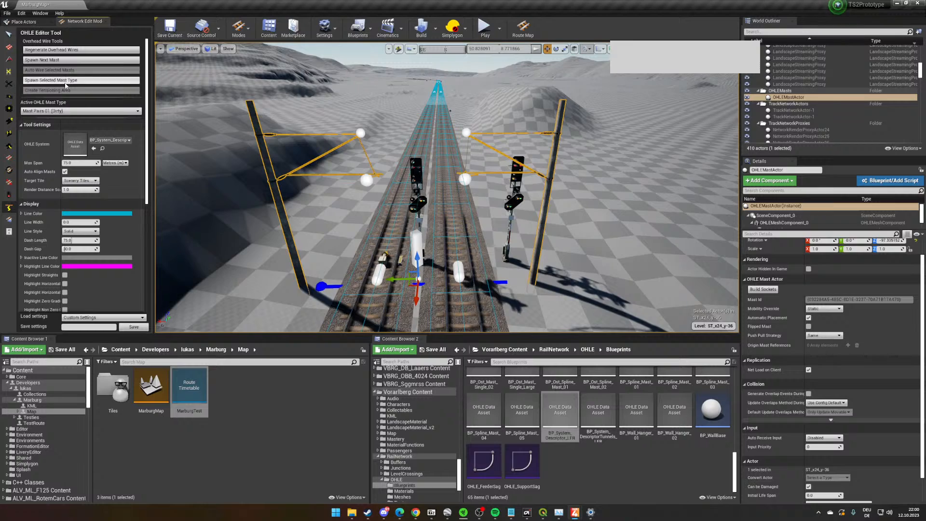
pyautogui.click(66, 60)
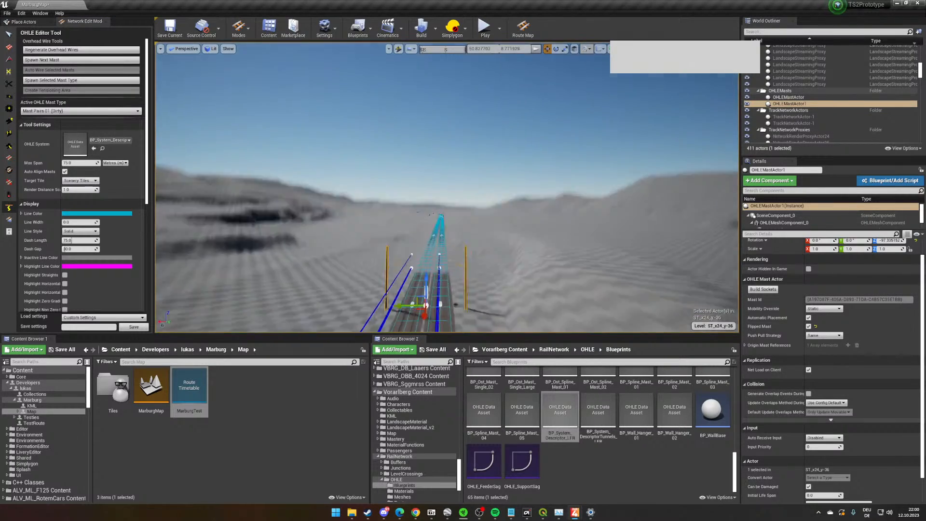
pyautogui.click(73, 60)
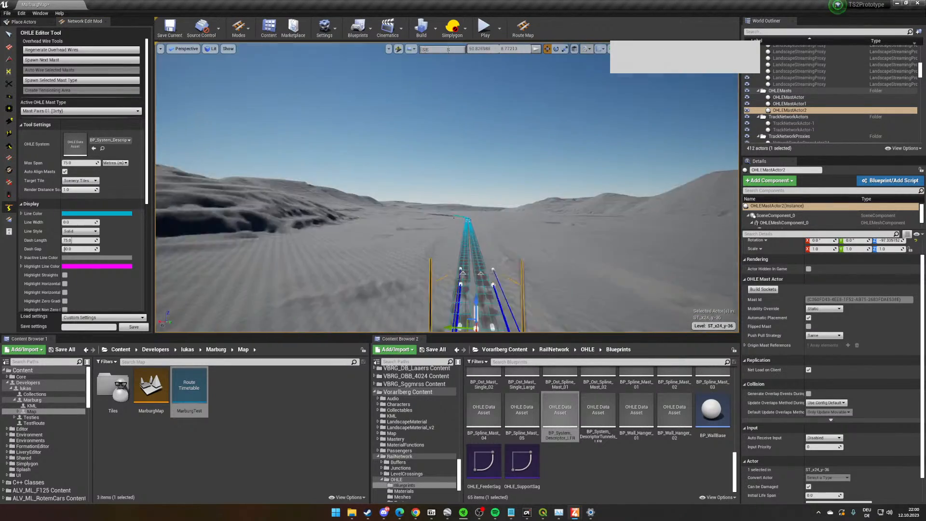
# - Keep Mast Pairs 01 (Dirty) as the mast type and continue spawning mast pairs along the line to the junctions
pyautogui.click(80, 111)
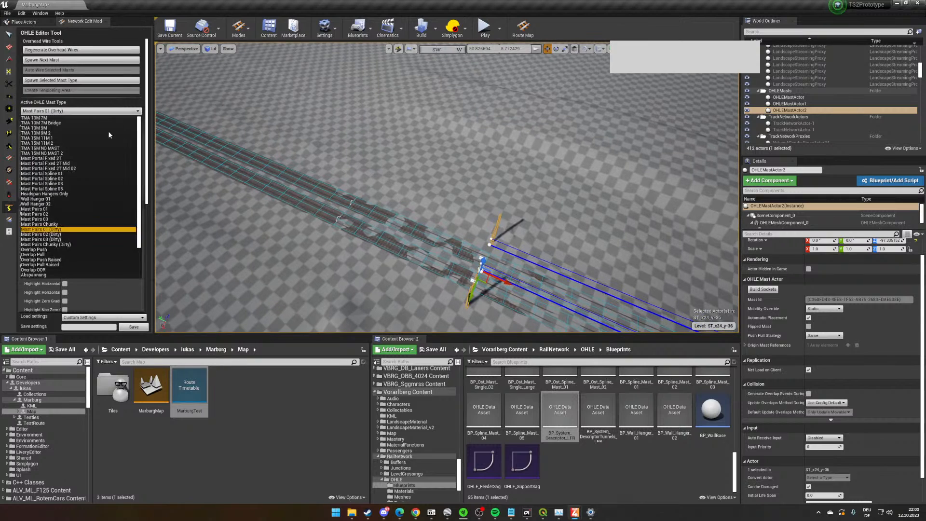
pyautogui.scroll(-2, 101, 242)
pyautogui.moveTo(464, 221); pyautogui.dragTo(410, 227, button='right')
pyautogui.click(52, 63)
pyautogui.click(52, 63)
pyautogui.click(51, 63)
pyautogui.press('w')
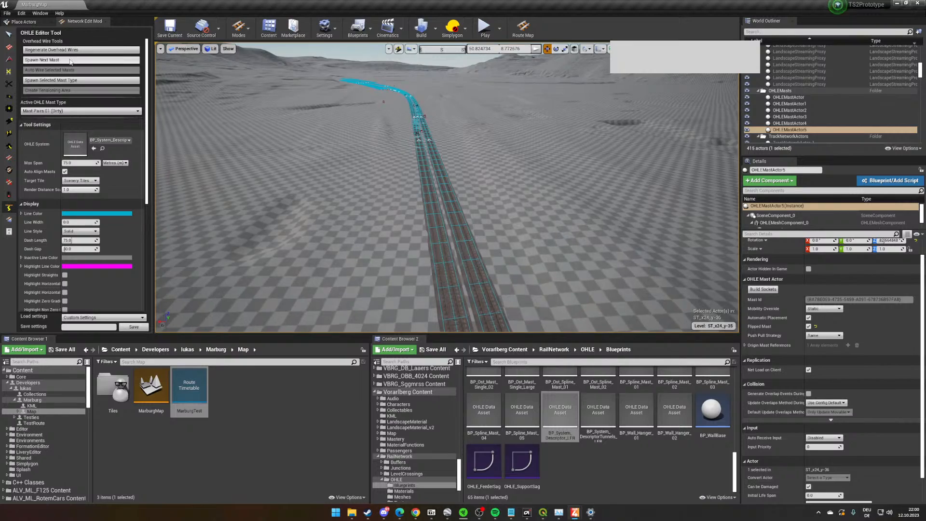
pyautogui.click(70, 59)
# - Choose Ost Mast Portal Spline 01, mark a line across the tracks at the junctions, and spawn the mast portal
pyautogui.moveTo(409, 195); pyautogui.dragTo(460, 250, button='right')
pyautogui.press('w')
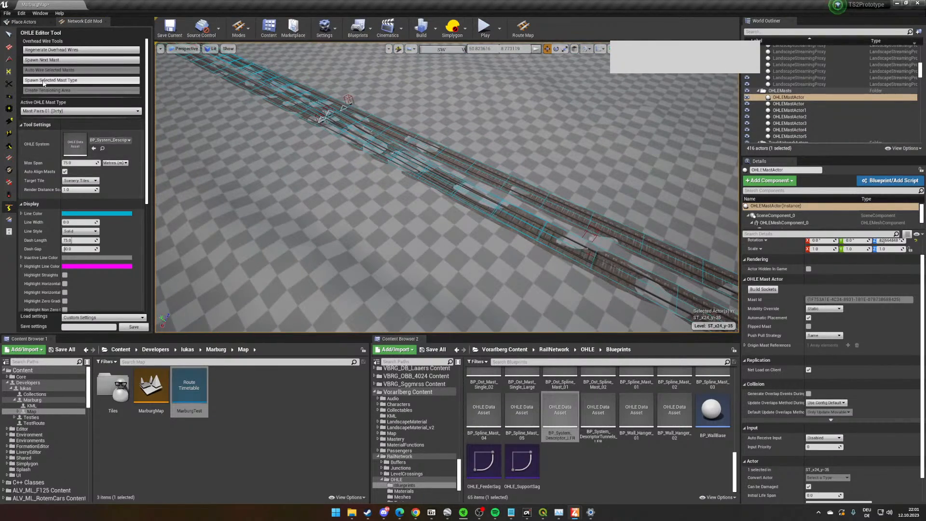
pyautogui.click(79, 111)
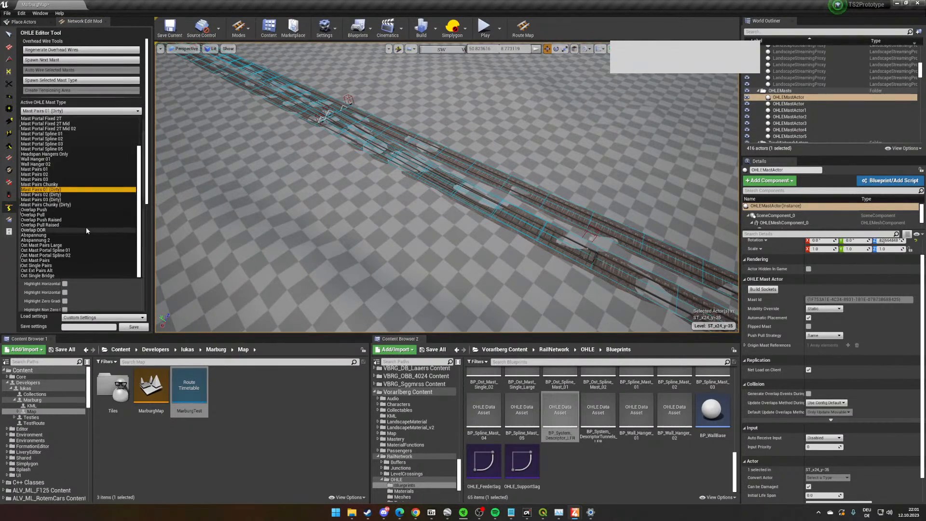
pyautogui.click(98, 249)
pyautogui.moveTo(293, 191); pyautogui.dragTo(292, 192, button='right')
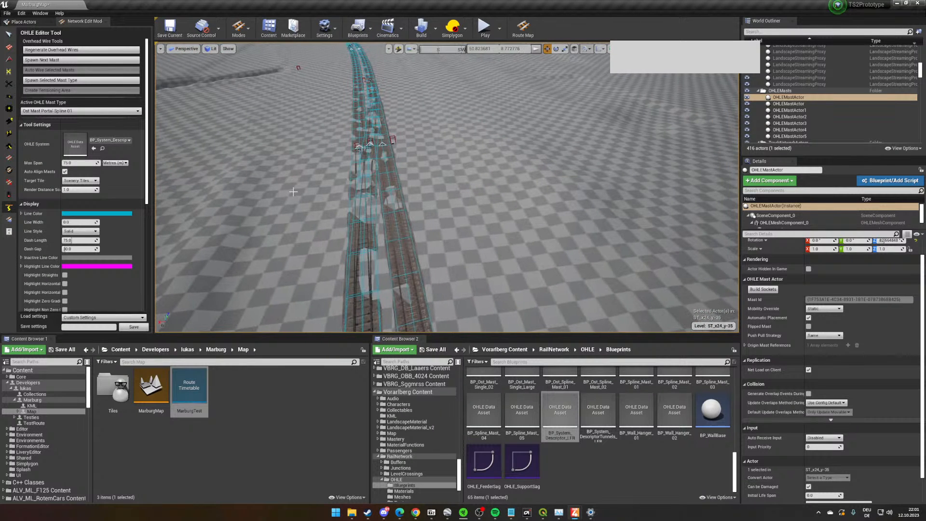
pyautogui.click(82, 81)
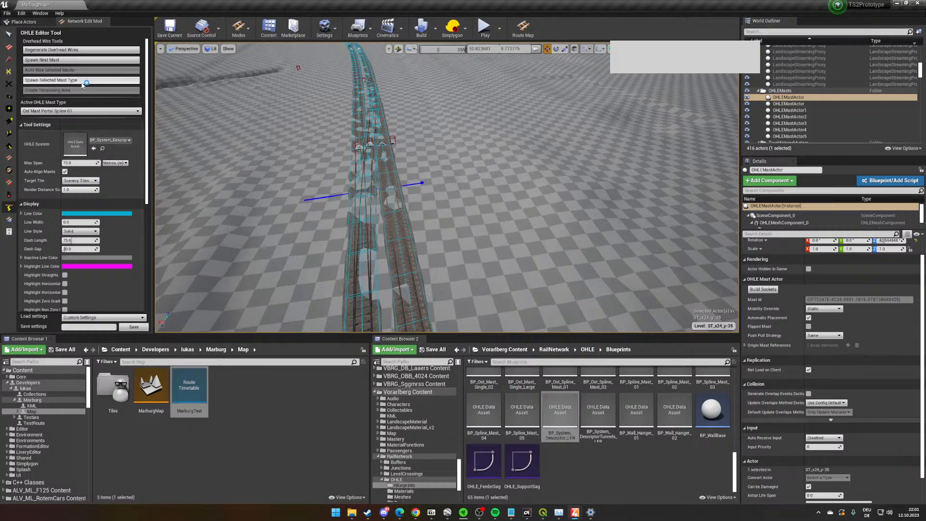
# - Examine the mast portal's posts, hangers and wire connections over the tracks from several sides
pyautogui.press('w')
pyautogui.moveTo(590, 251); pyautogui.dragTo(590, 251, button='right')
pyautogui.moveTo(353, 207); pyautogui.dragTo(353, 207, button='right')
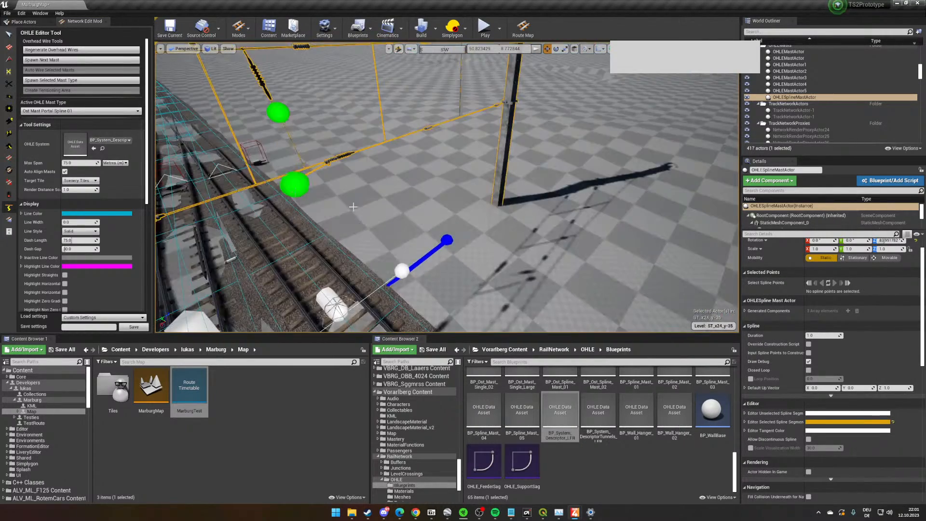
pyautogui.press('w')
pyautogui.moveTo(289, 182); pyautogui.dragTo(289, 182, button='right')
pyautogui.moveTo(506, 246); pyautogui.dragTo(506, 247, button='right')
pyautogui.click(387, 140)
pyautogui.moveTo(388, 140); pyautogui.dragTo(387, 139, button='right')
pyautogui.press('w')
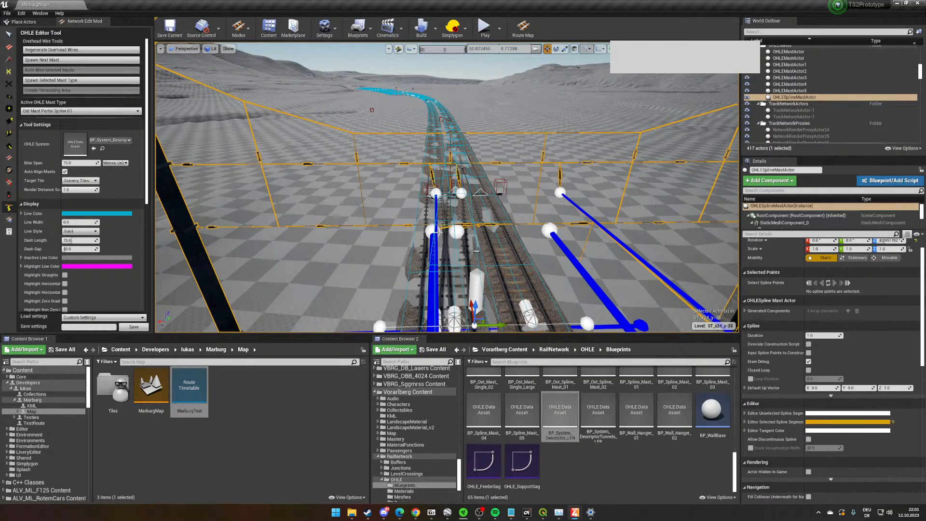
# - Raise the mast portal slightly while viewing it along both tracks
pyautogui.moveTo(480, 174); pyautogui.dragTo(452, 244, button='right')
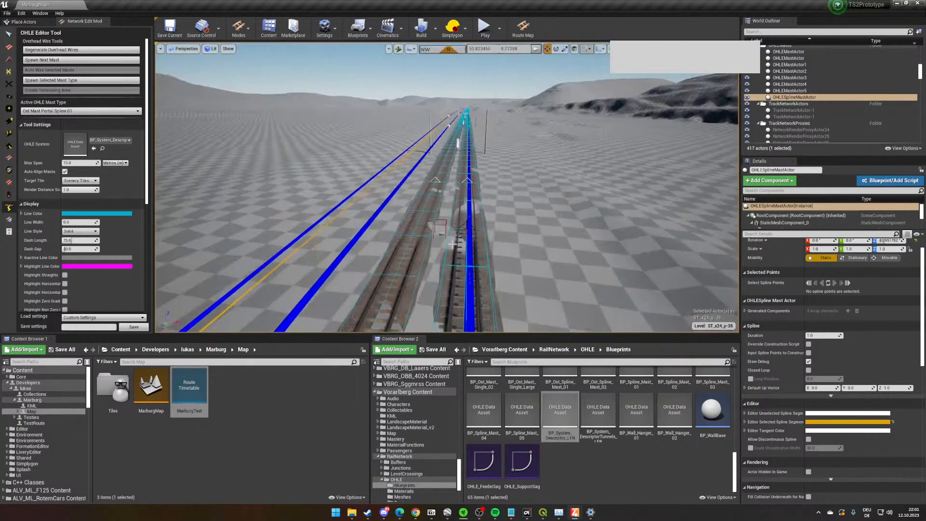
pyautogui.scroll(8, 406, 270)
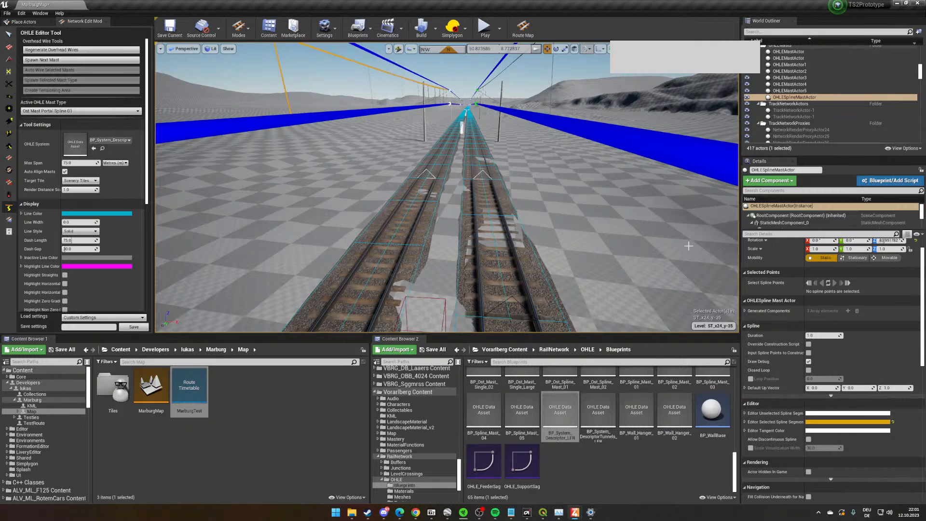
pyautogui.scroll(4, 689, 245)
pyautogui.moveTo(613, 232); pyautogui.dragTo(562, 178, button='right')
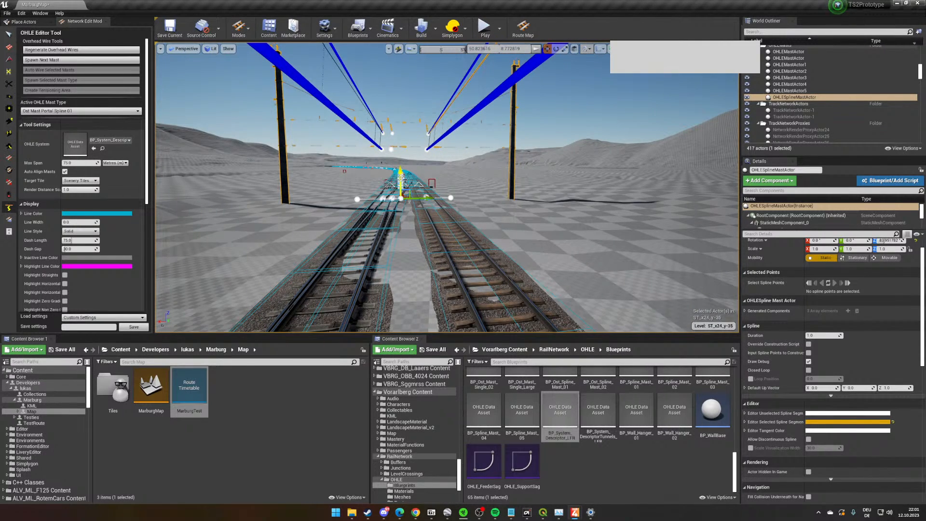
pyautogui.moveTo(401, 178); pyautogui.dragTo(405, 171)
pyautogui.scroll(2, 593, 214)
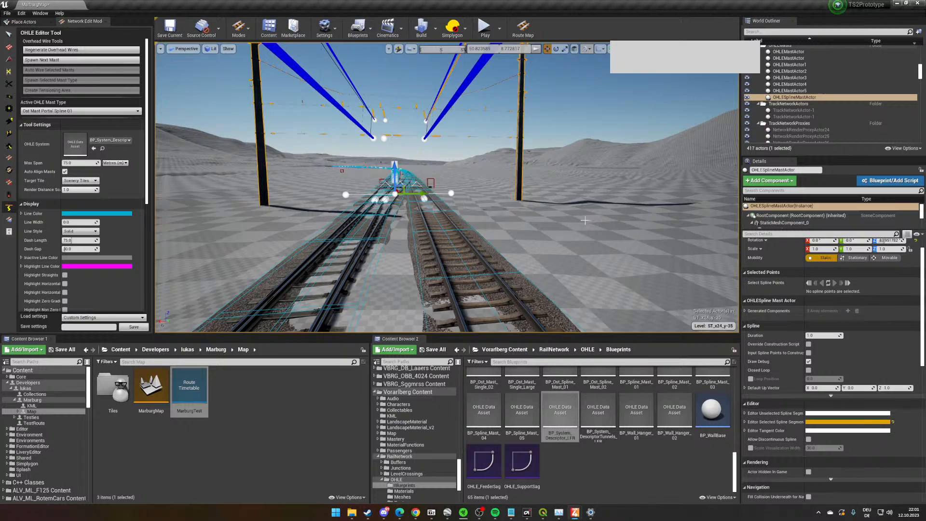
# - Follow the tracks beyond the mast portal through the parallel sidings and examine the layout back to the junctions
pyautogui.press('w')
pyautogui.moveTo(587, 219); pyautogui.dragTo(581, 198, button='right')
pyautogui.press('w')
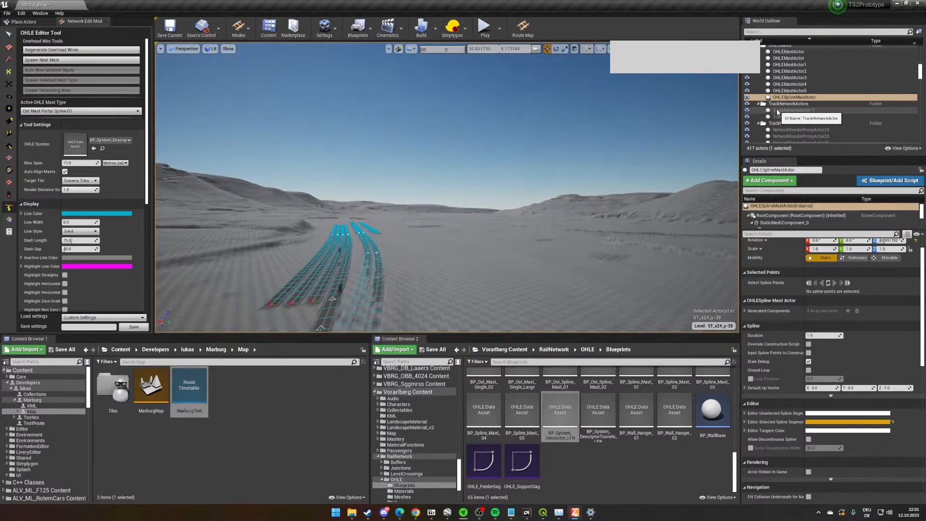
pyautogui.press('w')
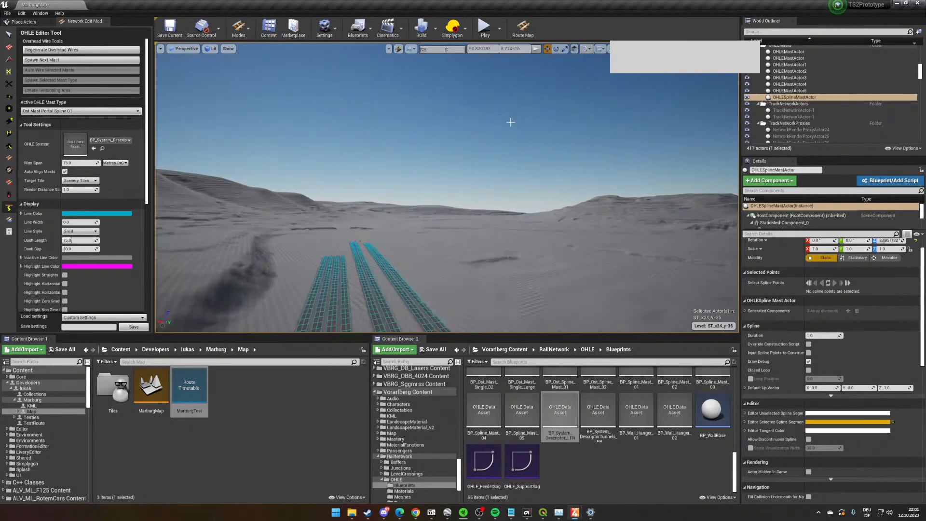
pyautogui.moveTo(510, 122); pyautogui.dragTo(725, 144, button='right')
pyautogui.press('w')
pyautogui.press('w')
pyautogui.press('w')
pyautogui.moveTo(509, 164); pyautogui.dragTo(281, 197, button='right')
pyautogui.press('w')
pyautogui.press('w')
pyautogui.press('w')
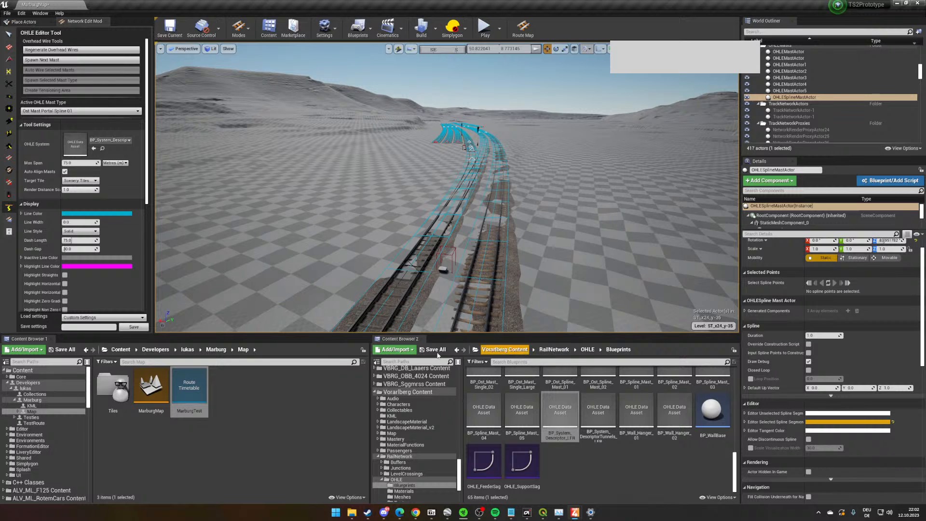
# - Go up to the Marburg folder that holds the route definition
pyautogui.click(234, 369)
pyautogui.click(215, 349)
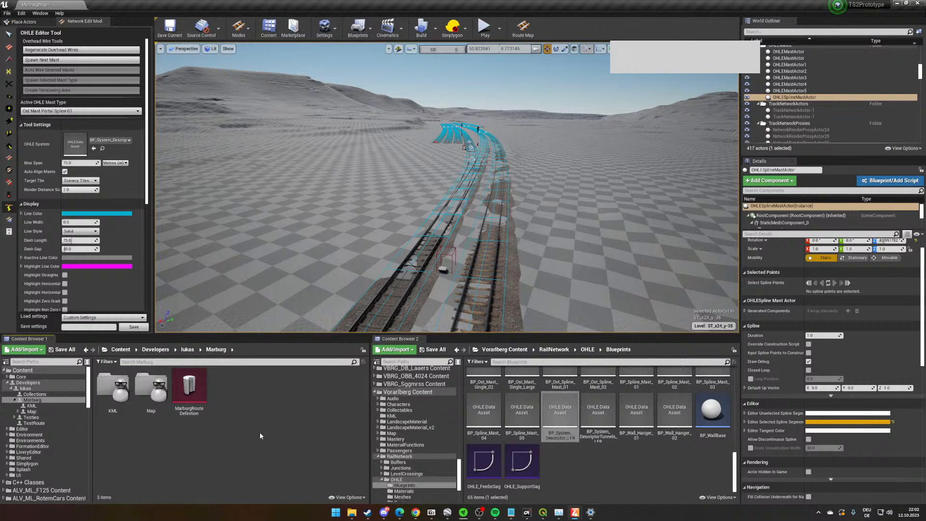
pyautogui.rightClick(250, 418)
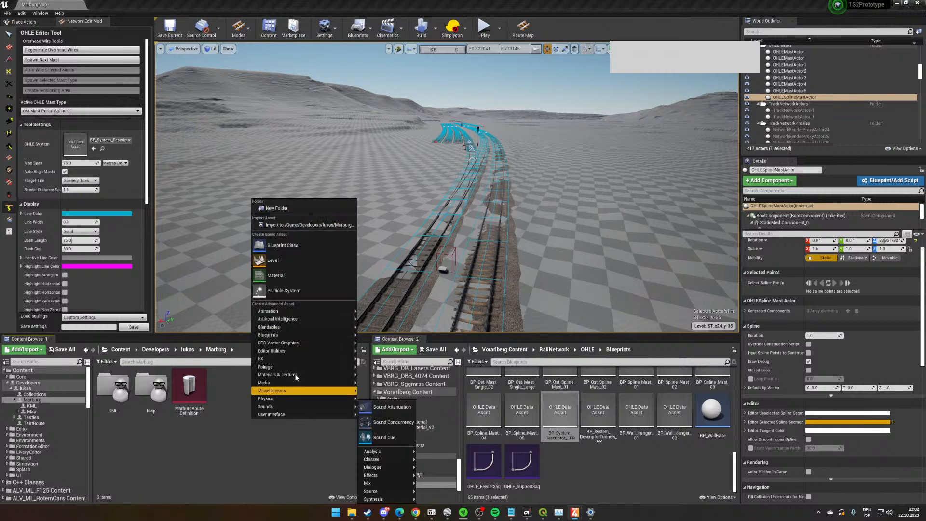
pyautogui.click(283, 245)
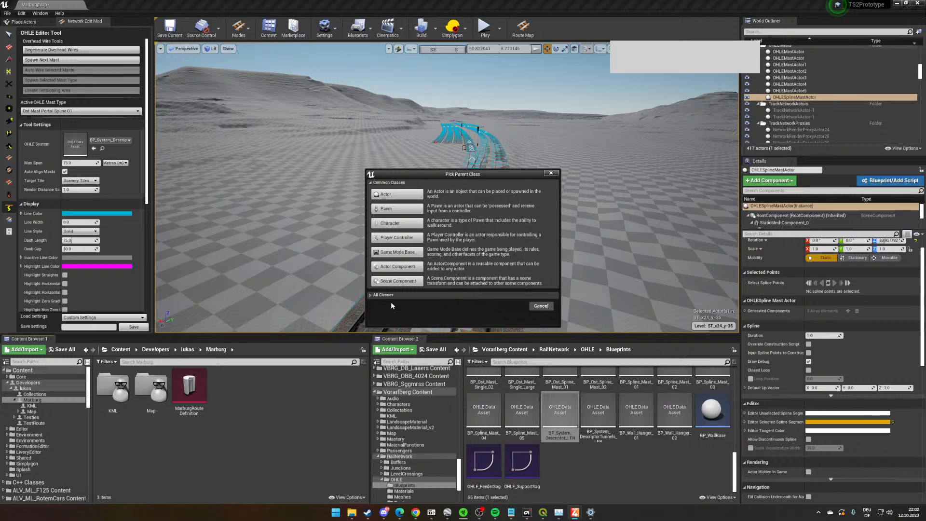
pyautogui.click(374, 295)
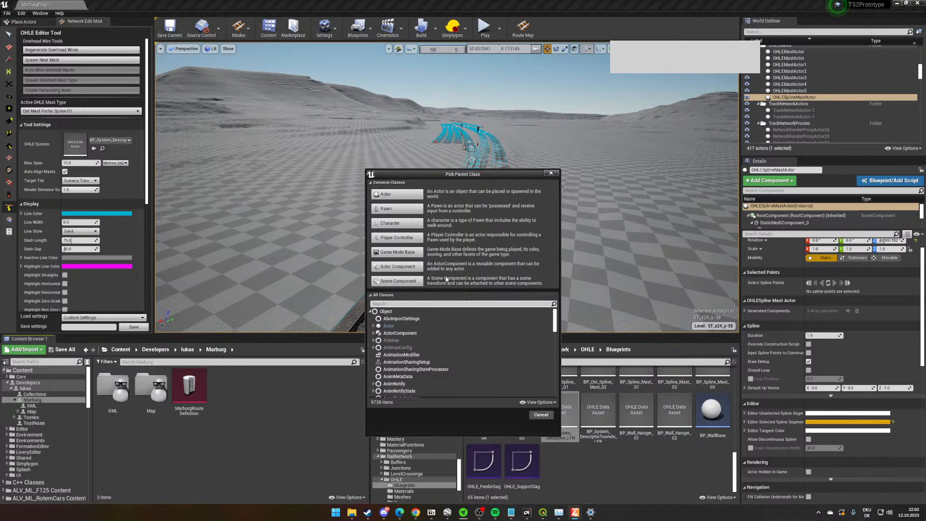
pyautogui.write('Signal')
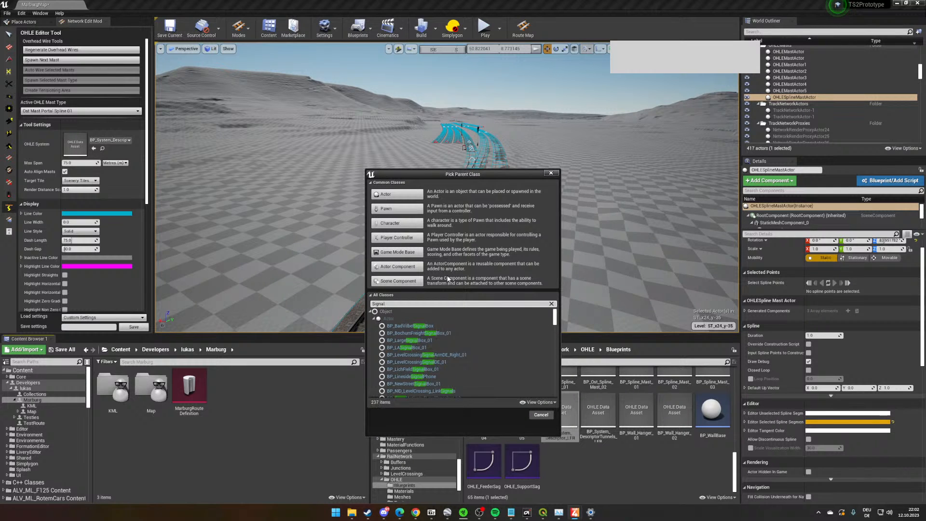
pyautogui.write('Actor')
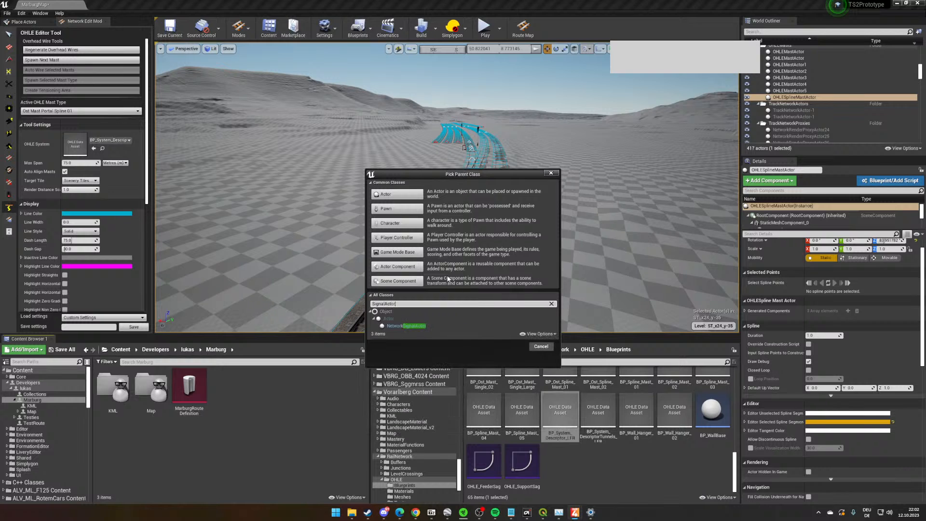
pyautogui.press('BackSpace')
pyautogui.press('BackSpace')
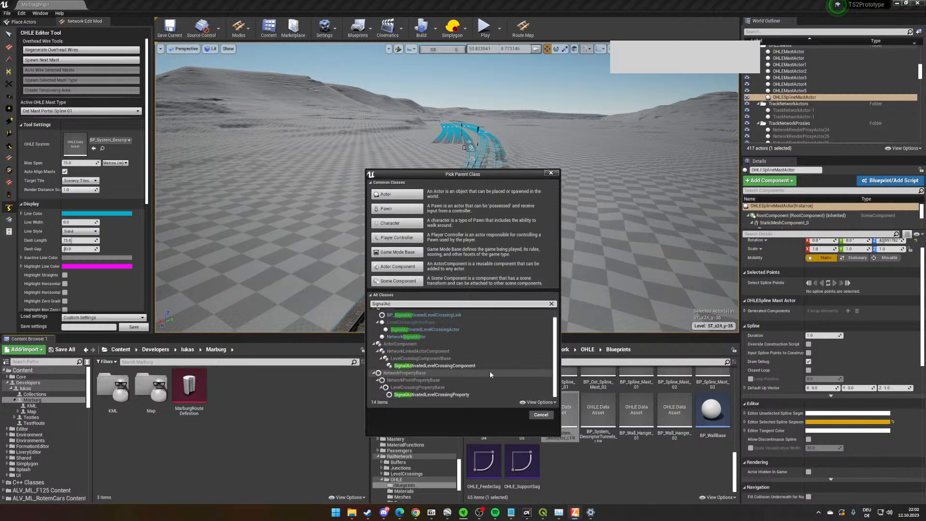
pyautogui.click(541, 415)
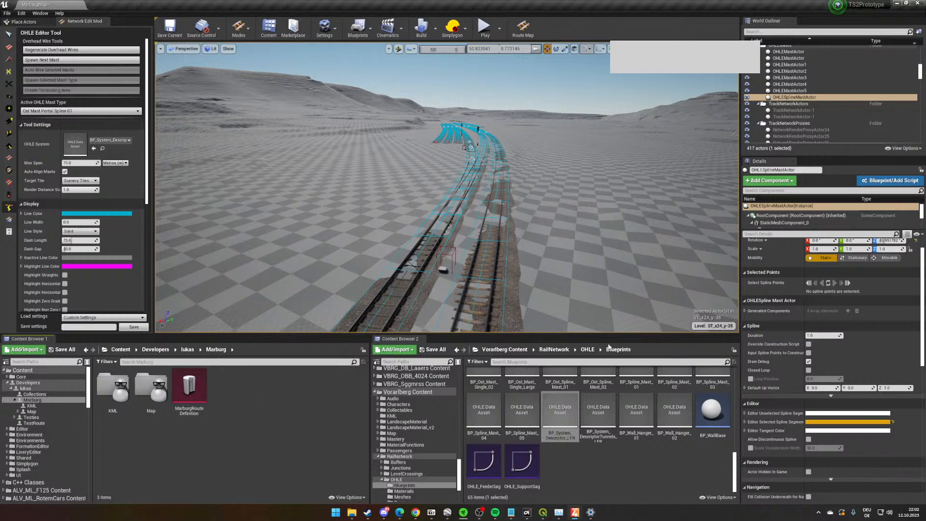
# - Browse to EuropeanContentPack's RailNetwork Signals folder and look over the existing signal model and view assets
pyautogui.scroll(4, 424, 416)
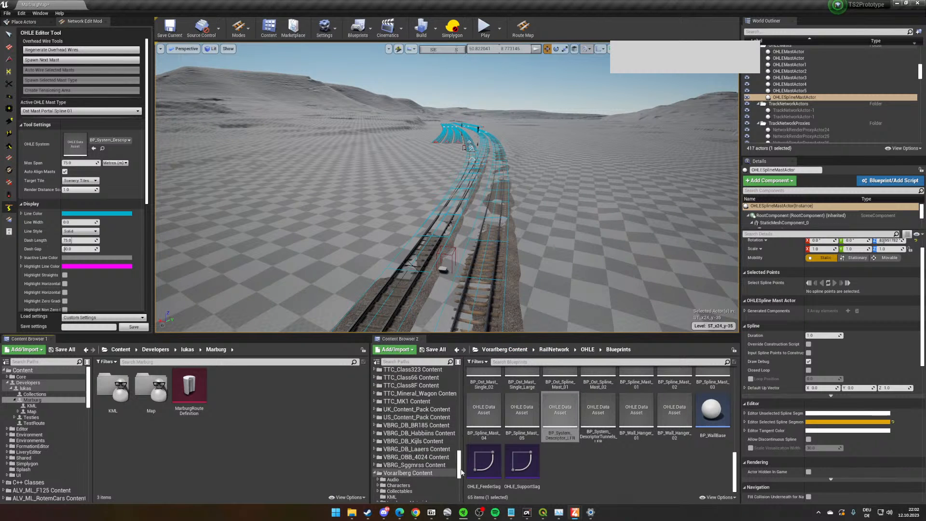
pyautogui.moveTo(459, 455); pyautogui.dragTo(462, 413)
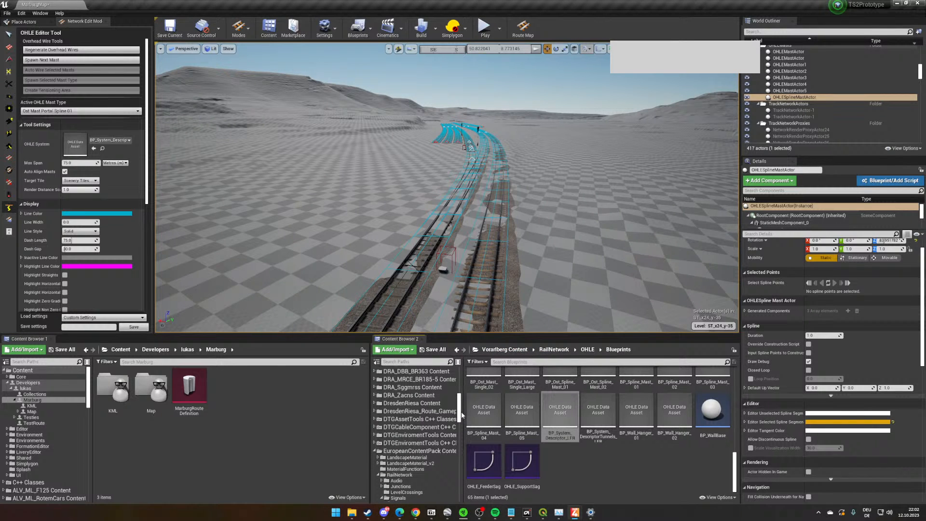
pyautogui.click(419, 450)
pyautogui.scroll(-2, 425, 434)
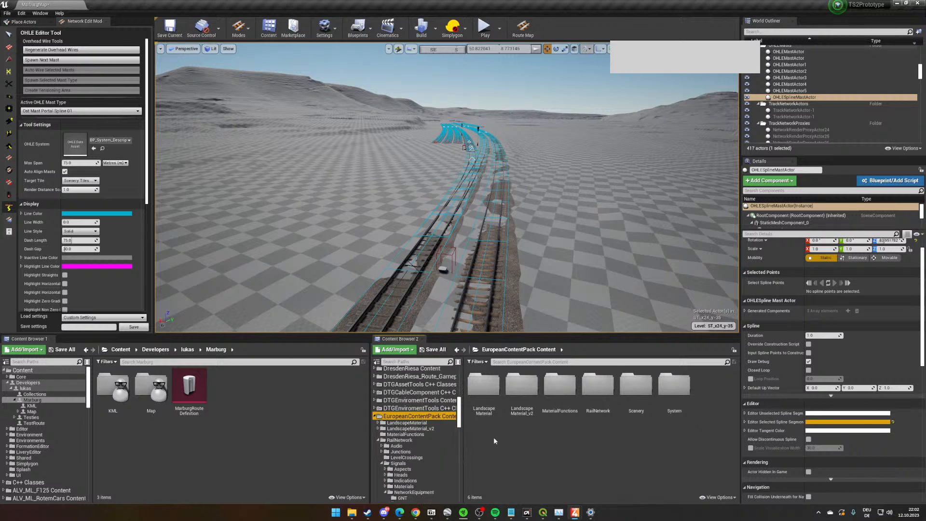
pyautogui.doubleClick(597, 386)
pyautogui.doubleClick(598, 386)
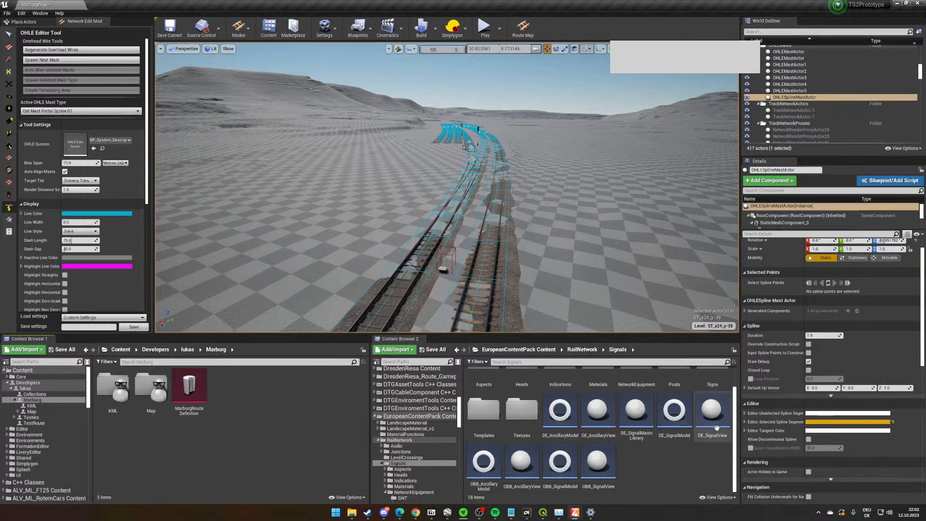
# - Create a Blueprint class in the Marburg folder with NetworkSignalProperty as parent and name it MySignallingSystem
pyautogui.rightClick(210, 413)
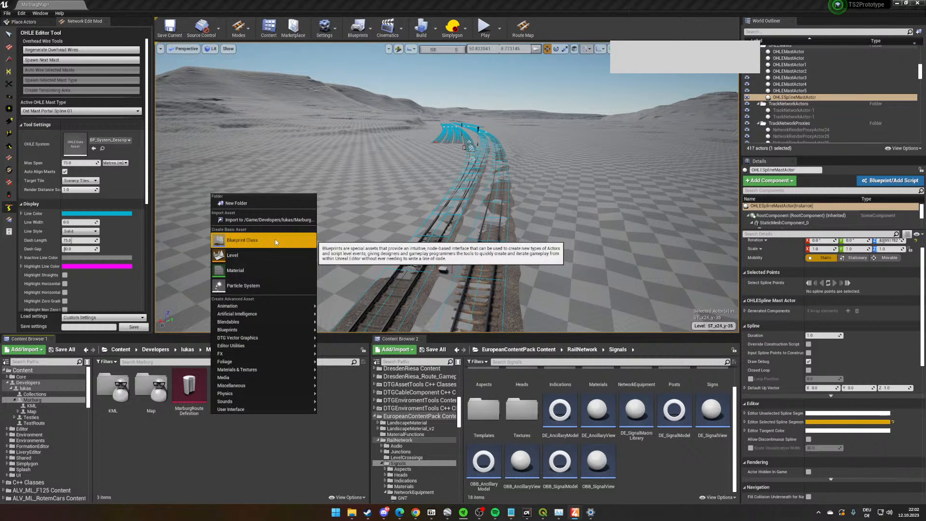
pyautogui.click(275, 239)
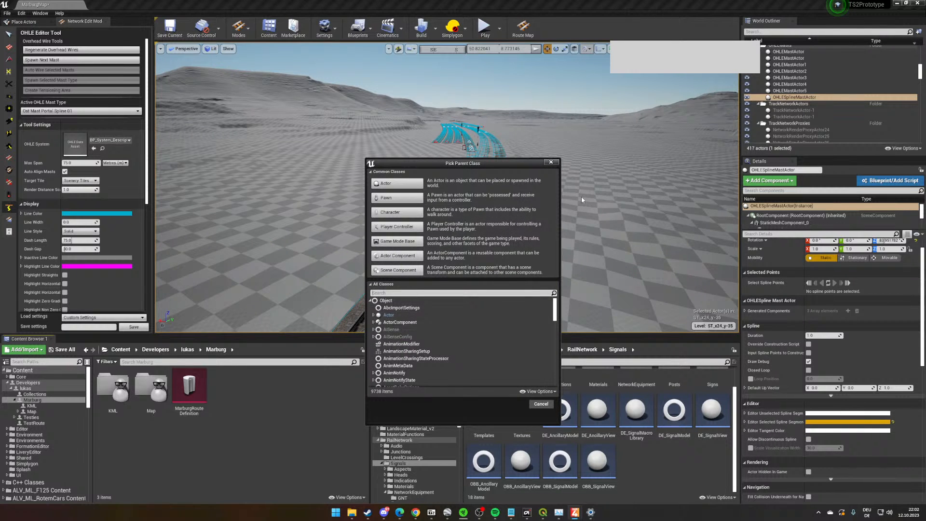
pyautogui.write('Networksignal')
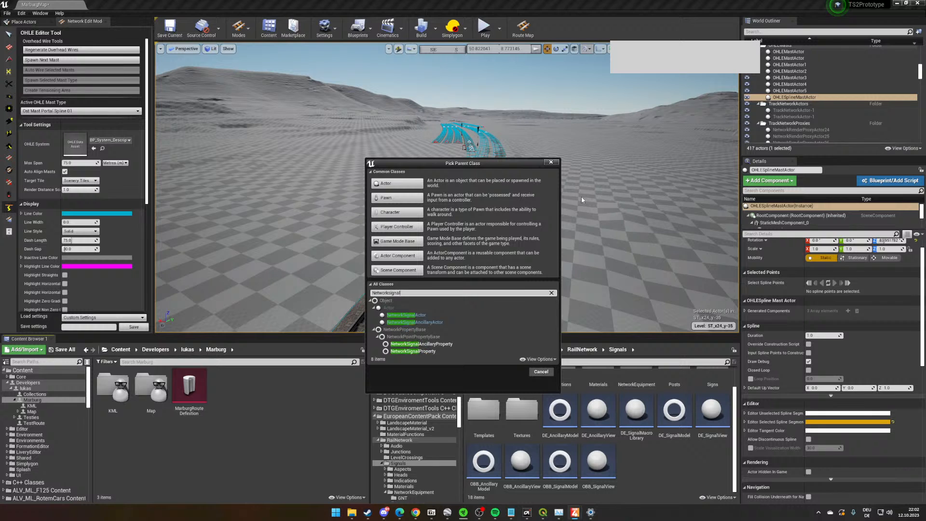
pyautogui.click(430, 352)
pyautogui.click(512, 371)
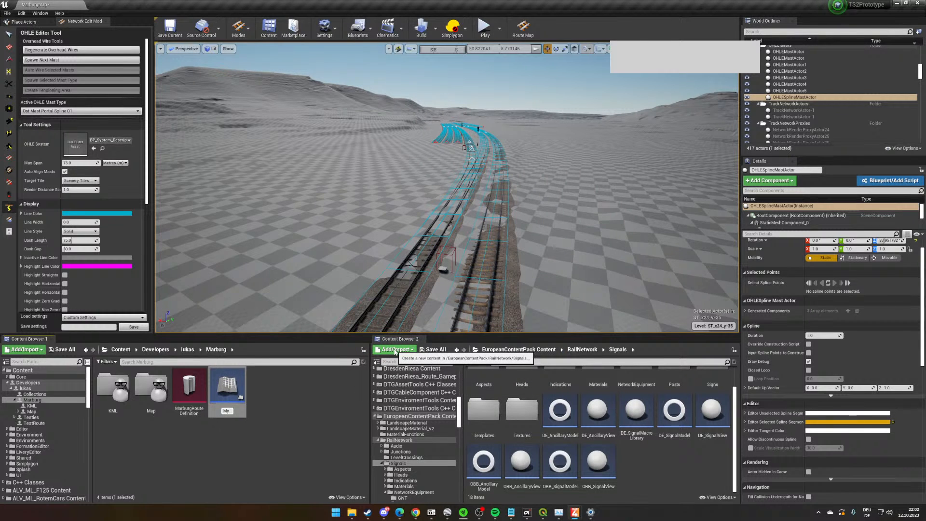
pyautogui.write('MySignallingSystem')
pyautogui.press('Return')
# - Open the MySignallingSystem blueprint and review its overridable signal functions, leaving without overriding any
pyautogui.doubleClick(223, 398)
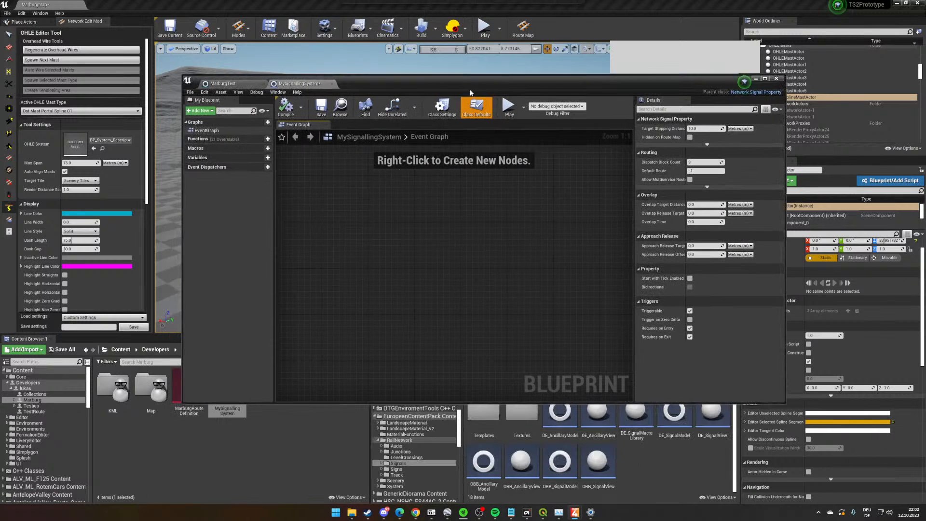
pyautogui.rightClick(362, 226)
pyautogui.click(346, 216)
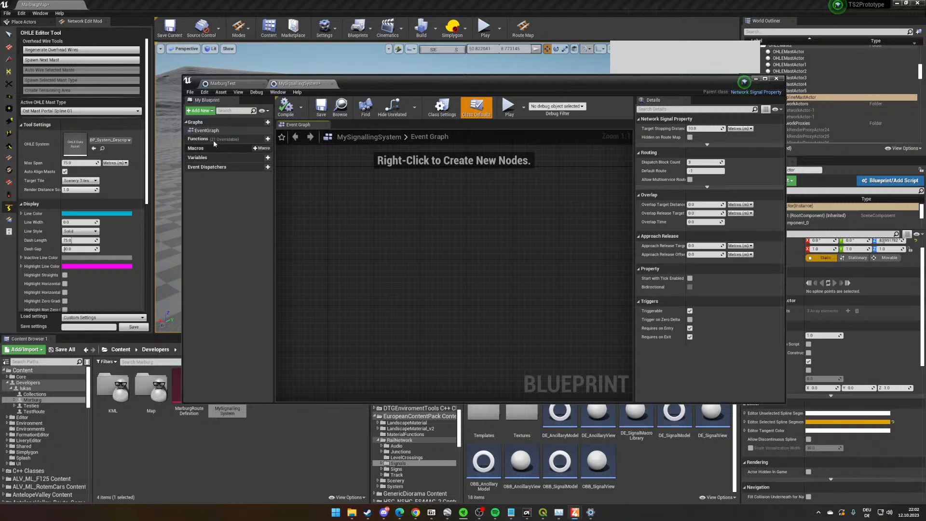
pyautogui.click(232, 139)
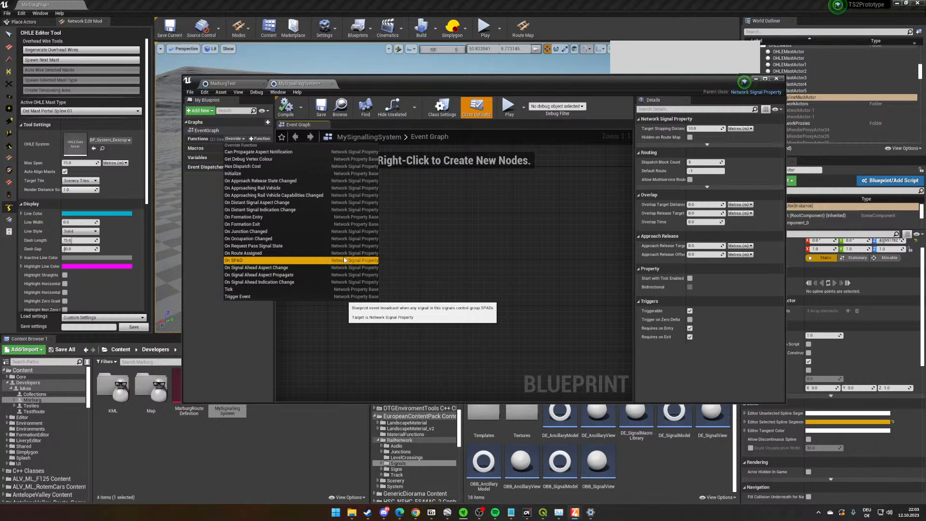
pyautogui.click(459, 264)
pyautogui.click(755, 79)
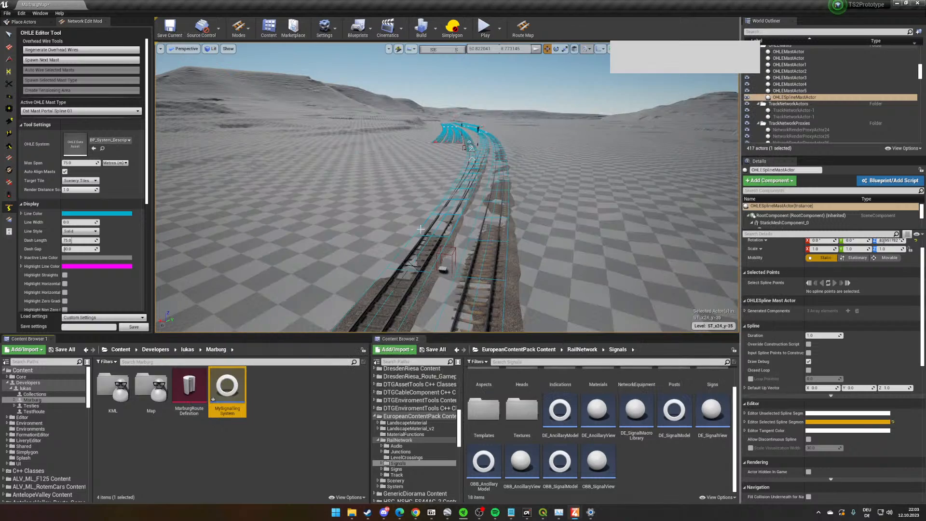
pyautogui.scroll(2, 329, 246)
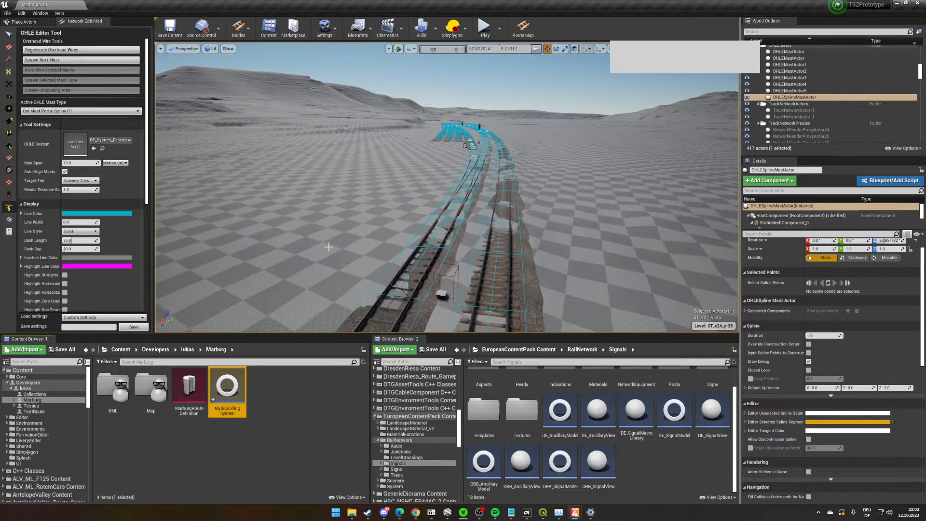
pyautogui.scroll(5, 401, 176)
pyautogui.moveTo(401, 175); pyautogui.dragTo(520, 208, button='right')
pyautogui.rightClick(520, 207)
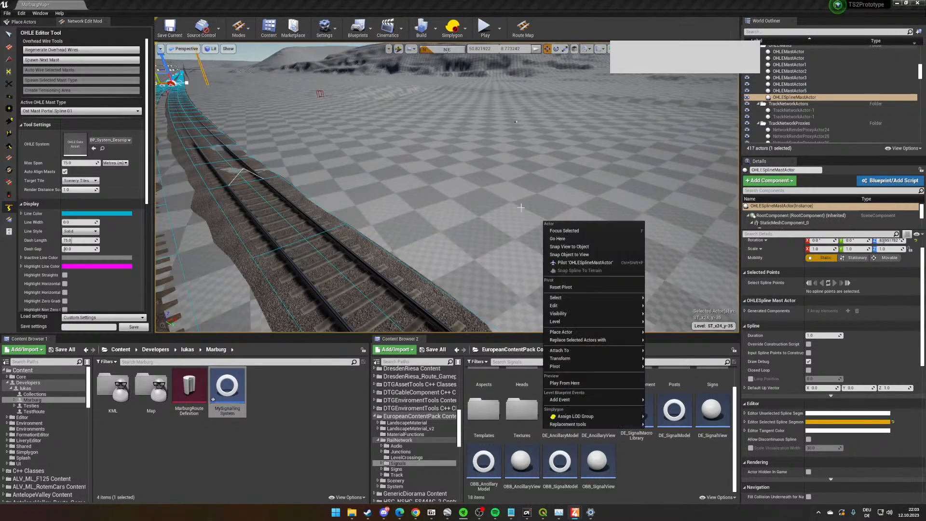
pyautogui.moveTo(504, 168); pyautogui.dragTo(483, 186, button='right')
pyautogui.press('w')
pyautogui.press('w')
pyautogui.moveTo(387, 247); pyautogui.dragTo(406, 246, button='right')
# - Reopen the MySignallingSystem blueprint and save it
pyautogui.doubleClick(227, 385)
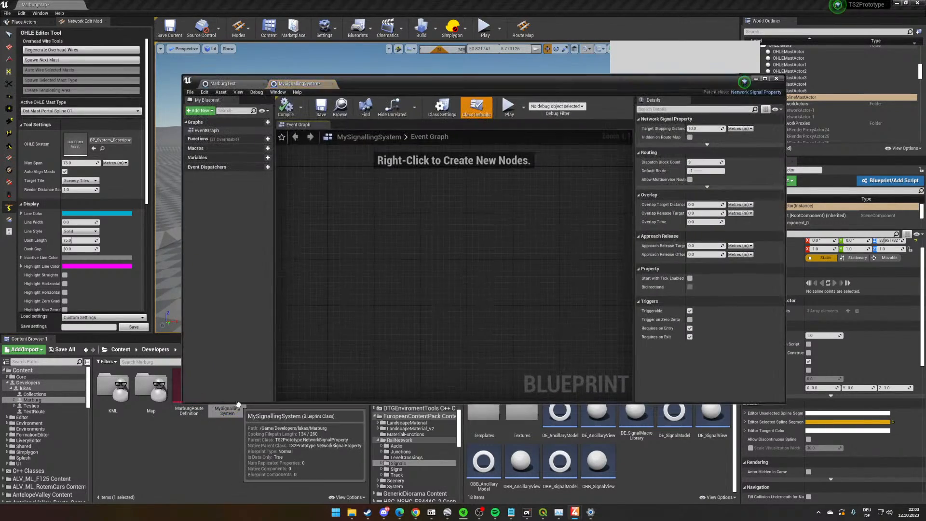
pyautogui.click(321, 105)
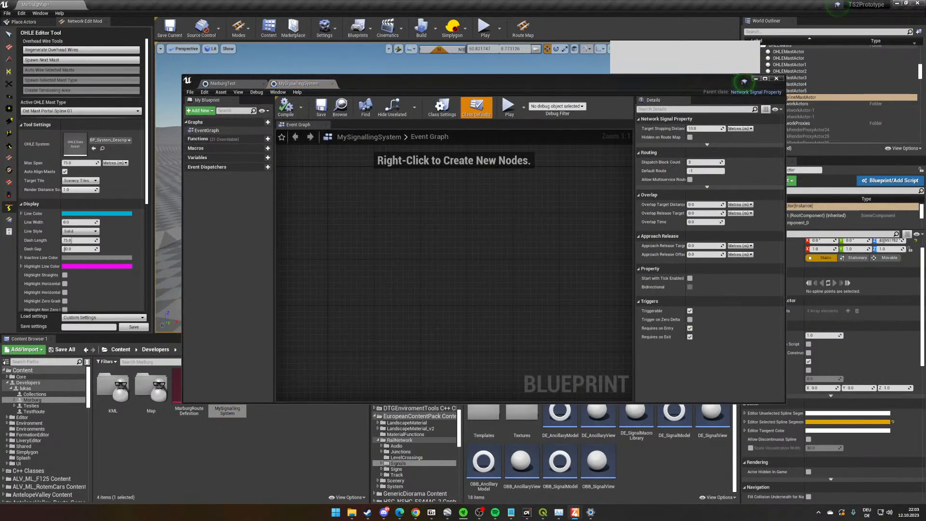
# - Create a Blueprint class in the Marburg folder with TrackNetworkActor as parent and name it MySignallingActor
pyautogui.rightClick(277, 412)
pyautogui.click(313, 234)
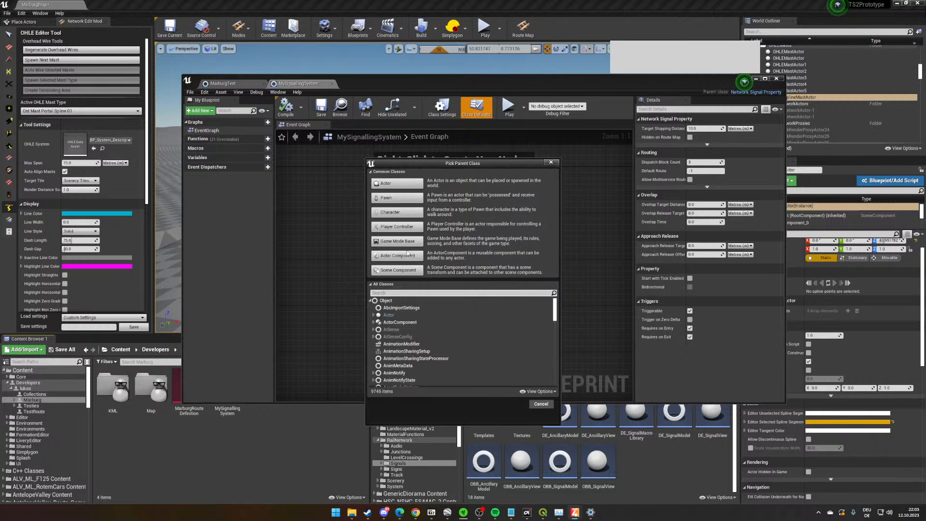
pyautogui.write('networ')
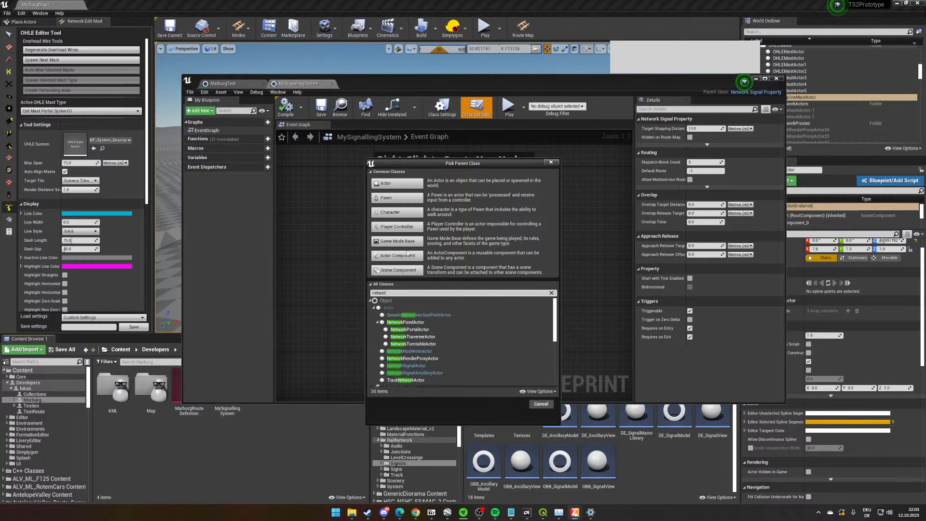
pyautogui.write('kact')
pyautogui.click(427, 322)
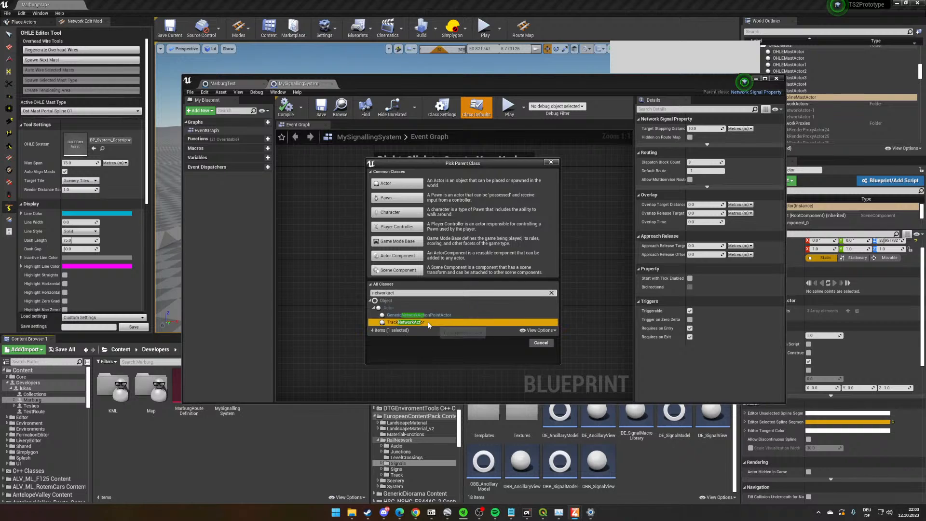
pyautogui.click(508, 343)
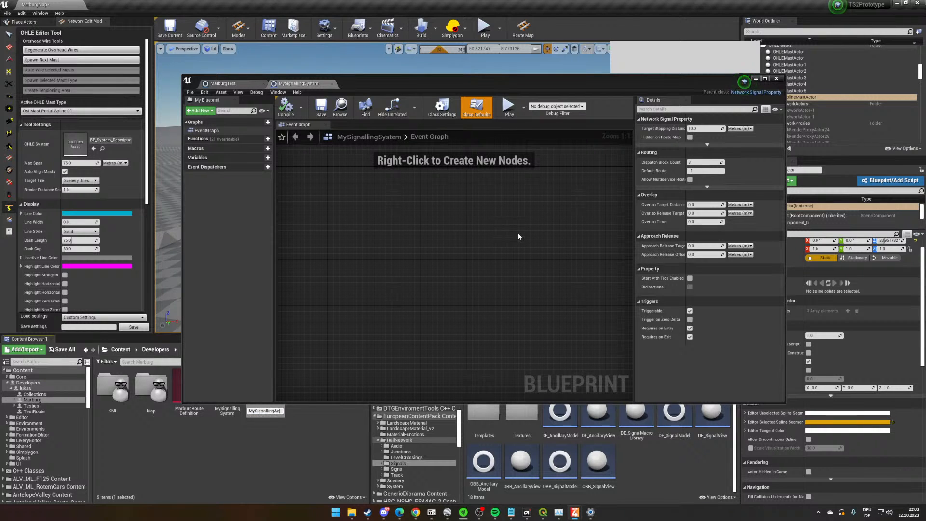
pyautogui.write('MySignallingActor')
pyautogui.press('Return')
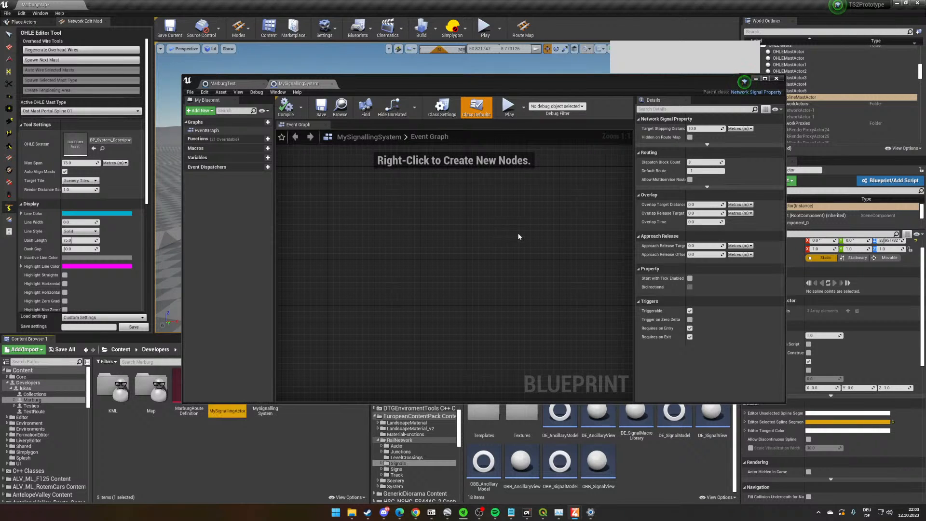
# - Open the MySignallingActor blueprint and examine its class defaults, from track network and replication to collision and input settings
pyautogui.doubleClick(233, 408)
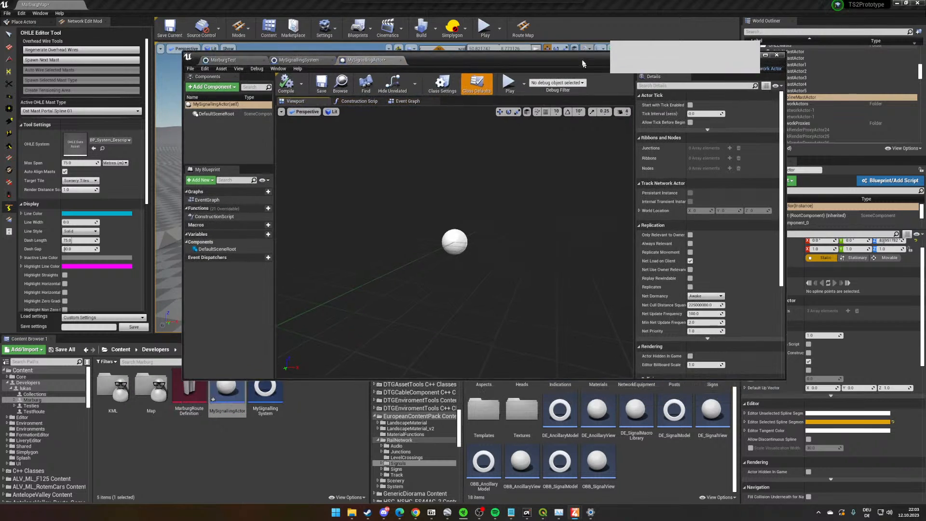
pyautogui.moveTo(582, 64); pyautogui.dragTo(578, 53)
pyautogui.scroll(-6, 731, 249)
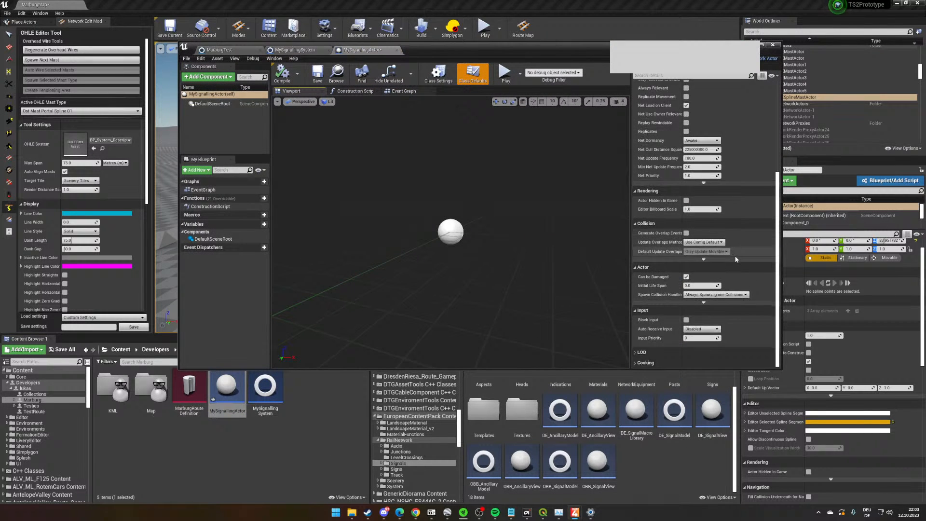
pyautogui.scroll(6, 733, 263)
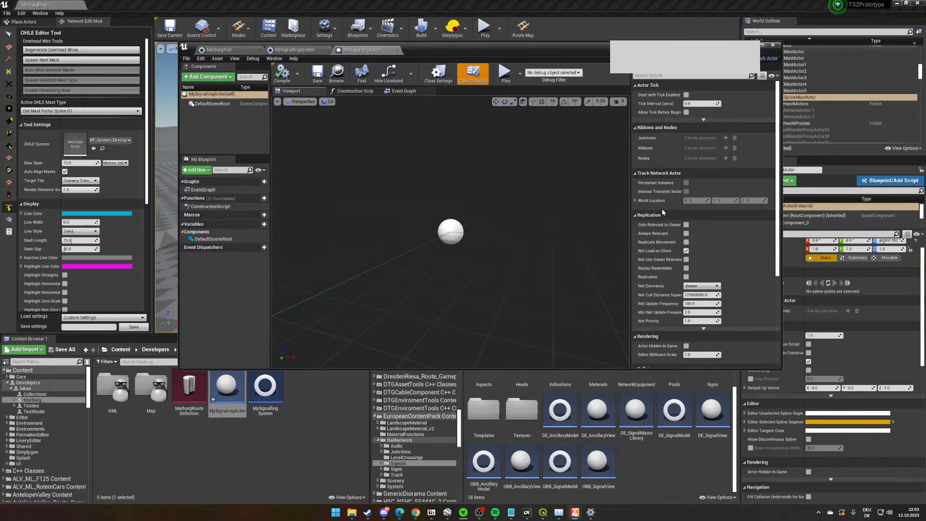
pyautogui.scroll(-3, 684, 197)
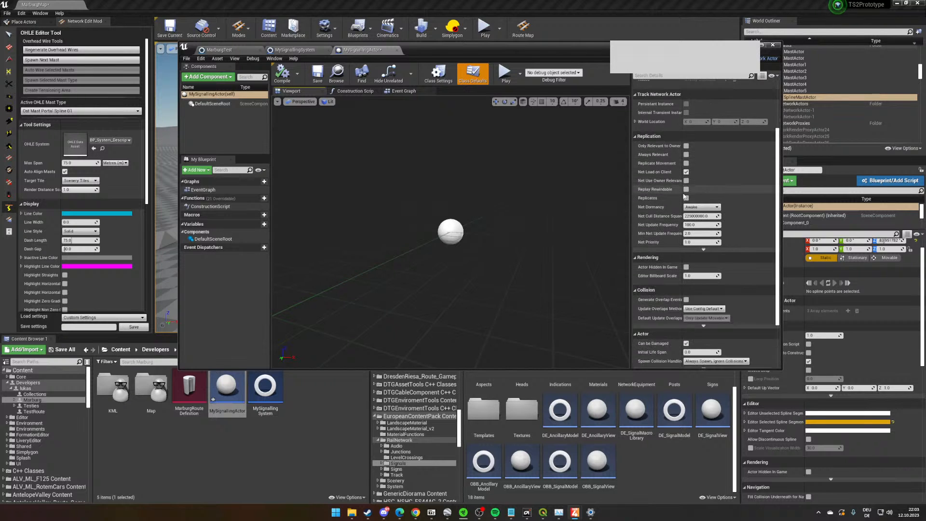
pyautogui.scroll(-3, 683, 193)
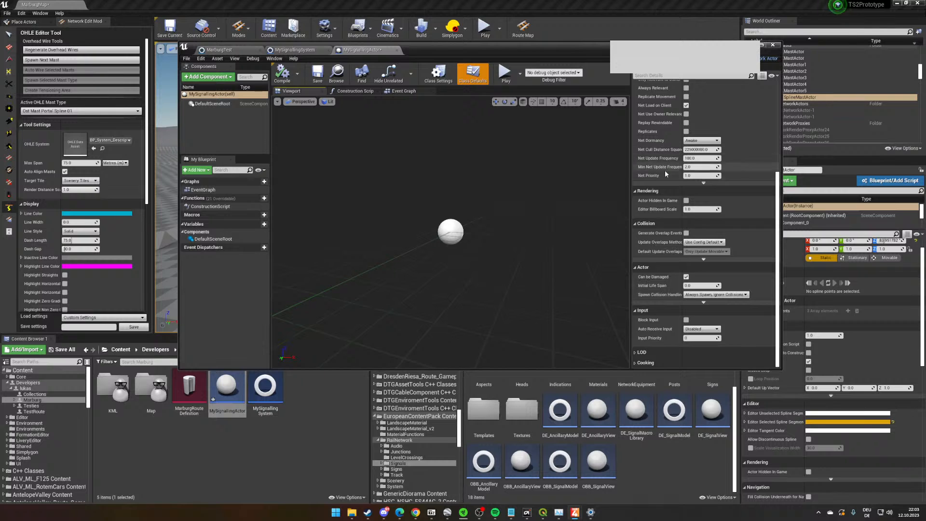
pyautogui.scroll(4, 694, 337)
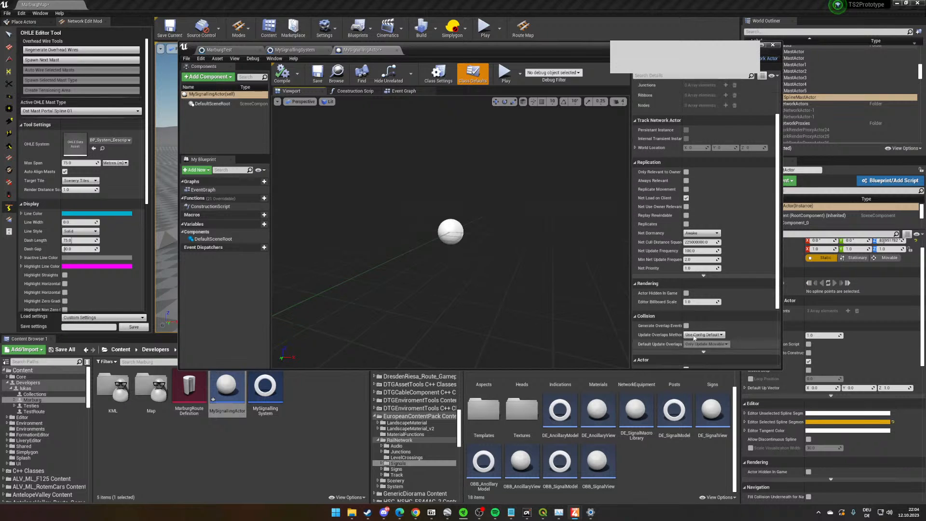
# - Examine MySignallingActor's class settings and class defaults, comparing them with the MySignallingSystem blueprint
pyautogui.scroll(2, 695, 337)
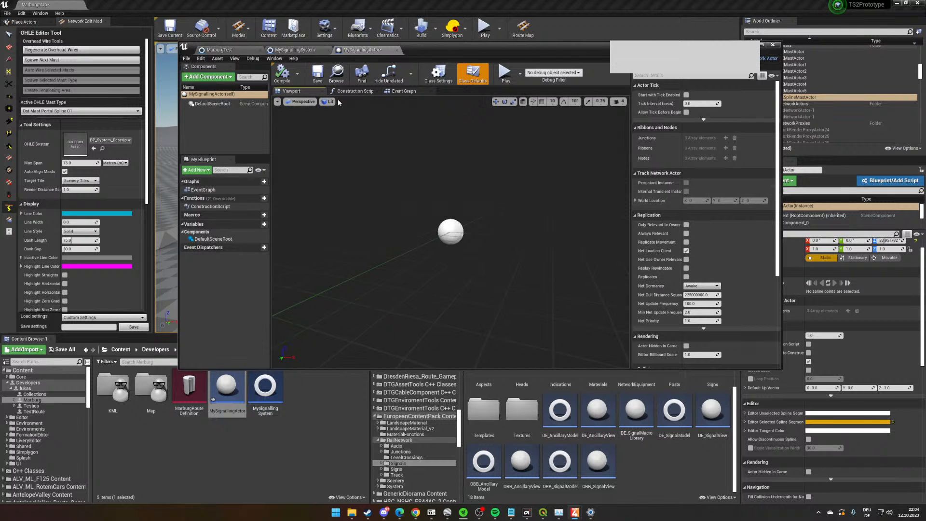
pyautogui.click(438, 73)
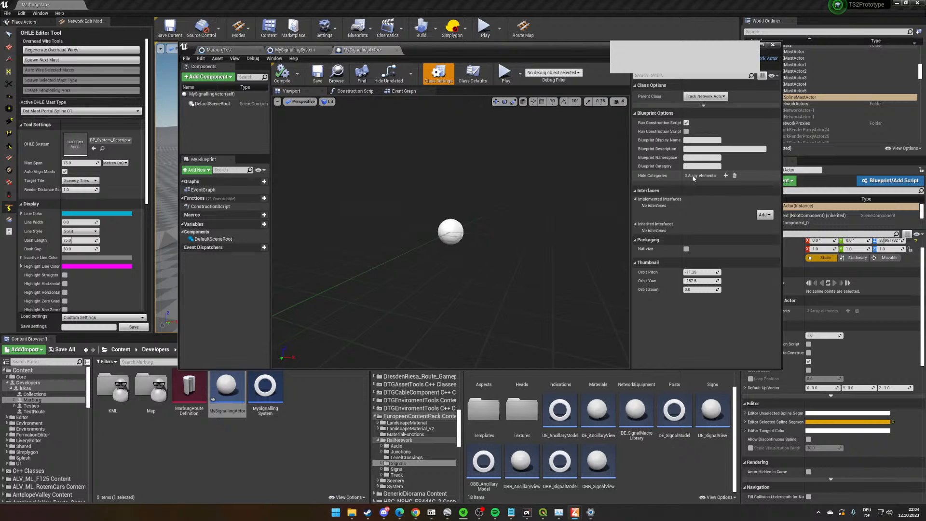
pyautogui.click(473, 73)
pyautogui.click(295, 50)
pyautogui.click(245, 51)
pyautogui.click(361, 49)
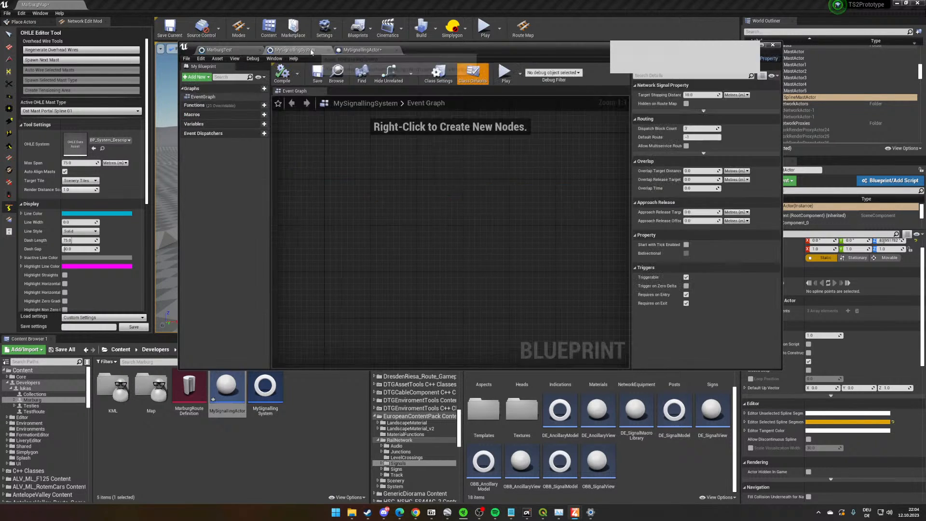
# - Open DE_SignalView from the Signals folder, examine its snapping and Network Signal Component properties, and return to MySignallingActor
pyautogui.doubleClick(712, 410)
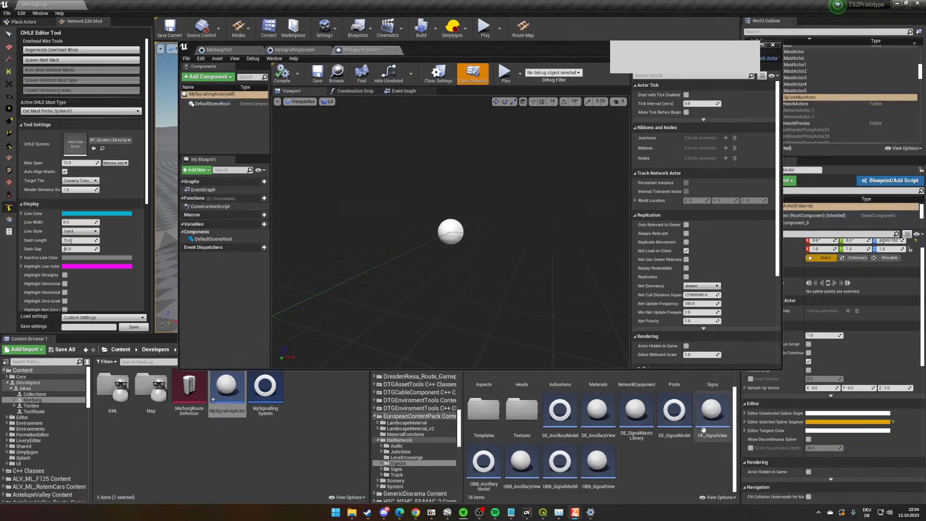
pyautogui.scroll(-3, 317, 203)
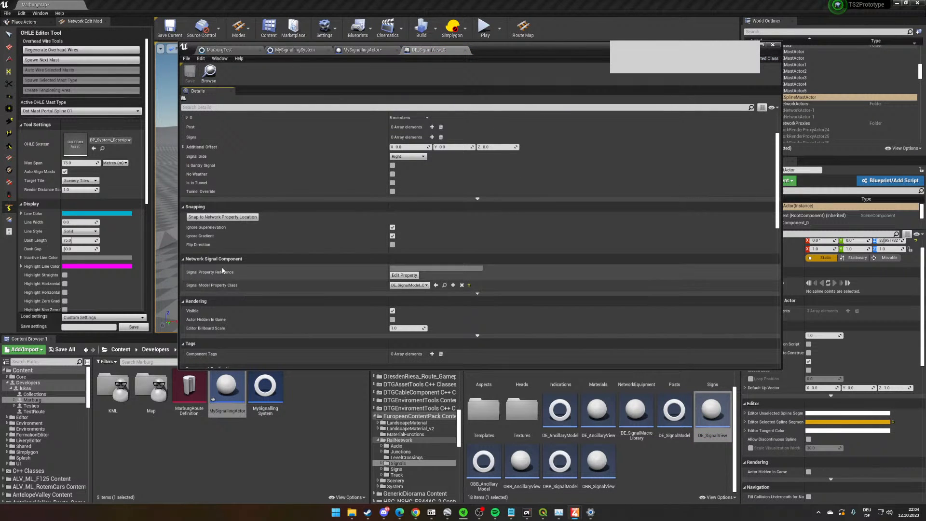
pyautogui.click(362, 50)
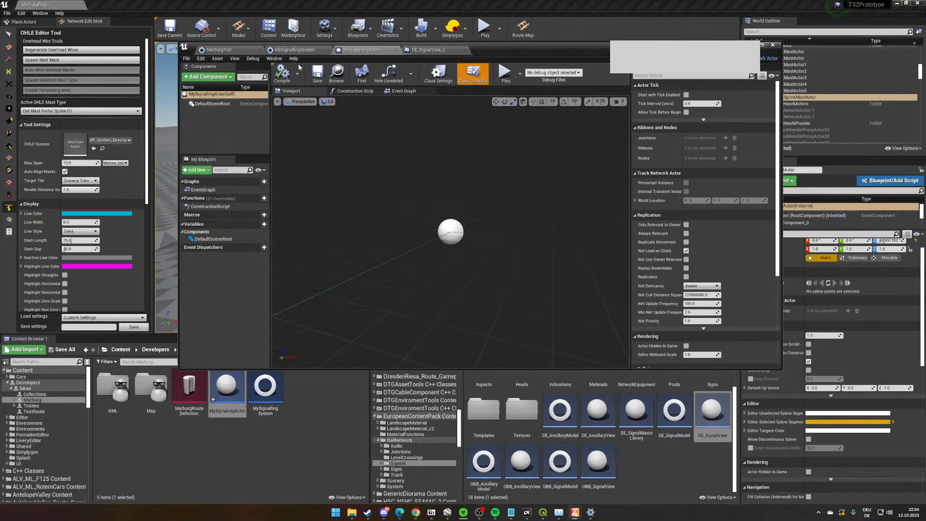
# - Add a Network Signal component to MySignallingActor, keeping its default name
pyautogui.rightClick(229, 91)
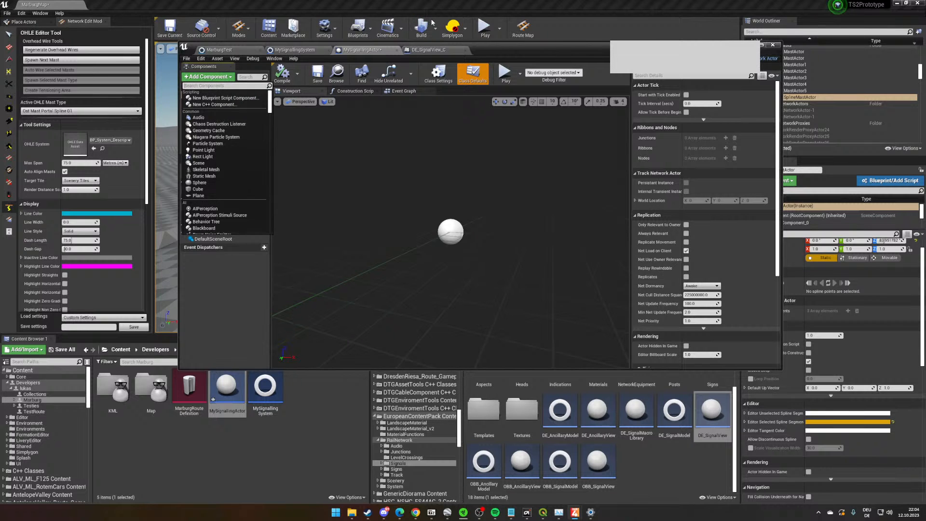
pyautogui.click(207, 76)
pyautogui.write('netow')
pyautogui.press('BackSpace')
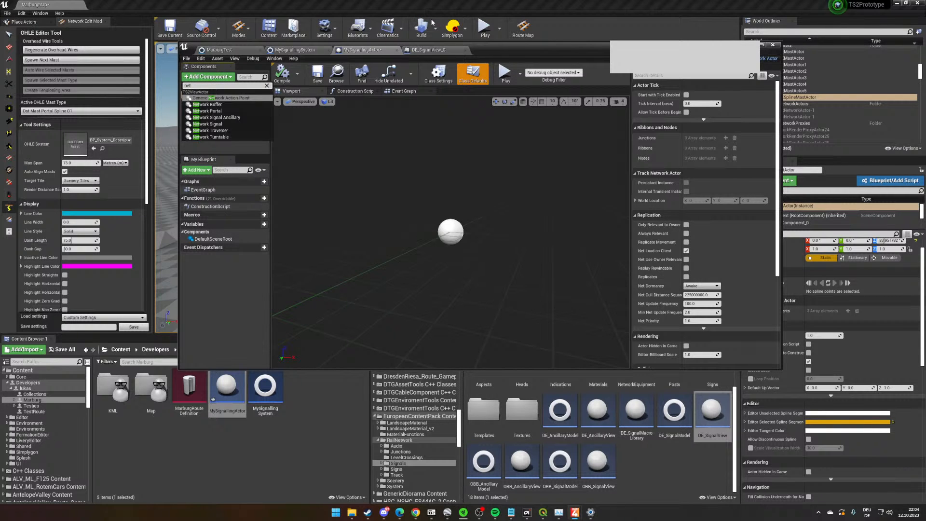
pyautogui.press('BackSpace')
pyautogui.press('BackSpace')
pyautogui.press('BackSpace')
pyautogui.write('signal')
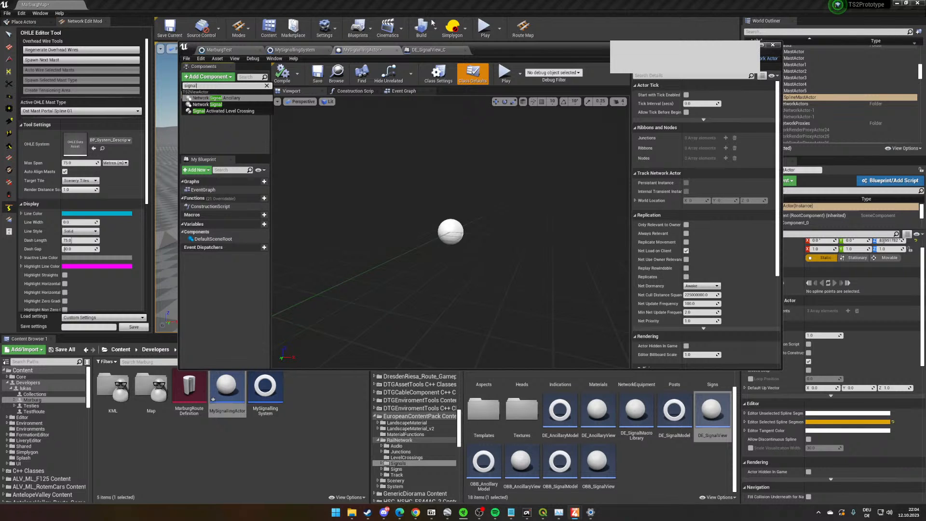
pyautogui.click(213, 105)
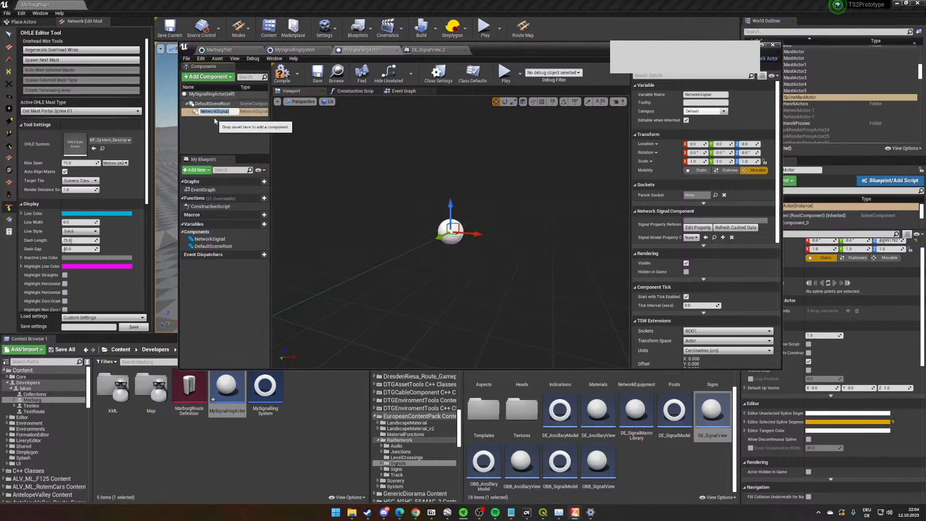
pyautogui.press('Return')
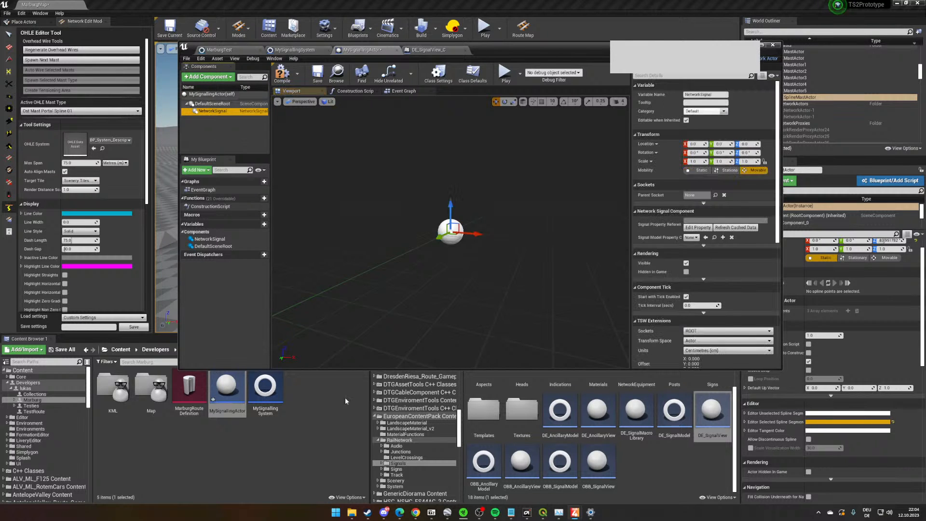
# - Assign MySignallingSystem as the NetworkSignal component's signal model property class, and compile and save the blueprint
pyautogui.click(258, 421)
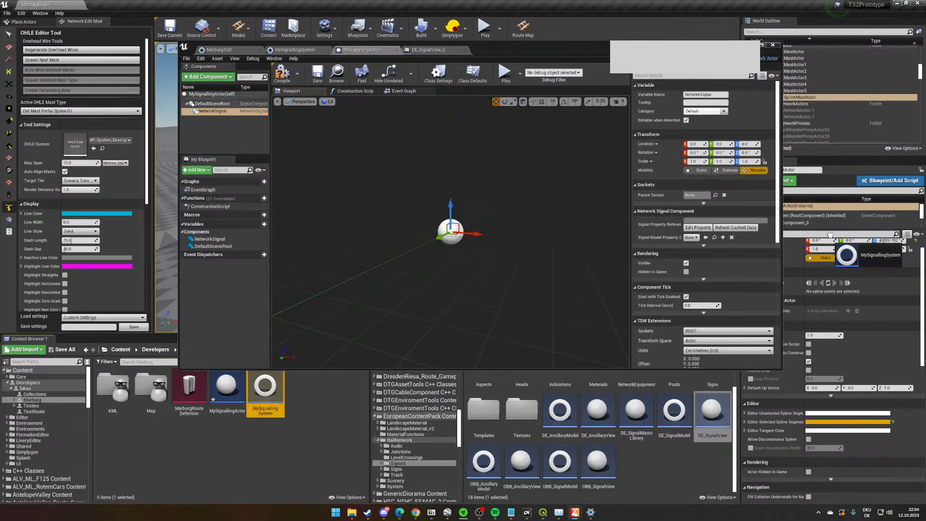
pyautogui.click(705, 238)
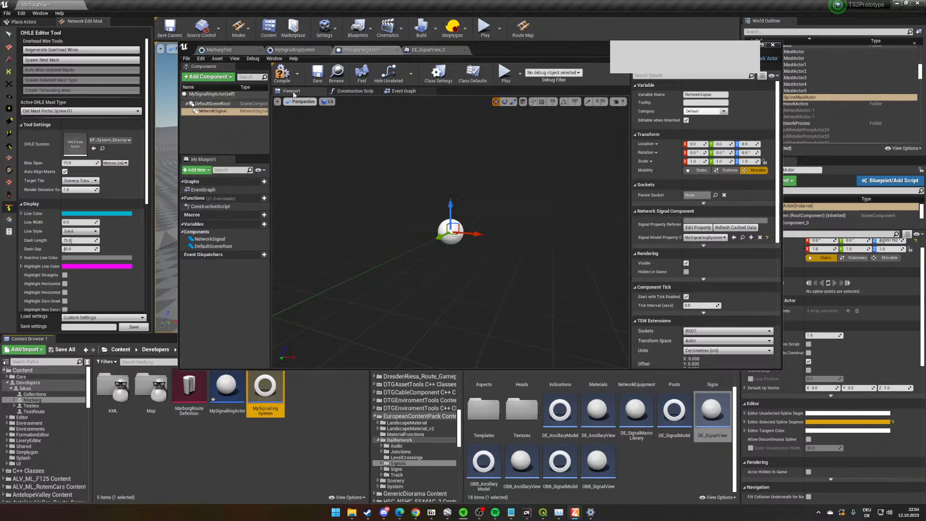
pyautogui.click(282, 73)
pyautogui.click(318, 73)
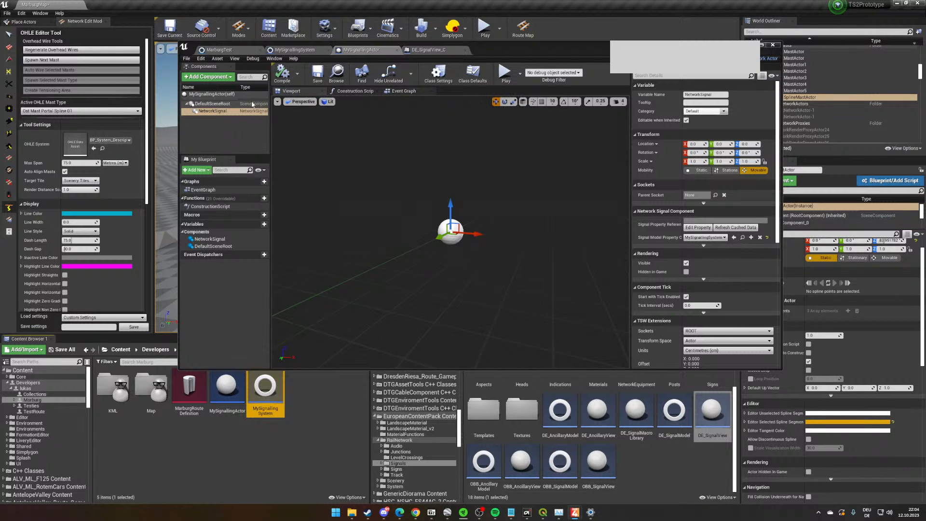
# - Compare DE_SignalView's properties with MySignallingActor's NetworkSignal component and close the blueprint editor
pyautogui.click(422, 50)
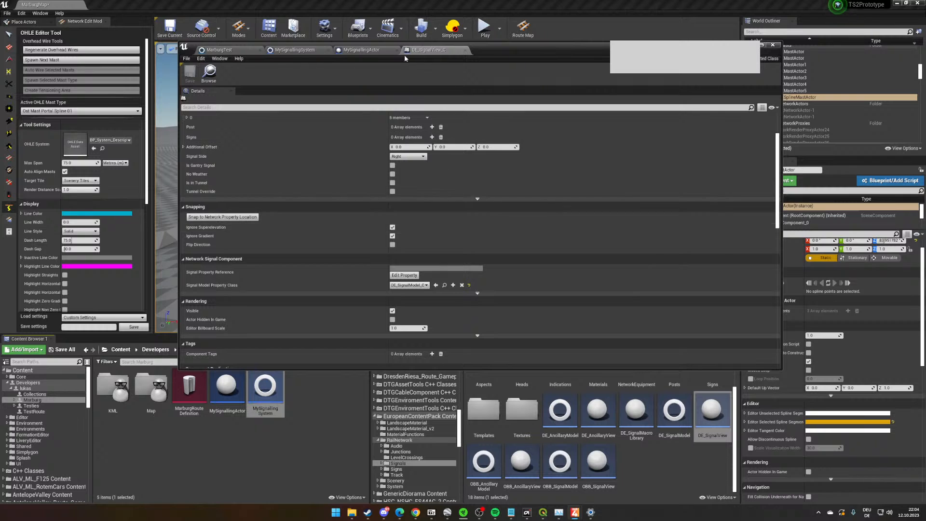
pyautogui.click(371, 52)
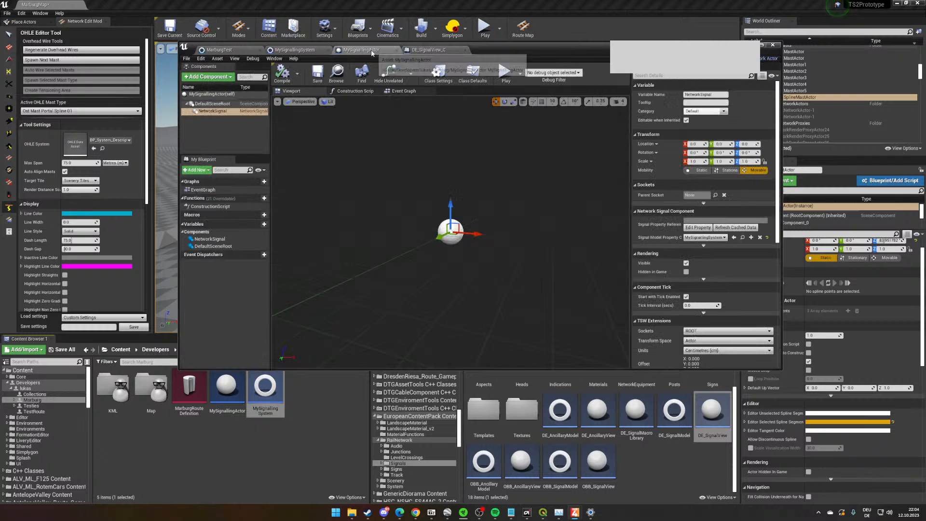
pyautogui.click(772, 44)
# - Activate the Link Objects tool and try to place MySignallingSystem and MySignallingActor on the track
pyautogui.moveTo(474, 214); pyautogui.dragTo(324, 219, button='right')
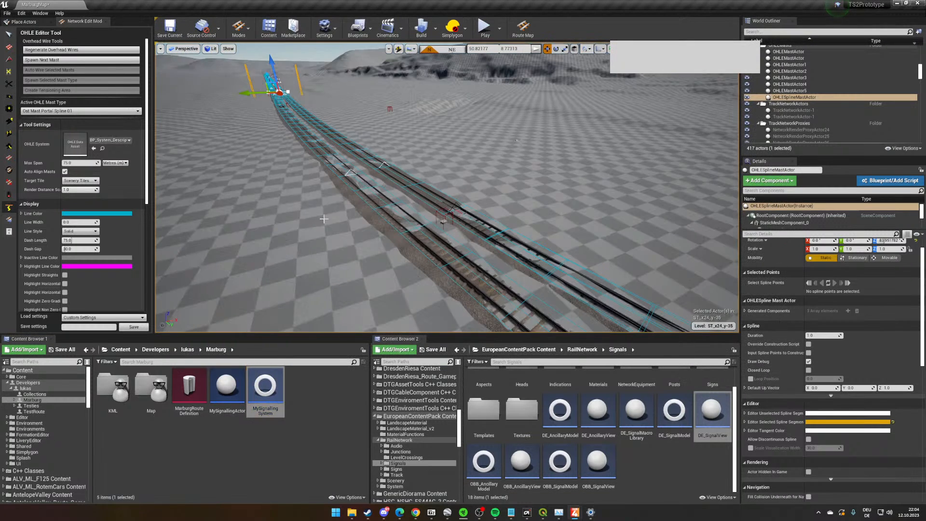
pyautogui.click(10, 146)
pyautogui.scroll(1, 370, 219)
pyautogui.moveTo(273, 390); pyautogui.dragTo(333, 240)
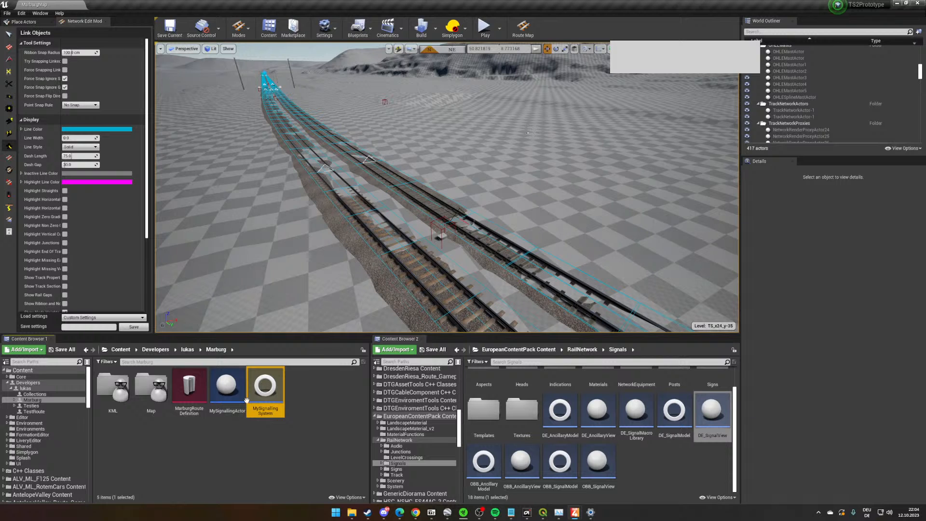
pyautogui.click(231, 403)
pyautogui.moveTo(231, 403); pyautogui.dragTo(322, 236)
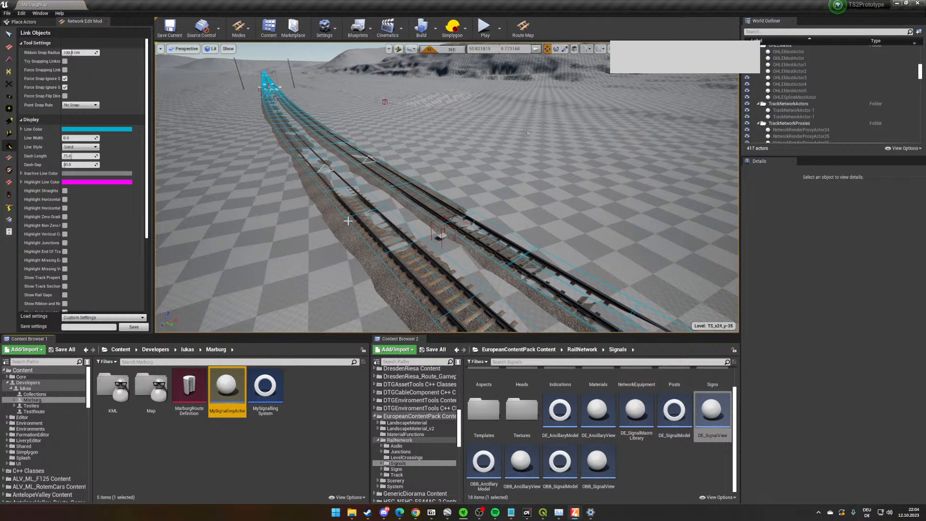
pyautogui.moveTo(348, 221); pyautogui.dragTo(297, 201, button='right')
pyautogui.scroll(1, 531, 264)
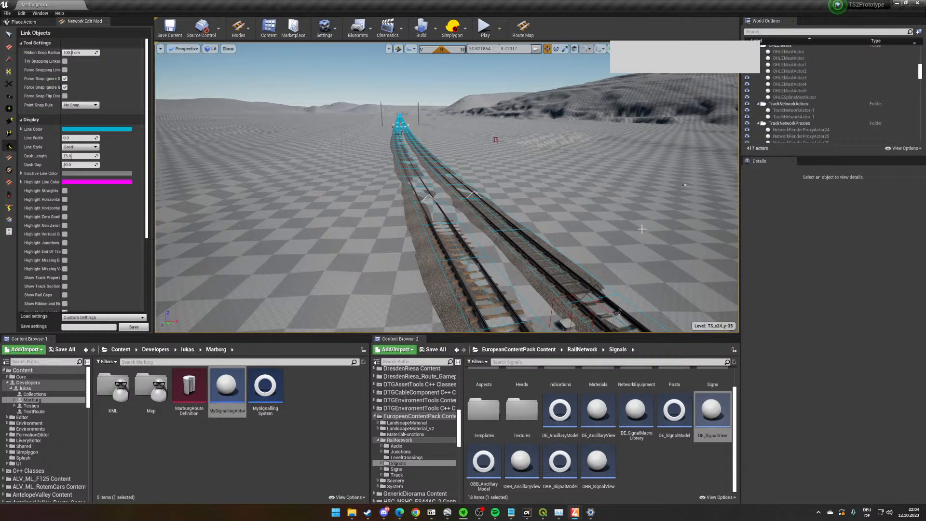
pyautogui.press('w')
pyautogui.moveTo(579, 224); pyautogui.dragTo(242, 218, button='right')
pyautogui.press('w')
pyautogui.press('w')
pyautogui.press('w')
pyautogui.press('w')
pyautogui.press('w')
pyautogui.press('w')
pyautogui.press('w')
pyautogui.press('w')
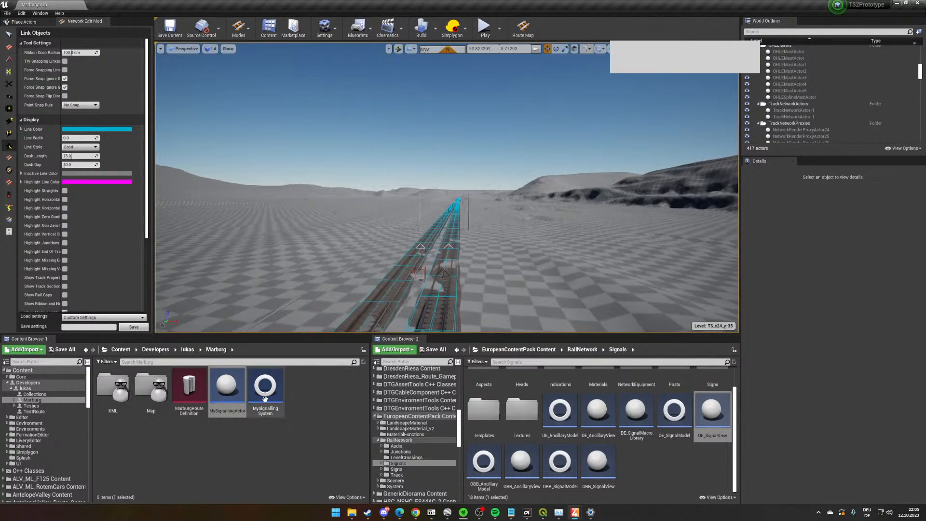
# - Reopen MySignallingActor, search its available components for "link", and leave the blueprint without adding one
pyautogui.doubleClick(225, 391)
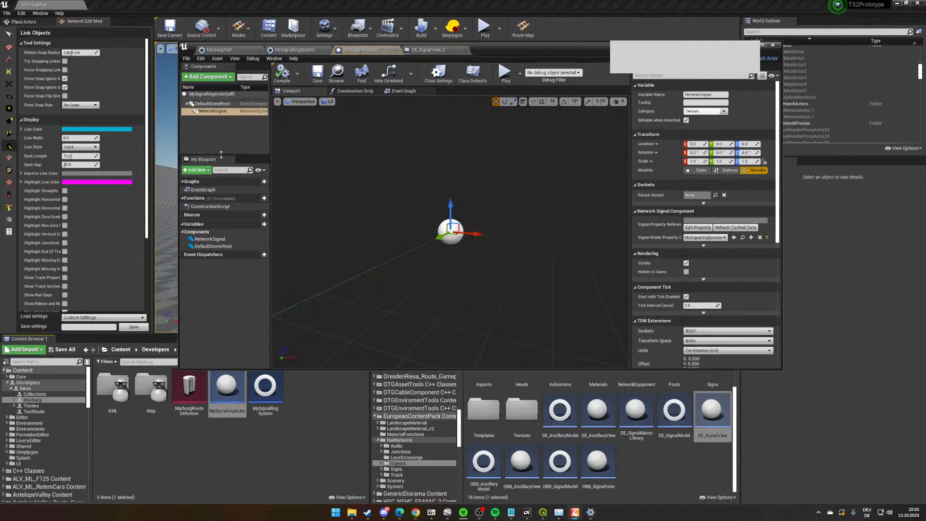
pyautogui.click(222, 112)
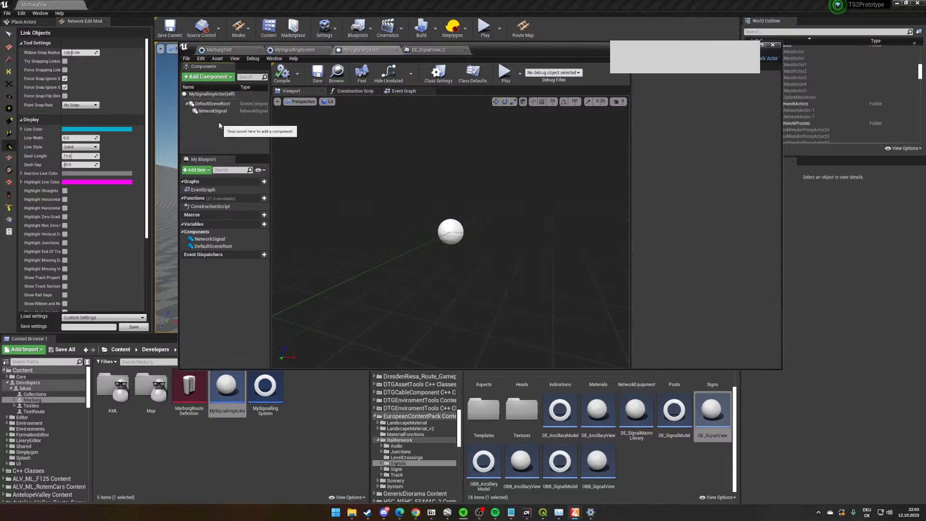
pyautogui.click(209, 77)
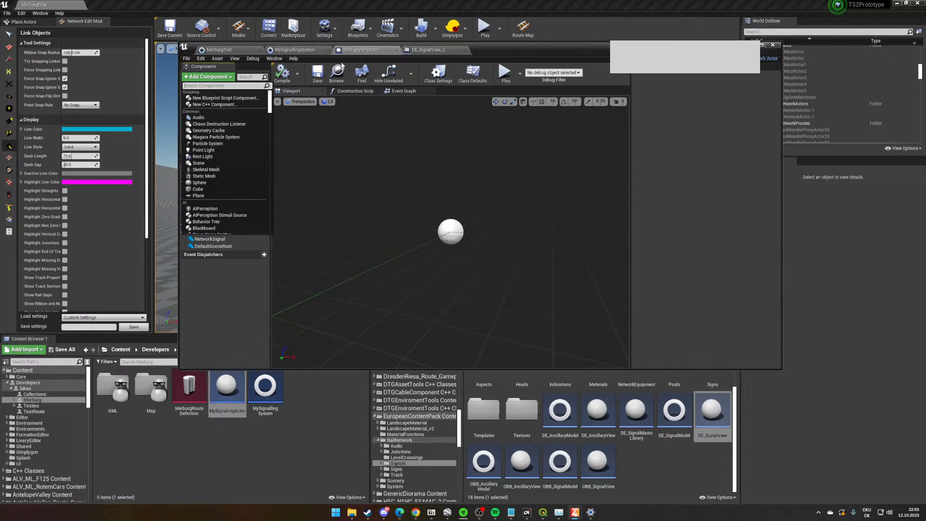
pyautogui.write('link')
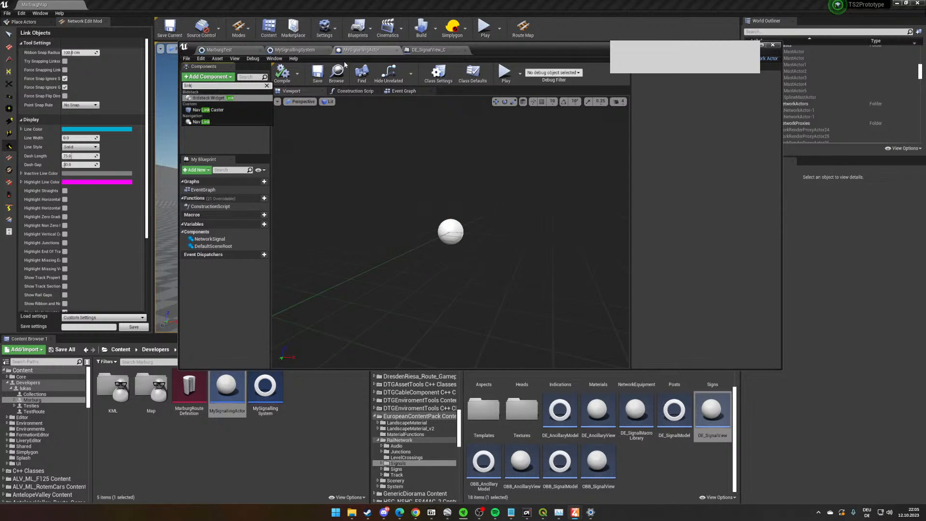
pyautogui.press('BackSpace')
pyautogui.press('BackSpace')
pyautogui.press('BackSpace')
pyautogui.press('BackSpace')
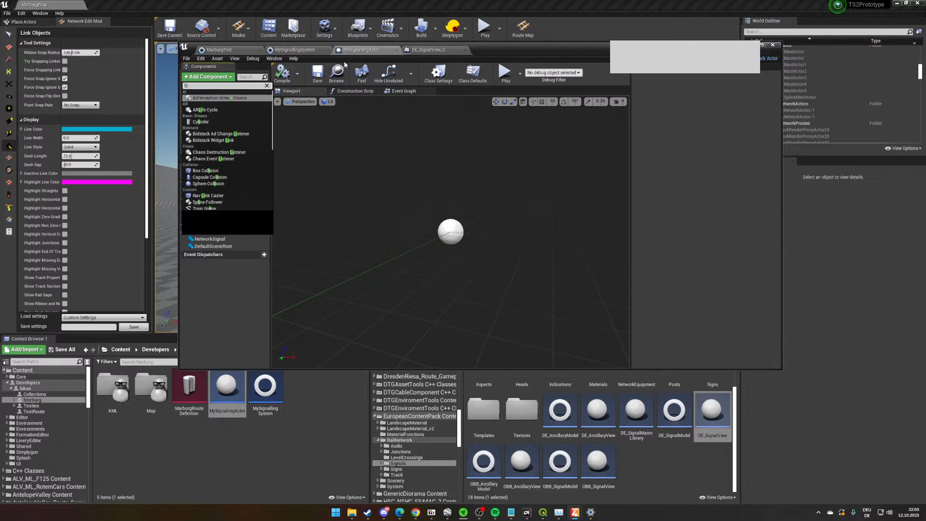
pyautogui.click(245, 307)
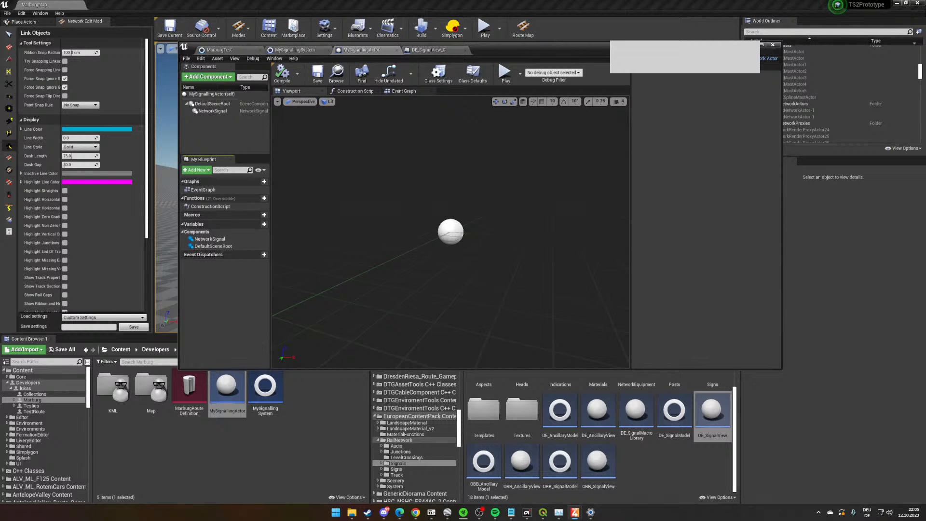
pyautogui.click(753, 45)
# - Place an OBB_SignalView signal from the Signals folder beside the double track, inspect it up close and deselect it
pyautogui.scroll(10, 550, 260)
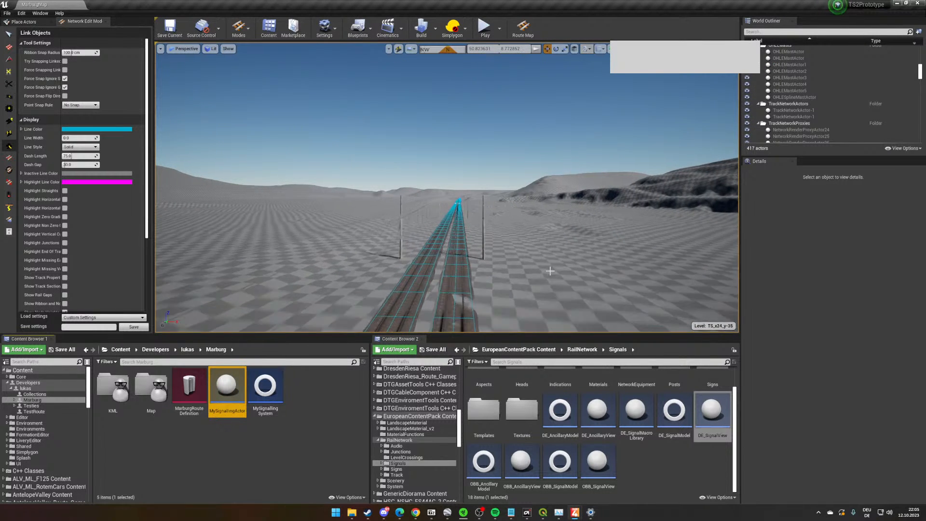
pyautogui.press('w')
pyautogui.moveTo(550, 271); pyautogui.dragTo(666, 290, button='right')
pyautogui.click(598, 463)
pyautogui.moveTo(597, 463); pyautogui.dragTo(488, 219)
pyautogui.press('d')
pyautogui.moveTo(379, 233); pyautogui.dragTo(178, 200, button='right')
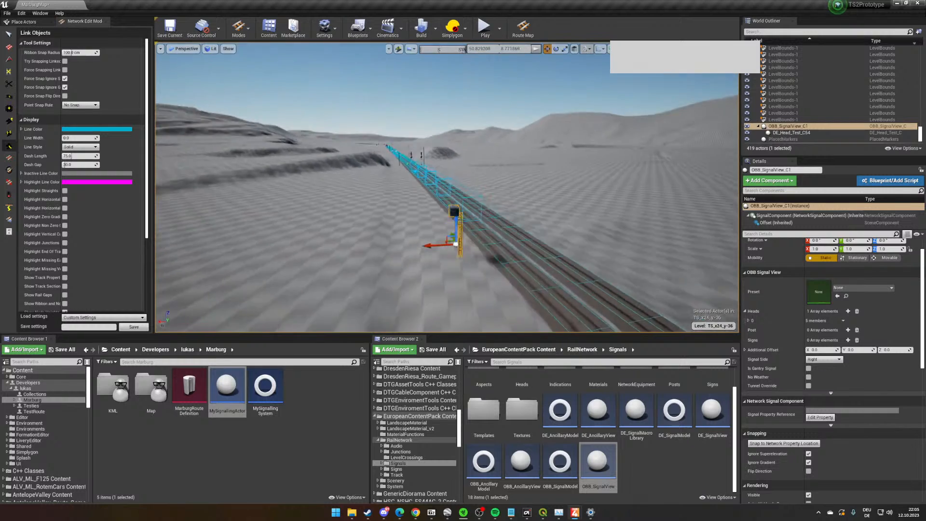
pyautogui.press('w')
pyautogui.moveTo(535, 169); pyautogui.dragTo(562, 205, button='right')
pyautogui.click(562, 204)
# - Browse the Signals folder to Aspects, open DE_Asp_Hp0 and examine its aspect properties, including the expanded Less Restrictive Aspect map
pyautogui.scroll(2, 657, 419)
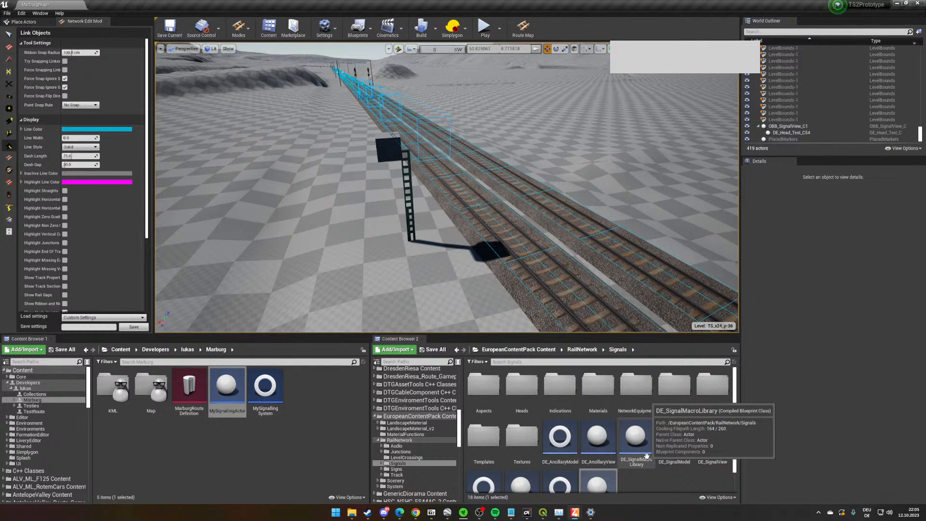
pyautogui.scroll(-1, 633, 469)
pyautogui.scroll(1, 611, 477)
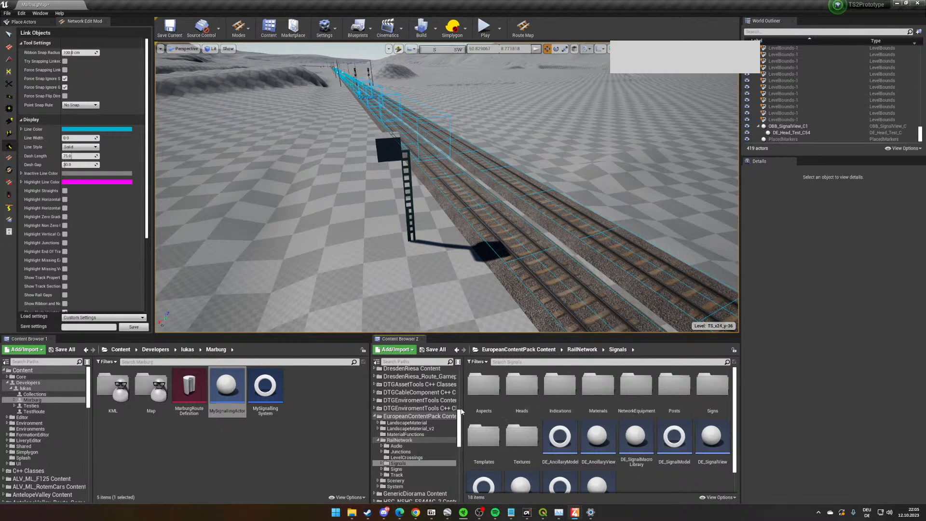
pyautogui.moveTo(458, 434); pyautogui.dragTo(457, 397)
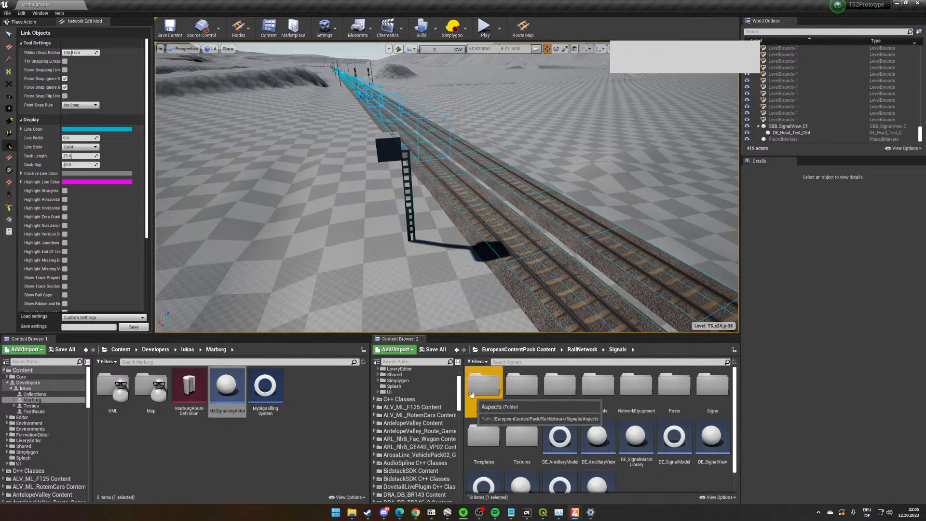
pyautogui.doubleClick(484, 386)
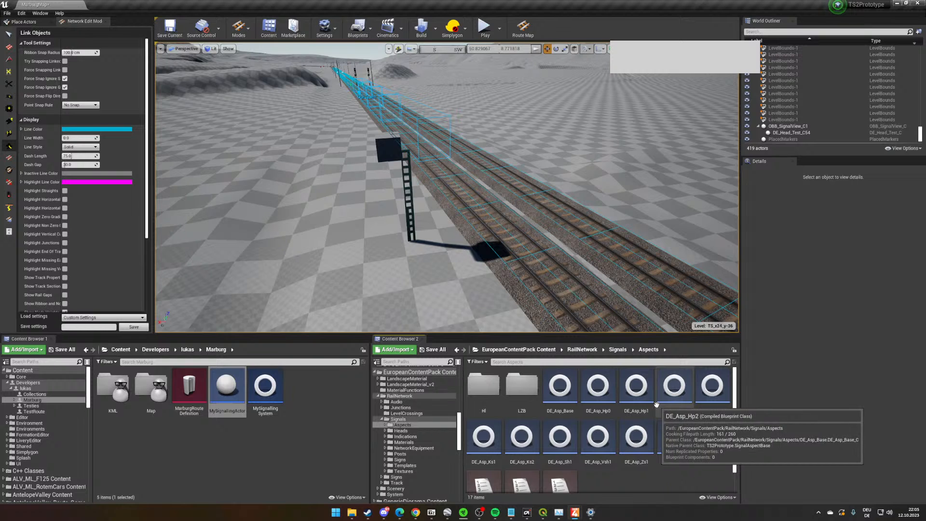
pyautogui.doubleClick(598, 398)
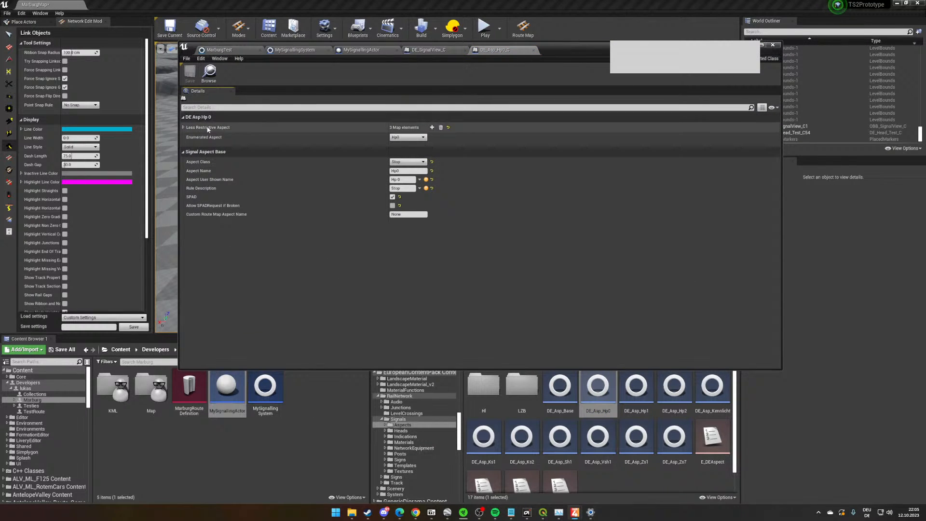
pyautogui.click(183, 127)
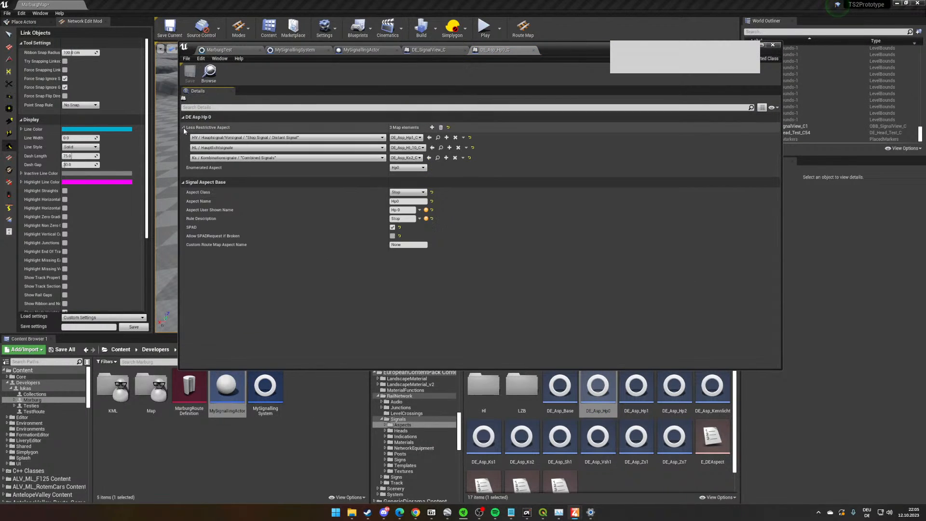
# - Close the DE_Asp_Hp0 aspect, return to the Signals folder, and view the placed signal and the double track
pyautogui.click(773, 46)
pyautogui.click(618, 349)
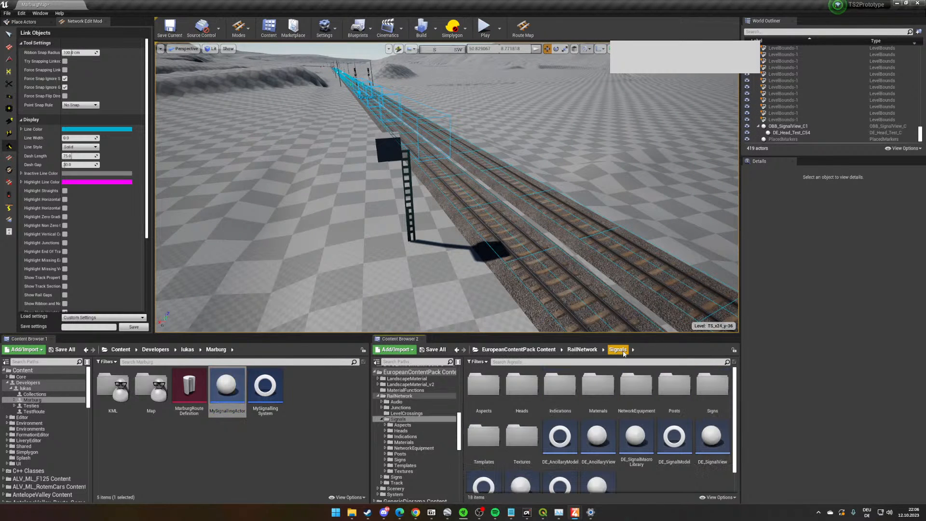
pyautogui.scroll(3, 516, 285)
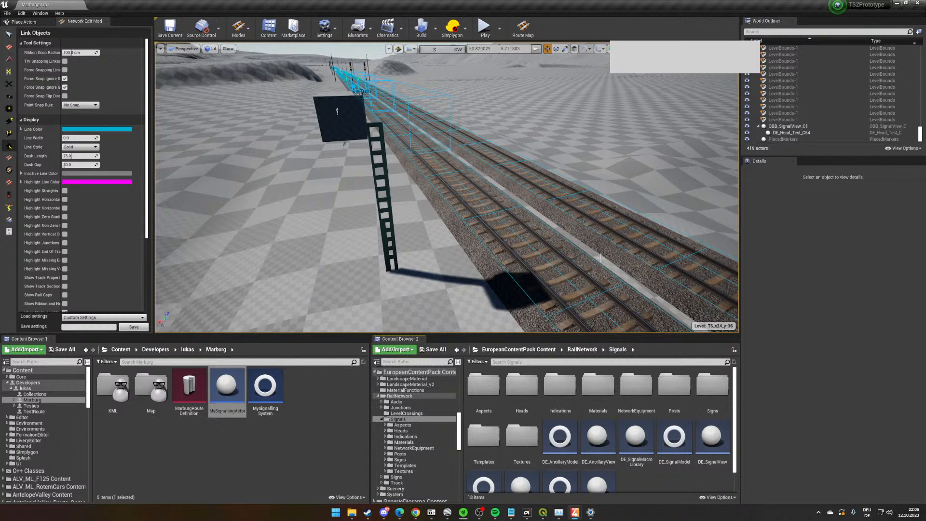
pyautogui.press('w')
pyautogui.moveTo(380, 290); pyautogui.dragTo(364, 230, button='right')
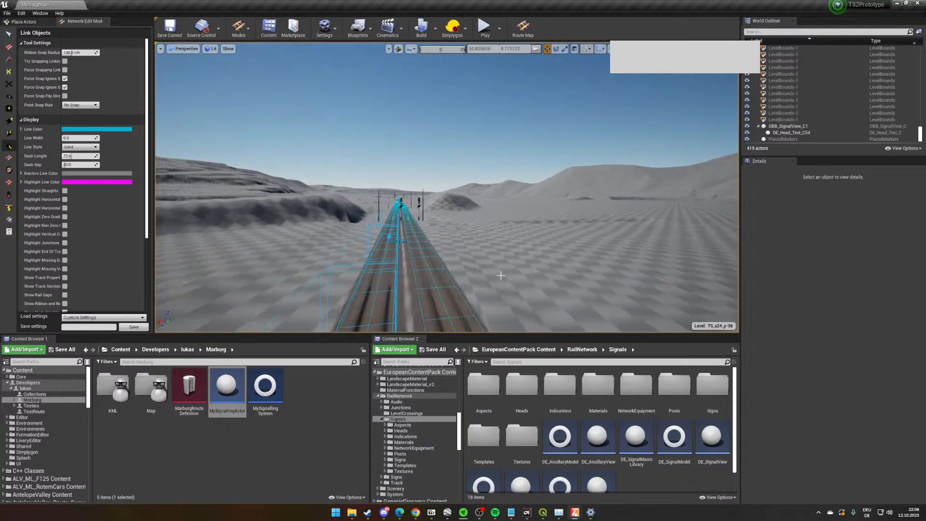
pyautogui.moveTo(500, 273); pyautogui.dragTo(530, 321, button='right')
pyautogui.press('s')
pyautogui.press('w')
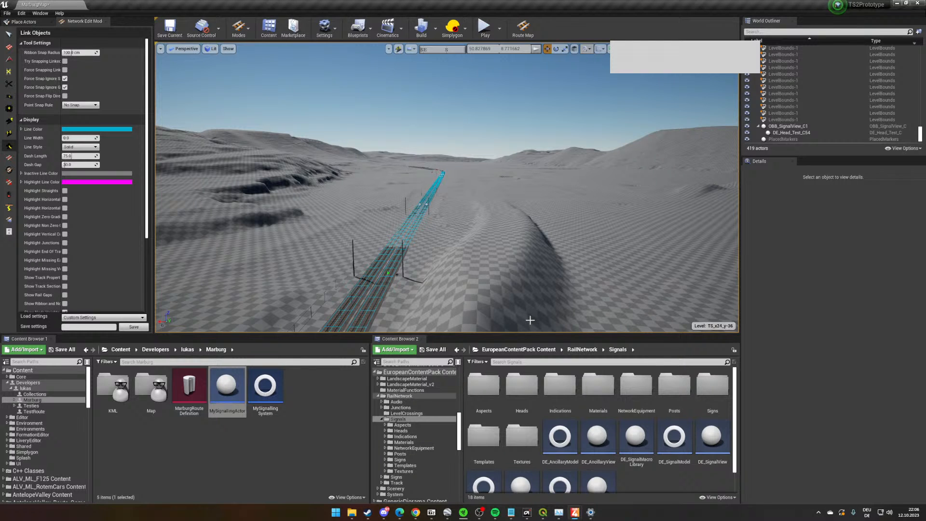
# - Activate the Lay Curves tool and survey the route along the double track as far as the parallel station tracks
pyautogui.click(9, 47)
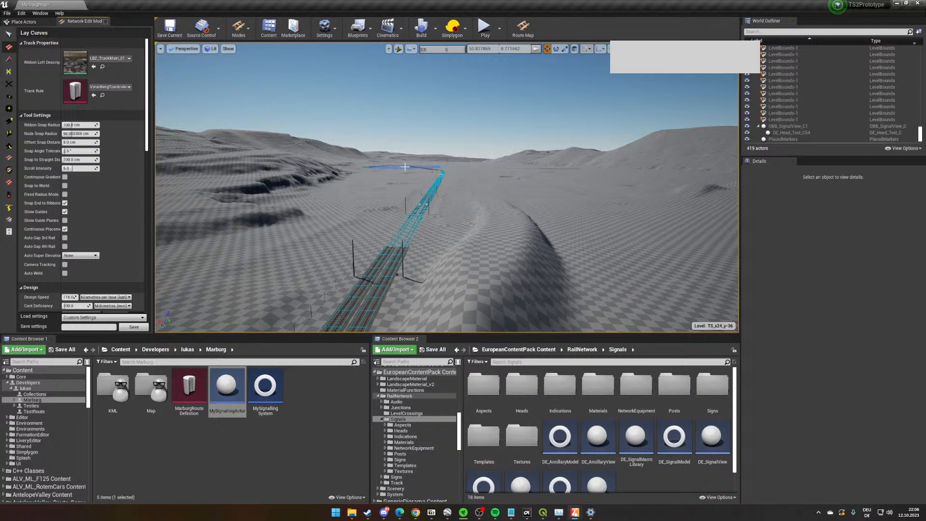
pyautogui.press('w')
pyautogui.moveTo(516, 192); pyautogui.dragTo(513, 197, button='right')
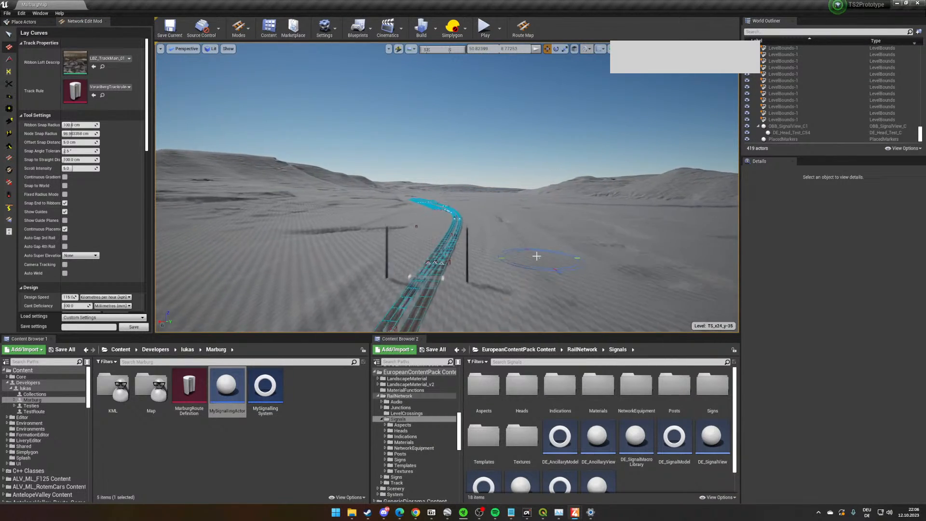
pyautogui.press('w')
pyautogui.moveTo(537, 256); pyautogui.dragTo(342, 244, button='right')
pyautogui.press('w')
pyautogui.press('w')
pyautogui.press('w')
pyautogui.press('w')
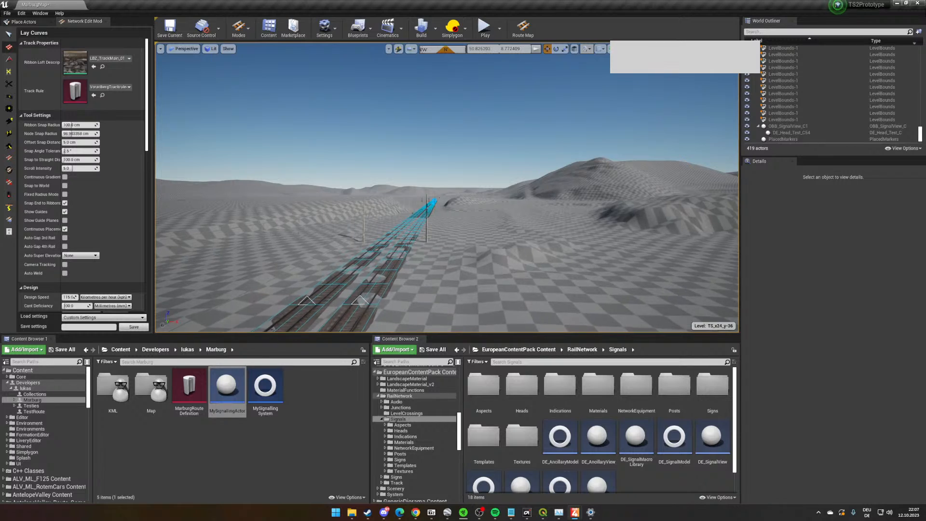
pyautogui.press('w')
pyautogui.moveTo(596, 265); pyautogui.dragTo(337, 246, button='right')
pyautogui.press('w')
pyautogui.moveTo(608, 262)
pyautogui.mouseDown(button='right')
pyautogui.moveTo(613, 314)
pyautogui.moveTo(609, 265)
pyautogui.moveTo(600, 265)
pyautogui.moveTo(619, 261)
pyautogui.mouseUp(button='right')
pyautogui.press('w')
pyautogui.press('w')
pyautogui.press('w')
pyautogui.press('w')
# - Examine the station tracks, their open ends and the curved double track, ending at the signals with the track magnets
pyautogui.press('w')
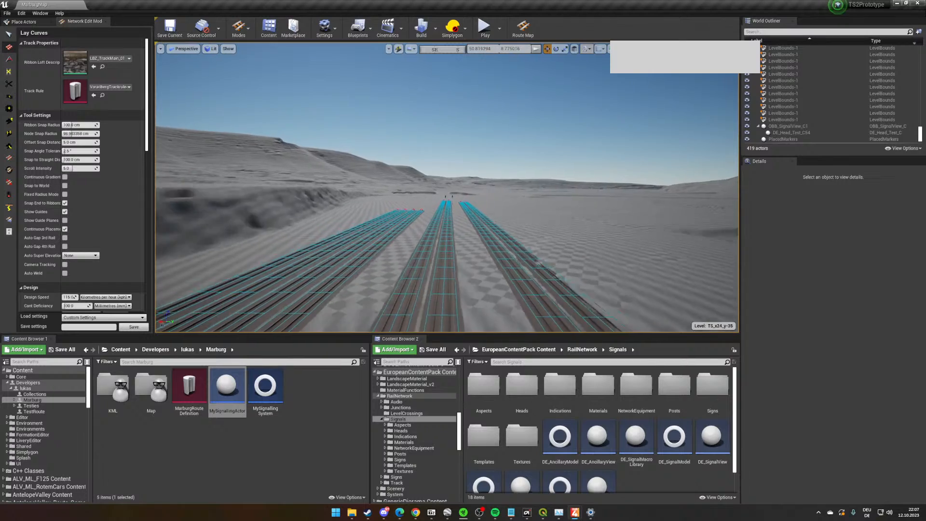
pyautogui.press('w')
pyautogui.moveTo(416, 254); pyautogui.dragTo(723, 254, button='right')
pyautogui.press('w')
pyautogui.moveTo(340, 251)
pyautogui.mouseDown(button='right')
pyautogui.moveTo(365, 253)
pyautogui.moveTo(352, 251)
pyautogui.mouseUp(button='right')
pyautogui.press('w')
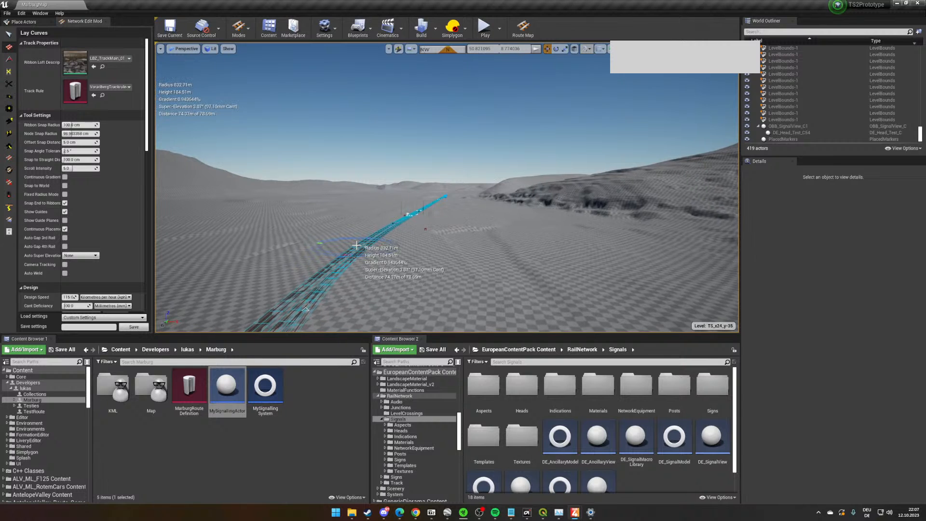
pyautogui.press('w')
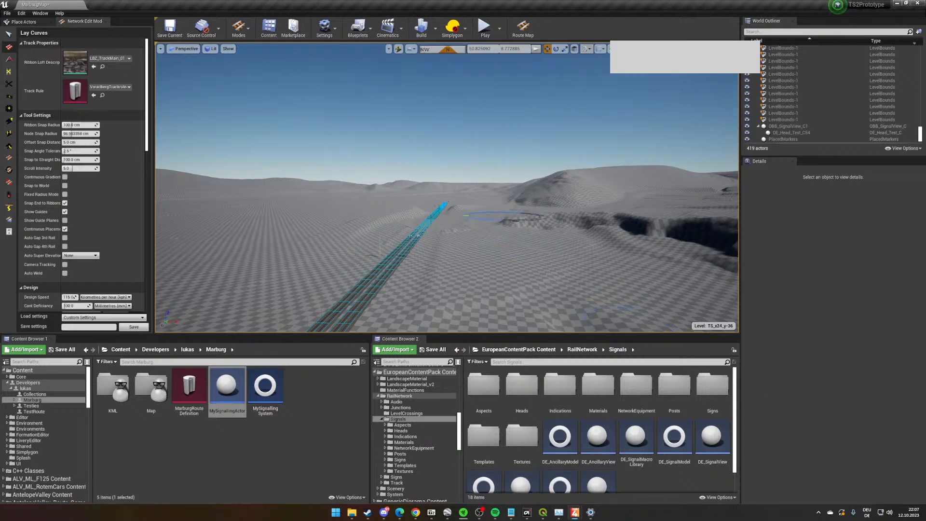
pyautogui.press('w')
pyautogui.moveTo(410, 236); pyautogui.dragTo(183, 237, button='right')
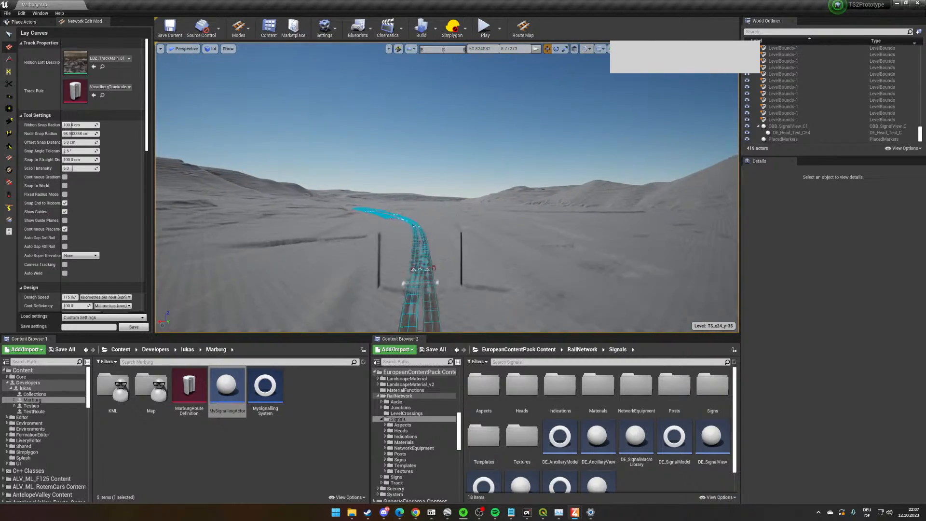
pyautogui.press('w')
pyautogui.moveTo(508, 216); pyautogui.dragTo(441, 198, button='right')
pyautogui.press('w')
pyautogui.press('w')
pyautogui.moveTo(401, 240); pyautogui.dragTo(365, 309, button='right')
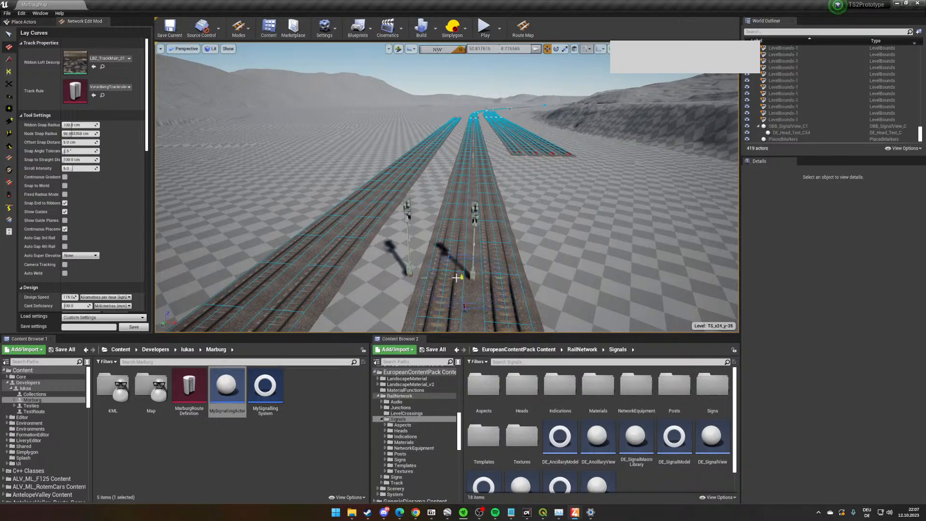
pyautogui.press('s')
pyautogui.moveTo(456, 278); pyautogui.dragTo(406, 282, button='right')
pyautogui.press('w')
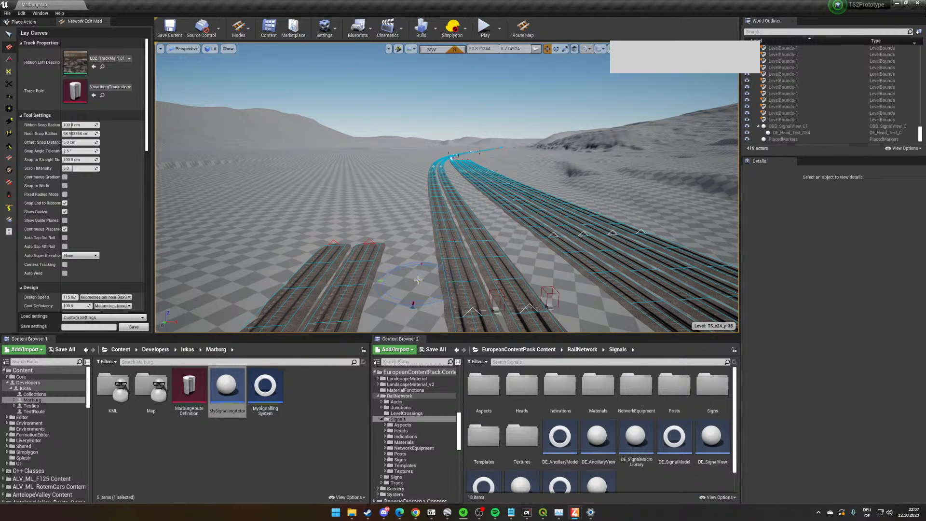
pyautogui.moveTo(420, 273); pyautogui.dragTo(511, 264, button='right')
pyautogui.press('w')
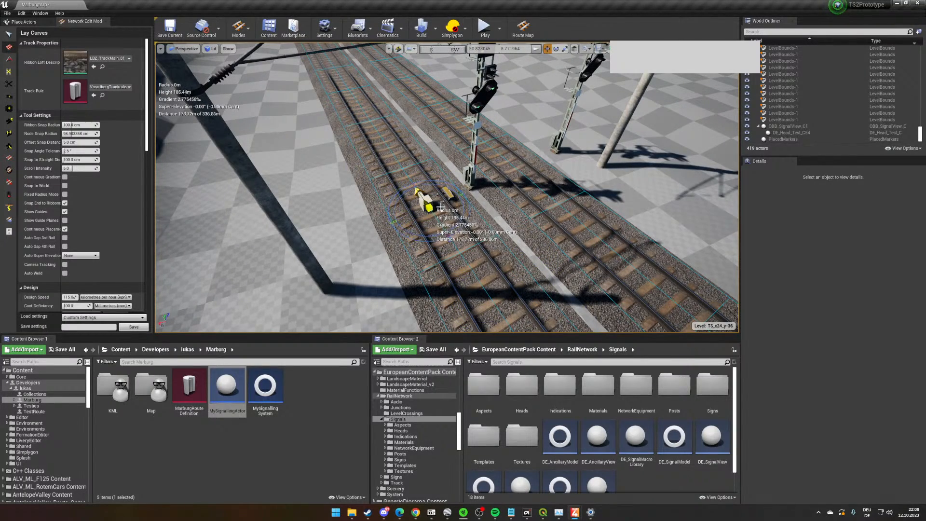
# - Inspect the PZB magnets and both light signals beside the double track up close and from several angles
pyautogui.scroll(8, 465, 233)
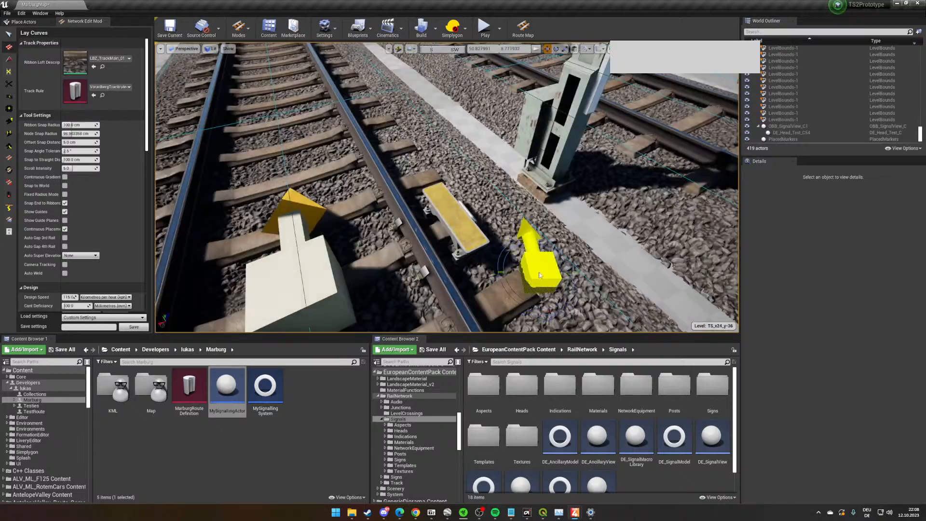
pyautogui.scroll(-8, 540, 262)
pyautogui.scroll(-3, 541, 265)
pyautogui.moveTo(555, 278); pyautogui.dragTo(557, 279, button='right')
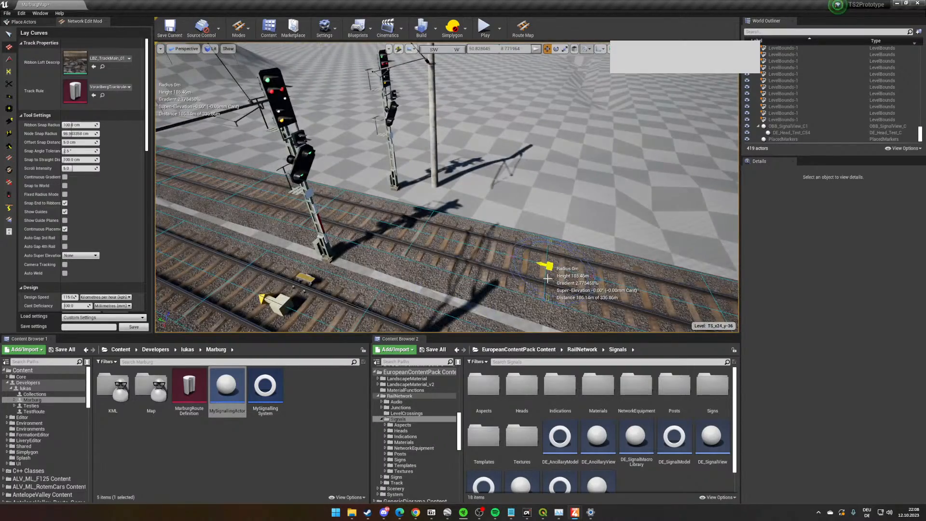
pyautogui.scroll(3, 577, 288)
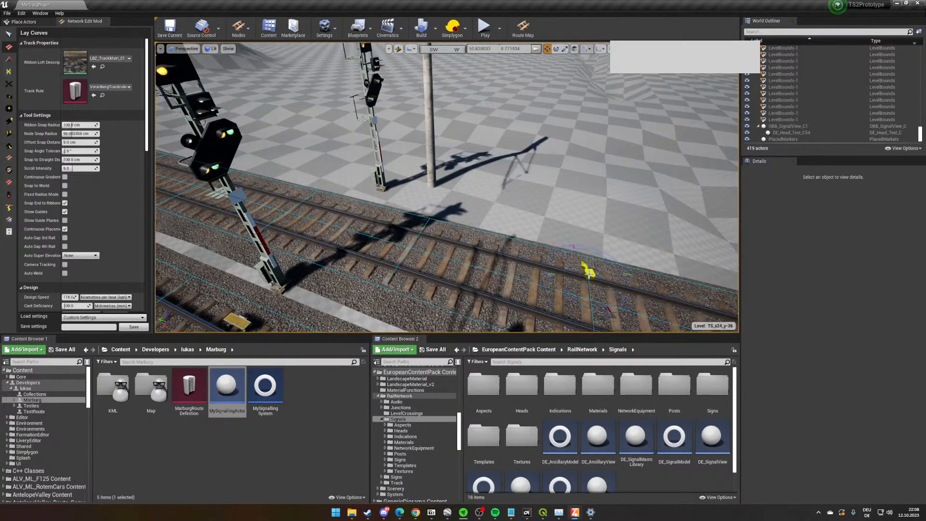
pyautogui.scroll(4, 584, 267)
pyautogui.moveTo(582, 267); pyautogui.dragTo(533, 224, button='right')
pyautogui.scroll(-5, 596, 280)
pyautogui.scroll(3, 599, 284)
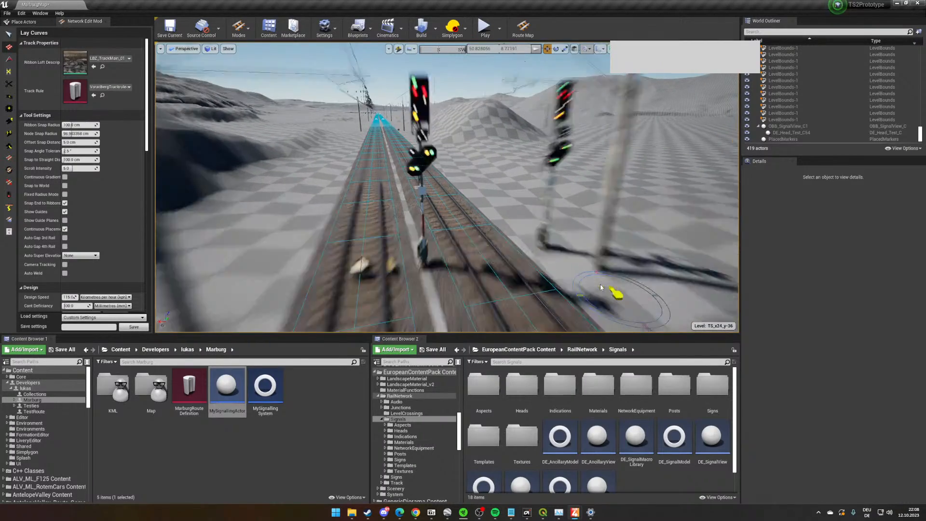
pyautogui.scroll(-3, 600, 286)
pyautogui.scroll(3, 600, 285)
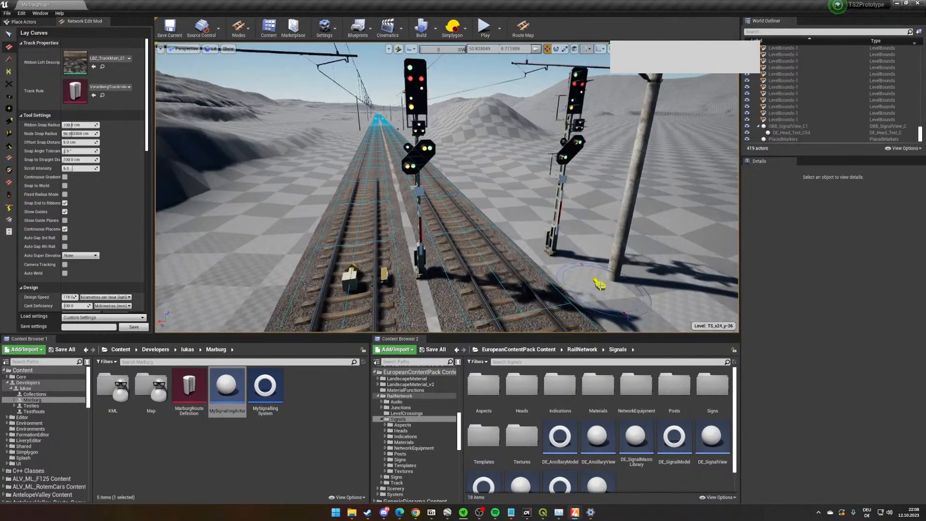
pyautogui.moveTo(597, 283); pyautogui.dragTo(535, 258, button='right')
pyautogui.scroll(3, 498, 295)
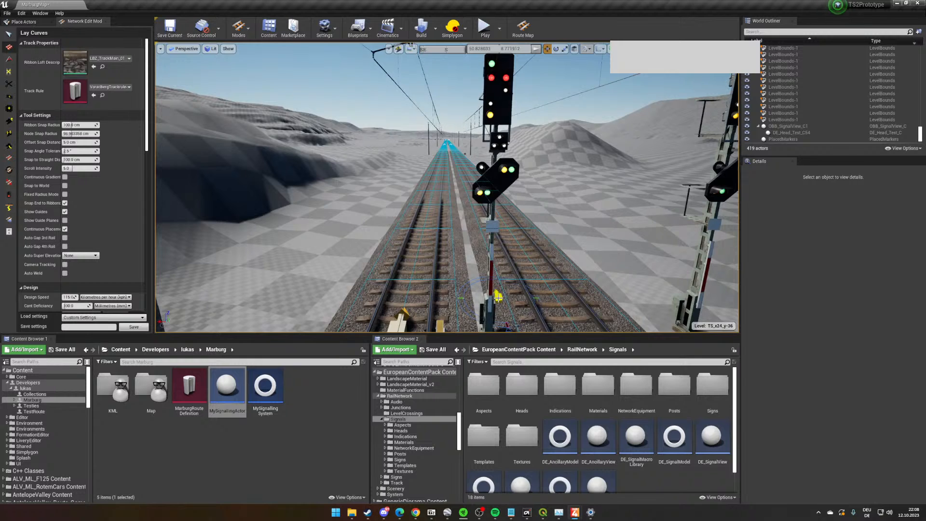
pyautogui.moveTo(517, 299); pyautogui.dragTo(554, 313, button='right')
pyautogui.scroll(-5, 525, 300)
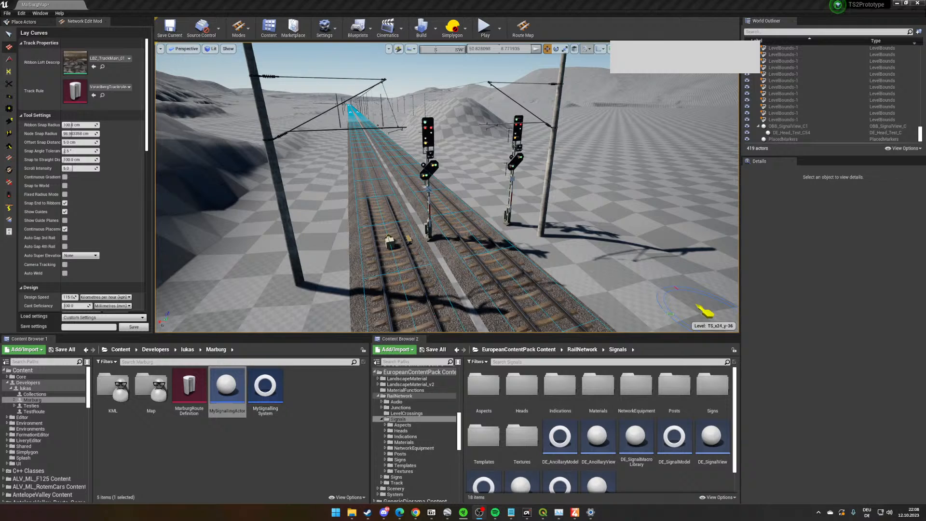
pyautogui.moveTo(417, 164); pyautogui.dragTo(417, 164, button='right')
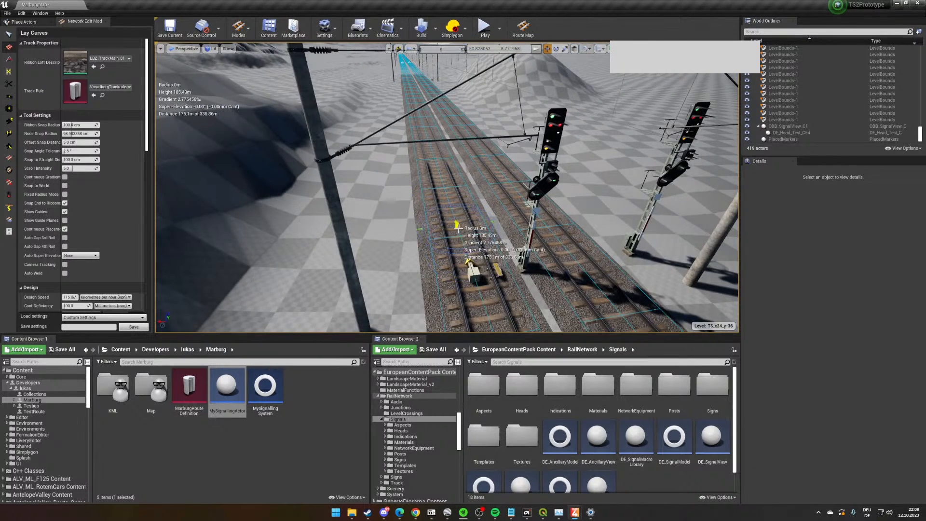
# - Lay a track parallel to the double track at about 4 m, starting beside the signals on the mast side
pyautogui.click(459, 233)
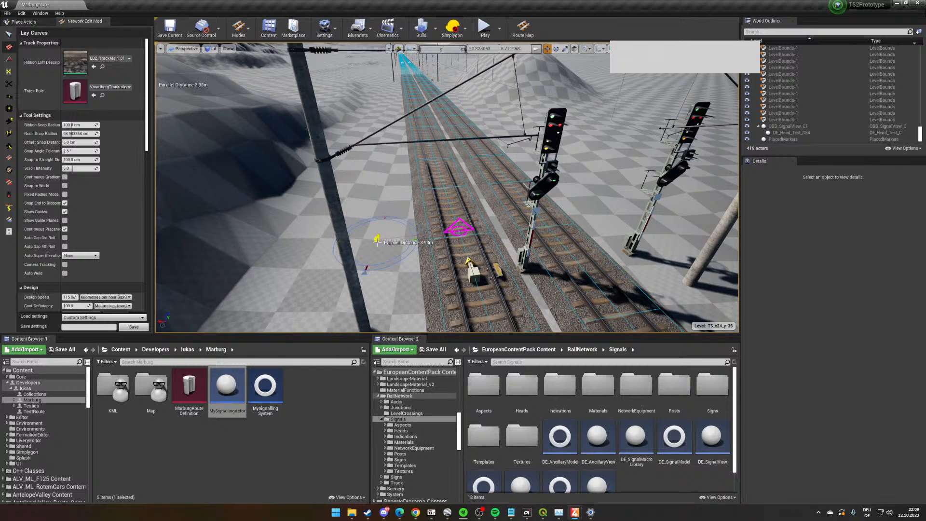
pyautogui.click(365, 243)
pyautogui.moveTo(384, 113); pyautogui.dragTo(384, 113, button='right')
pyautogui.click(383, 111)
# - At the open end of the double track, set the curve type to Clothoid Easements and the parallel track count to 1
pyautogui.moveTo(437, 149); pyautogui.dragTo(464, 173, button='right')
pyautogui.press('w')
pyautogui.press('w')
pyautogui.press('w')
pyautogui.press('w')
pyautogui.moveTo(461, 216); pyautogui.dragTo(476, 203, button='right')
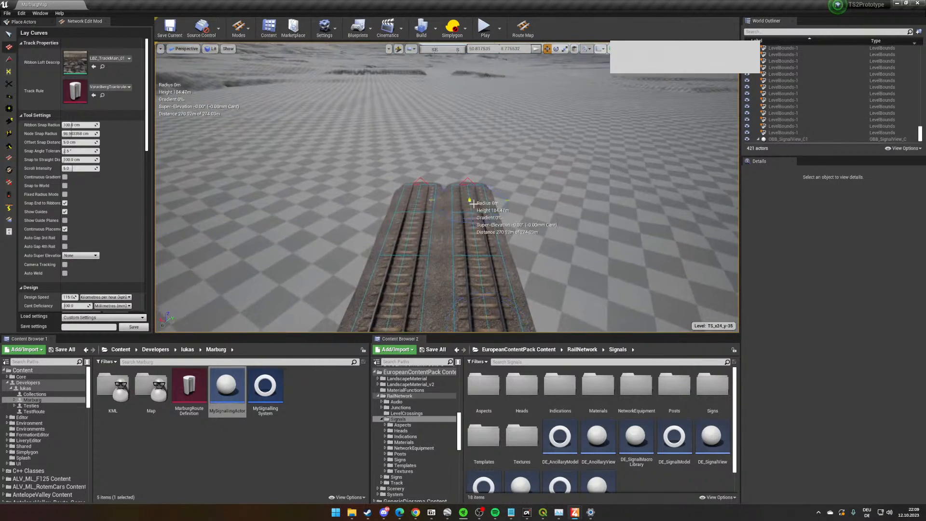
pyautogui.scroll(-5, 95, 265)
pyautogui.scroll(-3, 95, 265)
pyautogui.moveTo(432, 258); pyautogui.dragTo(432, 257, button='right')
pyautogui.scroll(1, 131, 236)
pyautogui.click(81, 159)
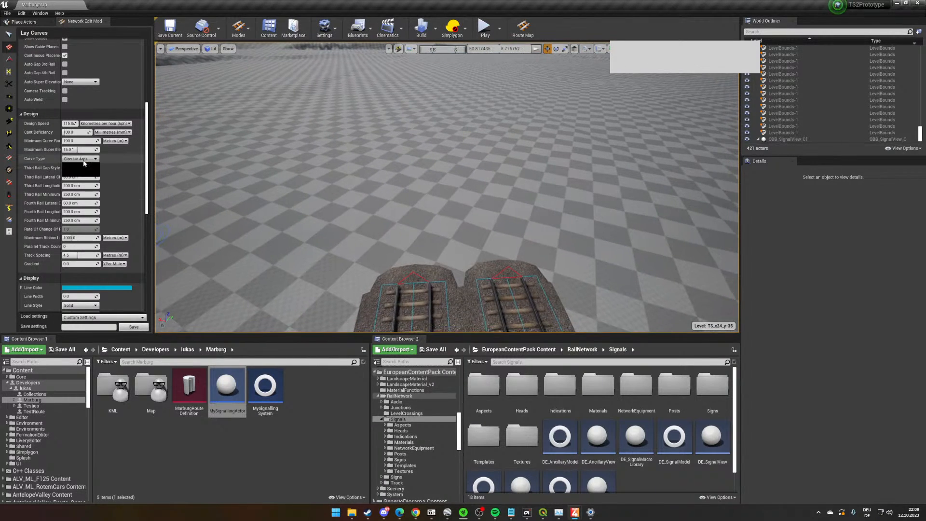
pyautogui.click(84, 169)
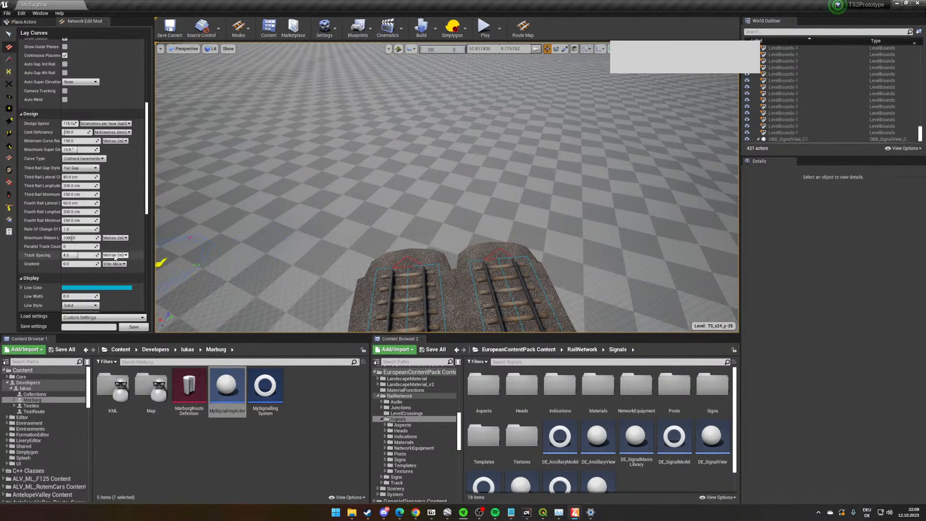
pyautogui.moveTo(86, 247); pyautogui.dragTo(92, 246)
# - Extend the double track from its open end with an eased curve of about 2114 m radius running back into a straight
pyautogui.moveTo(561, 230); pyautogui.dragTo(557, 220, button='right')
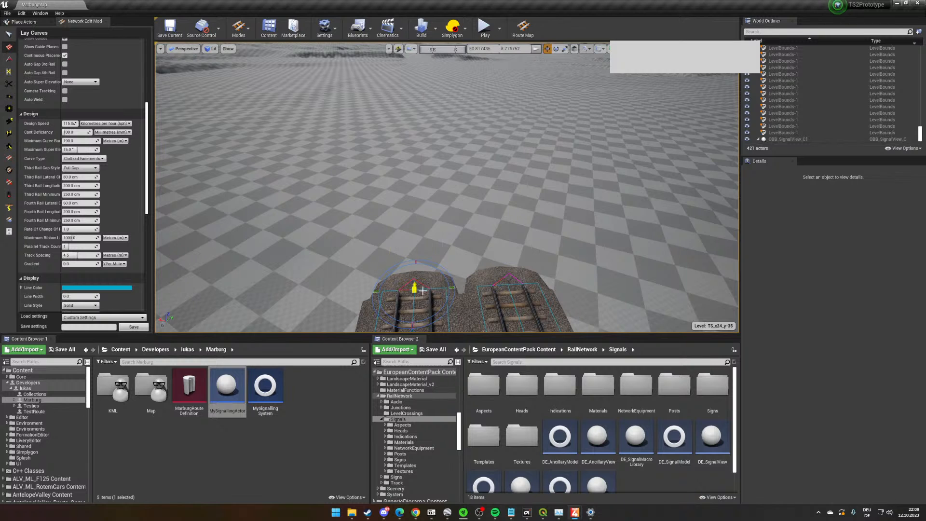
pyautogui.click(421, 290)
pyautogui.moveTo(422, 290); pyautogui.dragTo(420, 270, button='right')
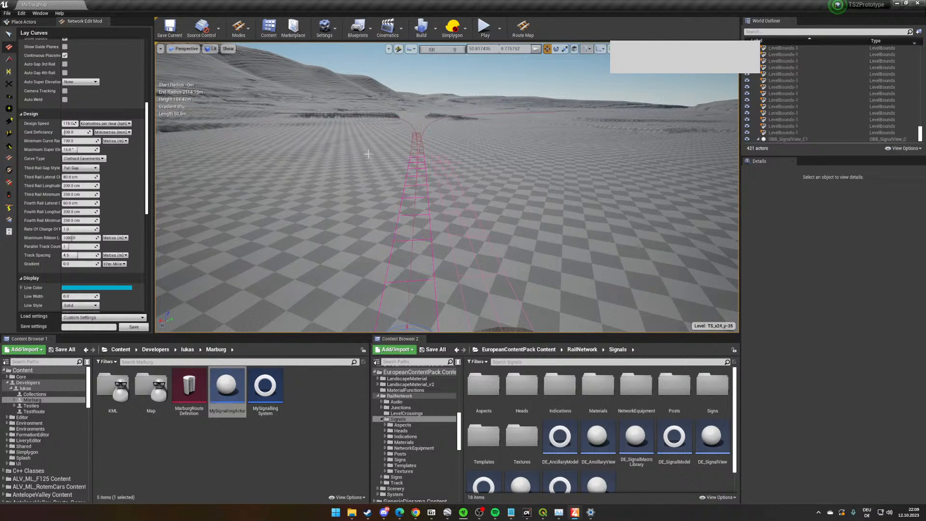
pyautogui.click(415, 134)
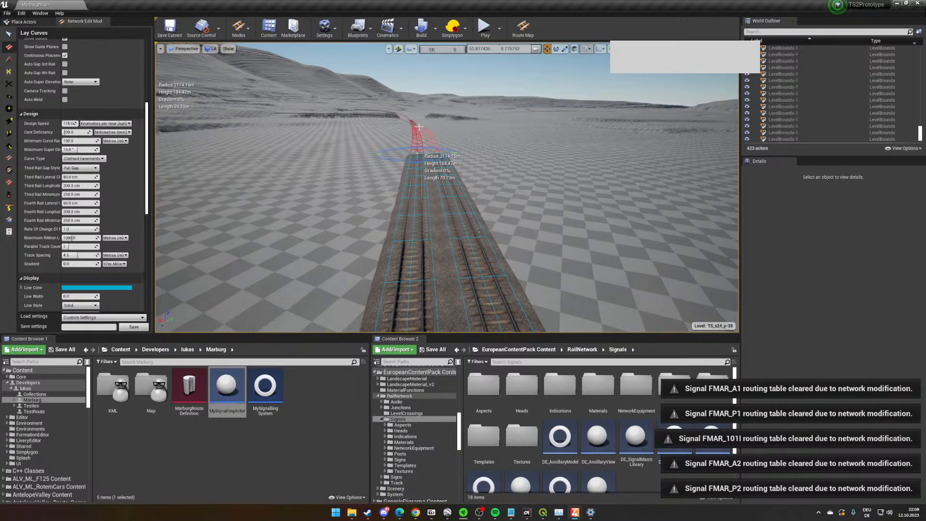
pyautogui.moveTo(456, 133)
pyautogui.mouseDown(button='right')
pyautogui.moveTo(454, 94)
pyautogui.moveTo(453, 135)
pyautogui.mouseUp(button='right')
pyautogui.press('w')
pyautogui.moveTo(609, 289); pyautogui.dragTo(892, 304, button='right')
pyautogui.scroll(-3, 551, 161)
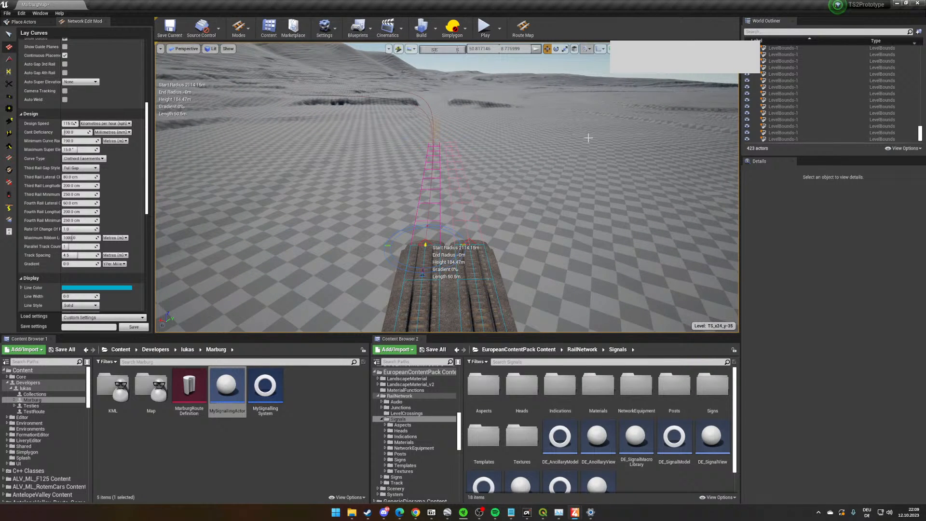
pyautogui.click(589, 138)
pyautogui.click(494, 161)
# - Examine the newly laid double track extension from both directions and follow the route back along the curve
pyautogui.press('w')
pyautogui.moveTo(494, 161); pyautogui.dragTo(706, 123, button='right')
pyautogui.press('s')
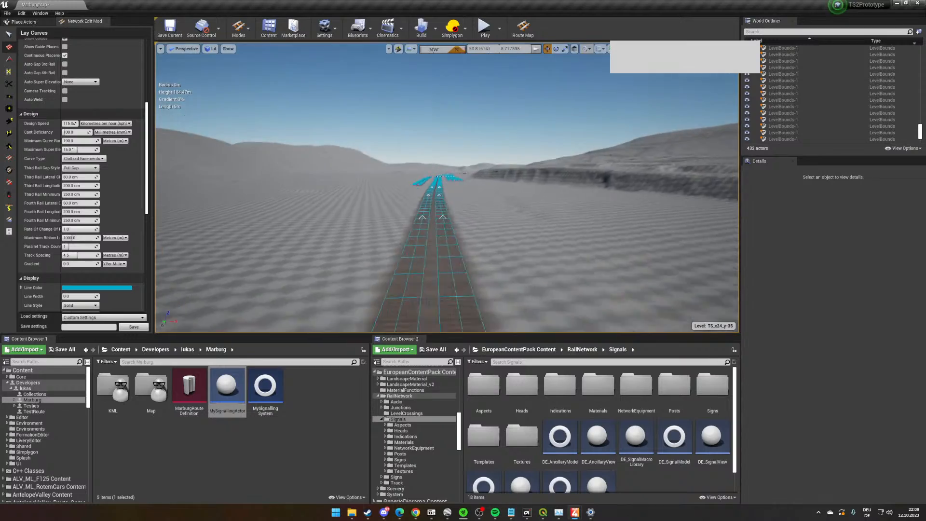
pyautogui.press('w')
pyautogui.moveTo(447, 176); pyautogui.dragTo(665, 176, button='right')
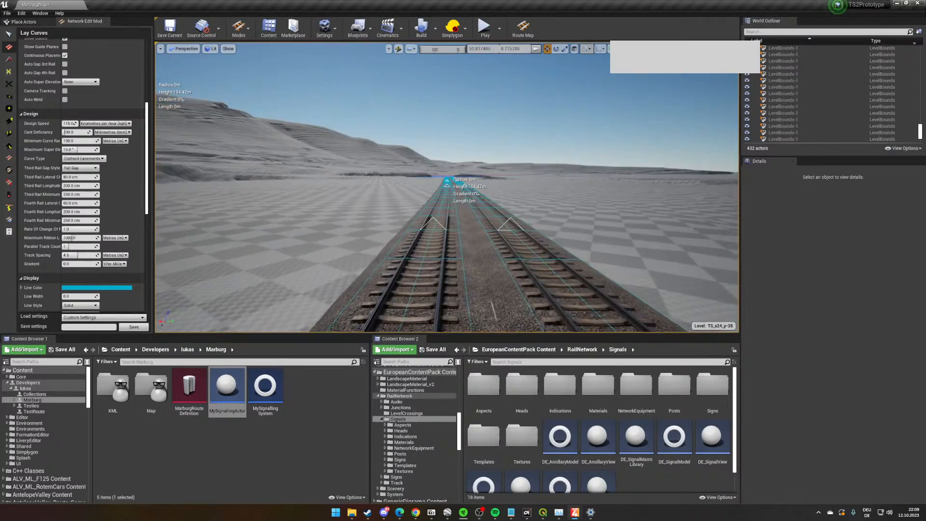
pyautogui.press('s')
pyautogui.moveTo(501, 176); pyautogui.dragTo(724, 191, button='right')
pyautogui.press('w')
pyautogui.moveTo(365, 243); pyautogui.dragTo(411, 224, button='right')
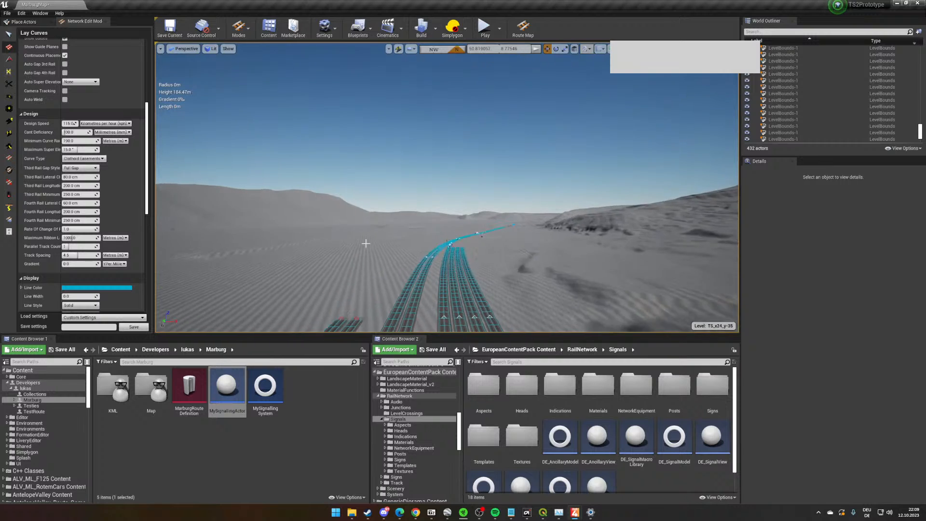
pyautogui.moveTo(281, 261); pyautogui.dragTo(305, 277, button='right')
# - Create a Route Timetable asset named Zrdz in the Marburg folder
pyautogui.click(258, 486)
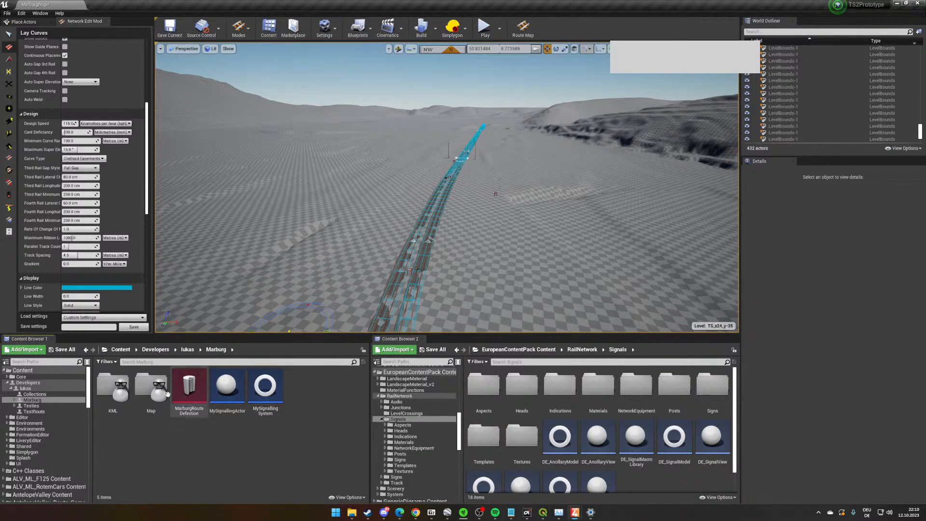
pyautogui.rightClick(191, 432)
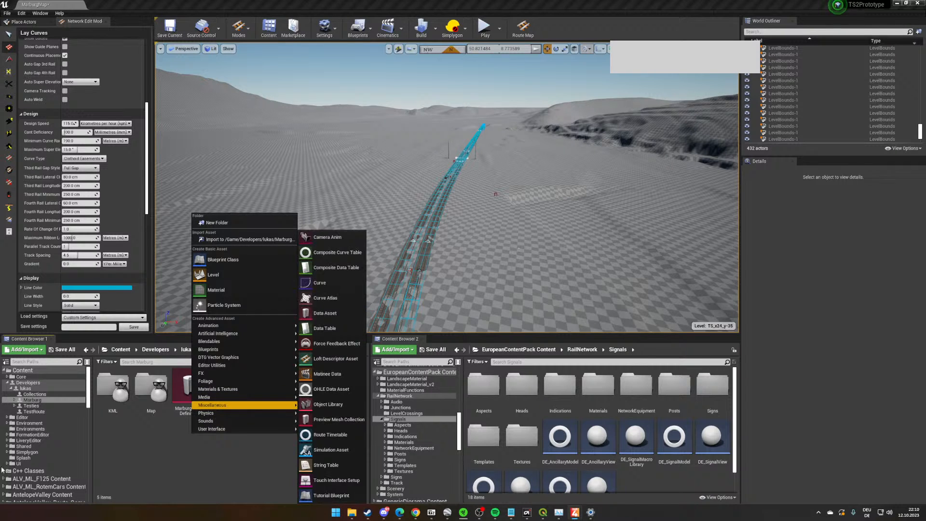
pyautogui.click(185, 441)
pyautogui.rightClick(186, 441)
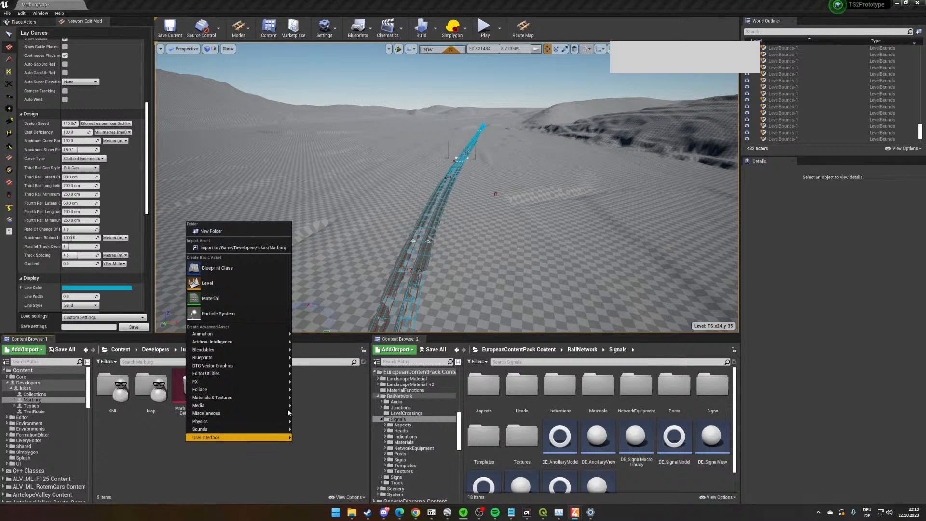
pyautogui.moveTo(275, 413)
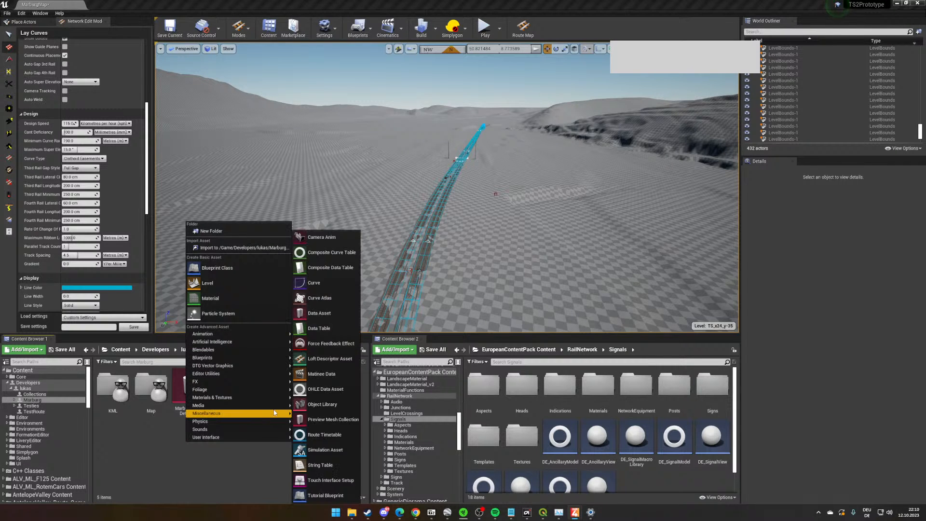
pyautogui.click(317, 436)
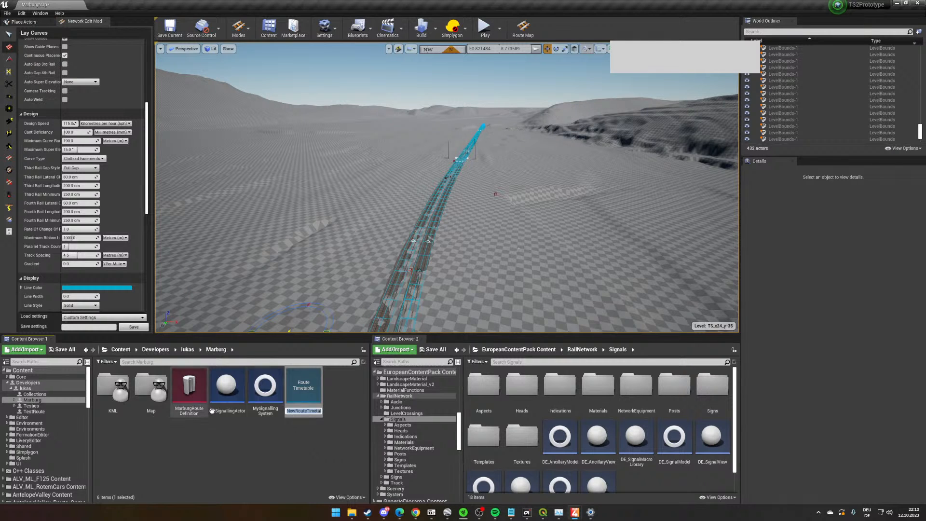
pyautogui.write('Zrdz')
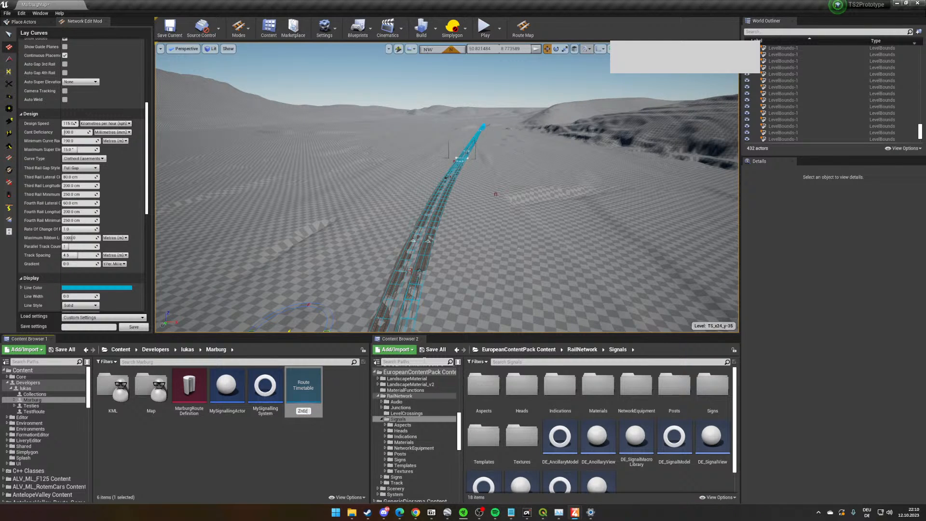
pyautogui.press('Return')
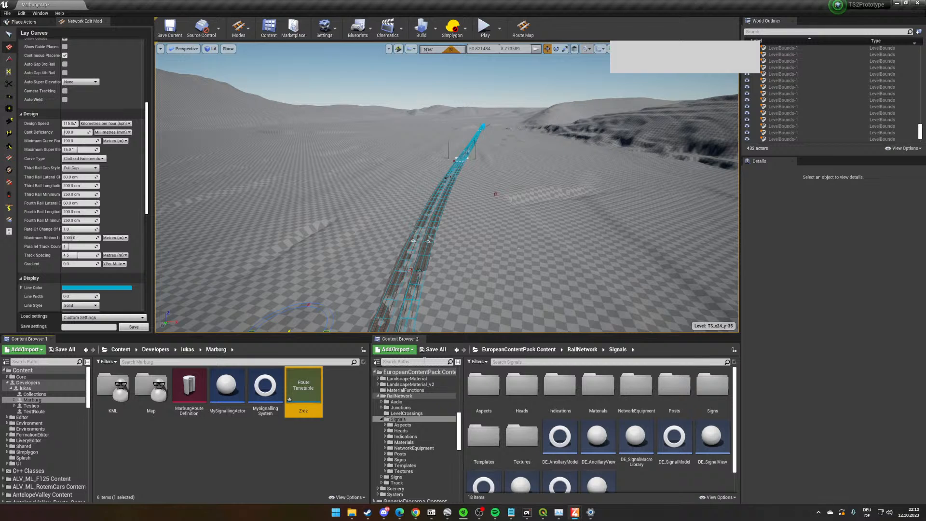
# - Open the Zrdz timetable and assign the MarburgRouteDefinition asset as its route
pyautogui.doubleClick(311, 381)
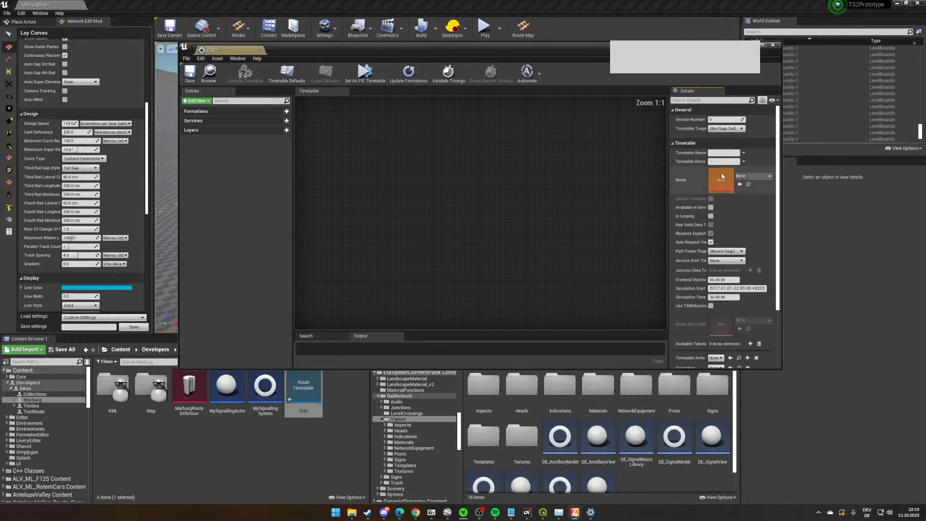
pyautogui.moveTo(189, 388); pyautogui.dragTo(722, 177)
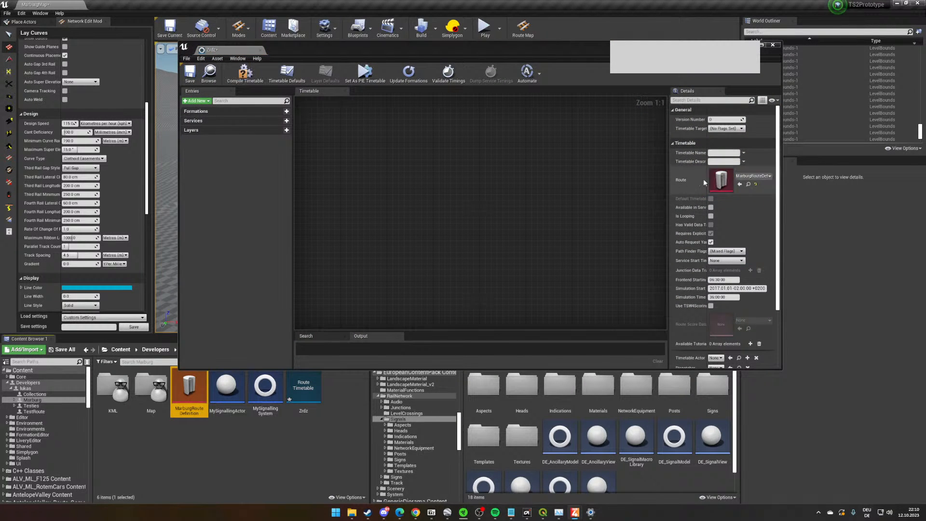
# - Set the timetable version to Version 7 and compile the timetable
pyautogui.scroll(-4, 741, 248)
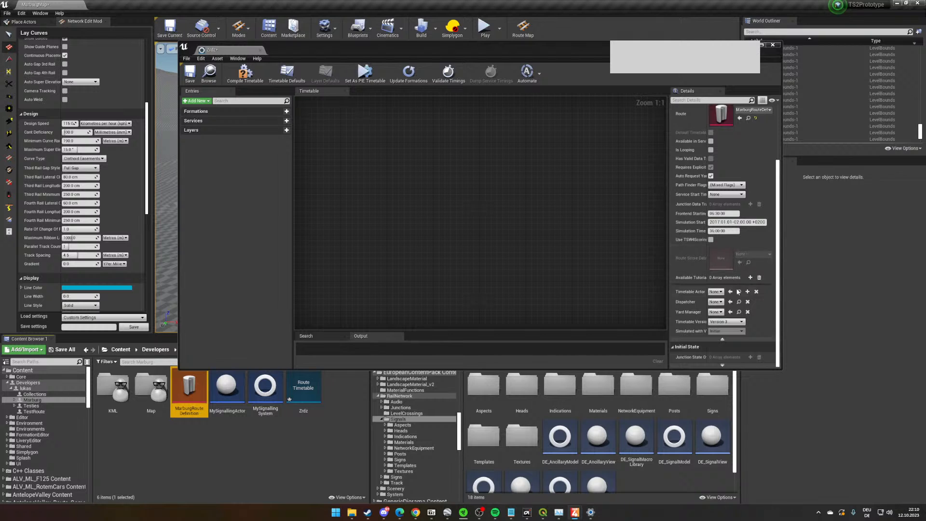
pyautogui.click(723, 322)
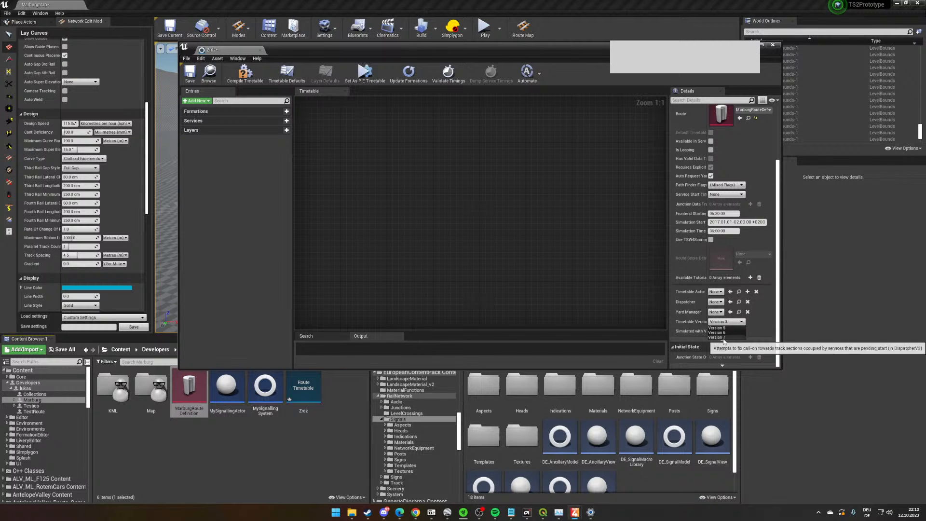
pyautogui.click(721, 337)
pyautogui.scroll(4, 722, 331)
pyautogui.click(245, 72)
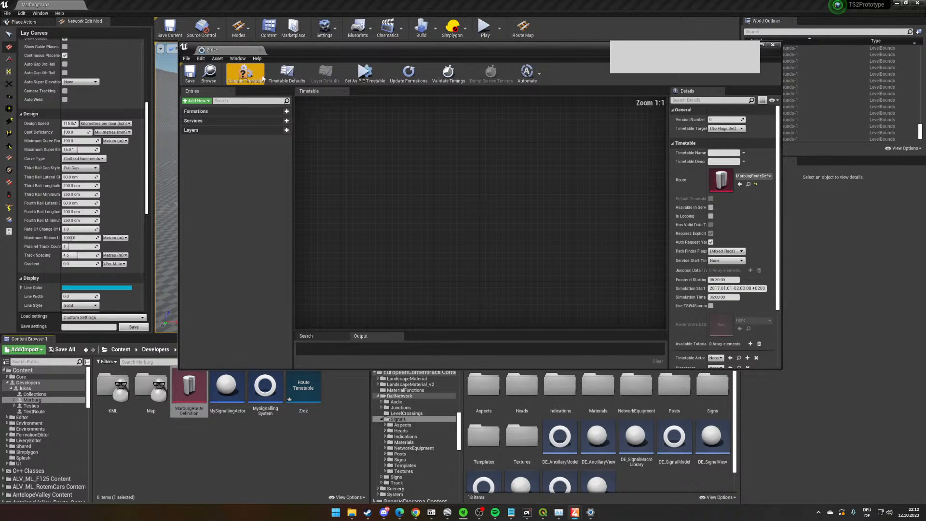
# - Review the instructions that can be added to the empty timetable graph, and close the timetable editor
pyautogui.rightClick(379, 166)
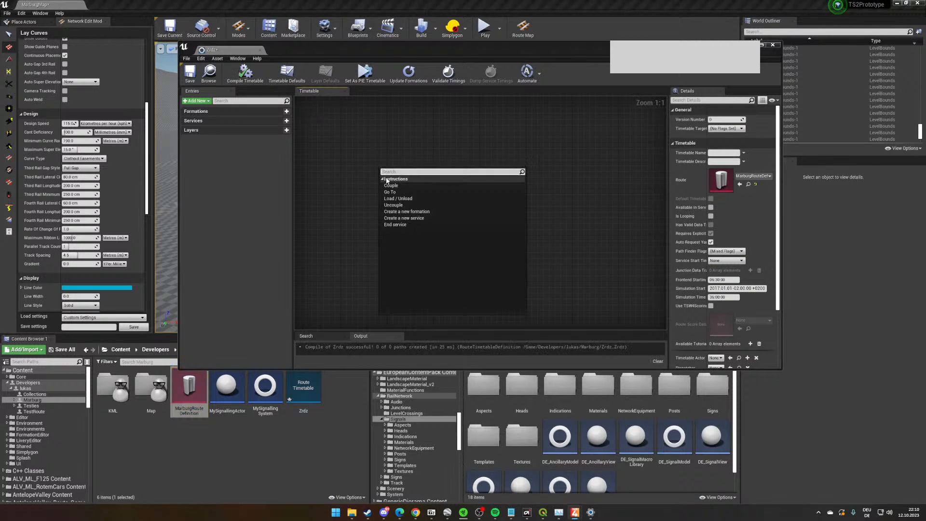
pyautogui.click(361, 187)
pyautogui.scroll(-6, 381, 166)
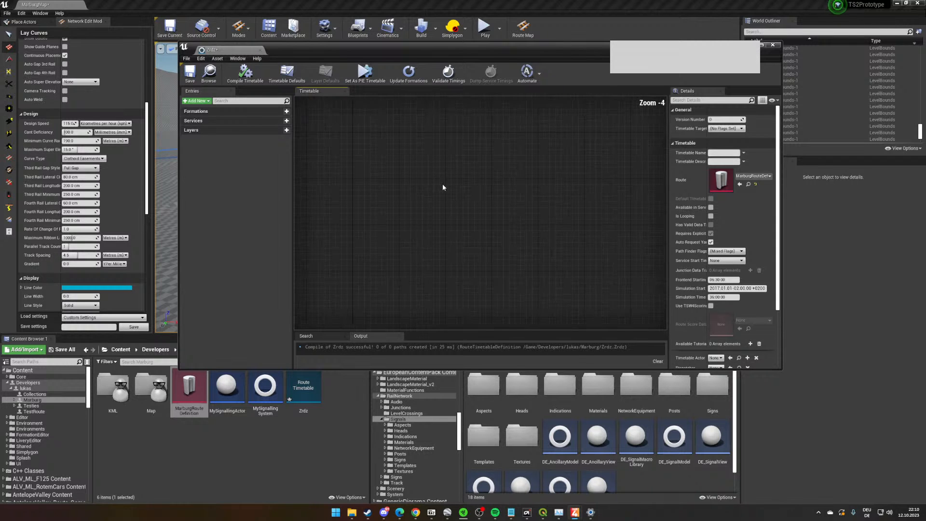
pyautogui.scroll(2, 485, 161)
pyautogui.click(773, 44)
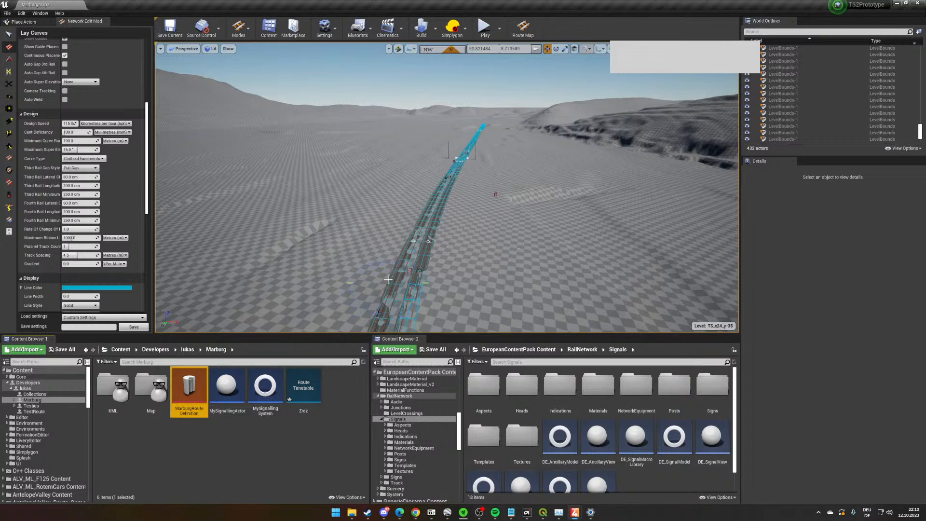
# - Examine the double track from above and up close at the PZB magnet beside the rails
pyautogui.click(389, 279)
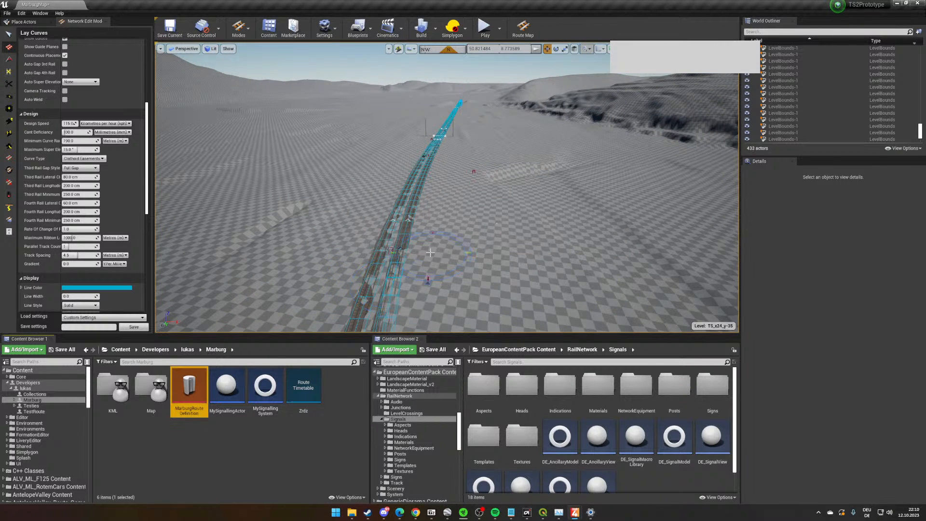
pyautogui.moveTo(423, 253)
pyautogui.mouseDown(button='right')
pyautogui.moveTo(309, 289)
pyautogui.moveTo(261, 250)
pyautogui.moveTo(250, 309)
pyautogui.moveTo(413, 255)
pyautogui.mouseUp(button='right')
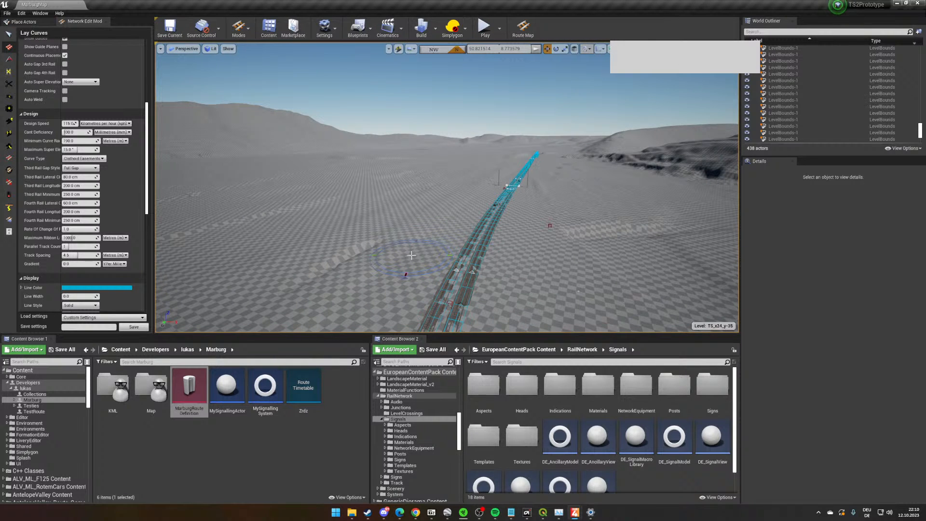
pyautogui.scroll(2, 408, 255)
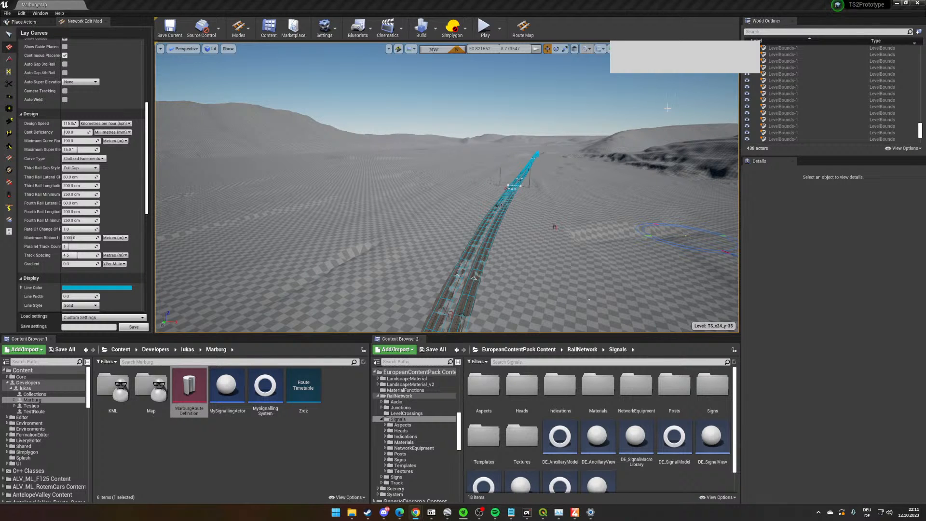
pyautogui.moveTo(667, 108); pyautogui.dragTo(700, 102, button='right')
pyautogui.press('w')
pyautogui.press('s')
pyautogui.moveTo(448, 183); pyautogui.dragTo(472, 207, button='right')
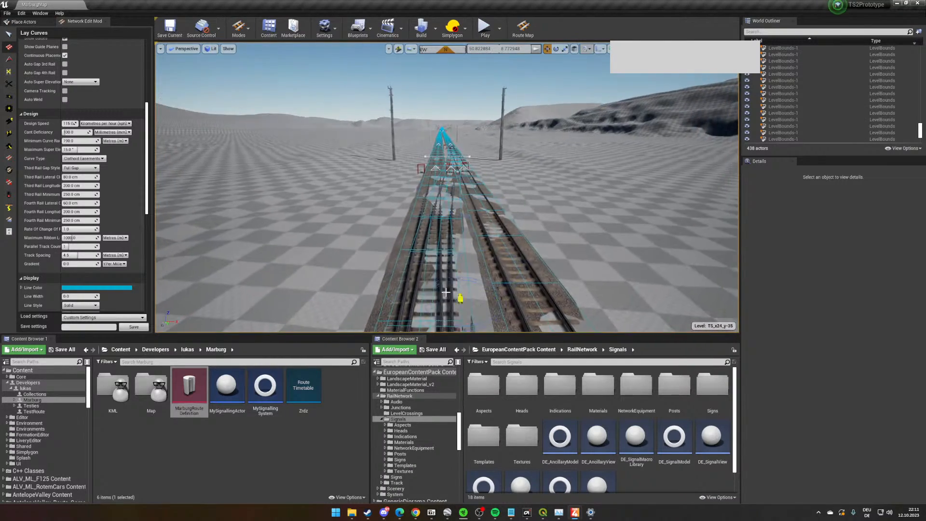
pyautogui.moveTo(537, 282); pyautogui.dragTo(548, 265, button='right')
pyautogui.press('w')
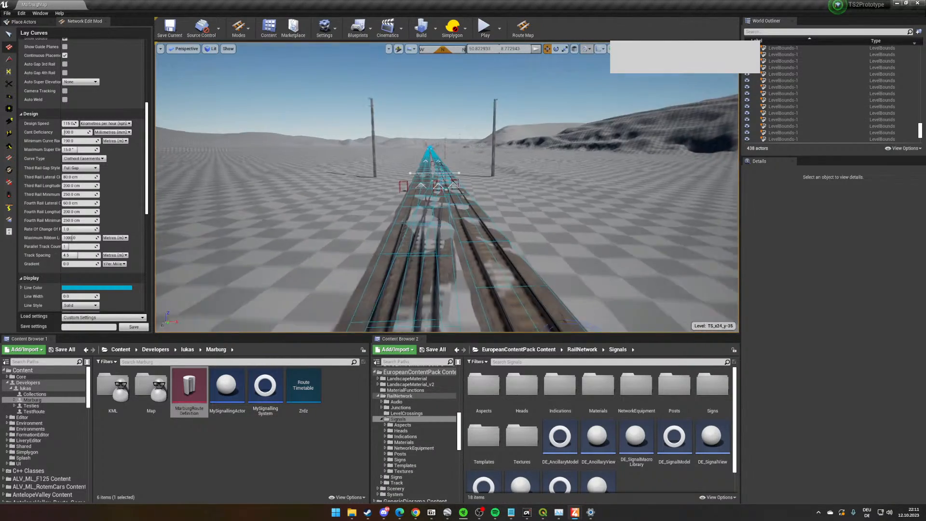
pyautogui.press('w')
pyautogui.press('s')
pyautogui.moveTo(489, 254); pyautogui.dragTo(489, 294, button='right')
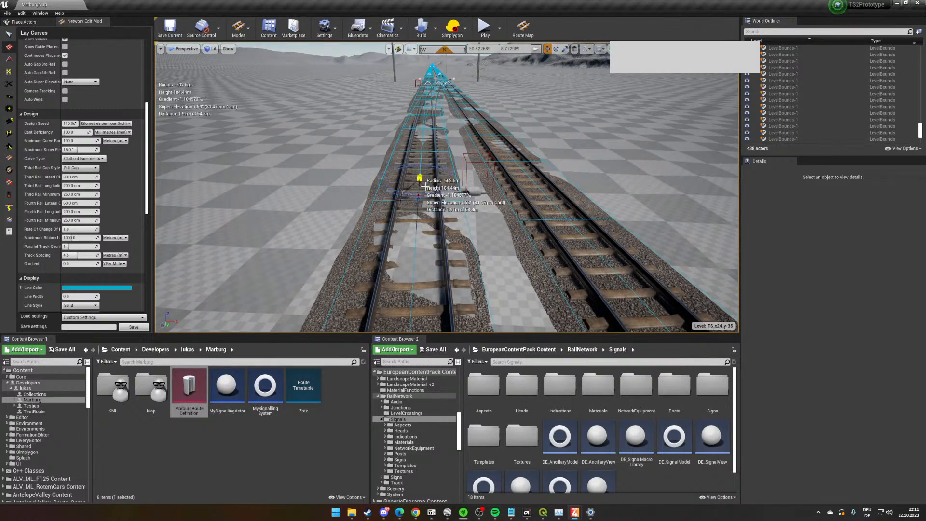
pyautogui.scroll(3, 424, 188)
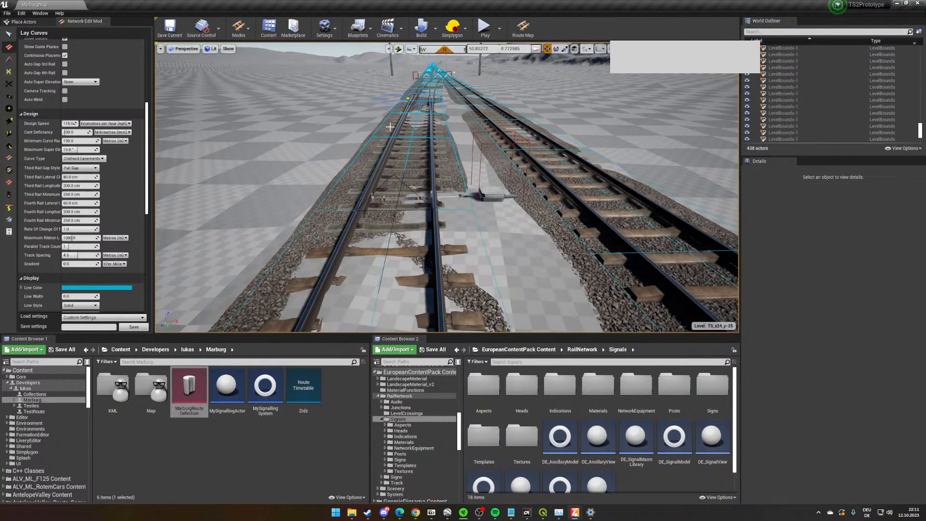
pyautogui.scroll(2, 567, 213)
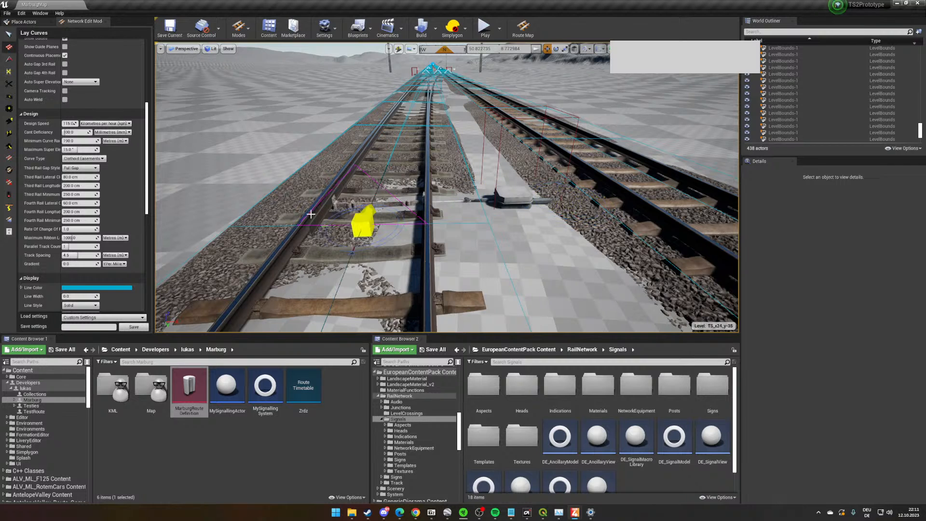
# - Activate the Link Objects tool and view the route along the double track and its overhead line masts in the opposite direction
pyautogui.click(9, 146)
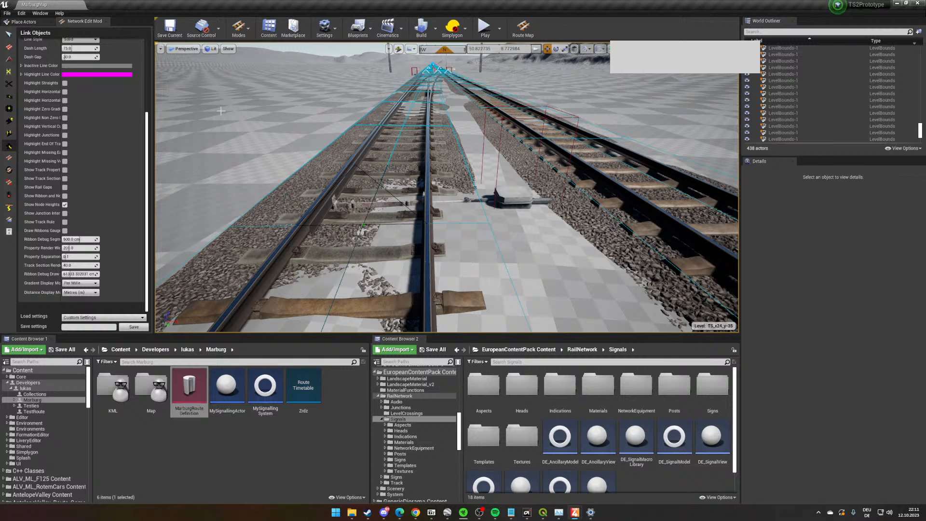
pyautogui.moveTo(412, 155); pyautogui.dragTo(404, 108, button='right')
pyautogui.press('s')
pyautogui.press('w')
pyautogui.moveTo(532, 228); pyautogui.dragTo(656, 212, button='right')
pyautogui.press('w')
pyautogui.press('w')
pyautogui.press('s')
pyautogui.press('w')
pyautogui.press('w')
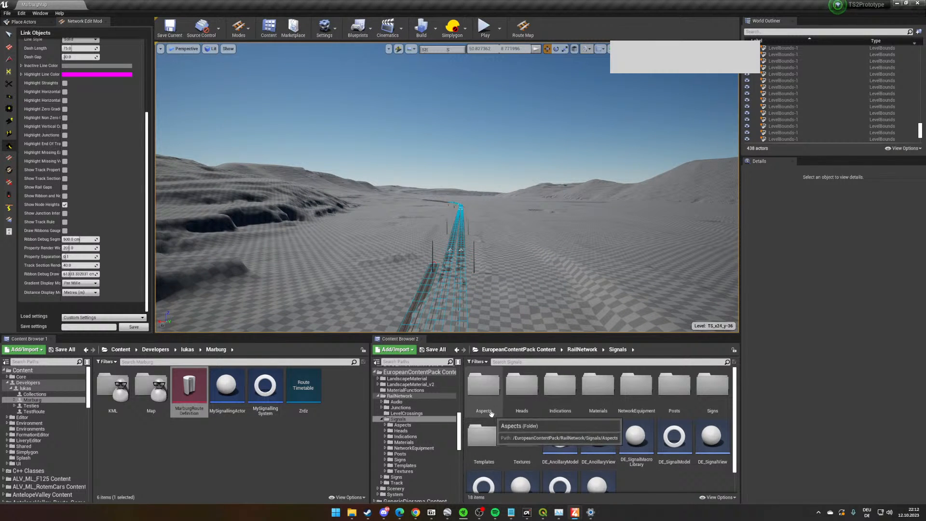
pyautogui.moveTo(476, 226); pyautogui.dragTo(476, 266, button='right')
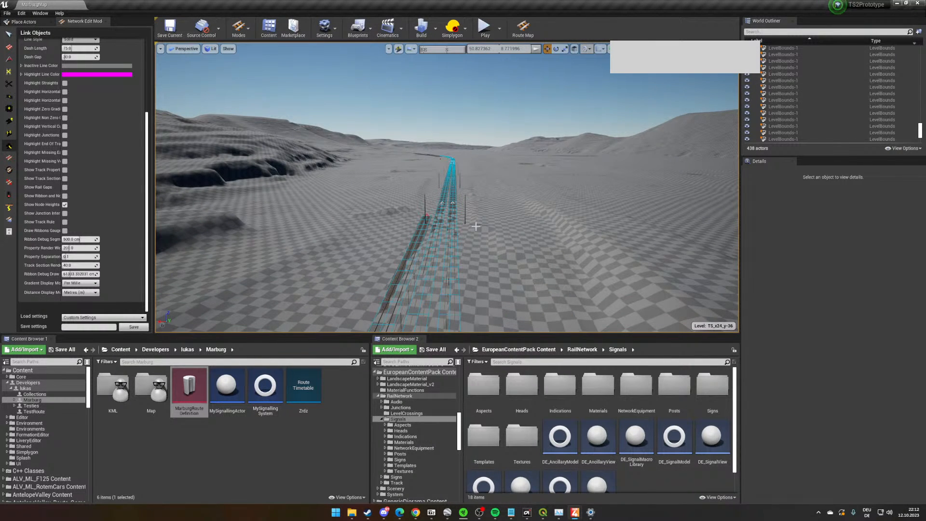
pyautogui.moveTo(475, 226); pyautogui.dragTo(476, 226, button='right')
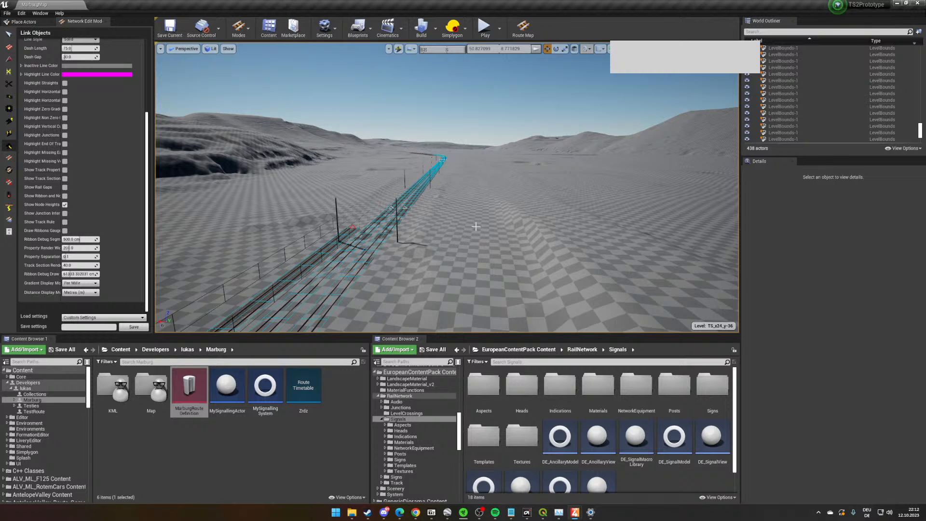
pyautogui.press('w')
pyautogui.moveTo(475, 226); pyautogui.dragTo(592, 208, button='right')
pyautogui.rightClick(279, 465)
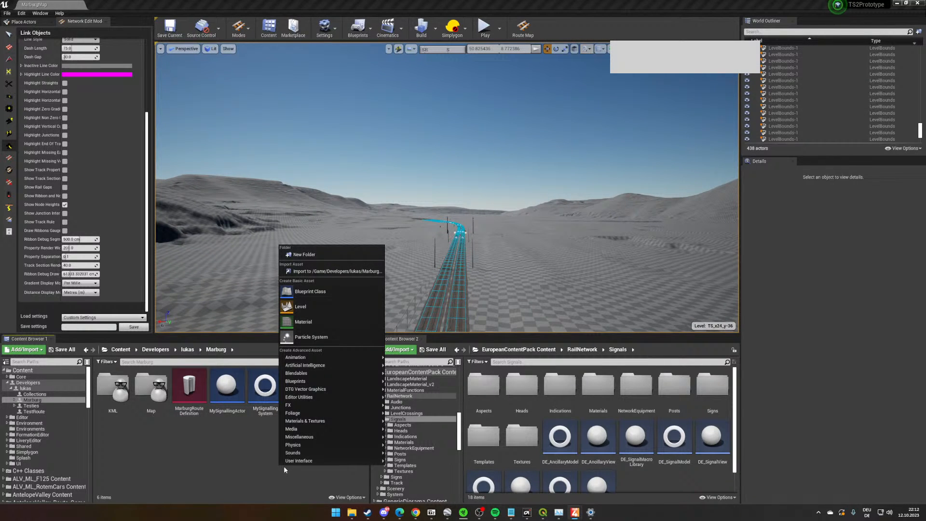
pyautogui.click(261, 470)
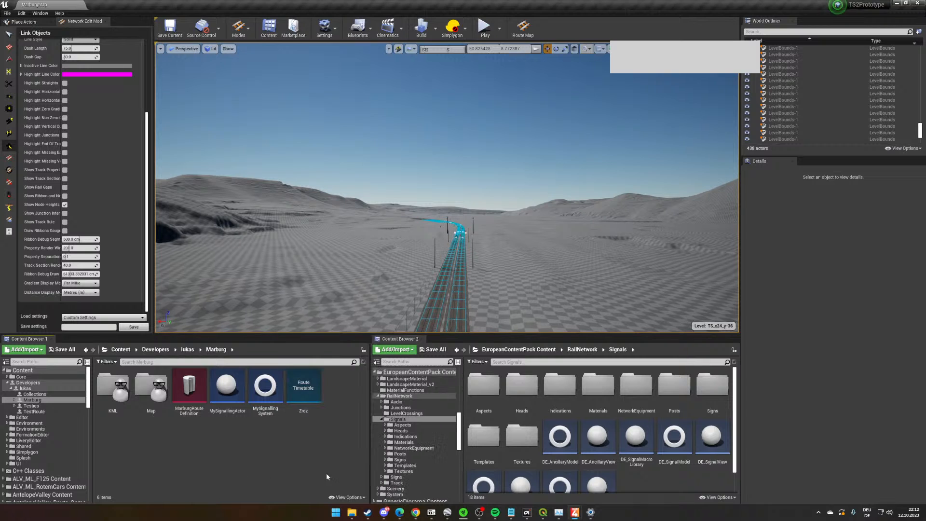
pyautogui.scroll(-1, 702, 446)
pyautogui.scroll(-2, 702, 445)
pyautogui.scroll(3, 670, 465)
pyautogui.click(668, 467)
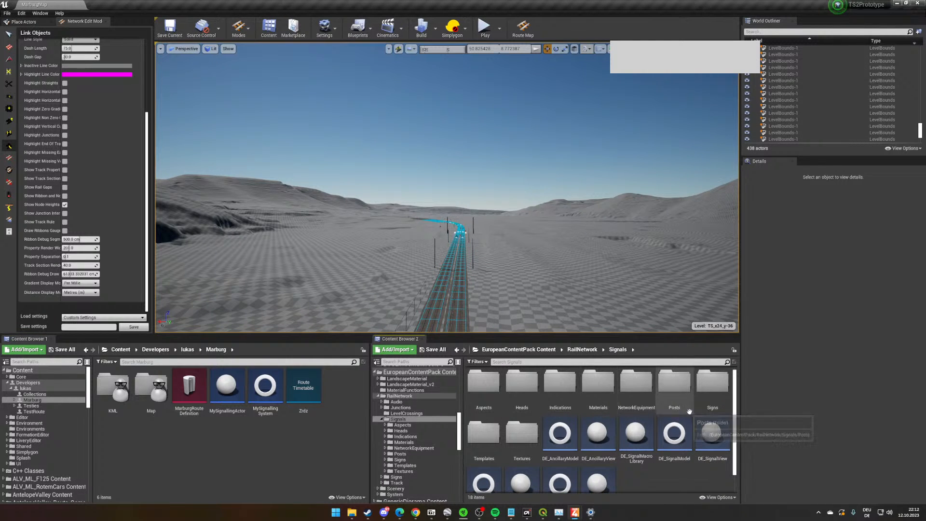
# - Browse the EuropeanContentPack track descriptors and review the asset actions available for EUCP_TrackYard_Rusty_01
pyautogui.click(582, 349)
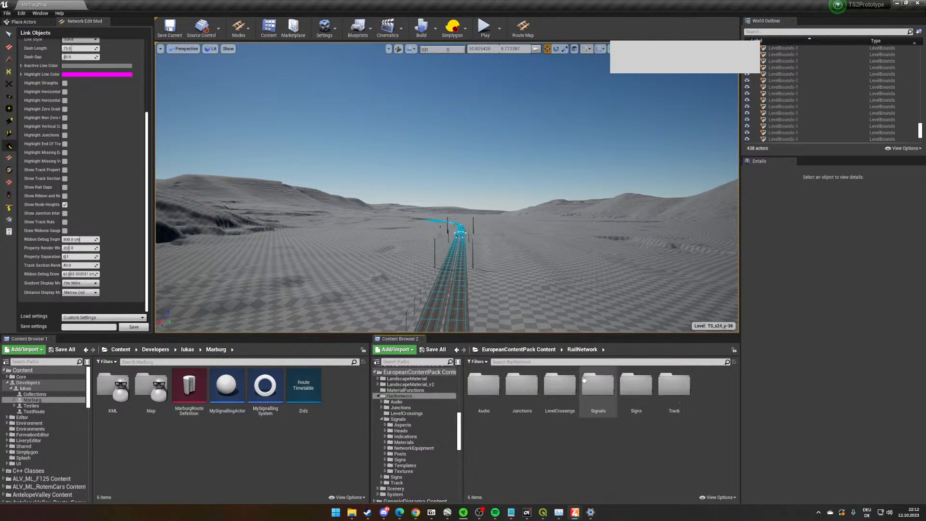
pyautogui.doubleClick(674, 384)
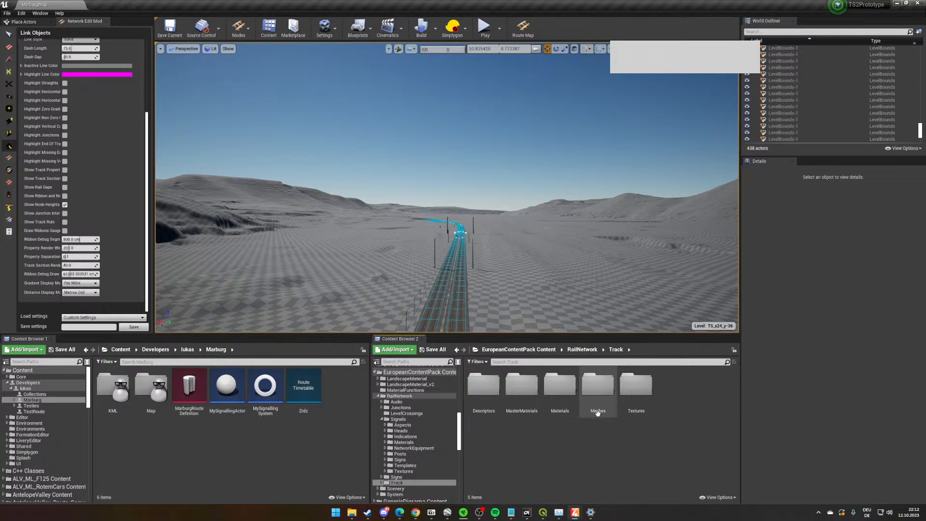
pyautogui.doubleClick(484, 385)
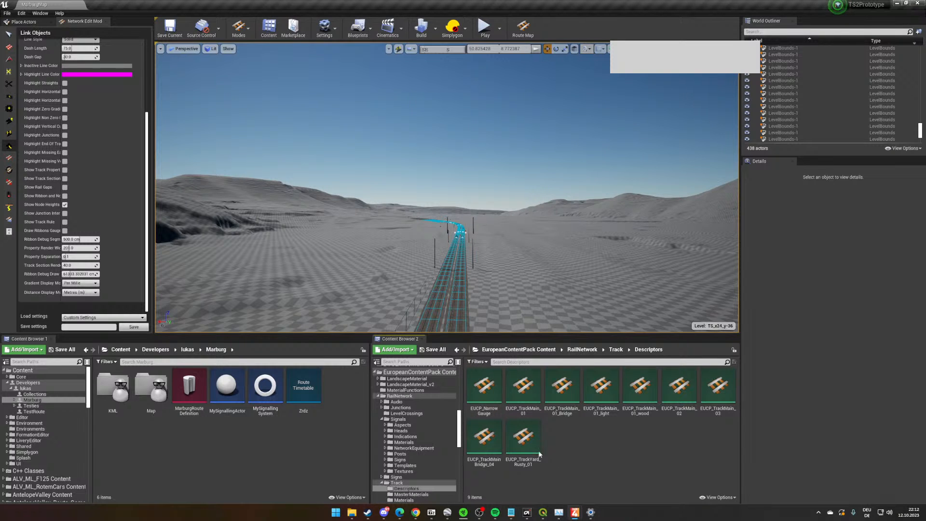
pyautogui.rightClick(524, 444)
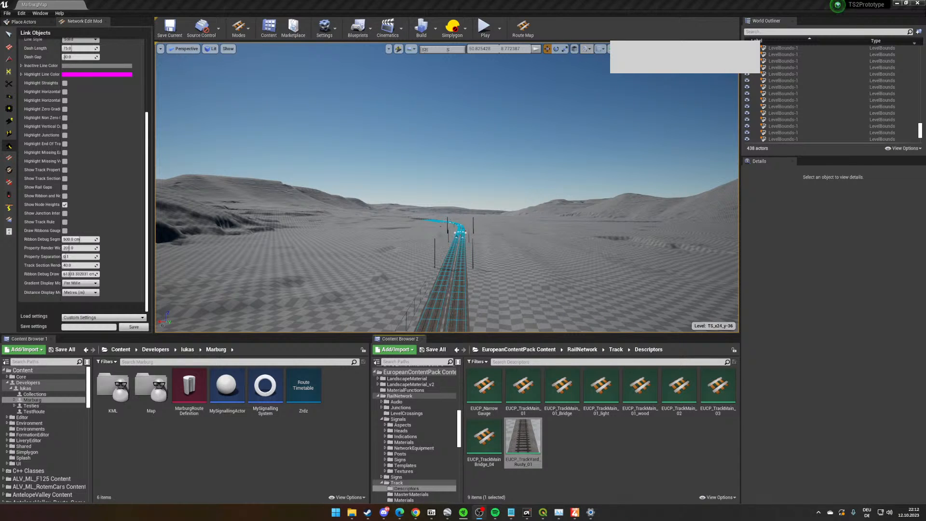
pyautogui.rightClick(535, 436)
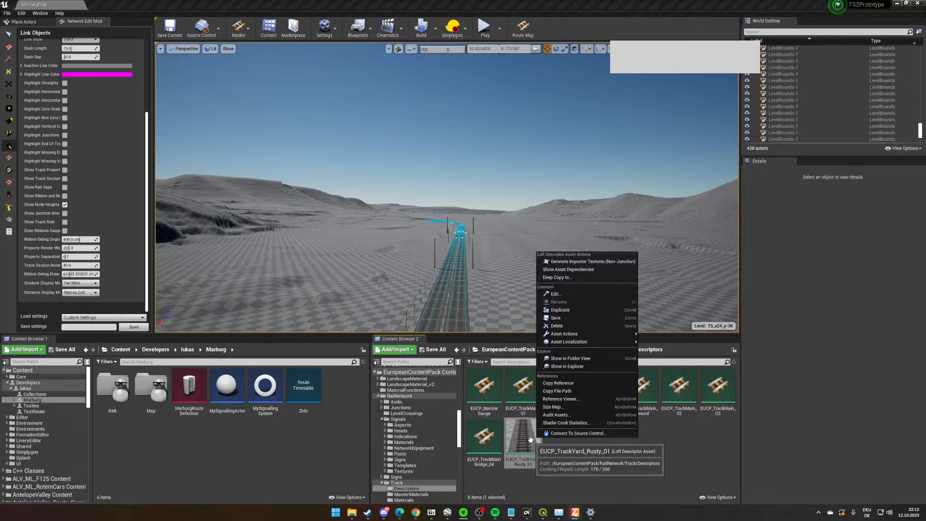
pyautogui.moveTo(584, 341)
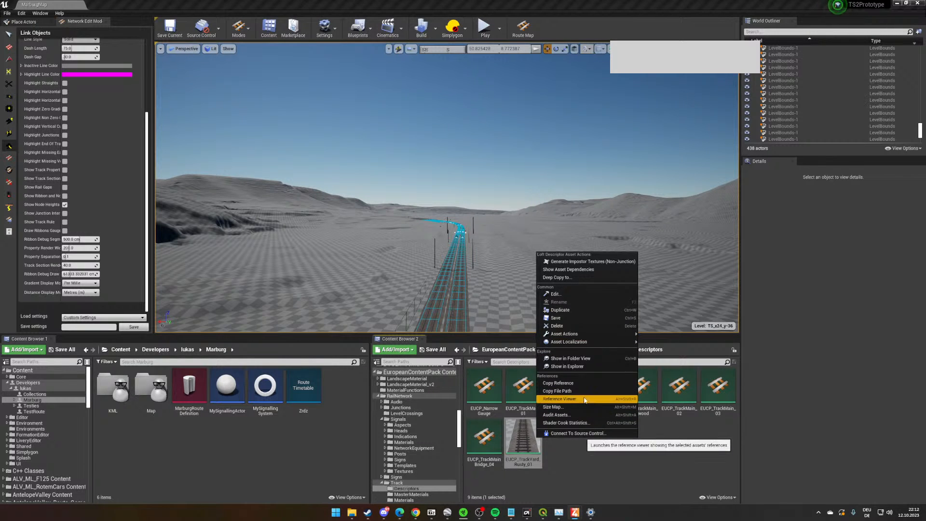
pyautogui.click(616, 454)
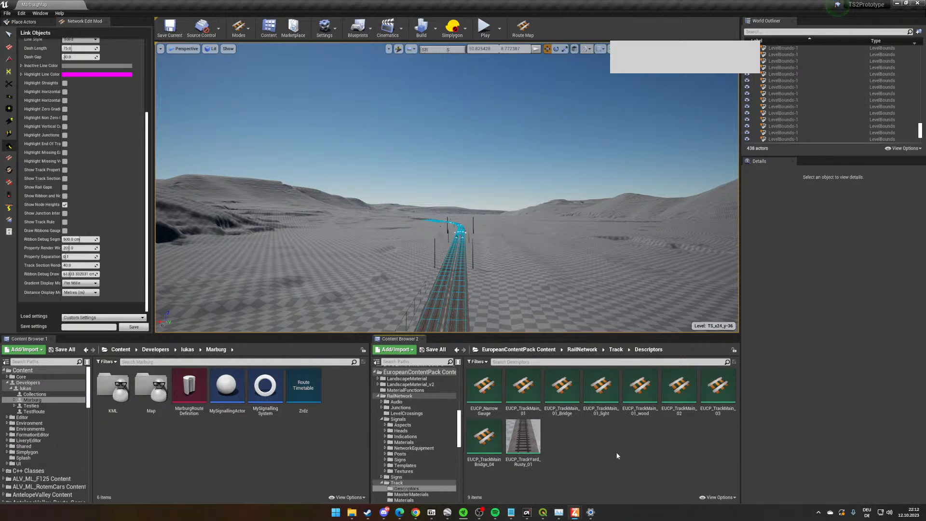
pyautogui.click(538, 440)
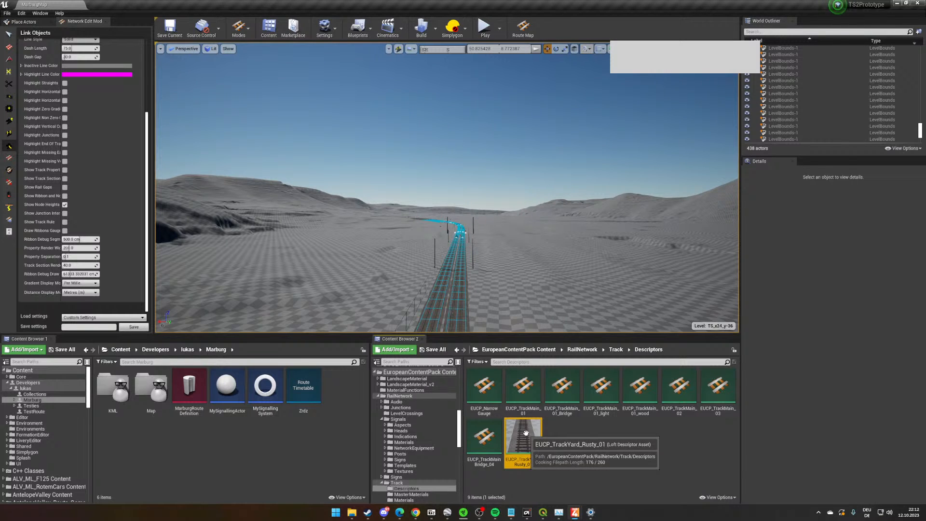
pyautogui.click(572, 445)
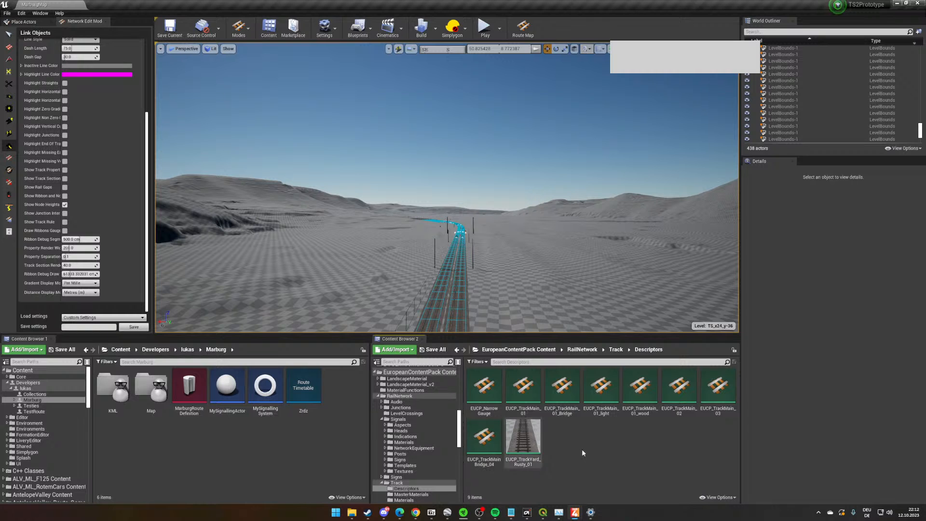
# - Create a Loft Descriptor asset named MarburgTrack1 in the Marburg folder
pyautogui.rightClick(583, 448)
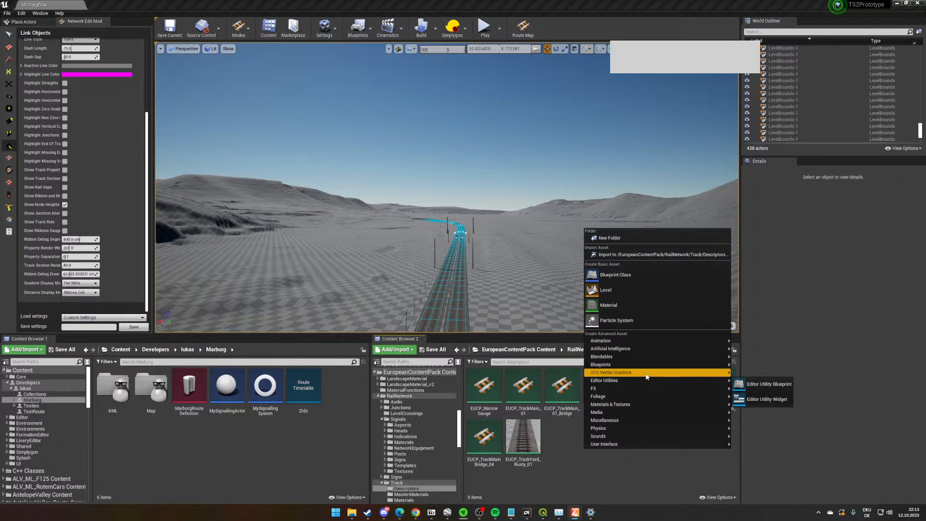
pyautogui.moveTo(643, 413)
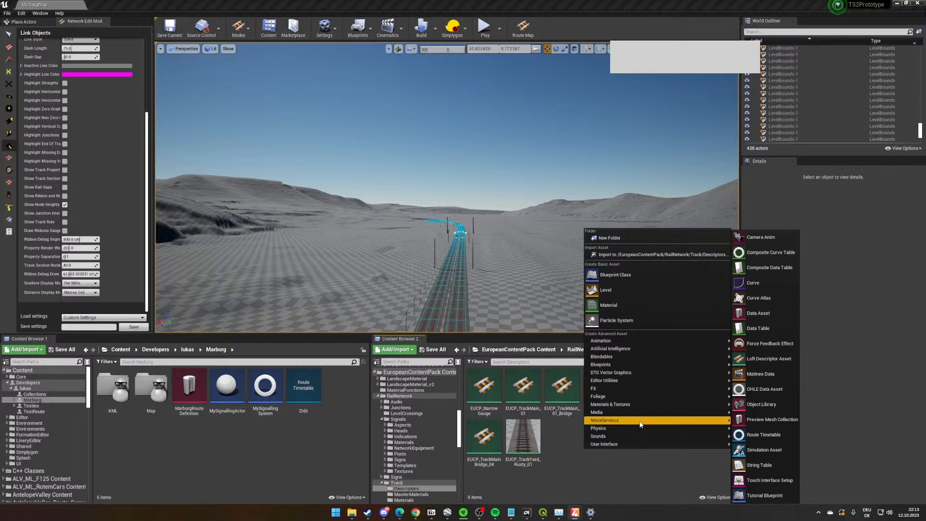
pyautogui.rightClick(116, 445)
pyautogui.moveTo(161, 409)
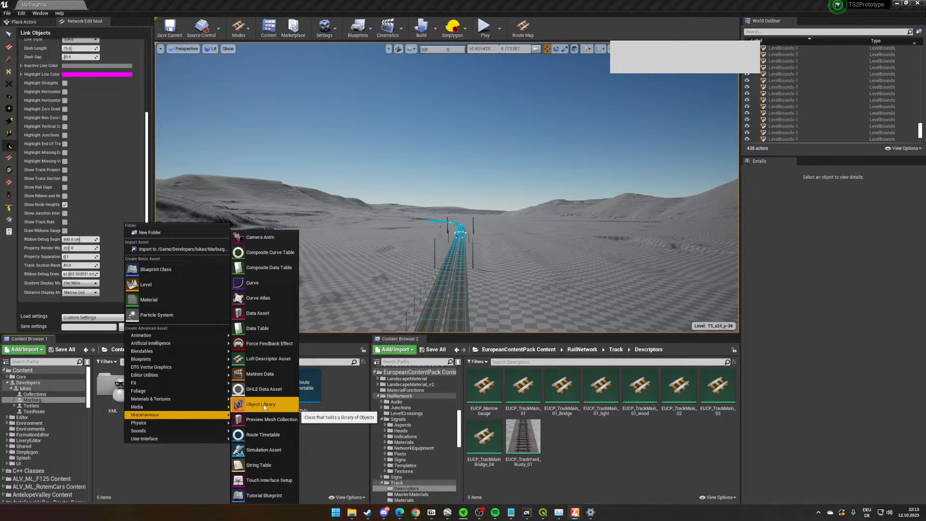
pyautogui.click(268, 358)
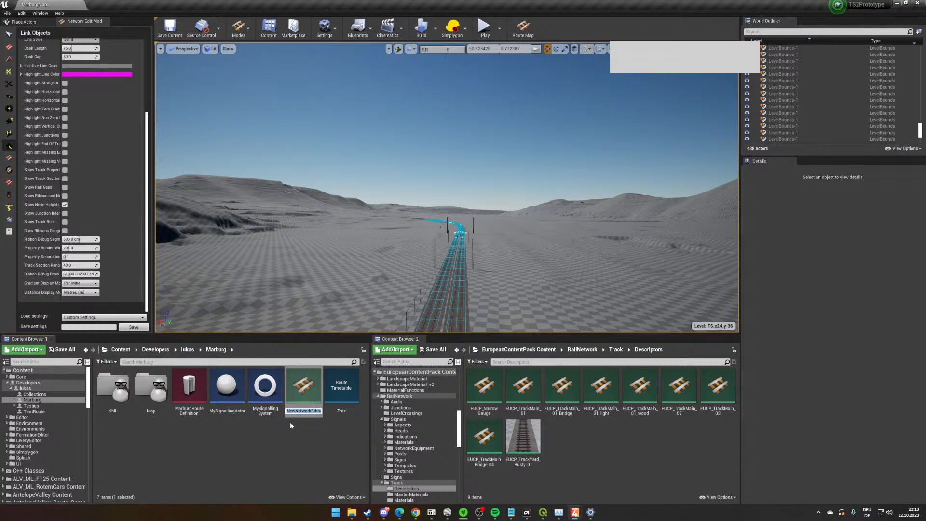
pyautogui.write('T')
pyautogui.press('BackSpace')
pyautogui.write('MarburgTrack1')
pyautogui.press('Return')
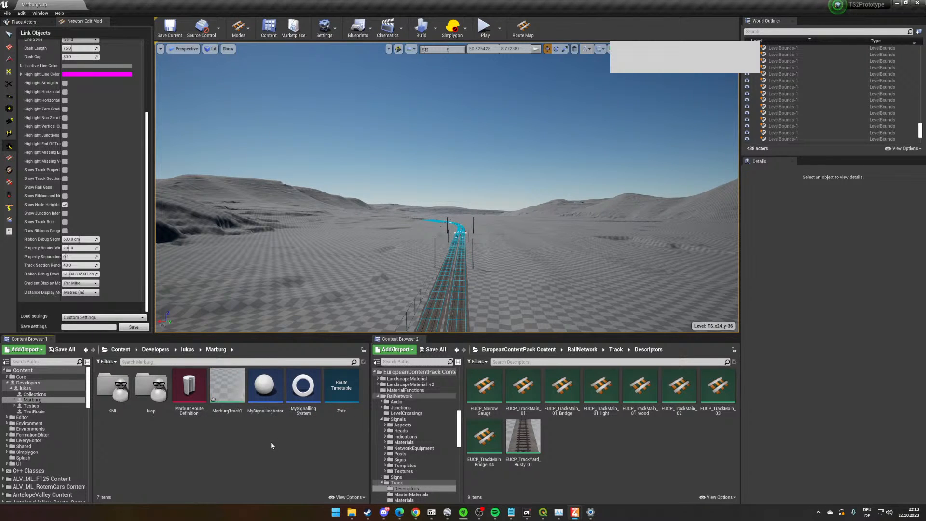
# - Open MarburgTrack1, review its junction properties and the assets selectable as Boundary Post Asset, and close it
pyautogui.doubleClick(229, 388)
pyautogui.scroll(-15, 372, 267)
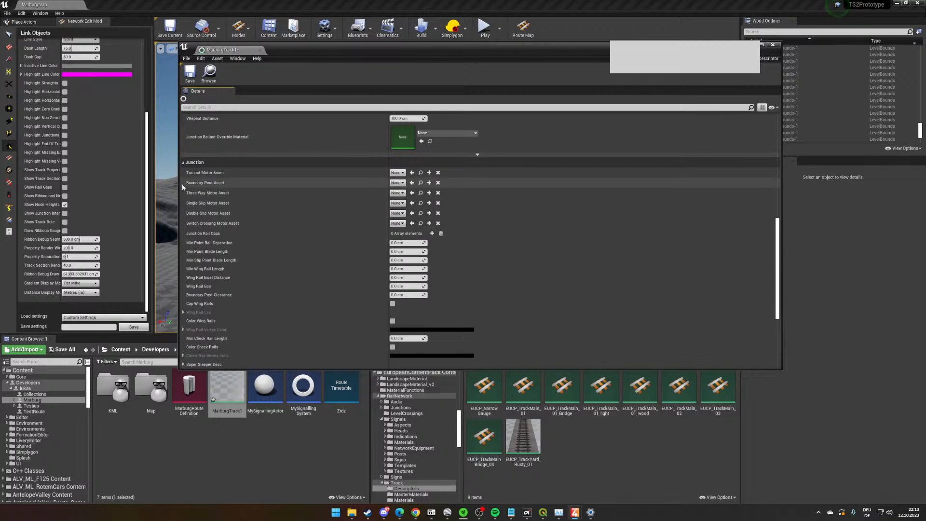
pyautogui.click(396, 183)
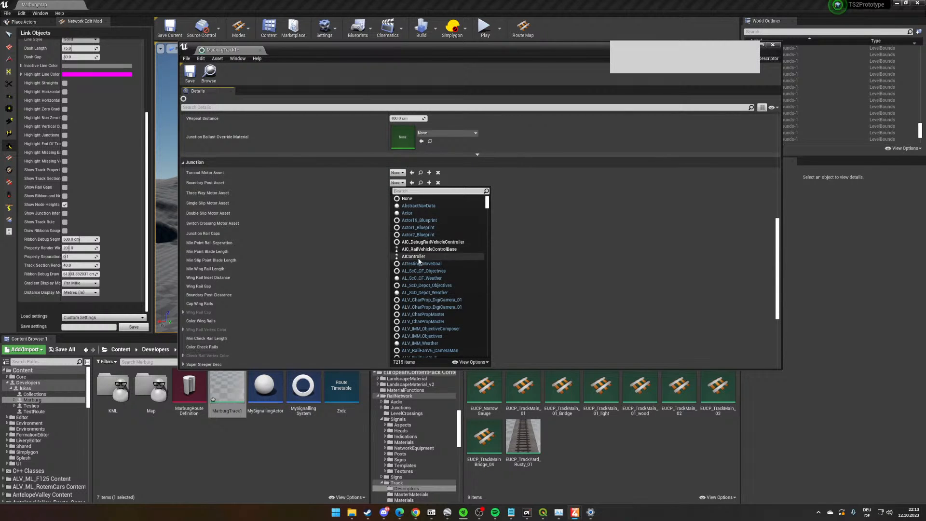
pyautogui.click(694, 252)
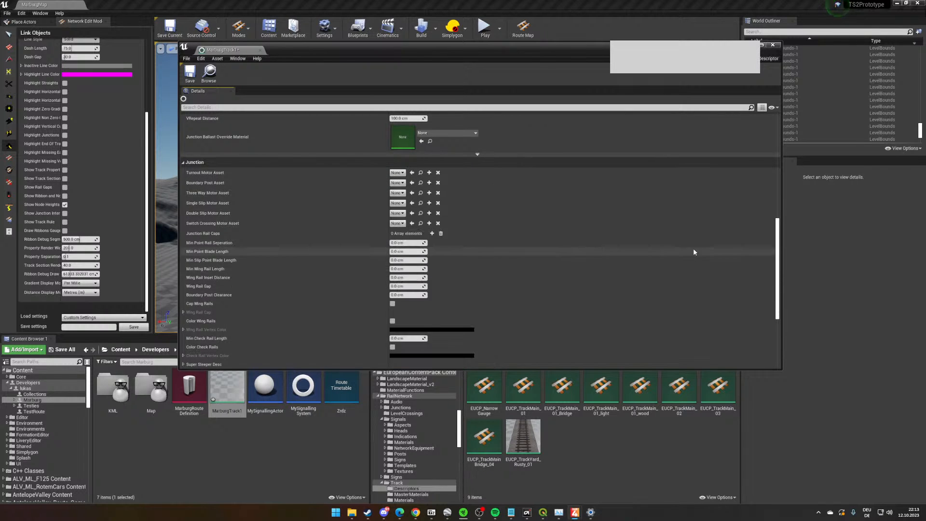
pyautogui.click(772, 44)
# - Examine the double track up close in both directions, including the rails, ballast and junction area
pyautogui.moveTo(553, 198); pyautogui.dragTo(555, 248, button='right')
pyautogui.press('w')
pyautogui.press('w')
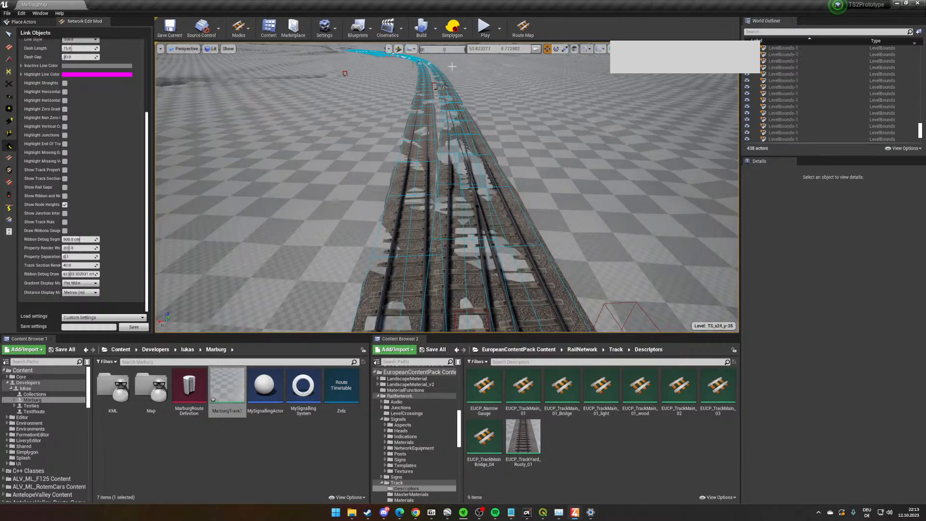
pyautogui.press('w')
pyautogui.moveTo(435, 148); pyautogui.dragTo(434, 131, button='right')
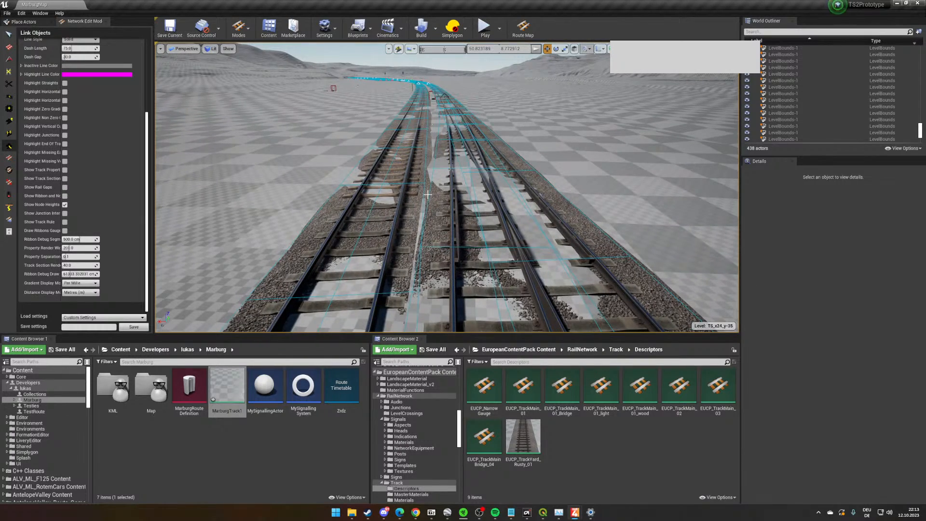
pyautogui.moveTo(450, 169); pyautogui.dragTo(445, 140, button='right')
pyautogui.press('w')
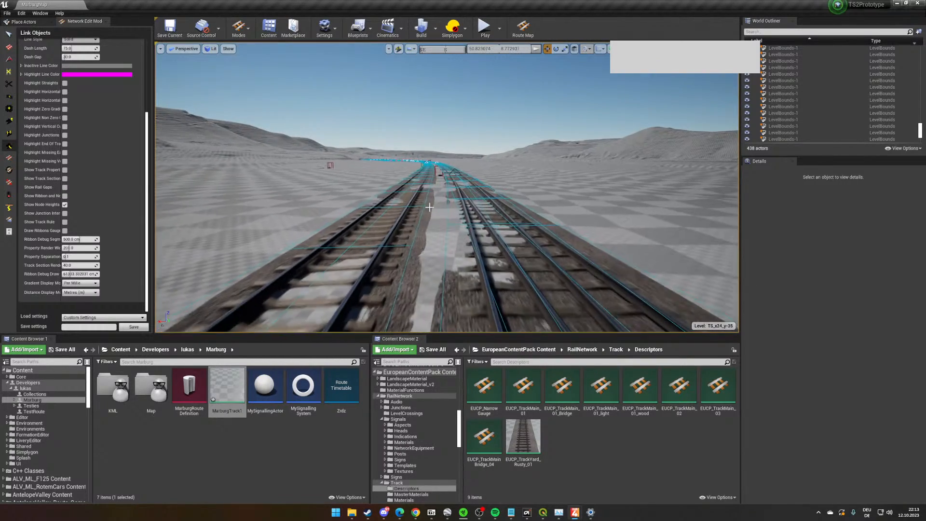
pyautogui.press('w')
pyautogui.moveTo(464, 222); pyautogui.dragTo(432, 225, button='right')
pyautogui.press('w')
pyautogui.moveTo(412, 330); pyautogui.dragTo(203, 380, button='right')
pyautogui.press('w')
pyautogui.press('w')
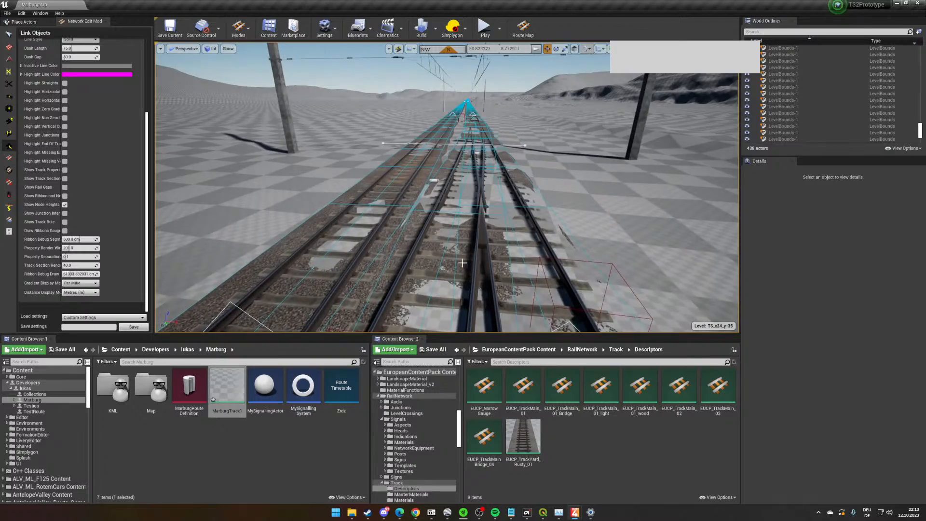
pyautogui.press('s')
pyautogui.moveTo(434, 231); pyautogui.dragTo(441, 250, button='right')
pyautogui.press('w')
pyautogui.press('w')
pyautogui.press('s')
pyautogui.press('w')
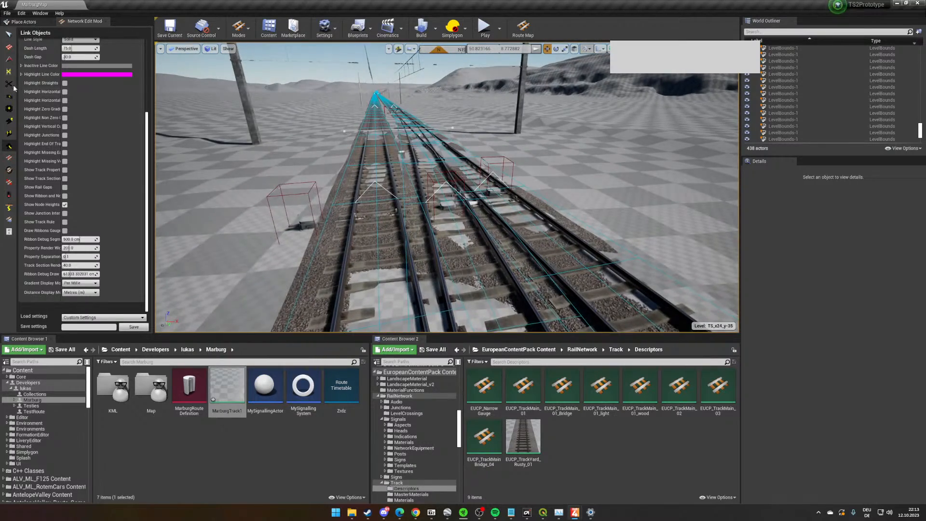
# - Activate the Select Track tool, review MarburgTrack1's data properties, and assign it as the ribbon loft descriptor
pyautogui.click(9, 34)
pyautogui.moveTo(241, 169); pyautogui.dragTo(177, 148, button='right')
pyautogui.scroll(5, 64, 194)
pyautogui.scroll(1, 64, 194)
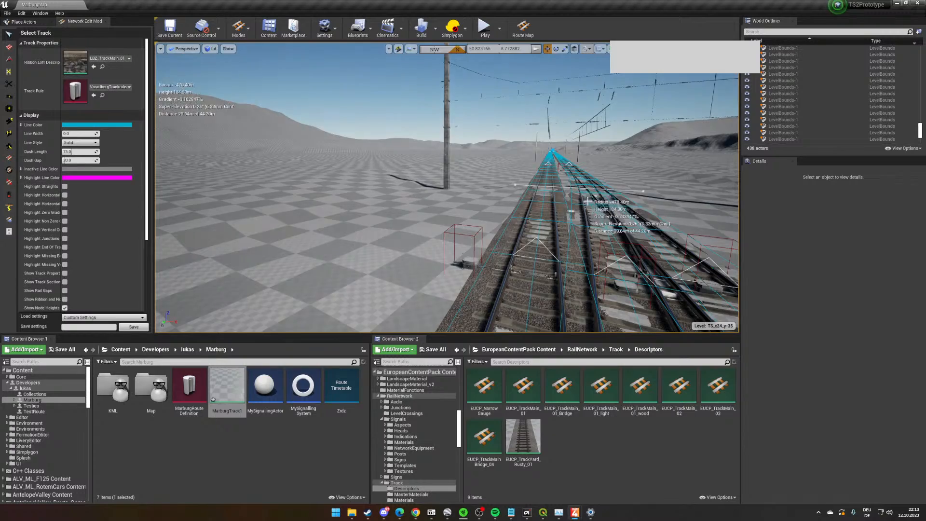
pyautogui.press('s')
pyautogui.moveTo(241, 183); pyautogui.dragTo(285, 241, button='right')
pyautogui.press('w')
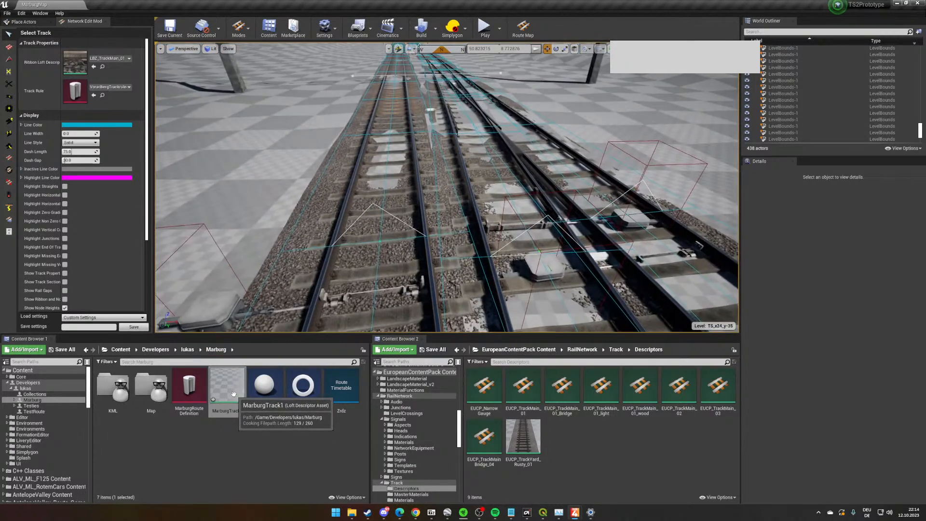
pyautogui.doubleClick(239, 394)
pyautogui.scroll(1, 202, 136)
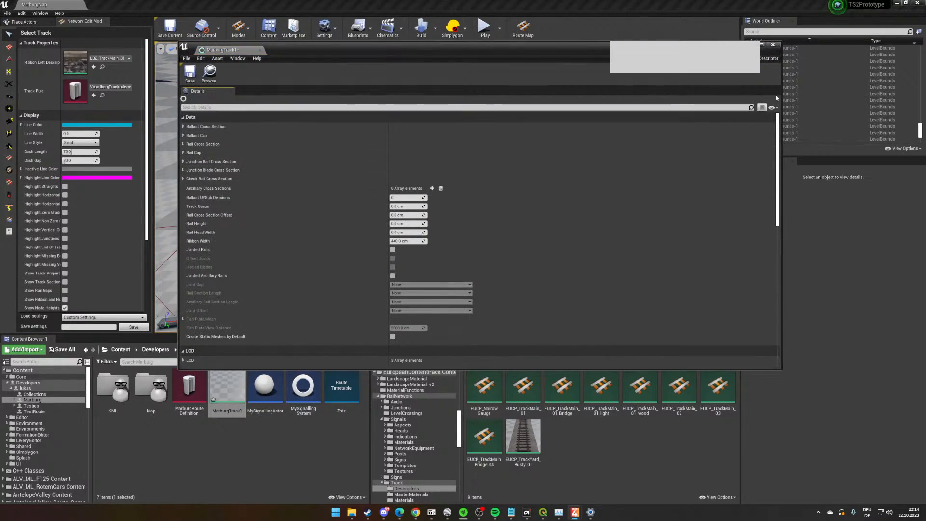
pyautogui.click(772, 45)
pyautogui.moveTo(225, 389); pyautogui.dragTo(96, 63)
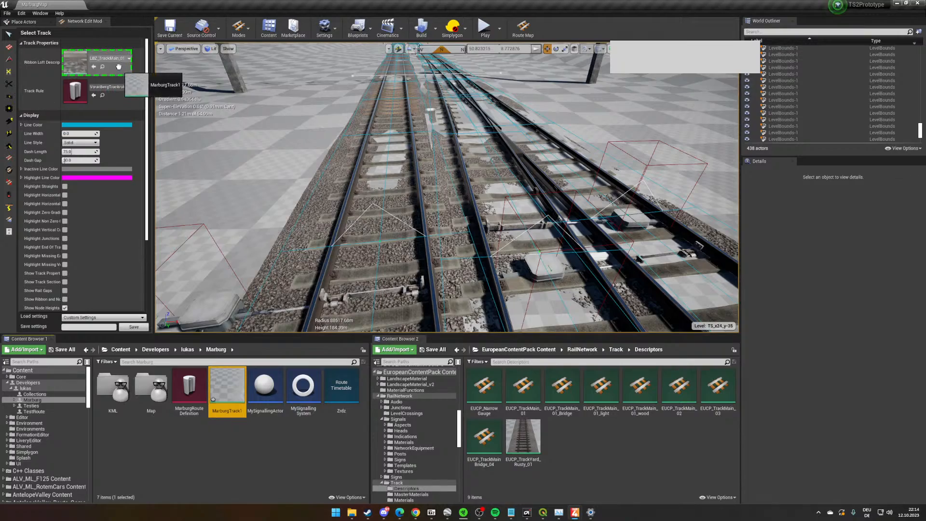
# - Select the curved track section beside the main track and replace its loft descriptor with MarburgTrack1
pyautogui.moveTo(480, 227); pyautogui.dragTo(480, 227, button='right')
pyautogui.click(430, 202)
pyautogui.moveTo(430, 202); pyautogui.dragTo(430, 201, button='right')
pyautogui.rightClick(430, 201)
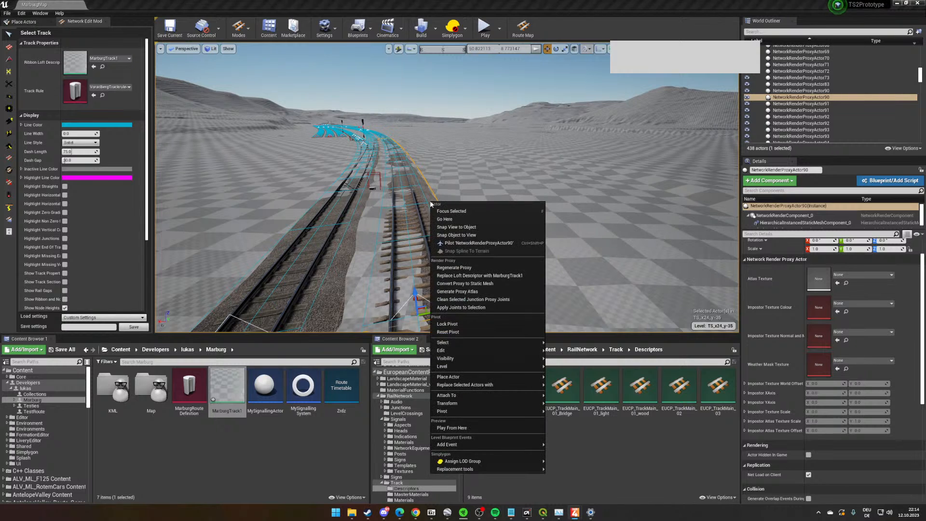
pyautogui.moveTo(484, 146); pyautogui.dragTo(484, 145, button='right')
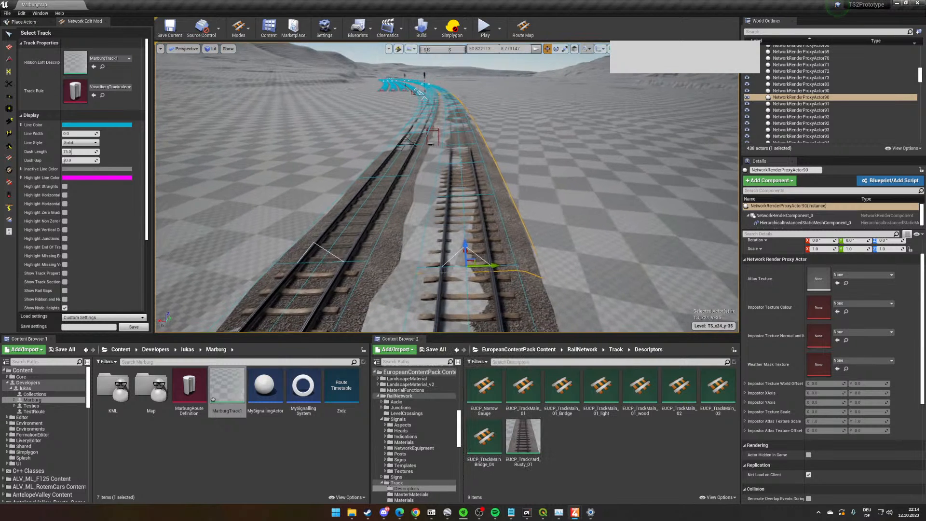
pyautogui.rightClick(499, 173)
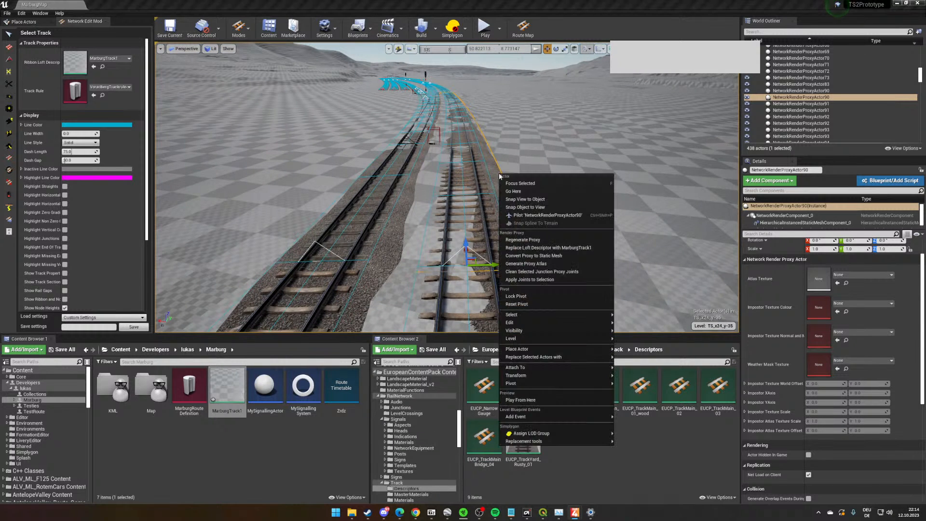
pyautogui.click(557, 251)
pyautogui.press('d')
pyautogui.moveTo(541, 250); pyautogui.dragTo(541, 251, button='right')
pyautogui.press('a')
pyautogui.moveTo(563, 213); pyautogui.dragTo(548, 225, button='right')
pyautogui.press('d')
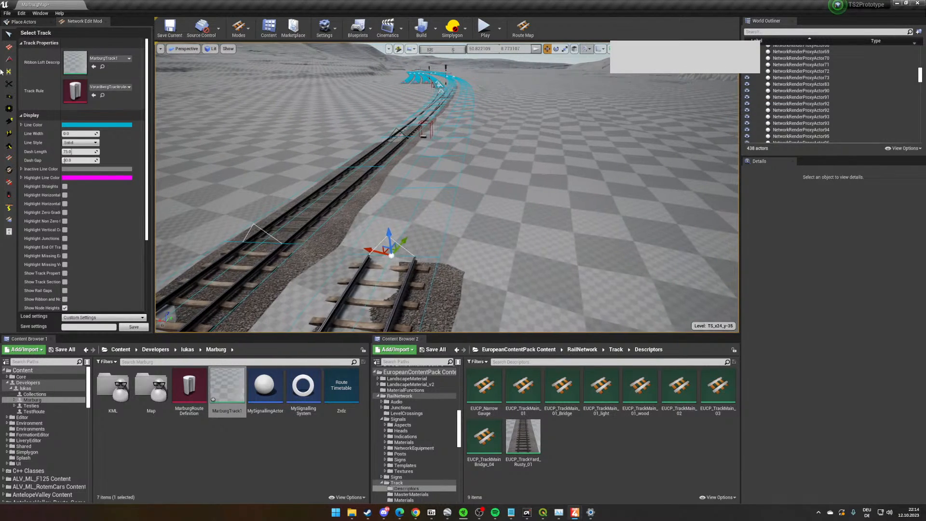
# - Assign LBZ_TrackMain_01_Bridge as the ribbon loft descriptor
pyautogui.click(129, 58)
pyautogui.scroll(-5, 153, 170)
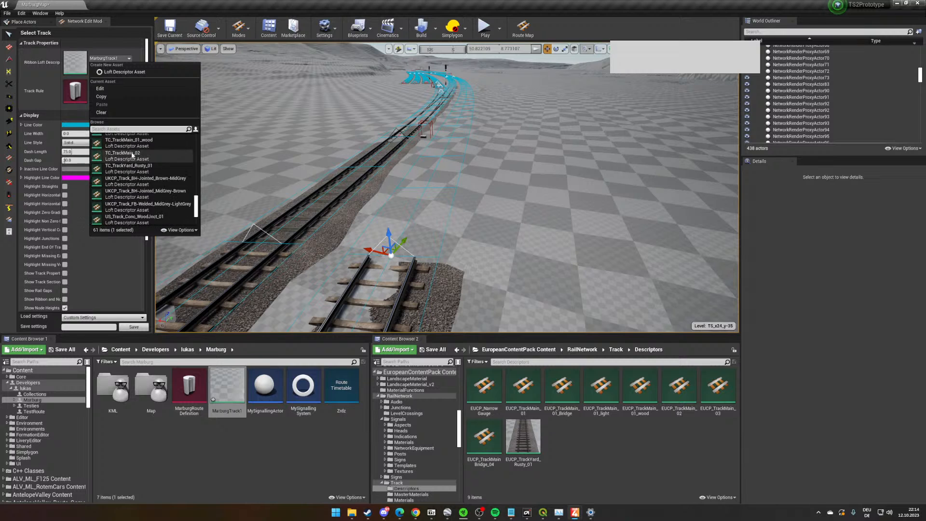
pyautogui.scroll(5, 157, 176)
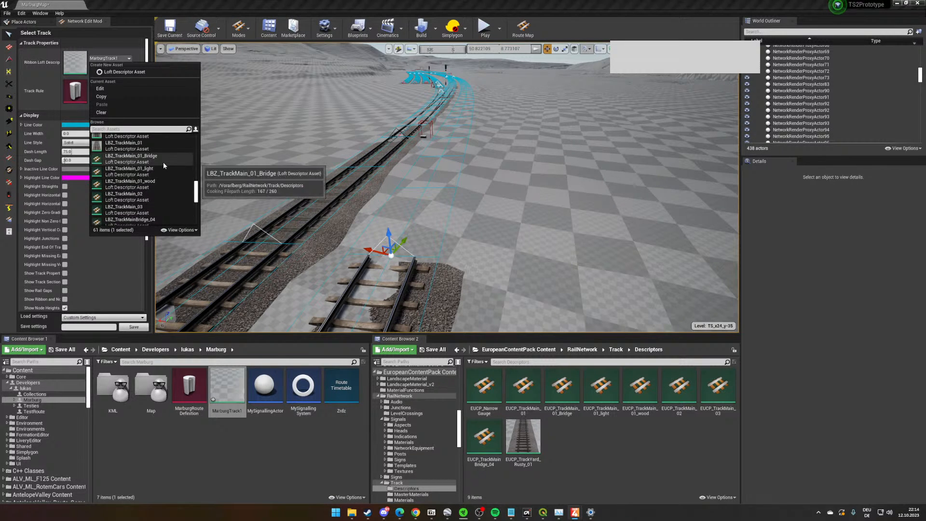
pyautogui.click(163, 161)
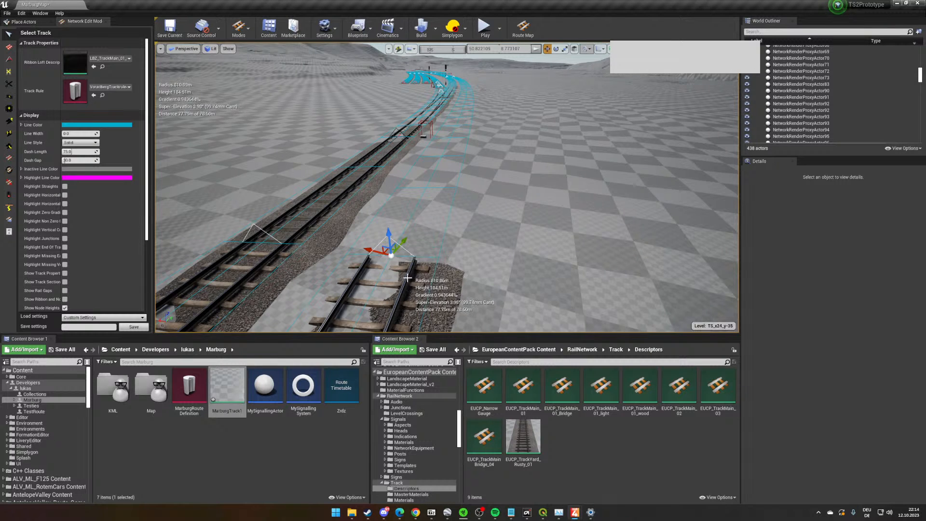
# - Undo the last proxy regeneration on the curved track section beside the main track
pyautogui.moveTo(411, 277); pyautogui.dragTo(408, 278)
pyautogui.click(459, 282)
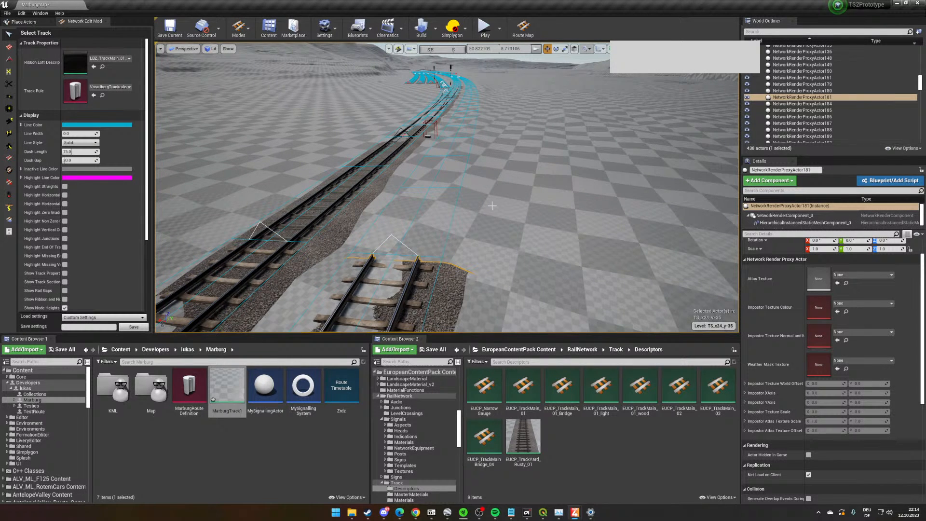
pyautogui.scroll(-3, 492, 206)
pyautogui.scroll(-2, 490, 208)
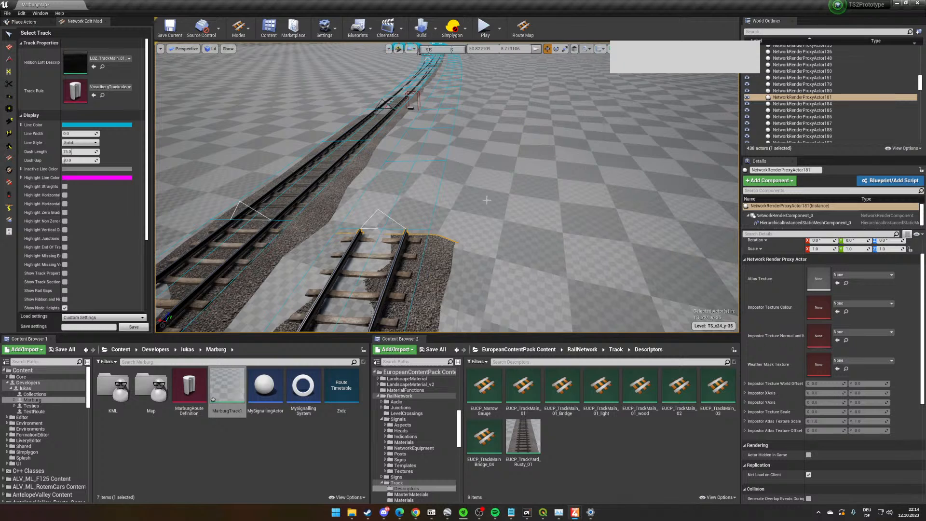
pyautogui.scroll(-3, 490, 208)
pyautogui.press('Escape')
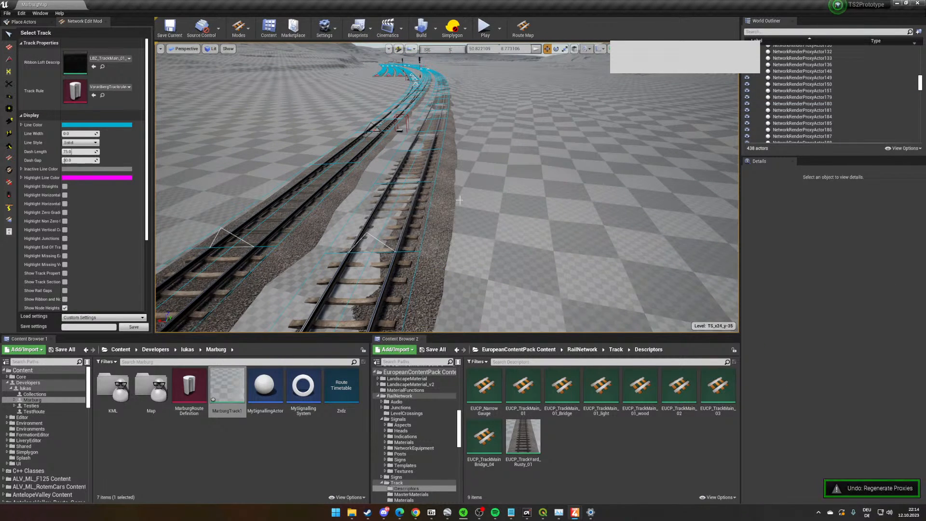
# - Replace the loft descriptor of the curved track section beside the main track with LBZ_TrackMain_01_Bridge
pyautogui.rightClick(455, 200)
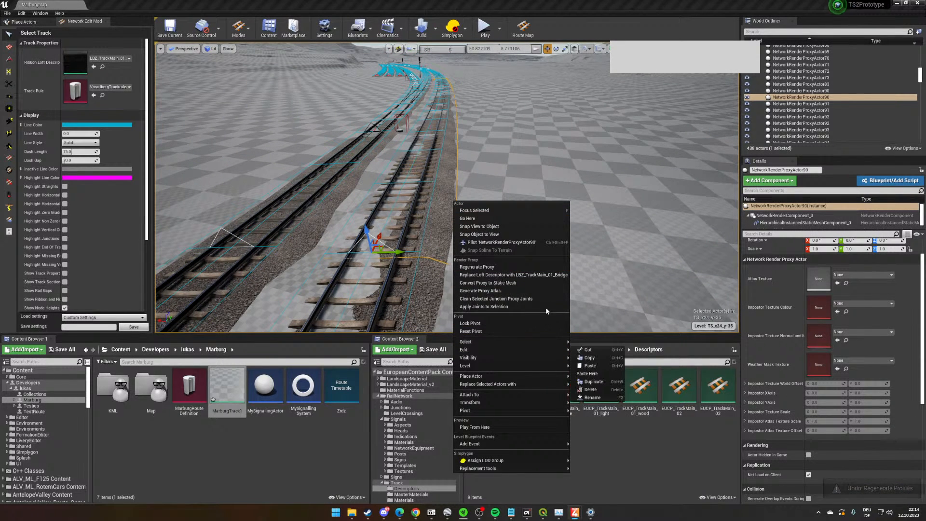
pyautogui.click(548, 268)
pyautogui.scroll(3, 479, 251)
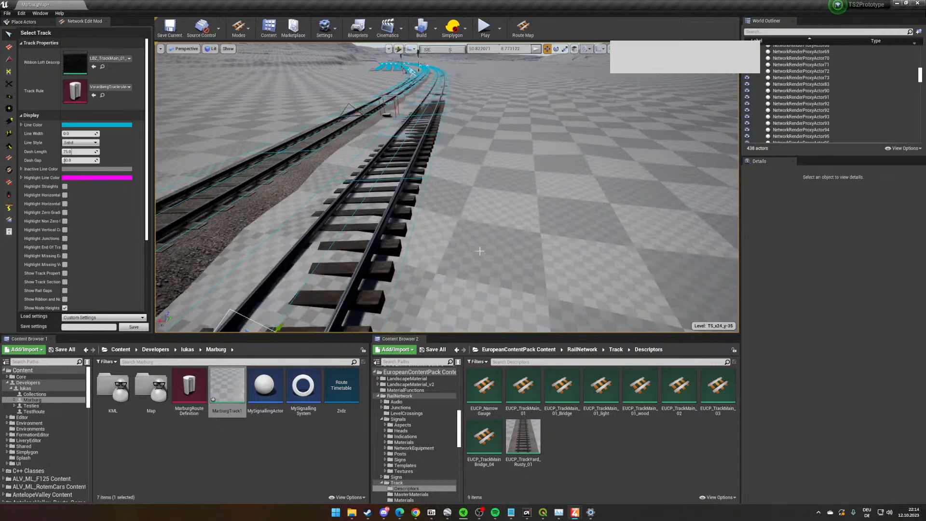
pyautogui.scroll(-3, 502, 242)
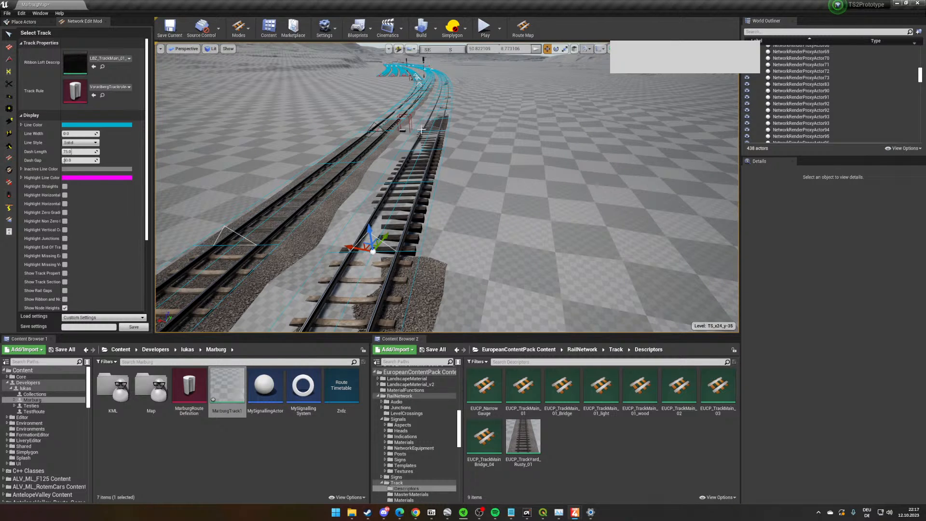
# - Activate the Edit Ranges tool at the parallel station tracks and display only their marker ranges
pyautogui.press('w')
pyautogui.moveTo(421, 129); pyautogui.dragTo(421, 103, button='right')
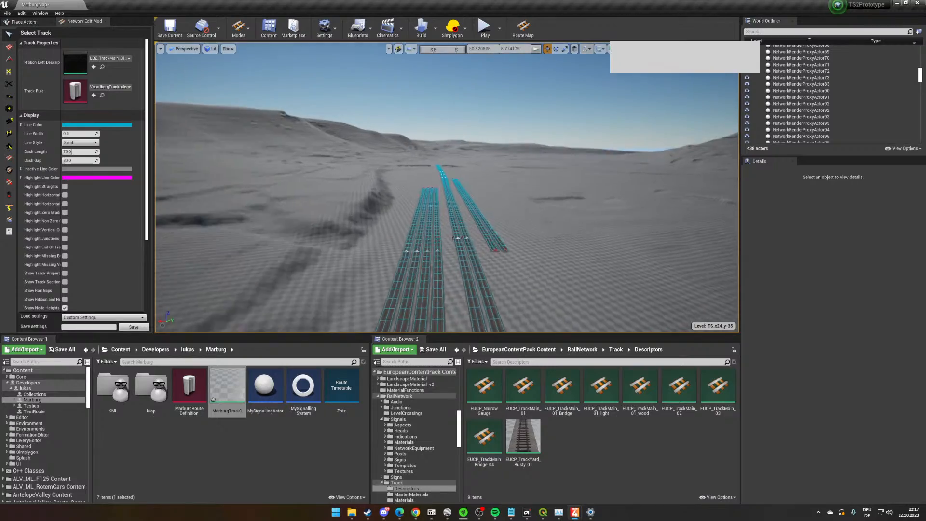
pyautogui.press('w')
pyautogui.moveTo(496, 131); pyautogui.dragTo(495, 190, button='right')
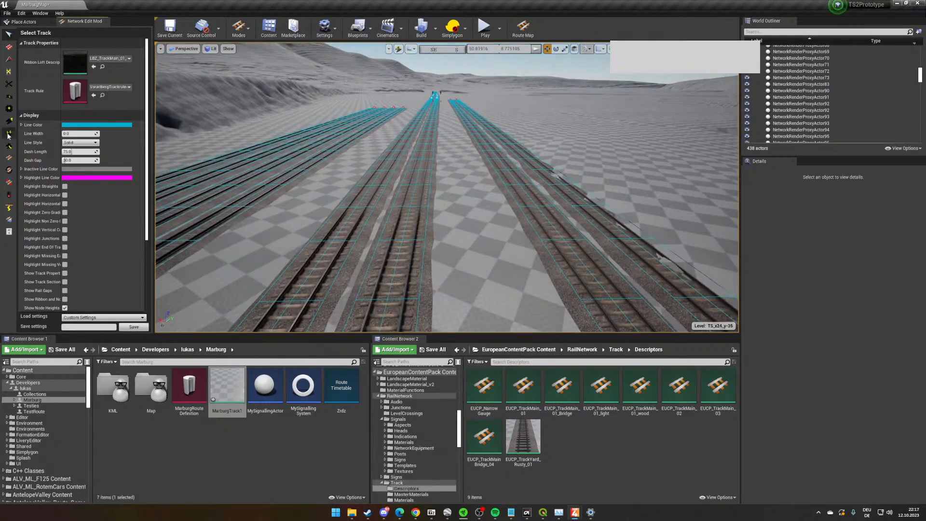
pyautogui.click(9, 134)
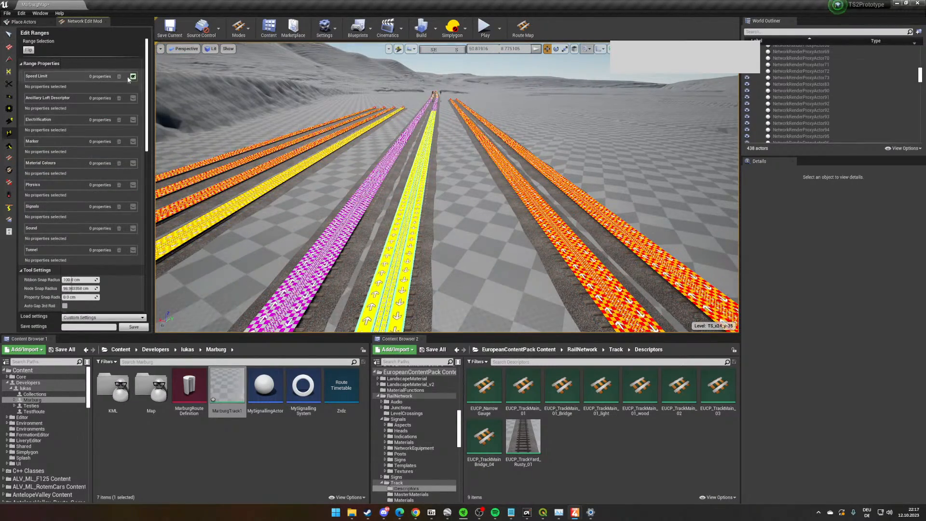
pyautogui.click(132, 76)
pyautogui.click(133, 141)
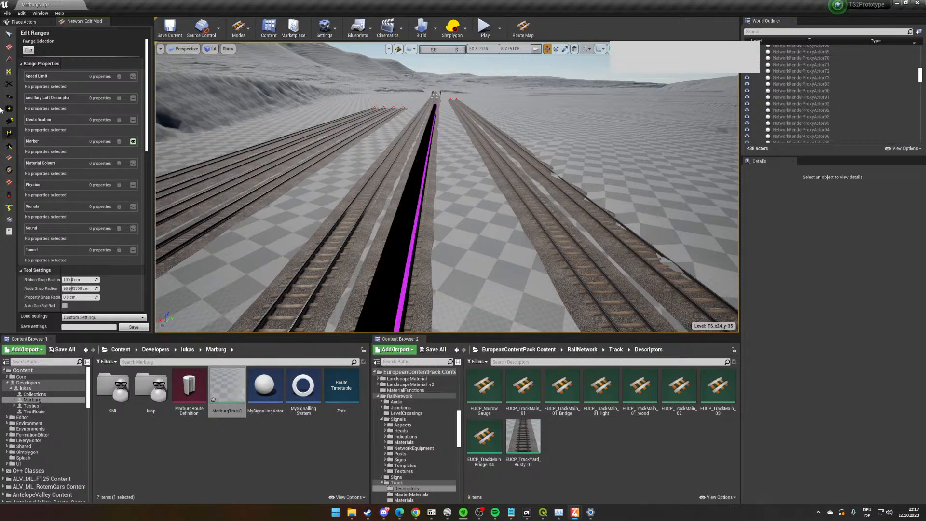
# - Examine the marker range on the main track, from the signals to its end marker among the station tracks
pyautogui.press('w')
pyautogui.moveTo(442, 172); pyautogui.dragTo(497, 193, button='right')
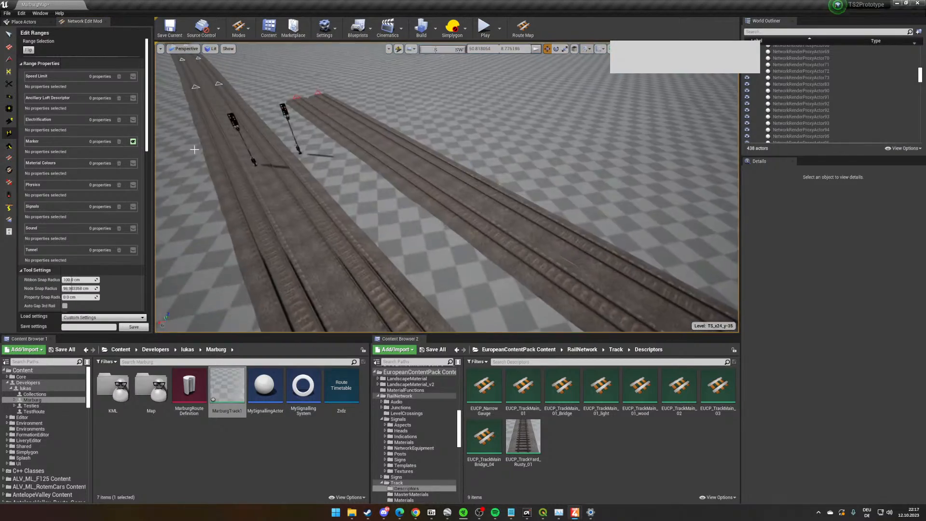
pyautogui.moveTo(195, 150)
pyautogui.mouseDown(button='right')
pyautogui.moveTo(205, 153)
pyautogui.moveTo(202, 144)
pyautogui.moveTo(208, 154)
pyautogui.moveTo(196, 177)
pyautogui.moveTo(200, 167)
pyautogui.mouseUp(button='right')
pyautogui.press('w')
pyautogui.press('s')
pyautogui.press('w')
pyautogui.press('s')
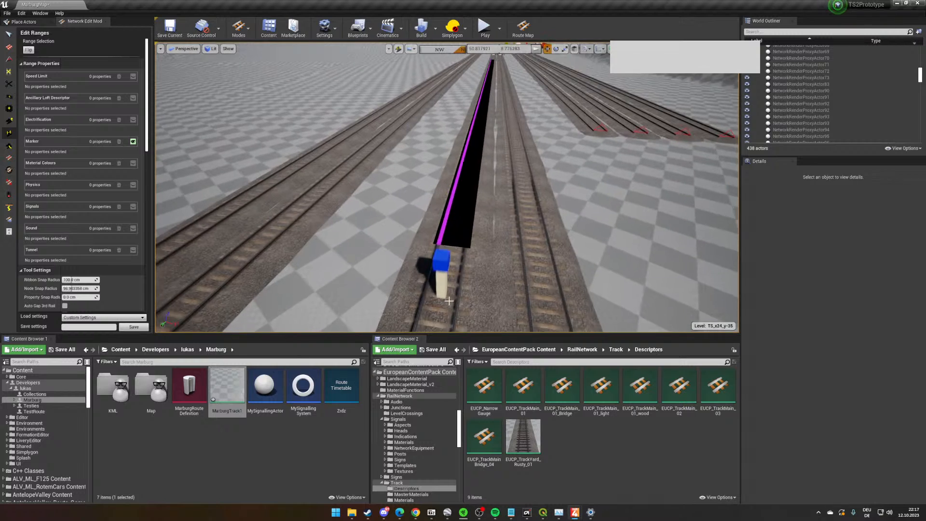
# - Search Vorarlberg Content for "platform" and select BPC_PlatformSpline_Ost_550_01
pyautogui.scroll(-20, 378, 429)
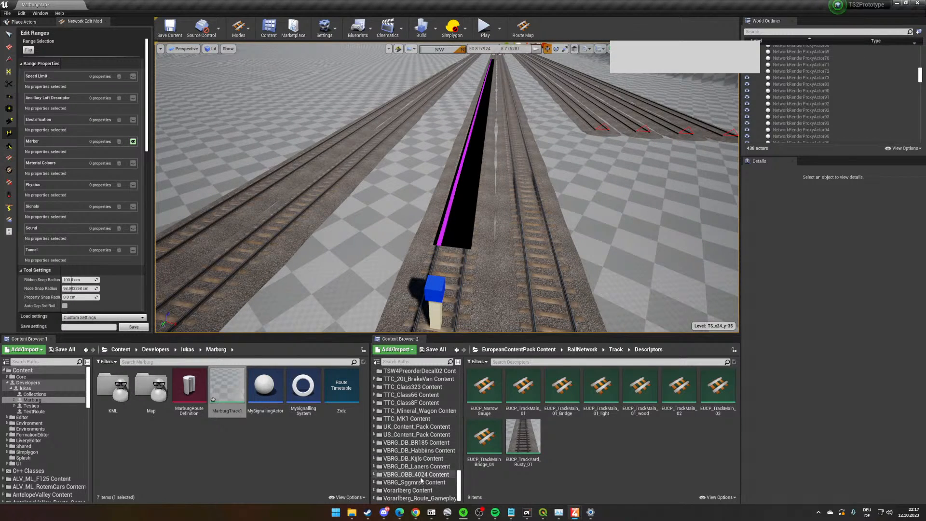
pyautogui.click(408, 490)
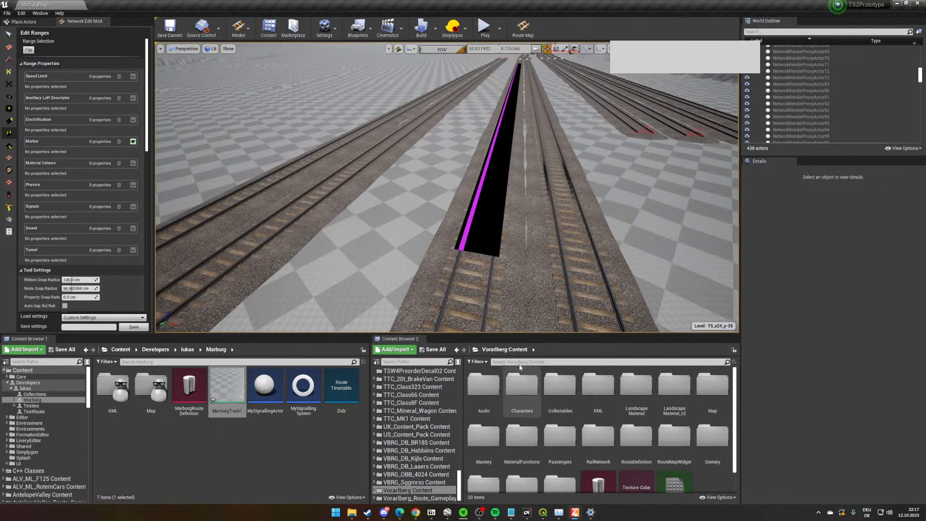
pyautogui.click(525, 361)
pyautogui.write('plst')
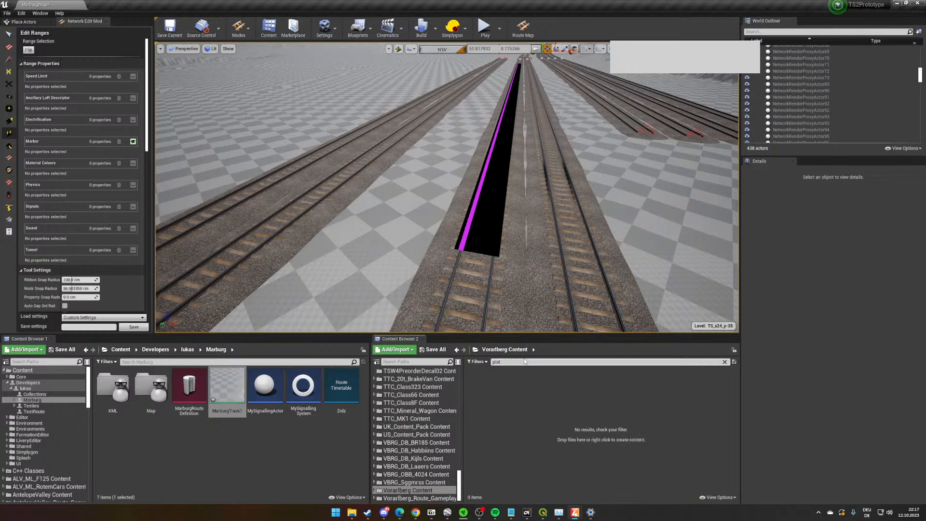
pyautogui.write('tform')
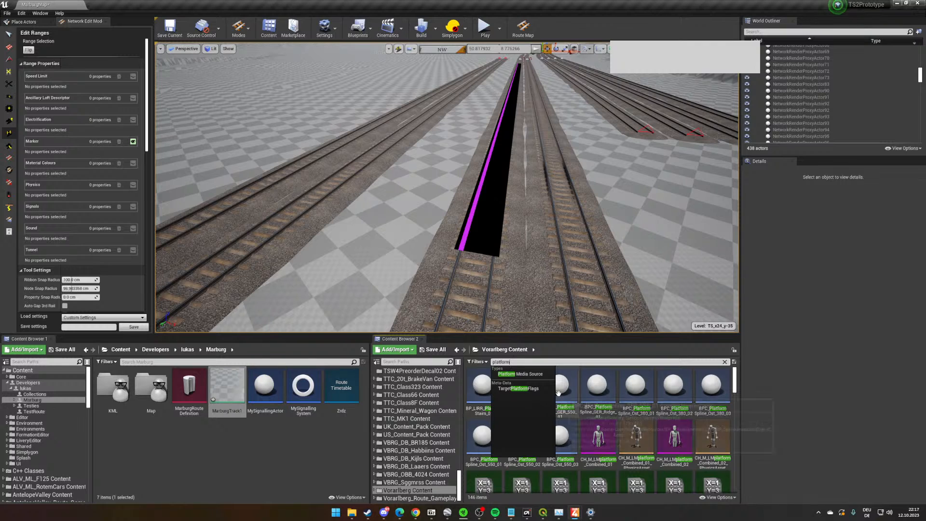
pyautogui.moveTo(487, 301); pyautogui.dragTo(501, 305, button='right')
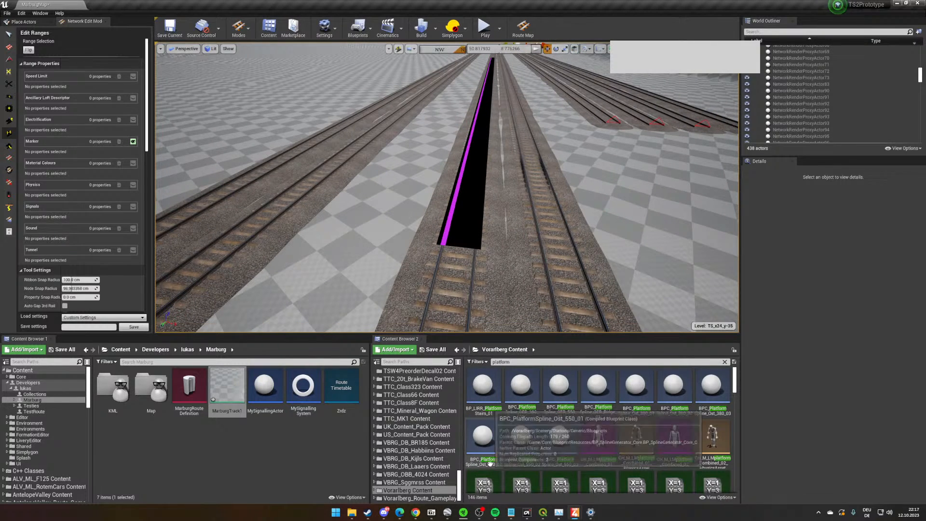
pyautogui.click(489, 461)
pyautogui.scroll(2, 269, 194)
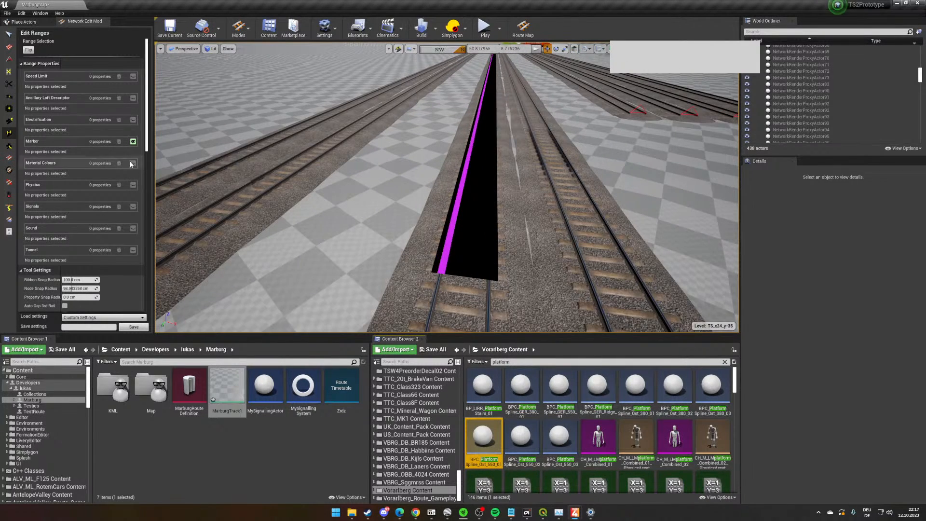
# - Activate the Offset Loft Tool and set its target tile to Track Scenery Tiles
pyautogui.click(241, 29)
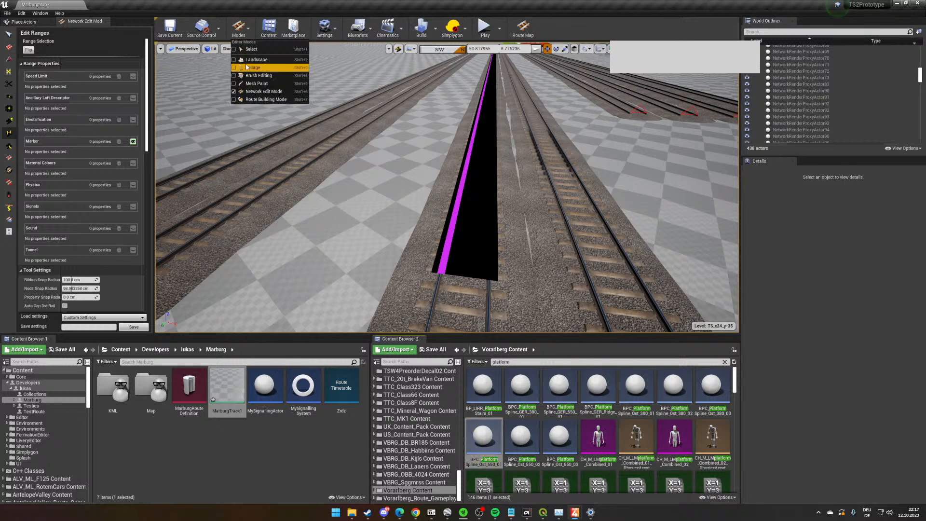
pyautogui.click(10, 183)
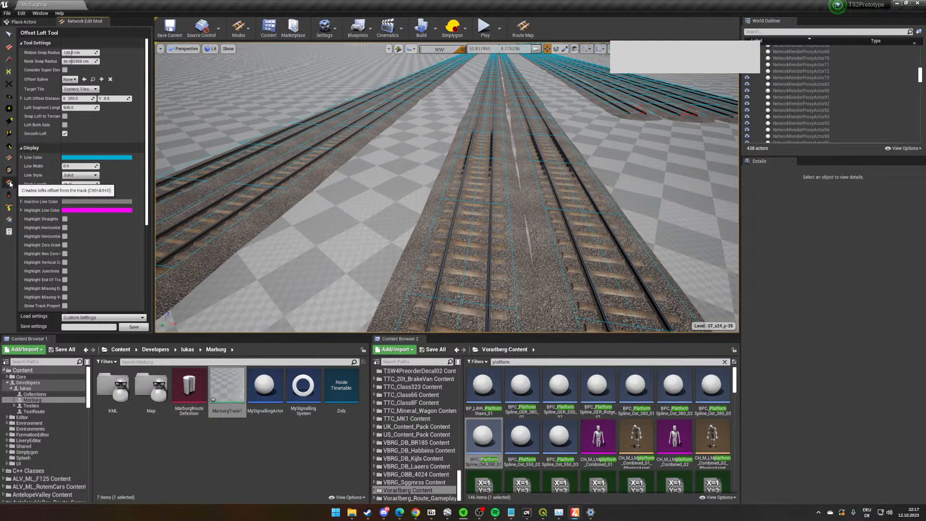
pyautogui.moveTo(312, 144); pyautogui.dragTo(332, 140, button='right')
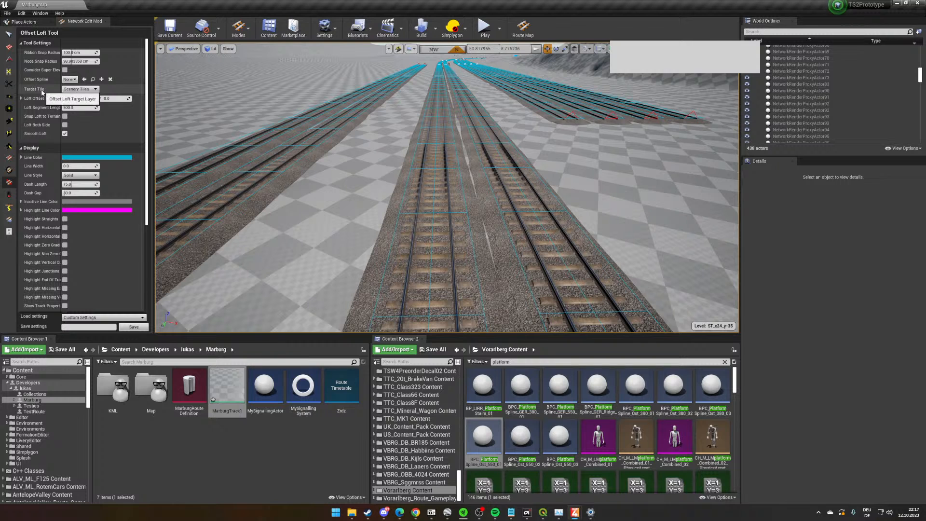
pyautogui.click(70, 90)
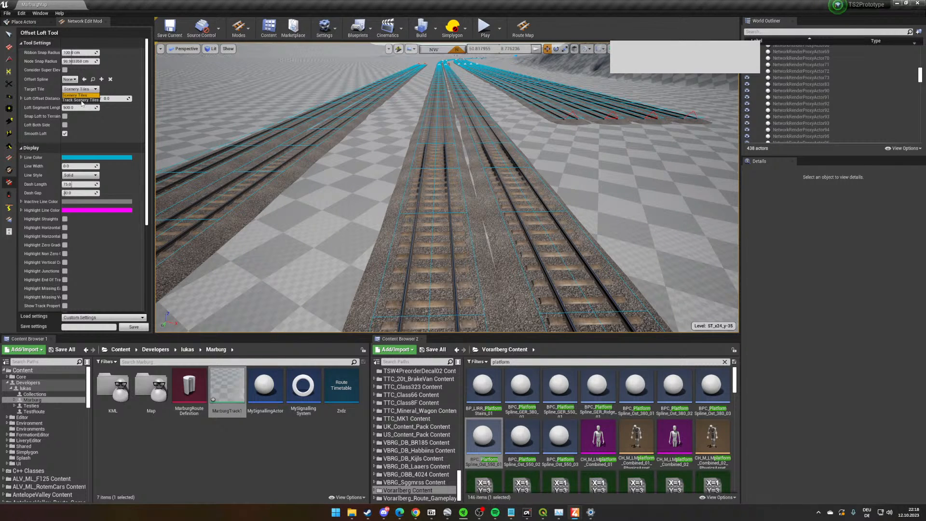
pyautogui.click(81, 100)
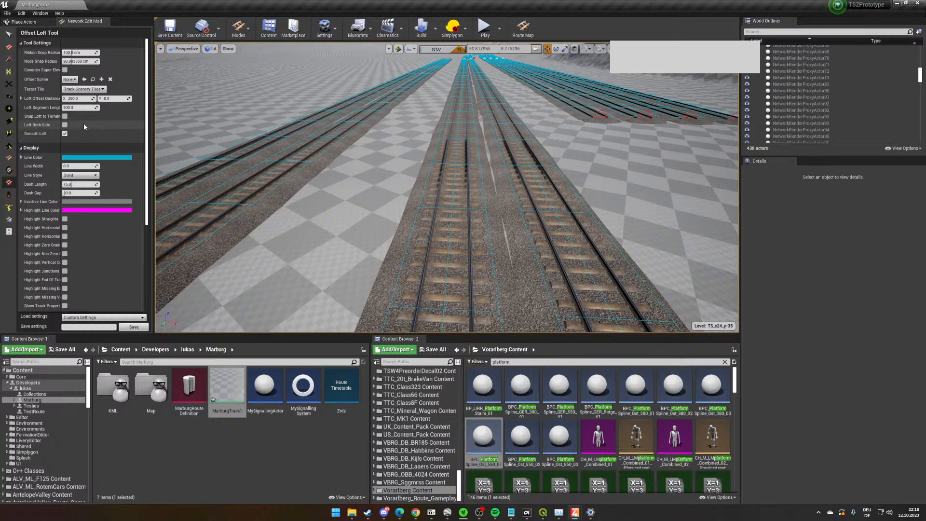
# - Set the loft segment length to 1000 and the loft offset distance X to 0
pyautogui.click(78, 108)
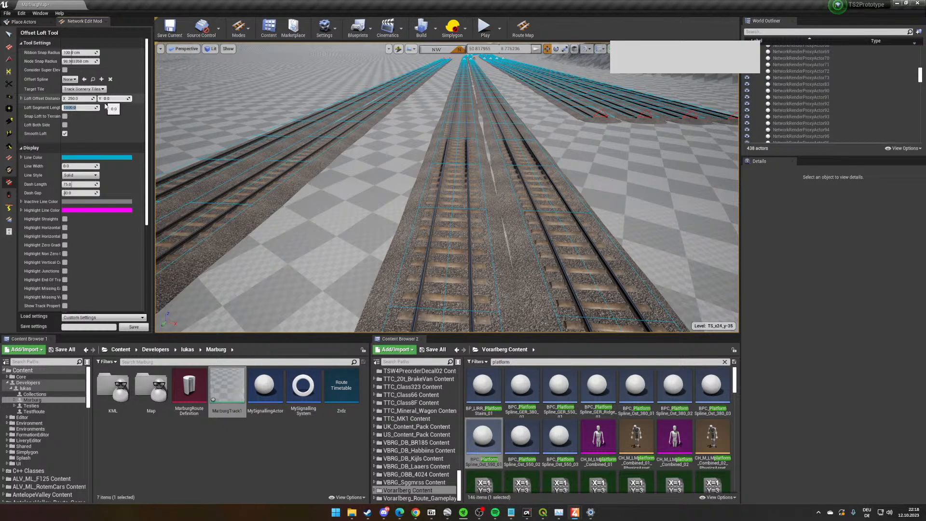
pyautogui.click(83, 99)
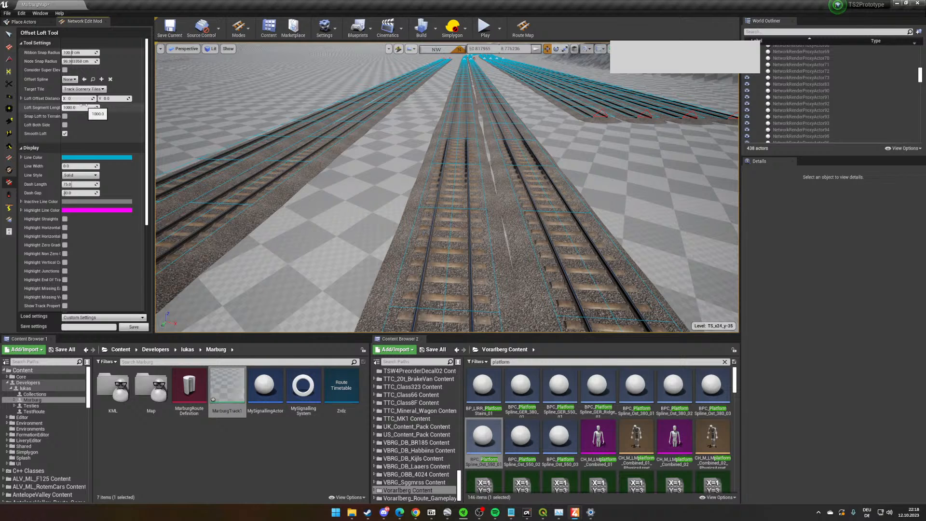
pyautogui.click(3, 107)
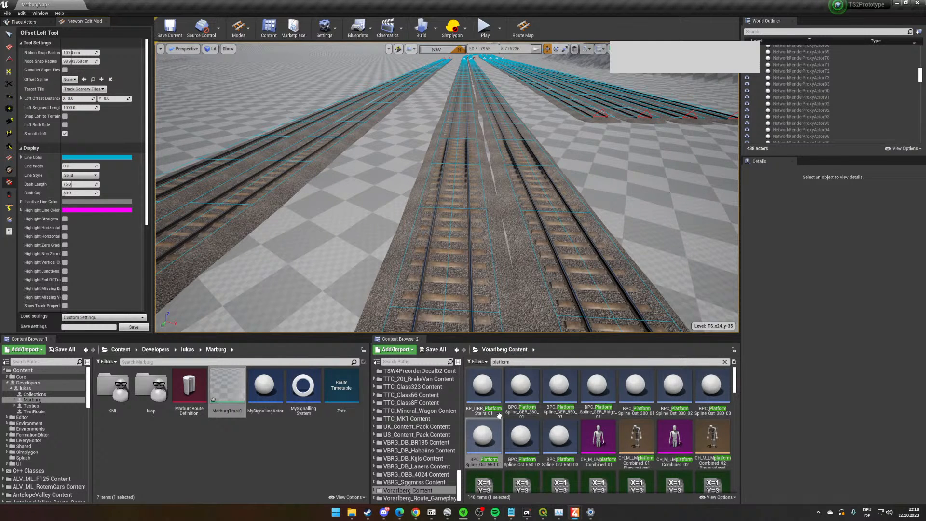
# - Assign BPC_PlatformSpline_Ost_550_01 as the offset spline and loft a short platform along the main track in the station
pyautogui.moveTo(485, 435); pyautogui.dragTo(71, 79)
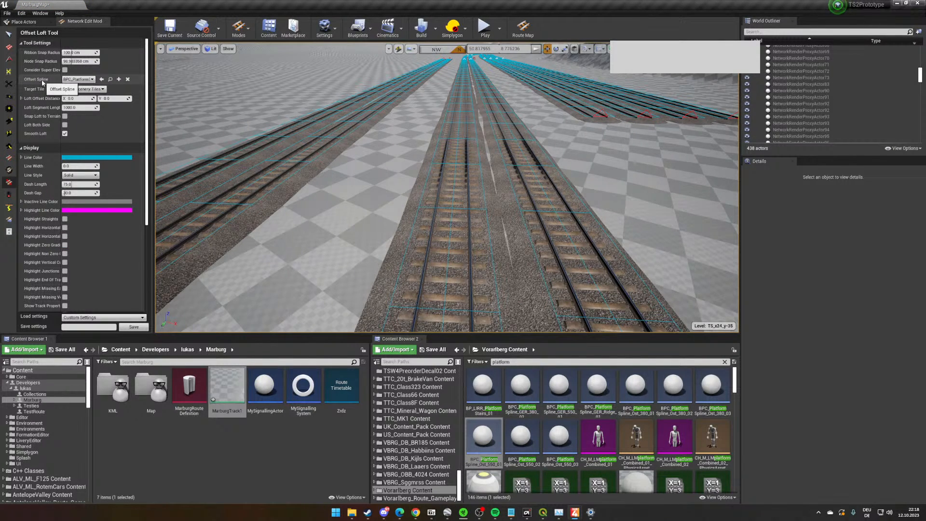
pyautogui.scroll(-5, 514, 215)
pyautogui.moveTo(438, 229)
pyautogui.mouseDown()
pyautogui.moveTo(455, 186)
pyautogui.moveTo(461, 104)
pyautogui.moveTo(448, 132)
pyautogui.mouseUp()
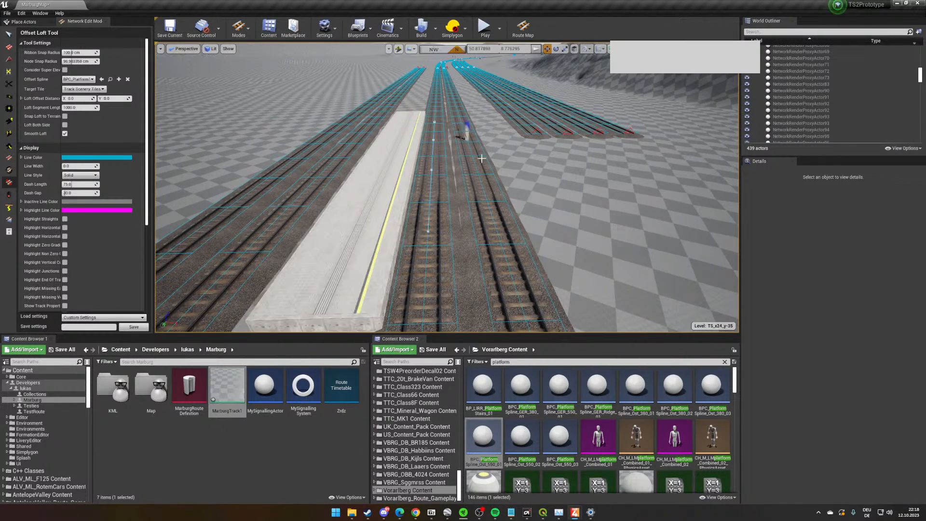
# - Loft a second, longer platform along the same main track, following it into the curve
pyautogui.moveTo(480, 149); pyautogui.dragTo(531, 207, button='right')
pyautogui.scroll(5, 485, 252)
pyautogui.scroll(8, 485, 252)
pyautogui.moveTo(486, 252); pyautogui.dragTo(486, 284, button='right')
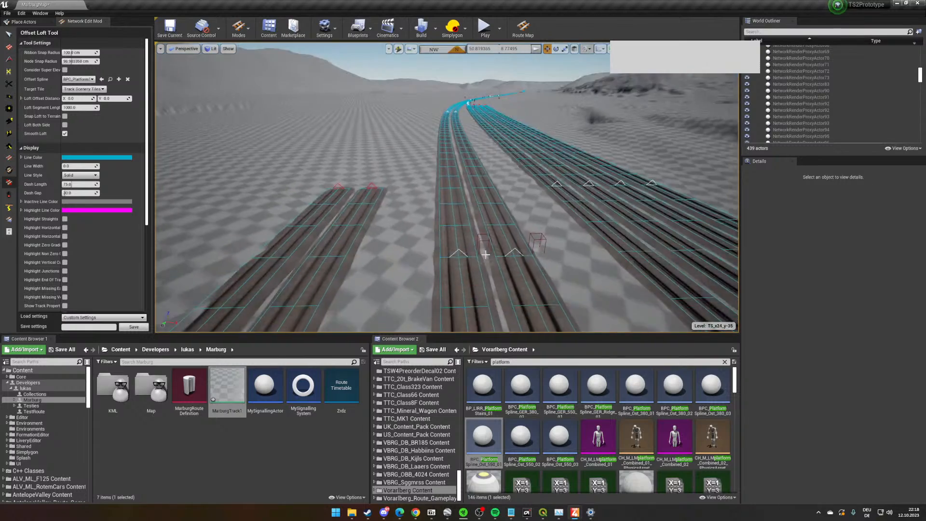
pyautogui.scroll(-3, 485, 252)
pyautogui.scroll(2, 459, 279)
pyautogui.moveTo(460, 279); pyautogui.dragTo(459, 105)
pyautogui.moveTo(458, 103); pyautogui.dragTo(450, 128, button='right')
pyautogui.press('w')
pyautogui.moveTo(502, 138); pyautogui.dragTo(500, 149)
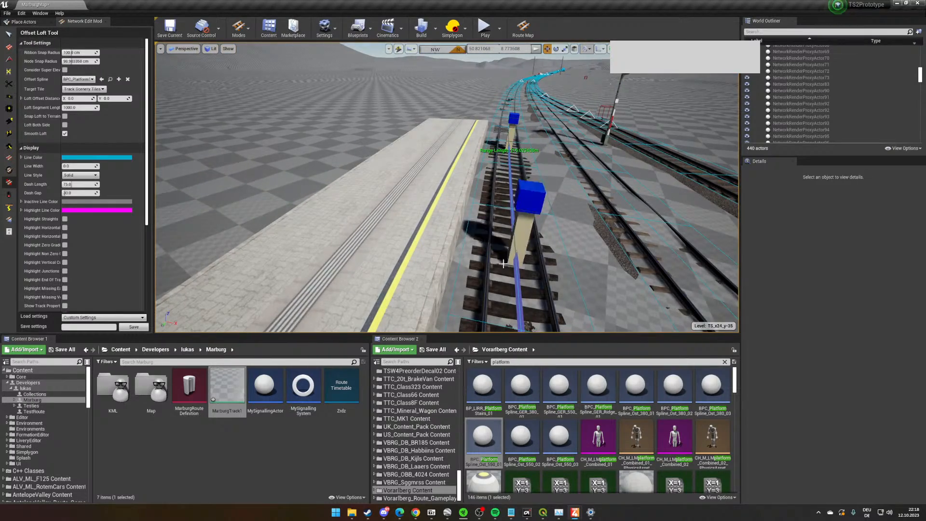
# - Examine the lofted platform's edge and its clearance to the adjacent track from both directions
pyautogui.moveTo(517, 260); pyautogui.dragTo(212, 231, button='right')
pyautogui.press('w')
pyautogui.press('w')
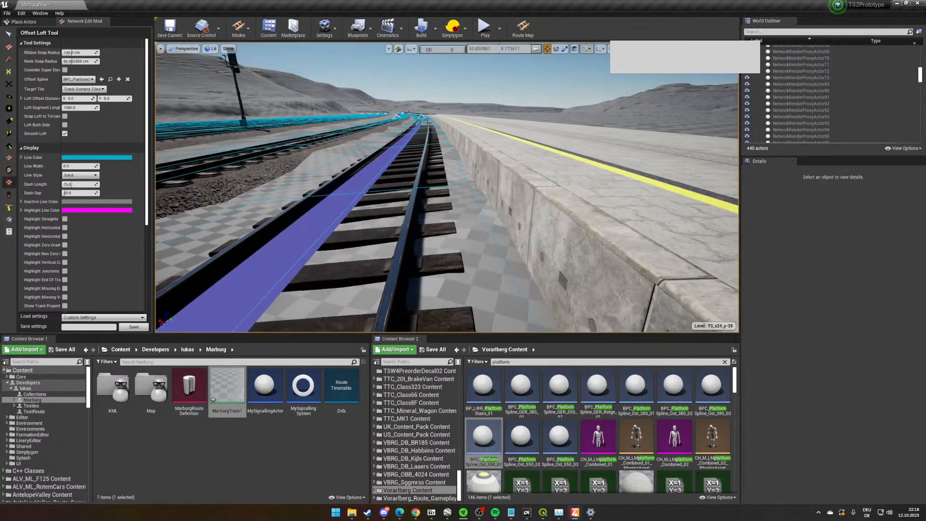
pyautogui.press('s')
pyautogui.moveTo(330, 190)
pyautogui.mouseDown(button='right')
pyautogui.moveTo(331, 217)
pyautogui.moveTo(344, 149)
pyautogui.moveTo(320, 208)
pyautogui.moveTo(329, 190)
pyautogui.moveTo(456, 192)
pyautogui.mouseUp(button='right')
pyautogui.press('w')
pyautogui.press('w')
# - Select three track proxies along the long platform and convert them to static mesh
pyautogui.click(9, 35)
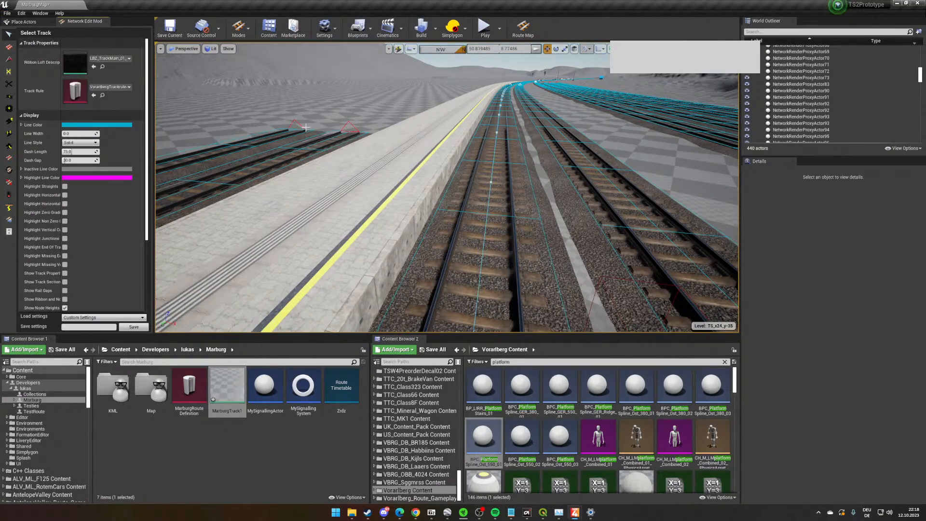
pyautogui.click(519, 168)
pyautogui.press('f')
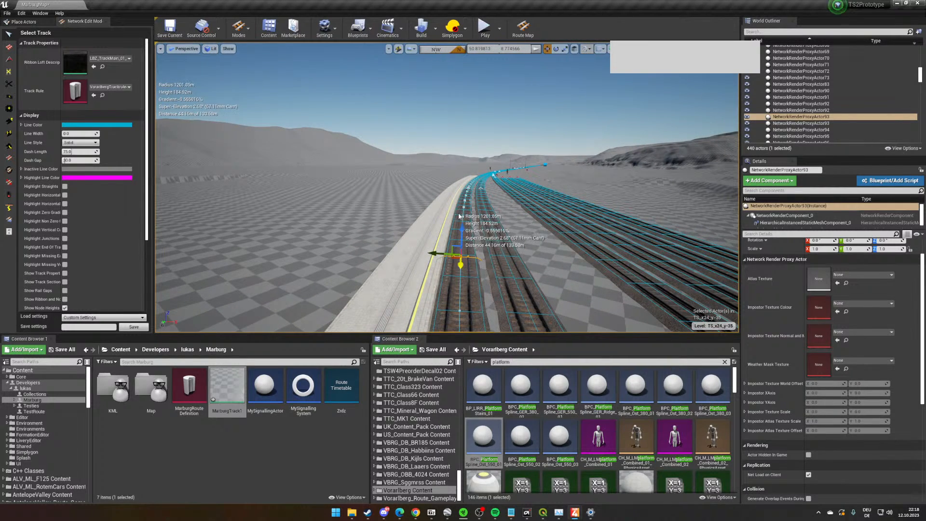
pyautogui.keyDown('ctrl'); pyautogui.click(466, 194); pyautogui.keyUp('ctrl')
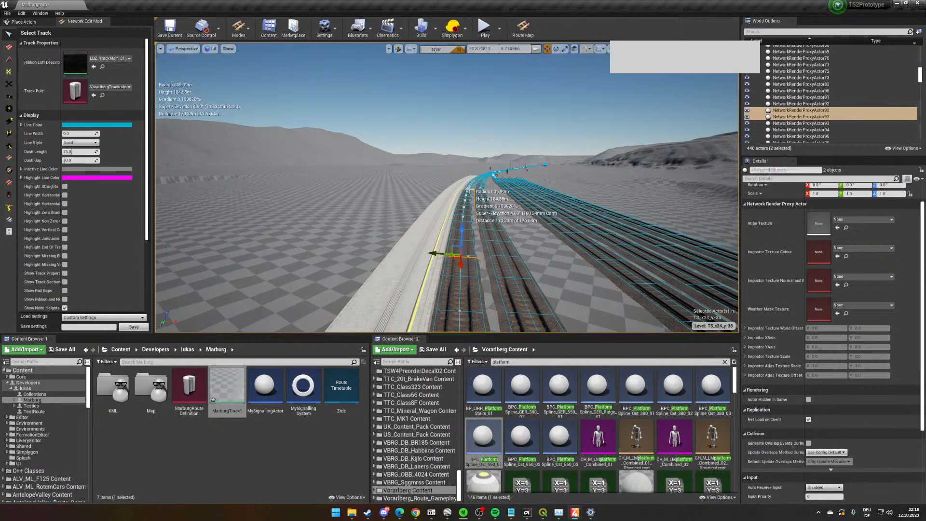
pyautogui.moveTo(473, 187); pyautogui.dragTo(518, 259, button='right')
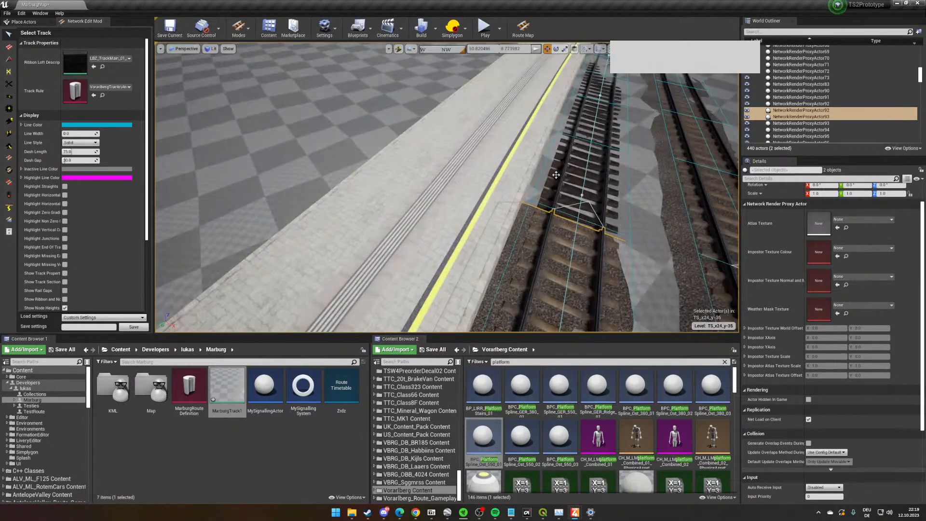
pyautogui.click(555, 196)
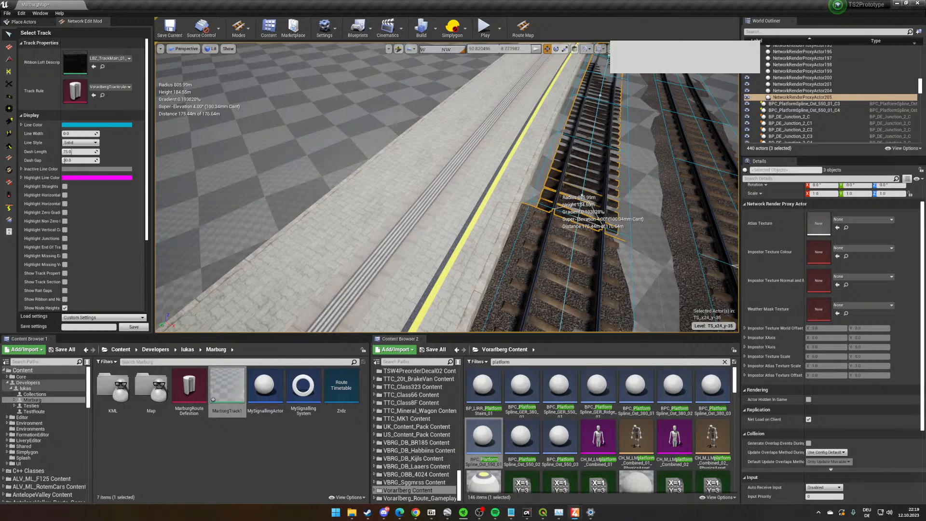
pyautogui.rightClick(555, 196)
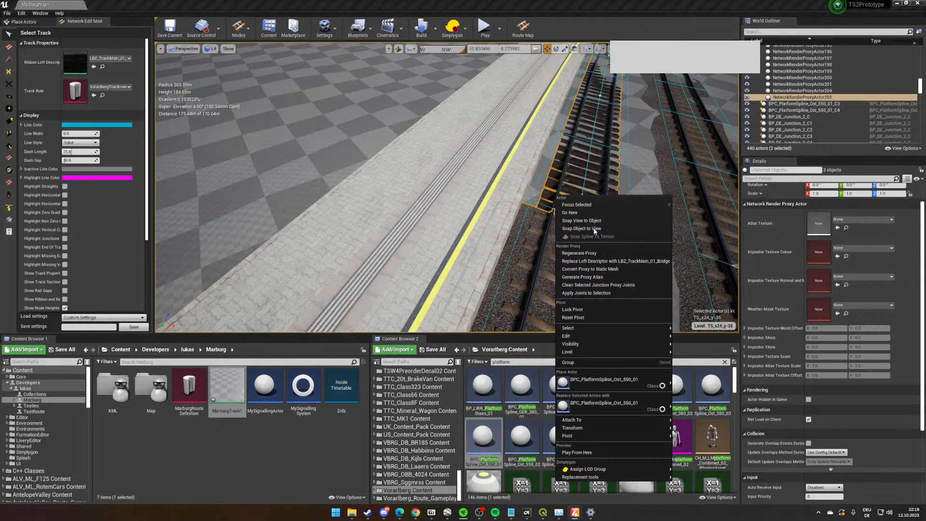
pyautogui.click(604, 270)
# - Add the long platform to the selection and review the actor options available for it, including Level and Attach To
pyautogui.moveTo(504, 190); pyautogui.dragTo(530, 145, button='right')
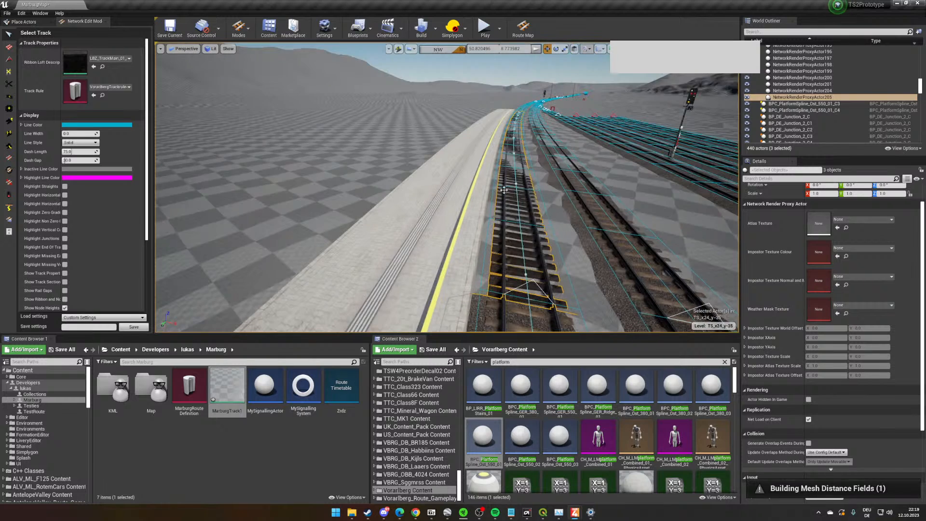
pyautogui.keyDown('ctrl'); pyautogui.click(456, 193); pyautogui.keyUp('ctrl')
pyautogui.moveTo(456, 192); pyautogui.dragTo(167, 193, button='right')
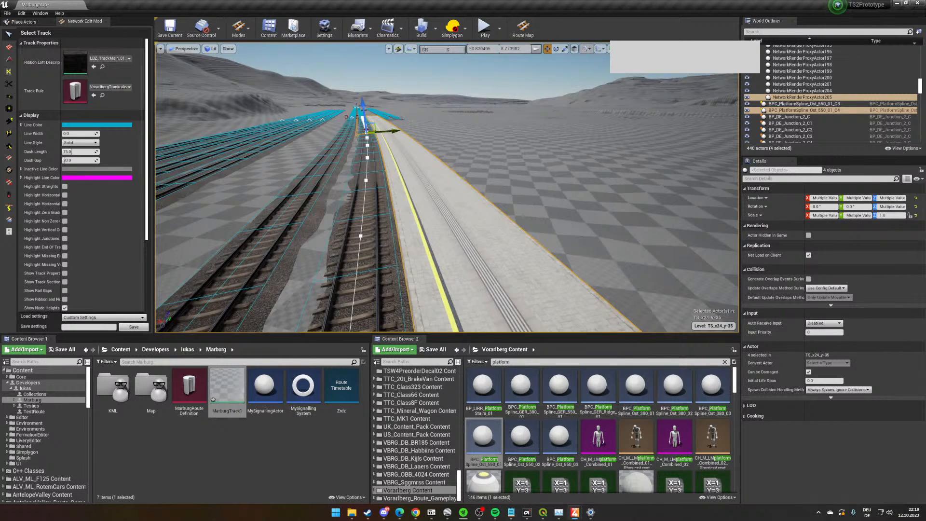
pyautogui.rightClick(454, 183)
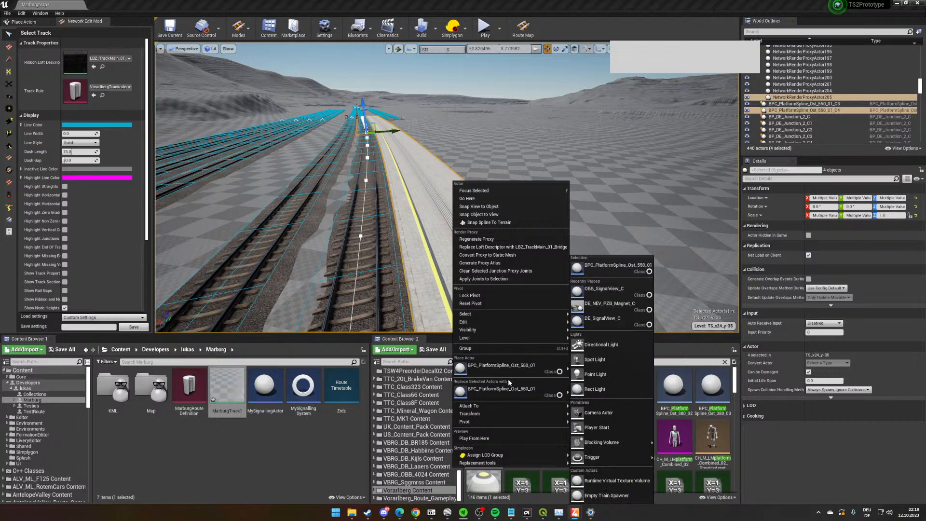
pyautogui.moveTo(516, 333)
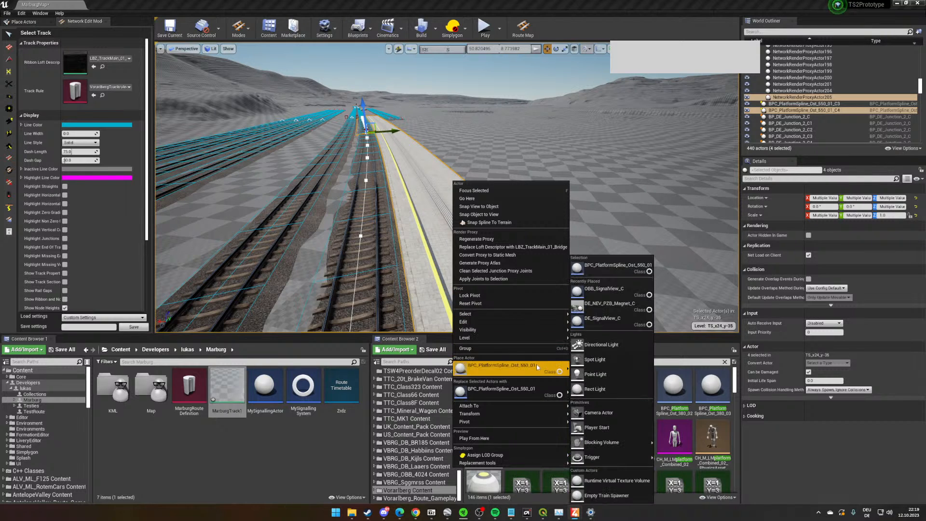
pyautogui.moveTo(522, 424)
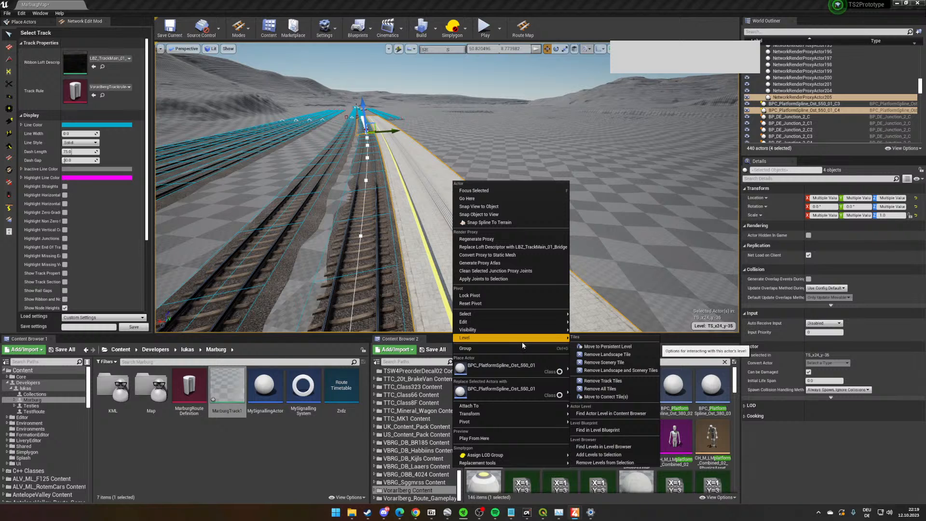
pyautogui.moveTo(508, 455)
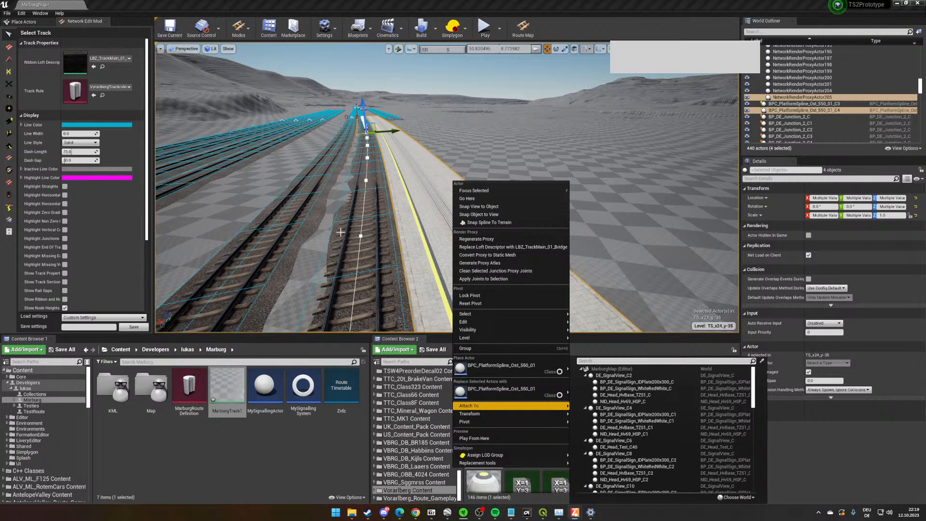
pyautogui.moveTo(499, 179); pyautogui.dragTo(479, 183, button='right')
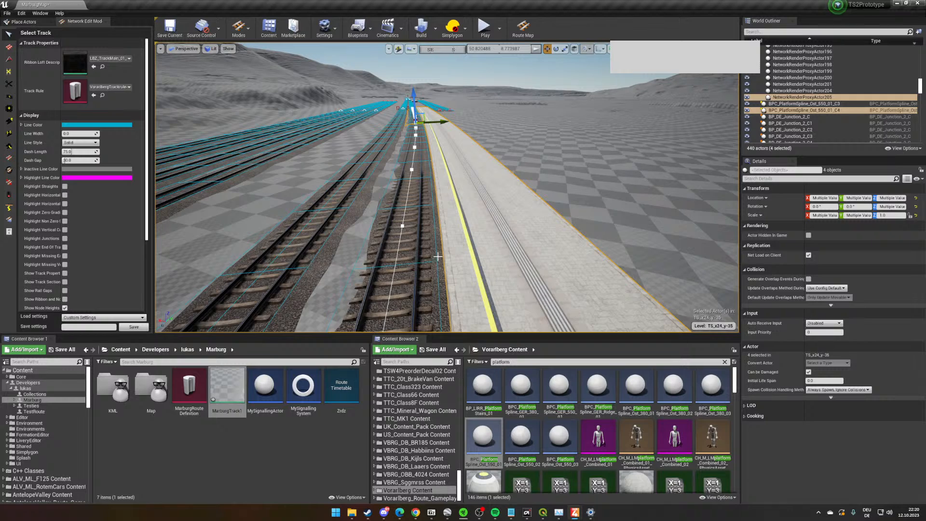
# - Examine the selected track segment and its junction with the ballasted track beside the long platform
pyautogui.moveTo(438, 257); pyautogui.dragTo(438, 256, button='right')
pyautogui.press('w')
pyautogui.moveTo(483, 277); pyautogui.dragTo(483, 278, button='right')
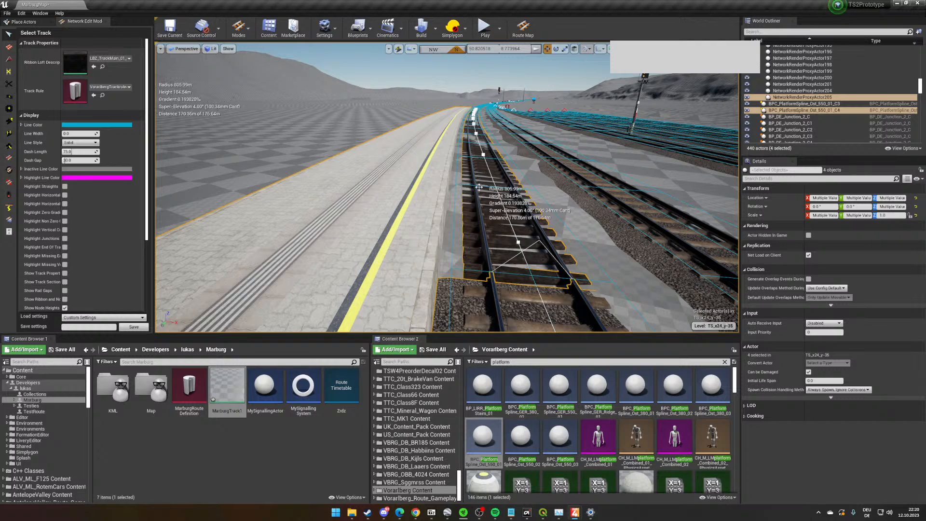
pyautogui.moveTo(486, 203); pyautogui.dragTo(495, 207, button='right')
pyautogui.moveTo(387, 195); pyautogui.dragTo(387, 195, button='right')
pyautogui.press('w')
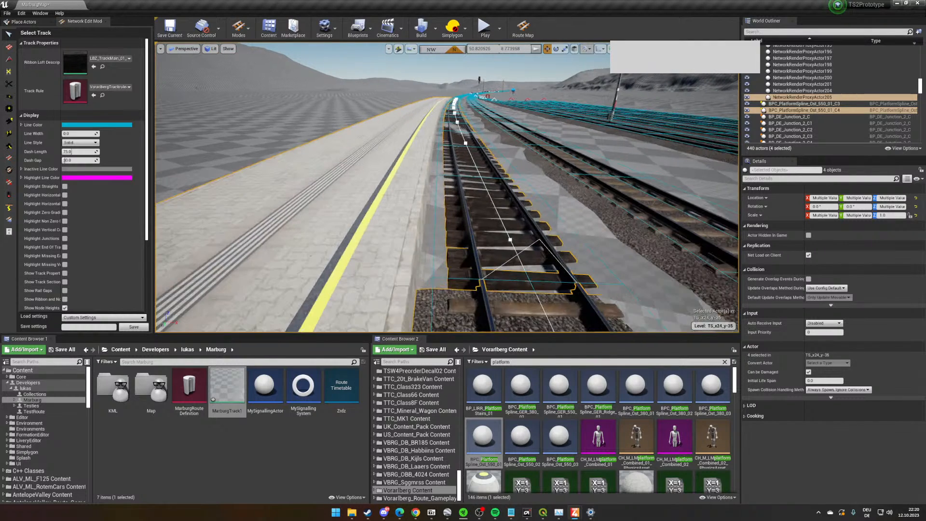
pyautogui.scroll(-5, 387, 196)
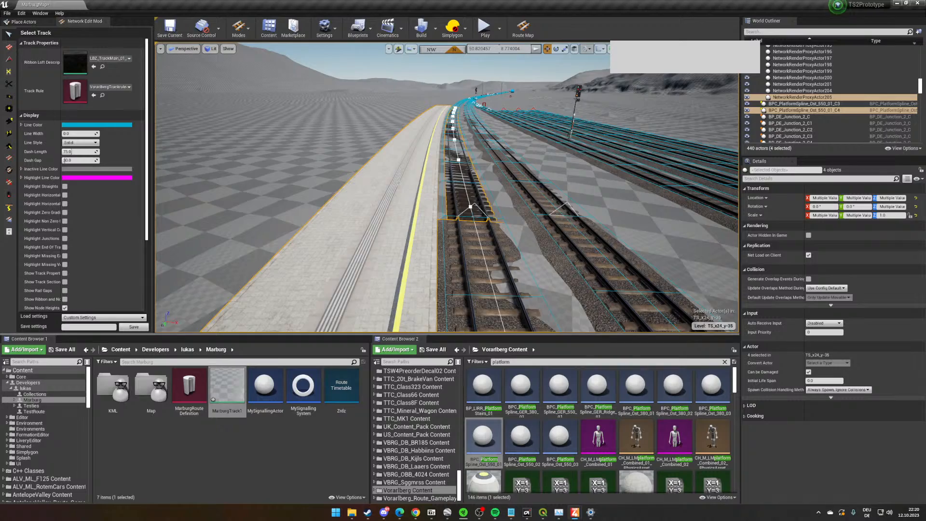
pyautogui.press('w')
# - Select only the long platform, pilot it with the viewport camera away from the track, and stop piloting
pyautogui.press('w')
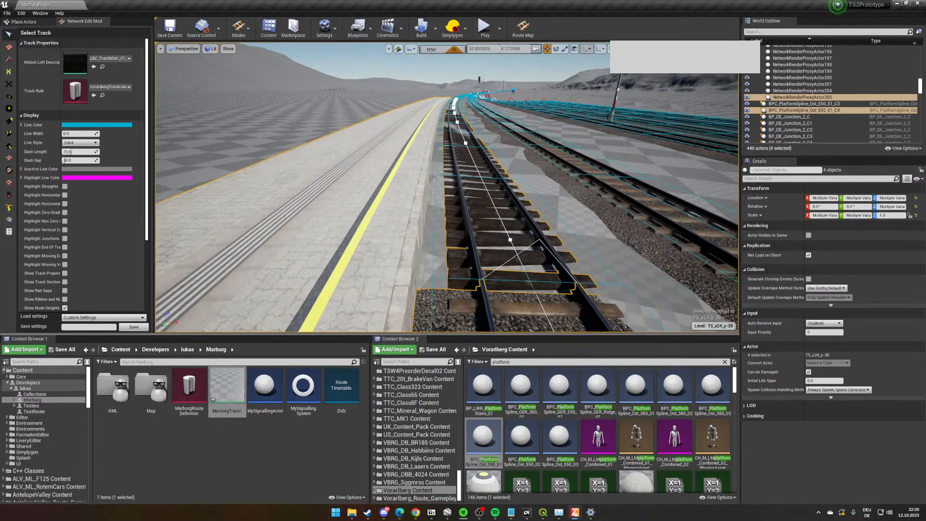
pyautogui.moveTo(358, 236); pyautogui.dragTo(270, 255, button='right')
pyautogui.moveTo(386, 155); pyautogui.dragTo(86, 126, button='right')
pyautogui.press('s')
pyautogui.press('w')
pyautogui.press('s')
pyautogui.moveTo(453, 184); pyautogui.dragTo(389, 164, button='right')
pyautogui.click(466, 188)
pyautogui.press('w')
pyautogui.rightClick(389, 165)
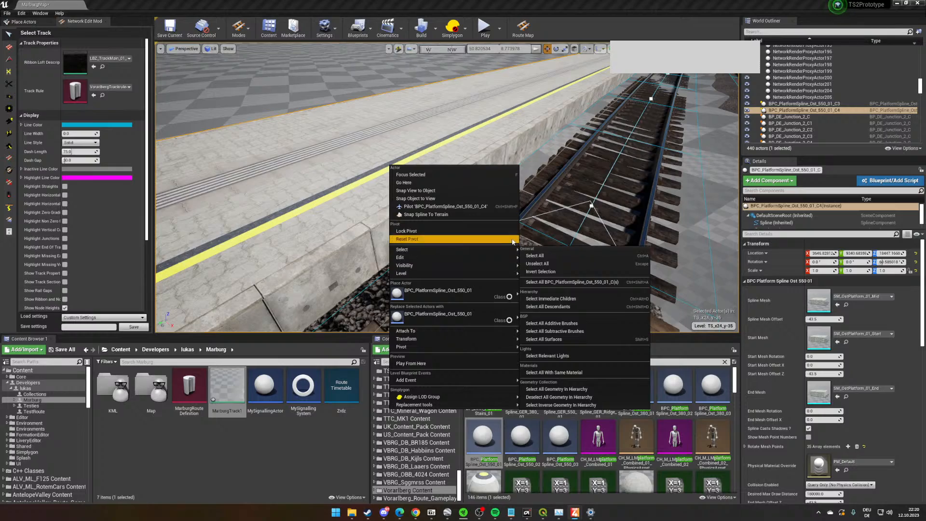
pyautogui.click(443, 206)
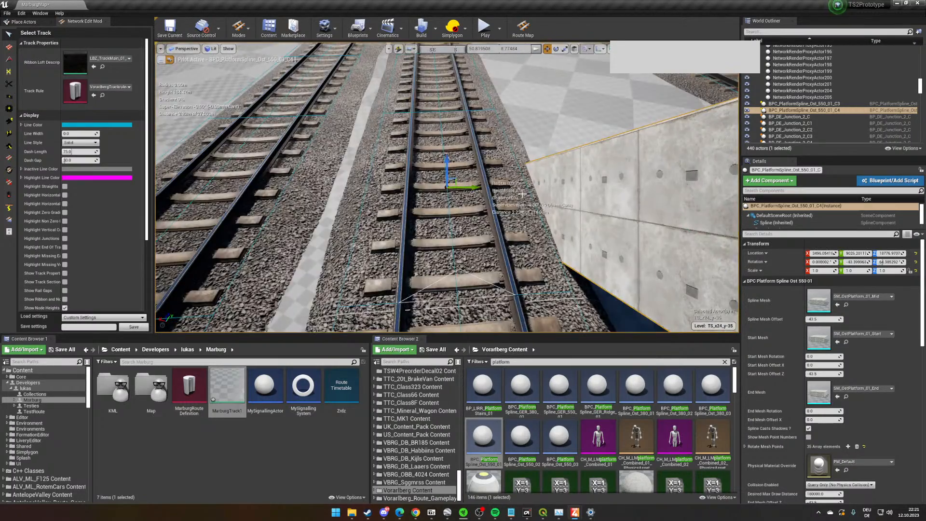
pyautogui.moveTo(523, 216); pyautogui.dragTo(507, 151, button='right')
pyautogui.click(524, 217)
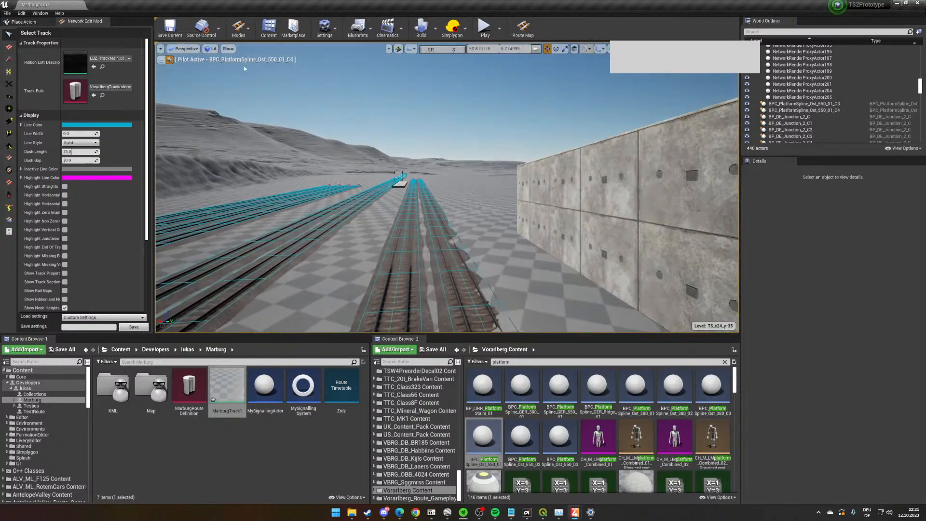
pyautogui.click(169, 59)
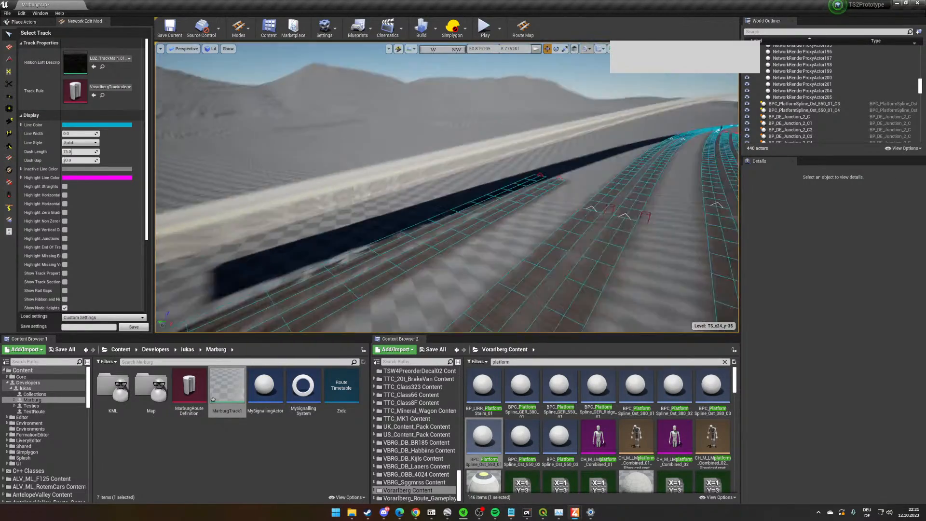
# - Undo the static mesh conversion and the long platform's loft
pyautogui.click(393, 131)
pyautogui.hotkey('ctrl', 'z')
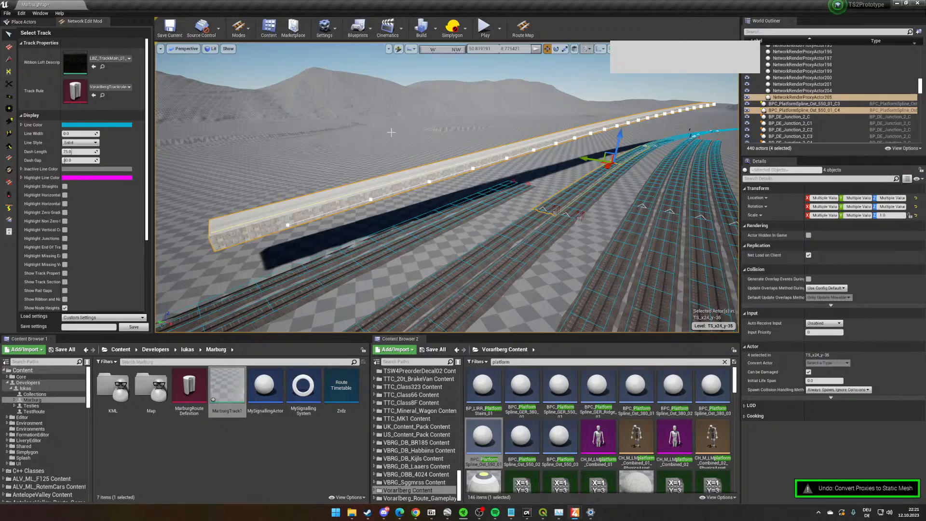
pyautogui.hotkey('ctrl', 'z')
# - Select a track proxy on the straight station tracks and convert it to a static mesh
pyautogui.moveTo(456, 138); pyautogui.dragTo(309, 169, button='right')
pyautogui.moveTo(472, 167); pyautogui.dragTo(506, 193, button='right')
pyautogui.click(473, 167)
pyautogui.rightClick(473, 169)
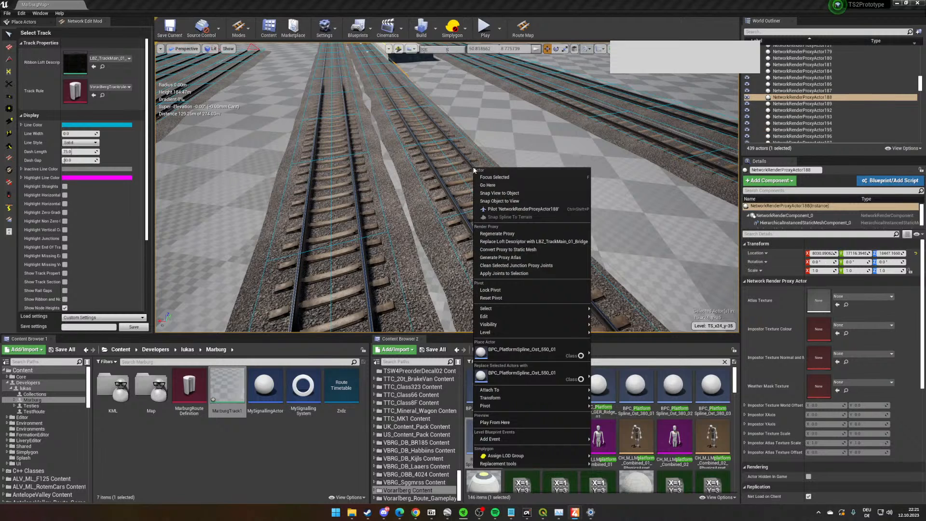
pyautogui.moveTo(551, 403)
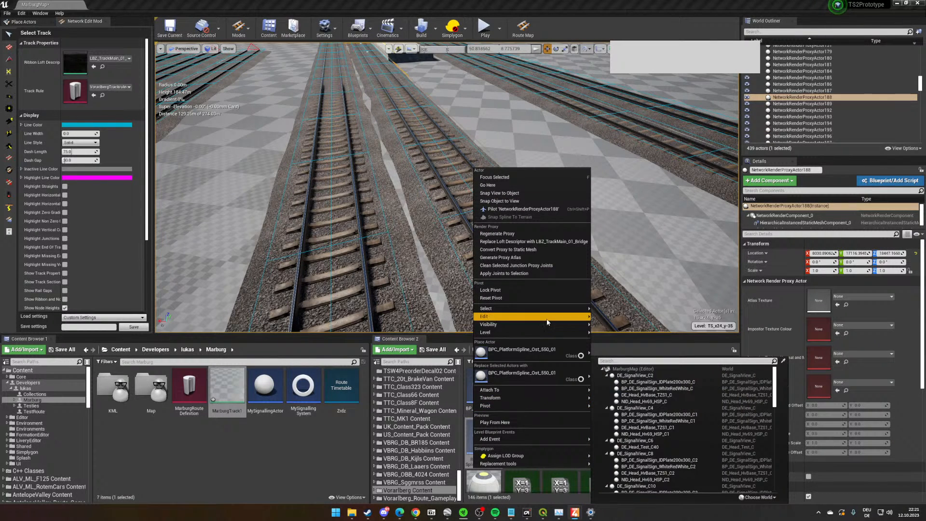
pyautogui.click(547, 250)
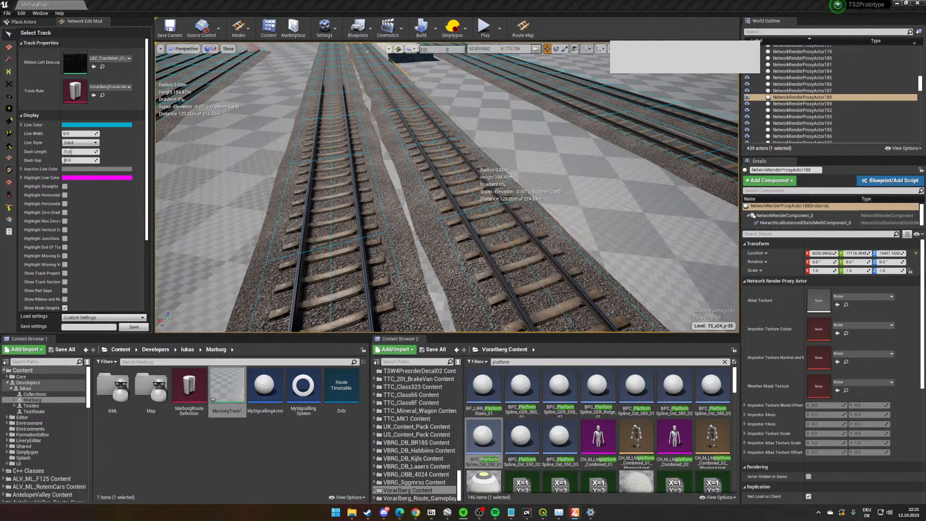
# - Examine the selected track segment and its surroundings near the short platform
pyautogui.press('w')
pyautogui.moveTo(408, 234); pyautogui.dragTo(400, 235, button='right')
pyautogui.press('s')
pyautogui.press('w')
pyautogui.press('w')
pyautogui.press('s')
pyautogui.press('w')
pyautogui.moveTo(349, 190); pyautogui.dragTo(349, 190, button='right')
pyautogui.press('s')
pyautogui.press('w')
pyautogui.moveTo(527, 235); pyautogui.dragTo(528, 236, button='right')
pyautogui.press('w')
pyautogui.press('s')
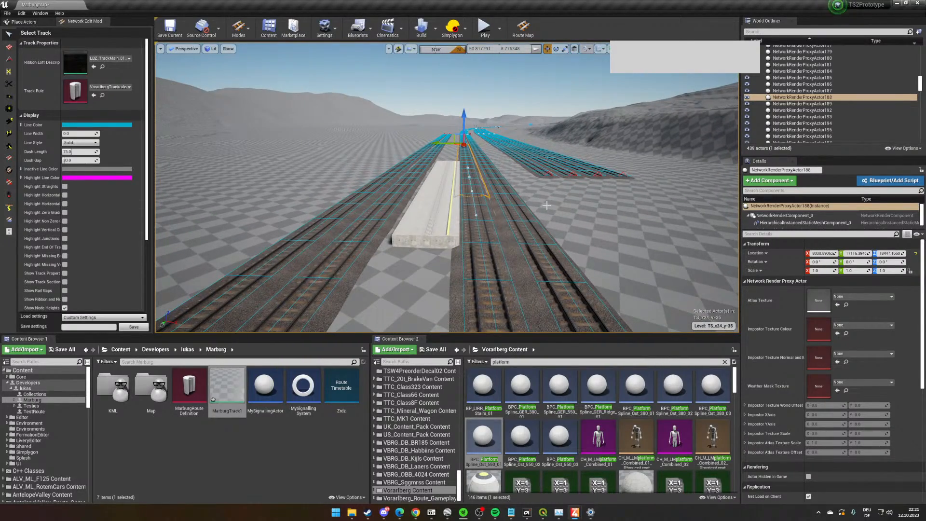
# - Inspect the short platform's end face, surface and edge clearance to the adjacent track from several distances
pyautogui.scroll(5, 546, 205)
pyautogui.scroll(-5, 546, 204)
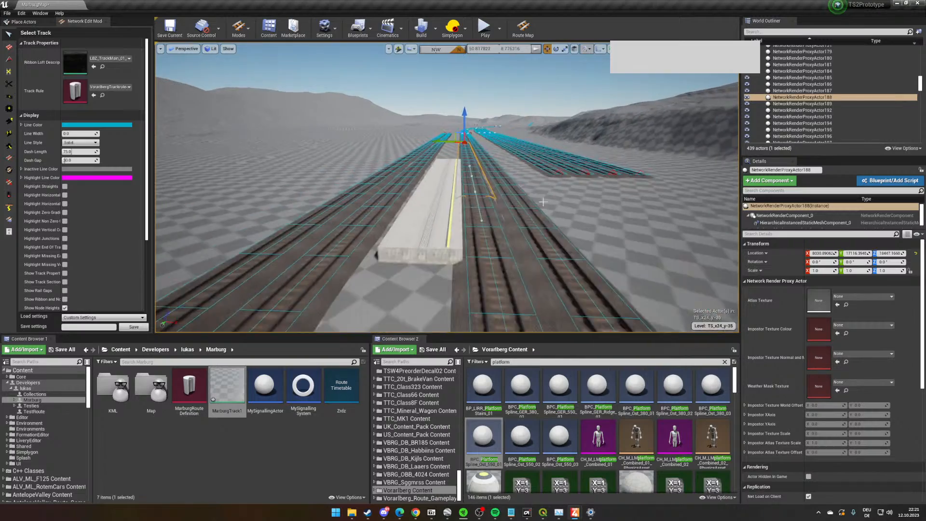
pyautogui.scroll(5, 546, 205)
pyautogui.moveTo(546, 205); pyautogui.dragTo(546, 205, button='right')
pyautogui.scroll(-5, 473, 259)
pyautogui.scroll(2, 473, 259)
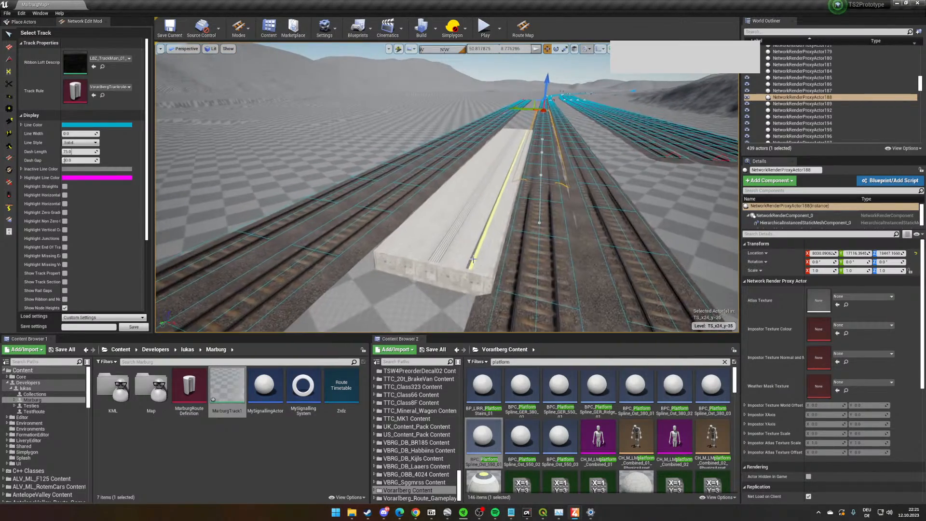
pyautogui.moveTo(473, 259); pyautogui.dragTo(473, 259, button='right')
pyautogui.scroll(-5, 473, 259)
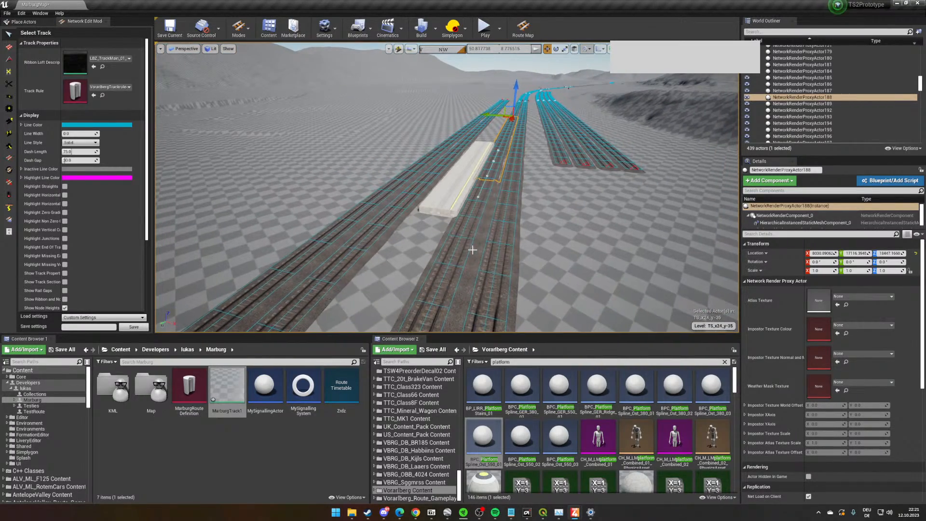
pyautogui.scroll(6, 465, 243)
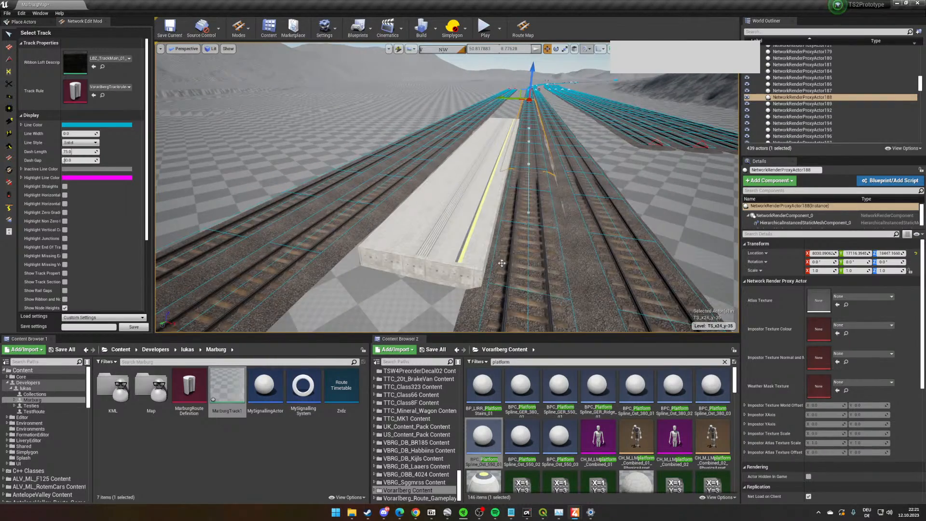
pyautogui.scroll(3, 506, 264)
pyautogui.scroll(4, 531, 251)
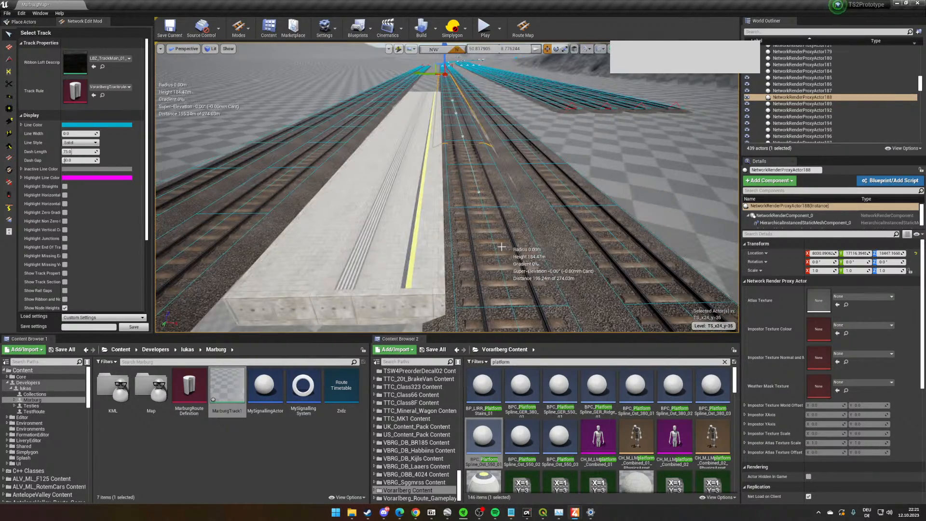
pyautogui.scroll(2, 504, 258)
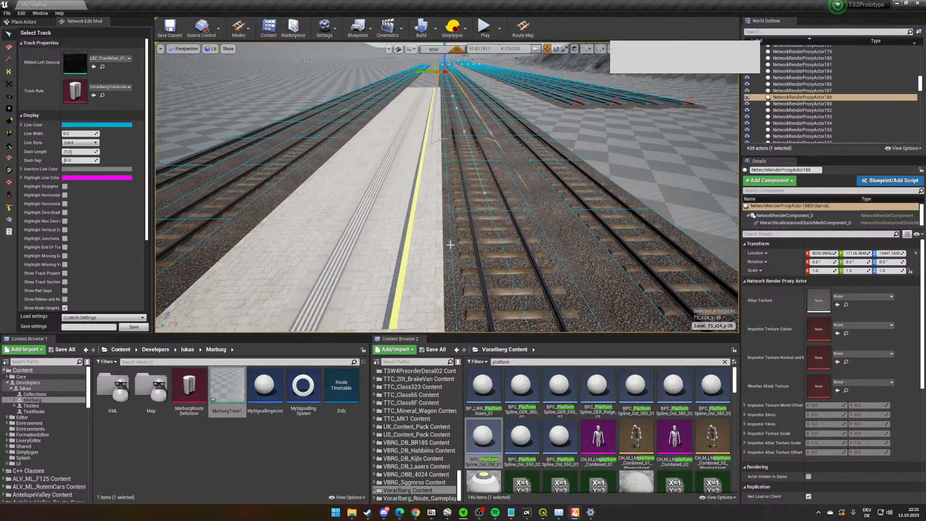
pyautogui.scroll(1, 446, 225)
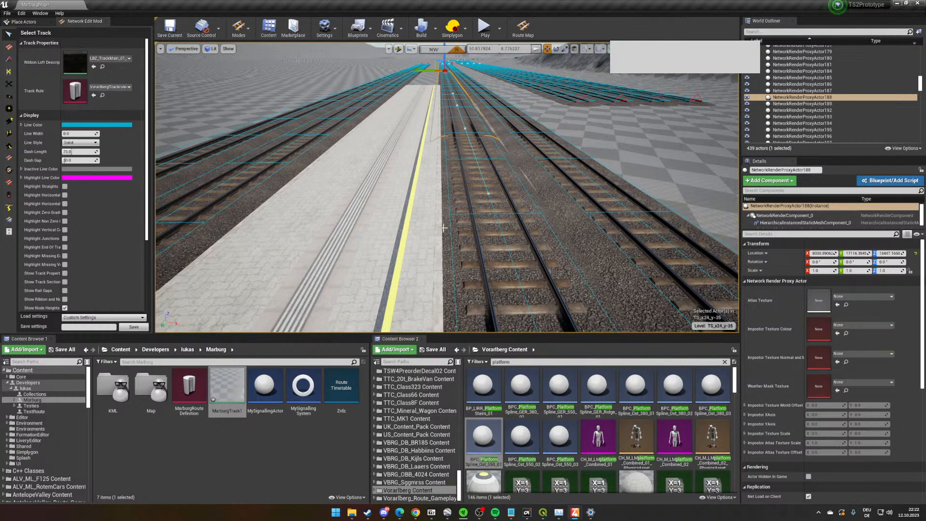
pyautogui.scroll(-6, 447, 217)
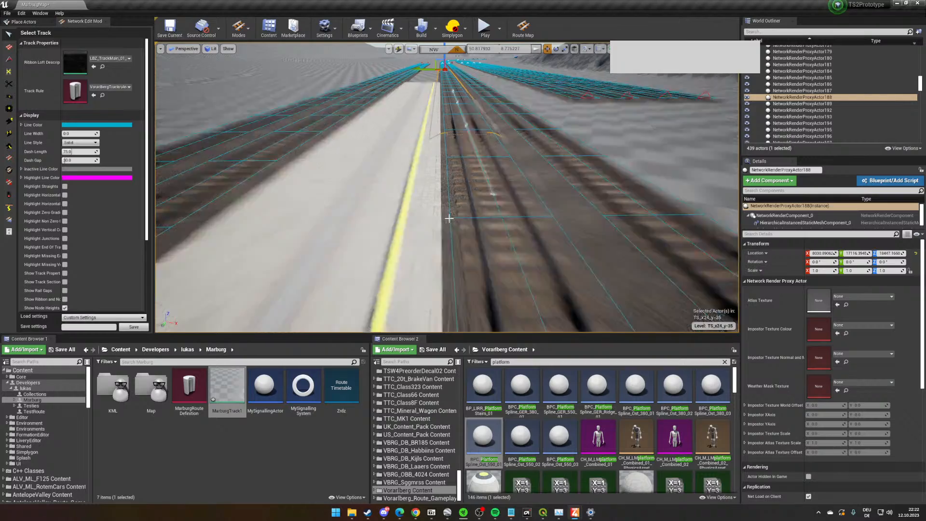
pyautogui.moveTo(464, 226)
pyautogui.mouseDown(button='right')
pyautogui.moveTo(452, 225)
pyautogui.moveTo(474, 234)
pyautogui.mouseUp(button='right')
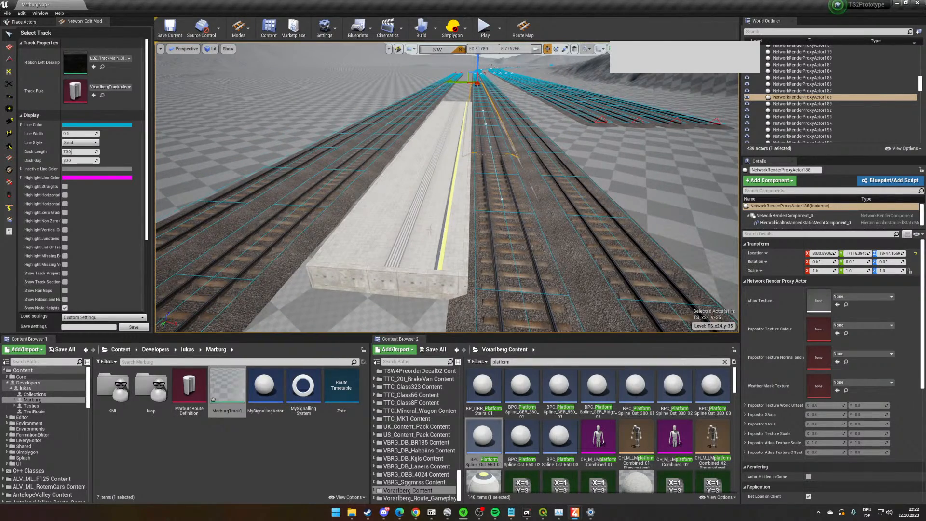
# - Select the short platform's spline actor and check which actor commands are offered for it
pyautogui.moveTo(449, 194); pyautogui.dragTo(445, 196, button='right')
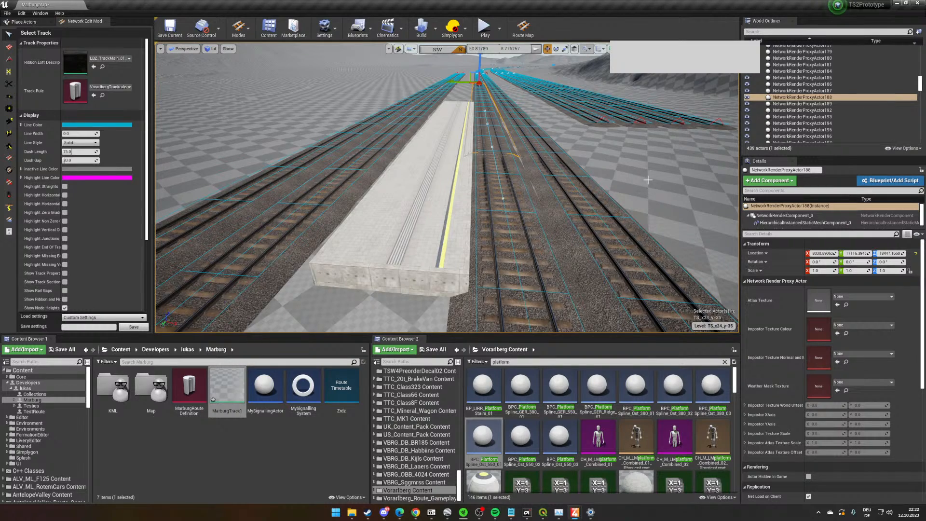
pyautogui.moveTo(647, 180); pyautogui.dragTo(753, 151, button='right')
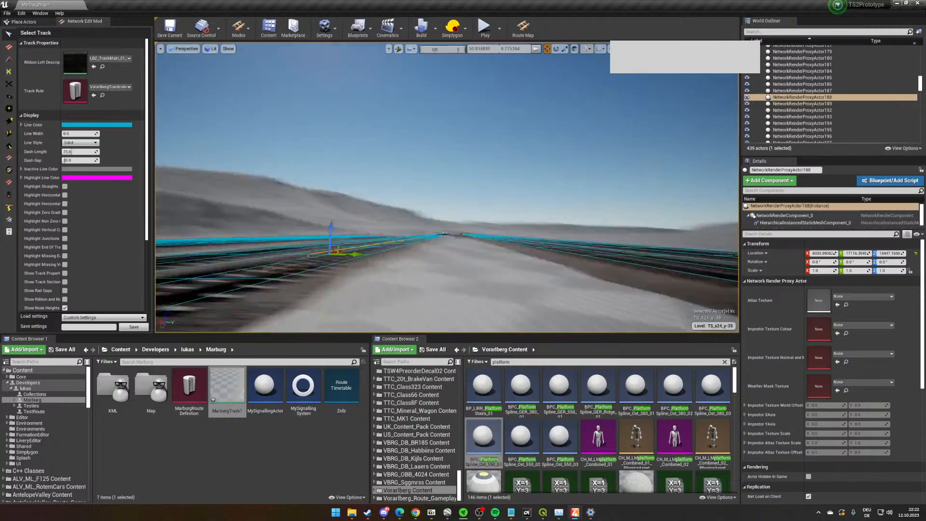
pyautogui.moveTo(587, 227); pyautogui.dragTo(589, 273, button='right')
pyautogui.click(482, 137)
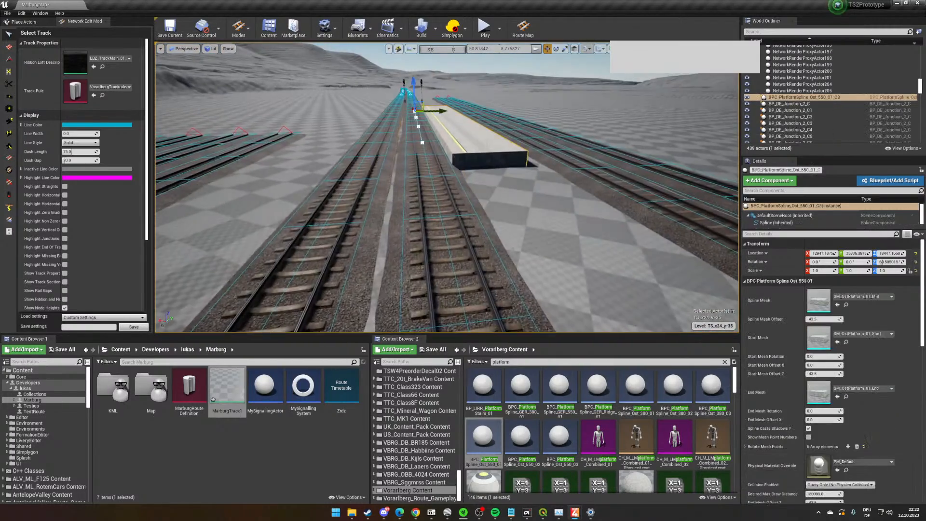
pyautogui.moveTo(505, 199); pyautogui.dragTo(461, 191, button='right')
pyautogui.rightClick(461, 191)
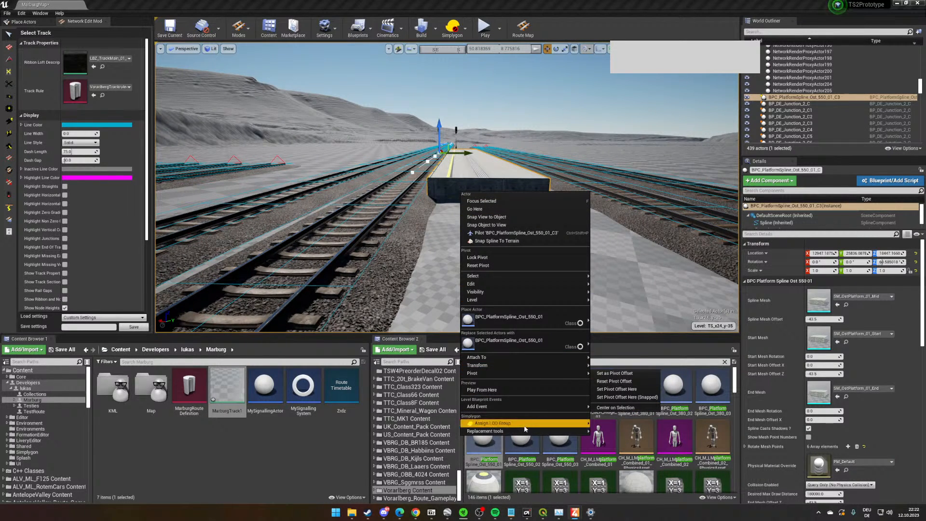
# - Select the track render proxy beside the short platform and convert it to a static mesh
pyautogui.click(398, 221)
pyautogui.moveTo(395, 221); pyautogui.dragTo(398, 232, button='right')
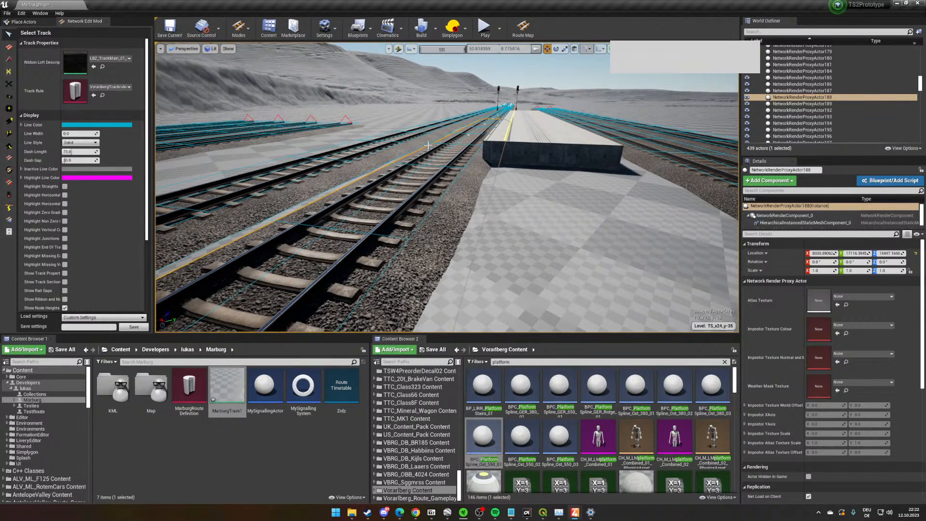
pyautogui.moveTo(428, 145); pyautogui.dragTo(444, 220, button='right')
pyautogui.rightClick(436, 204)
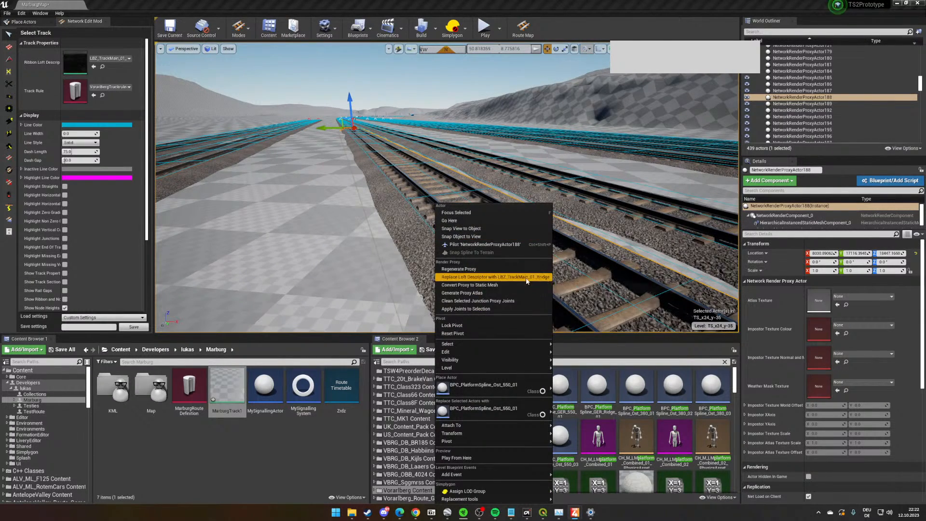
pyautogui.click(509, 287)
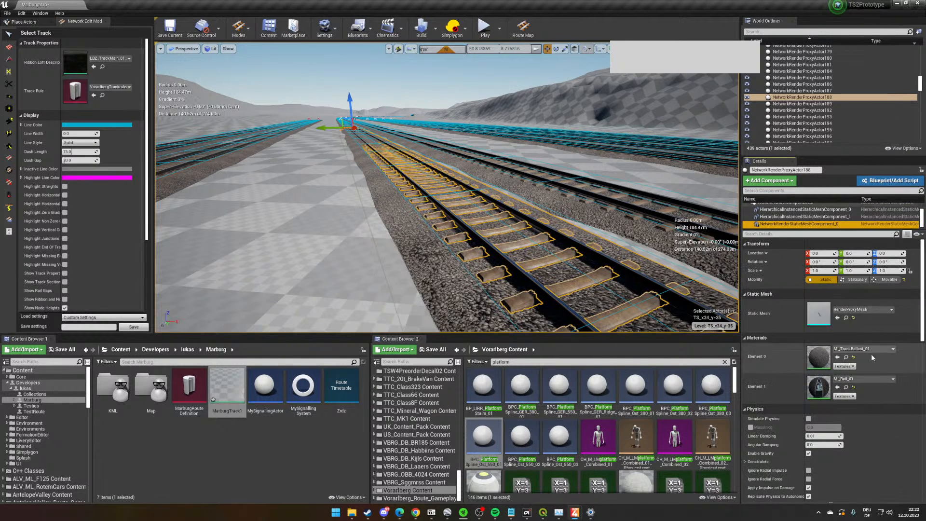
# - Open the converted track's RenderProxyMesh in the mesh editor, inspect its rail and ballast geometry, and close it
pyautogui.doubleClick(825, 311)
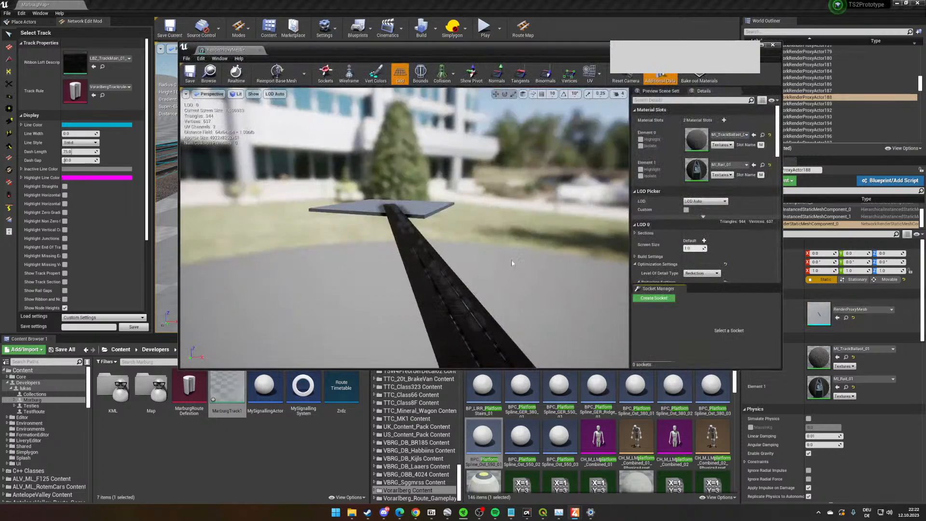
pyautogui.moveTo(513, 262); pyautogui.dragTo(494, 270, button='right')
pyautogui.press('d')
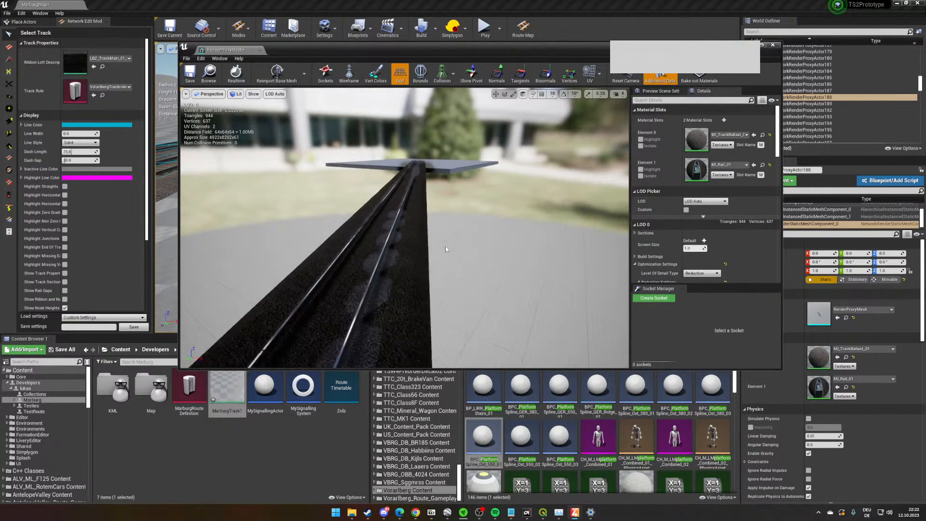
pyautogui.click(761, 45)
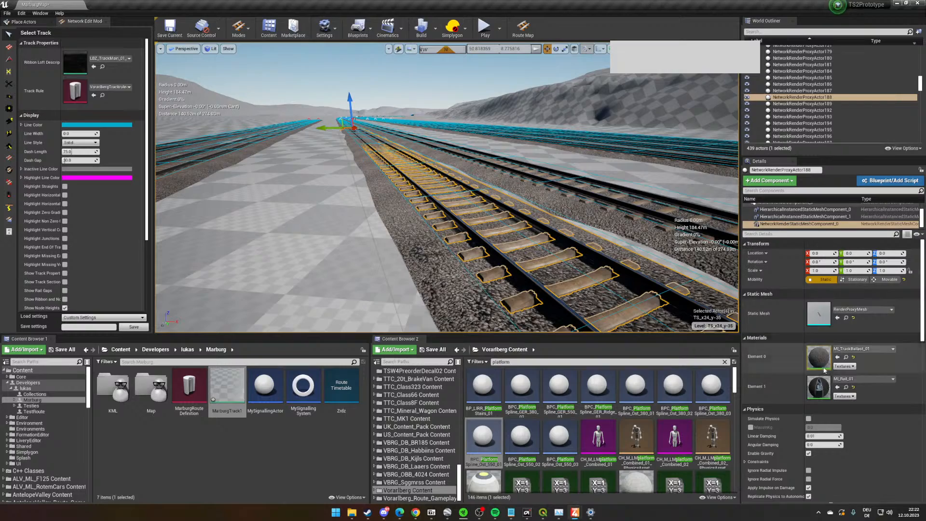
# - Select the short platform, survey the surrounding tracks and terrain, and focus on the platform to examine its side along the track
pyautogui.moveTo(487, 251); pyautogui.dragTo(675, 289, button='right')
pyautogui.press('s')
pyautogui.click(441, 236)
pyautogui.moveTo(441, 236); pyautogui.dragTo(689, 155, button='right')
pyautogui.press('w')
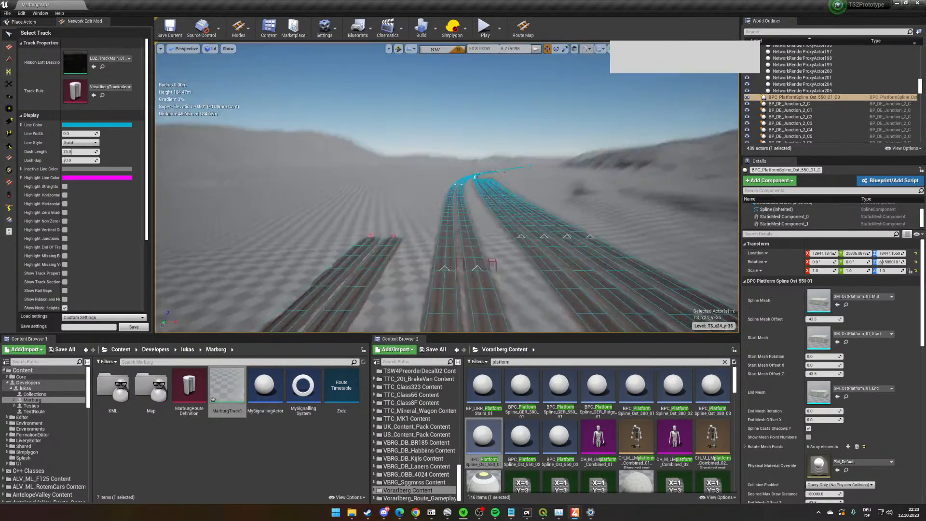
pyautogui.press('w')
pyautogui.moveTo(640, 180); pyautogui.dragTo(819, 180, button='right')
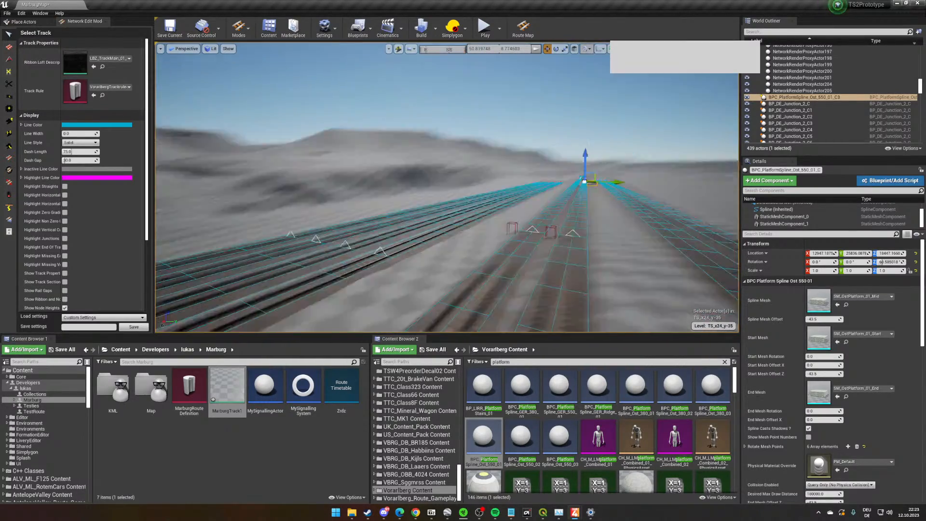
pyautogui.moveTo(537, 227); pyautogui.dragTo(589, 212, button='right')
pyautogui.press('w')
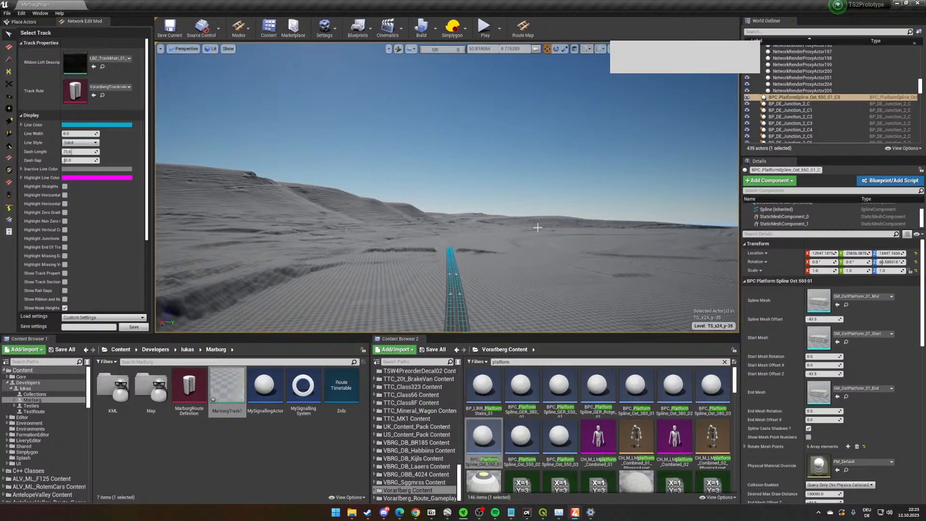
pyautogui.press('f')
pyautogui.moveTo(447, 188); pyautogui.dragTo(569, 149, button='right')
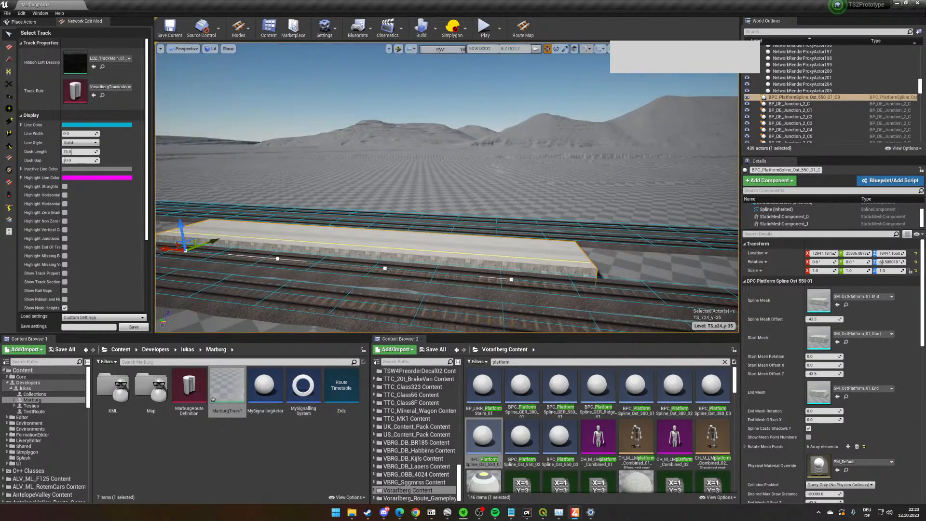
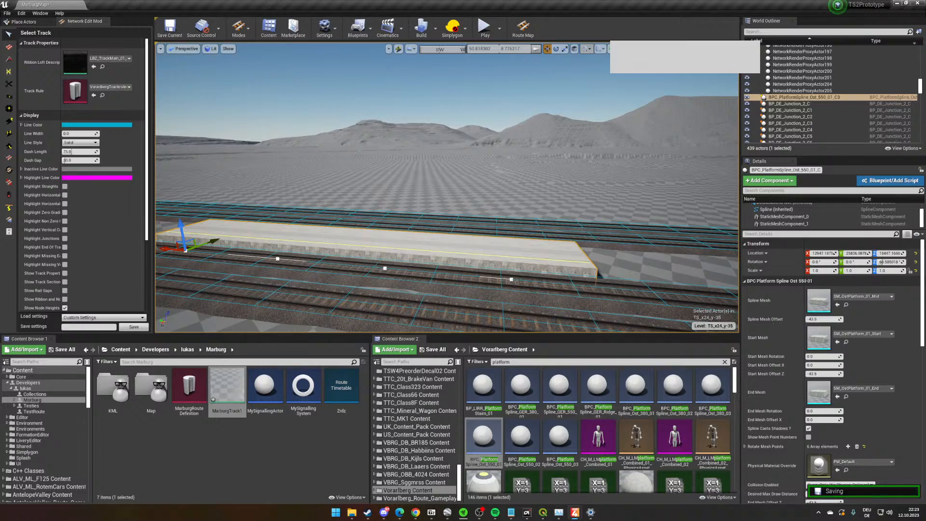
# - Follow the tracks away from the short platform and select a track render proxy to examine the gaps in the sleepers and ballast
pyautogui.moveTo(379, 217); pyautogui.dragTo(530, 253, button='right')
pyautogui.press('w')
pyautogui.press('w')
pyautogui.press('w')
pyautogui.press('s')
pyautogui.press('w')
pyautogui.press('s')
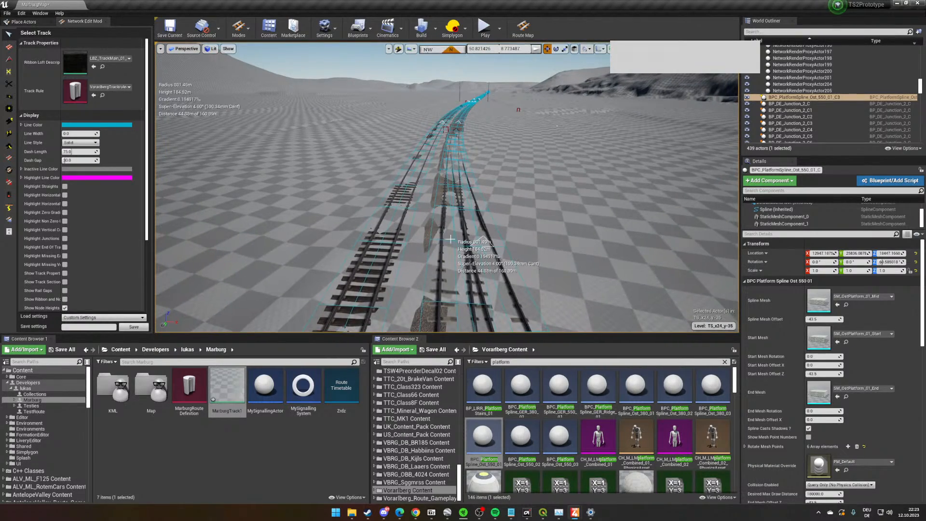
pyautogui.click(436, 198)
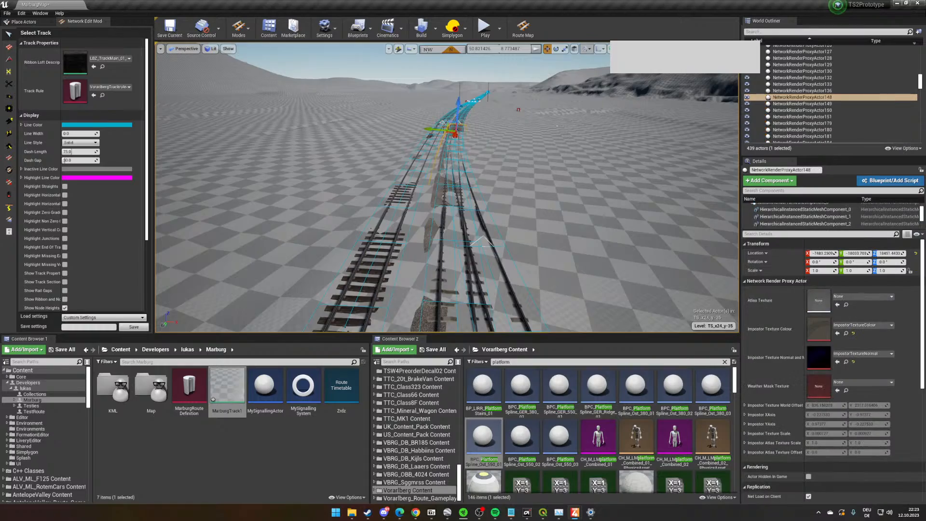
pyautogui.moveTo(436, 199)
pyautogui.mouseDown(button='right')
pyautogui.moveTo(439, 212)
pyautogui.moveTo(419, 200)
pyautogui.mouseUp(button='right')
pyautogui.moveTo(587, 147)
pyautogui.mouseDown(button='right')
pyautogui.moveTo(540, 162)
pyautogui.moveTo(587, 147)
pyautogui.mouseUp(button='right')
pyautogui.press('w')
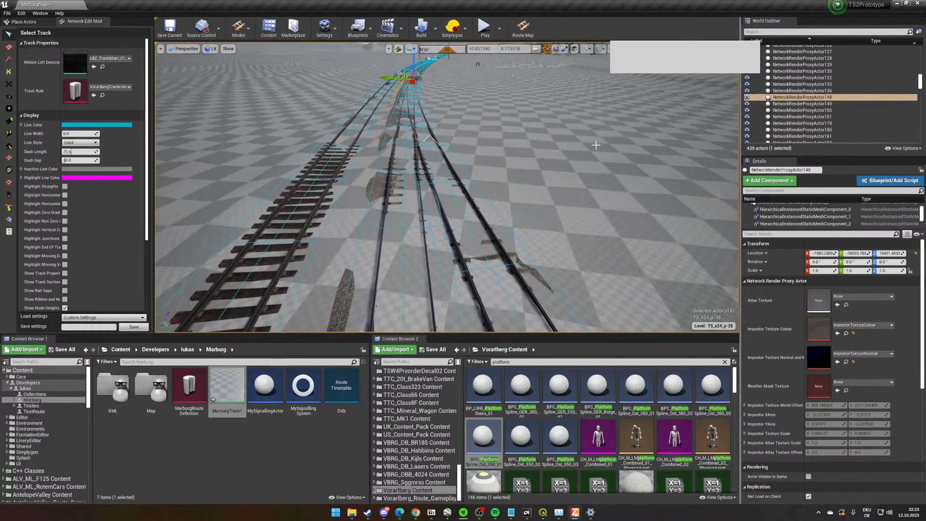
# - Restrict selection to the track network, inspect two ribbons on the curved section, and continue to the ballasted double track
pyautogui.click(398, 50)
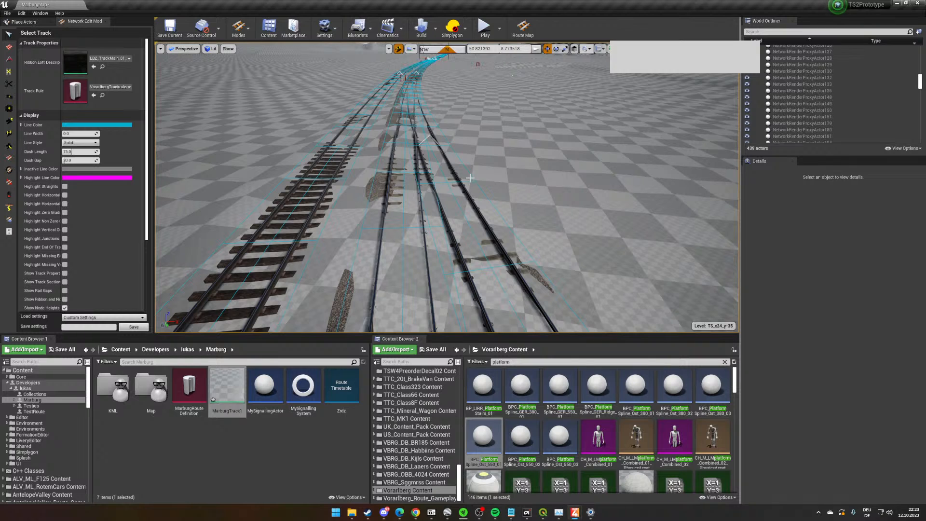
pyautogui.click(415, 105)
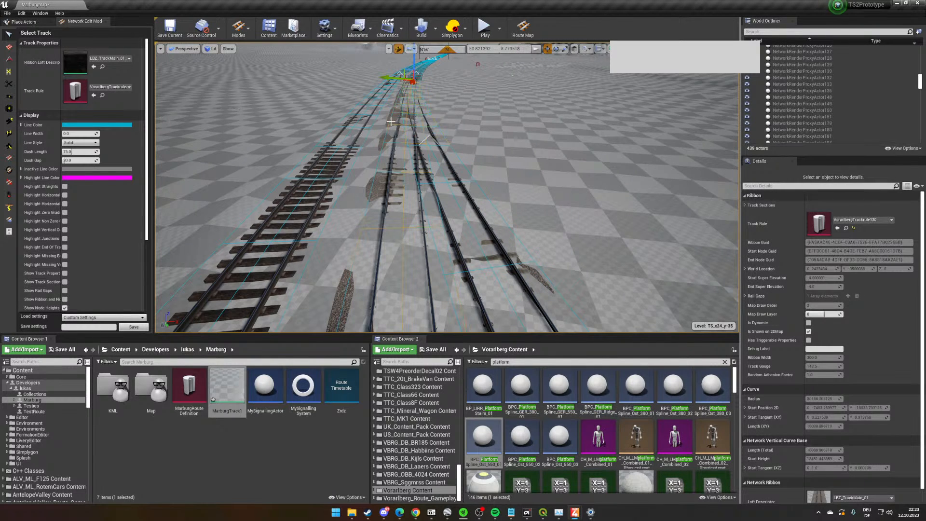
pyautogui.click(417, 85)
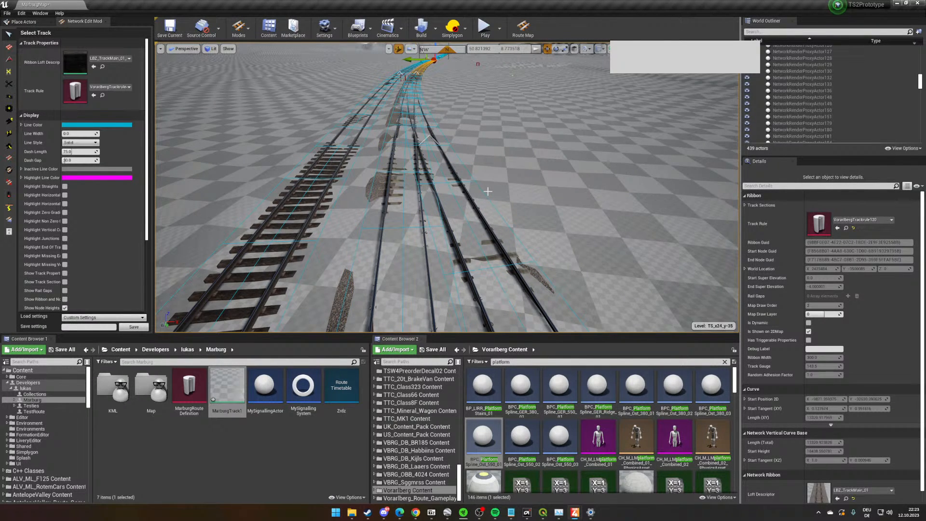
pyautogui.moveTo(488, 191); pyautogui.dragTo(488, 191, button='right')
pyautogui.press('w')
pyautogui.press('w')
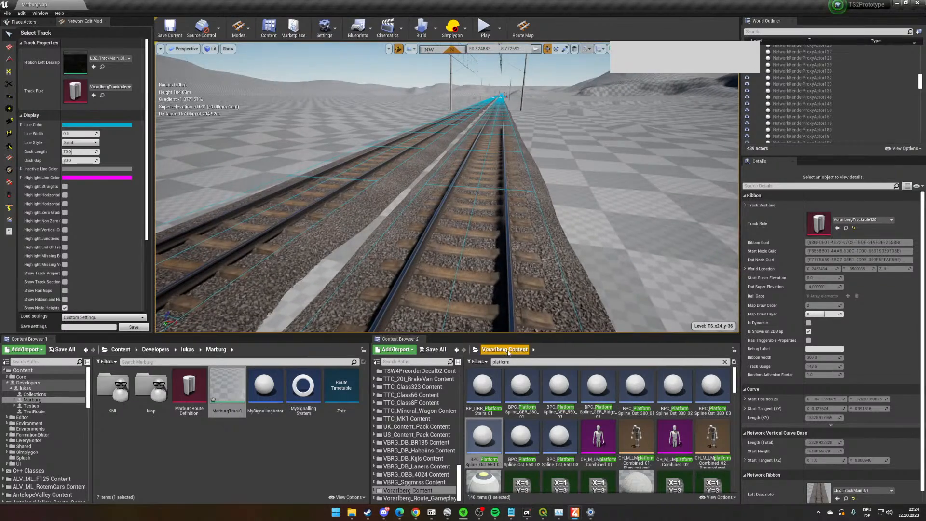
# - Clear the platform asset search and open the RailNetwork/LevelCrossings folder in Vorarlberg Content
pyautogui.click(724, 363)
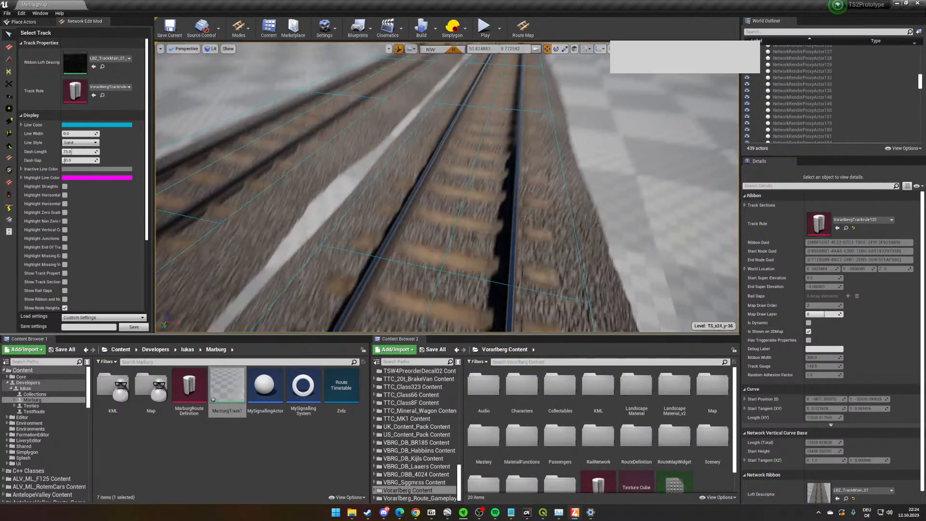
pyautogui.scroll(-1, 596, 434)
pyautogui.doubleClick(596, 439)
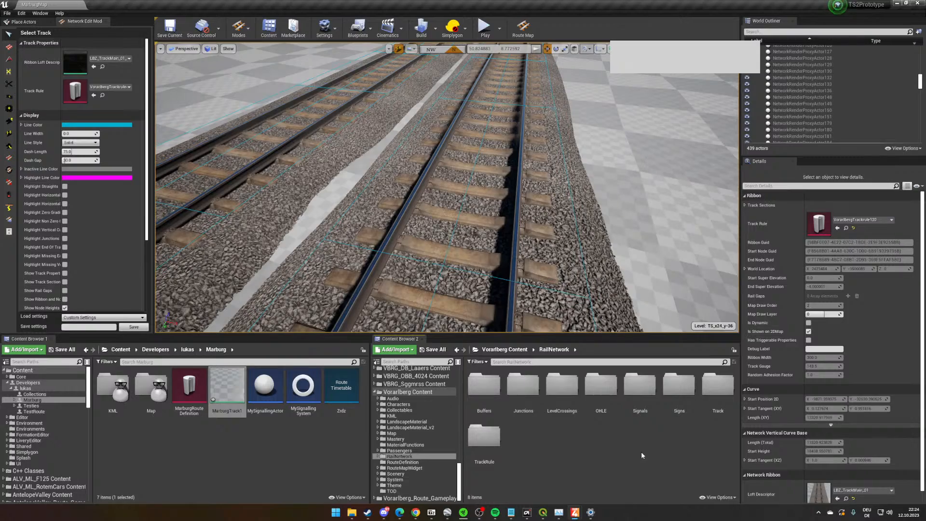
pyautogui.doubleClick(564, 410)
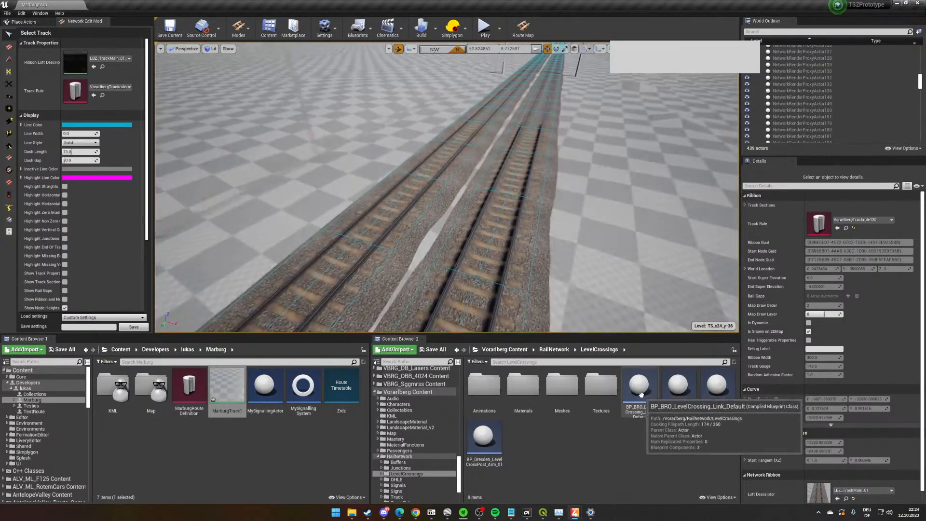
# - Using Link Objects, attach a BP_BRO_LevelCrossing_Link_Default actor to the nearer track of the ballasted double track
pyautogui.click(9, 146)
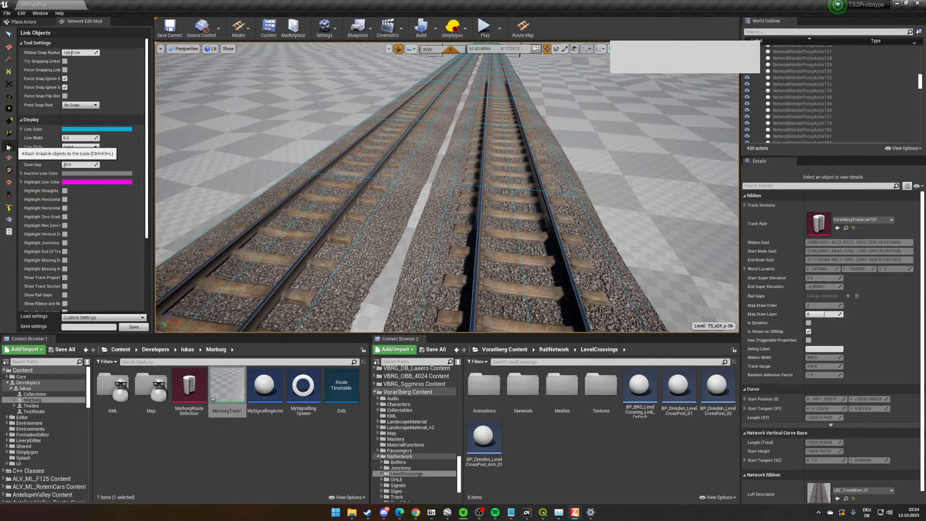
pyautogui.moveTo(639, 388); pyautogui.dragTo(496, 235)
pyautogui.scroll(2, 489, 233)
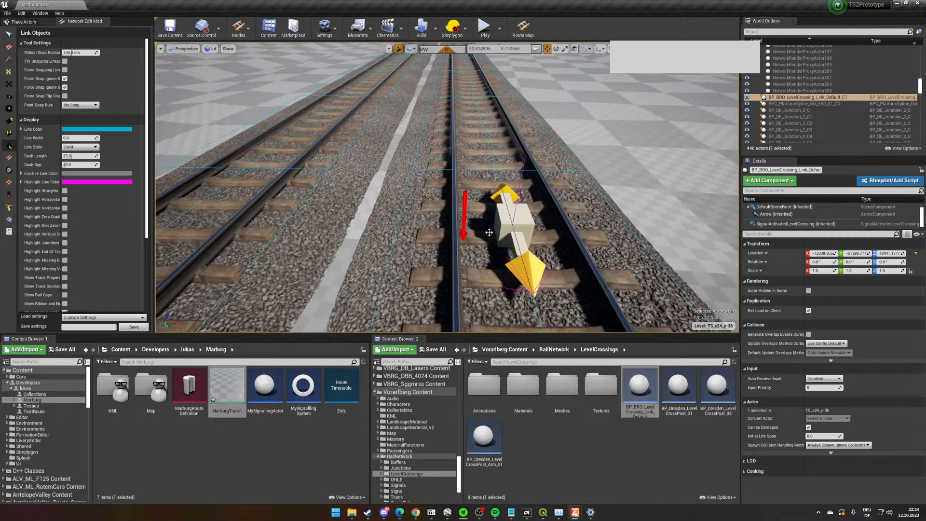
# - Edit the crossing link's SignalActivatedLevelCrossing property, name the level crossing TestLevelCrossing, and expand its configuration
pyautogui.click(795, 224)
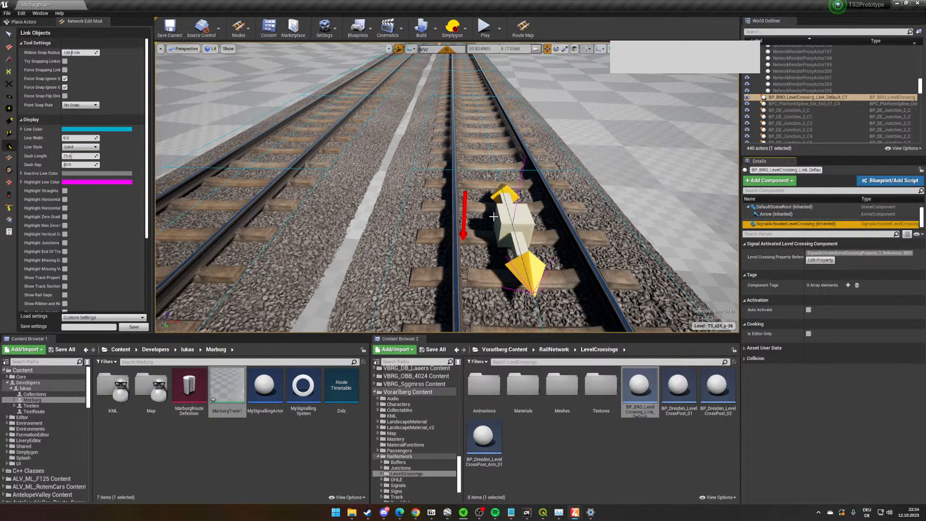
pyautogui.click(820, 260)
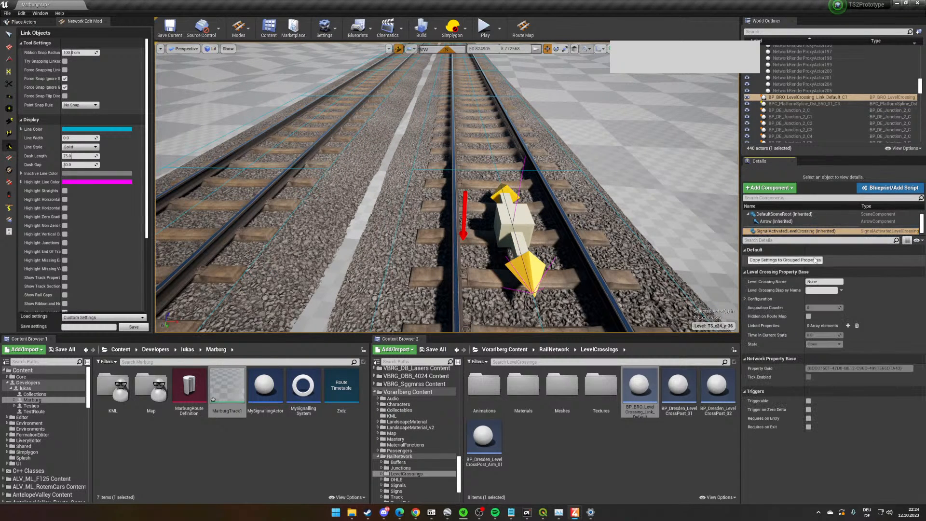
pyautogui.click(806, 281)
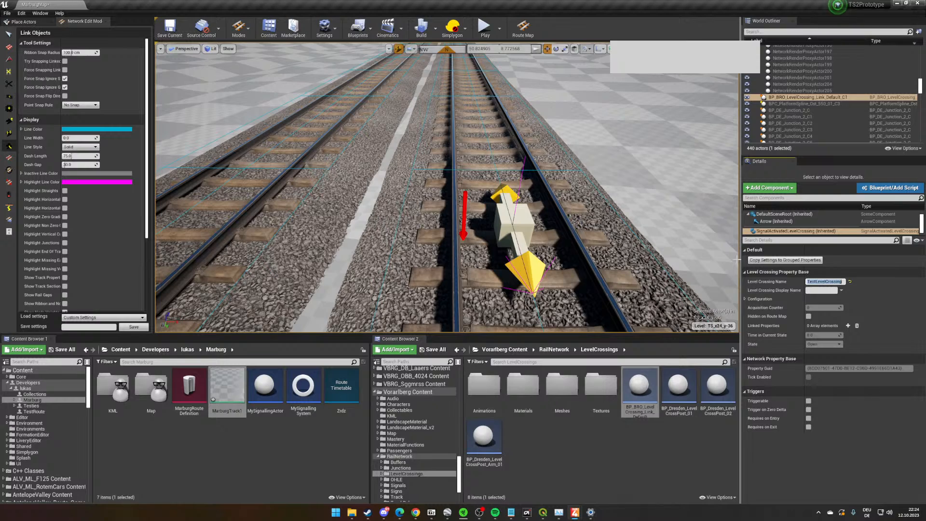
pyautogui.click(745, 298)
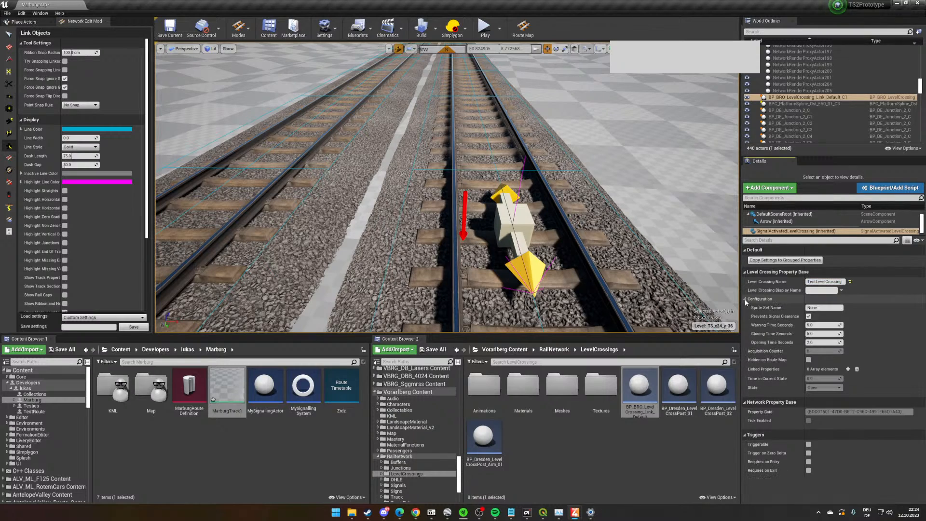
# - Place a BP_Dresden_LevelCrossPost_Arm_01 barrier on the ground beside the track near the crossing link
pyautogui.moveTo(614, 226); pyautogui.dragTo(536, 238, button='right')
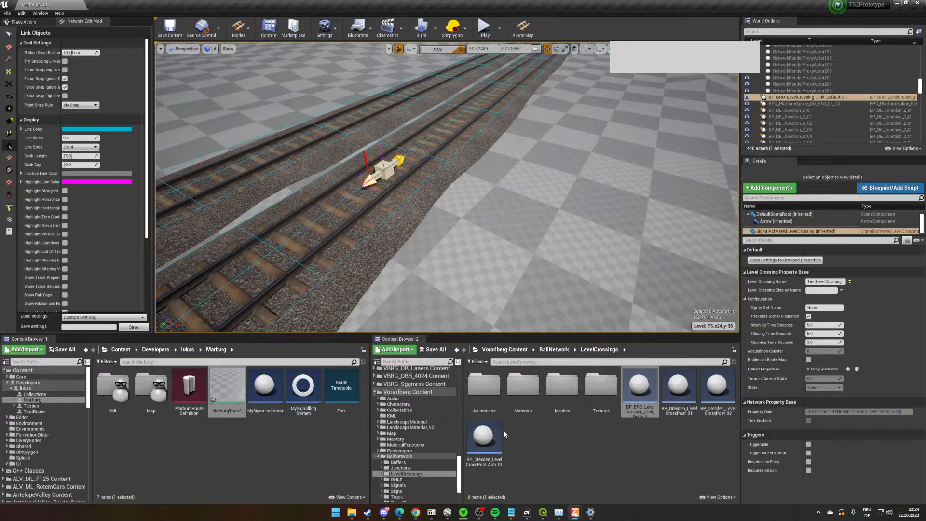
pyautogui.click(504, 433)
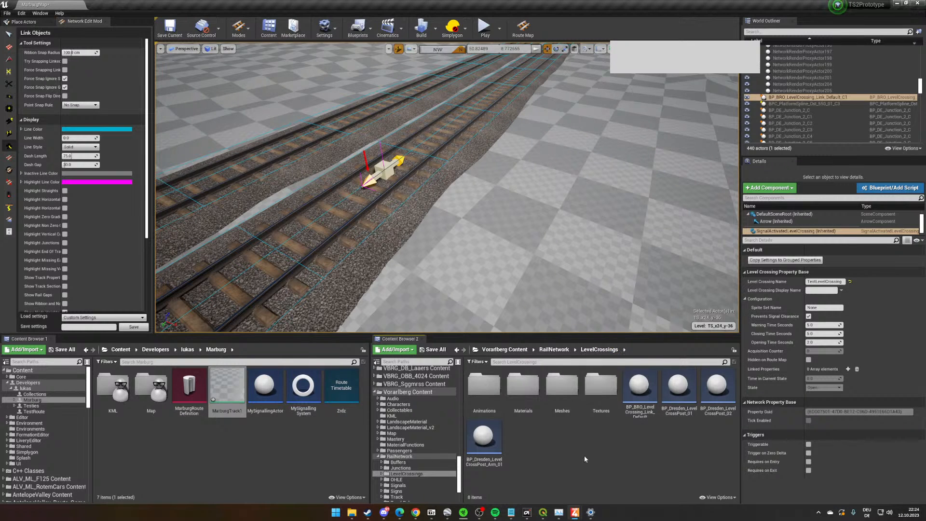
pyautogui.moveTo(677, 388); pyautogui.dragTo(732, 432)
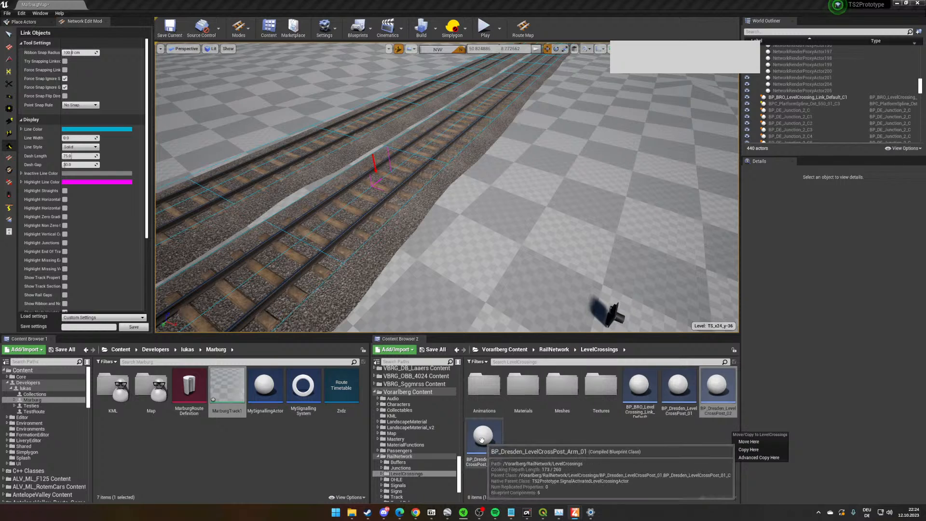
pyautogui.moveTo(481, 440); pyautogui.dragTo(428, 284)
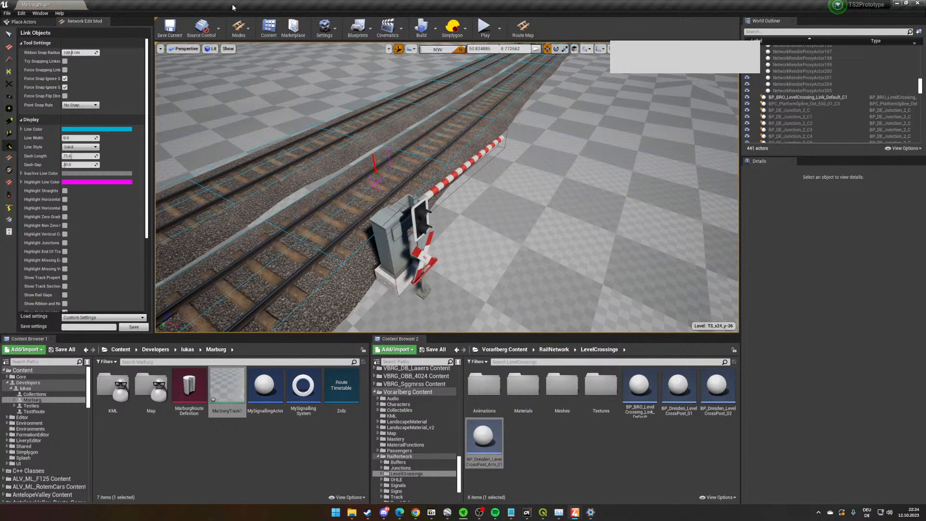
# - Re-enable actor selection and rotate the barrier post to about -7.2° around its vertical axis, with its arm parallel to the track
pyautogui.click(9, 34)
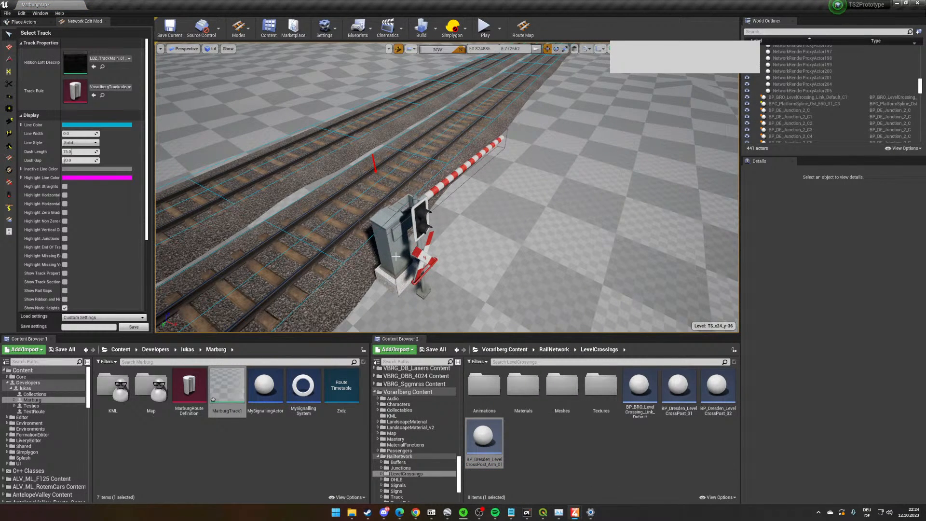
pyautogui.moveTo(395, 256); pyautogui.dragTo(497, 299, button='right')
pyautogui.click(398, 49)
pyautogui.moveTo(516, 195); pyautogui.dragTo(453, 185, button='right')
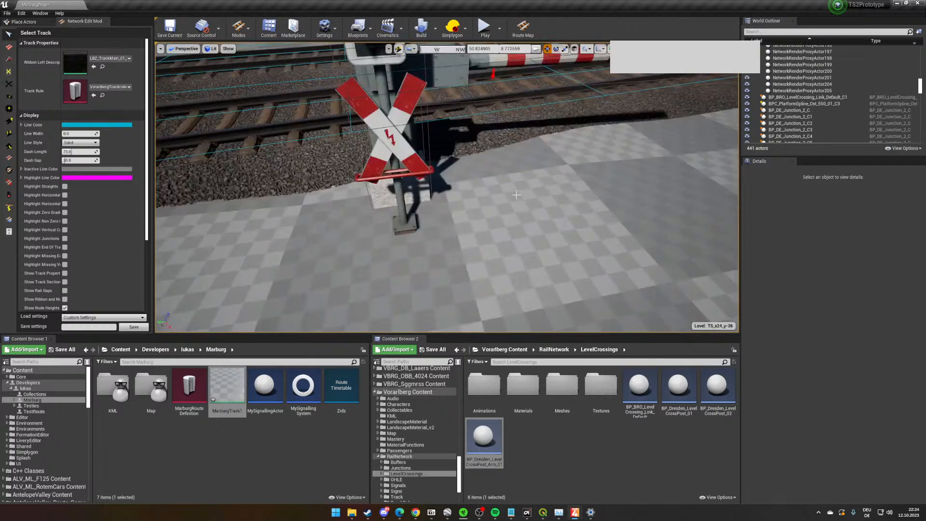
pyautogui.scroll(-4, 516, 195)
pyautogui.click(424, 151)
pyautogui.press('e')
pyautogui.moveTo(416, 239); pyautogui.dragTo(424, 206)
pyautogui.press('w')
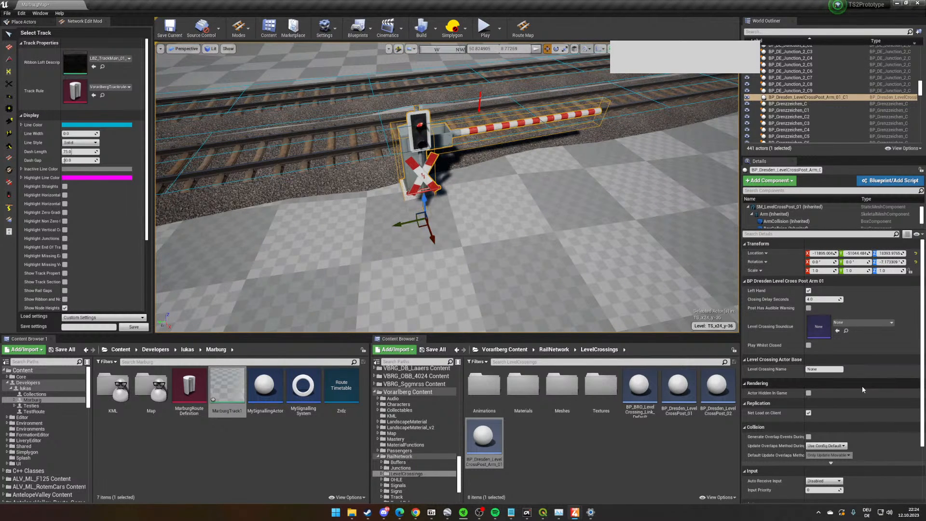
# - Copy the level crossing name from the crossing link's property and assign TestLevelCrossing to the barrier post
pyautogui.click(836, 370)
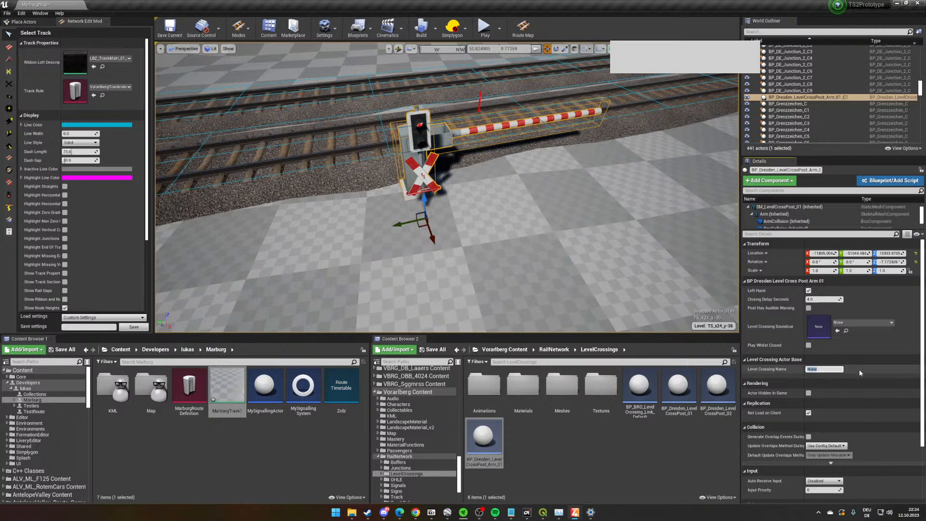
pyautogui.click(8, 146)
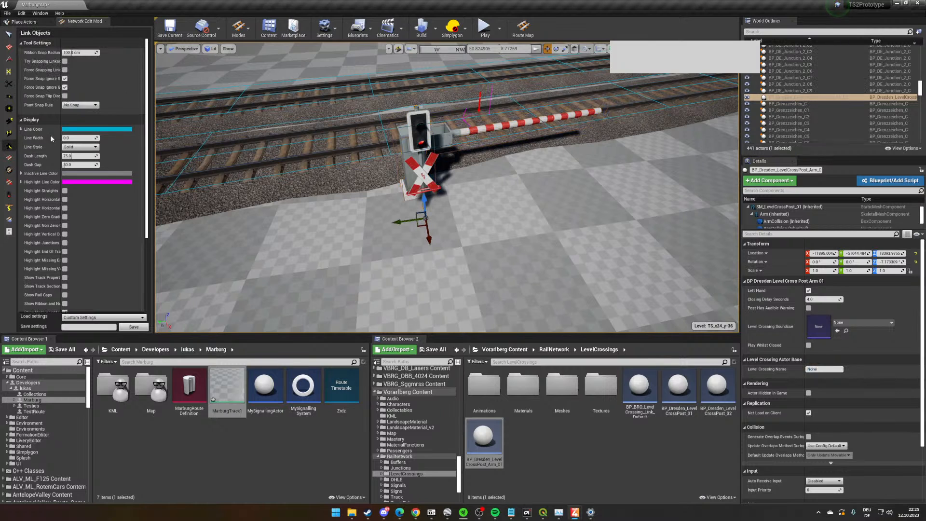
pyautogui.click(486, 110)
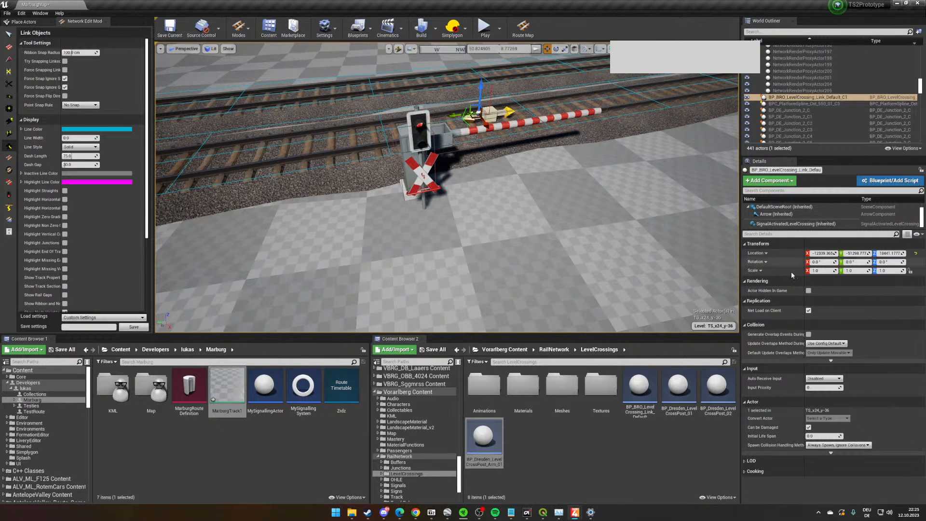
pyautogui.click(799, 224)
pyautogui.click(820, 260)
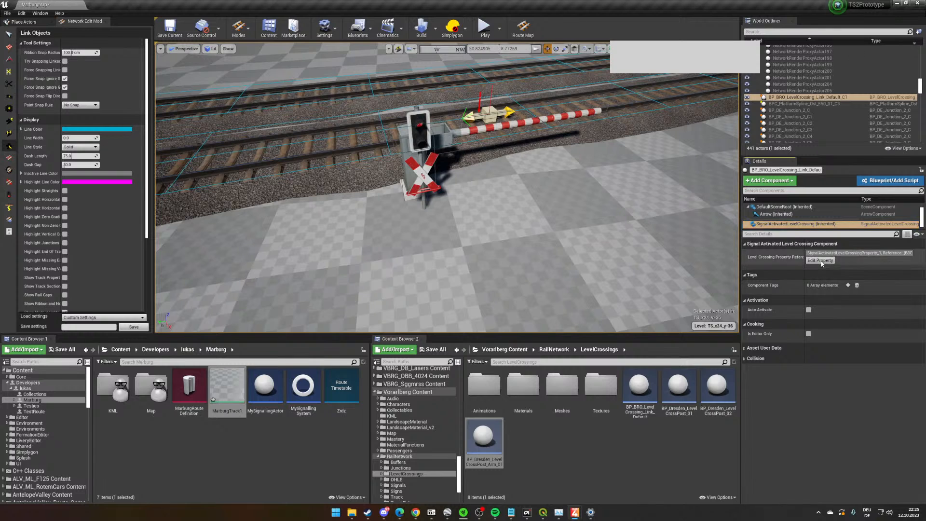
pyautogui.click(835, 283)
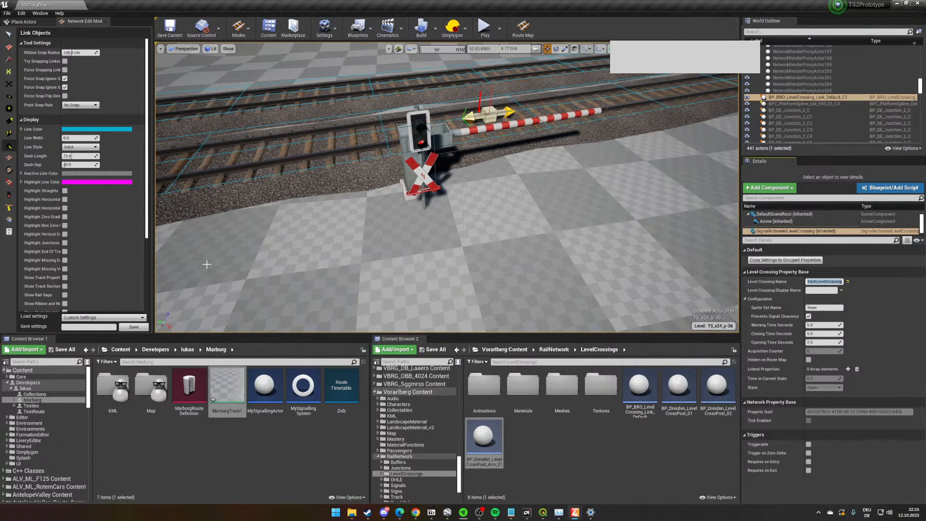
pyautogui.click(8, 34)
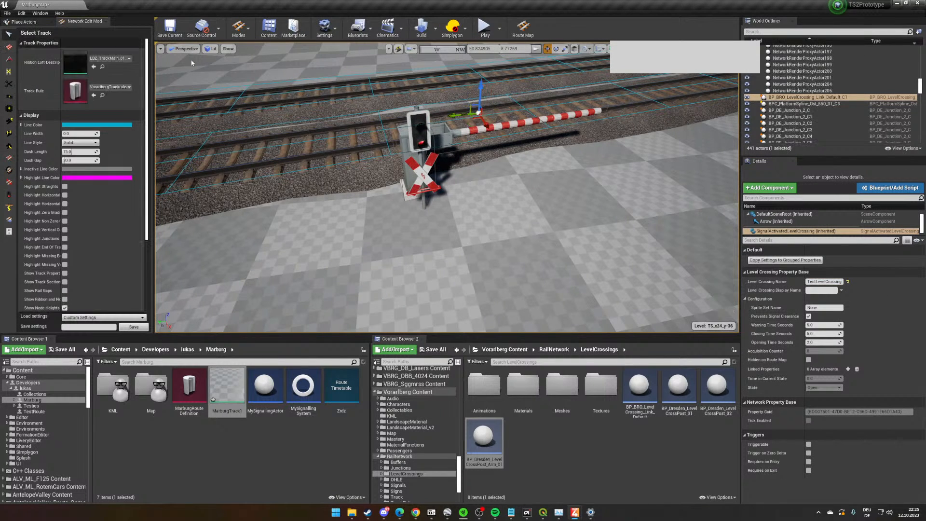
pyautogui.click(427, 144)
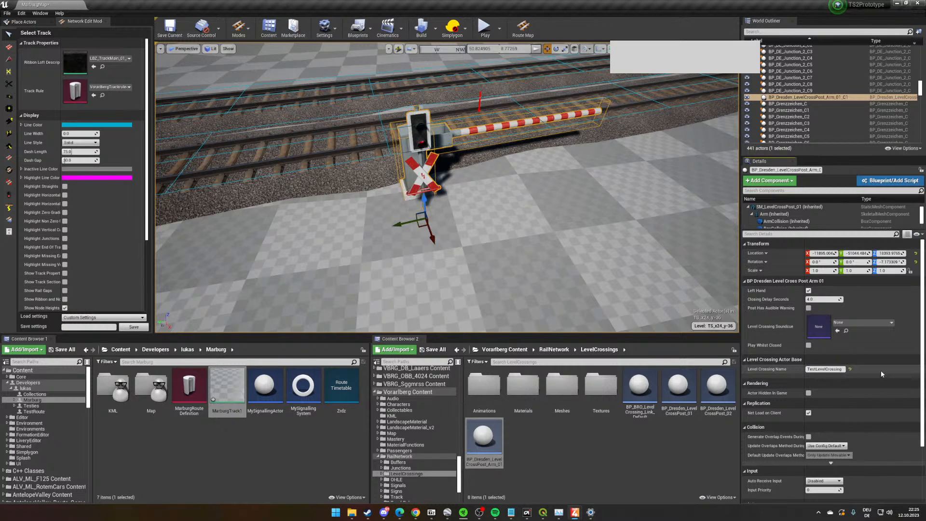
# - Focus on the barrier post to check it beside the track, and save all changes
pyautogui.moveTo(598, 202); pyautogui.dragTo(605, 194, button='right')
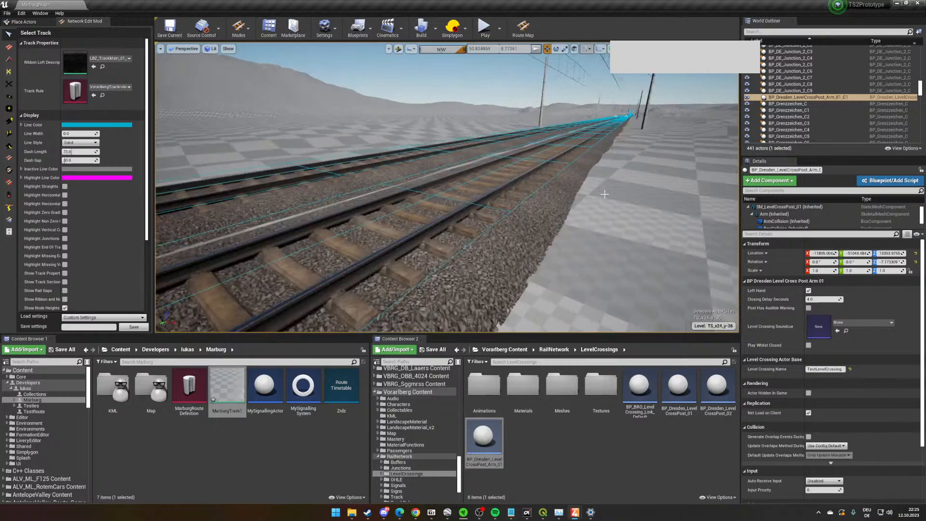
pyautogui.press('f')
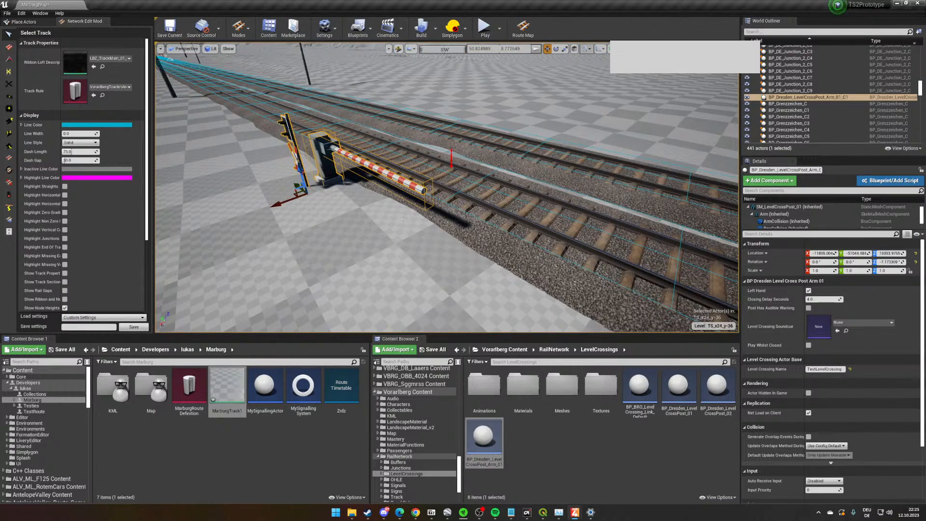
pyautogui.hotkey('ctrl', 'shift', 's')
pyautogui.moveTo(424, 230); pyautogui.dragTo(466, 264, button='right')
# - Open the MarburgTest timetable from the Marburg Map folder and select its PlayerService node
pyautogui.click(334, 436)
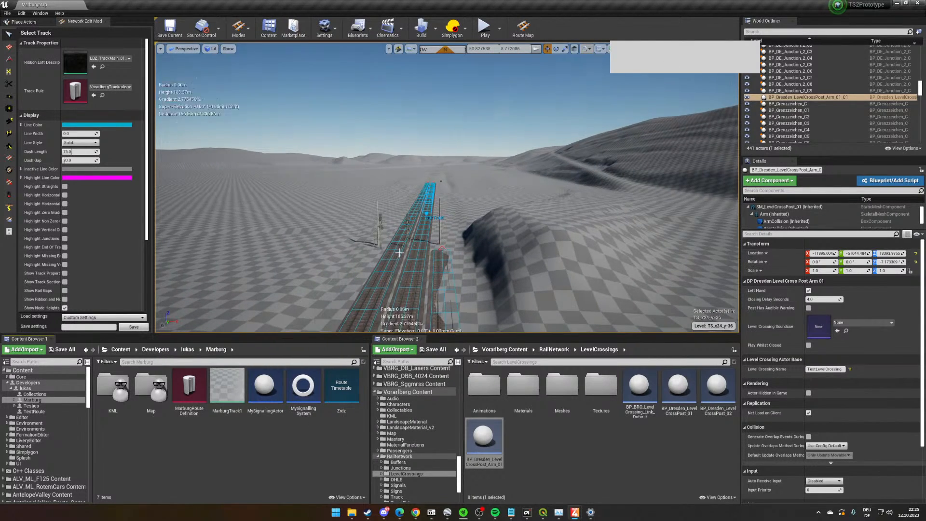
pyautogui.moveTo(404, 253); pyautogui.dragTo(395, 258, button='right')
pyautogui.doubleClick(150, 386)
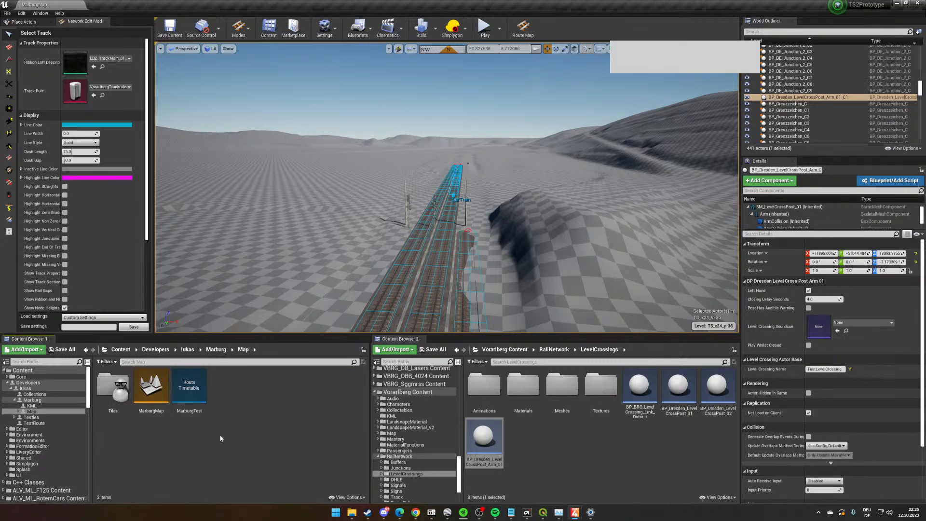
pyautogui.doubleClick(189, 386)
pyautogui.click(475, 220)
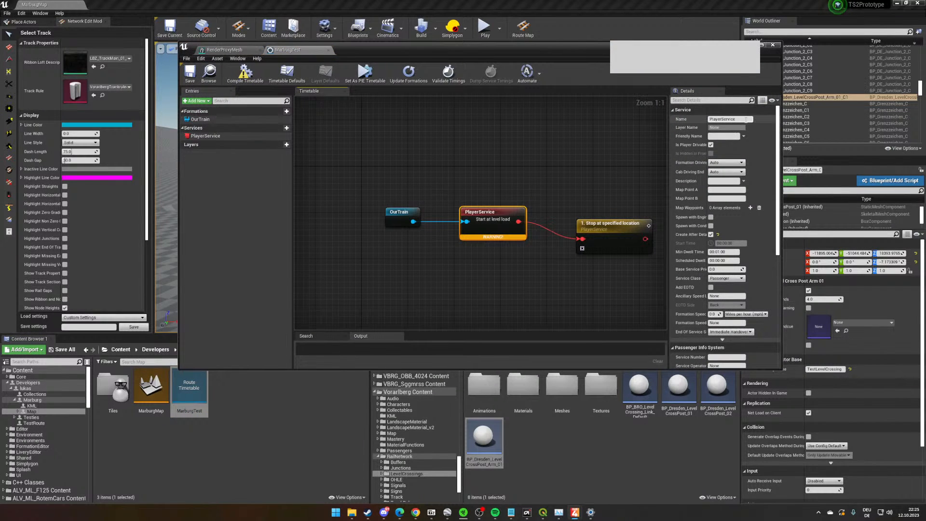
# - Rename the PlayerService service to PlayerServiced and save the MarburgTest timetable
pyautogui.hotkey('ctrl', 's')
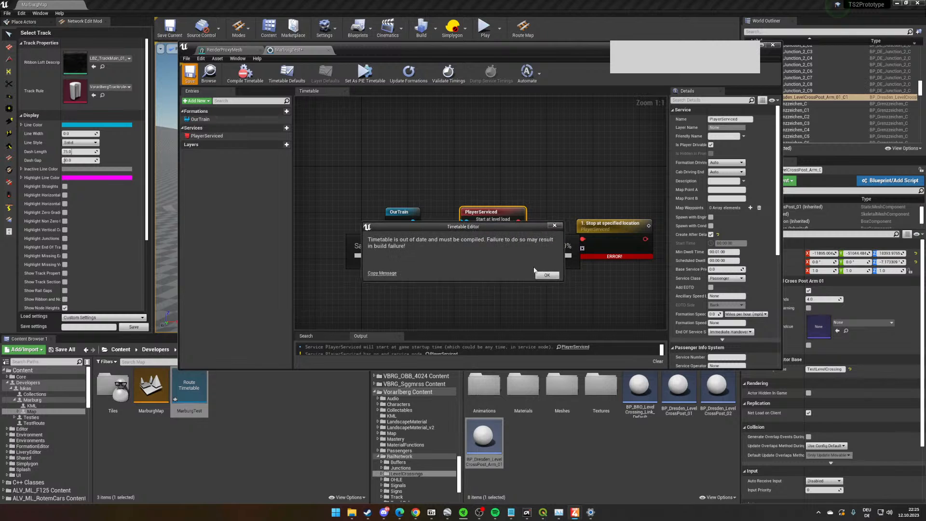
pyautogui.click(545, 275)
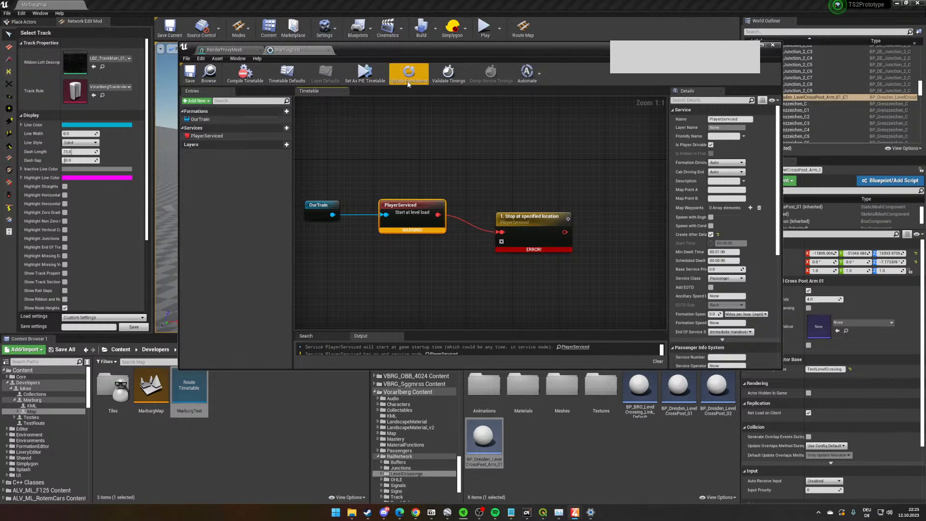
pyautogui.moveTo(411, 54); pyautogui.dragTo(446, 71)
# - Switch to the Track Section Tool and start a play session in the editor beside the level crossing barrier, despite the blueprint errors
pyautogui.click(6, 193)
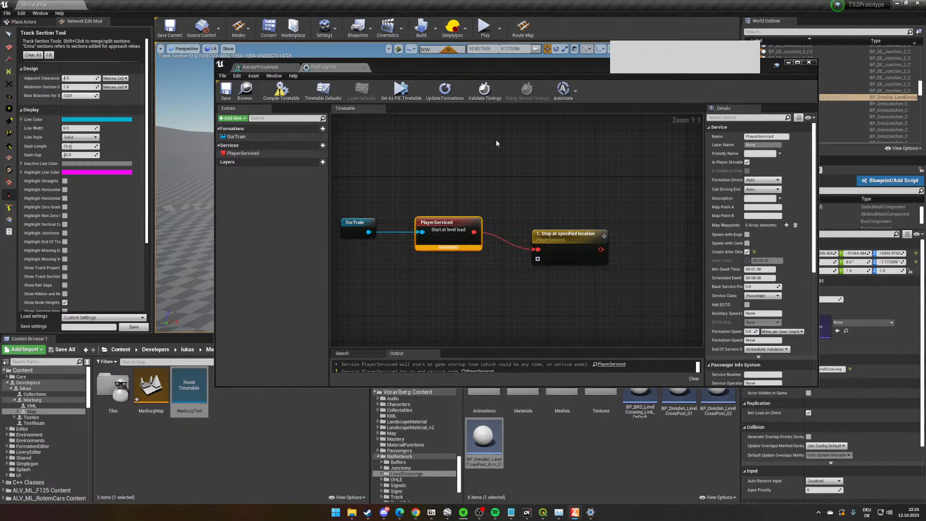
pyautogui.click(809, 62)
pyautogui.moveTo(622, 145); pyautogui.dragTo(723, 121, button='right')
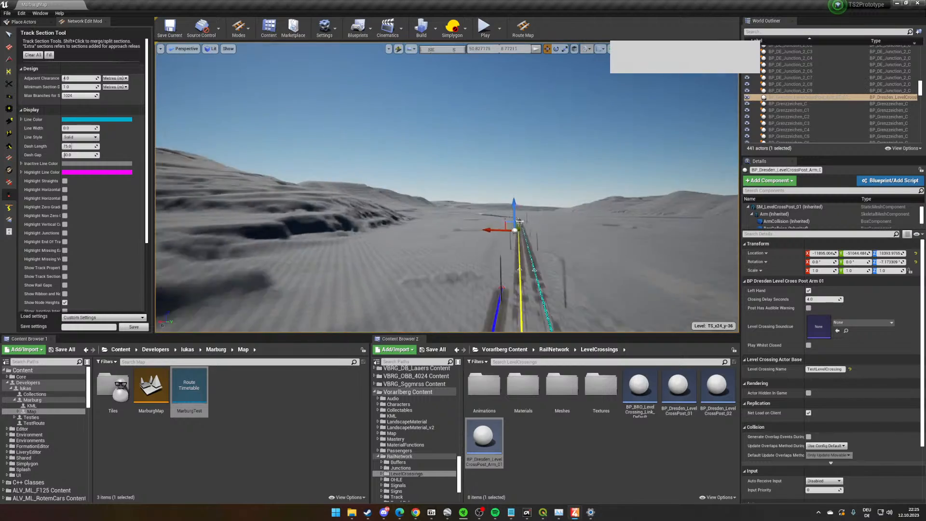
pyautogui.press('w')
pyautogui.moveTo(447, 187); pyautogui.dragTo(629, 244, button='right')
pyautogui.click(485, 28)
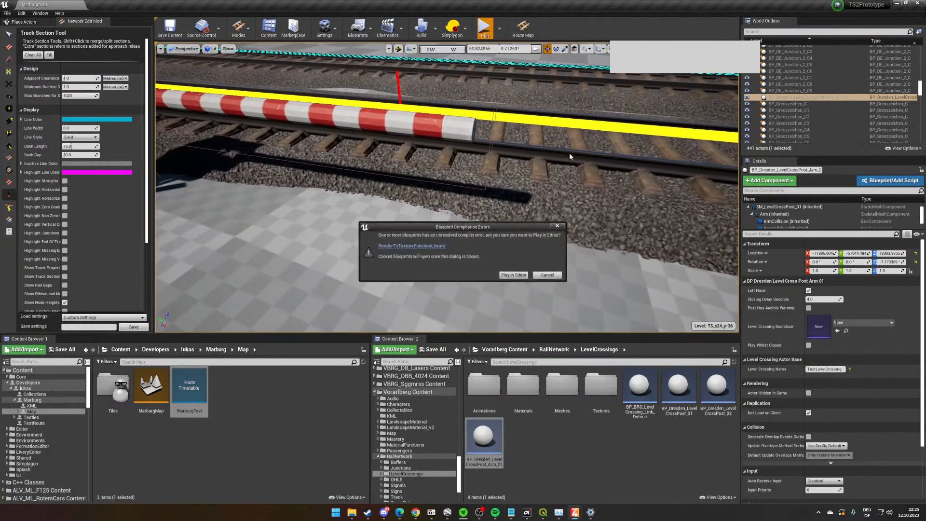
pyautogui.click(516, 277)
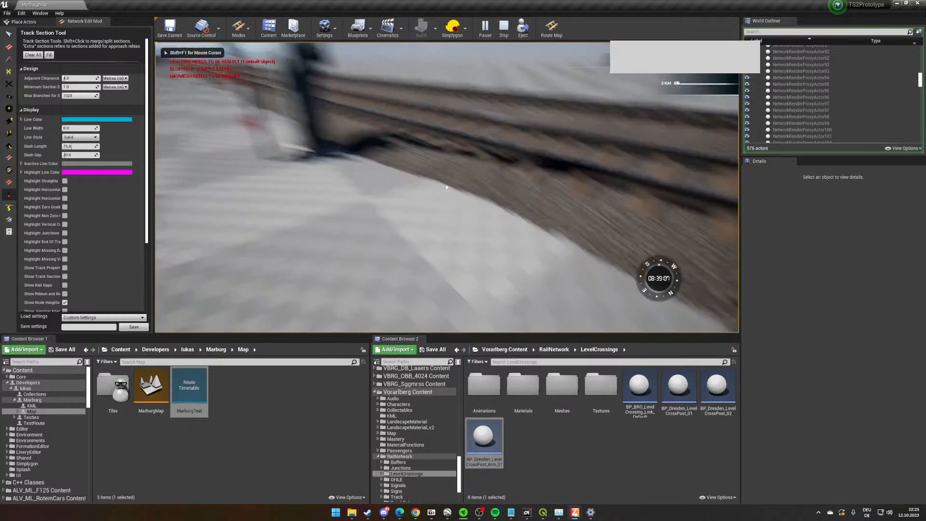
# - Examine the barrier arm and crossing light beside the track in the running play session
pyautogui.press('8')
pyautogui.press('Down')
pyautogui.moveTo(442, 191)
pyautogui.mouseDown(button='right')
pyautogui.moveTo(506, 190)
pyautogui.moveTo(449, 190)
pyautogui.mouseUp(button='right')
pyautogui.press('Right')
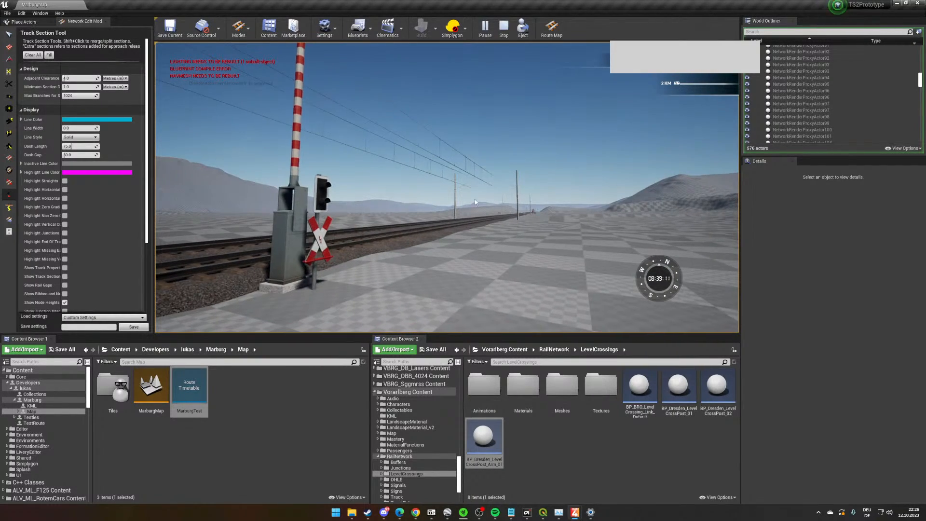
pyautogui.press('Right')
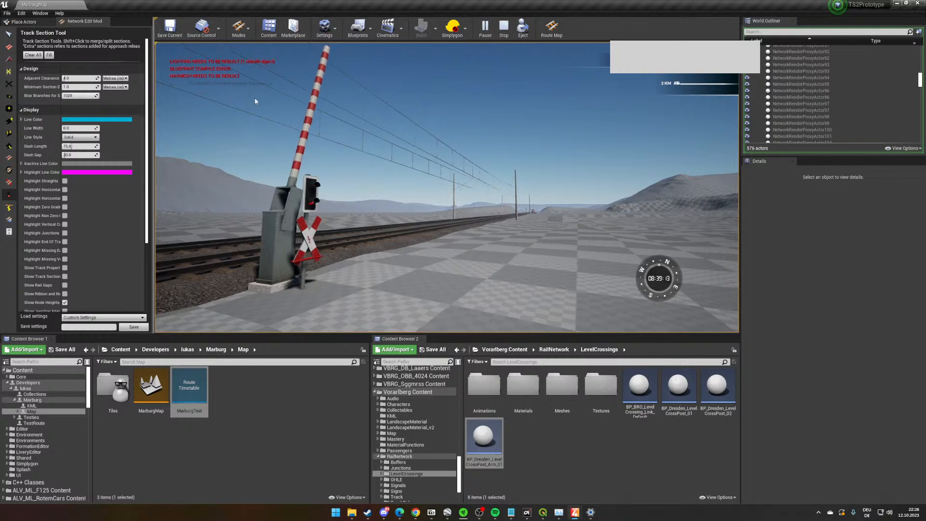
pyautogui.moveTo(477, 188); pyautogui.dragTo(447, 187, button='right')
pyautogui.press('Right')
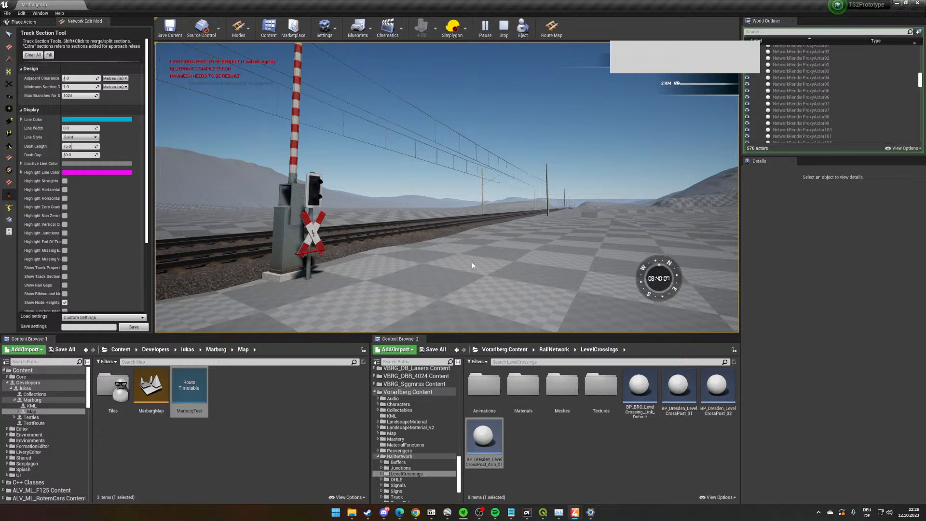
pyautogui.scroll(4, 538, 265)
pyautogui.scroll(-4, 529, 287)
pyautogui.click(586, 242)
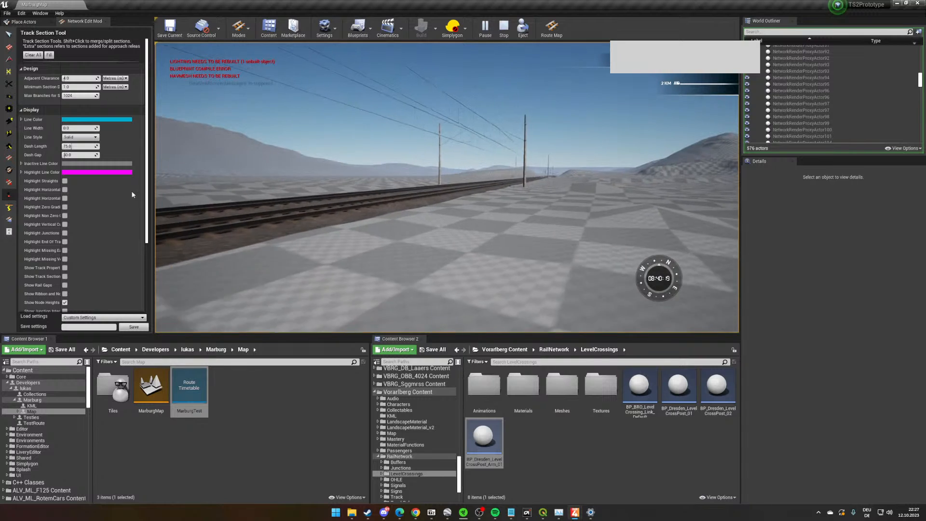
# - Walk around the barrier post in the play session to inspect it from several sides and distances
pyautogui.hotkey('shift', 'F1')
pyautogui.click(210, 188)
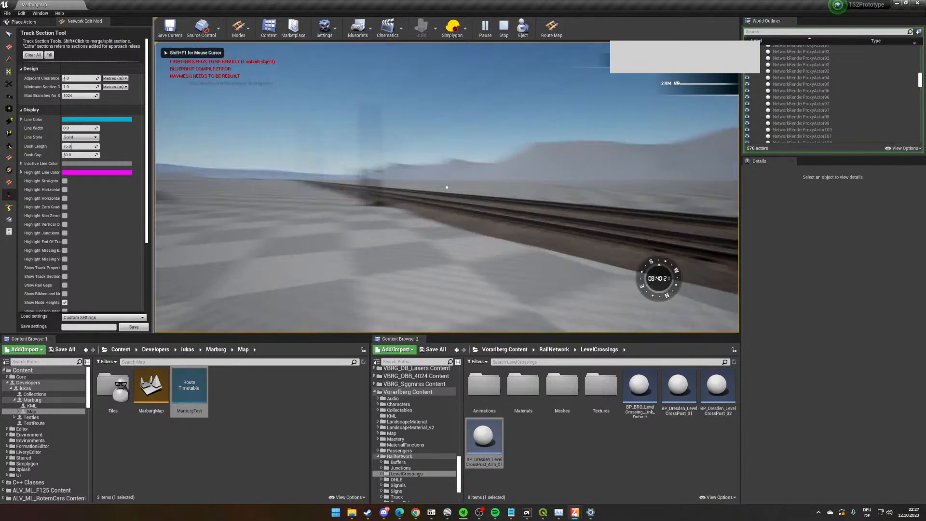
pyautogui.press('w')
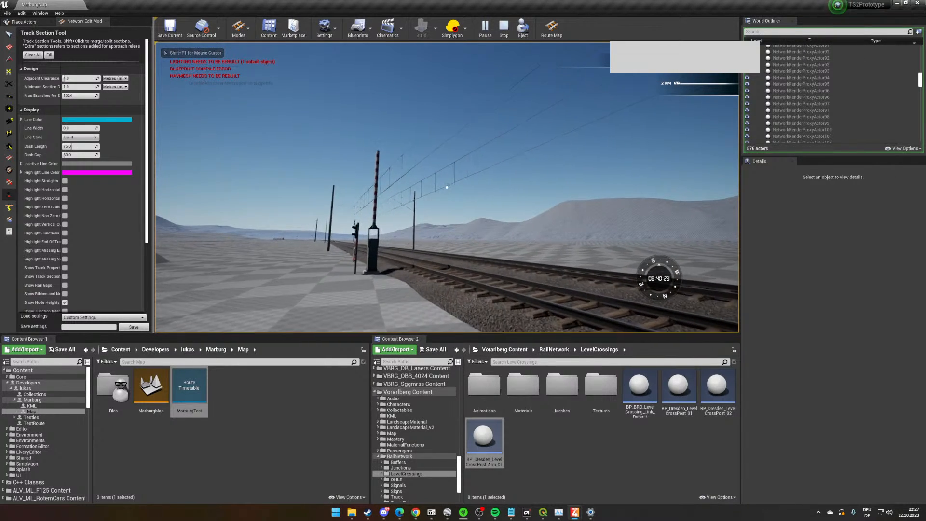
pyautogui.press('a')
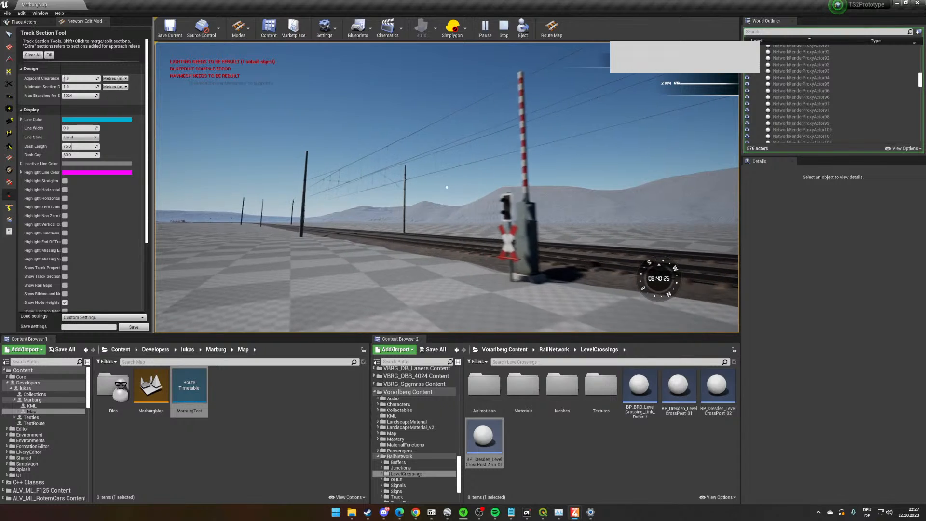
pyautogui.press('s')
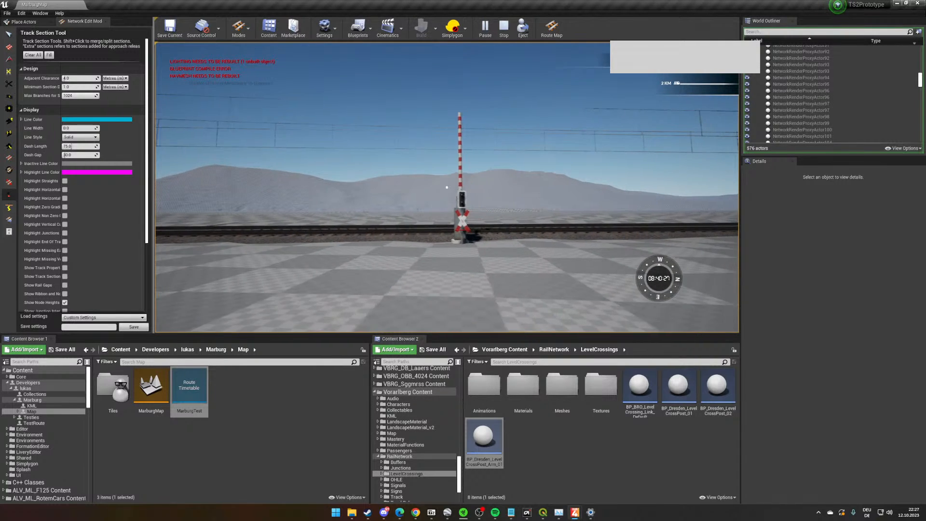
pyautogui.press('d')
pyautogui.press('w')
pyautogui.press('d')
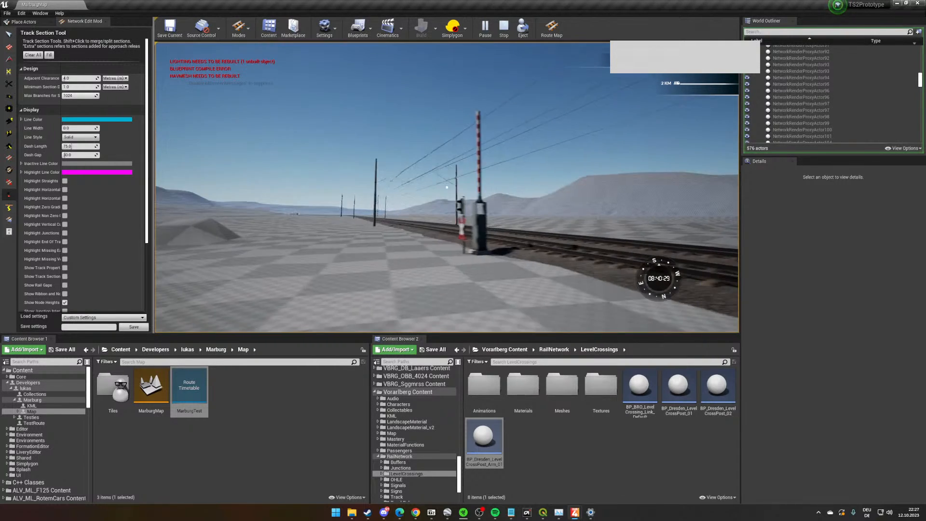
pyautogui.press('w')
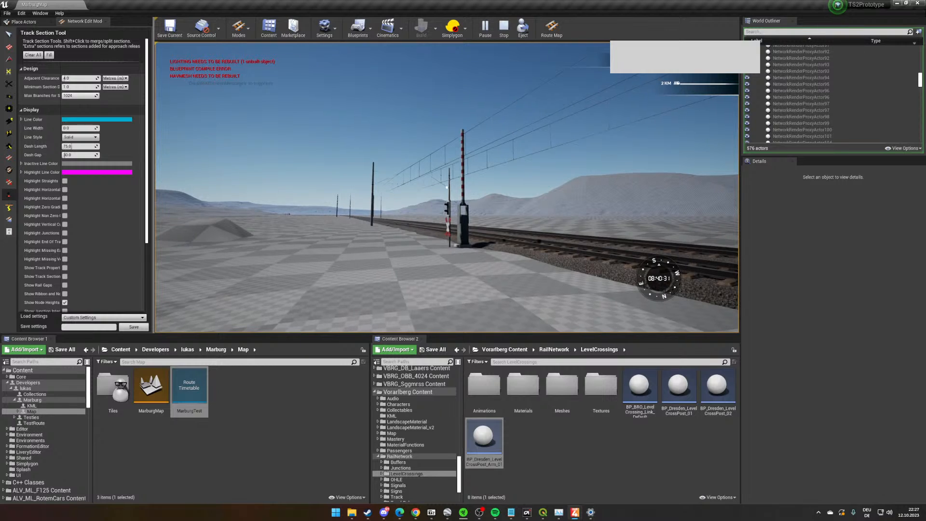
pyautogui.press('w')
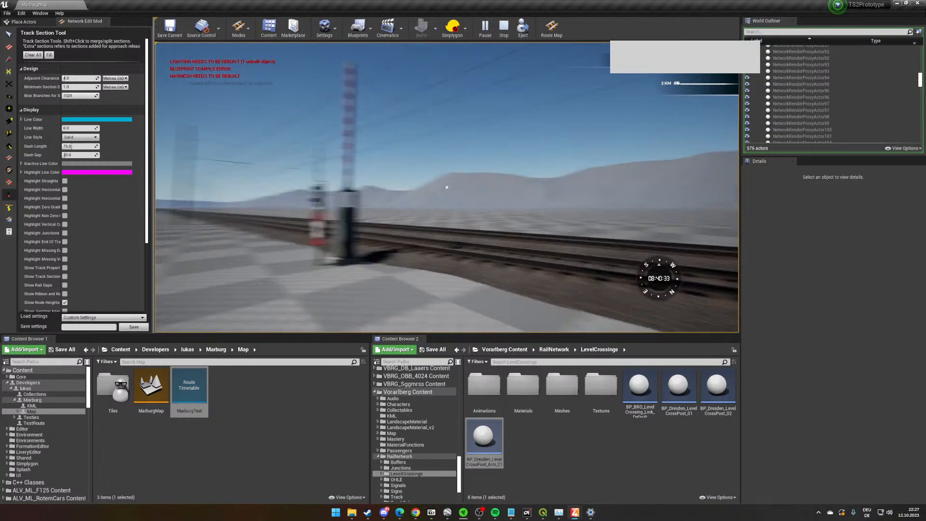
pyautogui.press('s')
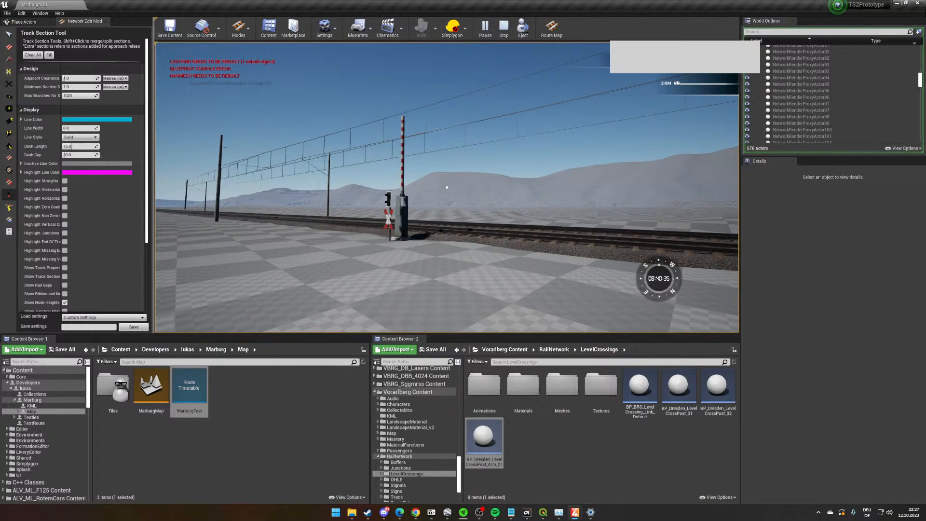
pyautogui.press('d')
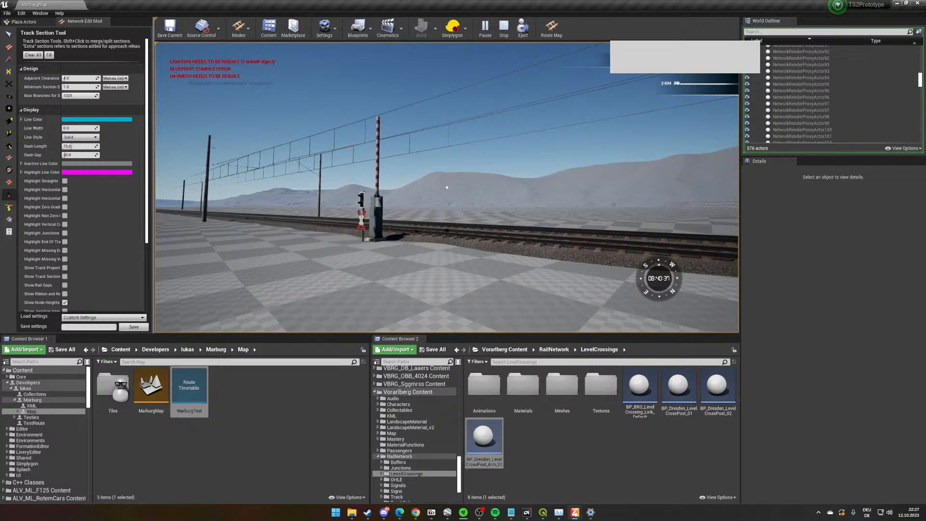
pyautogui.press('w')
# - Open MarburgRouteDefinition from the Marburg folder, enable Off the Rails Environment under its rules, and put its window away
pyautogui.click(236, 424)
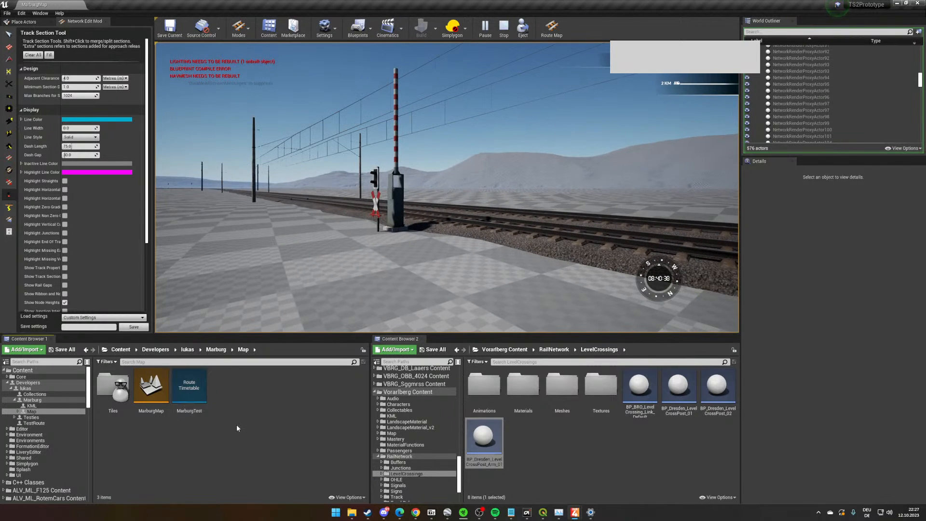
pyautogui.click(213, 350)
pyautogui.doubleClick(189, 385)
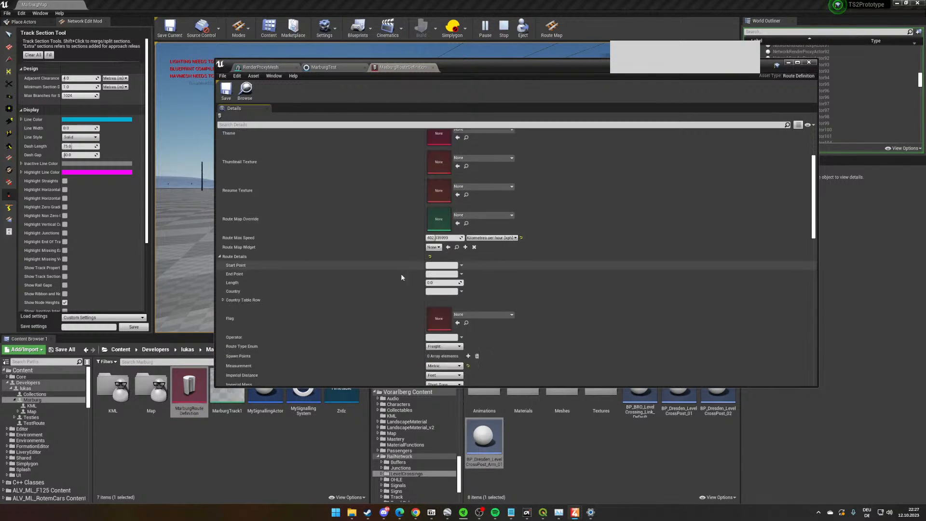
pyautogui.scroll(-15, 401, 278)
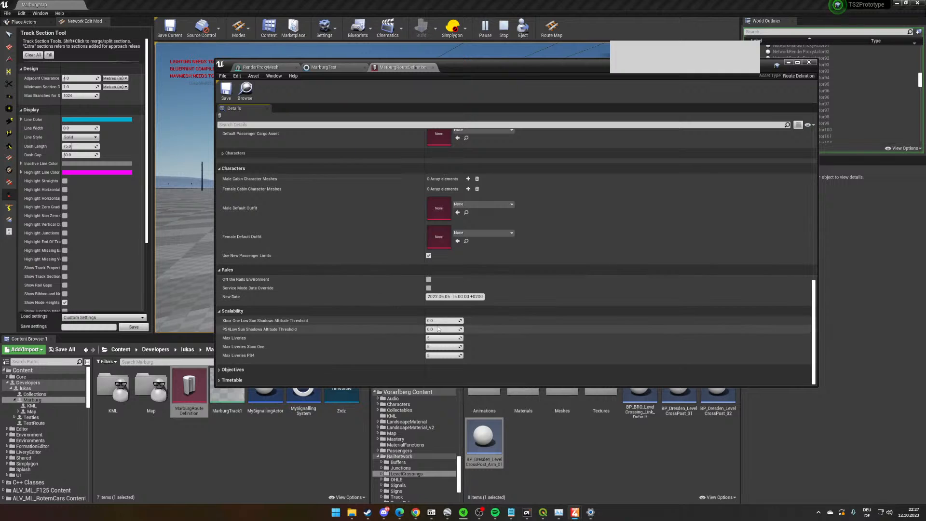
pyautogui.click(226, 380)
pyautogui.scroll(-1, 227, 377)
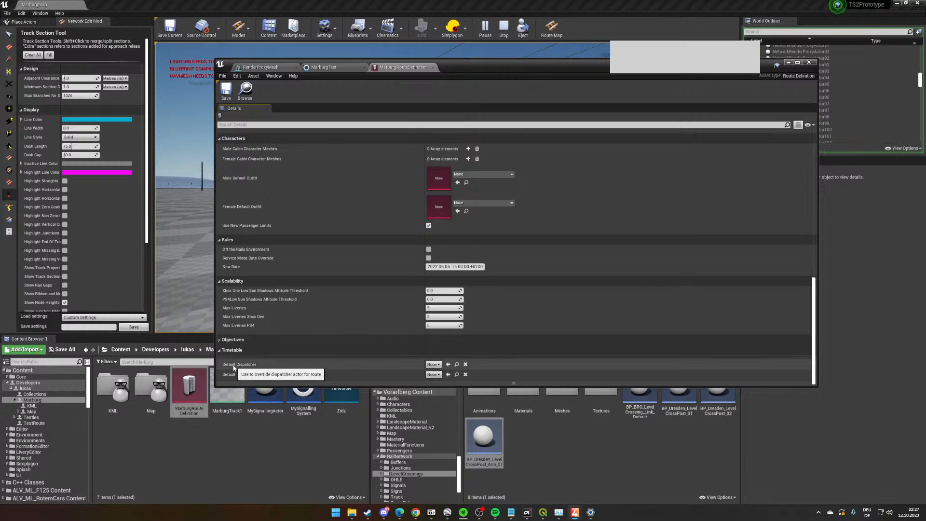
pyautogui.scroll(2, 260, 241)
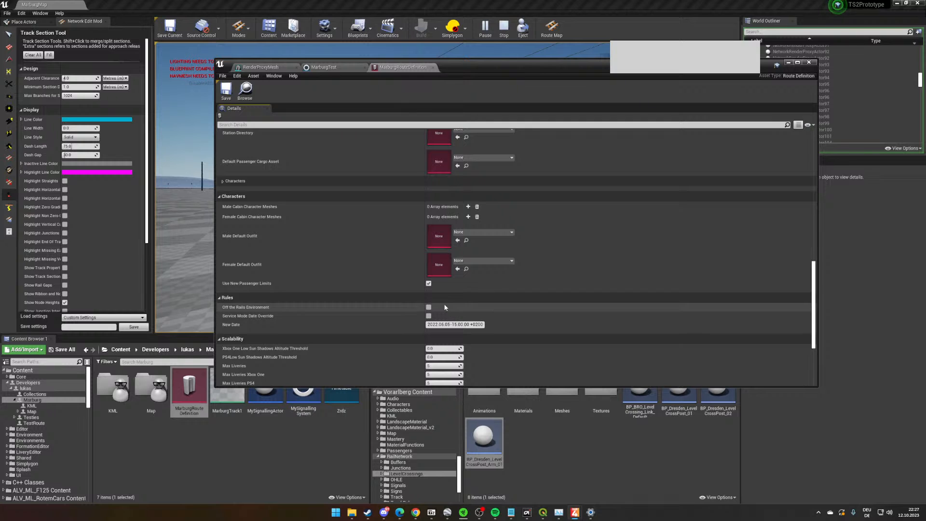
pyautogui.click(428, 308)
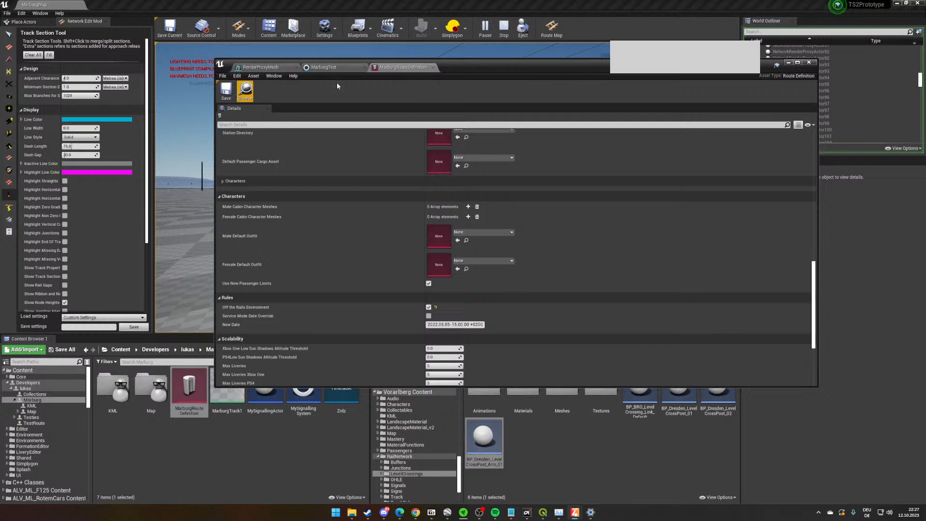
pyautogui.click(788, 63)
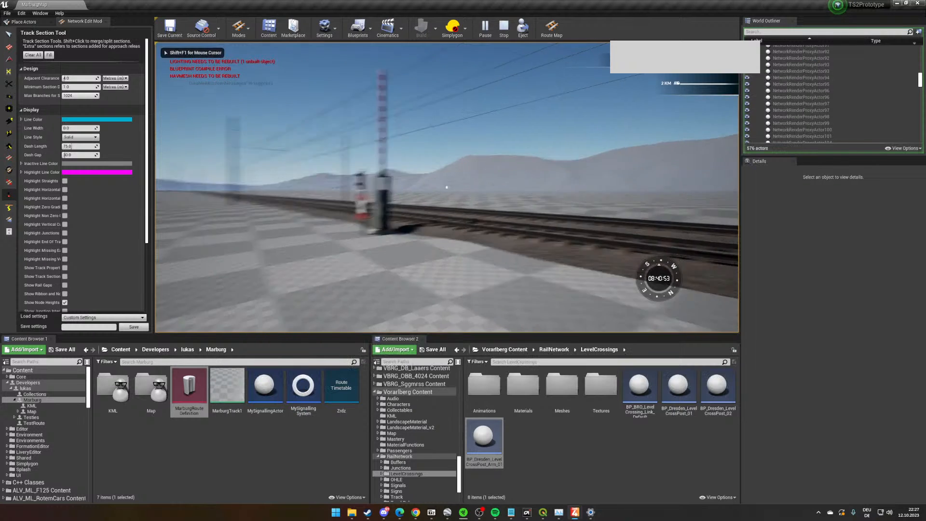
# - Walk past the barrier and along the electrified track in the play session to inspect the surroundings
pyautogui.press('w')
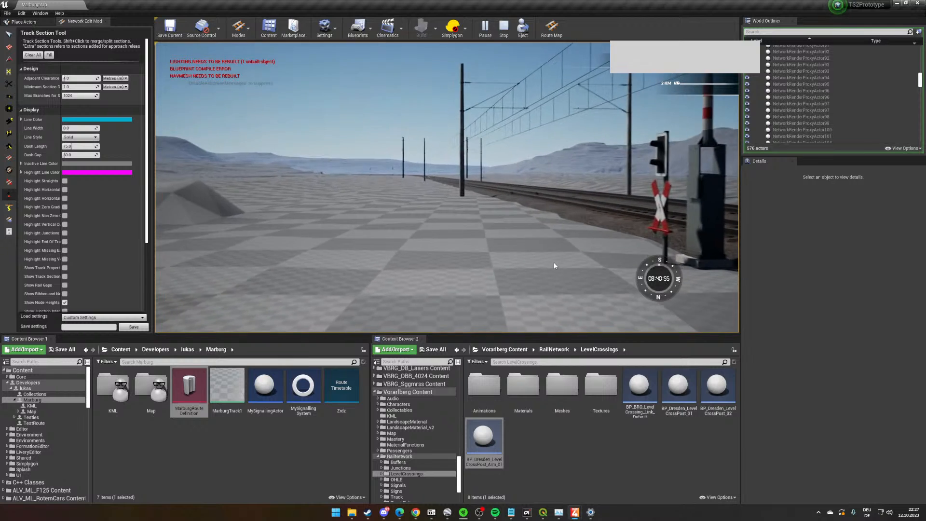
pyautogui.press('s')
pyautogui.press('a')
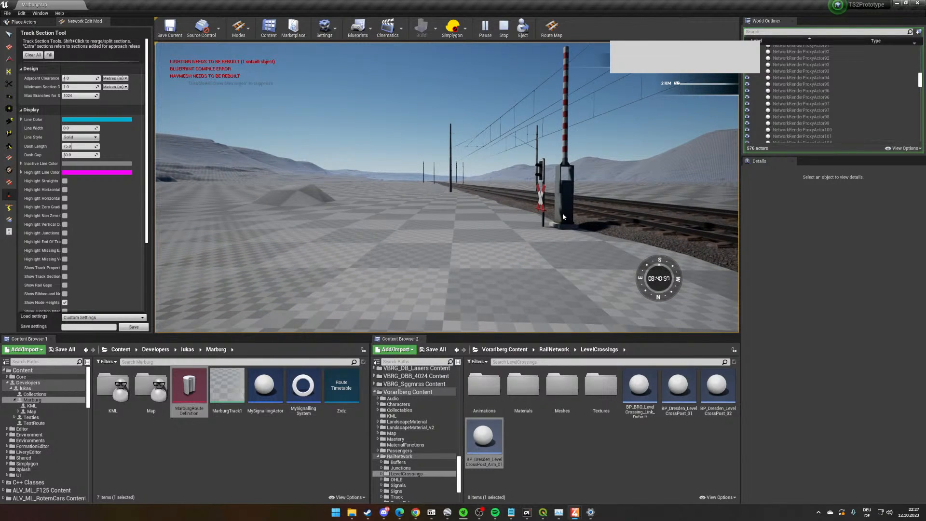
pyautogui.press('a')
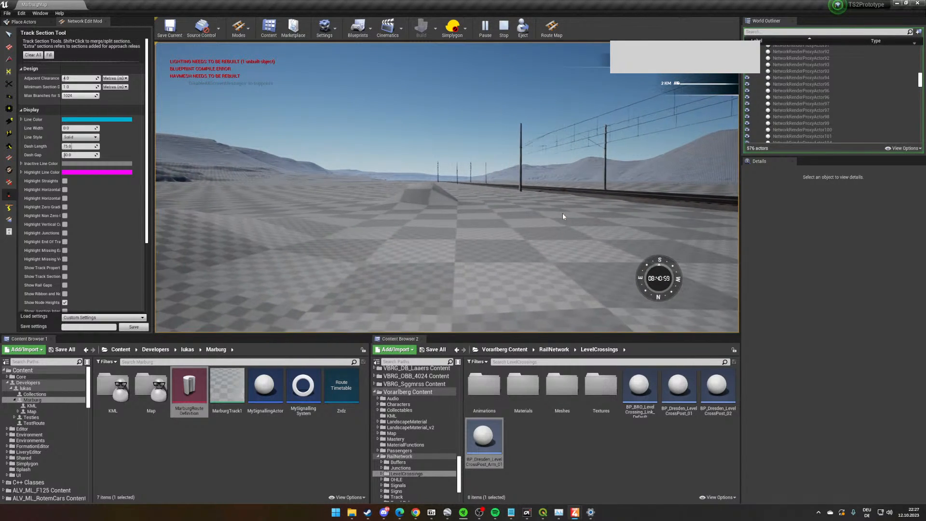
pyautogui.press('a')
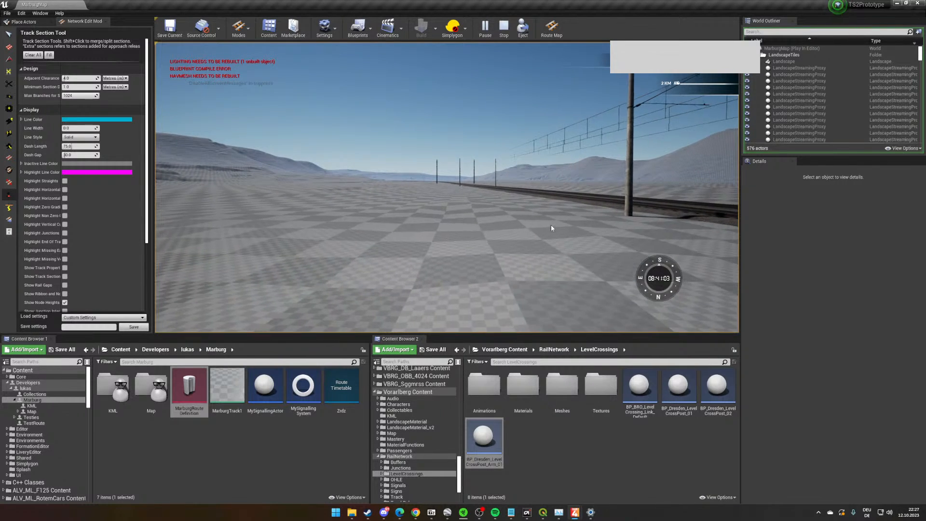
pyautogui.click(551, 224)
pyautogui.press('w')
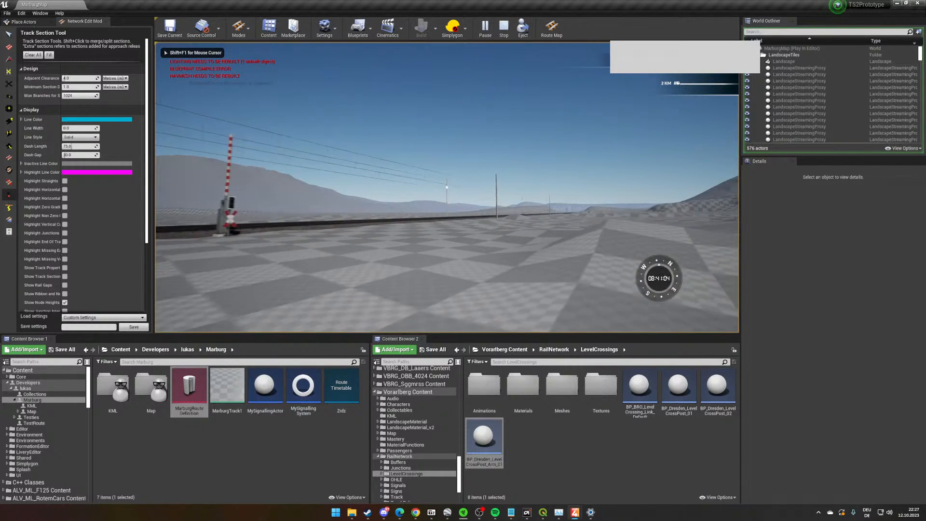
pyautogui.press('w')
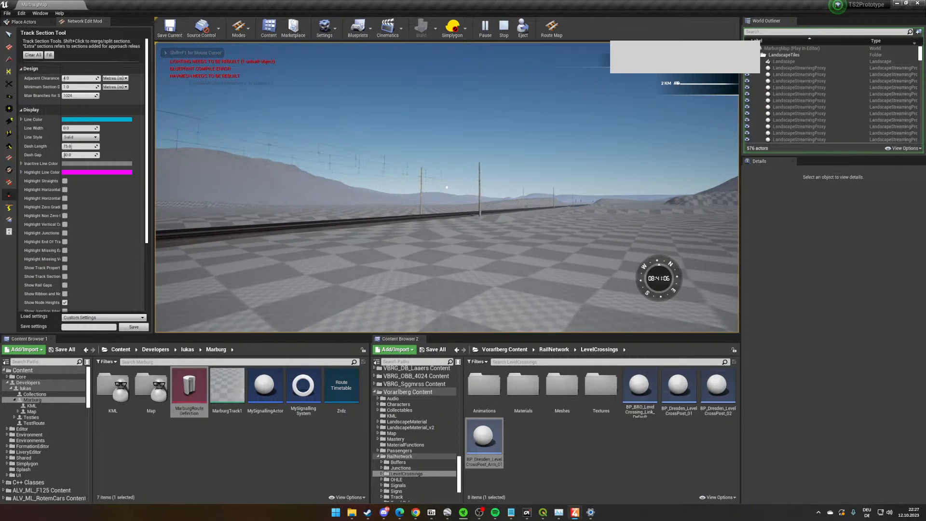
pyautogui.press('w')
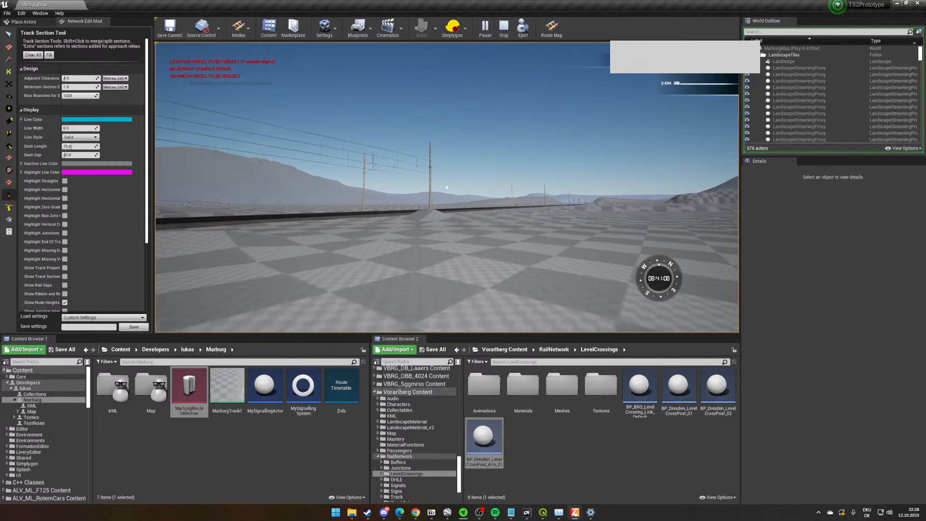
pyautogui.press('w')
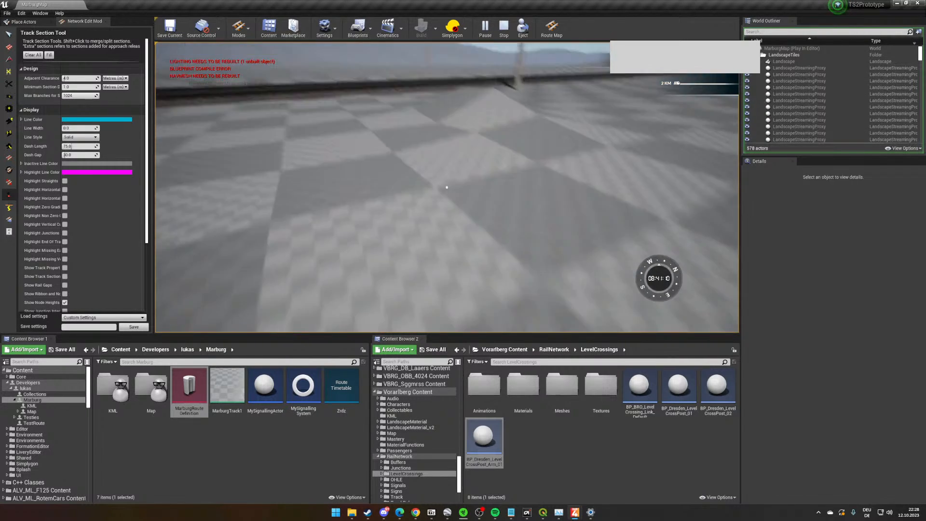
pyautogui.press('w')
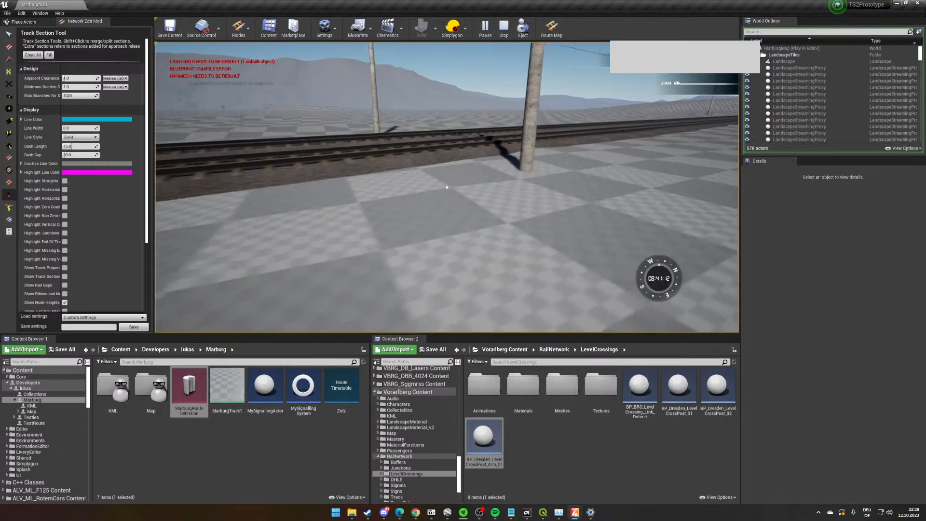
# - Walk across the open ground beside the electrified track in the play session, viewing the masts, overhead wires and distant barrier
pyautogui.press('w')
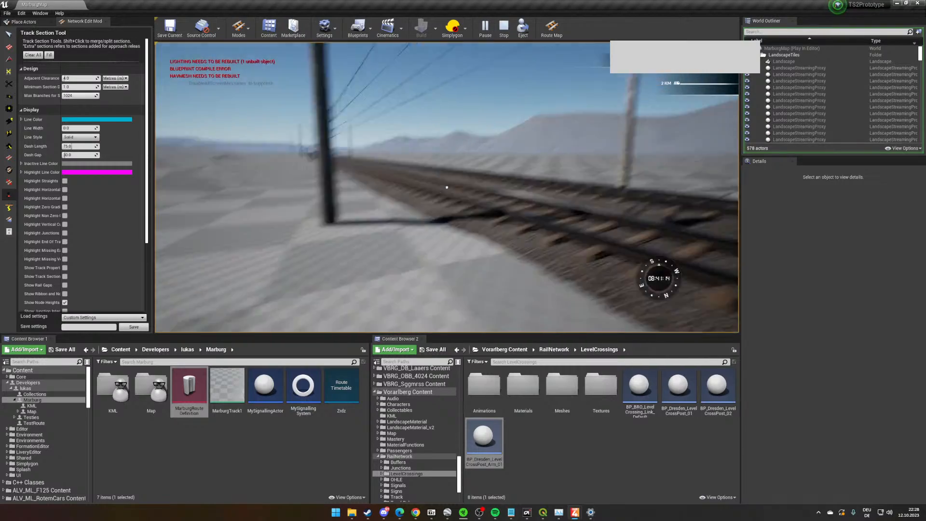
pyautogui.press('w')
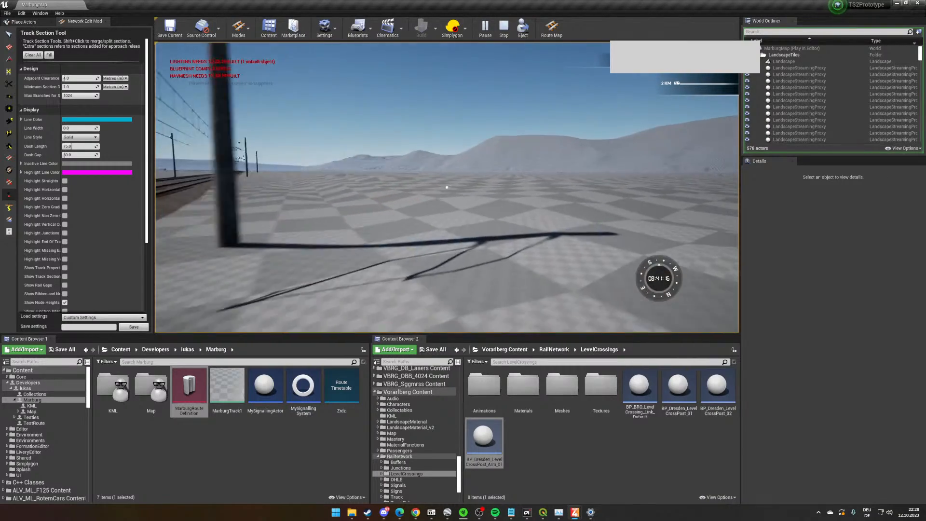
pyautogui.press('w')
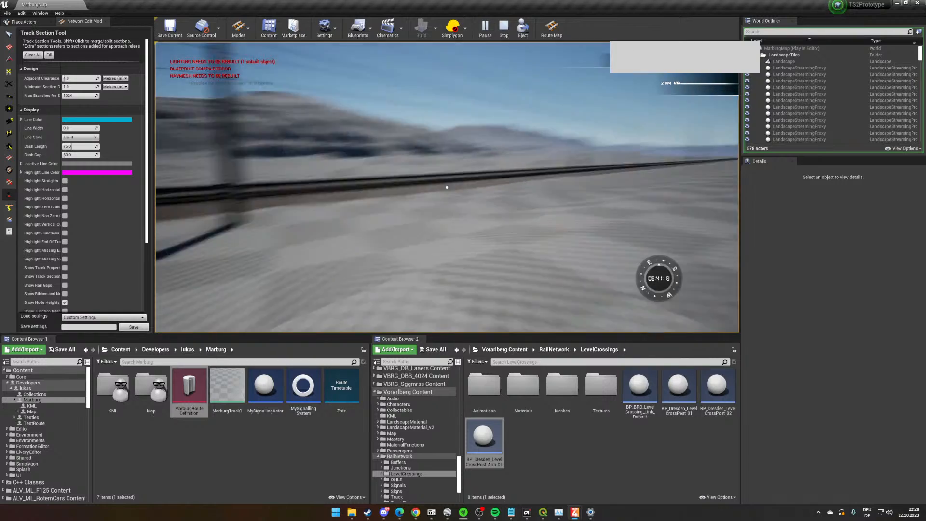
pyautogui.press('a')
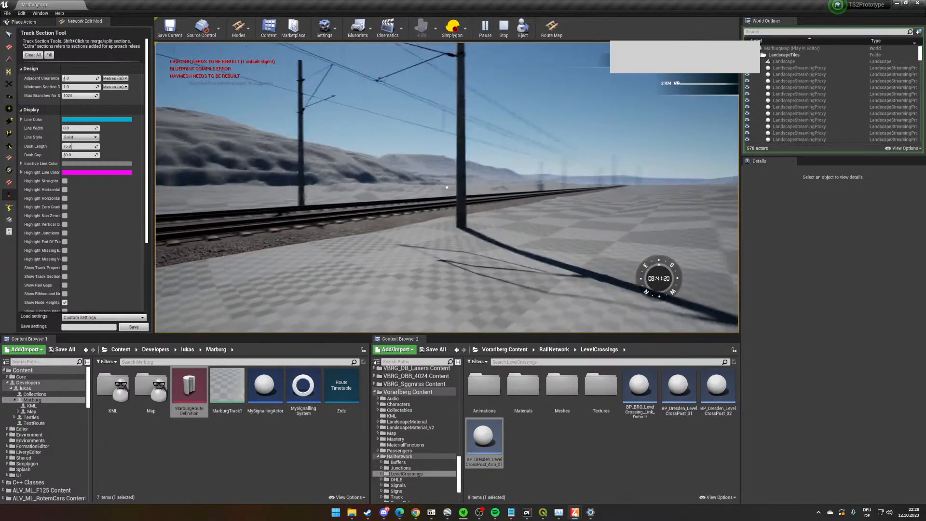
pyautogui.press('w')
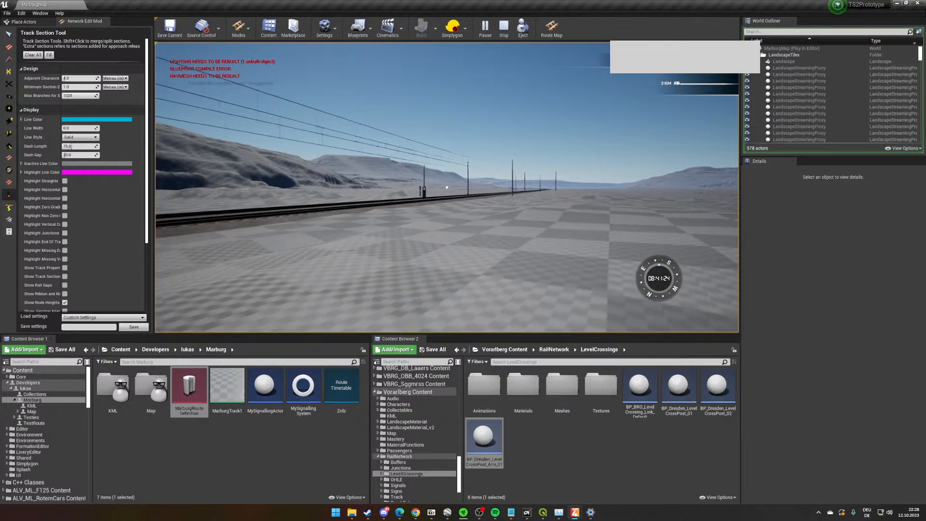
pyautogui.press('a')
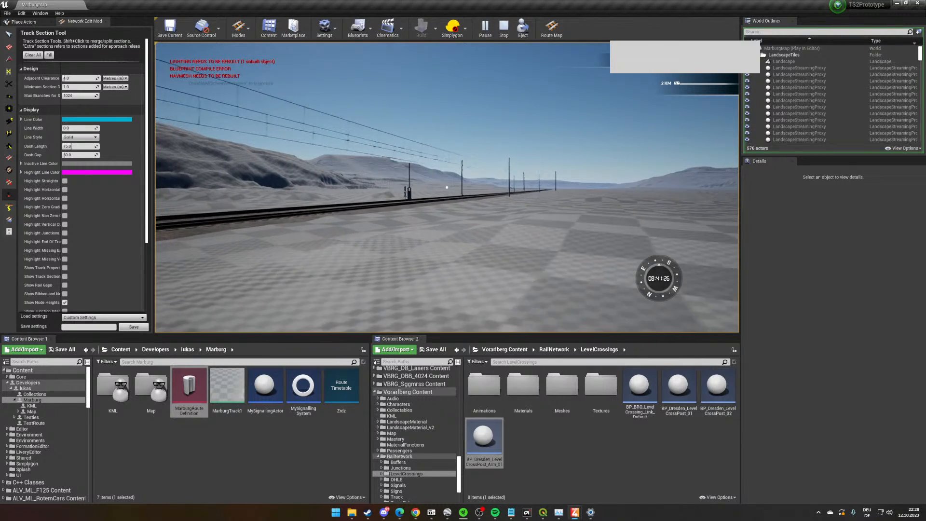
pyautogui.press('w')
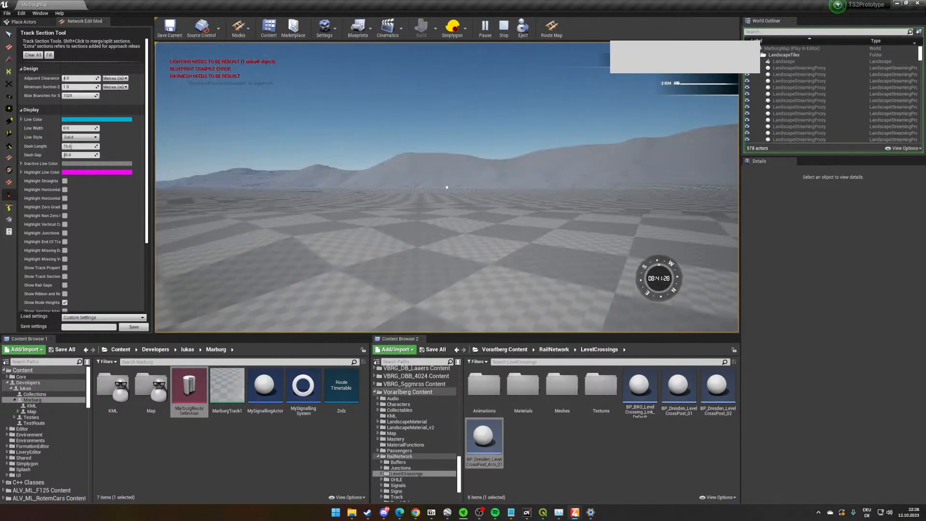
pyautogui.press('w')
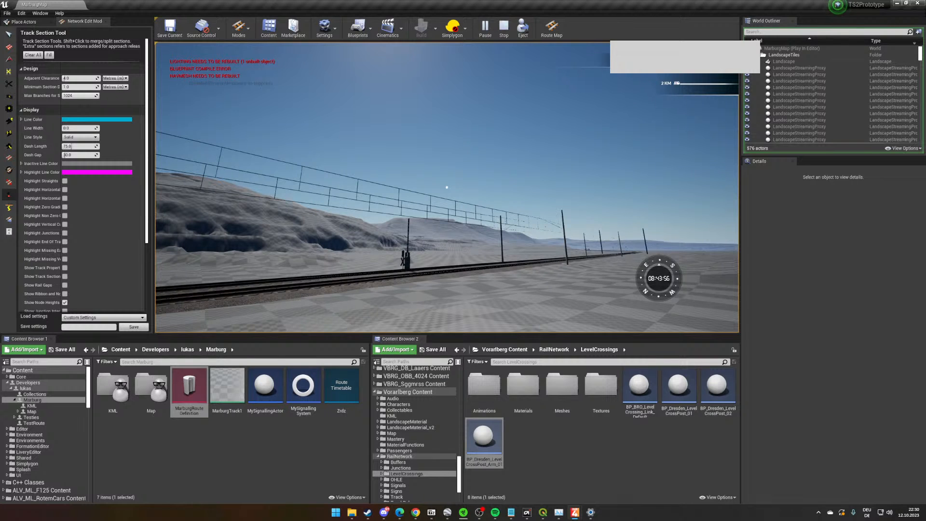
# - Release the mouse cursor from the running play session with the barrier and track in view
pyautogui.hotkey('shift', 'F1')
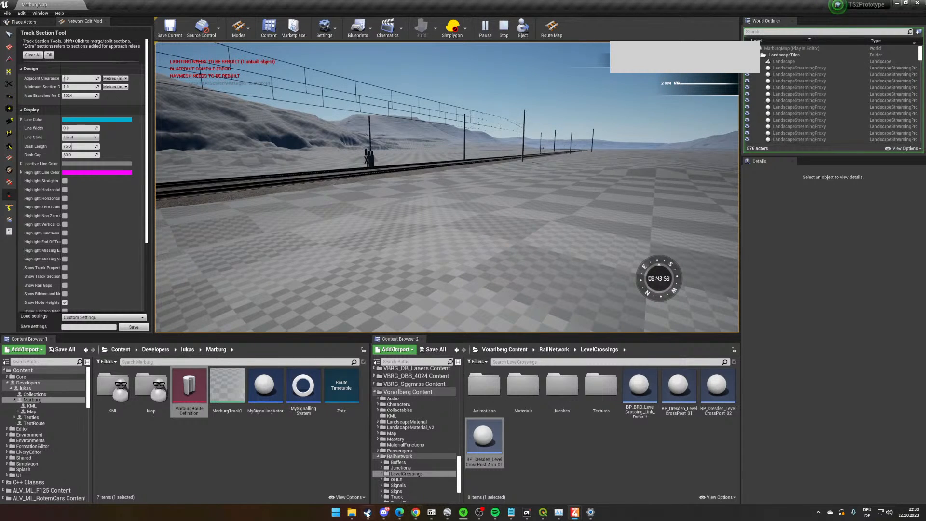
pyautogui.click(554, 276)
pyautogui.hotkey('shift', 'F1')
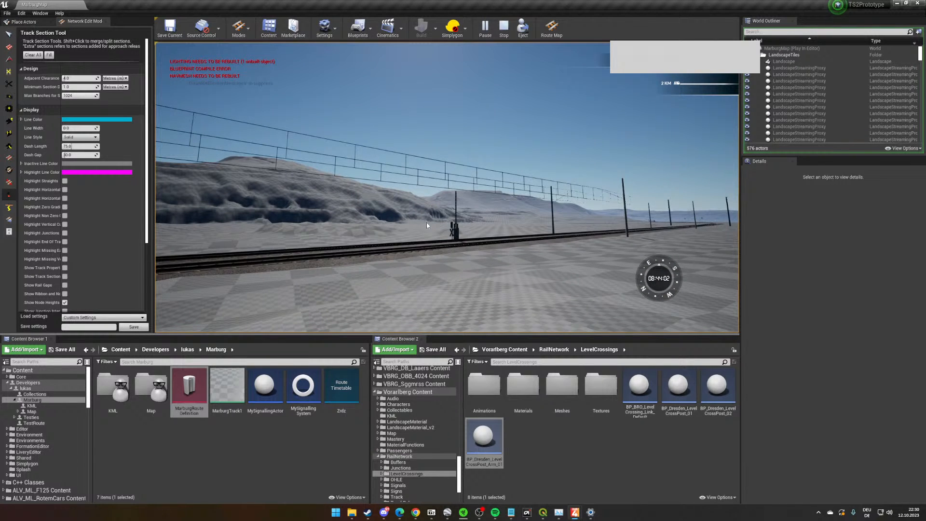